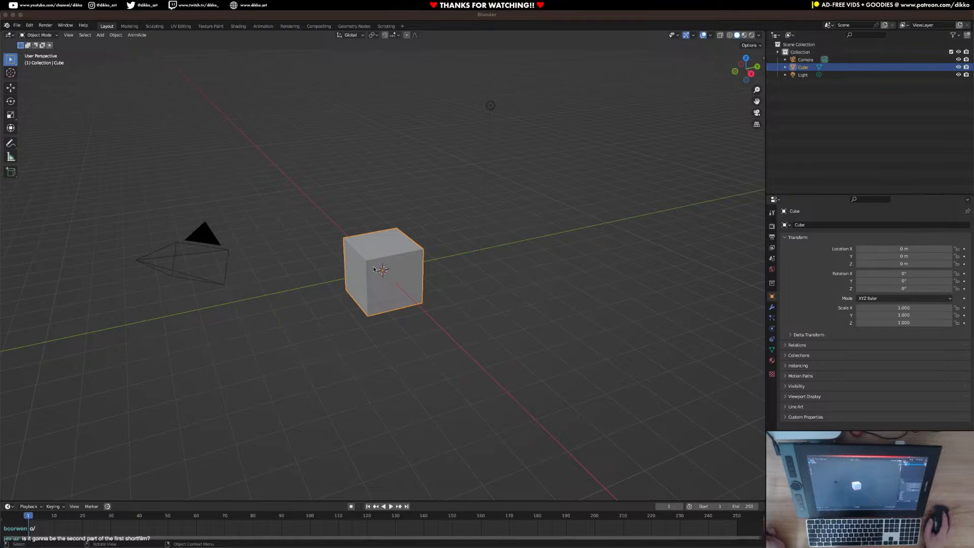
# Add a plane mesh at the world origin, in the middle of the default cube.
pyautogui.moveTo(362, 311); pyautogui.dragTo(361, 310, button='middle')
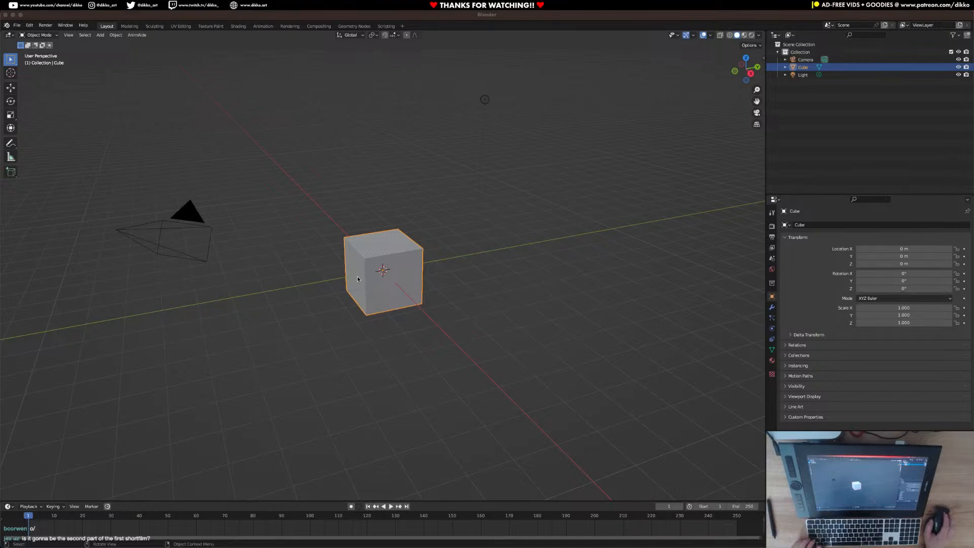
pyautogui.moveTo(283, 282); pyautogui.dragTo(332, 297, button='middle')
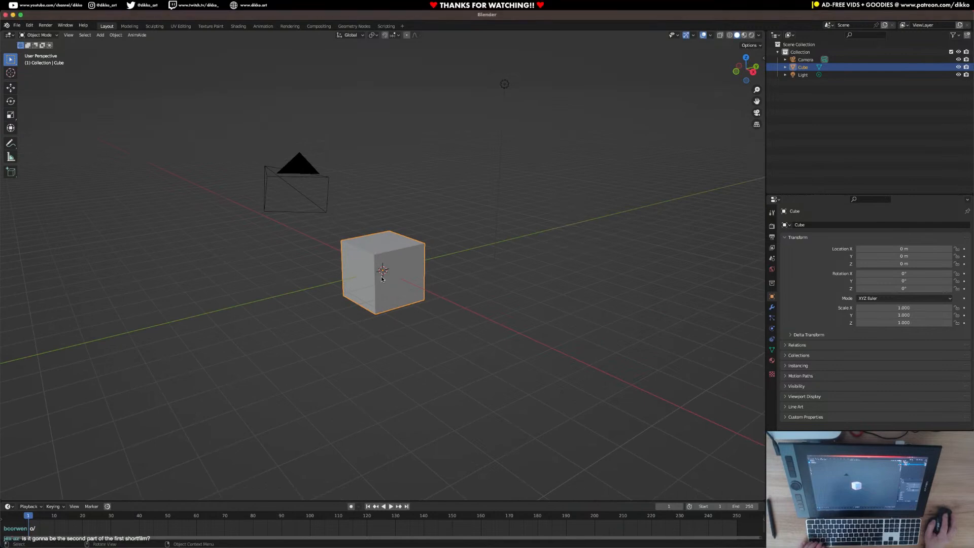
pyautogui.hotkey('shift', 'a')
pyautogui.click(341, 306)
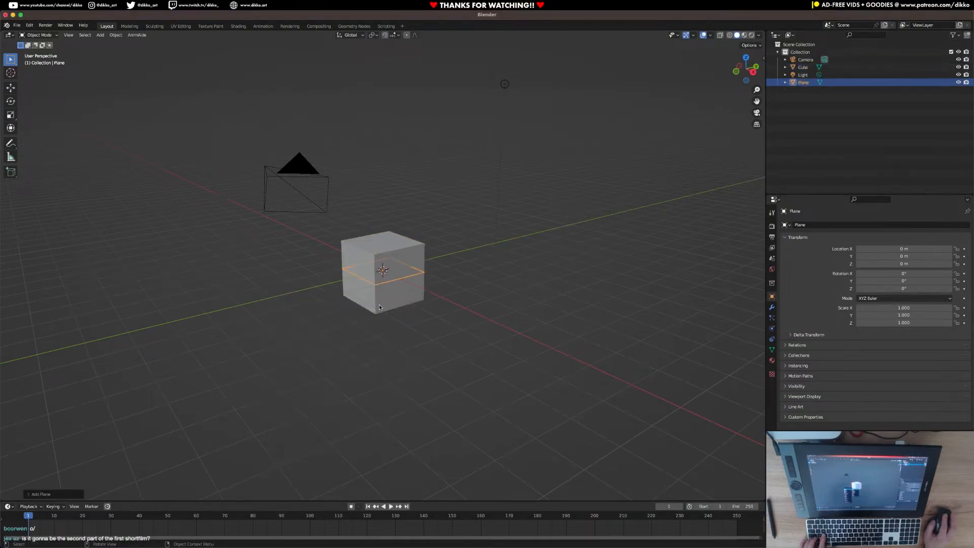
# Scale the plane up uniformly in several passes into a broad ground surface far larger than the cube.
pyautogui.press('s')
pyautogui.click(592, 385)
pyautogui.scroll(-5, 584, 381)
pyautogui.moveTo(432, 322); pyautogui.dragTo(489, 341, button='middle')
pyautogui.press('s')
pyautogui.click(633, 397)
pyautogui.scroll(-2, 529, 349)
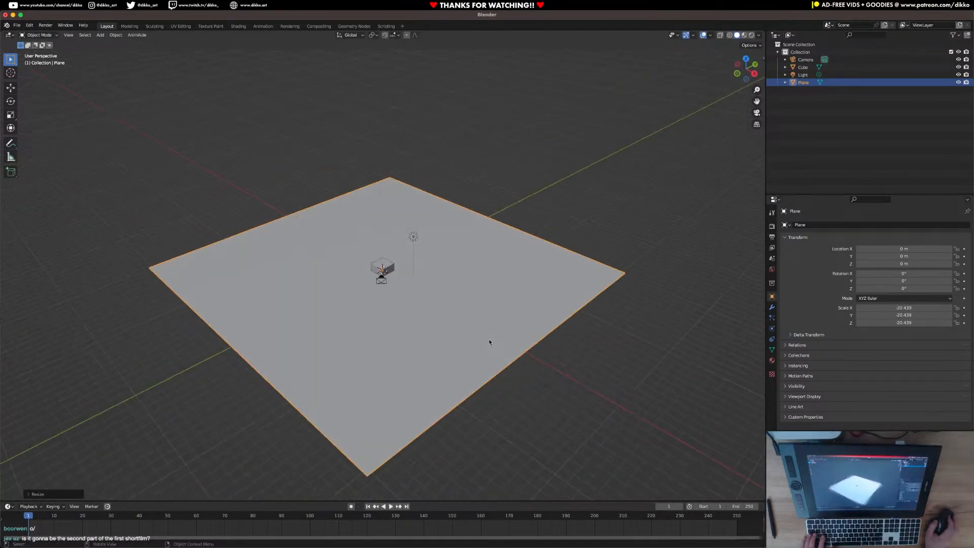
pyautogui.press('s')
pyautogui.click(537, 357)
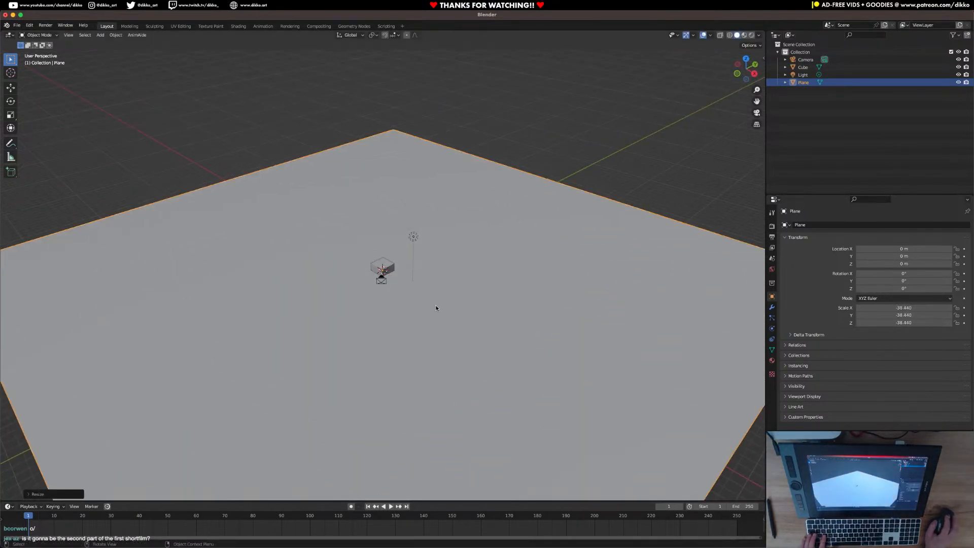
# Look through the scene camera and set the solid shading colour to Random so each object gets its own colour.
pyautogui.click(384, 283)
pyautogui.press('KP_0')
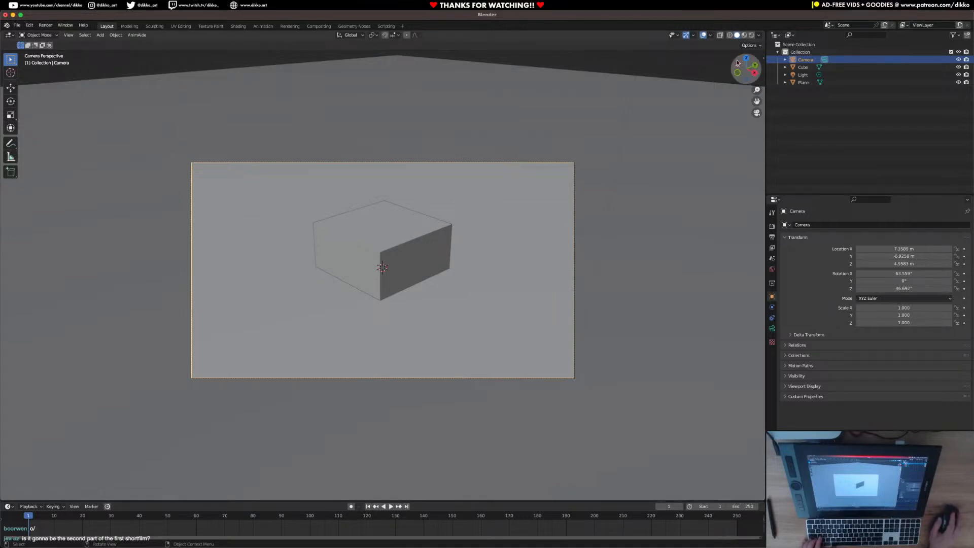
pyautogui.click(764, 58)
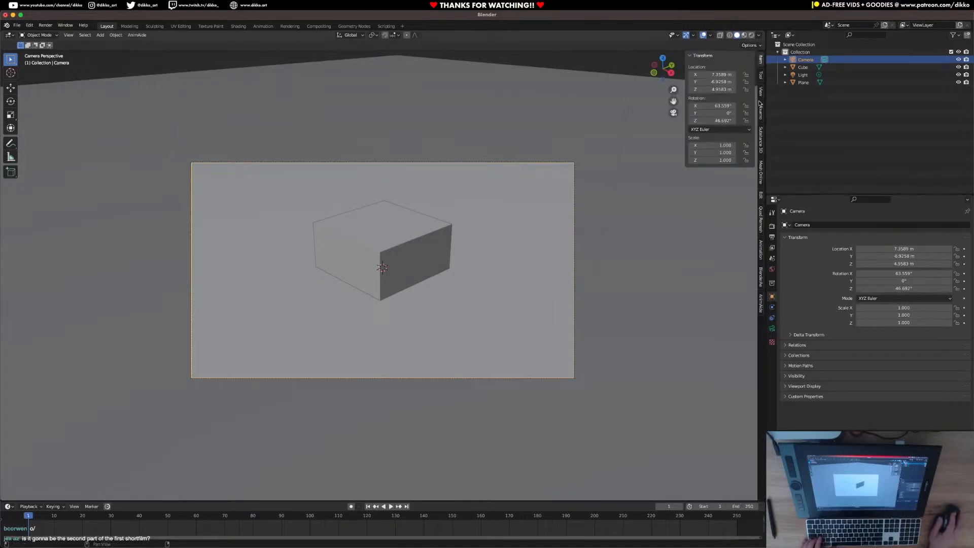
pyautogui.click(759, 35)
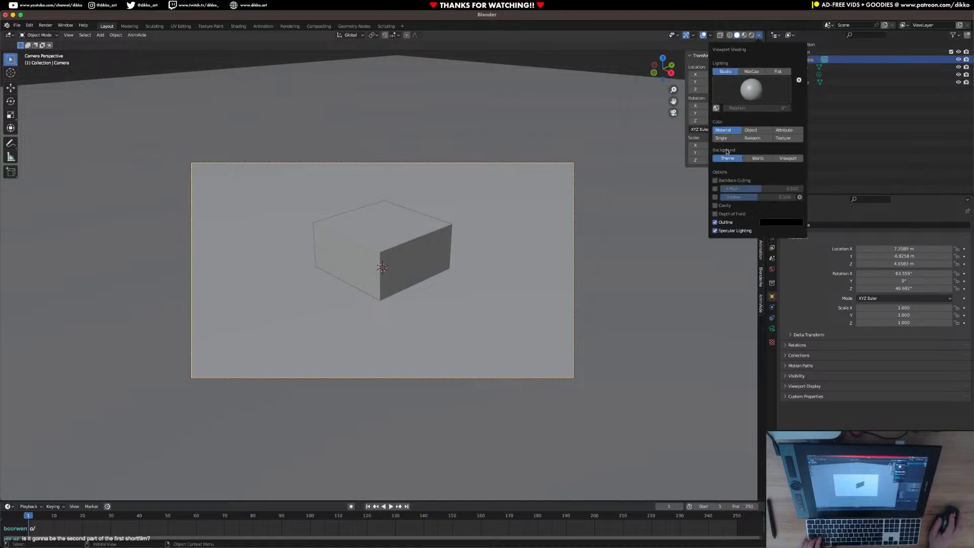
pyautogui.click(752, 138)
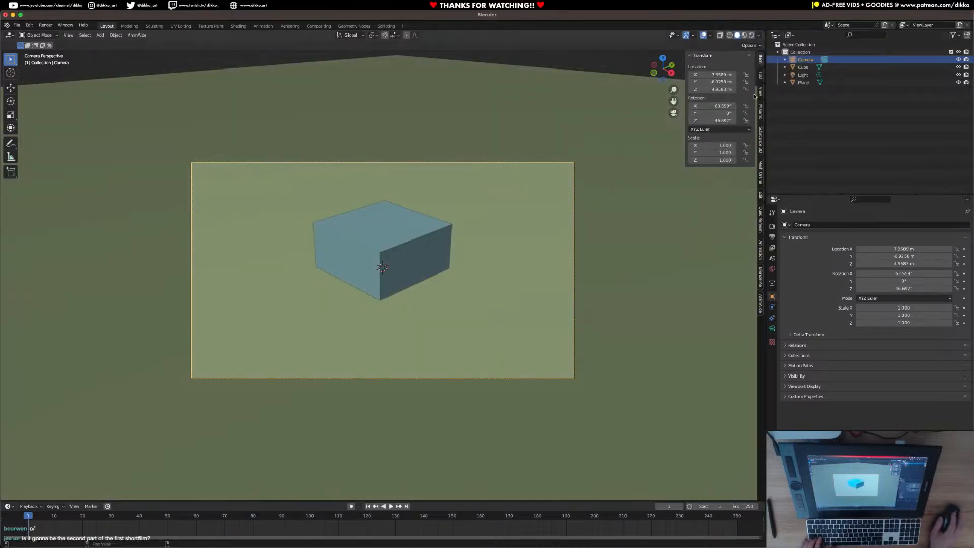
# Lock the camera to the view and reframe it near ground level, looking almost horizontally across the plane.
pyautogui.click(760, 94)
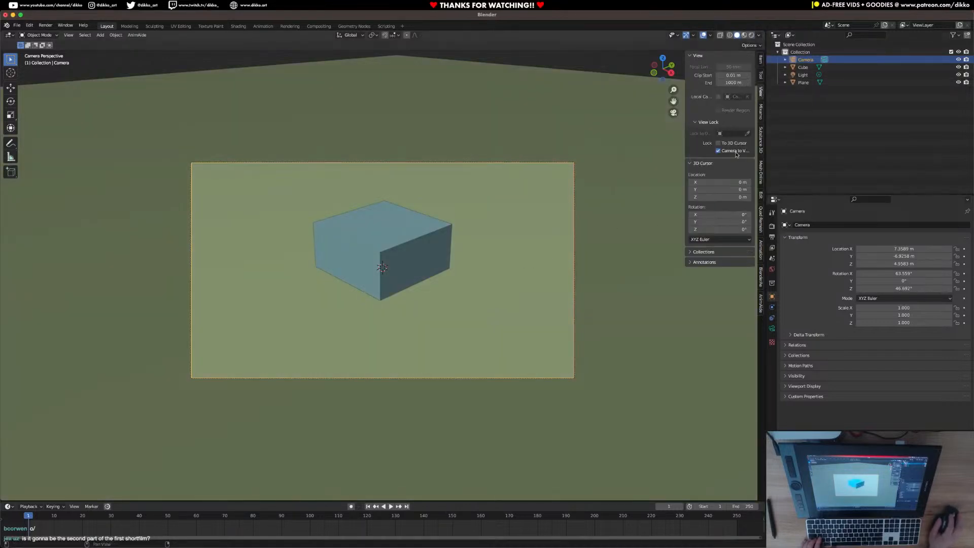
pyautogui.click(735, 152)
pyautogui.scroll(-3, 497, 279)
pyautogui.moveTo(496, 280); pyautogui.dragTo(517, 278, button='middle')
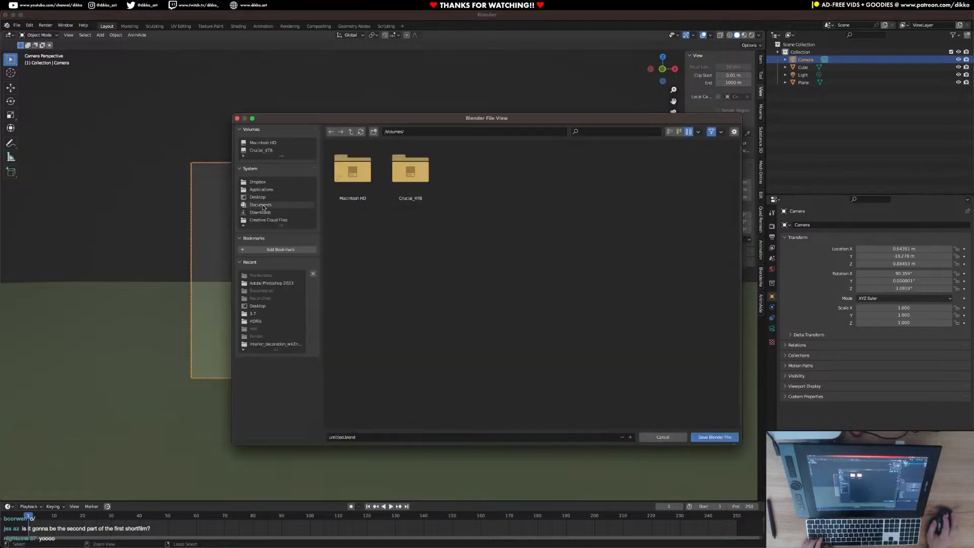
# Create a folder named "Black Curtain - Stock Trade" in Documents as the save location for the project.
pyautogui.click(261, 204)
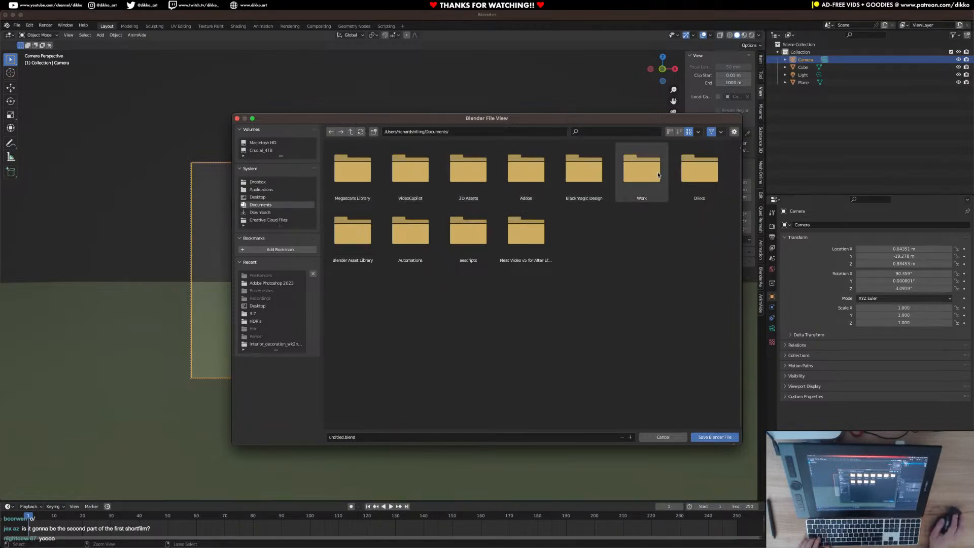
pyautogui.click(374, 132)
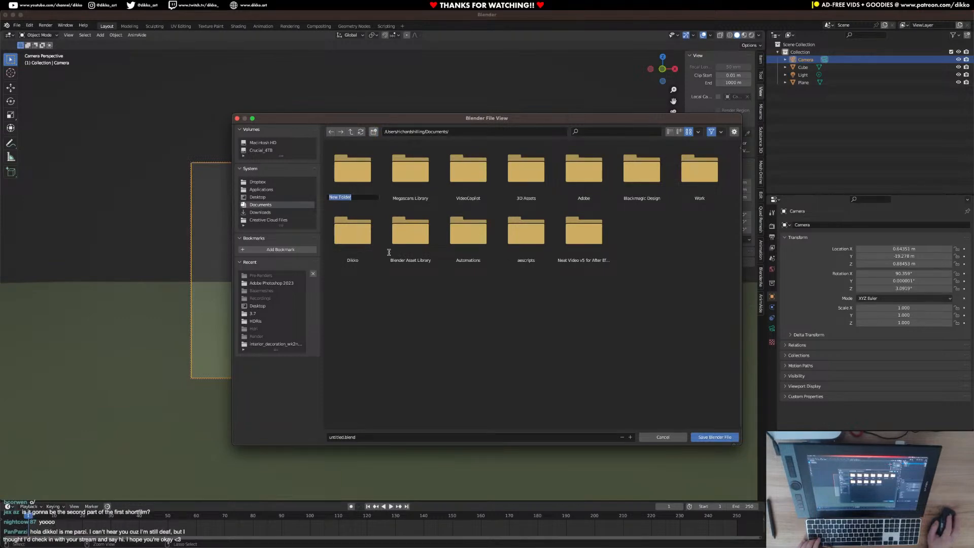
pyautogui.press('super+Tab')
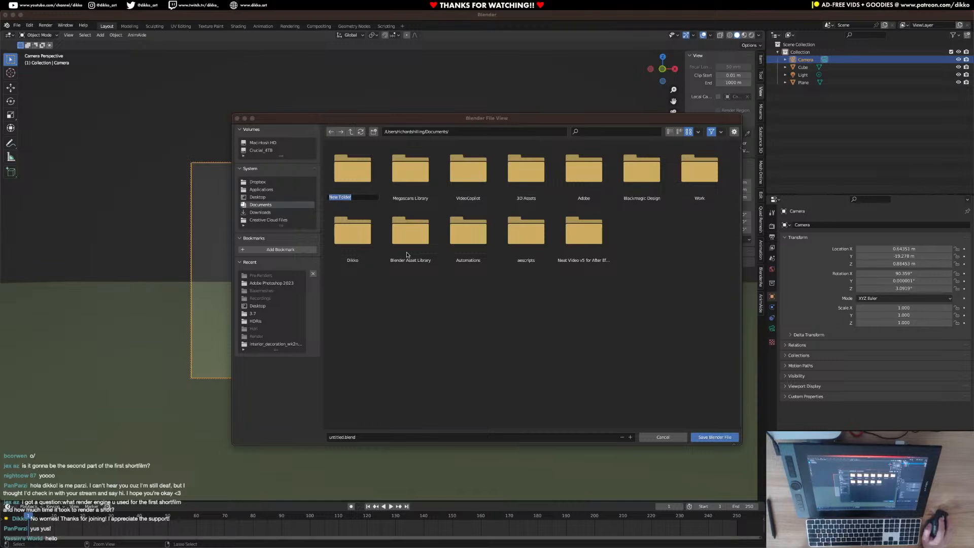
pyautogui.moveTo(358, 198); pyautogui.dragTo(307, 192)
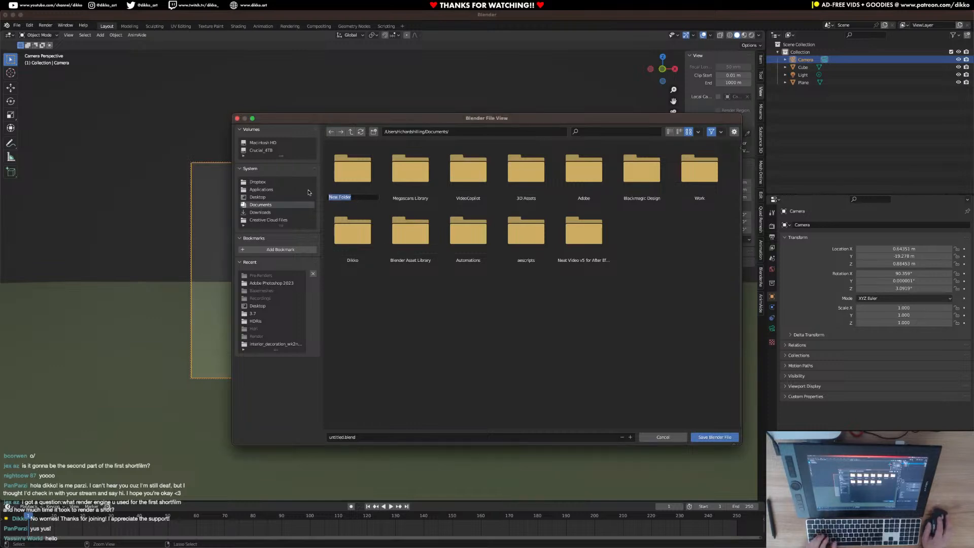
pyautogui.write('Bl')
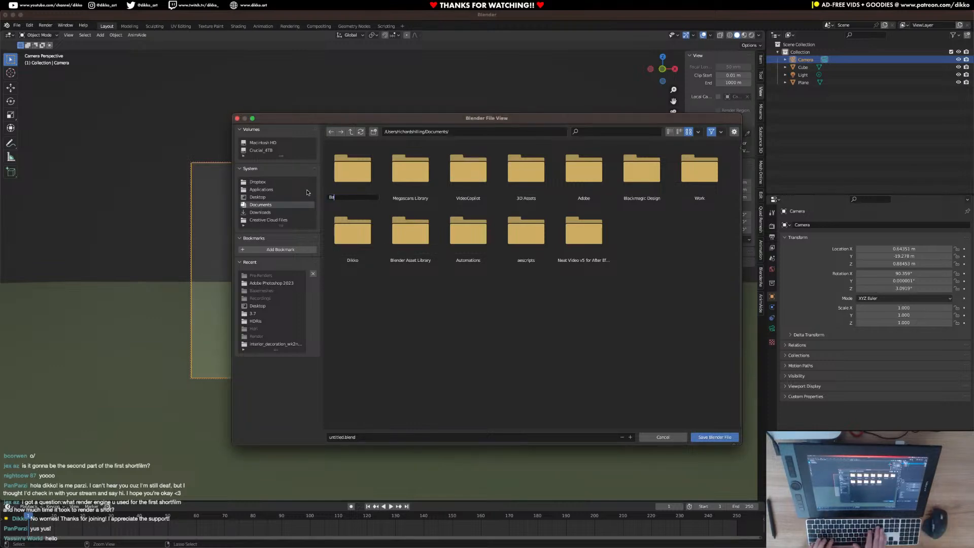
pyautogui.write('ack')
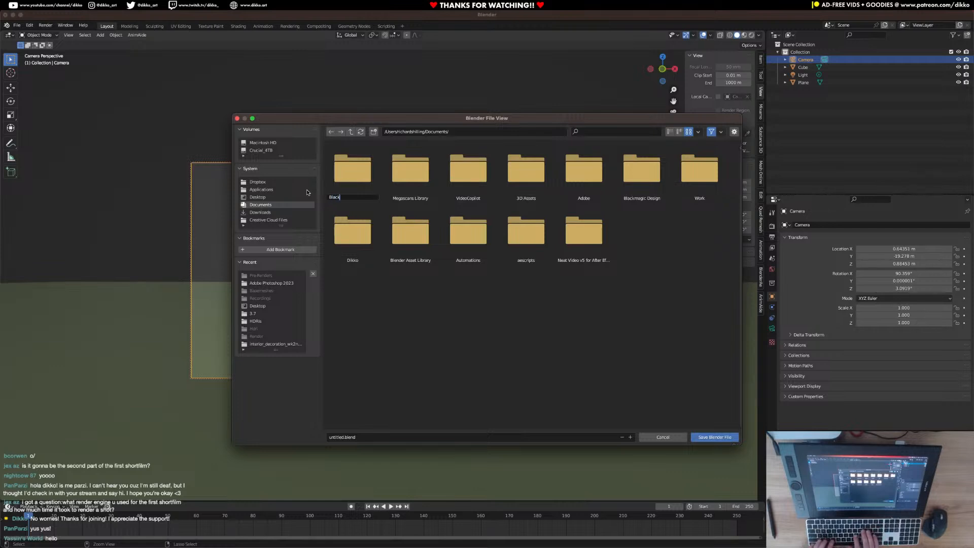
pyautogui.write(' Curtain -')
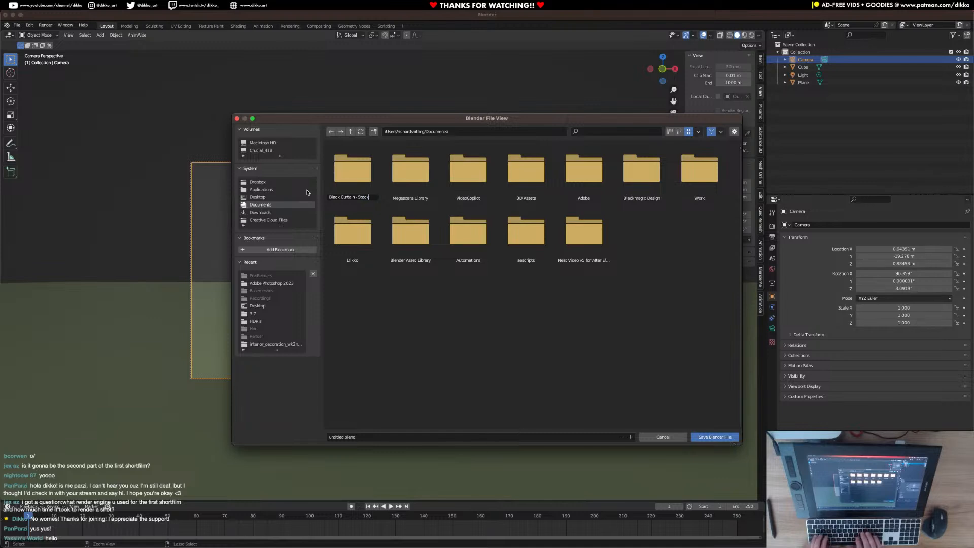
pyautogui.write('Stock Trade')
pyautogui.press('Return')
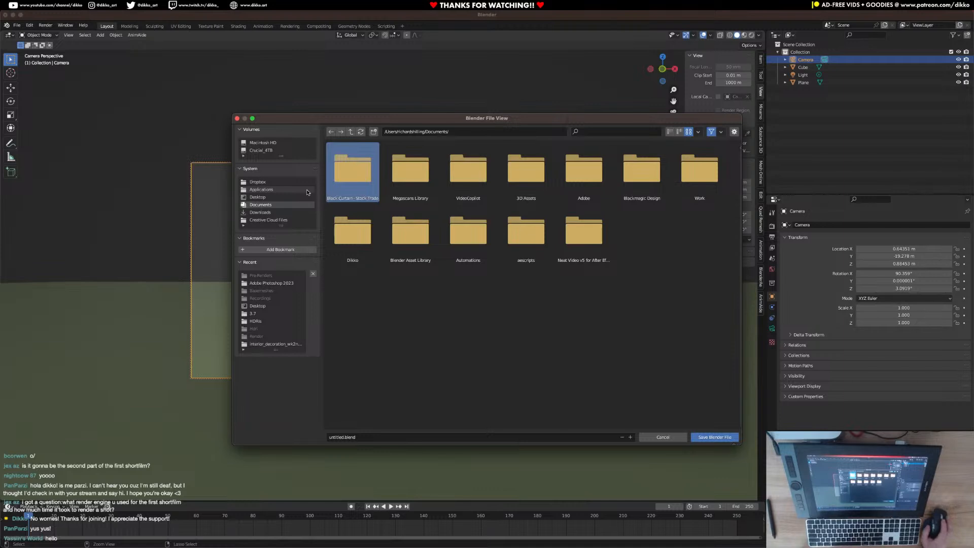
# Create a folder named "Pre-Production" inside the Black Curtain - Stock Trade folder.
pyautogui.doubleClick(363, 166)
pyautogui.click(374, 131)
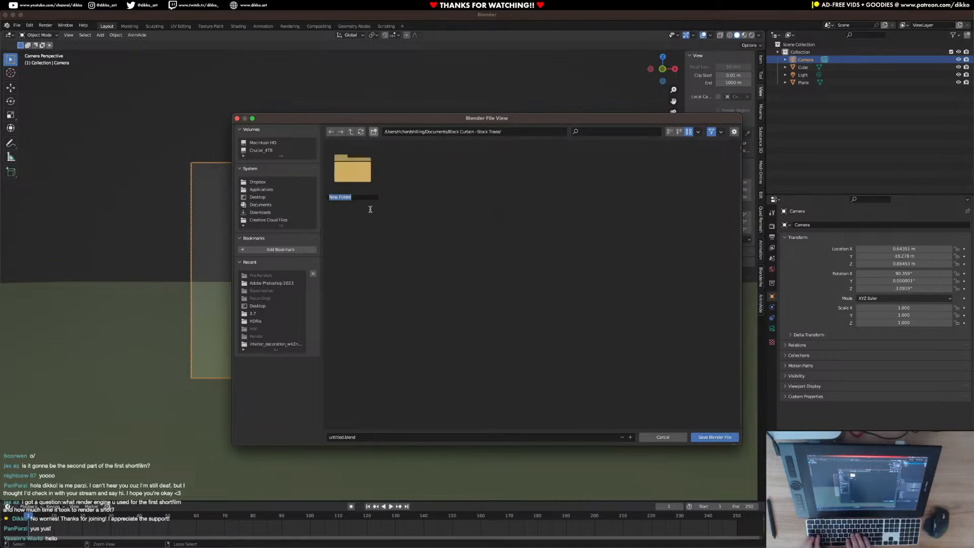
pyautogui.write('Pre-Production')
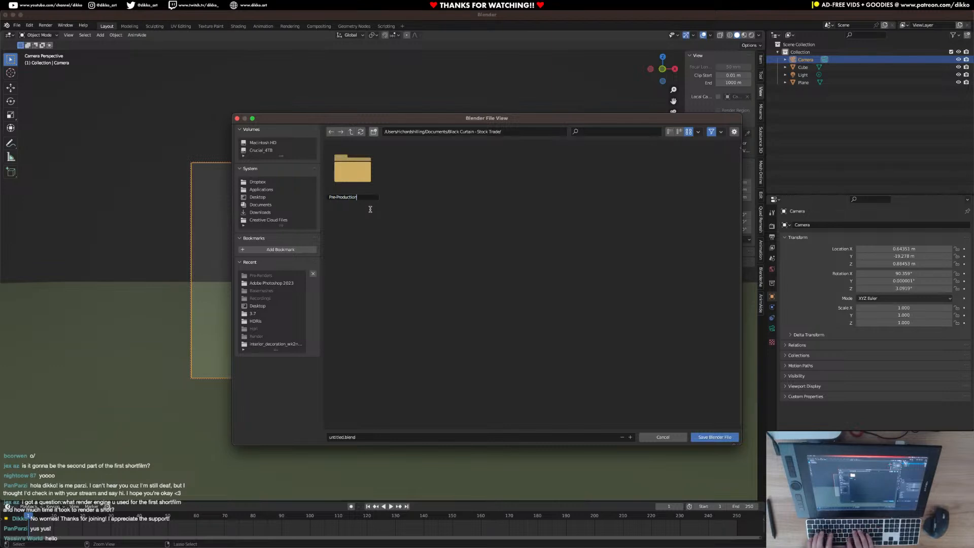
pyautogui.press('Return')
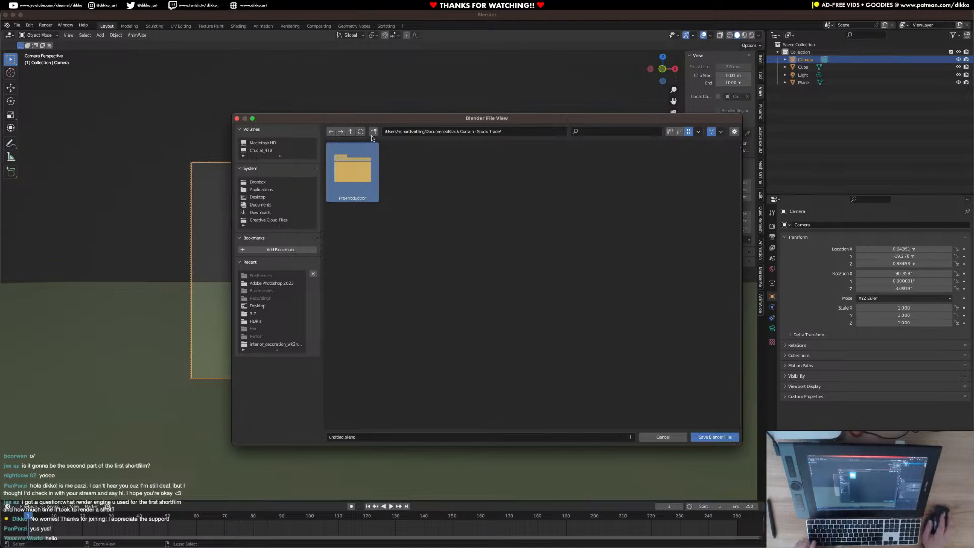
# Create a folder named "Animatic" inside the Pre-Production folder.
pyautogui.doubleClick(352, 169)
pyautogui.click(373, 131)
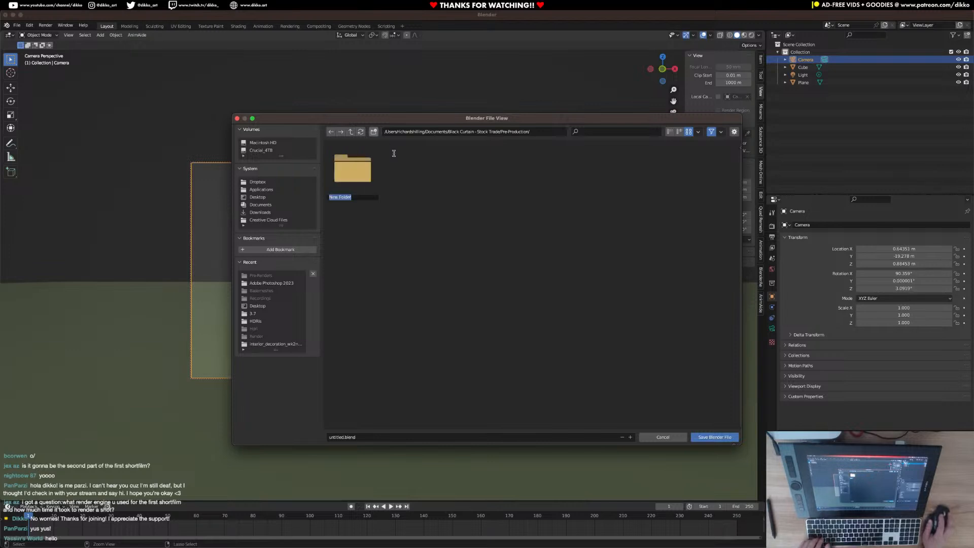
pyautogui.write('Animatic')
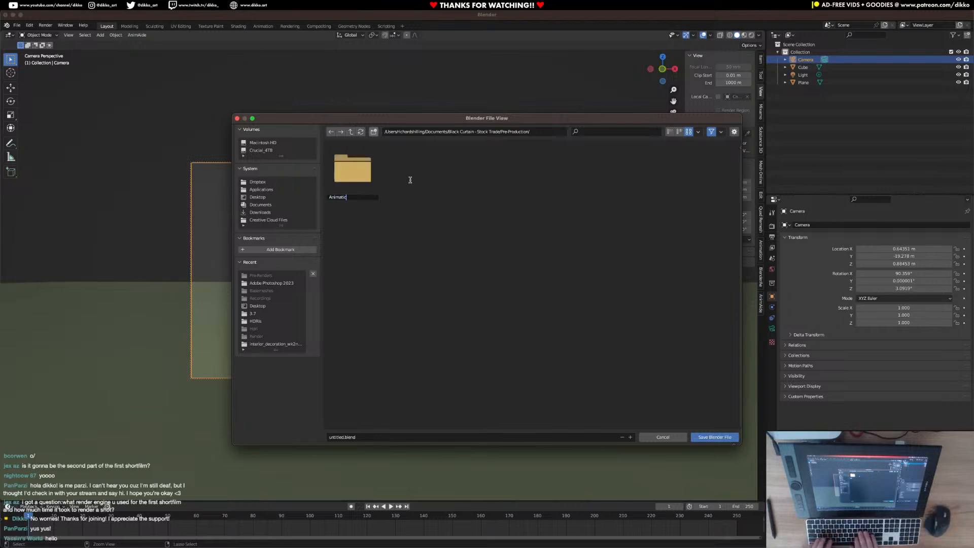
pyautogui.press('Return')
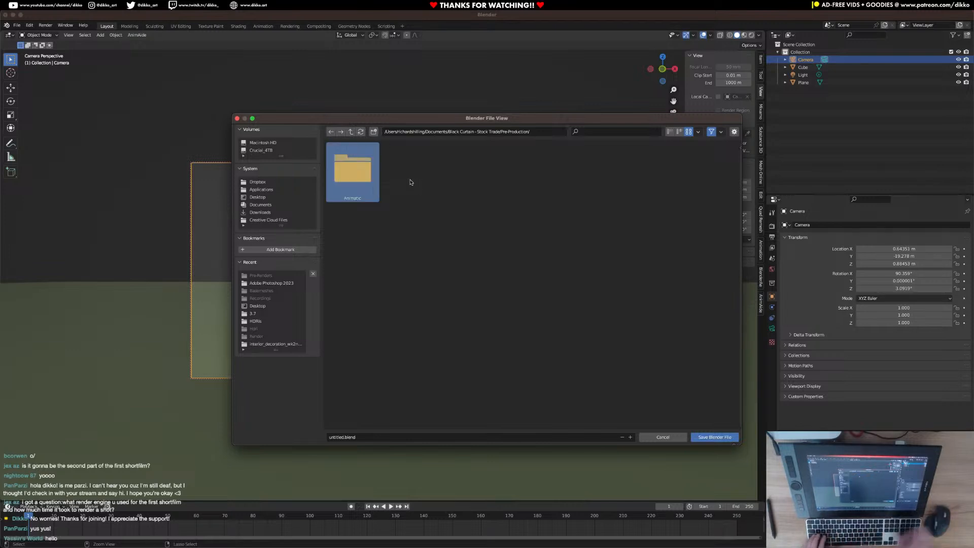
# Enter the Animatic folder and name the Blender file "SC_01_Shot_01".
pyautogui.doubleClick(361, 173)
pyautogui.click(367, 434)
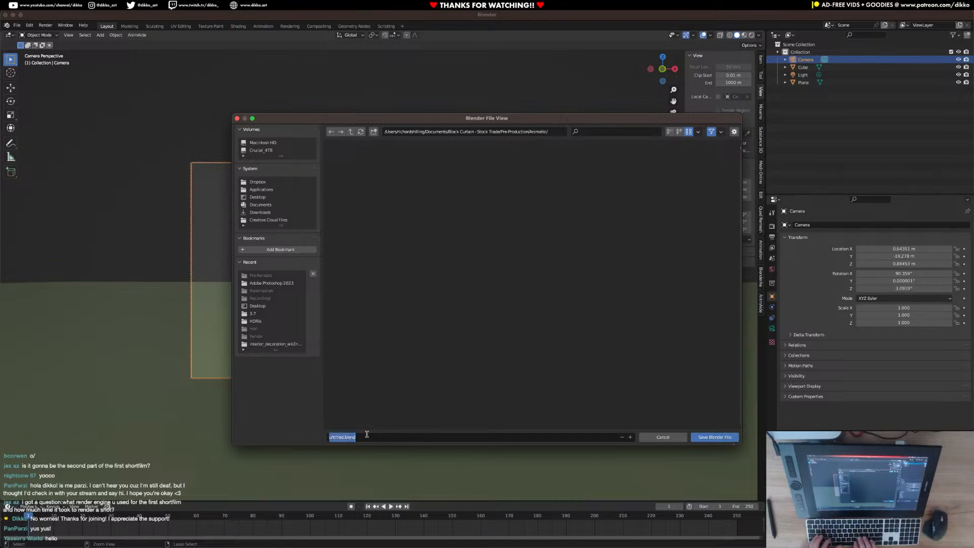
pyautogui.write('s')
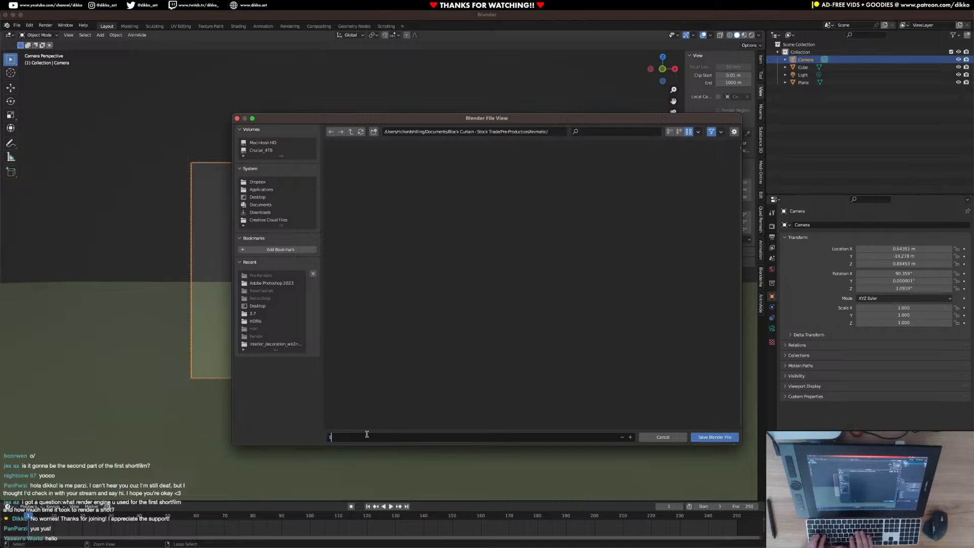
pyautogui.write('SC_01')
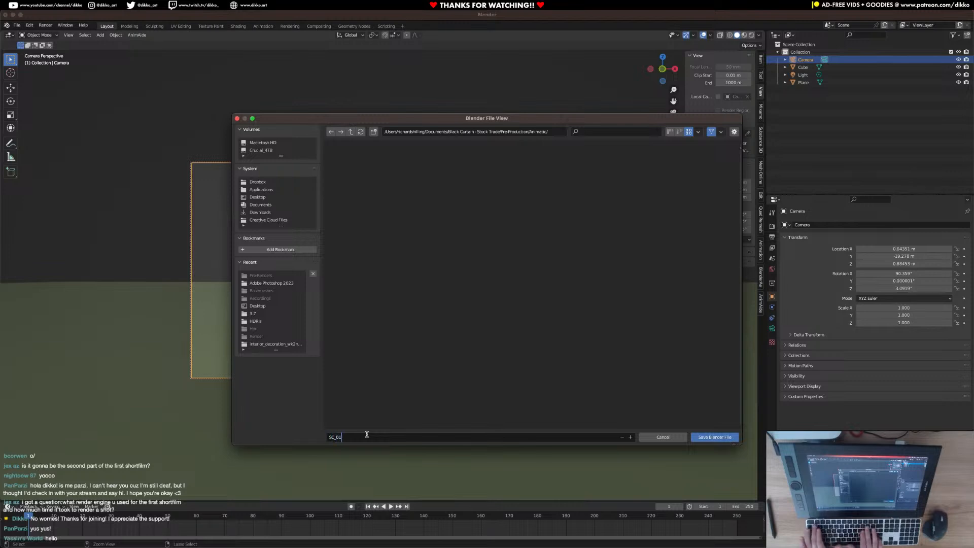
pyautogui.write('_Shot_0')
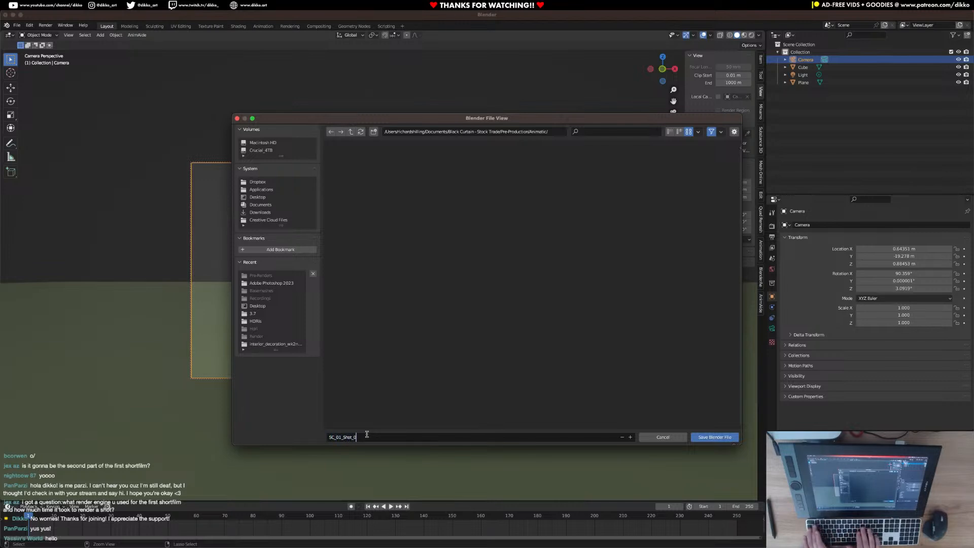
pyautogui.write('1')
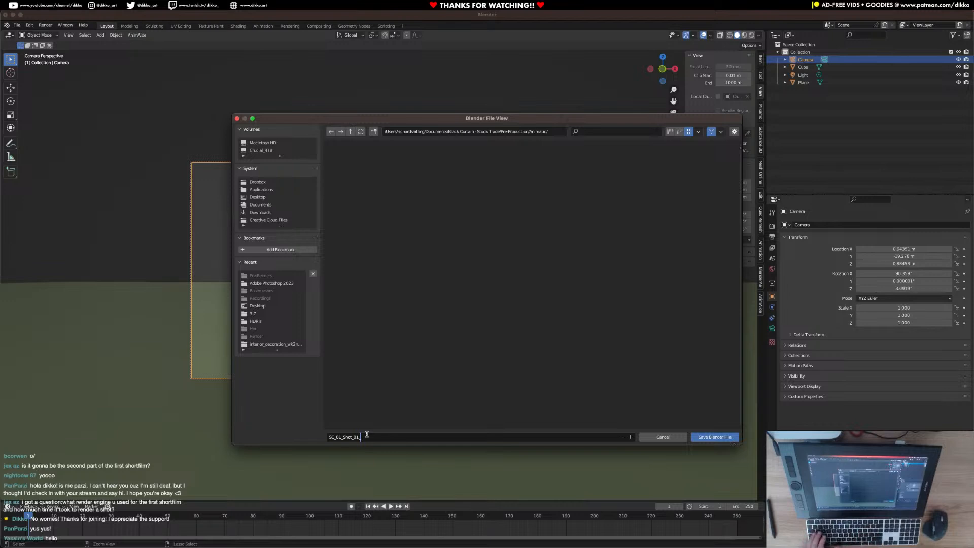
pyautogui.press('BackSpace')
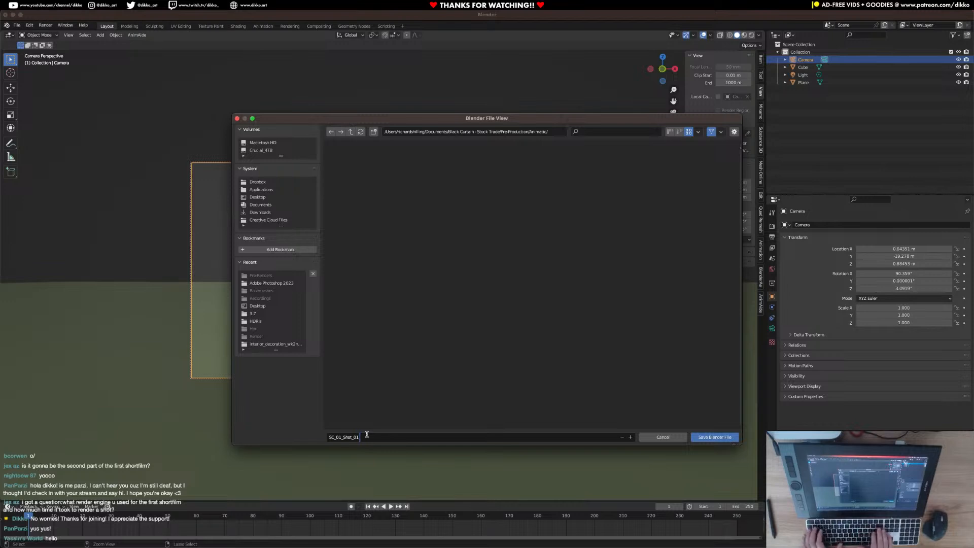
# Extend the file name with a description so it reads "SC_01_Shot_01 - Establishing Shot".
pyautogui.write('- Skp')
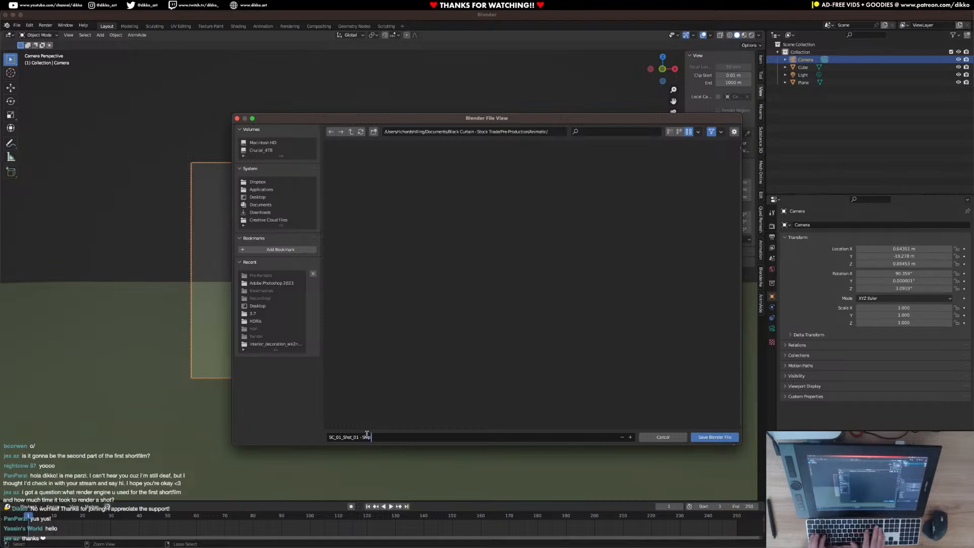
pyautogui.press('BackSpace')
pyautogui.press('BackSpace')
pyautogui.press('BackSpace')
pyautogui.press('BackSpace')
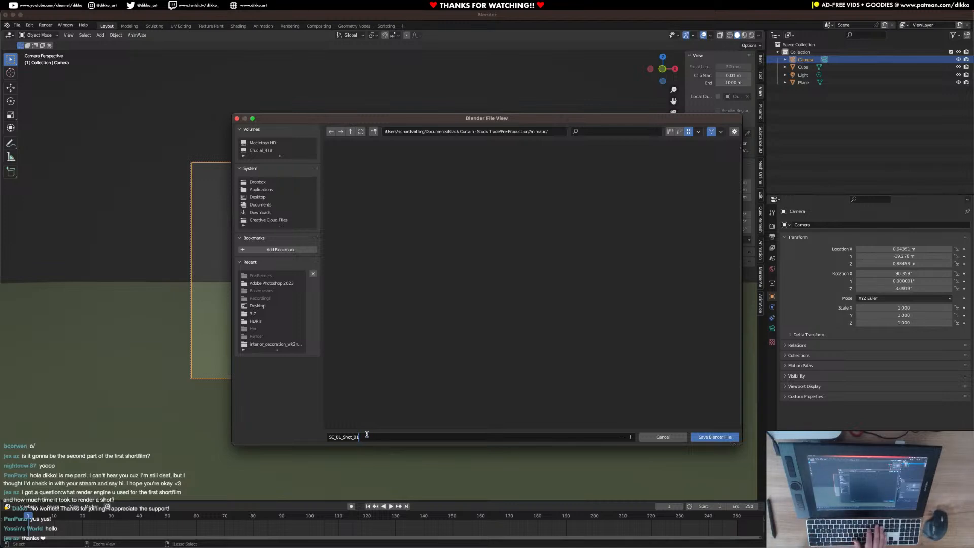
pyautogui.write('-')
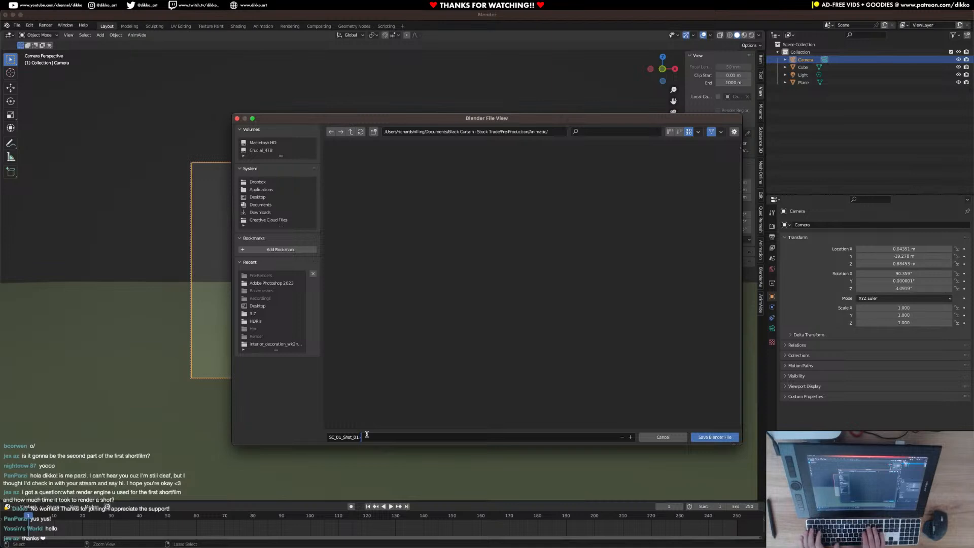
pyautogui.write(' Establishing Shot')
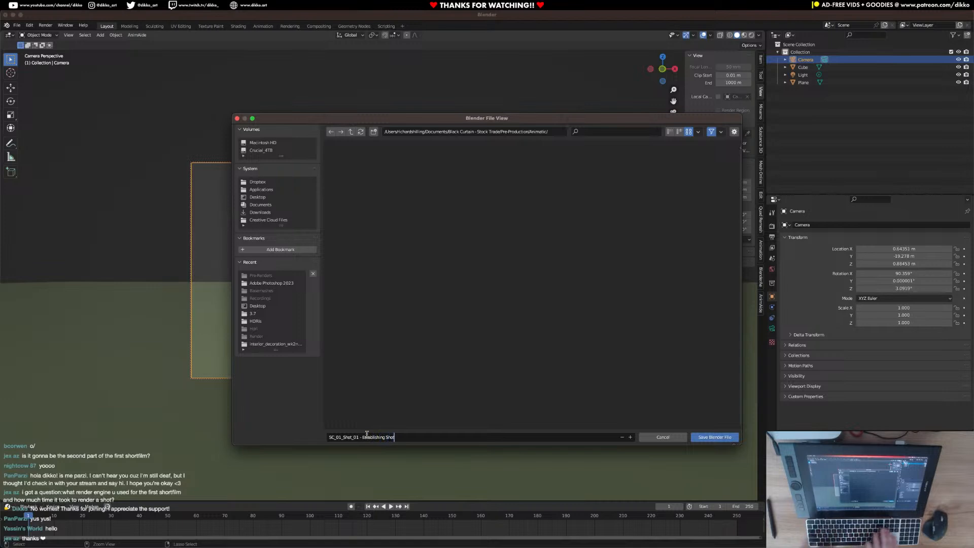
# Save the Blender file as "SC_01_Shot_01 - Establishing Shot.blend" in the Animatic folder.
pyautogui.click(396, 443)
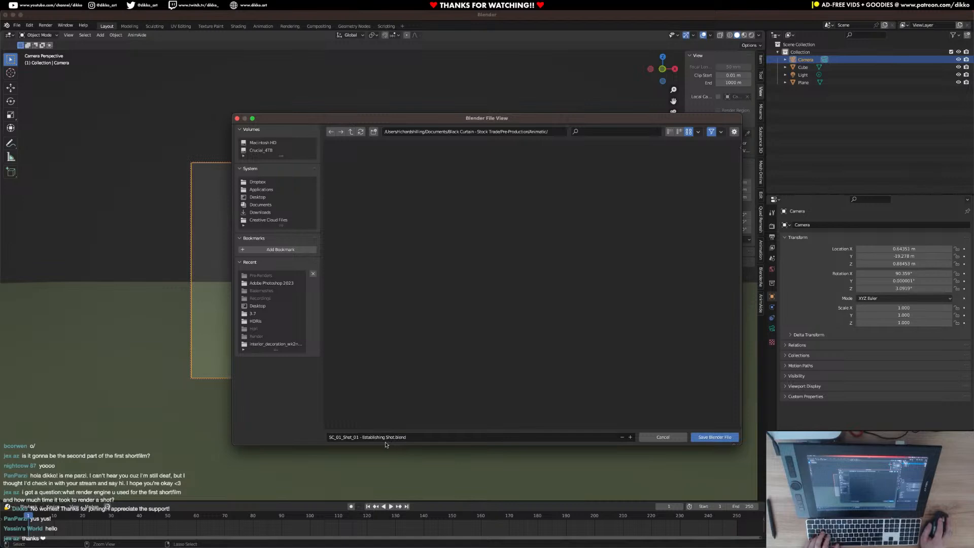
pyautogui.click(723, 439)
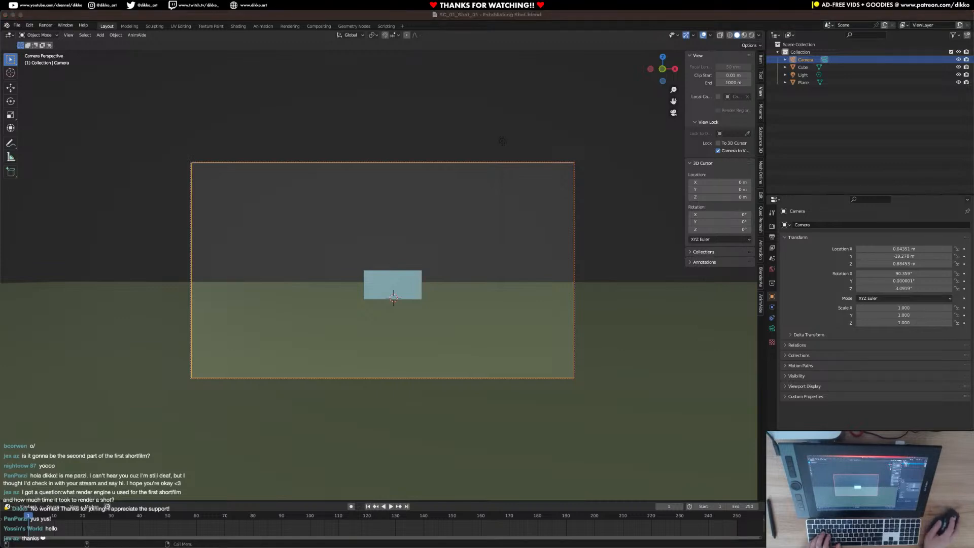
# Apply the 4K UW 1600p preset to the scene's render output format.
pyautogui.click(771, 328)
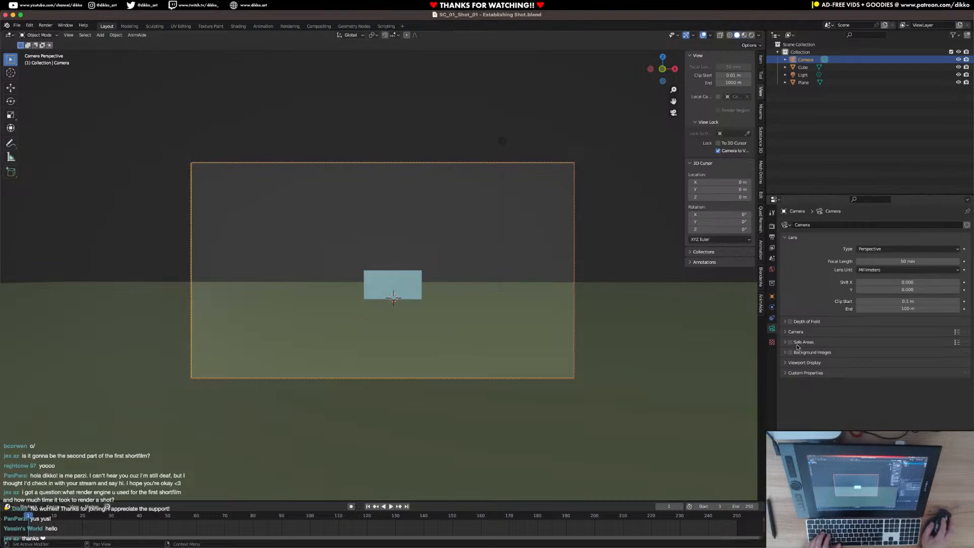
pyautogui.click(772, 227)
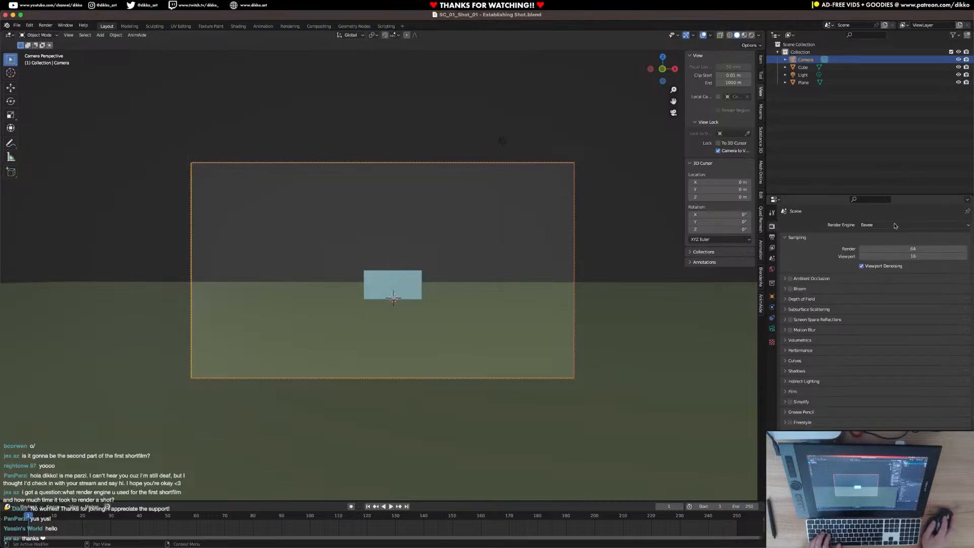
pyautogui.click(772, 237)
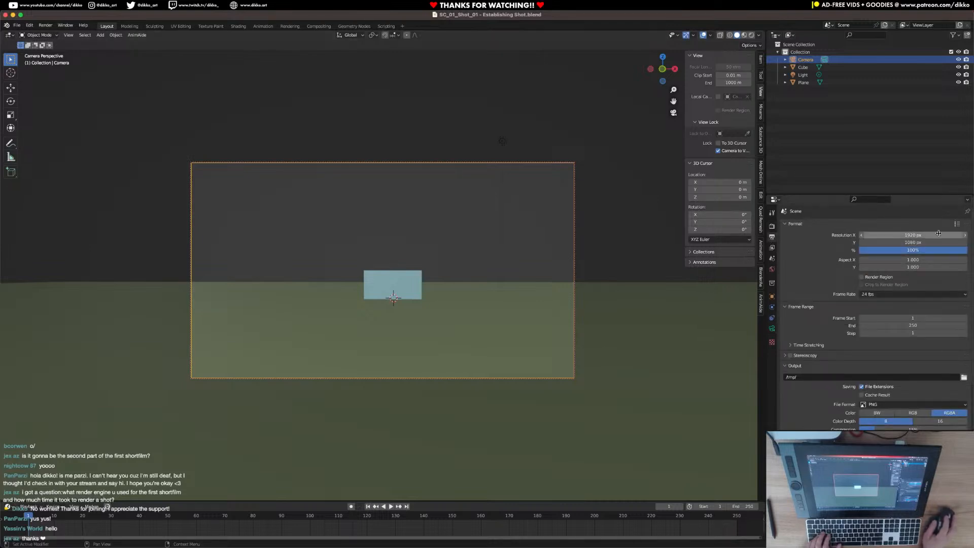
pyautogui.click(957, 225)
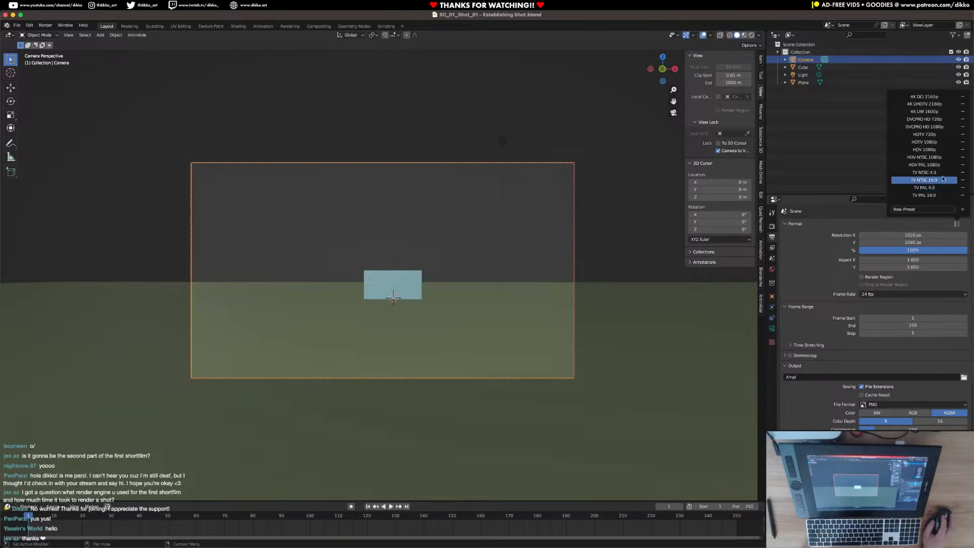
pyautogui.click(925, 111)
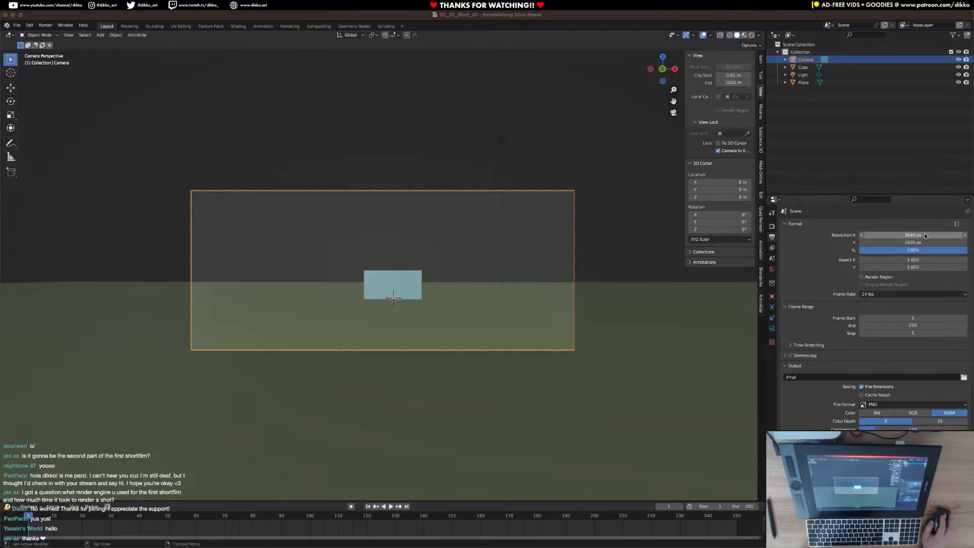
# Try the 4K UHDTV 2160p and 4K DCI 2160p format presets, and reapply 4K UW 1600p.
pyautogui.click(957, 224)
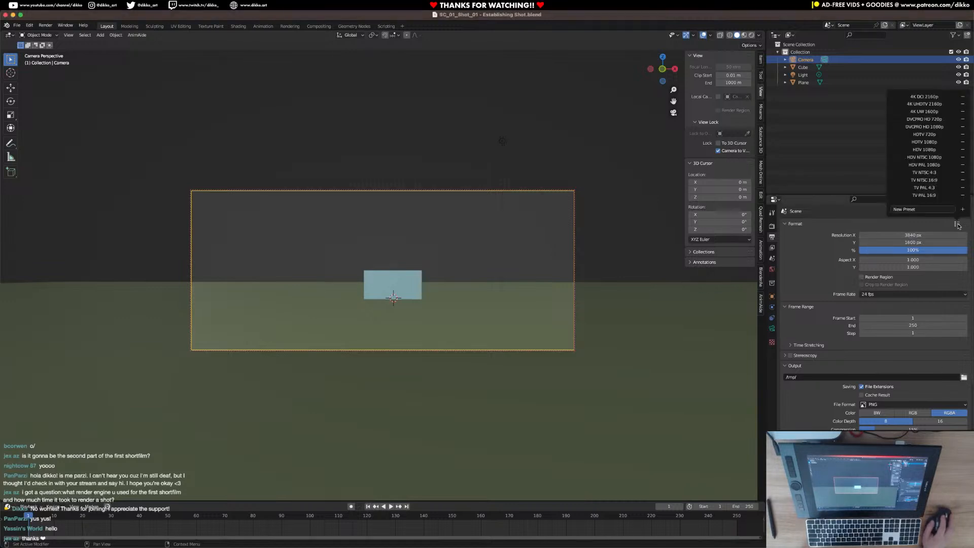
pyautogui.click(933, 104)
pyautogui.click(935, 96)
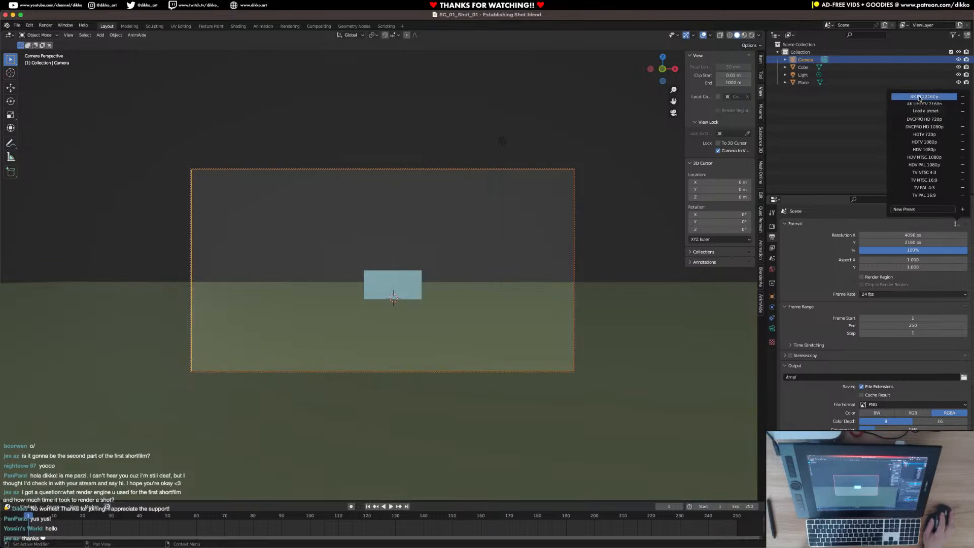
pyautogui.click(931, 112)
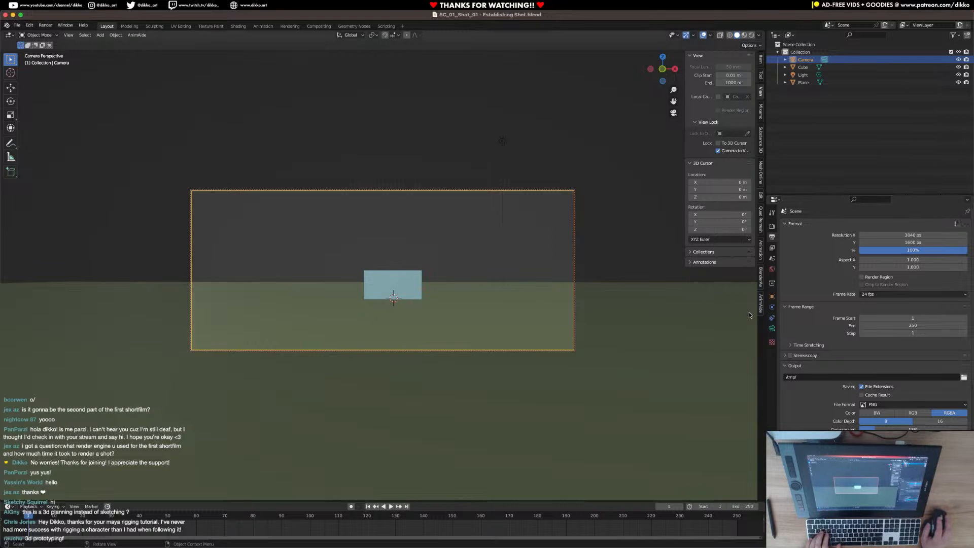
# Set the camera's passepartout opacity to 1.000 so the area outside the frame is fully black.
pyautogui.click(770, 328)
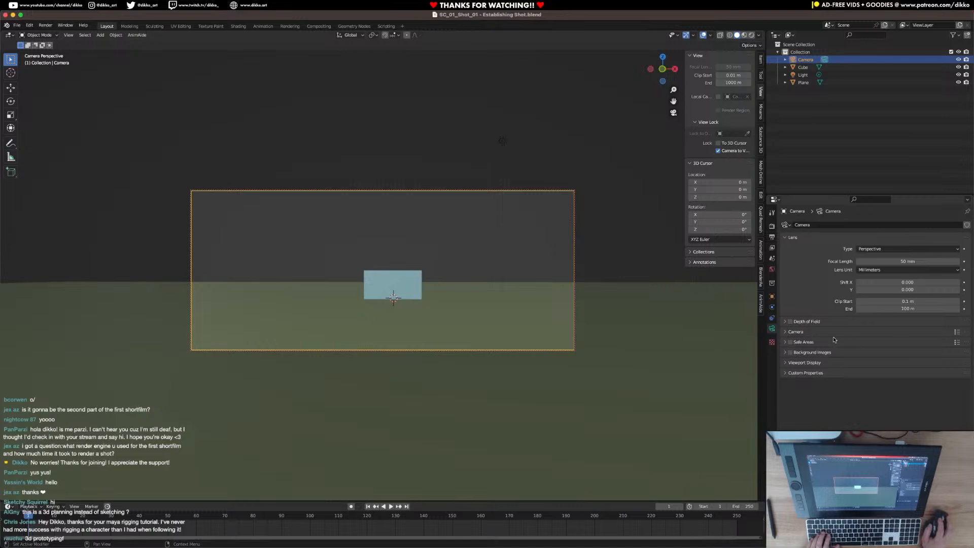
pyautogui.click(794, 364)
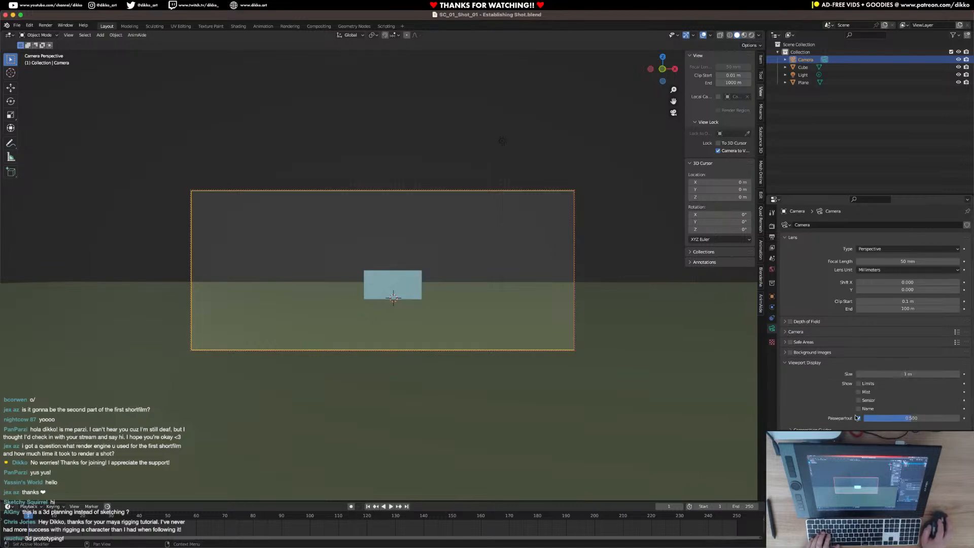
pyautogui.moveTo(904, 419); pyautogui.dragTo(959, 418)
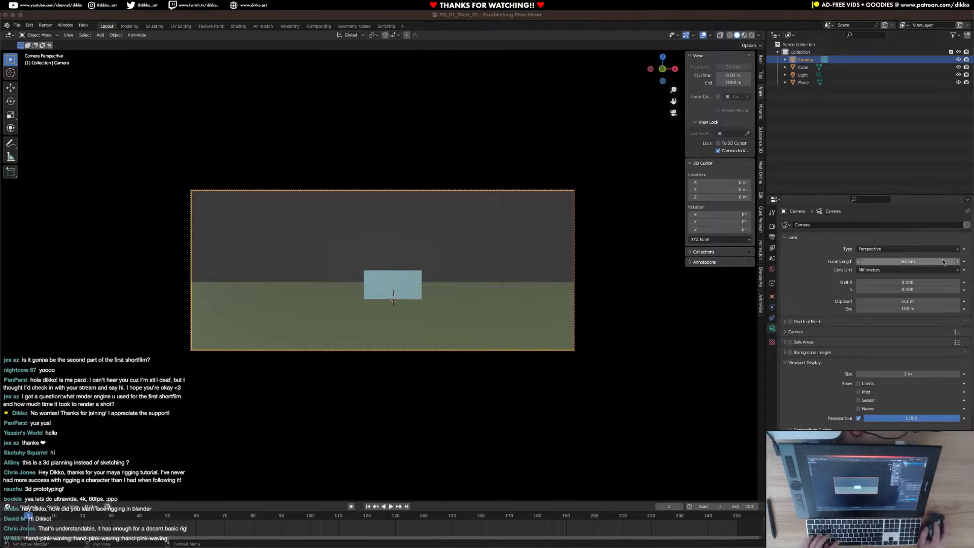
# Set the render output resolution to 4096 px in X and 1716 px in Y.
pyautogui.click(771, 248)
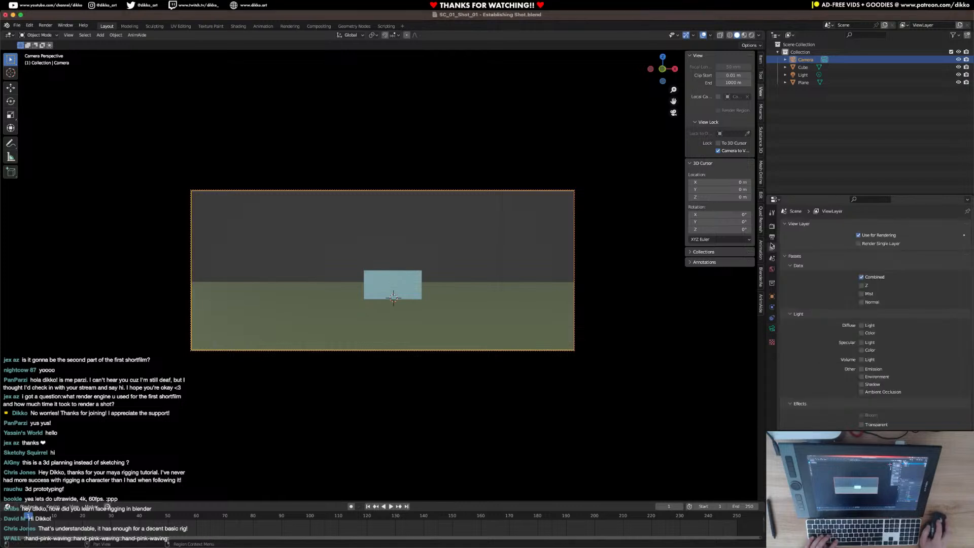
pyautogui.click(772, 238)
pyautogui.doubleClick(912, 235)
pyautogui.write('4096')
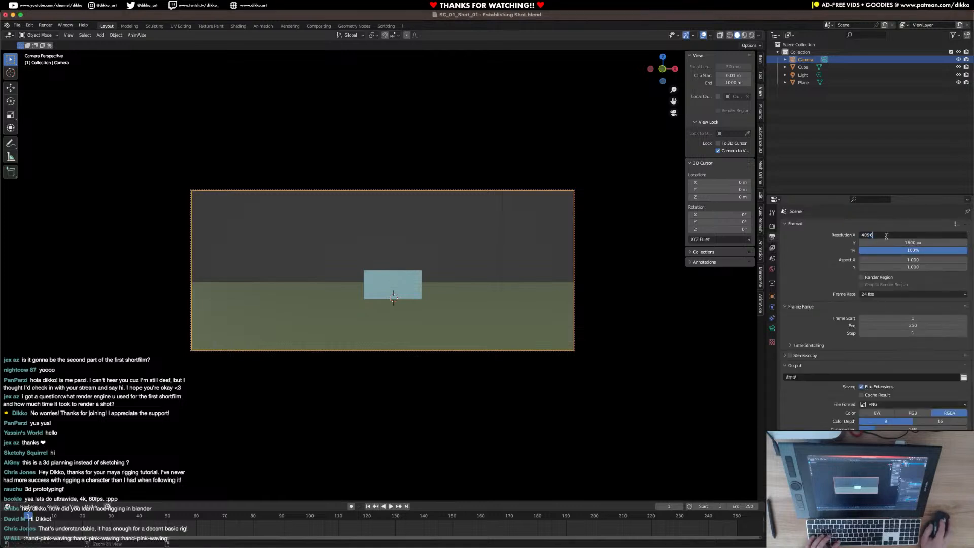
pyautogui.press('super+Tab')
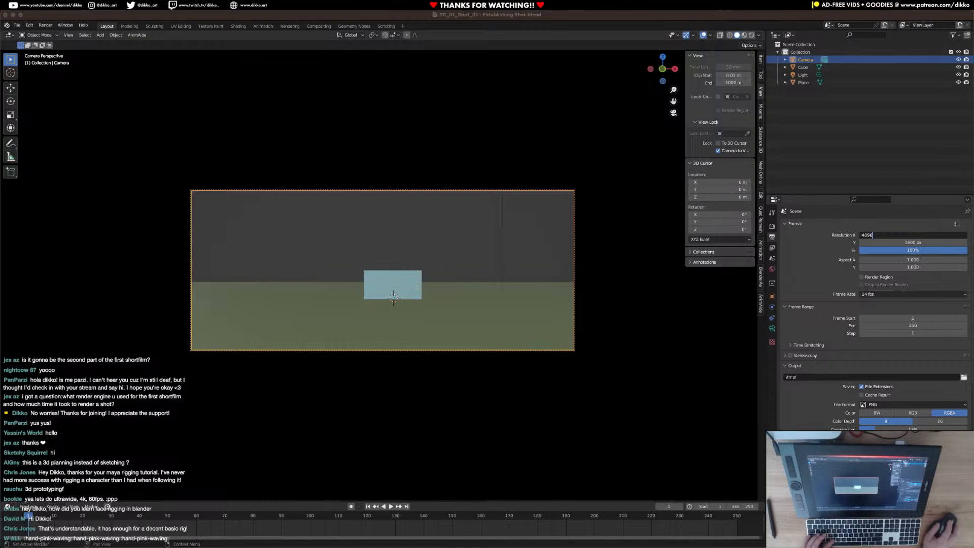
pyautogui.click(896, 255)
pyautogui.doubleClick(905, 243)
pyautogui.write('1716')
pyautogui.press('Return')
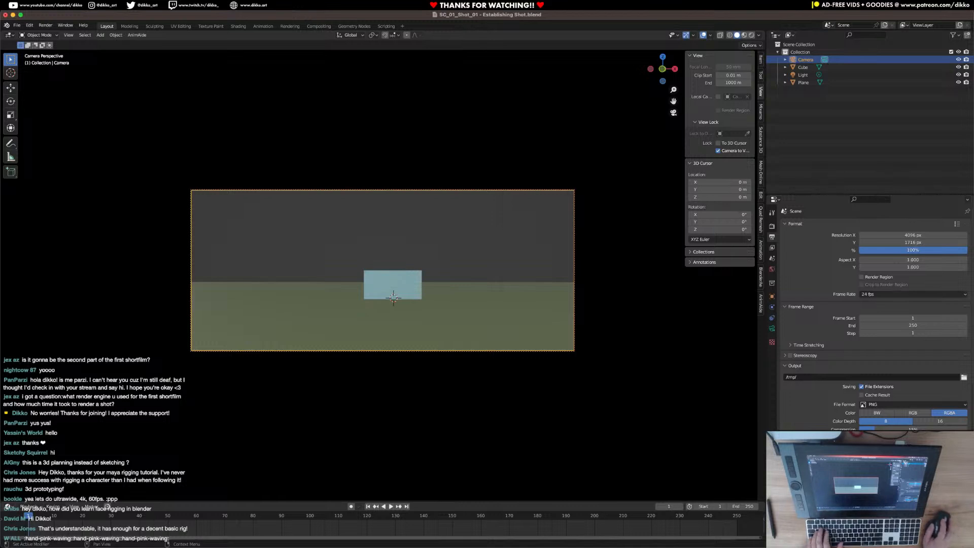
# Try a render output resolution of 3996 px in X and 2160 px in Y.
pyautogui.press('super+Tab')
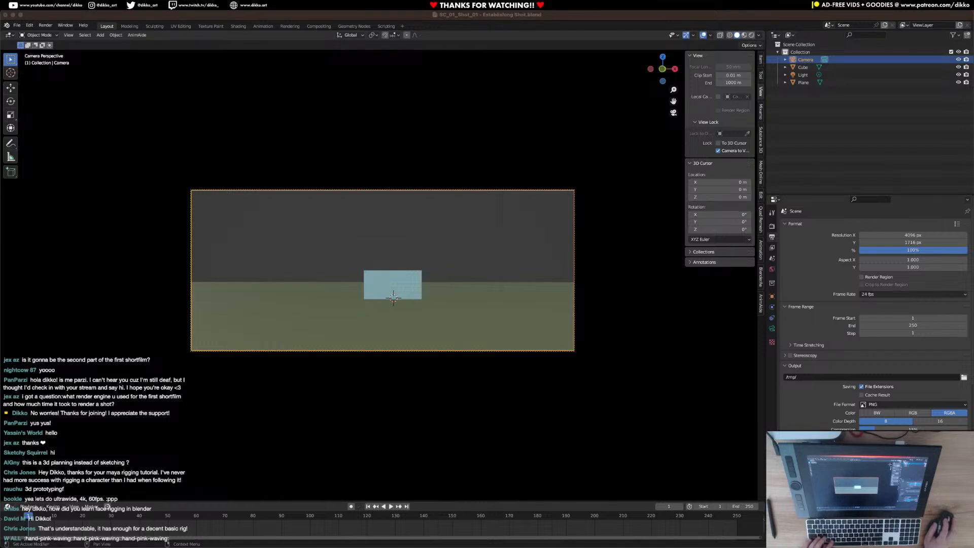
pyautogui.click(913, 235)
pyautogui.write('3996')
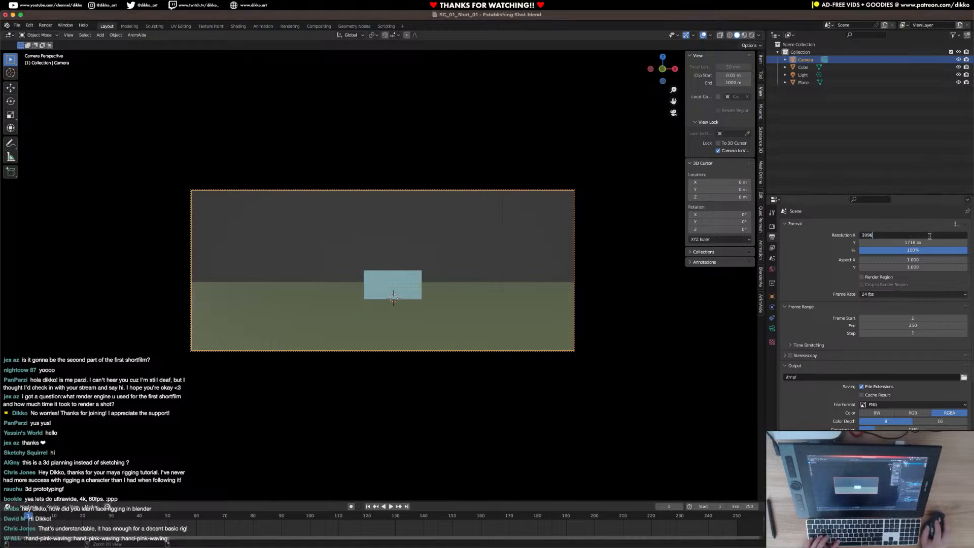
pyautogui.press('super+Tab')
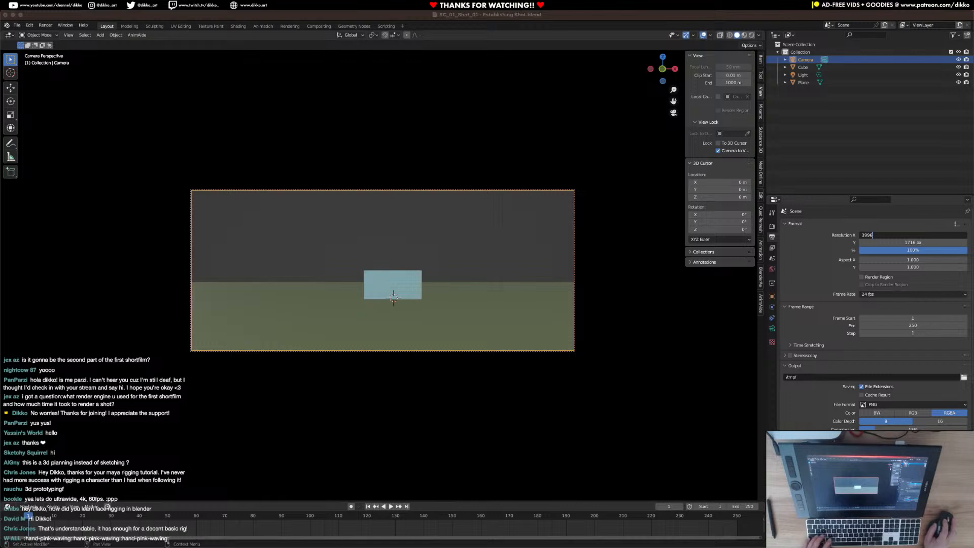
pyautogui.click(925, 243)
pyautogui.write('2160')
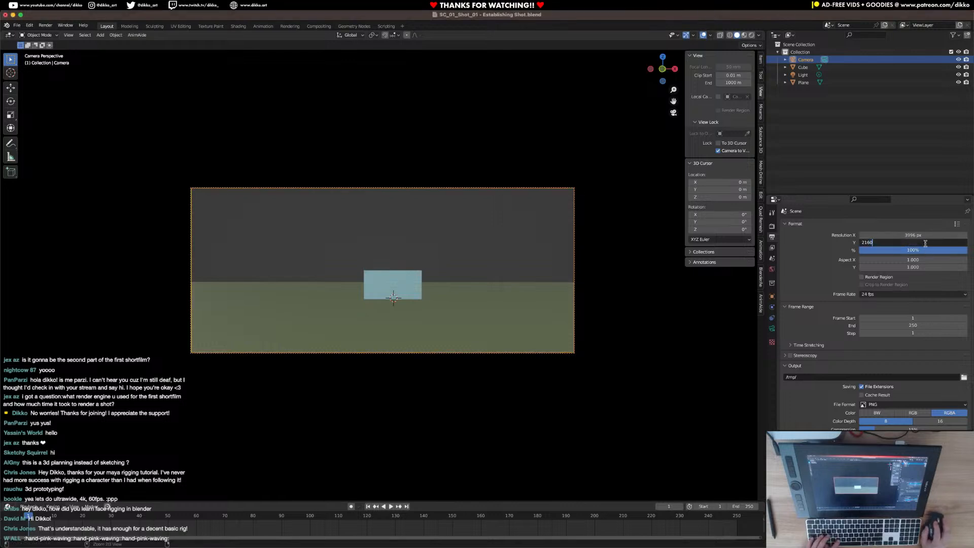
pyautogui.press('Return')
# Set the render output's X resolution to 4096 px.
pyautogui.press('super+Tab')
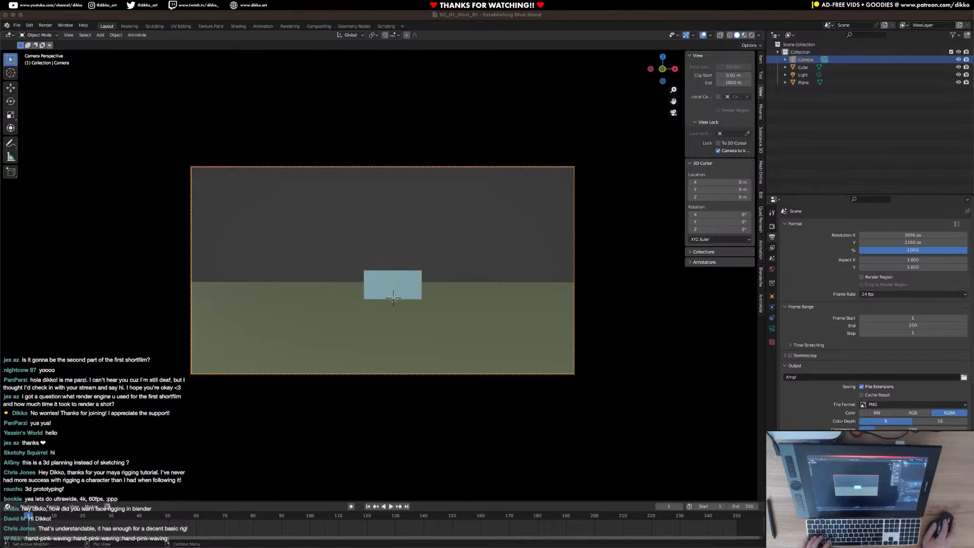
pyautogui.click(882, 235)
pyautogui.write('4096')
pyautogui.press('super+Tab')
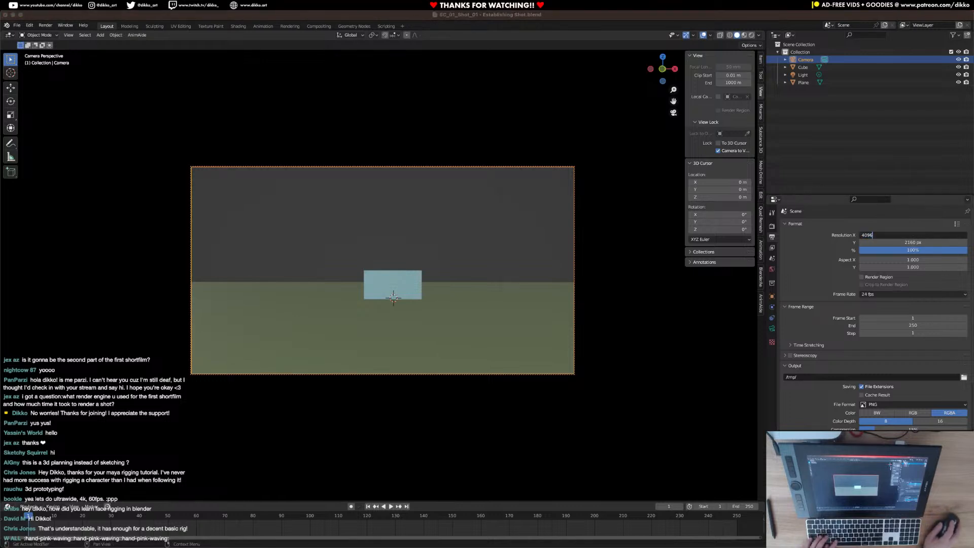
pyautogui.click(894, 253)
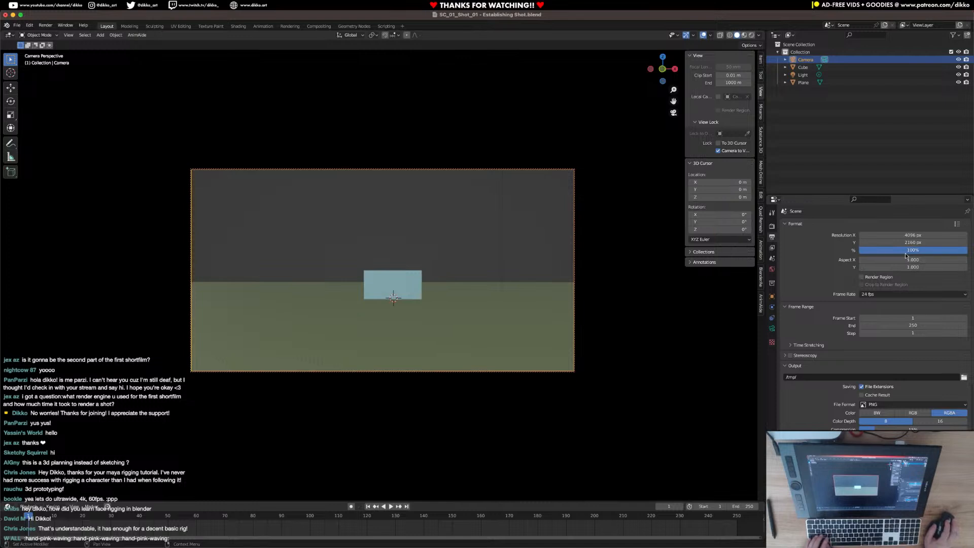
# Keep the X resolution at 4096 px and set the render output's Y resolution to 1716 px.
pyautogui.press('super+Tab')
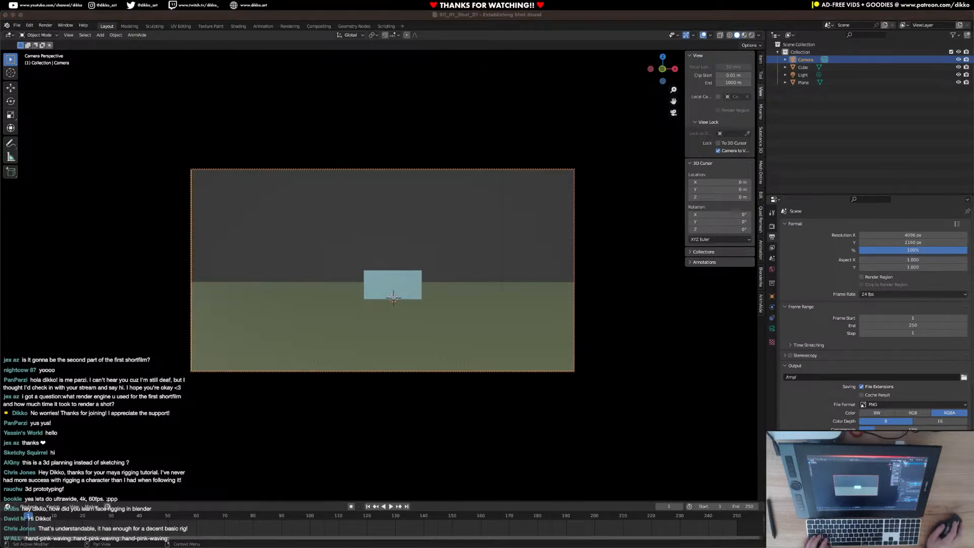
pyautogui.click(893, 236)
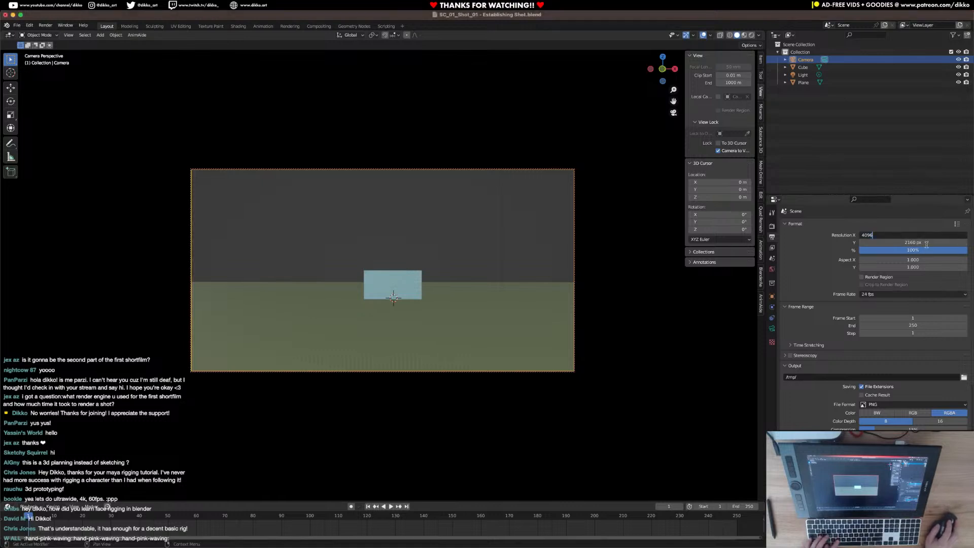
pyautogui.press('super+Tab')
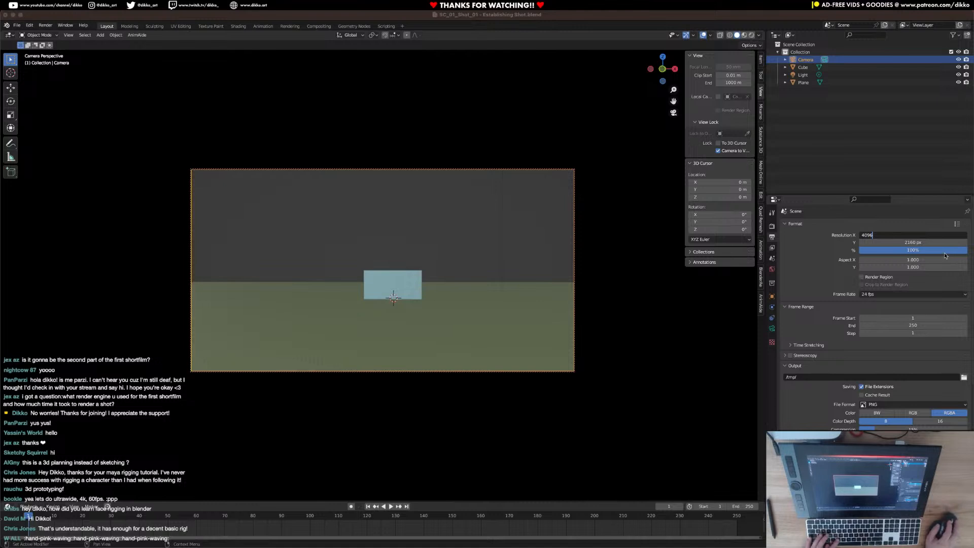
pyautogui.click(920, 242)
pyautogui.write('1716')
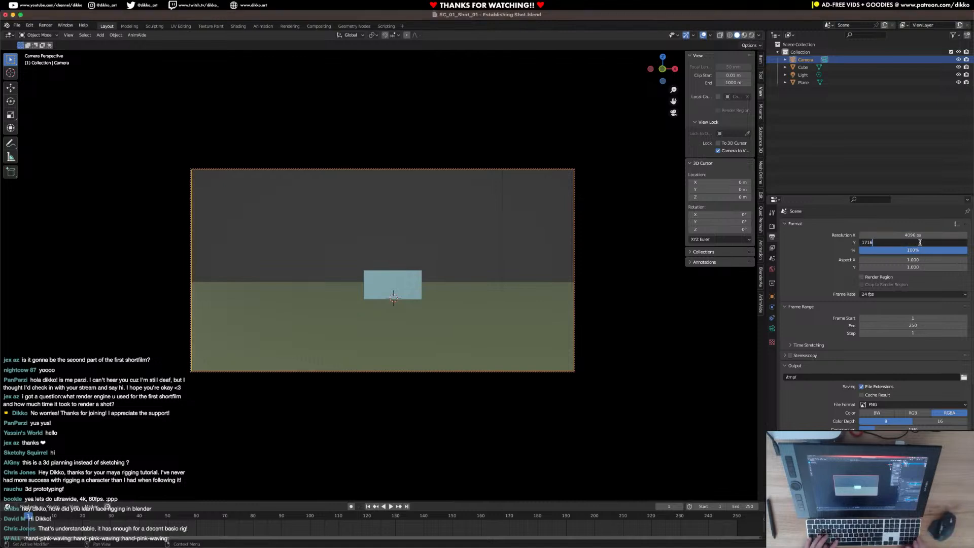
pyautogui.press('Return')
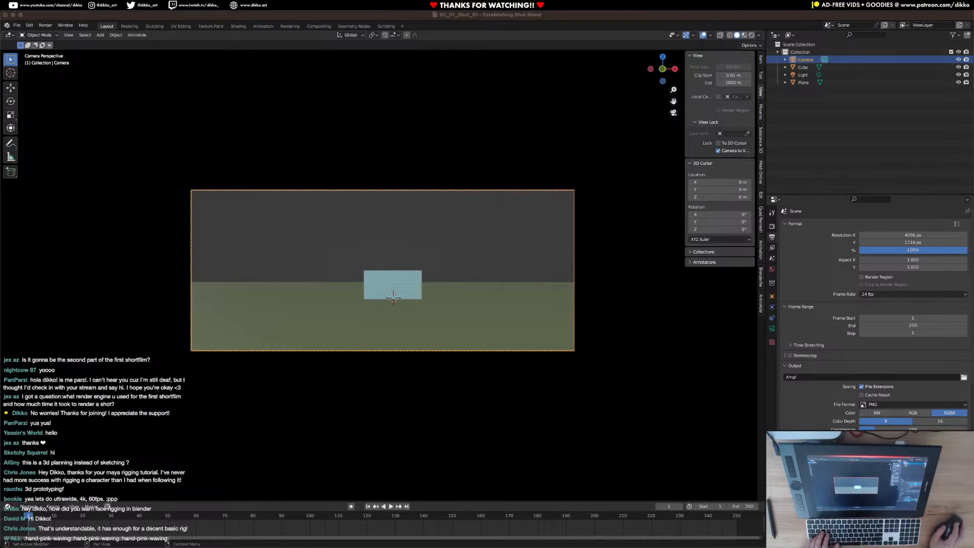
# Set the camera lens's focal length to 70 mm.
pyautogui.click(370, 193)
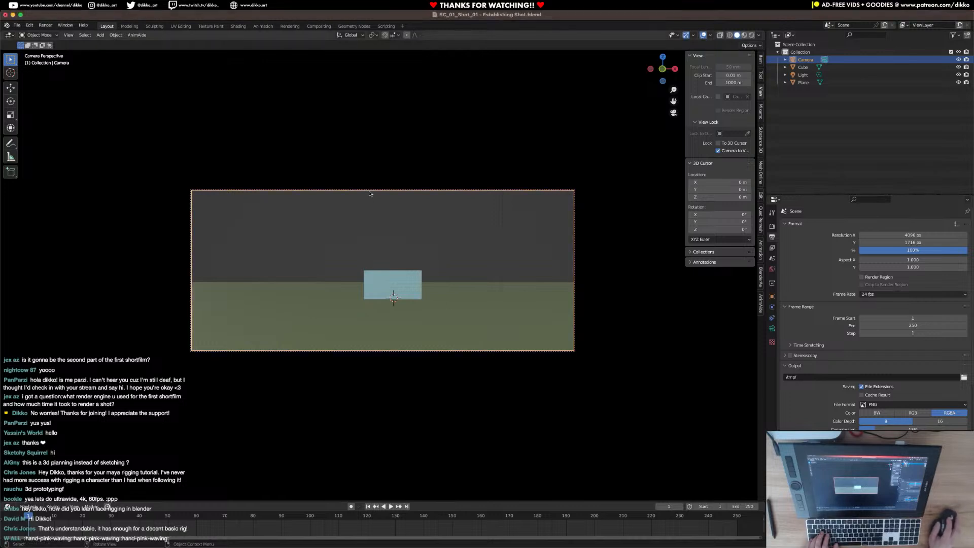
pyautogui.click(772, 328)
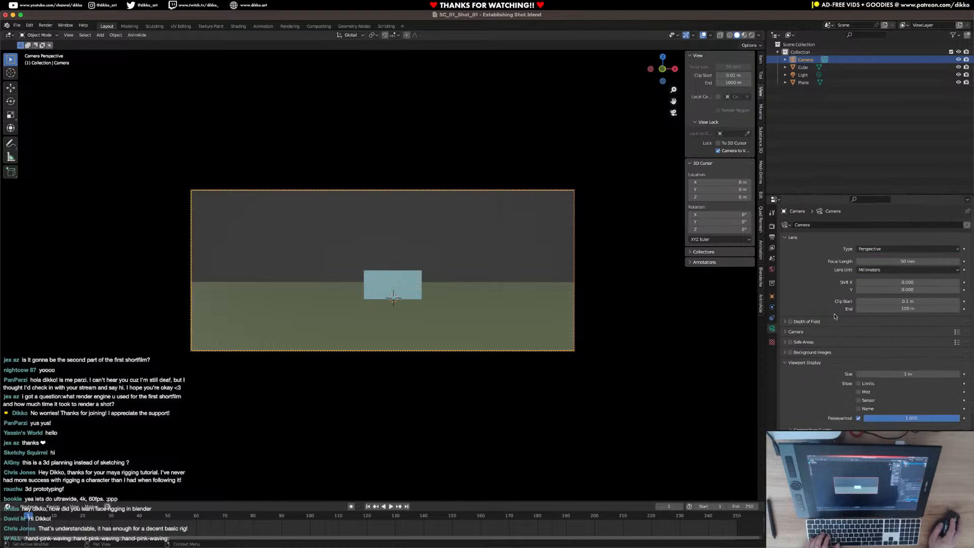
pyautogui.click(909, 261)
pyautogui.write('70')
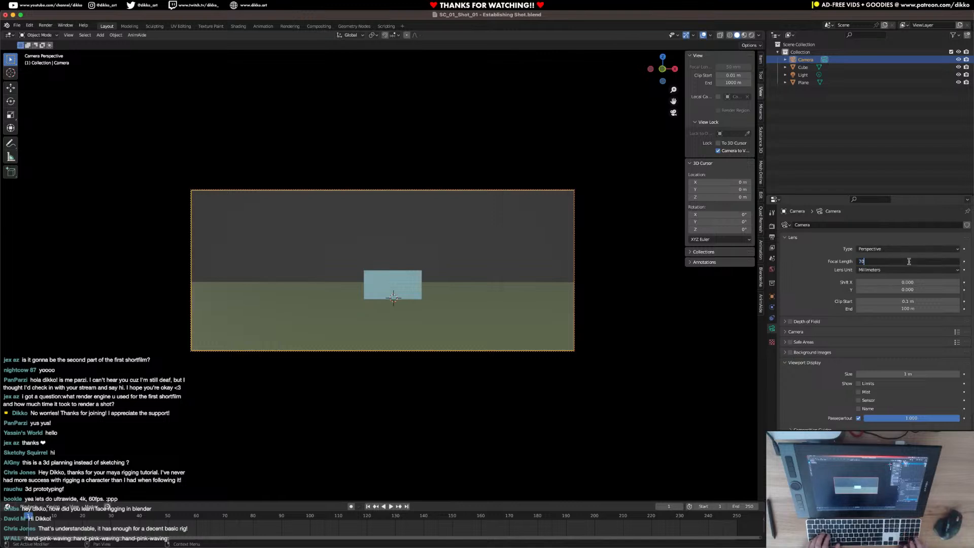
pyautogui.press('Return')
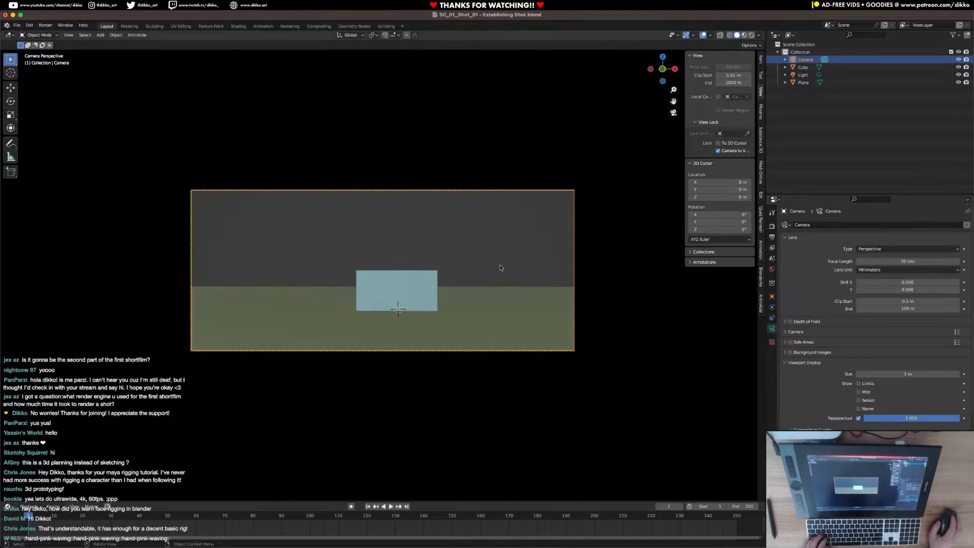
# Pull the camera back and reframe the shot so the cube sits small near the frame's center above the ground plane.
pyautogui.scroll(-2, 438, 266)
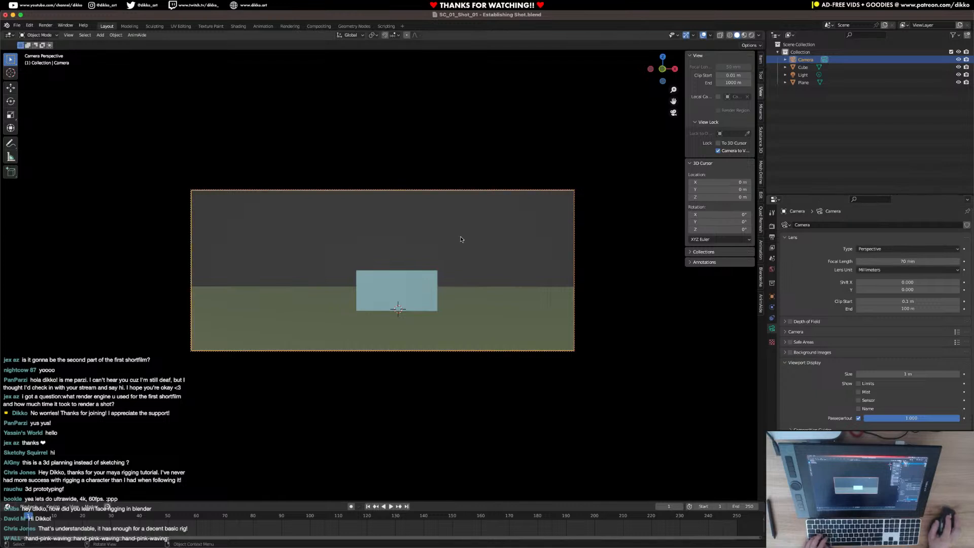
pyautogui.scroll(-3, 437, 267)
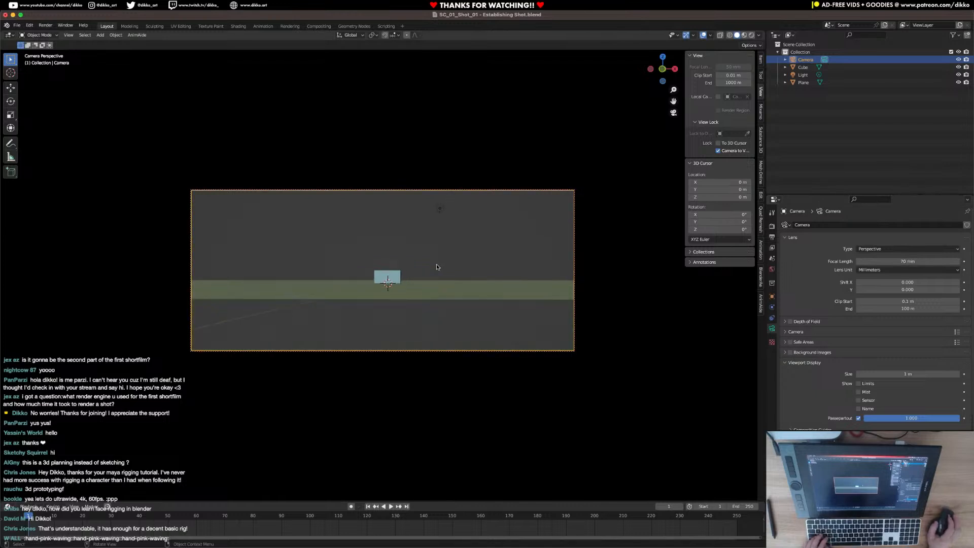
pyautogui.moveTo(437, 267); pyautogui.dragTo(435, 258, button='middle')
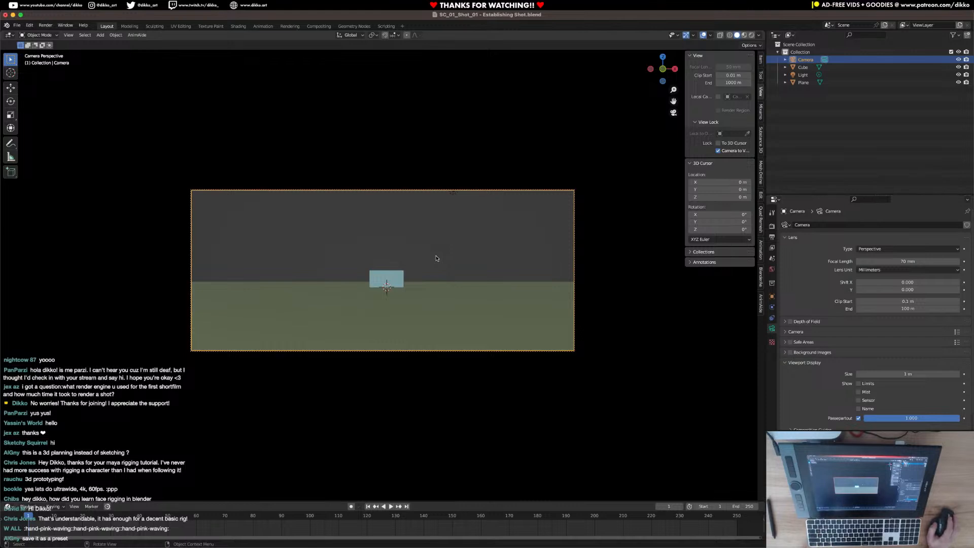
# Save the current output format as a new preset named "Scope 2.39, 4k, 24fps".
pyautogui.click(771, 237)
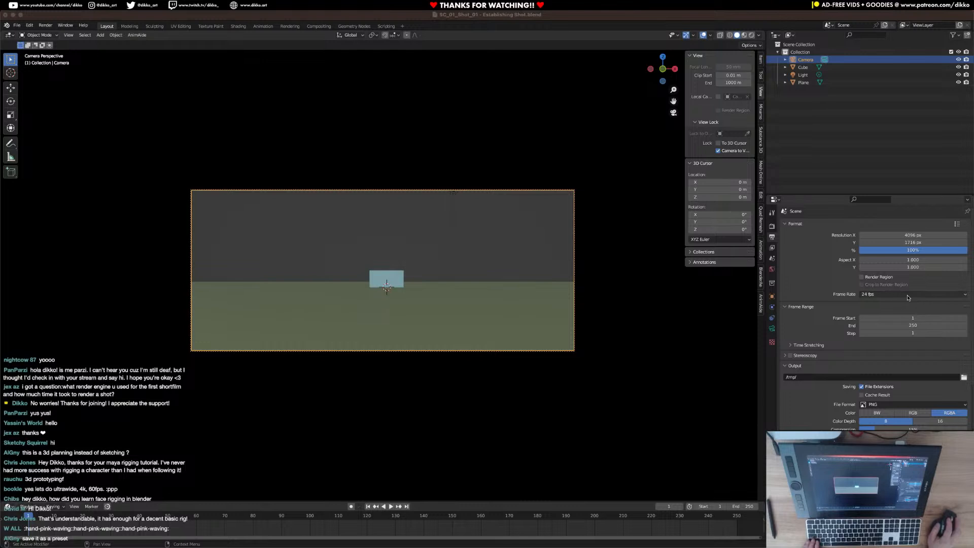
pyautogui.click(955, 225)
pyautogui.click(934, 210)
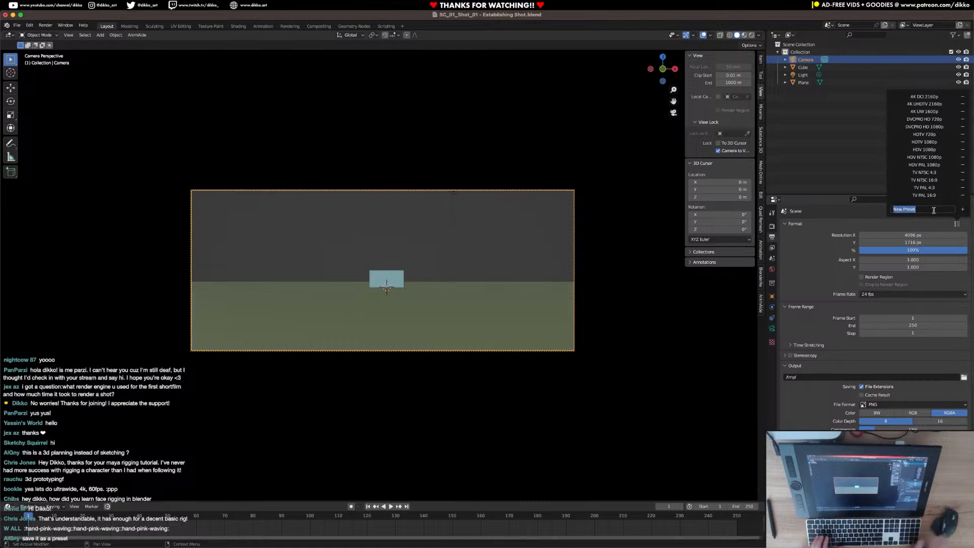
pyautogui.write('Scope')
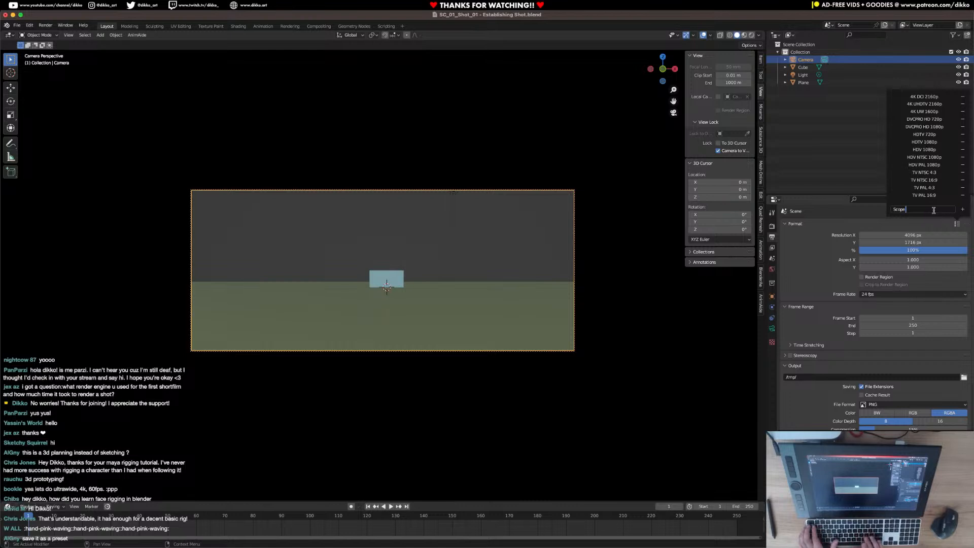
pyautogui.write(' 2.39:')
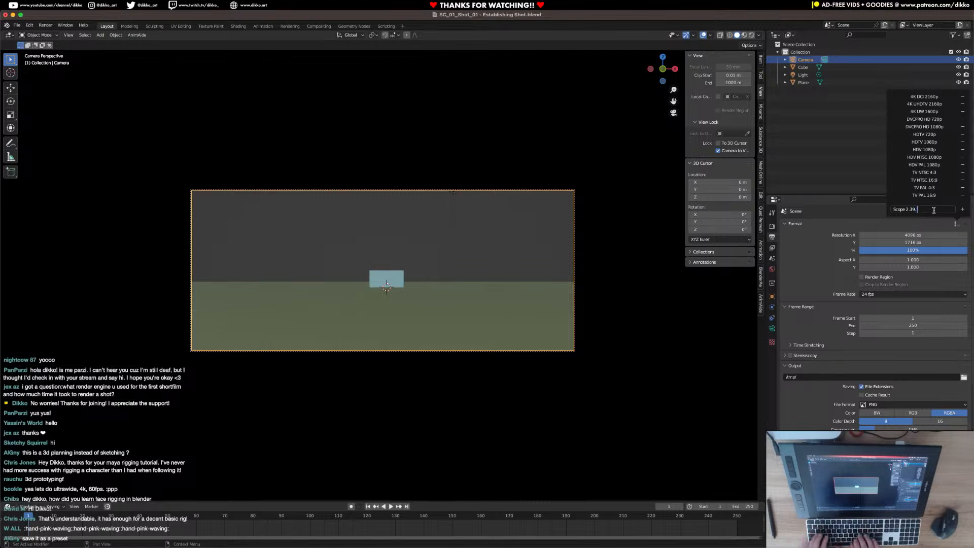
pyautogui.write('K')
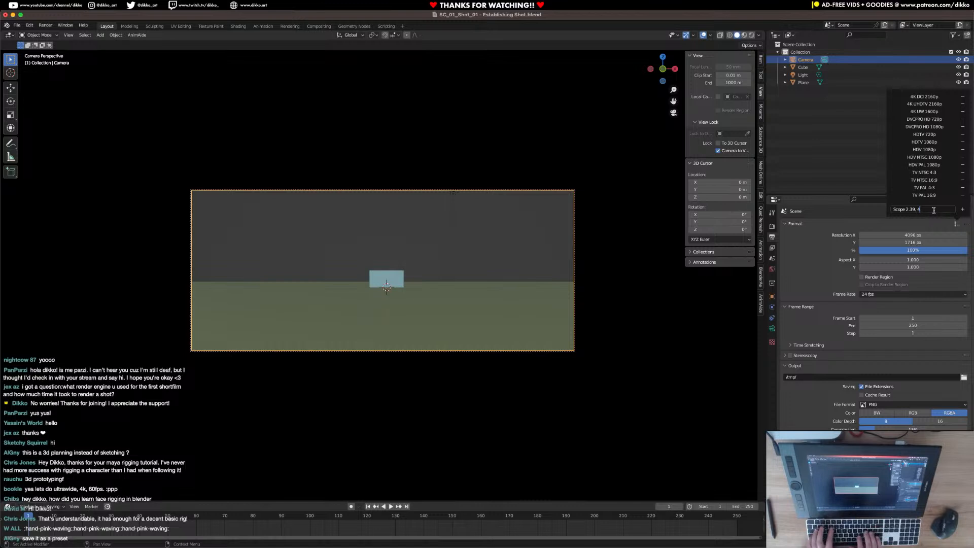
pyautogui.write(':24FP')
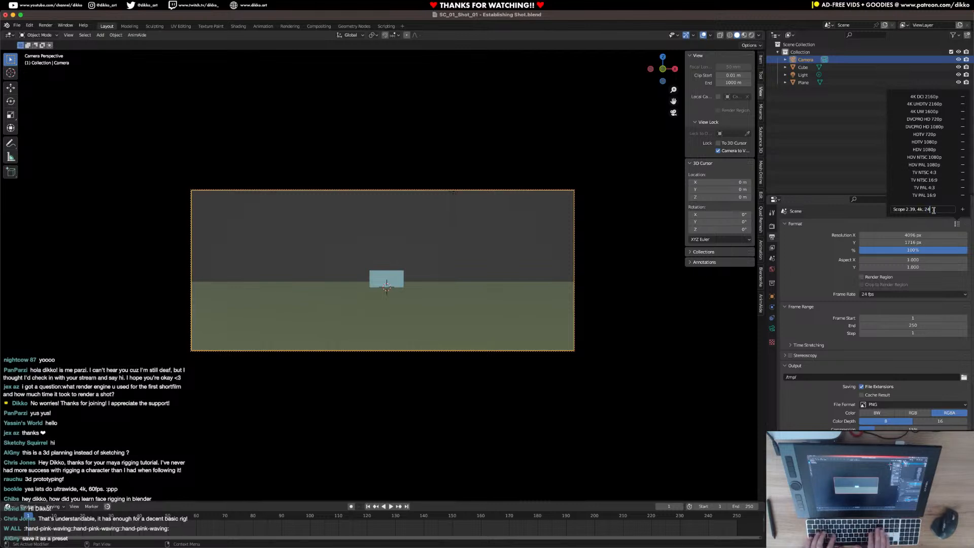
pyautogui.write('fps')
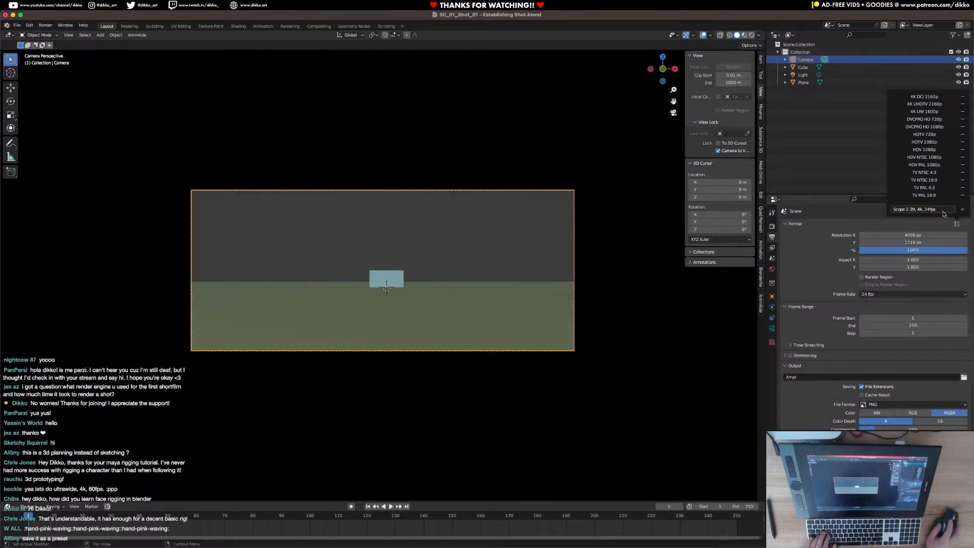
pyautogui.click(962, 210)
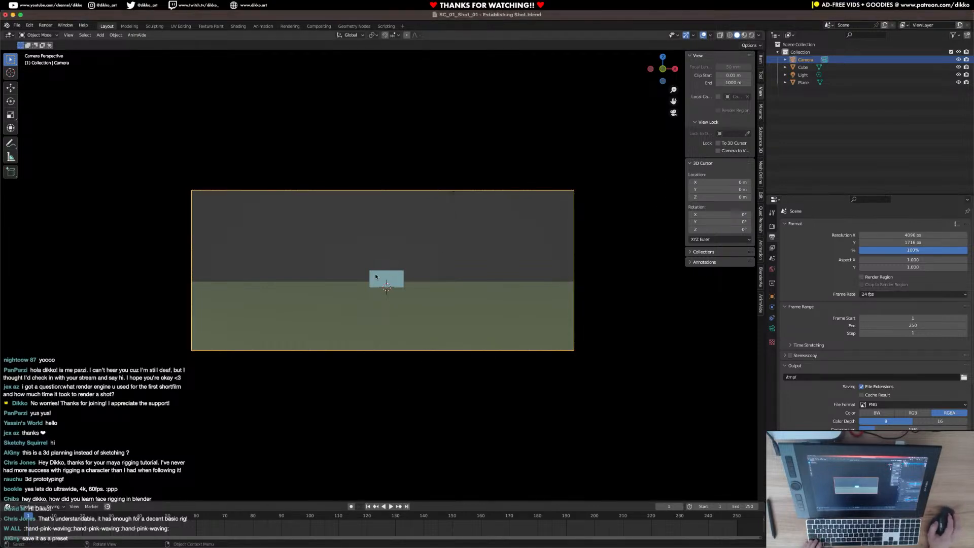
# Leave the camera view, select the camera in the scene and enable its Limits display in the viewport.
pyautogui.click(377, 299)
pyautogui.moveTo(377, 299); pyautogui.dragTo(412, 327, button='middle')
pyautogui.press('KP_0')
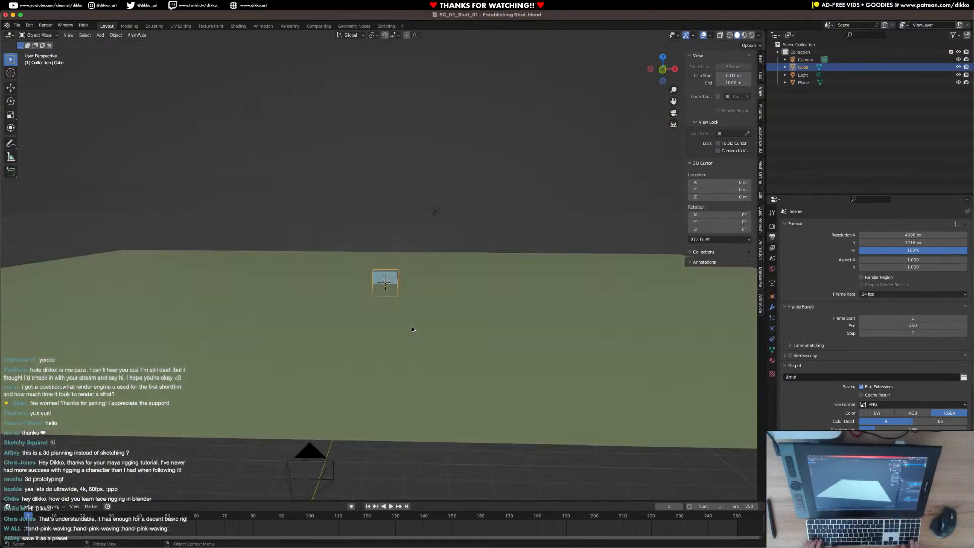
pyautogui.scroll(-2, 420, 319)
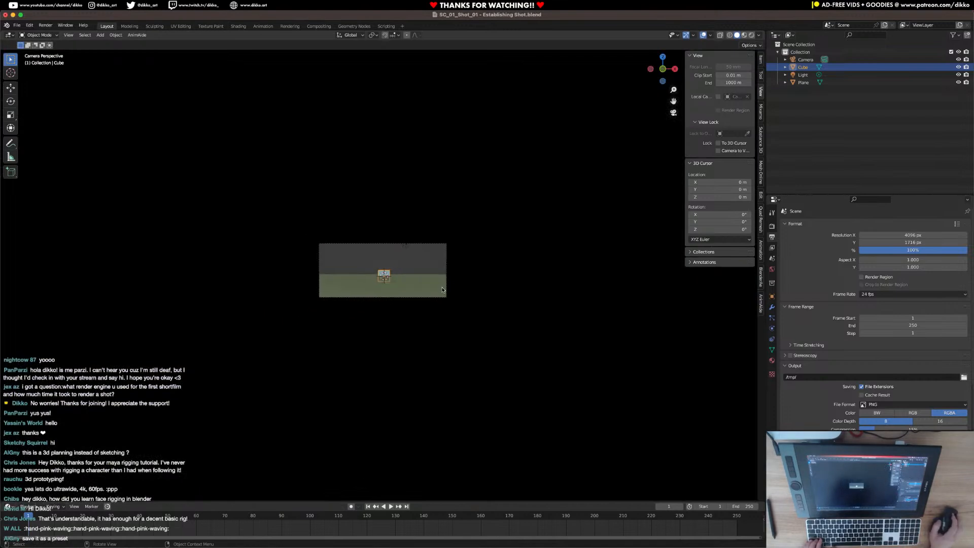
pyautogui.press('KP_0')
pyautogui.click(343, 366)
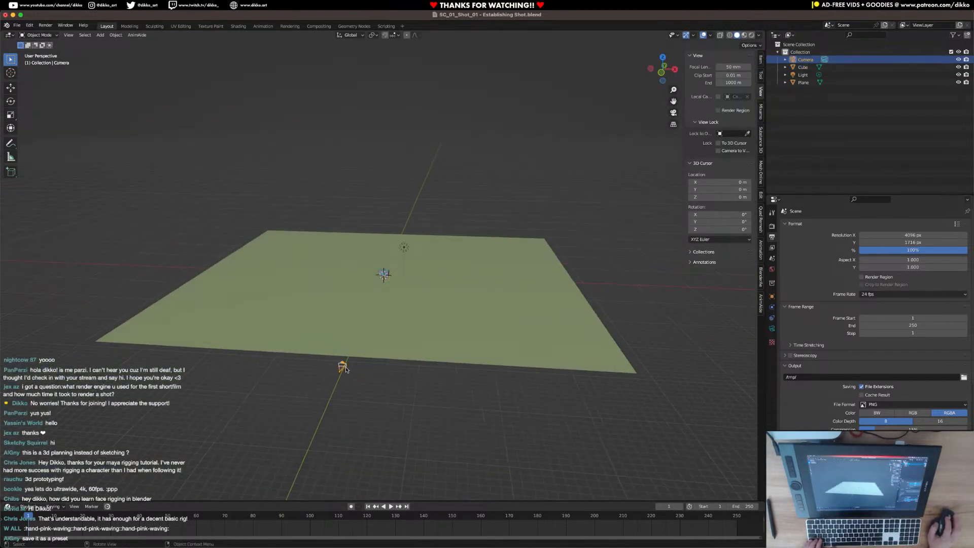
pyautogui.click(771, 329)
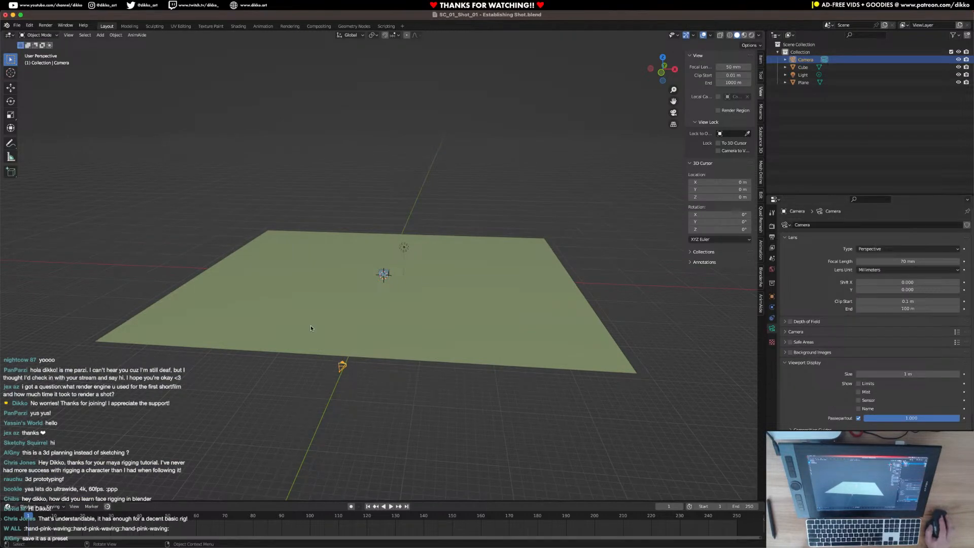
pyautogui.scroll(-2, 813, 395)
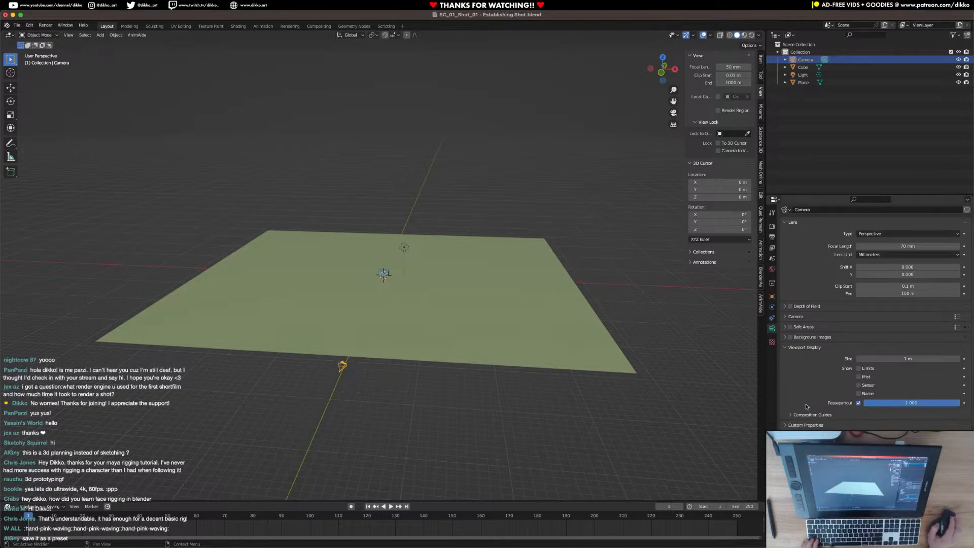
pyautogui.moveTo(639, 350); pyautogui.dragTo(589, 370, button='middle')
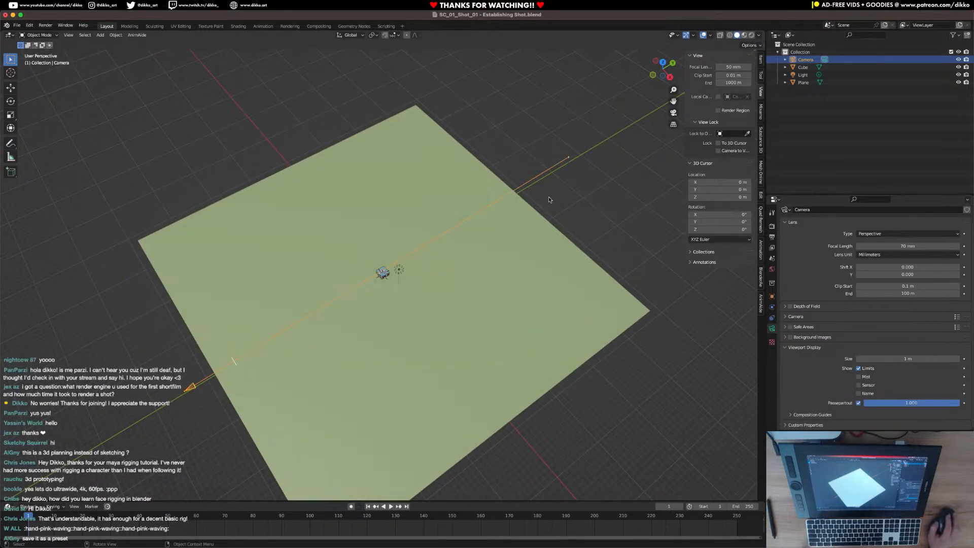
# Examine the camera's composition guides and the viewport's shading, overlay and gizmo options.
pyautogui.click(804, 416)
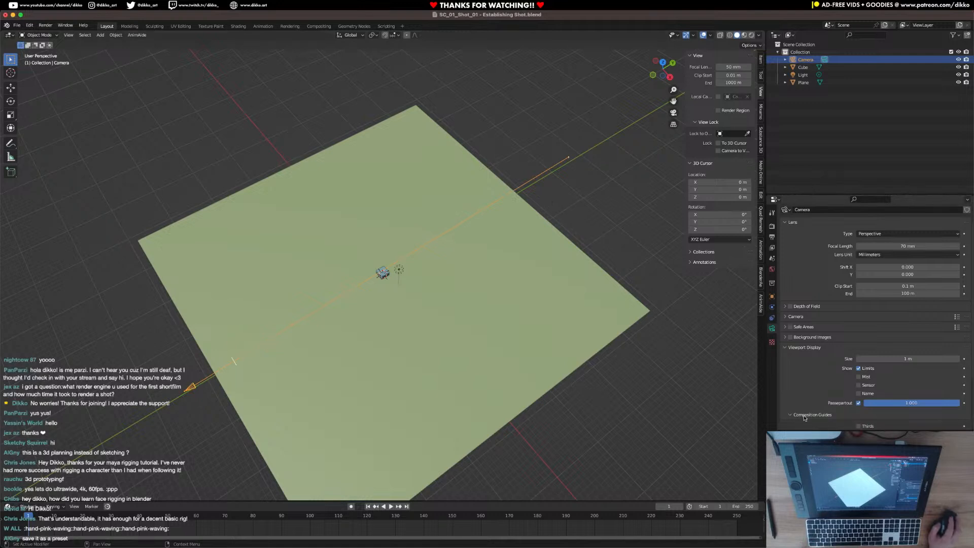
pyautogui.scroll(-3, 809, 412)
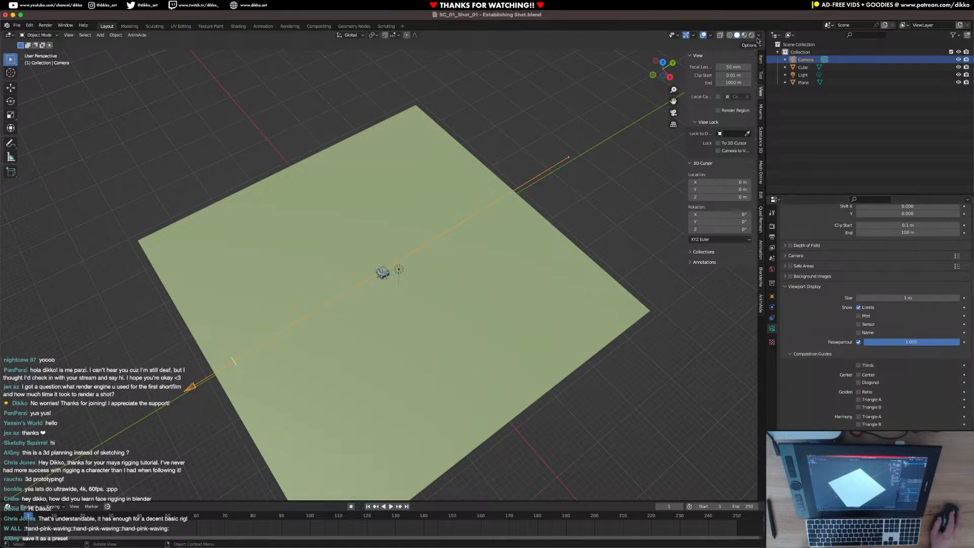
pyautogui.click(759, 36)
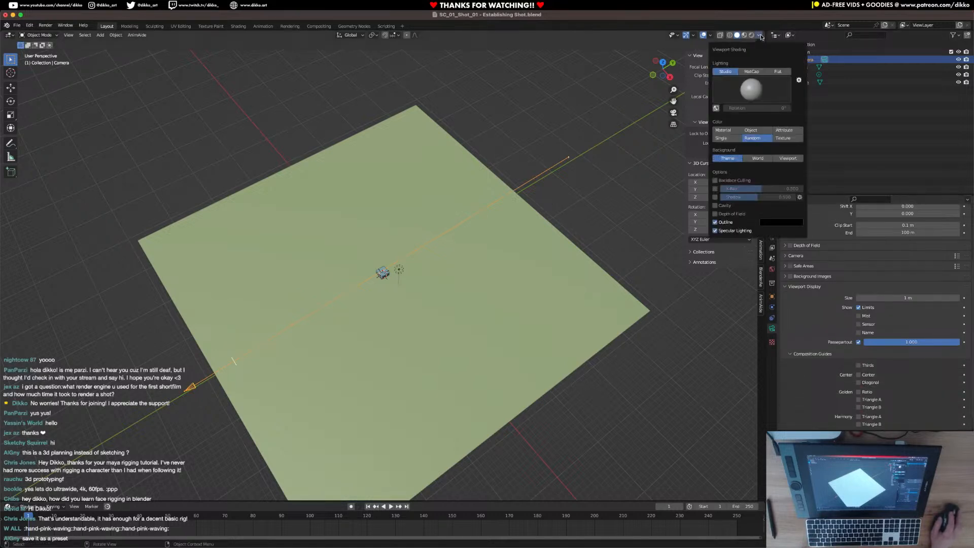
pyautogui.click(712, 35)
pyautogui.moveTo(685, 35)
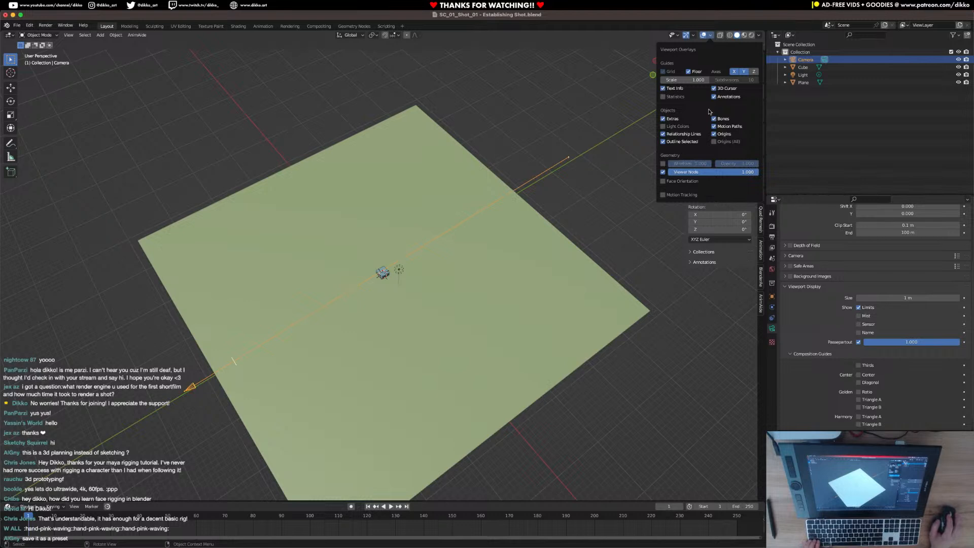
pyautogui.click(760, 35)
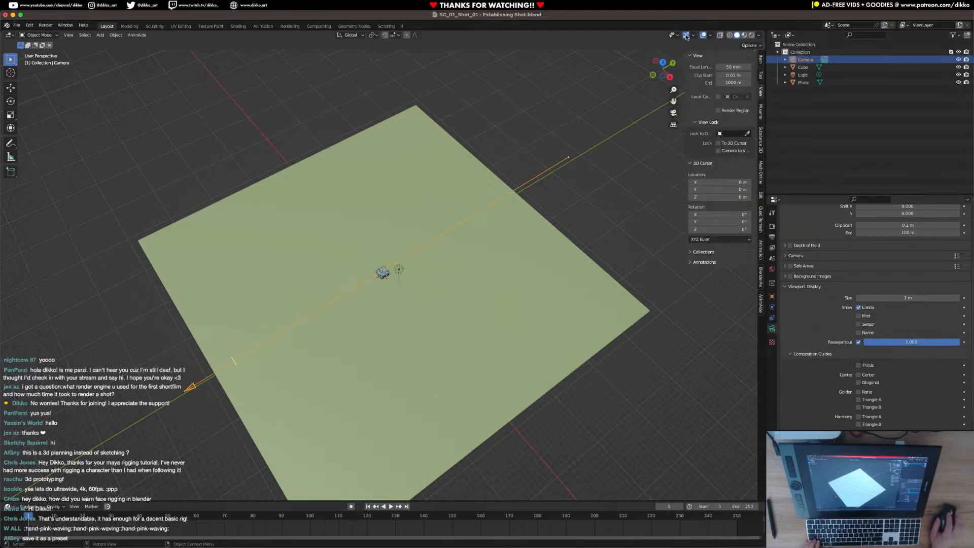
pyautogui.click(712, 35)
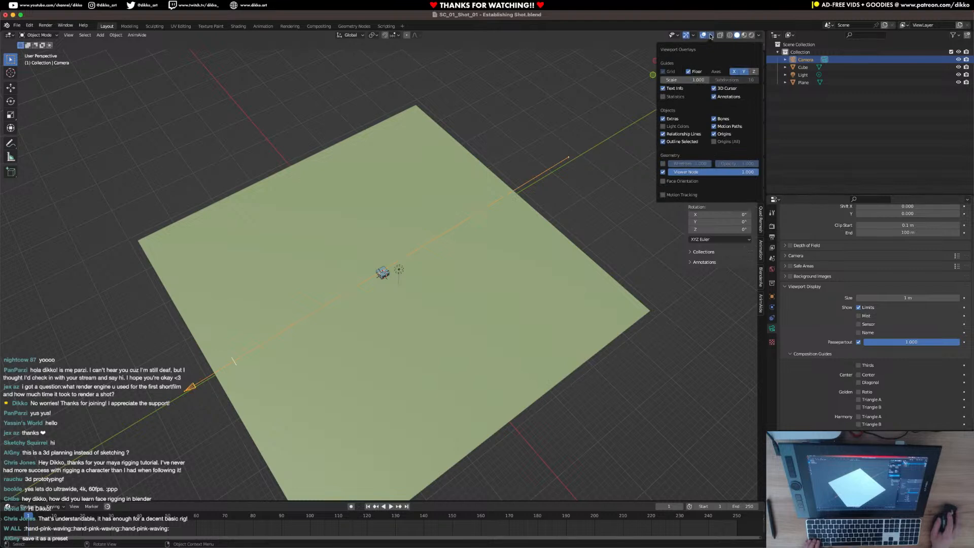
pyautogui.click(695, 35)
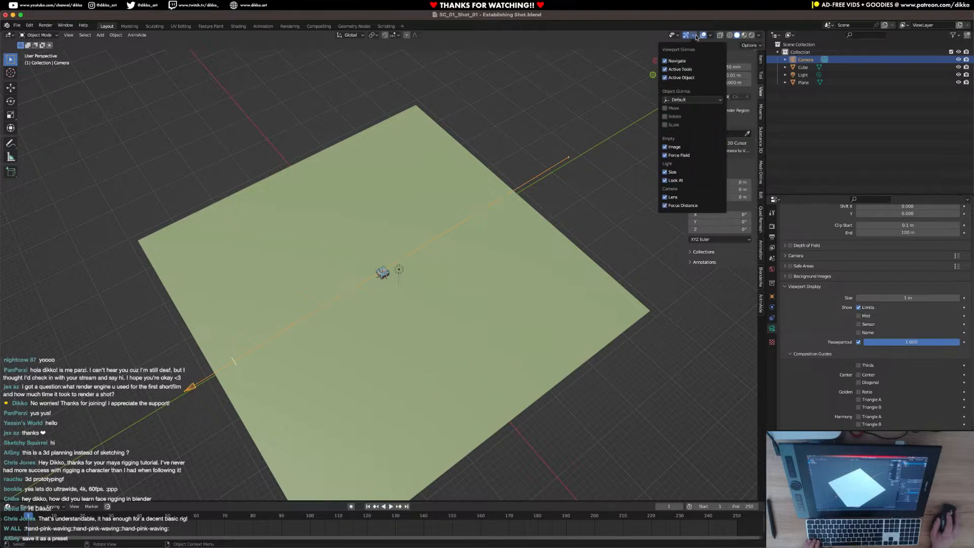
# Enable the camera's Name display and check its object-level viewport display options.
pyautogui.scroll(-2, 799, 370)
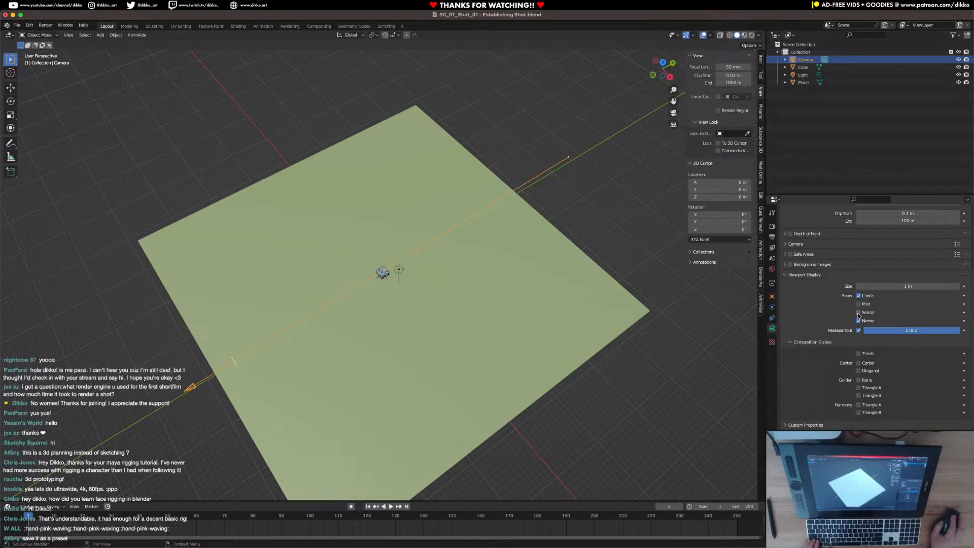
pyautogui.click(772, 297)
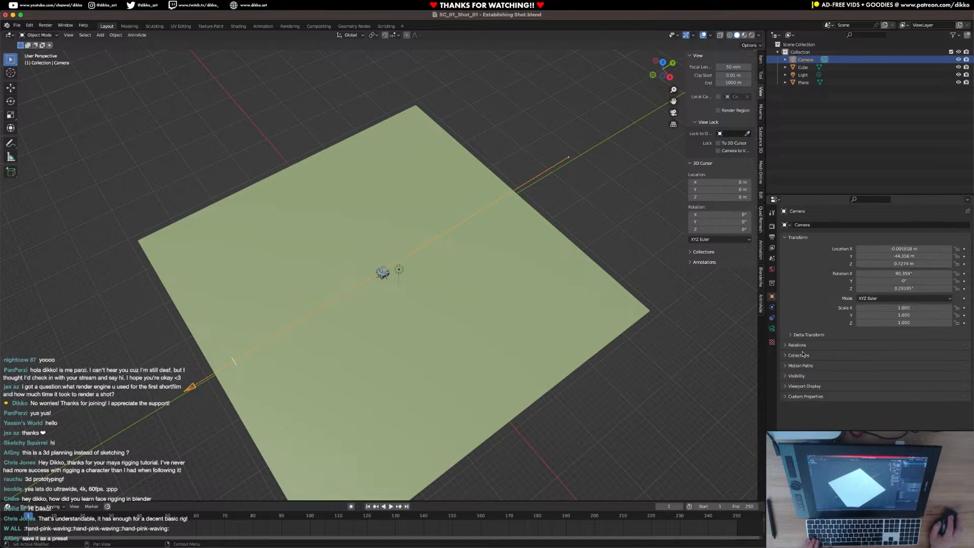
pyautogui.click(803, 385)
pyautogui.click(803, 386)
# Turn on the camera's Safe Areas and look through the camera at the framed shot.
pyautogui.click(772, 328)
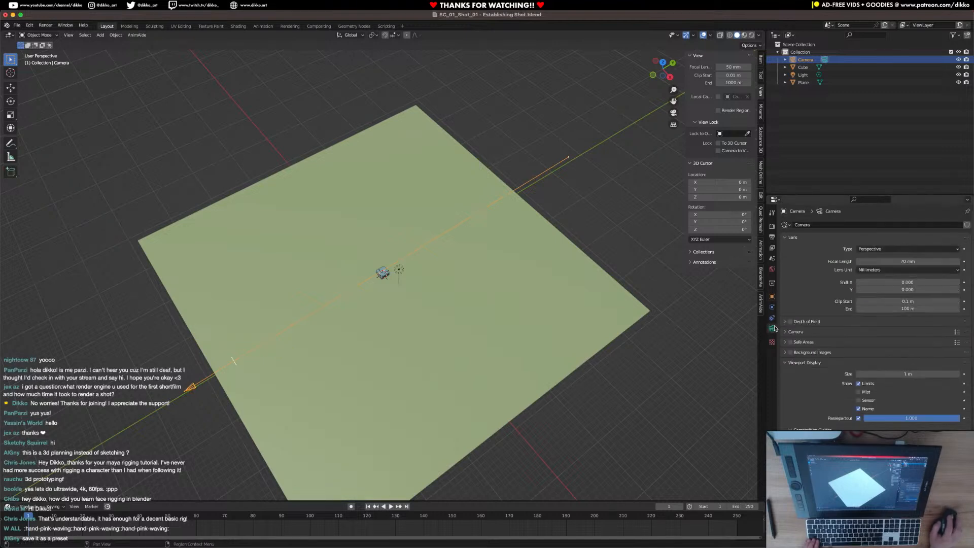
pyautogui.click(818, 333)
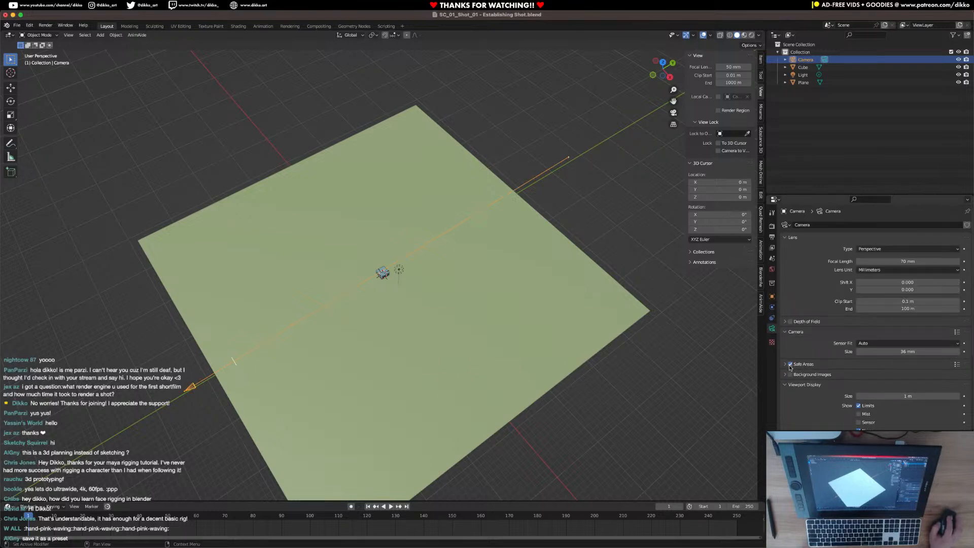
pyautogui.press('KP_0')
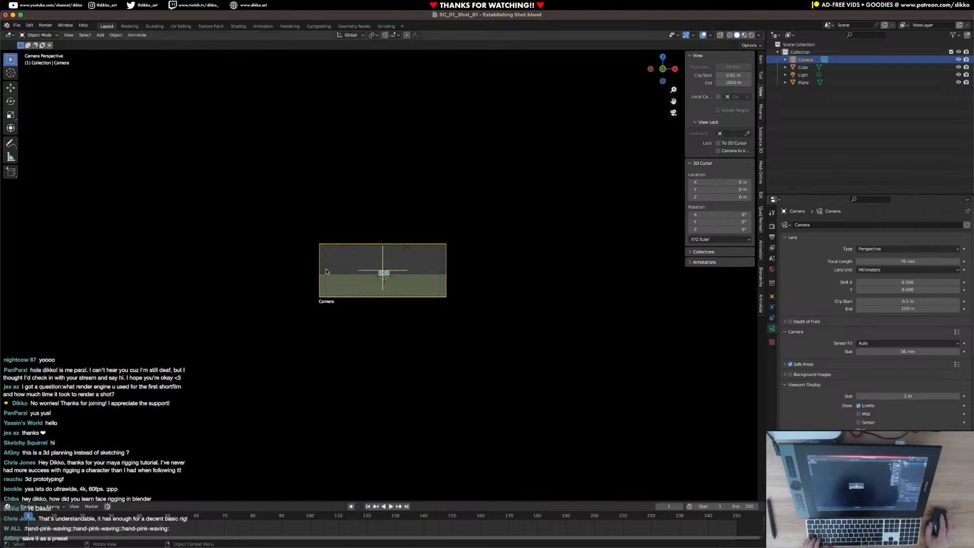
pyautogui.scroll(6, 235, 293)
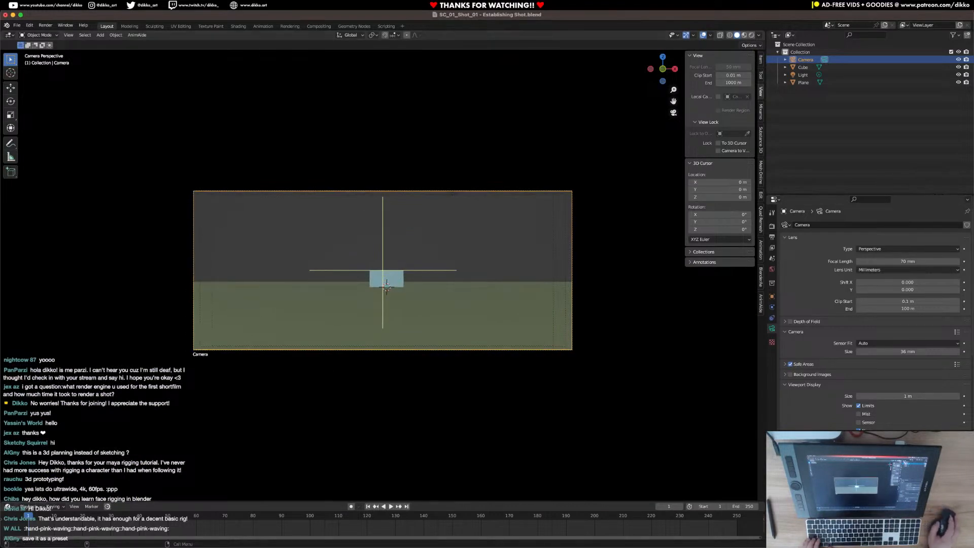
# Set the camera's Title Safe Margins X to 0.2 in the safe area settings.
pyautogui.scroll(-5, 817, 385)
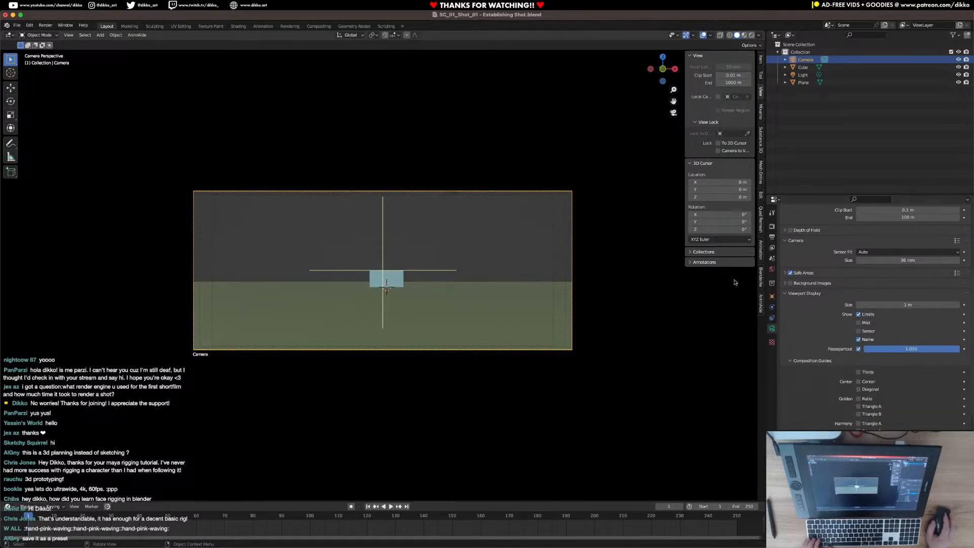
pyautogui.scroll(-1, 822, 380)
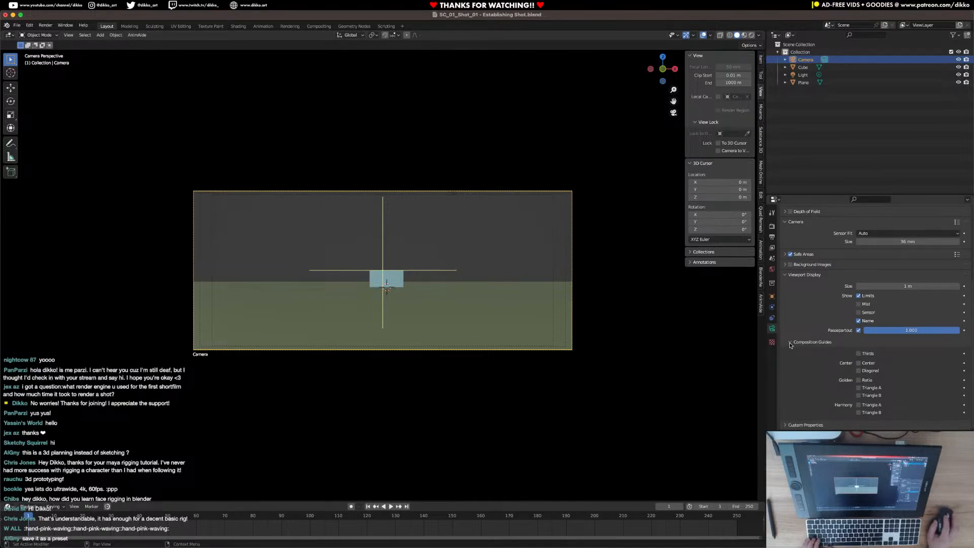
pyautogui.click(783, 252)
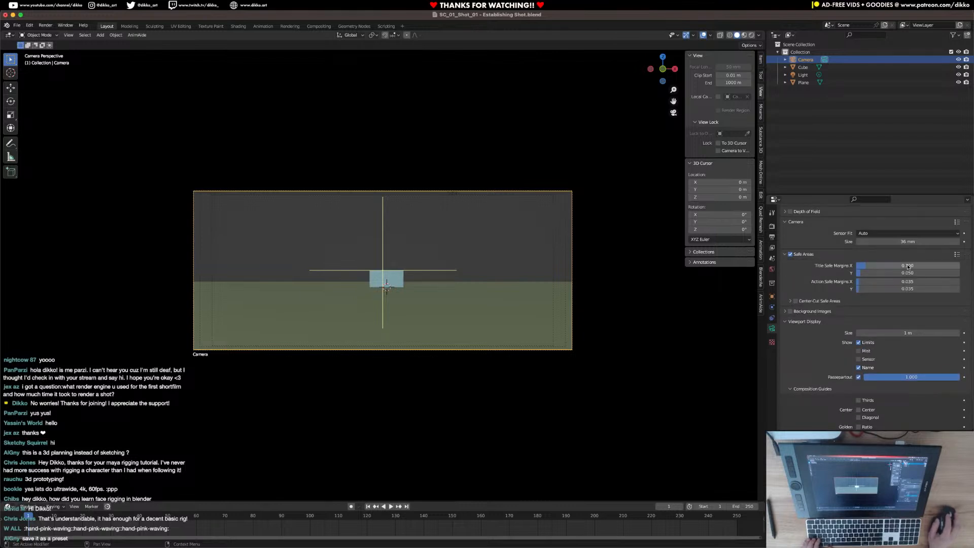
pyautogui.write('0.2')
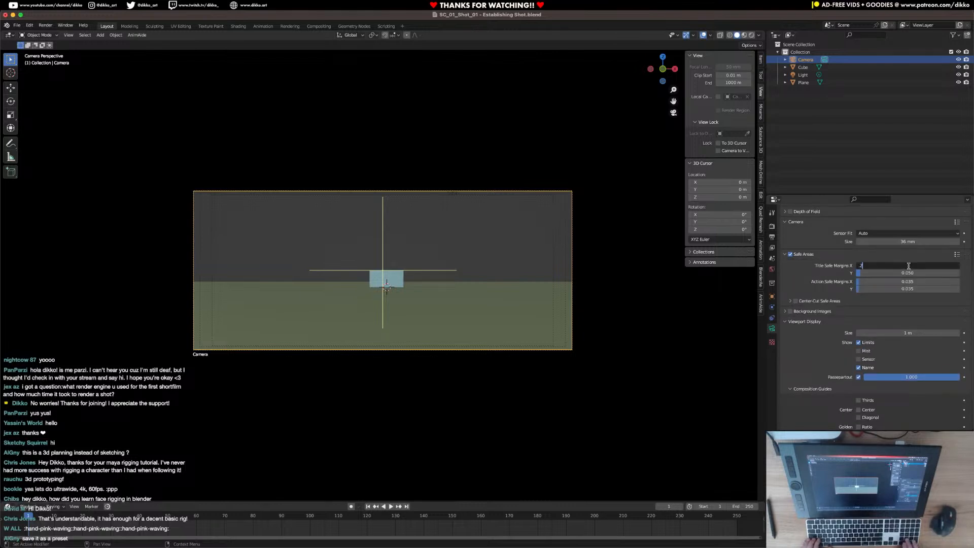
pyautogui.press('Return')
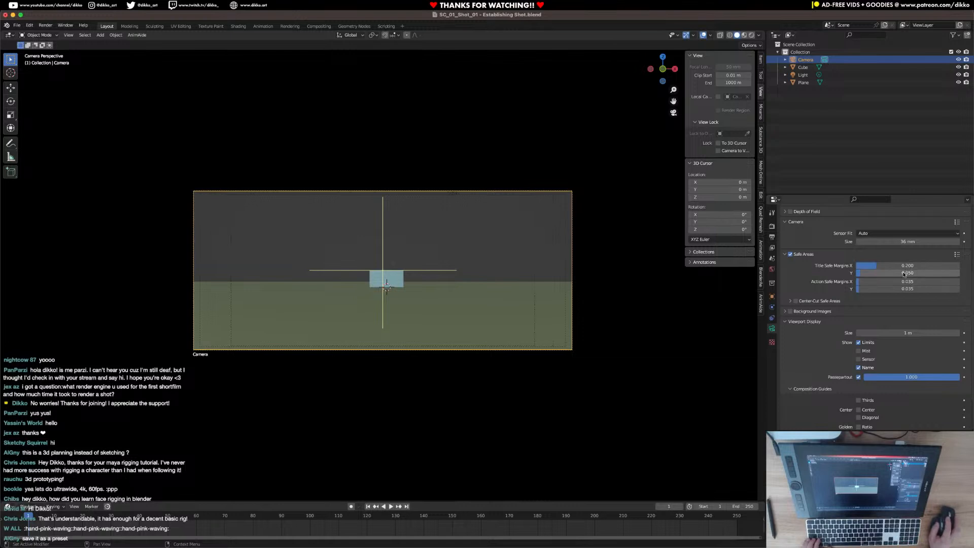
# Set the camera's Title Safe Margins Y to 0.2 and both Action Safe Margins, X and Y, to 0.1.
pyautogui.click(904, 274)
pyautogui.write('0.2')
pyautogui.press('Return')
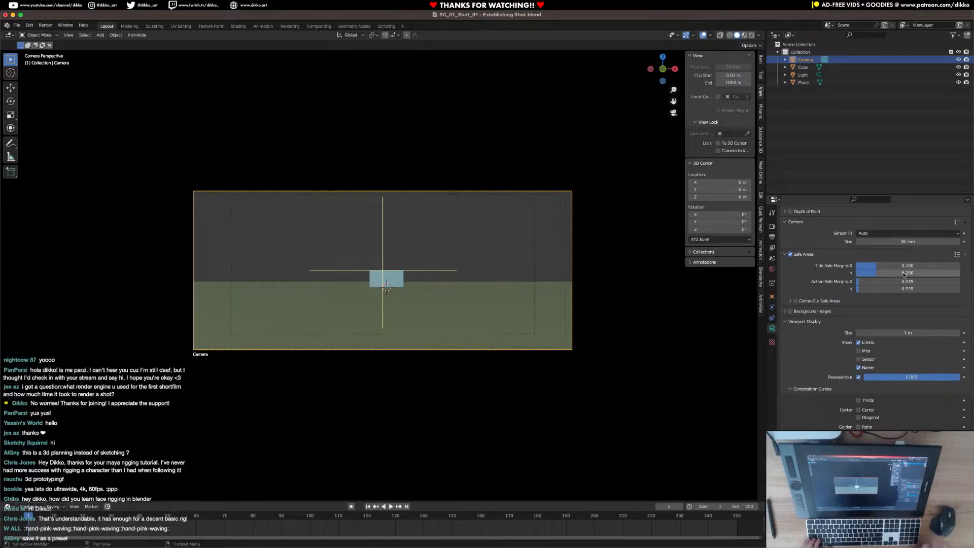
pyautogui.click(898, 281)
pyautogui.press('BackSpace')
pyautogui.write('0.1')
pyautogui.press('Return')
pyautogui.click(896, 289)
pyautogui.write('.13')
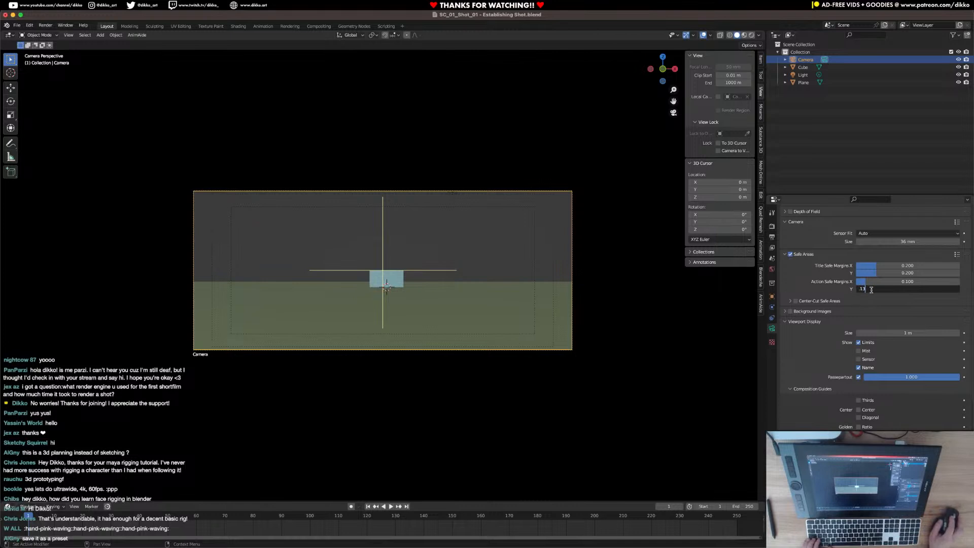
pyautogui.press('BackSpace')
pyautogui.press('Return')
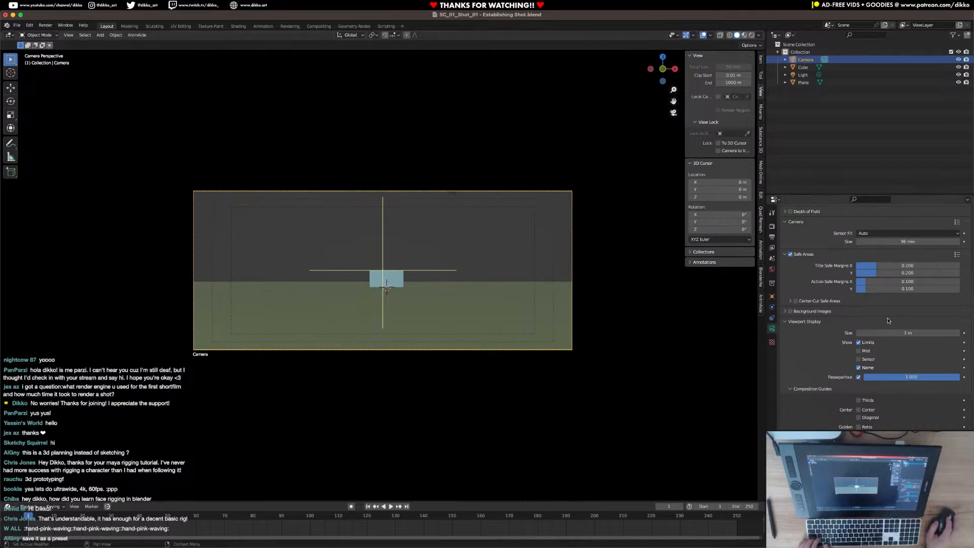
# Enable the Thirds composition guide for the camera.
pyautogui.click(956, 222)
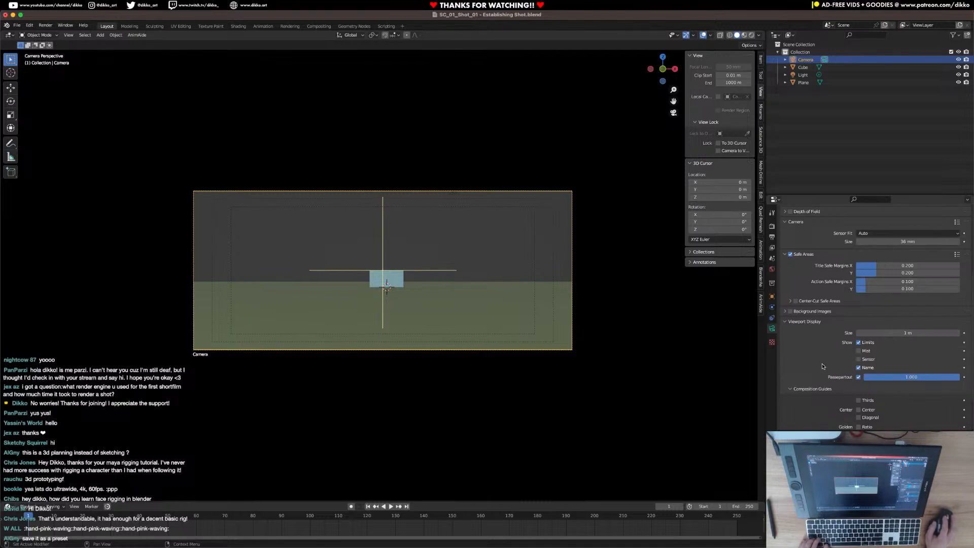
pyautogui.scroll(-3, 808, 419)
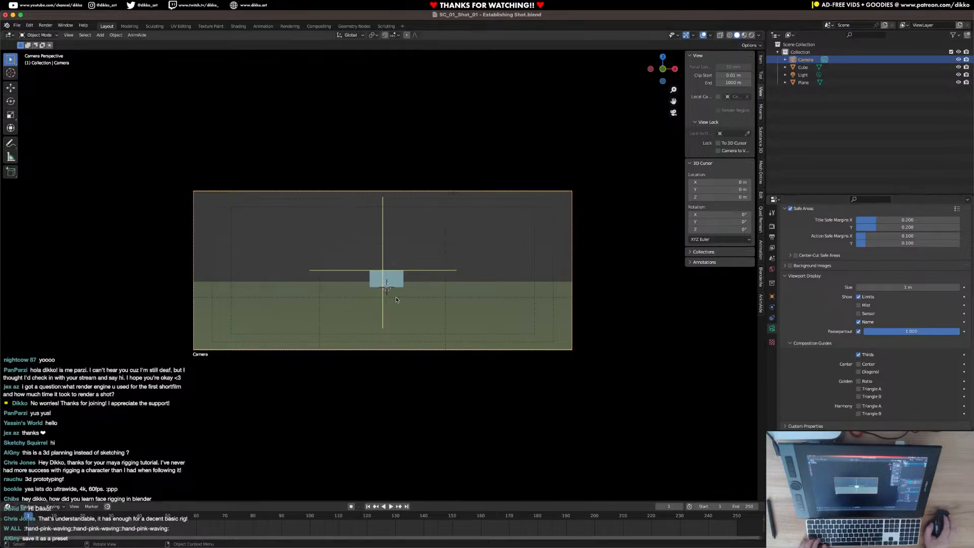
pyautogui.scroll(1, 827, 379)
pyautogui.scroll(3, 821, 365)
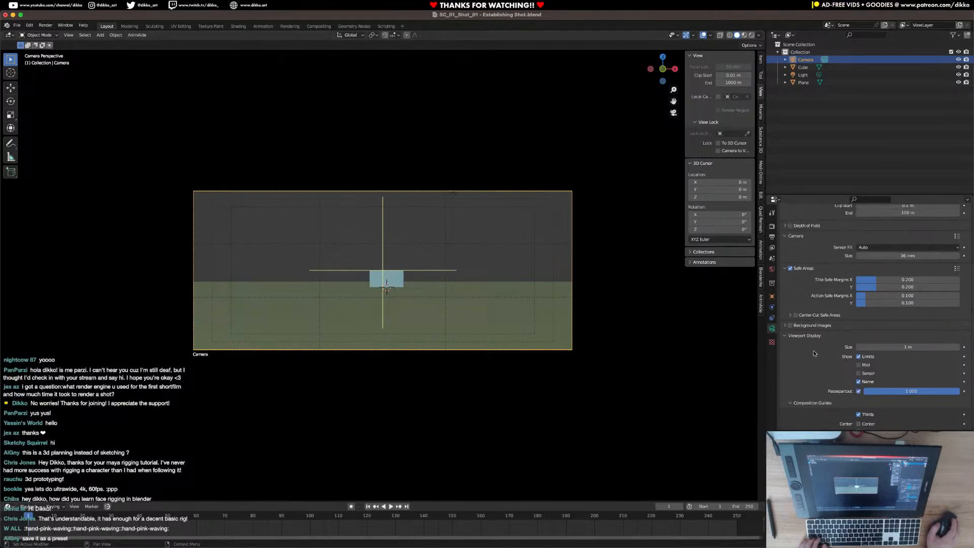
# Preview the Center-Cut Safe Areas, turn them off again and save the file.
pyautogui.click(792, 316)
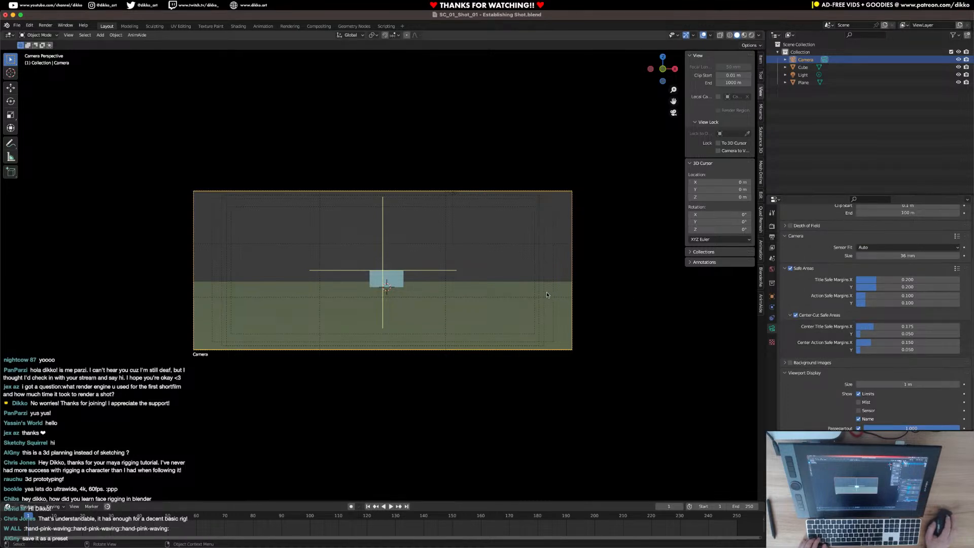
pyautogui.click(796, 315)
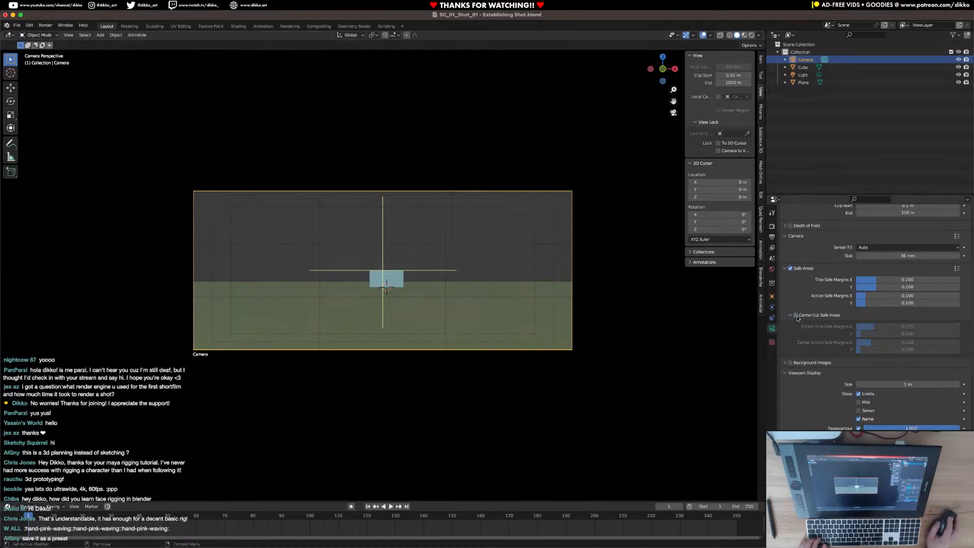
pyautogui.hotkey('ctrl', 's')
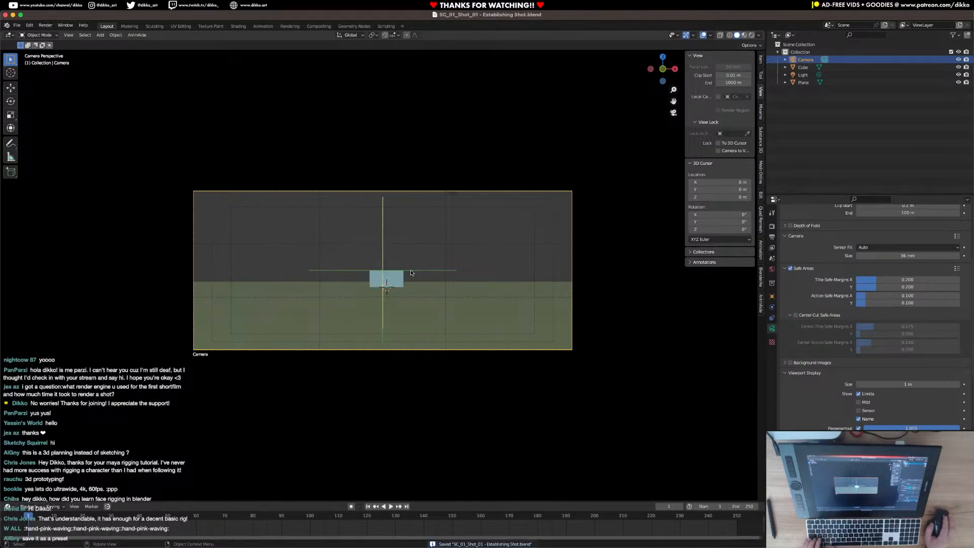
# Compare the placement of the cube, camera and ground plane from outside and through the camera.
pyautogui.click(395, 288)
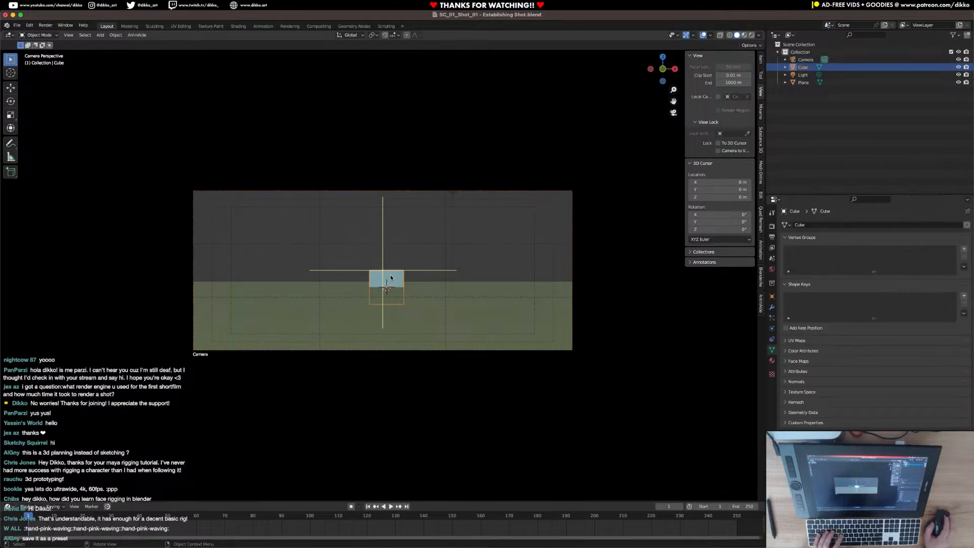
pyautogui.moveTo(380, 305); pyautogui.dragTo(258, 334, button='middle')
pyautogui.click(23, 320)
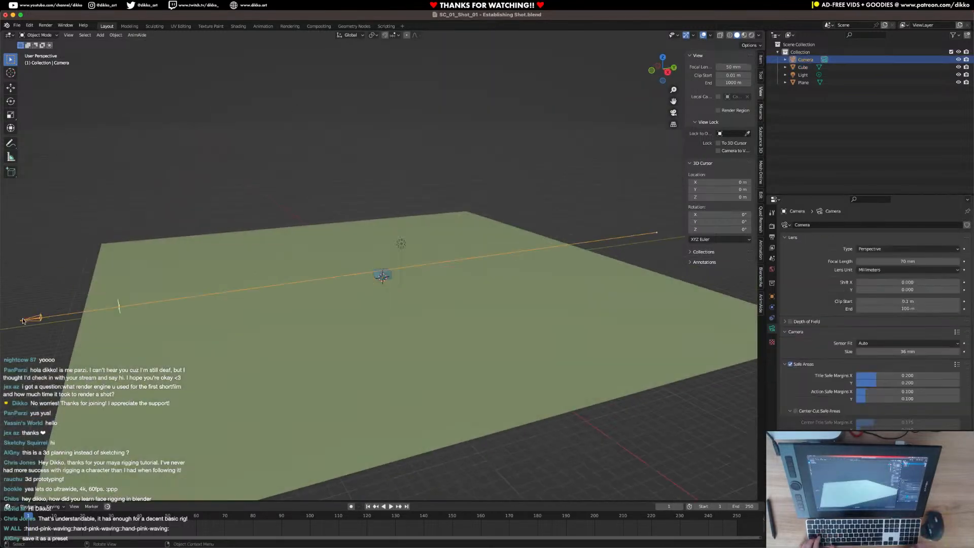
pyautogui.press('KP_0')
pyautogui.click(400, 279)
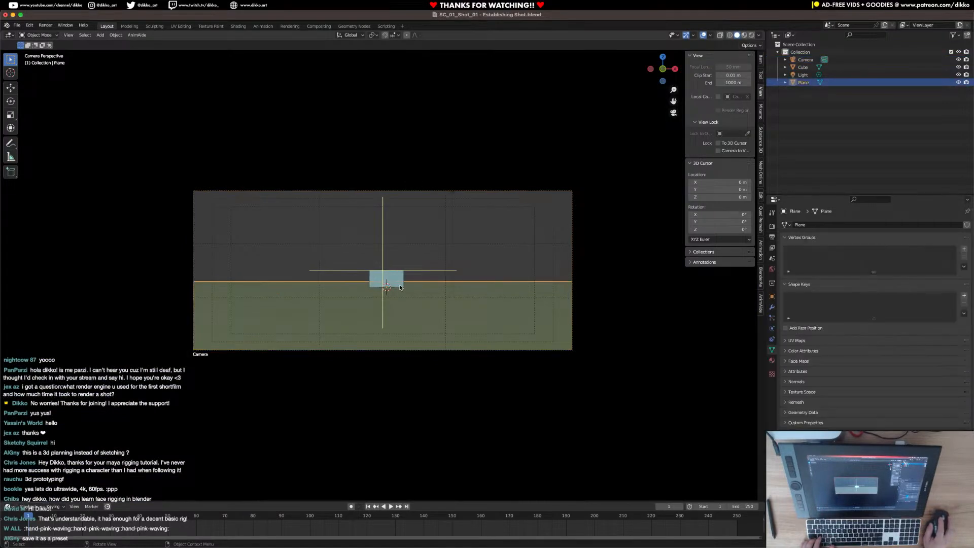
pyautogui.click(400, 278)
pyautogui.moveTo(399, 279); pyautogui.dragTo(72, 268, button='middle')
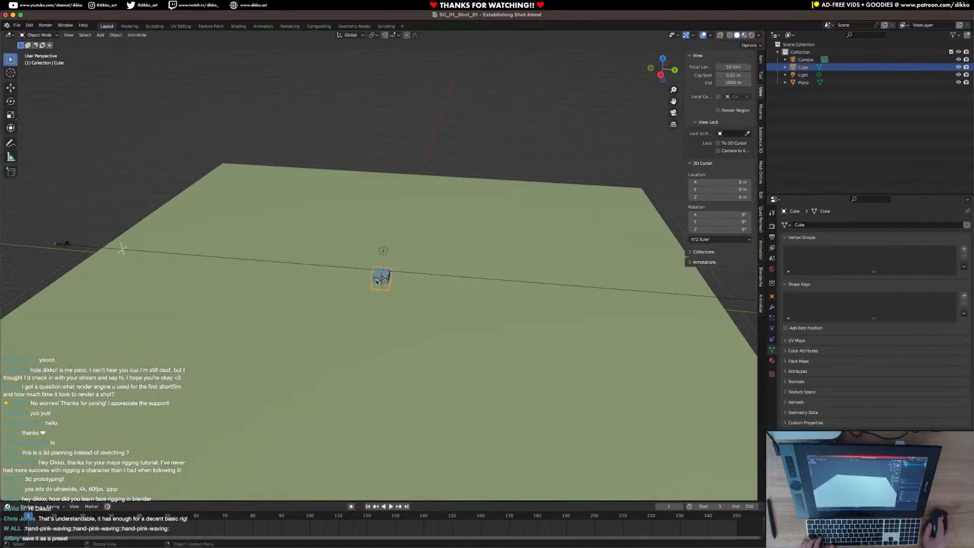
pyautogui.press('KP_0')
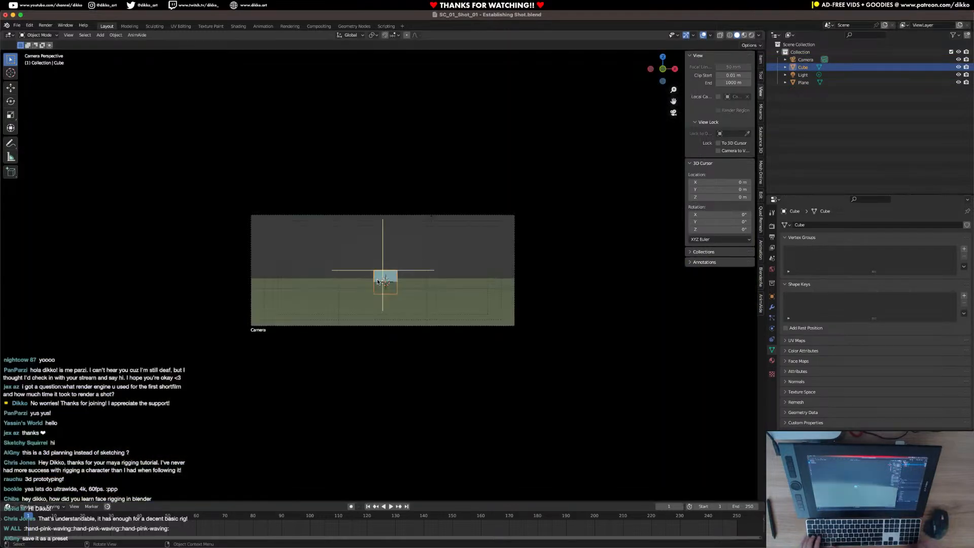
# Move the cube away from the camera along Y to about 33.5 m, near the plane's far edge, and save the file.
pyautogui.press('g')
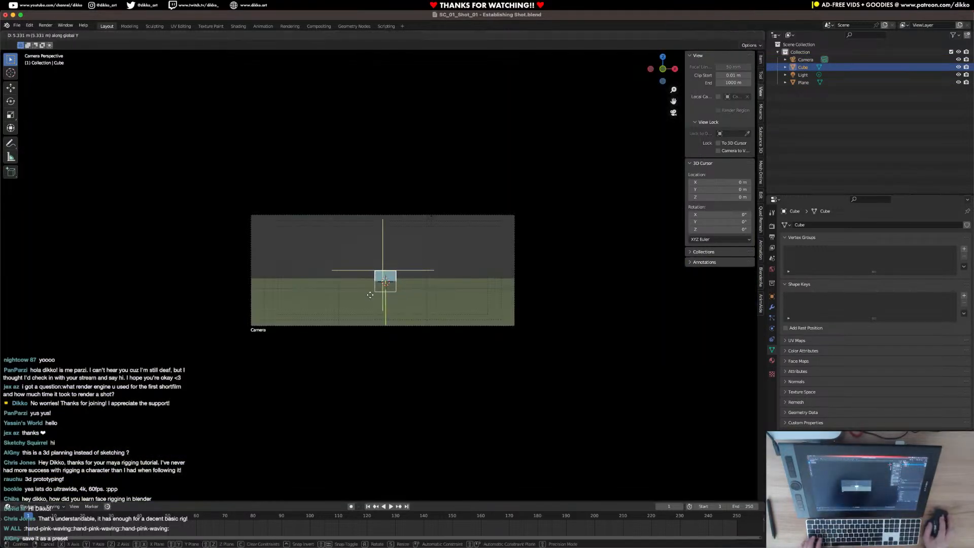
pyautogui.click(433, 294)
pyautogui.moveTo(433, 294); pyautogui.dragTo(401, 288, button='middle')
pyautogui.scroll(4, 460, 379)
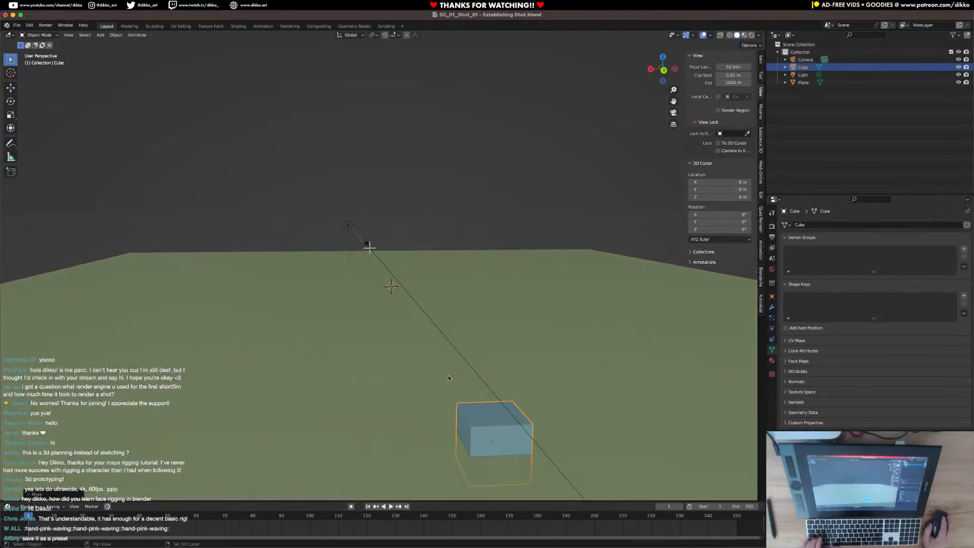
pyautogui.keyDown('shift'); pyautogui.moveTo(460, 378); pyautogui.dragTo(495, 321, button='middle'); pyautogui.keyUp('shift')
pyautogui.hotkey('ctrl', 's')
# Raise the cube along Z until it stands on top of the ground plane, and check it through the camera.
pyautogui.press('g')
pyautogui.press('z')
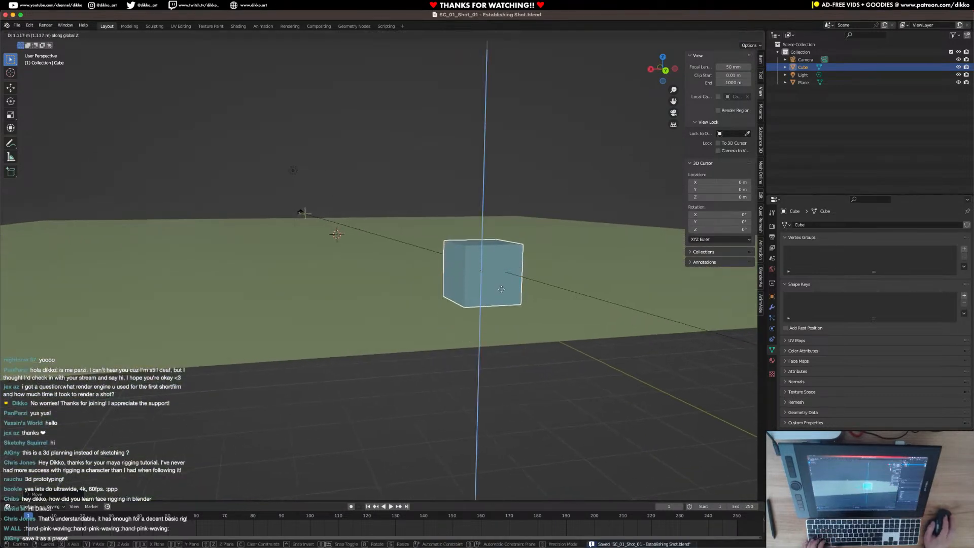
pyautogui.click(503, 294)
pyautogui.moveTo(502, 294); pyautogui.dragTo(483, 339, button='middle')
pyautogui.press('KP_0')
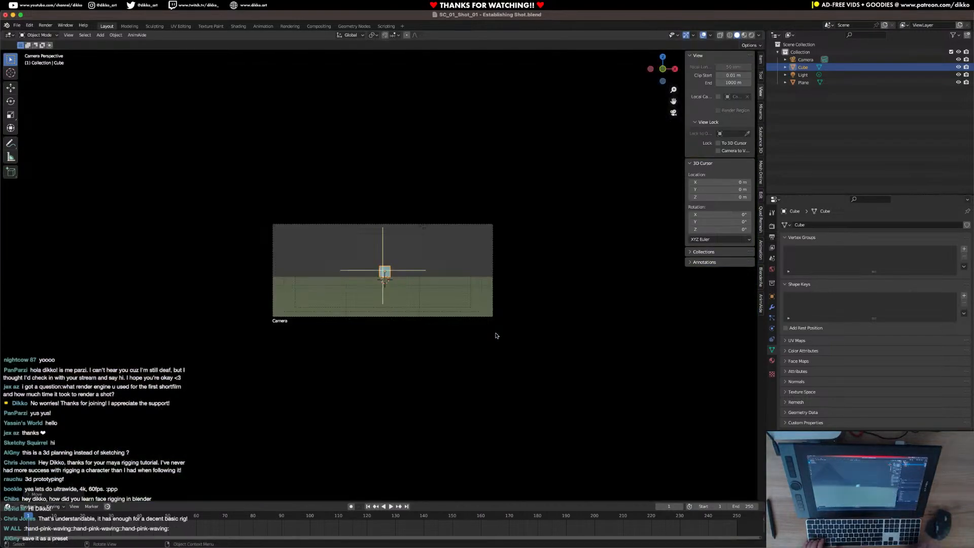
# Shift the cube along X into the left part of the frame and fine-tune its Z position to about 0.95 m.
pyautogui.scroll(3, 395, 289)
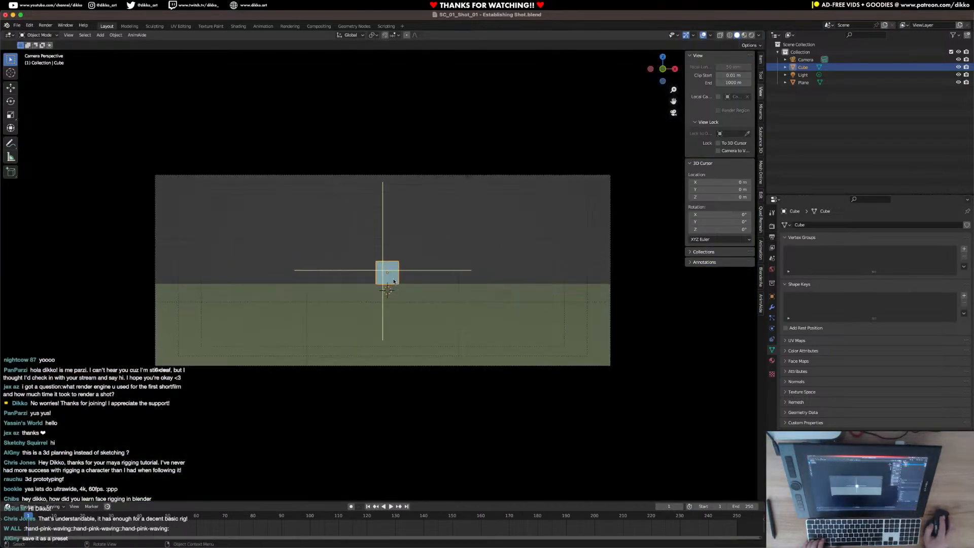
pyautogui.press('g')
pyautogui.press('x')
pyautogui.click(284, 276)
pyautogui.press('g')
pyautogui.press('z')
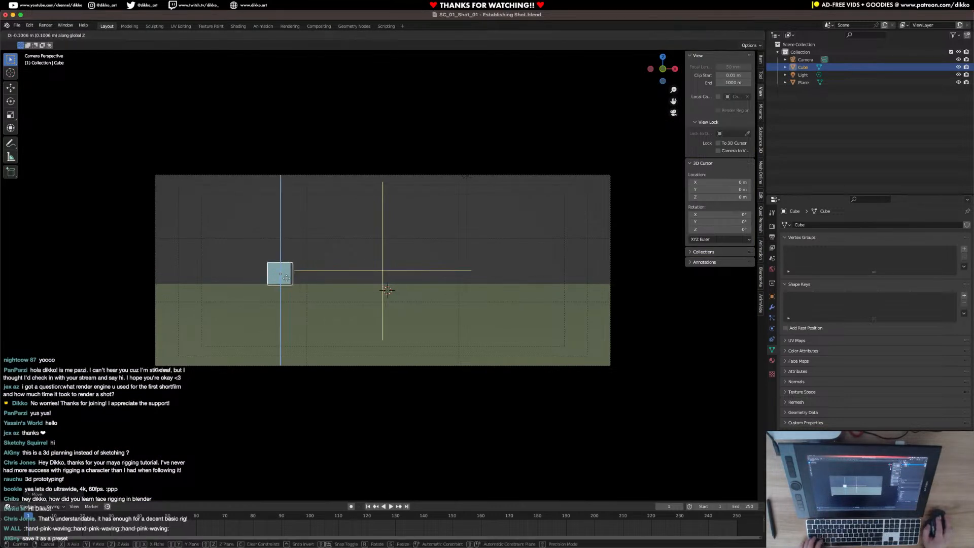
pyautogui.click(287, 279)
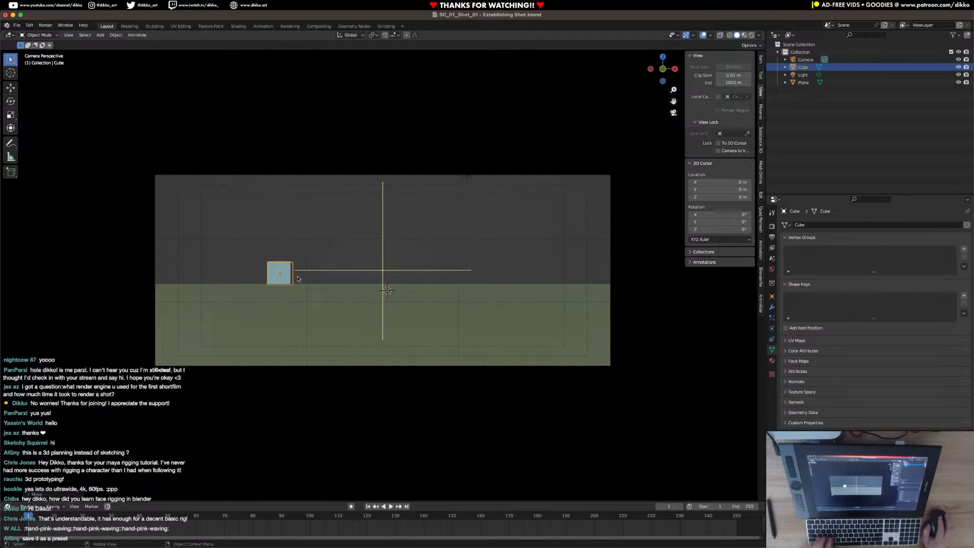
pyautogui.moveTo(296, 279); pyautogui.dragTo(368, 334, button='middle')
pyautogui.press('KP_0')
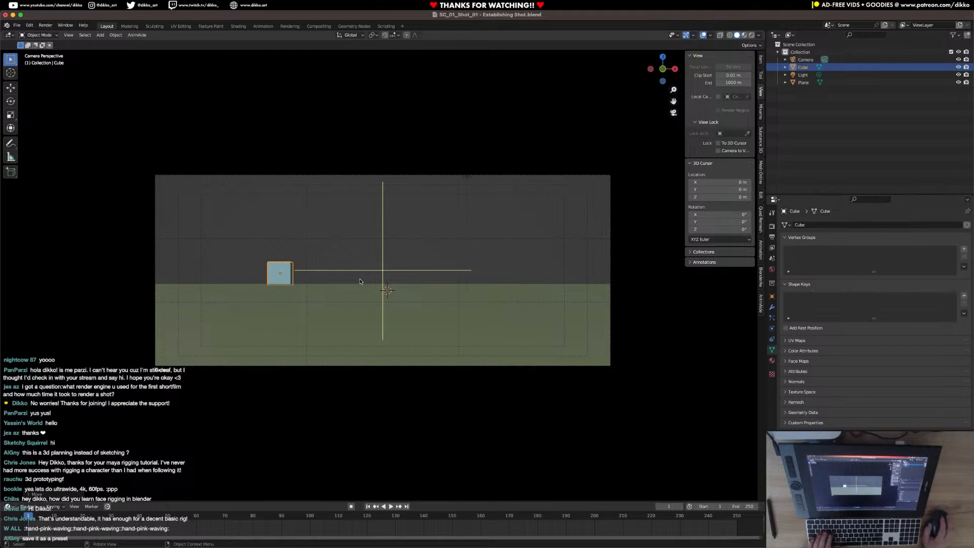
# Extend the cube's outer side face along X to make the block about 6 m long.
pyautogui.moveTo(256, 280); pyautogui.dragTo(298, 272, button='middle')
pyautogui.press('Tab')
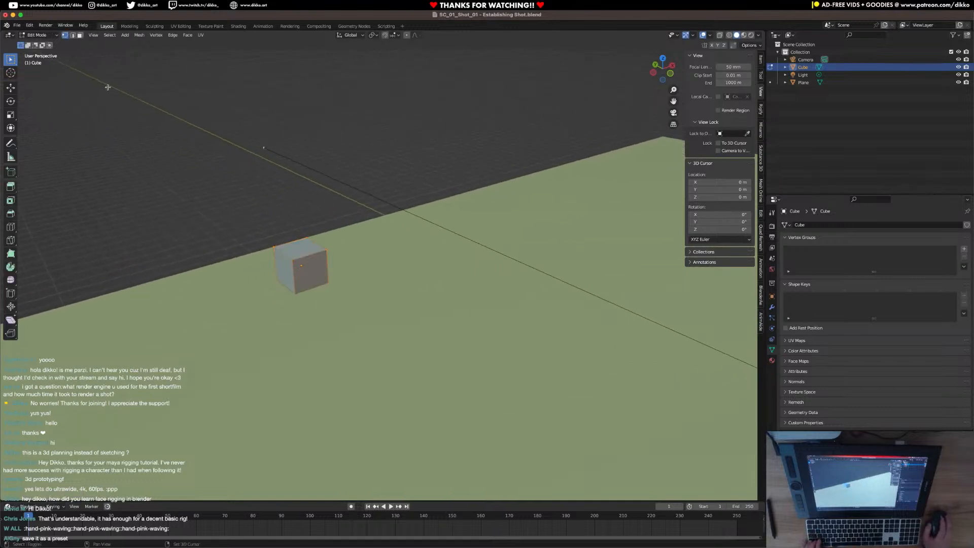
pyautogui.click(80, 35)
pyautogui.click(275, 260)
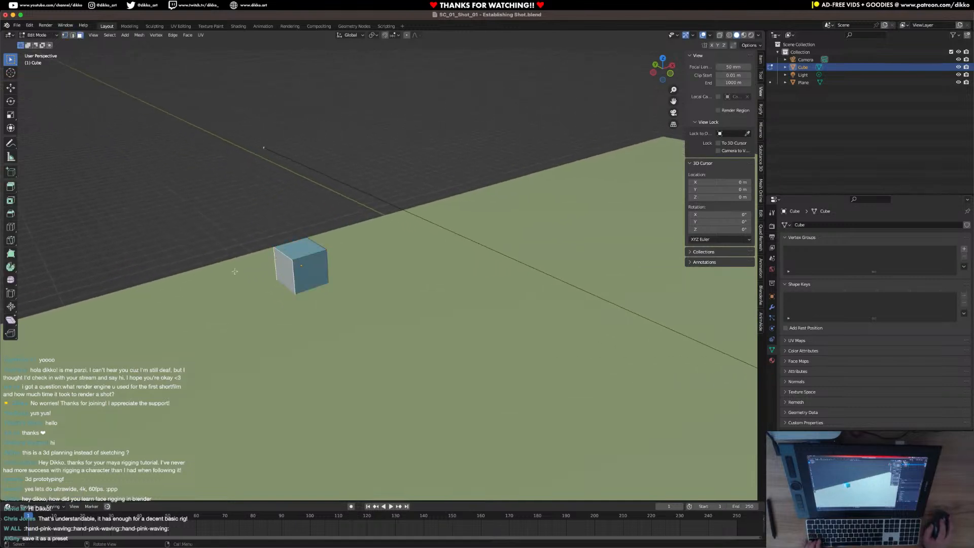
pyautogui.click(11, 87)
pyautogui.moveTo(303, 267); pyautogui.dragTo(214, 283)
# Lower the top edge at the block's extended end along Z to form a wedge, and view it through the camera.
pyautogui.click(72, 36)
pyautogui.click(209, 264)
pyautogui.press('g')
pyautogui.press('z')
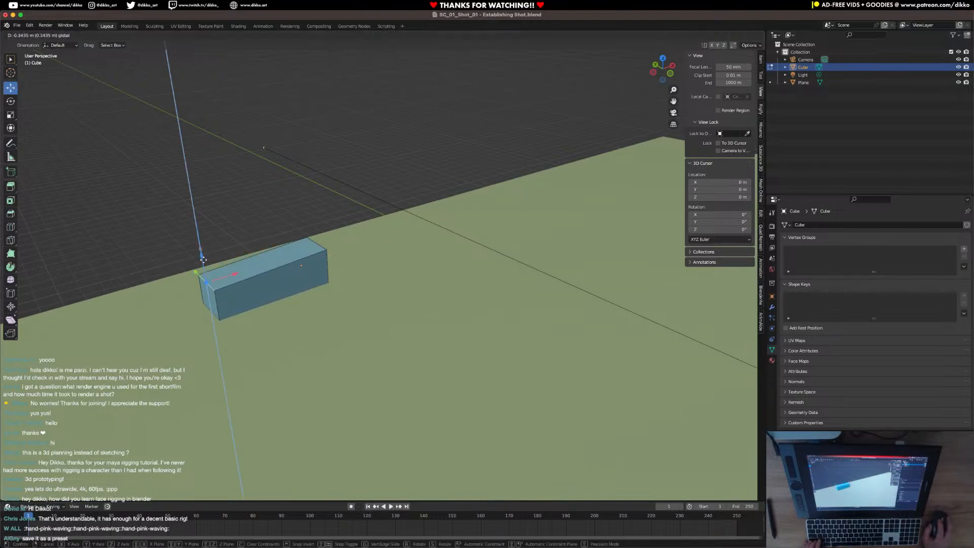
pyautogui.click(208, 277)
pyautogui.press('KP_0')
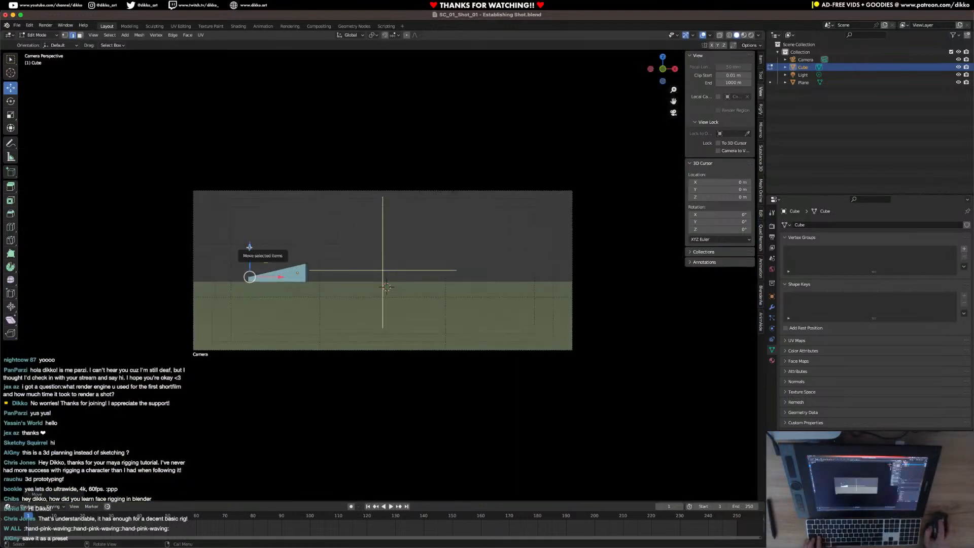
# Raise the top edge at the wedge's tall end to make it about 2.56 m high, and leave Edit Mode.
pyautogui.click(278, 270)
pyautogui.click(308, 263)
pyautogui.moveTo(307, 233); pyautogui.dragTo(307, 228)
pyautogui.press('Tab')
# Rotate the wedge about -26° around the Z axis and check it through the camera.
pyautogui.moveTo(294, 254); pyautogui.dragTo(451, 358, button='middle')
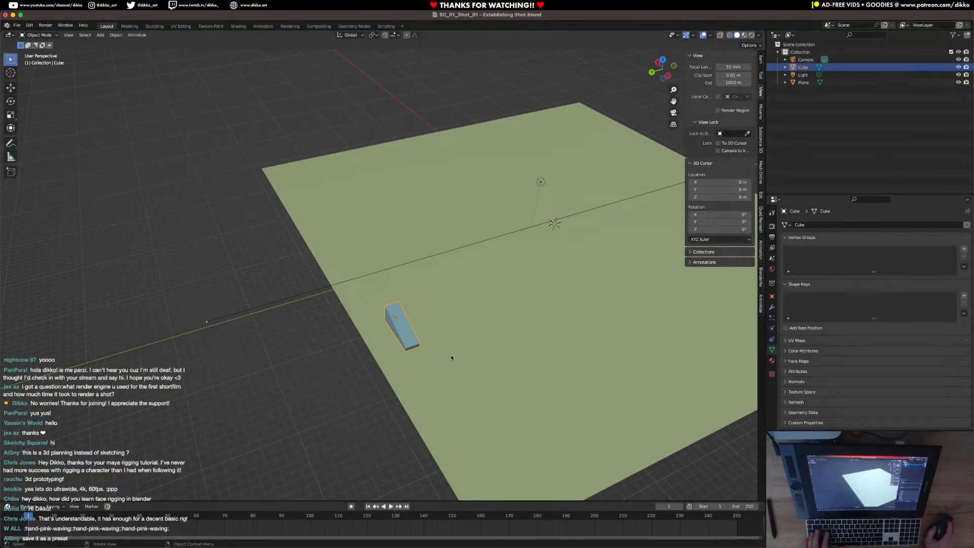
pyautogui.press('r')
pyautogui.press('z')
pyautogui.click(437, 370)
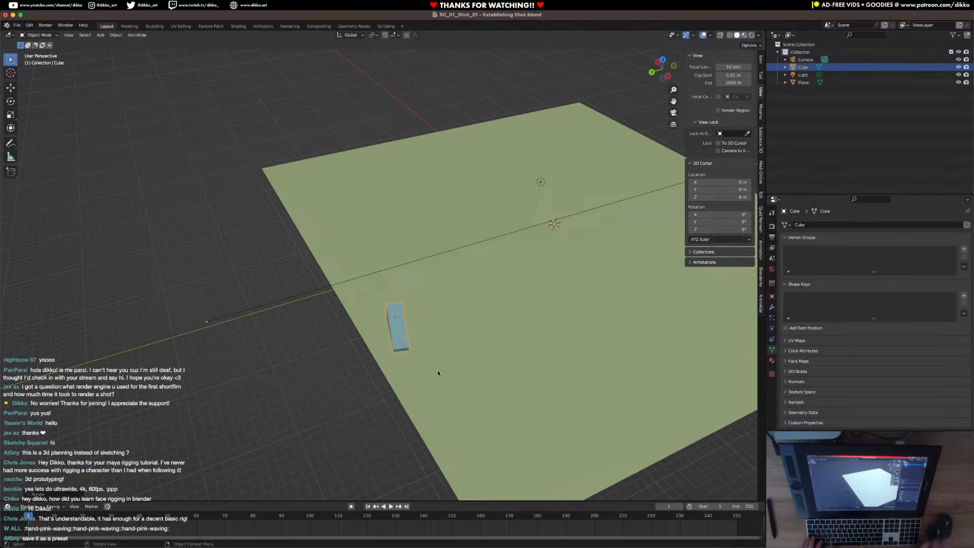
pyautogui.press('KP_0')
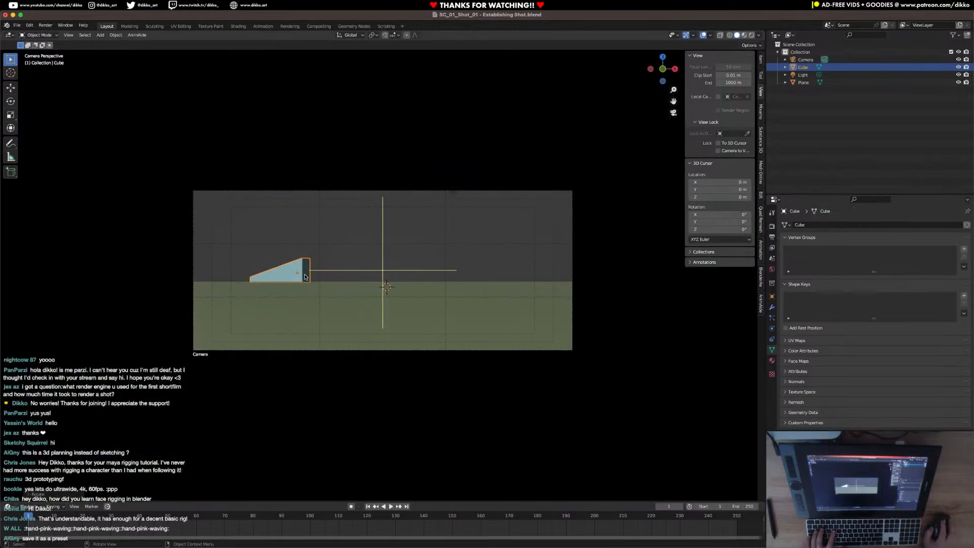
# Move the wedge along X to about -7.7 m, closer to the frame's left third line, and save the file.
pyautogui.moveTo(373, 254); pyautogui.dragTo(338, 268, button='middle')
pyautogui.press('KP_0')
pyautogui.click(9, 88)
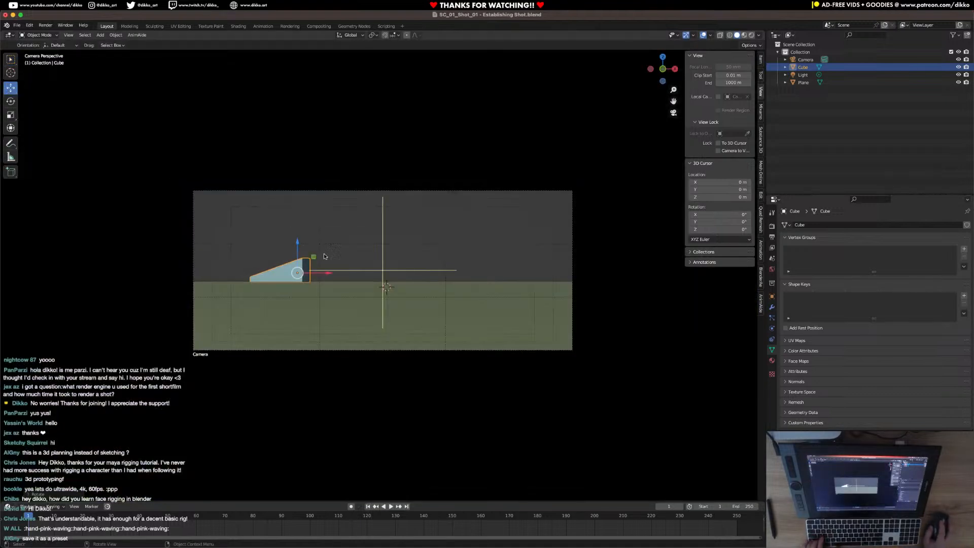
pyautogui.moveTo(327, 275)
pyautogui.mouseDown()
pyautogui.moveTo(353, 275)
pyautogui.moveTo(343, 276)
pyautogui.mouseUp()
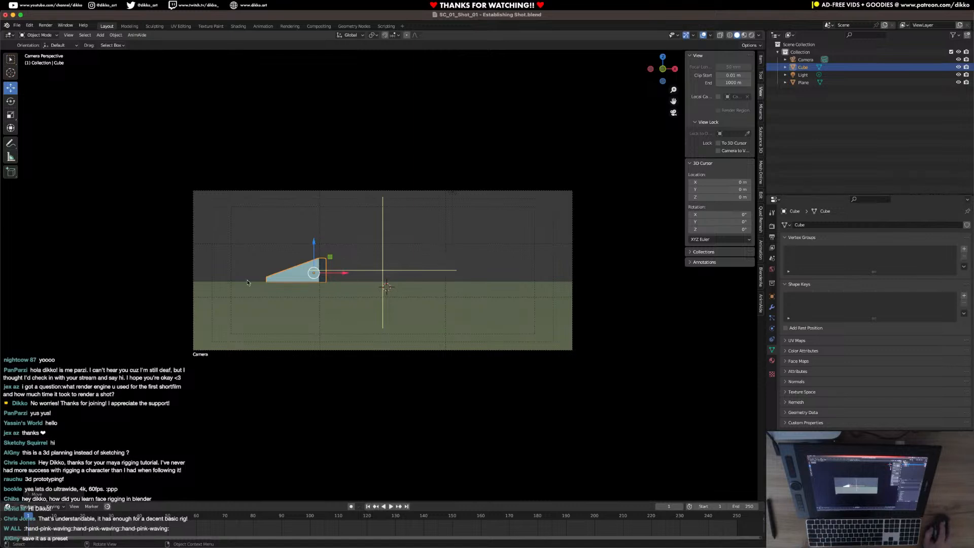
pyautogui.scroll(-3, 456, 276)
pyautogui.hotkey('ctrl', 's')
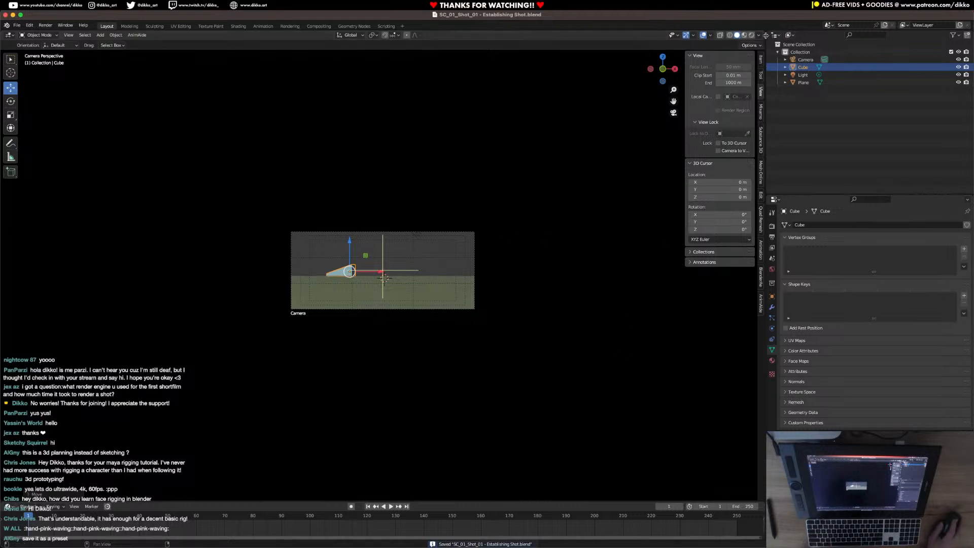
# Split the 3D viewport into two side-by-side views and enlarge the camera frame in the first one.
pyautogui.moveTo(765, 32); pyautogui.dragTo(405, 122)
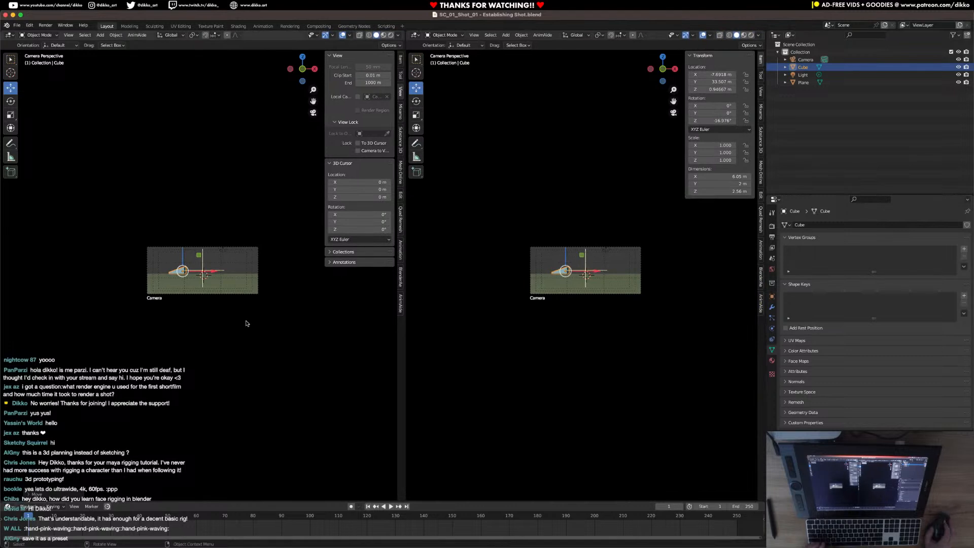
pyautogui.scroll(5, 247, 324)
pyautogui.scroll(2, 247, 322)
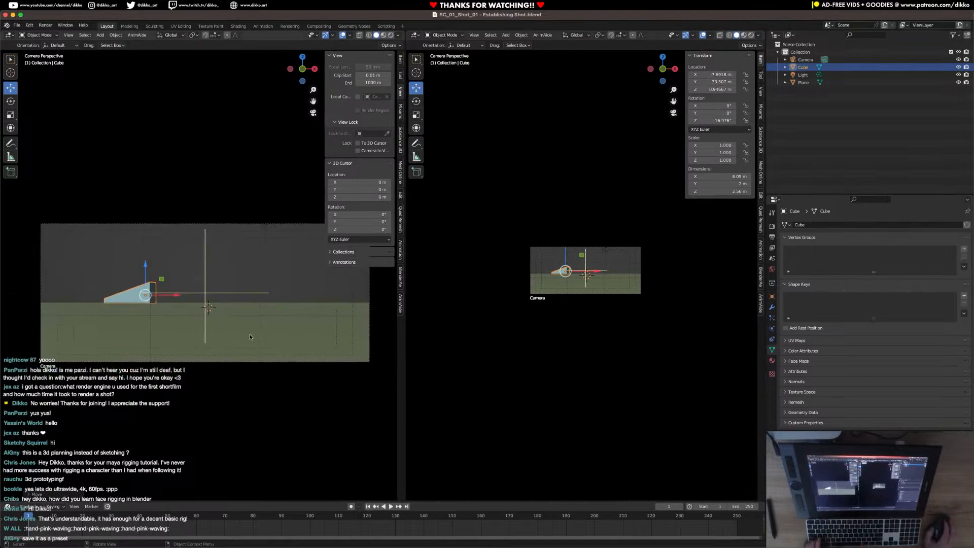
pyautogui.keyDown('shift'); pyautogui.moveTo(190, 298); pyautogui.dragTo(187, 297, button='middle'); pyautogui.keyUp('shift')
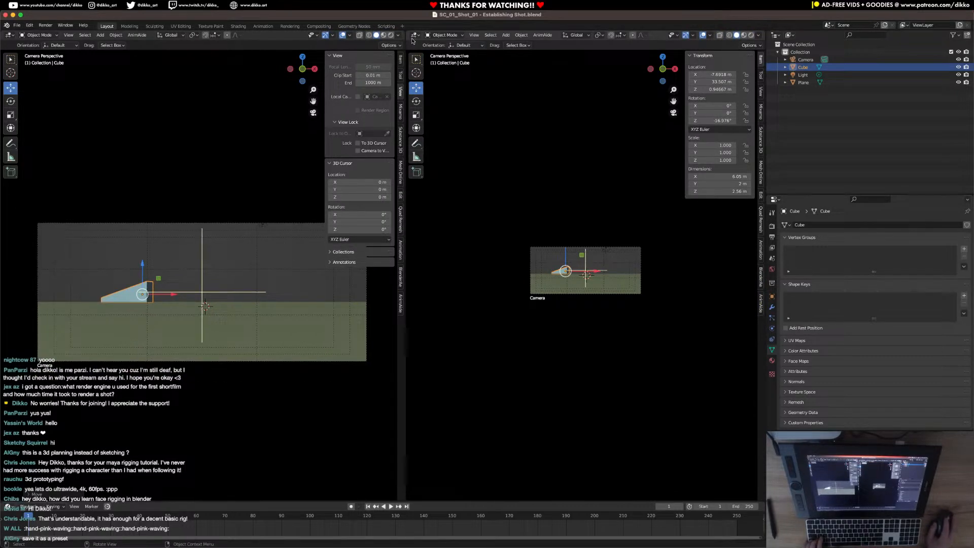
# Leave the camera view in the second viewport to see the whole scene from above, select the ground plane, and save the file.
pyautogui.click(414, 35)
pyautogui.moveTo(545, 242); pyautogui.dragTo(606, 299, button='middle')
pyautogui.click(599, 278)
pyautogui.scroll(-3, 599, 279)
pyautogui.hotkey('ctrl', 's')
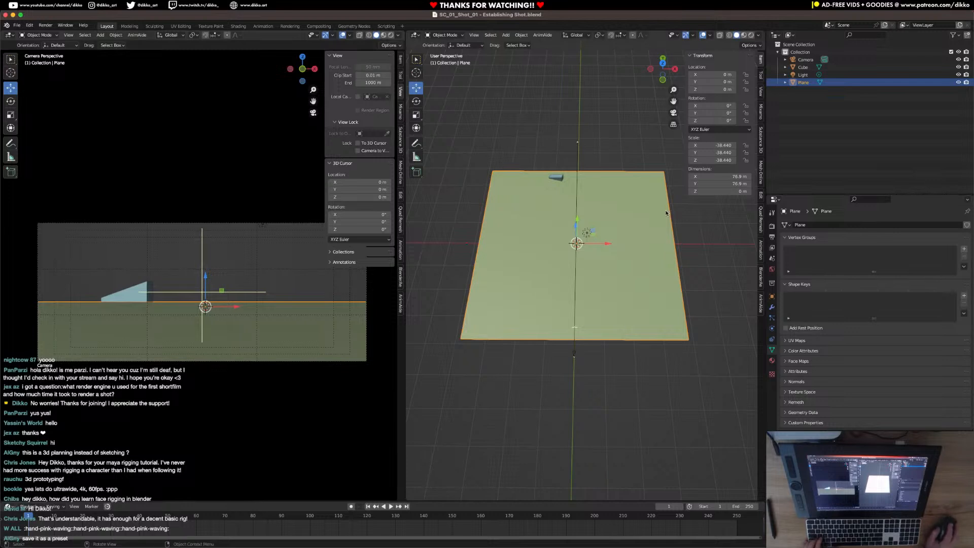
# Look at the scene from the top in the second viewport and select the camera to examine its position relative to the ground plane.
pyautogui.press('KP_7')
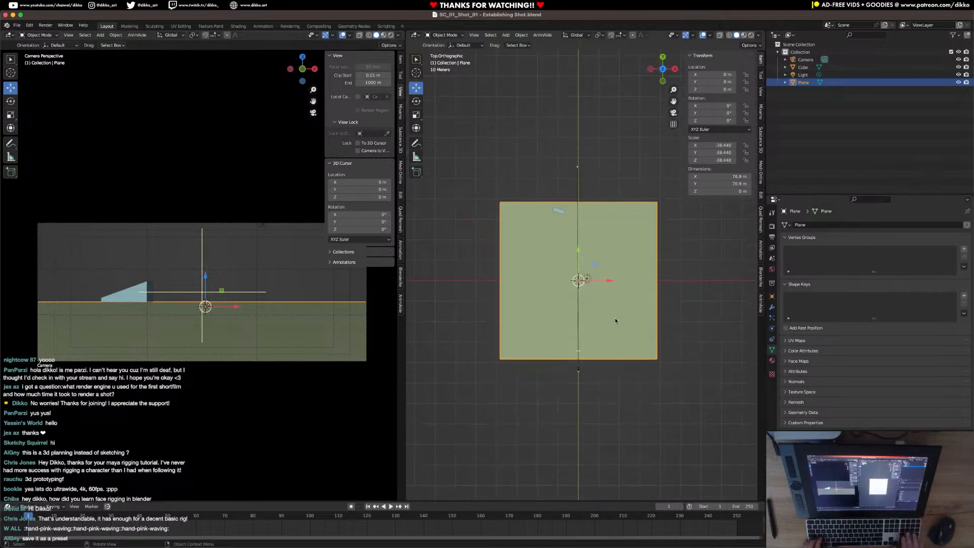
pyautogui.scroll(4, 609, 311)
pyautogui.scroll(-2, 583, 319)
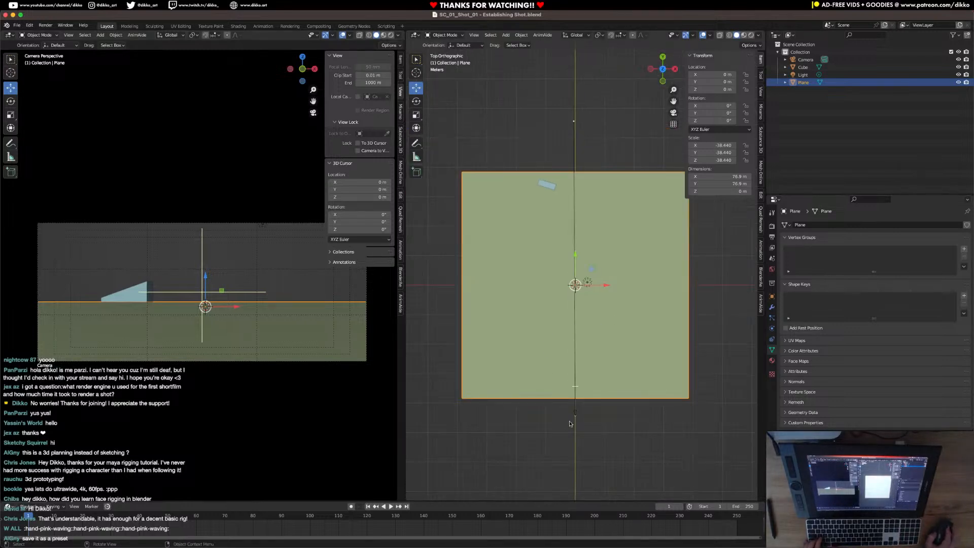
pyautogui.scroll(4, 573, 415)
pyautogui.scroll(-2, 582, 409)
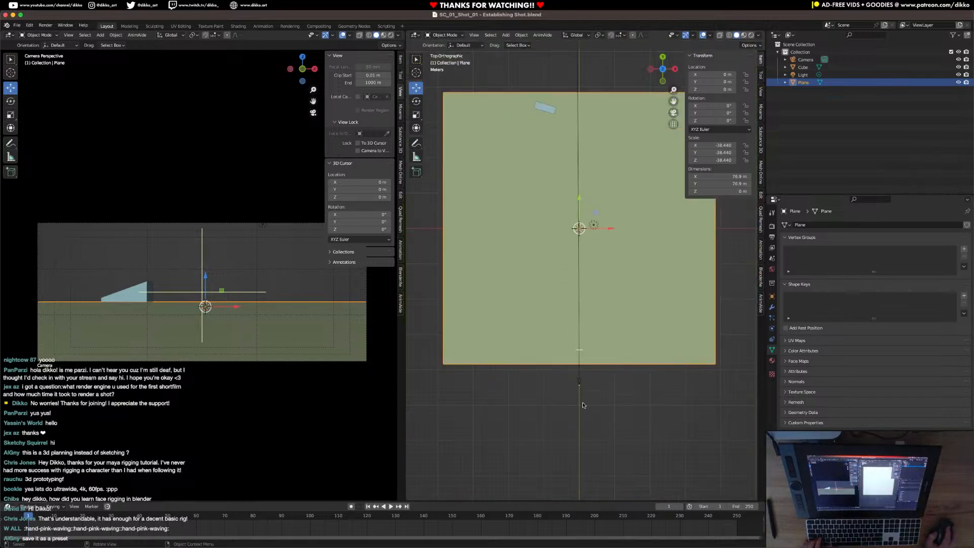
pyautogui.click(581, 385)
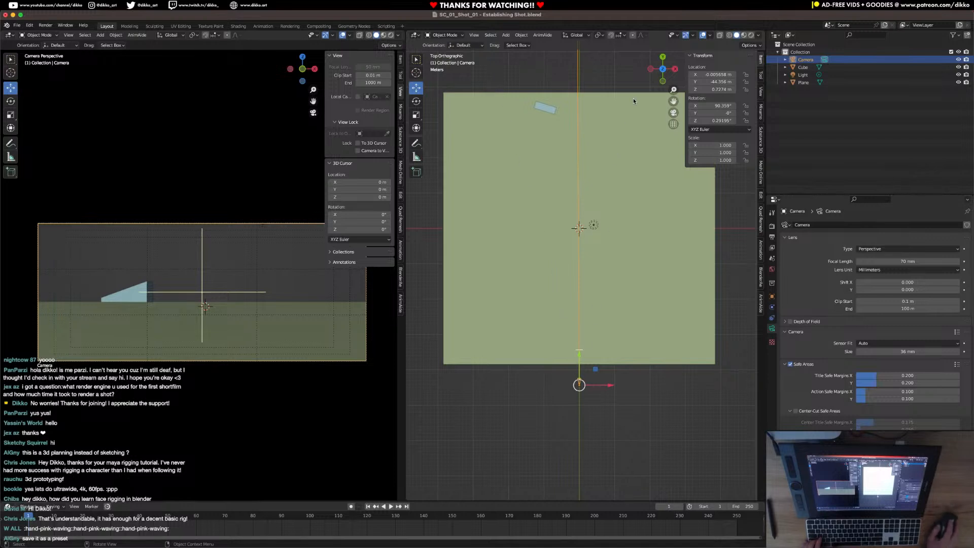
# Edit the ground plane's mesh and scale its camera-side edge down to a narrow width, tapering the plane towards the camera.
pyautogui.click(632, 355)
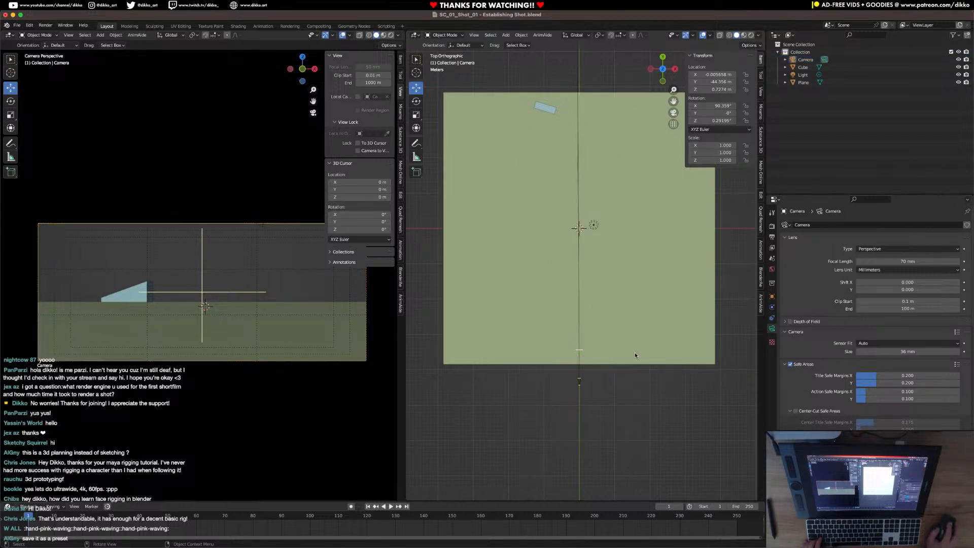
pyautogui.press('Tab')
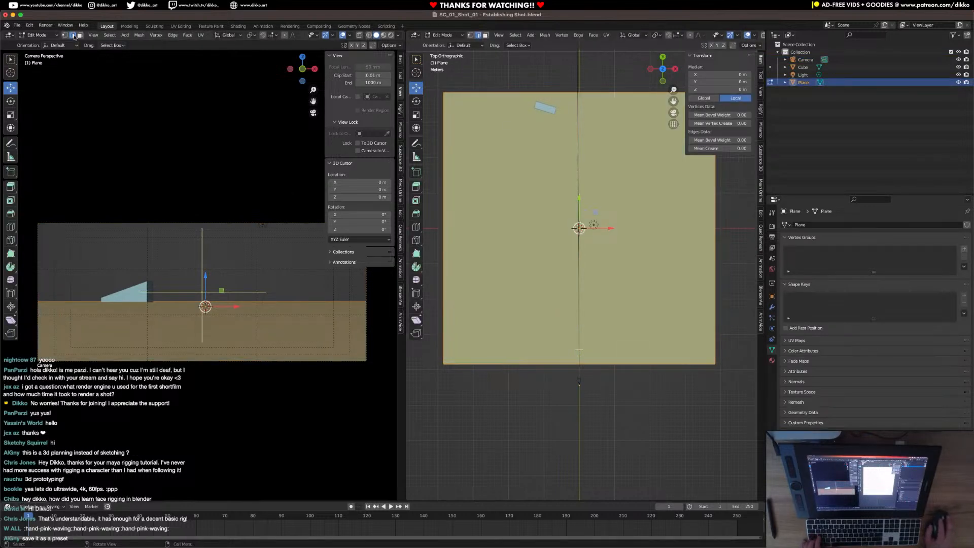
pyautogui.click(493, 362)
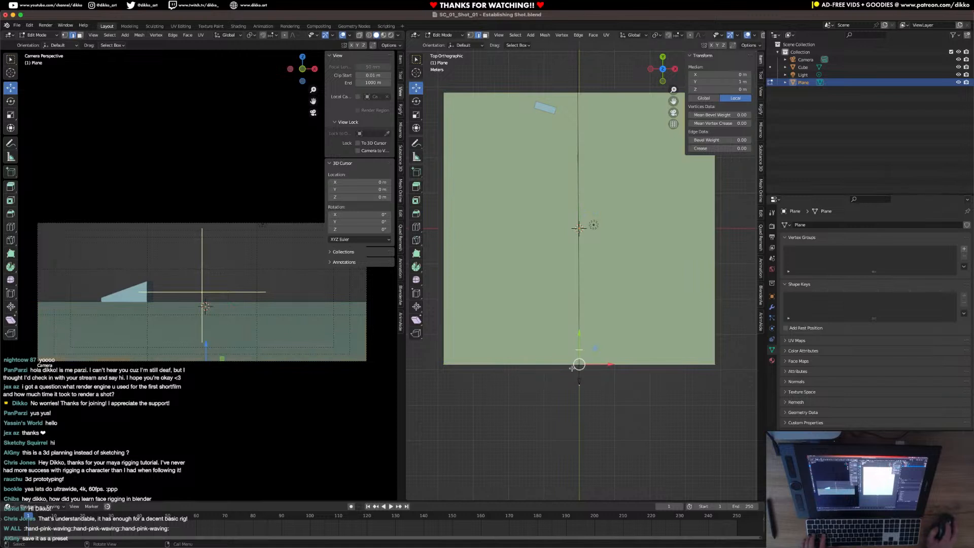
pyautogui.press('s')
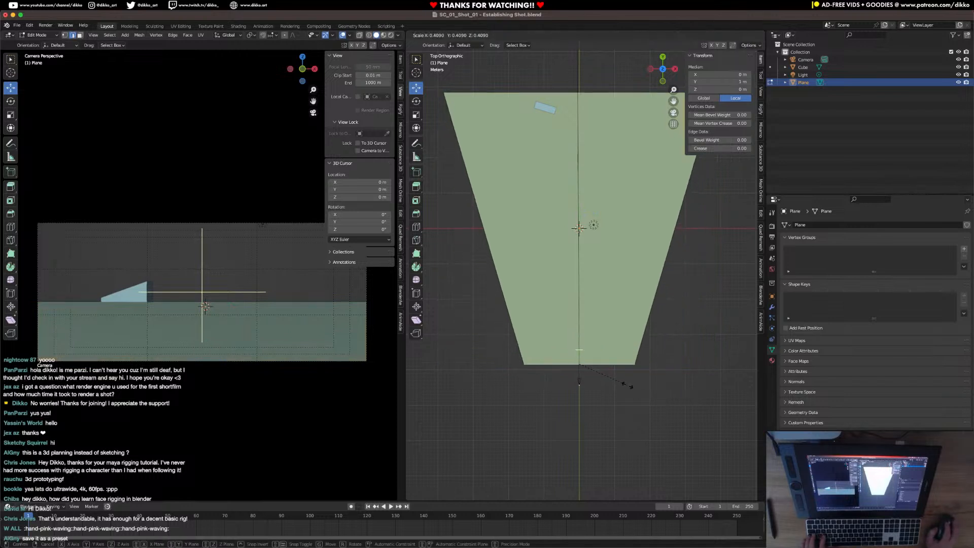
pyautogui.click(587, 366)
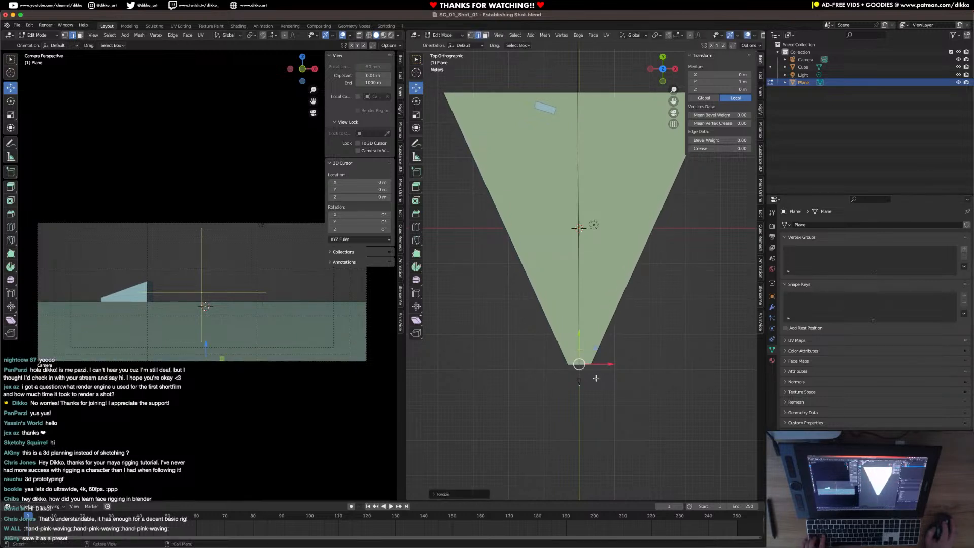
pyautogui.scroll(2, 601, 401)
pyautogui.keyDown('shift'); pyautogui.moveTo(601, 401); pyautogui.dragTo(587, 345, button='middle'); pyautogui.keyUp('shift')
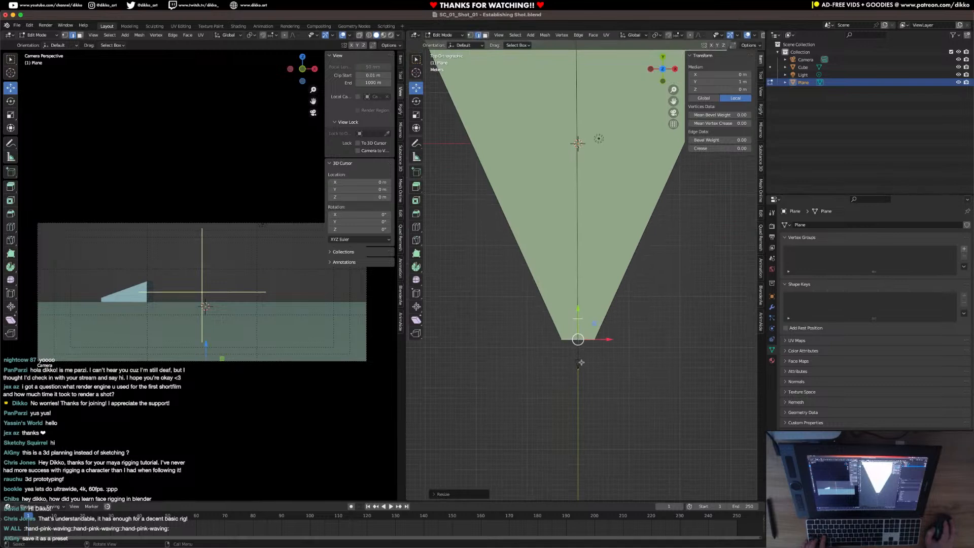
pyautogui.scroll(-2, 597, 272)
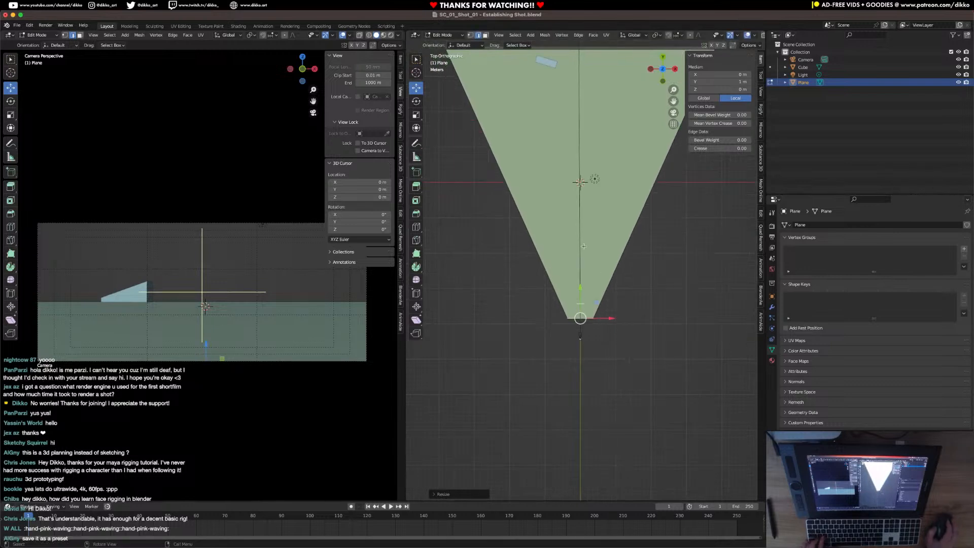
pyautogui.scroll(-3, 597, 272)
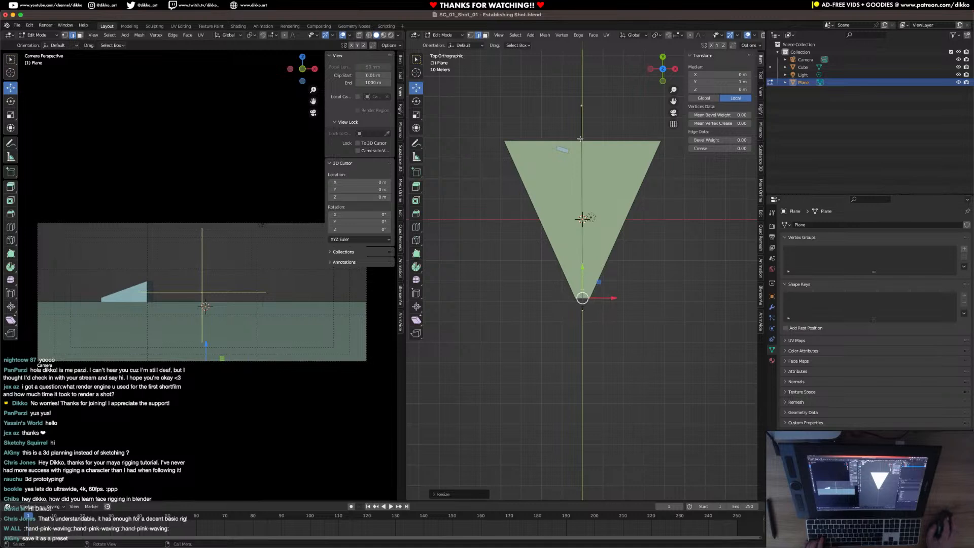
# Move the plane's far edge away along Y to make the plane about 131 m long, leave Edit Mode, and save the file.
pyautogui.keyDown('shift'); pyautogui.moveTo(590, 135); pyautogui.dragTo(568, 256, button='middle'); pyautogui.keyUp('shift')
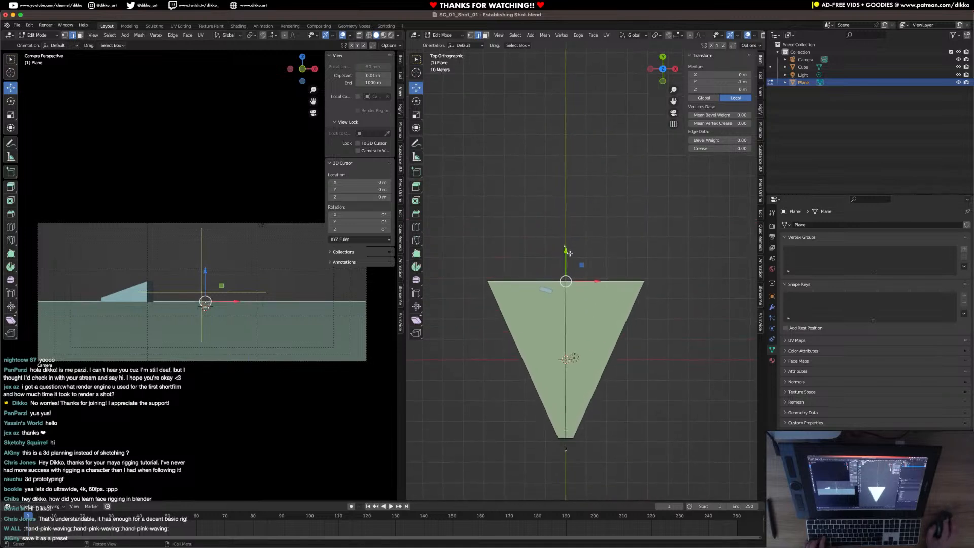
pyautogui.press('g')
pyautogui.press('y')
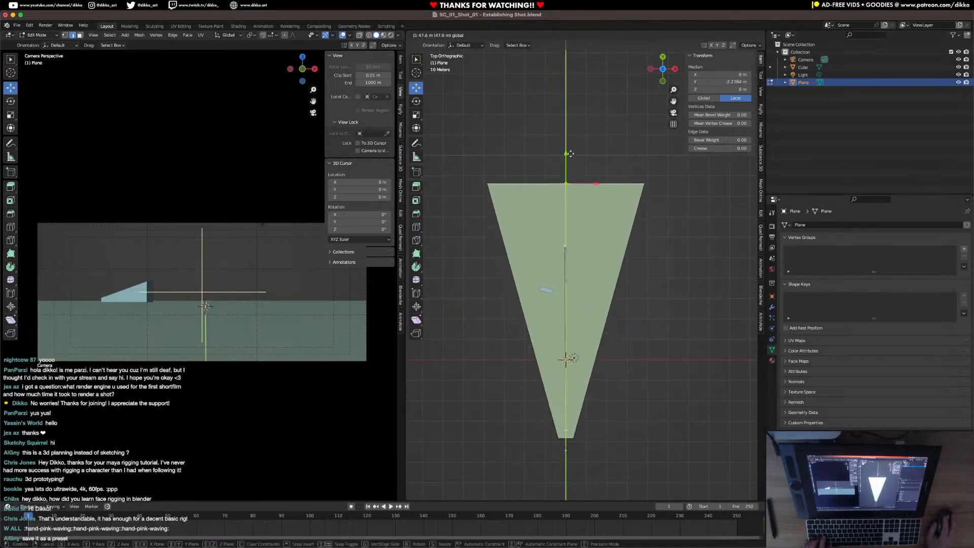
pyautogui.click(568, 147)
pyautogui.moveTo(566, 155); pyautogui.dragTo(547, 246, button='middle')
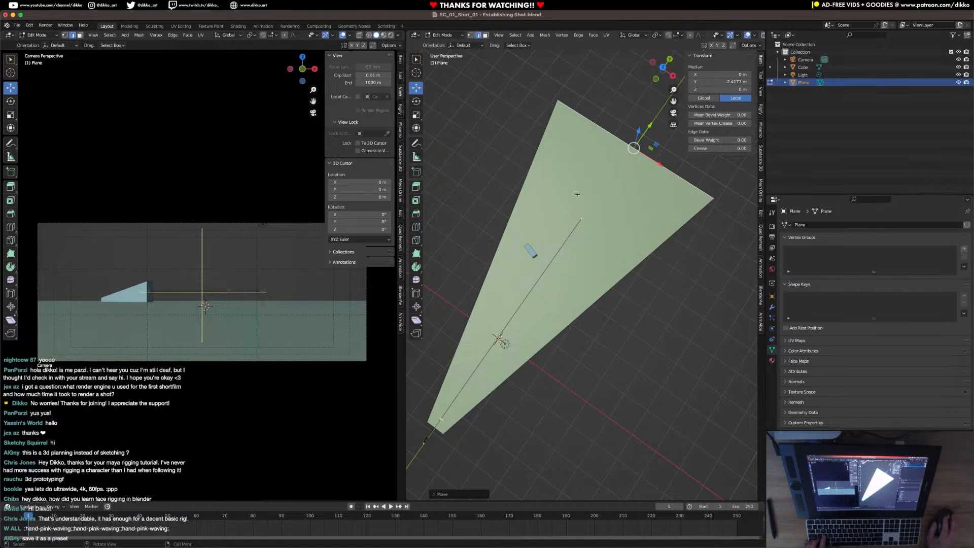
pyautogui.moveTo(583, 253); pyautogui.dragTo(583, 324, button='middle')
pyautogui.press('Tab')
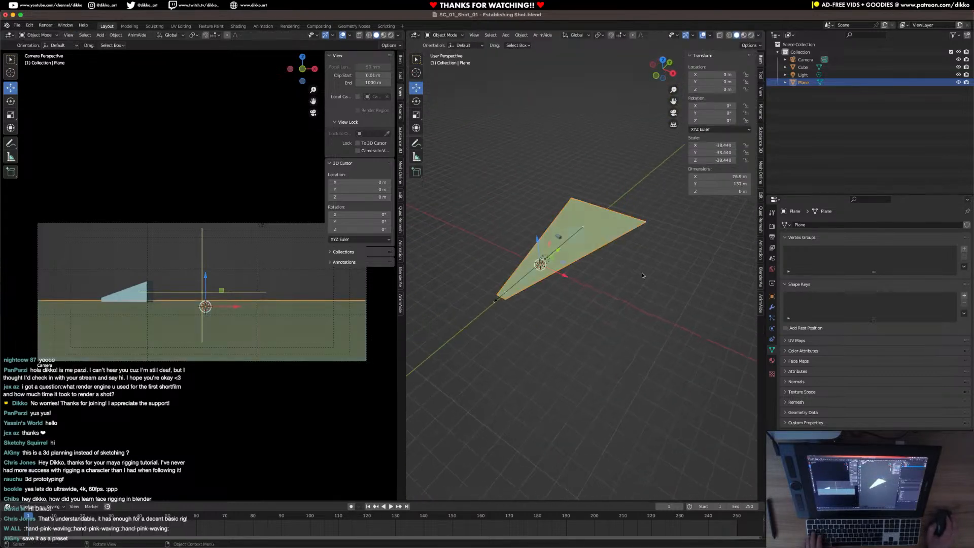
pyautogui.moveTo(552, 382); pyautogui.dragTo(526, 297, button='middle')
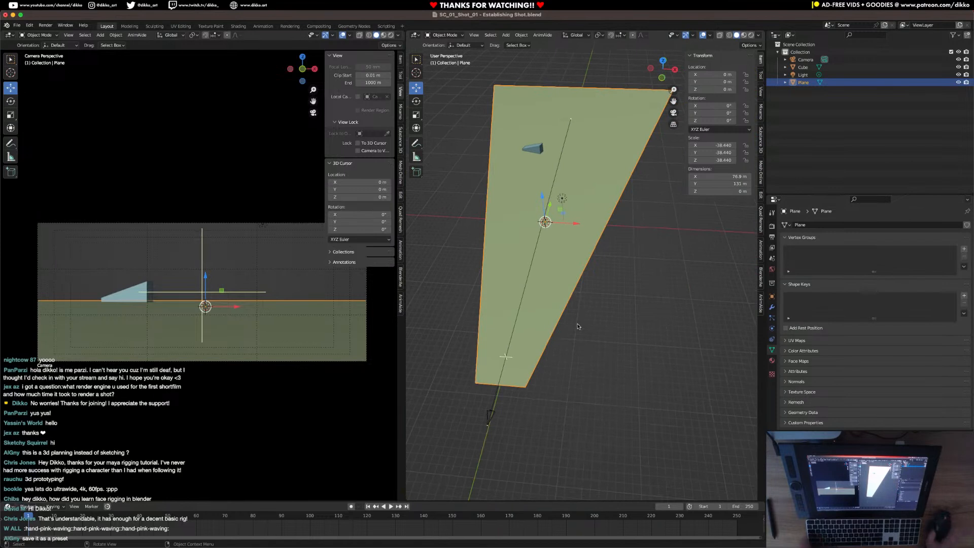
pyautogui.hotkey('ctrl', 's')
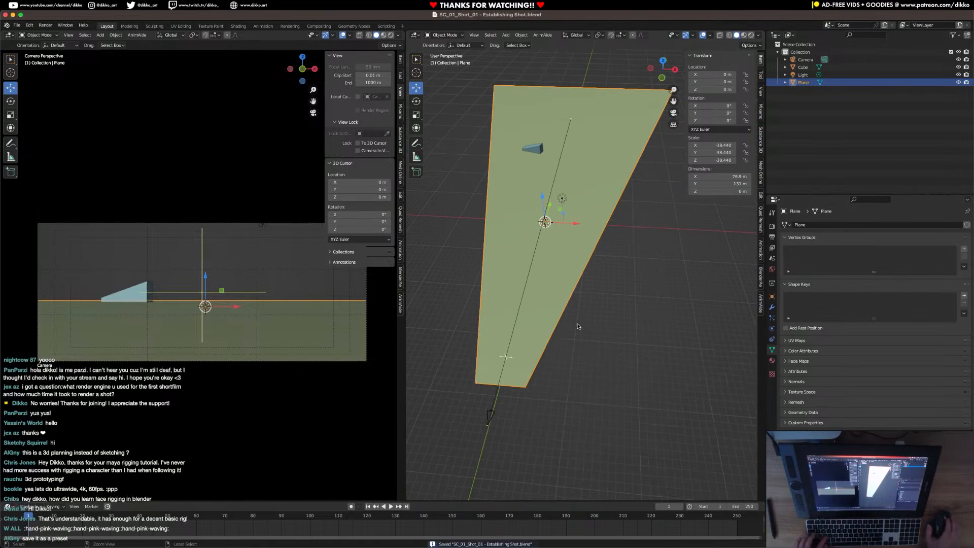
# Try rotating the camera around the Z axis and undo the rotation.
pyautogui.click(491, 417)
pyautogui.press('r')
pyautogui.press('z')
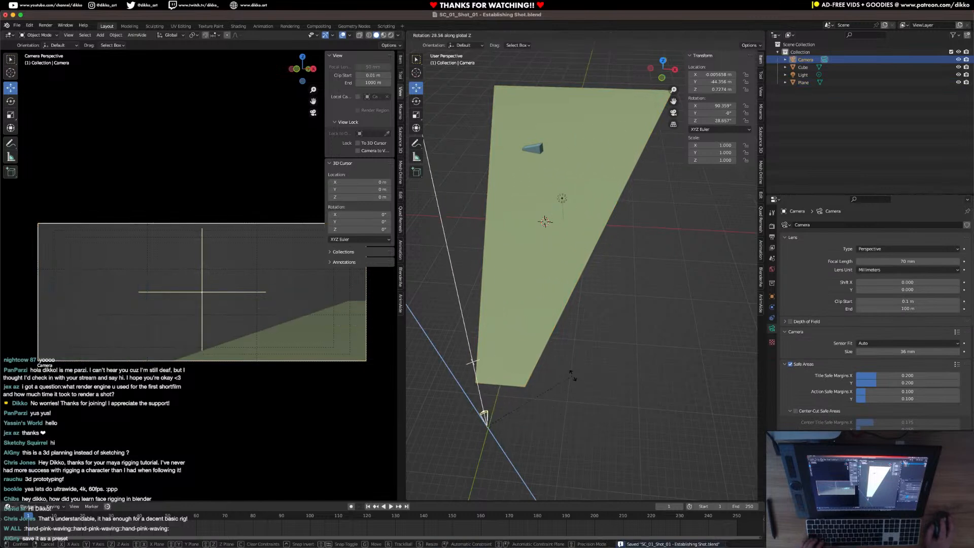
pyautogui.click(613, 423)
pyautogui.hotkey('ctrl', 'z')
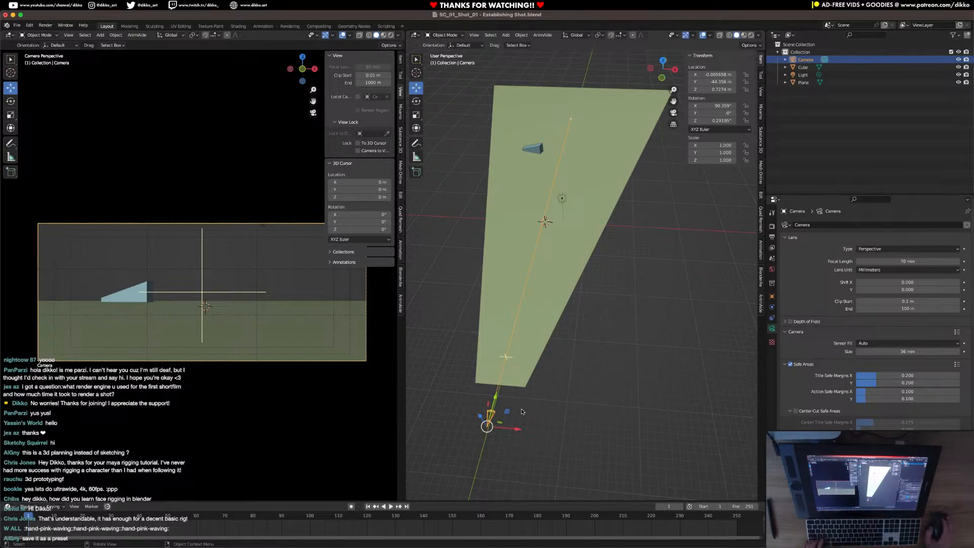
# Check the camera and tapered ground from different angles and save the file again.
pyautogui.moveTo(523, 412); pyautogui.dragTo(576, 376, button='middle')
pyautogui.hotkey('ctrl', 's')
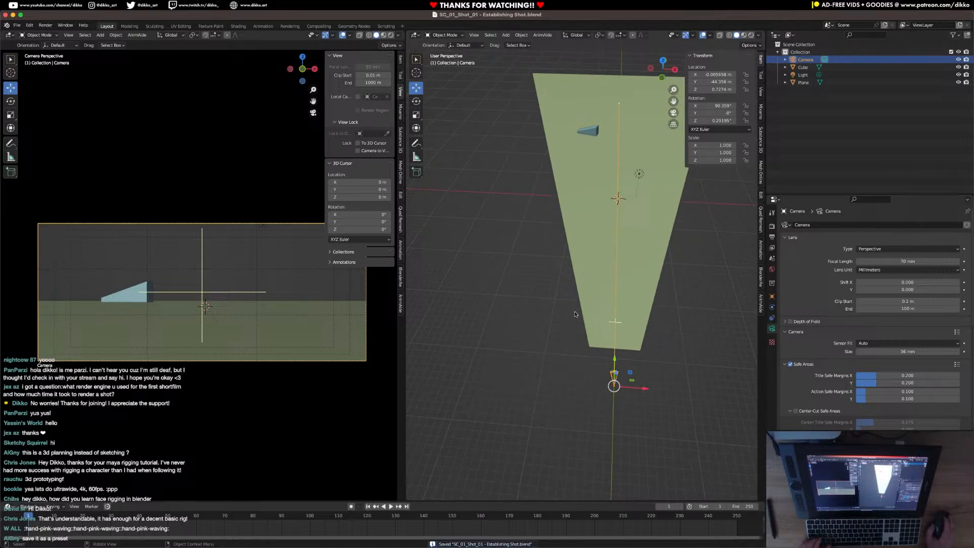
pyautogui.moveTo(550, 309); pyautogui.dragTo(529, 368, button='middle')
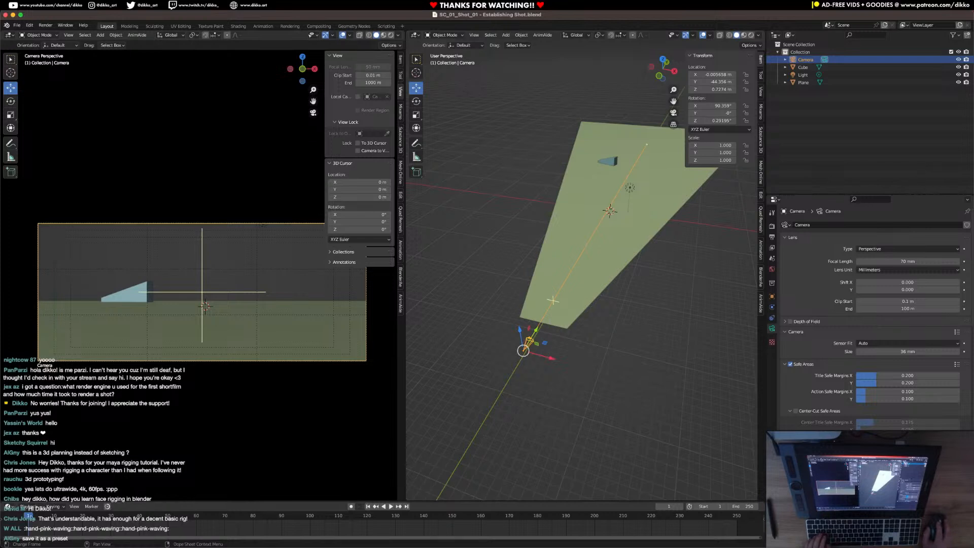
pyautogui.hotkey('ctrl', 's')
# Play the timeline to judge the shot's length and set the scene's end frame to 90.
pyautogui.press('space')
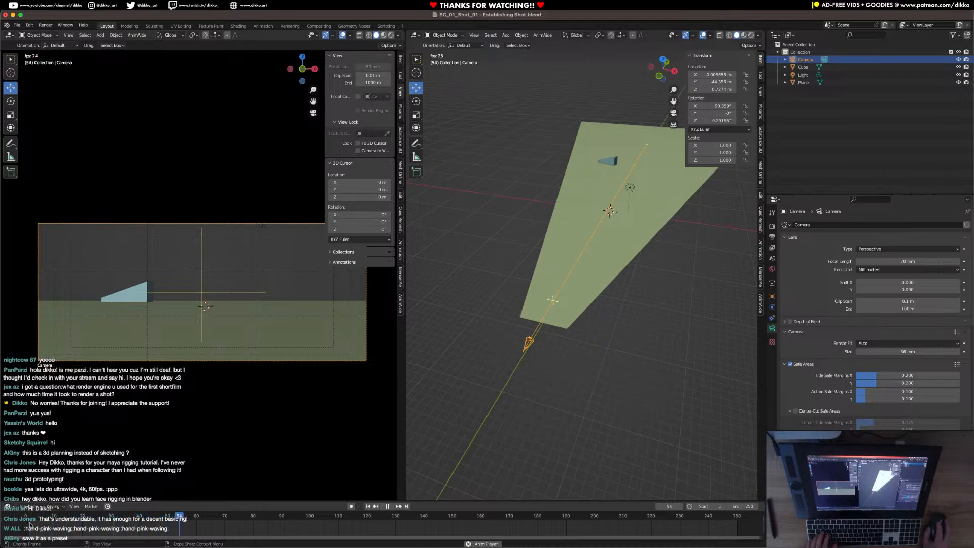
pyautogui.press('space')
pyautogui.press('space')
pyautogui.press('space')
pyautogui.moveTo(278, 518); pyautogui.dragTo(281, 518)
pyautogui.click(740, 507)
pyautogui.write('90')
pyautogui.press('Return')
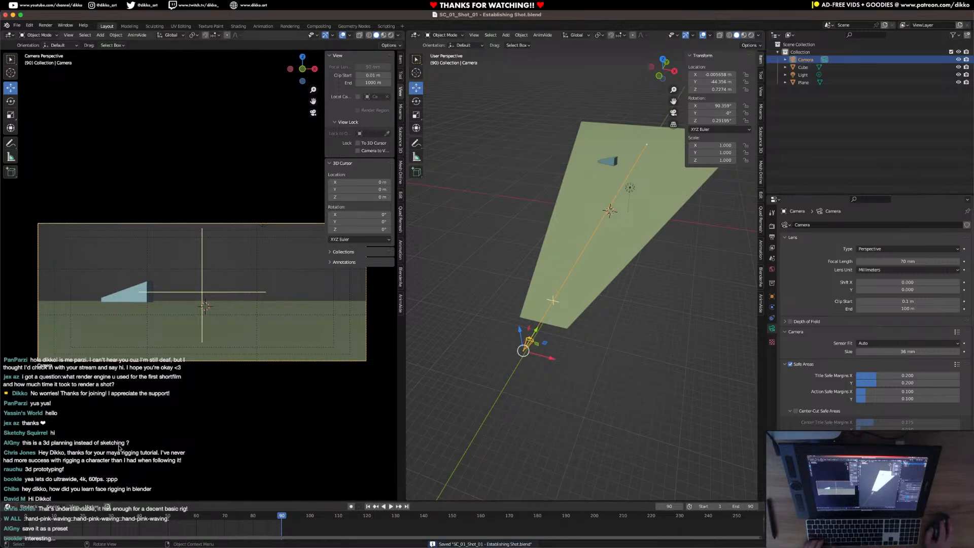
# Rename the camera as SH_01 and save the file.
pyautogui.scroll(10, 496, 385)
pyautogui.scroll(-10, 497, 388)
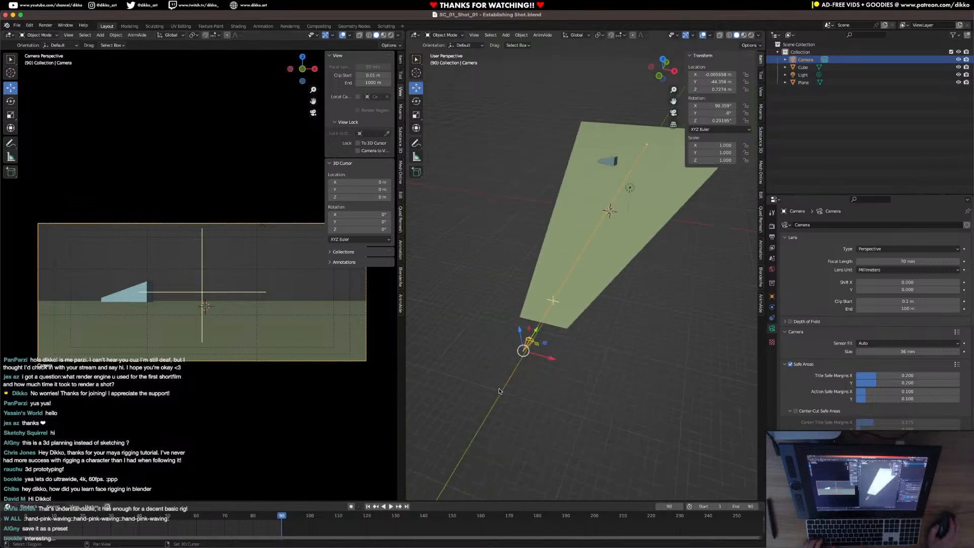
pyautogui.scroll(3, 516, 365)
pyautogui.doubleClick(806, 60)
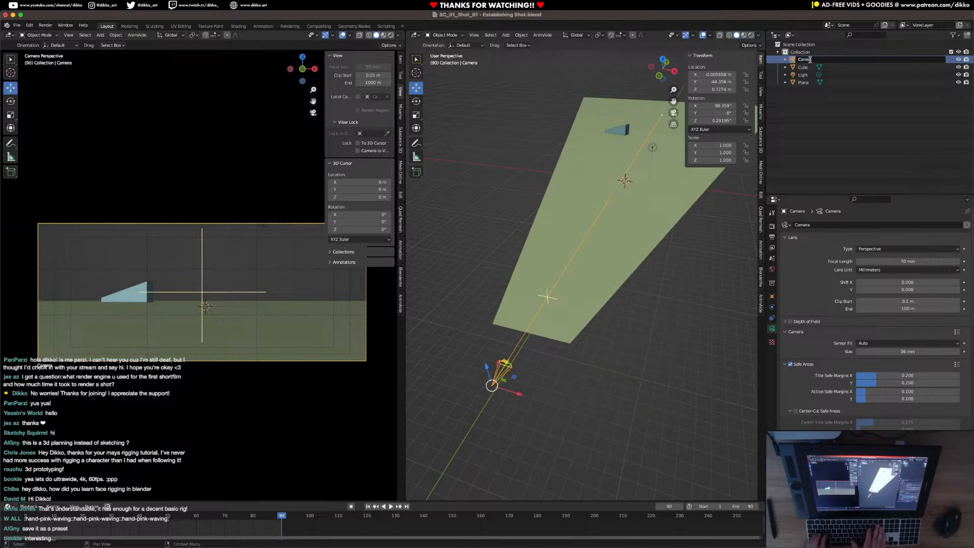
pyautogui.write('SH_01')
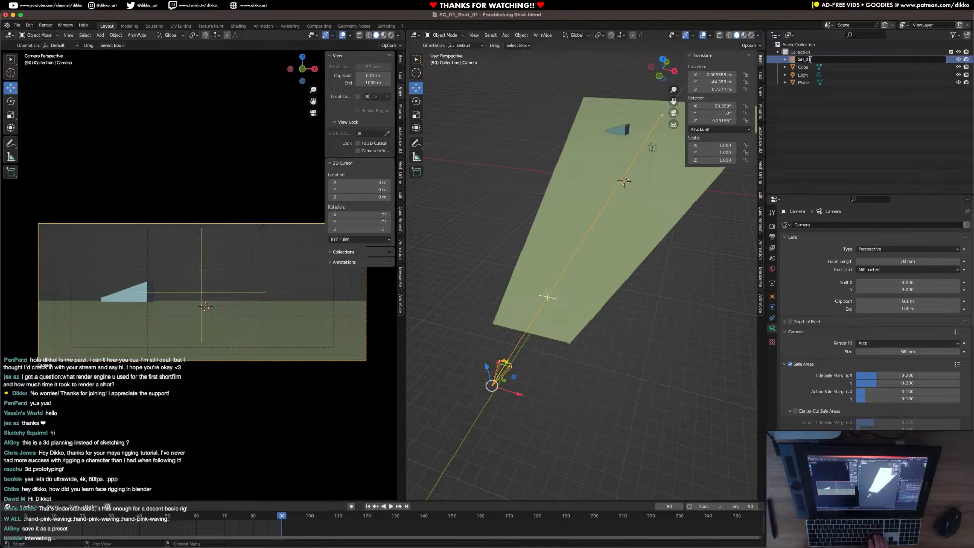
pyautogui.press('Return')
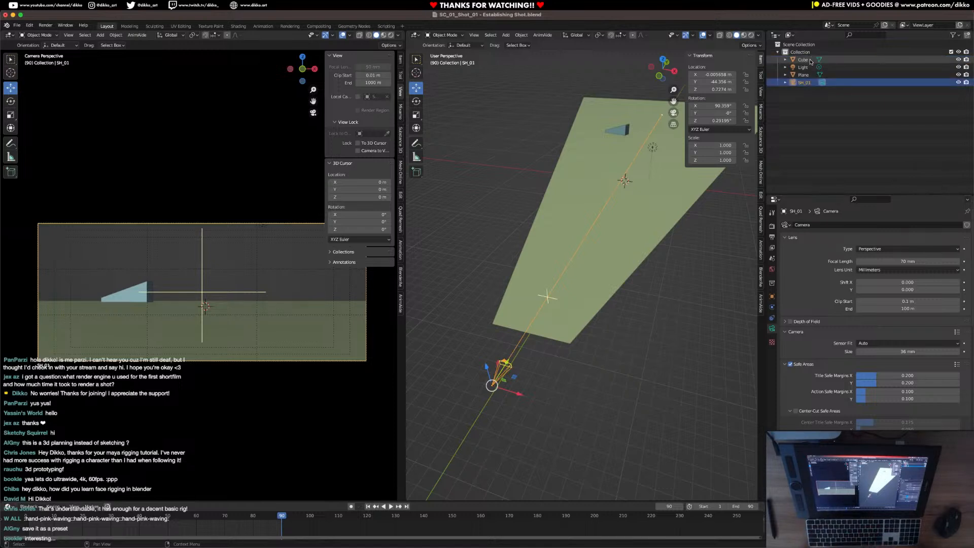
pyautogui.moveTo(583, 283); pyautogui.dragTo(640, 401, button='middle')
pyautogui.hotkey('ctrl', 's')
# Return the timeline to frame 1 and insert a Location & Rotation keyframe on the SH_01 camera.
pyautogui.press('space')
pyautogui.moveTo(32, 522); pyautogui.dragTo(29, 523)
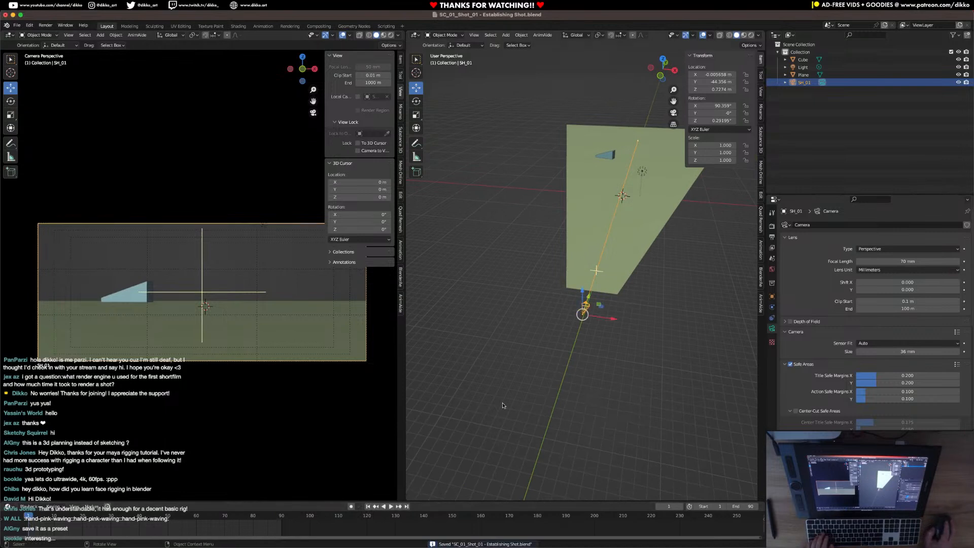
pyautogui.press('i')
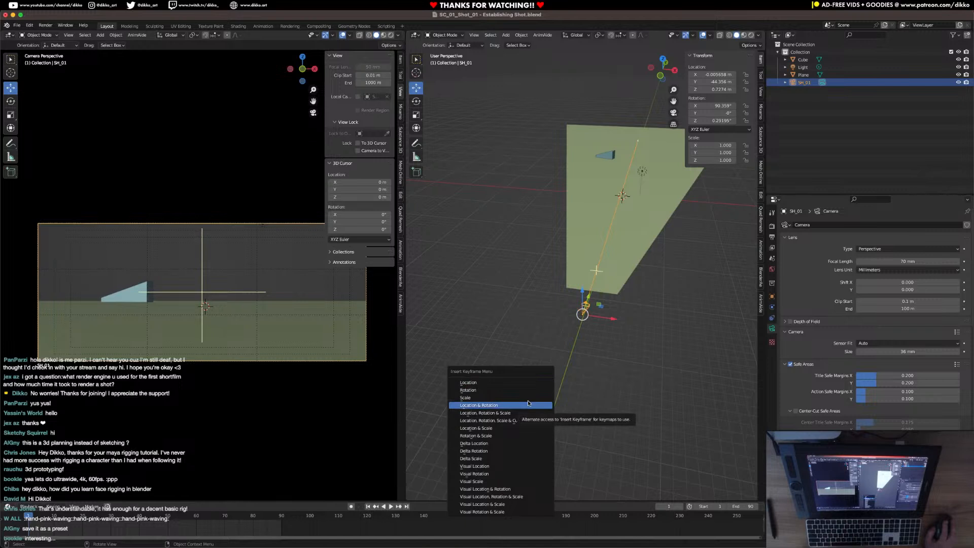
pyautogui.click(528, 405)
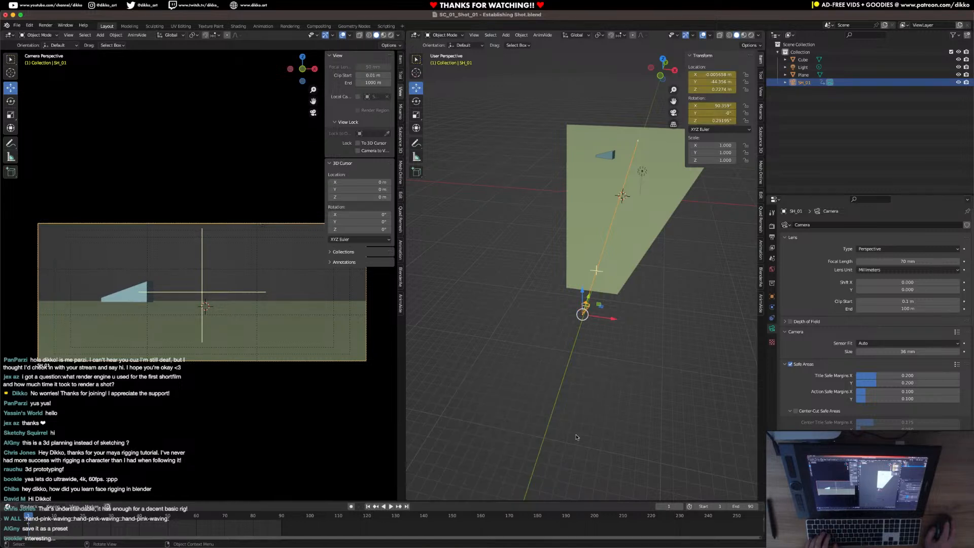
# Change the second viewport to a Graph Editor and expand the camera's Object Transforms channels.
pyautogui.moveTo(583, 355); pyautogui.dragTo(615, 333, button='middle')
pyautogui.keyDown('shift'); pyautogui.moveTo(573, 291); pyautogui.dragTo(646, 339, button='middle'); pyautogui.keyUp('shift')
pyautogui.click(417, 37)
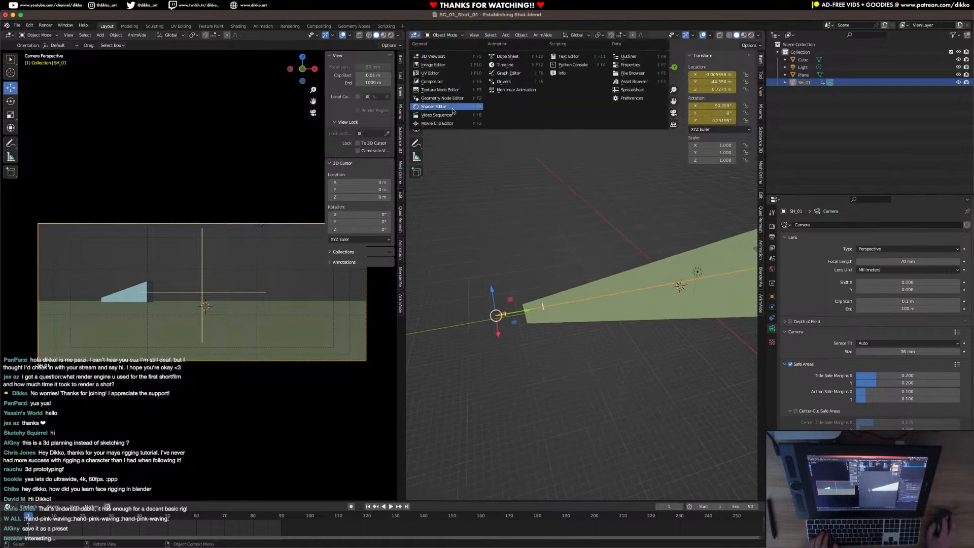
pyautogui.click(508, 73)
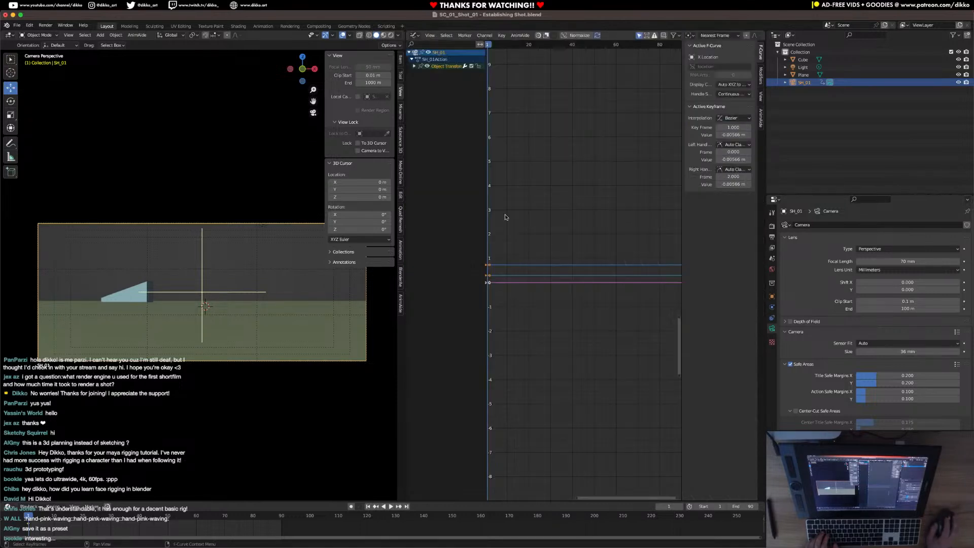
pyautogui.click(414, 66)
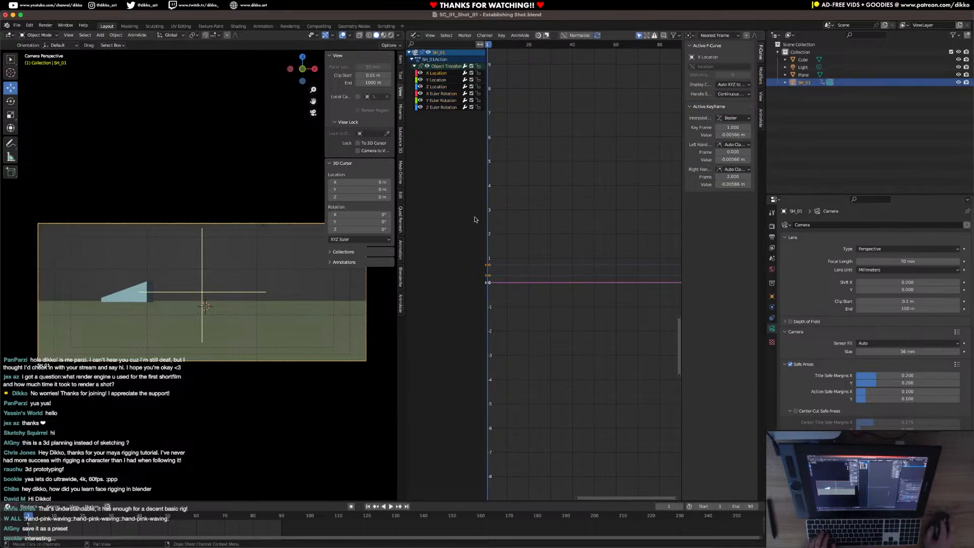
# Add a Noise modifier to the camera's X Location curve and play the shot to preview the shake.
pyautogui.click(761, 84)
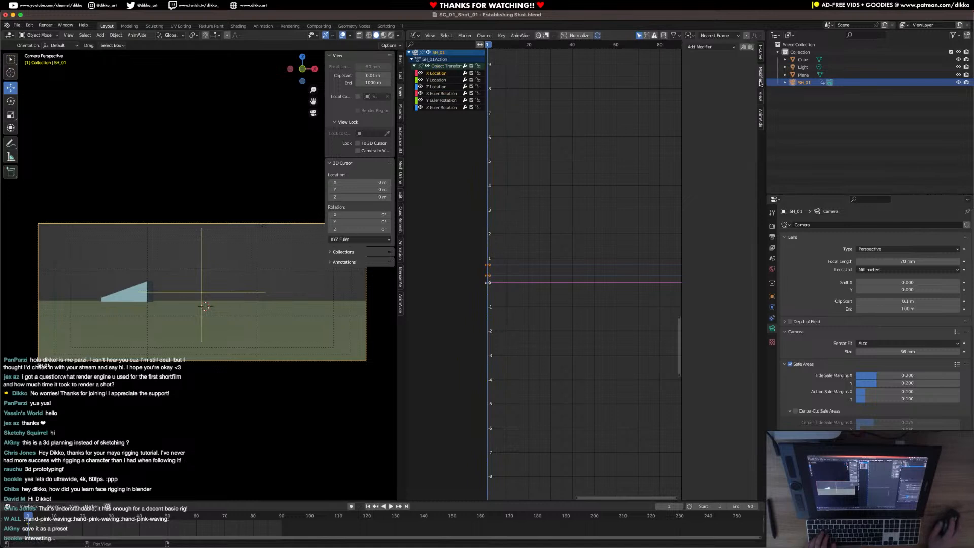
pyautogui.click(710, 46)
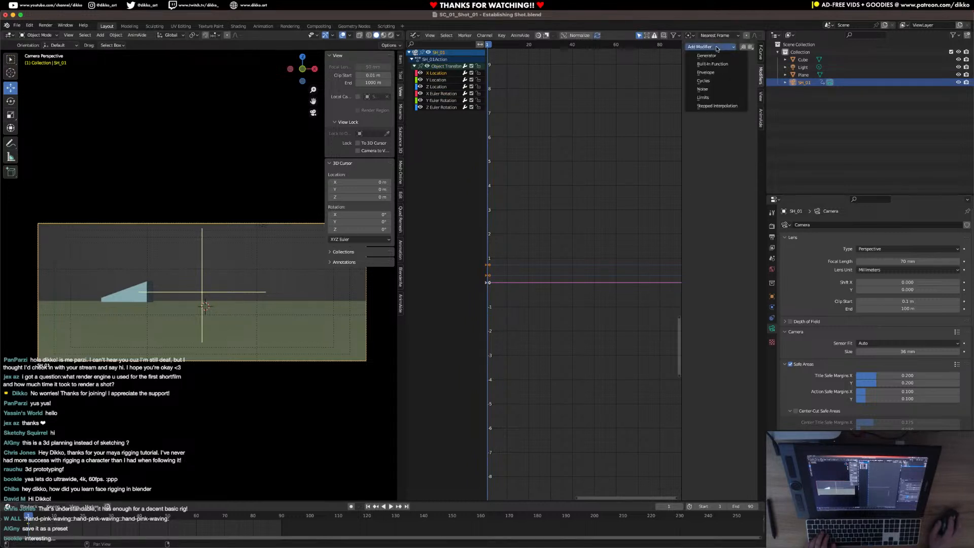
pyautogui.click(708, 89)
pyautogui.press('space')
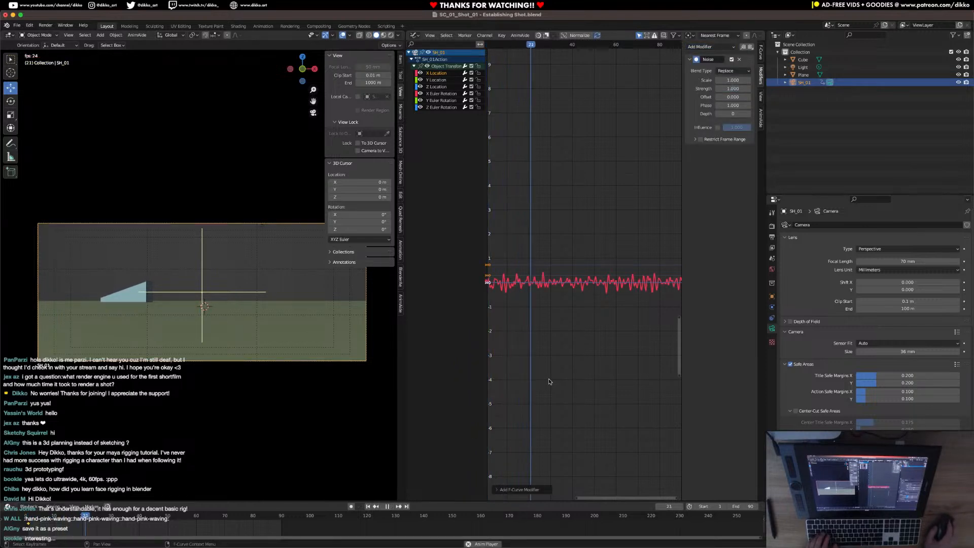
pyautogui.press('space')
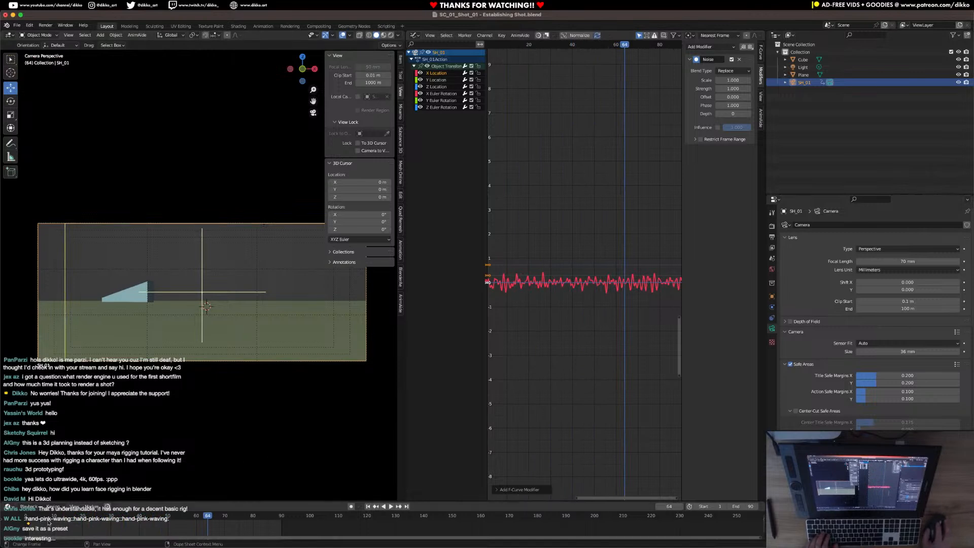
pyautogui.click(29, 524)
pyautogui.press('space')
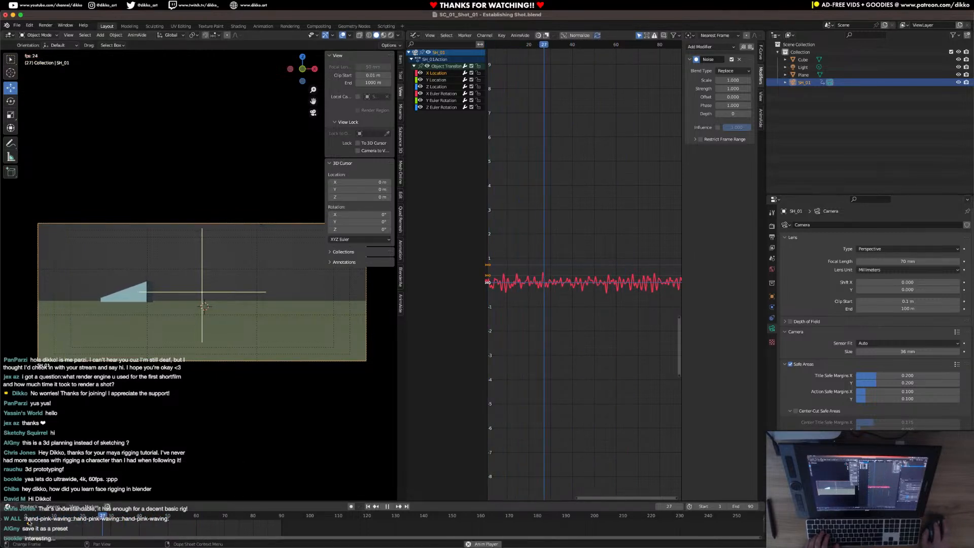
pyautogui.press('space')
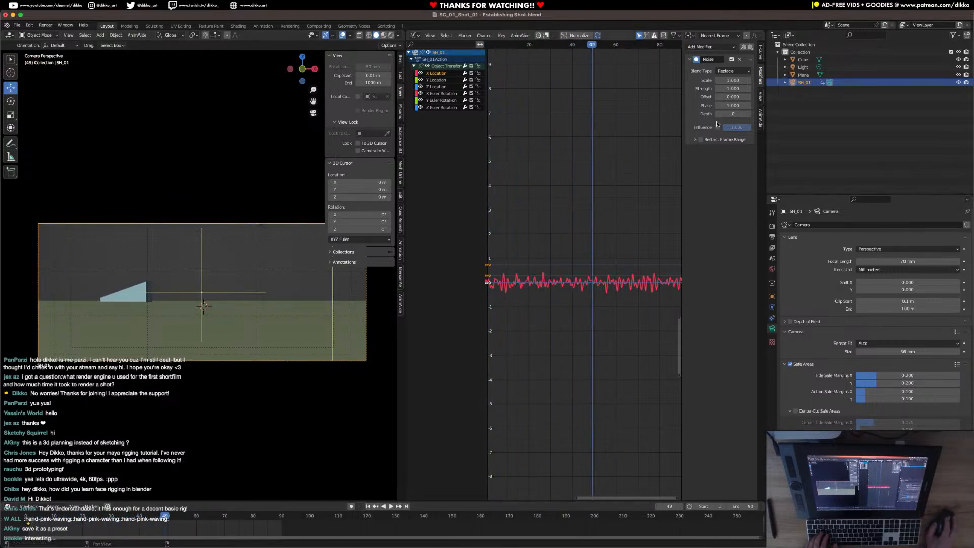
# Try a Noise scale of about 4.8 on the X Location curve and preview the camera movement.
pyautogui.moveTo(731, 80)
pyautogui.mouseDown()
pyautogui.moveTo(746, 80)
pyautogui.moveTo(730, 80)
pyautogui.mouseUp()
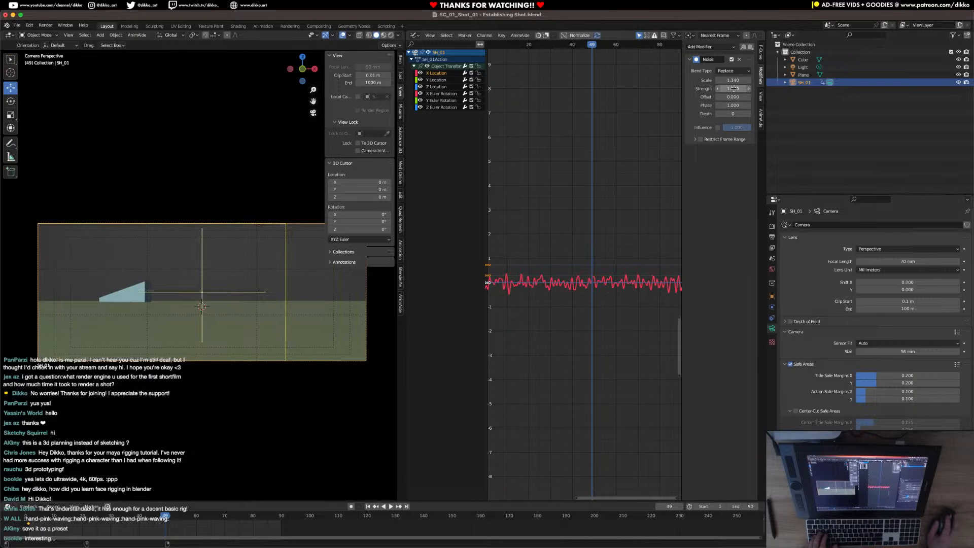
pyautogui.moveTo(733, 80); pyautogui.dragTo(798, 80)
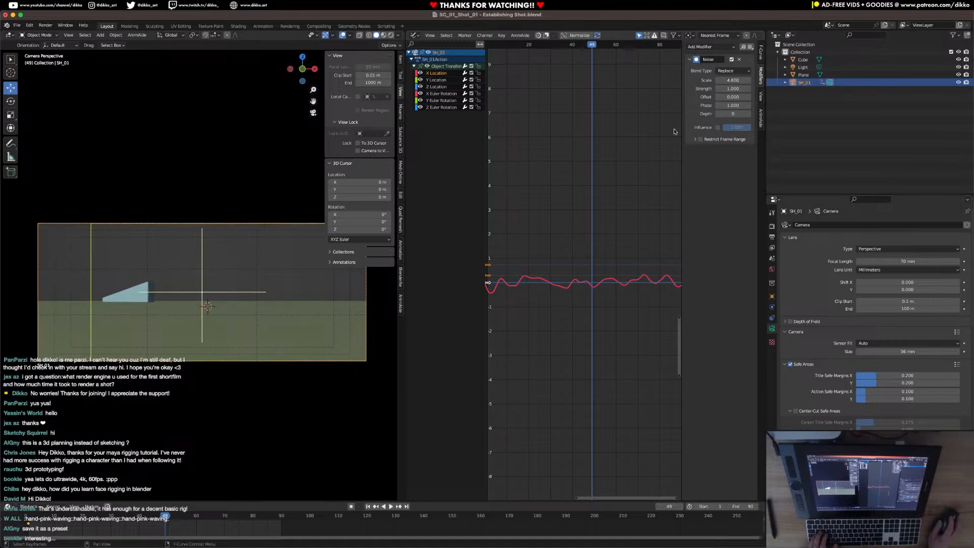
pyautogui.click(33, 521)
pyautogui.press('space')
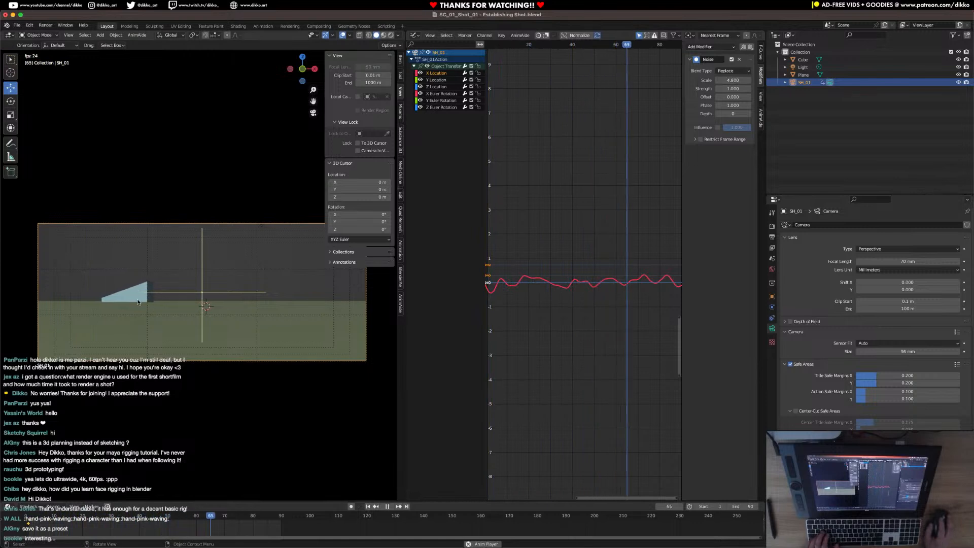
pyautogui.press('space')
# Reduce the X Location noise strength to 0.110, adjust its scale, and preview the camera movement.
pyautogui.moveTo(733, 80); pyautogui.dragTo(710, 90)
pyautogui.press('space')
pyautogui.press('space')
pyautogui.press('space')
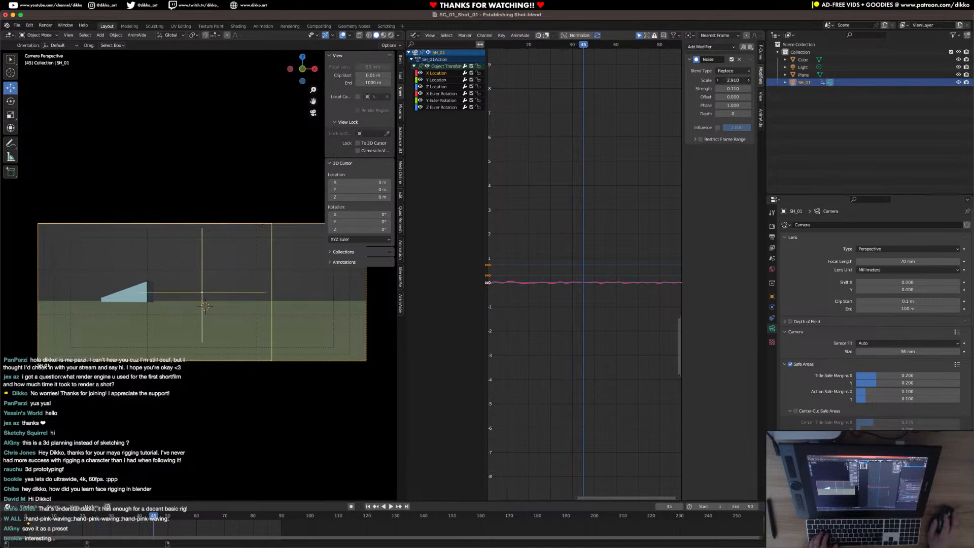
pyautogui.moveTo(735, 79); pyautogui.dragTo(747, 80)
pyautogui.press('space')
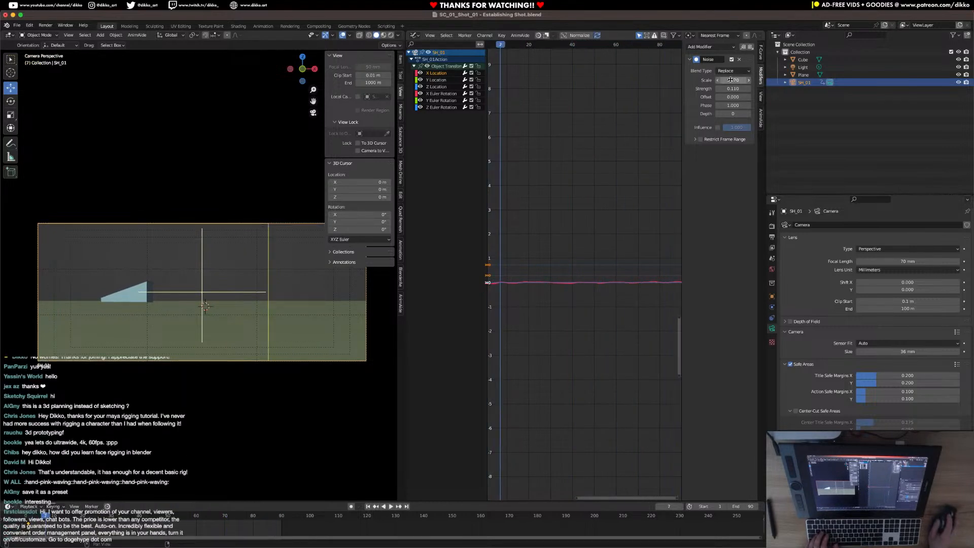
# Set the X Location noise to a scale of about 18.2 and a strength of 0.290, preview it, and copy the modifier.
pyautogui.moveTo(730, 80); pyautogui.dragTo(733, 80)
pyautogui.press('space')
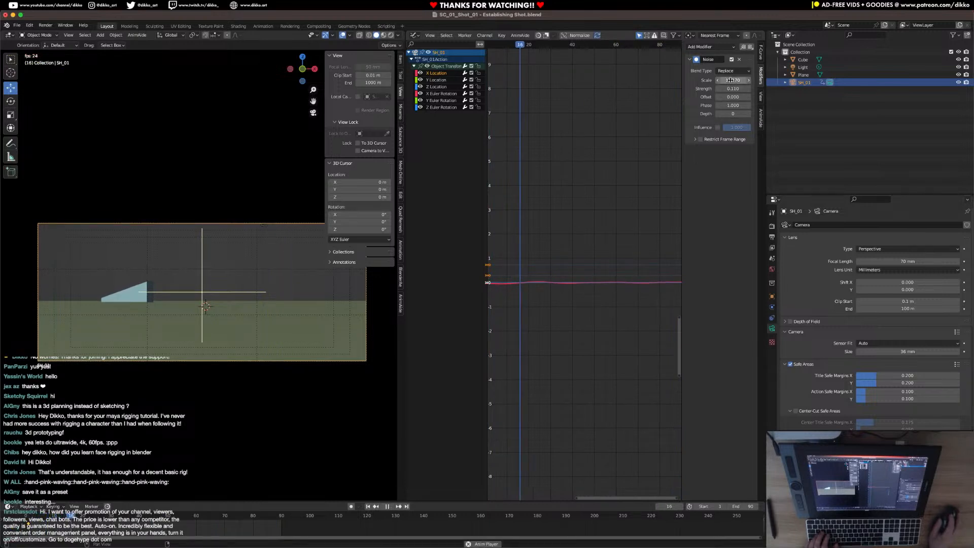
pyautogui.press('space')
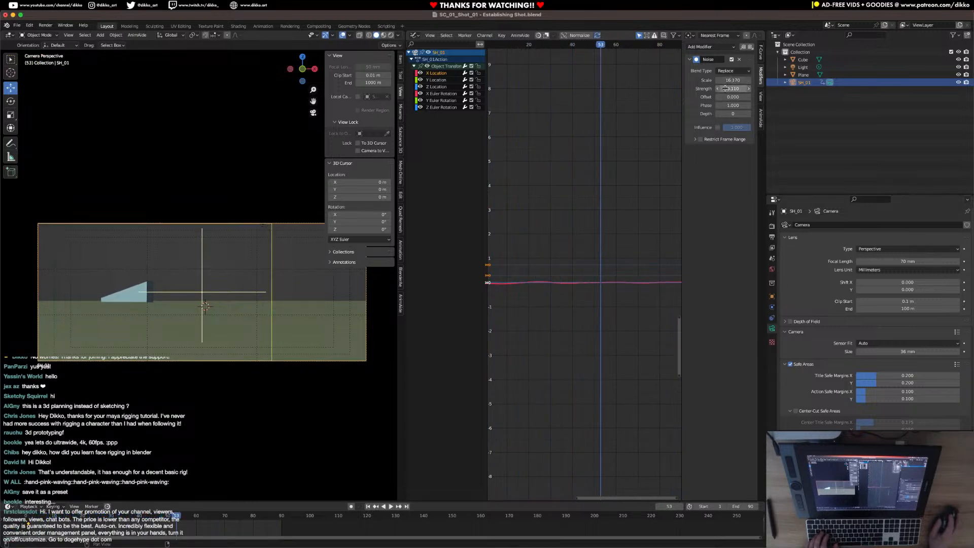
pyautogui.moveTo(726, 88); pyautogui.dragTo(726, 89)
pyautogui.press('space')
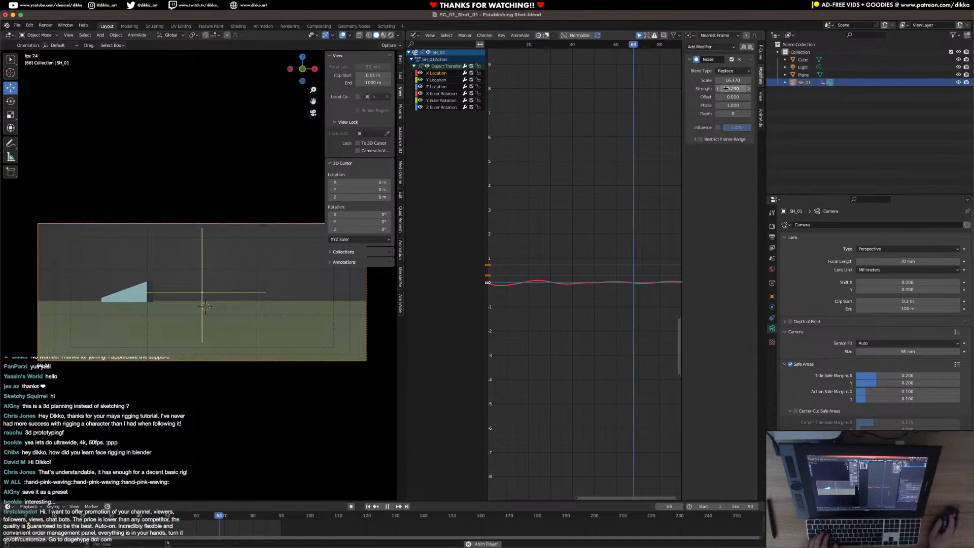
pyautogui.press('space')
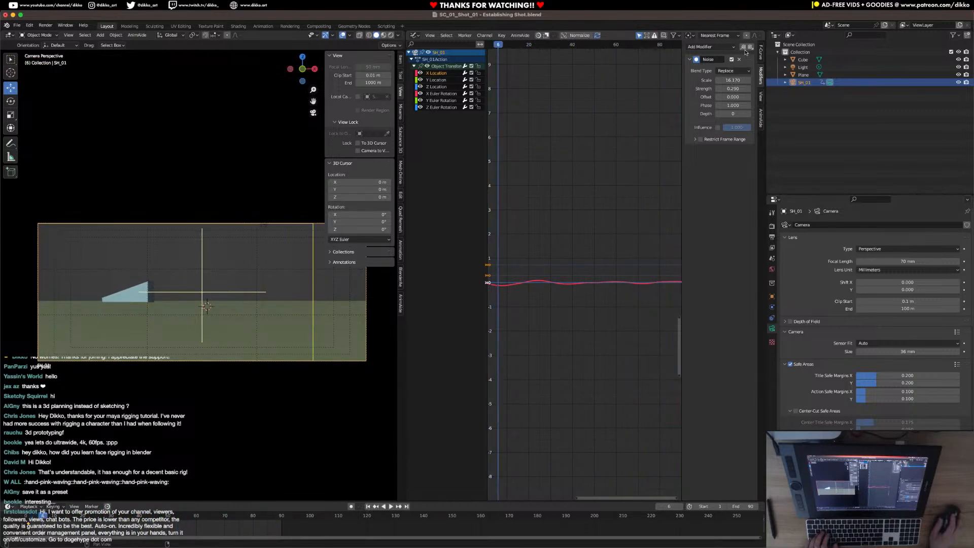
# Select the Z Location channel and check the camera's axes in a 3D Viewport using Local and Gimbal transform orientations.
pyautogui.keyDown('shift'); pyautogui.click(443, 83); pyautogui.keyUp('shift')
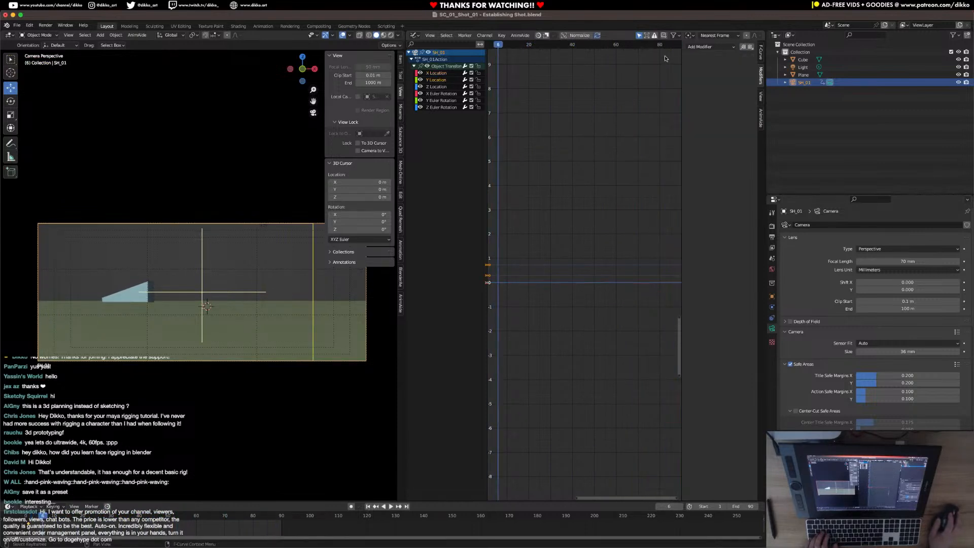
pyautogui.keyDown('shift'); pyautogui.click(431, 88); pyautogui.keyUp('shift')
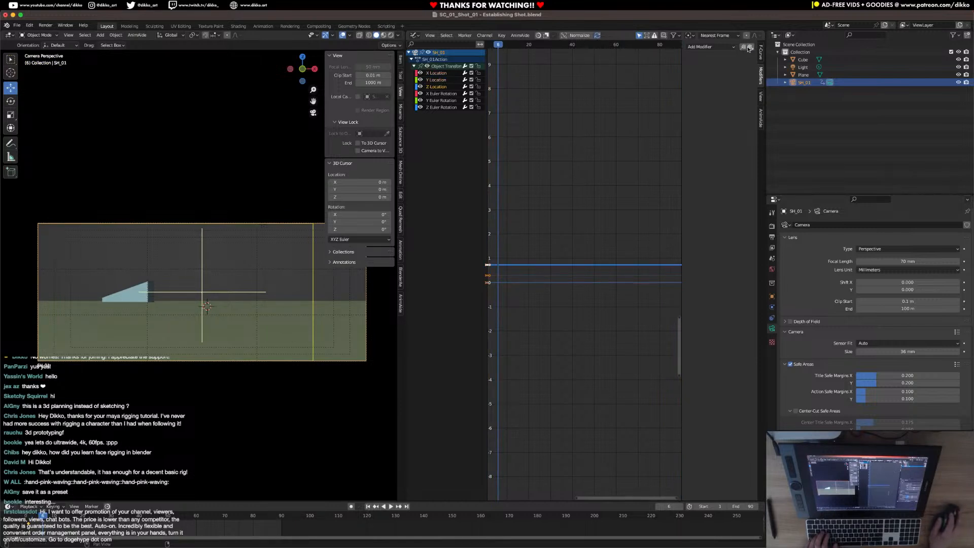
pyautogui.click(413, 35)
pyautogui.click(419, 51)
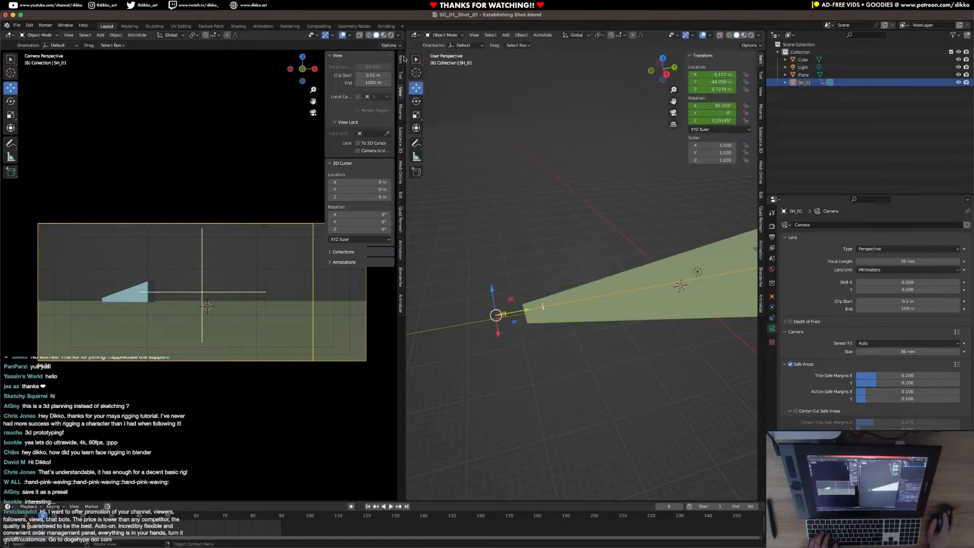
pyautogui.click(577, 39)
pyautogui.click(568, 68)
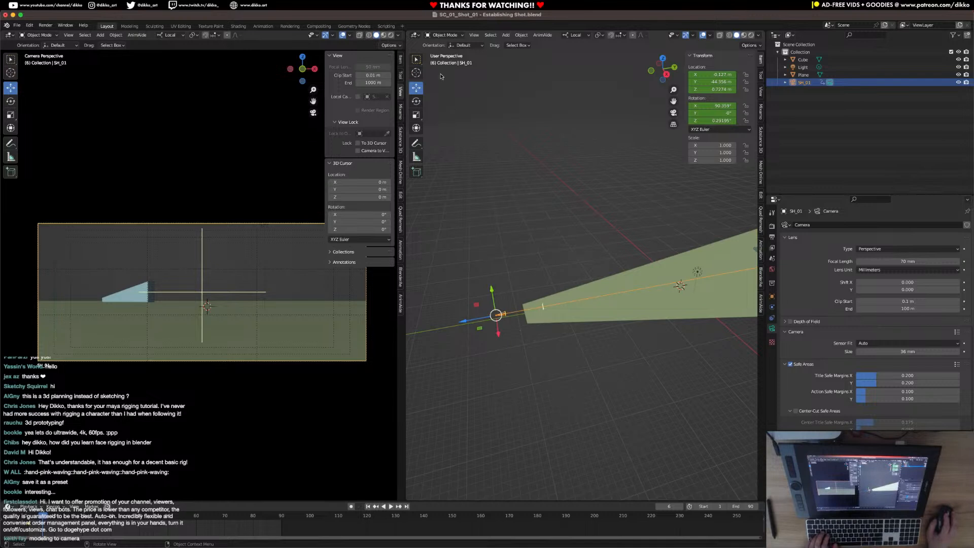
pyautogui.click(415, 37)
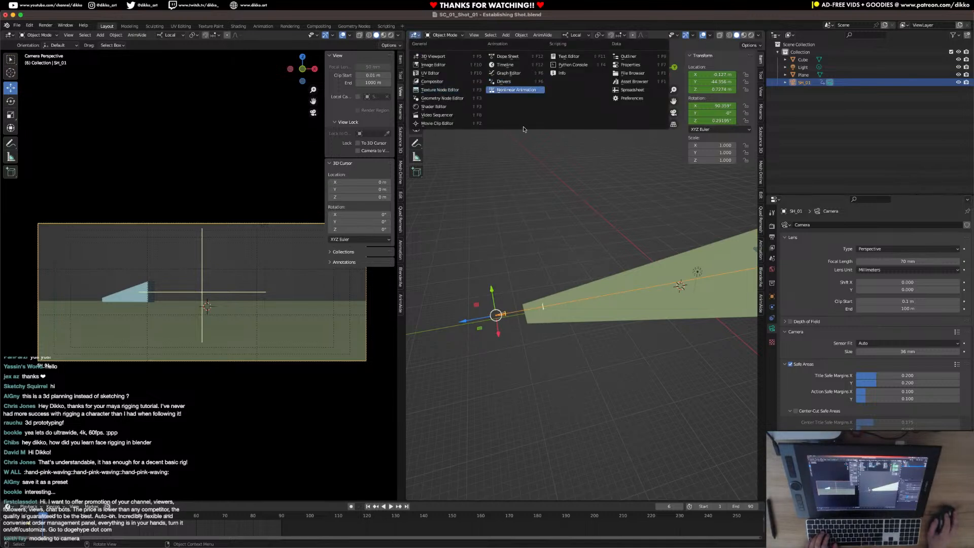
pyautogui.click(563, 36)
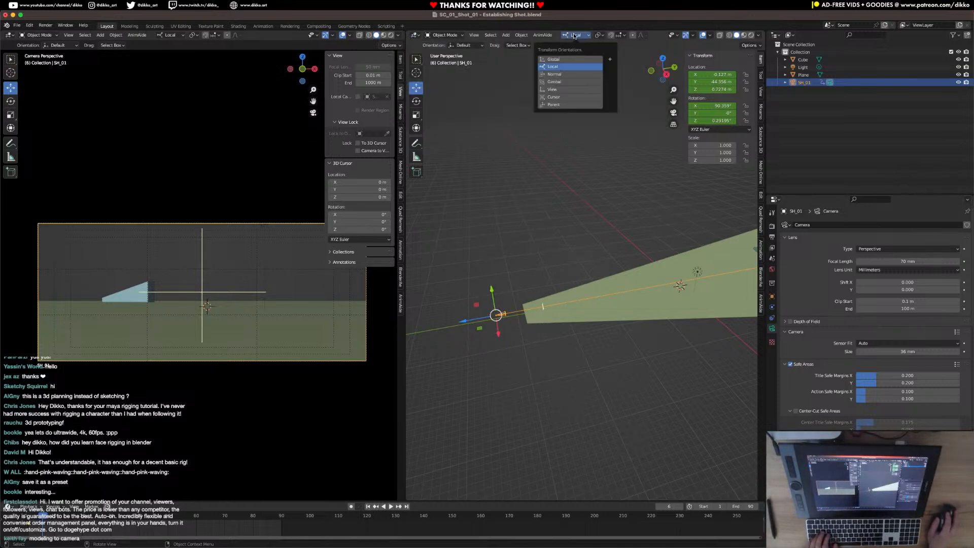
pyautogui.click(563, 81)
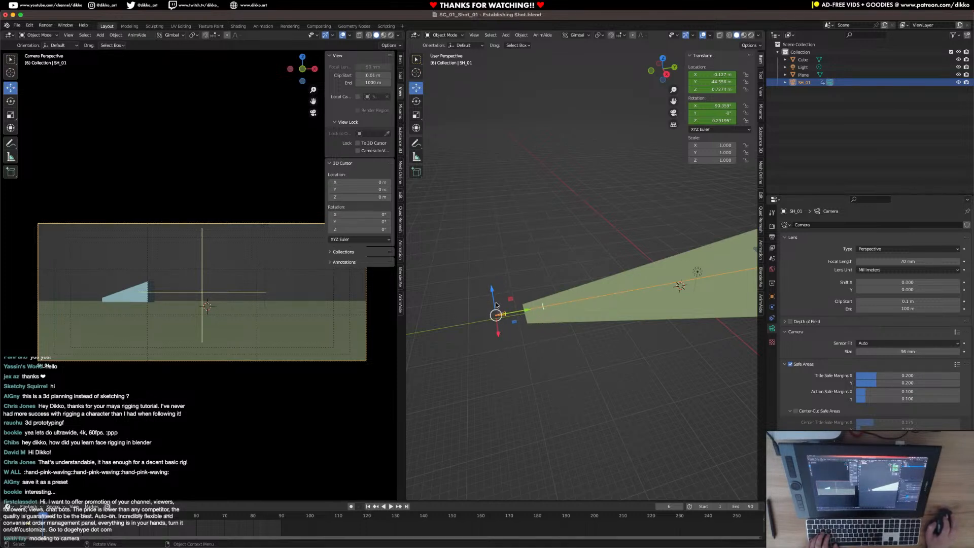
# Return to the Graph Editor, paste the Noise modifier onto Z Location with an offset of about 19.6, and preview the shot.
pyautogui.click(416, 35)
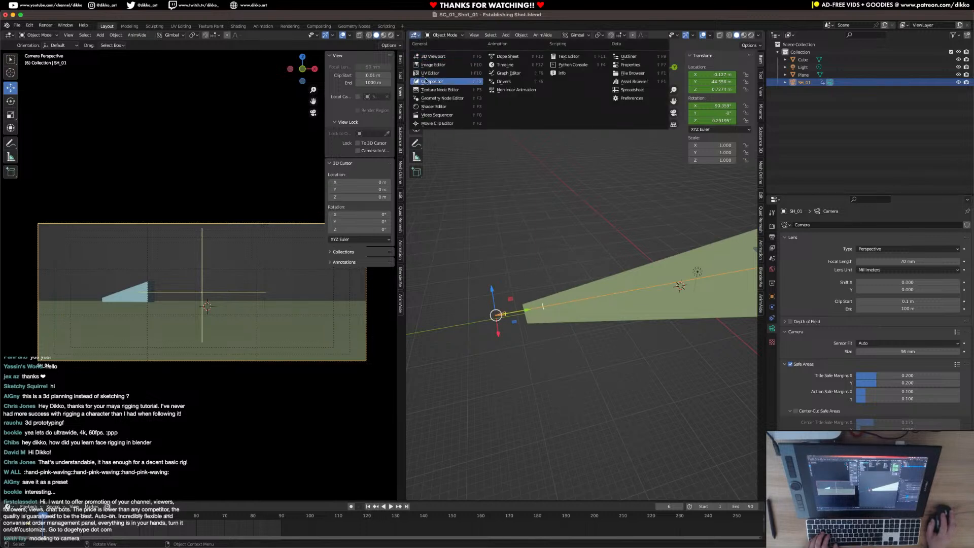
pyautogui.click(513, 82)
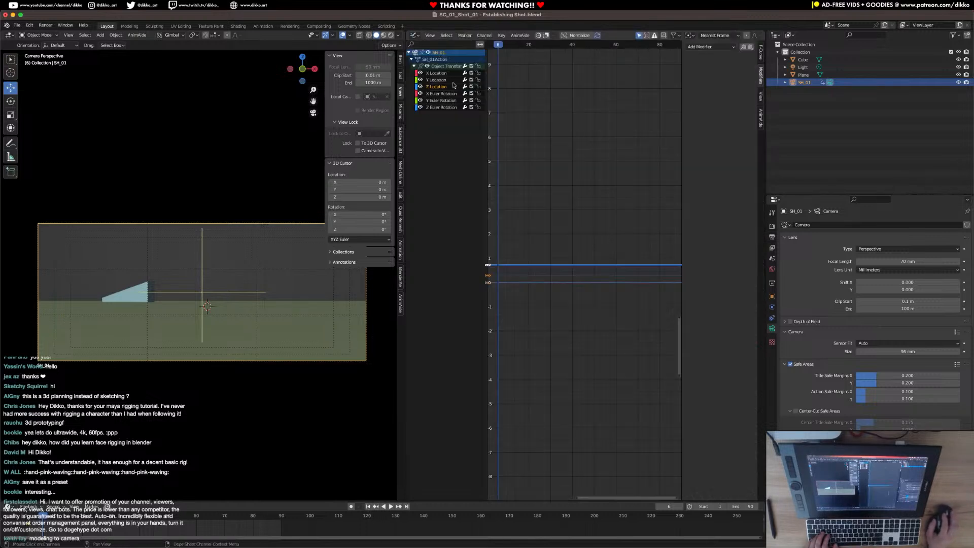
pyautogui.click(751, 47)
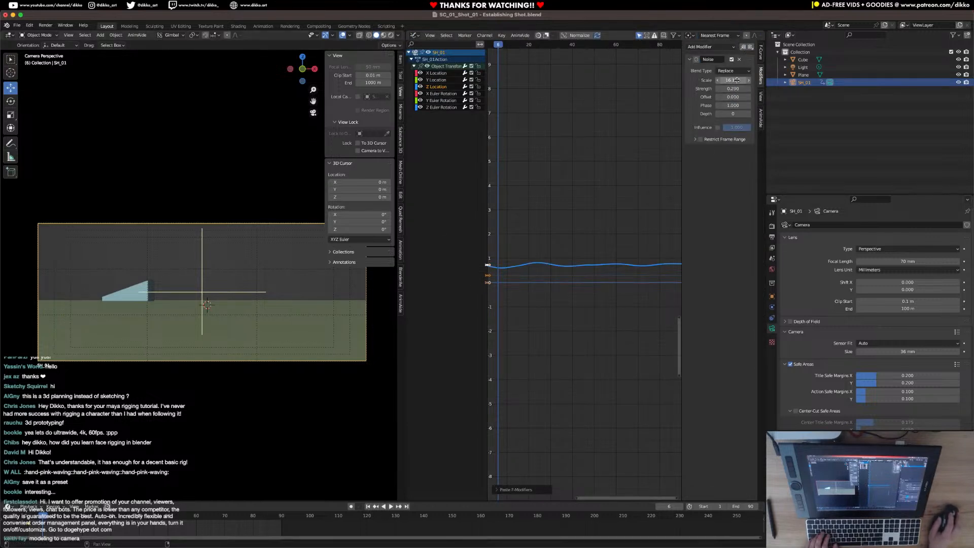
pyautogui.moveTo(734, 99); pyautogui.dragTo(781, 99)
pyautogui.press('space')
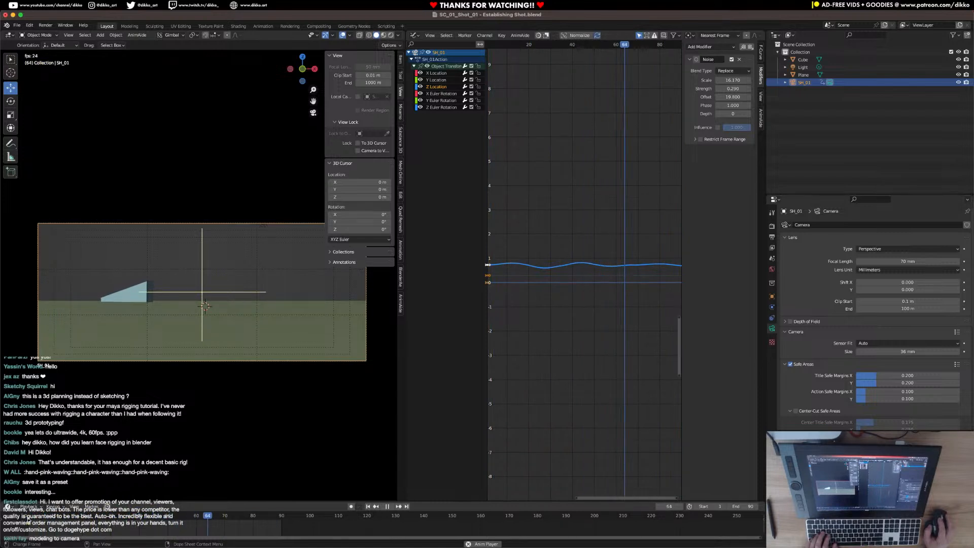
pyautogui.press('space')
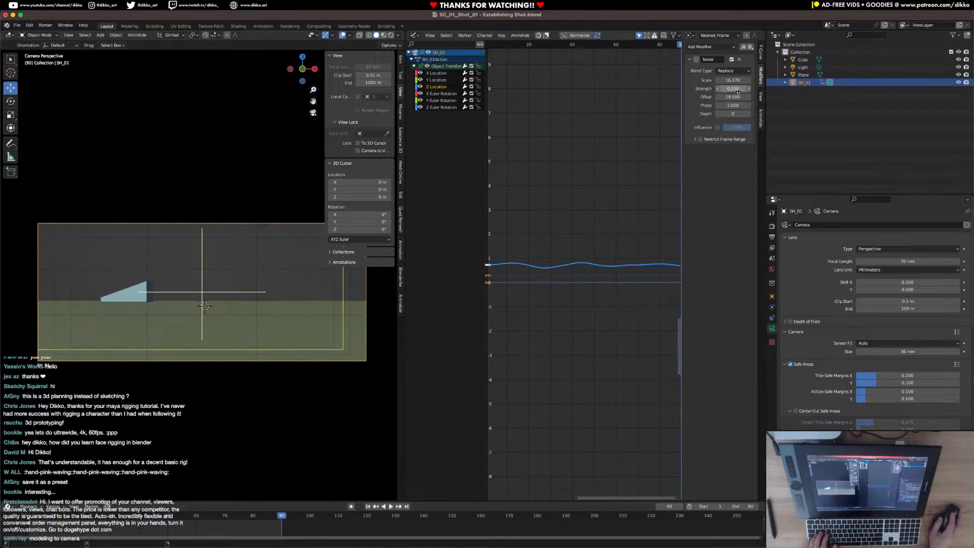
# Set the Z Location noise scale to 13.300 and strength to 0.070, and preview the shake up close.
pyautogui.moveTo(741, 89); pyautogui.dragTo(716, 80)
pyautogui.press('space')
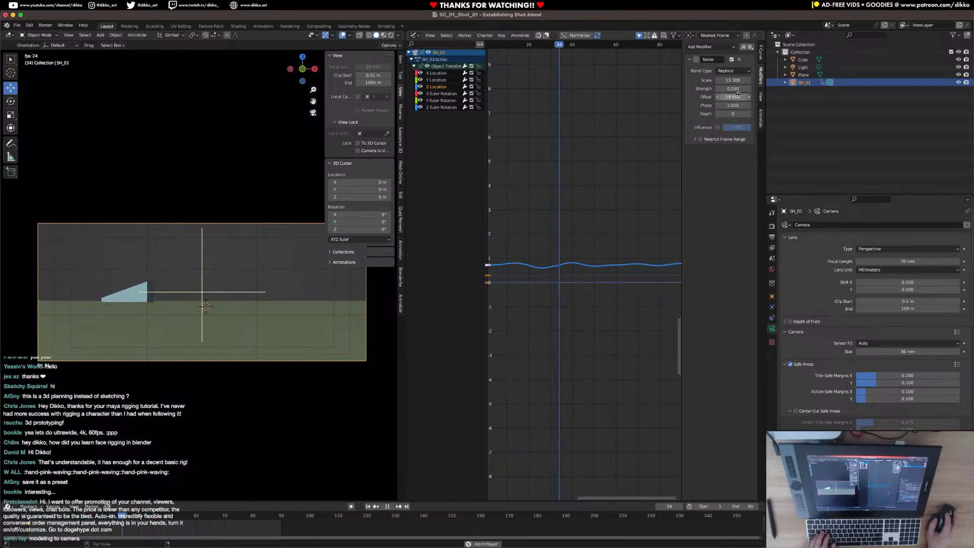
pyautogui.press('space')
pyautogui.moveTo(732, 89)
pyautogui.mouseDown()
pyautogui.moveTo(718, 89)
pyautogui.moveTo(734, 89)
pyautogui.mouseUp()
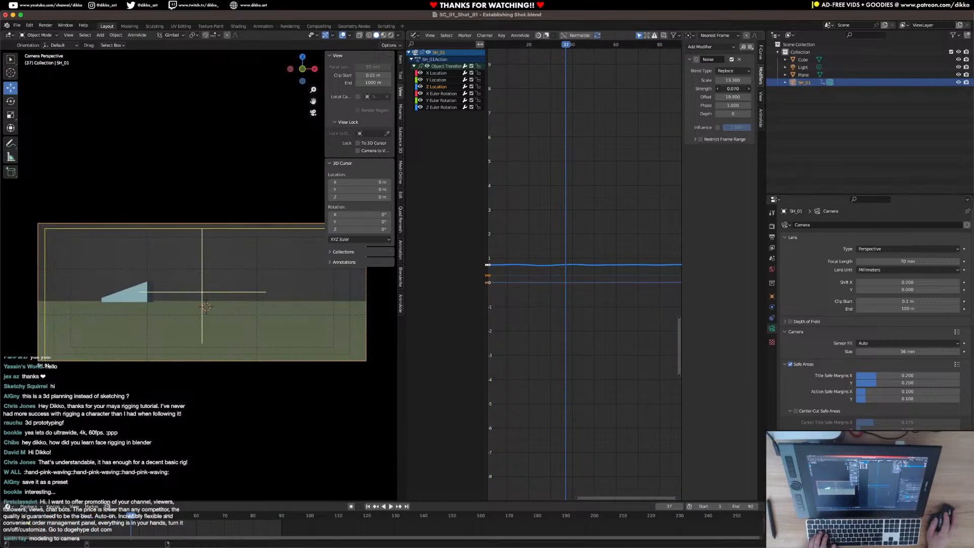
pyautogui.press('space')
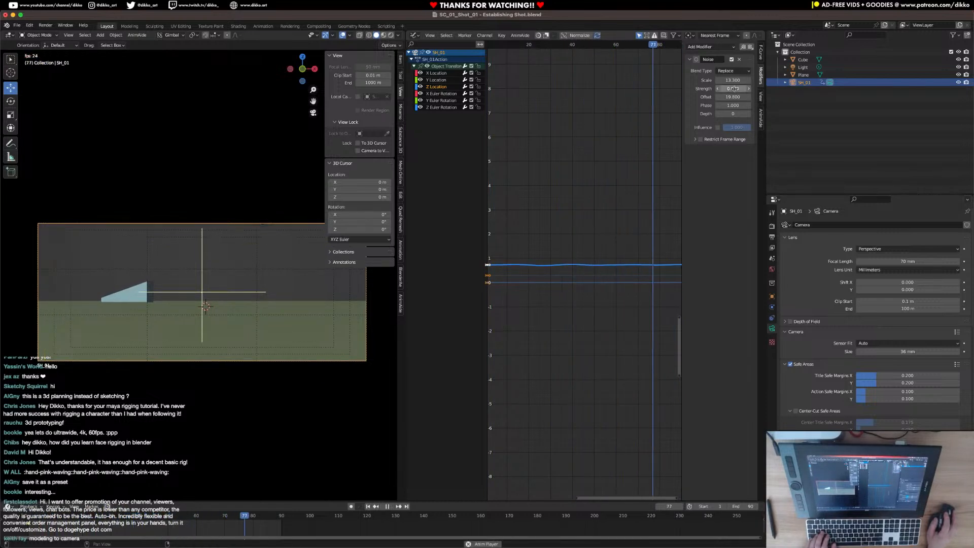
pyautogui.scroll(4, 149, 332)
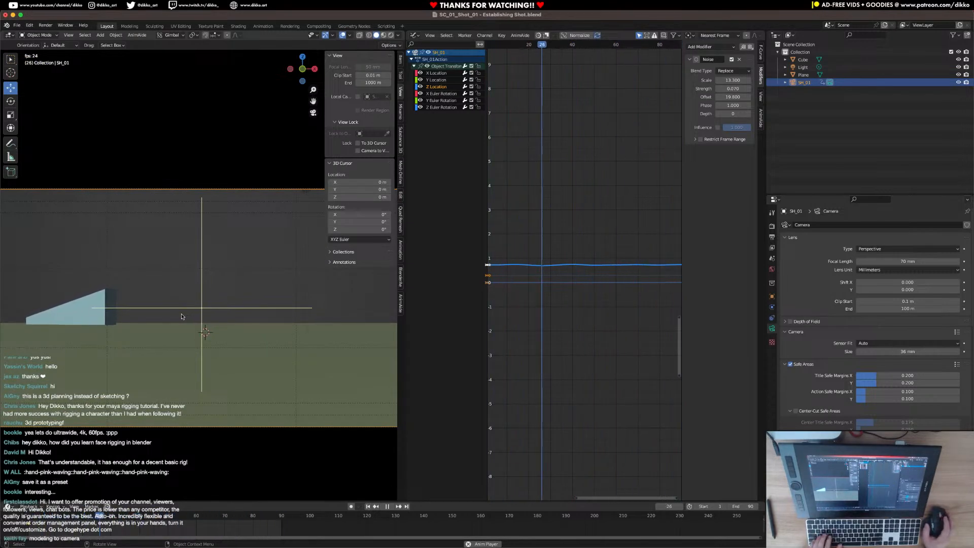
pyautogui.press('space')
# Return to frame 1 and insert a keyframe on the camera's 70 mm focal length.
pyautogui.hotkey('shift', 'Left')
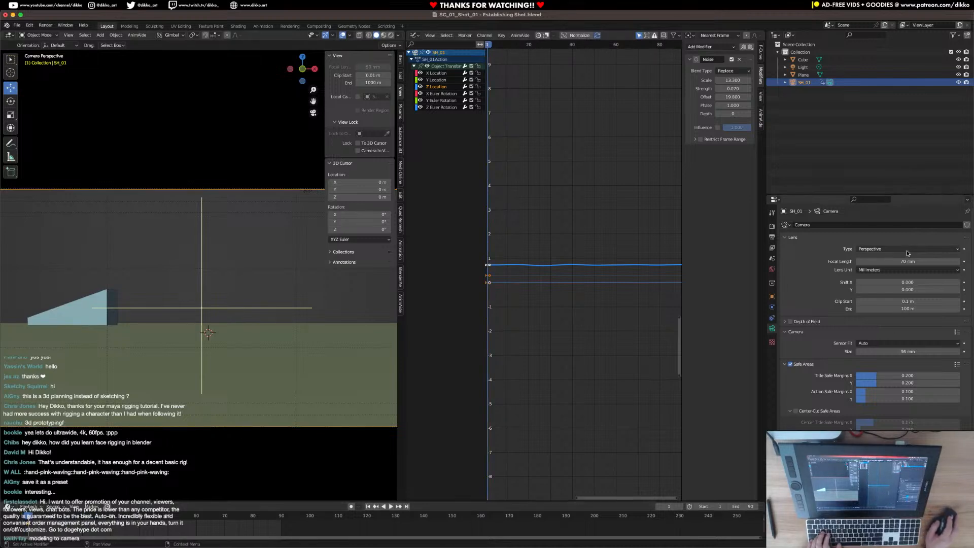
pyautogui.rightClick(894, 262)
pyautogui.click(894, 262)
pyautogui.scroll(-2, 253, 321)
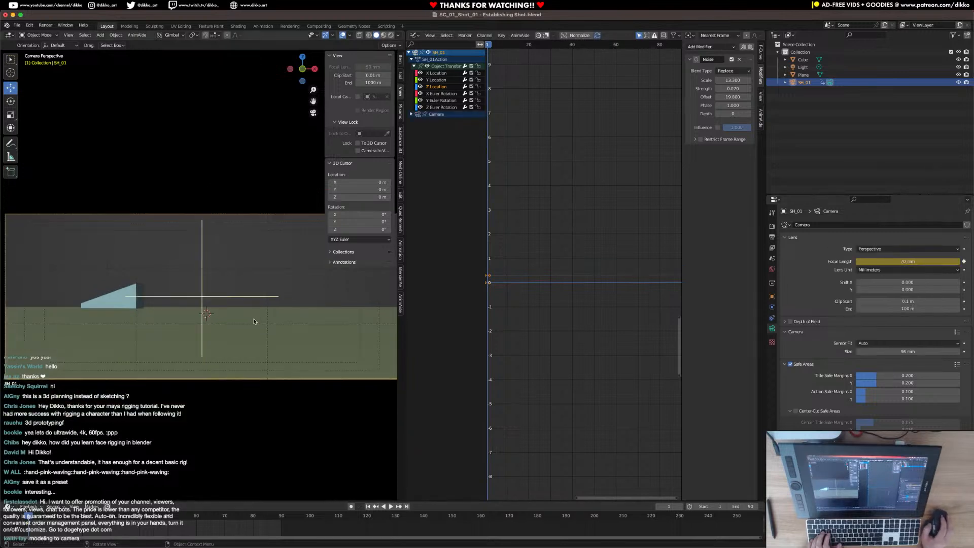
# Go to frame 90, set the camera's focal length to 80 mm and insert a keyframe on it.
pyautogui.scroll(-3, 253, 321)
pyautogui.click(284, 523)
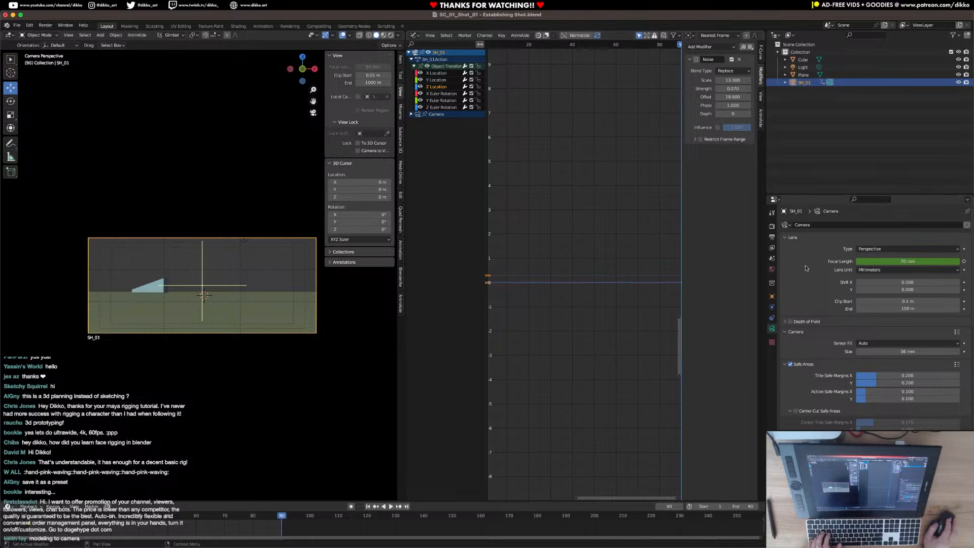
pyautogui.click(891, 261)
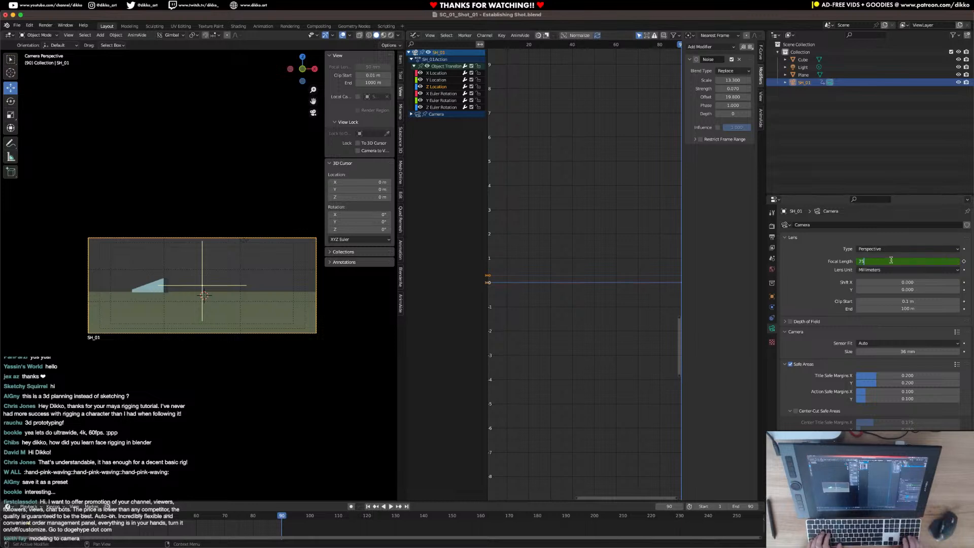
pyautogui.write('5')
pyautogui.press('Return')
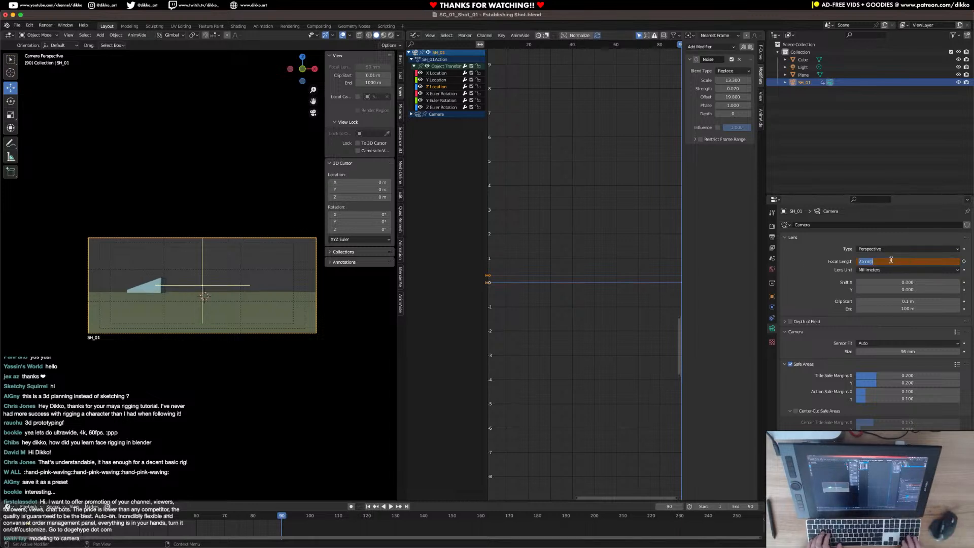
pyautogui.press('Return')
pyautogui.rightClick(891, 260)
pyautogui.click(890, 252)
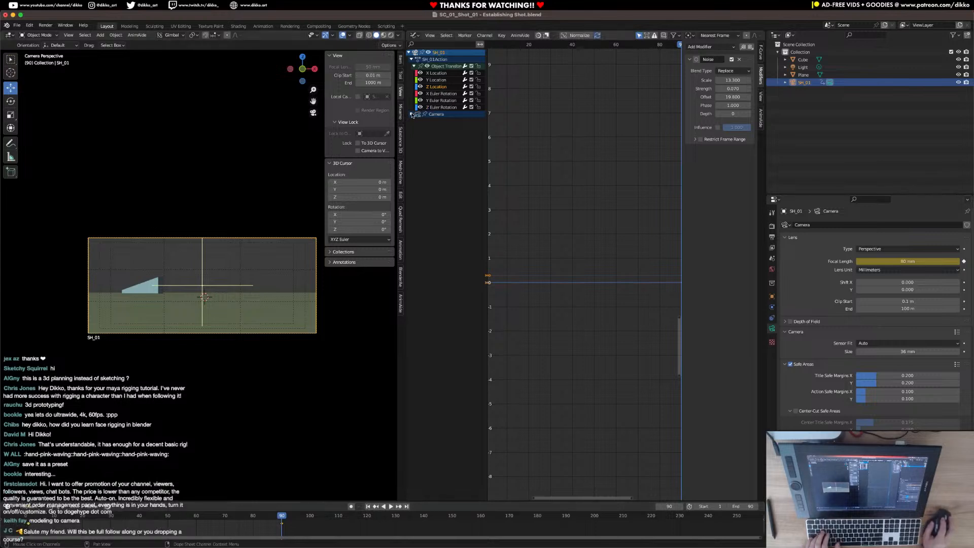
# Frame the camera's Focal Length curve in the Graph Editor and set both of its keyframes to Linear interpolation.
pyautogui.click(477, 147)
pyautogui.keyDown('ctrl'); pyautogui.moveTo(609, 349); pyautogui.dragTo(572, 324, button='middle'); pyautogui.keyUp('ctrl')
pyautogui.press('Home')
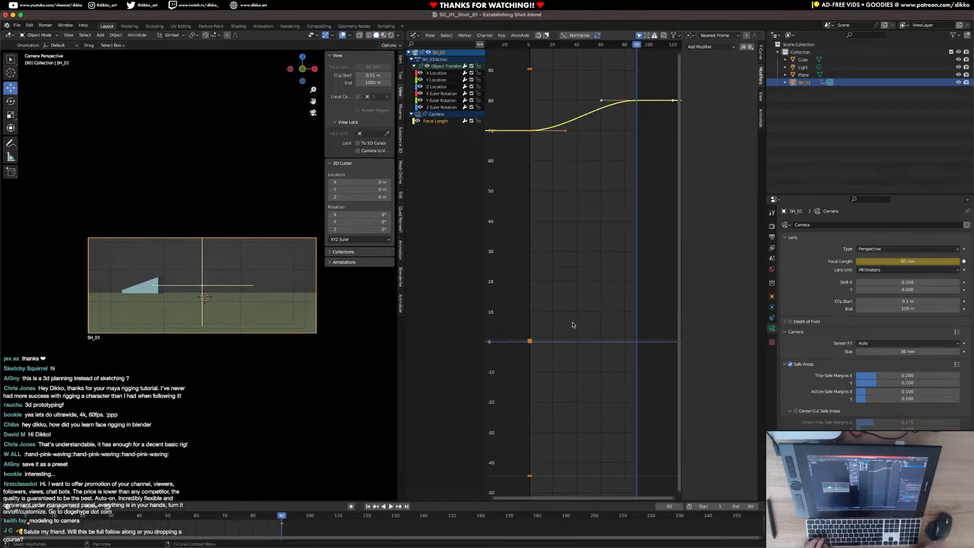
pyautogui.moveTo(588, 201); pyautogui.dragTo(581, 269, button='middle')
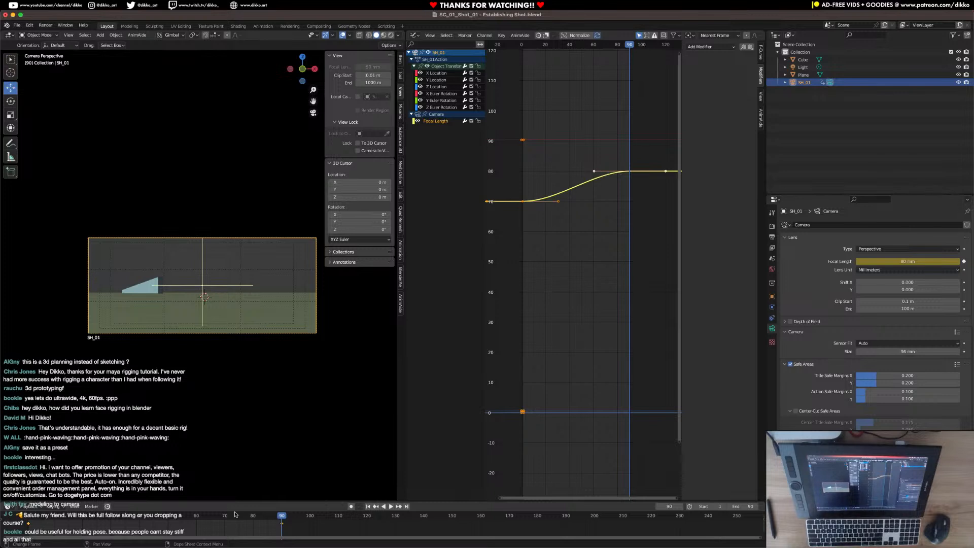
pyautogui.moveTo(656, 259); pyautogui.dragTo(519, 175)
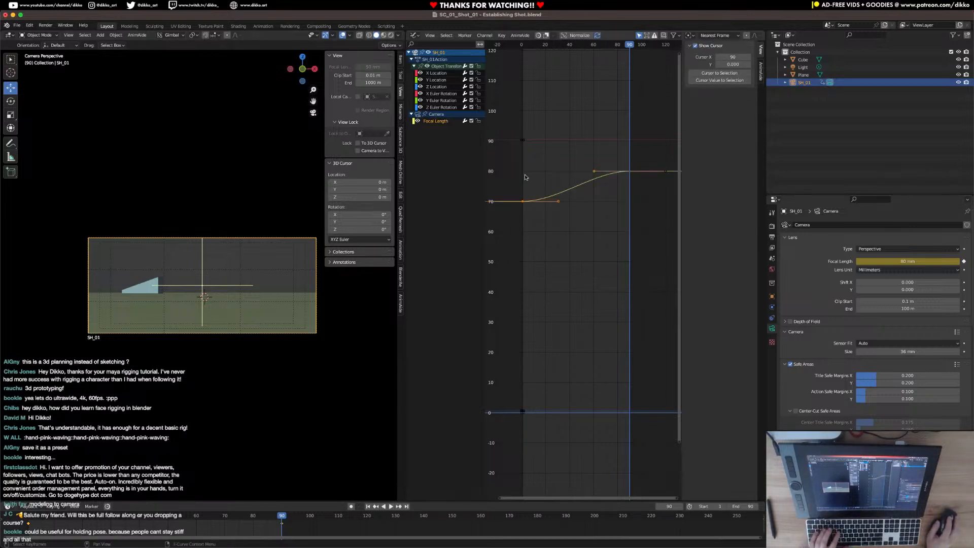
pyautogui.press('t')
pyautogui.click(426, 203)
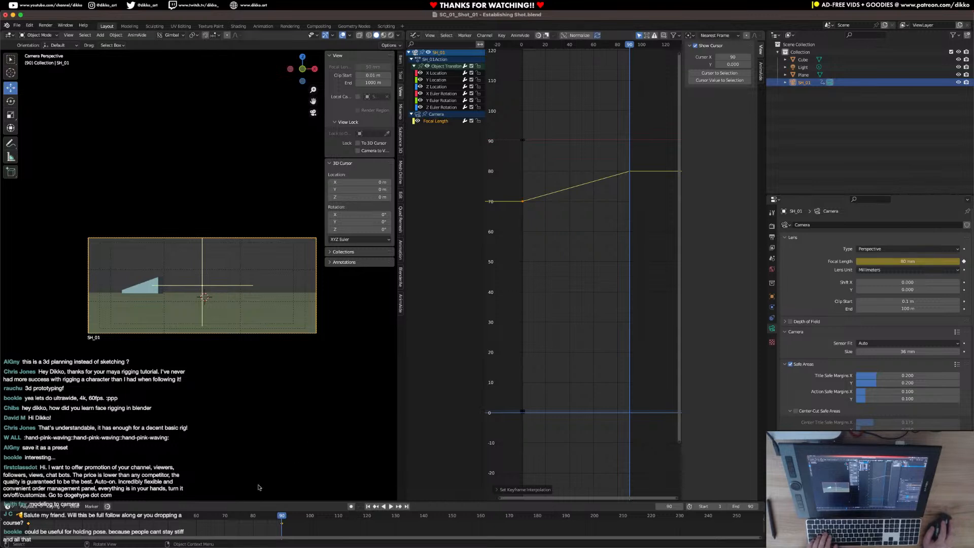
# Play the shot from frame 1 to check the linear zoom together with the noise shake, viewing the camera frame closer.
pyautogui.press('space')
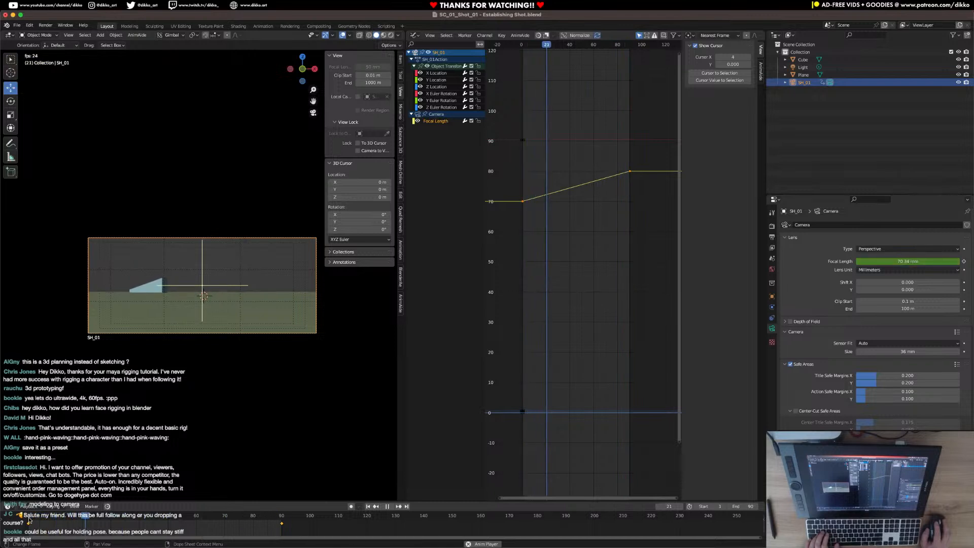
pyautogui.press('space')
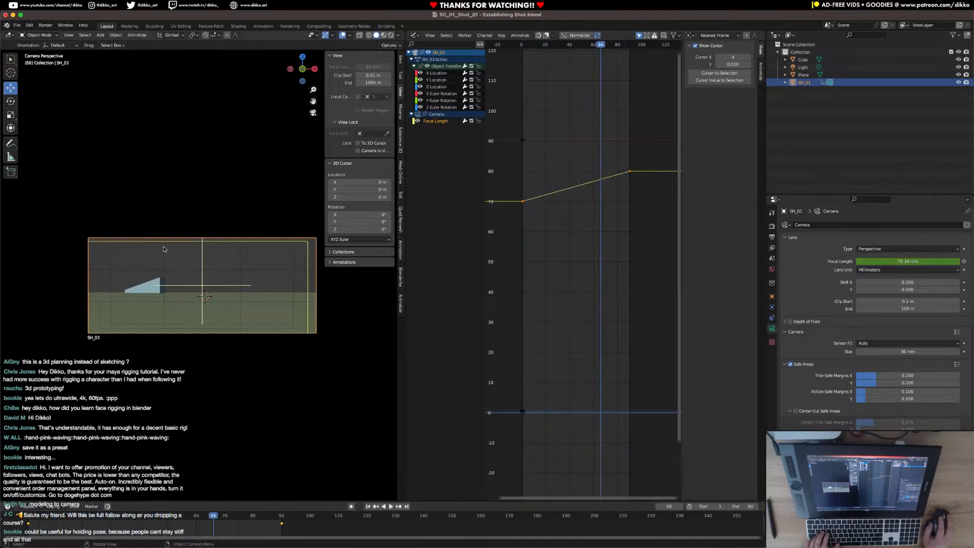
pyautogui.scroll(2, 136, 287)
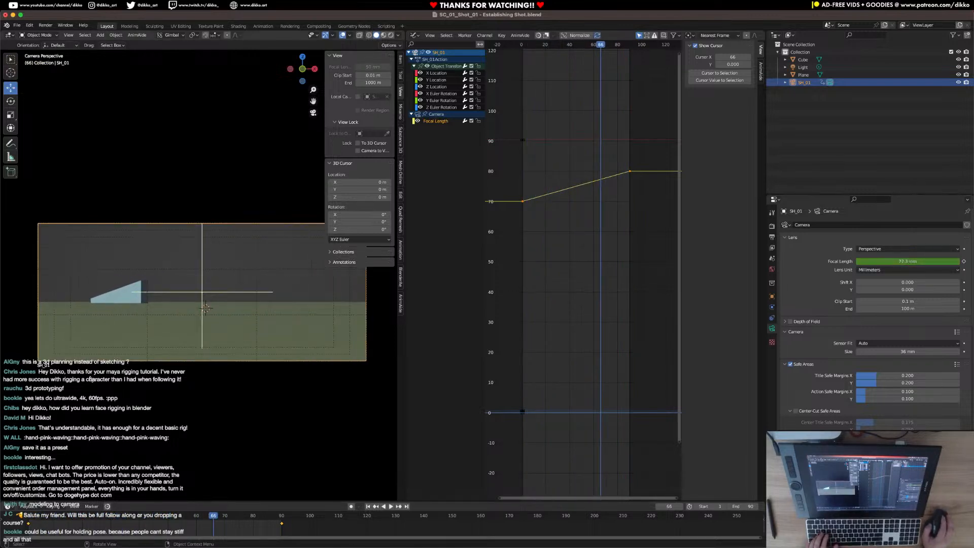
pyautogui.click(31, 516)
pyautogui.press('space')
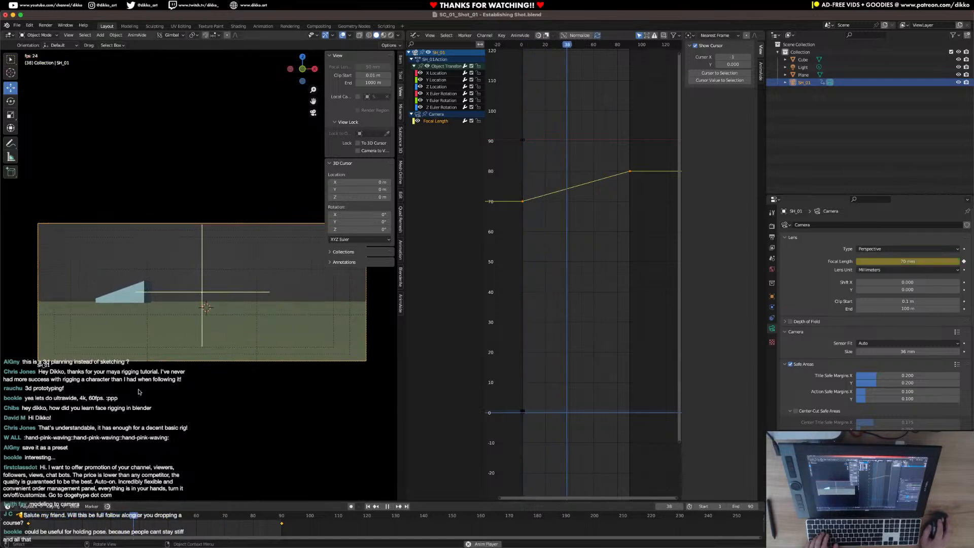
pyautogui.press('space')
# Reduce the X Location noise strength to 0.050 and replay the shot from the start.
pyautogui.click(439, 73)
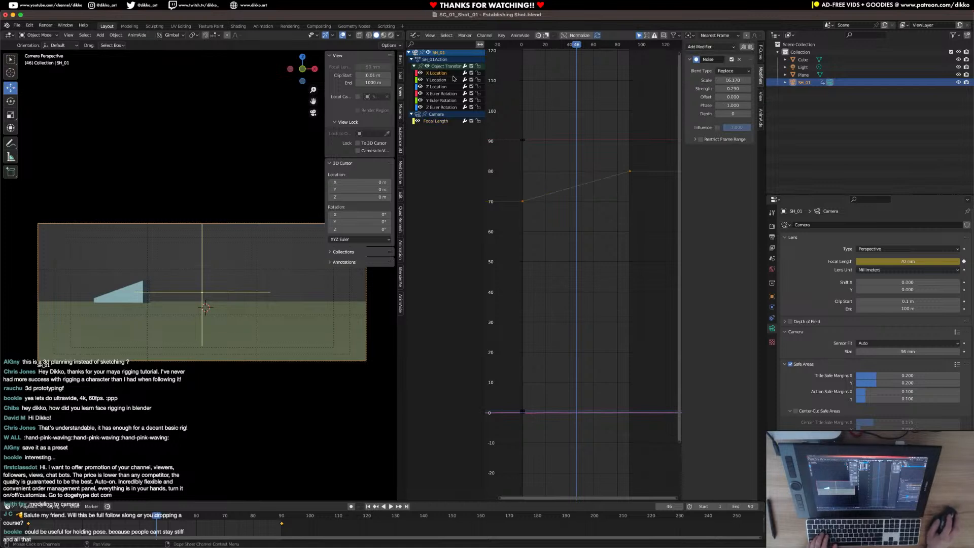
pyautogui.press('Home')
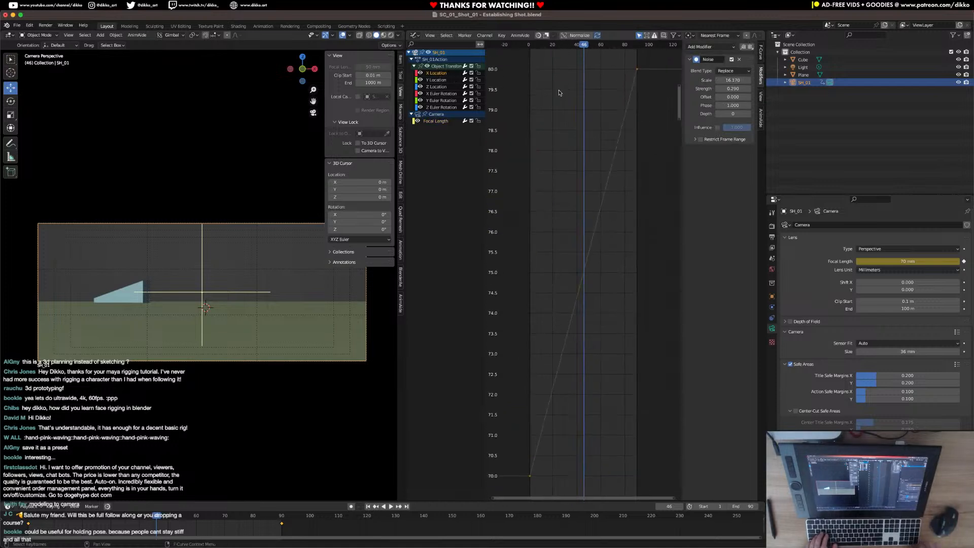
pyautogui.click(436, 122)
pyautogui.click(438, 73)
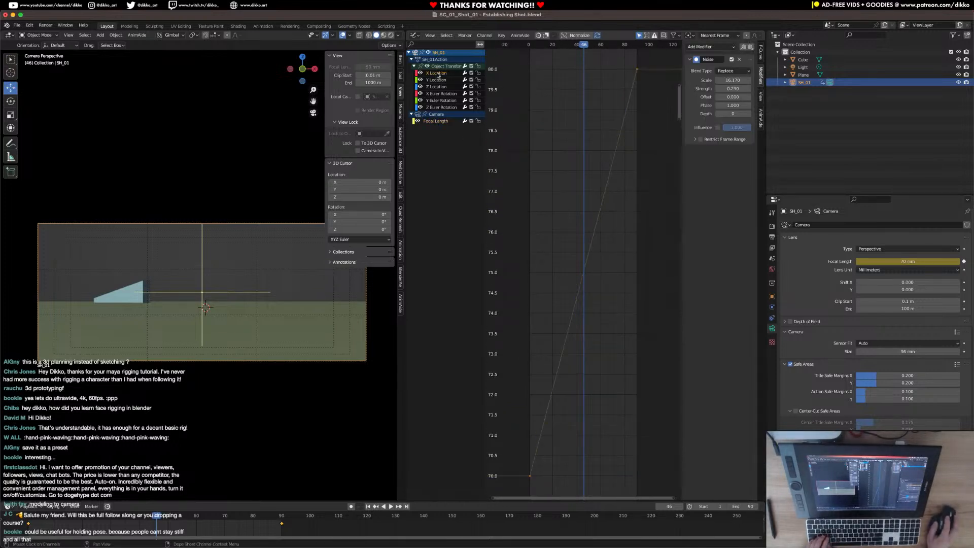
pyautogui.press('KP_Decimal')
pyautogui.keyDown('ctrl'); pyautogui.moveTo(612, 291); pyautogui.dragTo(571, 278, button='middle'); pyautogui.keyUp('ctrl')
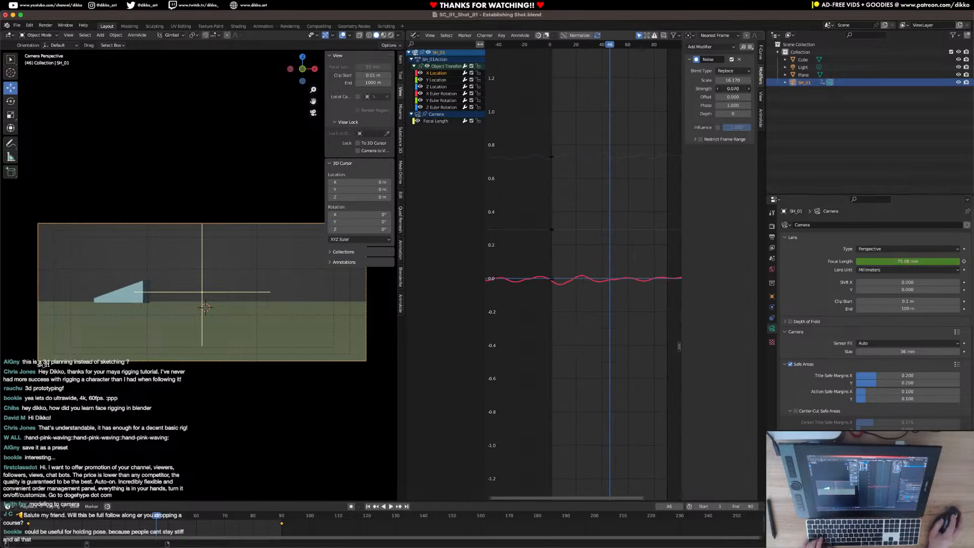
pyautogui.click(29, 523)
pyautogui.press('space')
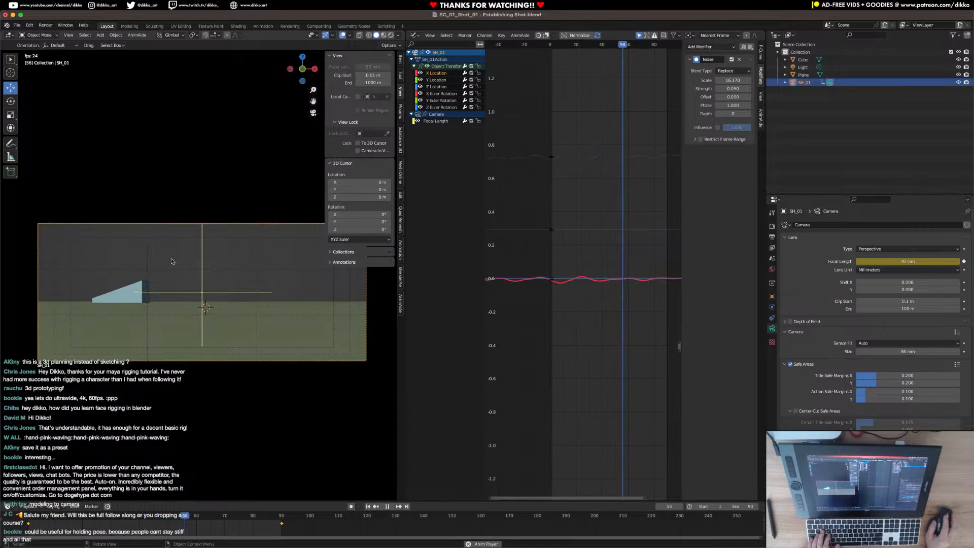
pyautogui.press('space')
# Switch the Graph Editor to a 3D Viewport, select the wedge and snap the 3D cursor to it.
pyautogui.click(420, 39)
pyautogui.click(434, 56)
pyautogui.moveTo(548, 305); pyautogui.dragTo(663, 334, button='middle')
pyautogui.scroll(4, 578, 305)
pyautogui.moveTo(505, 279); pyautogui.dragTo(571, 289, button='middle')
pyautogui.click(631, 282)
pyautogui.moveTo(659, 293); pyautogui.dragTo(570, 274, button='middle')
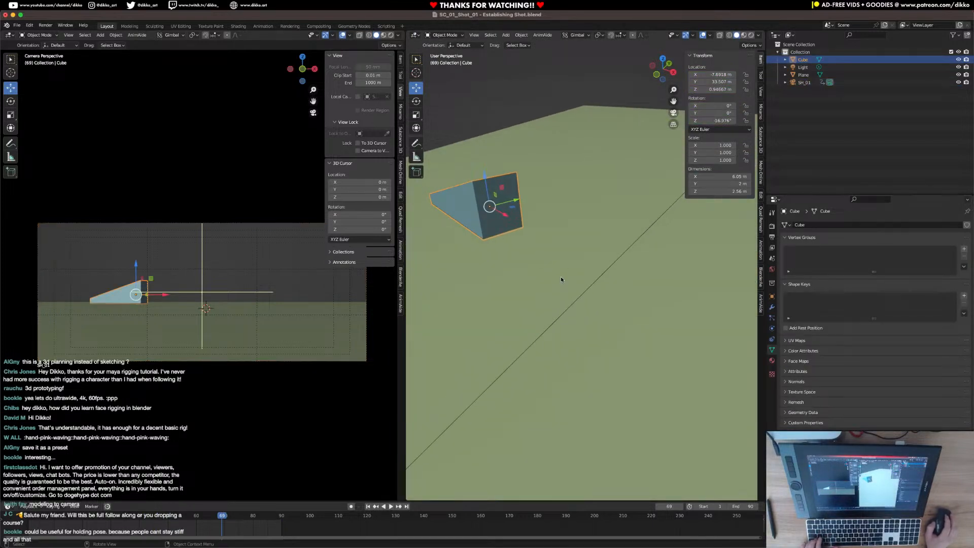
pyautogui.hotkey('shift', 's')
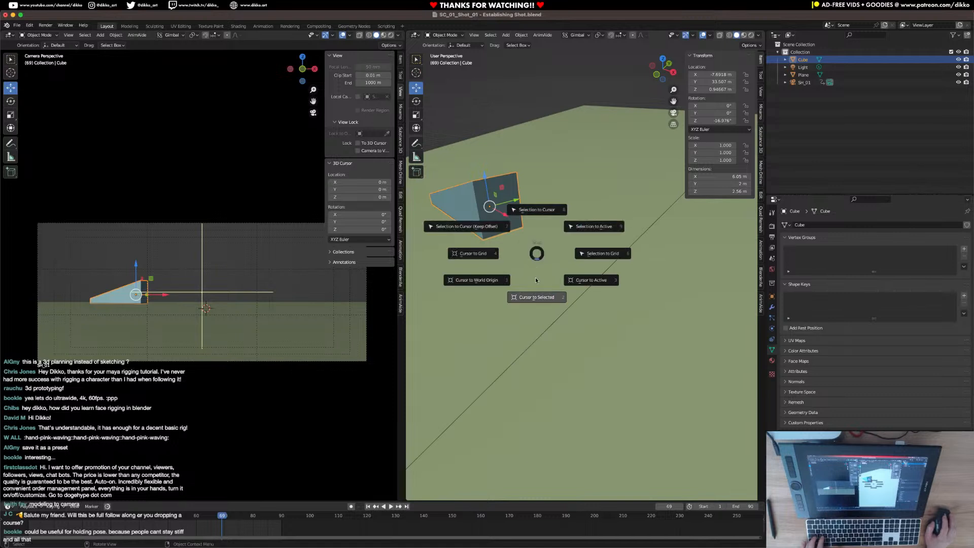
pyautogui.click(534, 299)
# Place the 3D cursor on the ground beside the wedge, add a cube there and scale it to about 0.327.
pyautogui.moveTo(588, 315); pyautogui.dragTo(548, 304, button='middle')
pyautogui.hotkey('shift', 'a')
pyautogui.click(593, 337)
pyautogui.press('s')
pyautogui.click(572, 292)
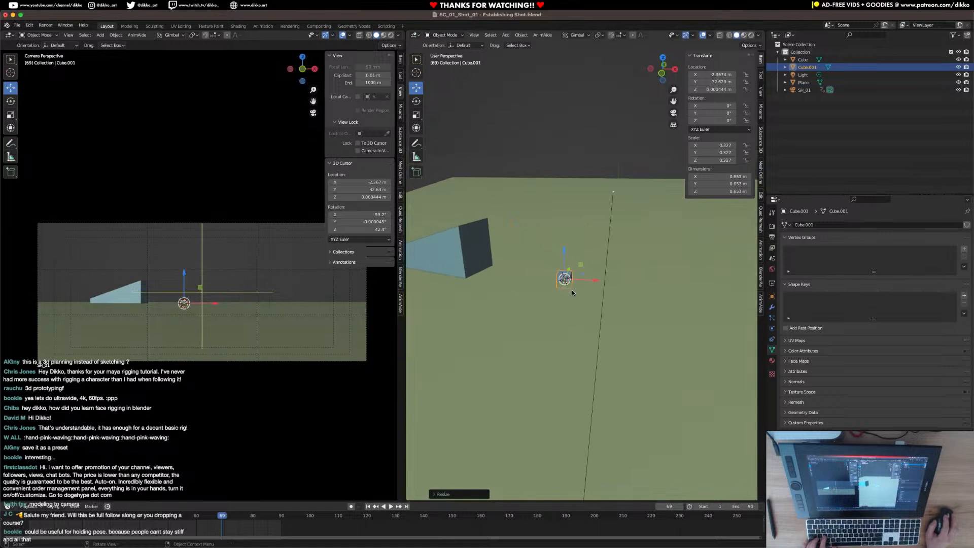
# Raise the small cube along Z so that it rests on the ground plane.
pyautogui.press('KP_Decimal')
pyautogui.scroll(1, 593, 270)
pyautogui.moveTo(586, 248); pyautogui.dragTo(586, 213)
pyautogui.moveTo(598, 243); pyautogui.dragTo(575, 228, button='middle')
# In Edit Mode, move one side face of the small cube along X to make a box about 1.89 m long.
pyautogui.press('Tab')
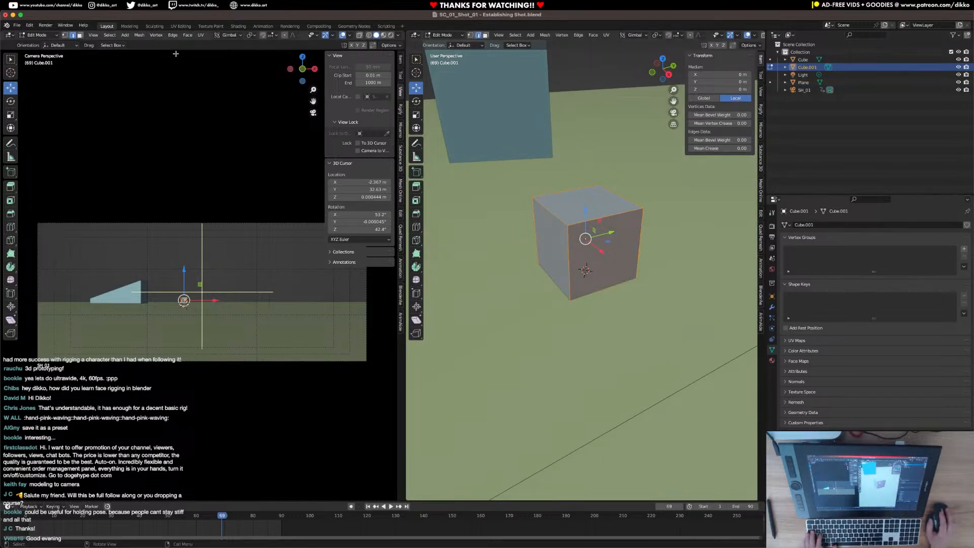
pyautogui.click(79, 36)
pyautogui.click(612, 256)
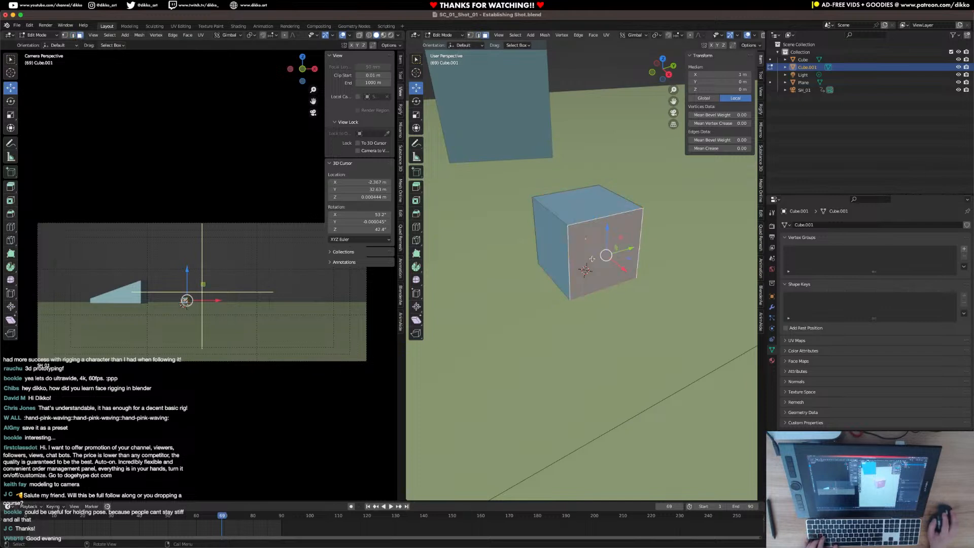
pyautogui.scroll(-3, 612, 257)
pyautogui.moveTo(612, 256); pyautogui.dragTo(648, 279, button='middle')
pyautogui.press('g')
pyautogui.press('x')
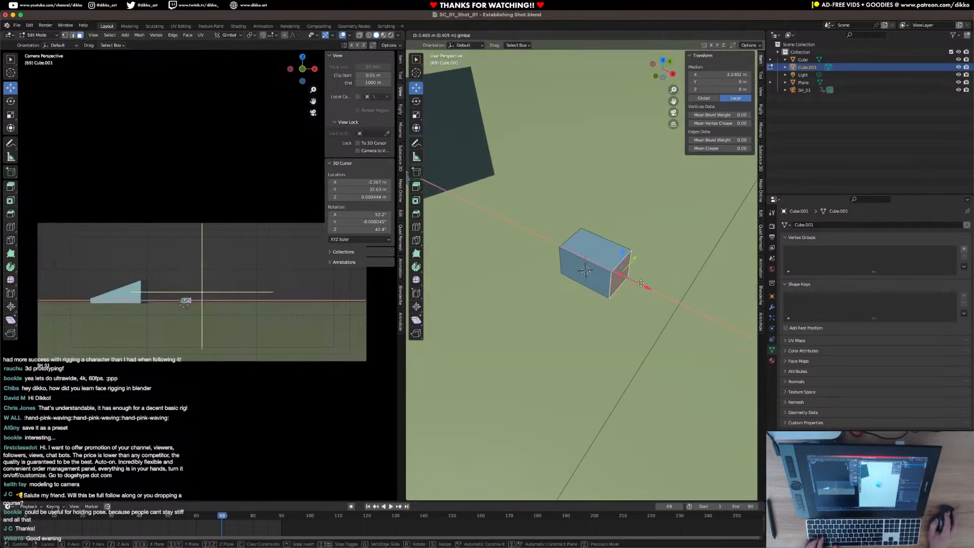
pyautogui.click(685, 300)
pyautogui.click(622, 258)
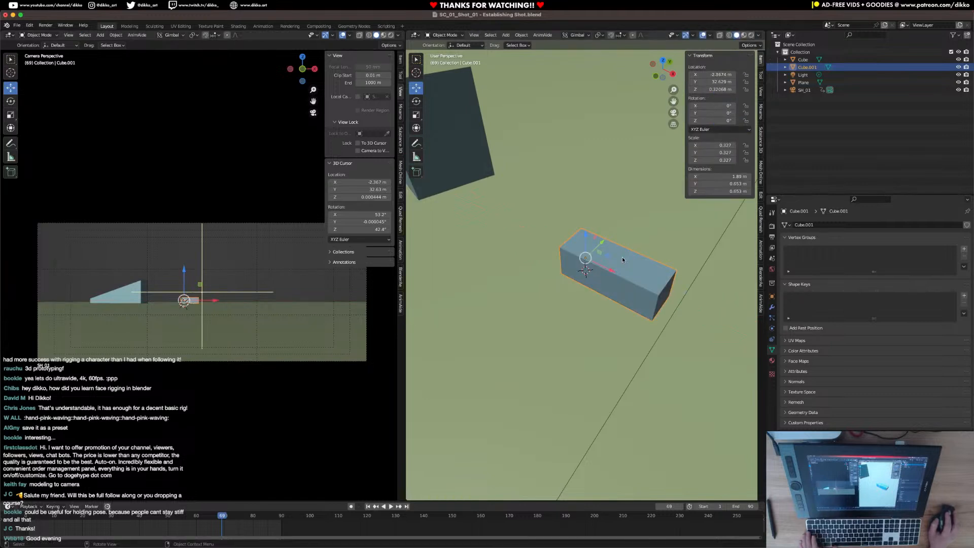
# Rotate all of the box's geometry around Z in Edit Mode so it stands at an angle, and return to Object Mode.
pyautogui.press('a')
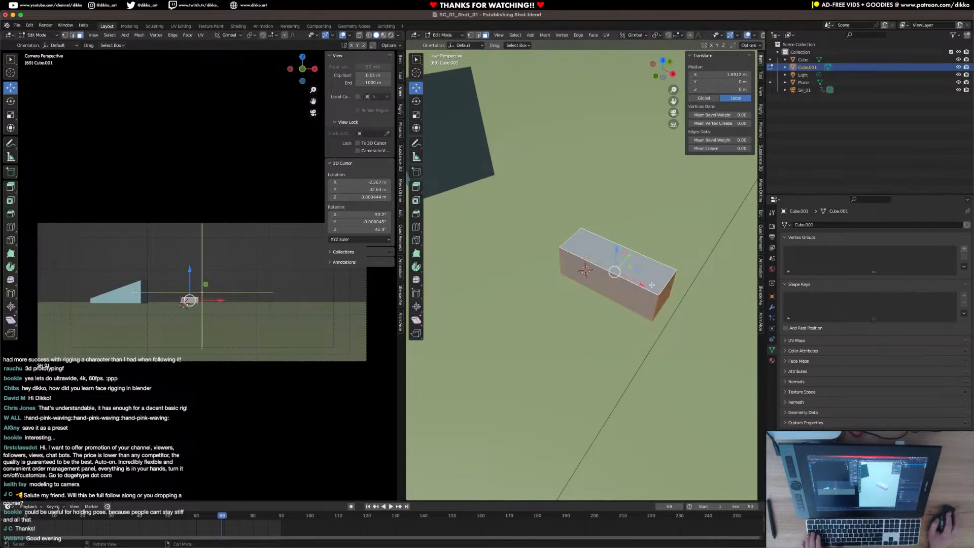
pyautogui.press('r')
pyautogui.click(666, 310)
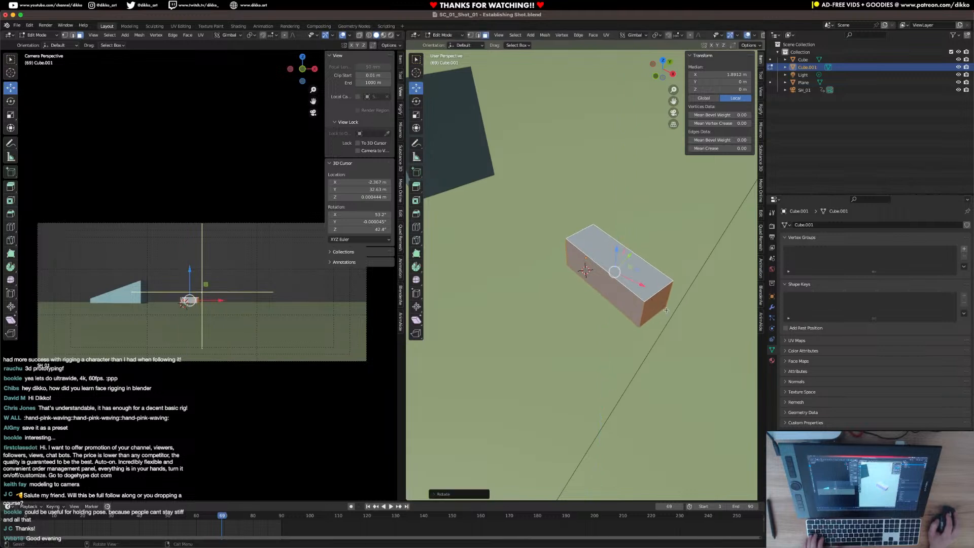
pyautogui.press('r')
pyautogui.press('z')
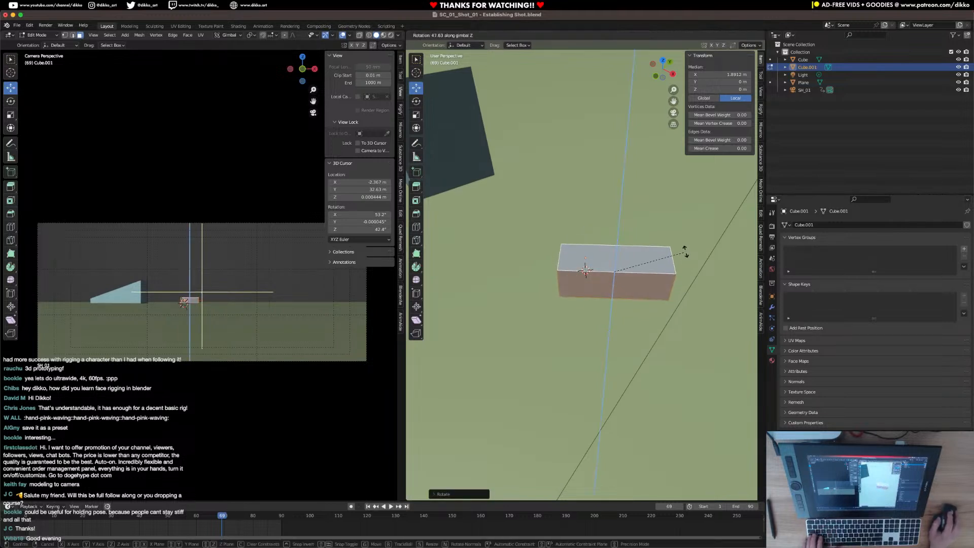
pyautogui.click(683, 254)
pyautogui.press('Tab')
# Set the box's origin to its geometry and save the file.
pyautogui.moveTo(608, 319); pyautogui.dragTo(588, 286, button='middle')
pyautogui.rightClick(603, 294)
pyautogui.moveTo(625, 295)
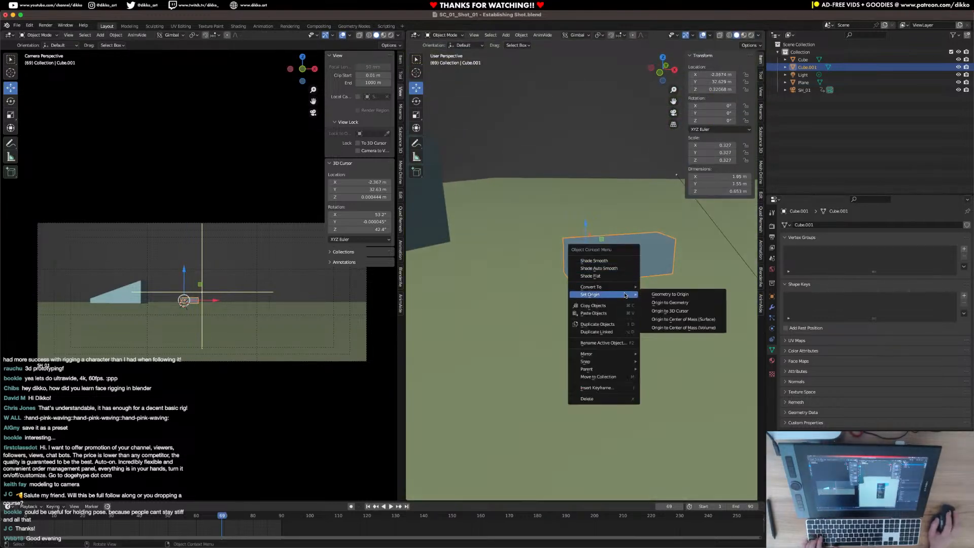
pyautogui.click(684, 304)
pyautogui.moveTo(558, 324); pyautogui.dragTo(586, 349, button='middle')
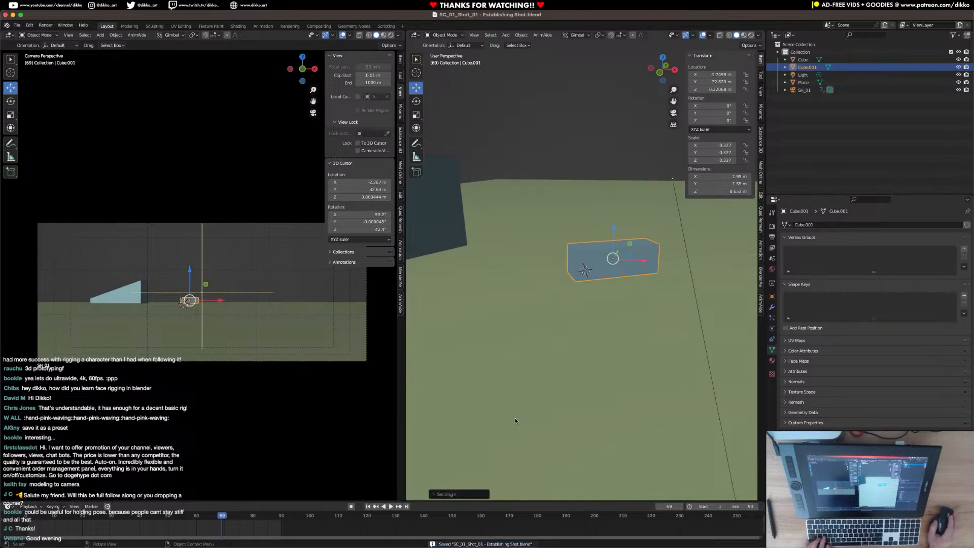
# Move the box about 1.3 m along X to the middle of the camera frame and shift the wedge closer to it.
pyautogui.moveTo(223, 303); pyautogui.dragTo(236, 304)
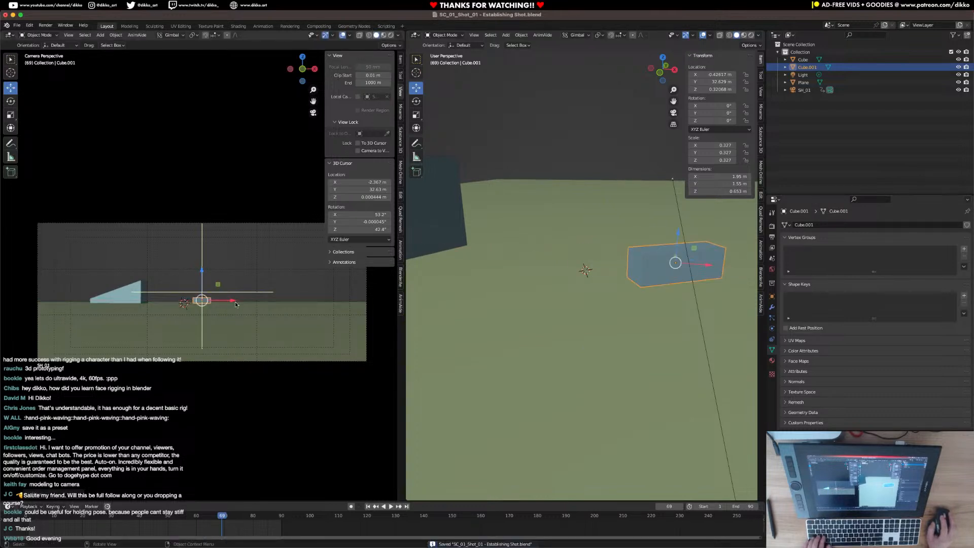
pyautogui.click(143, 292)
pyautogui.moveTo(164, 295); pyautogui.dragTo(175, 296)
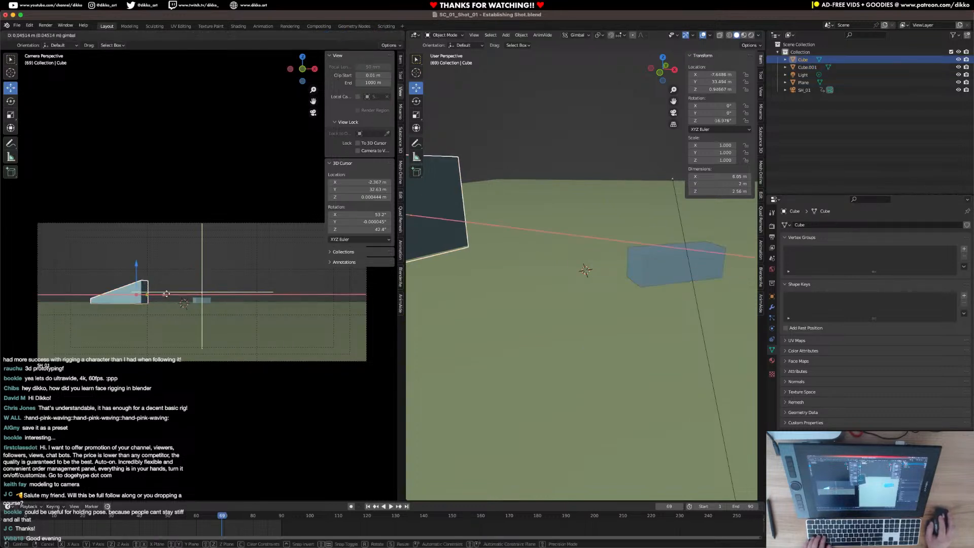
pyautogui.press('s')
pyautogui.click(193, 301)
pyautogui.press('super+z')
# Snap the 3D cursor to the centre of the wedge's bottom face and set the wedge's origin to the 3D cursor.
pyautogui.moveTo(507, 259); pyautogui.dragTo(739, 254, button='middle')
pyautogui.press('Tab')
pyautogui.scroll(-2, 539, 271)
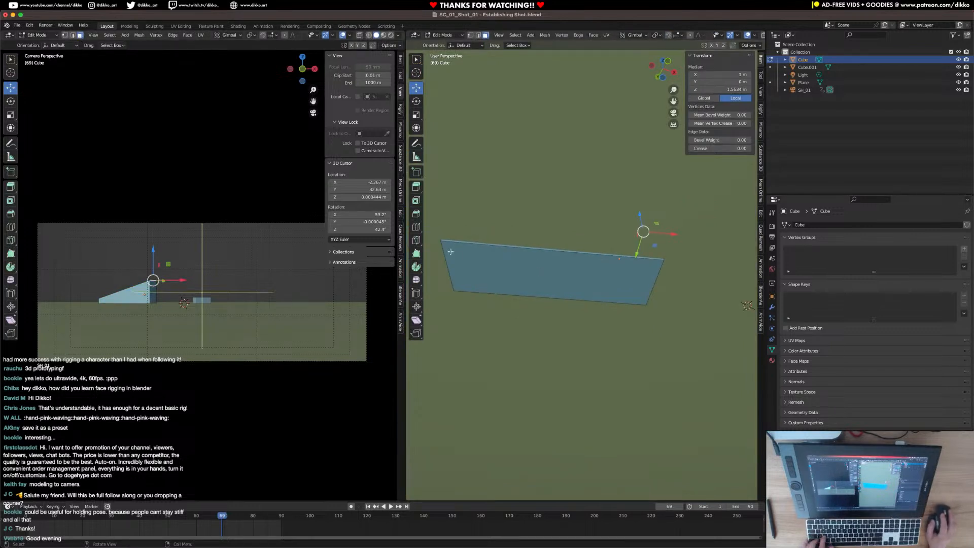
pyautogui.press('a')
pyautogui.hotkey('shift', 's')
pyautogui.click(554, 310)
pyautogui.press('Tab')
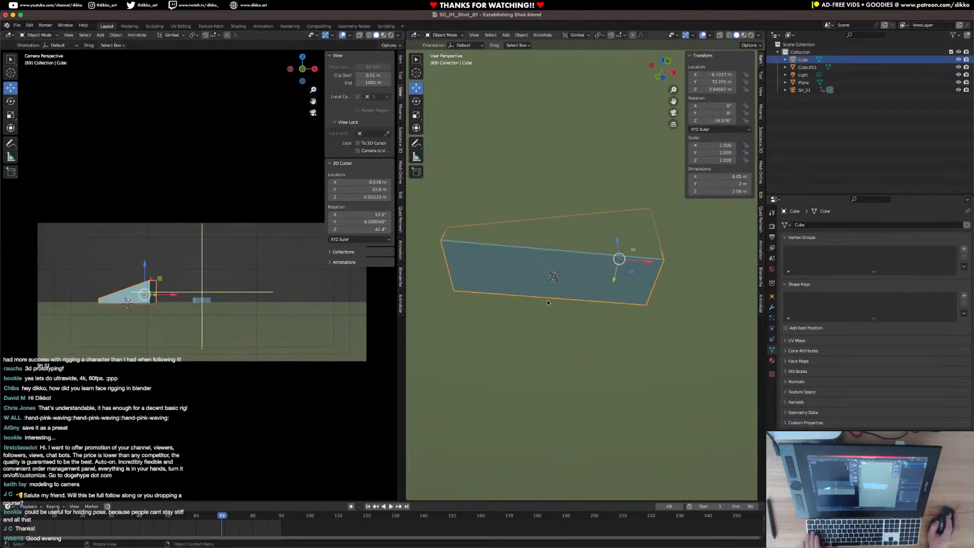
pyautogui.rightClick(512, 274)
pyautogui.moveTo(522, 273)
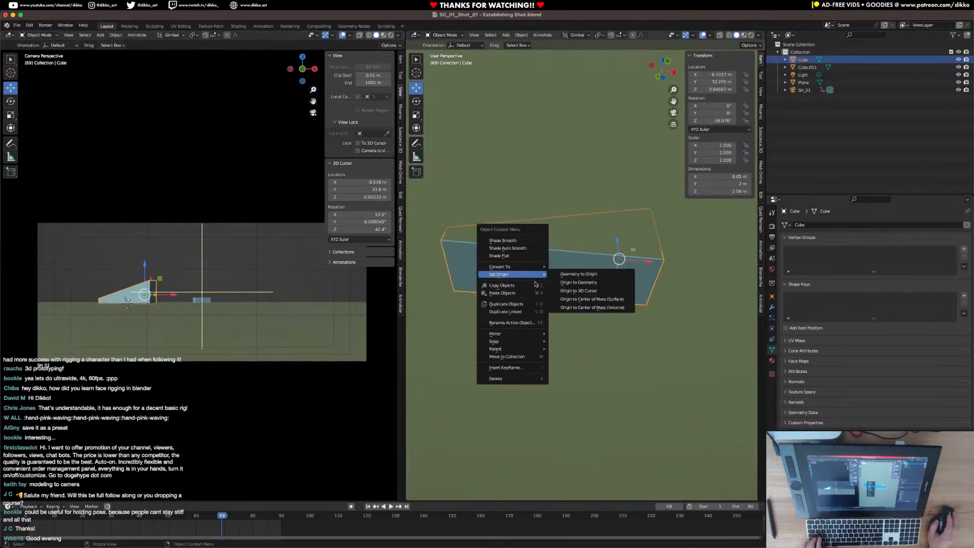
pyautogui.click(609, 295)
# Raise the wedge slightly to sit on the ground and scale it up uniformly to about 1.226.
pyautogui.moveTo(609, 295); pyautogui.dragTo(561, 331, button='middle')
pyautogui.moveTo(553, 267); pyautogui.dragTo(554, 265)
pyautogui.scroll(-1, 603, 308)
pyautogui.moveTo(602, 307); pyautogui.dragTo(635, 317, button='middle')
pyautogui.press('s')
pyautogui.click(655, 322)
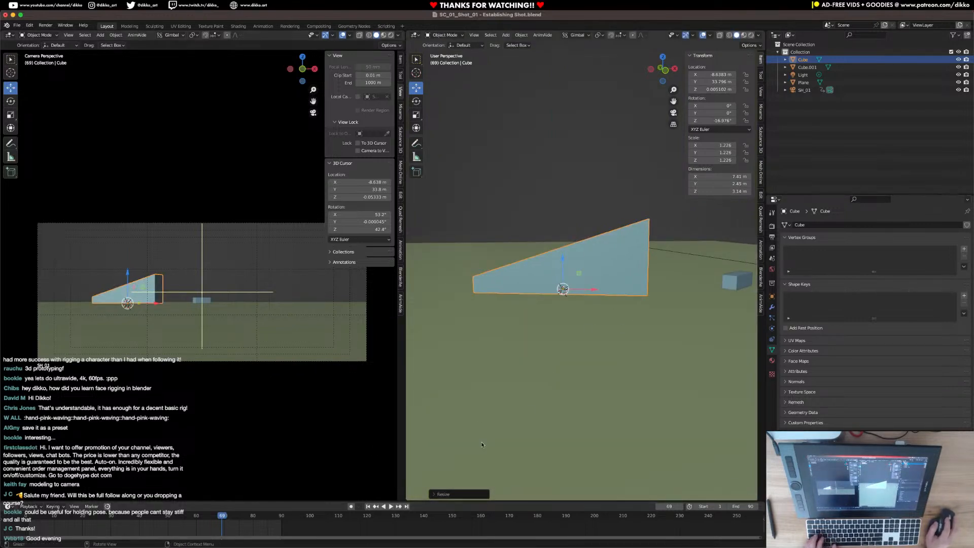
# Scale the wedge down uniformly to a scale of about 1.125.
pyautogui.press('s')
pyautogui.click(602, 401)
# Raise the top face of the small box along Z so the box is about 0.965 m tall.
pyautogui.keyDown('shift'); pyautogui.moveTo(668, 335); pyautogui.dragTo(571, 354, button='middle'); pyautogui.keyUp('shift')
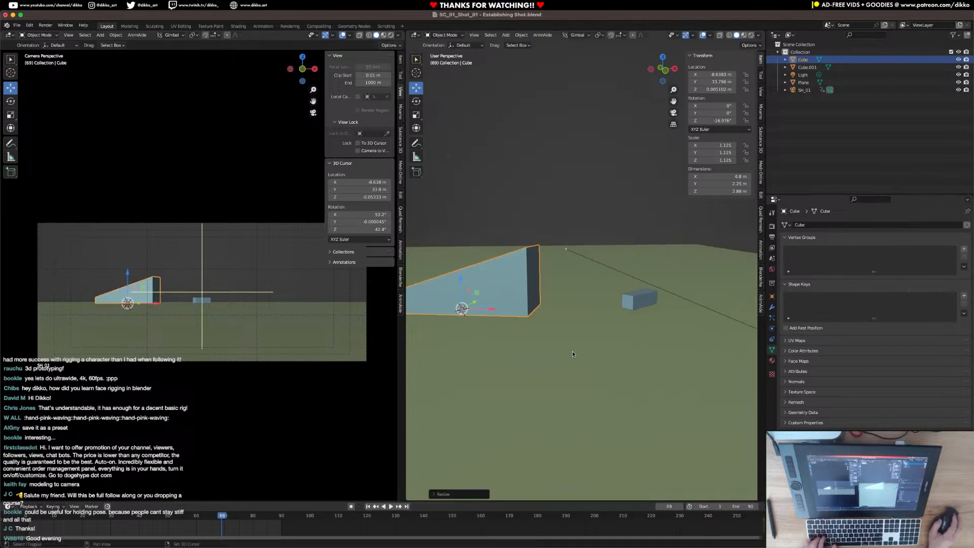
pyautogui.click(640, 292)
pyautogui.press('Tab')
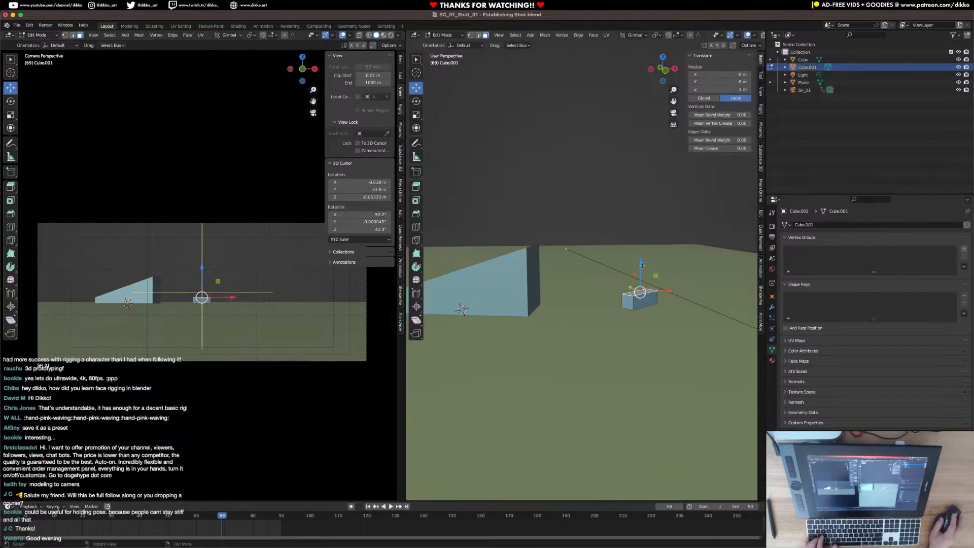
pyautogui.press('g')
pyautogui.press('z')
pyautogui.click(641, 257)
pyautogui.press('Tab')
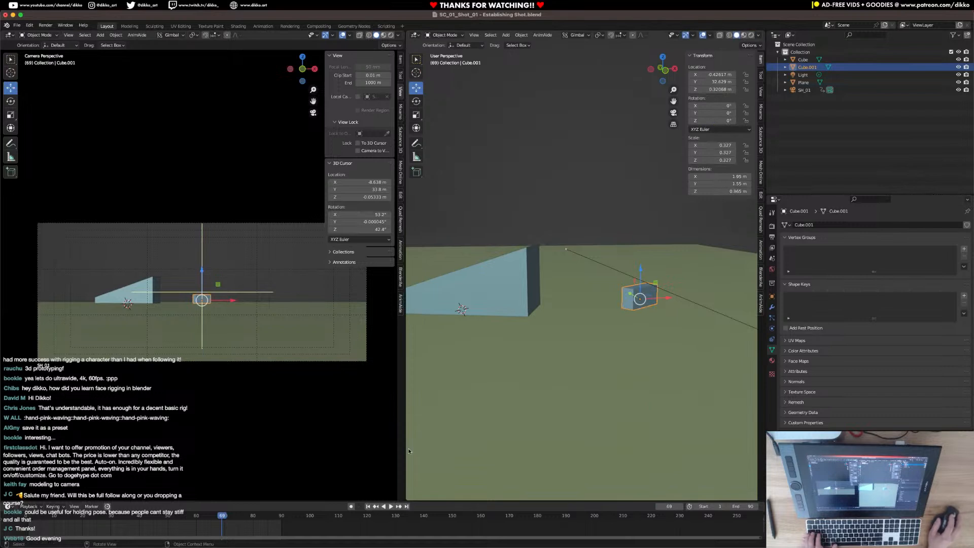
# Play the animation from the start of the timeline to check the camera shot, stop playback and save the file.
pyautogui.click(28, 516)
pyautogui.press('space')
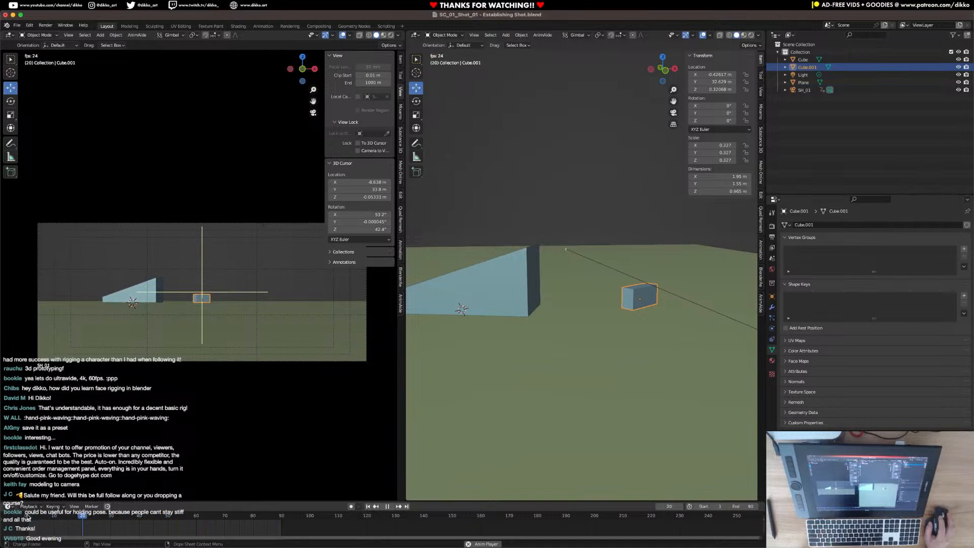
pyautogui.press('super+s')
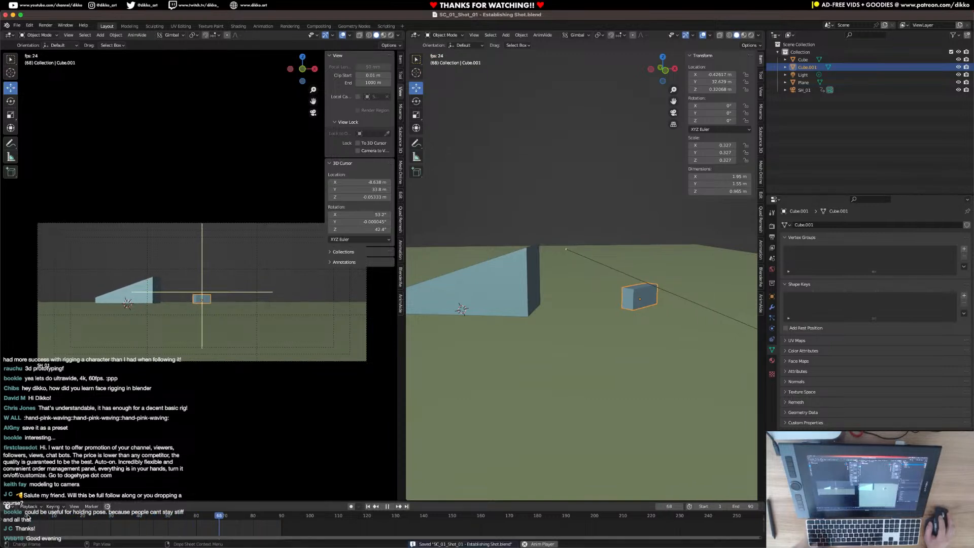
pyautogui.press('space')
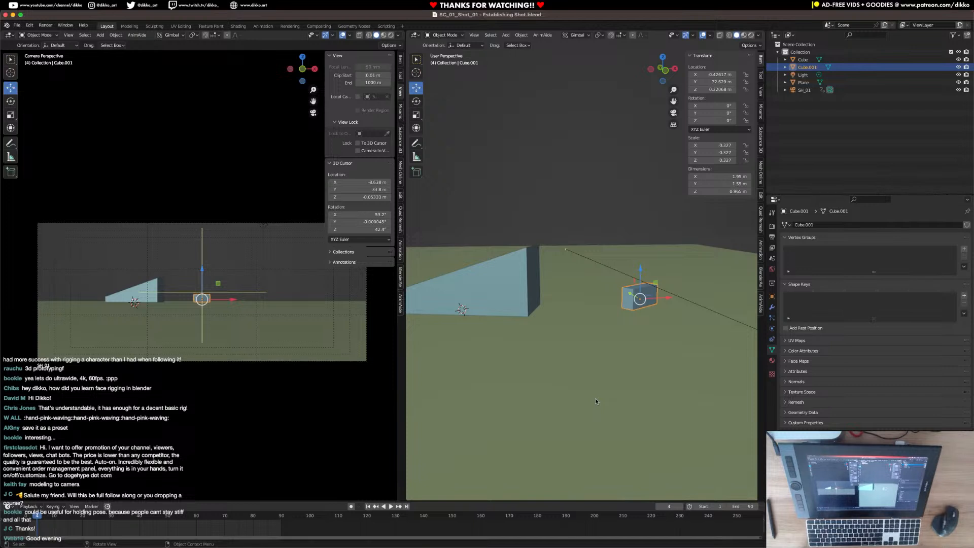
pyautogui.press('super+s')
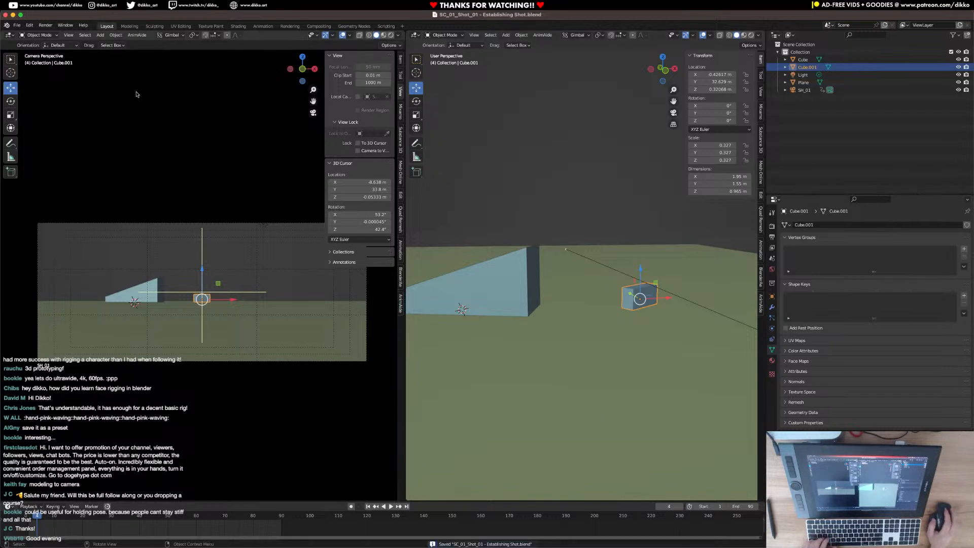
pyautogui.click(16, 25)
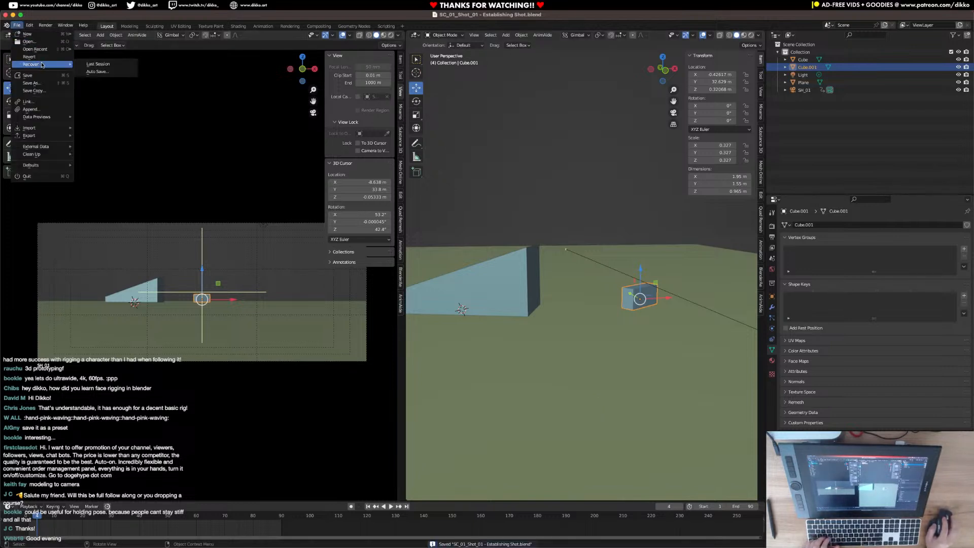
pyautogui.click(30, 82)
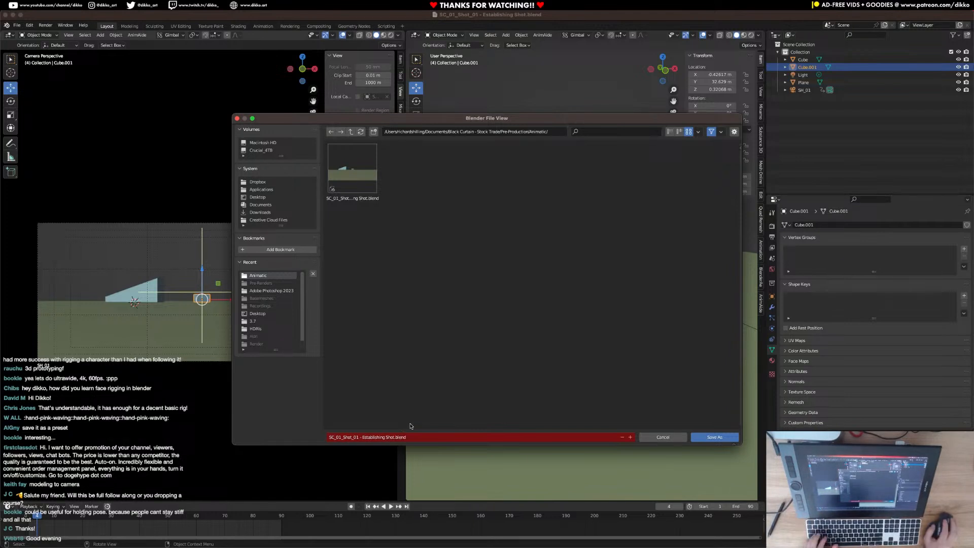
pyautogui.click(662, 435)
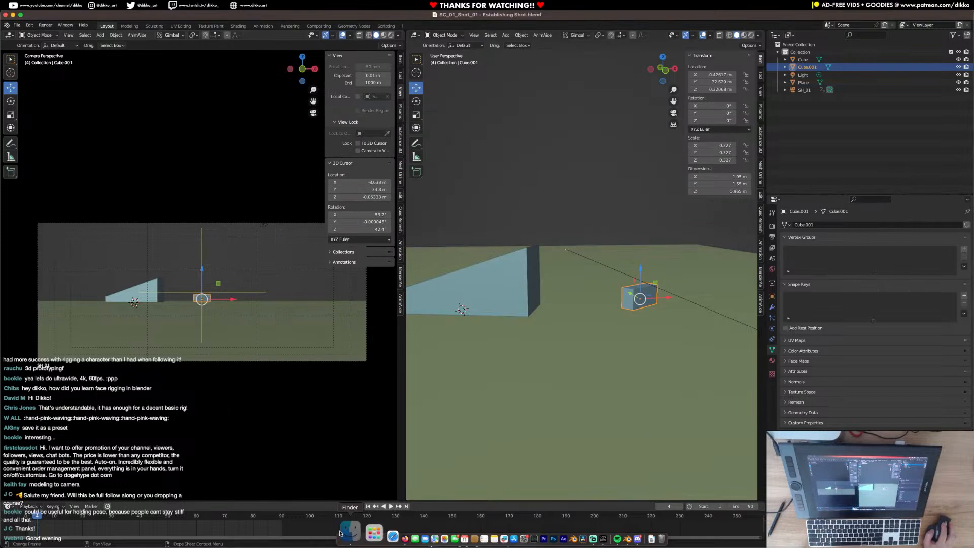
# Switch to Finder and move its window out of the way of the Blender workspace.
pyautogui.click(340, 533)
pyautogui.moveTo(365, 107); pyautogui.dragTo(973, 201)
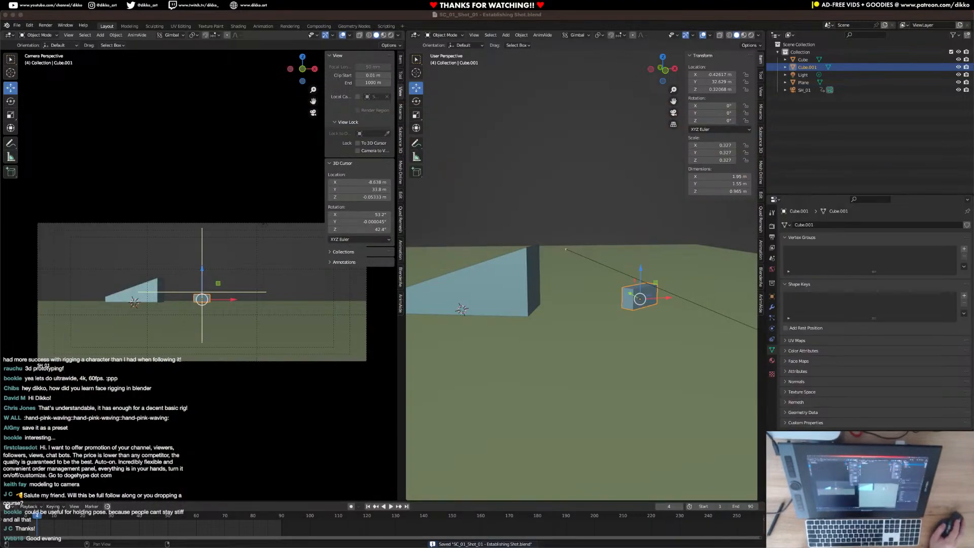
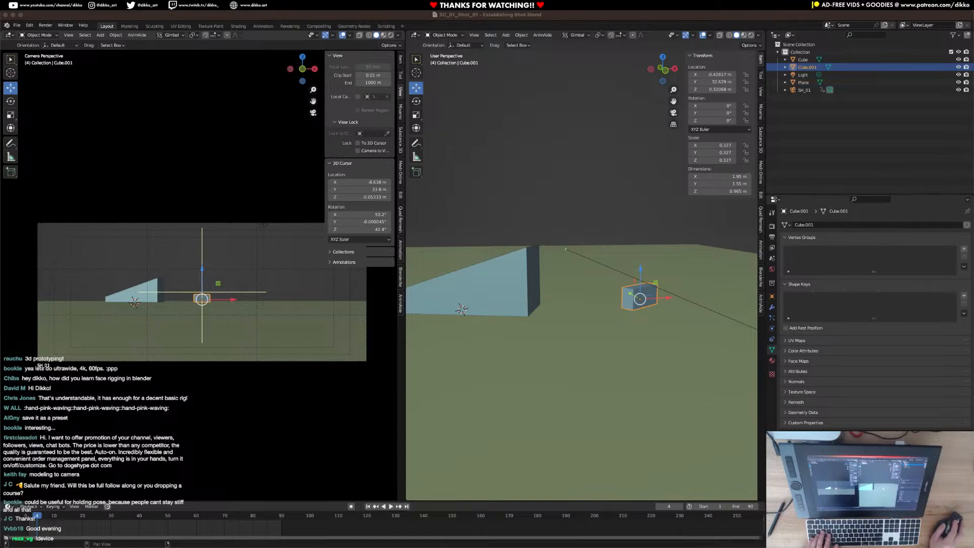
# Switch to Firefox, maximise its window, search the web for kit scenarist and open the KIT Scenarist website.
pyautogui.moveTo(973, 147); pyautogui.dragTo(431, 99)
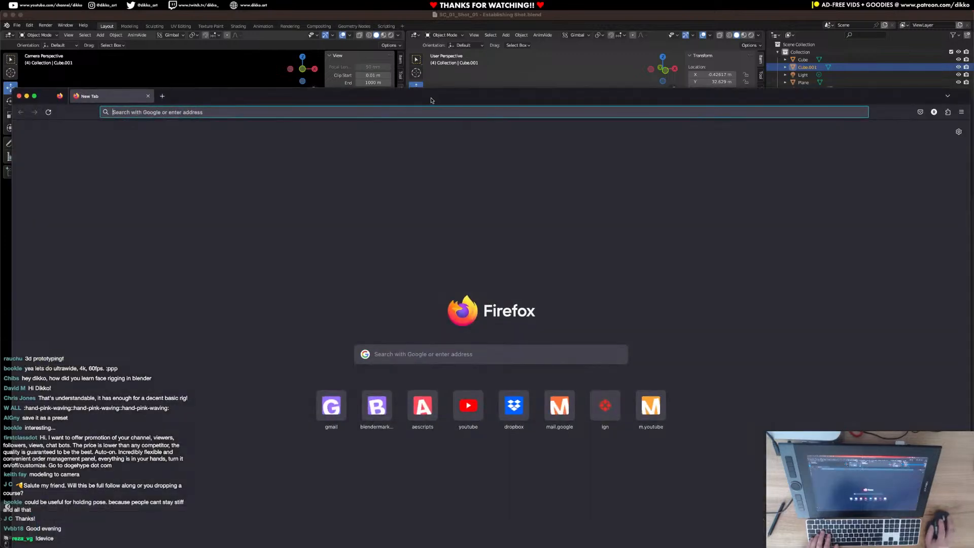
pyautogui.doubleClick(431, 99)
pyautogui.click(293, 31)
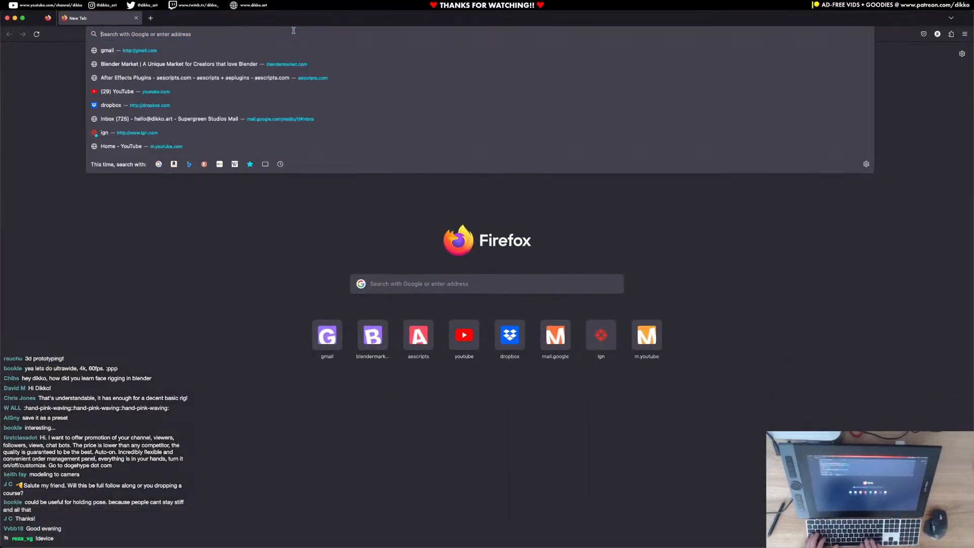
pyautogui.write('kit scenerist')
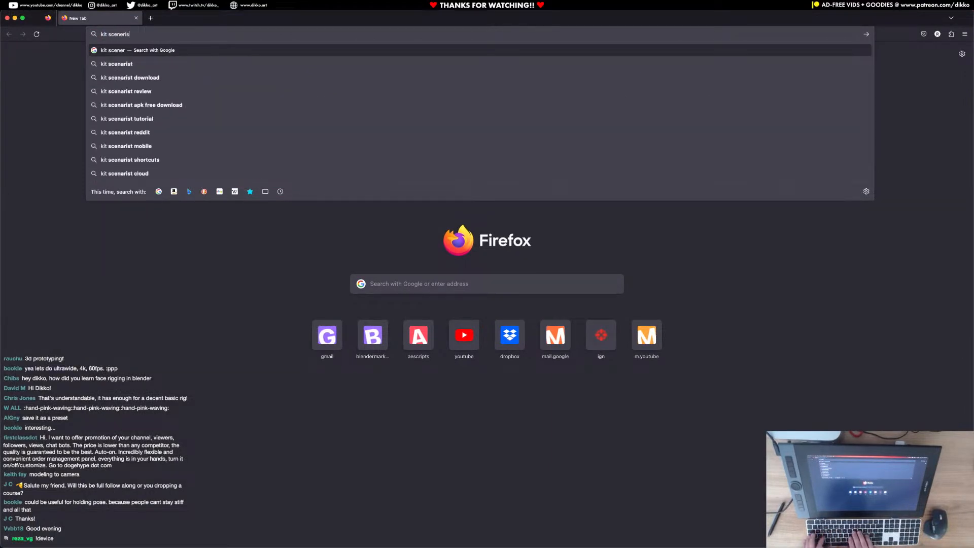
pyautogui.press('Return')
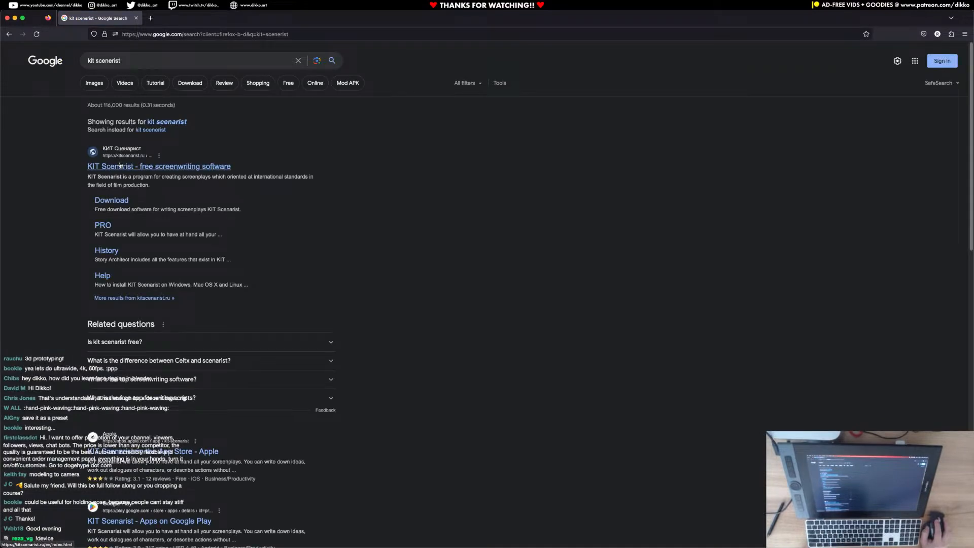
pyautogui.click(120, 165)
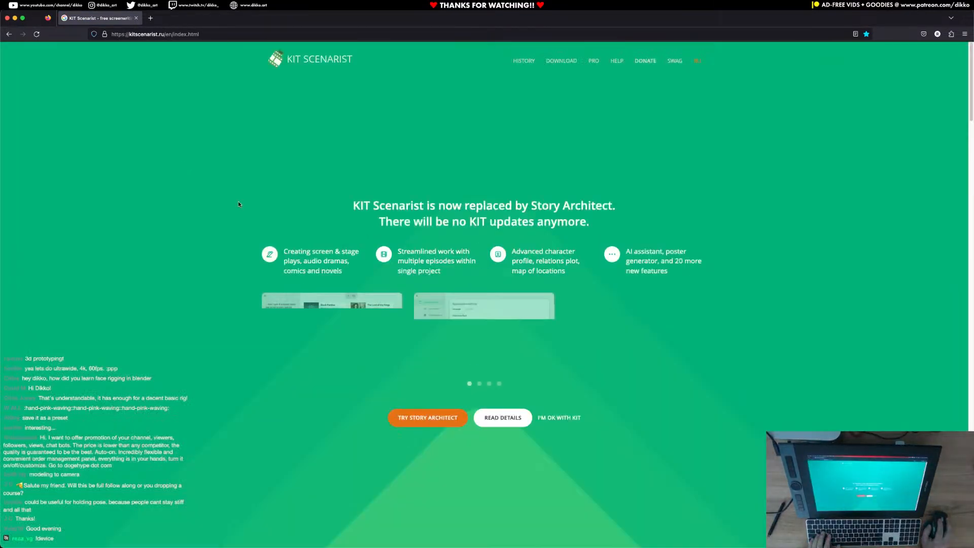
# Download the latest Windows desktop version of KIT Scenarist and save the setup file in the Downloads folder.
pyautogui.click(559, 61)
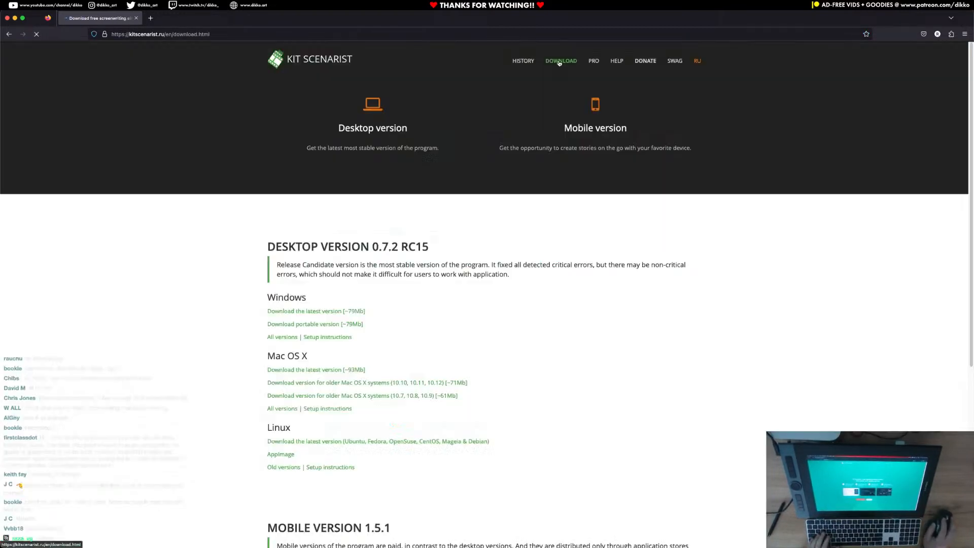
pyautogui.click(384, 125)
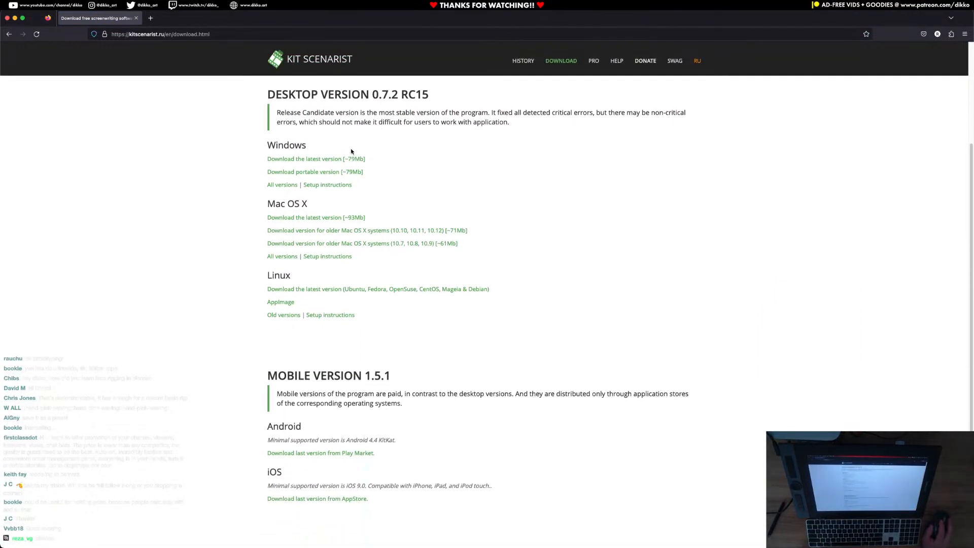
pyautogui.click(330, 160)
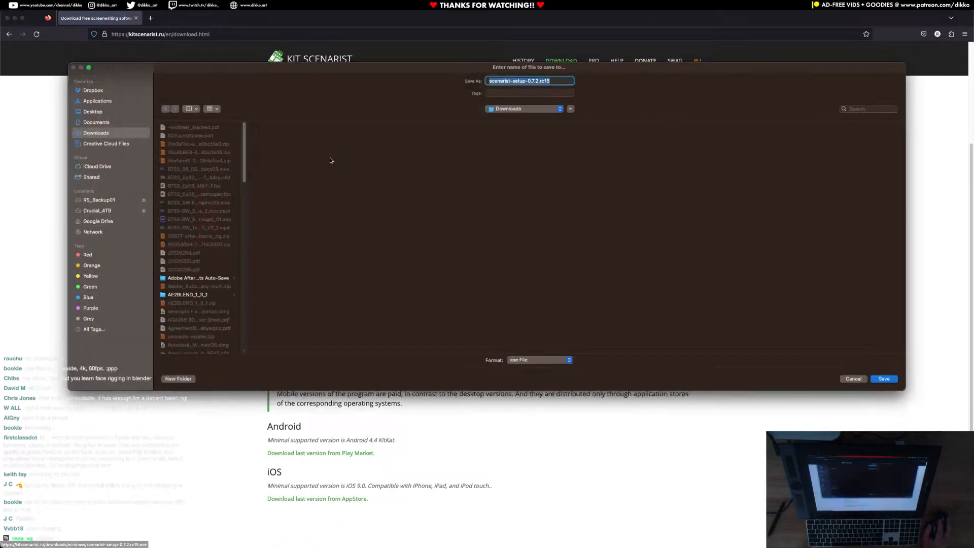
pyautogui.click(884, 379)
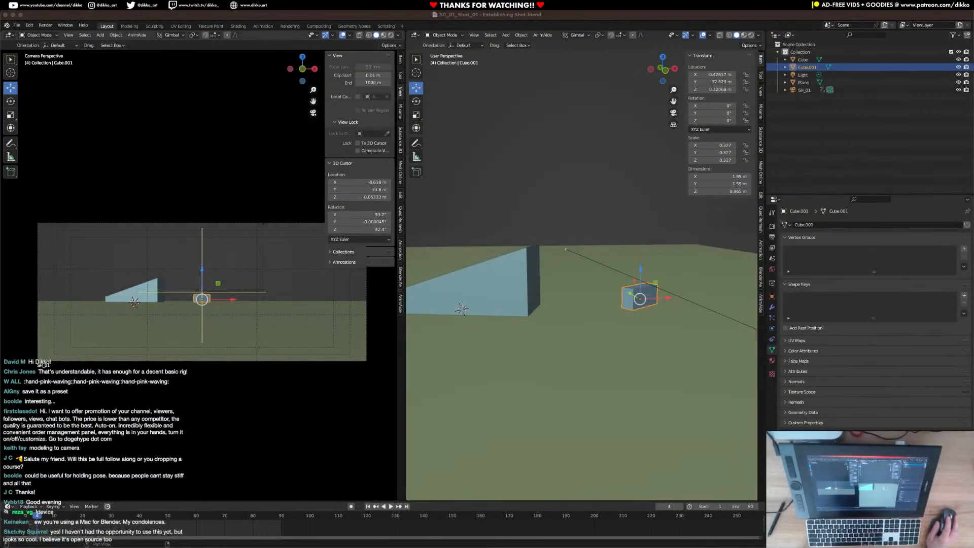
# Bring the maximised Firefox window back, search for mixamo in a new tab and open the Mixamo website.
pyautogui.moveTo(973, 140); pyautogui.dragTo(347, 102)
pyautogui.doubleClick(347, 102)
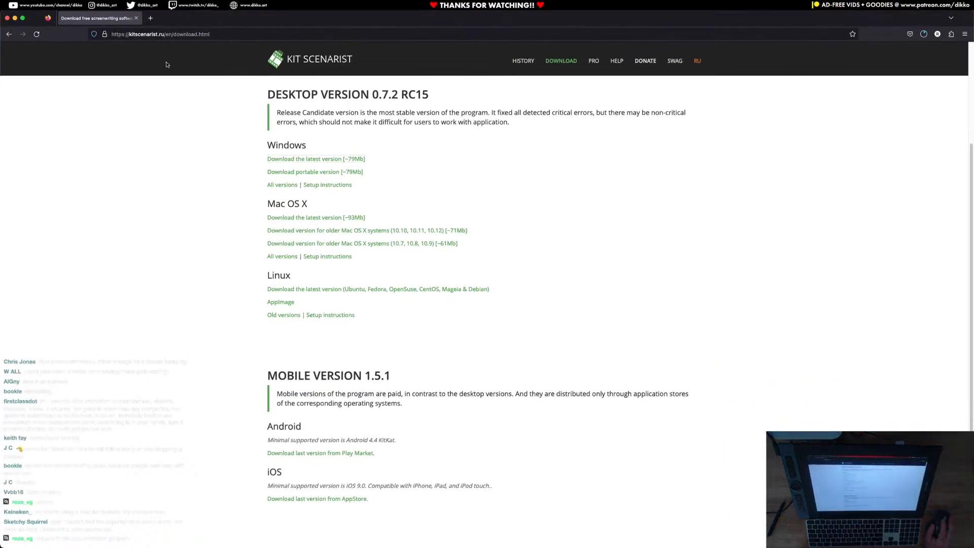
pyautogui.click(151, 19)
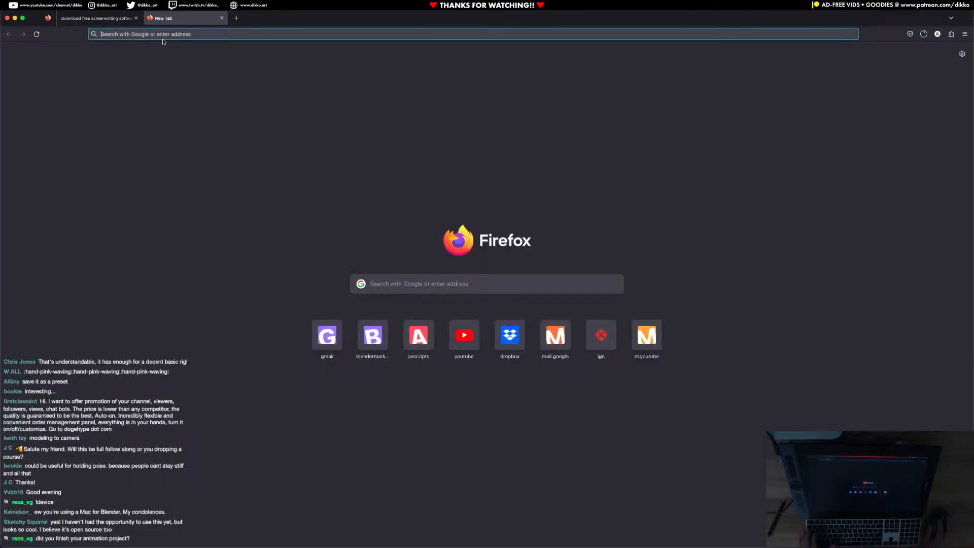
pyautogui.write('mixm')
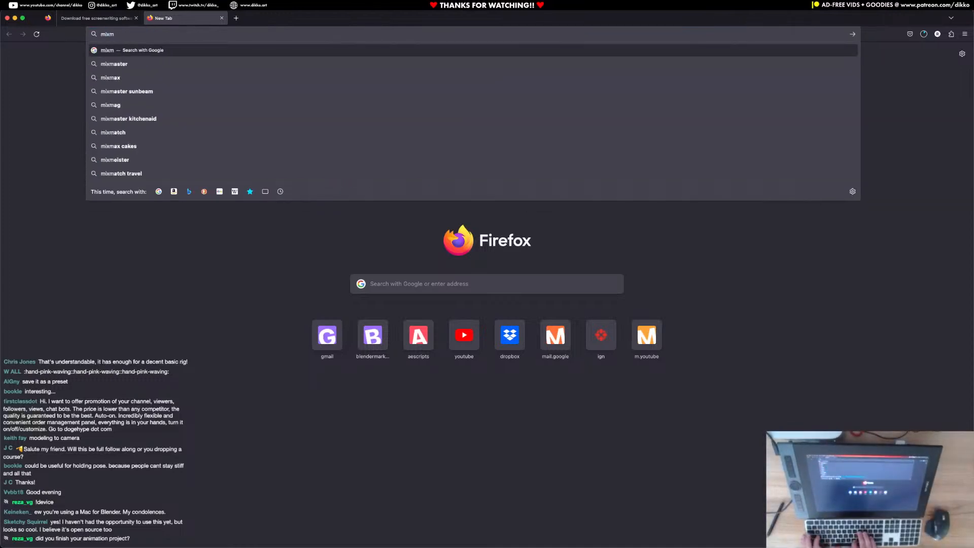
pyautogui.press('BackSpace')
pyautogui.write('amo')
pyautogui.press('Return')
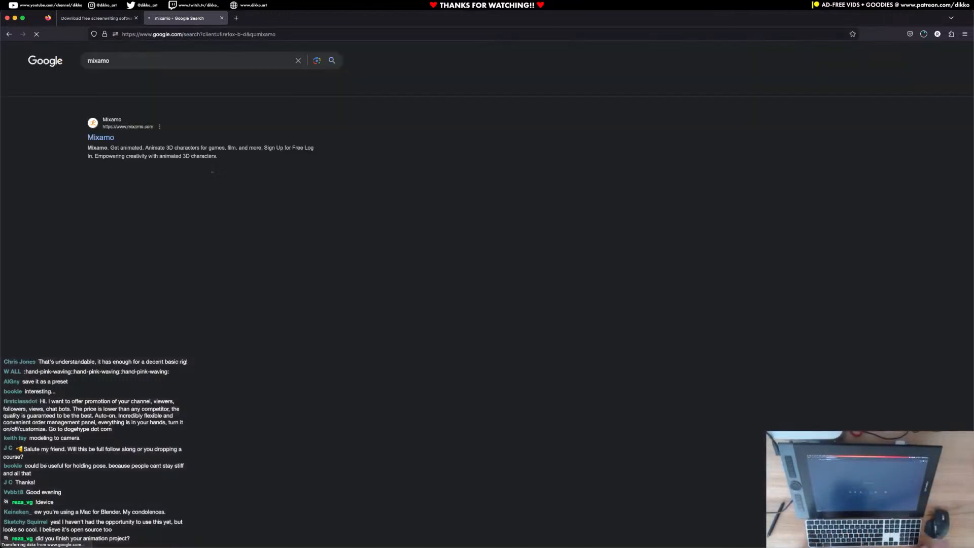
pyautogui.click(94, 138)
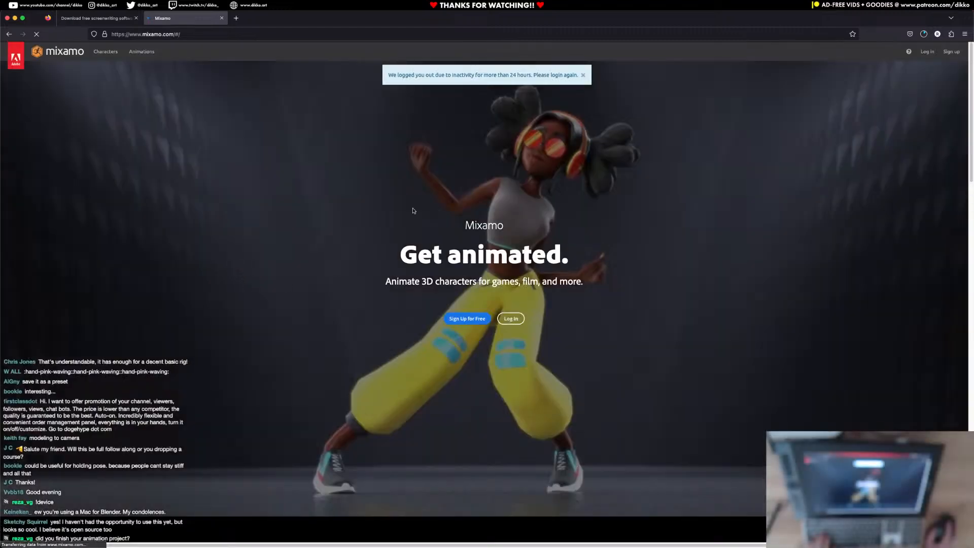
# Bring the logged-in Mixamo site back in a maximised Firefox window and show its character library.
pyautogui.press('super+Tab')
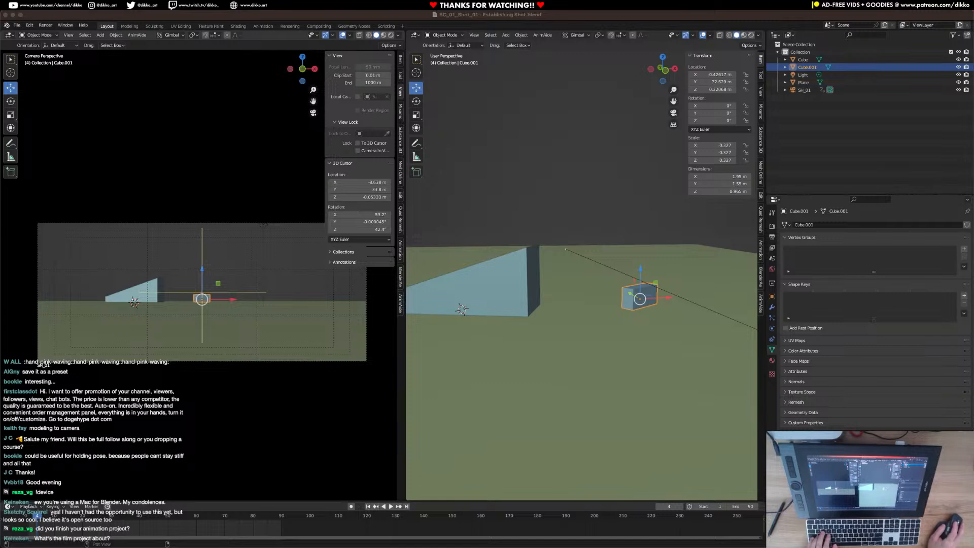
pyautogui.moveTo(973, 64); pyautogui.dragTo(351, 65)
pyautogui.doubleClick(351, 64)
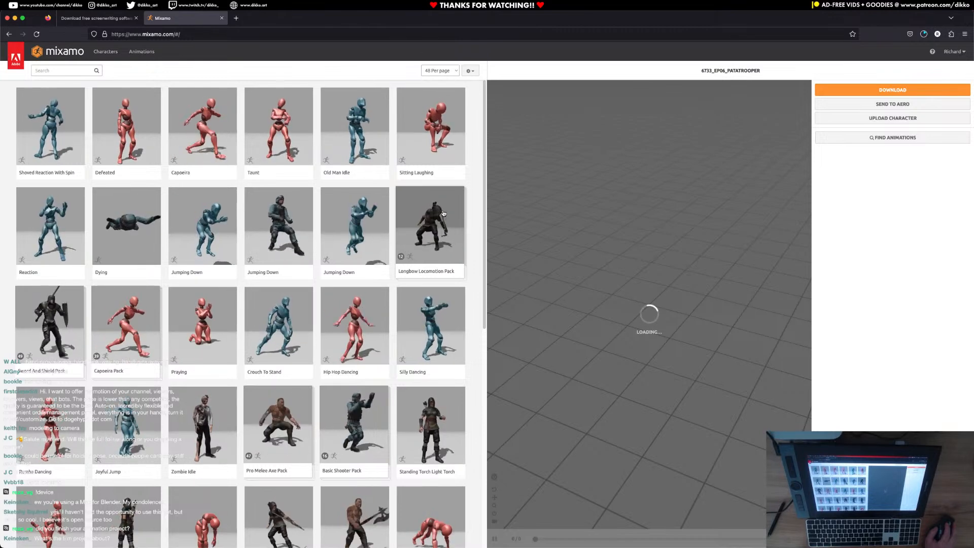
pyautogui.click(105, 52)
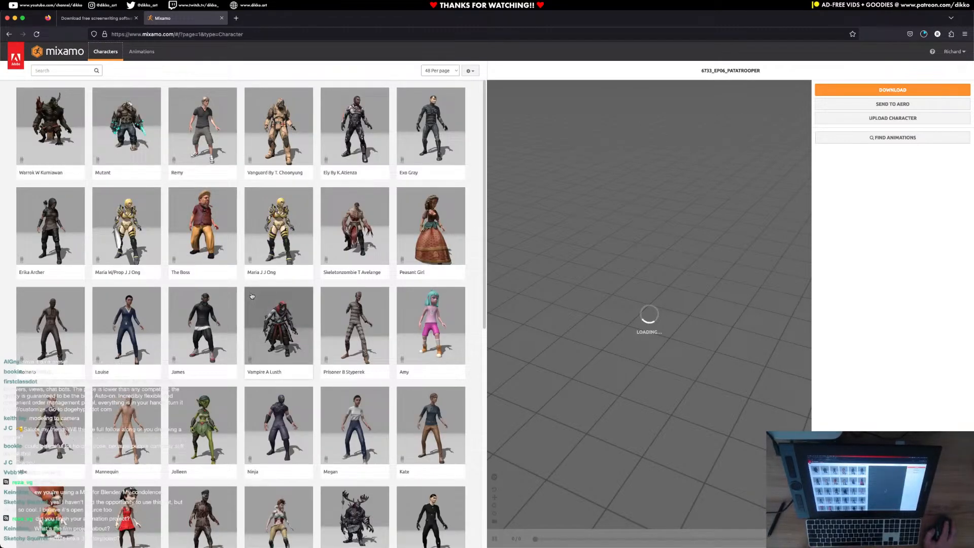
# Look through the first page of characters, go to page 3 and preview the X Bot.
pyautogui.scroll(-8, 244, 292)
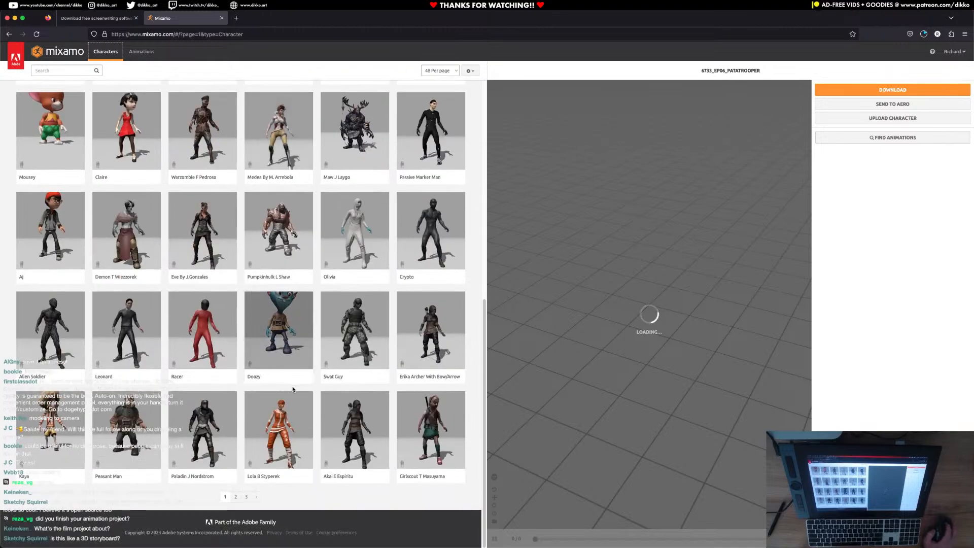
pyautogui.scroll(8, 274, 355)
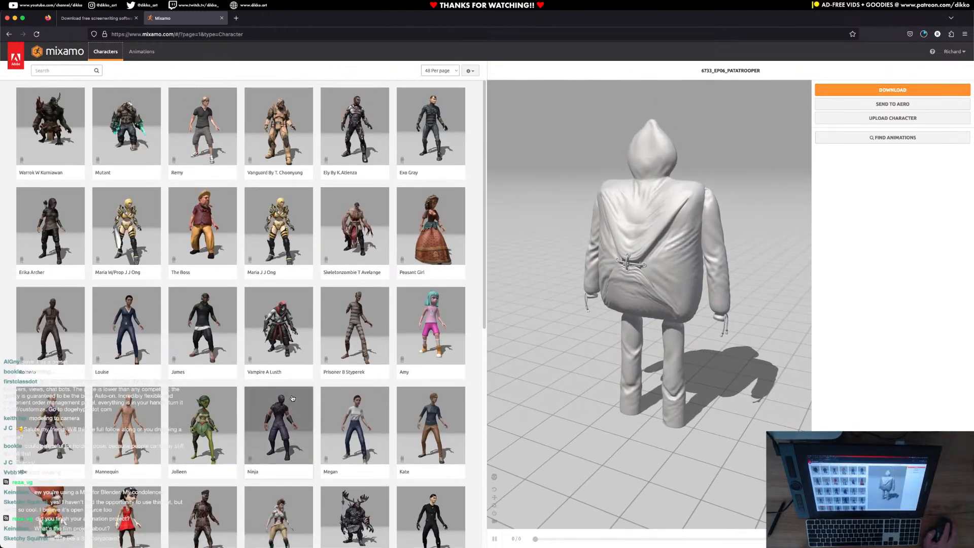
pyautogui.scroll(-8, 292, 401)
pyautogui.moveTo(365, 24); pyautogui.dragTo(263, 63)
pyautogui.doubleClick(263, 63)
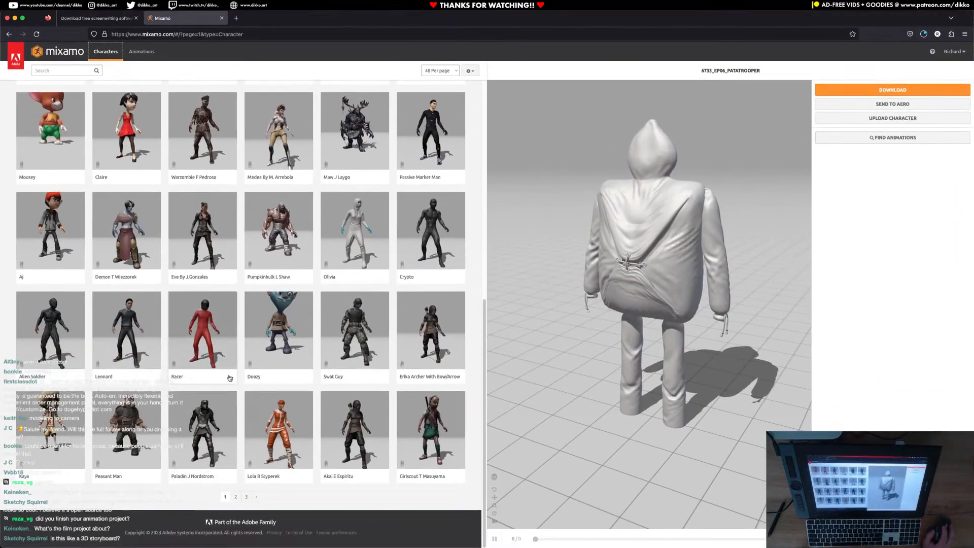
pyautogui.click(246, 497)
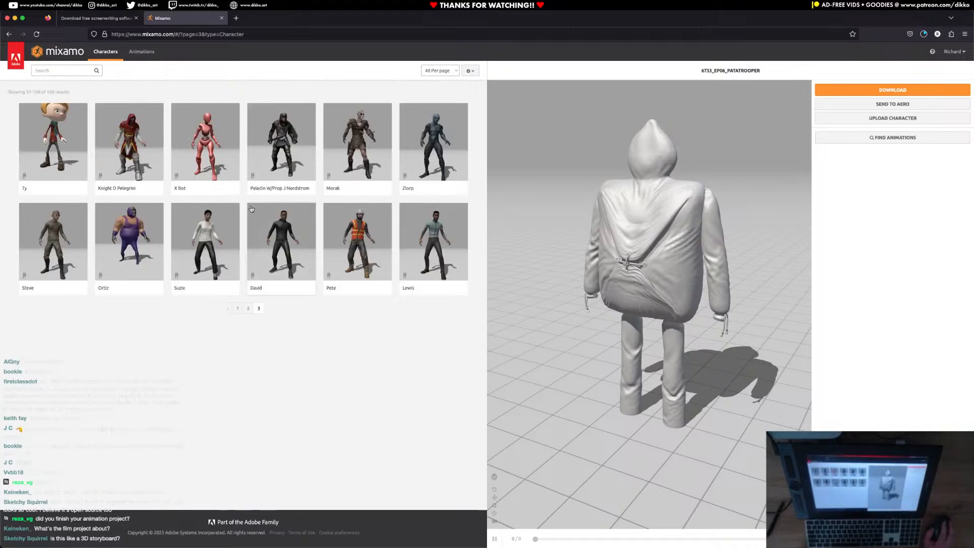
pyautogui.click(260, 287)
pyautogui.click(641, 158)
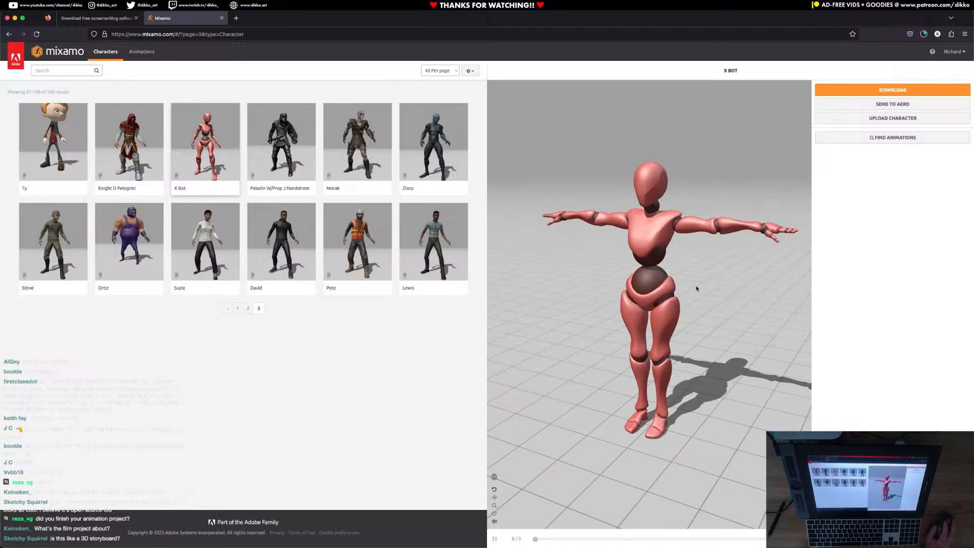
# Browse page 2 of the character library and load the Y Bot character.
pyautogui.click(248, 308)
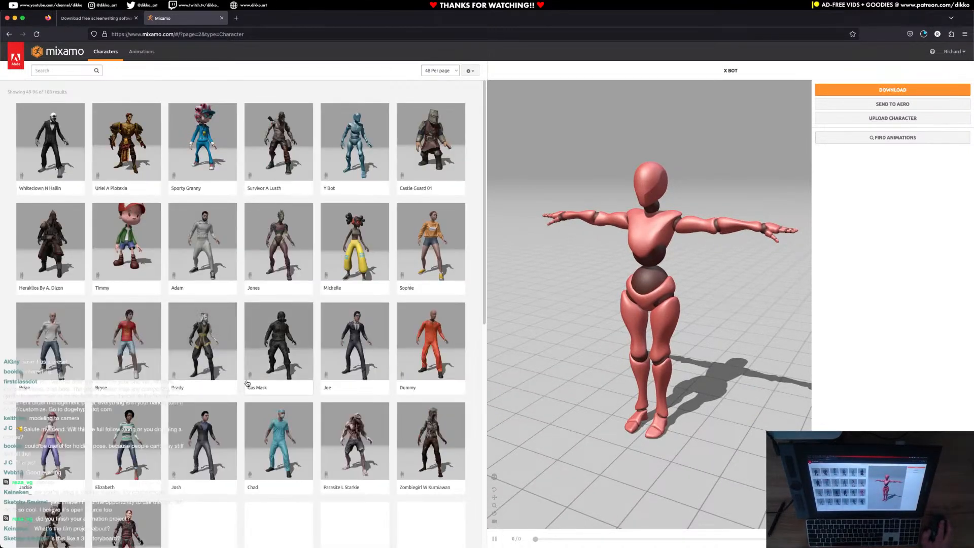
pyautogui.scroll(-3, 247, 383)
pyautogui.scroll(-6, 247, 382)
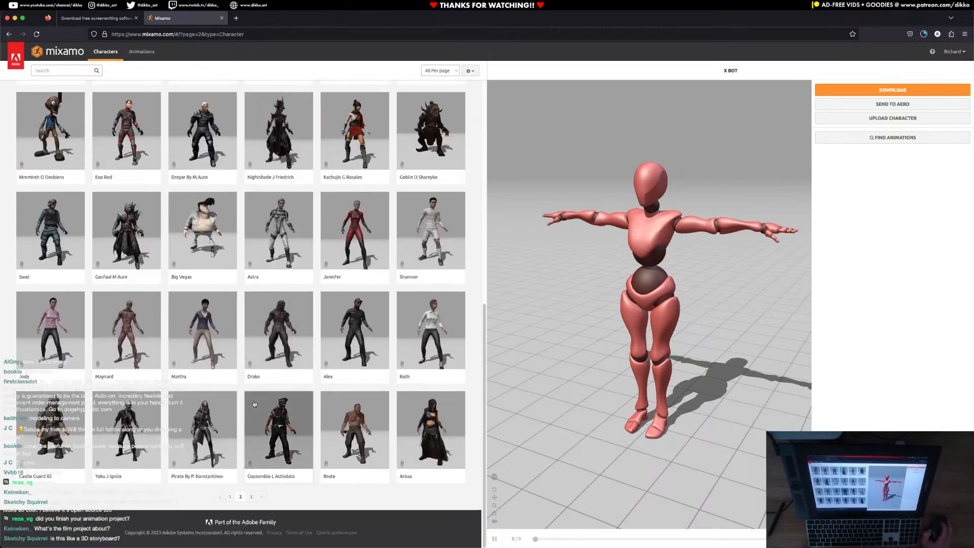
pyautogui.scroll(9, 253, 400)
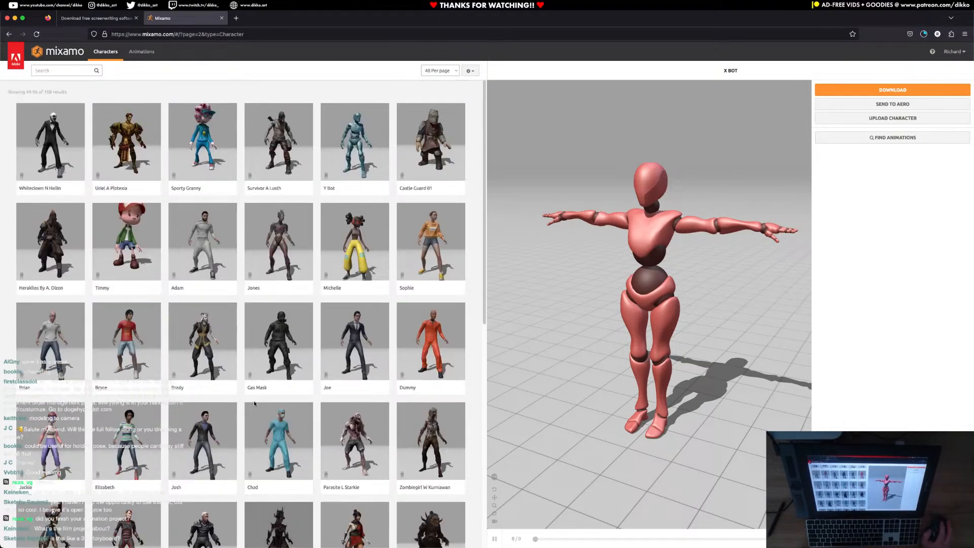
pyautogui.click(342, 178)
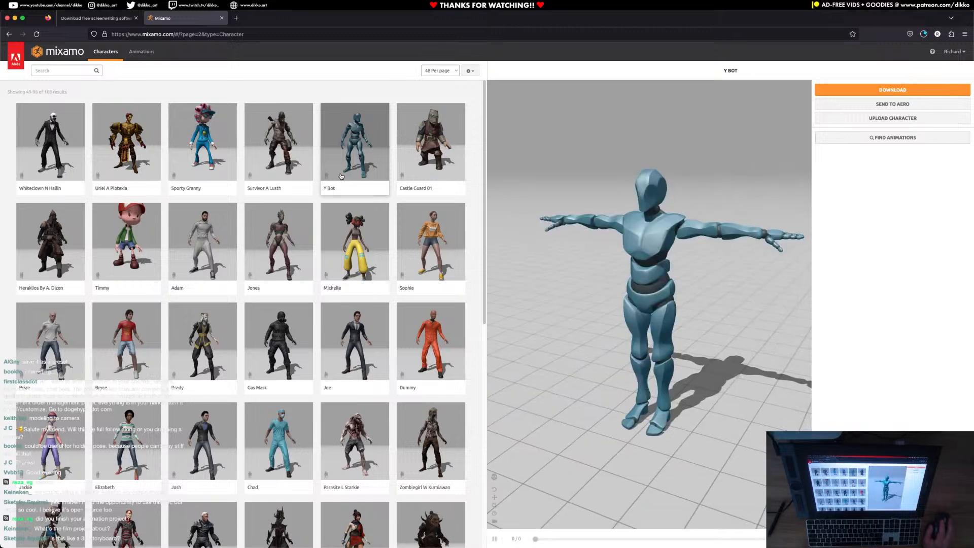
# Examine the Y Bot preview from different angles and reset the preview's view.
pyautogui.moveTo(609, 349); pyautogui.dragTo(634, 345)
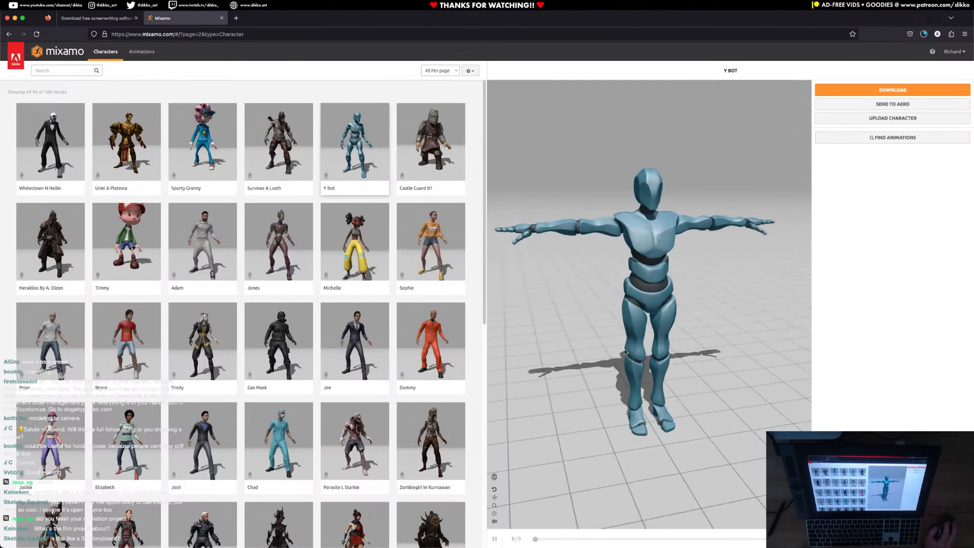
pyautogui.click(494, 477)
pyautogui.moveTo(600, 373); pyautogui.dragTo(611, 411)
pyautogui.click(494, 476)
pyautogui.click(494, 489)
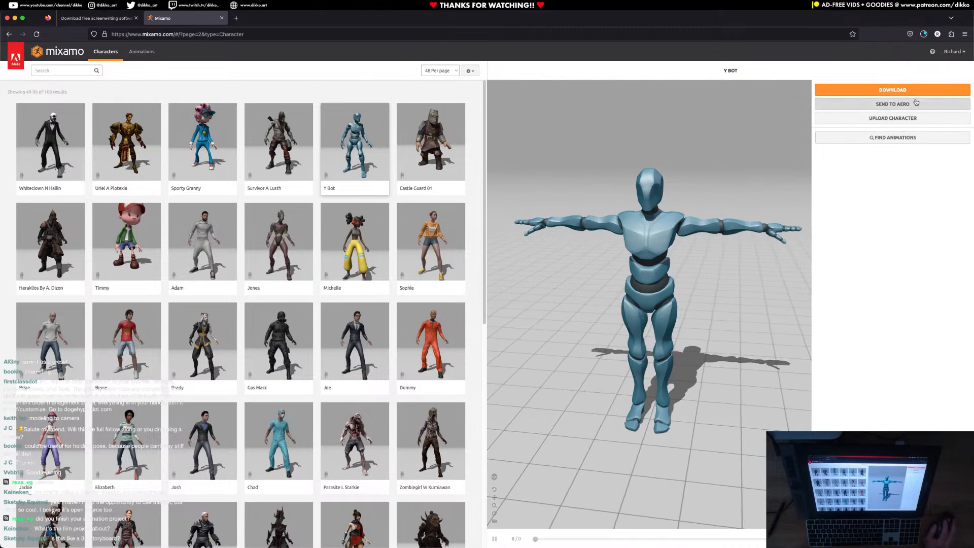
# Download the Y Bot as FBX Binary (.fbx) in T-pose.
pyautogui.click(891, 90)
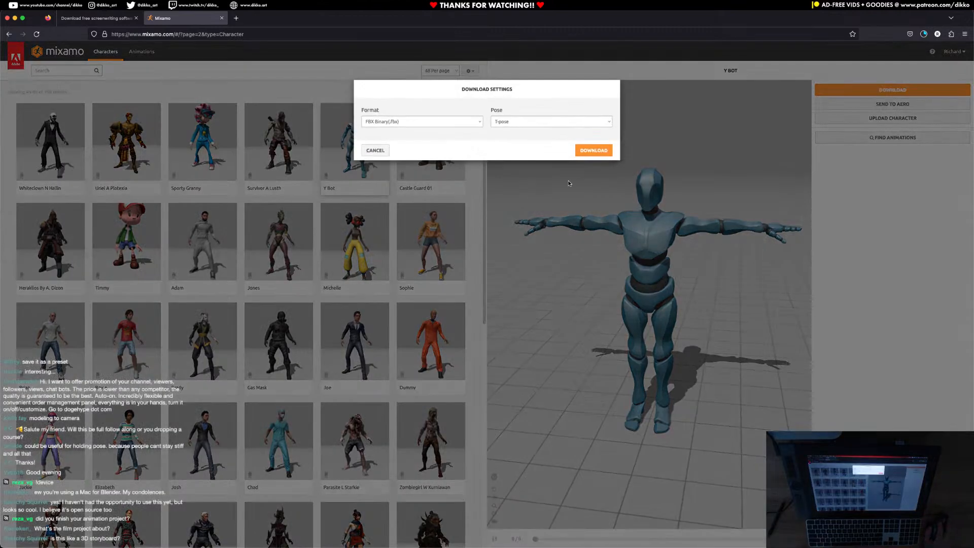
pyautogui.click(512, 122)
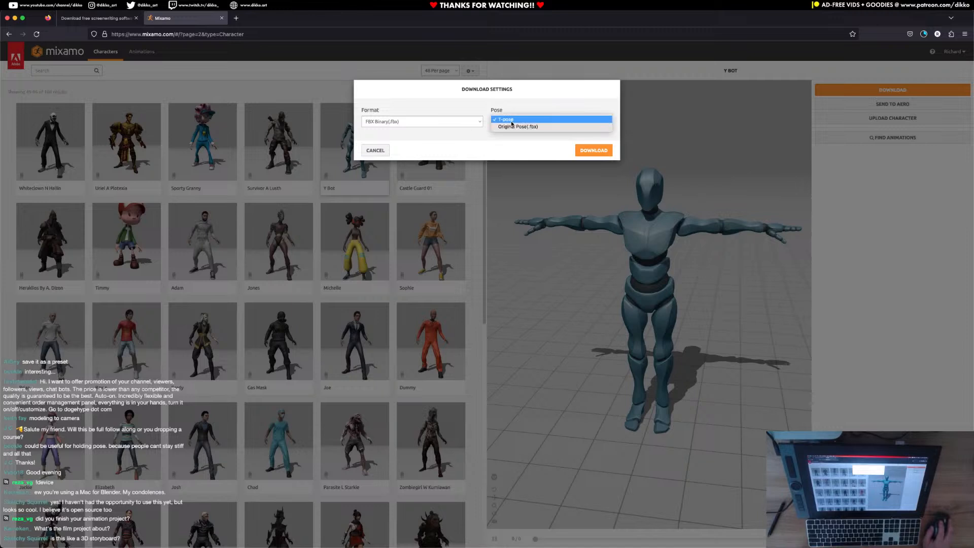
pyautogui.click(501, 119)
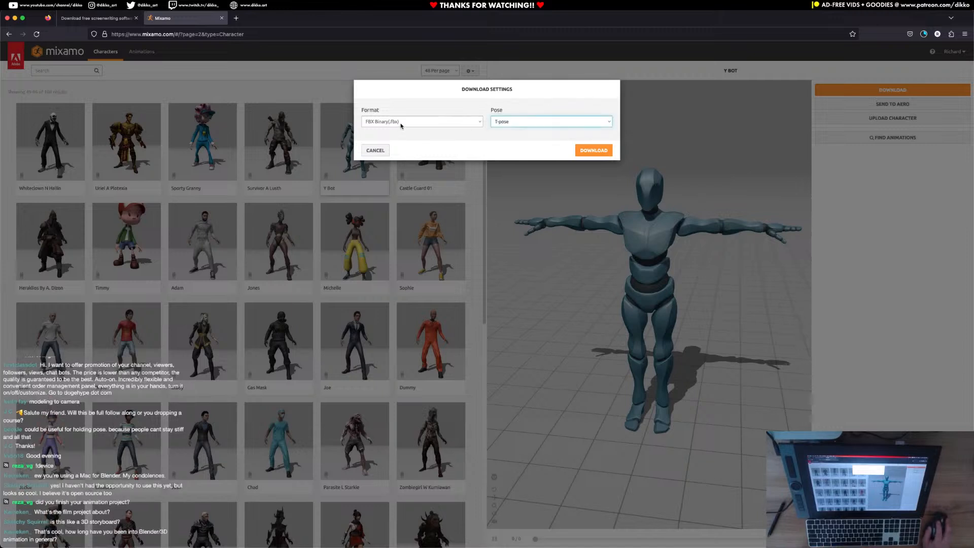
pyautogui.click(590, 152)
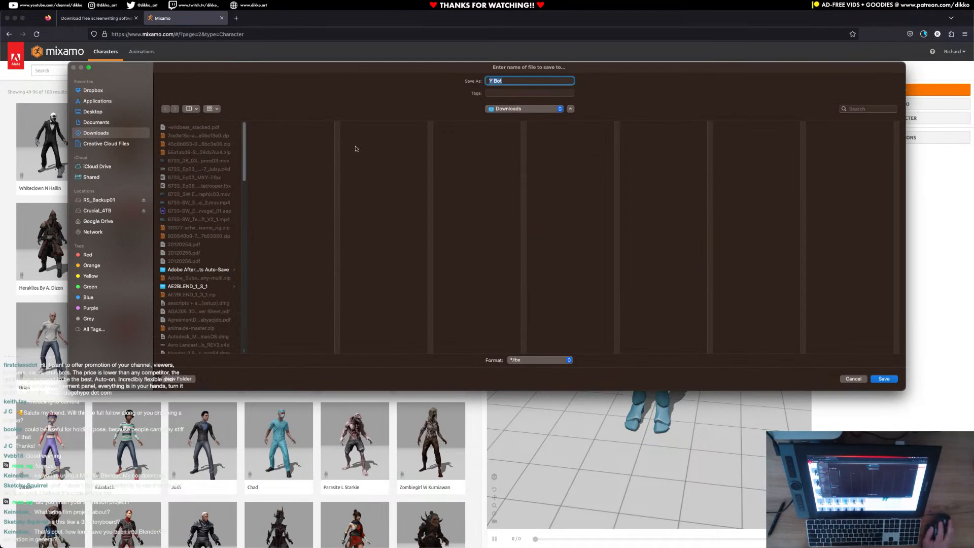
# Browse the save location to the Pre-Production folder of Black Curtain - Stock Trade in Documents.
pyautogui.moveTo(244, 352); pyautogui.dragTo(337, 349)
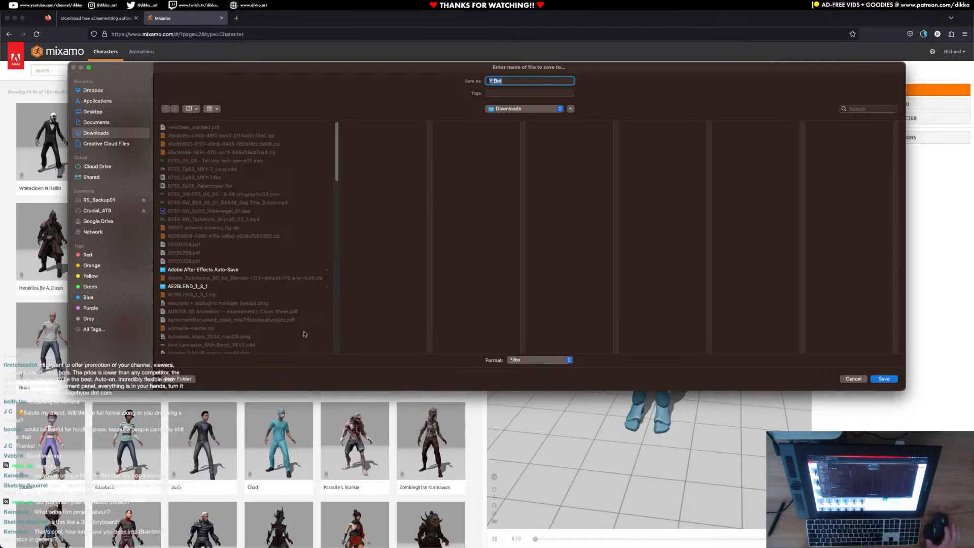
pyautogui.click(109, 201)
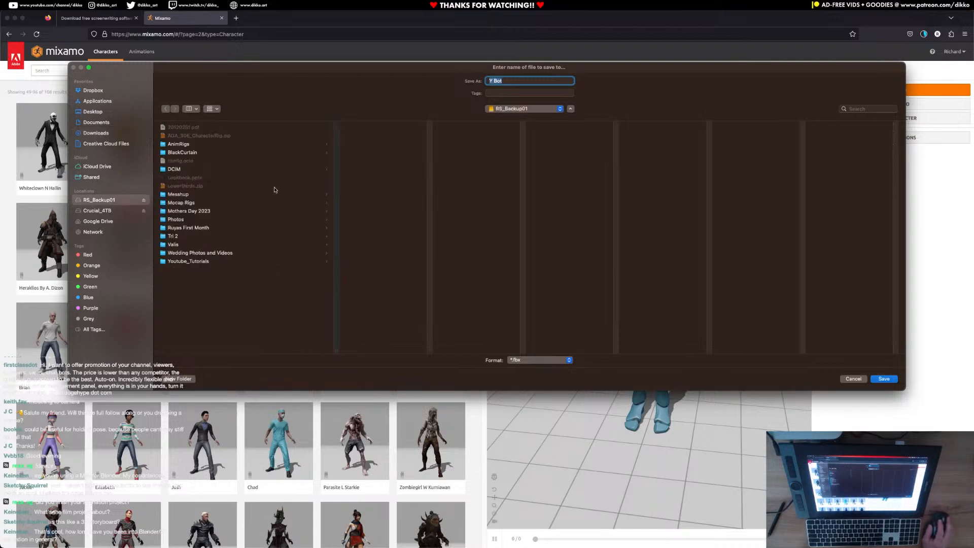
pyautogui.click(101, 113)
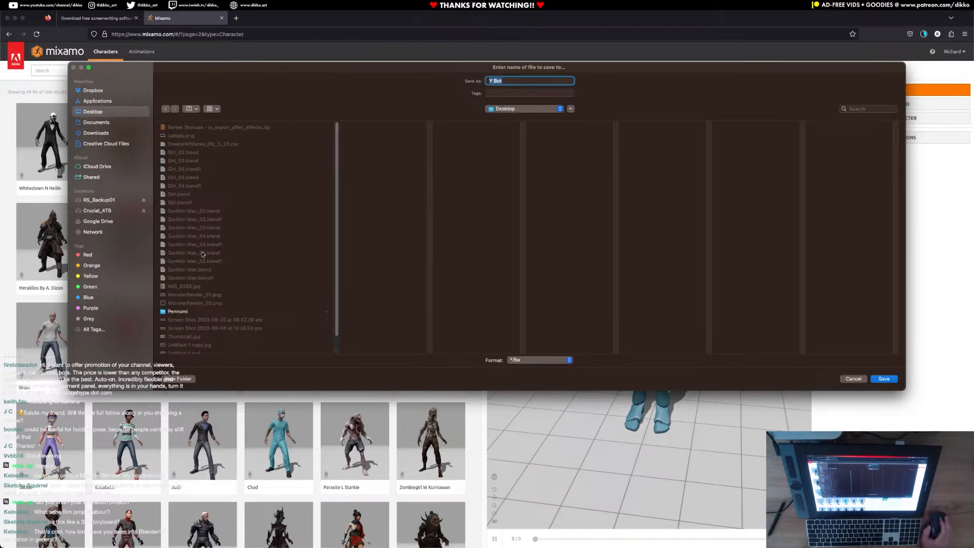
pyautogui.click(97, 124)
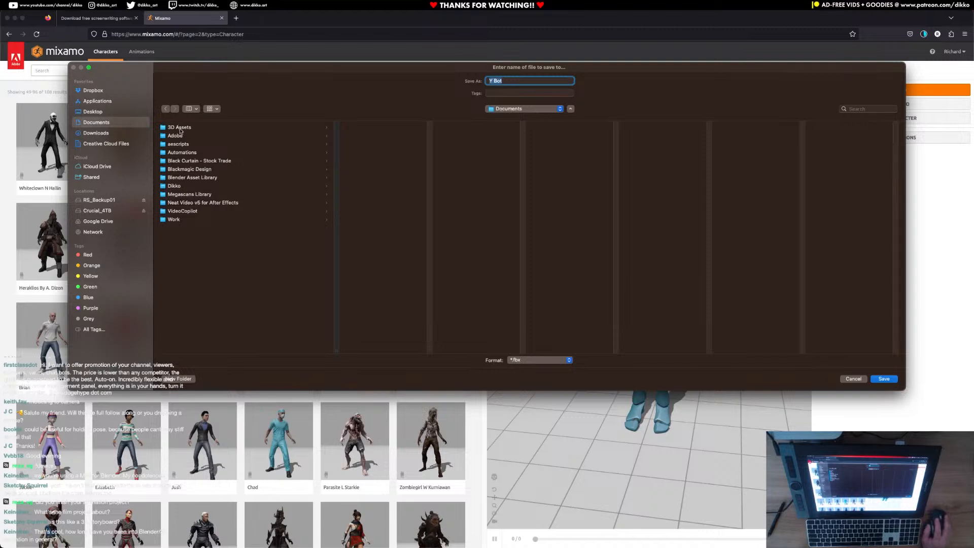
pyautogui.click(186, 161)
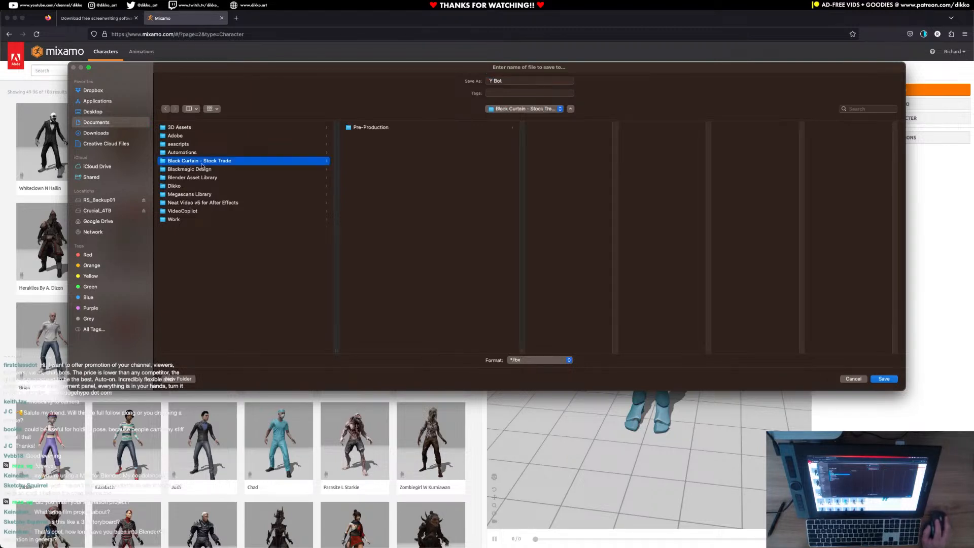
pyautogui.click(385, 127)
# Create a folder named Rigs inside Pre-Production and save the Y Bot FBX in it.
pyautogui.click(190, 379)
pyautogui.click(502, 244)
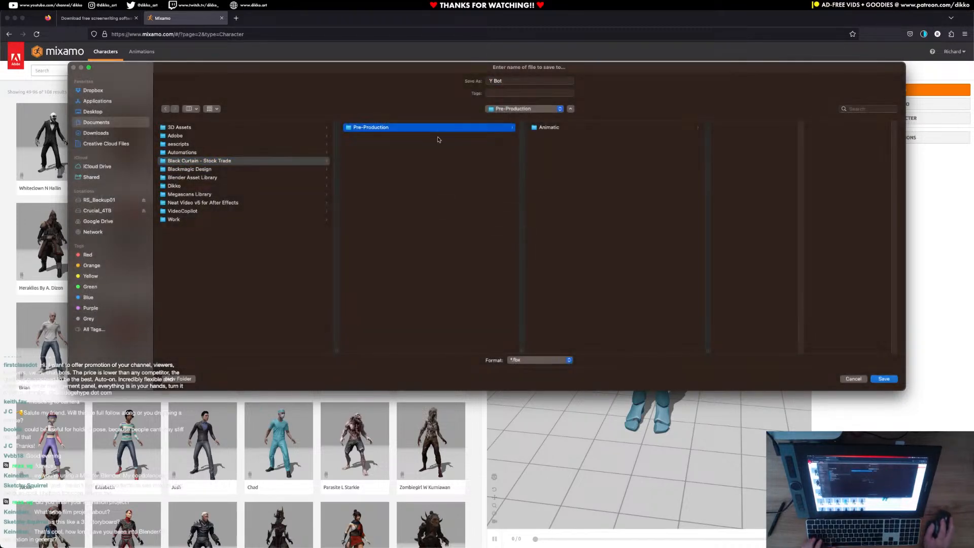
pyautogui.click(181, 379)
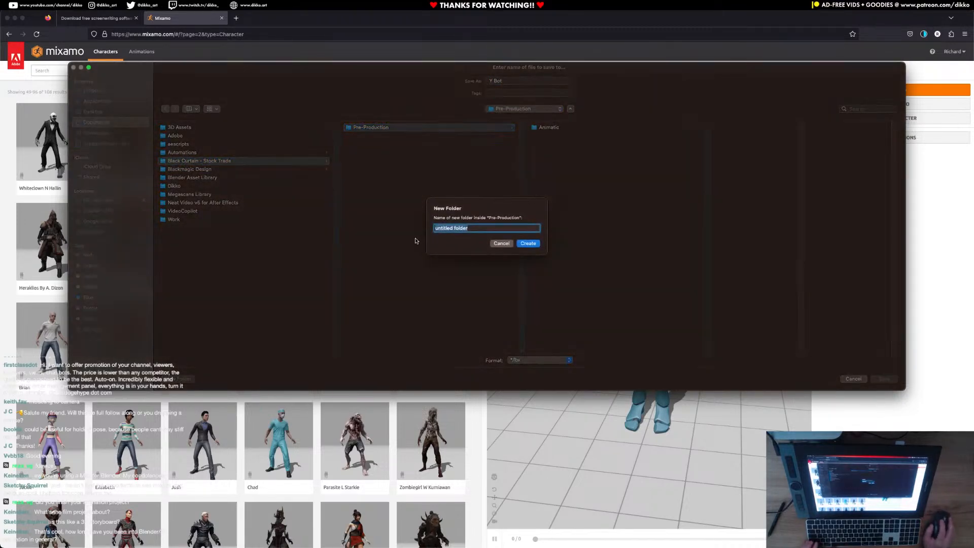
pyautogui.write('Rigs')
pyautogui.press('Return')
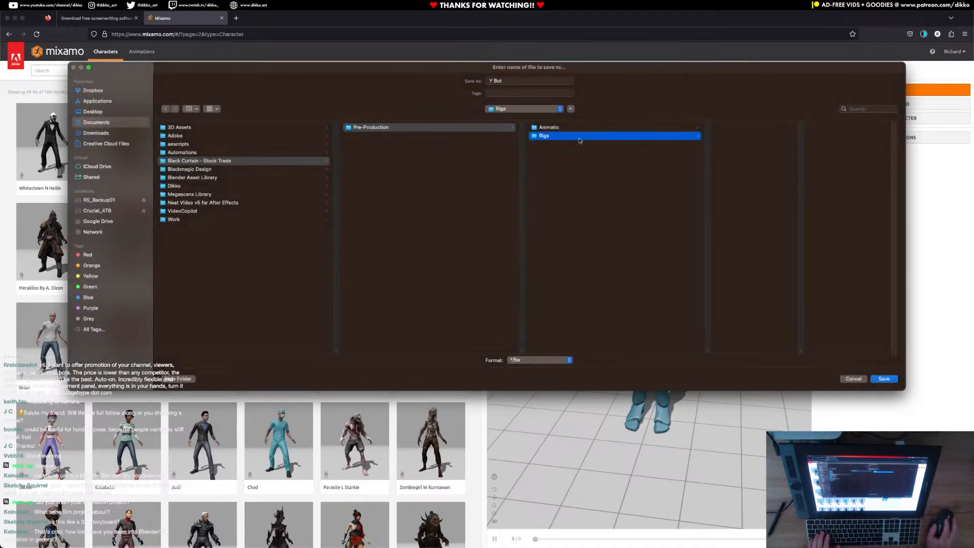
pyautogui.click(883, 379)
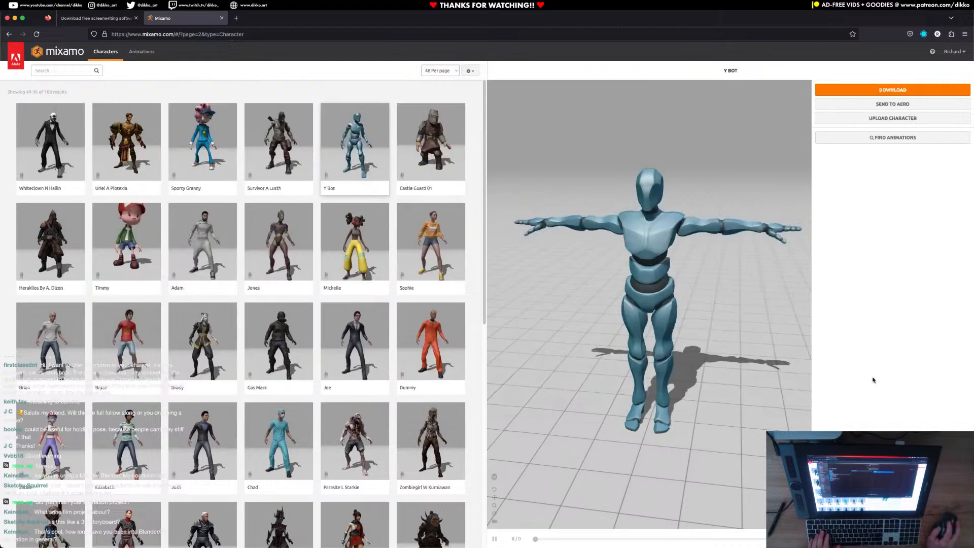
# Go to page 3 of the character library and load the X Bot character.
pyautogui.scroll(-8, 295, 411)
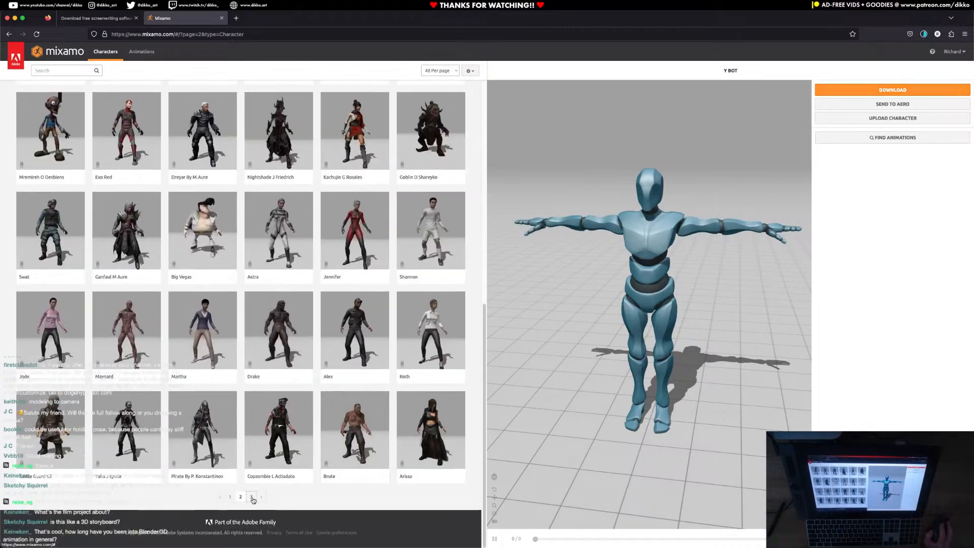
pyautogui.click(252, 498)
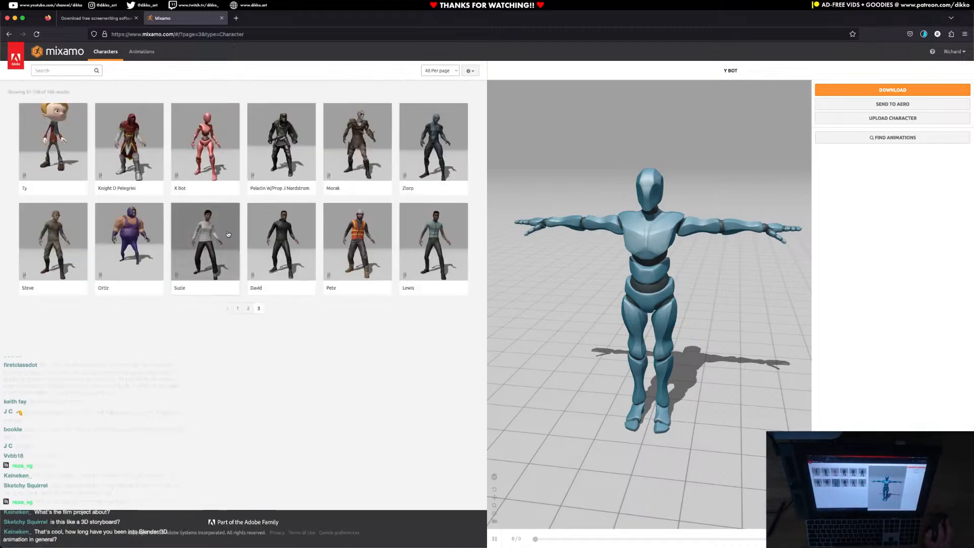
pyautogui.click(206, 143)
pyautogui.click(628, 155)
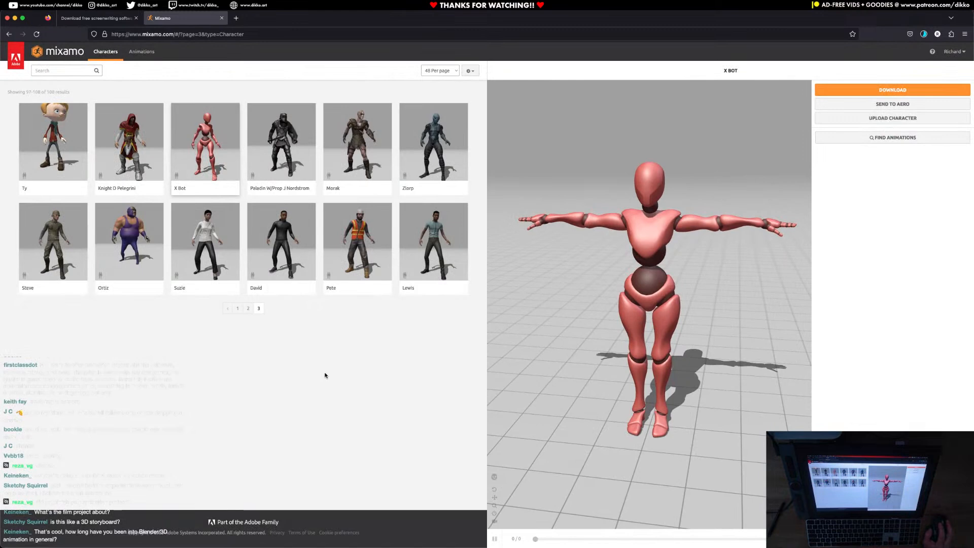
# Download the X Bot as FBX Binary (.fbx) in T-pose into the Rigs folder and check the recent downloads.
pyautogui.click(876, 91)
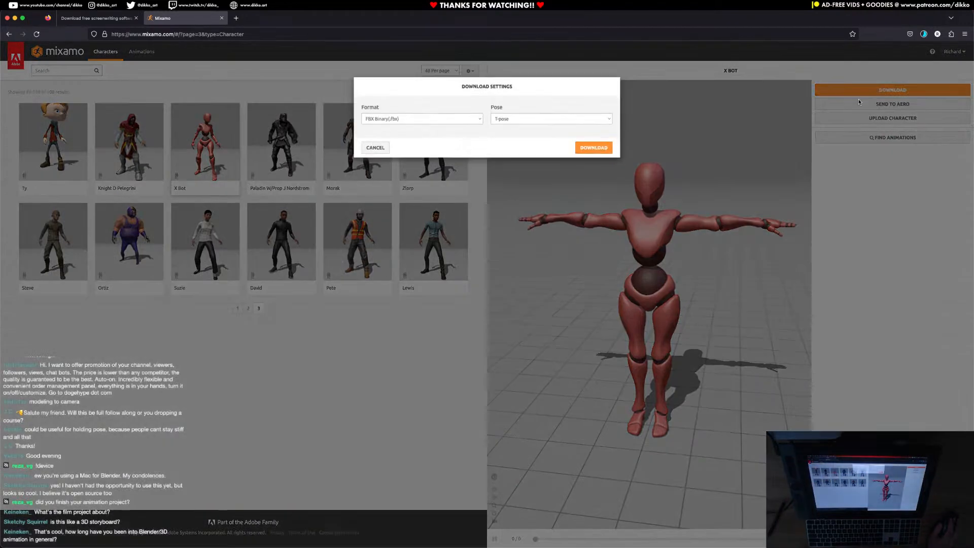
pyautogui.click(595, 150)
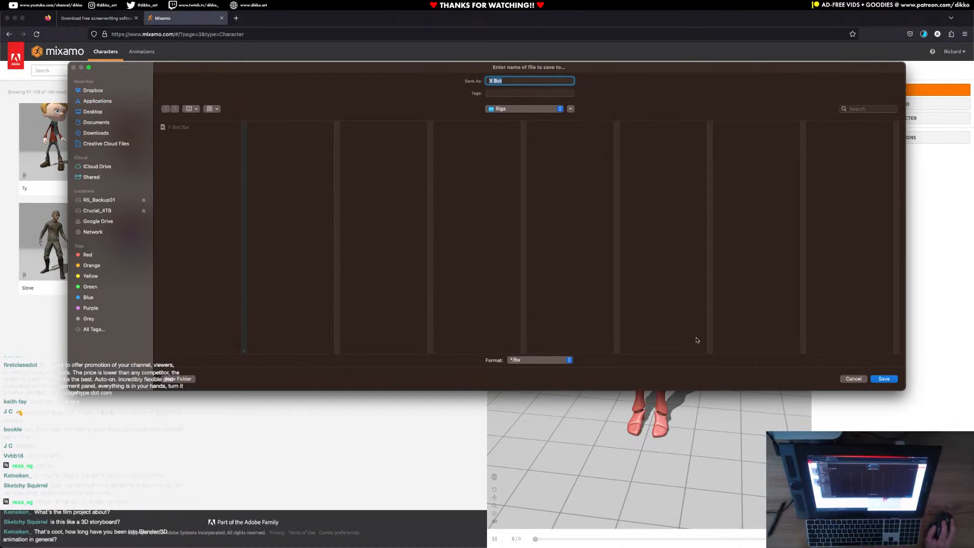
pyautogui.click(882, 379)
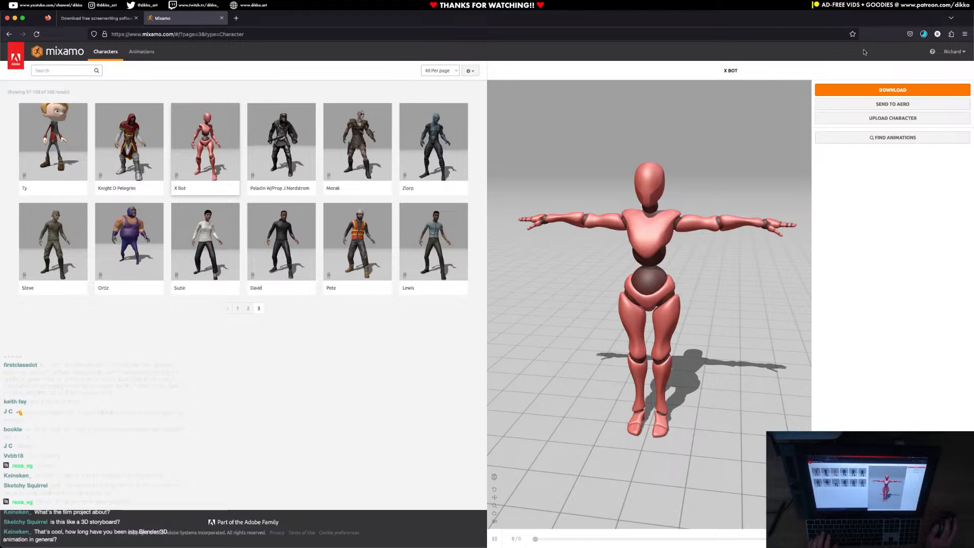
pyautogui.click(923, 34)
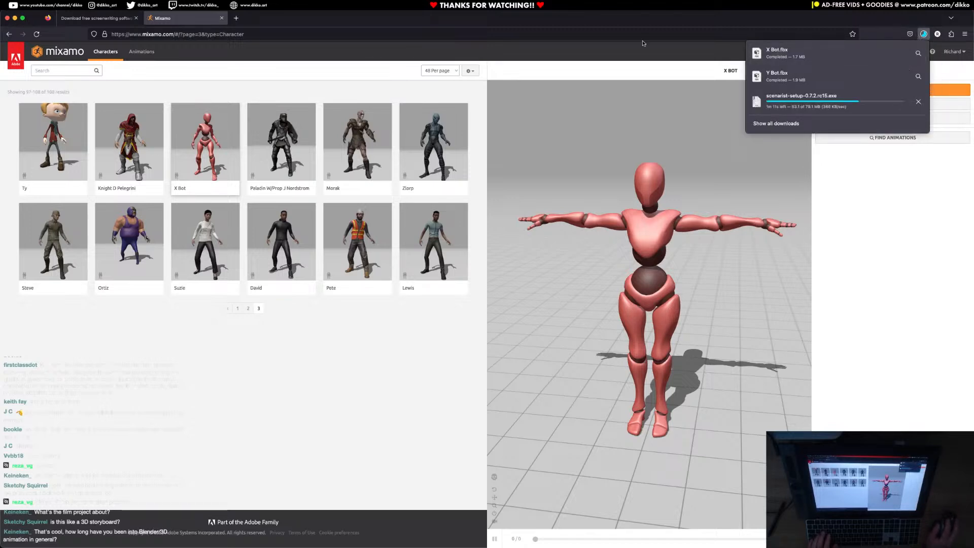
# Switch to Blender and save the scene over the existing file SC_01_Shot_01 - Establishing Shot.blend.
pyautogui.click(16, 18)
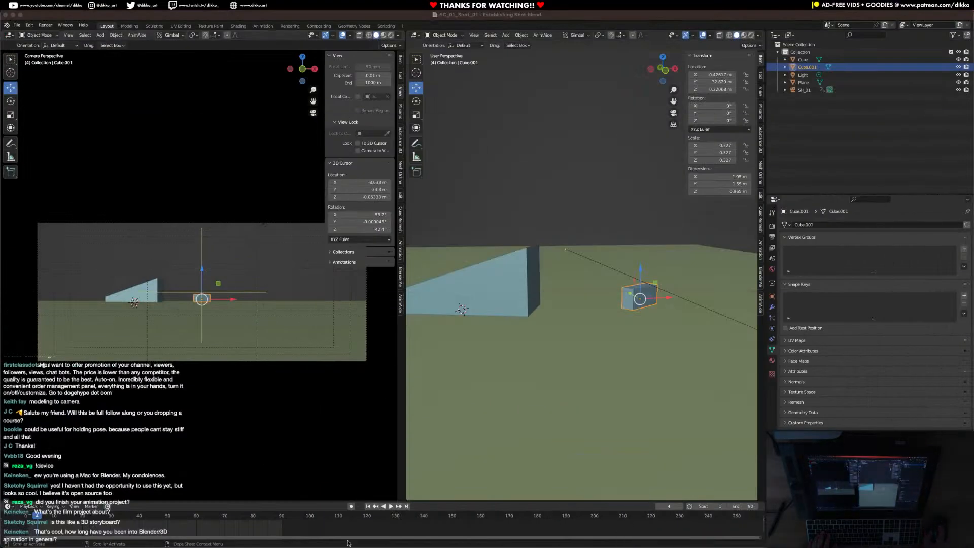
pyautogui.click(93, 16)
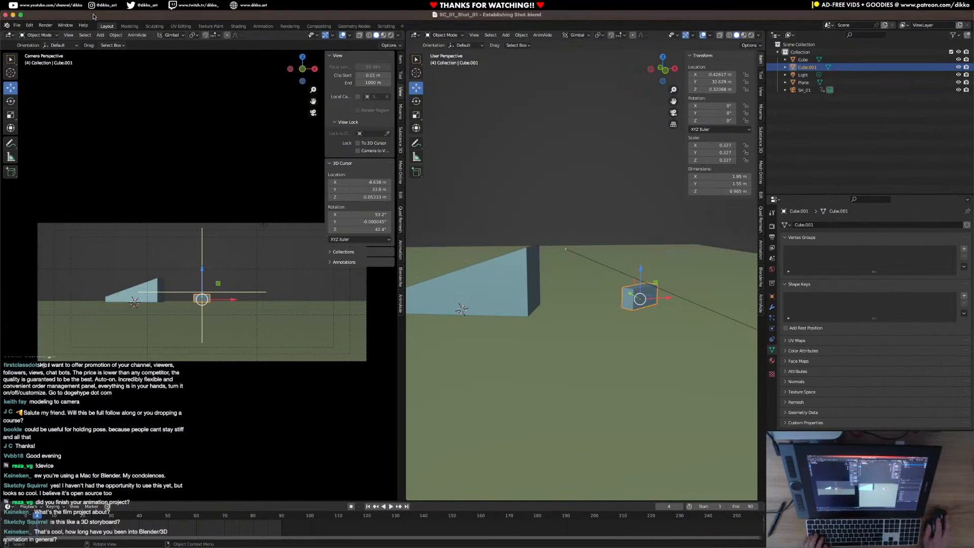
pyautogui.click(18, 26)
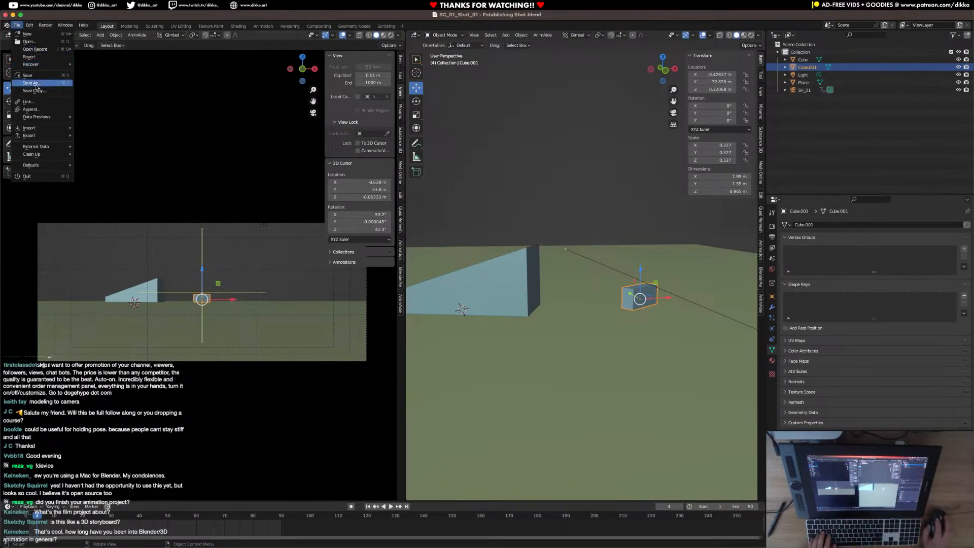
pyautogui.click(38, 84)
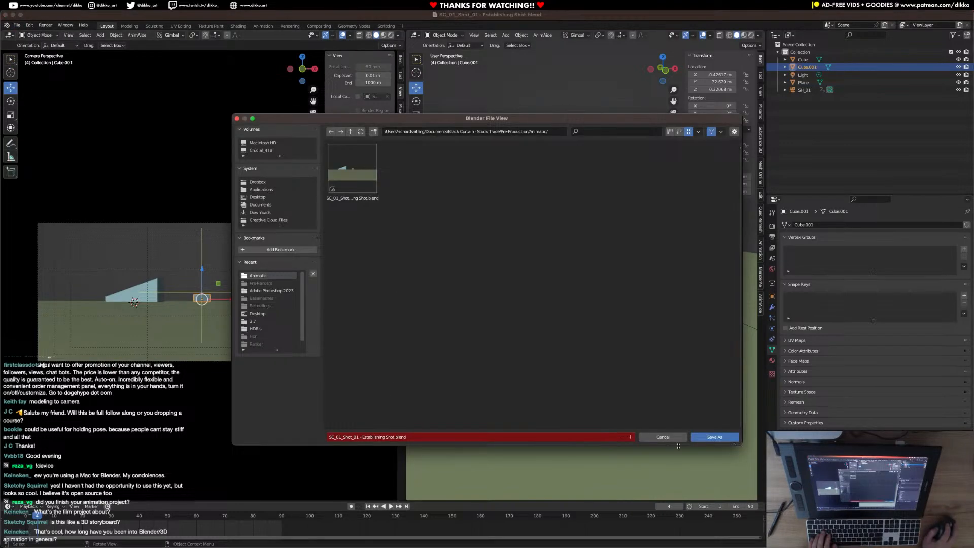
pyautogui.press('Return')
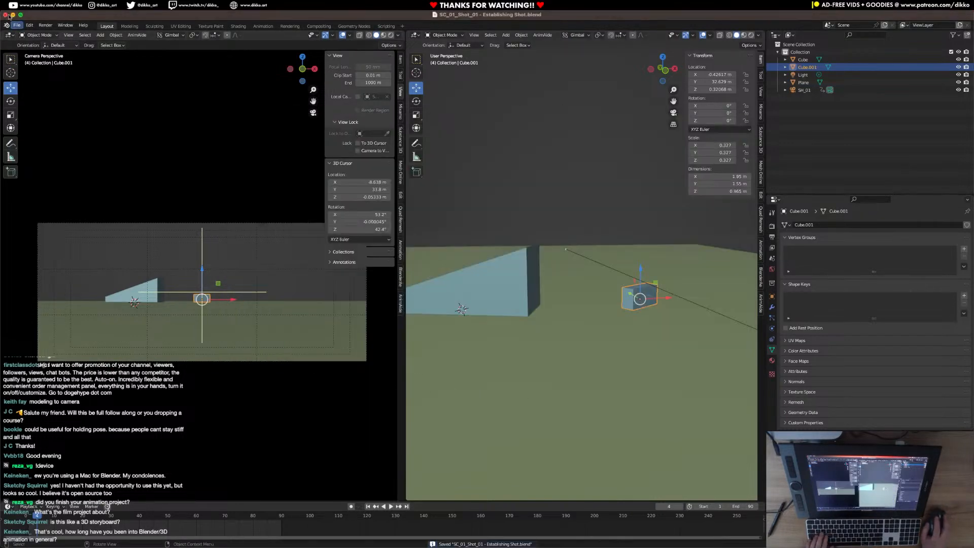
# Start a new Blender file from the default scene and delete its cube.
pyautogui.click(17, 25)
pyautogui.moveTo(30, 35)
pyautogui.click(104, 42)
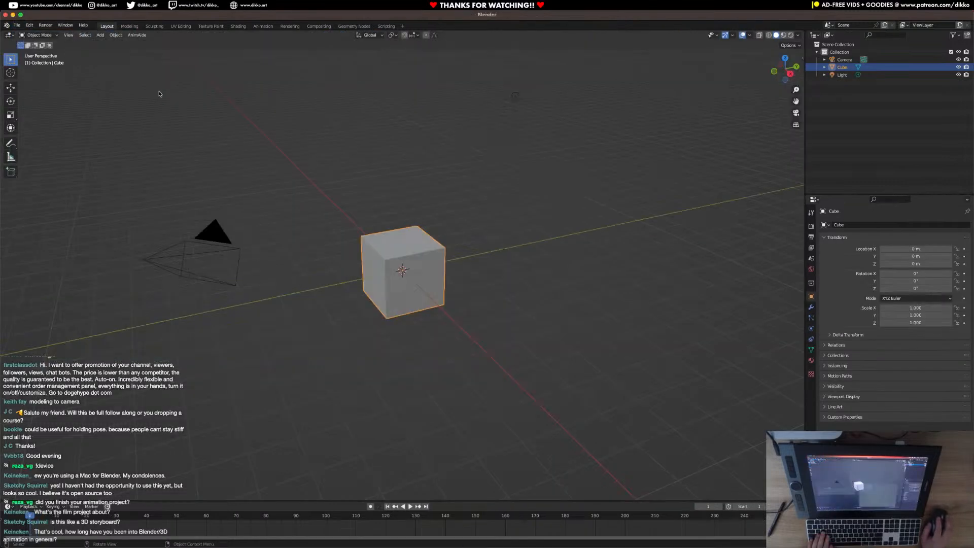
pyautogui.moveTo(415, 360); pyautogui.dragTo(417, 375, button='middle')
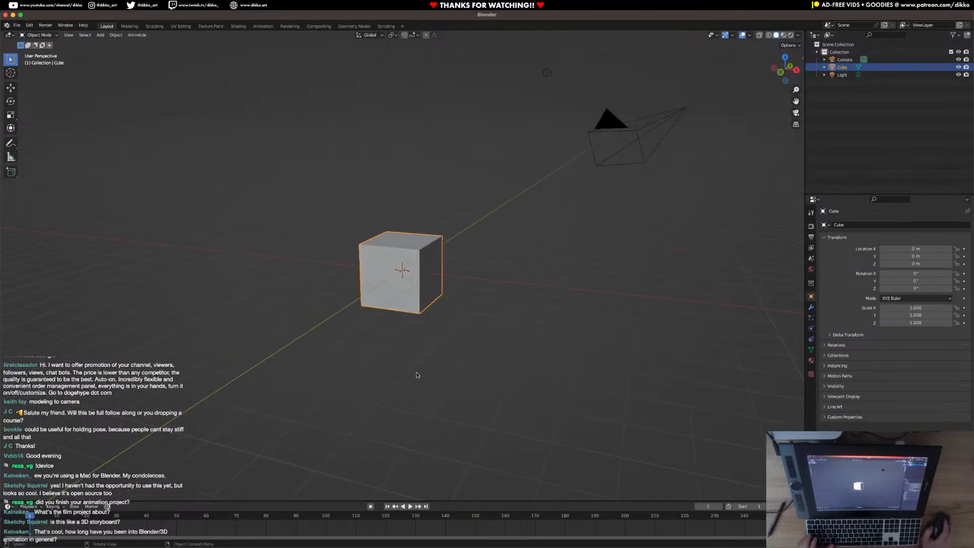
pyautogui.press('x')
pyautogui.click(394, 285)
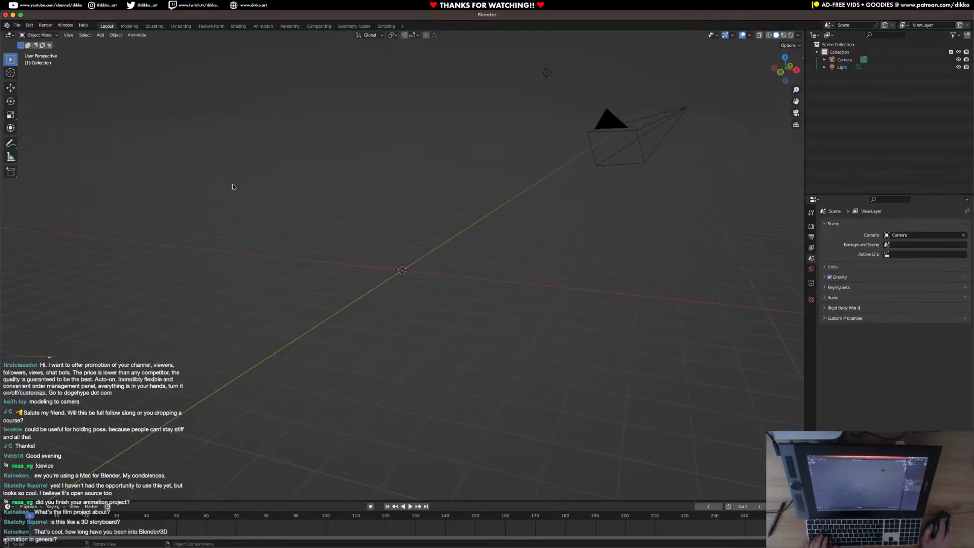
# Start an FBX import and browse from the Animatic folder to the Rigs folder in Pre-Production.
pyautogui.click(17, 25)
pyautogui.moveTo(40, 128)
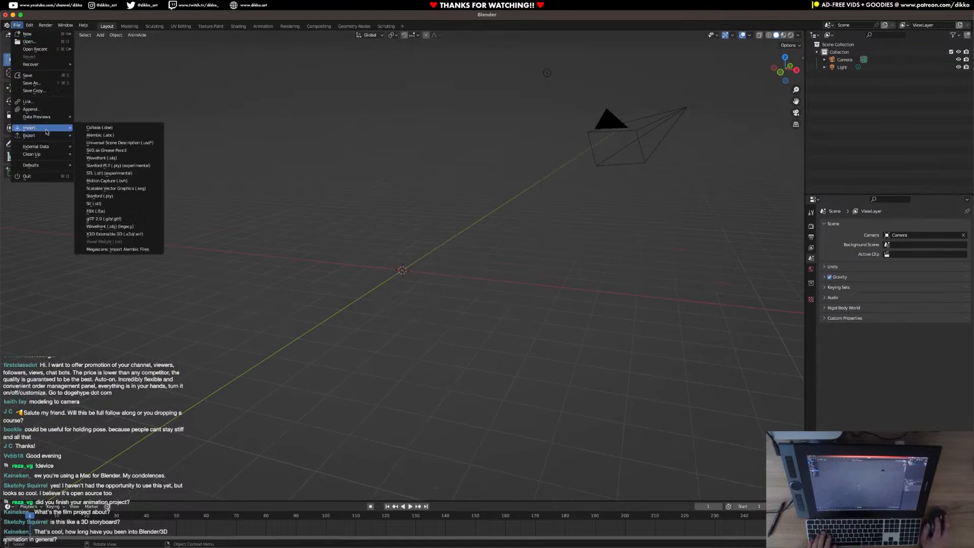
pyautogui.click(119, 212)
pyautogui.click(256, 275)
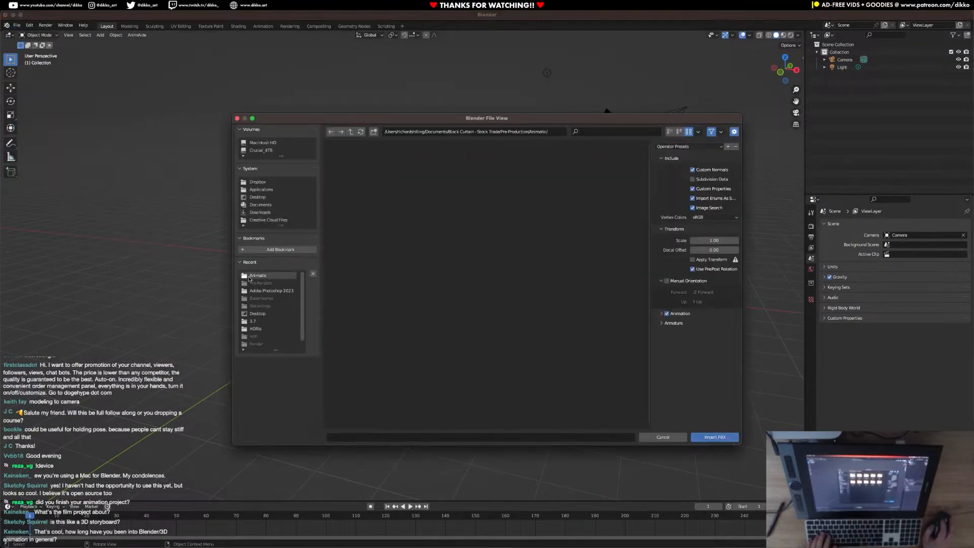
pyautogui.click(351, 132)
pyautogui.click(428, 173)
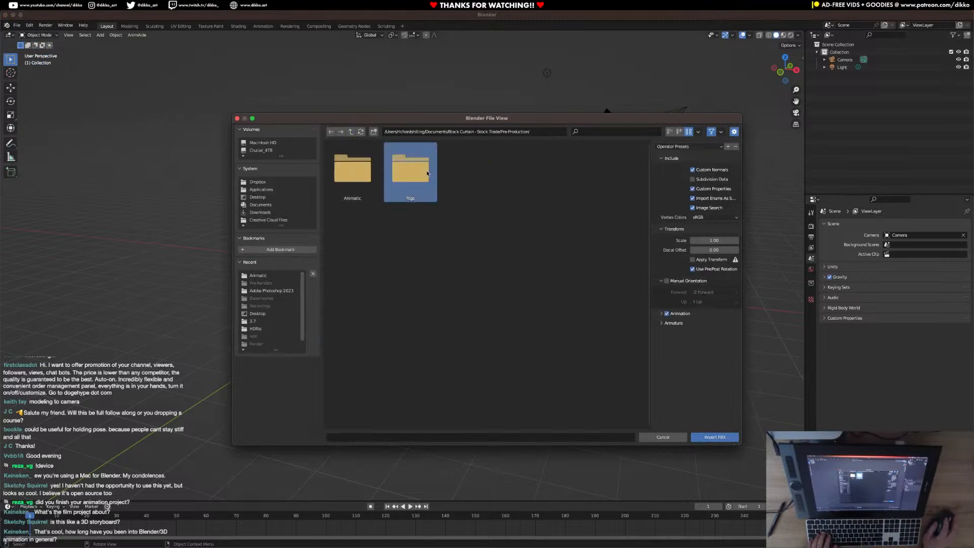
pyautogui.doubleClick(427, 173)
# Review the armature import options for Y Bot.fbx and import it with Ignore Leaf Bones enabled.
pyautogui.click(352, 171)
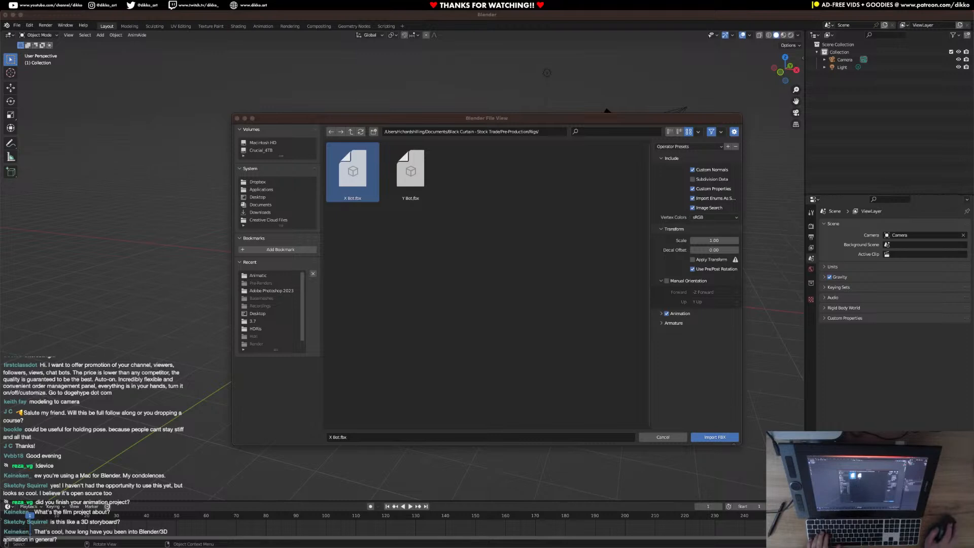
pyautogui.click(352, 174)
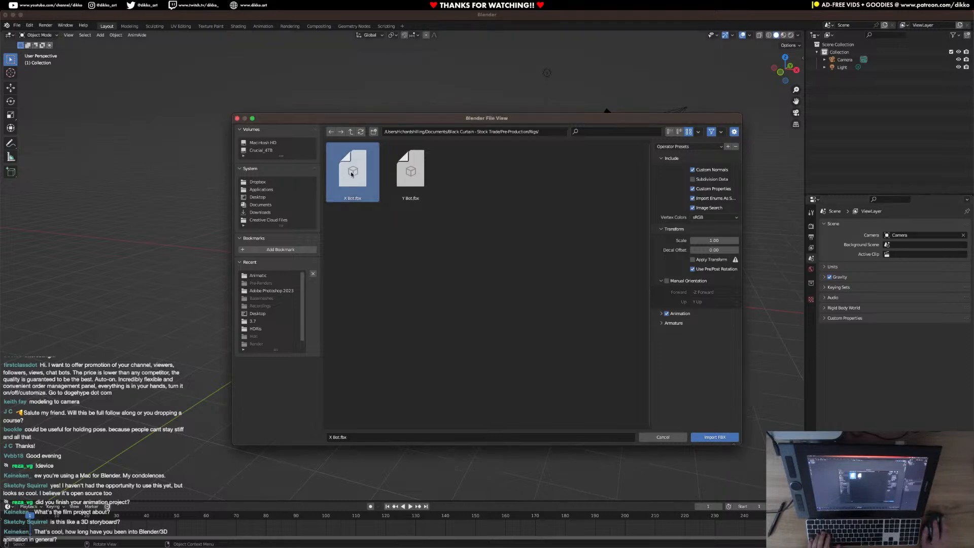
pyautogui.click(413, 182)
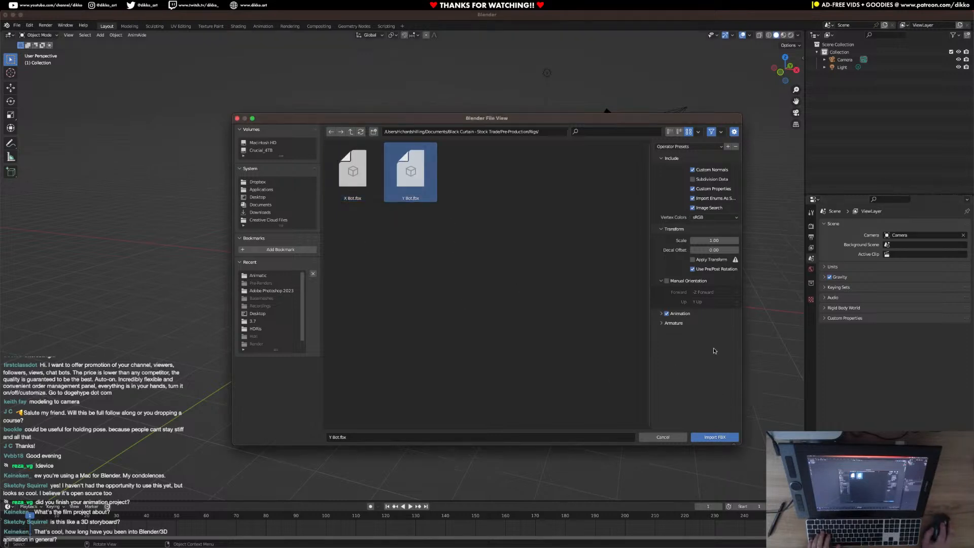
pyautogui.click(673, 324)
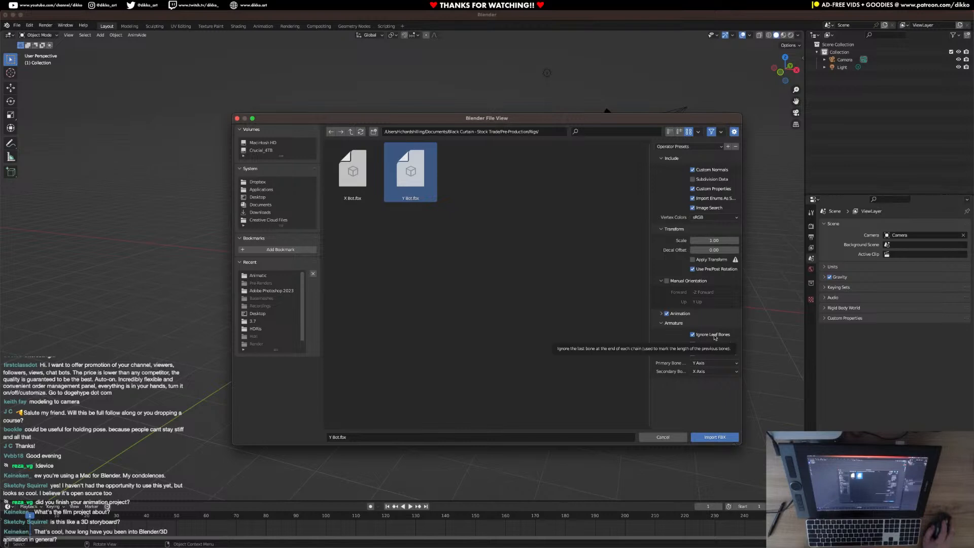
pyautogui.click(701, 437)
# Examine the imported Y Bot up close and as a whole from different angles.
pyautogui.scroll(10, 439, 173)
pyautogui.scroll(-10, 439, 173)
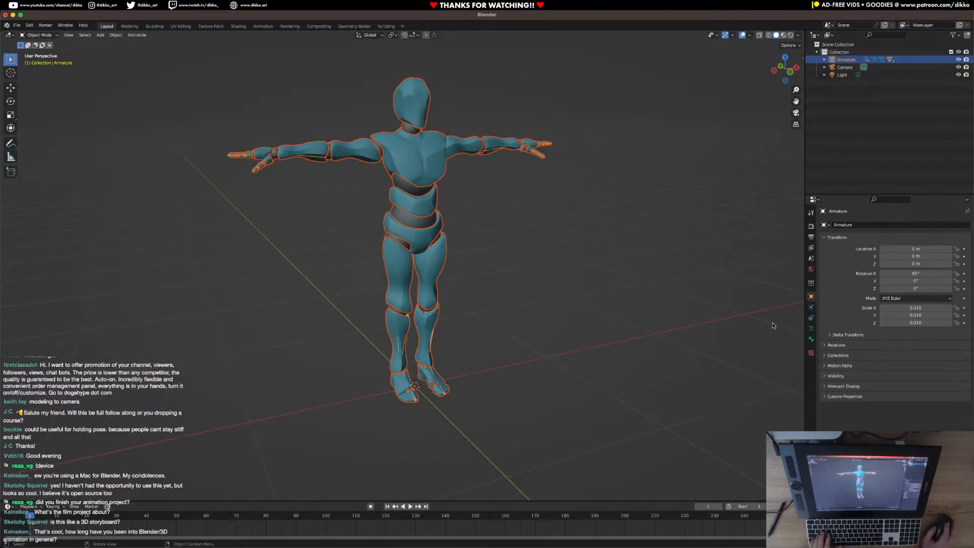
pyautogui.scroll(6, 419, 343)
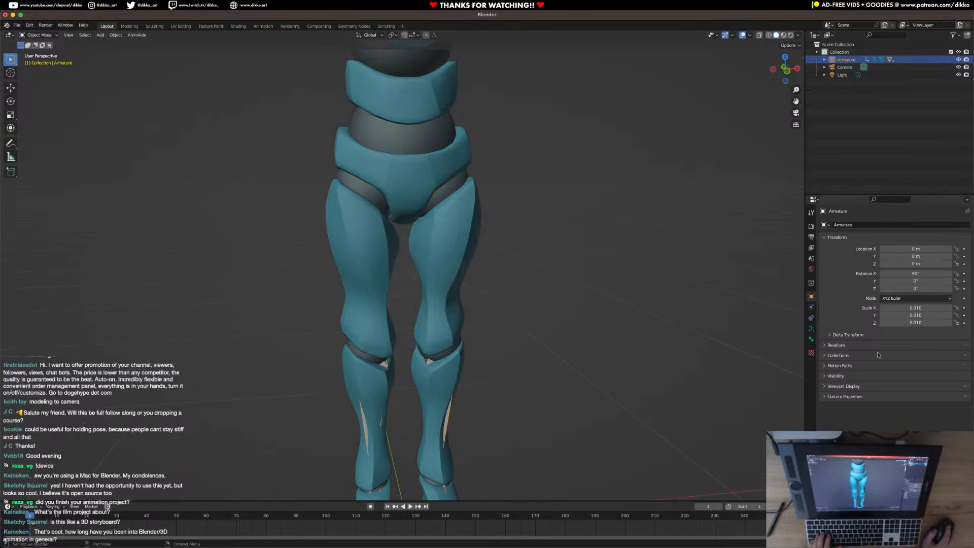
pyautogui.scroll(-6, 661, 373)
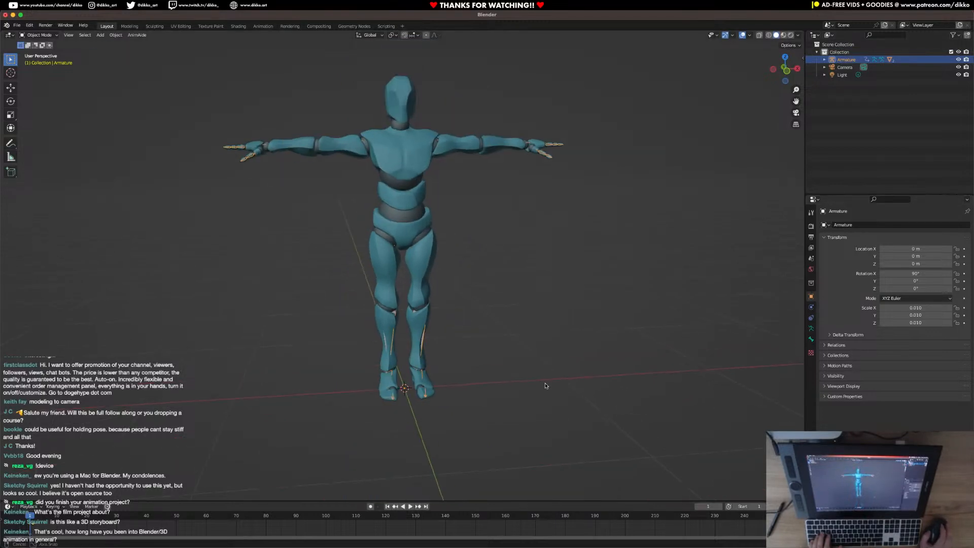
pyautogui.moveTo(547, 385); pyautogui.dragTo(517, 382, button='middle')
pyautogui.moveTo(380, 298); pyautogui.dragTo(603, 256, button='middle')
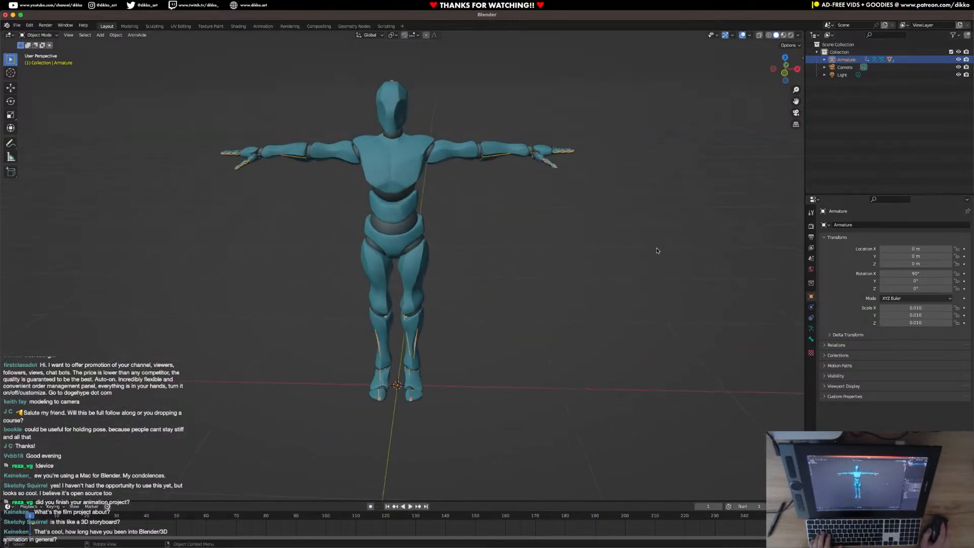
pyautogui.moveTo(386, 316); pyautogui.dragTo(459, 355, button='middle')
pyautogui.hotkey('shift', 'a')
pyautogui.moveTo(436, 304)
pyautogui.click(484, 312)
pyautogui.scroll(-3, 482, 314)
pyautogui.press('Delete')
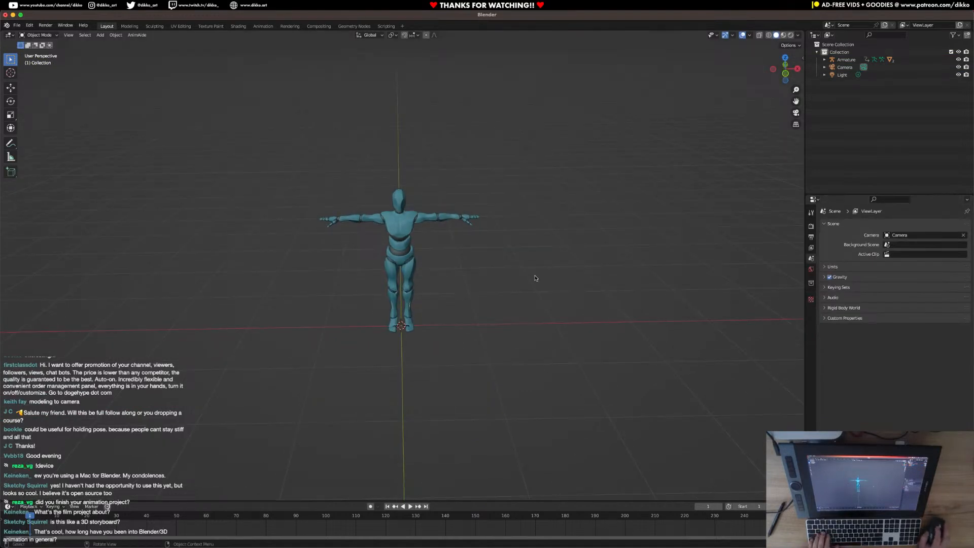
# Set the armature to display In Front so its bones draw over the mesh, and bring up the Mixamo Control Rig tools.
pyautogui.scroll(5, 395, 316)
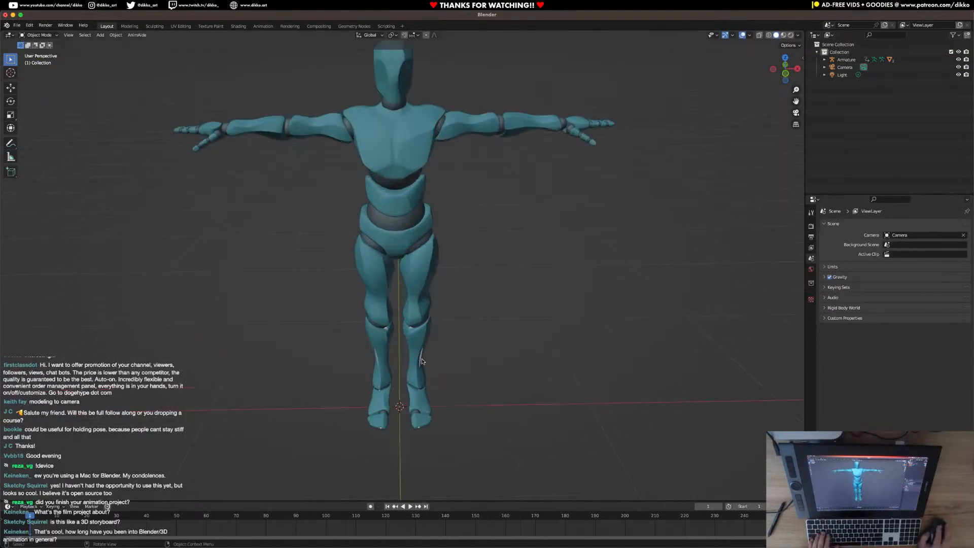
pyautogui.click(421, 361)
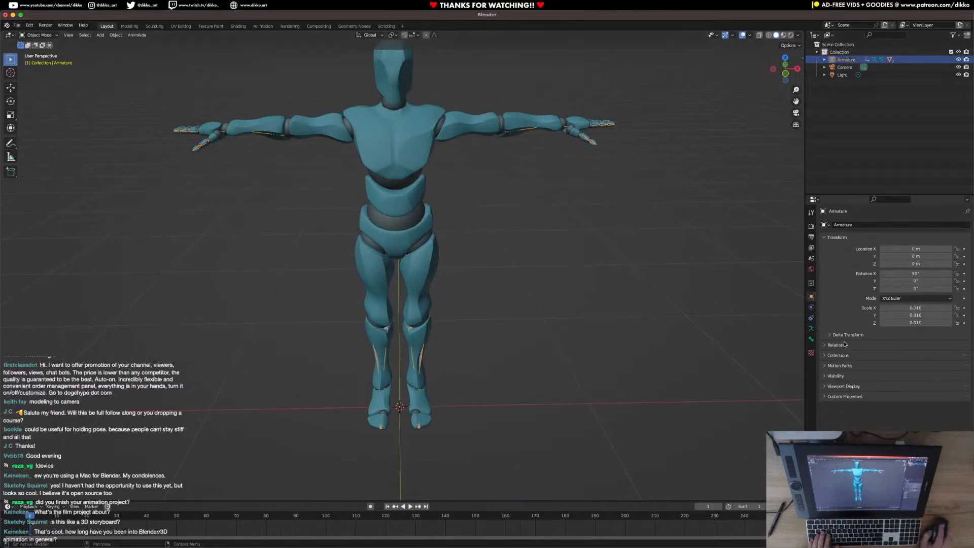
pyautogui.click(844, 376)
pyautogui.click(829, 376)
pyautogui.click(842, 386)
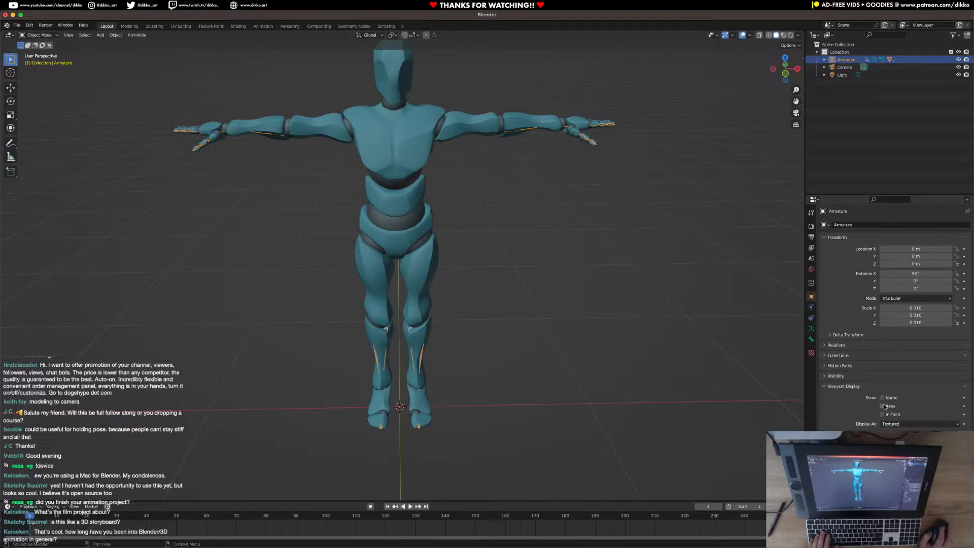
pyautogui.click(882, 414)
pyautogui.moveTo(515, 352)
pyautogui.mouseDown(button='middle')
pyautogui.moveTo(609, 350)
pyautogui.moveTo(522, 343)
pyautogui.mouseUp(button='middle')
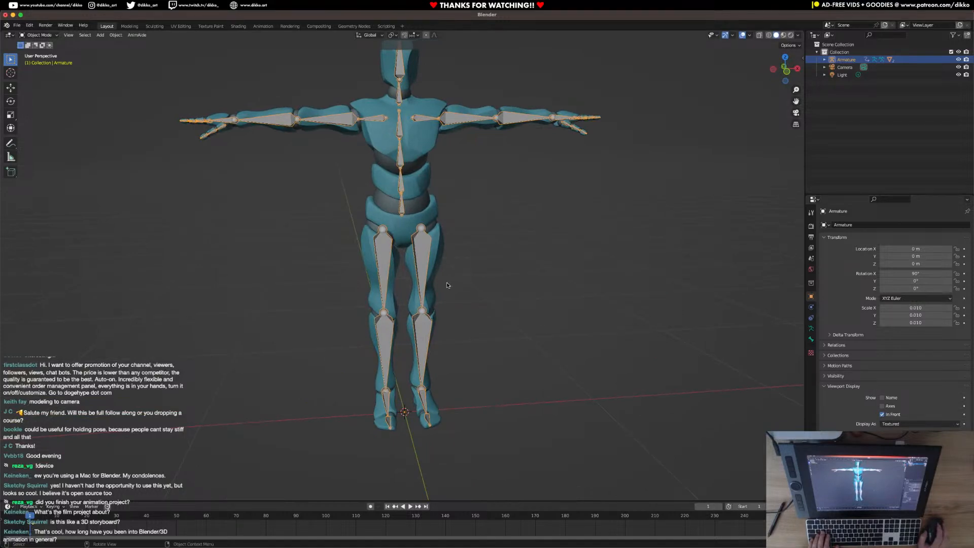
pyautogui.moveTo(449, 282); pyautogui.dragTo(412, 245, button='middle')
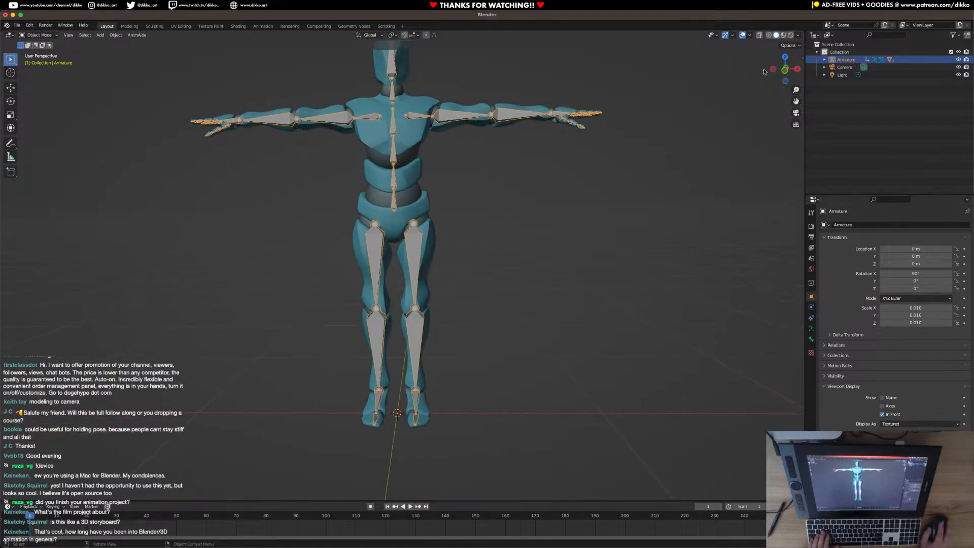
pyautogui.click(802, 57)
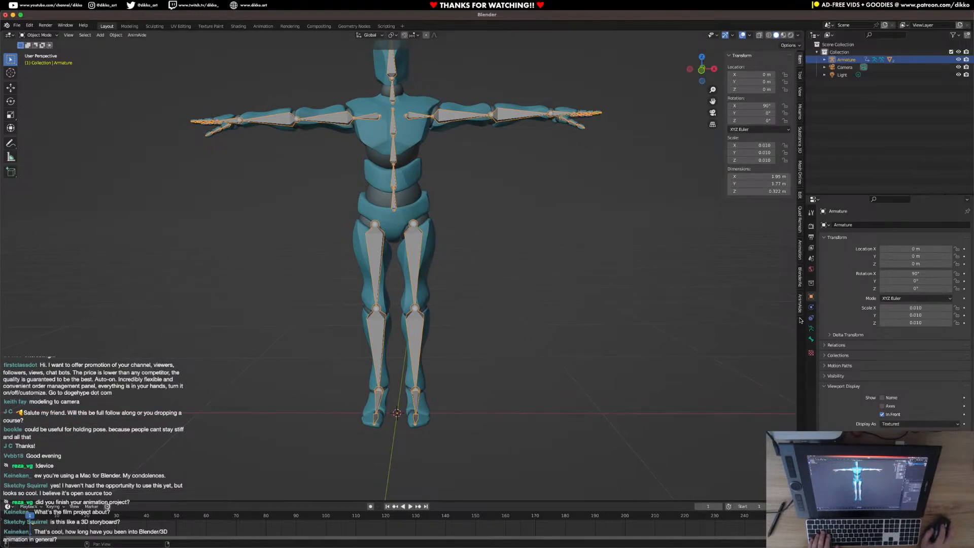
pyautogui.click(801, 109)
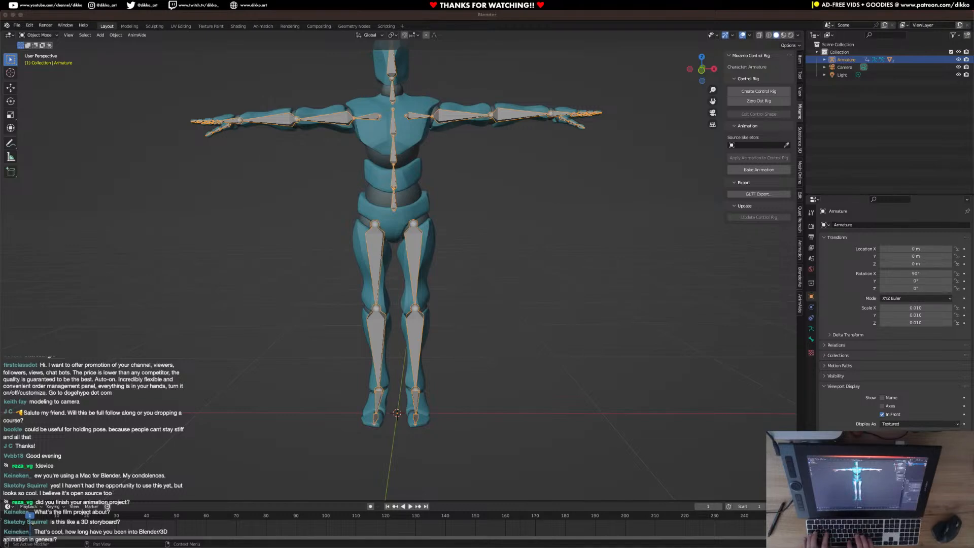
# Switch to the web browser to look over Adobe's Mixamo add-on for Blender page, and return to Blender.
pyautogui.moveTo(973, 28); pyautogui.dragTo(608, 32)
pyautogui.doubleClick(609, 32)
pyautogui.click(140, 135)
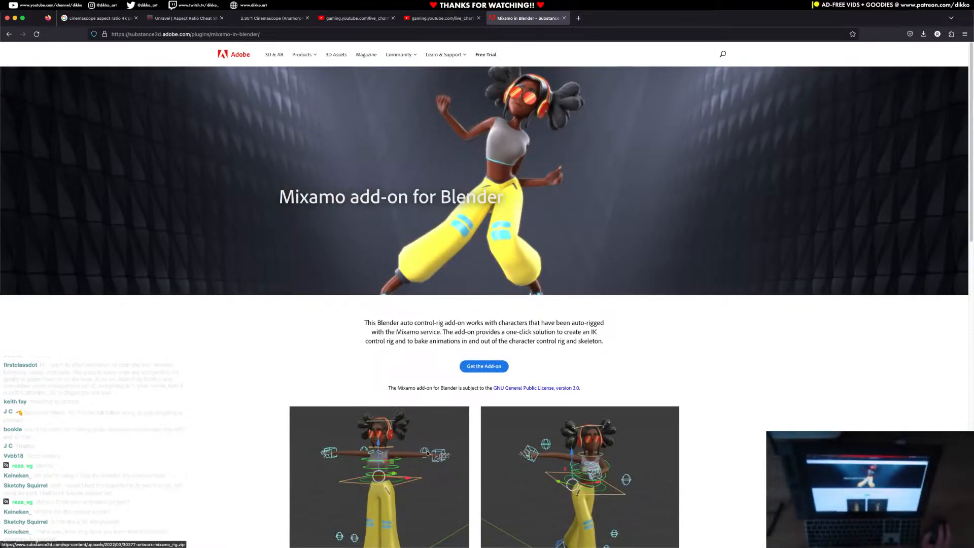
pyautogui.scroll(-5, 471, 374)
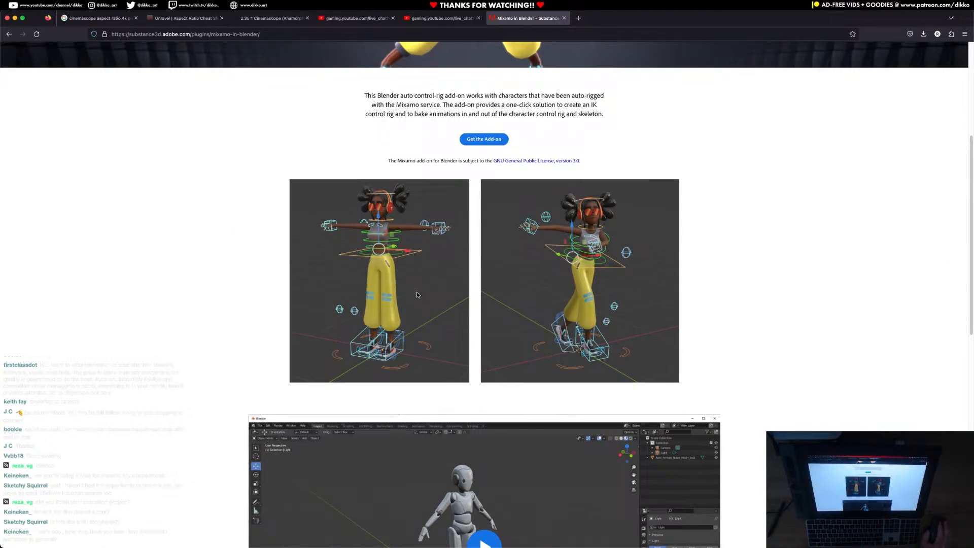
pyautogui.moveTo(631, 17); pyautogui.dragTo(973, 66)
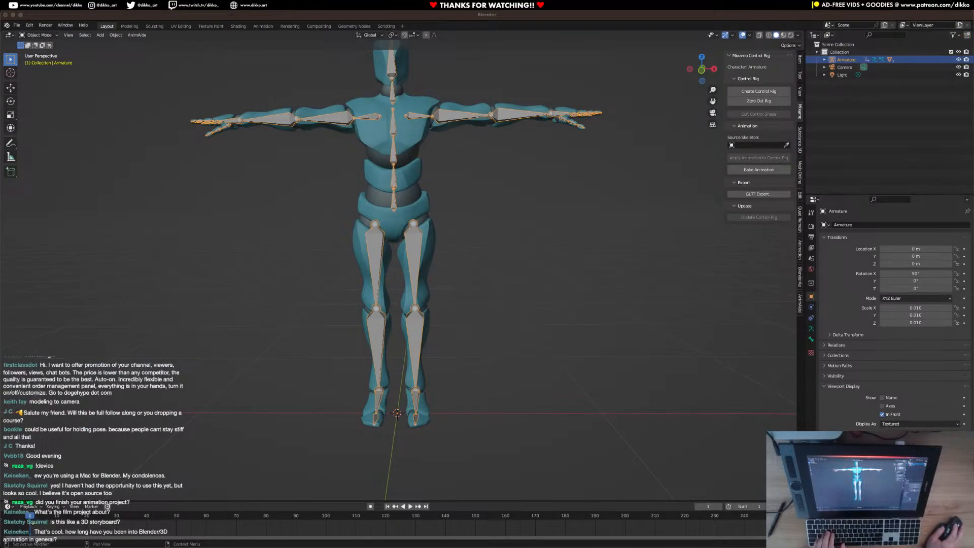
# Create the Mixamo control rig for the armature with Apply Animation off and IK Arms and IK Legs on.
pyautogui.click(415, 247)
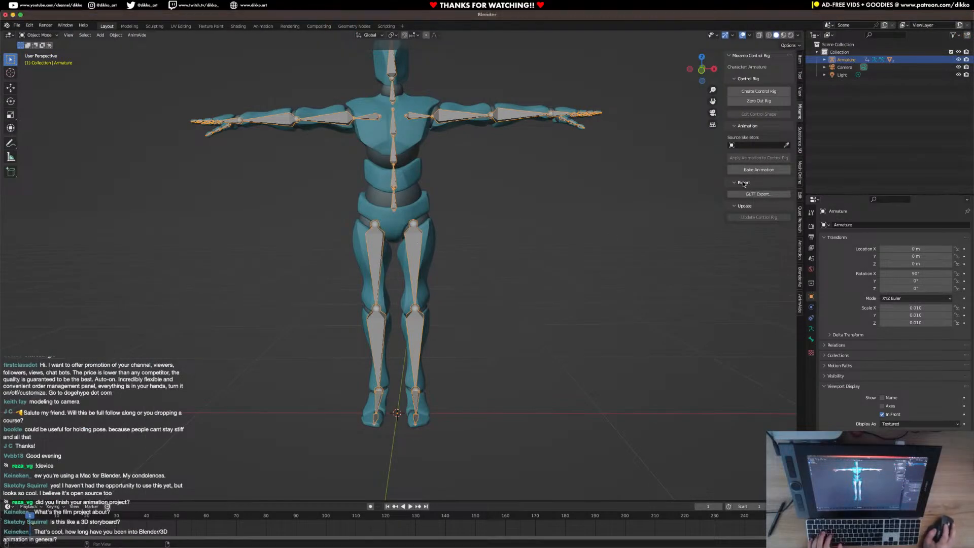
pyautogui.click(760, 94)
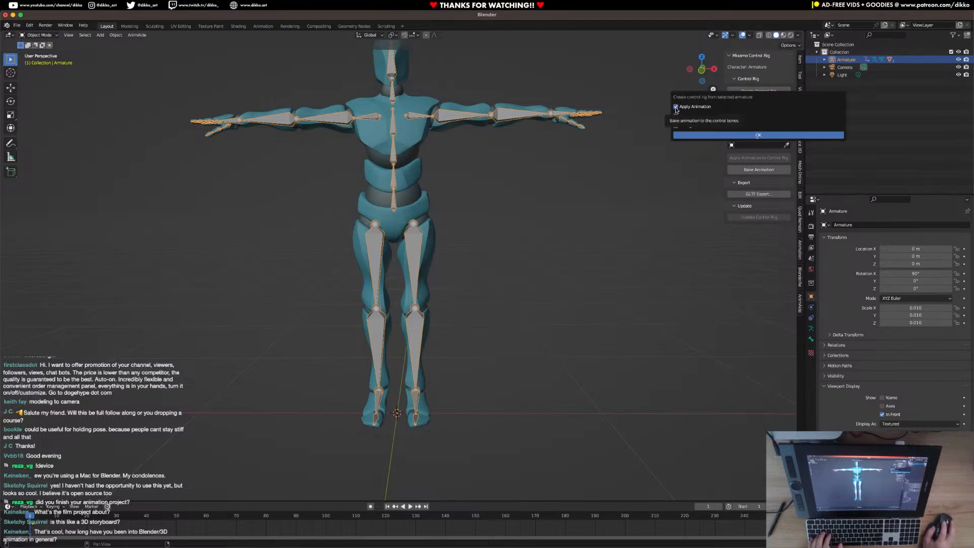
pyautogui.click(710, 135)
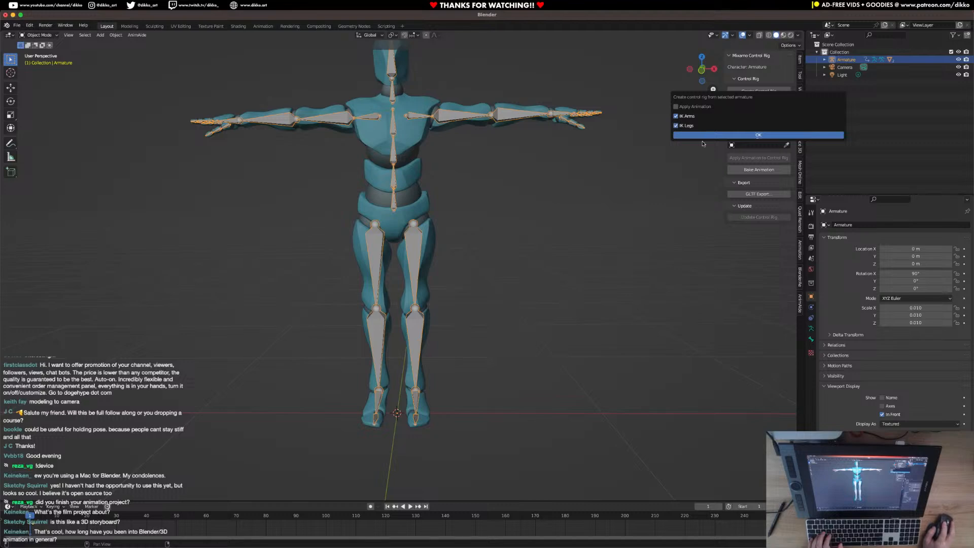
pyautogui.moveTo(475, 250); pyautogui.dragTo(426, 228, button='middle')
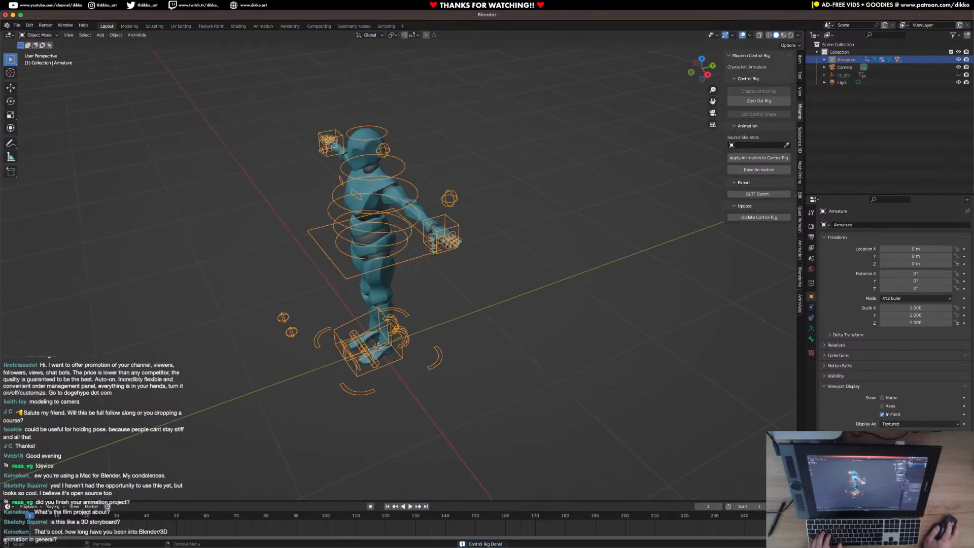
pyautogui.press('super+Tab')
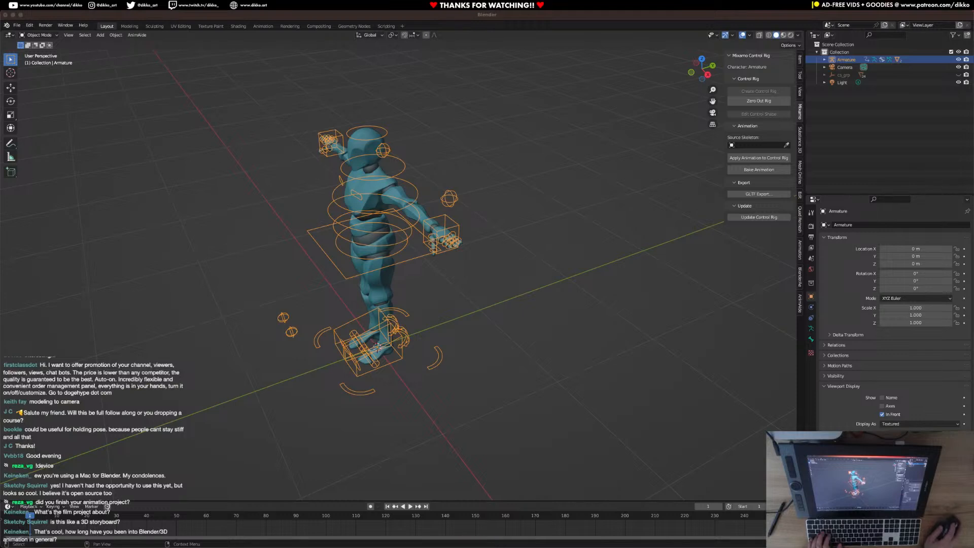
pyautogui.moveTo(606, 283); pyautogui.dragTo(682, 263, button='middle')
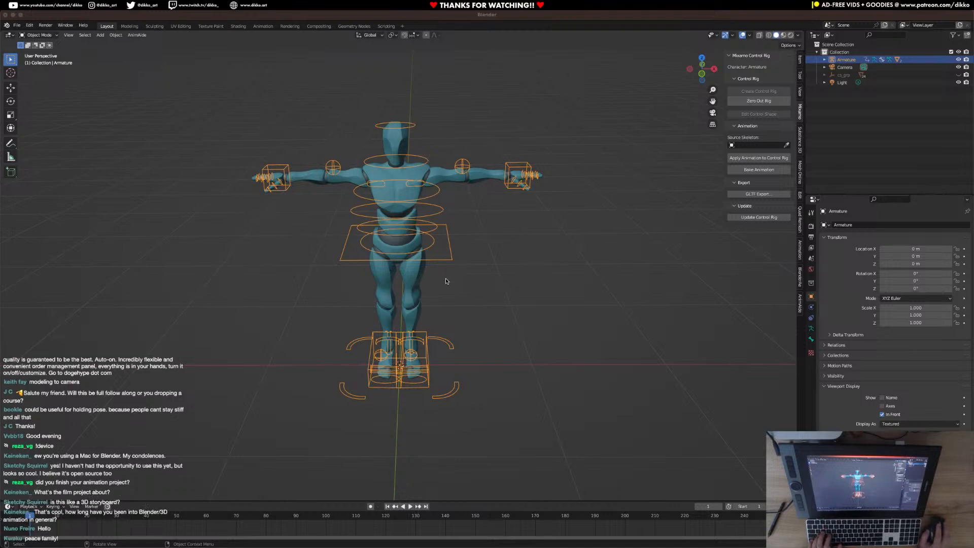
pyautogui.moveTo(455, 250); pyautogui.dragTo(447, 251, button='middle')
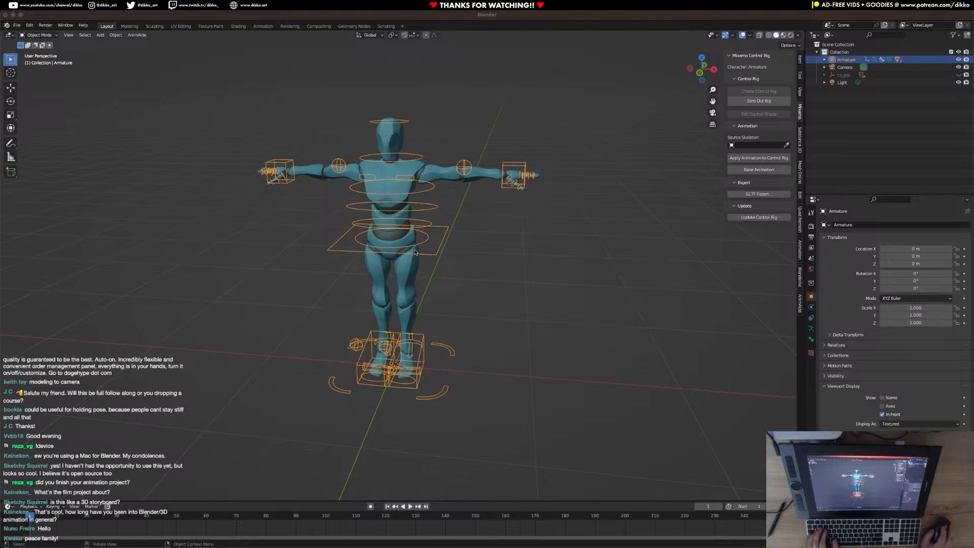
# Switch the armature to Pose Mode and try moving the hips control, discarding the move.
pyautogui.click(41, 35)
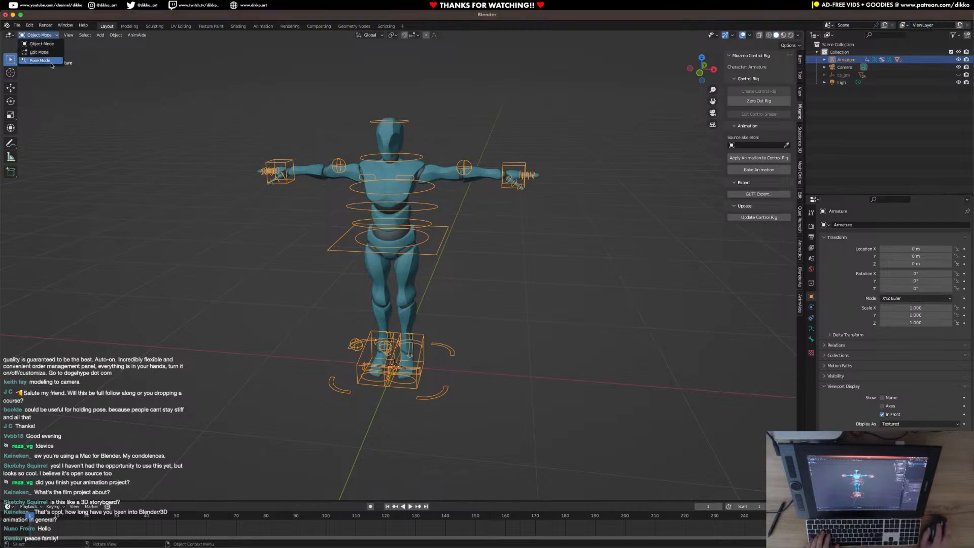
pyautogui.click(51, 64)
pyautogui.scroll(2, 492, 221)
pyautogui.moveTo(491, 221); pyautogui.dragTo(416, 205, button='middle')
pyautogui.click(426, 212)
pyautogui.press('g')
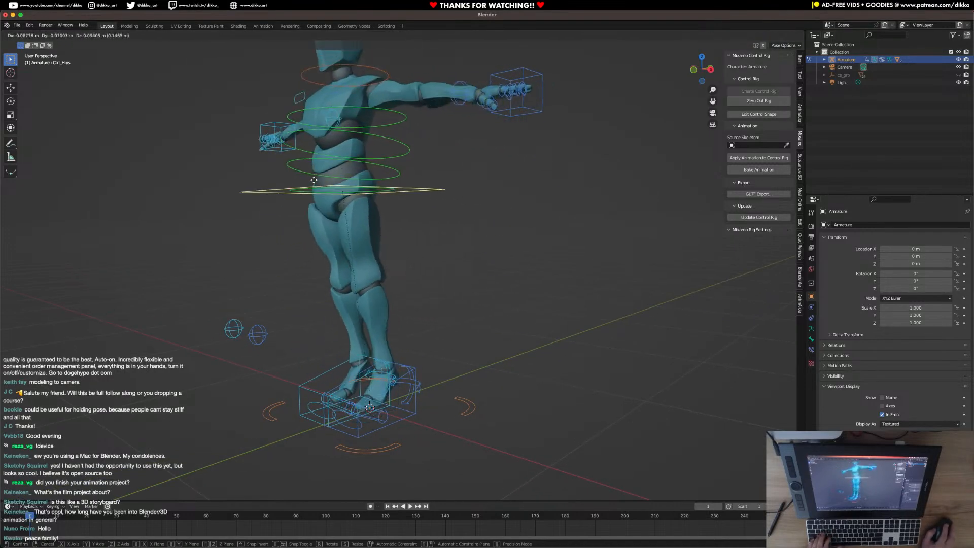
pyautogui.rightClick(284, 178)
pyautogui.moveTo(283, 178); pyautogui.dragTo(328, 179, button='middle')
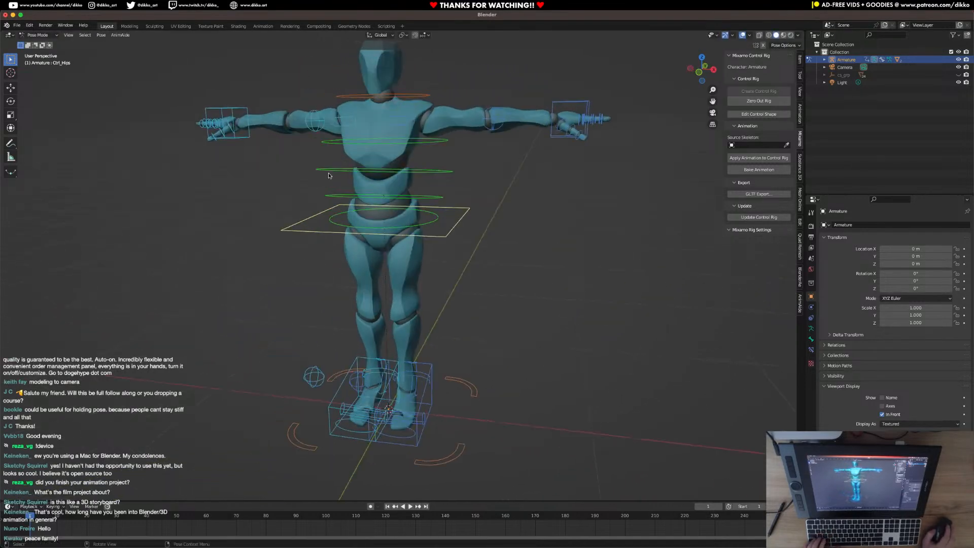
# Try rotating the right and the left hand IK controls, discarding both rotations.
pyautogui.click(250, 138)
pyautogui.moveTo(250, 138); pyautogui.dragTo(284, 143, button='middle')
pyautogui.press('r')
pyautogui.press('r')
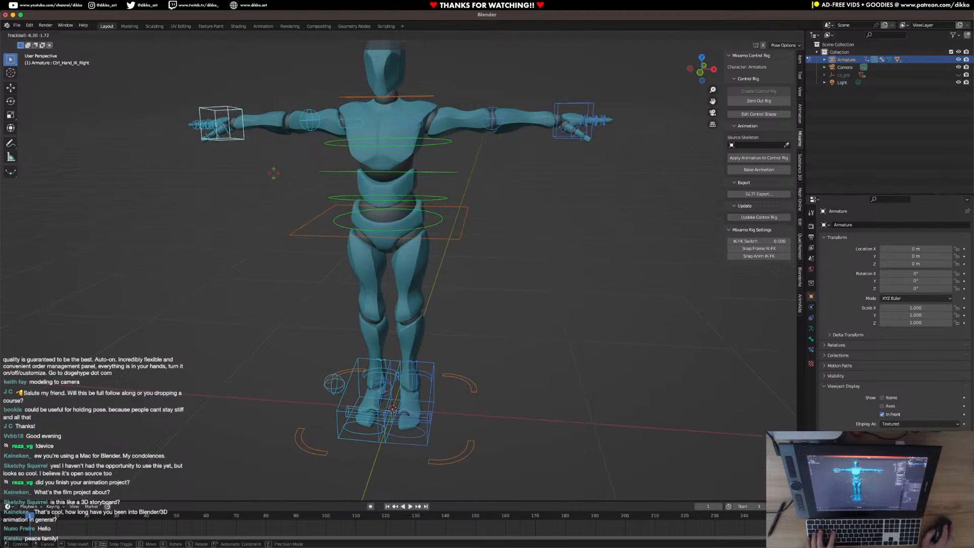
pyautogui.press('Escape')
pyautogui.click(575, 139)
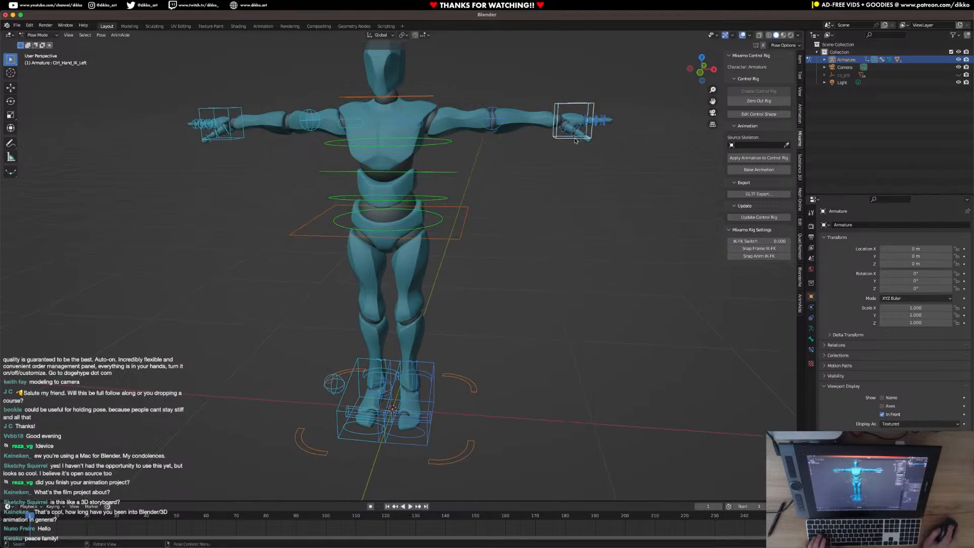
pyautogui.press('r')
pyautogui.press('r')
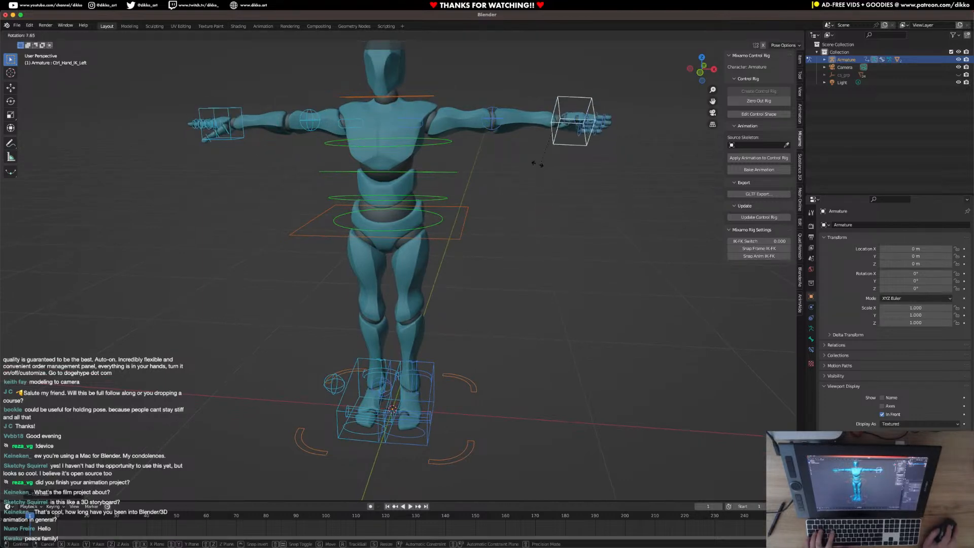
pyautogui.press('Escape')
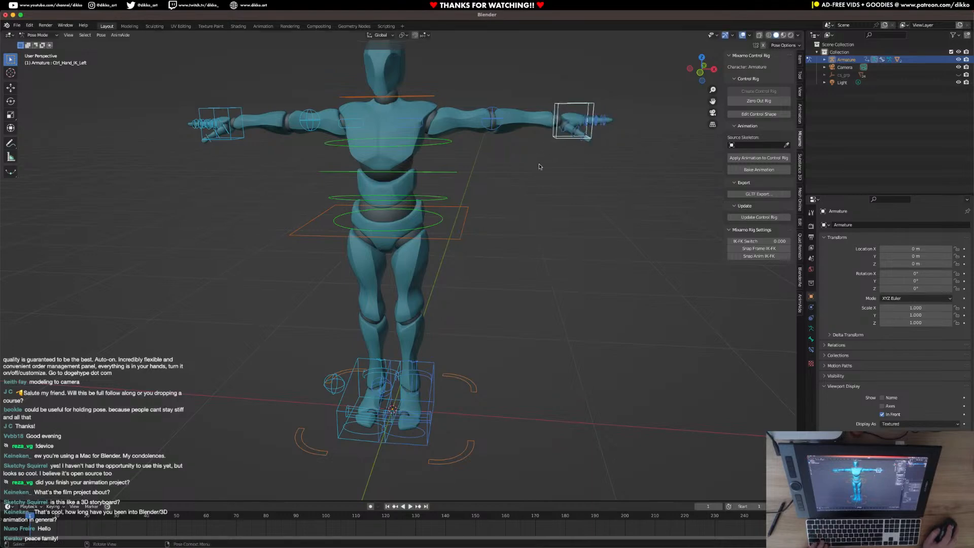
# Save the file as Male_Rig.blend in the Rigs folder inside Pre-Production.
pyautogui.moveTo(543, 154); pyautogui.dragTo(508, 217, button='middle')
pyautogui.scroll(-4, 507, 217)
pyautogui.click(16, 25)
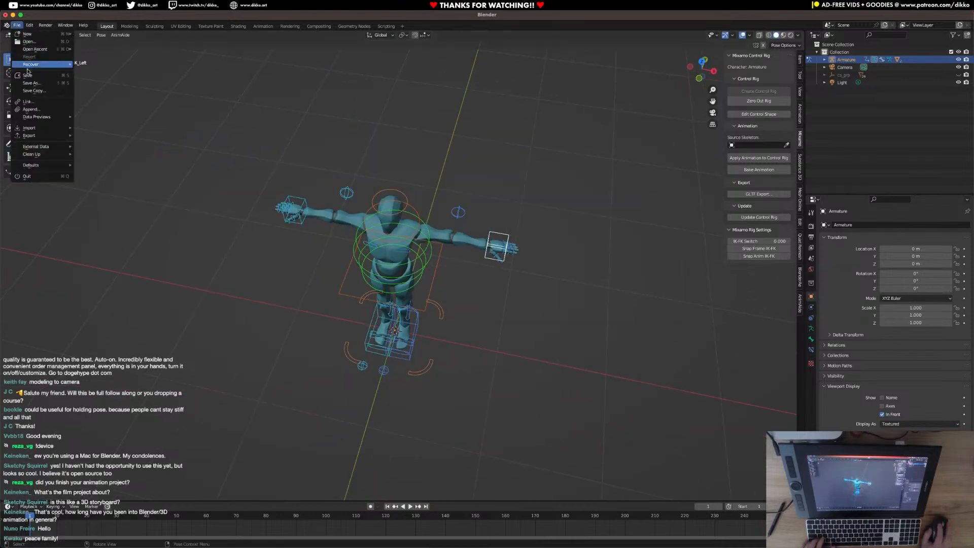
pyautogui.click(31, 83)
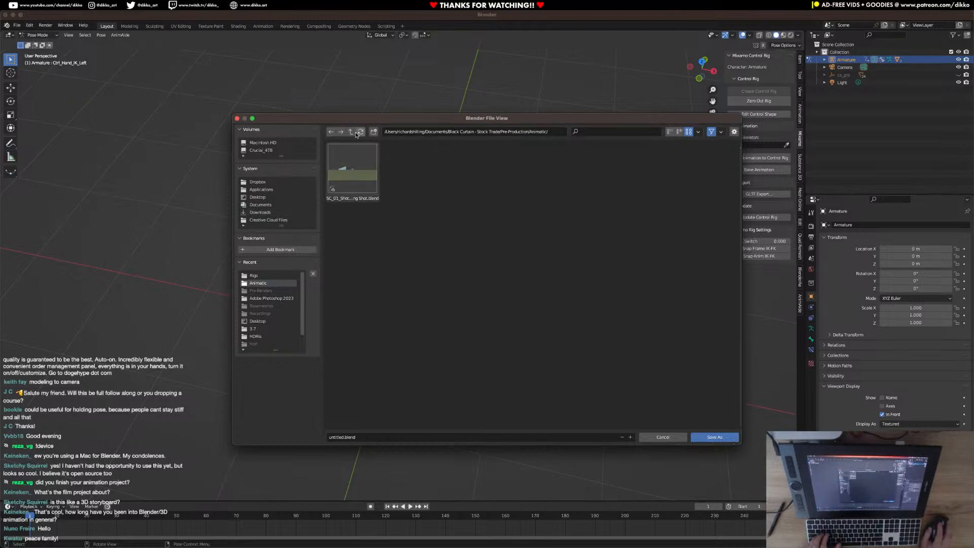
pyautogui.doubleClick(410, 170)
pyautogui.click(381, 437)
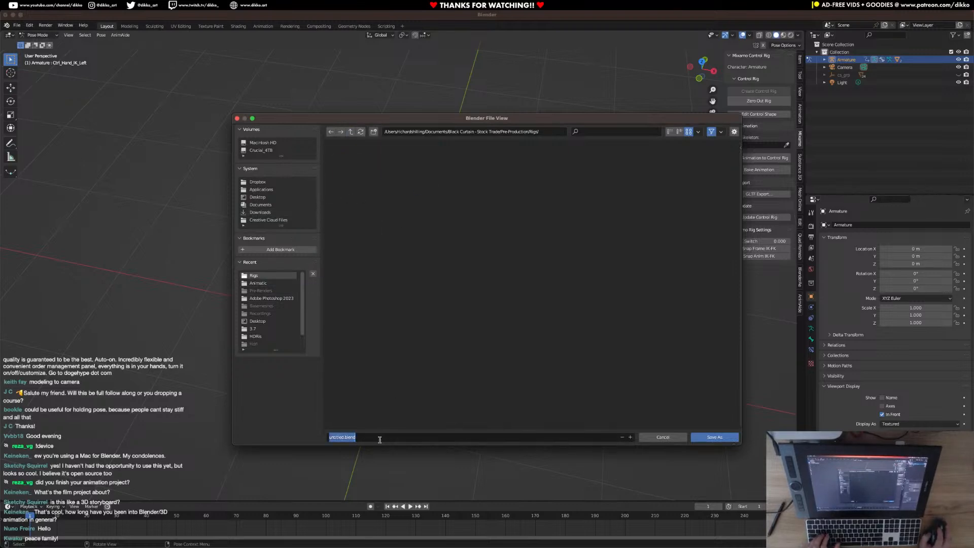
pyautogui.write('Male')
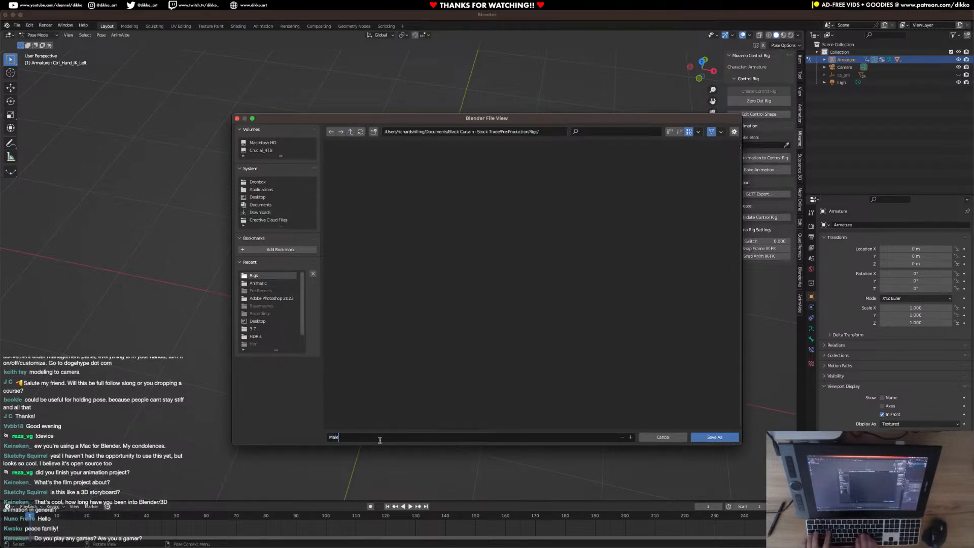
pyautogui.write('_Rig.blend')
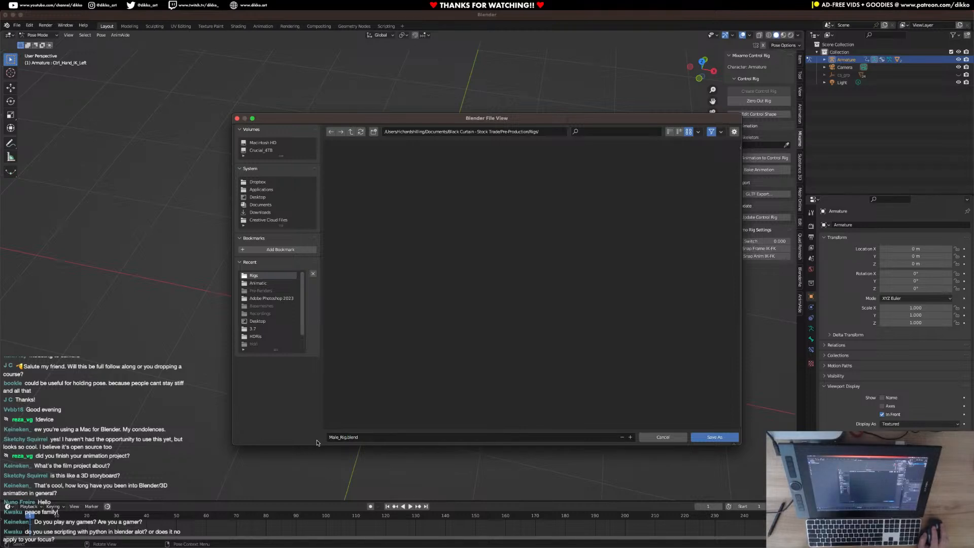
pyautogui.click(715, 437)
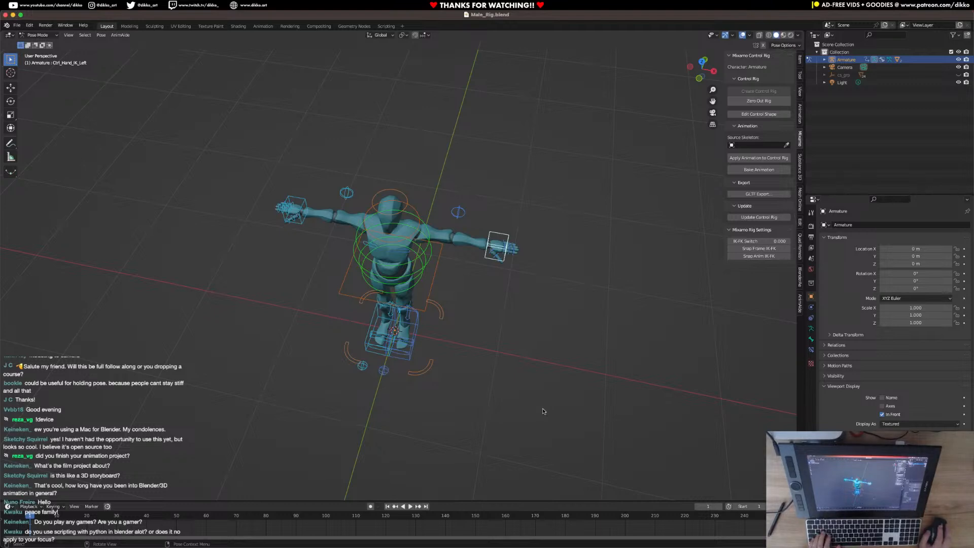
# Try moving the left hand IK control down towards the body to bend the arm, discarding the move.
pyautogui.moveTo(426, 370); pyautogui.dragTo(412, 325, button='middle')
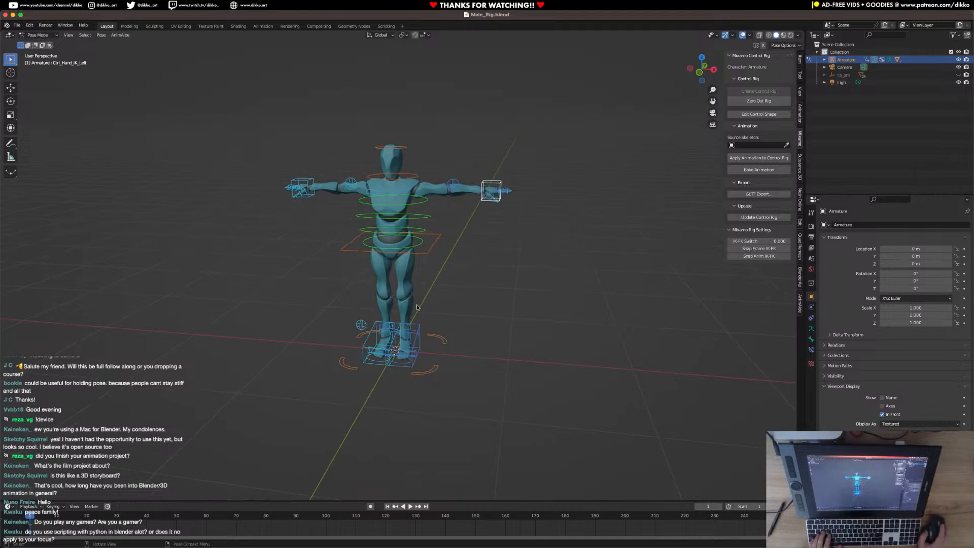
pyautogui.moveTo(412, 325); pyautogui.dragTo(516, 174, button='middle')
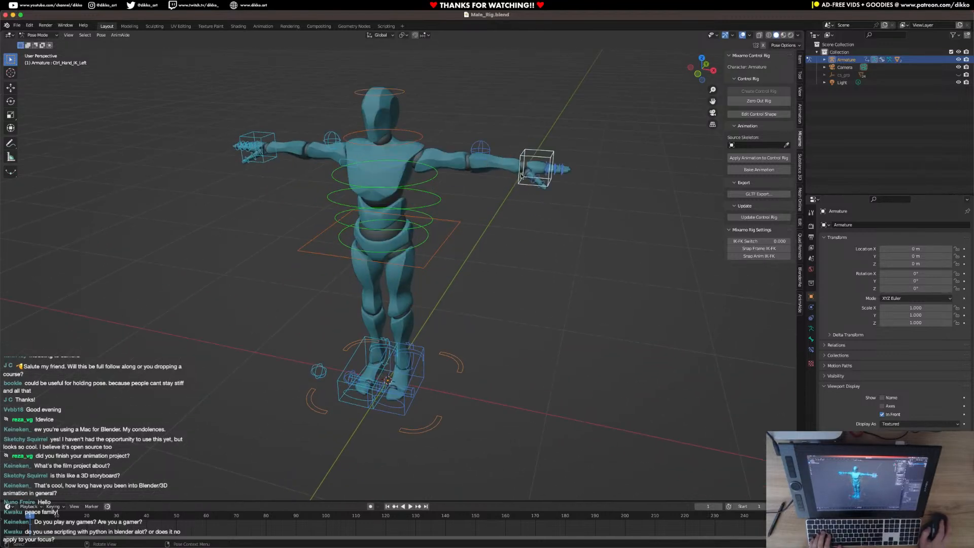
pyautogui.press('g')
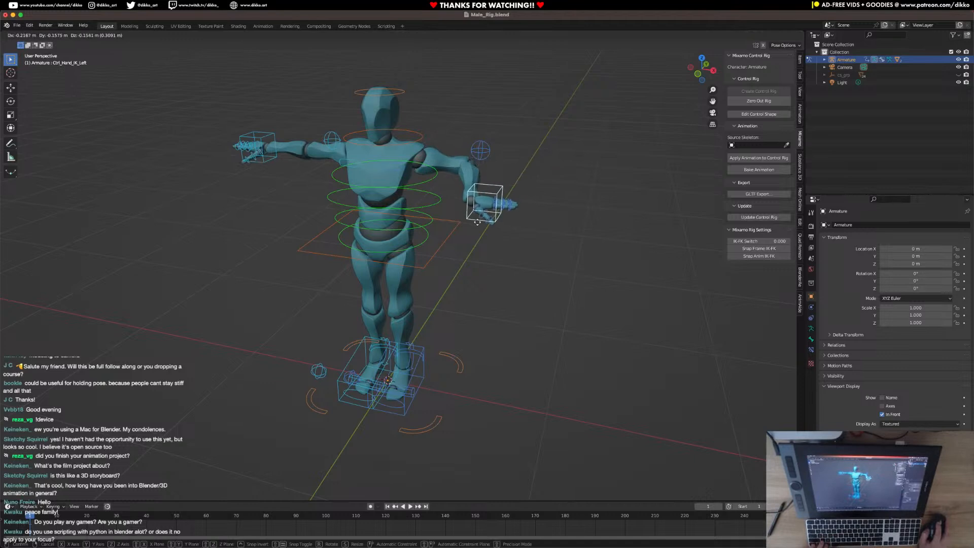
pyautogui.rightClick(481, 182)
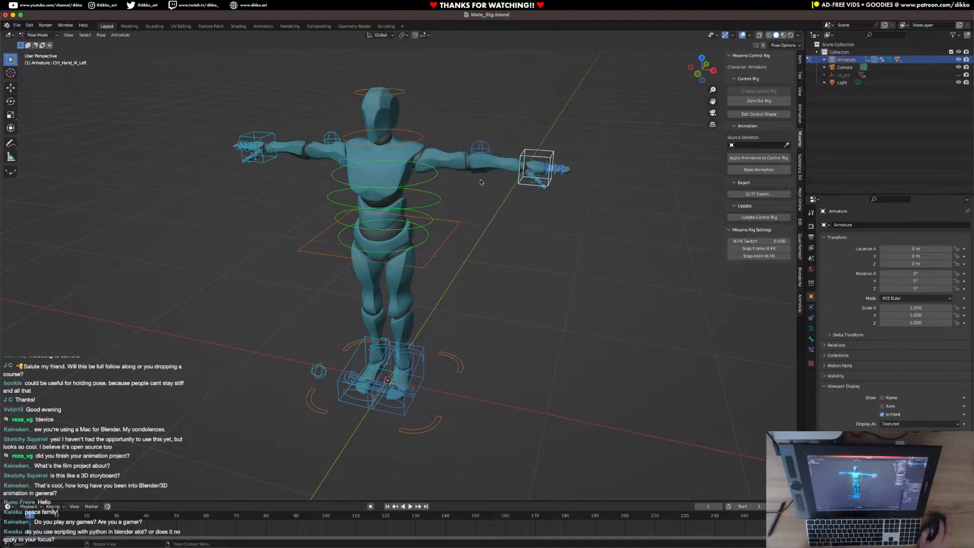
# Select the left arm pole control, and try moving the left hand IK control in towards the elbow, undoing the move.
pyautogui.click(481, 151)
pyautogui.moveTo(487, 152); pyautogui.dragTo(541, 150, button='middle')
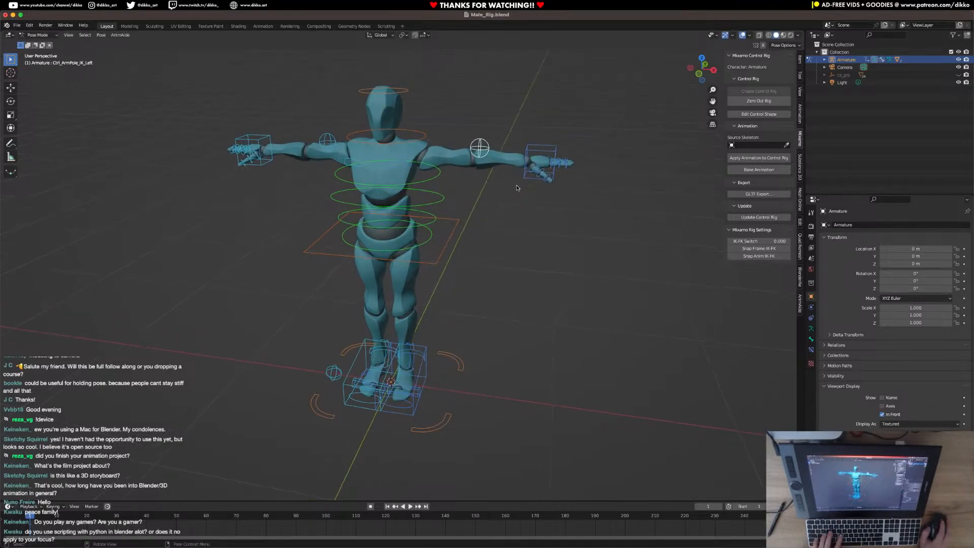
pyautogui.click(541, 150)
pyautogui.press('g')
pyautogui.click(501, 162)
pyautogui.press('super+z')
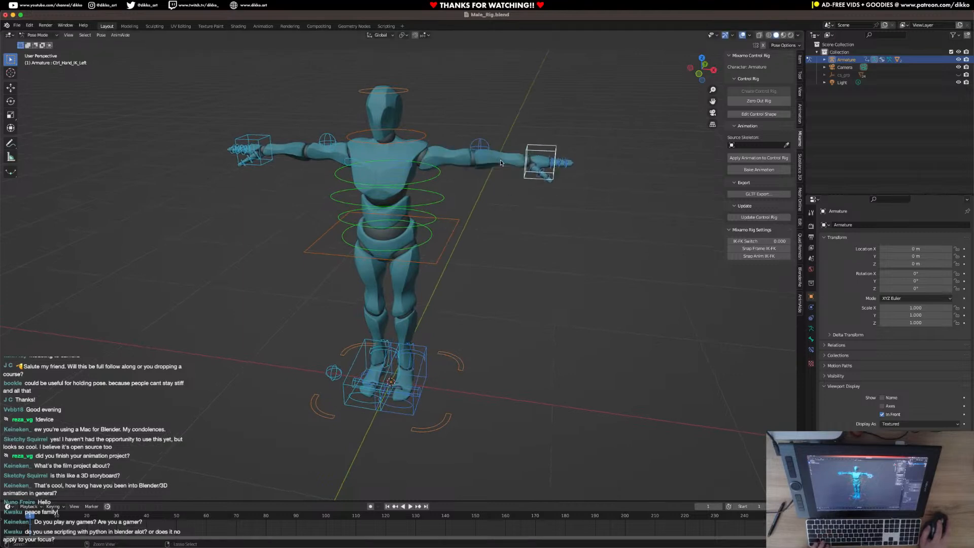
# Save the rigged character in Male_Rig.blend.
pyautogui.moveTo(363, 207); pyautogui.dragTo(375, 370, button='middle')
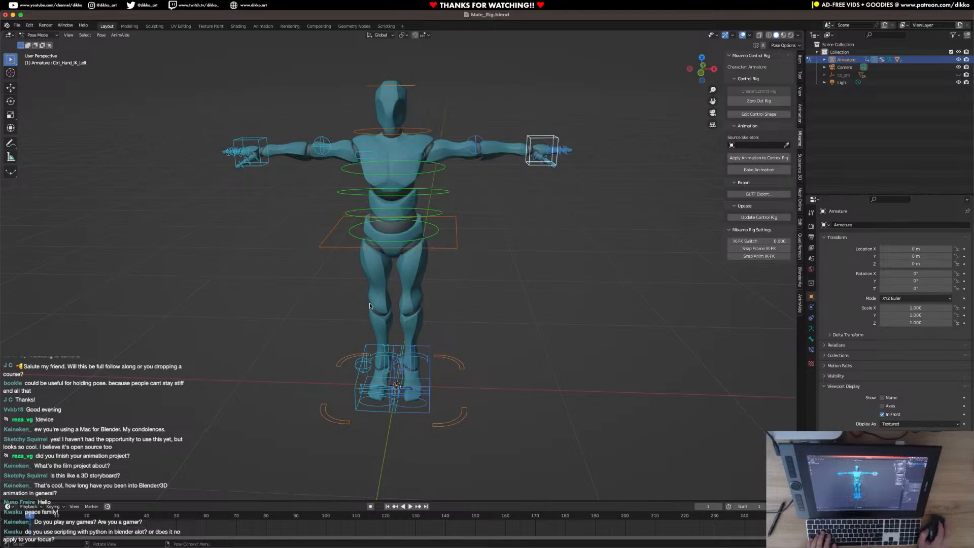
pyautogui.moveTo(399, 245); pyautogui.dragTo(453, 296, button='middle')
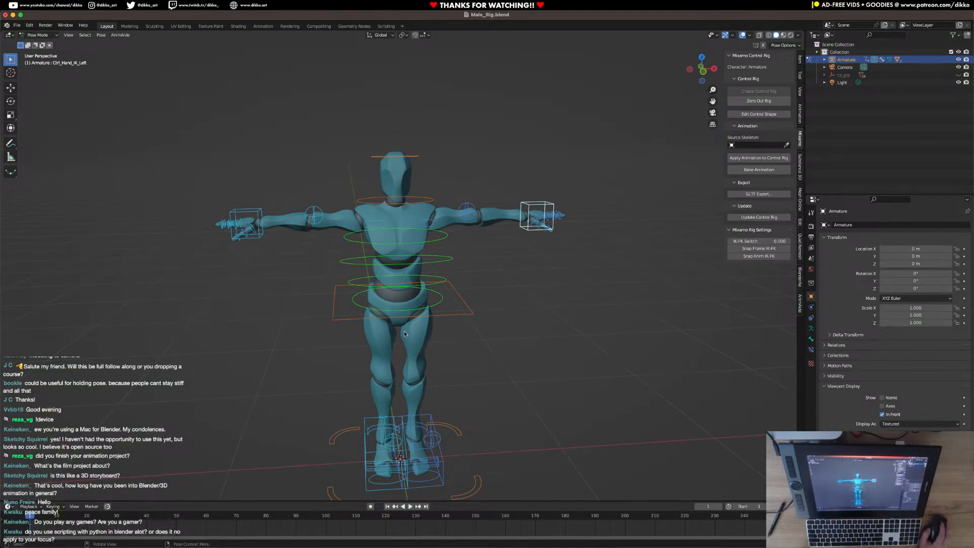
pyautogui.hotkey('ctrl', 's')
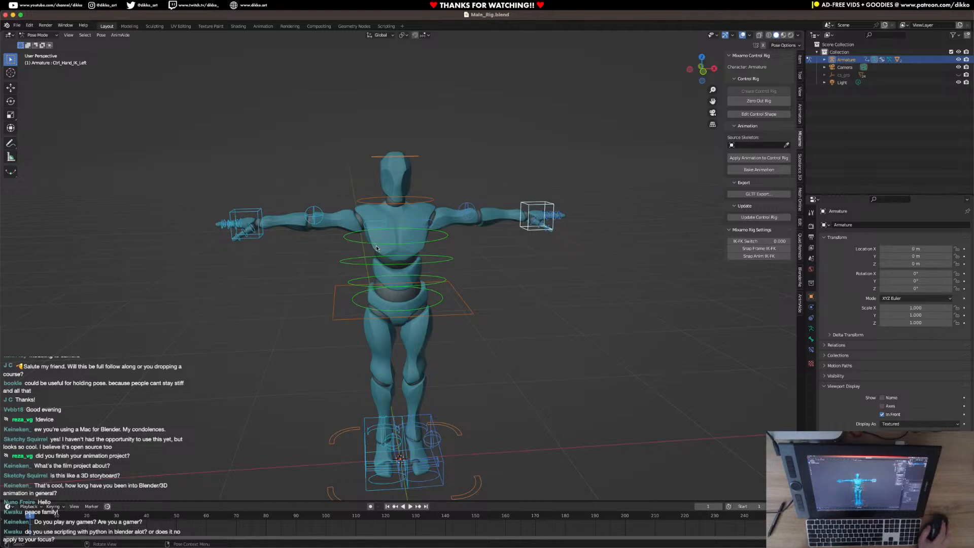
pyautogui.moveTo(379, 256); pyautogui.dragTo(383, 267, button='middle')
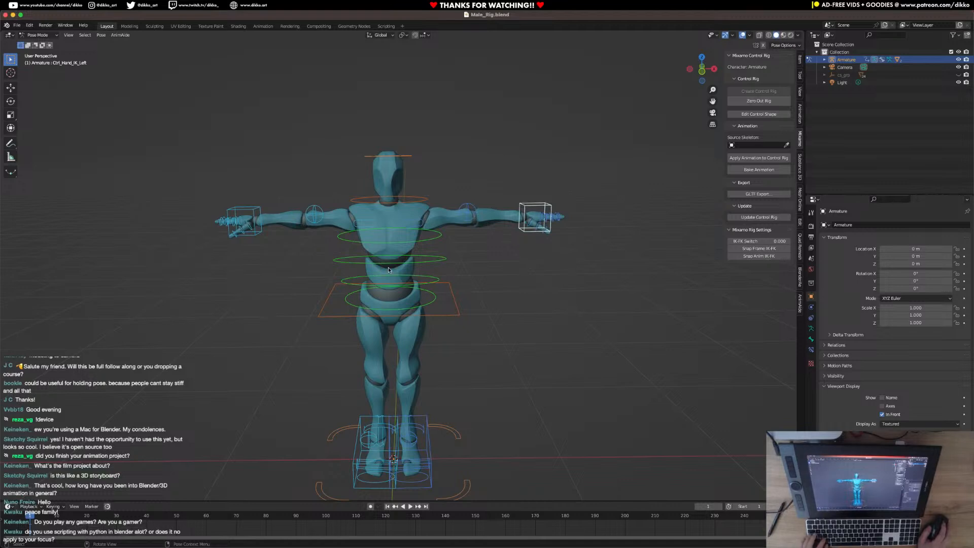
pyautogui.press('super+s')
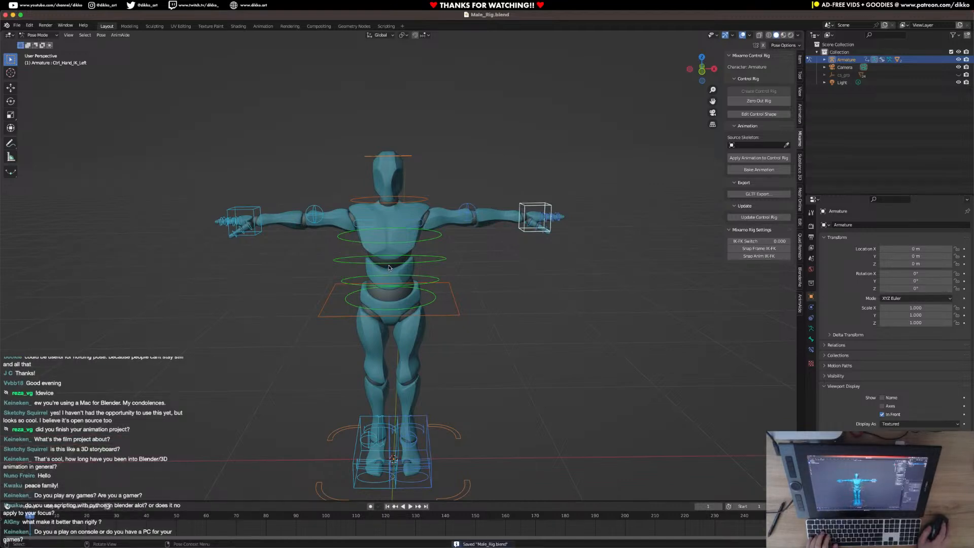
# Reopen the recent file SC_01_Shot_01 - Establishing Shot.blend.
pyautogui.moveTo(384, 222); pyautogui.dragTo(416, 301, button='middle')
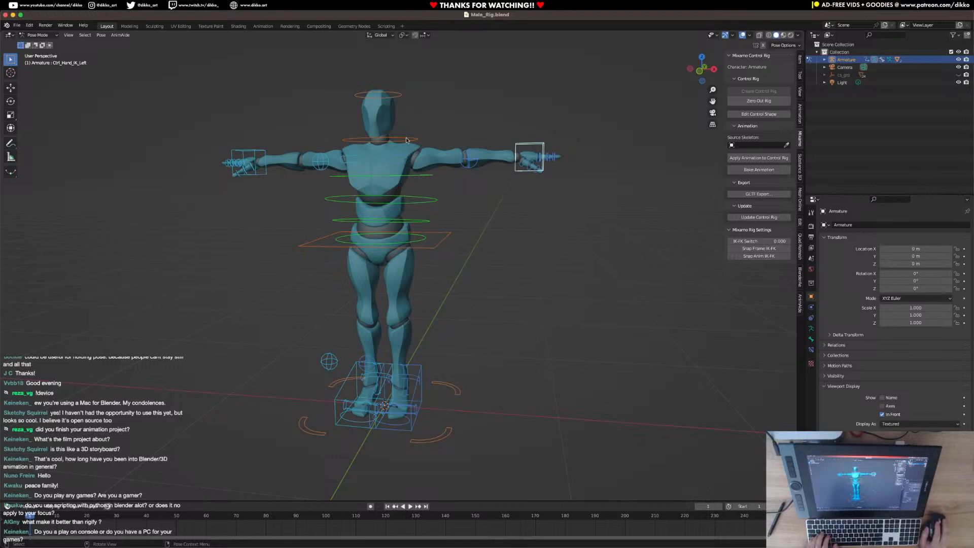
pyautogui.click(17, 25)
pyautogui.moveTo(26, 50)
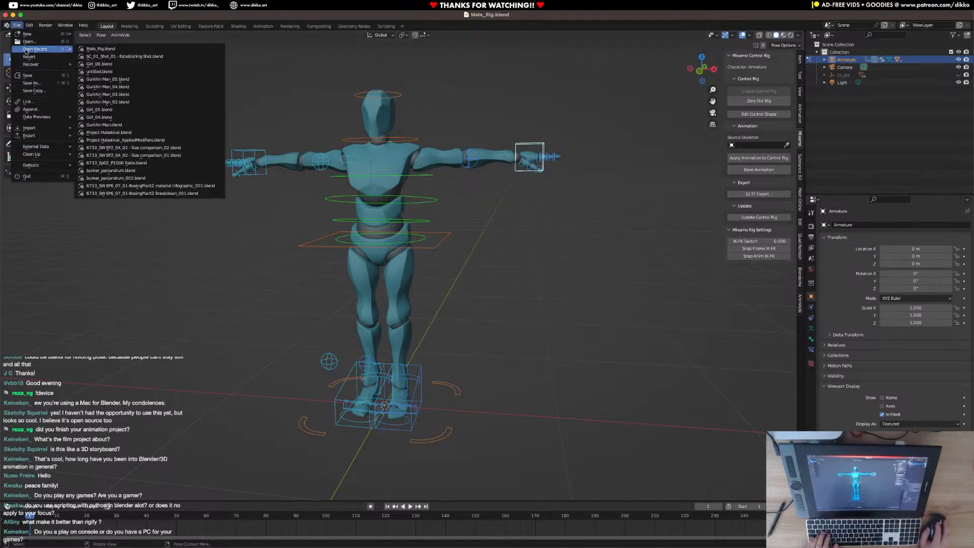
pyautogui.click(125, 56)
pyautogui.click(491, 239)
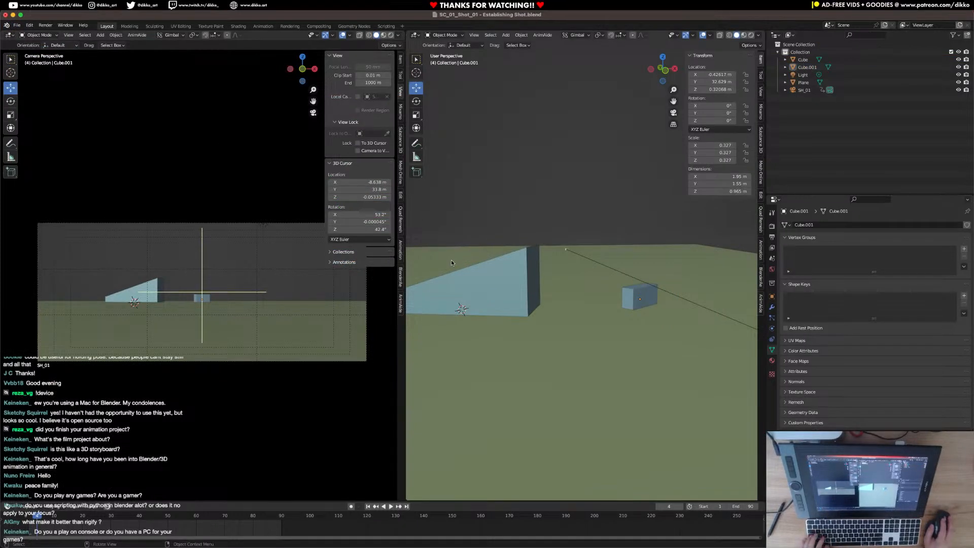
pyautogui.moveTo(354, 546)
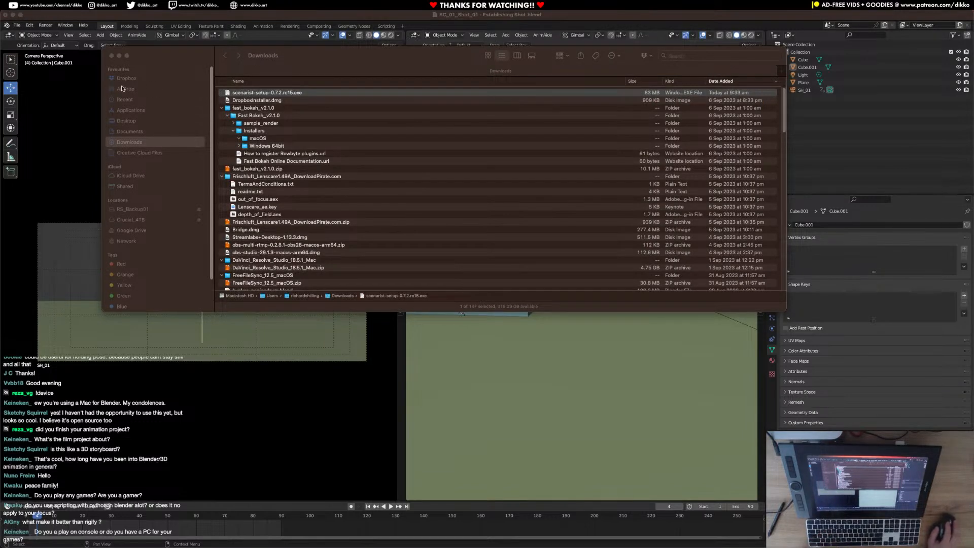
pyautogui.click(112, 55)
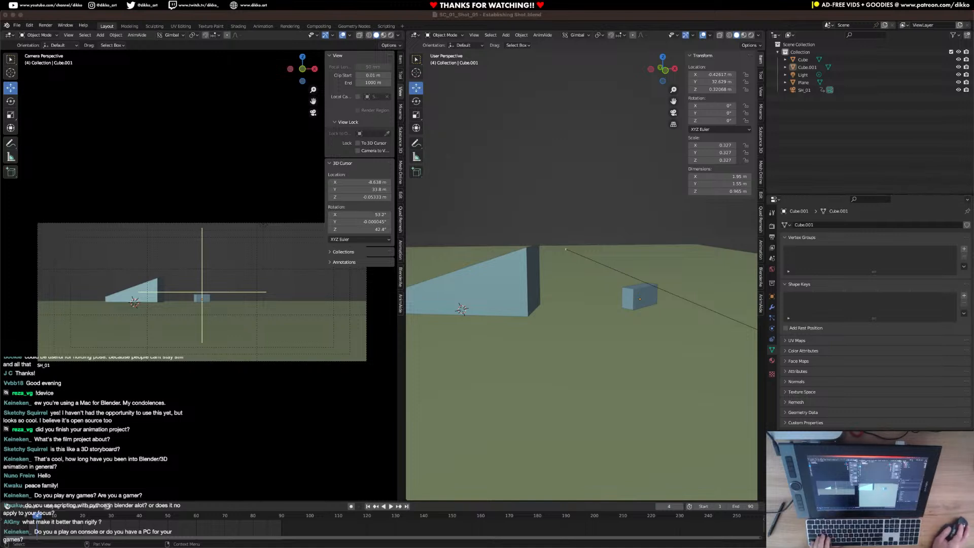
pyautogui.click(503, 174)
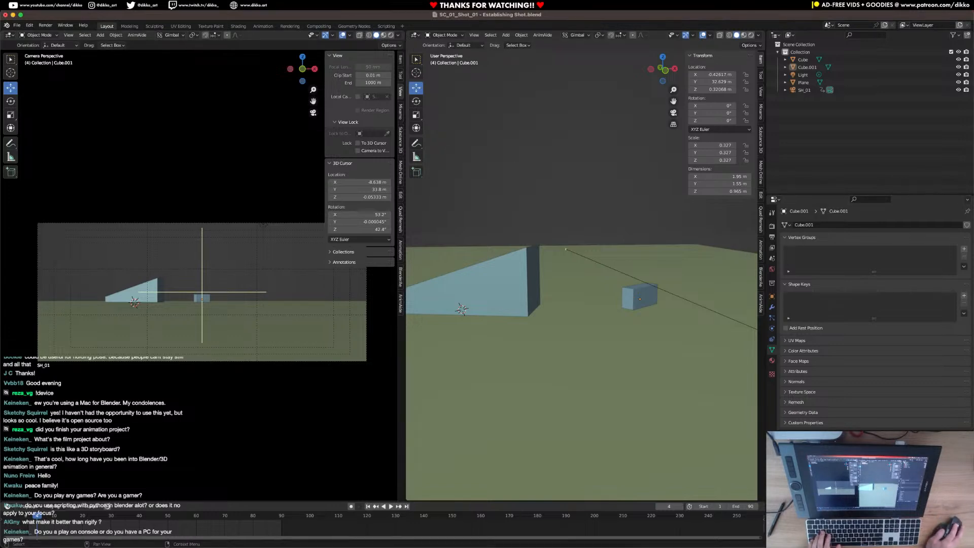
pyautogui.hotkey('ctrl', 'Up')
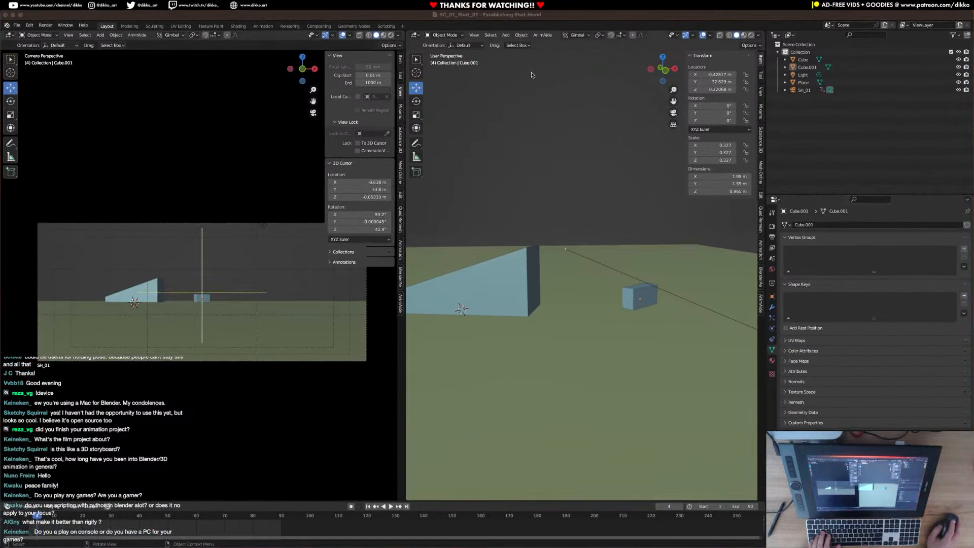
# Start saving a copy of the scene in the Animatic folder, changing the scene prefix of the file name to SC_02.
pyautogui.click(17, 25)
pyautogui.click(30, 84)
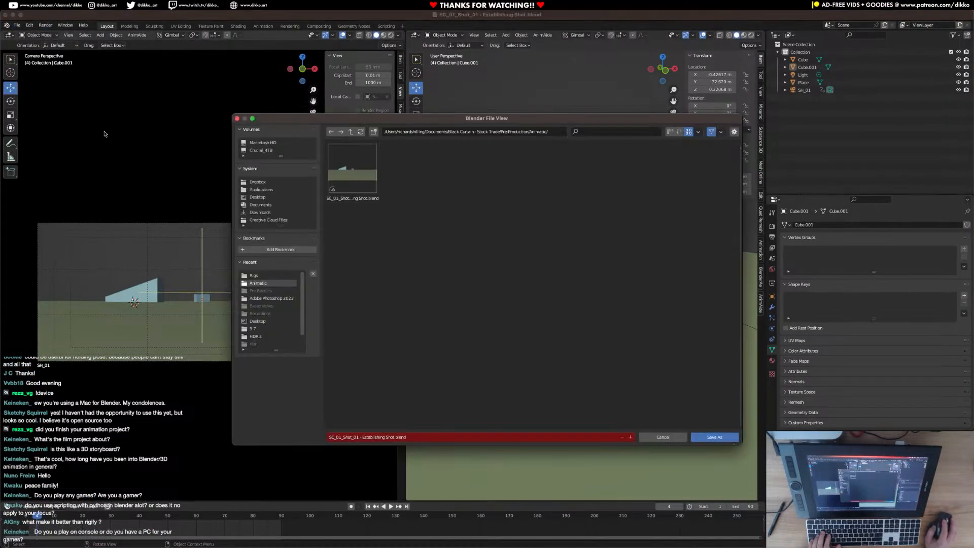
pyautogui.click(351, 440)
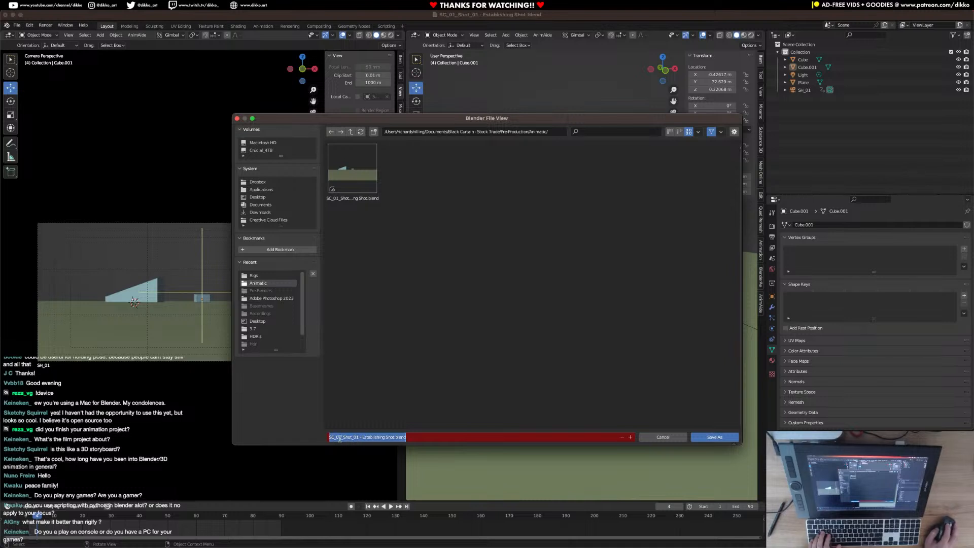
pyautogui.click(339, 437)
pyautogui.moveTo(339, 437); pyautogui.dragTo(341, 438)
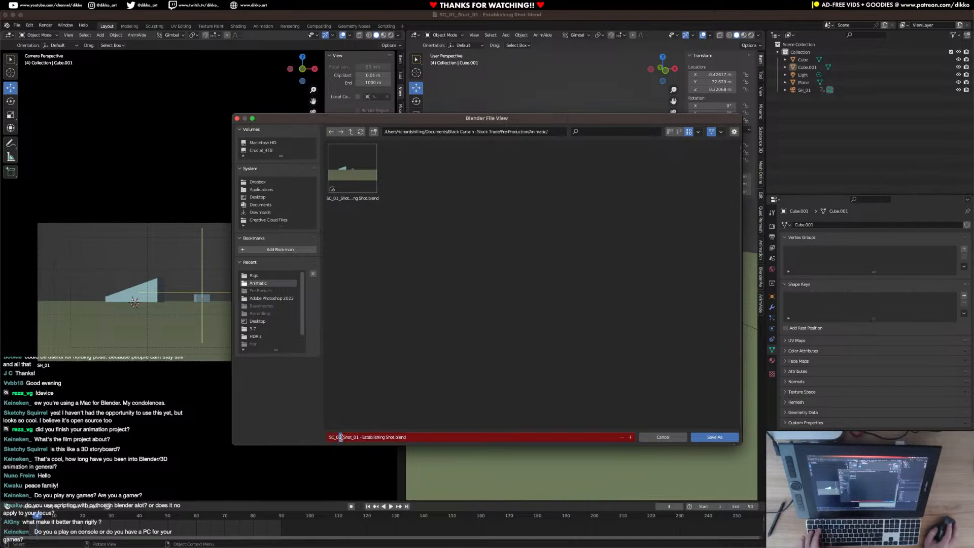
pyautogui.write('2')
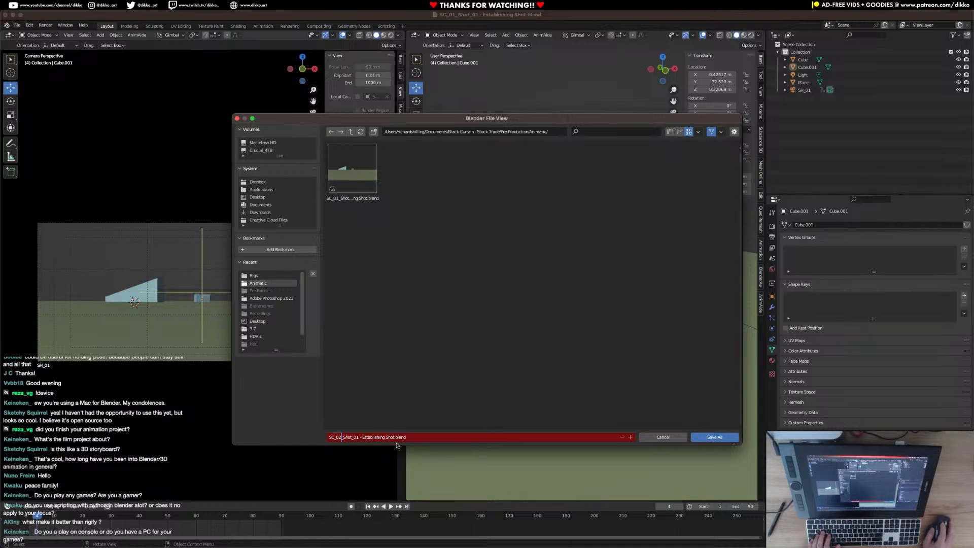
pyautogui.click(397, 443)
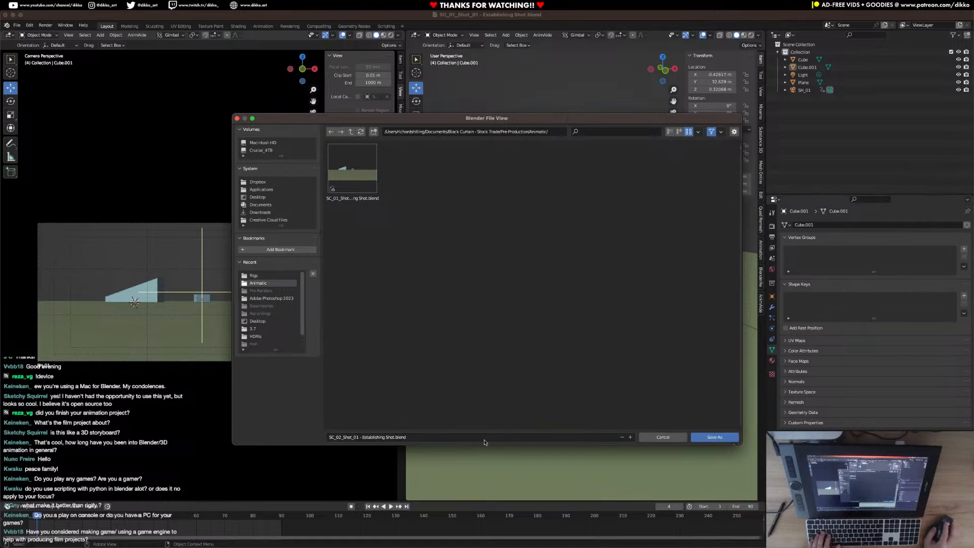
# Replace the descriptive part of the file name with SittingOnCrateWaiting and save the copy as SC_02_Shot_01 - SittingOnCrateWaiting.blend.
pyautogui.click(363, 438)
pyautogui.click(362, 437)
pyautogui.moveTo(361, 437); pyautogui.dragTo(393, 440)
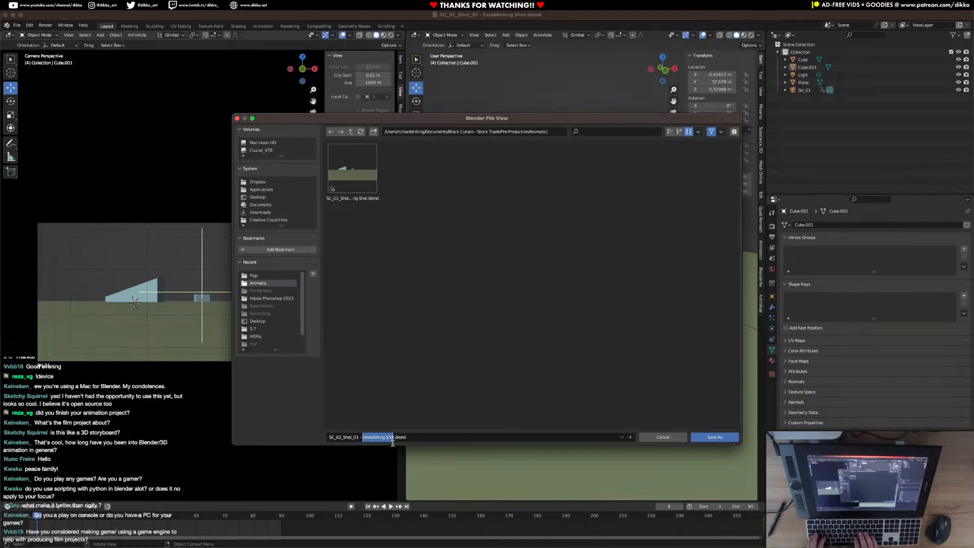
pyautogui.write('Sitting')
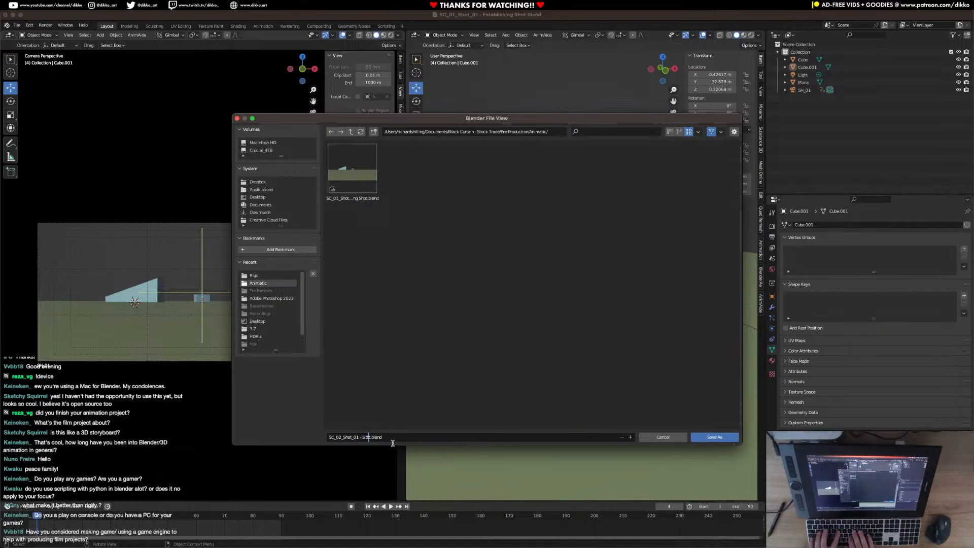
pyautogui.write('OnCrate')
pyautogui.press('Delete')
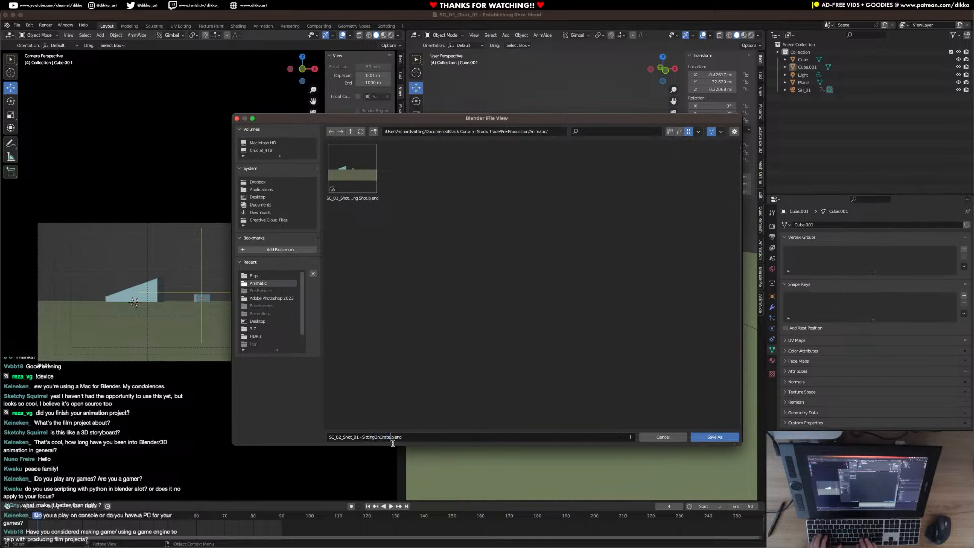
pyautogui.write('Waiting')
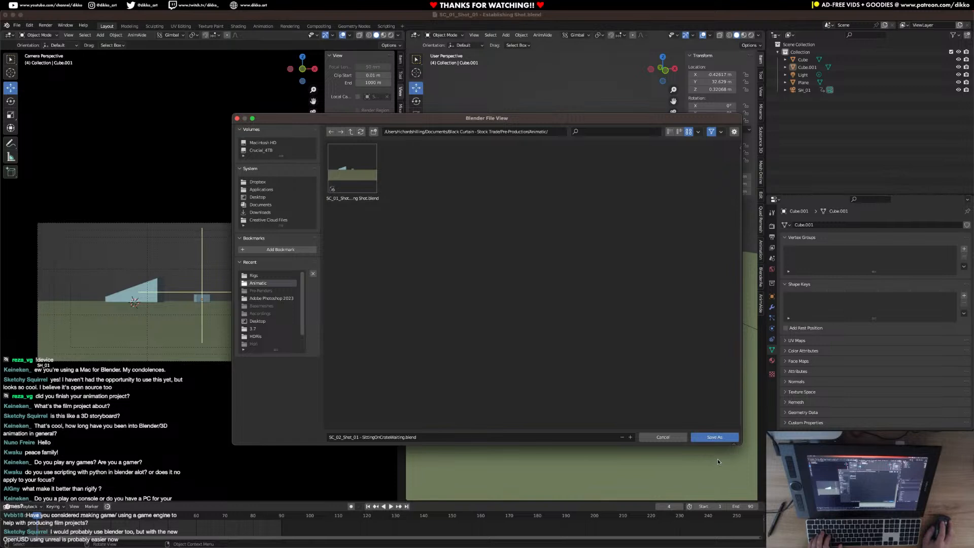
pyautogui.click(722, 438)
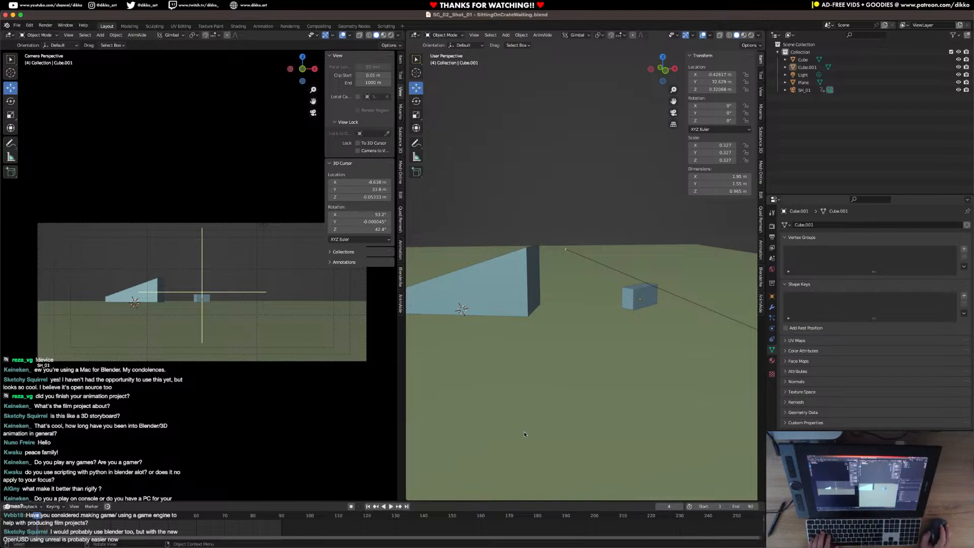
# Try moving the wedge block and the crate together towards the camera in Gimbal orientation, undoing the move.
pyautogui.moveTo(535, 416); pyautogui.dragTo(643, 300, button='middle')
pyautogui.click(643, 300)
pyautogui.keyDown('shift'); pyautogui.click(643, 299); pyautogui.keyUp('shift')
pyautogui.keyDown('shift'); pyautogui.click(644, 298); pyautogui.keyUp('shift')
pyautogui.click(648, 279)
pyautogui.keyDown('shift'); pyautogui.click(644, 297); pyautogui.keyUp('shift')
pyautogui.moveTo(670, 291); pyautogui.dragTo(513, 289)
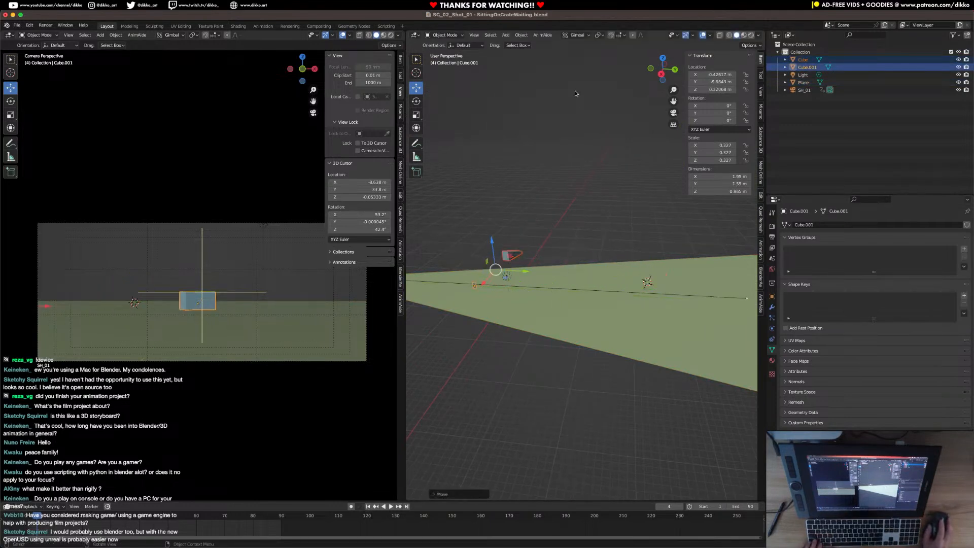
pyautogui.hotkey('ctrl', 'z')
# Switch the transform orientation to Global and move the wedge block and crate along Y, bringing the crate to about -1.25 m.
pyautogui.click(171, 36)
pyautogui.click(152, 60)
pyautogui.moveTo(673, 290); pyautogui.dragTo(533, 301)
pyautogui.moveTo(534, 302); pyautogui.dragTo(592, 333, button='middle')
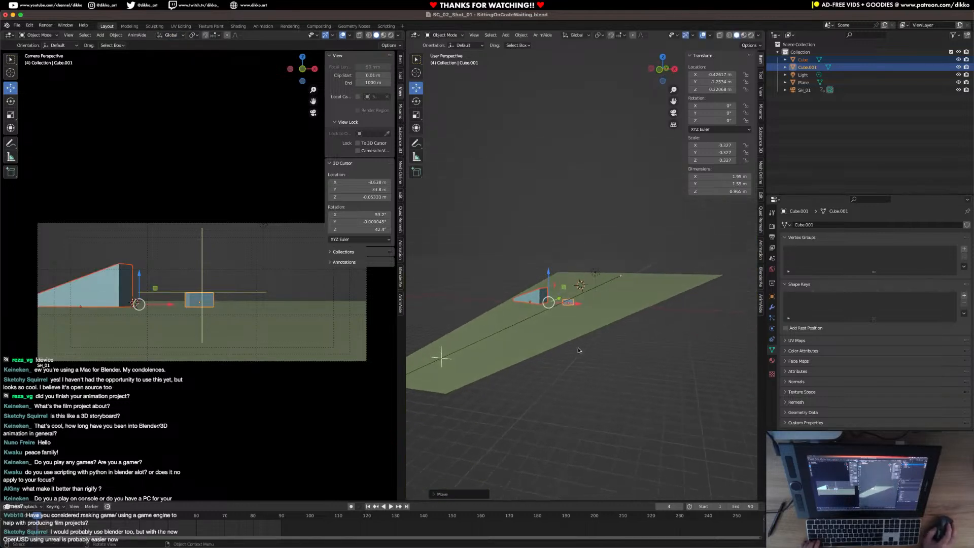
# Move the SH_01 camera forward along Y to about -11.1 m, close to the crate.
pyautogui.click(515, 353)
pyautogui.moveTo(516, 352); pyautogui.dragTo(476, 378, button='middle')
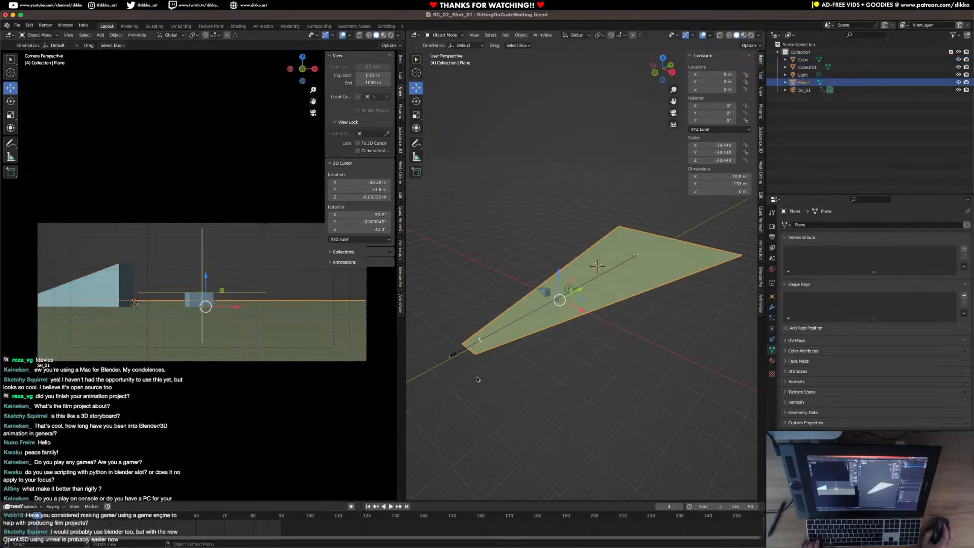
pyautogui.click(447, 359)
pyautogui.press('g')
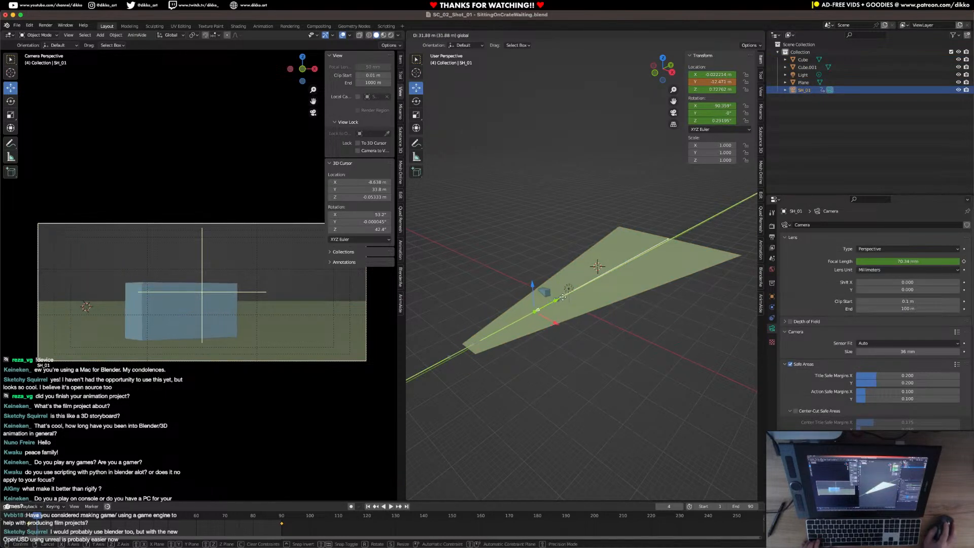
pyautogui.click(562, 296)
pyautogui.moveTo(562, 296); pyautogui.dragTo(546, 325, button='middle')
# Delete all of the SH_01 camera's keyframes and return to frame 1.
pyautogui.moveTo(337, 535); pyautogui.dragTo(21, 517)
pyautogui.press('x')
pyautogui.click(40, 517)
pyautogui.click(29, 517)
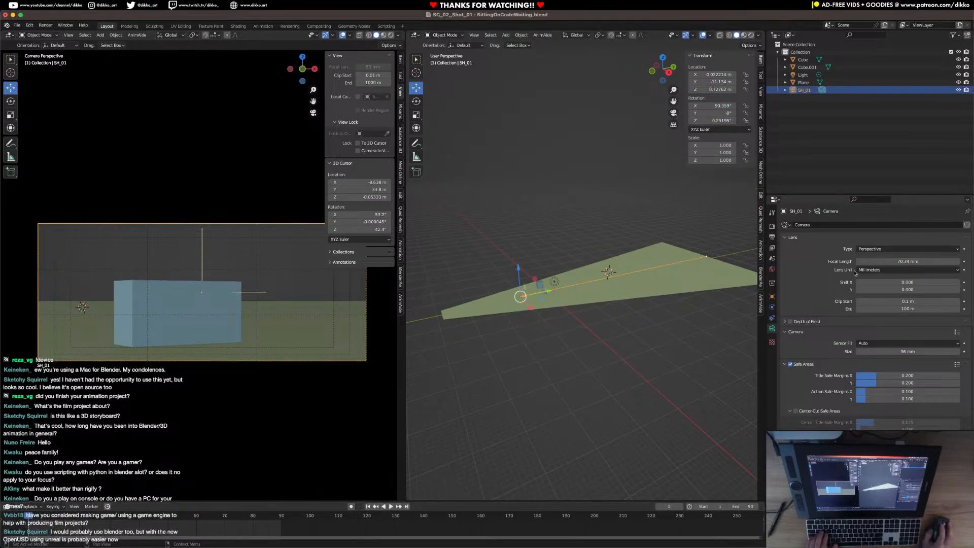
# Set the SH_01 camera's focal length to 35 mm and move it closer to the crate along Y.
pyautogui.click(914, 261)
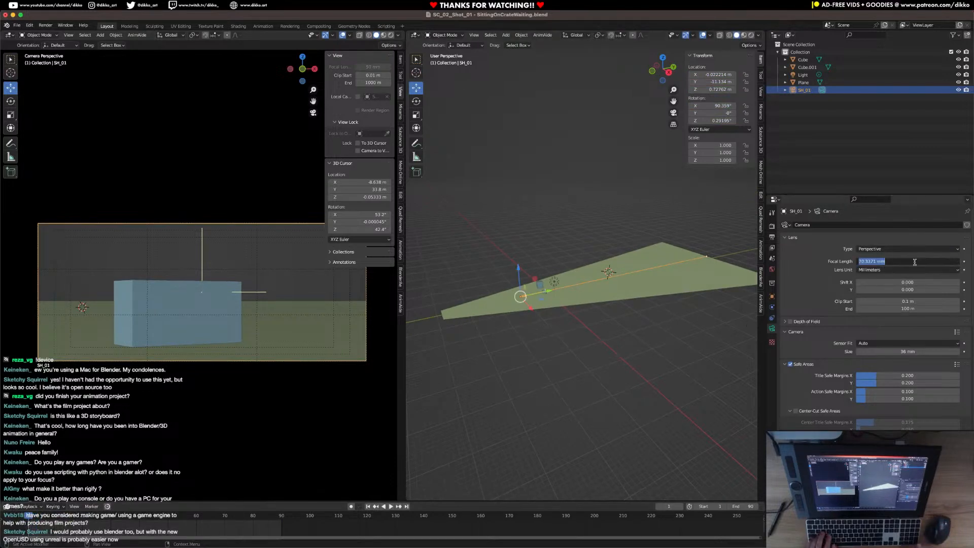
pyautogui.write('35')
pyautogui.press('Return')
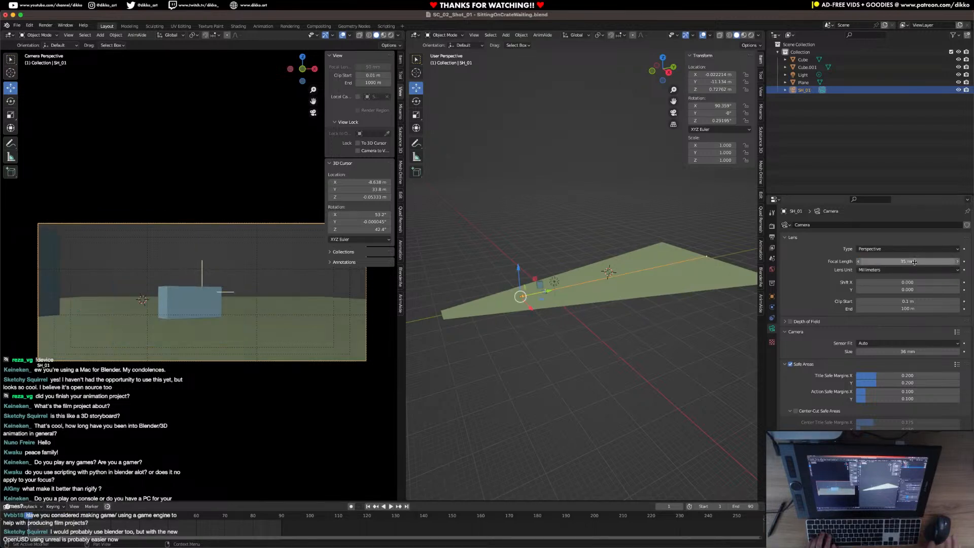
pyautogui.moveTo(553, 302); pyautogui.dragTo(550, 328, button='middle')
pyautogui.moveTo(500, 313); pyautogui.dragTo(534, 309)
pyautogui.moveTo(540, 386); pyautogui.dragTo(577, 319, button='middle')
# Delete the long tapered ground plane.
pyautogui.click(577, 321)
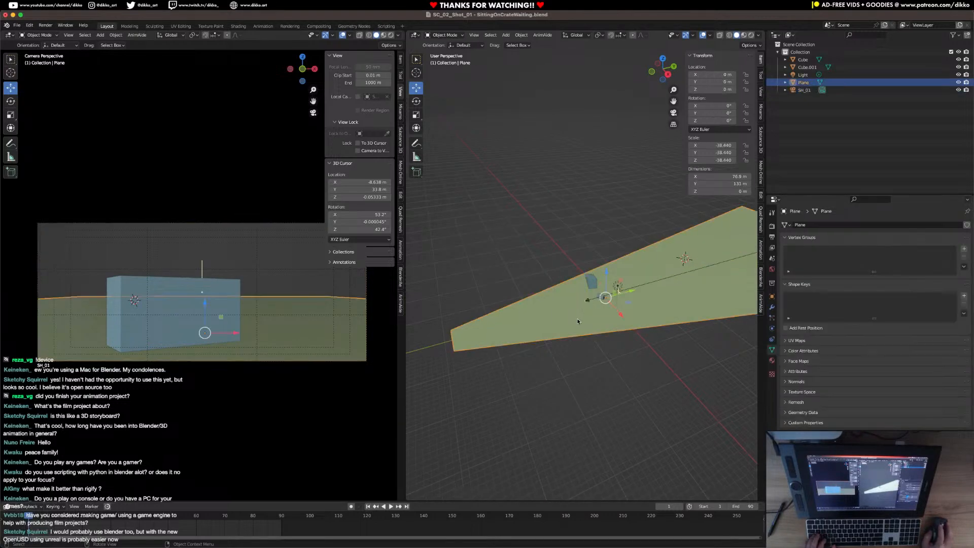
pyautogui.press('x')
pyautogui.click(579, 320)
# Add a new plane mesh, reset its location to the world origin and scale it up to about 41.4 m square as ground.
pyautogui.hotkey('shift', 'a')
pyautogui.moveTo(583, 318)
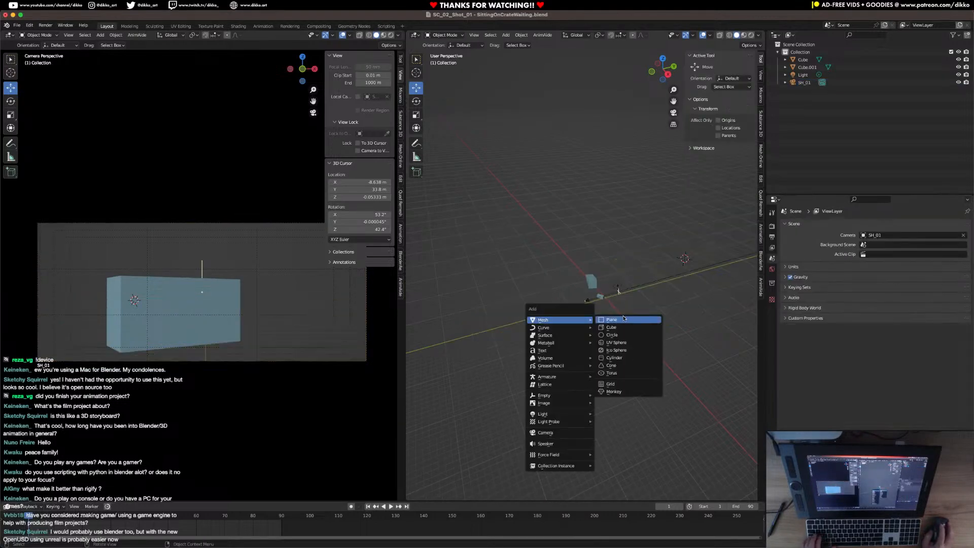
pyautogui.click(624, 319)
pyautogui.hotkey('alt', 'g')
pyautogui.press('a')
pyautogui.click(604, 297)
pyautogui.press('s')
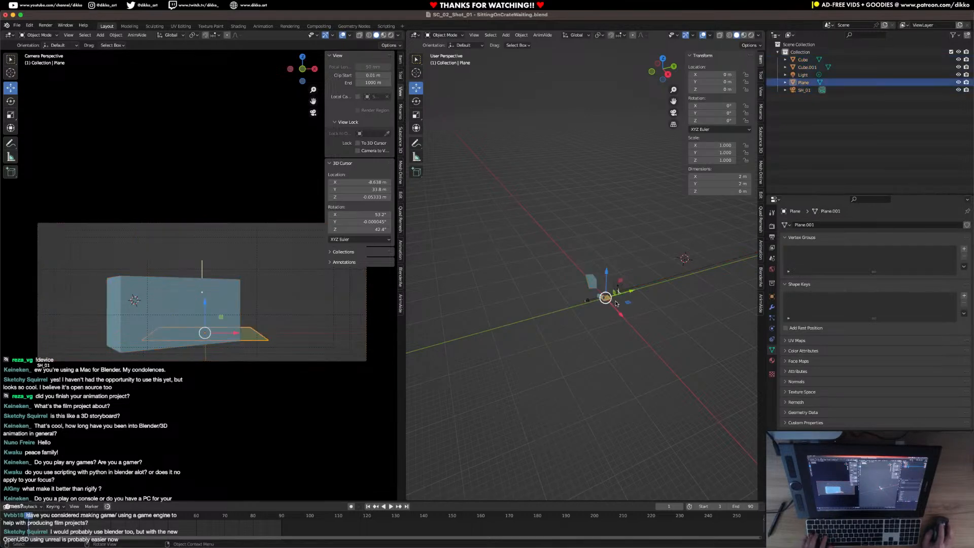
pyautogui.click(476, 359)
pyautogui.scroll(4, 659, 330)
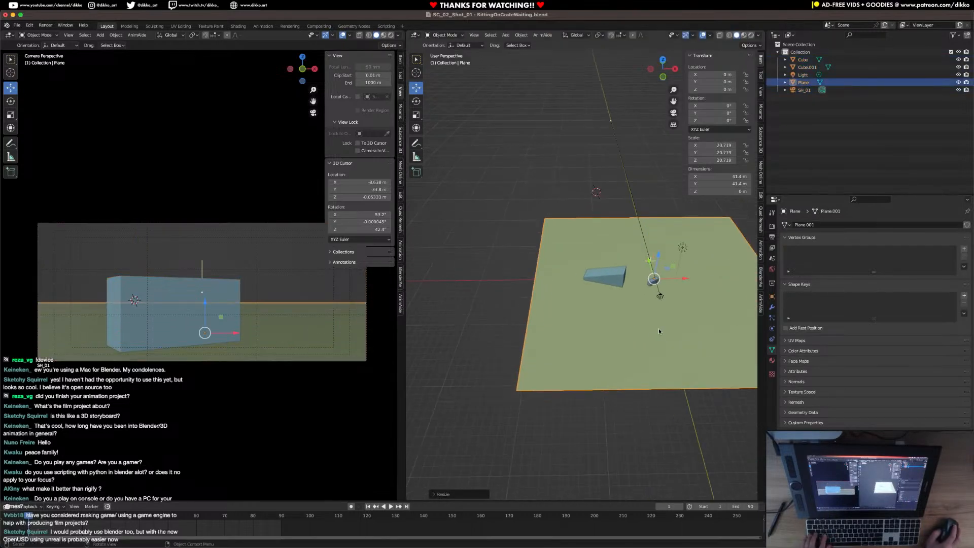
# Enlarge the ground plane to about 45.7 m square, deselect it and save the file.
pyautogui.press('s')
pyautogui.click(534, 315)
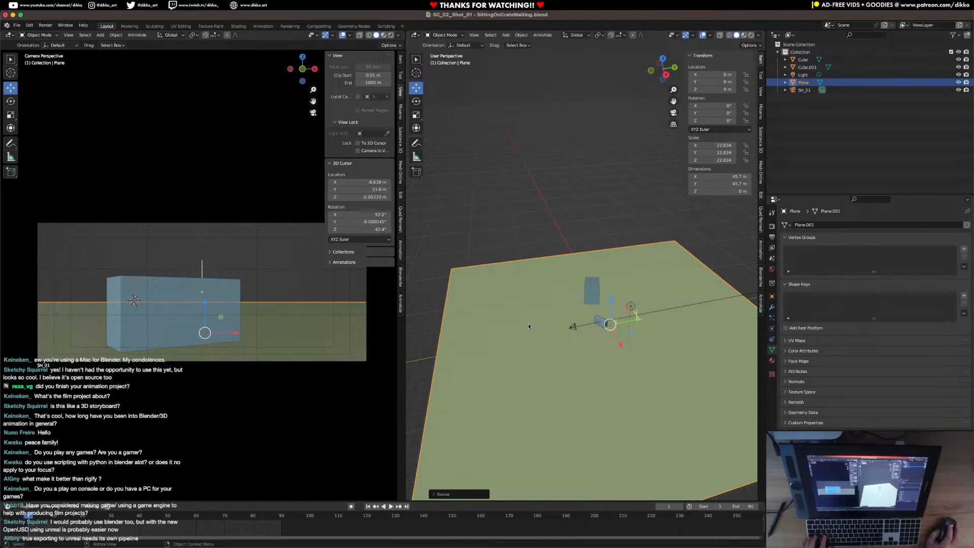
pyautogui.press('super+s')
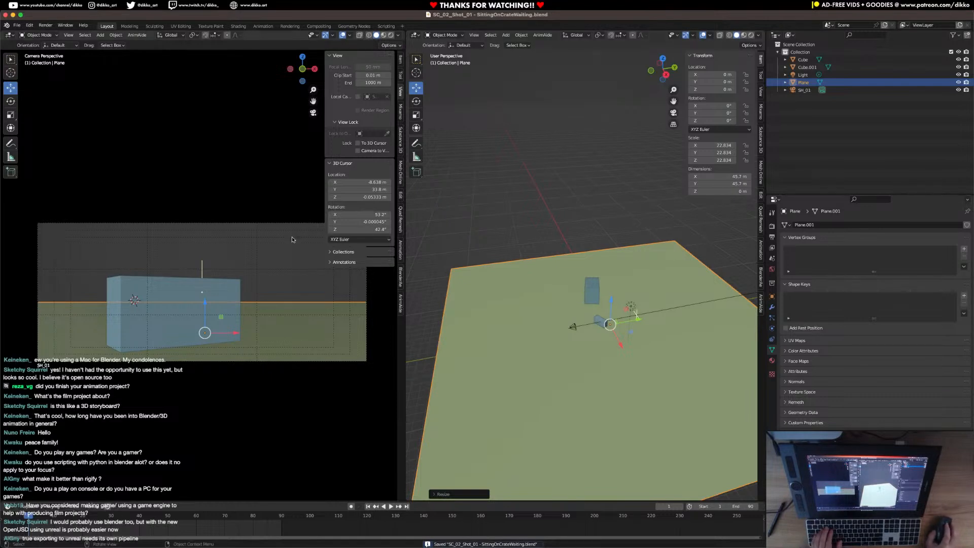
pyautogui.moveTo(518, 314); pyautogui.dragTo(565, 312, button='middle')
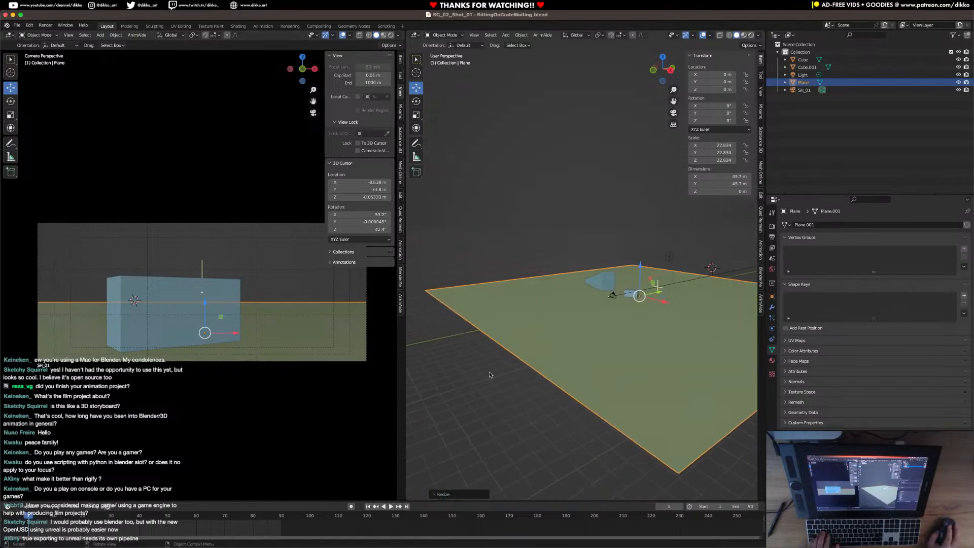
pyautogui.hotkey('alt', 'a')
pyautogui.press('super+s')
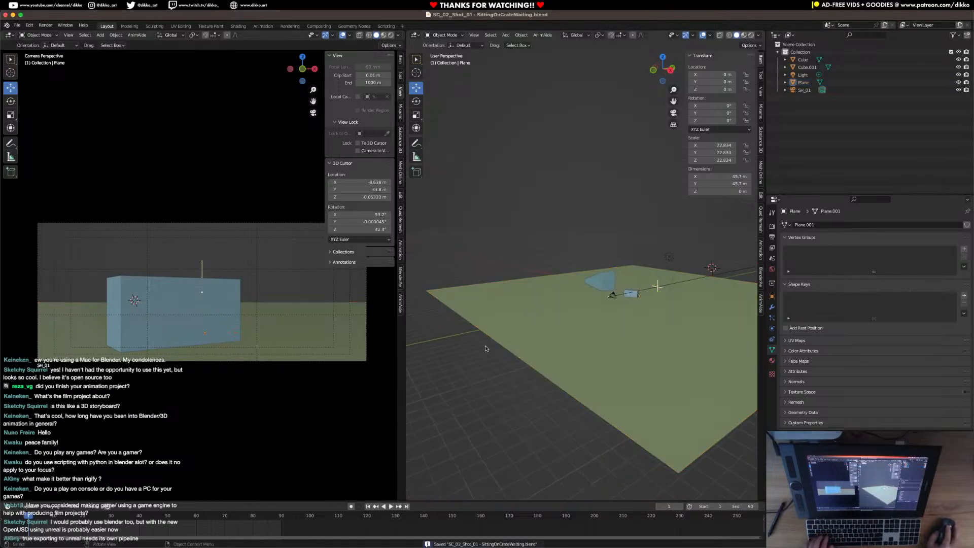
# Append the character rig's collection from Male_Rig.blend in the Pre-Production Rigs folder.
pyautogui.click(18, 24)
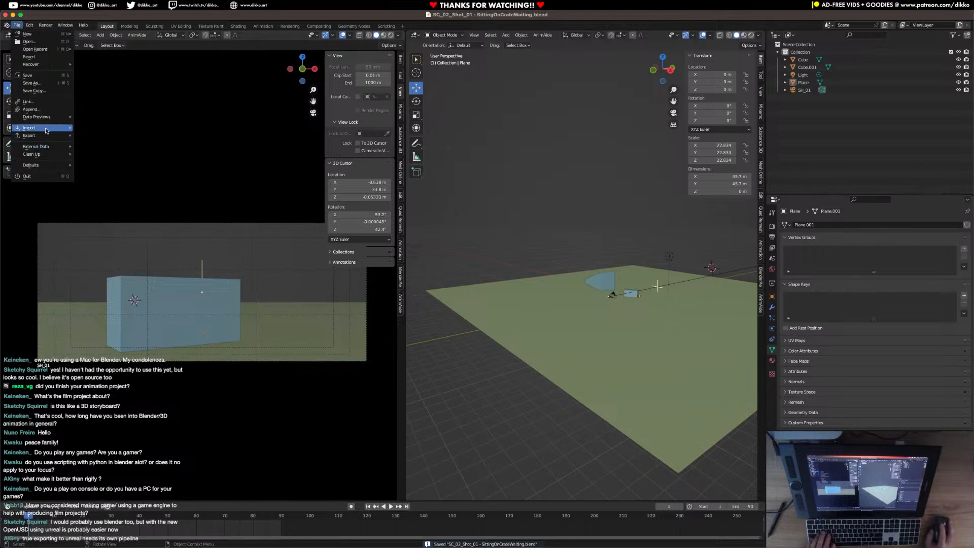
pyautogui.moveTo(45, 130)
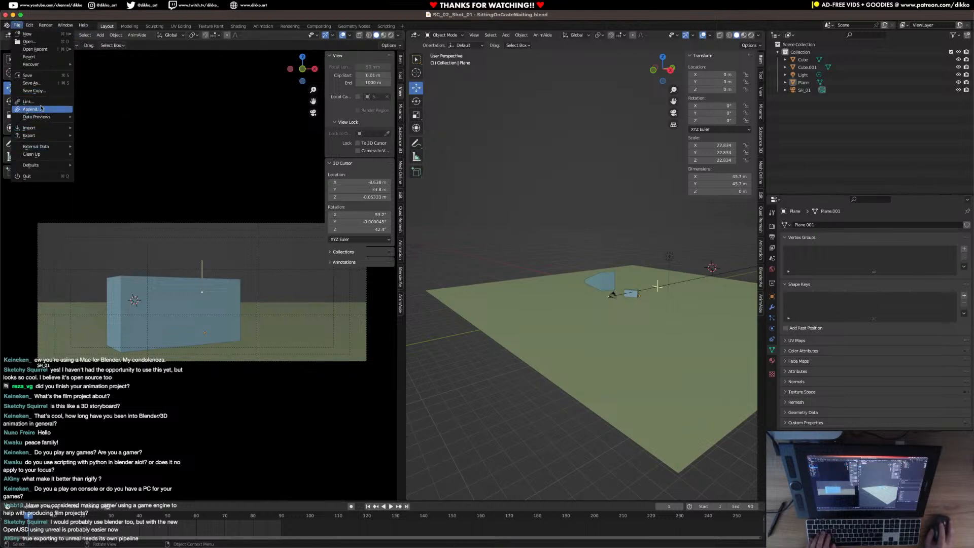
pyautogui.click(30, 109)
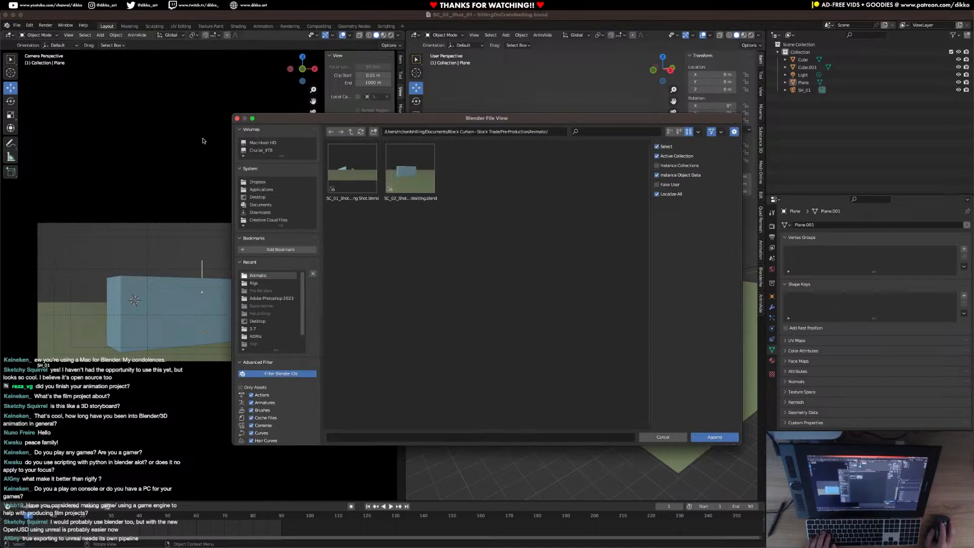
pyautogui.click(350, 133)
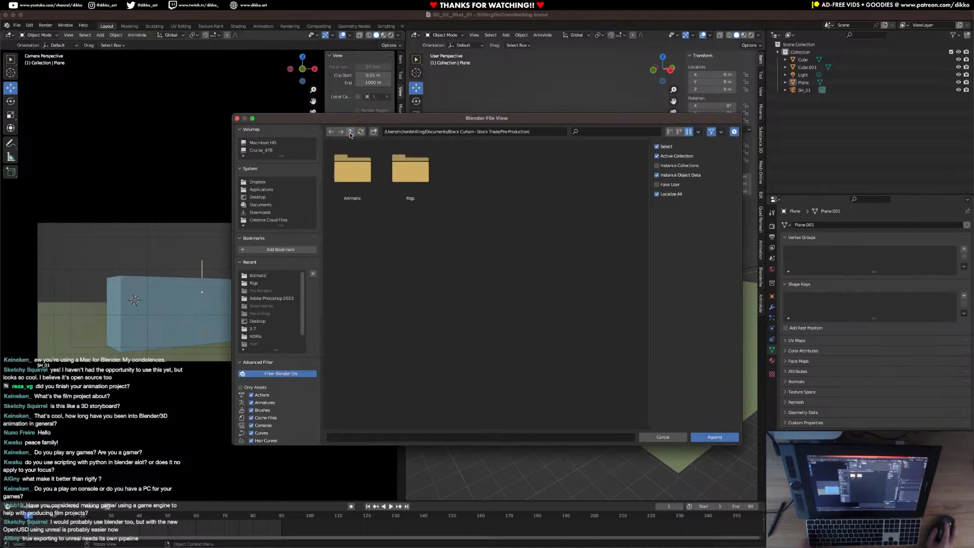
pyautogui.doubleClick(400, 175)
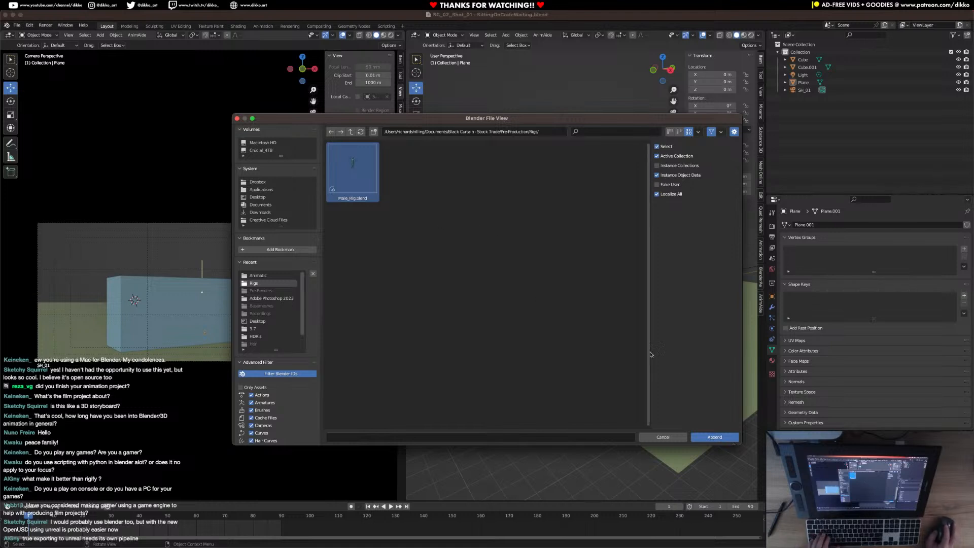
pyautogui.click(725, 439)
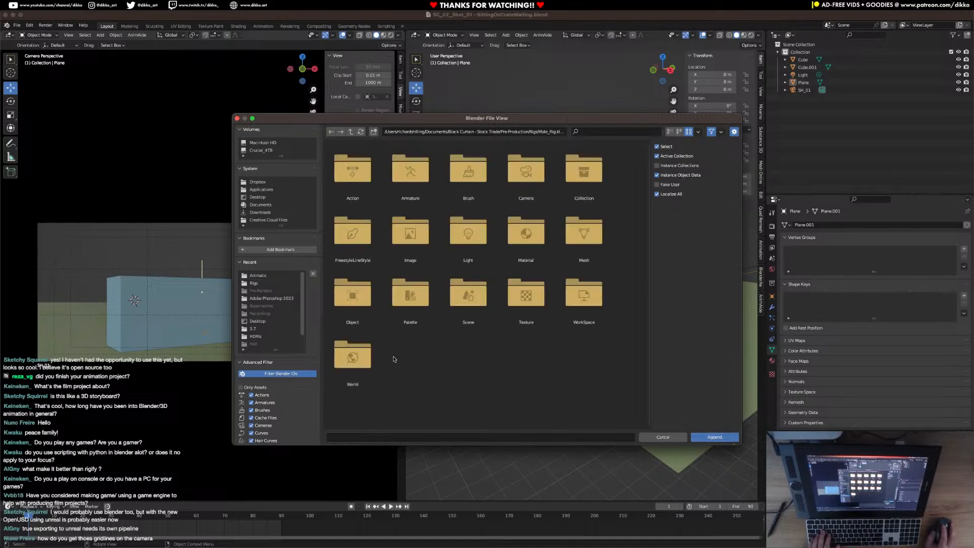
pyautogui.doubleClick(356, 302)
pyautogui.click(349, 131)
pyautogui.doubleClick(583, 175)
pyautogui.click(352, 168)
pyautogui.click(714, 437)
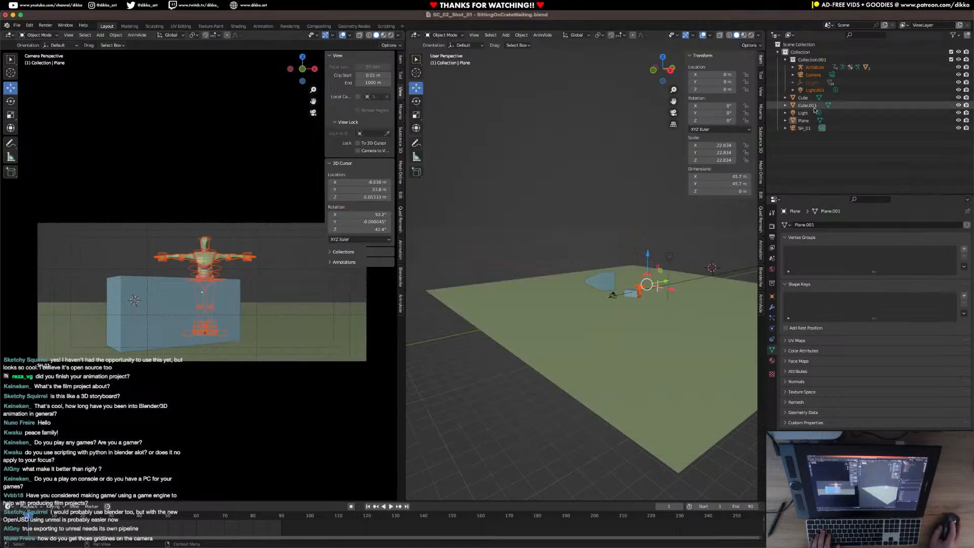
# Apply the scale of the character's Alpha_Surface body mesh.
pyautogui.scroll(5, 589, 340)
pyautogui.moveTo(588, 342); pyautogui.dragTo(645, 327, button='middle')
pyautogui.scroll(3, 532, 278)
pyautogui.scroll(3, 653, 363)
pyautogui.keyDown('shift'); pyautogui.moveTo(719, 402); pyautogui.dragTo(569, 190, button='middle'); pyautogui.keyUp('shift')
pyautogui.click(600, 313)
pyautogui.scroll(4, 622, 301)
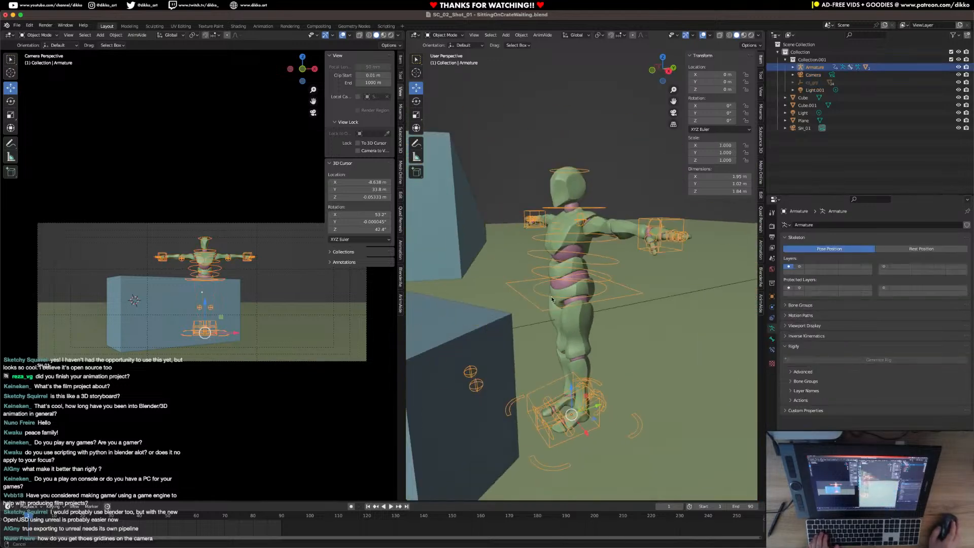
pyautogui.click(568, 182)
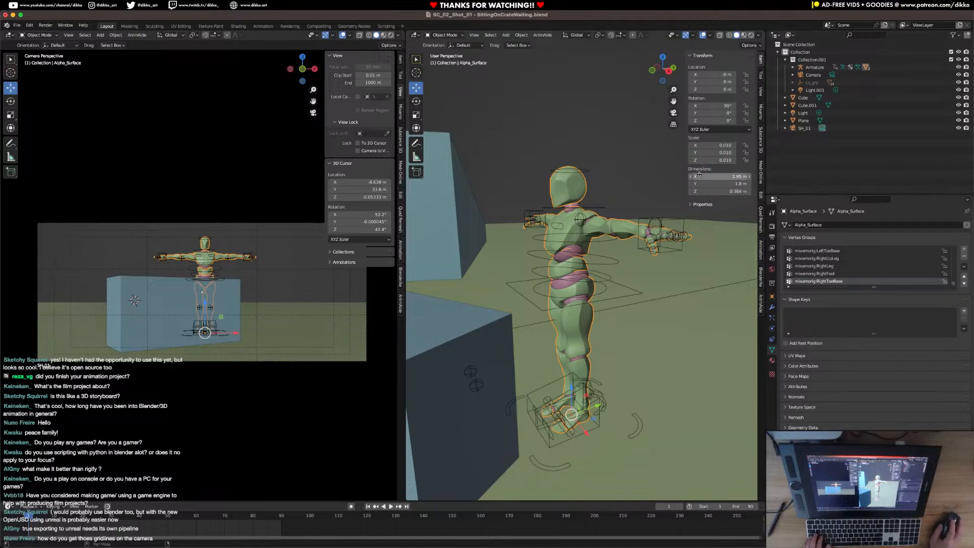
pyautogui.hotkey('ctrl', 'a')
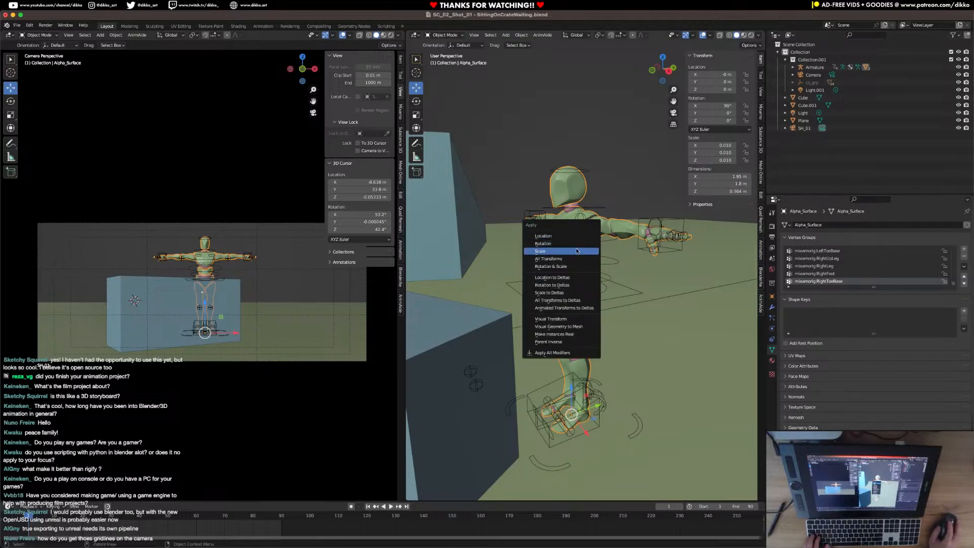
pyautogui.click(558, 252)
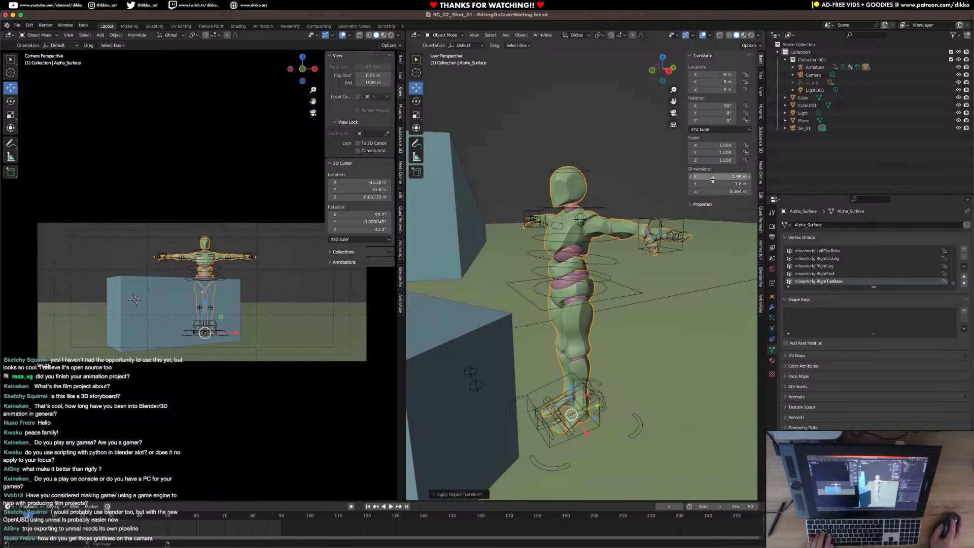
# Try scaling up the armature's Ctrl_Master control in Pose Mode, undo it and return to Object Mode.
pyautogui.click(630, 433)
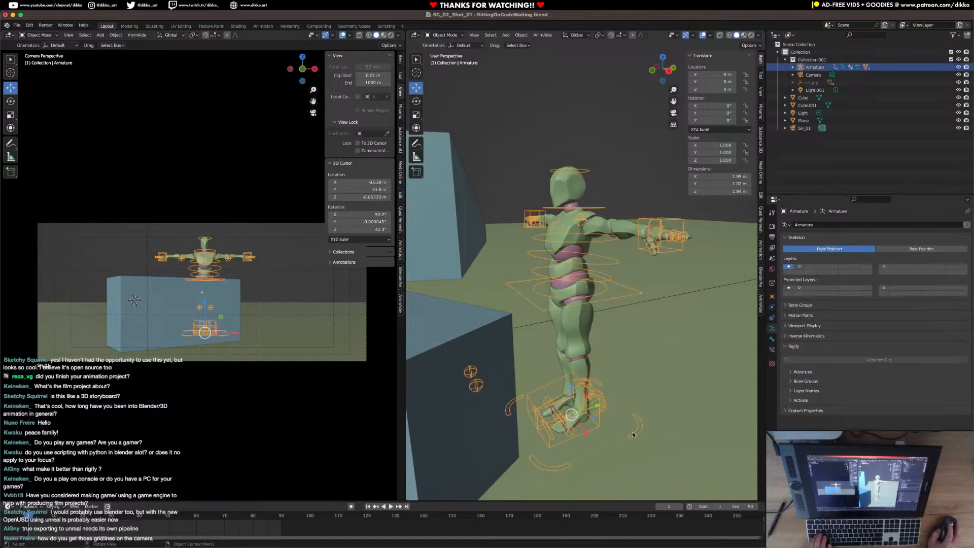
pyautogui.click(416, 35)
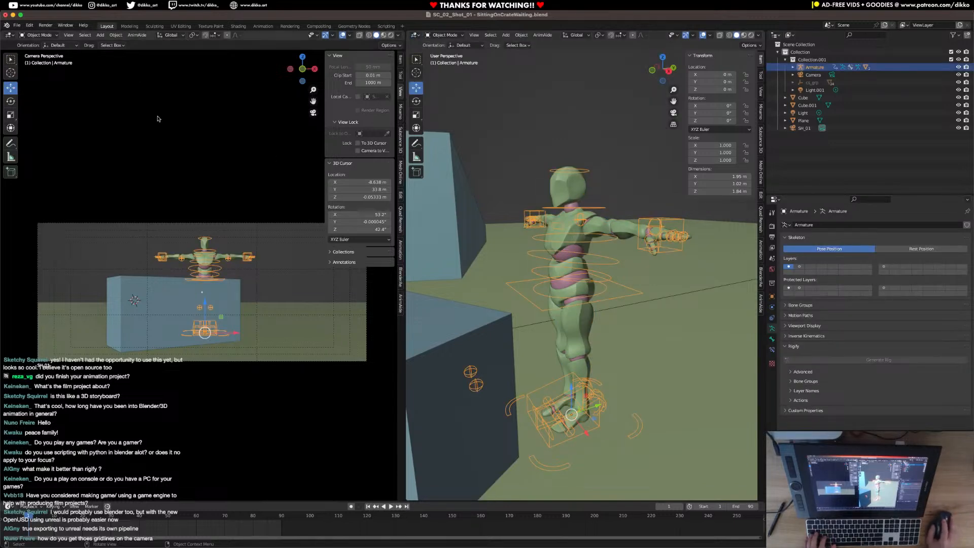
pyautogui.click(165, 38)
pyautogui.click(34, 35)
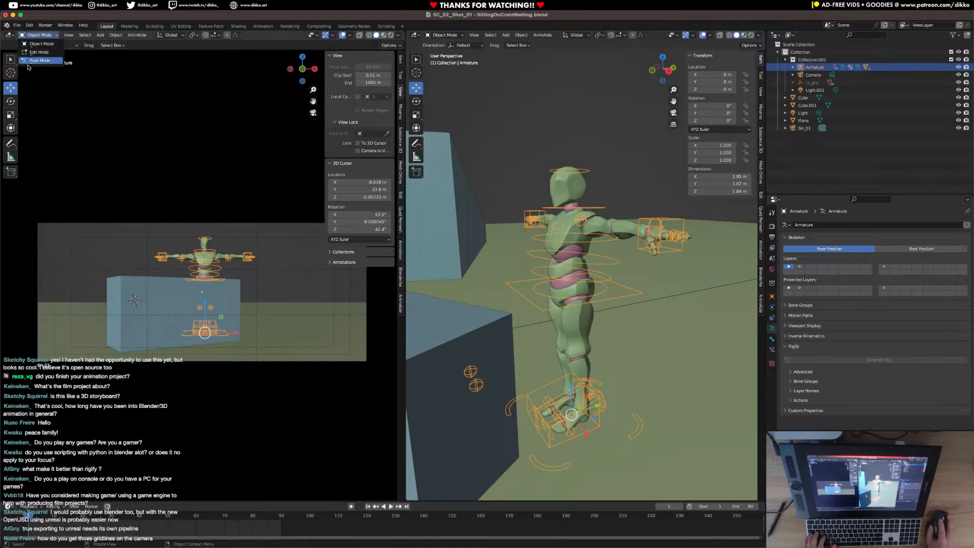
pyautogui.click(32, 61)
pyautogui.click(637, 427)
pyautogui.press('s')
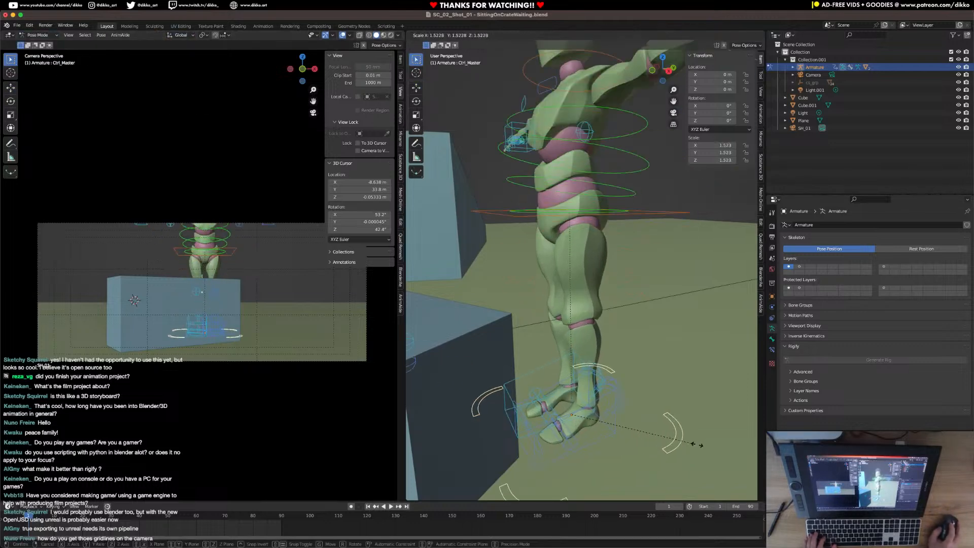
pyautogui.click(658, 429)
pyautogui.hotkey('ctrl', 'z')
pyautogui.scroll(-8, 609, 416)
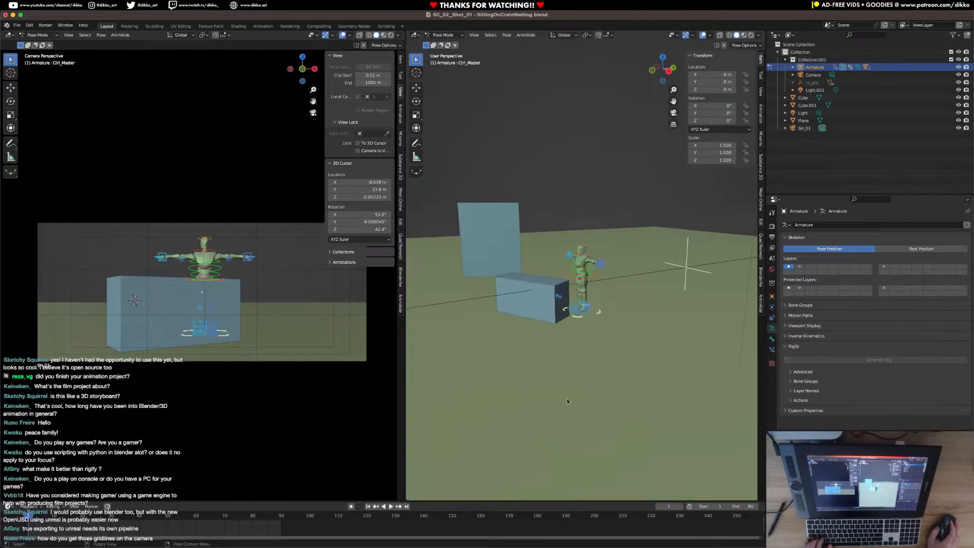
pyautogui.click(417, 36)
pyautogui.click(40, 36)
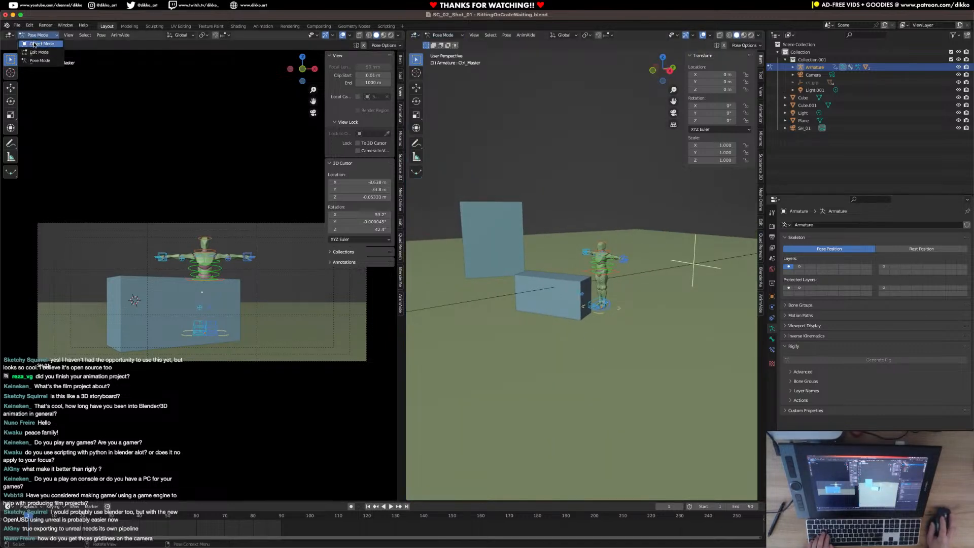
pyautogui.click(40, 43)
# Isolate the crate in Edit Mode and snap the 3D cursor to the centre of its bottom face.
pyautogui.click(557, 300)
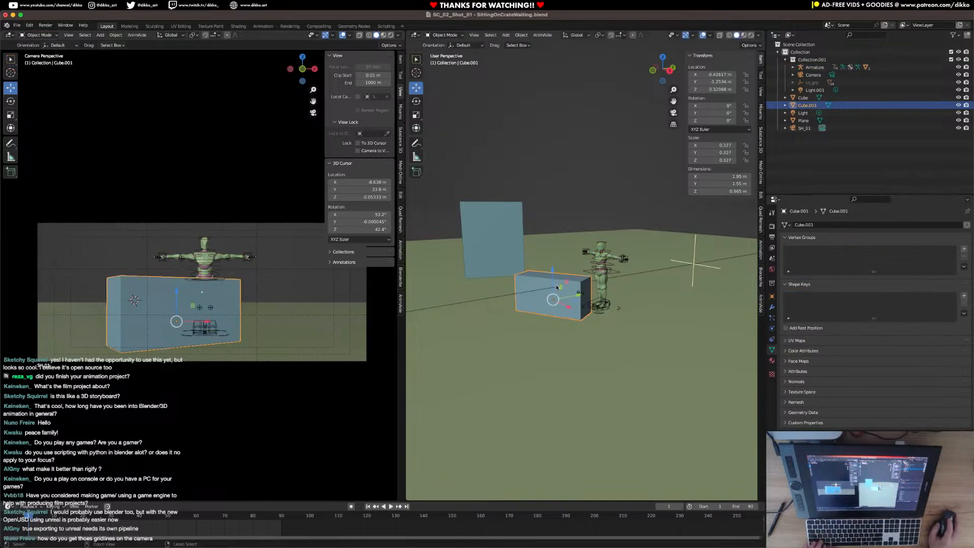
pyautogui.moveTo(557, 300); pyautogui.dragTo(558, 278, button='middle')
pyautogui.press('Tab')
pyautogui.press('a')
pyautogui.press('KP_Decimal')
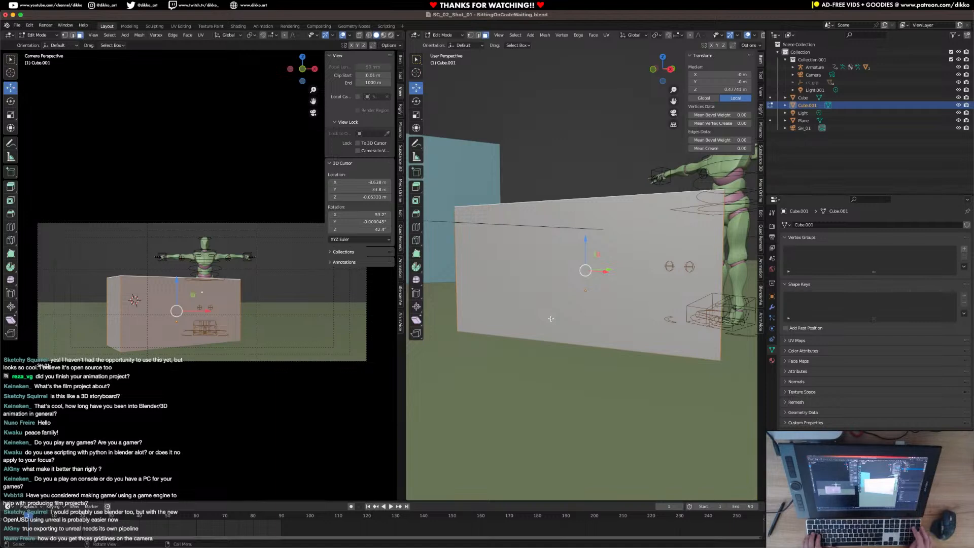
pyautogui.press('KP_Divide')
pyautogui.moveTo(551, 319); pyautogui.dragTo(576, 365, button='middle')
pyautogui.press('a')
pyautogui.hotkey('shift', 's')
pyautogui.click(569, 347)
# Set the crate's origin to the 3D cursor in Object Mode and leave local view.
pyautogui.press('Tab')
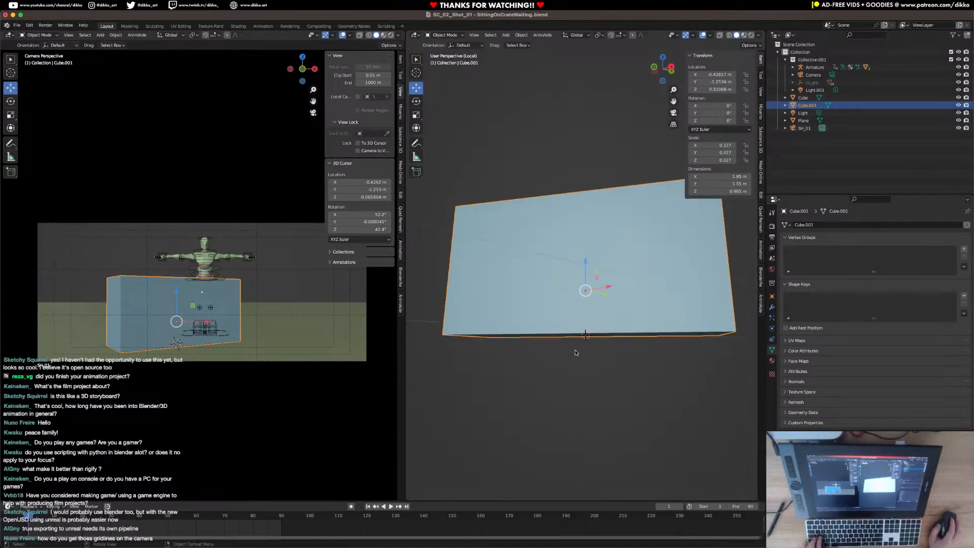
pyautogui.rightClick(577, 320)
pyautogui.moveTo(578, 320)
pyautogui.click(620, 336)
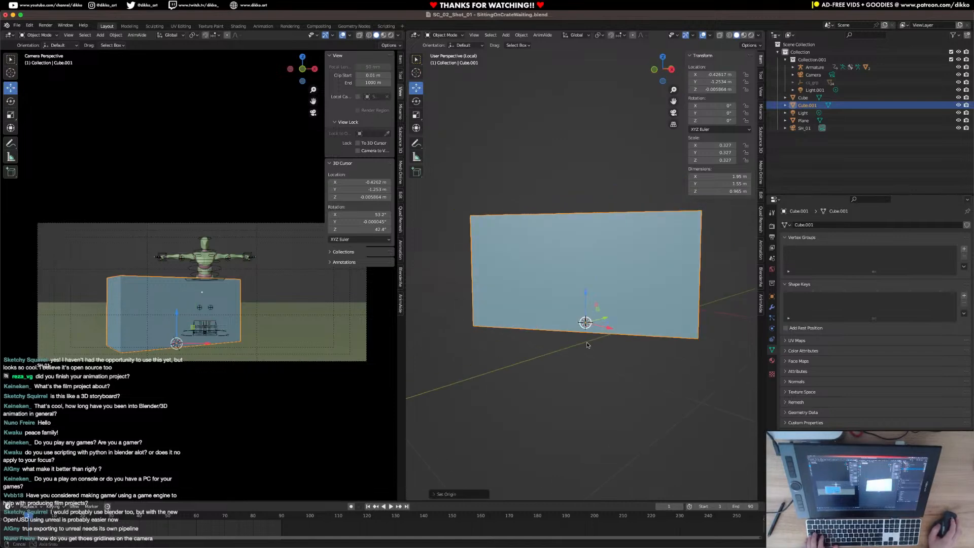
pyautogui.press('KP_0')
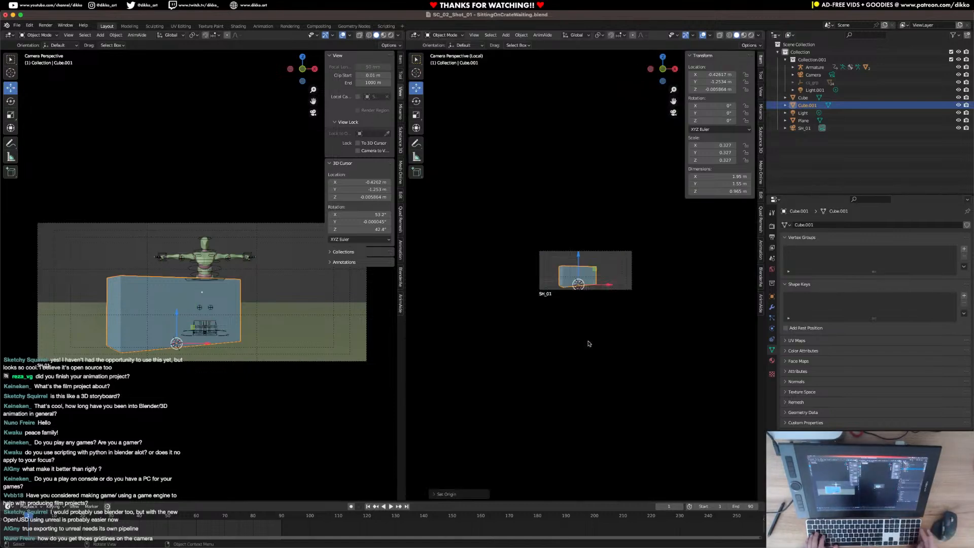
pyautogui.press('KP_Divide')
# Scale the crate up uniformly from its base to a scale of about 0.888, roughly 5.3 by 4.21 by 2.63 m.
pyautogui.scroll(-6, 597, 337)
pyautogui.moveTo(597, 336); pyautogui.dragTo(585, 289, button='middle')
pyautogui.press('s')
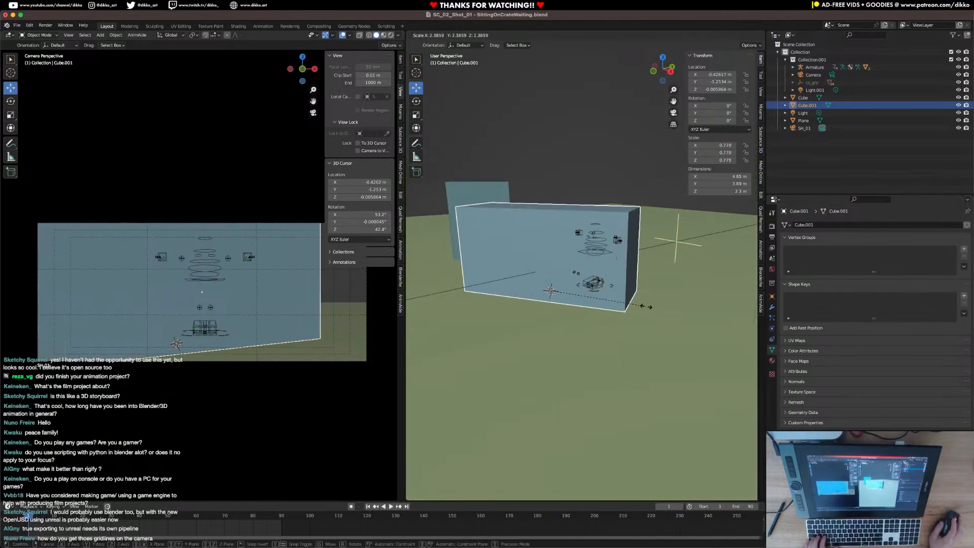
pyautogui.click(655, 302)
pyautogui.moveTo(655, 301); pyautogui.dragTo(622, 288, button='middle')
pyautogui.press('s')
pyautogui.click(641, 317)
pyautogui.moveTo(584, 244); pyautogui.dragTo(609, 282, button='middle')
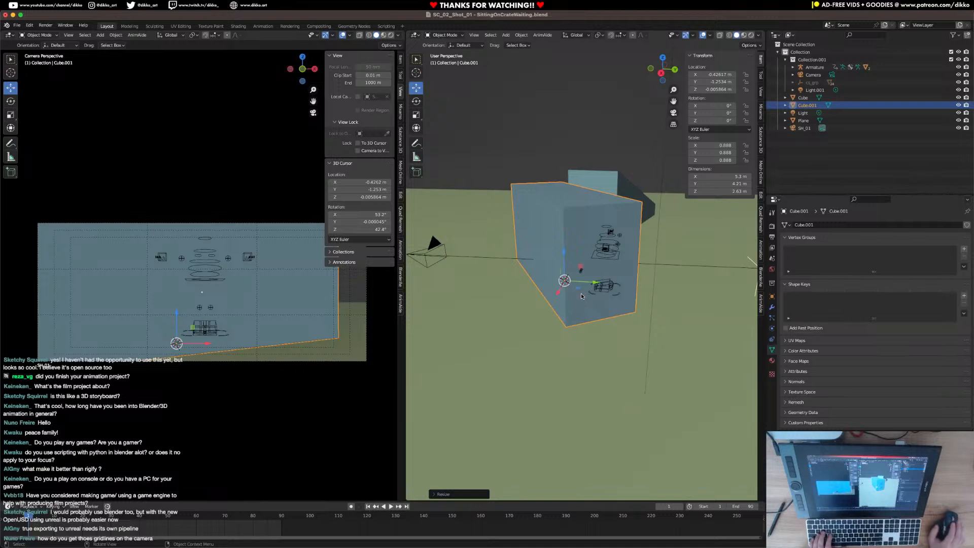
pyautogui.moveTo(582, 296); pyautogui.dragTo(580, 282, button='middle')
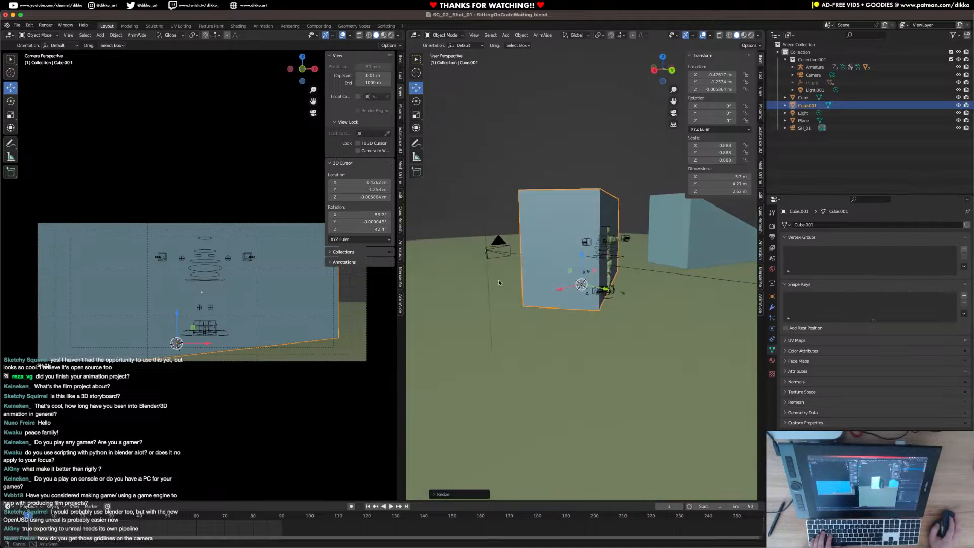
# Switch the crate to Edit Mode and set the transform orientation to Normal.
pyautogui.click(577, 34)
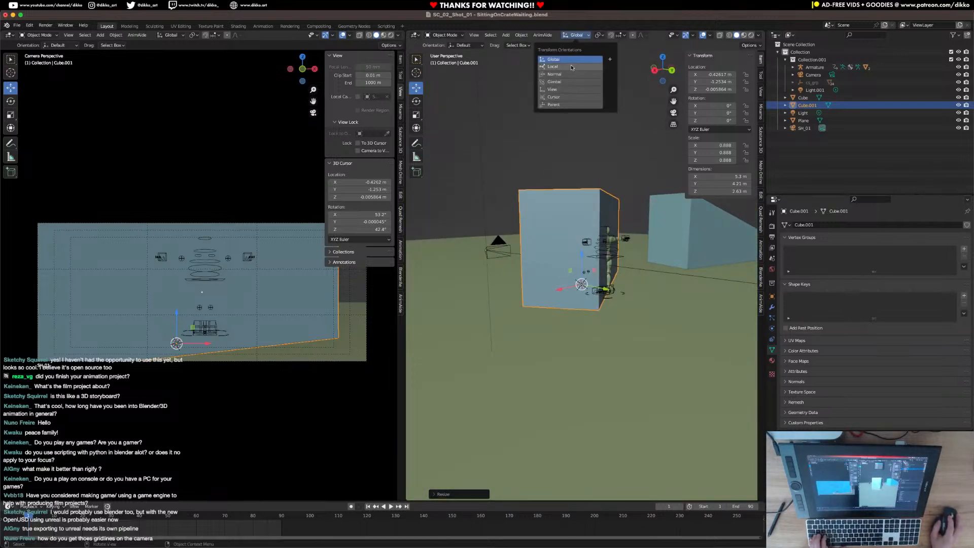
pyautogui.click(568, 46)
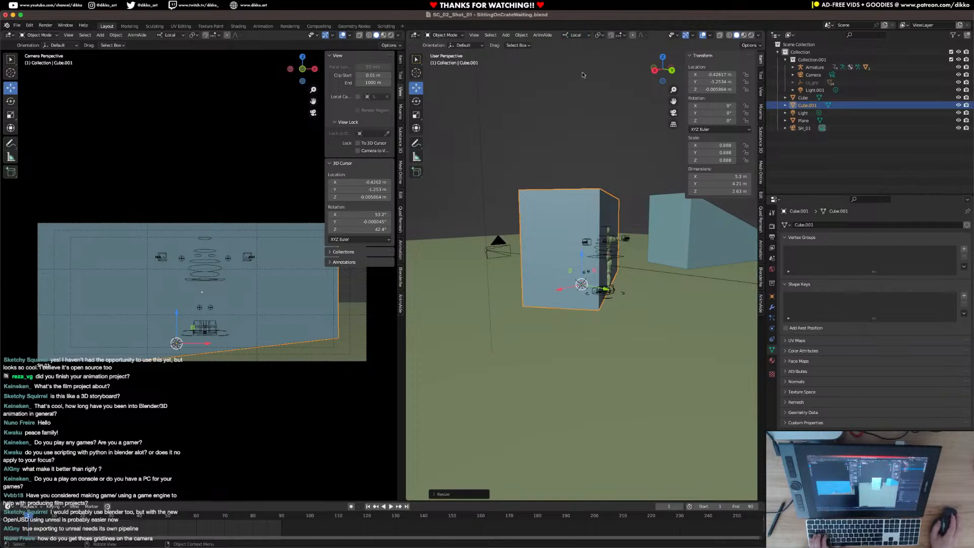
pyautogui.moveTo(582, 60); pyautogui.dragTo(568, 127, button='middle')
pyautogui.press('Tab')
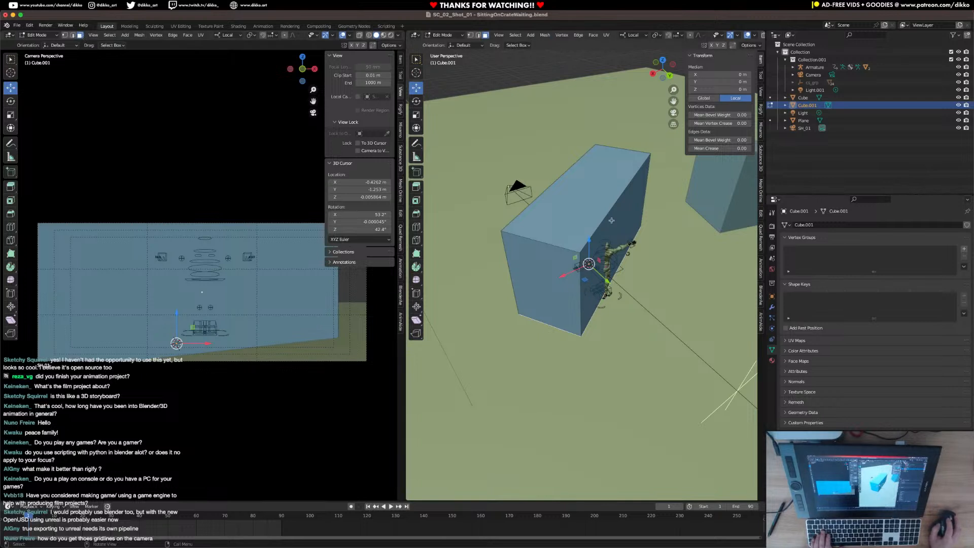
pyautogui.click(629, 233)
pyautogui.click(232, 36)
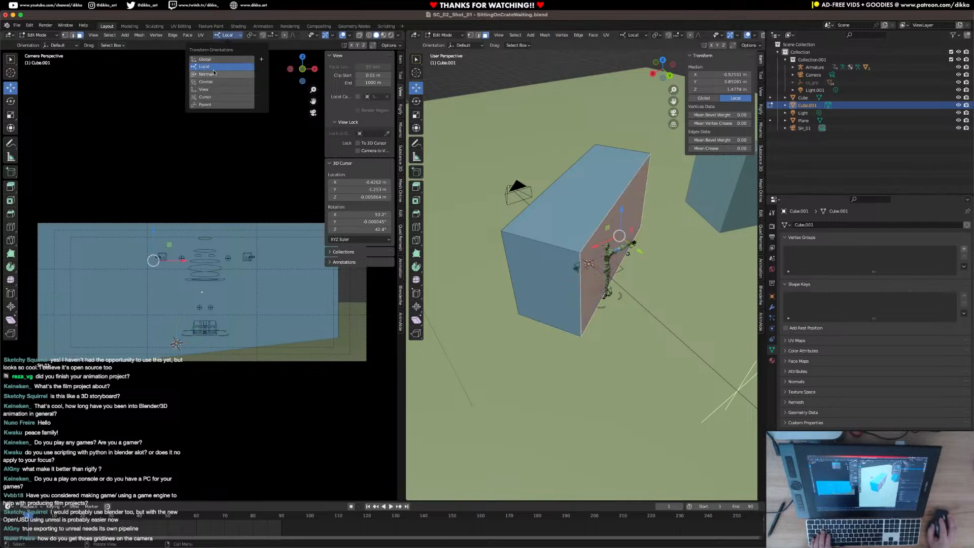
pyautogui.click(207, 82)
pyautogui.click(231, 37)
pyautogui.click(206, 75)
# Move the crate's camera-facing long face slightly outward along its normal.
pyautogui.moveTo(538, 239); pyautogui.dragTo(551, 253, button='middle')
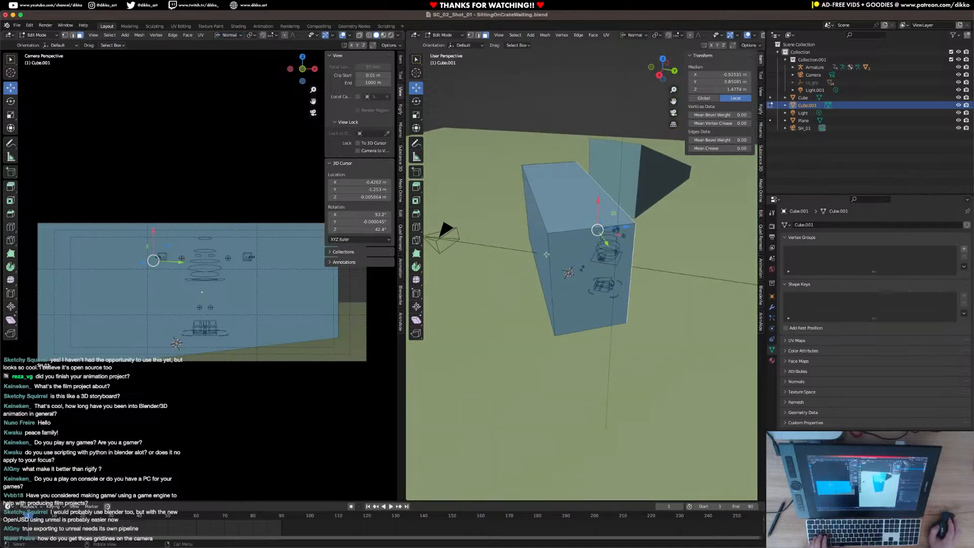
pyautogui.click(552, 252)
pyautogui.click(536, 245)
pyautogui.moveTo(517, 228); pyautogui.dragTo(506, 223)
pyautogui.moveTo(512, 235); pyautogui.dragTo(595, 247, button='middle')
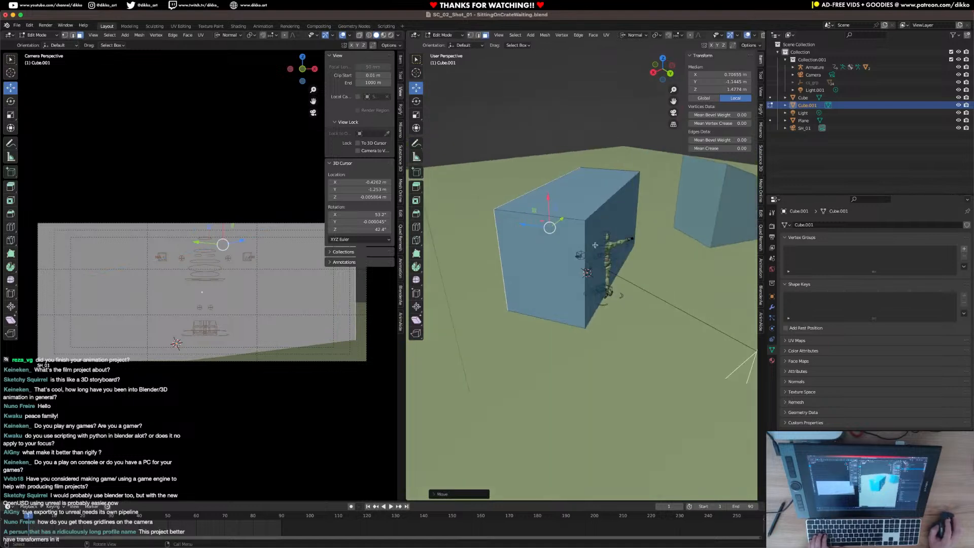
# Move the crate's selected side face further along its normal and raise its top face, making the crate about 3.16 m tall.
pyautogui.press('g')
pyautogui.press('z')
pyautogui.moveTo(665, 244); pyautogui.dragTo(667, 245)
pyautogui.moveTo(610, 254); pyautogui.dragTo(632, 237, button='middle')
pyautogui.click(596, 191)
pyautogui.moveTo(579, 160); pyautogui.dragTo(579, 133)
pyautogui.press('Tab')
pyautogui.moveTo(568, 221); pyautogui.dragTo(616, 217, button='middle')
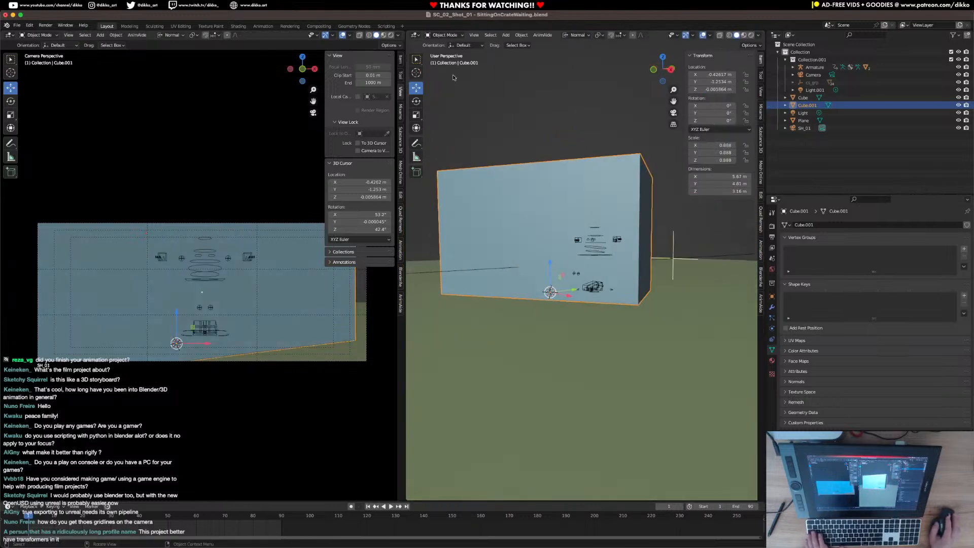
# Extend the crate's short end face outward until the crate is about 6.48 by 5.3 m, and save the file.
pyautogui.click(415, 35)
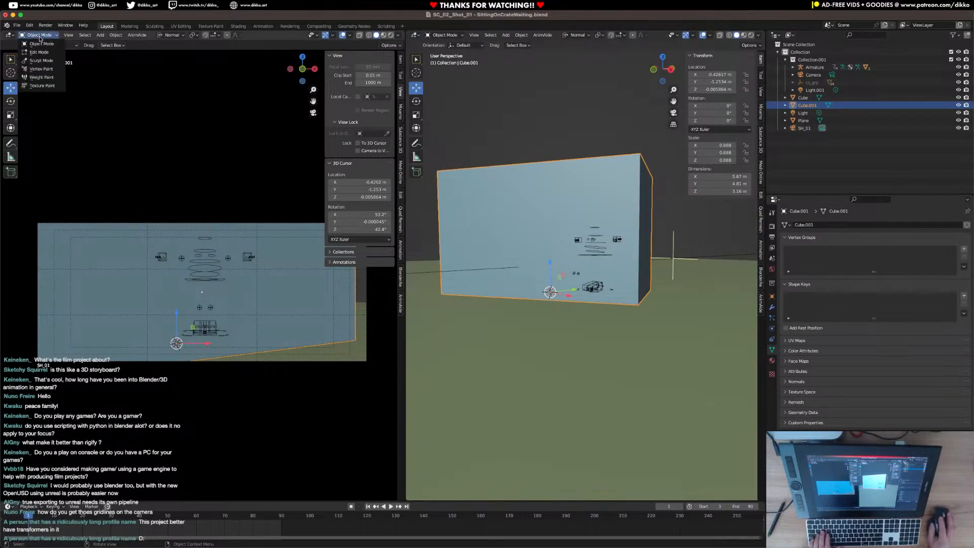
pyautogui.moveTo(548, 304); pyautogui.dragTo(570, 323, button='middle')
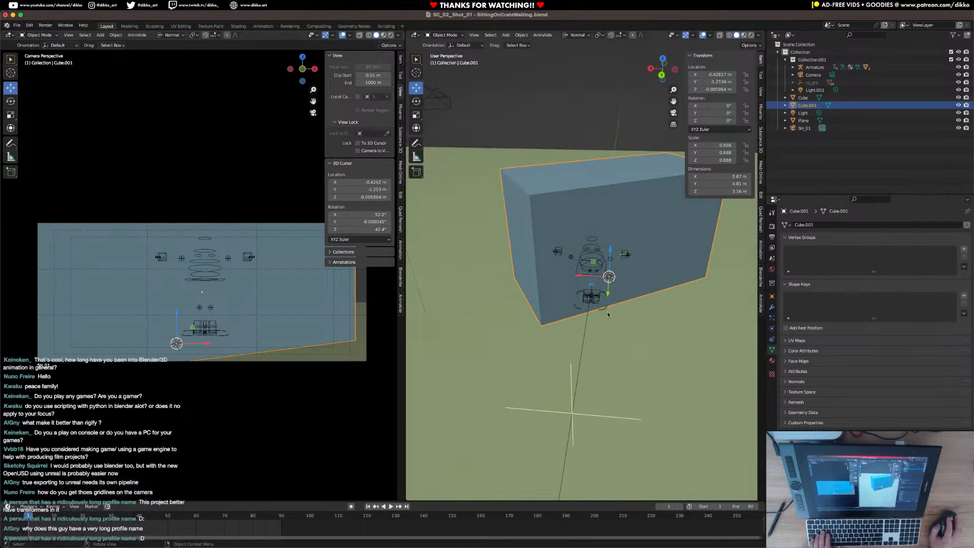
pyautogui.press('Tab')
pyautogui.click(513, 249)
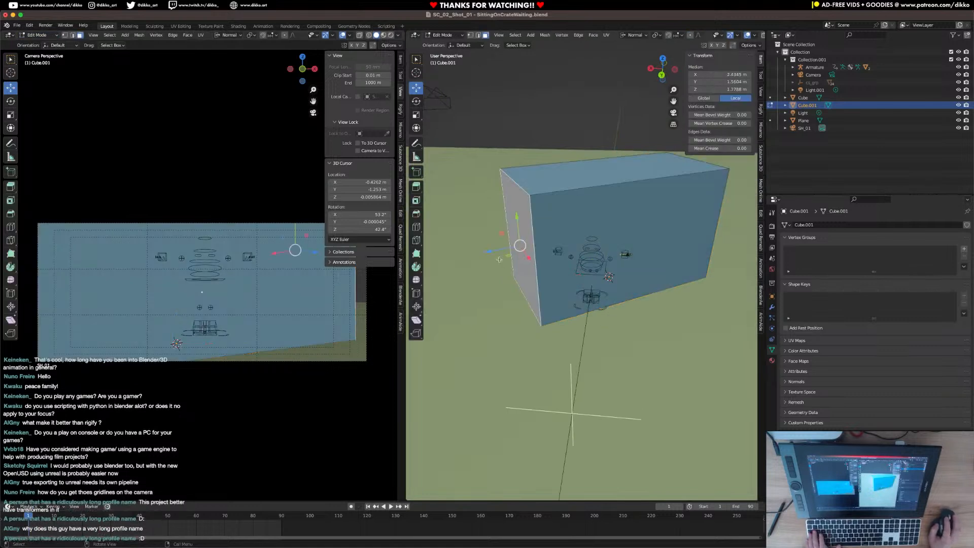
pyautogui.moveTo(495, 249); pyautogui.dragTo(455, 257)
pyautogui.press('Tab')
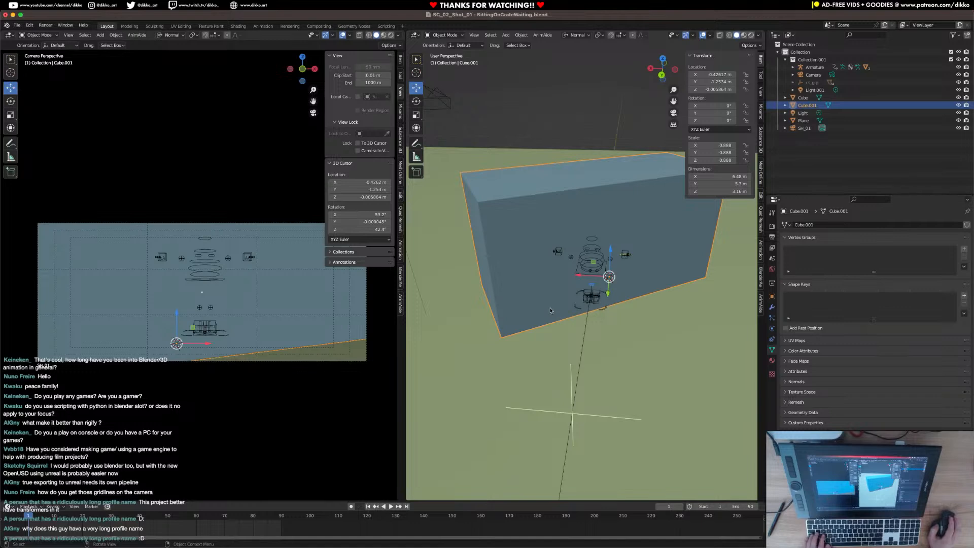
pyautogui.moveTo(556, 322); pyautogui.dragTo(596, 287, button='middle')
pyautogui.hotkey('ctrl', 's')
# Select the male rig's armature inside the crate and switch it to Pose Mode with the Ctrl_Master bone active.
pyautogui.click(622, 291)
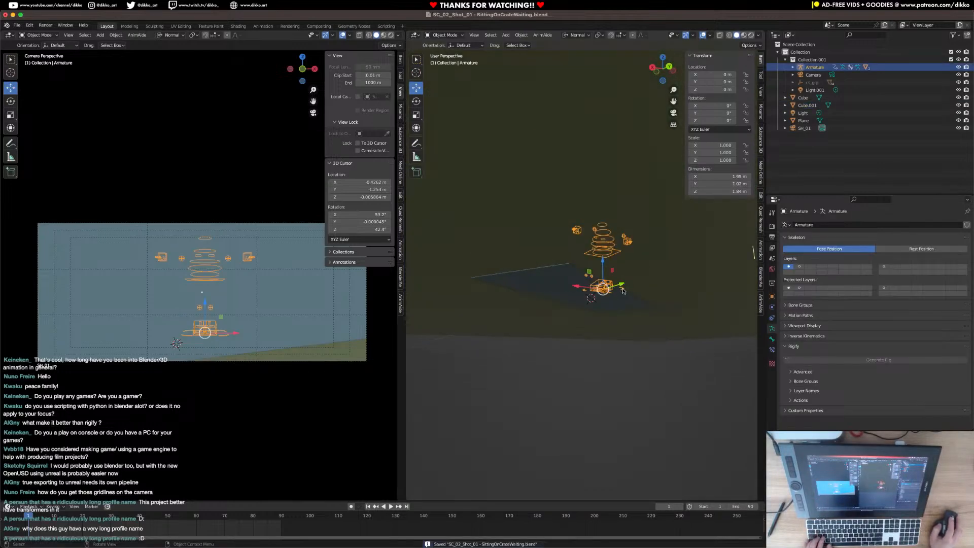
pyautogui.rightClick(433, 65)
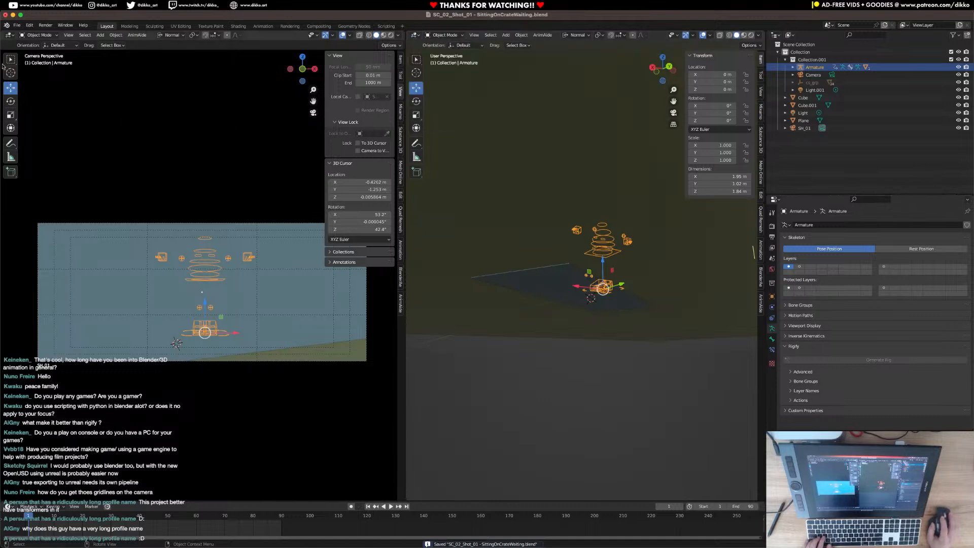
pyautogui.click(31, 35)
pyautogui.scroll(4, 611, 330)
pyautogui.moveTo(610, 330); pyautogui.dragTo(550, 340, button='middle')
pyautogui.hotkey('ctrl', 'Tab')
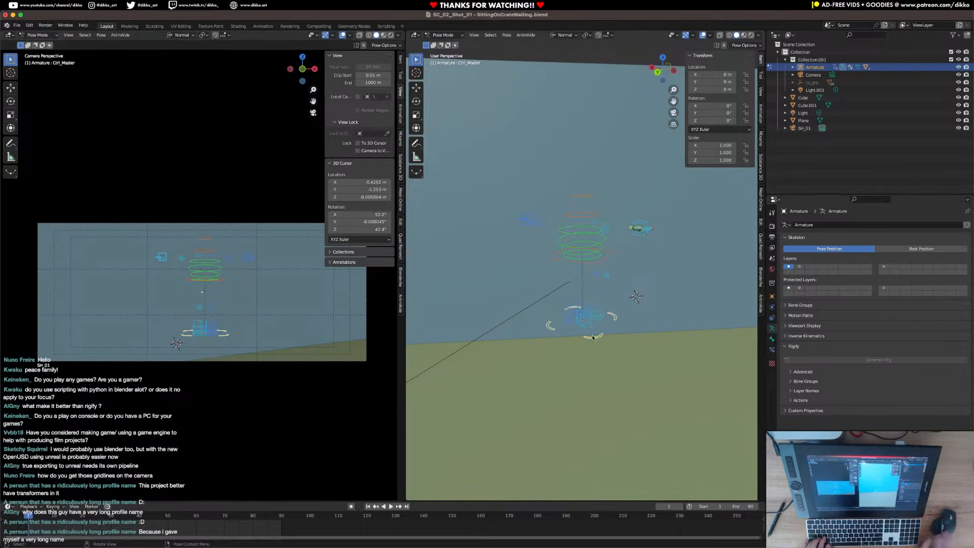
# Move Ctrl_Master onto the crate's top at about Y 3.34 m and Z 0.77 m, and save the file.
pyautogui.click(12, 91)
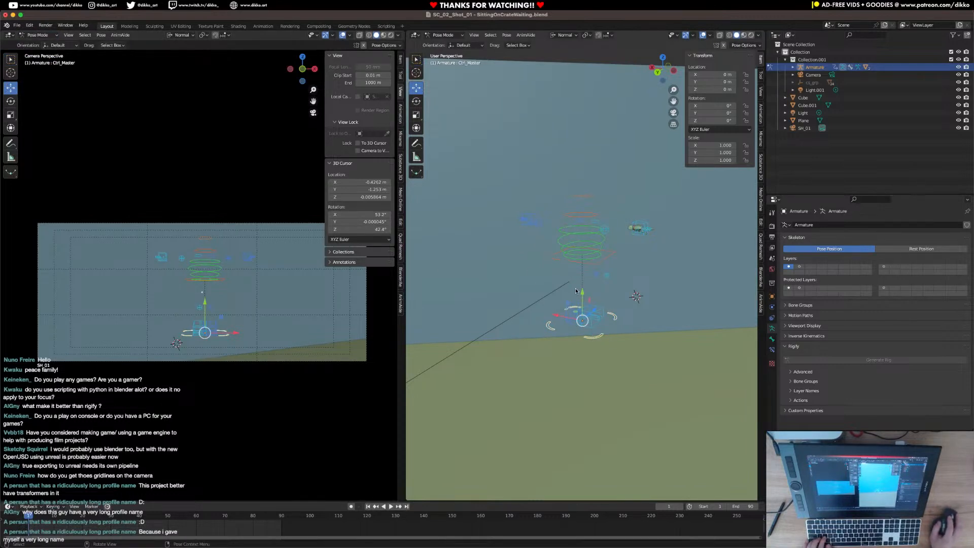
pyautogui.moveTo(581, 292); pyautogui.dragTo(583, 136)
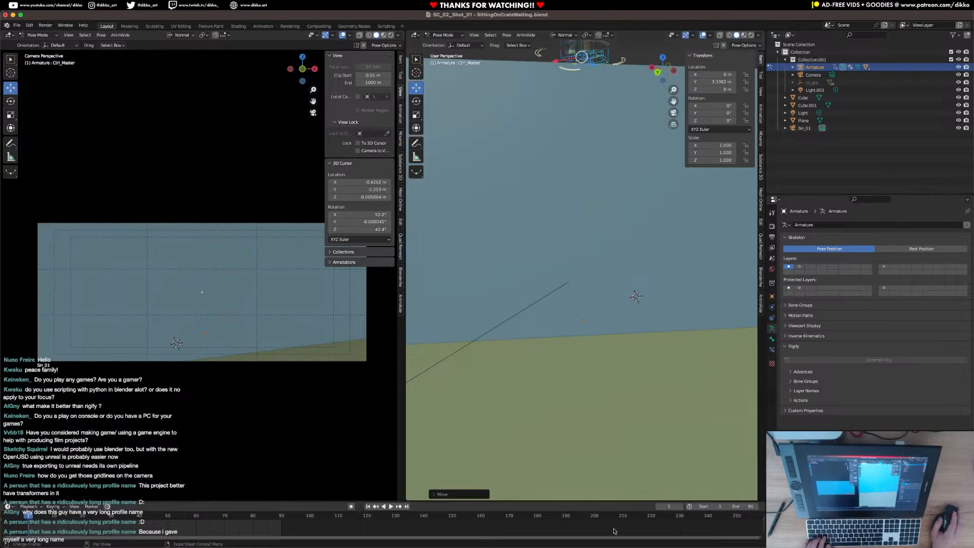
pyautogui.moveTo(568, 298); pyautogui.dragTo(626, 267, button='middle')
pyautogui.moveTo(611, 230); pyautogui.dragTo(564, 236)
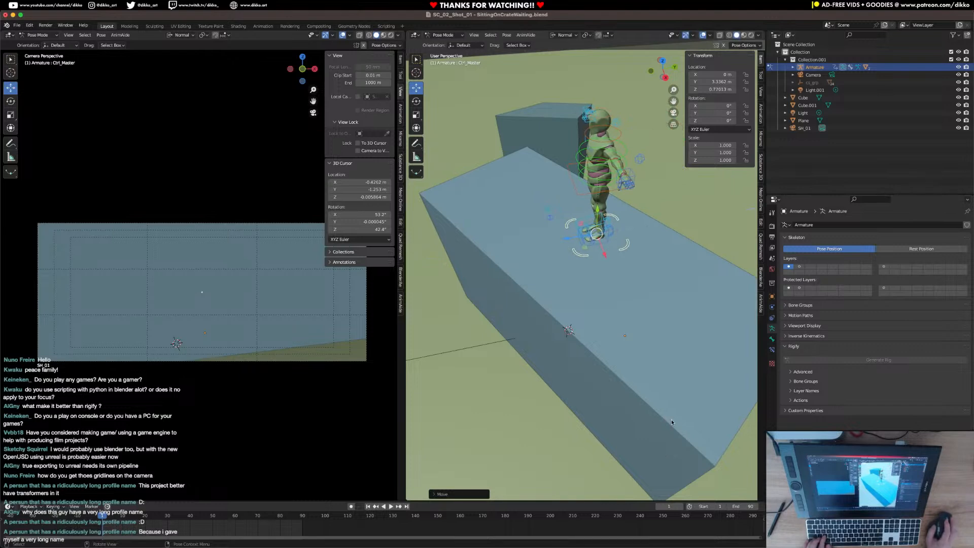
pyautogui.hotkey('ctrl', 's')
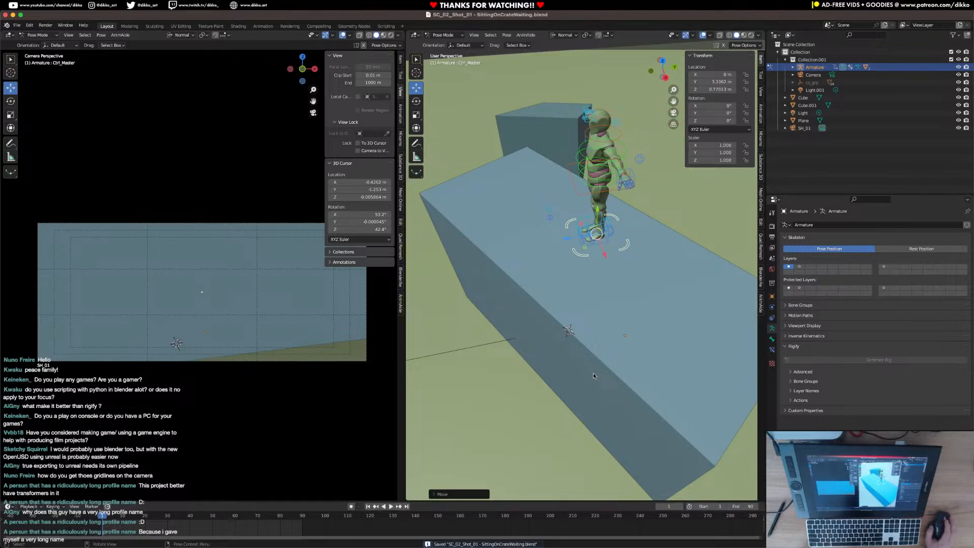
# Lower the rig's master control along its local Y axis to about 3.14 m to rest the feet on the crate.
pyautogui.moveTo(593, 373); pyautogui.dragTo(595, 196, button='middle')
pyautogui.press('g')
pyautogui.press('y')
pyautogui.press('y')
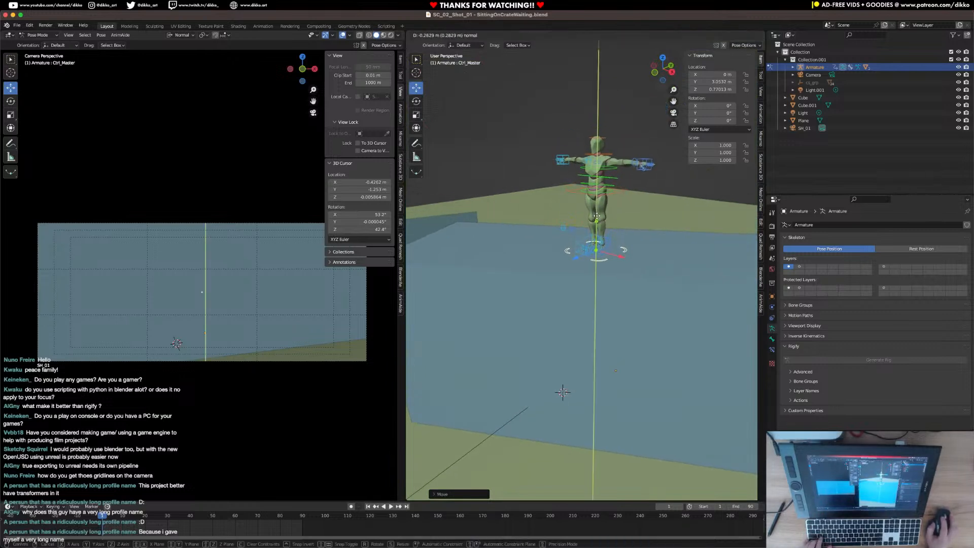
pyautogui.click(611, 240)
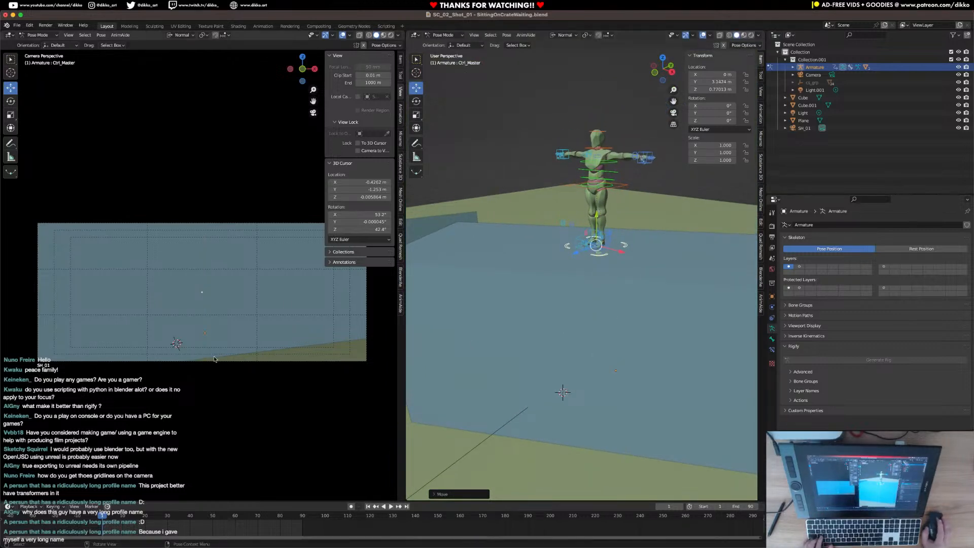
# Reframe the SH_01 camera on the rig's legs on top of the crate with the camera locked to view, unlock it and save.
pyautogui.click(358, 151)
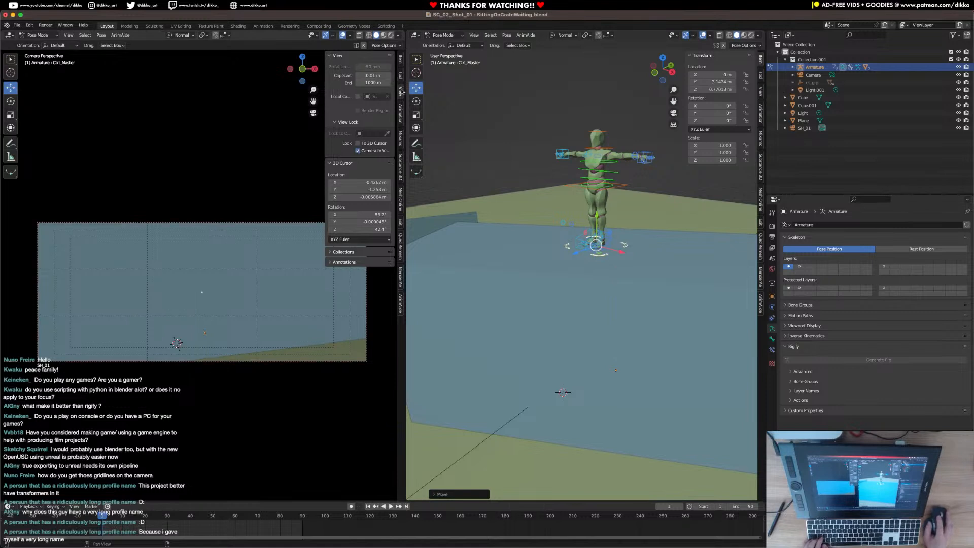
pyautogui.scroll(-10, 238, 212)
pyautogui.scroll(6, 237, 213)
pyautogui.scroll(-5, 224, 215)
pyautogui.keyDown('shift'); pyautogui.moveTo(212, 215); pyautogui.dragTo(330, 221, button='middle'); pyautogui.keyUp('shift')
pyautogui.scroll(9, 216, 302)
pyautogui.moveTo(218, 302); pyautogui.dragTo(243, 285, button='middle')
pyautogui.scroll(4, 254, 283)
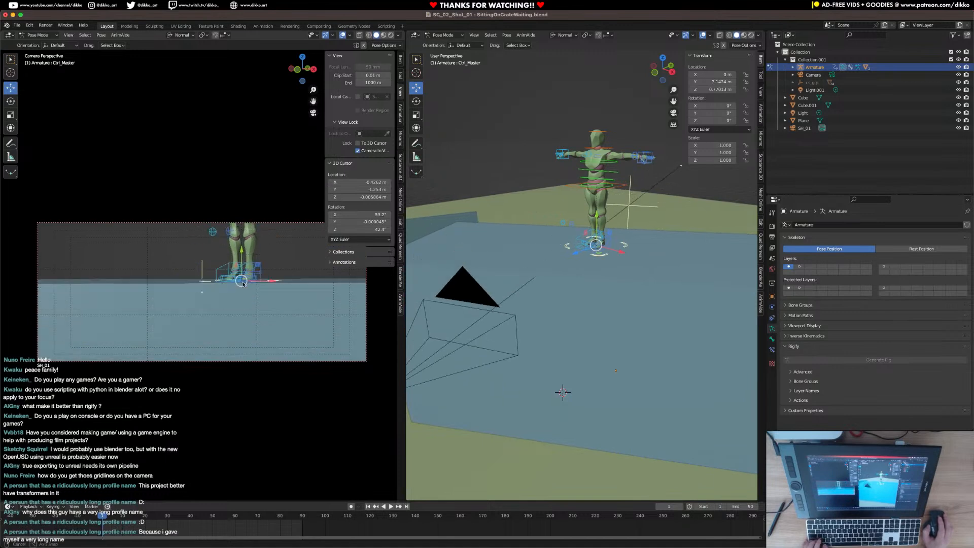
pyautogui.scroll(5, 243, 286)
pyautogui.scroll(2, 243, 290)
pyautogui.click(357, 151)
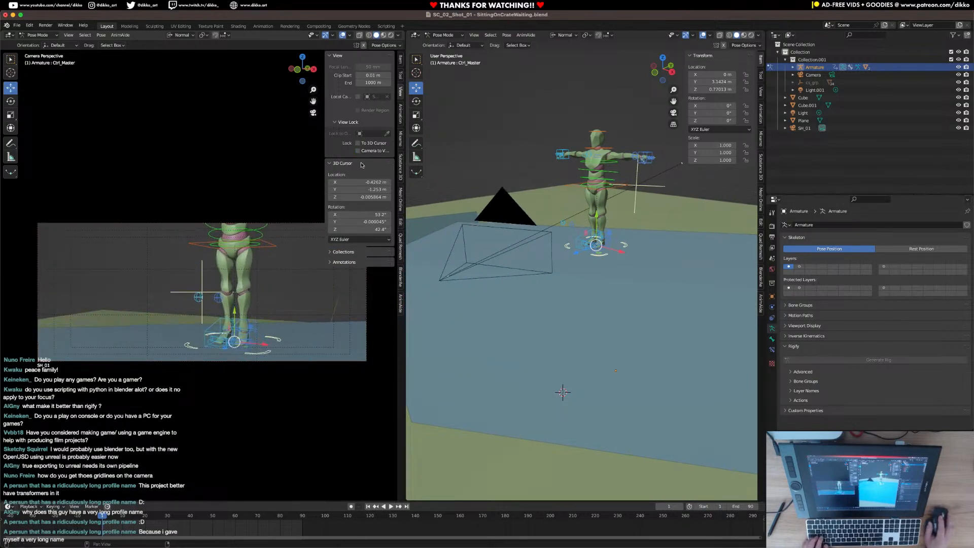
pyautogui.press('super+s')
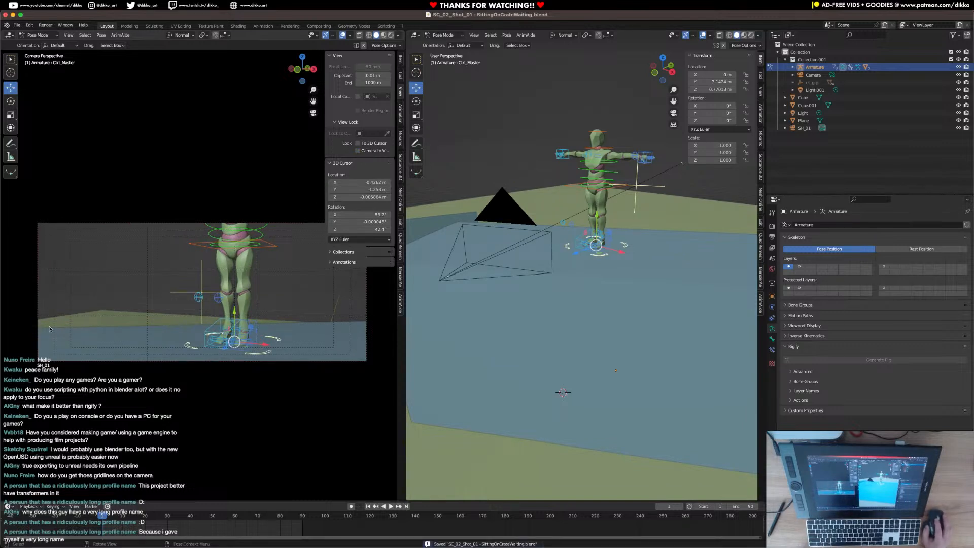
# Deselect the rig's bones and return the armature to Object Mode.
pyautogui.click(307, 223)
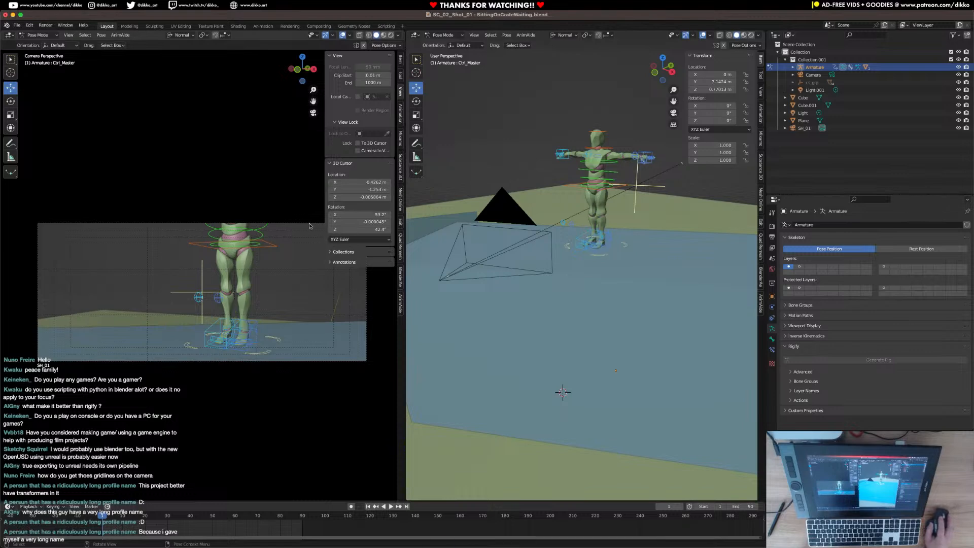
pyautogui.click(38, 34)
pyautogui.click(40, 42)
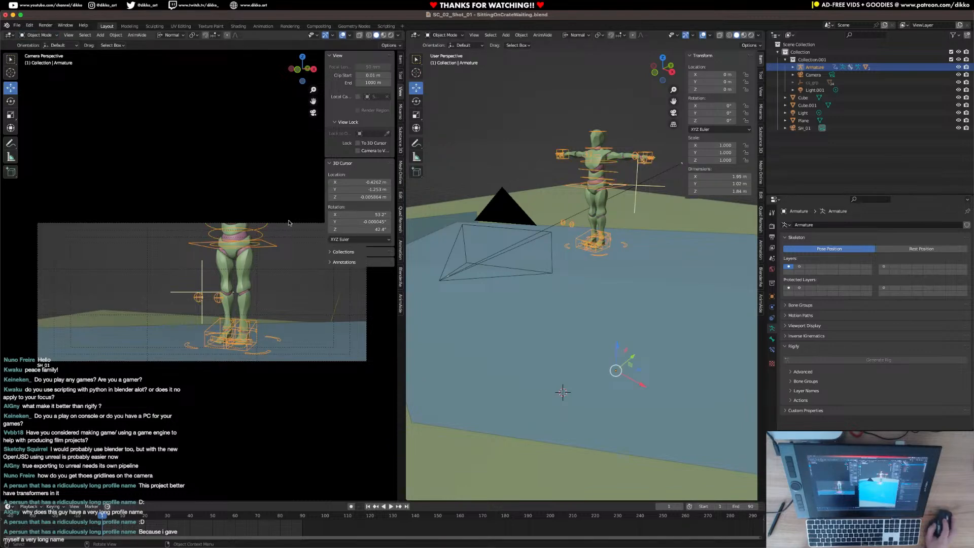
# Examine the SH_01 camera's safe areas, passepartout and composition guide settings, and save the file.
pyautogui.click(481, 256)
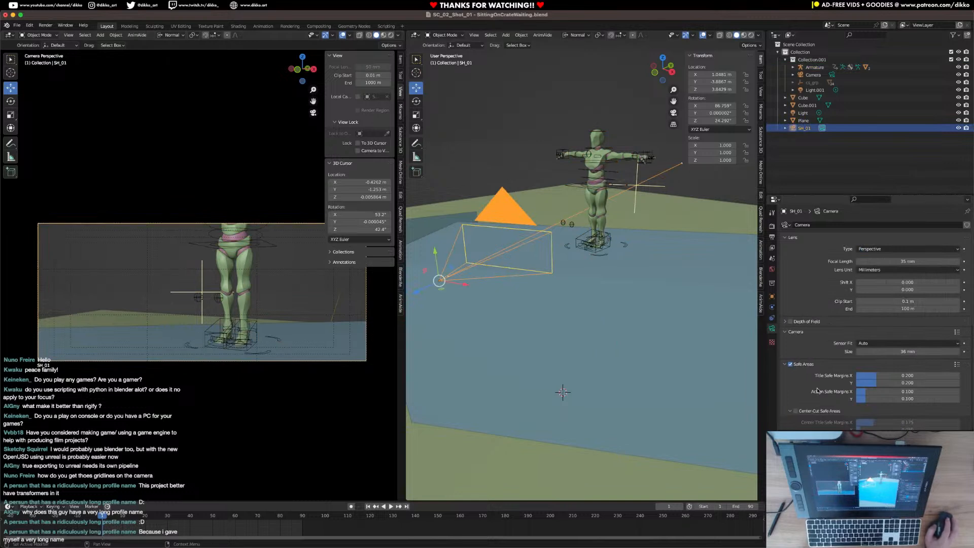
pyautogui.scroll(-8, 818, 391)
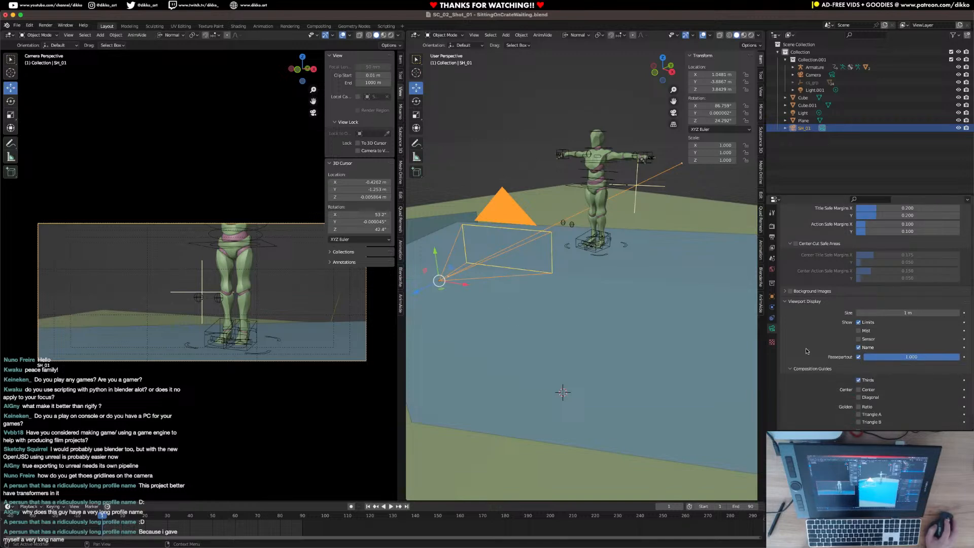
pyautogui.moveTo(888, 357); pyautogui.dragTo(943, 367)
pyautogui.scroll(-2, 817, 398)
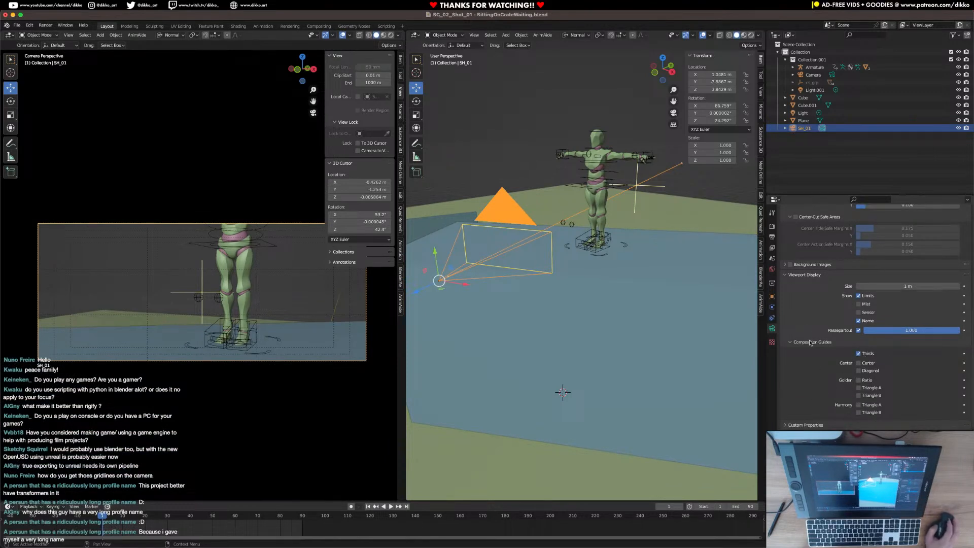
pyautogui.scroll(4, 821, 355)
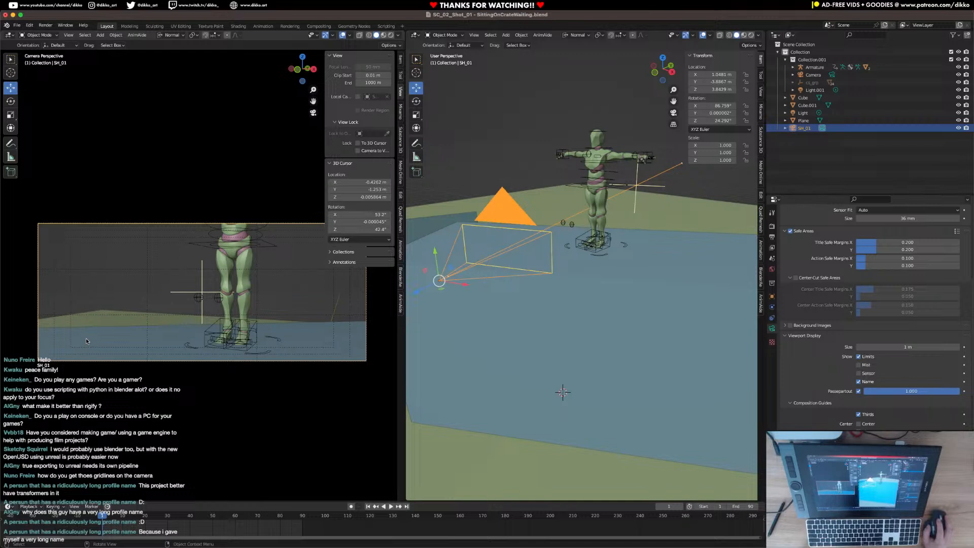
pyautogui.press('super+s')
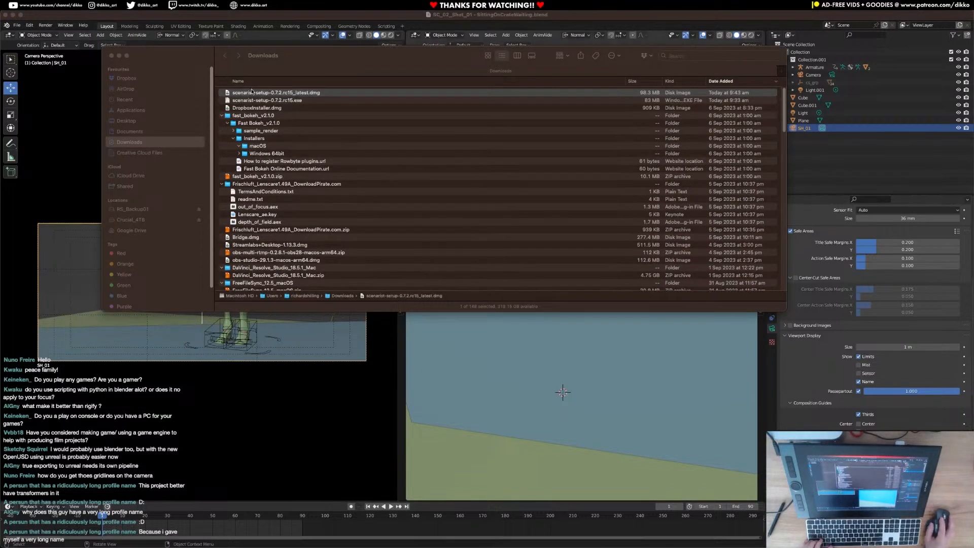
# In Finder, open scenarist-setup-0.7.2.rc15_latest.dmg and install Scenarist into Applications, closing both windows.
pyautogui.click(249, 92)
pyautogui.doubleClick(249, 93)
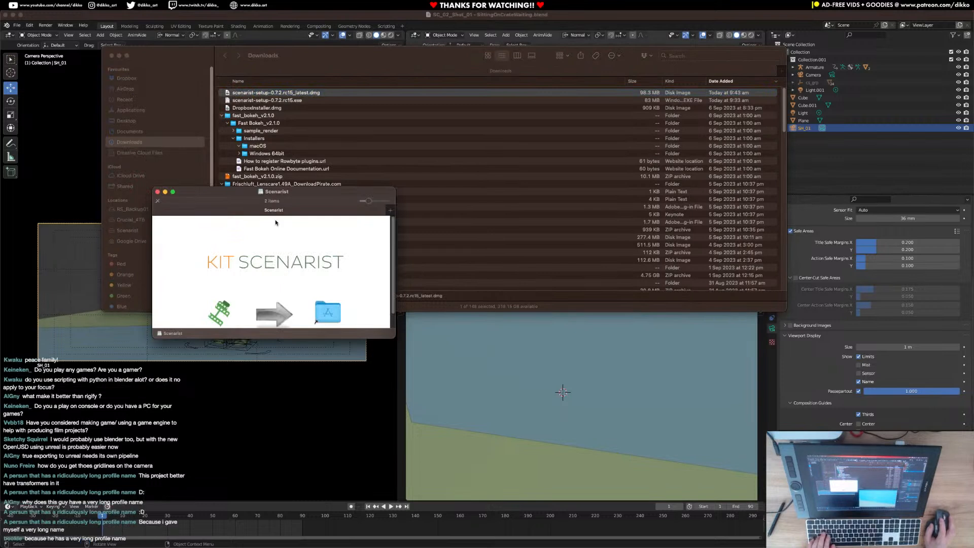
pyautogui.click(220, 309)
pyautogui.moveTo(227, 303); pyautogui.dragTo(325, 311)
pyautogui.scroll(-3, 293, 309)
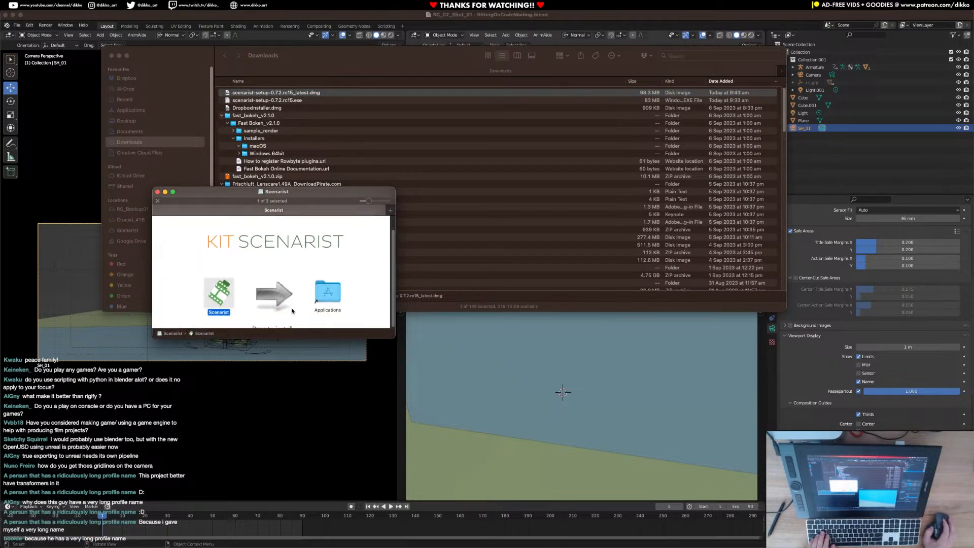
pyautogui.click(158, 193)
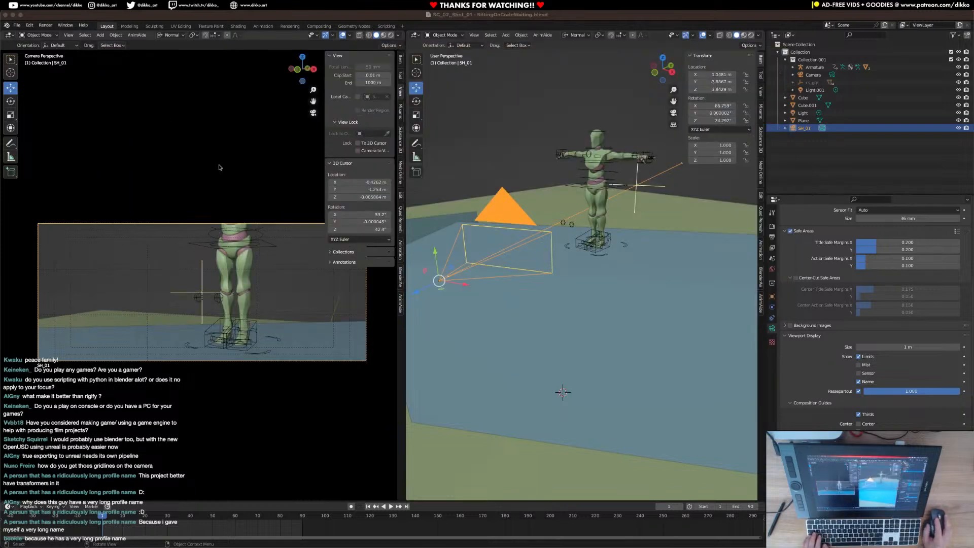
pyautogui.click(111, 56)
# Find Scenarist with Spotlight, launch it and allow the downloaded app to open.
pyautogui.moveTo(344, 539)
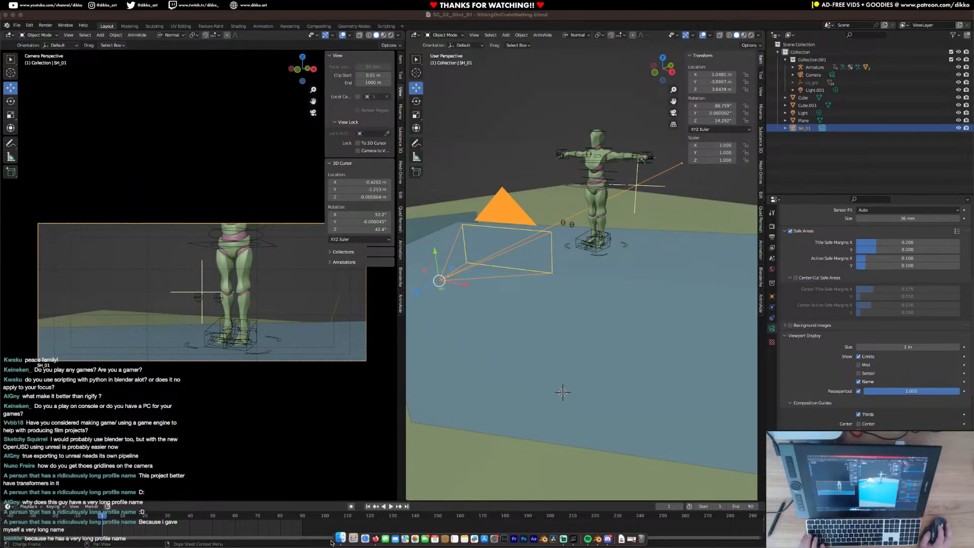
pyautogui.press('super+space')
pyautogui.write('kit')
pyautogui.press('BackSpace')
pyautogui.press('BackSpace')
pyautogui.press('BackSpace')
pyautogui.write('scenarist')
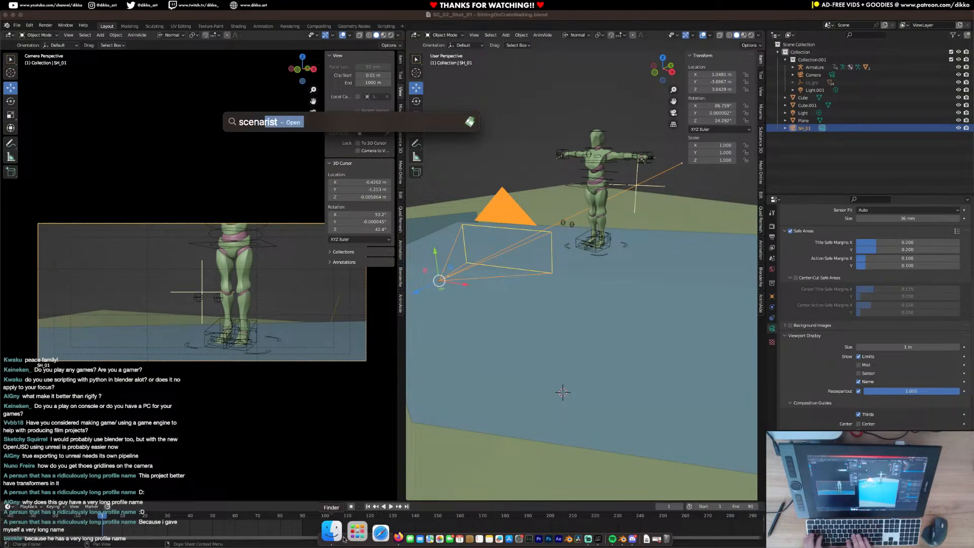
pyautogui.press('Return')
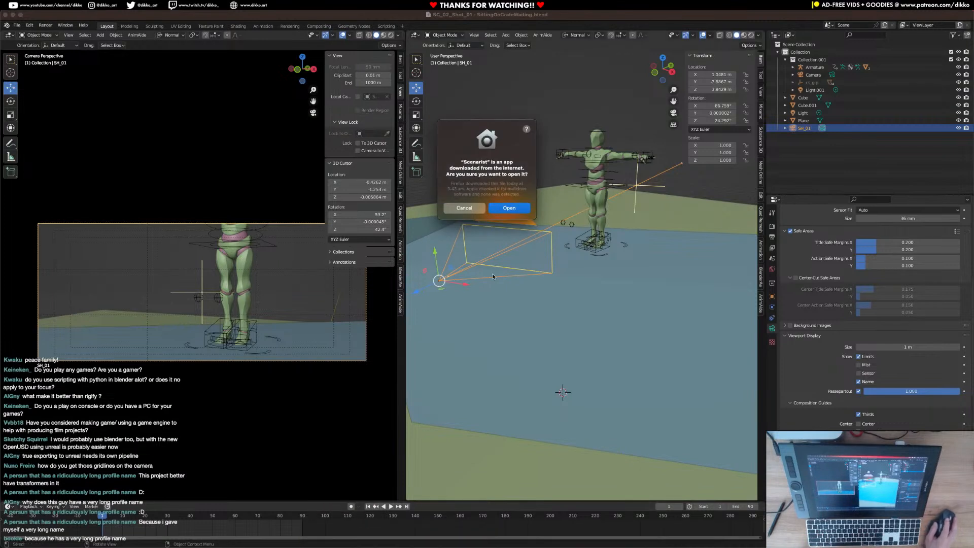
pyautogui.click(501, 208)
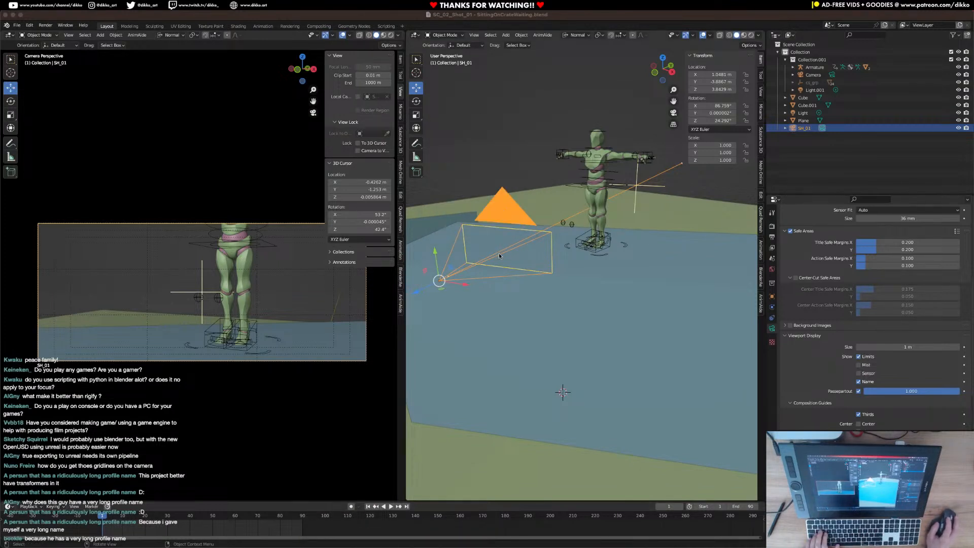
# Complete the KIT Scenarist setup with English, the Dark Theme, the Research, Cards and Statistics modules, and the Final Draft Screenplay (A4) template.
pyautogui.scroll(-3, 384, 277)
pyautogui.scroll(2, 384, 277)
pyautogui.moveTo(459, 546)
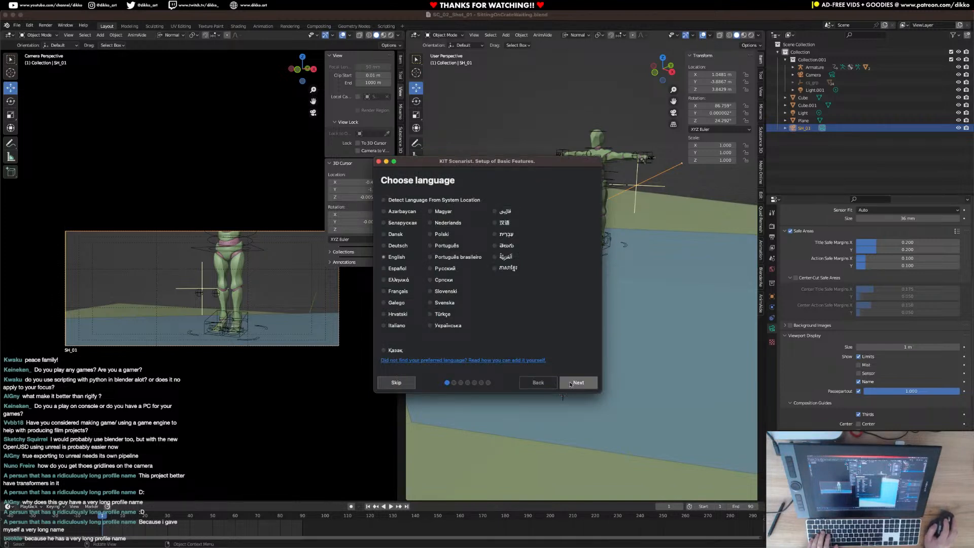
pyautogui.click(571, 380)
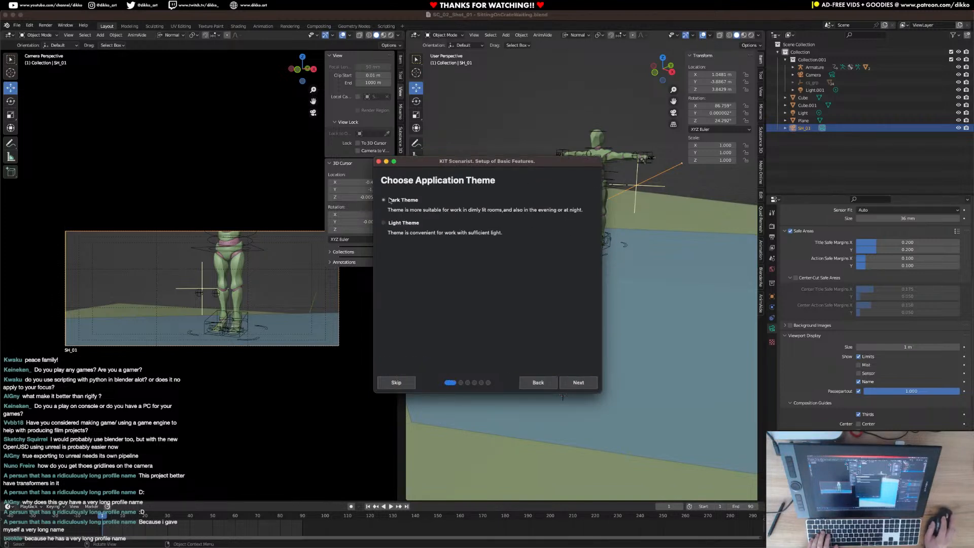
pyautogui.click(571, 382)
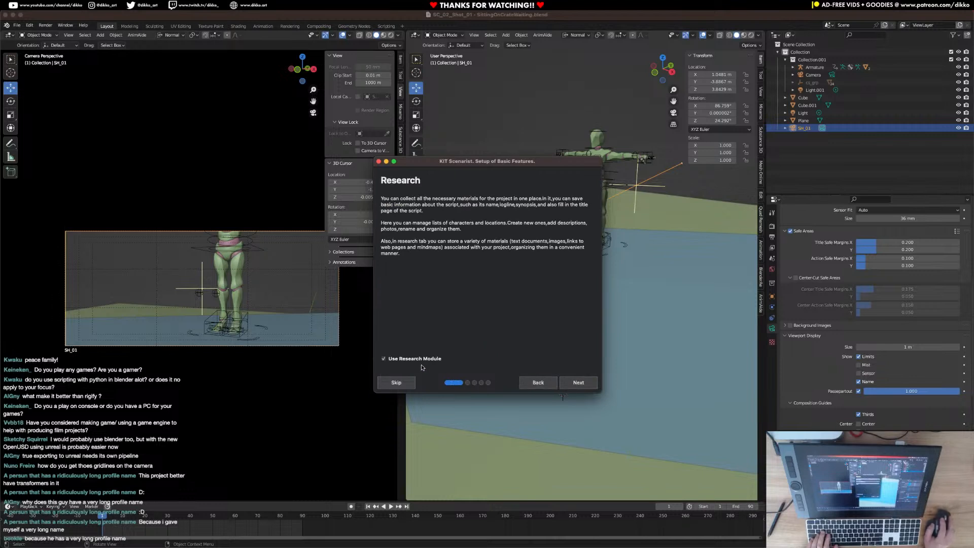
pyautogui.click(580, 386)
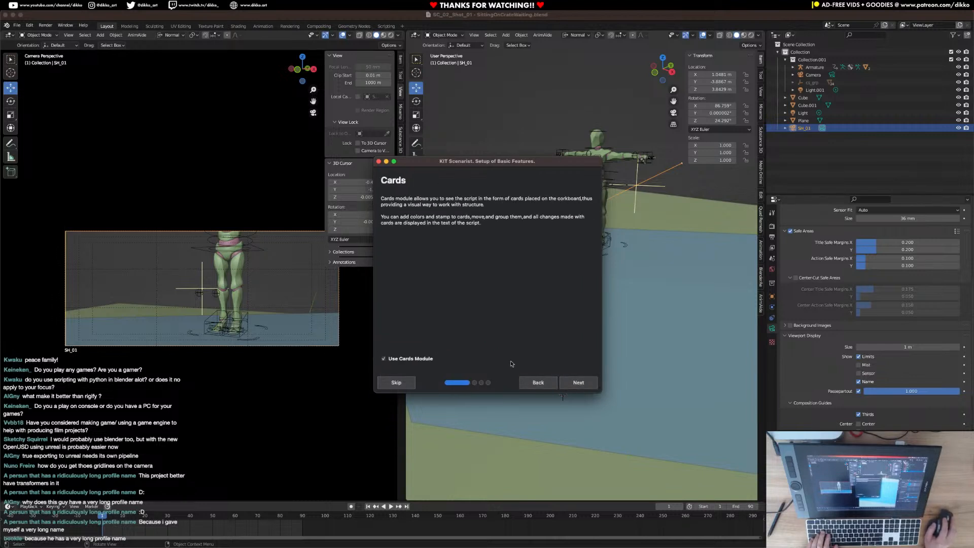
pyautogui.click(587, 384)
pyautogui.click(588, 385)
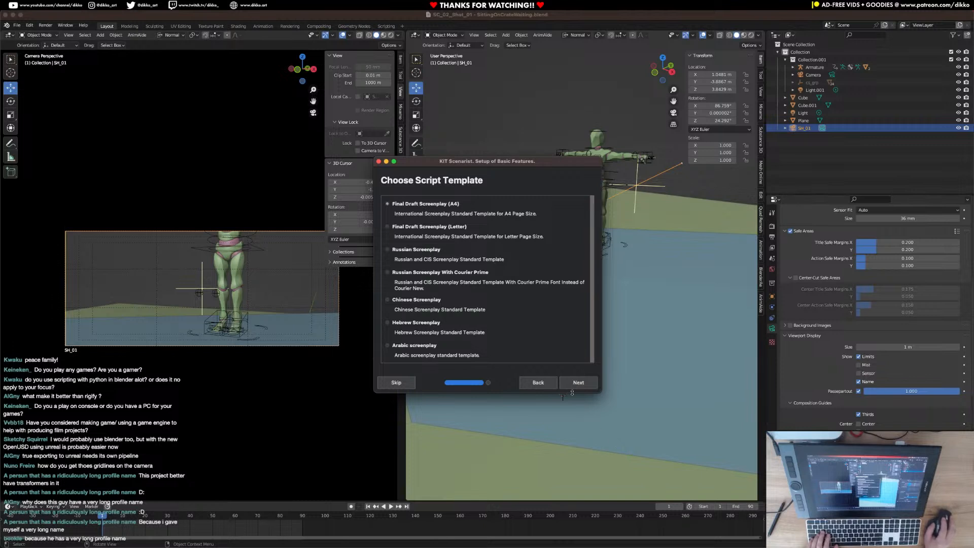
pyautogui.click(576, 385)
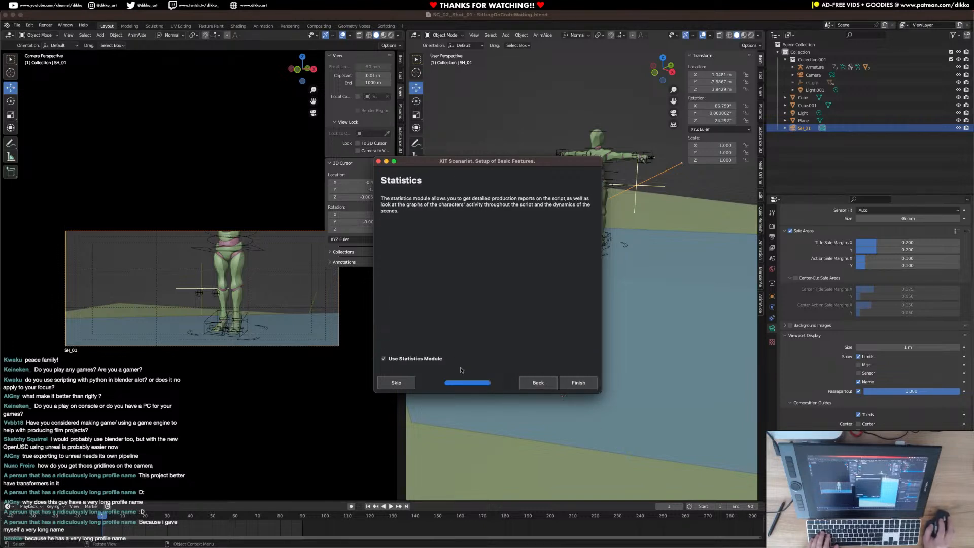
pyautogui.click(580, 382)
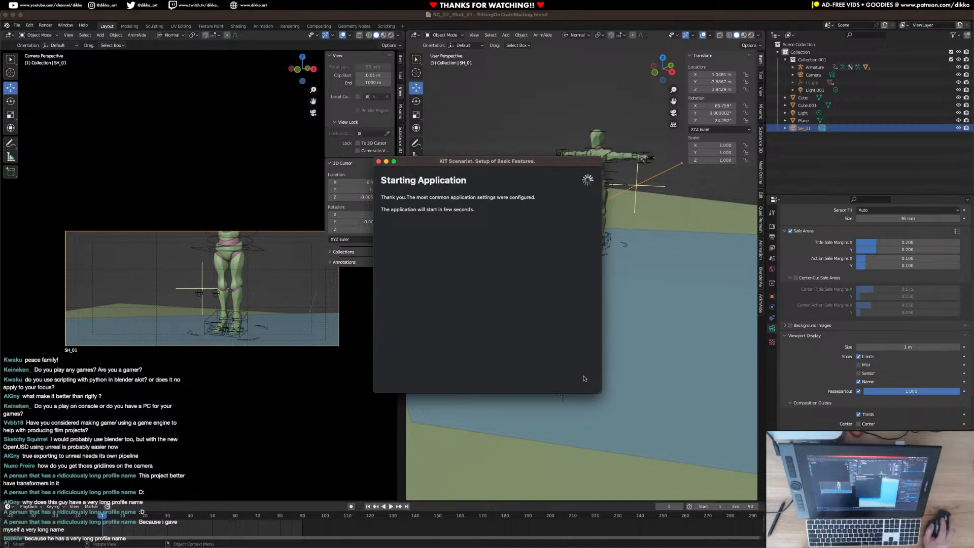
# Create a new project named "Black Curtain - Part 2 -Stock Trade".
pyautogui.moveTo(538, 194); pyautogui.dragTo(426, 172)
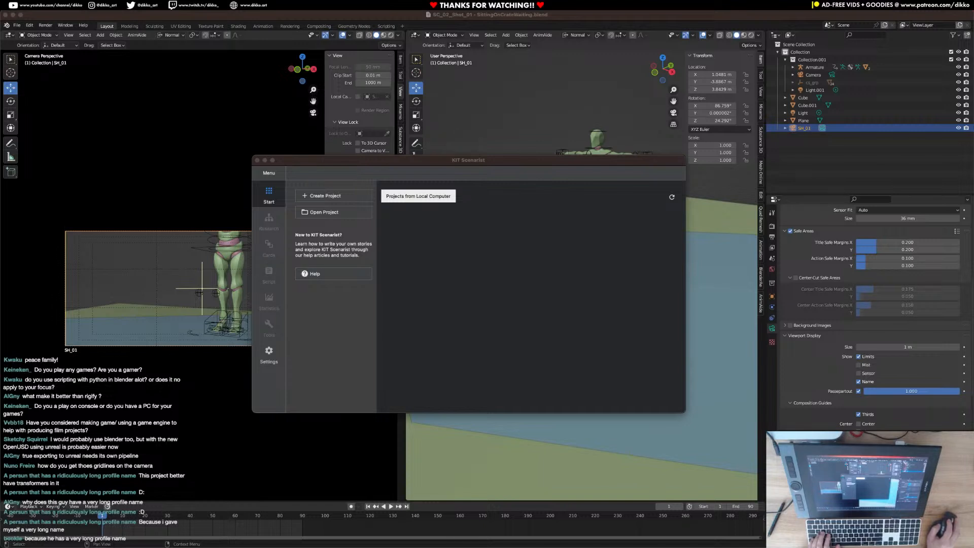
pyautogui.click(472, 302)
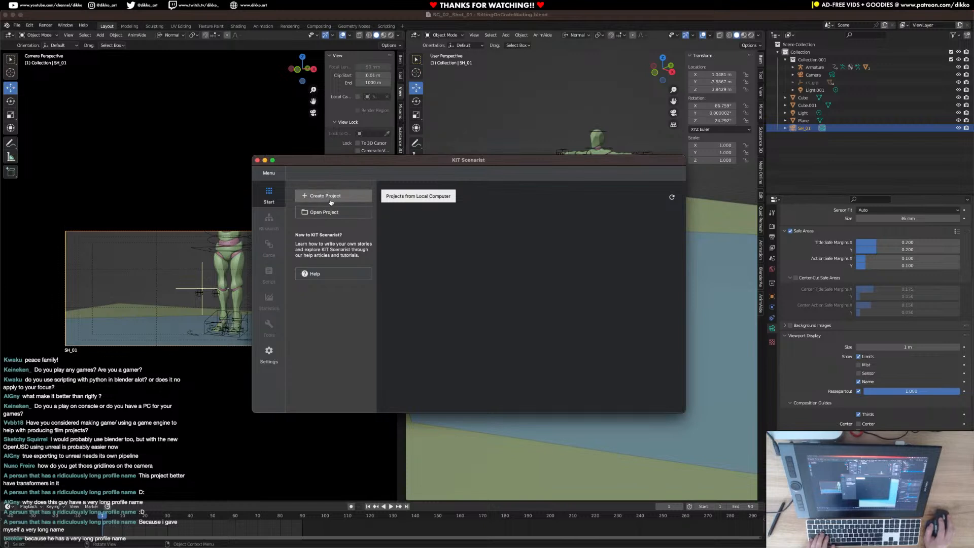
pyautogui.click(269, 173)
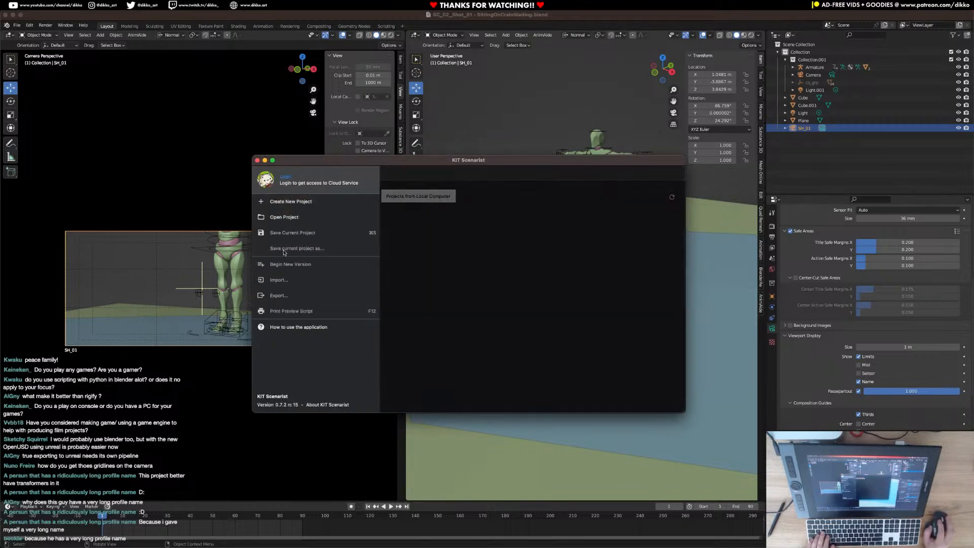
pyautogui.click(286, 201)
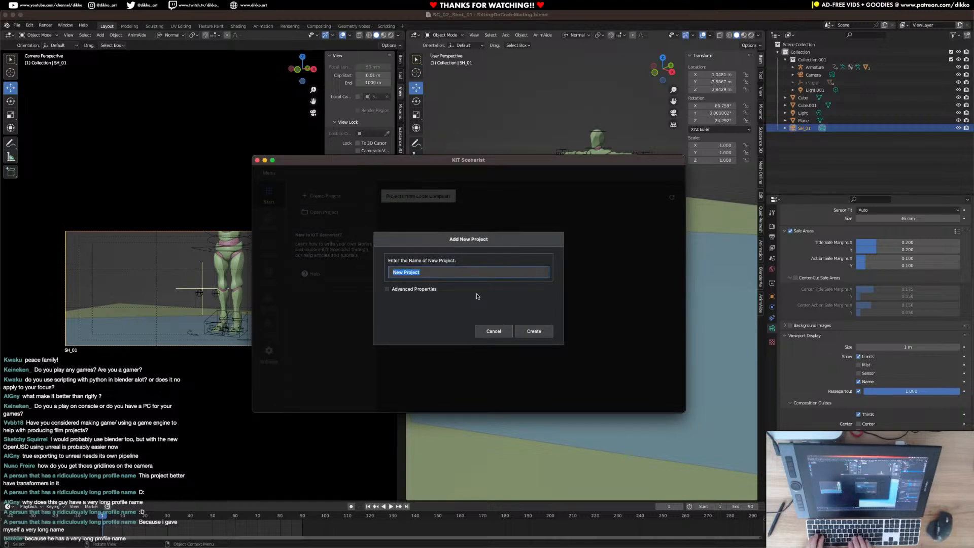
pyautogui.write('Black P')
pyautogui.press('BackSpace')
pyautogui.write('Curt')
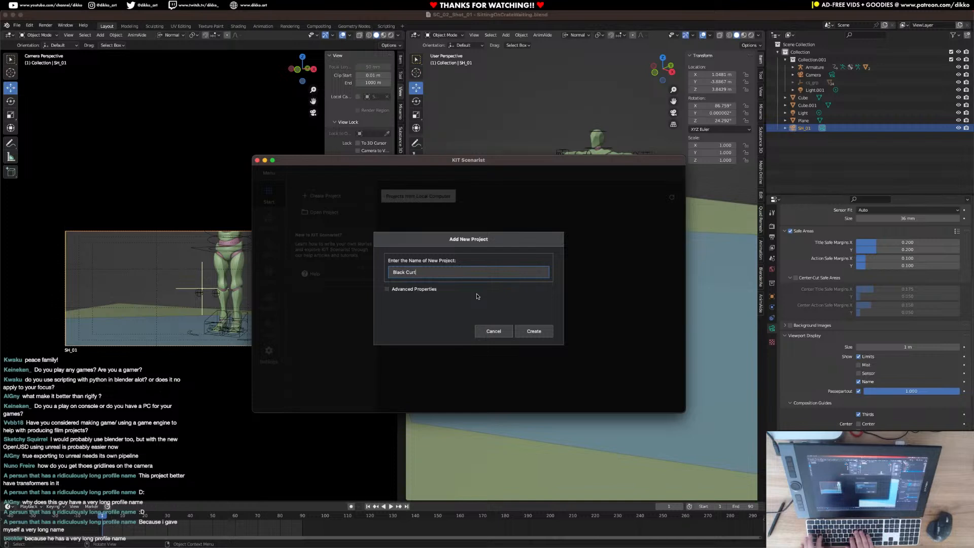
pyautogui.write('ain - Pa')
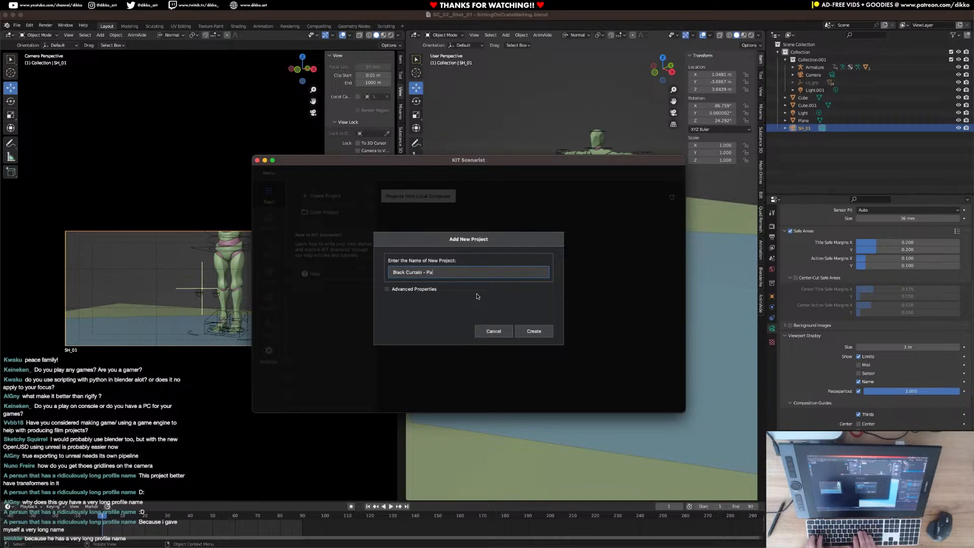
pyautogui.write('rt 2 -')
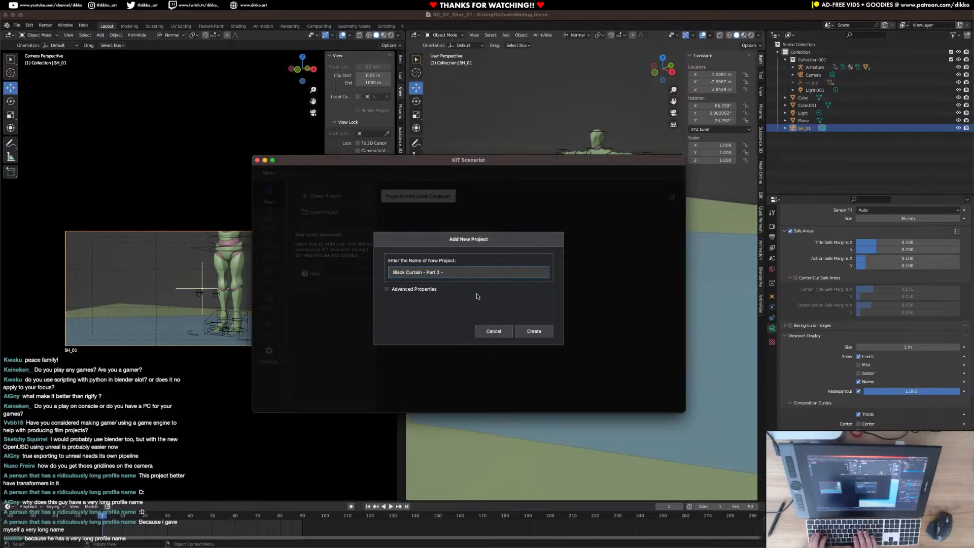
pyautogui.write('Stock Trade')
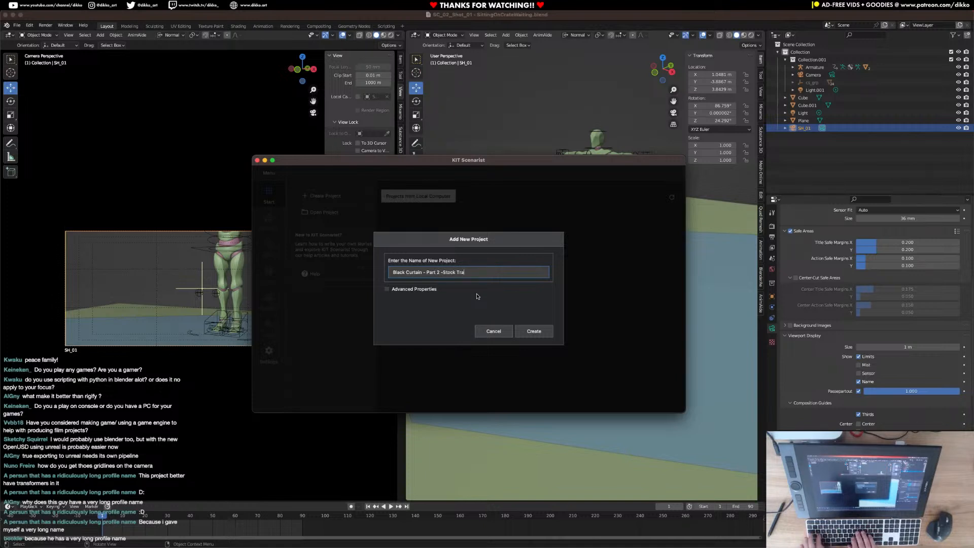
pyautogui.click(534, 331)
pyautogui.click(504, 178)
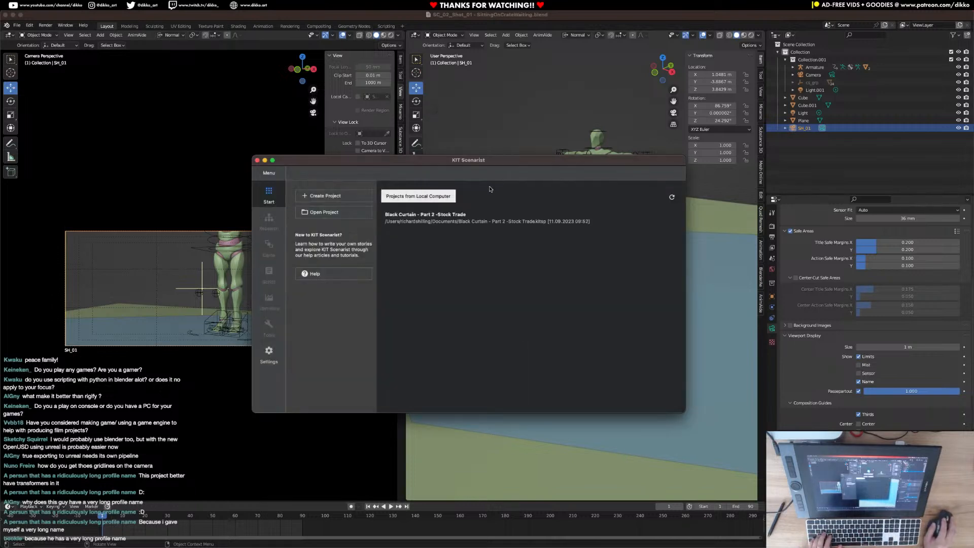
# Import the Black Curtain script from the BlackCurtain folder on RS_Backup01, using the Script and Replace Scenario options.
pyautogui.click(269, 173)
pyautogui.click(279, 280)
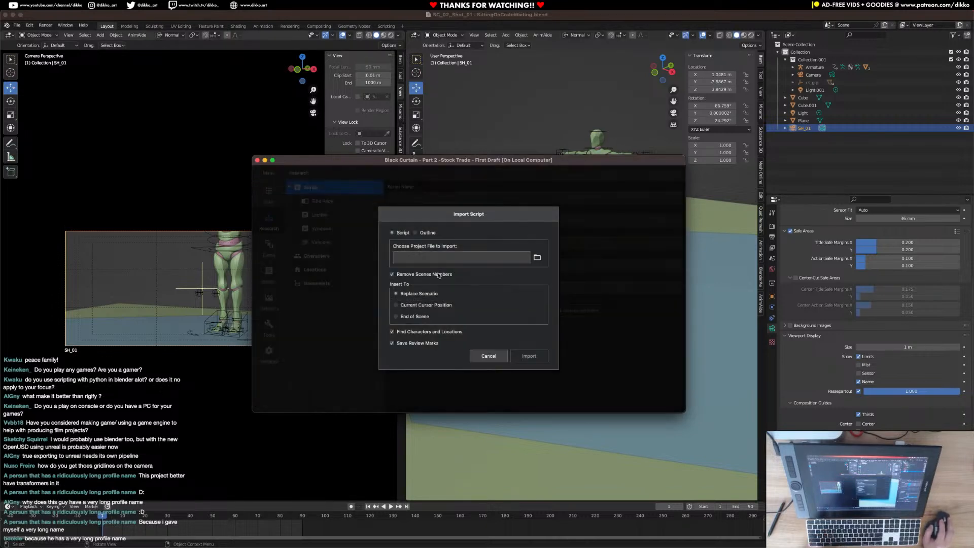
pyautogui.click(536, 258)
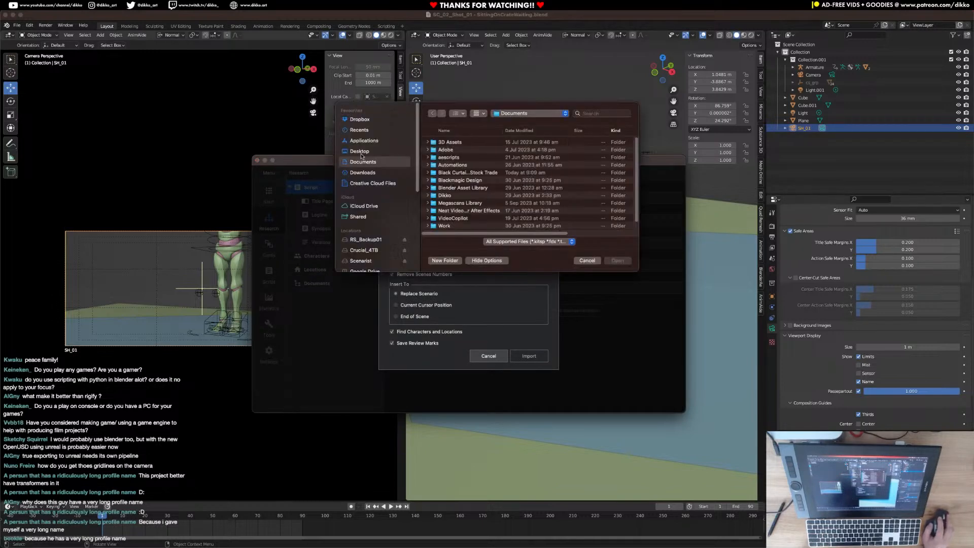
pyautogui.click(370, 242)
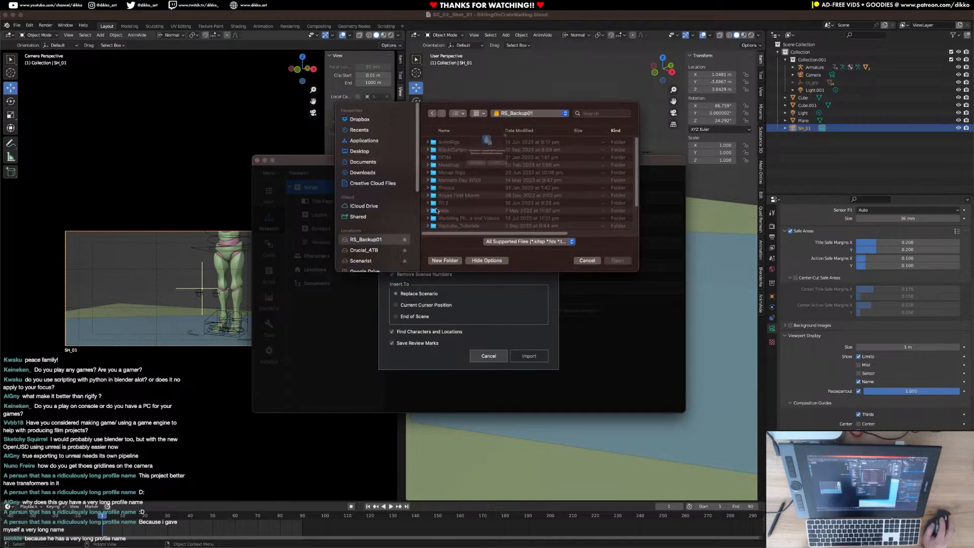
pyautogui.click(497, 181)
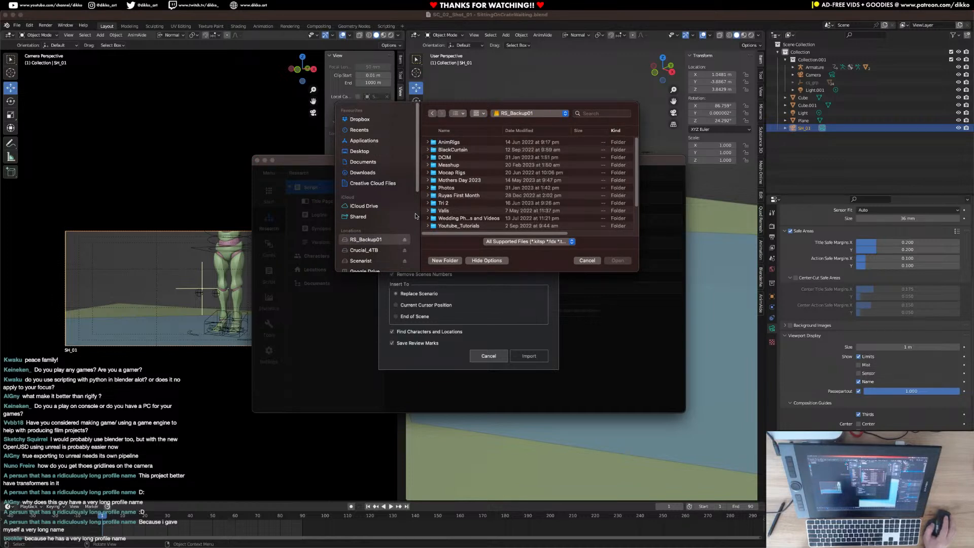
pyautogui.scroll(-2, 378, 218)
pyautogui.doubleClick(453, 150)
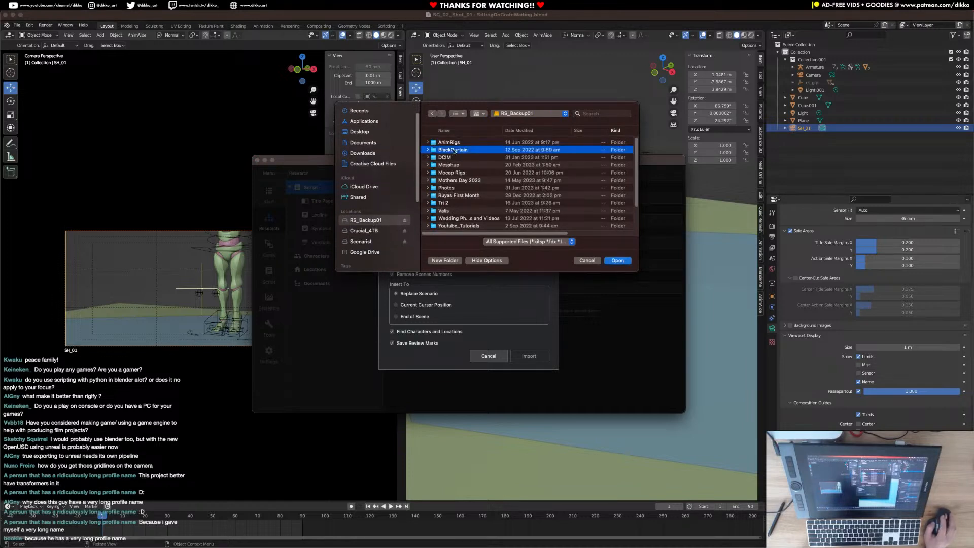
pyautogui.doubleClick(454, 150)
pyautogui.doubleClick(449, 151)
pyautogui.click(451, 151)
pyautogui.click(616, 261)
pyautogui.click(528, 355)
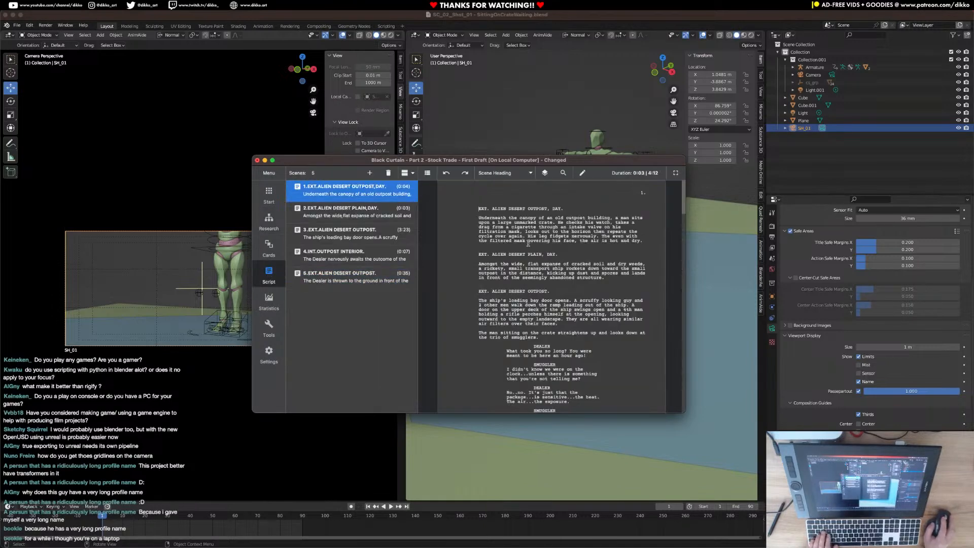
# Review the first scene's action text and correct its last sentence to begin with "Even with the filtered mask".
pyautogui.moveTo(478, 218); pyautogui.dragTo(523, 233)
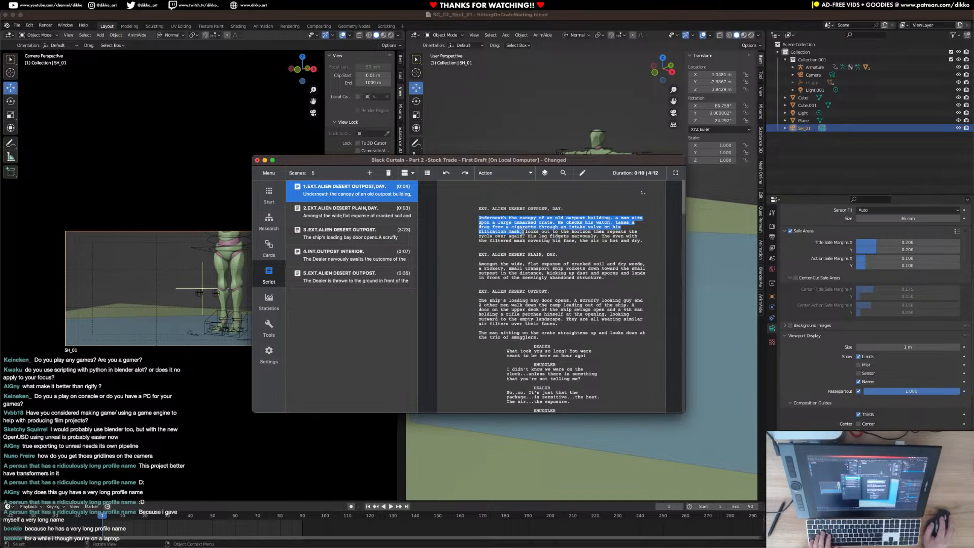
pyautogui.moveTo(529, 237); pyautogui.dragTo(644, 242)
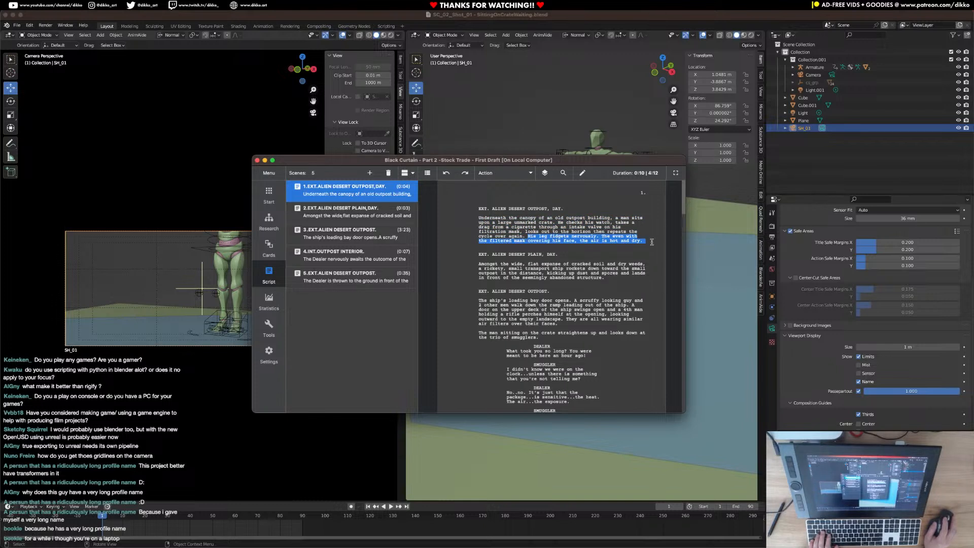
pyautogui.click(613, 241)
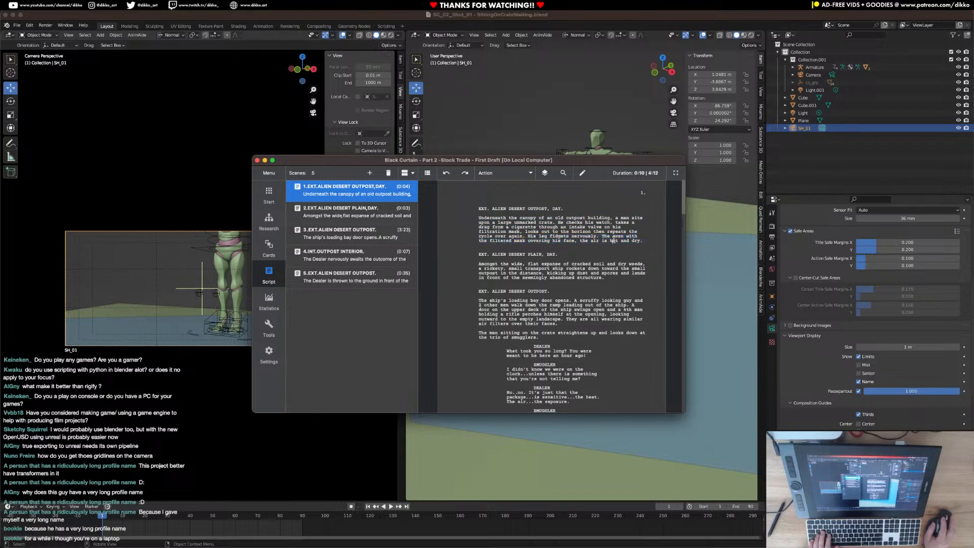
pyautogui.moveTo(602, 237); pyautogui.dragTo(645, 236)
pyautogui.click(610, 237)
pyautogui.press('BackSpace')
pyautogui.press('BackSpace')
pyautogui.press('BackSpace')
pyautogui.press('BackSpace')
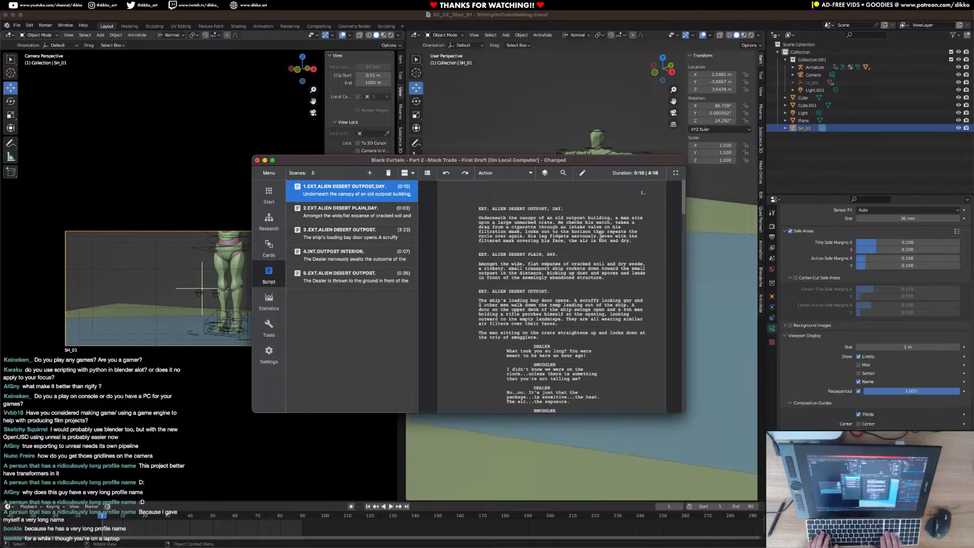
pyautogui.press('Delete')
pyautogui.write('E')
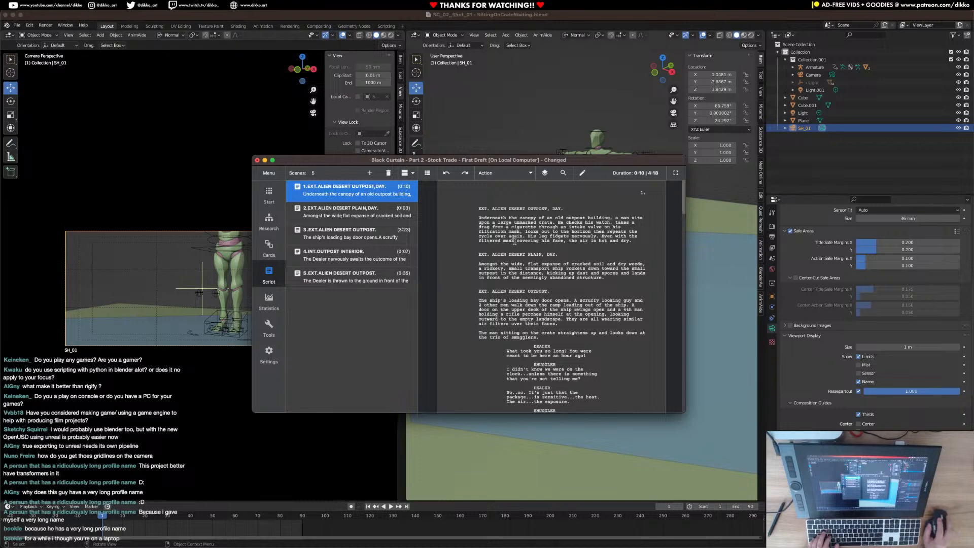
# Move the KIT Scenarist window off this display to the adjacent one and bring up the overview of open windows.
pyautogui.moveTo(582, 161); pyautogui.dragTo(973, 208)
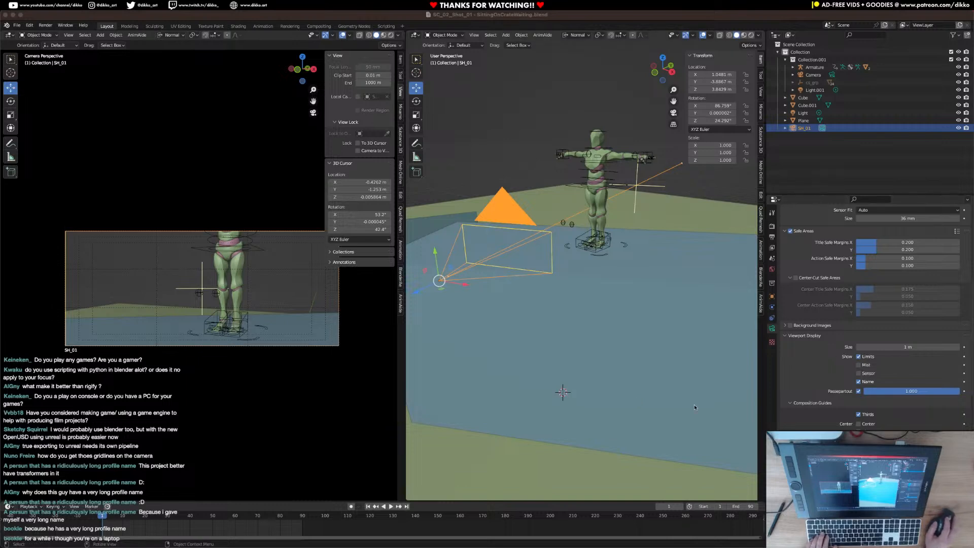
pyautogui.hotkey('ctrl', 'Up')
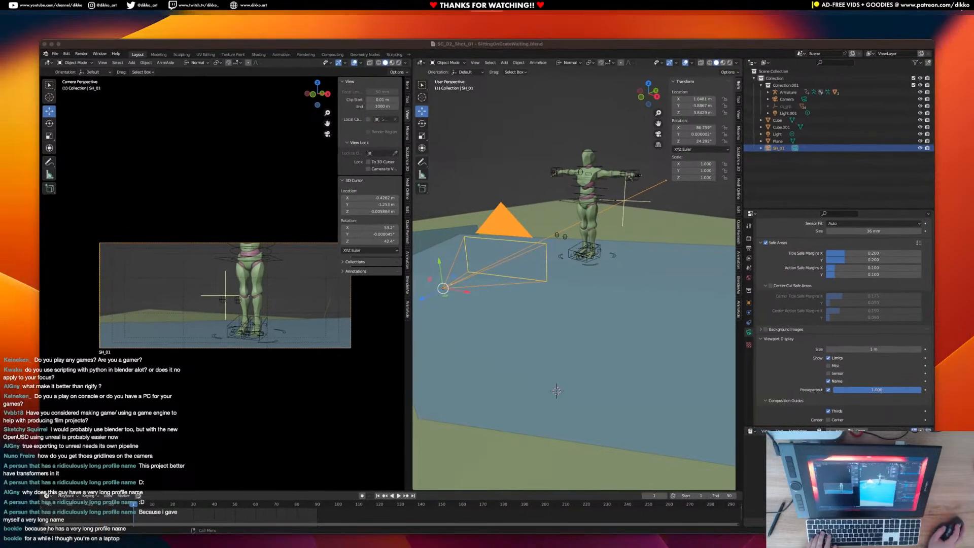
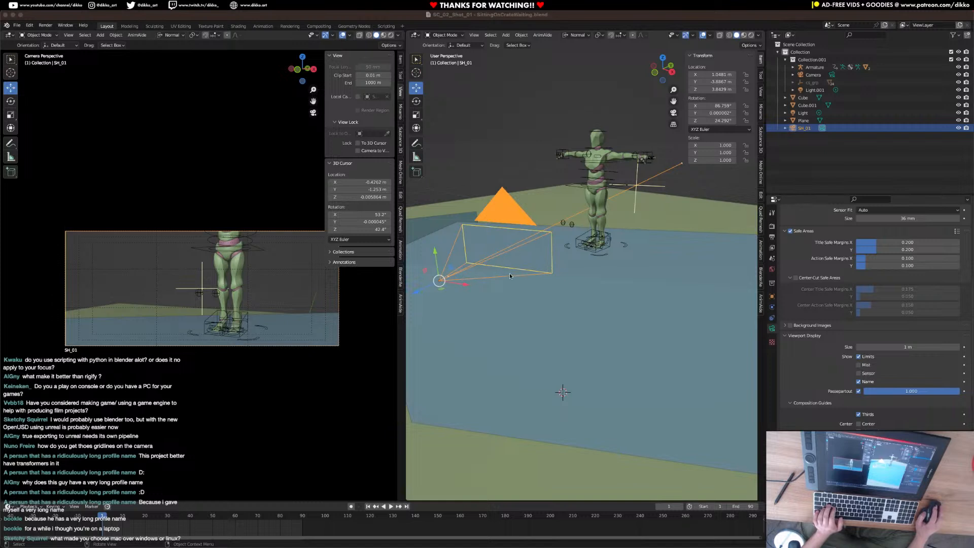
# Move the SH_01 camera up and back to about X 1.09 m, Y -3.90 m, Z 4.34 m to frame the figure.
pyautogui.moveTo(426, 291); pyautogui.dragTo(439, 283)
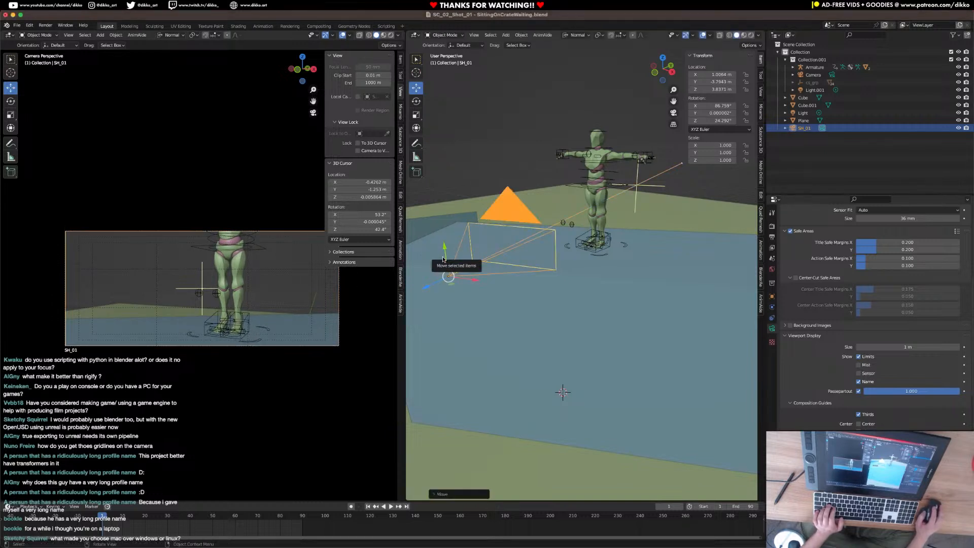
pyautogui.moveTo(442, 249); pyautogui.dragTo(481, 181)
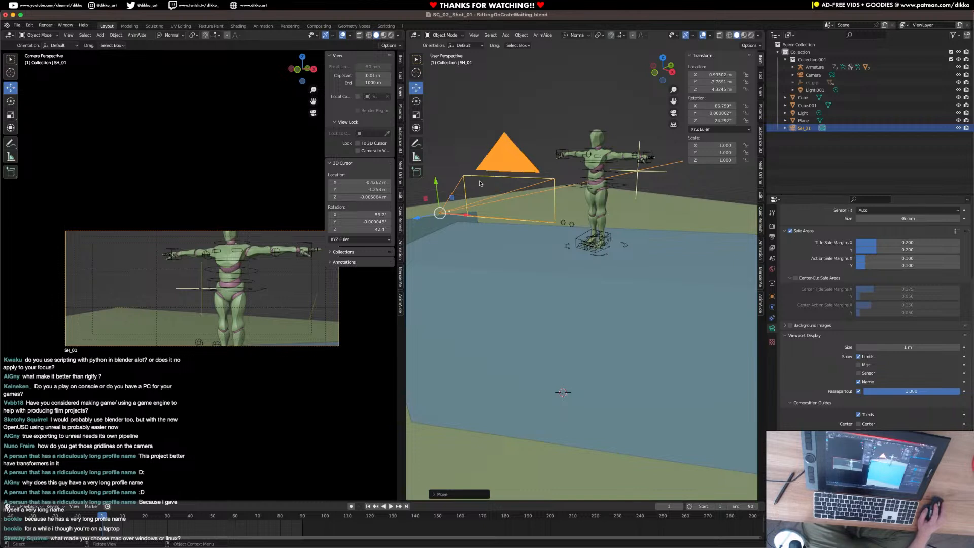
pyautogui.moveTo(423, 219); pyautogui.dragTo(414, 220)
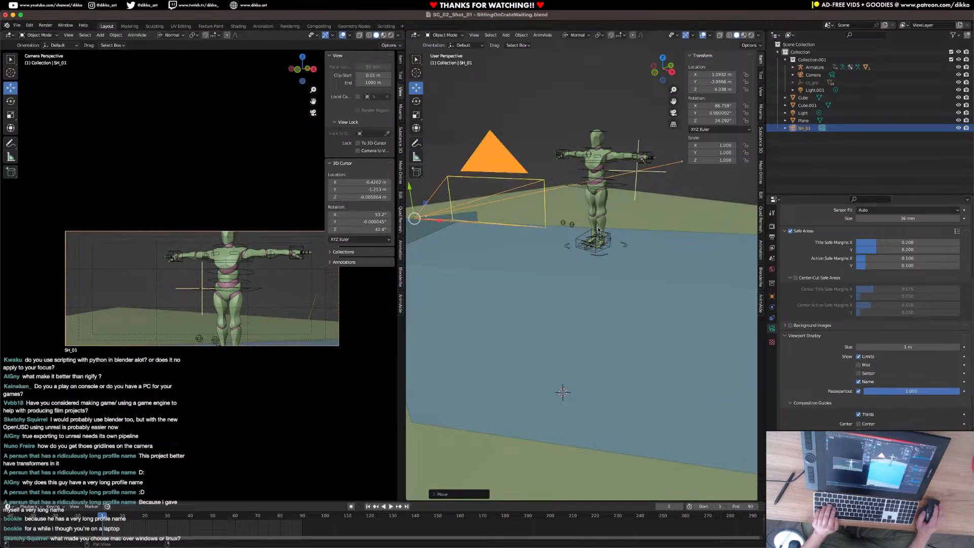
# Turn the figure about 88° around global Z with the rig's Ctrl_Master bone in Pose Mode, and save the file.
pyautogui.click(625, 247)
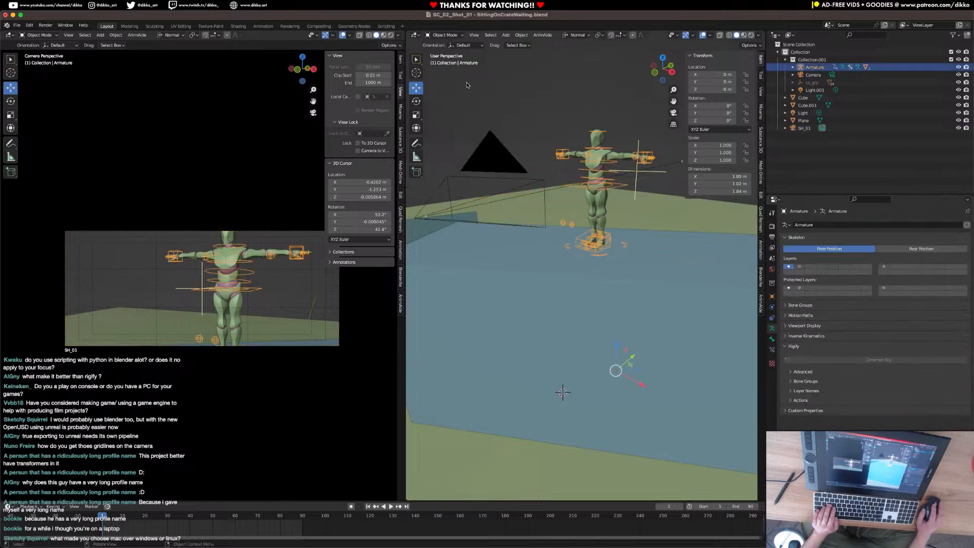
pyautogui.click(444, 36)
pyautogui.click(446, 63)
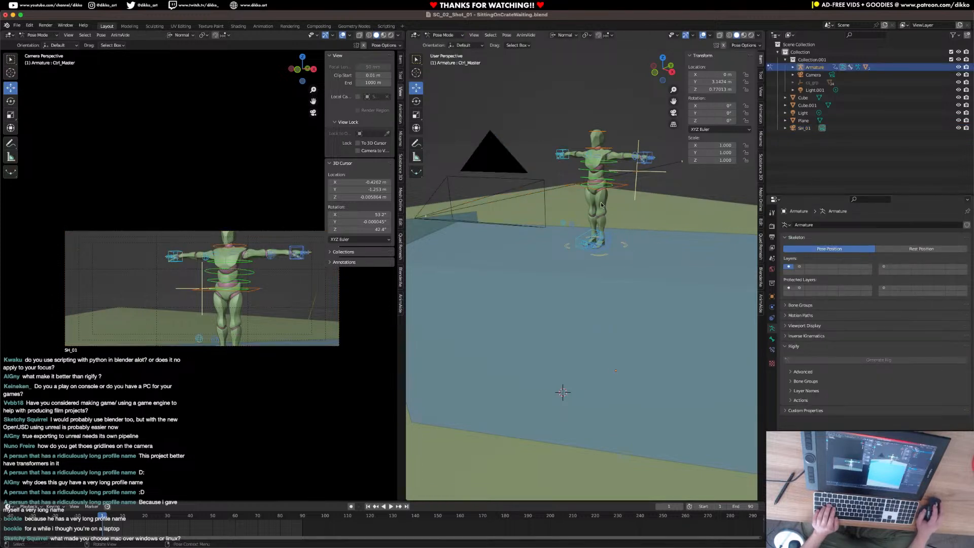
pyautogui.press('r')
pyautogui.press('z')
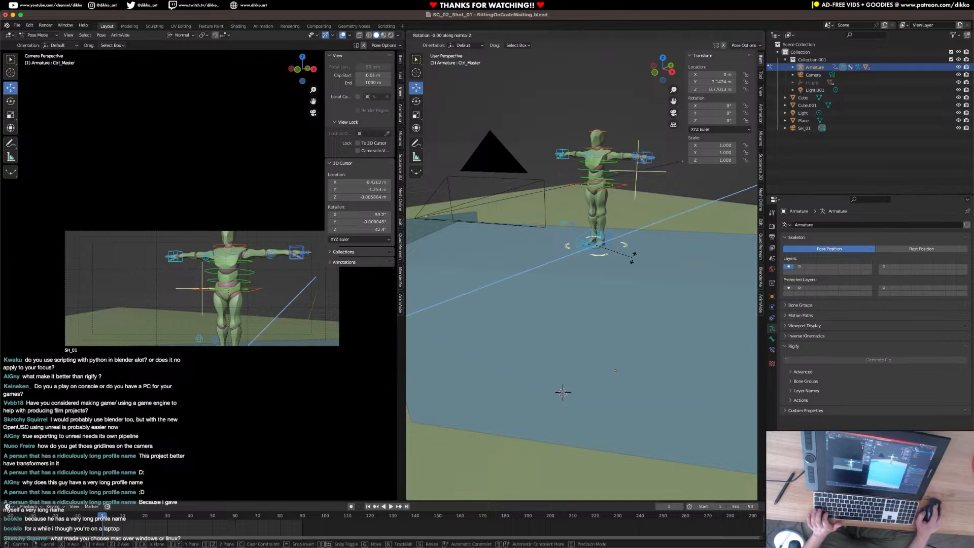
pyautogui.press('z')
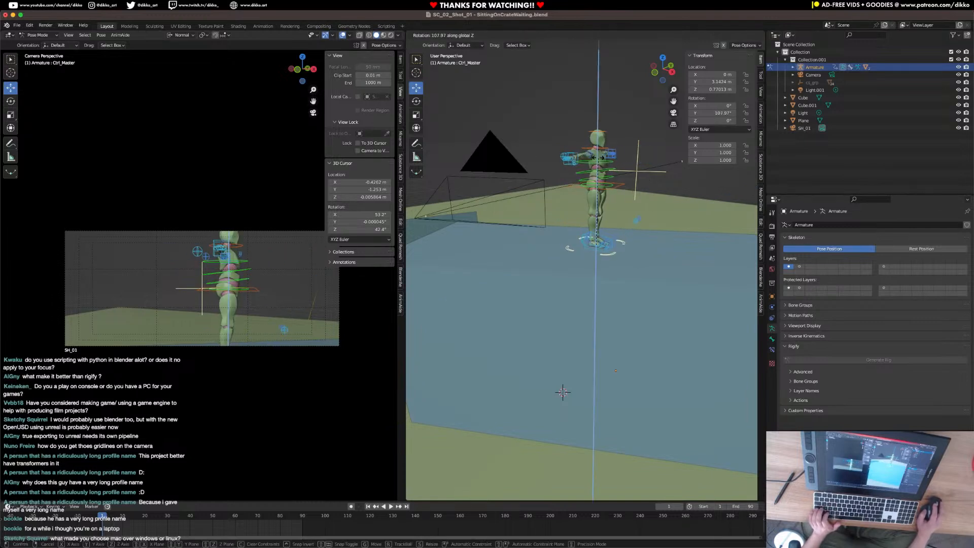
pyautogui.click(627, 167)
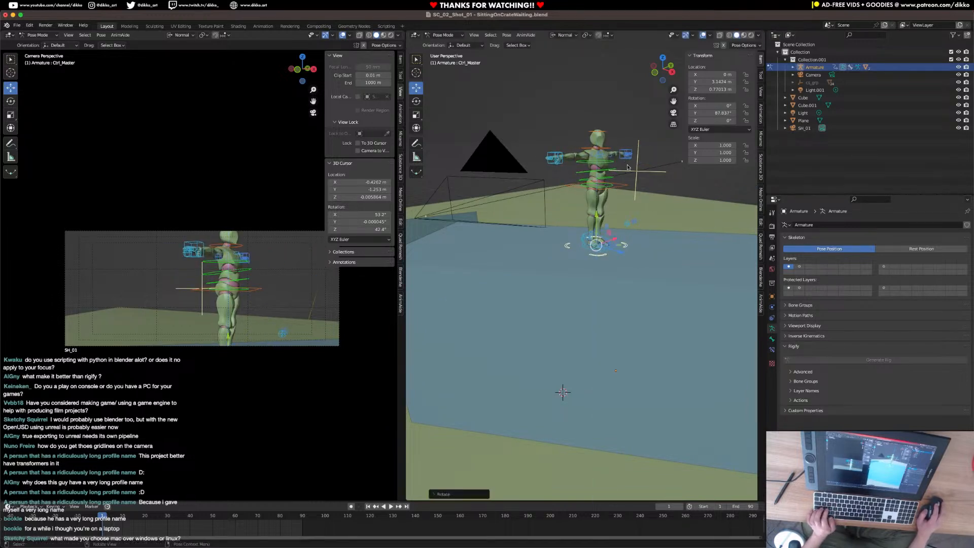
pyautogui.hotkey('ctrl', 's')
# Lower the Ctrl_Hips control and shift it backward into a sitting position, to about Y -0.40 m and Z -0.45 m.
pyautogui.scroll(5, 624, 203)
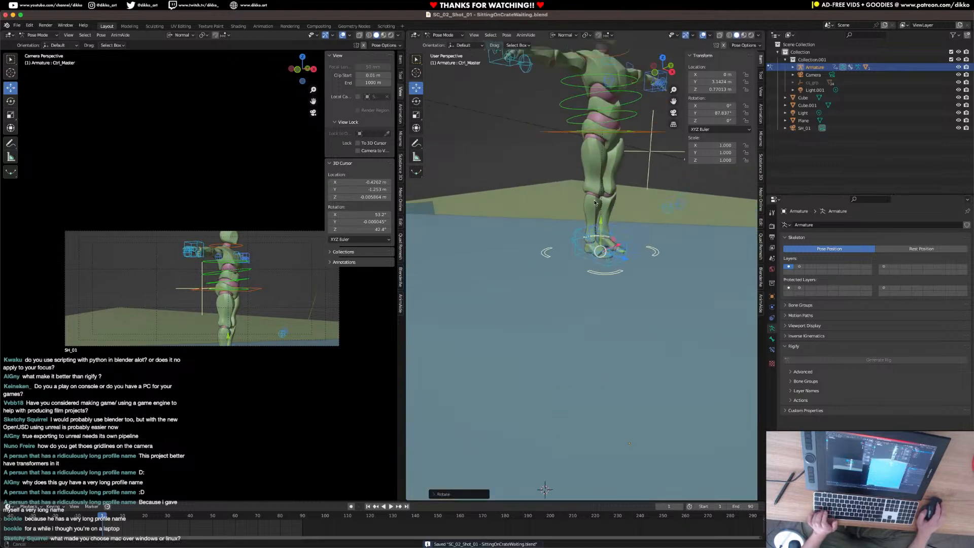
pyautogui.click(633, 257)
pyautogui.moveTo(633, 257); pyautogui.dragTo(614, 194, button='middle')
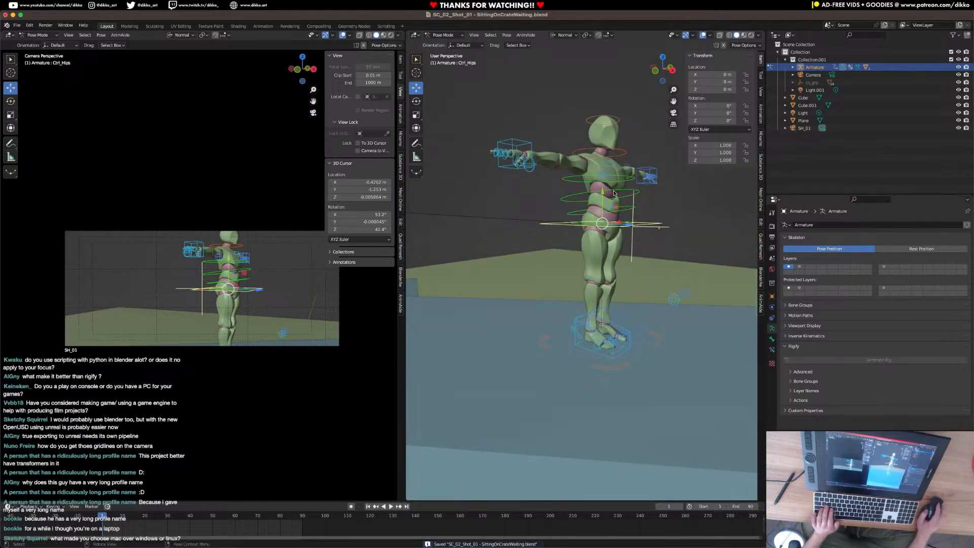
pyautogui.moveTo(607, 193); pyautogui.dragTo(605, 233)
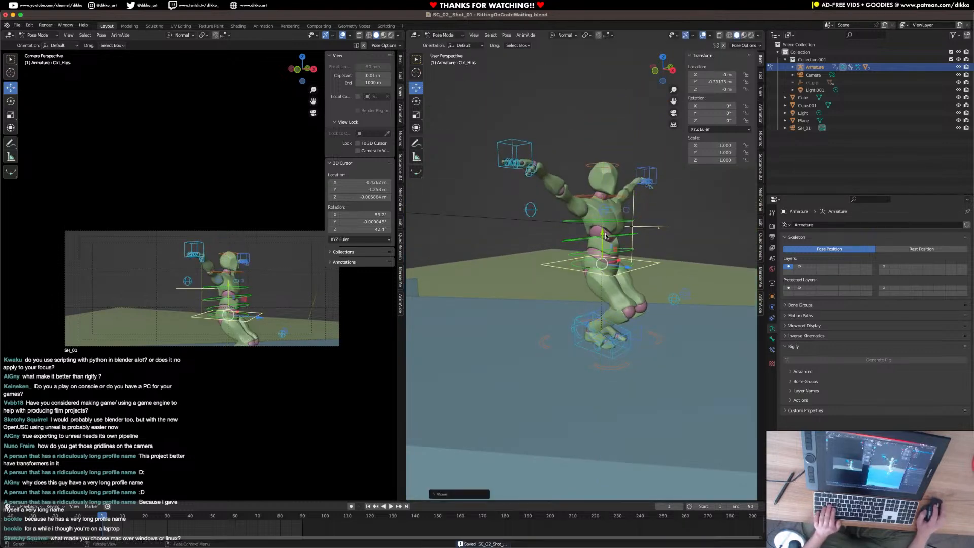
pyautogui.moveTo(601, 272); pyautogui.dragTo(641, 273, button='middle')
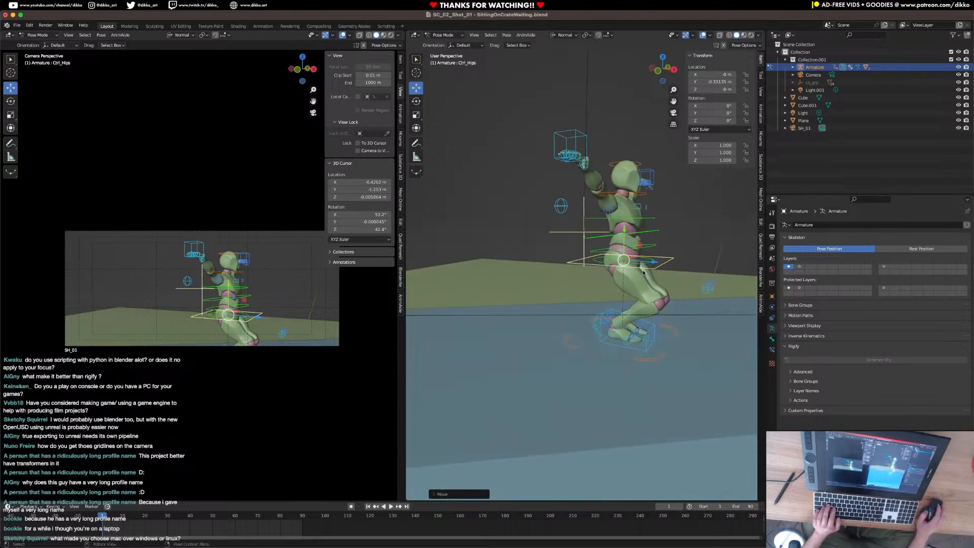
pyautogui.moveTo(651, 264); pyautogui.dragTo(576, 235)
pyautogui.moveTo(607, 267); pyautogui.dragTo(611, 267)
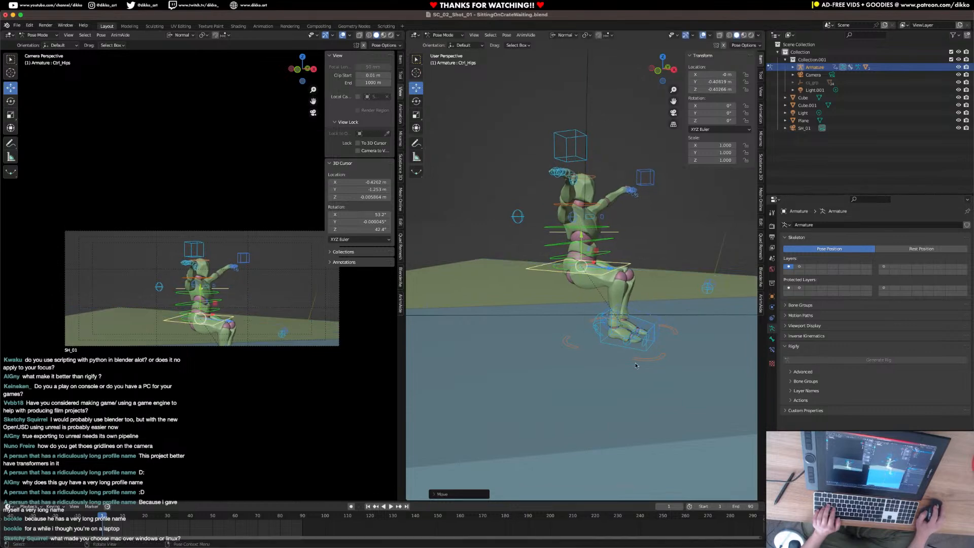
# Rotate the right foot IK control about -19° around its Z axis so the foot turns outward.
pyautogui.click(622, 350)
pyautogui.press('r')
pyautogui.press('z')
pyautogui.click(648, 360)
pyautogui.moveTo(647, 360); pyautogui.dragTo(562, 355, button='middle')
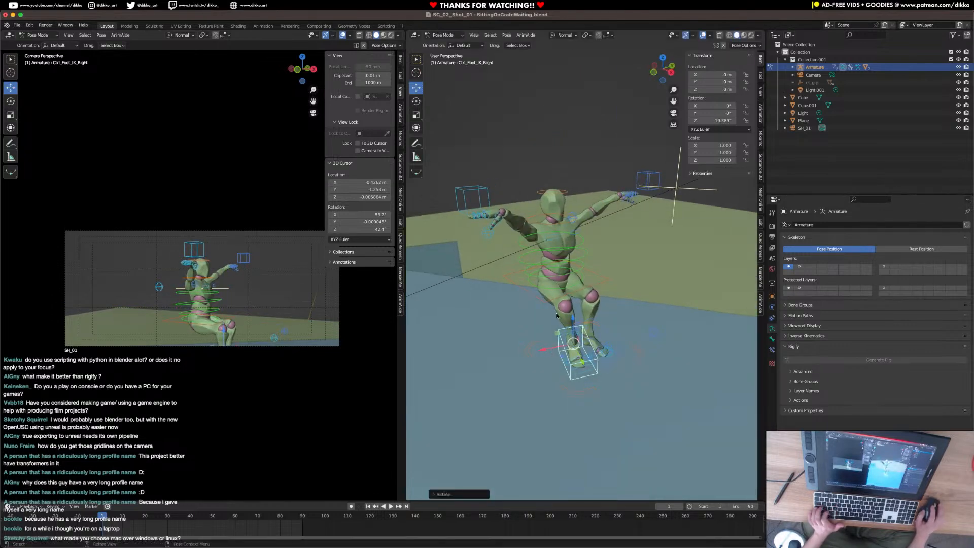
# Slide a foot control sideways along its X axis to widen the figure's stance.
pyautogui.click(606, 354)
pyautogui.moveTo(607, 366); pyautogui.dragTo(547, 304, button='middle')
pyautogui.press('g')
pyautogui.press('x')
pyautogui.click(512, 349)
# Move the right hand IK control down from head height to in front of the figure's waist.
pyautogui.click(554, 169)
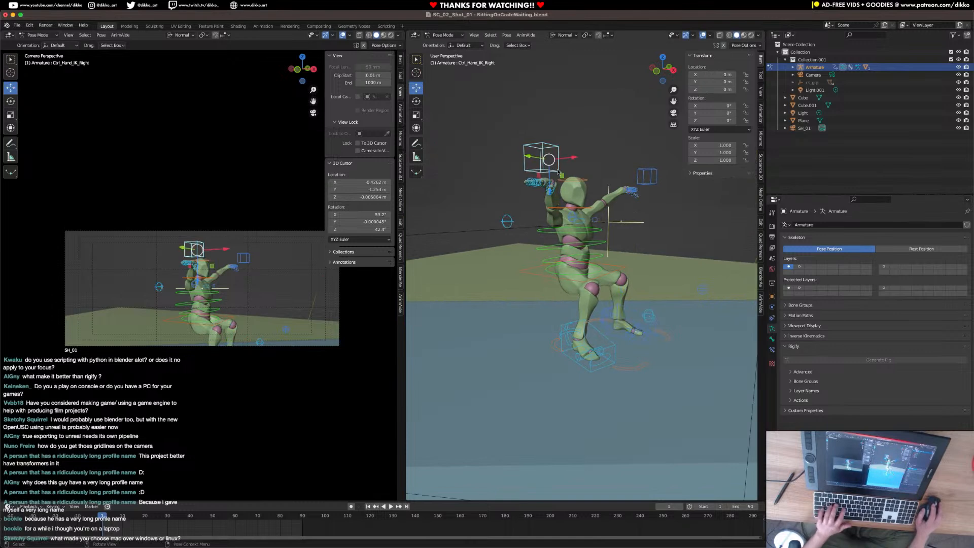
pyautogui.press('g')
pyautogui.click(543, 270)
pyautogui.moveTo(573, 250); pyautogui.dragTo(487, 302, button='middle')
pyautogui.press('g')
pyautogui.click(530, 404)
pyautogui.moveTo(530, 403); pyautogui.dragTo(596, 299, button='middle')
# Tilt the Ctrl_Hips control about -13.4° around X and reposition it to about Y -0.47 m, Z -0.39 m.
pyautogui.click(612, 304)
pyautogui.press('r')
pyautogui.press('x')
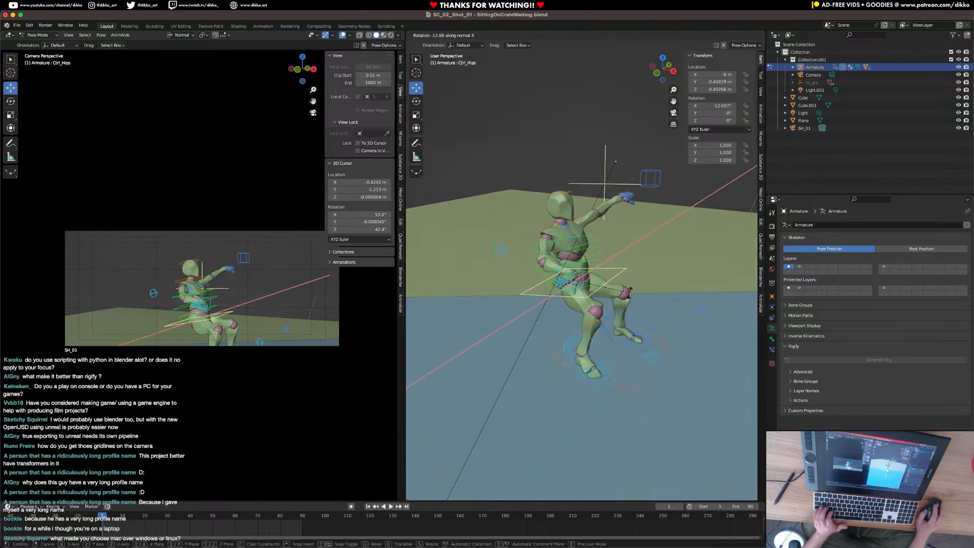
pyautogui.click(626, 287)
pyautogui.press('g')
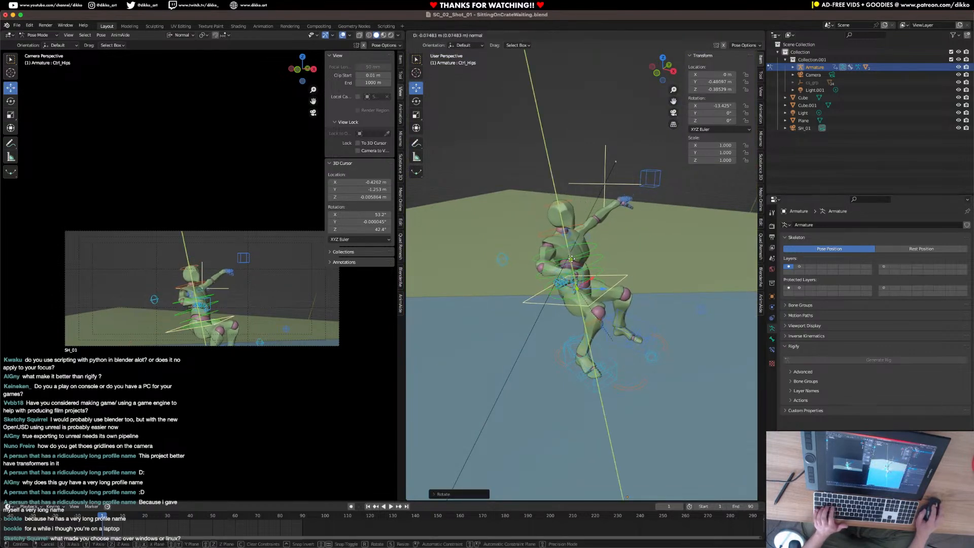
pyautogui.click(572, 258)
pyautogui.moveTo(596, 260); pyautogui.dragTo(611, 188, button='middle')
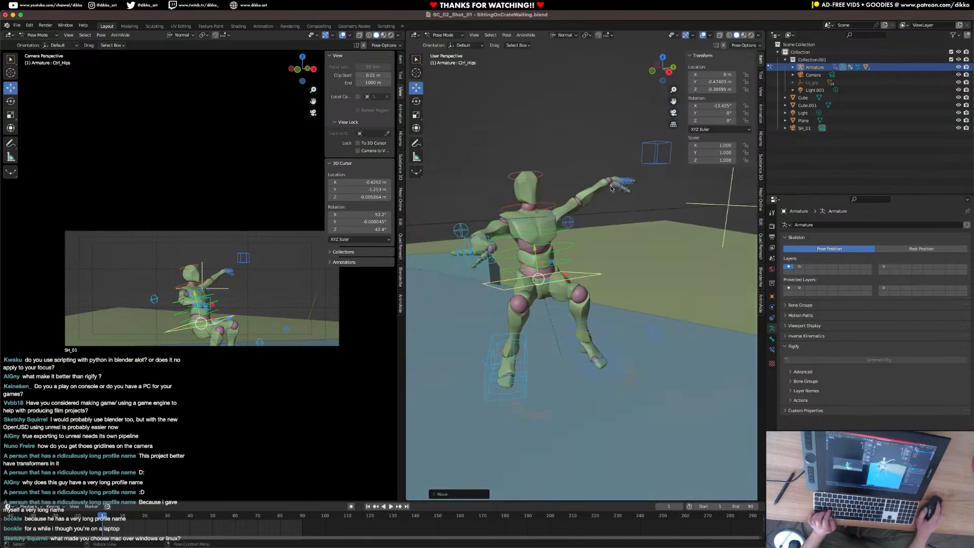
# Copy the right hand control's pose and paste it flipped onto the left arm.
pyautogui.click(490, 266)
pyautogui.hotkey('ctrl', 'c')
pyautogui.hotkey('ctrl', 'shift', 'v')
pyautogui.moveTo(507, 264); pyautogui.dragTo(550, 257, button='middle')
# Bend the torso forward by rotating the spine controls about 6.9° around X.
pyautogui.click(550, 258)
pyautogui.click(544, 264)
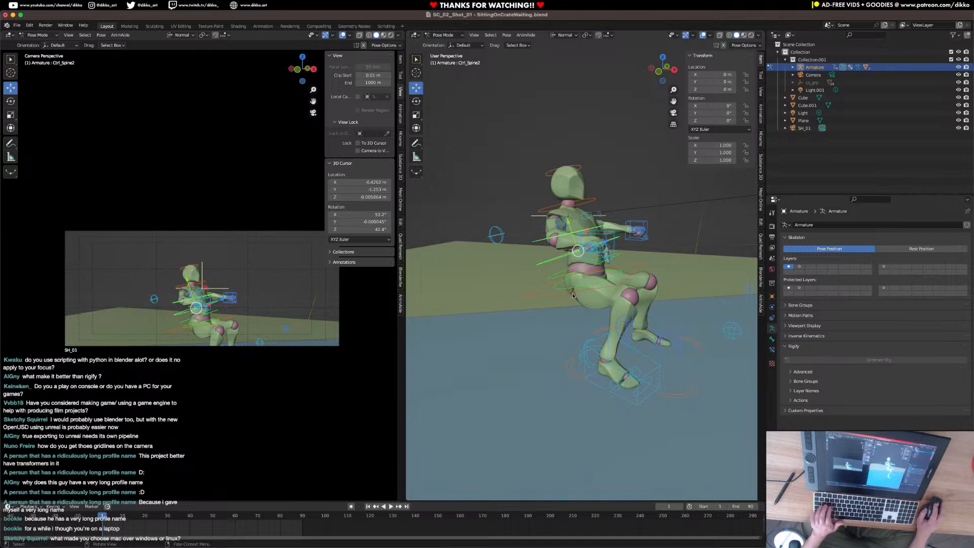
pyautogui.click(546, 276)
pyautogui.click(565, 35)
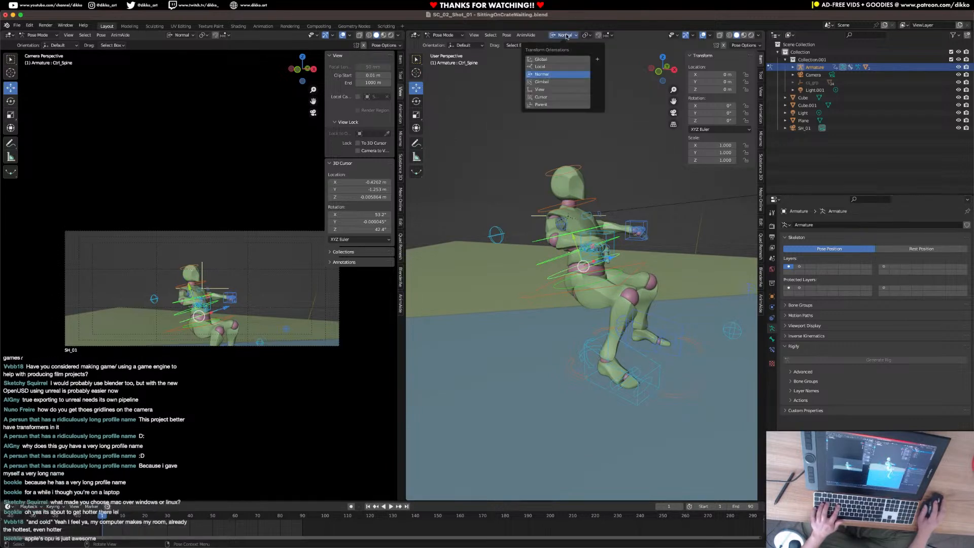
pyautogui.press('r')
pyautogui.press('x')
pyautogui.click(662, 253)
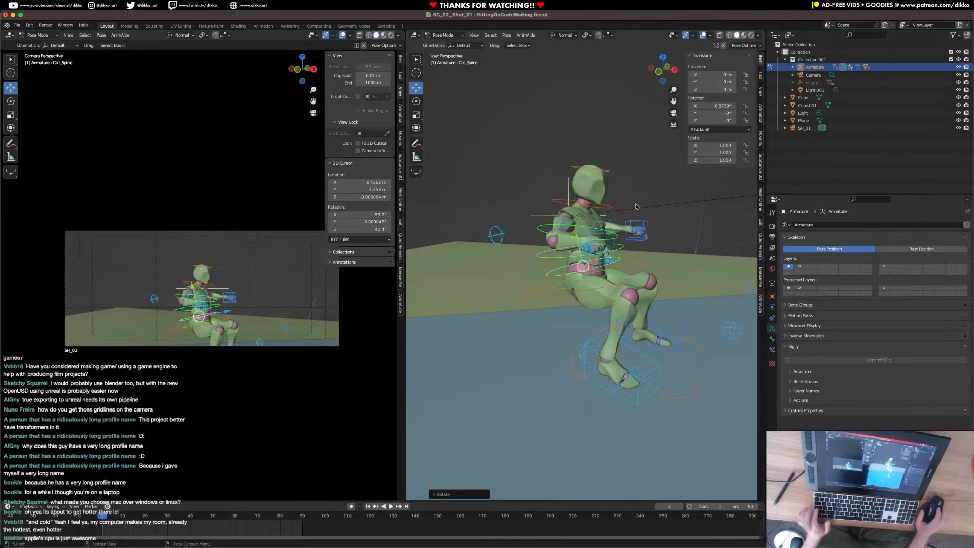
# Reset the Ctrl_Hips tilt to about -6.8° around X and lower the hips to about Y -0.54 m, Z -0.50 m.
pyautogui.scroll(3, 629, 275)
pyautogui.moveTo(629, 275); pyautogui.dragTo(588, 306, button='middle')
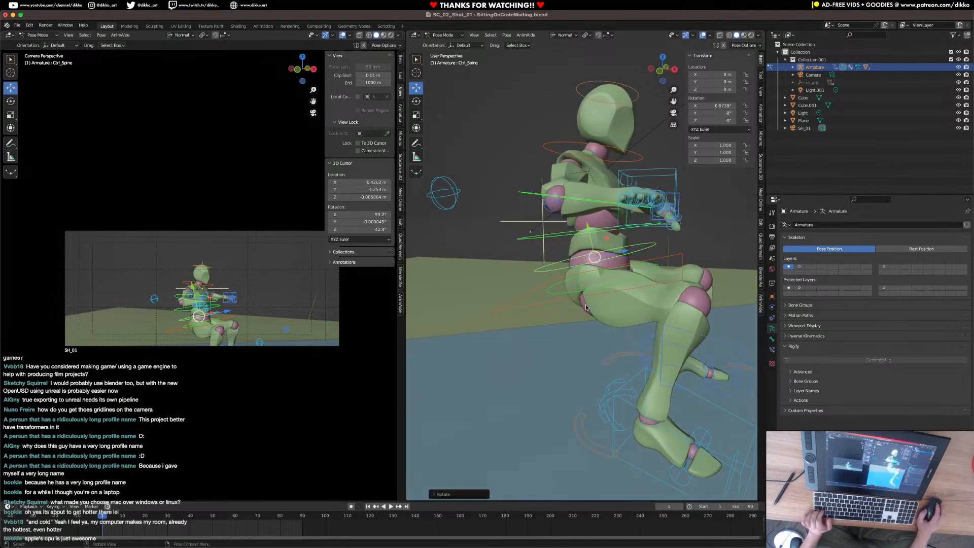
pyautogui.click(564, 304)
pyautogui.press('r')
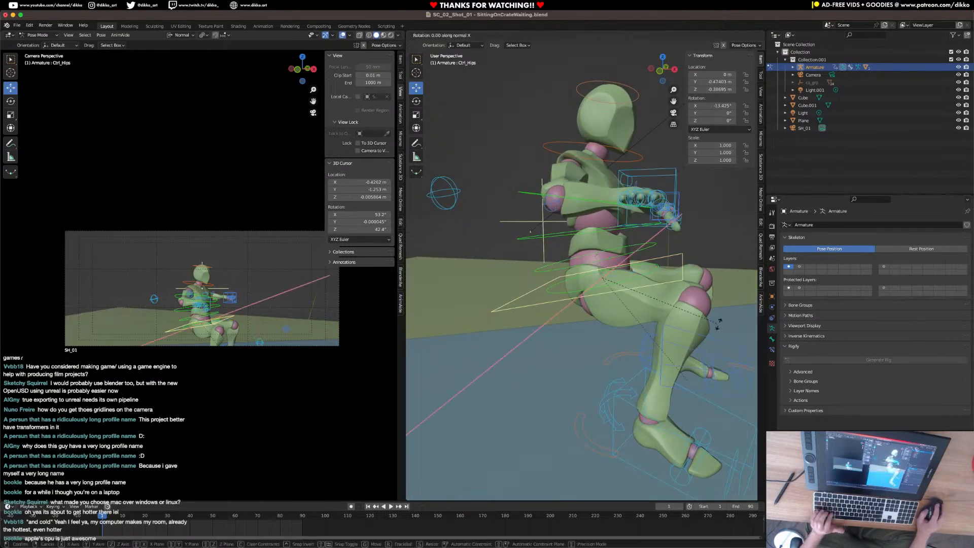
pyautogui.click(690, 325)
pyautogui.moveTo(600, 247); pyautogui.dragTo(611, 288)
pyautogui.moveTo(612, 243); pyautogui.dragTo(576, 247, button='middle')
# Rotate the right hand IK control around its Z and Y axes so the hand points forward.
pyautogui.click(577, 246)
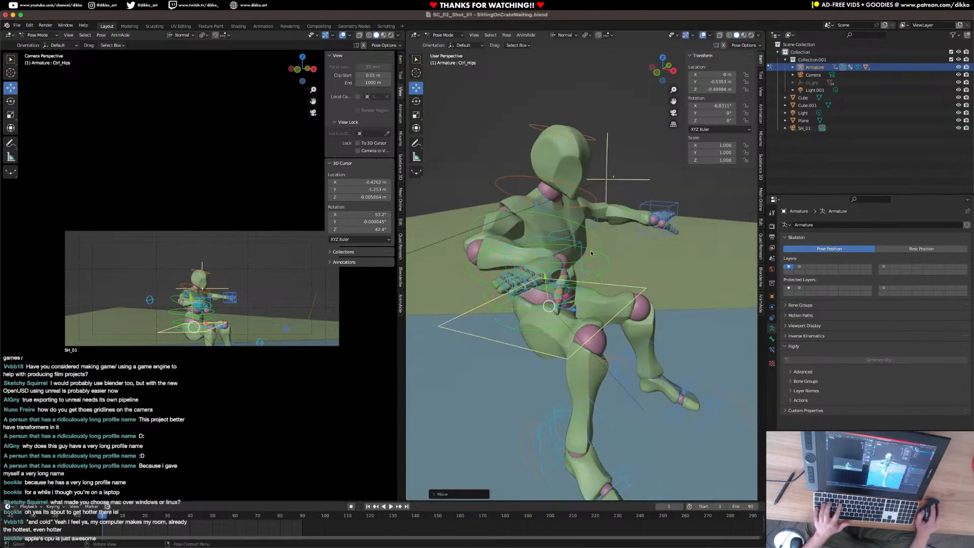
pyautogui.press('r')
pyautogui.press('z')
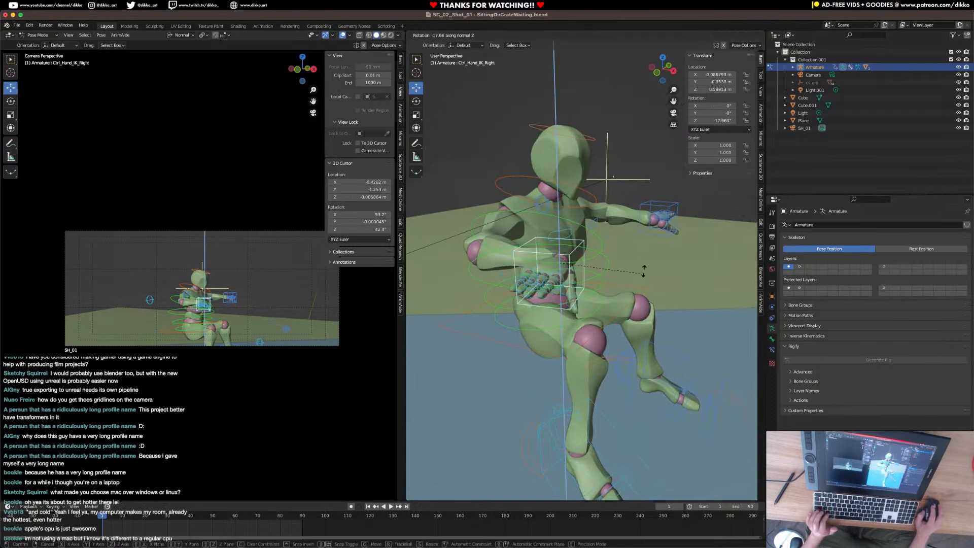
pyautogui.click(549, 177)
pyautogui.press('r')
pyautogui.press('y')
pyautogui.click(581, 293)
# Move the right hand IK control forward over the knees, beside the left hand.
pyautogui.moveTo(581, 292); pyautogui.dragTo(659, 299, button='middle')
pyautogui.press('g')
pyautogui.click(562, 283)
pyautogui.press('g')
pyautogui.click(610, 314)
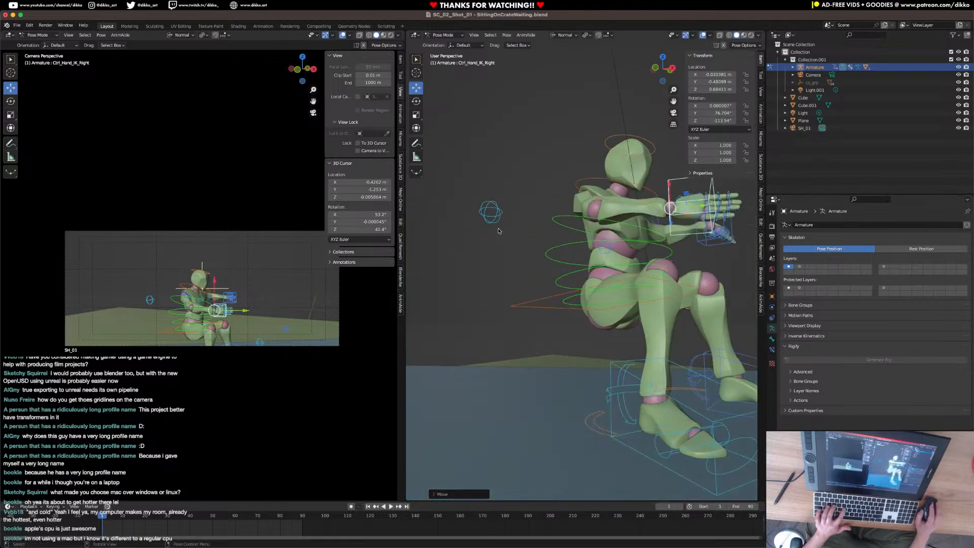
# Move the right elbow's pole control lower behind the figure to drop the elbow.
pyautogui.click(492, 213)
pyautogui.press('g')
pyautogui.click(548, 284)
pyautogui.moveTo(547, 284); pyautogui.dragTo(659, 367, button='middle')
# Shift the right and left foot IK controls to stagger the feet in front of the seated figure.
pyautogui.click(657, 365)
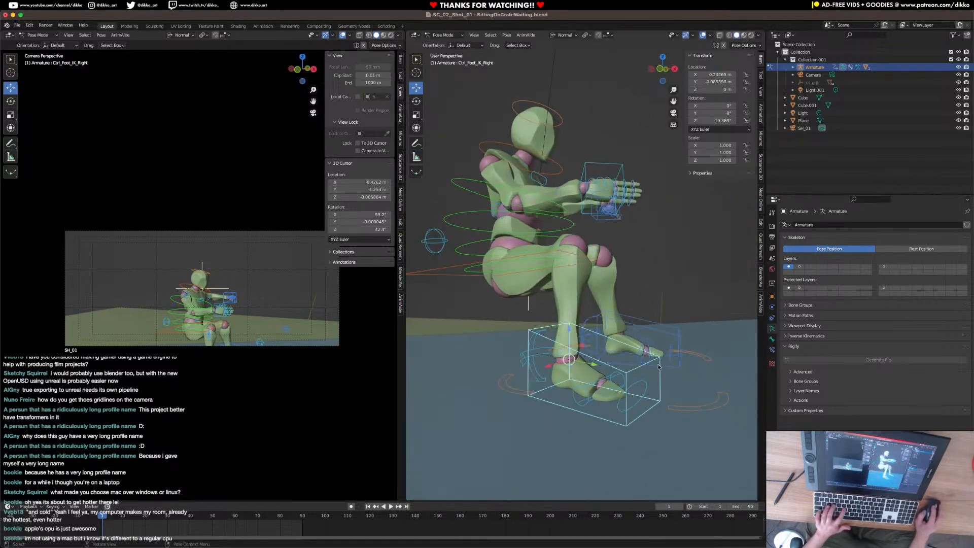
pyautogui.moveTo(596, 364); pyautogui.dragTo(623, 366)
pyautogui.click(632, 353)
pyautogui.moveTo(656, 334); pyautogui.dragTo(684, 334)
pyautogui.moveTo(685, 334); pyautogui.dragTo(643, 305, button='middle')
# Snap the 3D cursor to the Ctrl_Master bone at the figure's feet.
pyautogui.click(591, 355)
pyautogui.hotkey('shift', 's')
pyautogui.click(605, 379)
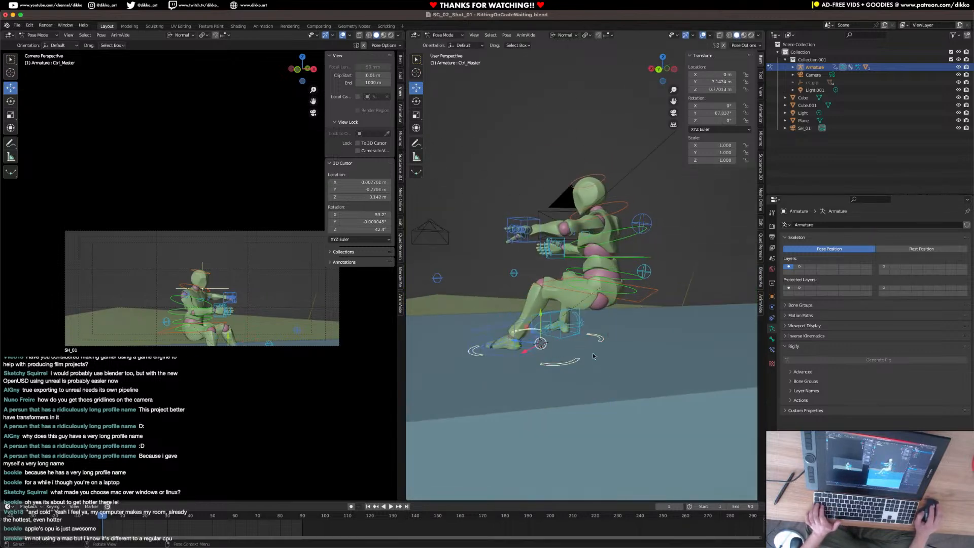
pyautogui.press('Tab')
pyautogui.scroll(-3, 591, 355)
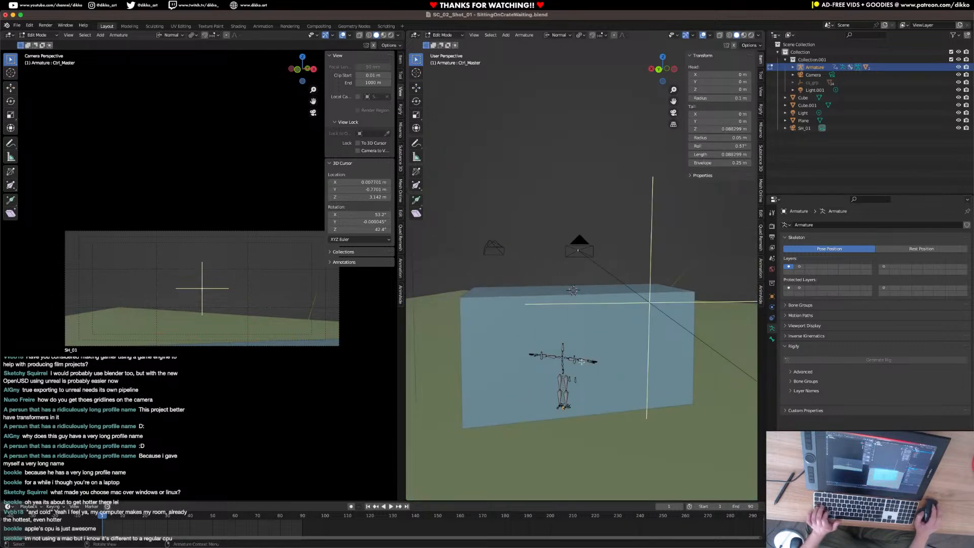
pyautogui.press('Tab')
# Return the armature to Object Mode and add a mesh cube at the 3D cursor.
pyautogui.moveTo(580, 357); pyautogui.dragTo(592, 367, button='middle')
pyautogui.click(444, 36)
pyautogui.click(445, 44)
pyautogui.hotkey('shift', 'a')
pyautogui.moveTo(595, 330)
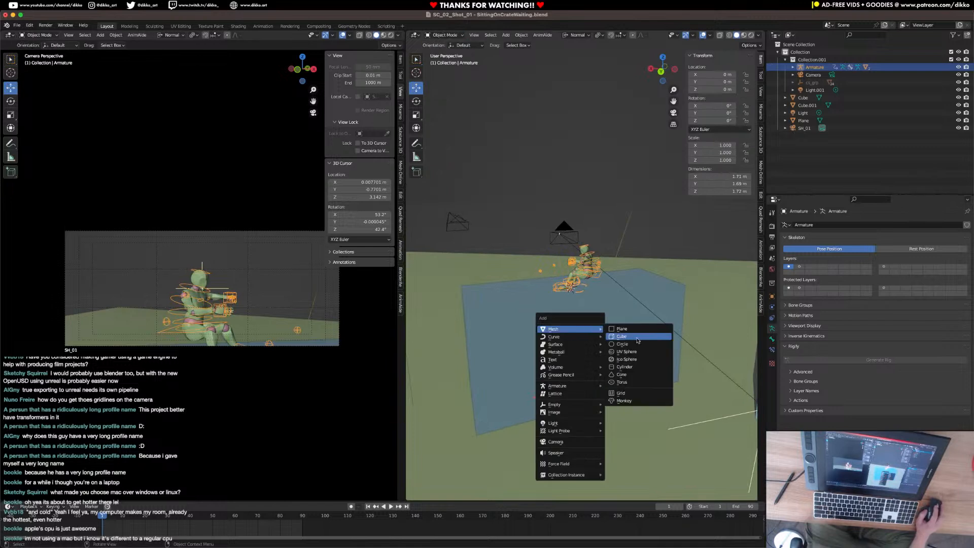
pyautogui.click(637, 336)
# Scale the new cube down uniformly to about 0.224 so it becomes a small seat crate.
pyautogui.press('s')
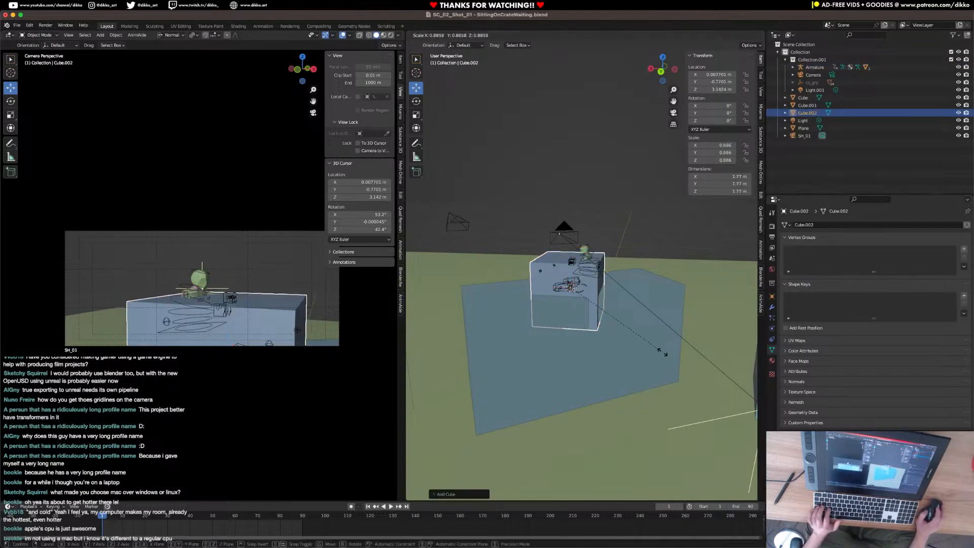
pyautogui.click(602, 310)
pyautogui.scroll(4, 620, 342)
pyautogui.press('s')
pyautogui.click(610, 338)
# Move the small cube beneath the figure's hips, to about X -0.48 m and Z 3.27 m.
pyautogui.moveTo(531, 304); pyautogui.dragTo(565, 306)
pyautogui.scroll(2, 567, 310)
pyautogui.moveTo(568, 336)
pyautogui.mouseDown(button='middle')
pyautogui.moveTo(610, 319)
pyautogui.moveTo(582, 340)
pyautogui.mouseUp(button='middle')
pyautogui.scroll(3, 609, 319)
pyautogui.moveTo(553, 366); pyautogui.dragTo(554, 330)
pyautogui.moveTo(555, 331); pyautogui.dragTo(619, 347, button='middle')
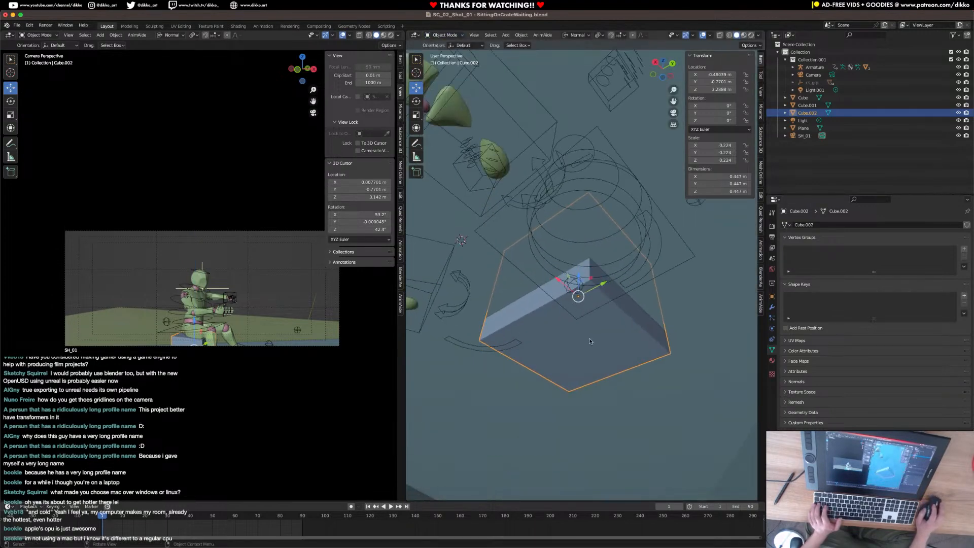
# Move the small cube's bottom face in Edit Mode to meet the top surface of the large blue box.
pyautogui.press('Tab')
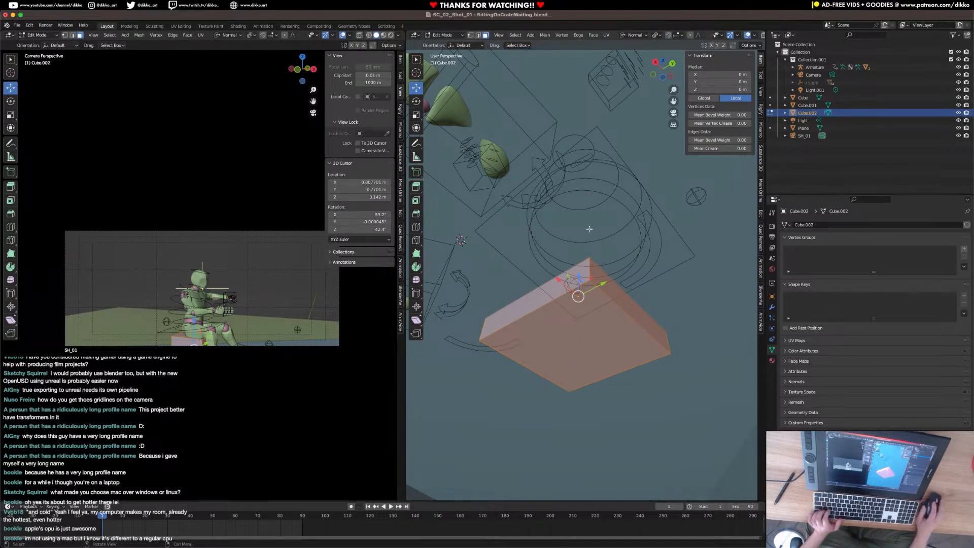
pyautogui.click(576, 325)
pyautogui.moveTo(575, 325); pyautogui.dragTo(584, 347, button='middle')
pyautogui.moveTo(574, 389)
pyautogui.mouseDown()
pyautogui.moveTo(584, 365)
pyautogui.moveTo(589, 380)
pyautogui.mouseUp()
pyautogui.moveTo(589, 380); pyautogui.dragTo(624, 259, button='middle')
pyautogui.press('Tab')
# Raise the armature's Ctrl_Hips control in Pose Mode to seat the figure on the crate, at about Y -0.47 m.
pyautogui.click(637, 255)
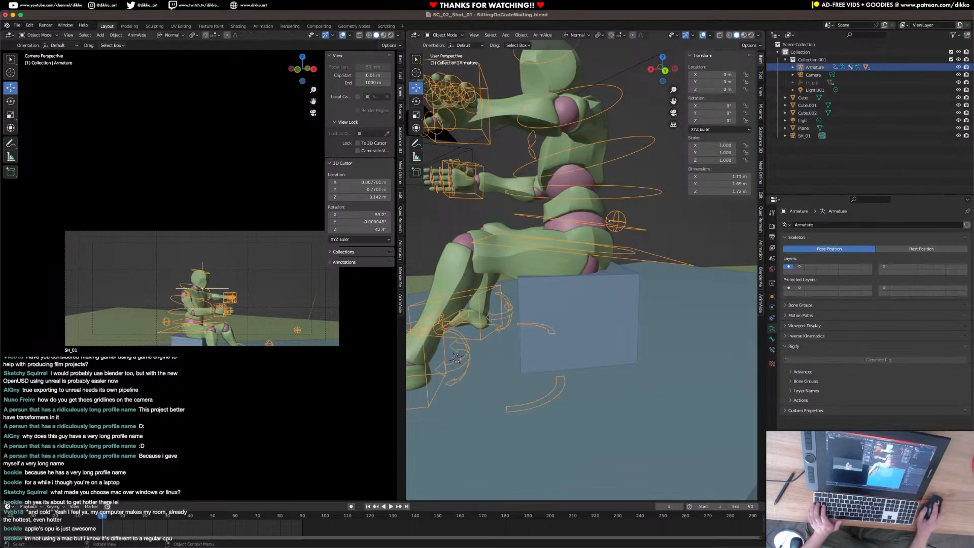
pyautogui.hotkey('ctrl', 'Tab')
pyautogui.click(637, 263)
pyautogui.moveTo(581, 219); pyautogui.dragTo(582, 200)
pyautogui.keyDown('ctrl'); pyautogui.moveTo(583, 203); pyautogui.dragTo(597, 301, button='middle'); pyautogui.keyUp('ctrl')
pyautogui.moveTo(709, 311); pyautogui.dragTo(665, 389, button='middle')
pyautogui.moveTo(561, 311); pyautogui.dragTo(570, 383, button='middle')
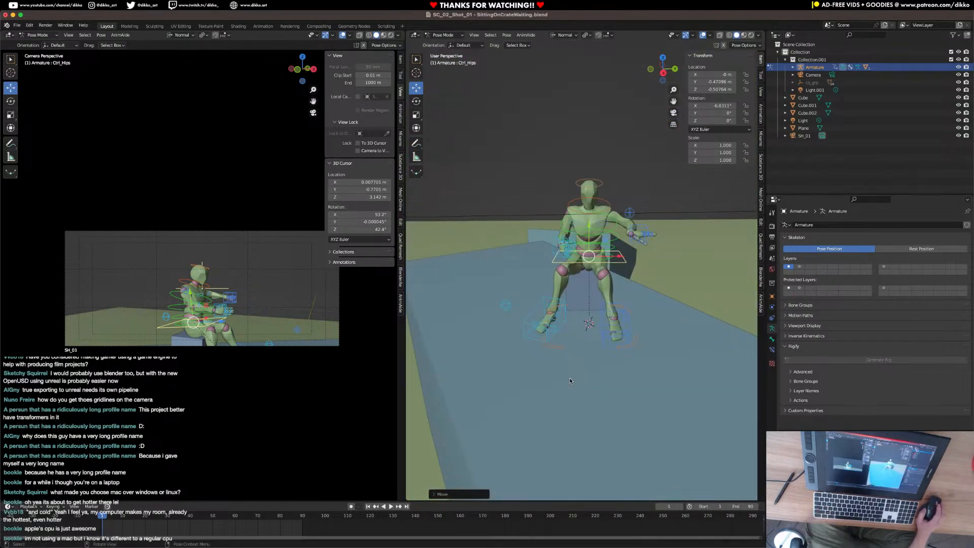
# Save the file, then rotate the right hand's IK control around its normal Y axis to about 114.5°.
pyautogui.press('super+s')
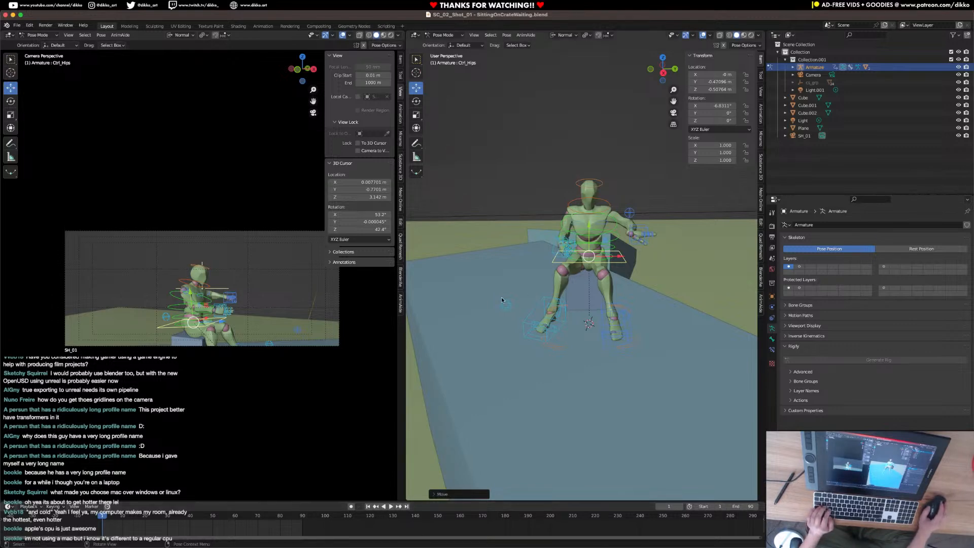
pyautogui.moveTo(550, 296); pyautogui.dragTo(546, 213, button='middle')
pyautogui.hotkey('ctrl', 's')
pyautogui.scroll(4, 603, 305)
pyautogui.click(544, 212)
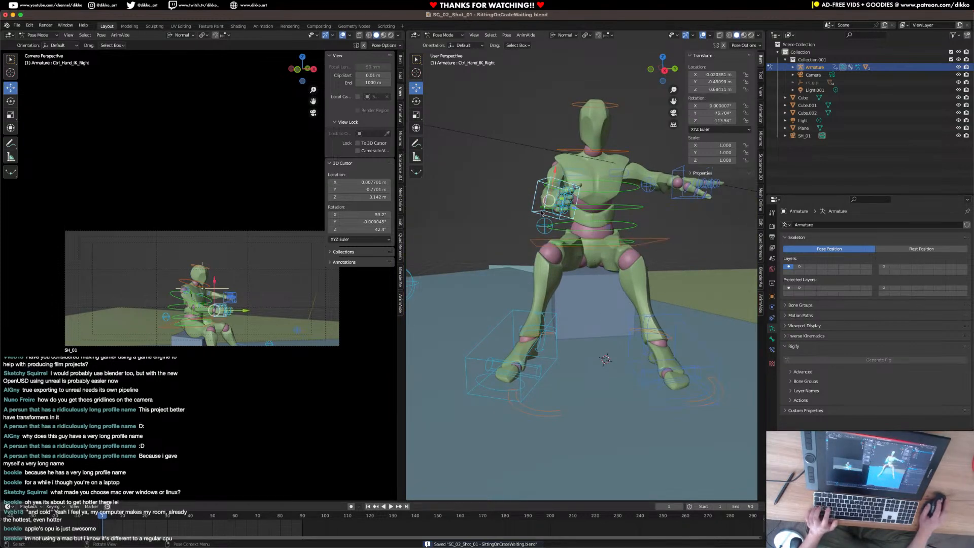
pyautogui.press('r')
pyautogui.press('y')
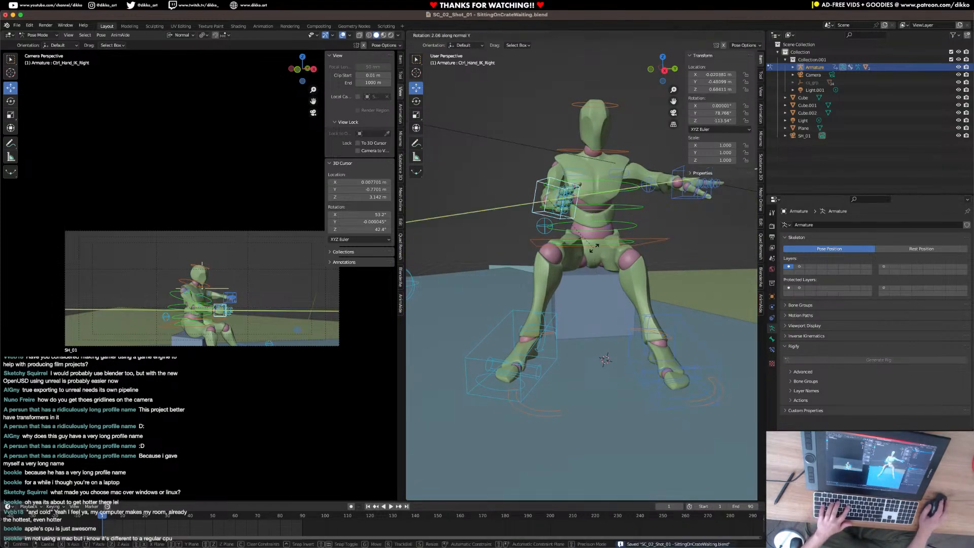
pyautogui.click(606, 221)
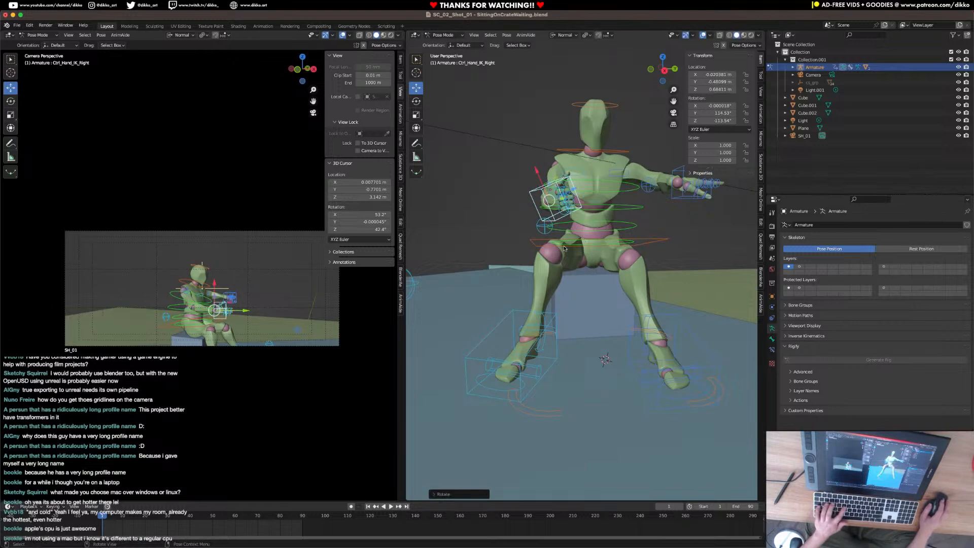
# Move the right hand's IK control to about Y -0.598 m, Z 0.622 m, and rotate the hand in front of the torso.
pyautogui.moveTo(571, 242); pyautogui.dragTo(558, 262, button='middle')
pyautogui.press('g')
pyautogui.click(586, 251)
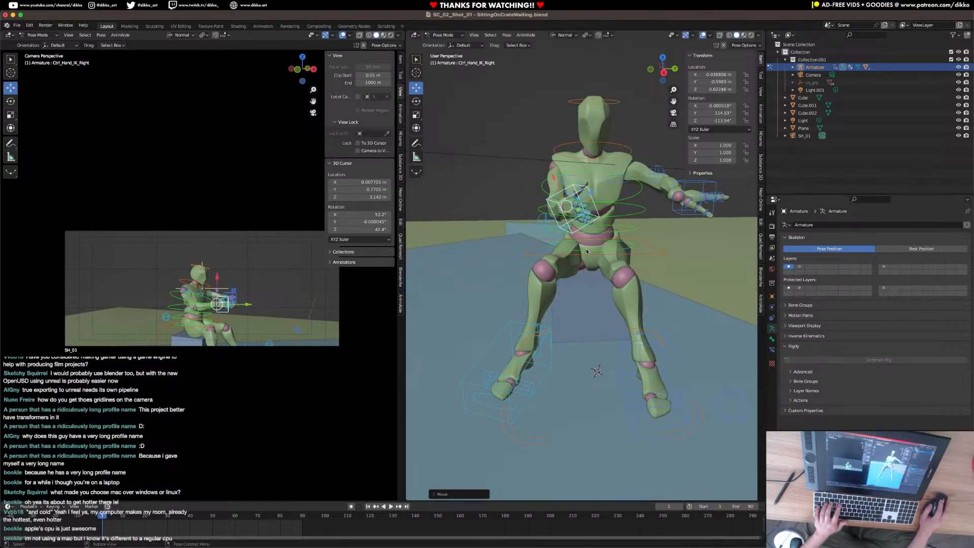
pyautogui.moveTo(568, 197); pyautogui.dragTo(575, 185, button='middle')
pyautogui.click(576, 184)
pyautogui.press('r')
pyautogui.click(619, 213)
# Rotate the left shoulder control freely to about X 11.5°, Y 0.5°, Z 14°.
pyautogui.click(621, 188)
pyautogui.press('r')
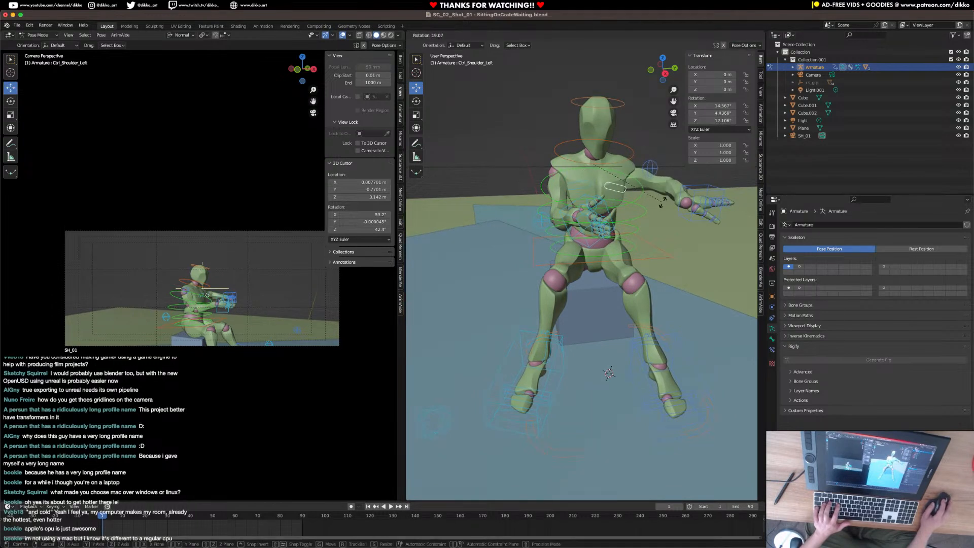
pyautogui.click(651, 206)
pyautogui.press('r')
pyautogui.press('r')
pyautogui.click(667, 215)
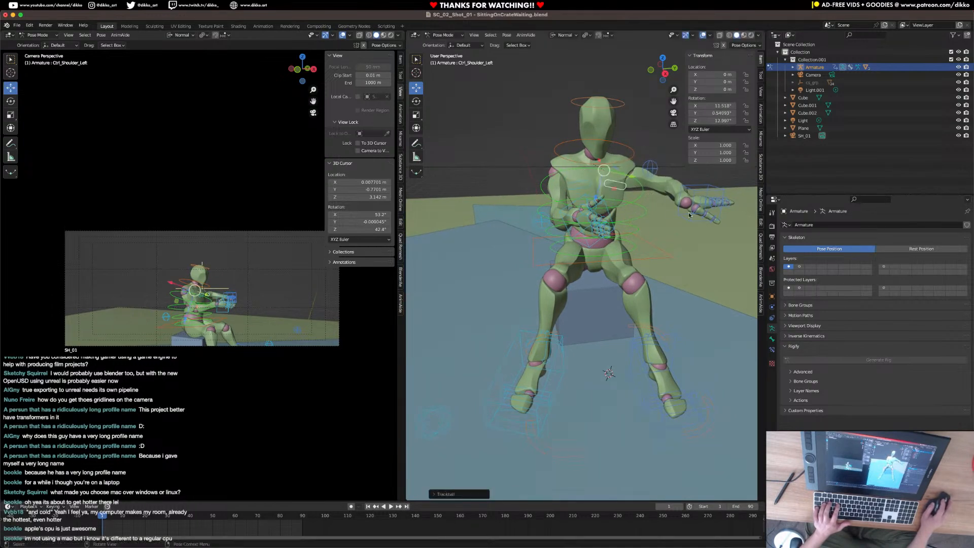
# Rotate the left hand's IK control freely so the hand turns downward, and move it in over the lap.
pyautogui.click(713, 199)
pyautogui.press('r')
pyautogui.click(704, 245)
pyautogui.press('r')
pyautogui.press('r')
pyautogui.press('r')
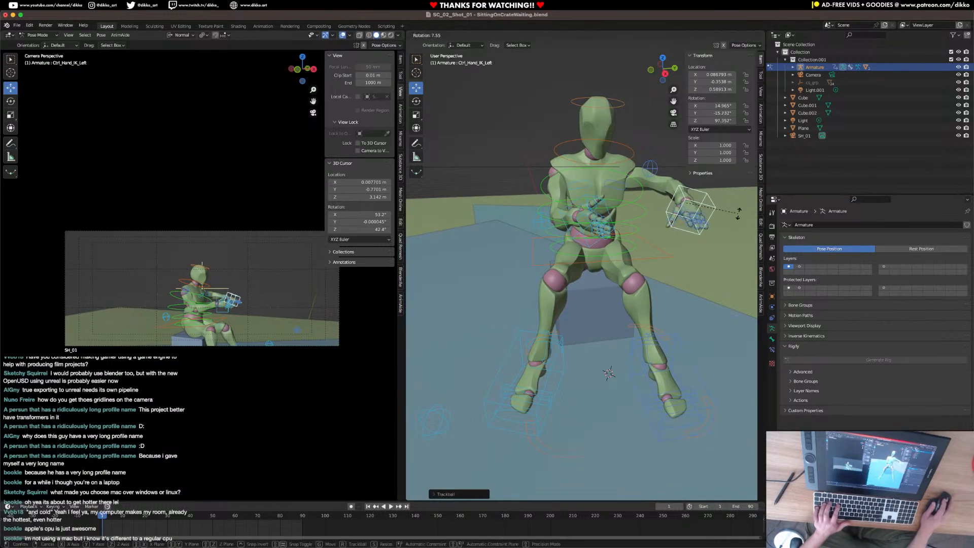
pyautogui.press('r')
pyautogui.click(681, 238)
pyautogui.press('r')
pyautogui.click(699, 260)
pyautogui.press('g')
pyautogui.click(691, 252)
# Reposition the left arm's IK pole control to bring the elbow in beside the torso.
pyautogui.click(652, 177)
pyautogui.press('g')
pyautogui.click(701, 268)
pyautogui.moveTo(701, 268); pyautogui.dragTo(685, 294, button='middle')
pyautogui.press('g')
pyautogui.click(654, 282)
pyautogui.press('g')
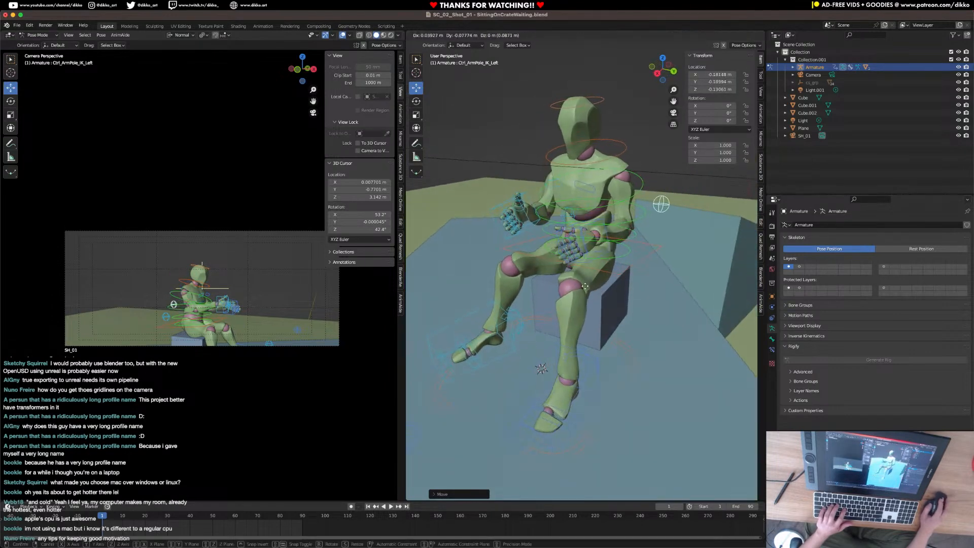
pyautogui.click(601, 256)
# Rotate the left hand's IK control around its Y axis to about X 33.6°, Y -83.6°, Z 88.5°.
pyautogui.click(599, 256)
pyautogui.press('r')
pyautogui.press('y')
pyautogui.click(621, 300)
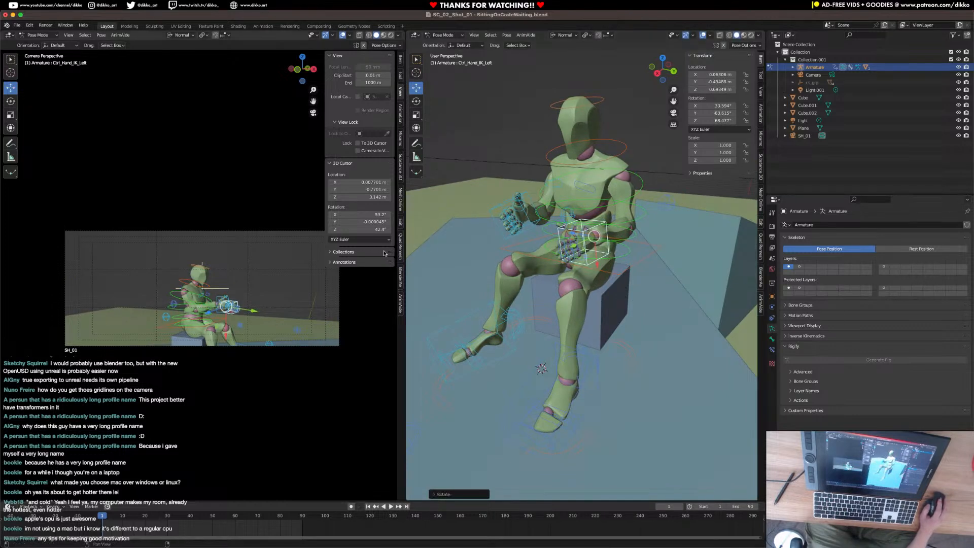
# Hide the camera view's overlays and, with the camera locked to the view, reframe closer on the figure's upper body.
pyautogui.click(343, 35)
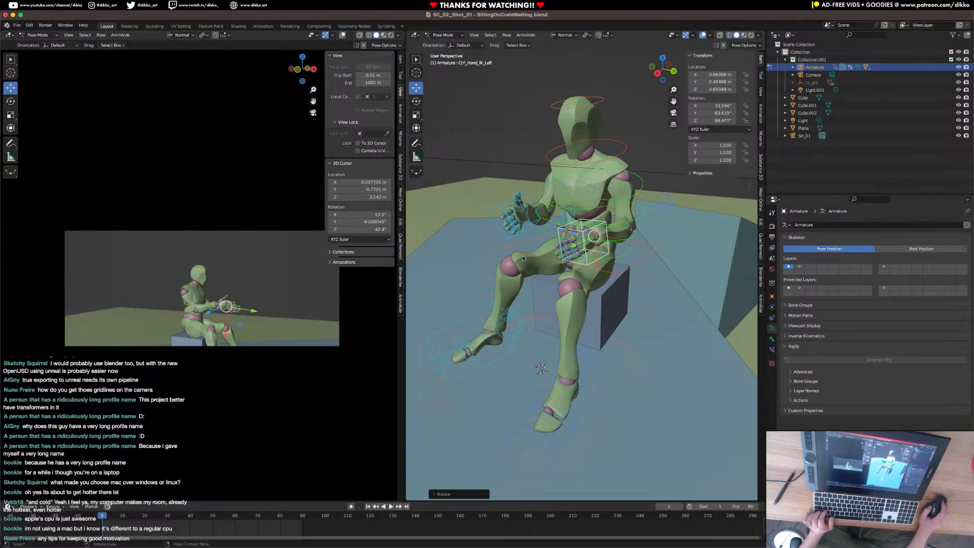
pyautogui.click(358, 150)
pyautogui.scroll(4, 245, 323)
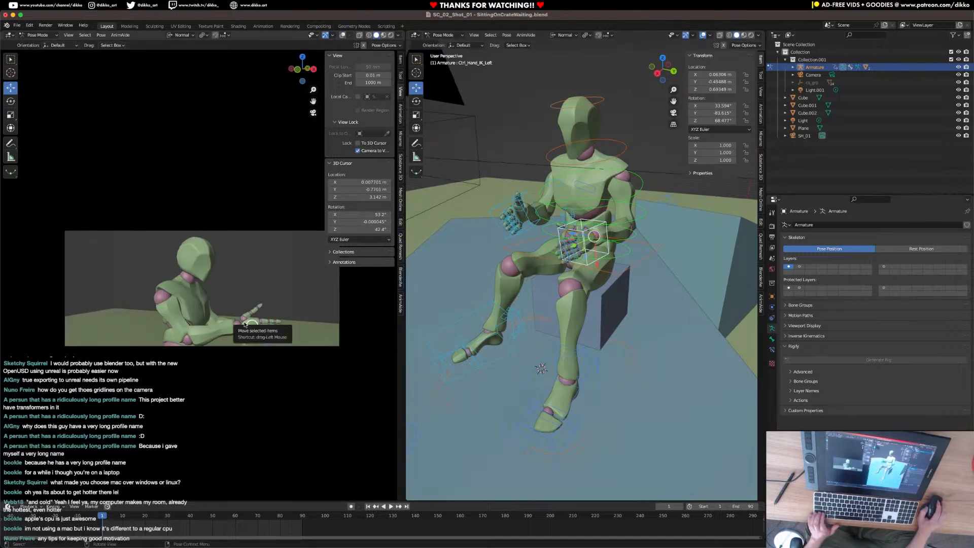
pyautogui.keyDown('shift'); pyautogui.moveTo(245, 326); pyautogui.dragTo(247, 323, button='middle'); pyautogui.keyUp('shift')
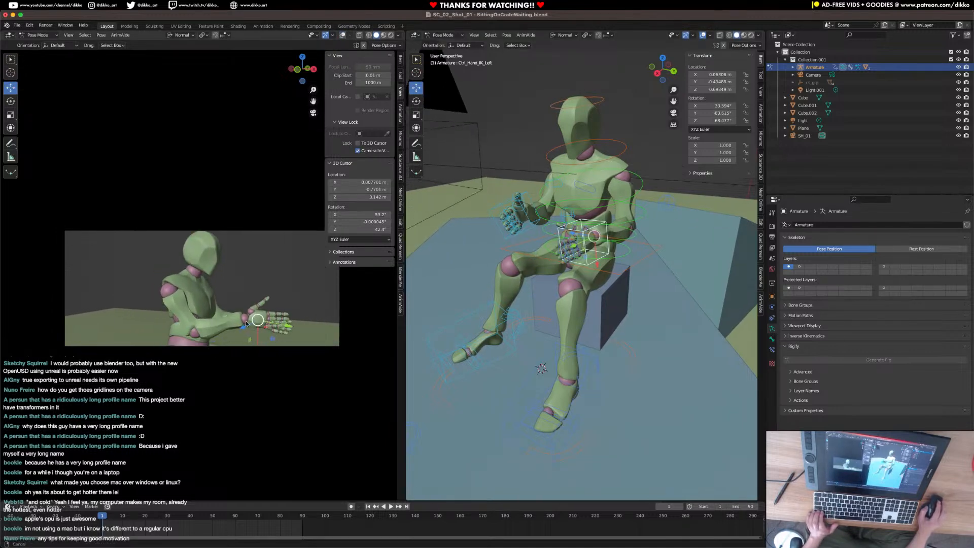
# Switch from Pose Mode to Object Mode and select the SH_01 camera.
pyautogui.click(440, 213)
pyautogui.scroll(-3, 467, 256)
pyautogui.moveTo(467, 256); pyautogui.dragTo(552, 259, button='middle')
pyautogui.scroll(-2, 537, 246)
pyautogui.click(443, 35)
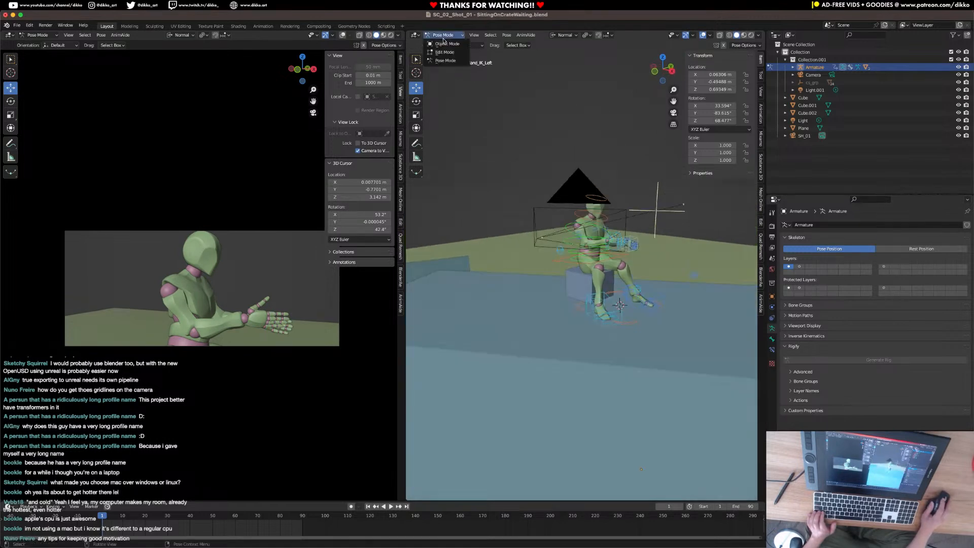
pyautogui.click(443, 42)
pyautogui.click(536, 239)
pyautogui.click(443, 35)
pyautogui.click(442, 44)
pyautogui.moveTo(534, 232); pyautogui.dragTo(296, 283, button='middle')
# Raise the SH_01 camera to about Z 4.34 m and rotate it slightly around the global Z axis.
pyautogui.moveTo(506, 301); pyautogui.dragTo(508, 270, button='middle')
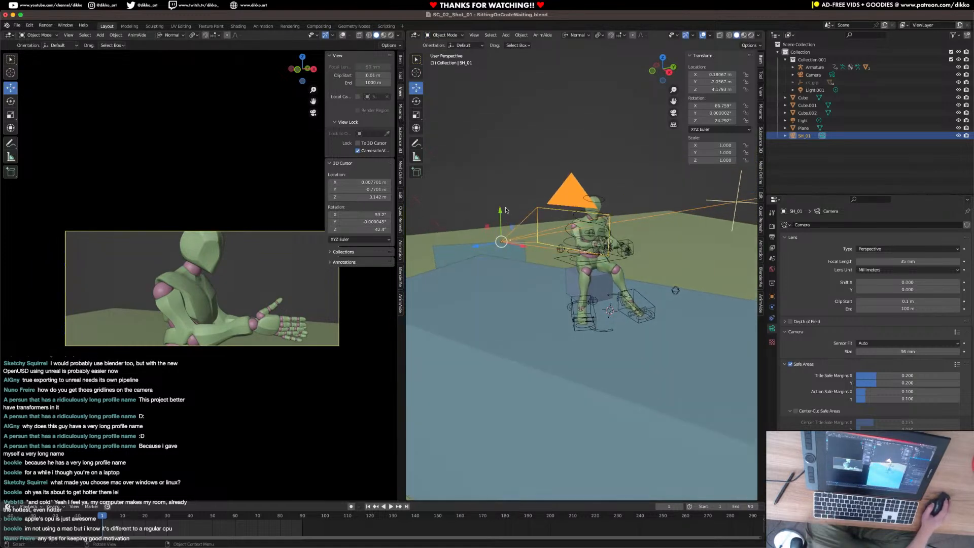
pyautogui.moveTo(501, 213); pyautogui.dragTo(501, 193)
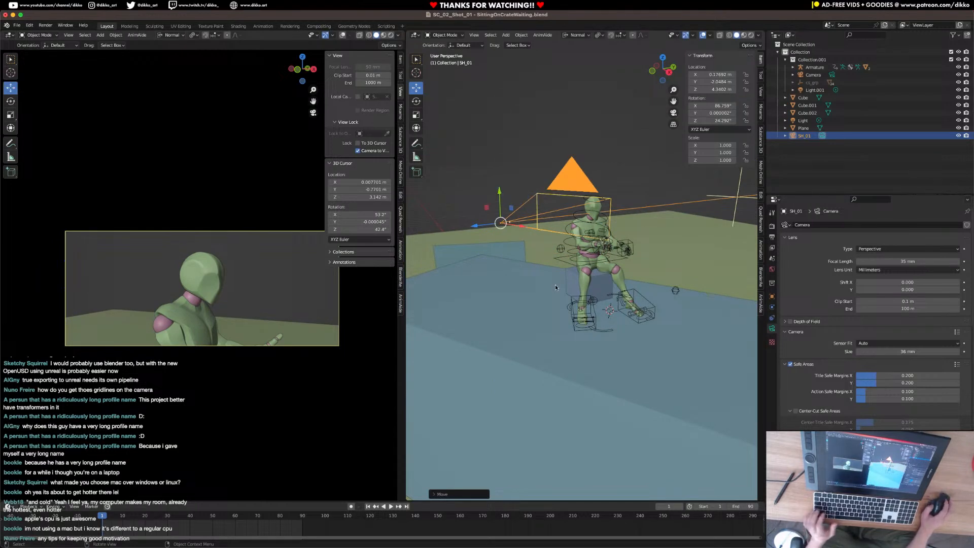
pyautogui.press('r')
pyautogui.press('z')
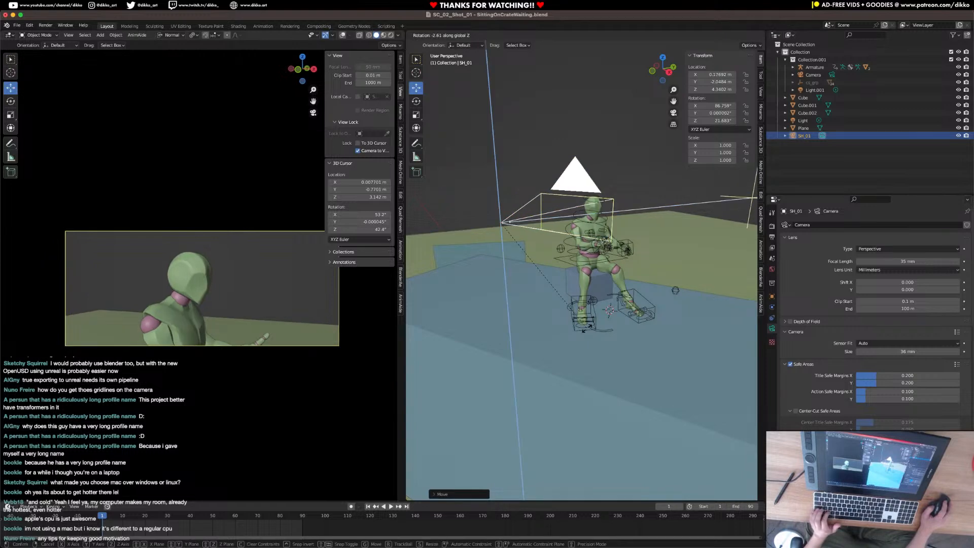
pyautogui.click(582, 331)
# Move the SH_01 camera closer to the figure, to about X 0.07 m, Y -1.75 m, and rotate it around its normal Z axis.
pyautogui.moveTo(581, 331); pyautogui.dragTo(463, 281, button='middle')
pyautogui.moveTo(431, 290); pyautogui.dragTo(465, 279)
pyautogui.moveTo(503, 288); pyautogui.dragTo(558, 277, button='middle')
pyautogui.press('r')
pyautogui.press('z')
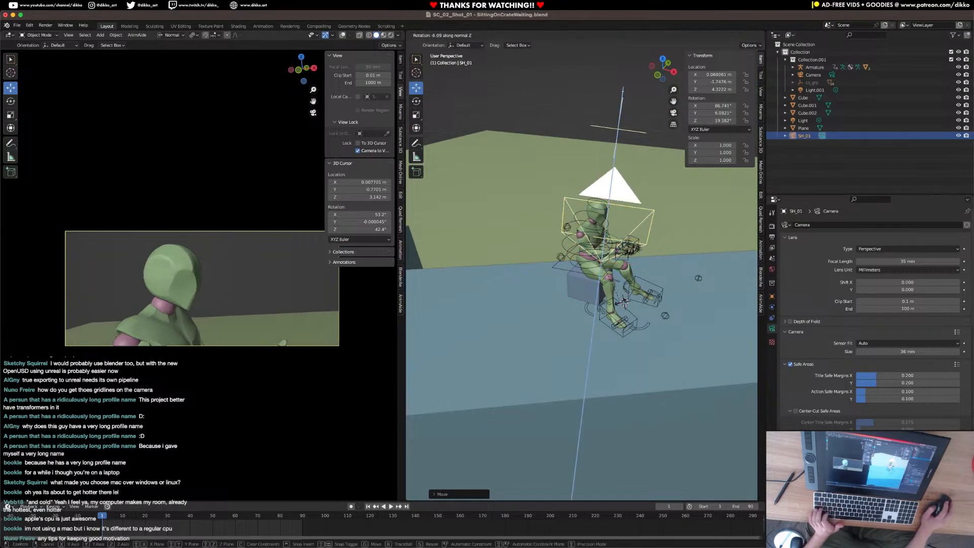
pyautogui.click(638, 249)
# Shift the SH_01 camera to about X -0.06 m, Y -1.78 m, and rotate it to about Y -0.8°, Z 12.6°.
pyautogui.moveTo(627, 270); pyautogui.dragTo(616, 268)
pyautogui.press('r')
pyautogui.press('z')
pyautogui.press('y')
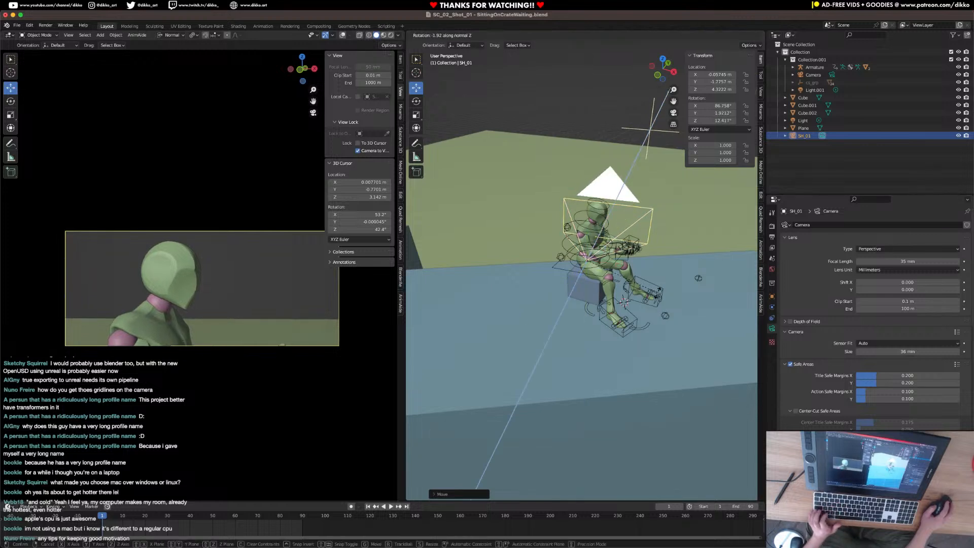
pyautogui.click(659, 291)
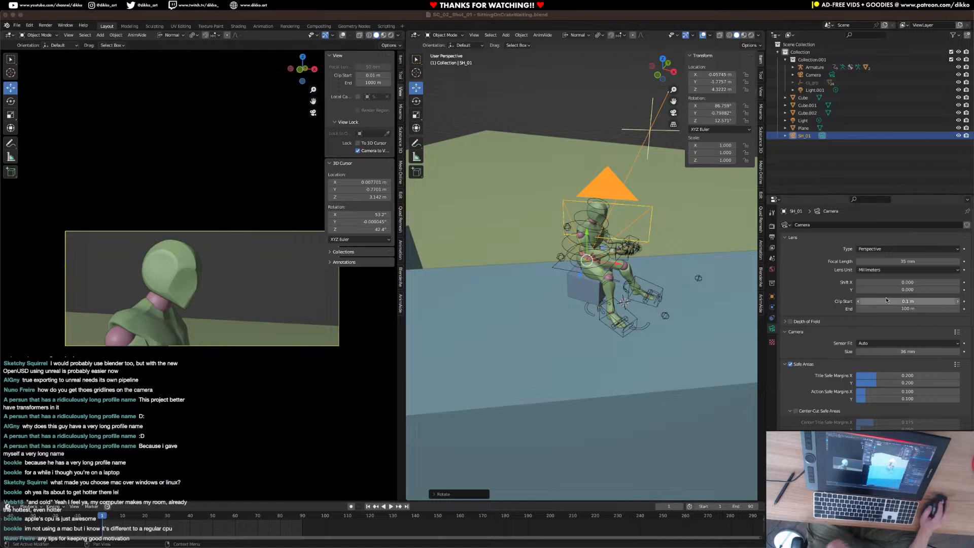
# Set the SH_01 camera's focal length to 80 mm.
pyautogui.scroll(5, 580, 274)
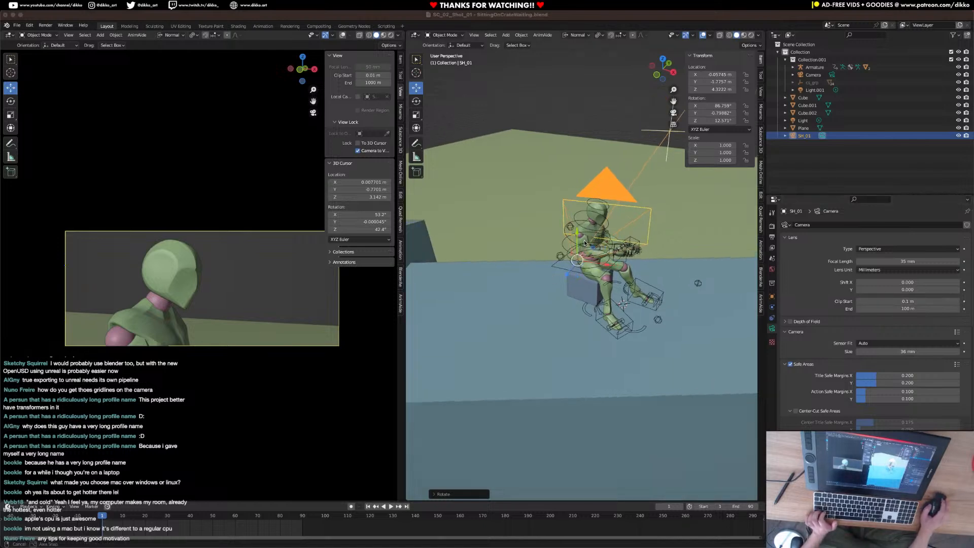
pyautogui.click(487, 182)
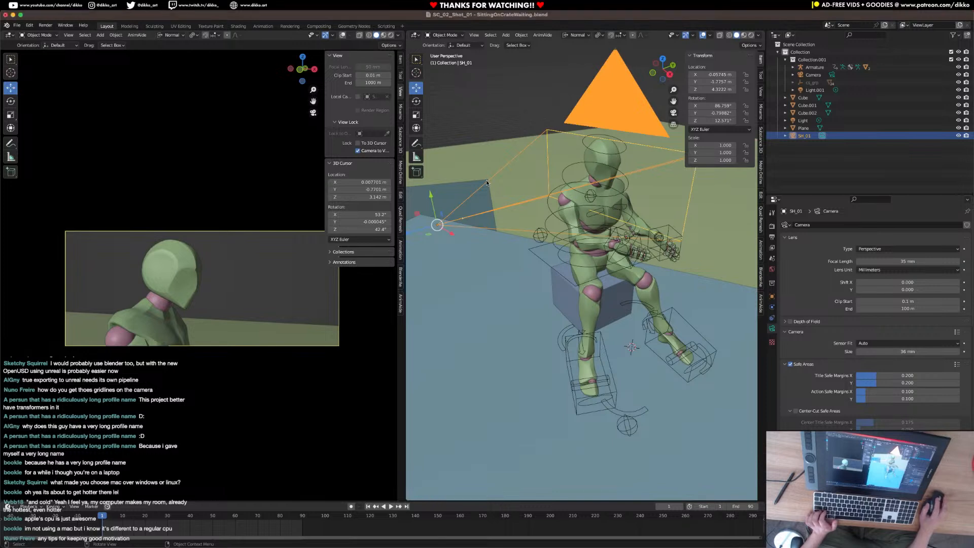
pyautogui.click(896, 263)
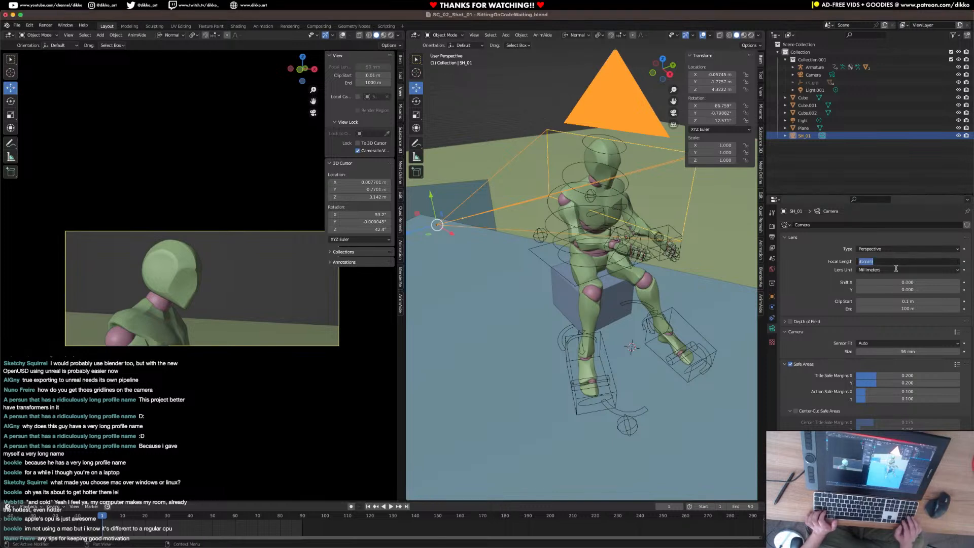
pyautogui.write('80')
pyautogui.press('Return')
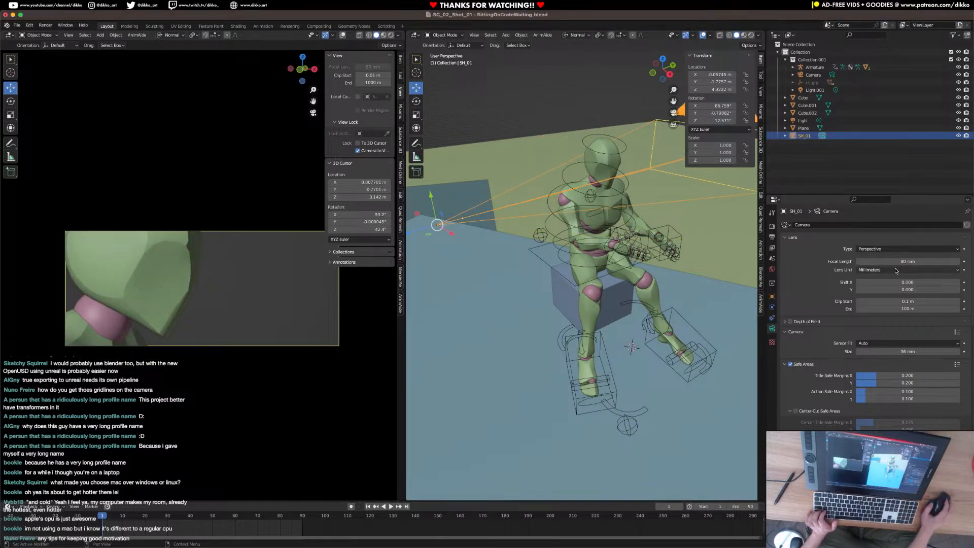
# Move the SH_01 camera to about X -0.12 m, Y -1.89 m, Z 4.31 m.
pyautogui.moveTo(579, 255); pyautogui.dragTo(526, 368, button='middle')
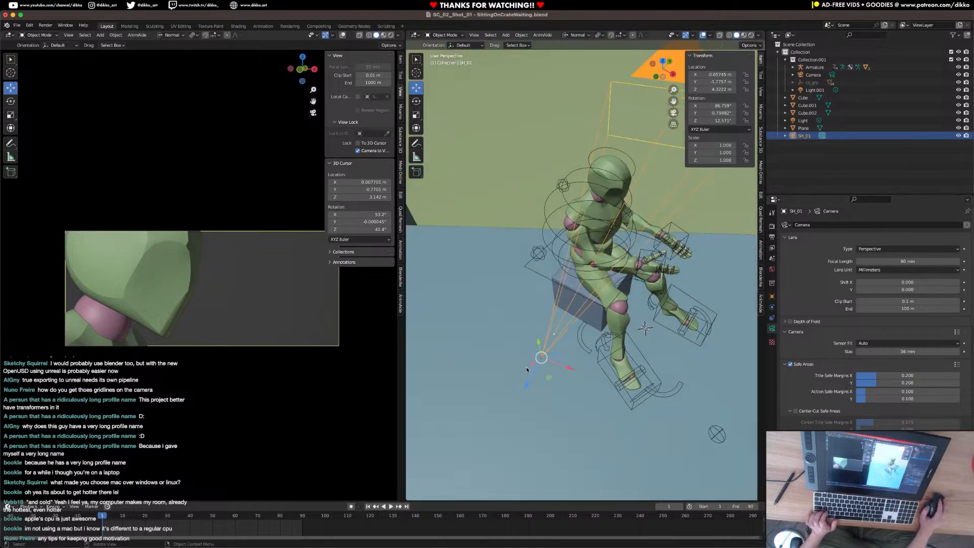
pyautogui.moveTo(528, 386); pyautogui.dragTo(558, 326)
pyautogui.moveTo(674, 372); pyautogui.dragTo(679, 282, button='middle')
pyautogui.moveTo(681, 227); pyautogui.dragTo(662, 259, button='middle')
pyautogui.keyDown('shift'); pyautogui.moveTo(662, 258); pyautogui.dragTo(629, 305, button='middle'); pyautogui.keyUp('shift')
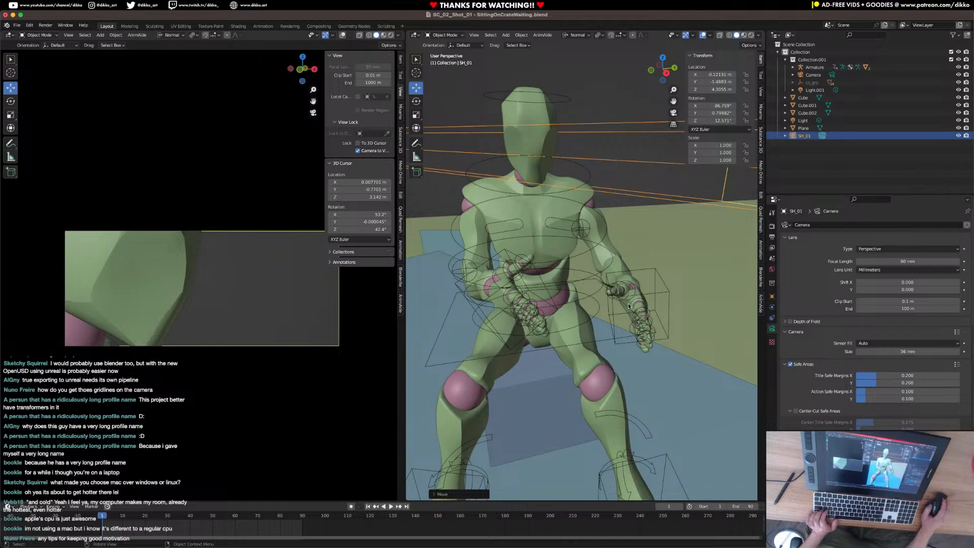
# Save the file, then select the armature and switch it to Pose Mode.
pyautogui.press('super+s')
pyautogui.click(659, 294)
pyautogui.click(447, 35)
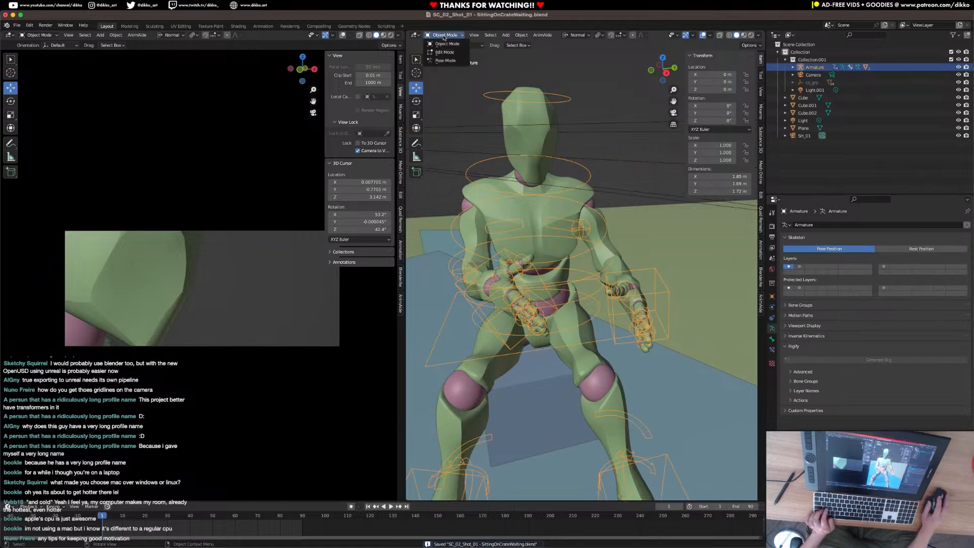
pyautogui.click(442, 62)
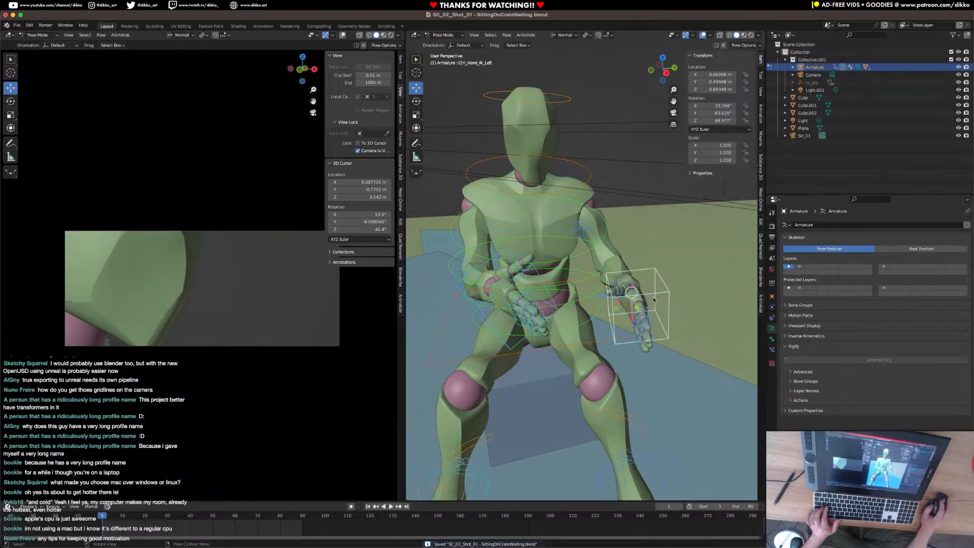
# Try raising the left hand's IK control toward the chin and rotating it, and undo both changes.
pyautogui.moveTo(653, 297); pyautogui.dragTo(609, 210)
pyautogui.press('r')
pyautogui.press('r')
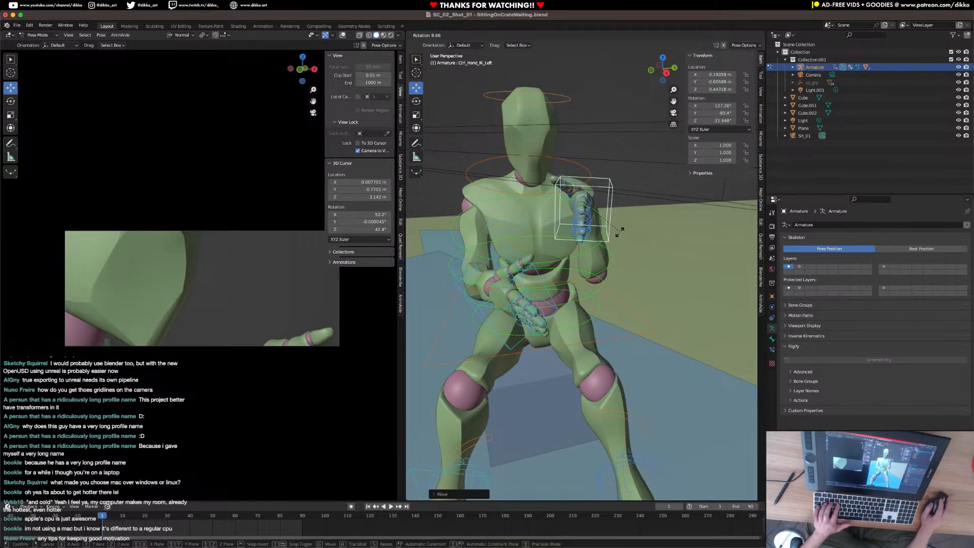
pyautogui.click(615, 234)
pyautogui.press('super+z')
pyautogui.press('super+z')
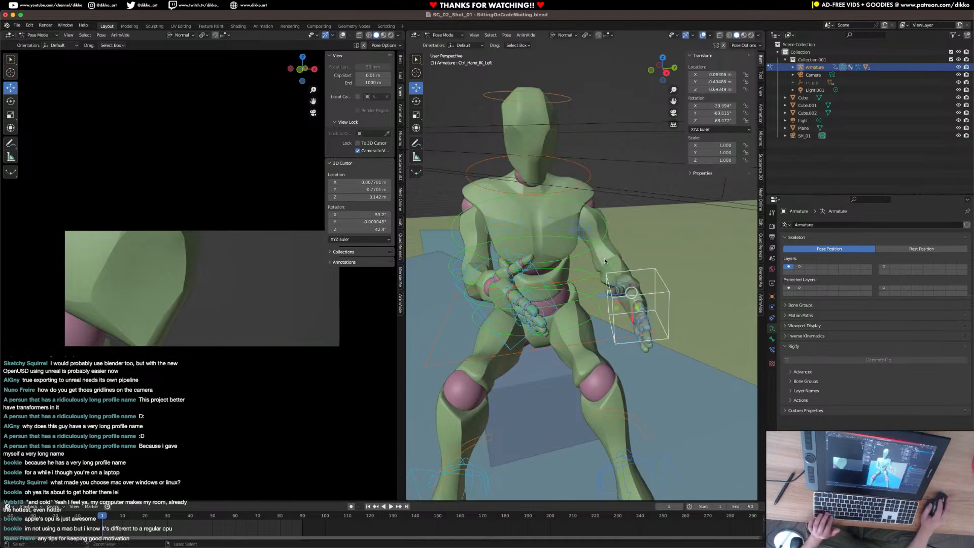
# Rotate the right hand's IK control freely to about X 36.9°, Y 123.9°, Z -98.4°, saving the file in between.
pyautogui.click(555, 314)
pyautogui.press('r')
pyautogui.press('r')
pyautogui.click(563, 305)
pyautogui.moveTo(562, 308); pyautogui.dragTo(608, 338, button='middle')
pyautogui.press('super+s')
pyautogui.press('r')
pyautogui.press('r')
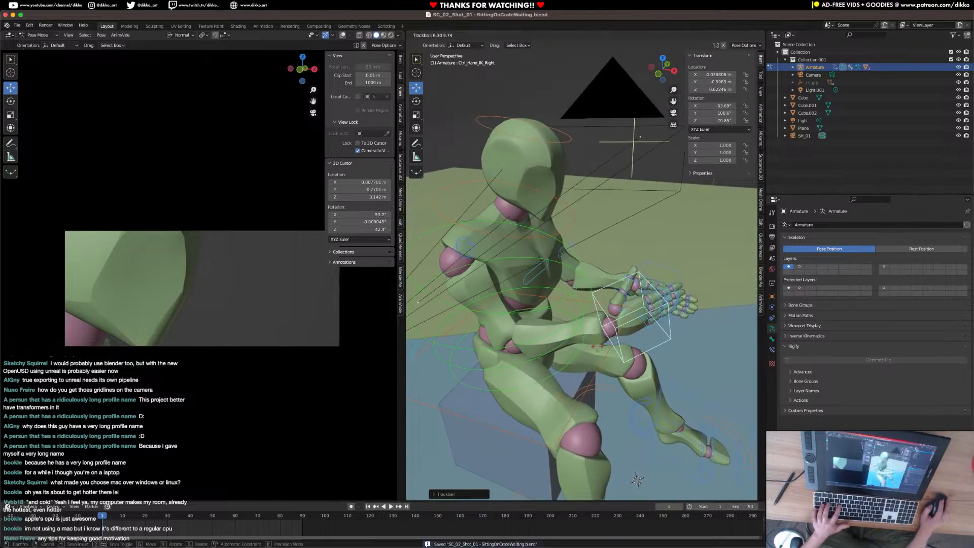
pyautogui.click(600, 361)
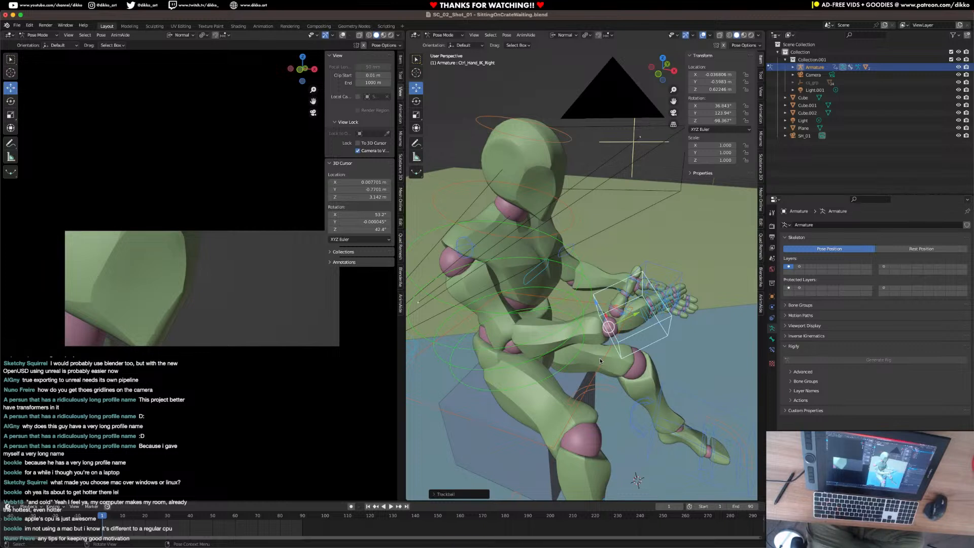
# Raise the right hand's IK control beside the chin and rotate it to about X 96.5°, Y 149.5°, Z -76.8°.
pyautogui.press('g')
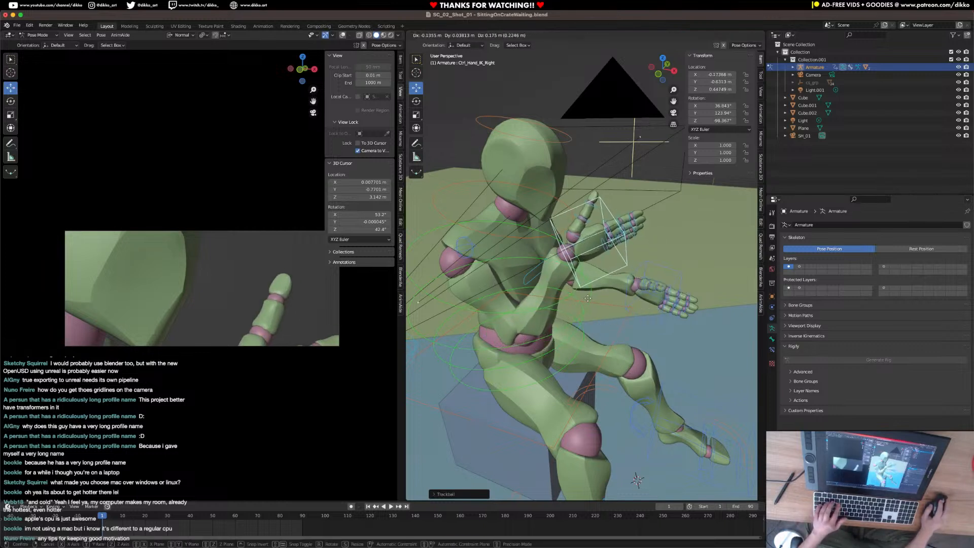
pyautogui.click(618, 373)
pyautogui.press('r')
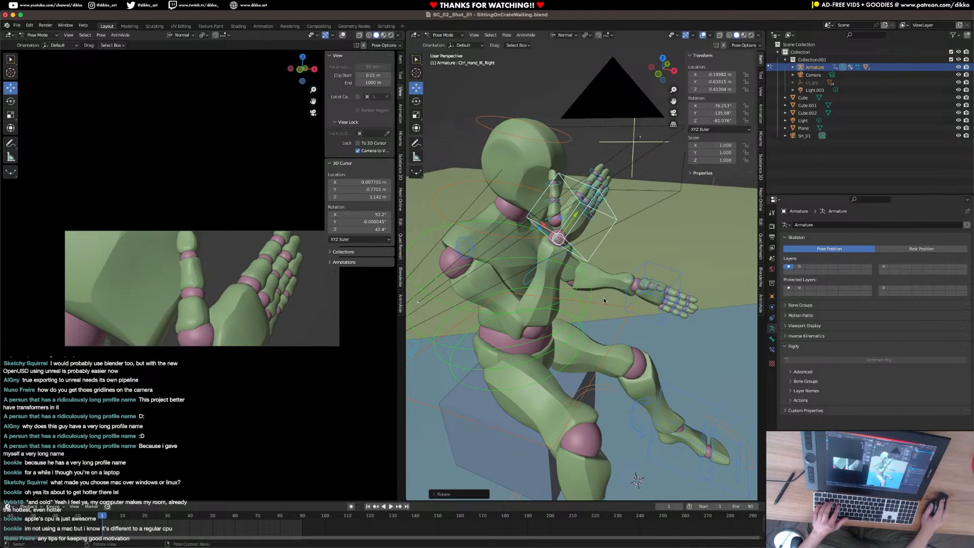
pyautogui.press('r')
pyautogui.click(620, 273)
pyautogui.moveTo(619, 273); pyautogui.dragTo(595, 236, button='middle')
pyautogui.press('r')
pyautogui.press('g')
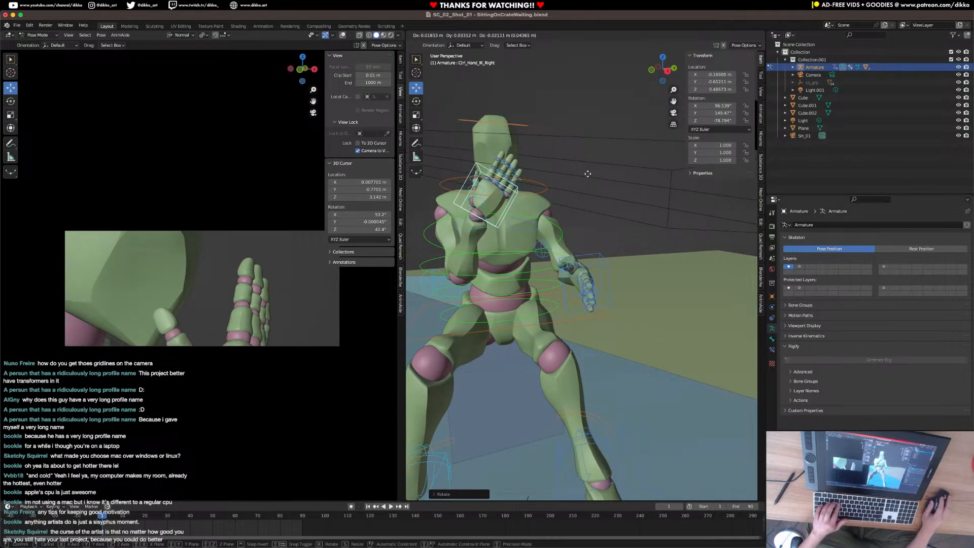
pyautogui.click(549, 250)
# Move the right arm's IK pole control outward to about X -0.008 m, Y -0.222 m, Z 0.038 m.
pyautogui.click(450, 280)
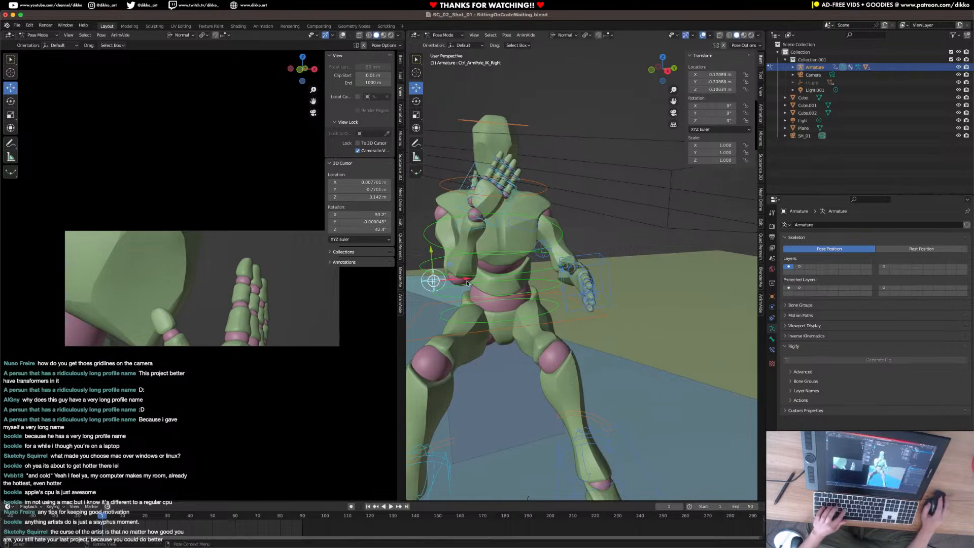
pyautogui.press('g')
pyautogui.click(507, 202)
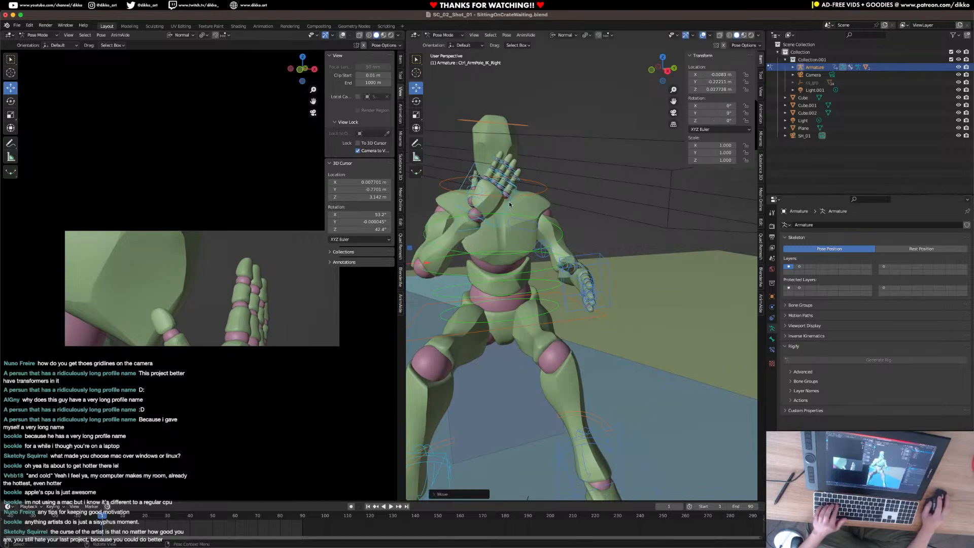
# Rotate the right hand's IK control to about X 94.5°, Y 139.5°, Z -77.8°.
pyautogui.click(509, 201)
pyautogui.press('r')
pyautogui.click(575, 220)
# Set the transform orientation to Local and rotate the right thumb's controls about 17.2° around local Z.
pyautogui.moveTo(516, 240); pyautogui.dragTo(568, 222, button='middle')
pyautogui.scroll(3, 563, 209)
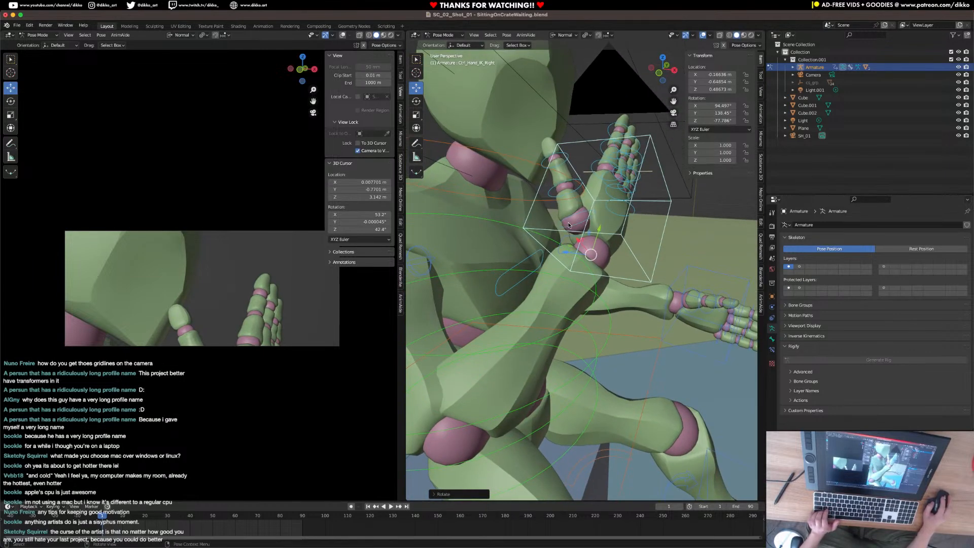
pyautogui.click(567, 188)
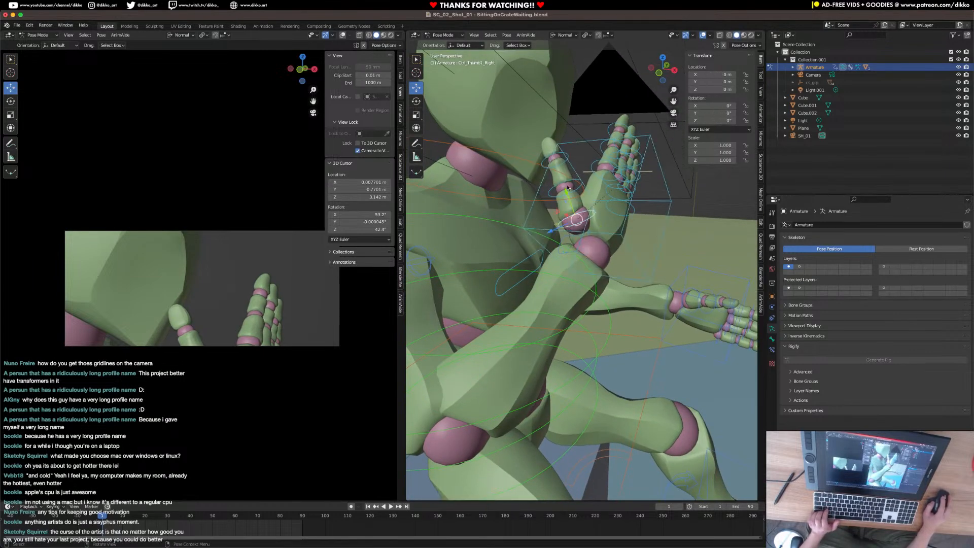
pyautogui.click(584, 35)
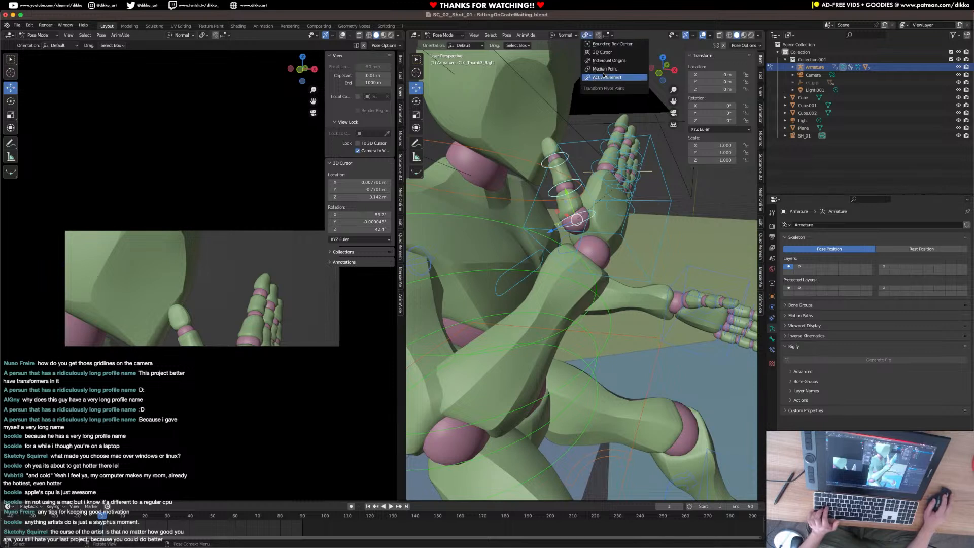
pyautogui.click(567, 36)
pyautogui.click(558, 61)
pyautogui.press('r')
pyautogui.press('x')
pyautogui.press('z')
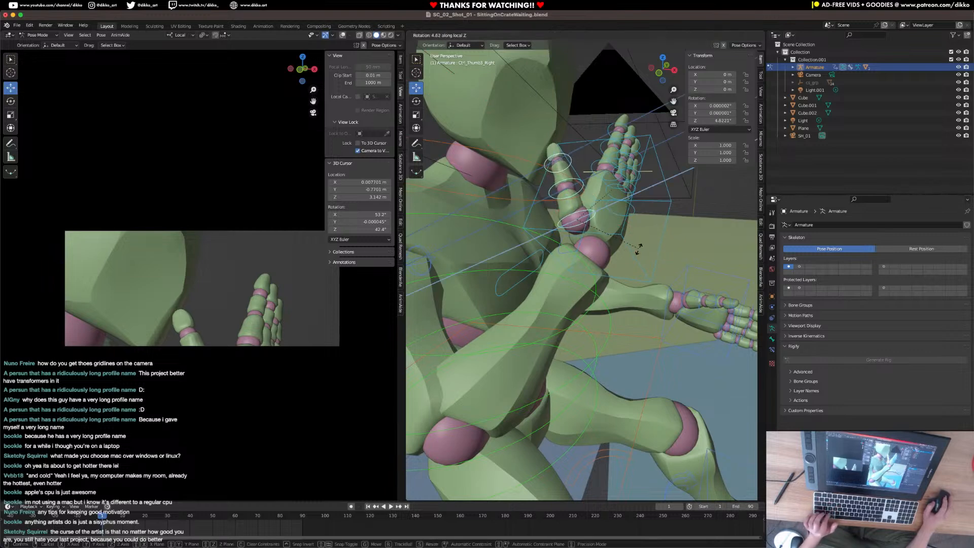
pyautogui.click(627, 260)
# Curl the right thumb's outer joints around local Z to about 47.8°.
pyautogui.moveTo(627, 260); pyautogui.dragTo(575, 211, button='middle')
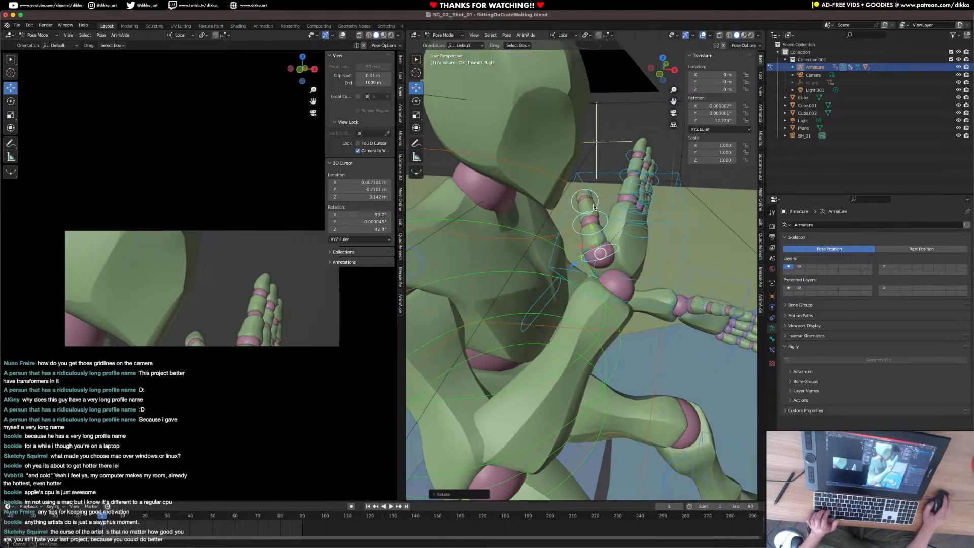
pyautogui.press('r')
pyautogui.press('x')
pyautogui.press('x')
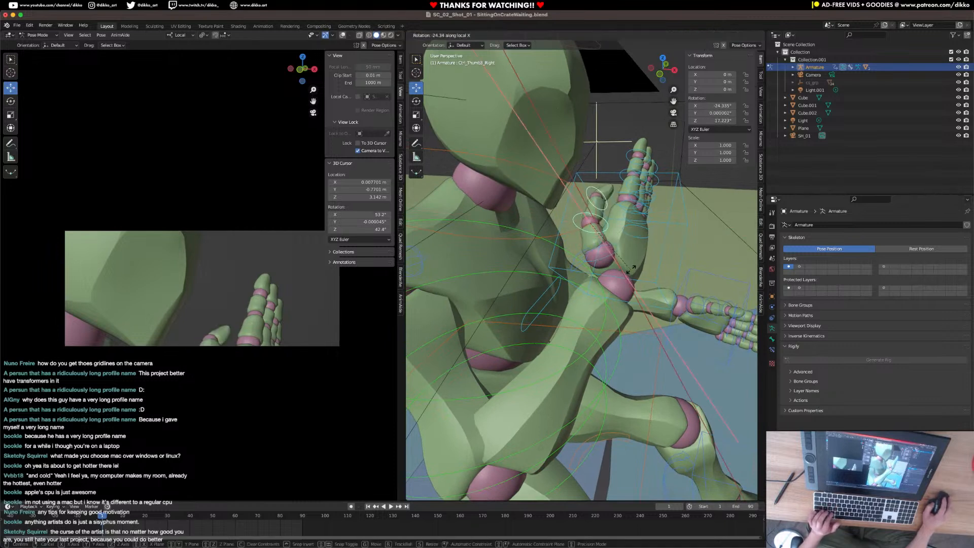
pyautogui.press('z')
pyautogui.press('z')
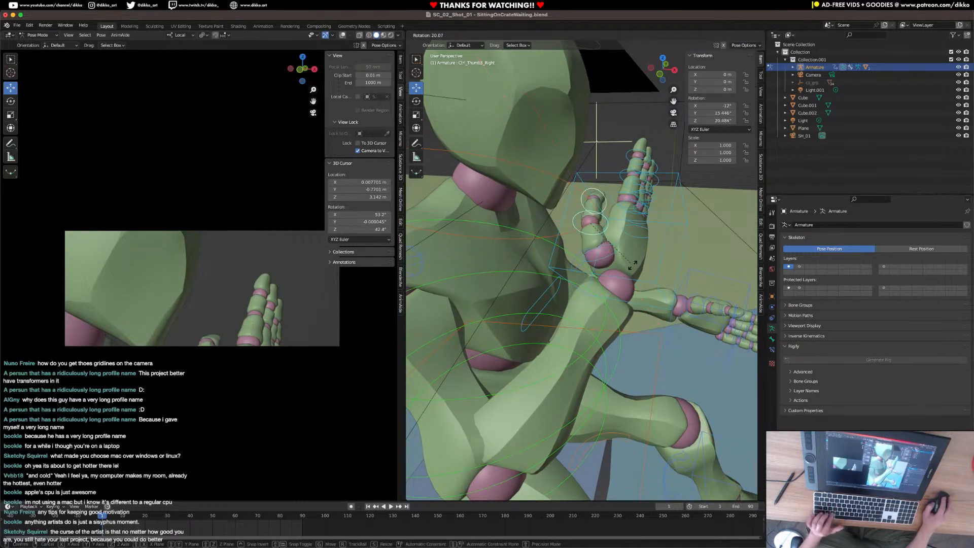
pyautogui.click(628, 275)
# Curl all the right index finger's controls about 27.3° around local X.
pyautogui.moveTo(628, 275); pyautogui.dragTo(528, 177, button='middle')
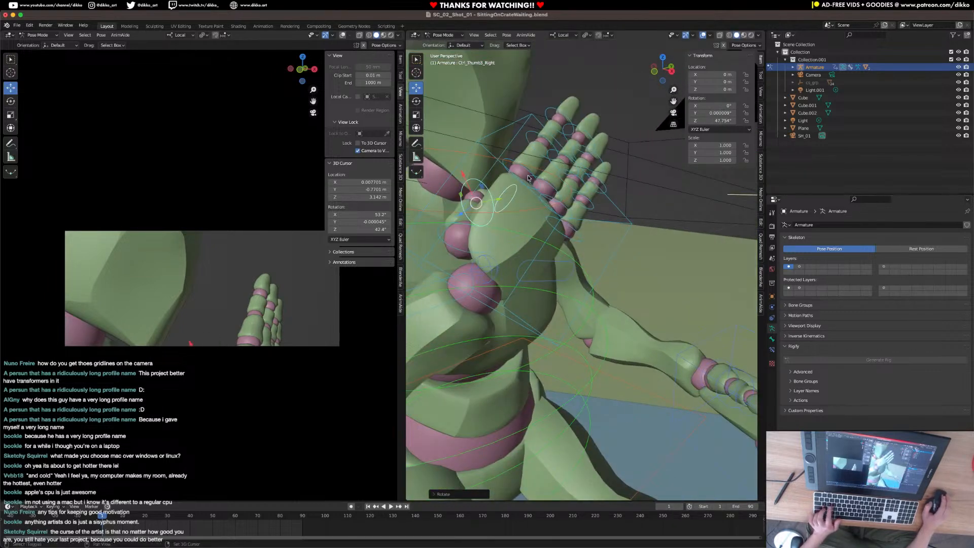
pyautogui.click(524, 172)
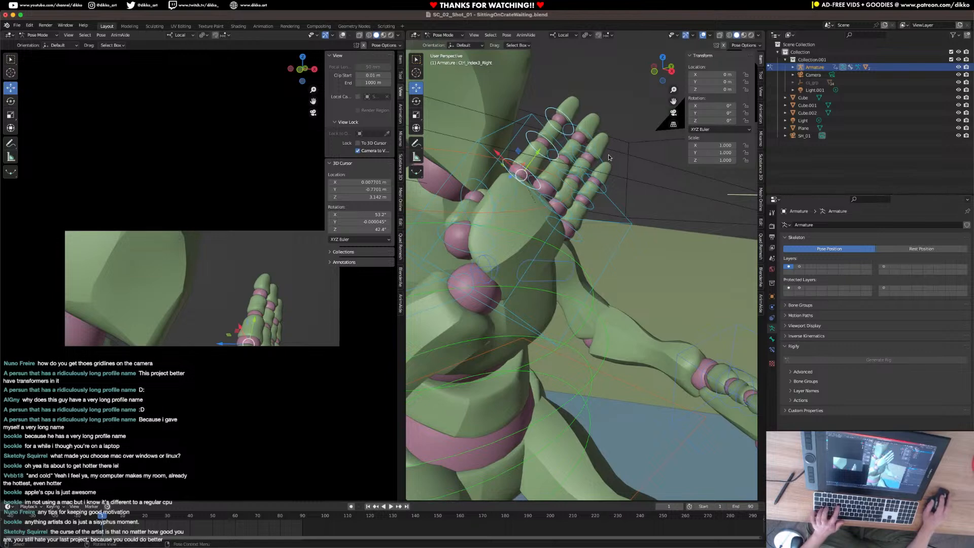
pyautogui.press('r')
pyautogui.press('x')
pyautogui.press('x')
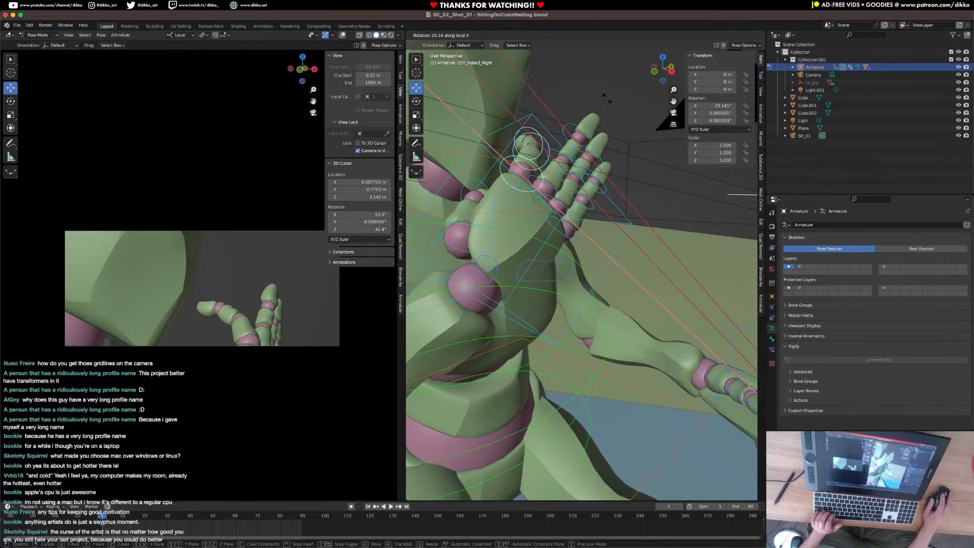
pyautogui.click(606, 97)
# Curl the tip of the right index finger further around local X to about 43°.
pyautogui.moveTo(606, 97); pyautogui.dragTo(578, 191, button='middle')
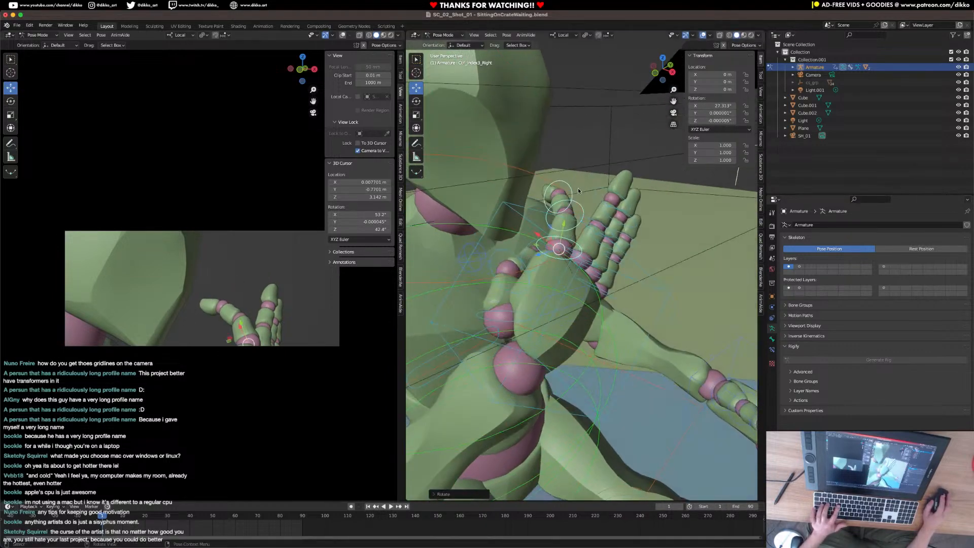
pyautogui.press('r')
pyautogui.press('x')
pyautogui.press('x')
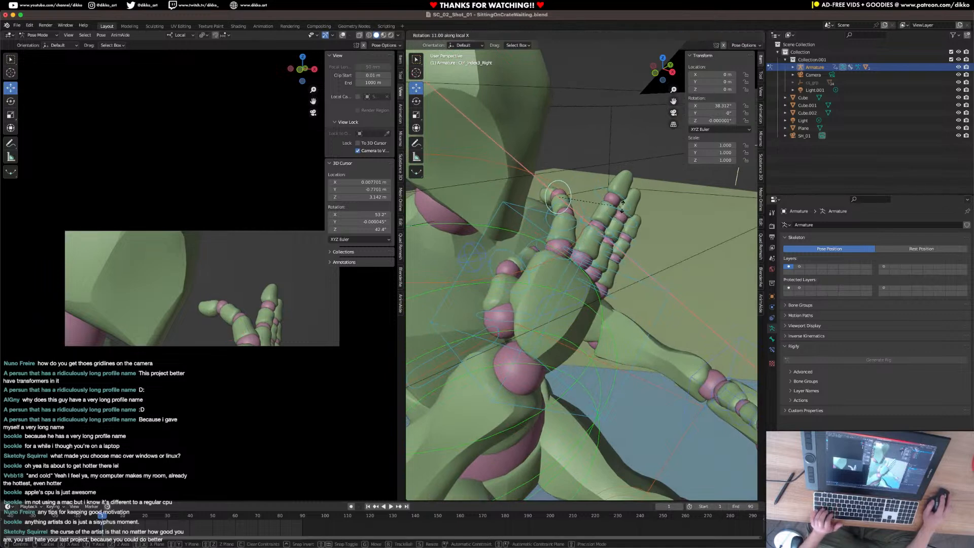
pyautogui.click(591, 247)
# Rotate the right thumb's base control freely to about X 29.8°, Y -55.2°, Z -29.9°.
pyautogui.moveTo(591, 247); pyautogui.dragTo(608, 264, button='middle')
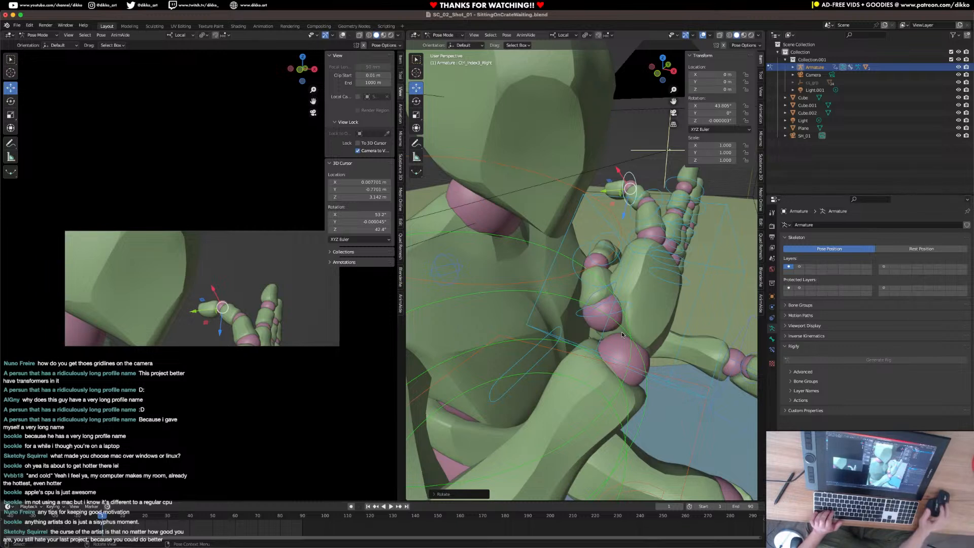
pyautogui.click(600, 316)
pyautogui.moveTo(652, 252); pyautogui.dragTo(542, 323, button='middle')
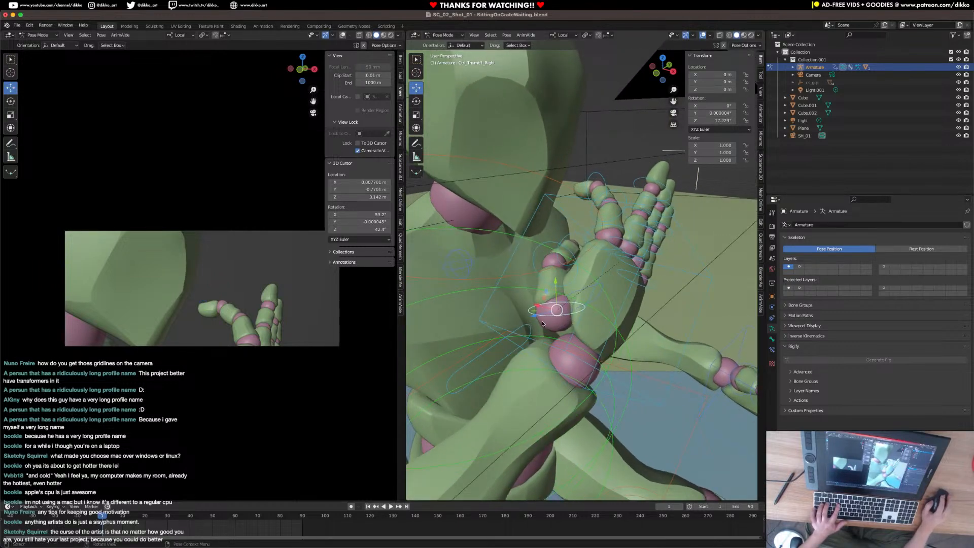
pyautogui.press('r')
pyautogui.press('r')
pyautogui.click(651, 274)
pyautogui.press('r')
pyautogui.press('r')
pyautogui.click(626, 265)
pyautogui.press('r')
pyautogui.press('r')
pyautogui.click(628, 257)
pyautogui.press('r')
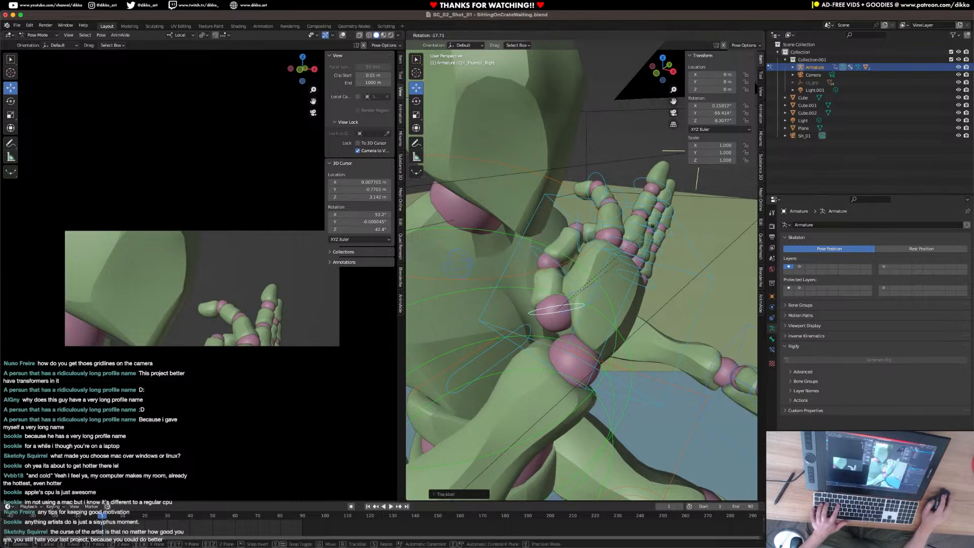
pyautogui.click(614, 199)
pyautogui.press('r')
pyautogui.press('r')
pyautogui.click(562, 236)
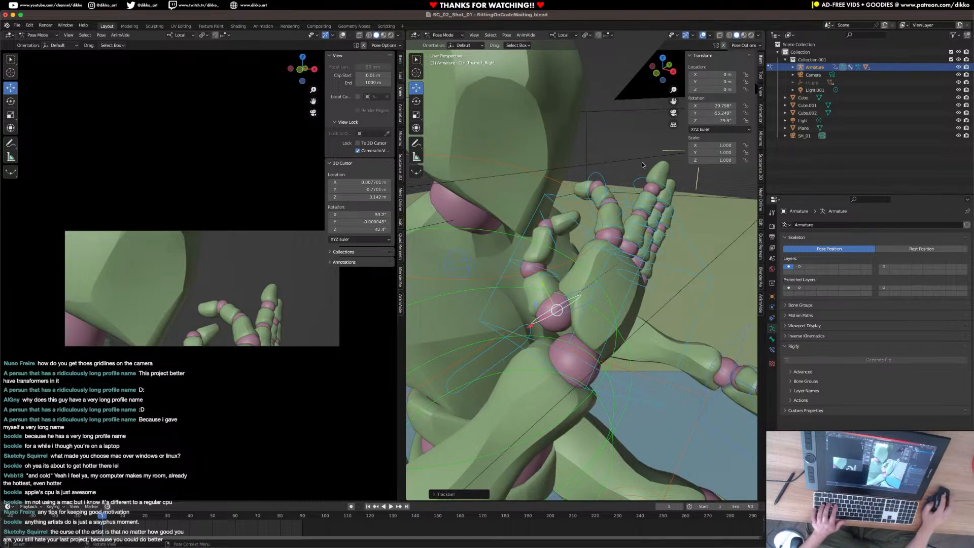
# Rotate the right index finger's base control slightly further toward the thumb.
pyautogui.click(621, 229)
pyautogui.press('r')
pyautogui.click(647, 246)
# Curl the right middle finger's controls about 28.6° around local X.
pyautogui.moveTo(646, 246); pyautogui.dragTo(635, 239, button='middle')
pyautogui.click(610, 234)
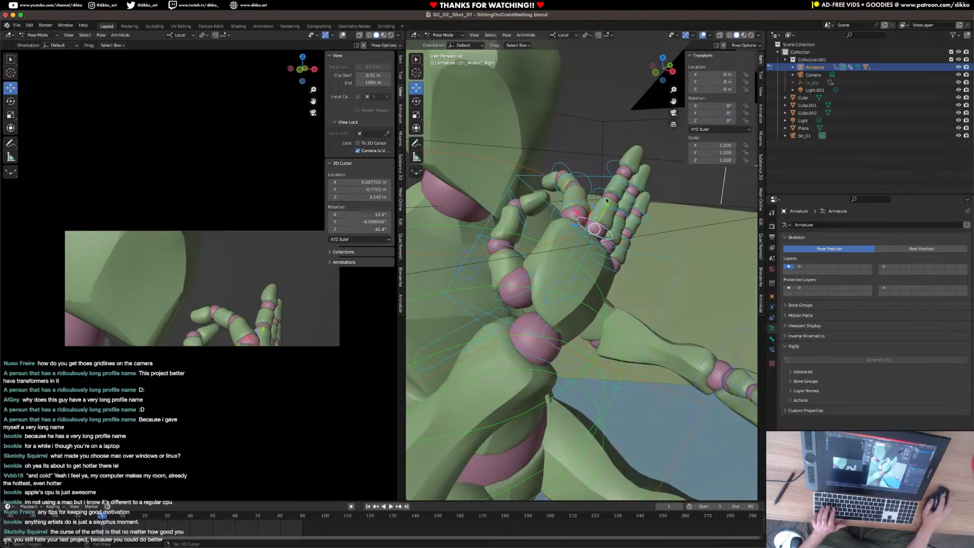
pyautogui.press('r')
pyautogui.press('x')
pyautogui.click(639, 216)
# Curl the right hand's ring and pinky finger controls together about 83° around local X.
pyautogui.moveTo(639, 215); pyautogui.dragTo(672, 292, button='middle')
pyautogui.scroll(-3, 564, 213)
pyautogui.scroll(3, 672, 292)
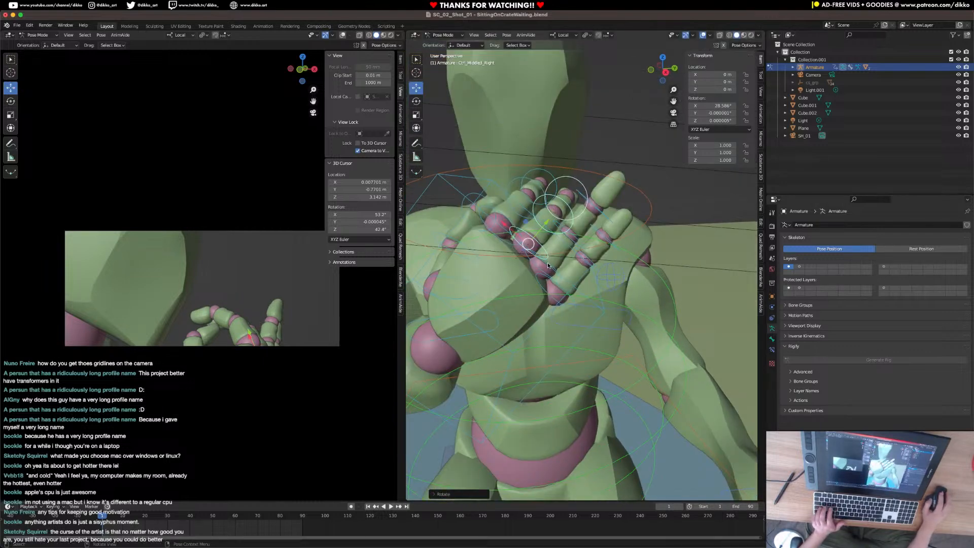
pyautogui.click(569, 258)
pyautogui.click(544, 270)
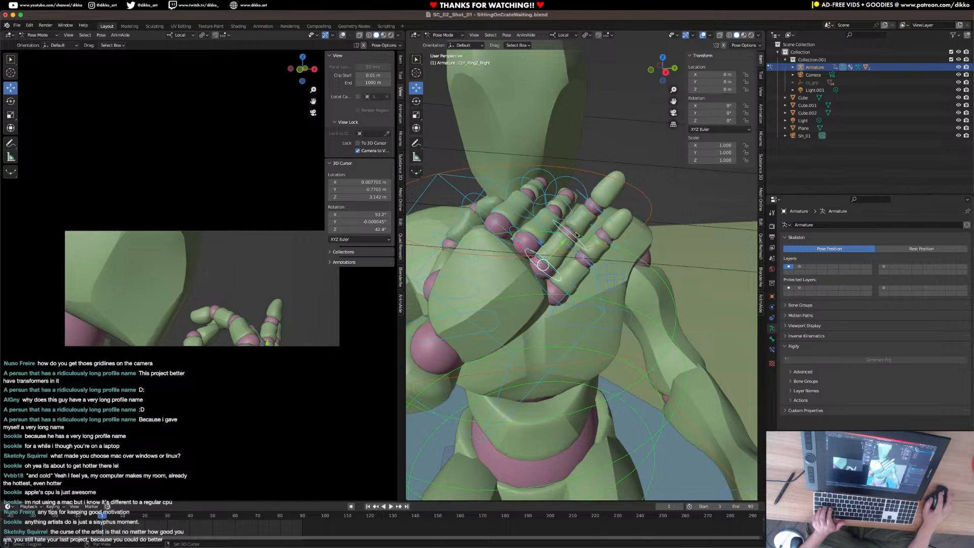
pyautogui.click(583, 269)
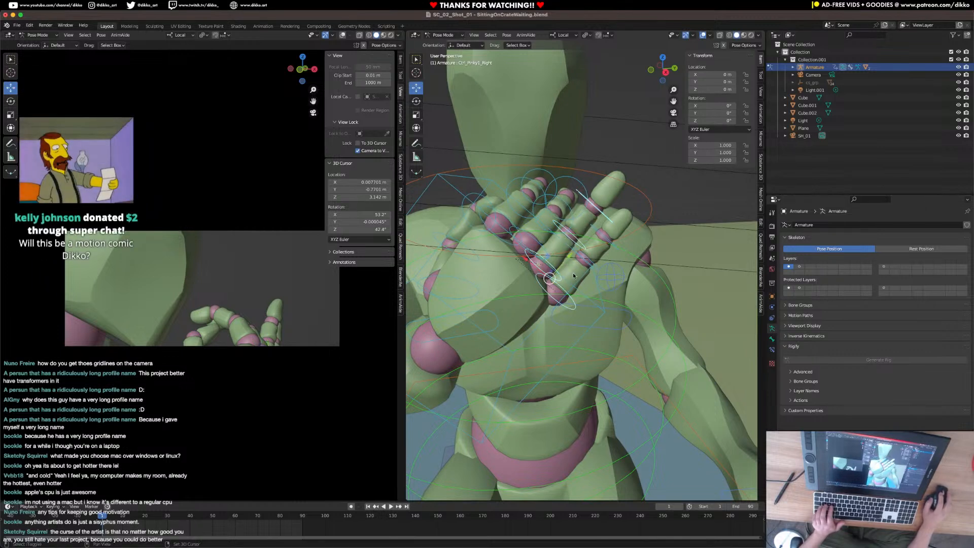
pyautogui.press('r')
pyautogui.press('x')
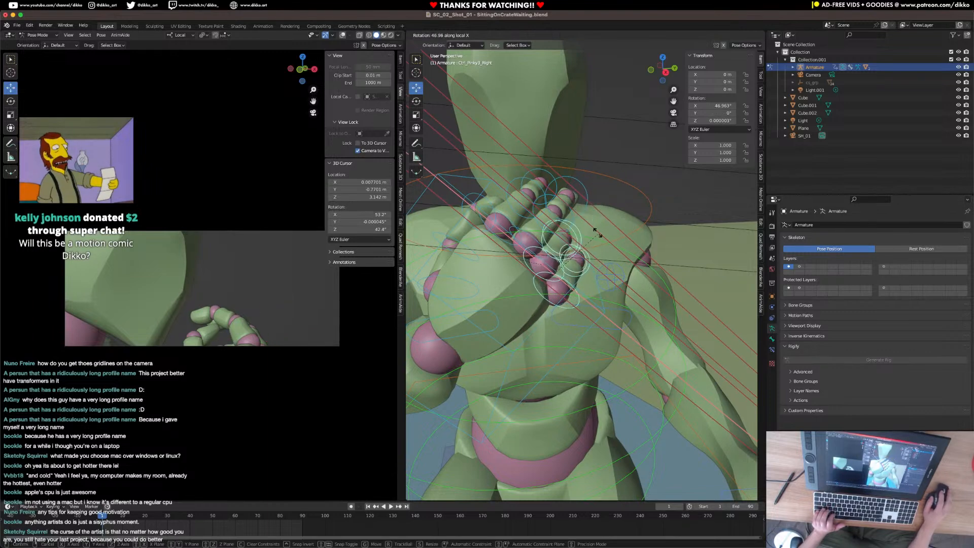
pyautogui.click(555, 236)
# Rotate the right hand's IK control freely to about X 119°, Y 160.8°, Z -20.5°.
pyautogui.moveTo(556, 235); pyautogui.dragTo(627, 418, button='middle')
pyautogui.click(601, 400)
pyautogui.press('r')
pyautogui.press('r')
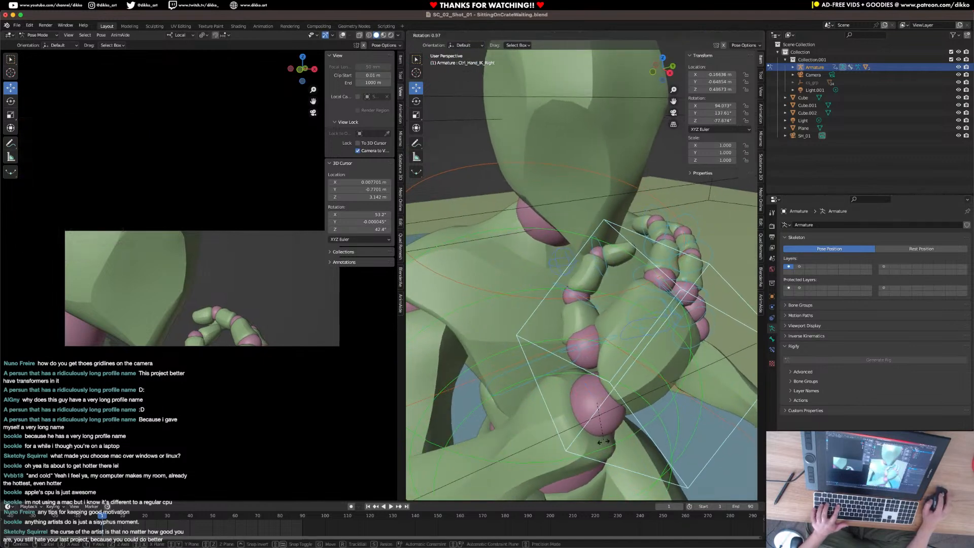
pyautogui.click(575, 427)
# Move the right hand's IK control toward the chin, to about X -0.207 m, Y -0.584 m, Z 0.464 m.
pyautogui.press('g')
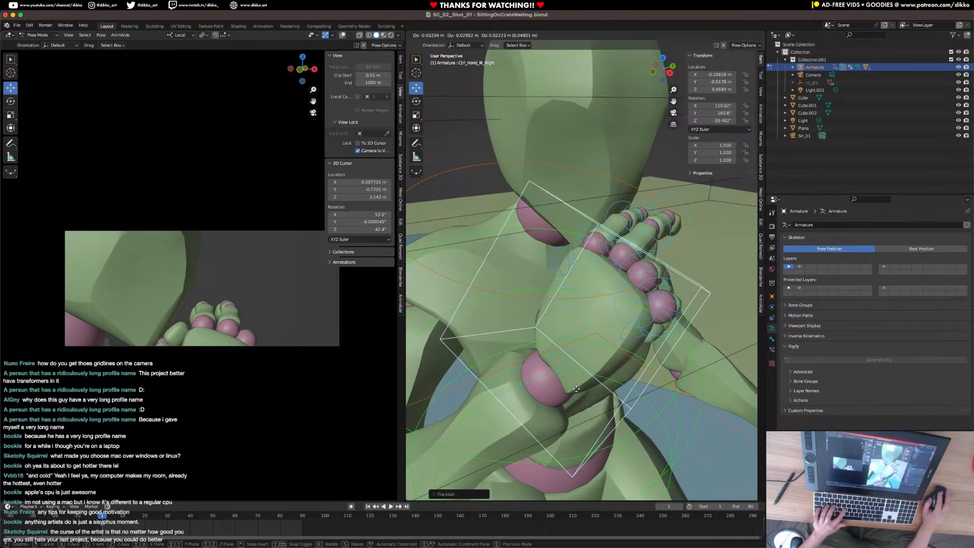
pyautogui.click(619, 383)
pyautogui.scroll(-2, 619, 383)
pyautogui.moveTo(619, 383); pyautogui.dragTo(652, 345, button='middle')
pyautogui.press('g')
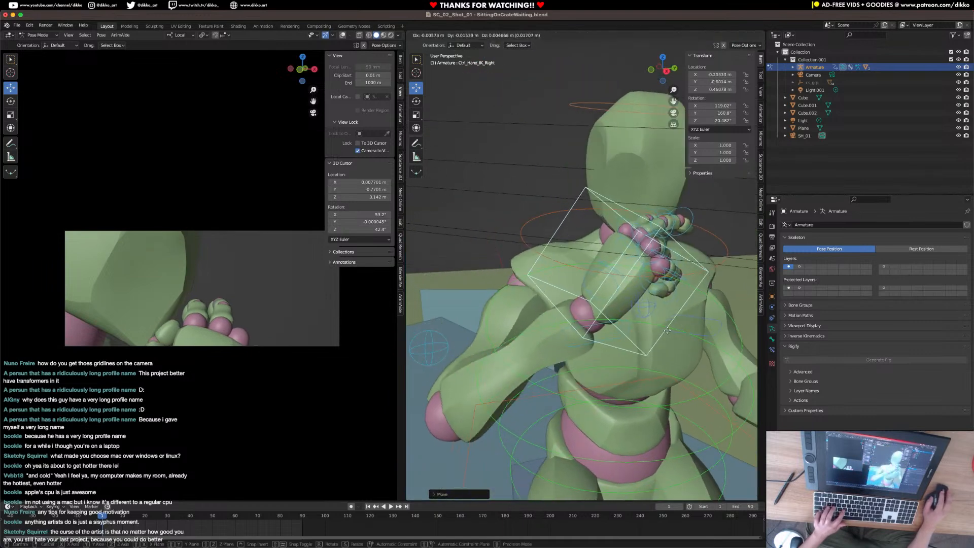
pyautogui.click(671, 282)
# Rotate the right hand's IK control slightly to about X 120°, Y 155°, Z -17°.
pyautogui.moveTo(671, 282); pyautogui.dragTo(600, 272, button='middle')
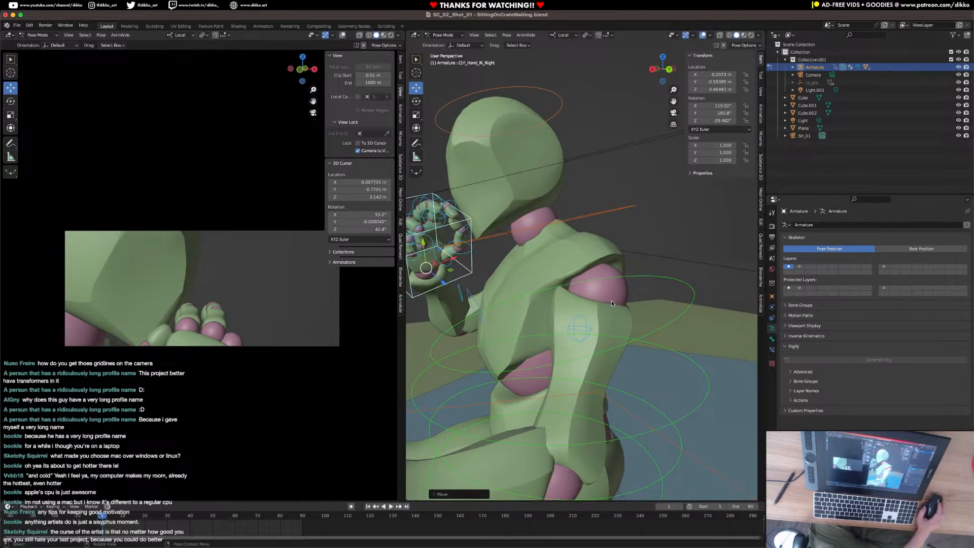
pyautogui.moveTo(629, 306)
pyautogui.mouseDown(button='middle')
pyautogui.moveTo(532, 303)
pyautogui.moveTo(629, 309)
pyautogui.mouseUp(button='middle')
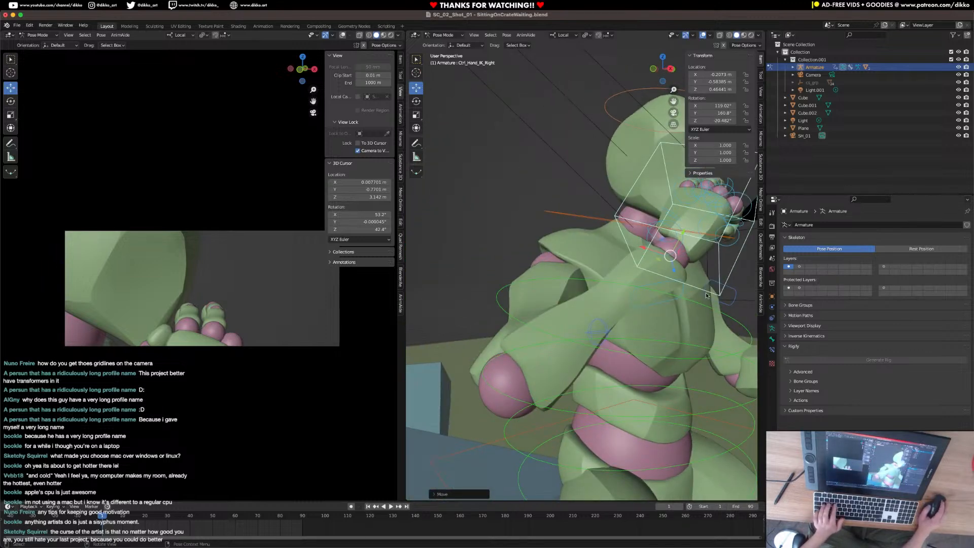
pyautogui.moveTo(714, 282); pyautogui.dragTo(651, 349, button='middle')
pyautogui.press('r')
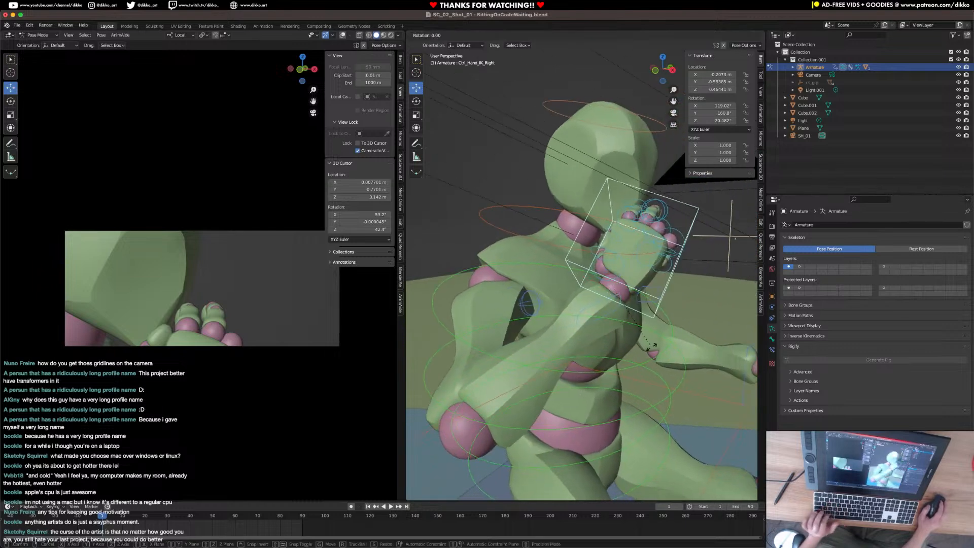
pyautogui.click(648, 347)
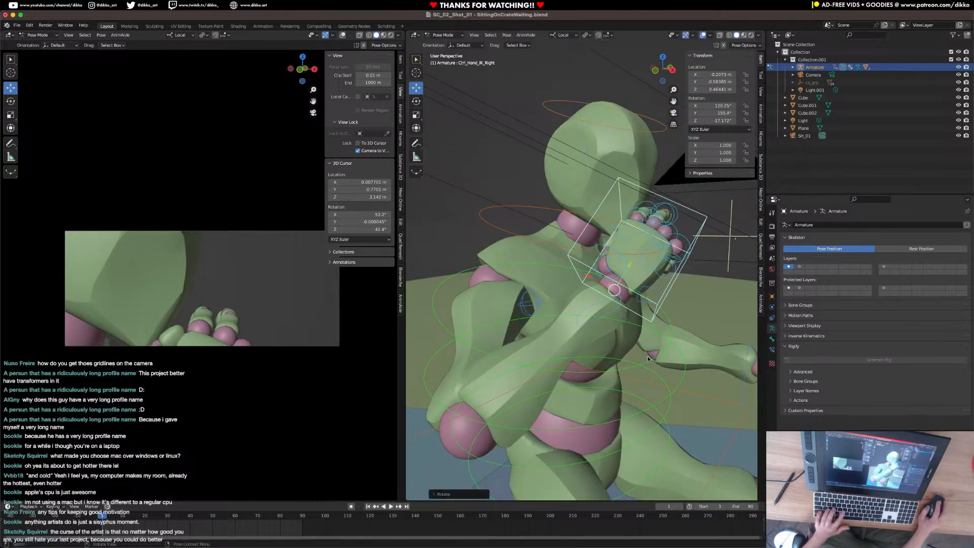
# Move the right hand's IK control to about X -0.214 m, Y -0.583 m, Z 0.444 m and save the file.
pyautogui.press('g')
pyautogui.click(629, 247)
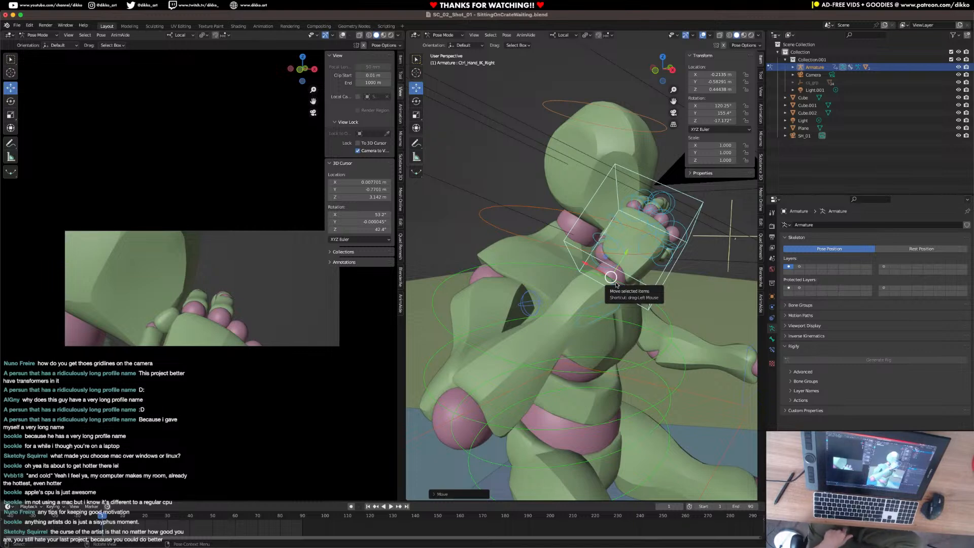
pyautogui.hotkey('ctrl', 's')
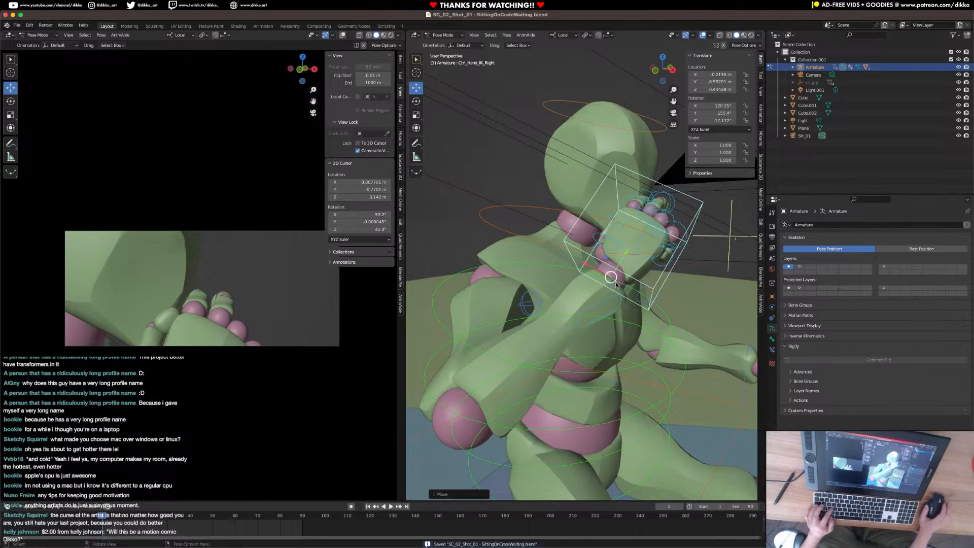
pyautogui.moveTo(624, 285); pyautogui.dragTo(534, 244, button='middle')
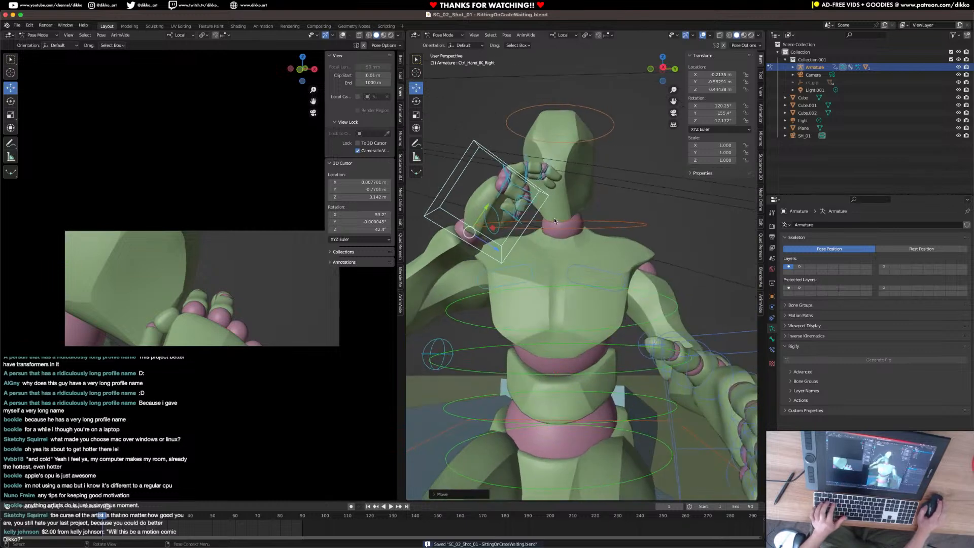
# Rotate the right hand's IK control slightly and move it to about X -0.214 m, Y -0.578 m, Z 0.451 m.
pyautogui.press('r')
pyautogui.click(546, 237)
pyautogui.press('g')
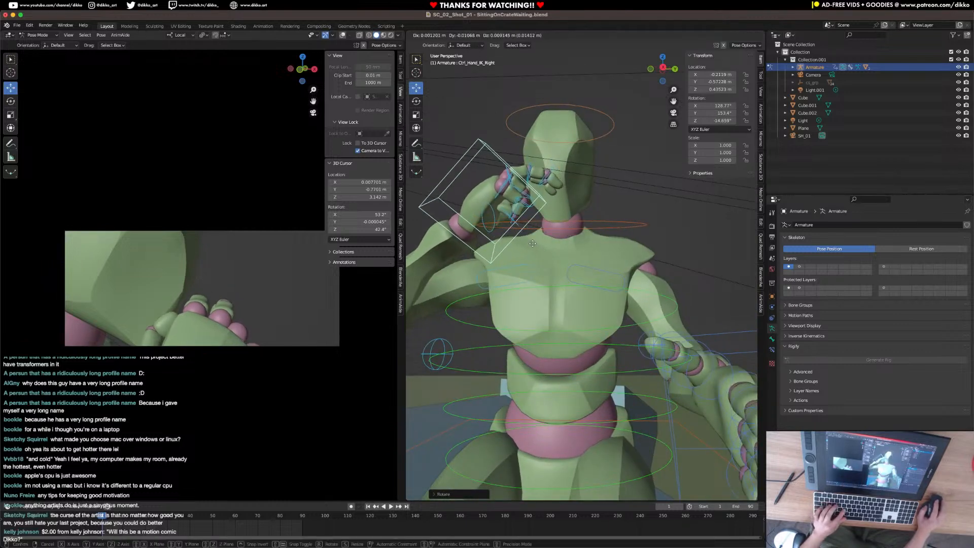
pyautogui.click(537, 258)
# Trackball-rotate the right hand's IK control to about X 128°, Y 150°, Z -14.5° and nudge its position slightly toward the chin.
pyautogui.press('r')
pyautogui.press('r')
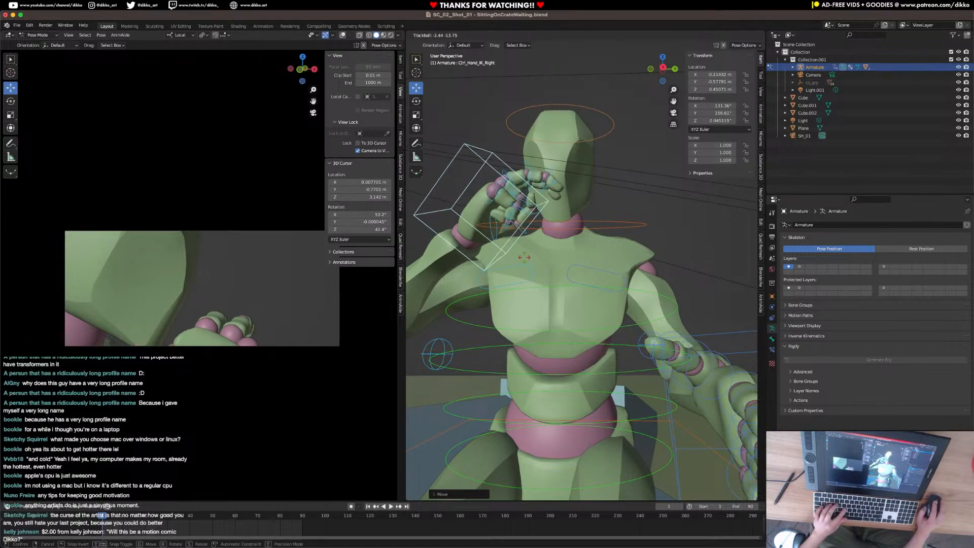
pyautogui.click(532, 259)
pyautogui.press('g')
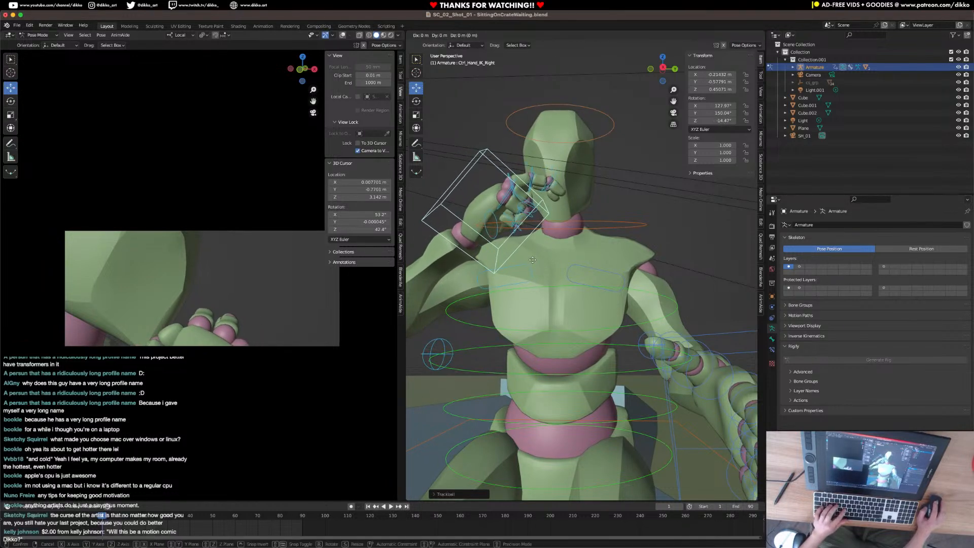
pyautogui.click(532, 260)
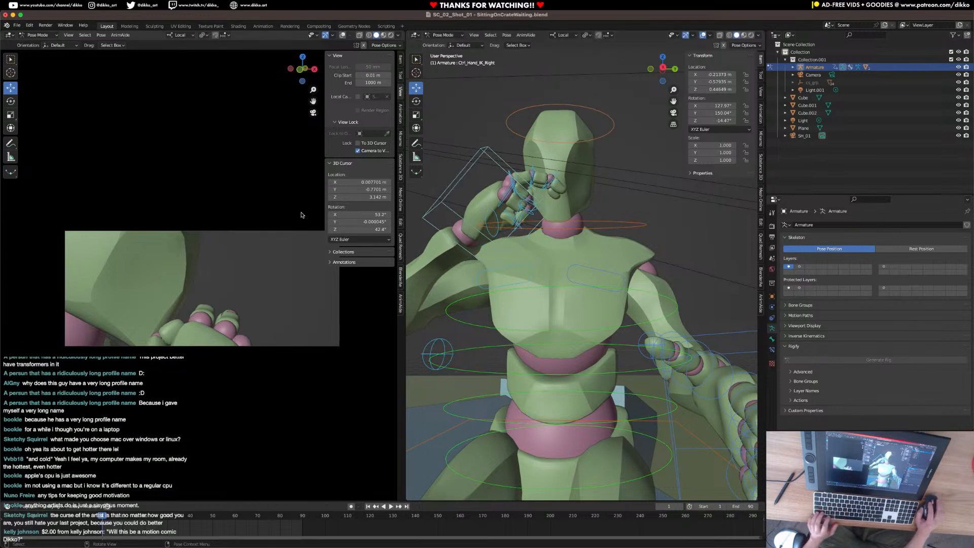
# Reframe the shot camera slightly so that more of the character's neck and the chin hand are in frame.
pyautogui.scroll(3, 285, 240)
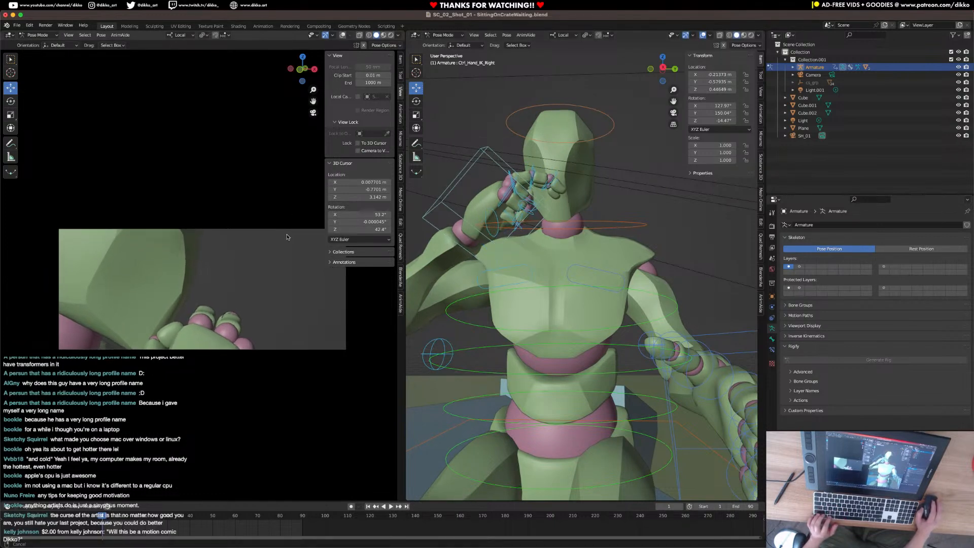
pyautogui.keyDown('ctrl'); pyautogui.moveTo(259, 263); pyautogui.dragTo(259, 265, button='middle'); pyautogui.keyUp('ctrl')
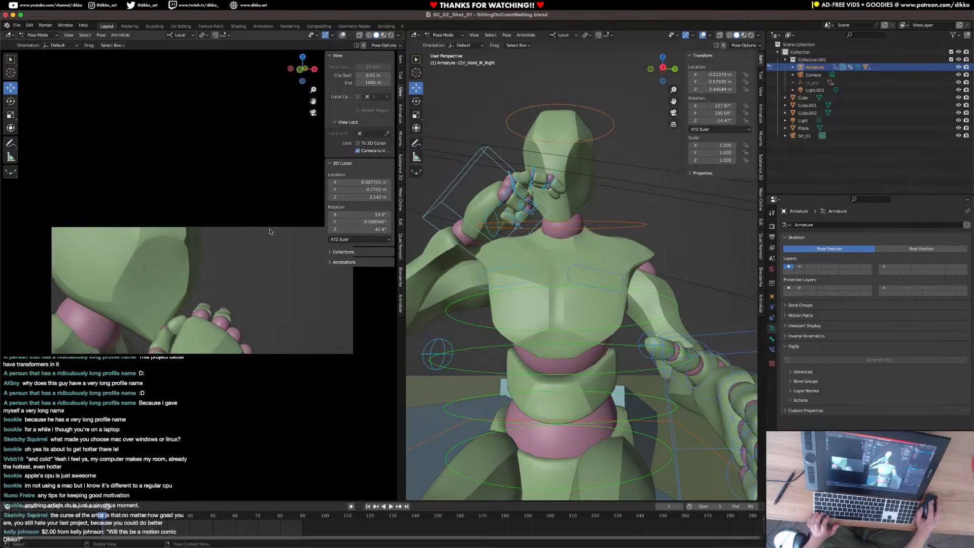
# Leave Pose Mode for Object Mode and delete the unused object named Camera.
pyautogui.click(814, 75)
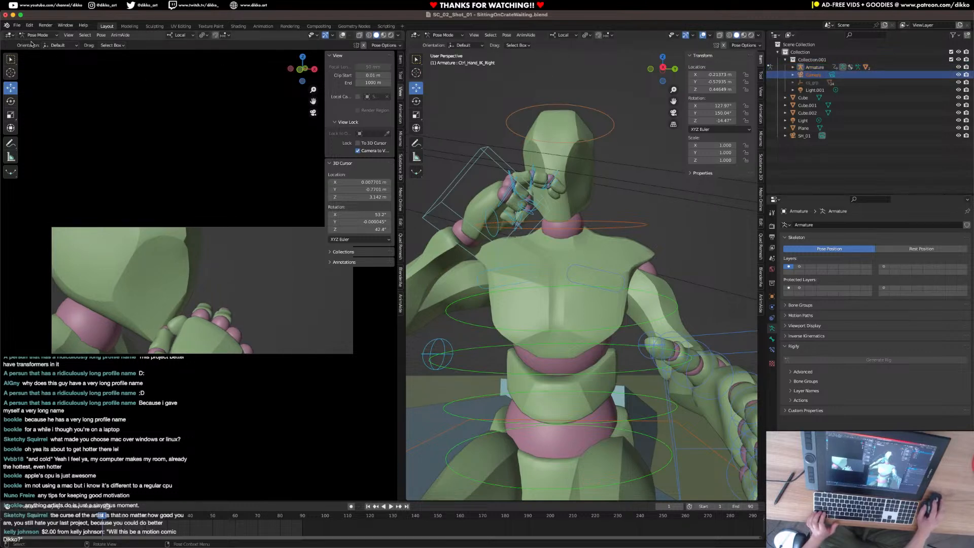
pyautogui.click(37, 35)
pyautogui.click(36, 41)
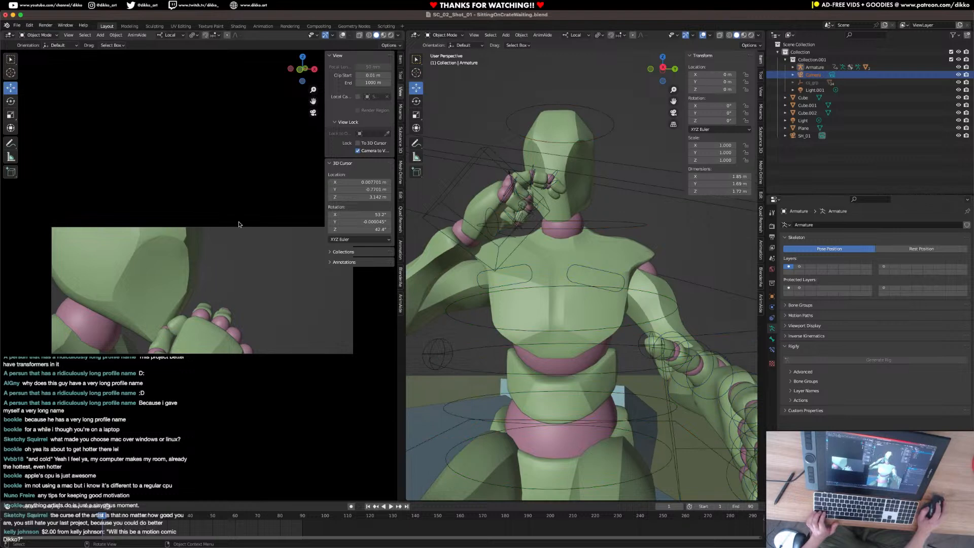
pyautogui.click(813, 75)
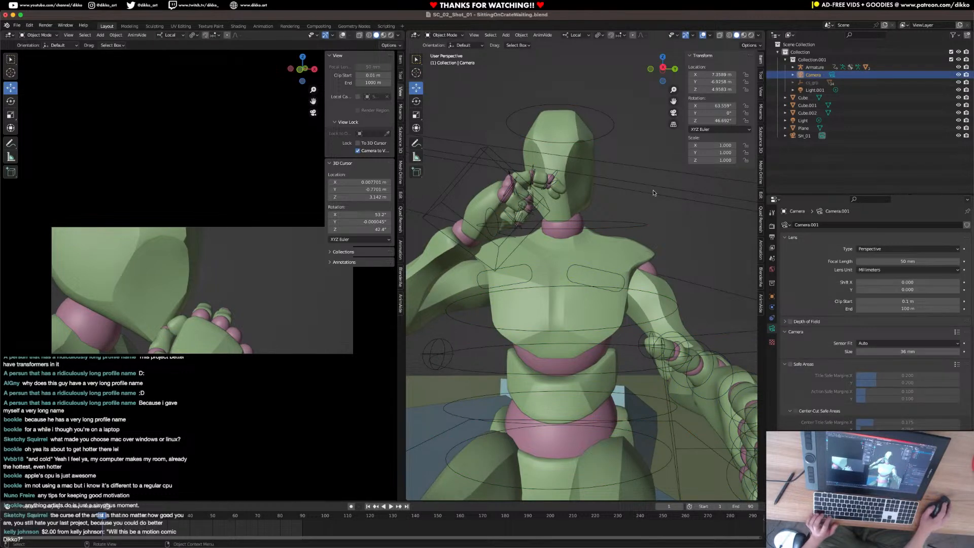
pyautogui.scroll(-5, 638, 192)
pyautogui.press('x')
pyautogui.click(613, 203)
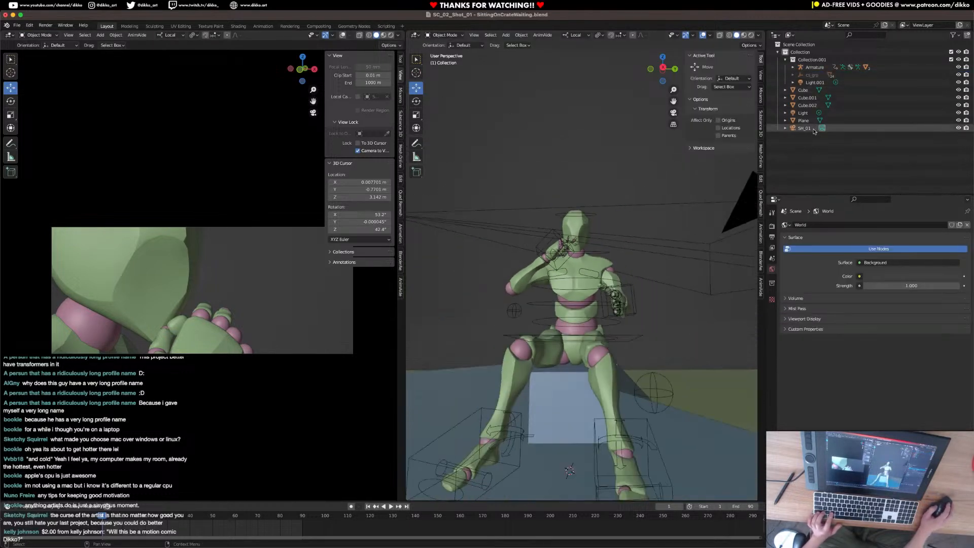
# Enlarge the timeline and insert a Location & Rotation keyframe for the SH_01 camera at frame 1.
pyautogui.click(805, 130)
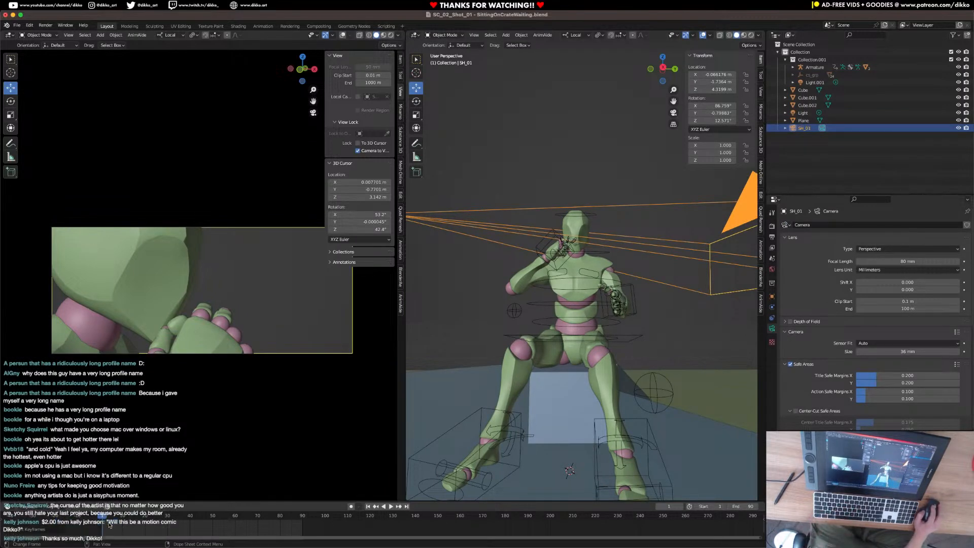
pyautogui.moveTo(140, 502); pyautogui.dragTo(141, 468)
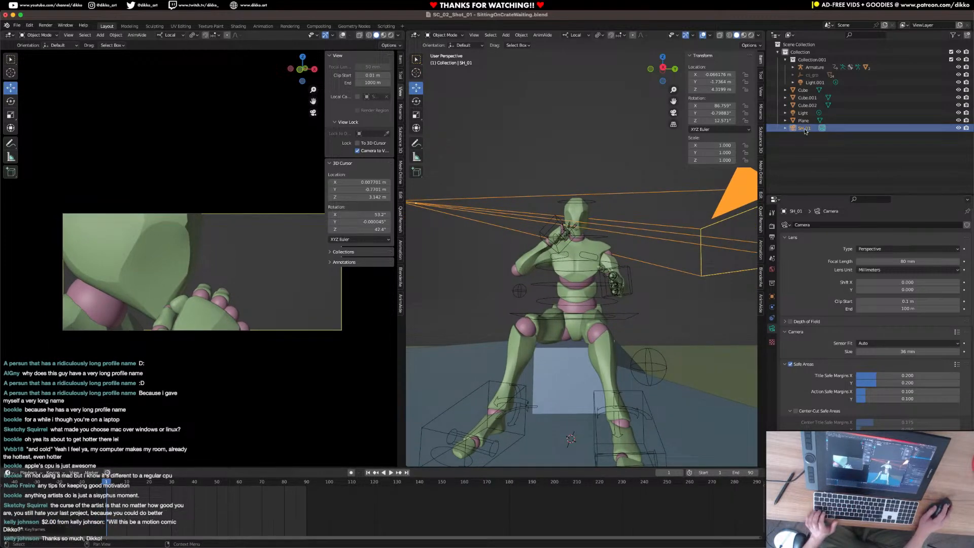
pyautogui.press('i')
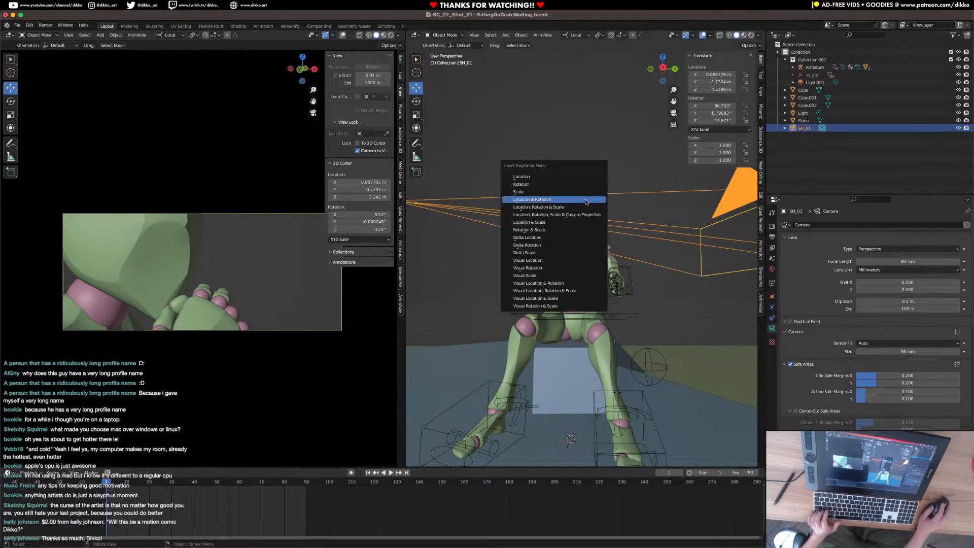
pyautogui.click(586, 201)
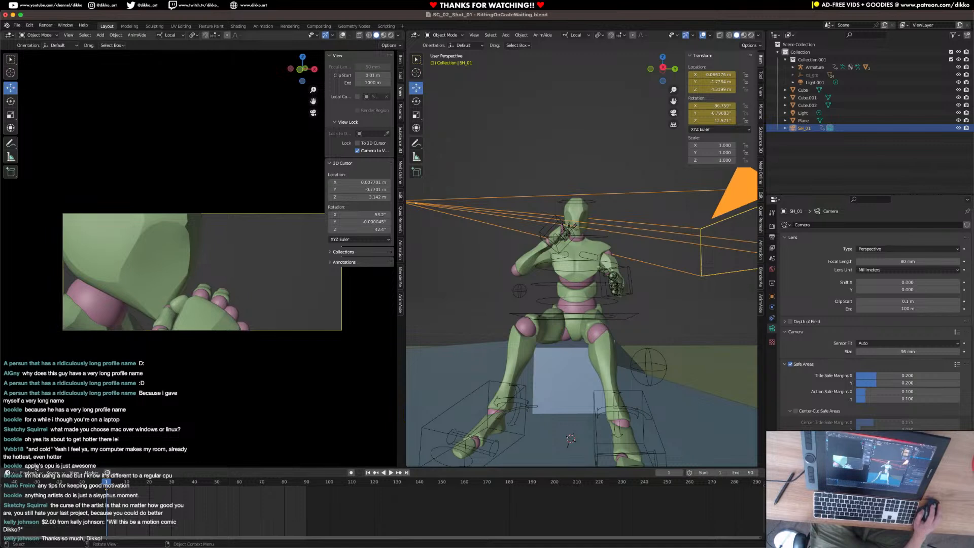
# Add a timeline marker at frame 1 and bind the SH_01 camera to it.
pyautogui.click(92, 473)
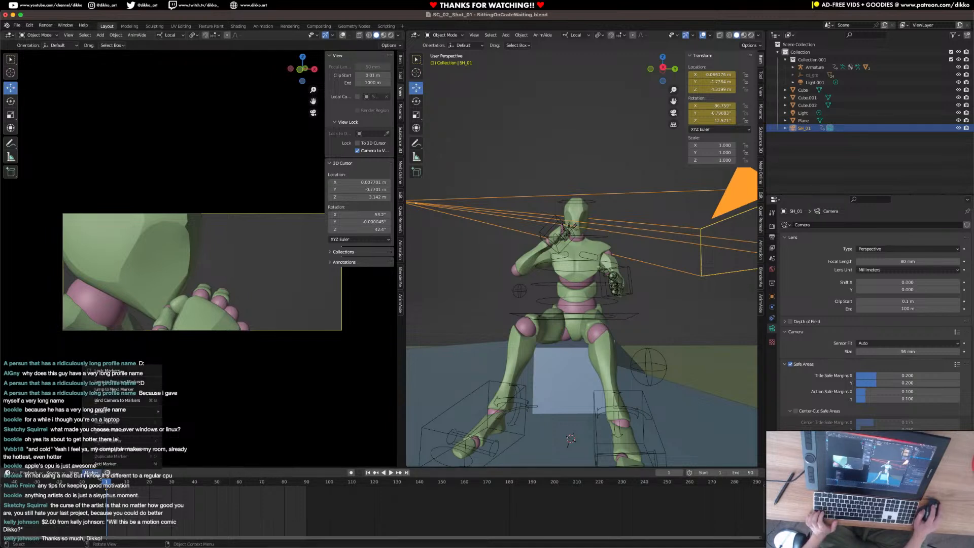
pyautogui.click(106, 465)
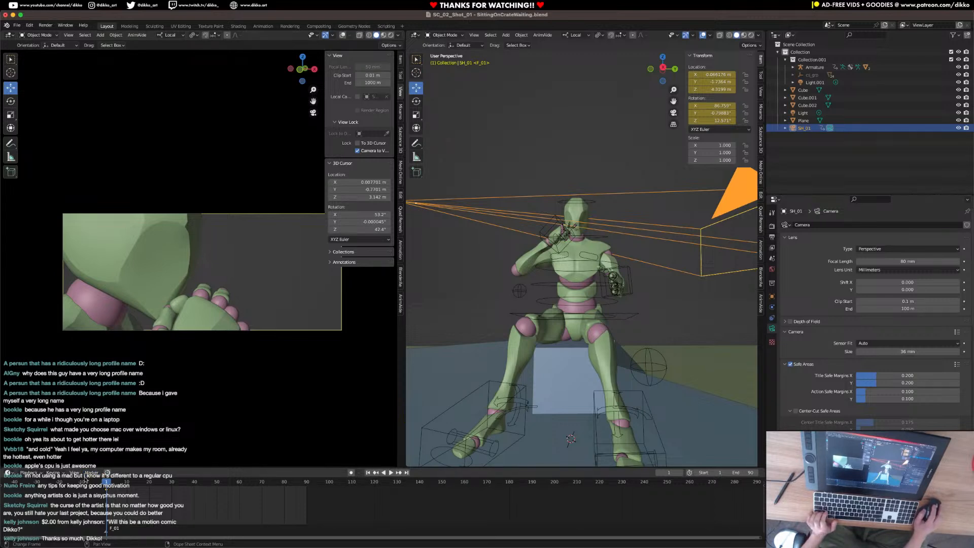
pyautogui.click(92, 472)
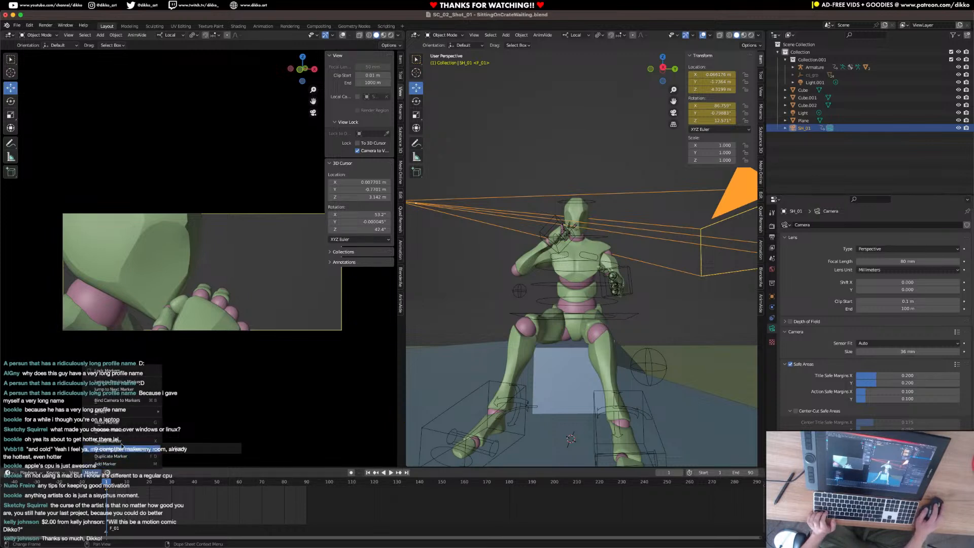
pyautogui.click(131, 422)
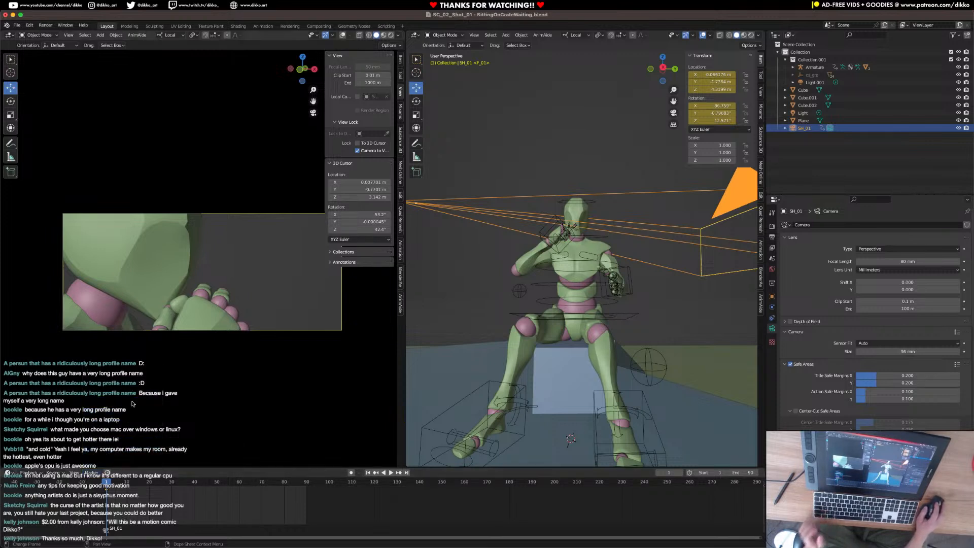
# Play and scrub the timeline to check the view through the SH_01 camera.
pyautogui.press('space')
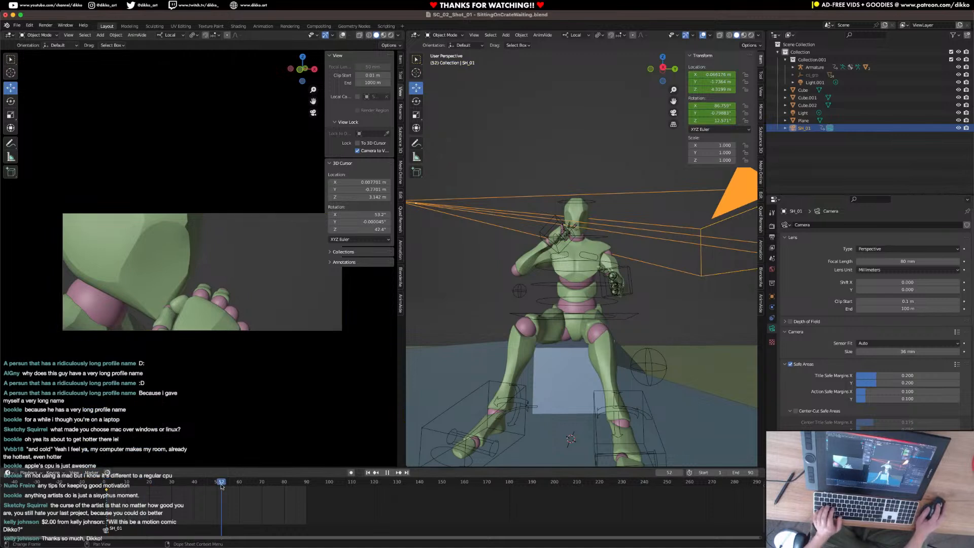
pyautogui.moveTo(143, 499); pyautogui.dragTo(92, 506)
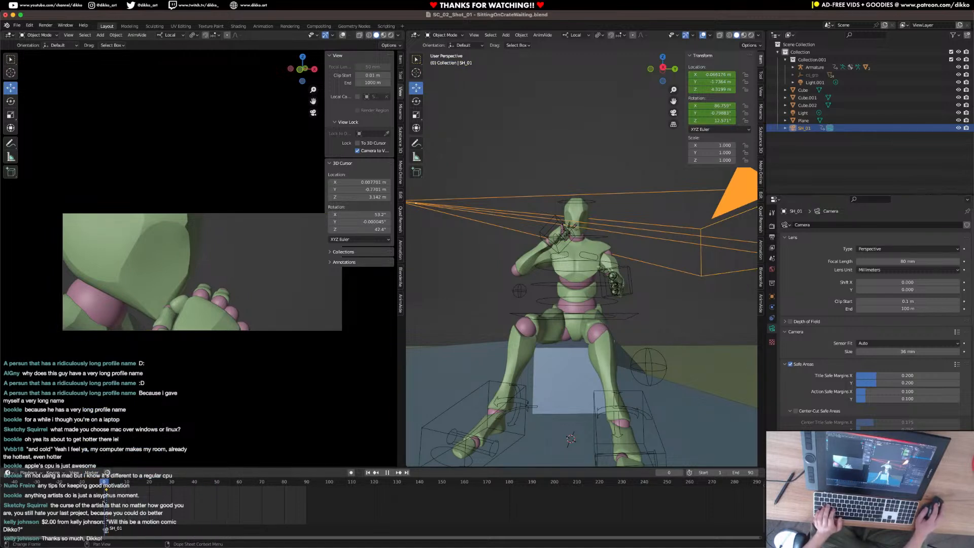
pyautogui.click(128, 488)
pyautogui.moveTo(211, 498); pyautogui.dragTo(184, 512)
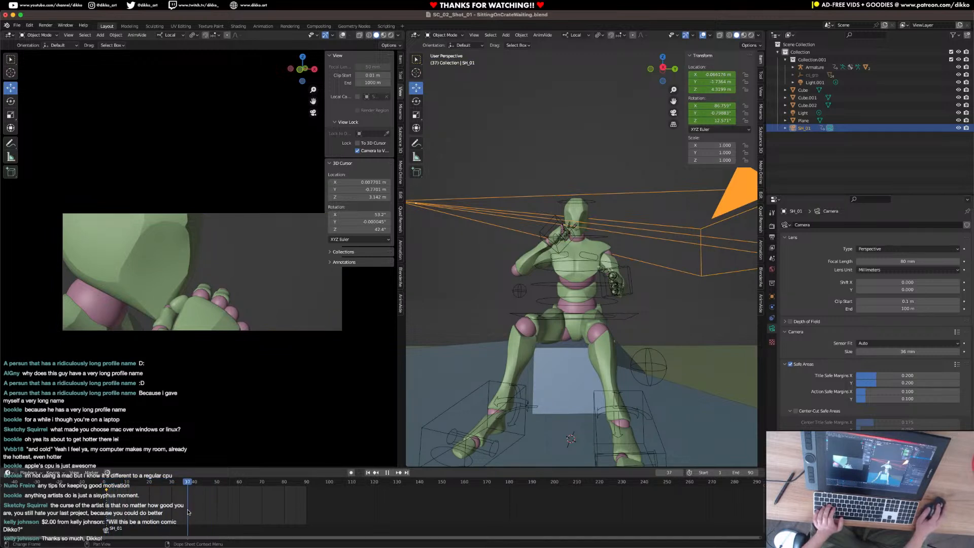
pyautogui.moveTo(125, 516); pyautogui.dragTo(100, 521)
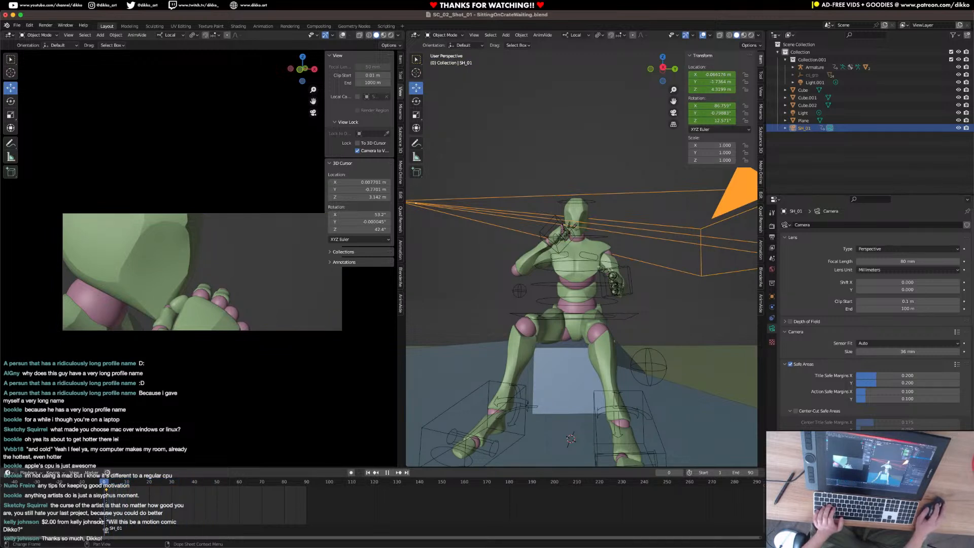
# Put the armature in Pose Mode and keyframe the right hand IK control's location and rotation at frame 1.
pyautogui.moveTo(604, 254); pyautogui.dragTo(614, 252, button='middle')
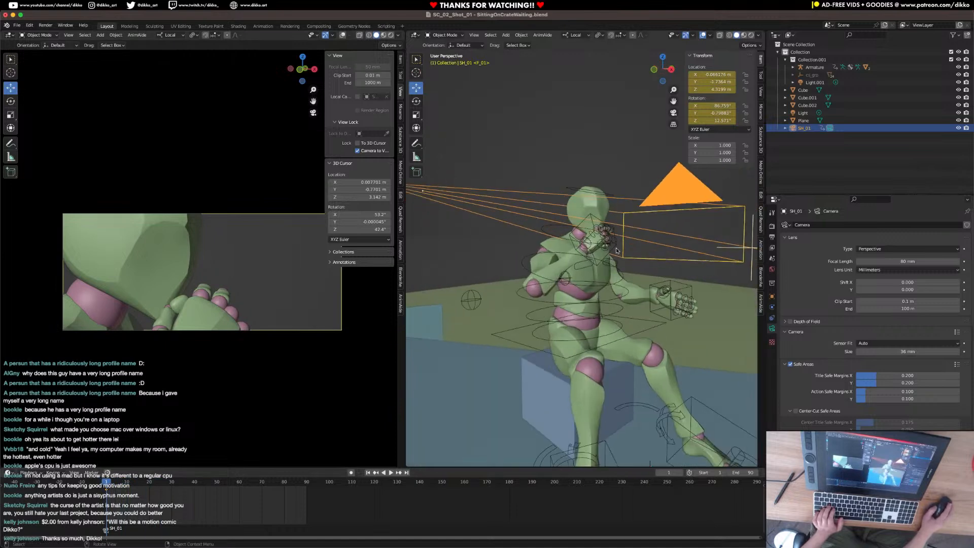
pyautogui.click(595, 264)
pyautogui.click(437, 35)
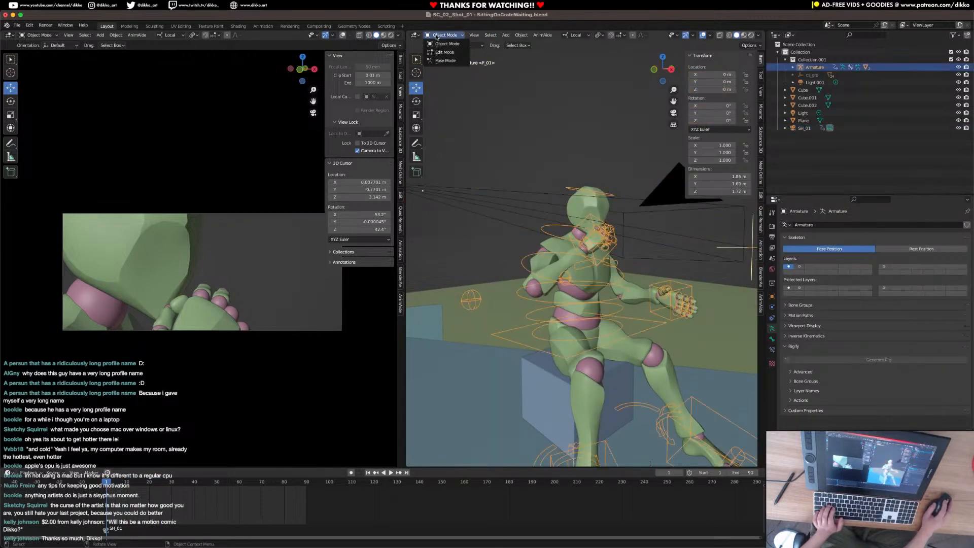
pyautogui.click(441, 60)
pyautogui.click(608, 256)
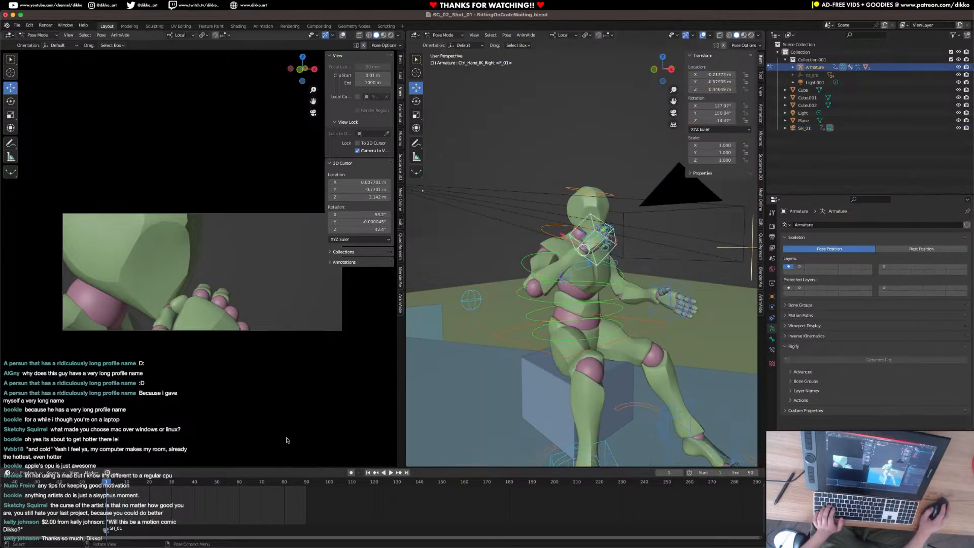
pyautogui.press('i')
pyautogui.click(569, 280)
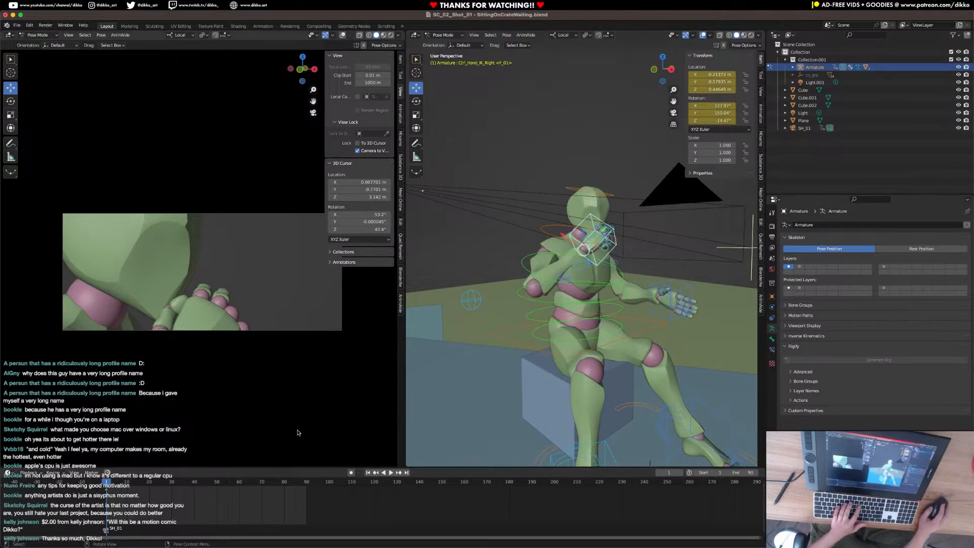
# Shift the right hand's keyframe to frame 30, and at frame 1 lower and tilt the hand control away from the chin, out of shot.
pyautogui.press('g')
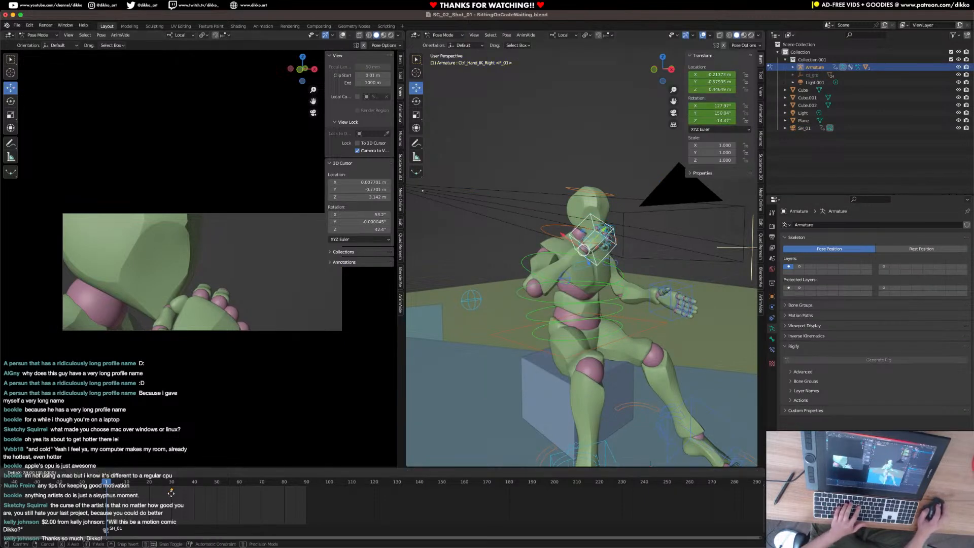
pyautogui.click(171, 493)
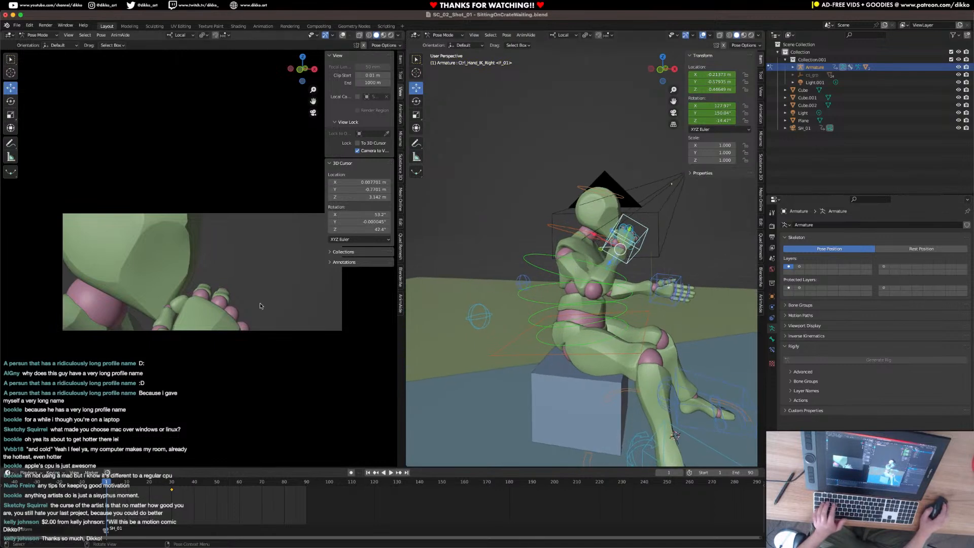
pyautogui.press('r')
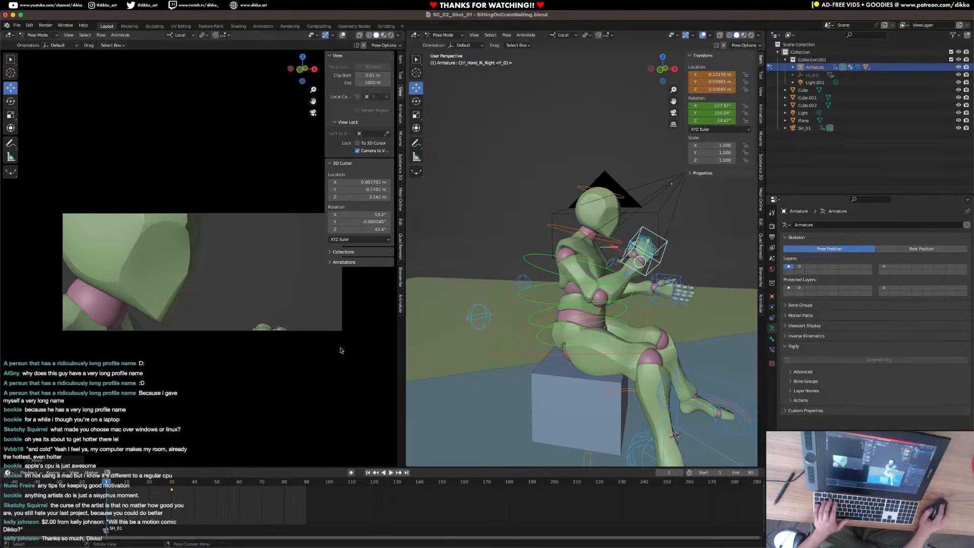
pyautogui.click(288, 437)
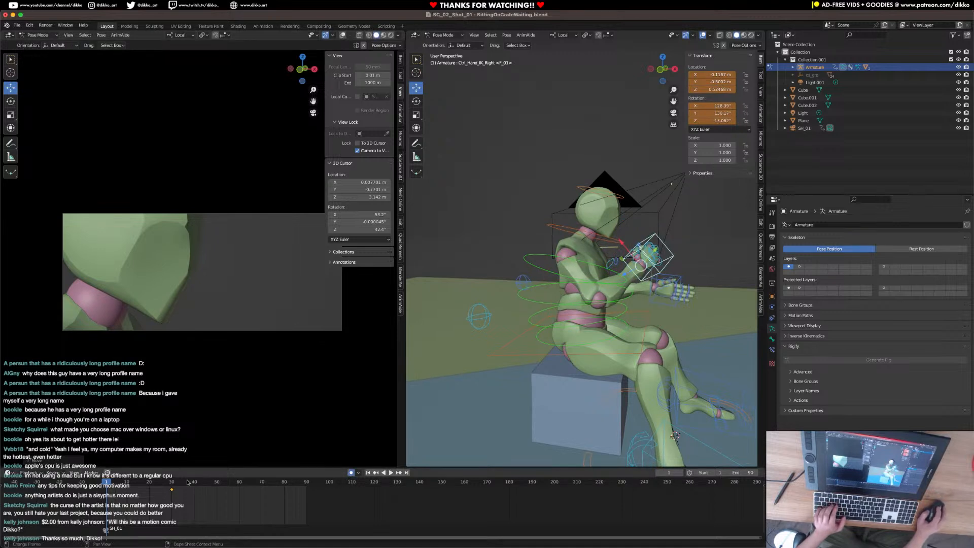
# Play the animation repeatedly from frame 1 and scrub to frame 54 to review the timing of the hand's rise to the chin.
pyautogui.press('space')
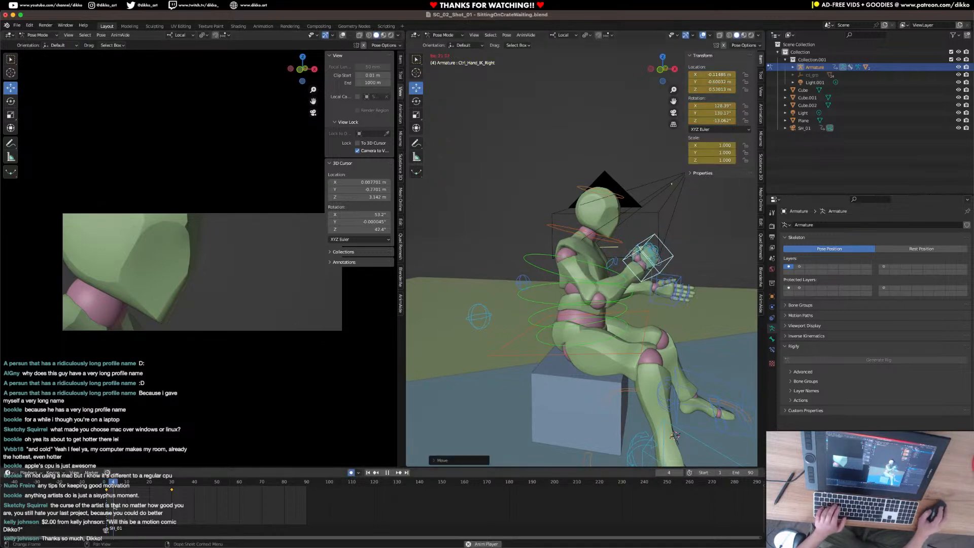
pyautogui.press('space')
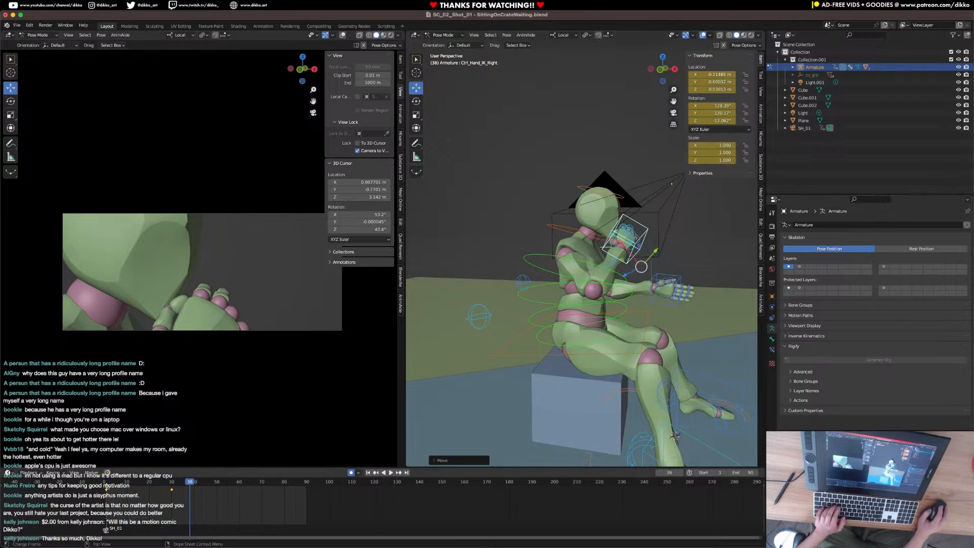
pyautogui.click(107, 485)
pyautogui.press('space')
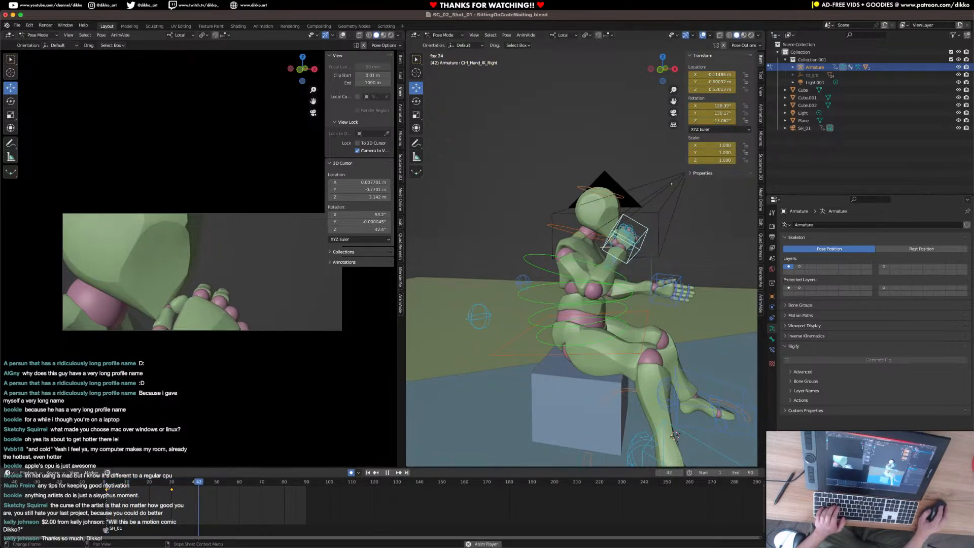
pyautogui.press('space')
pyautogui.press('space')
pyautogui.click(107, 486)
pyautogui.press('space')
pyautogui.press('space')
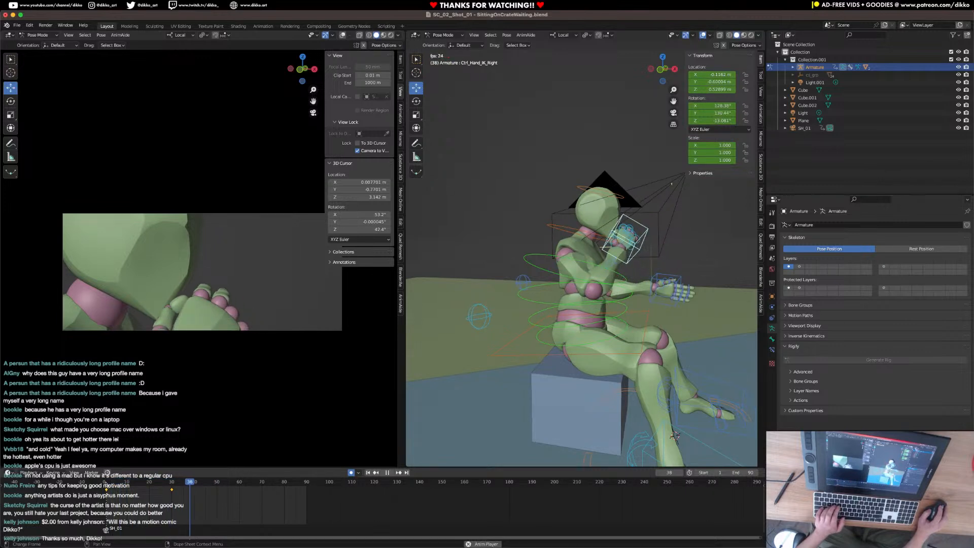
pyautogui.press('space')
pyautogui.moveTo(219, 485); pyautogui.dragTo(226, 486)
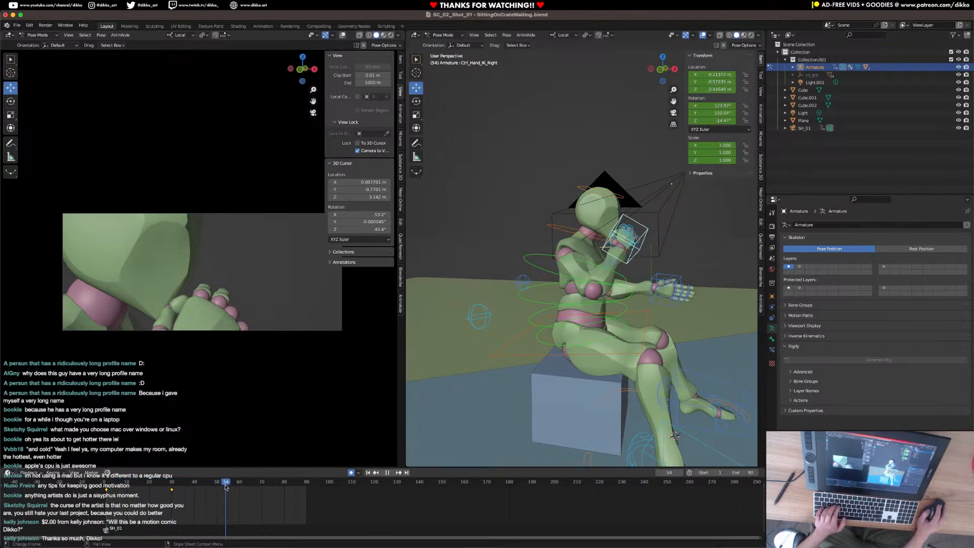
# Keyframe the upper spine control, Ctrl_Spine2, at frame 29.
pyautogui.click(532, 261)
pyautogui.keyDown('shift'); pyautogui.click(550, 229); pyautogui.keyUp('shift')
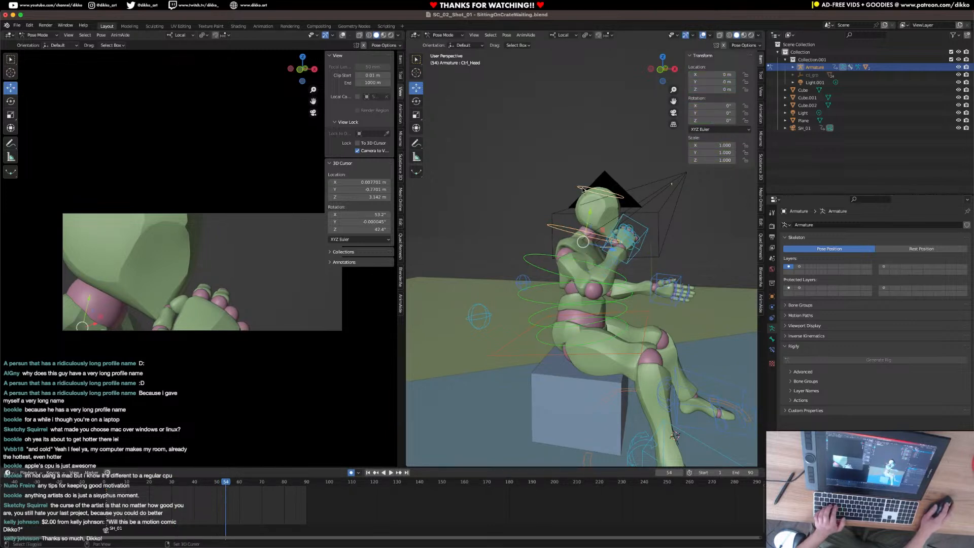
pyautogui.click(531, 259)
pyautogui.moveTo(164, 484)
pyautogui.mouseDown()
pyautogui.moveTo(184, 483)
pyautogui.moveTo(169, 488)
pyautogui.mouseUp()
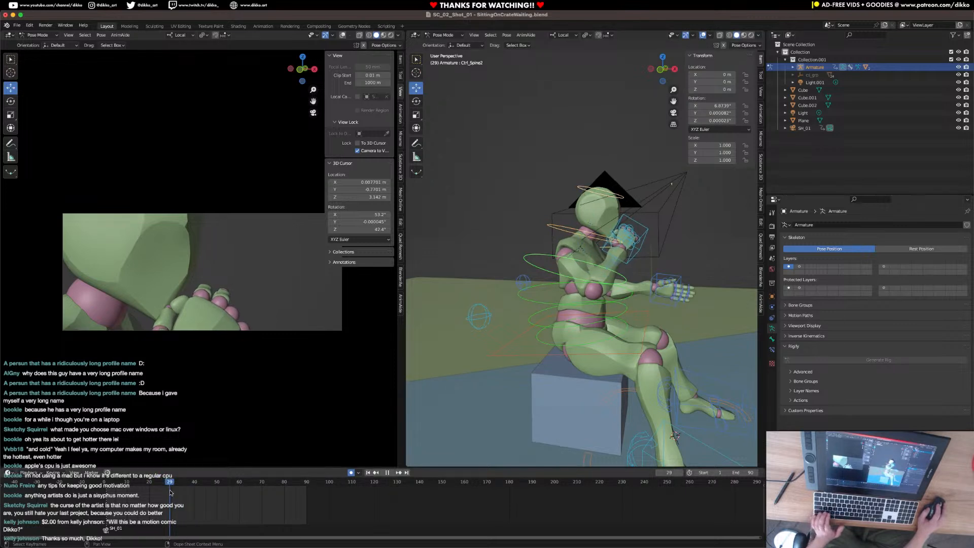
pyautogui.press('i')
pyautogui.click(180, 498)
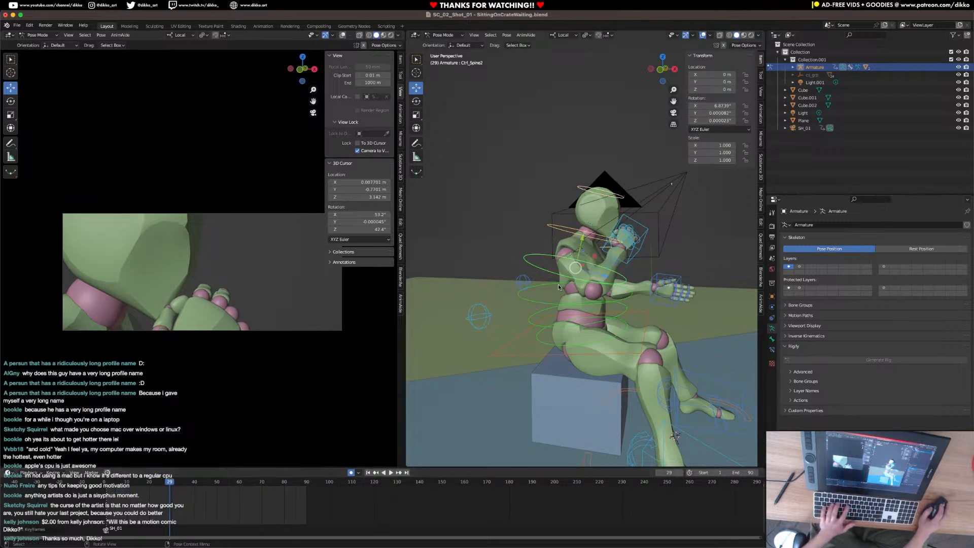
pyautogui.press('i')
pyautogui.click(629, 231)
# At frame 50, rotate Ctrl_Spine2 about its local X axis to lean the torso back, and play the motion.
pyautogui.press('space')
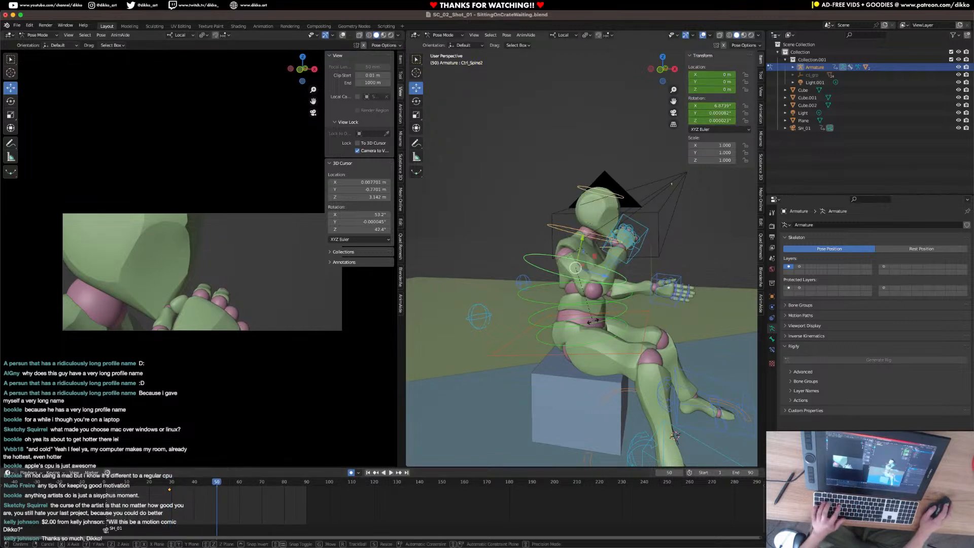
pyautogui.press('r')
pyautogui.press('x')
pyautogui.click(595, 321)
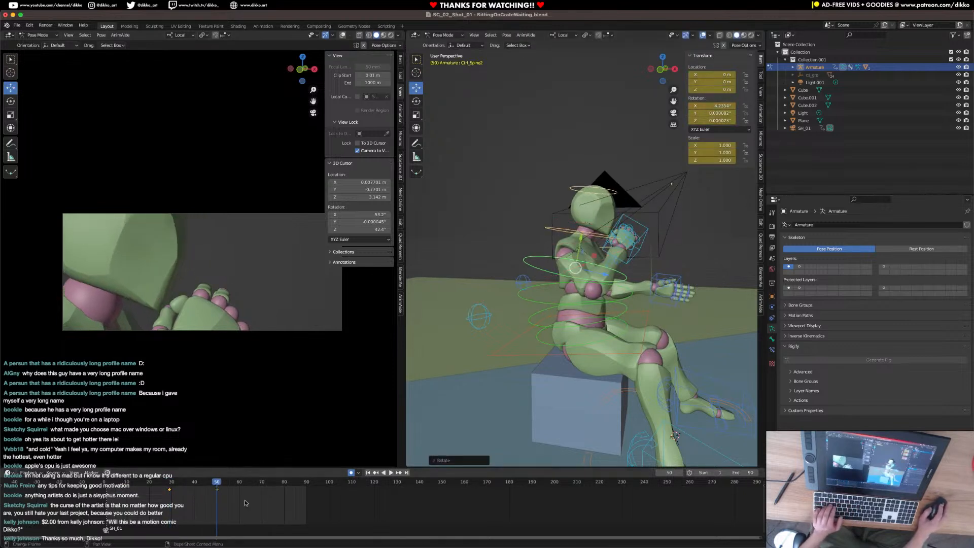
pyautogui.press('Down')
pyautogui.press('space')
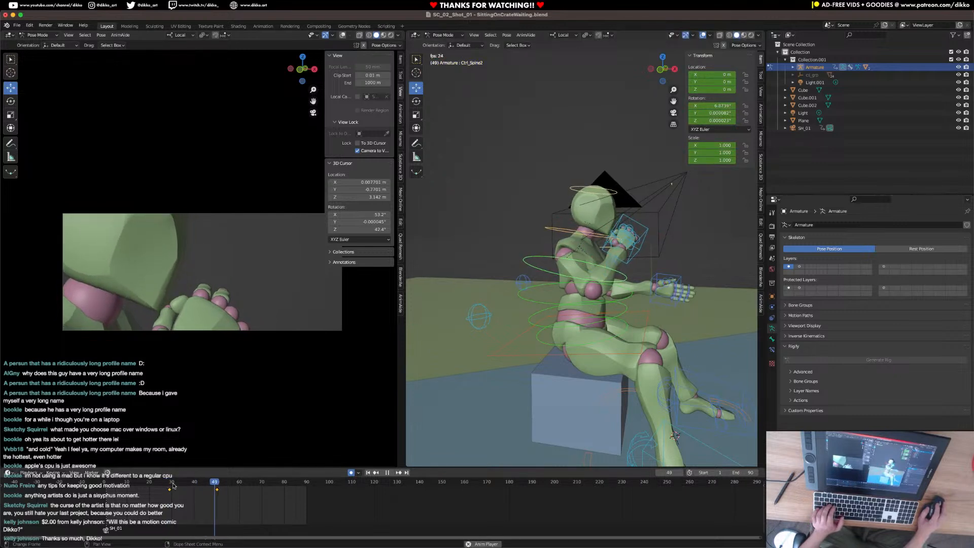
pyautogui.press('space')
# Hold the spine's pose with a keyframe at frame 70, and at frame 86 rotate Ctrl_Spine2 about local X to lean forward.
pyautogui.moveTo(248, 486); pyautogui.dragTo(295, 483)
pyautogui.press('i')
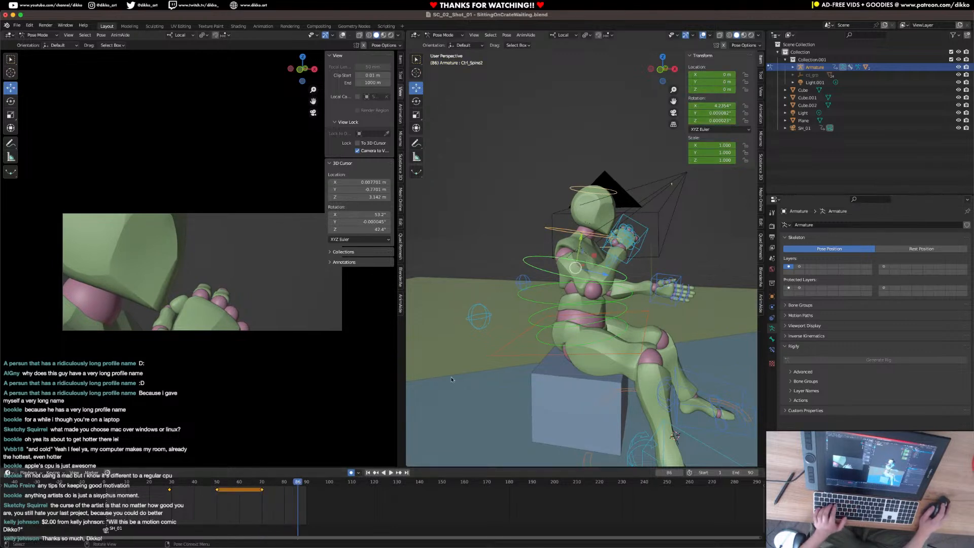
pyautogui.press('r')
pyautogui.press('x')
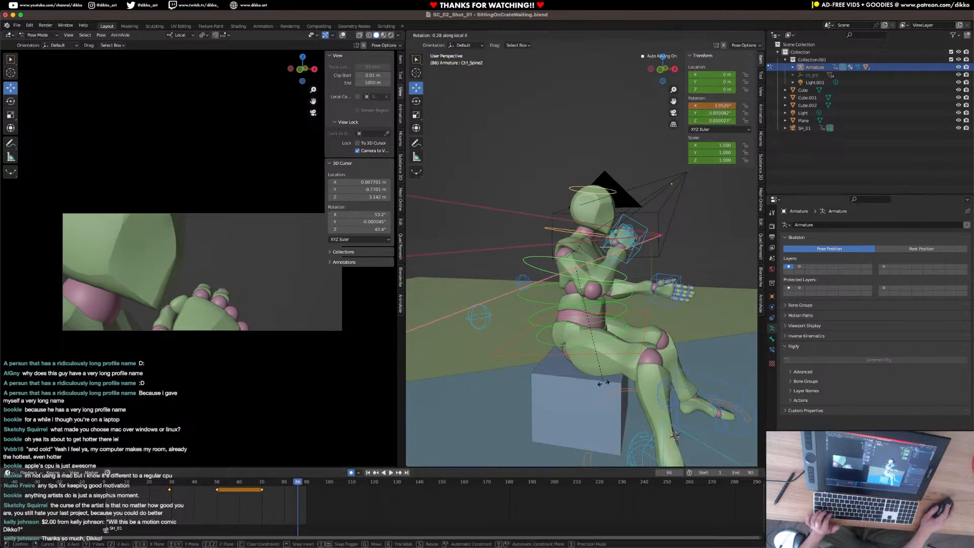
pyautogui.click(601, 402)
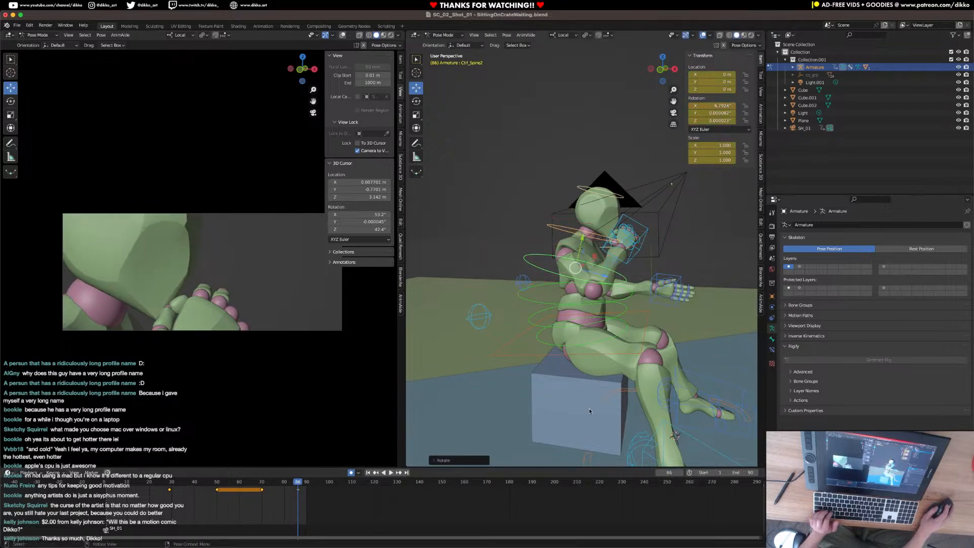
# Play back the torso lean, select the right hand IK control, and save the file.
pyautogui.press('space')
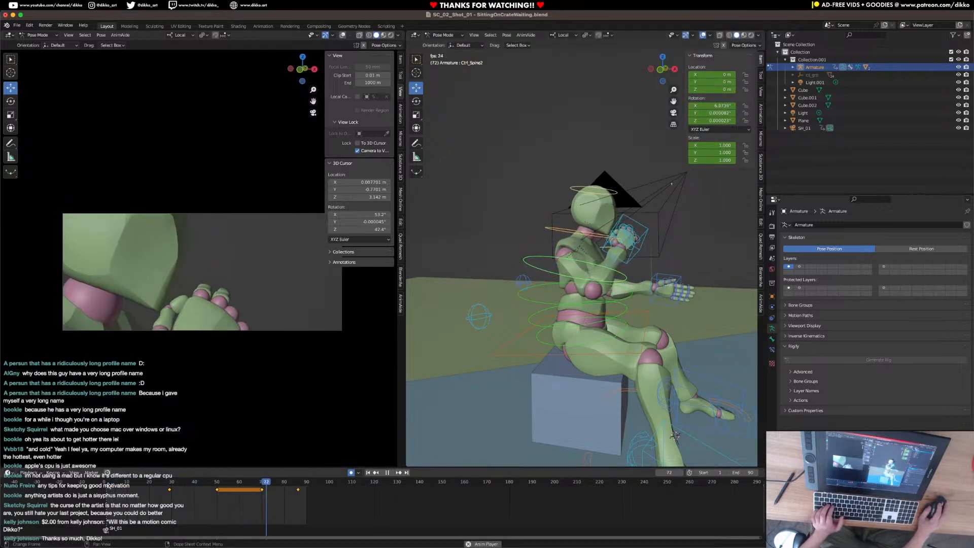
pyautogui.press('space')
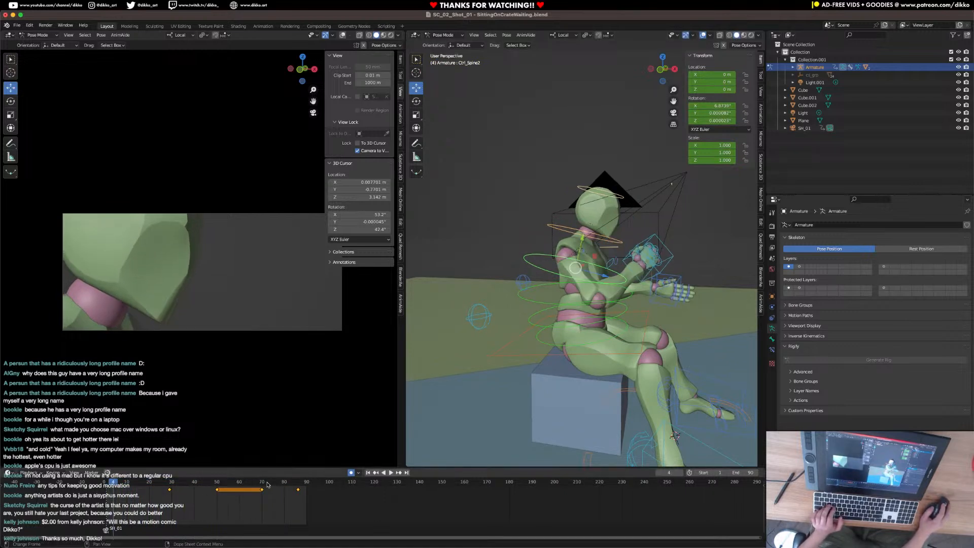
pyautogui.click(299, 489)
pyautogui.press('space')
pyautogui.click(630, 260)
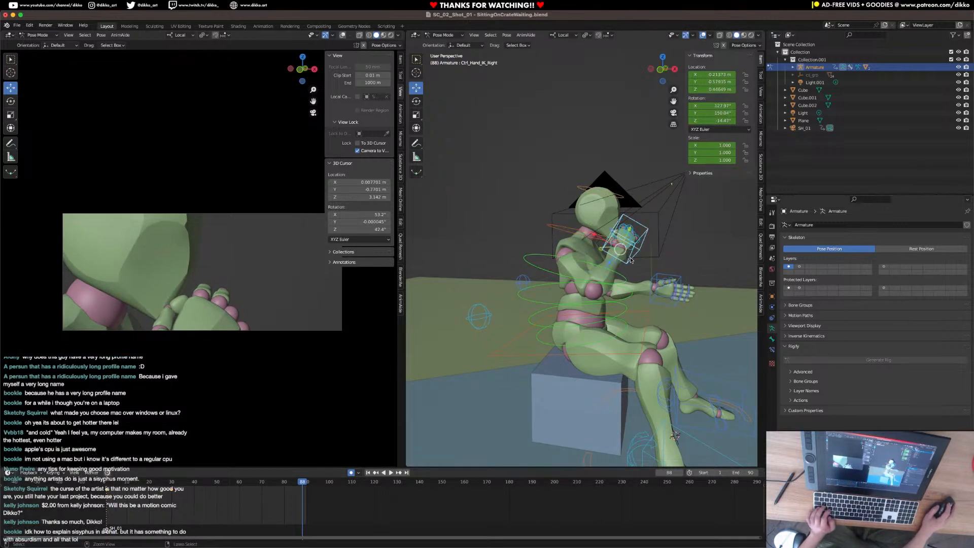
pyautogui.press('super+s')
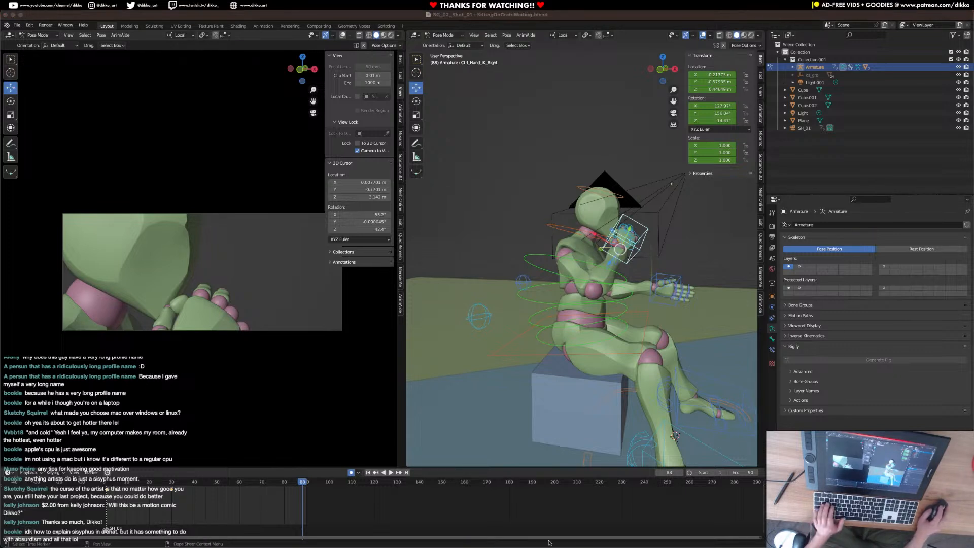
# Play and scrub to frame 90, and extend the scene's end frame to 110.
pyautogui.press('space')
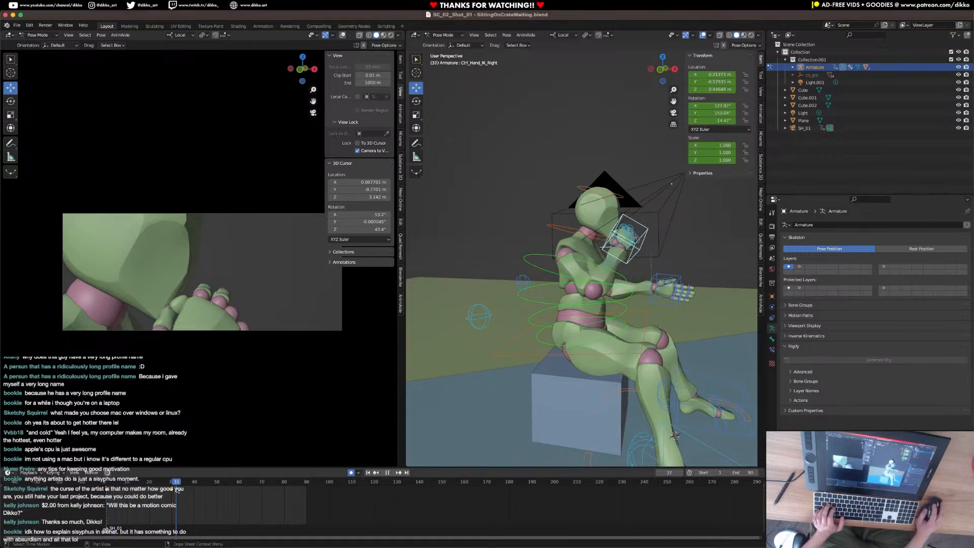
pyautogui.moveTo(262, 493); pyautogui.dragTo(311, 493)
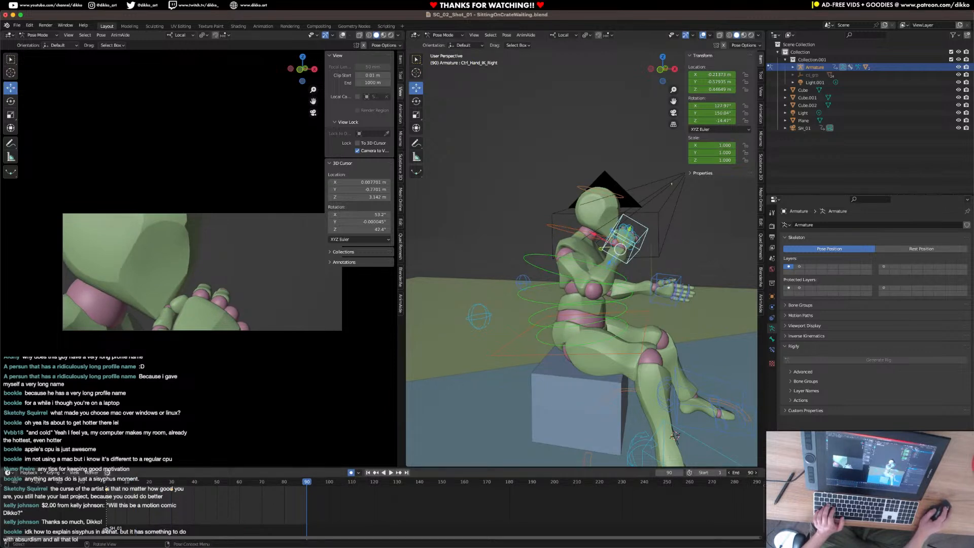
pyautogui.moveTo(742, 472); pyautogui.dragTo(754, 472)
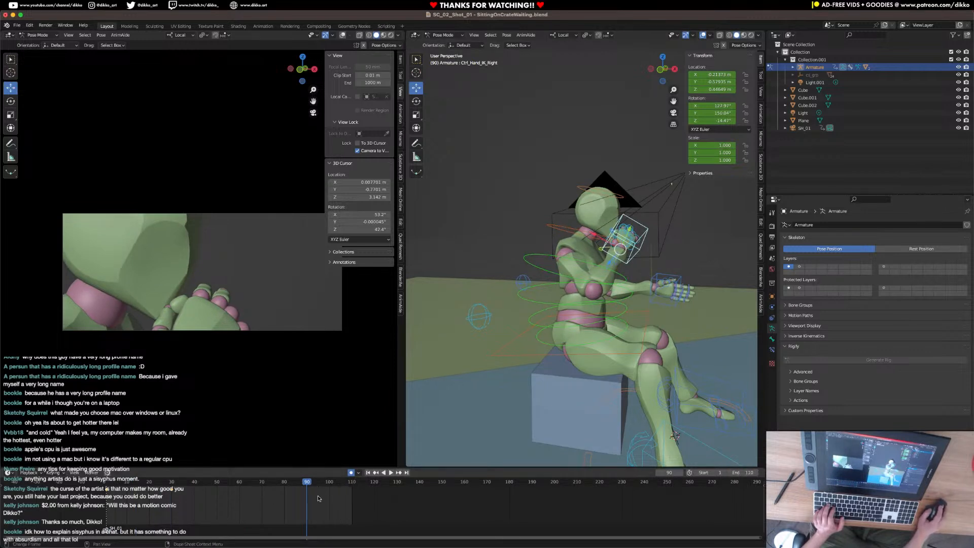
# Keyframe the location and rotation of all the armature's controls at frame 90.
pyautogui.moveTo(305, 485); pyautogui.dragTo(300, 489)
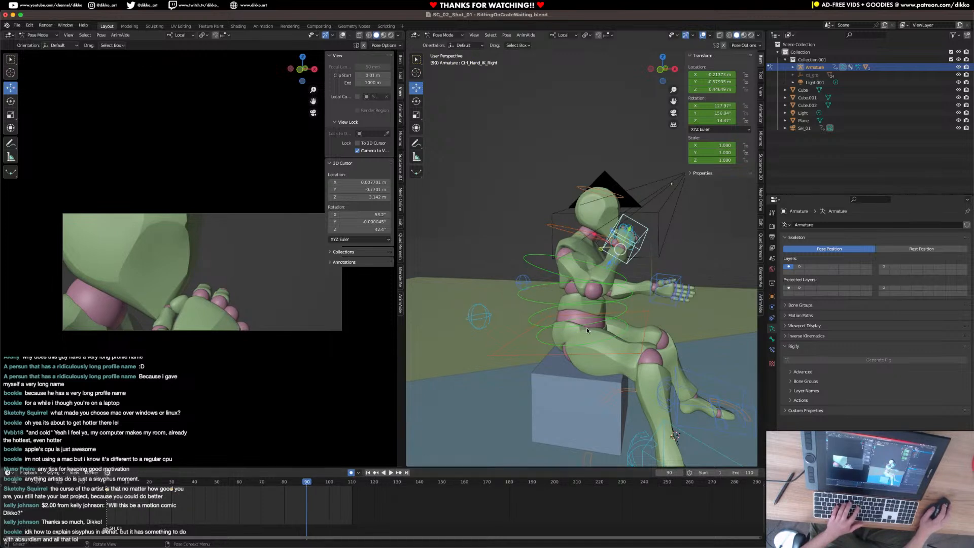
pyautogui.press('a')
pyautogui.press('i')
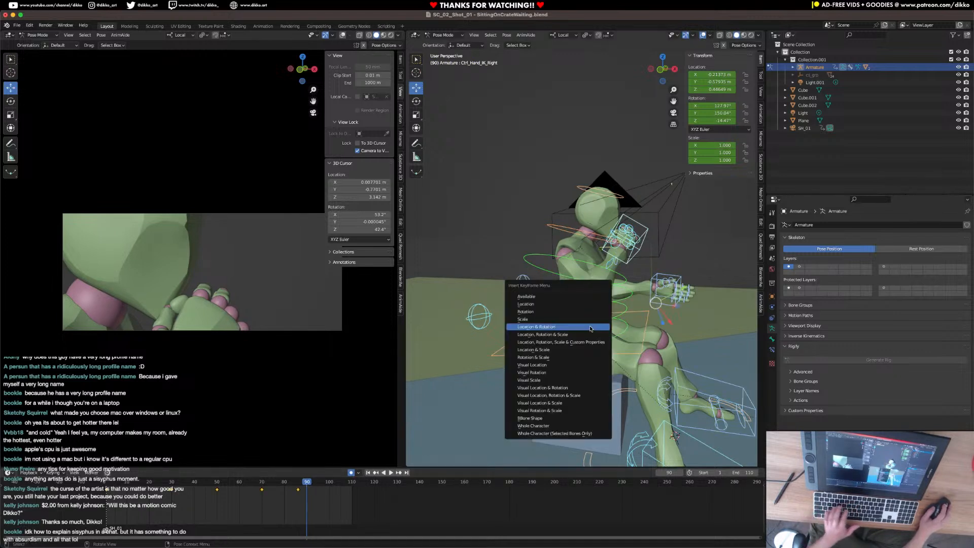
pyautogui.click(590, 326)
# At frame 105, rotate the spine and head controls forward about local X, and turn the head control with a trackball rotation.
pyautogui.moveTo(305, 488); pyautogui.dragTo(340, 488)
pyautogui.click(532, 269)
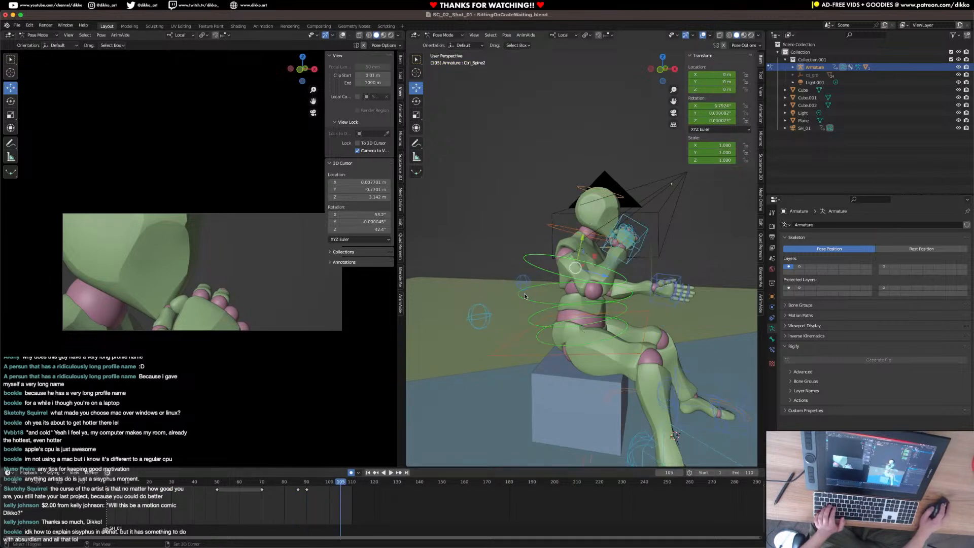
pyautogui.click(551, 229)
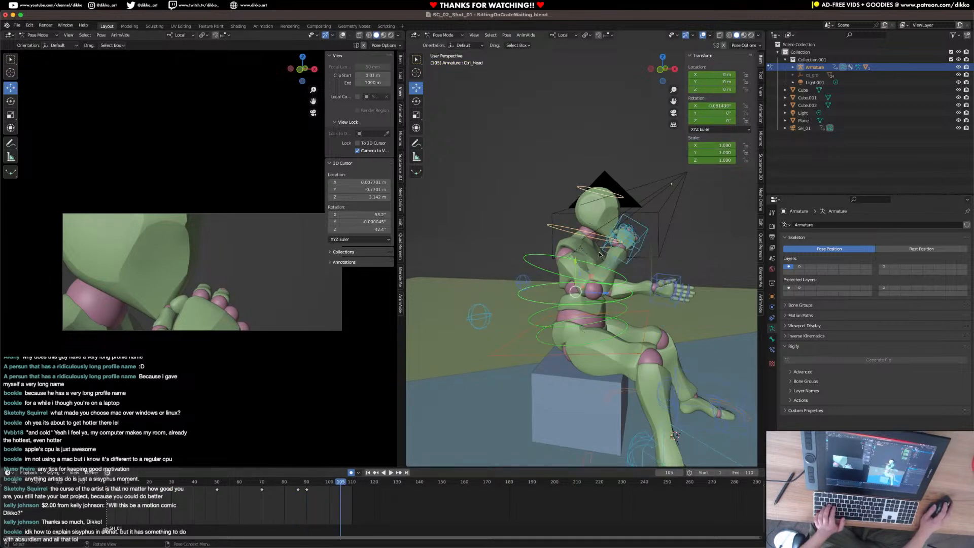
pyautogui.press('r')
pyautogui.press('x')
pyautogui.click(637, 300)
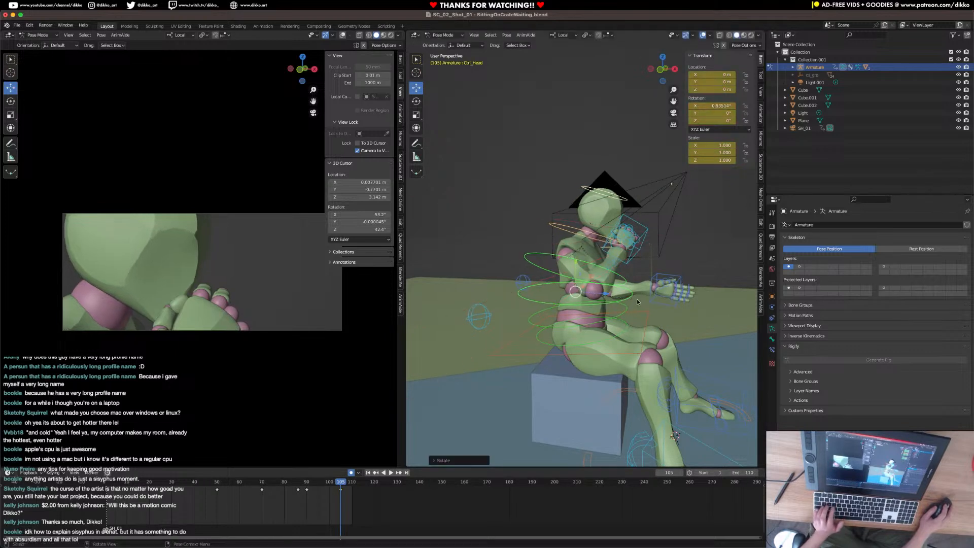
pyautogui.press('r')
pyautogui.press('r')
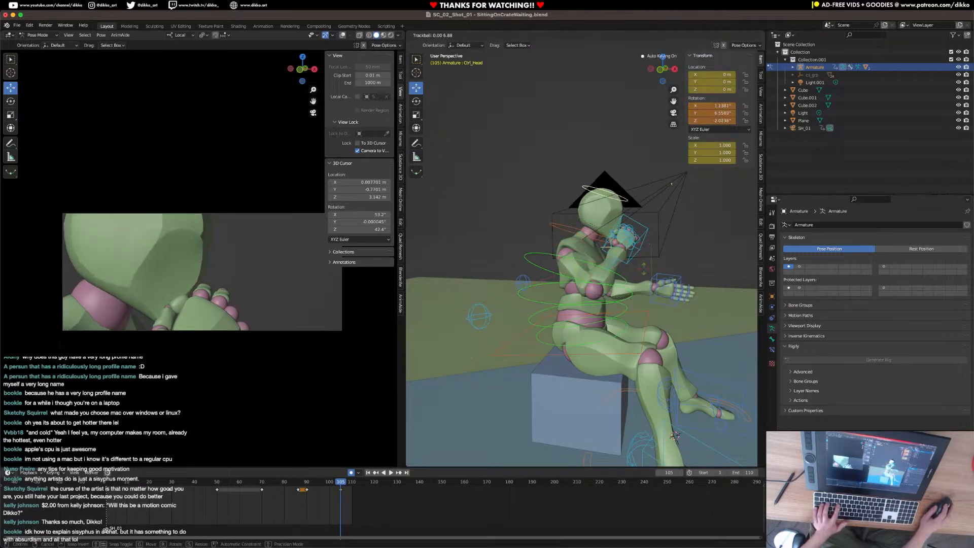
pyautogui.click(616, 333)
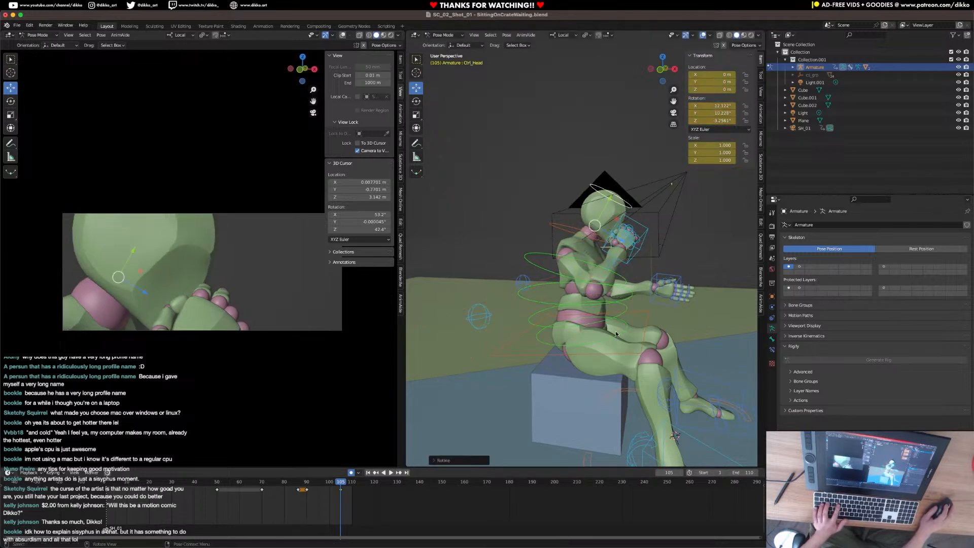
# Move and rotate the right hand IK control down from the chin to the lap at frame 105.
pyautogui.click(650, 244)
pyautogui.press('g')
pyautogui.click(684, 301)
pyautogui.press('r')
pyautogui.click(689, 367)
pyautogui.press('g')
pyautogui.click(691, 369)
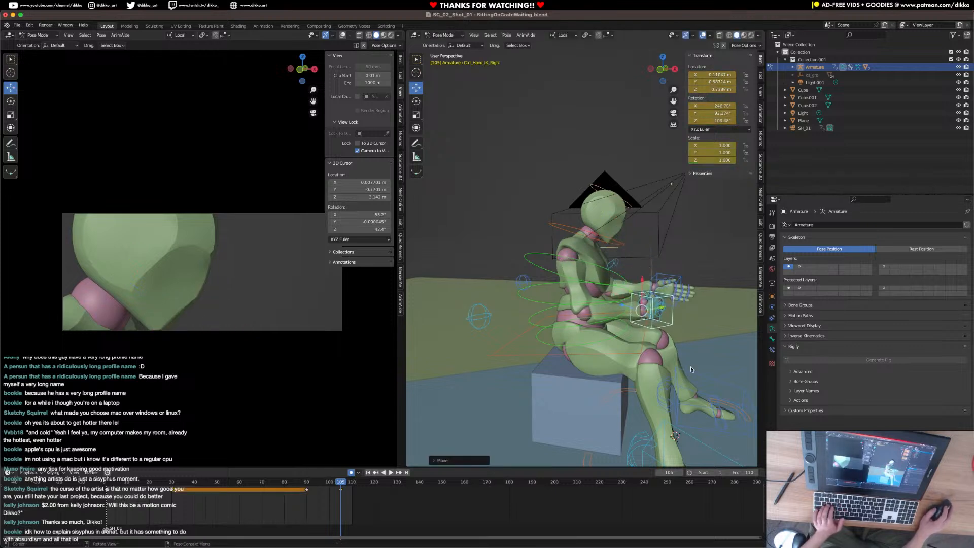
pyautogui.press('r')
pyautogui.click(702, 322)
pyautogui.press('g')
pyautogui.click(619, 377)
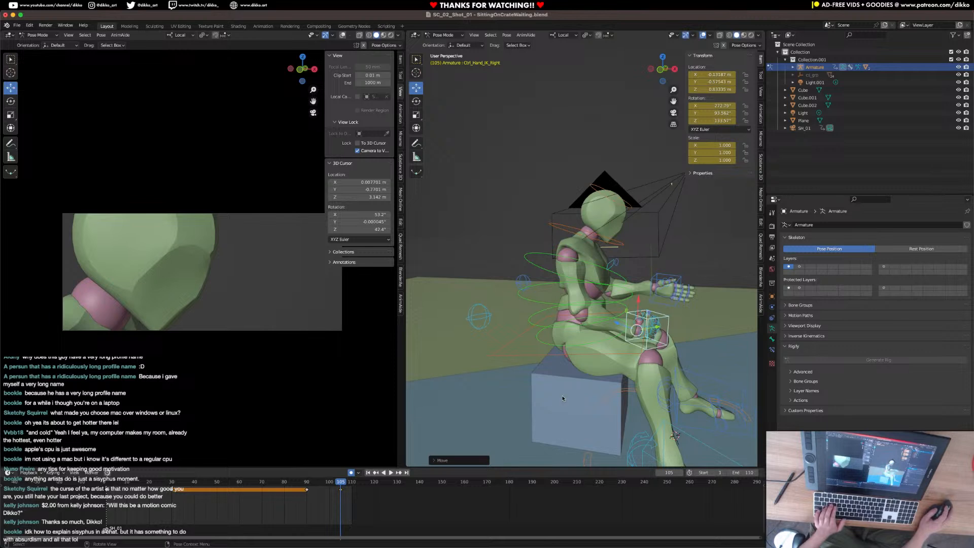
# Shift the lowered-hand keyframe from frame 105 to frame 110 and replay the animation to review the timing.
pyautogui.press('space')
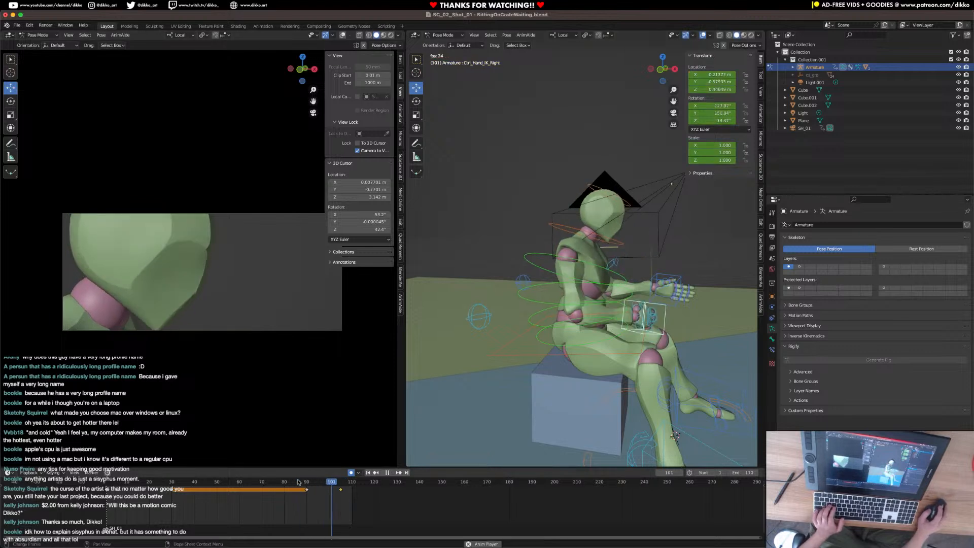
pyautogui.press('Escape')
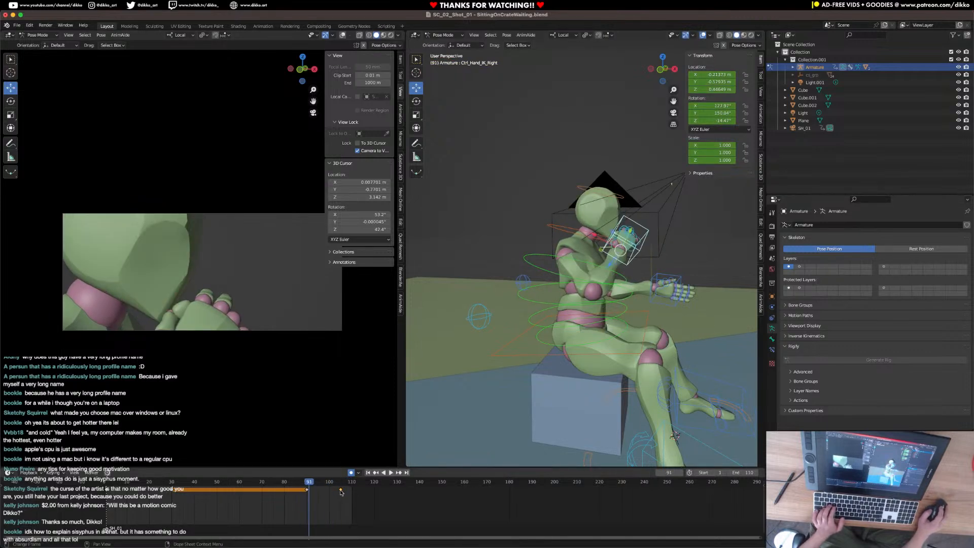
pyautogui.moveTo(341, 491); pyautogui.dragTo(352, 491)
pyautogui.click(277, 485)
pyautogui.press('space')
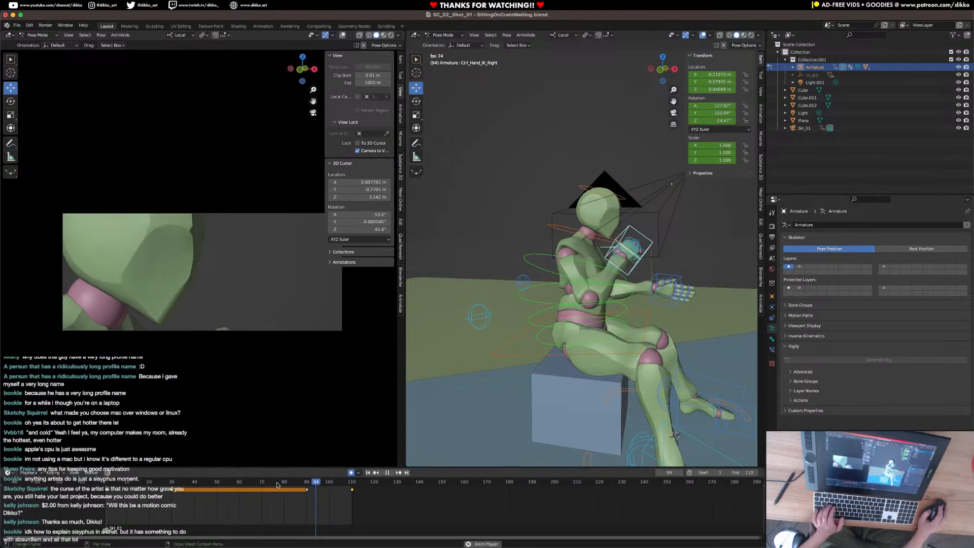
pyautogui.press('space')
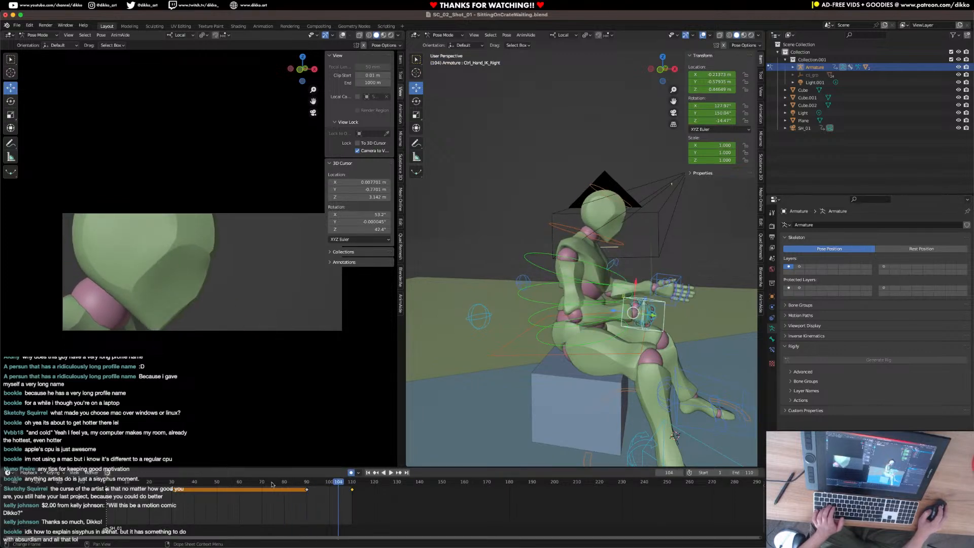
pyautogui.moveTo(277, 485); pyautogui.dragTo(126, 484)
pyautogui.press('space')
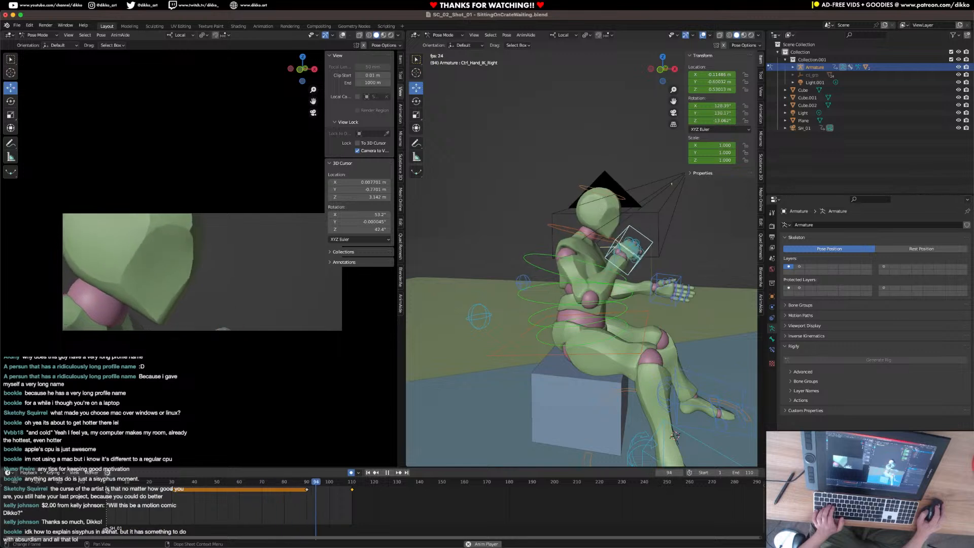
# At frame 110, switch to Object Mode and duplicate the SH_01 camera in place.
pyautogui.click(352, 484)
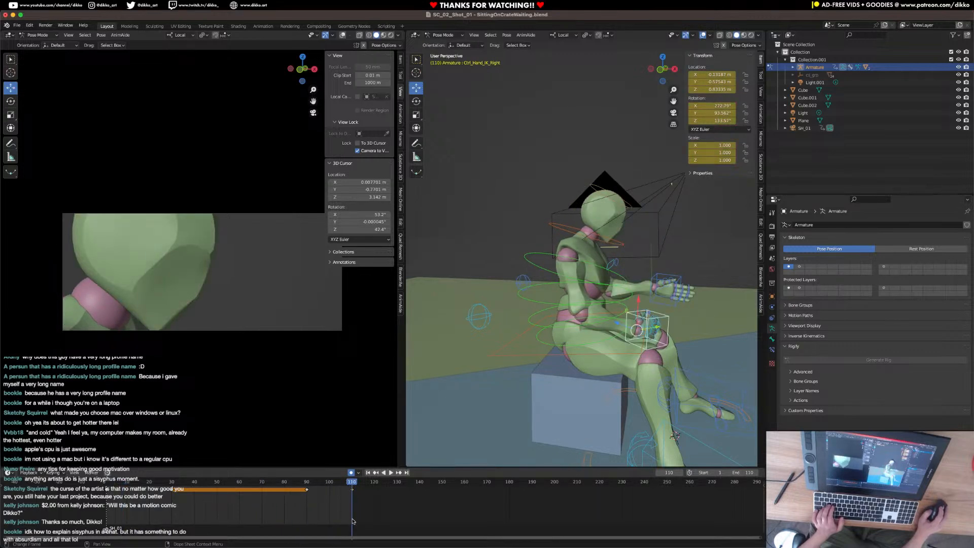
pyautogui.moveTo(599, 315); pyautogui.dragTo(546, 339, button='middle')
pyautogui.click(534, 275)
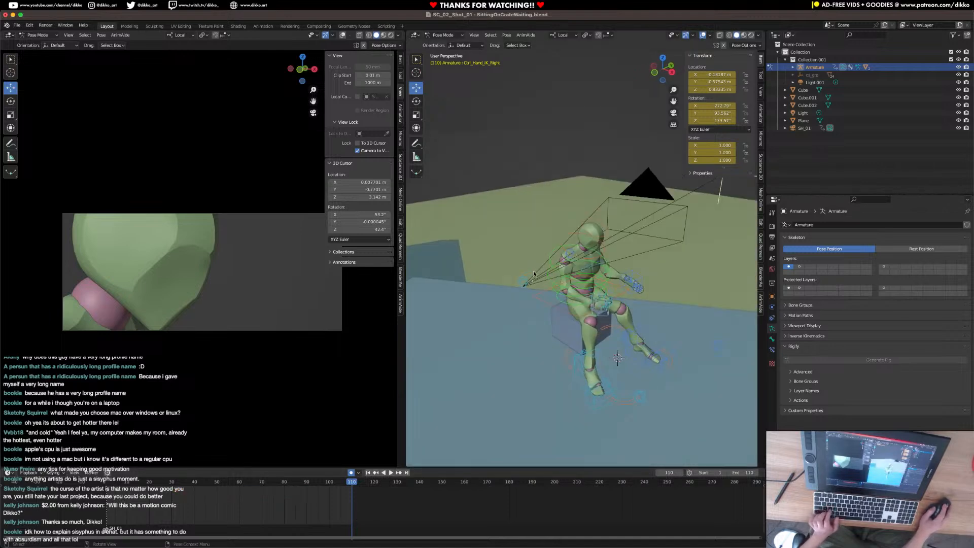
pyautogui.click(437, 35)
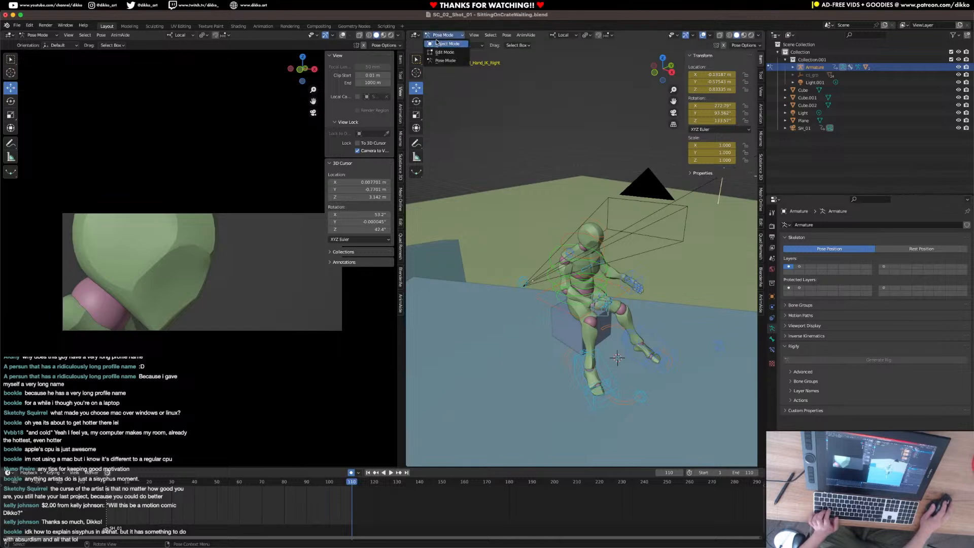
pyautogui.click(443, 44)
pyautogui.click(533, 275)
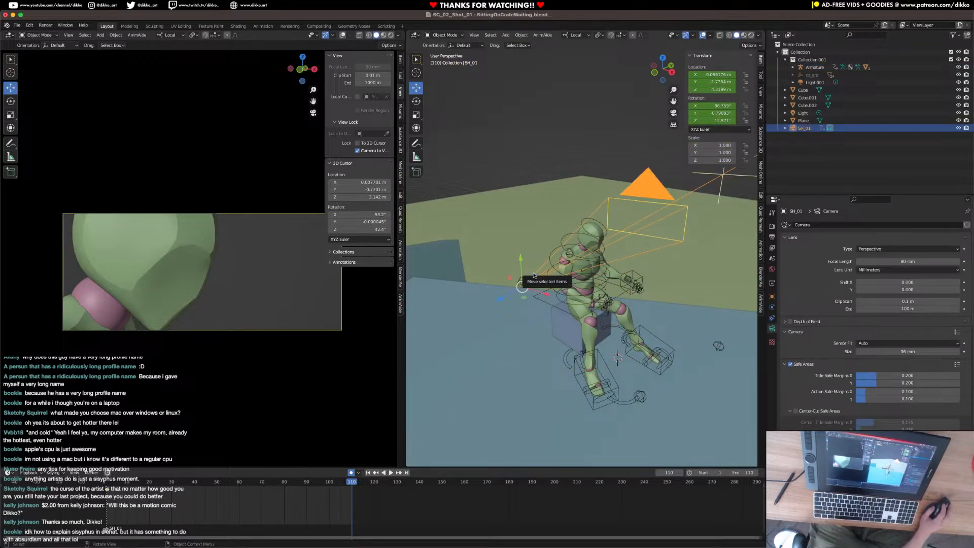
pyautogui.hotkey('shift', 'd')
pyautogui.rightClick(533, 275)
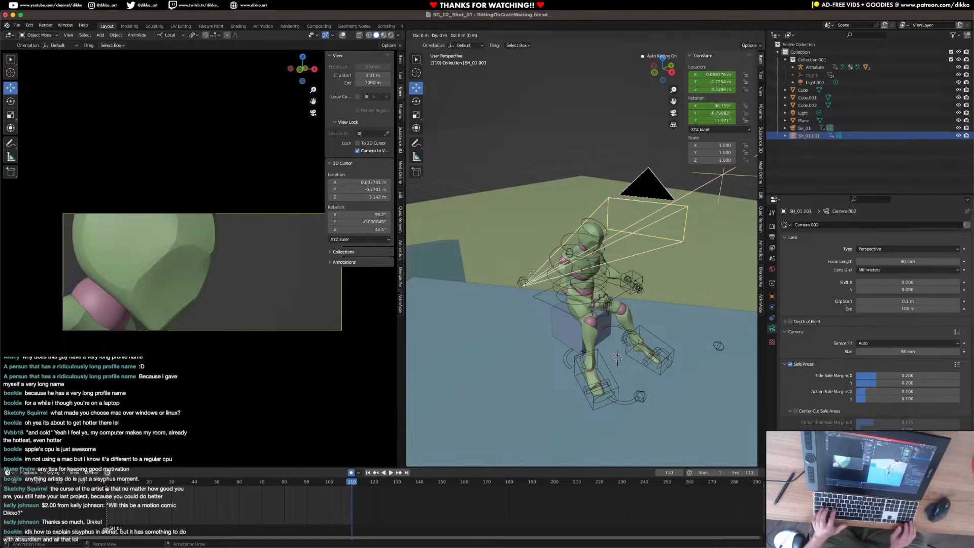
# Delete the duplicated camera's earlier keyframes and set the scene's end frame to 201.
pyautogui.moveTo(178, 515); pyautogui.dragTo(96, 486)
pyautogui.press('x')
pyautogui.click(95, 489)
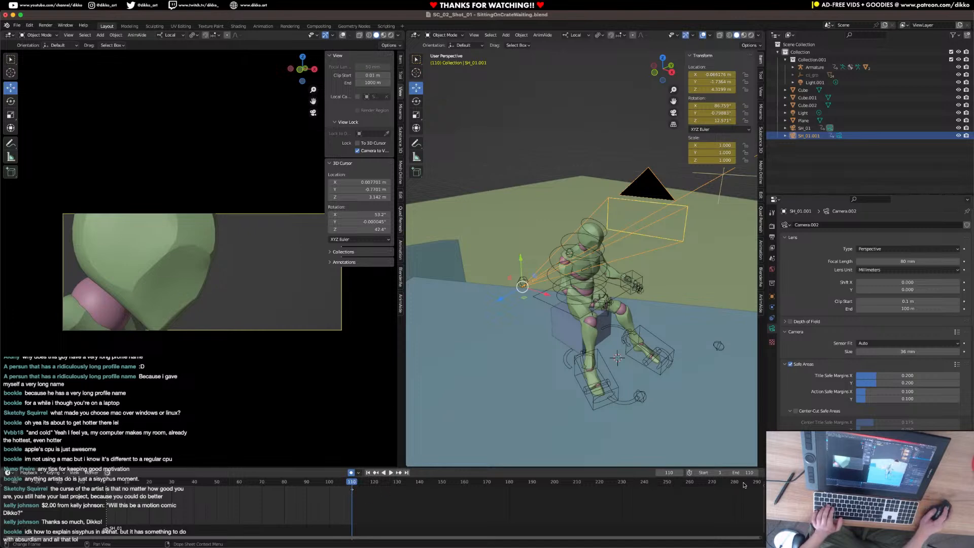
pyautogui.moveTo(743, 472); pyautogui.dragTo(789, 473)
# Turn the duplicated camera with a trackball rotation and move it up above the seated character.
pyautogui.moveTo(647, 293); pyautogui.dragTo(657, 306, button='middle')
pyautogui.press('r')
pyautogui.press('r')
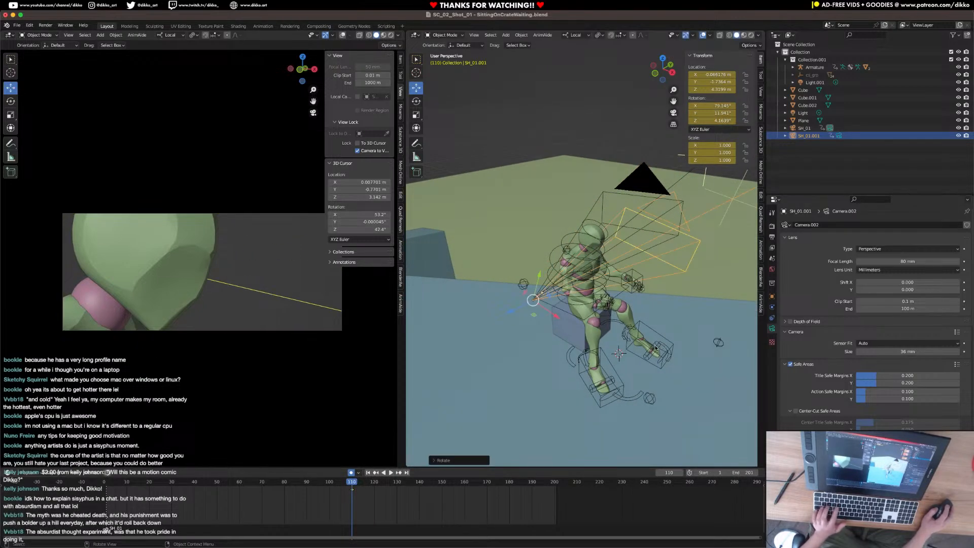
pyautogui.click(652, 347)
pyautogui.moveTo(653, 347); pyautogui.dragTo(660, 342, button='middle')
pyautogui.press('g')
pyautogui.click(654, 238)
# Rotate the raised camera so it looks steeply down at the character's lap and legs.
pyautogui.press('r')
pyautogui.click(699, 265)
pyautogui.moveTo(680, 288); pyautogui.dragTo(706, 290, button='middle')
pyautogui.press('r')
pyautogui.press('y')
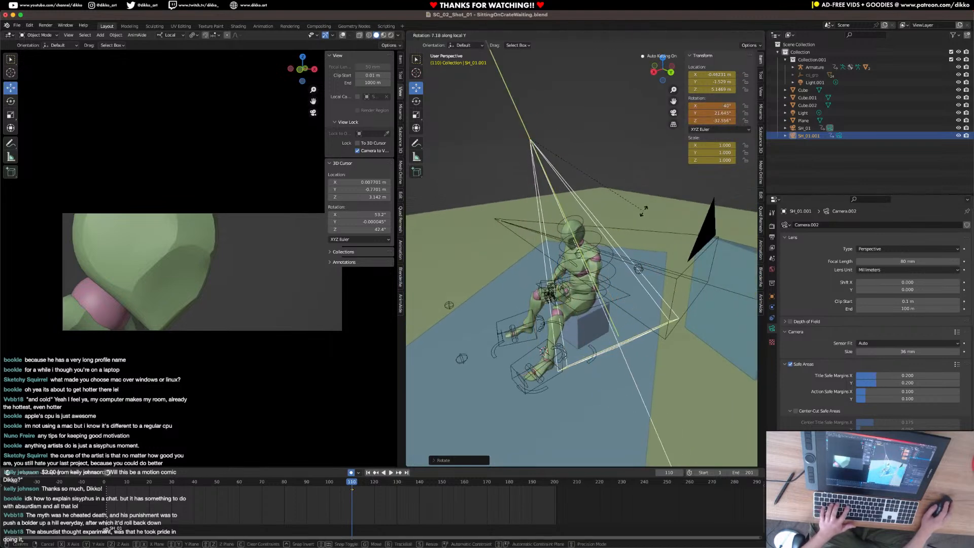
pyautogui.press('z')
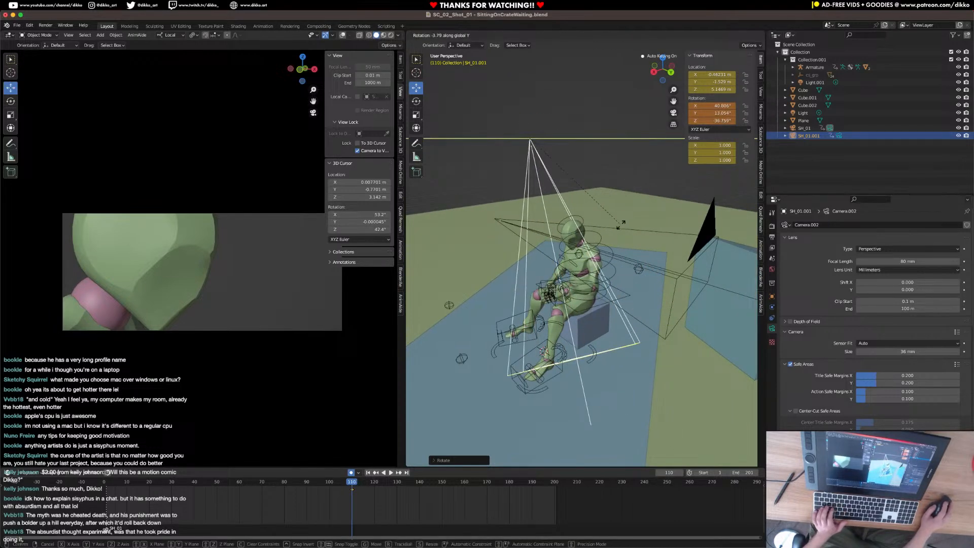
pyautogui.click(650, 198)
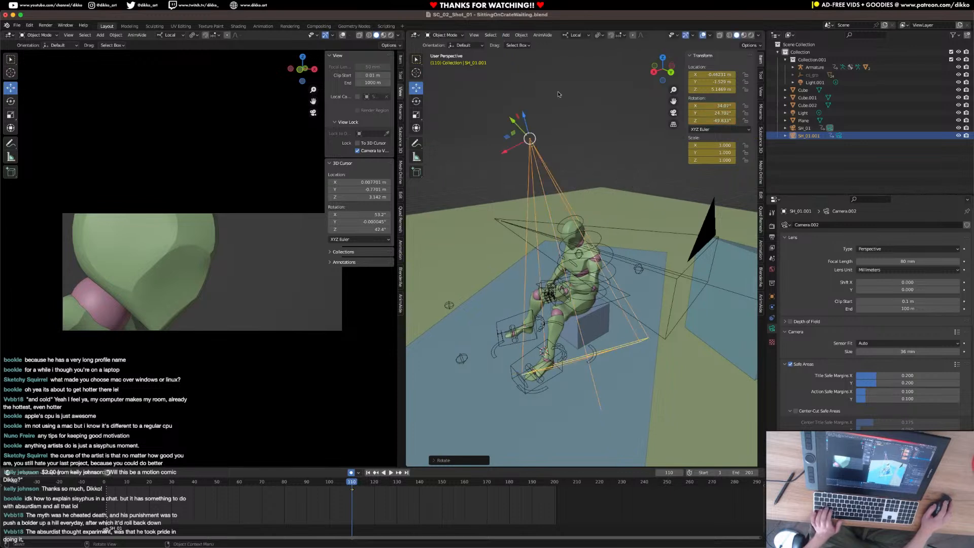
# Bind the SH_01.001 camera to a timeline marker at frame 110, play the animation across the cut, and return to frame 1.
pyautogui.click(521, 35)
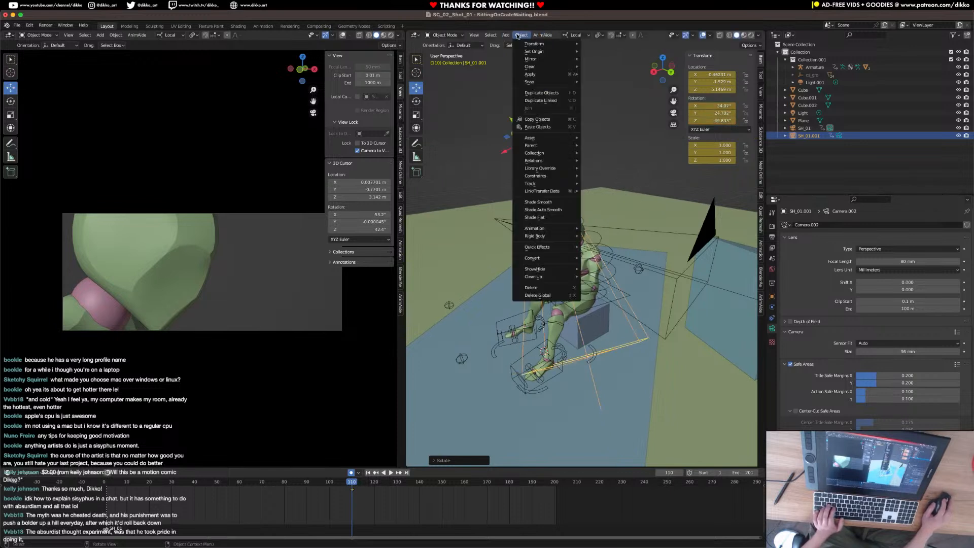
pyautogui.moveTo(474, 35)
pyautogui.moveTo(498, 122)
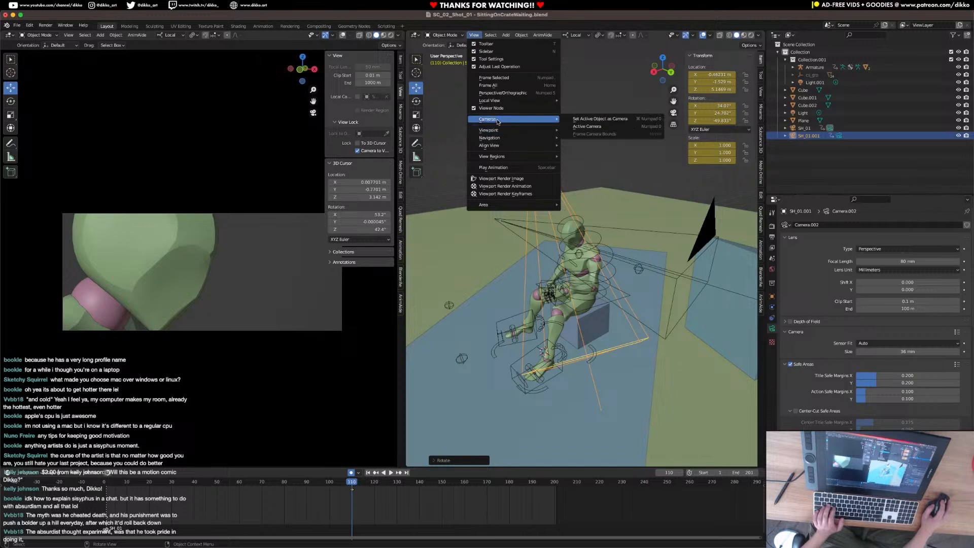
pyautogui.click(624, 118)
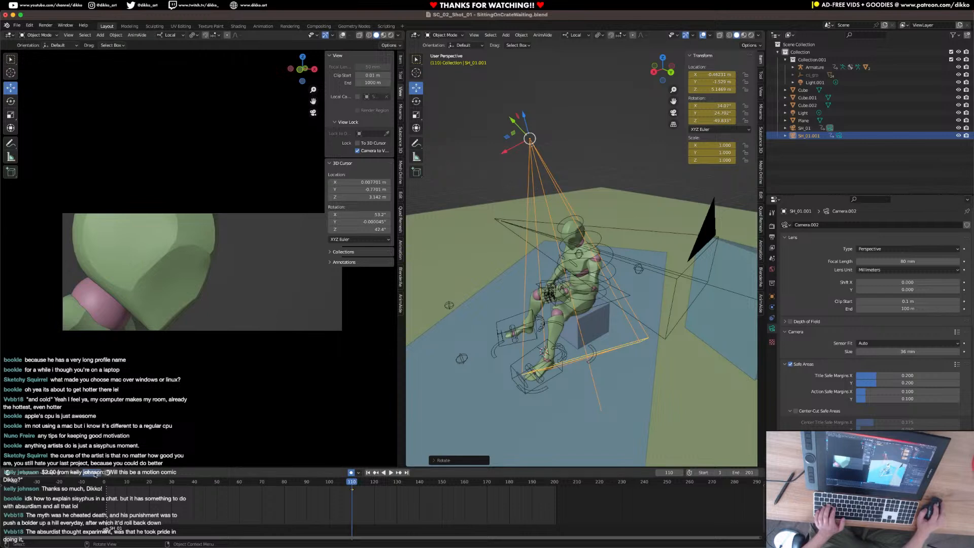
pyautogui.rightClick(94, 474)
pyautogui.moveTo(112, 450)
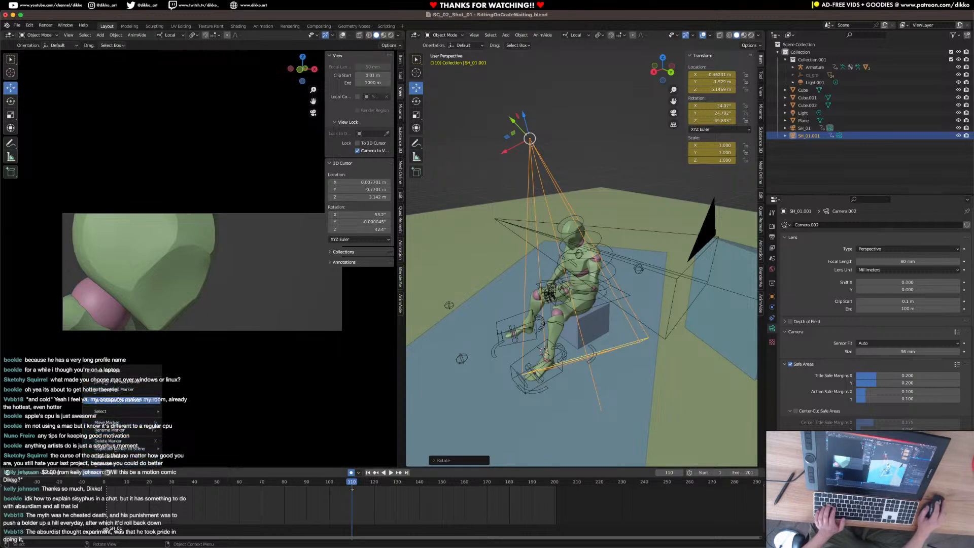
pyautogui.click(122, 400)
pyautogui.press('space')
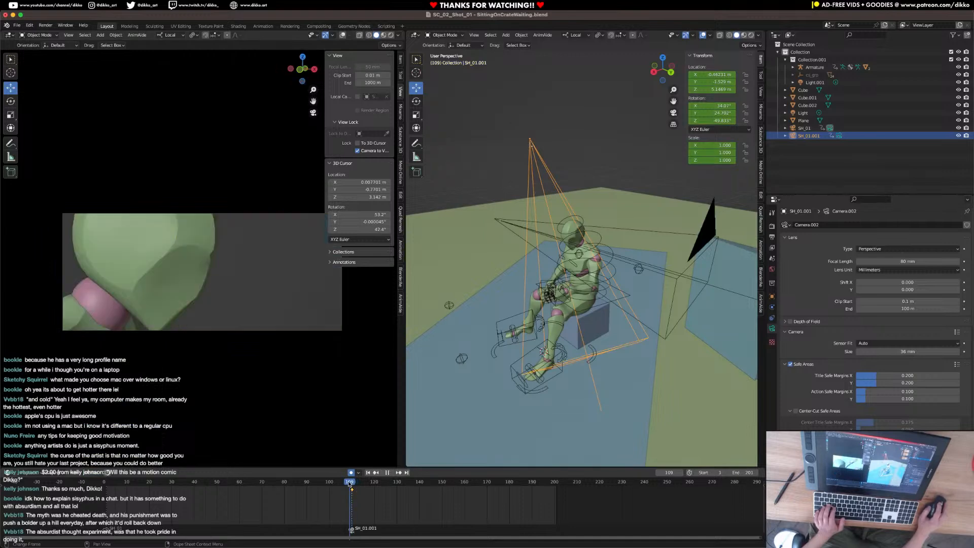
pyautogui.moveTo(354, 483); pyautogui.dragTo(107, 508)
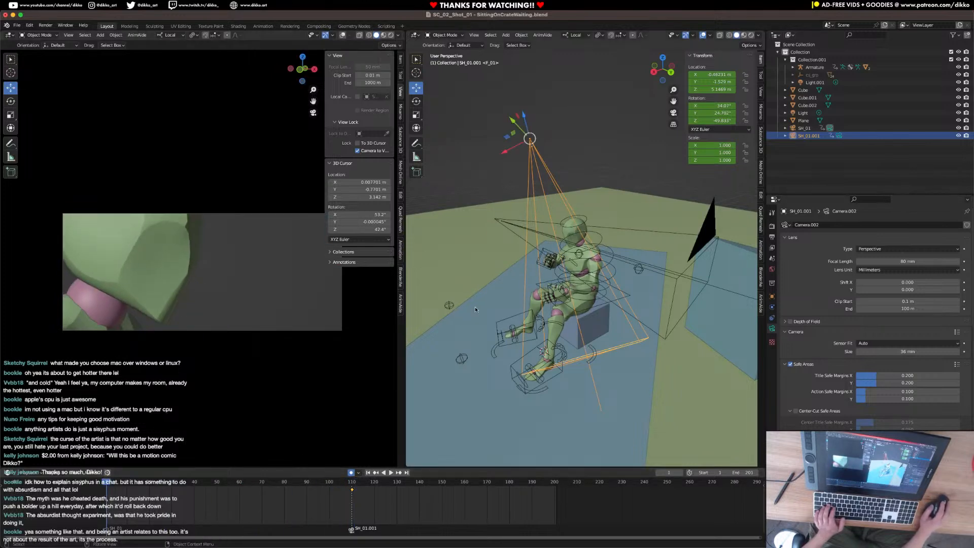
# Select all of the armature's bones in Pose Mode and shift all their keyframes later so the first one sits at frame 40.
pyautogui.press('a')
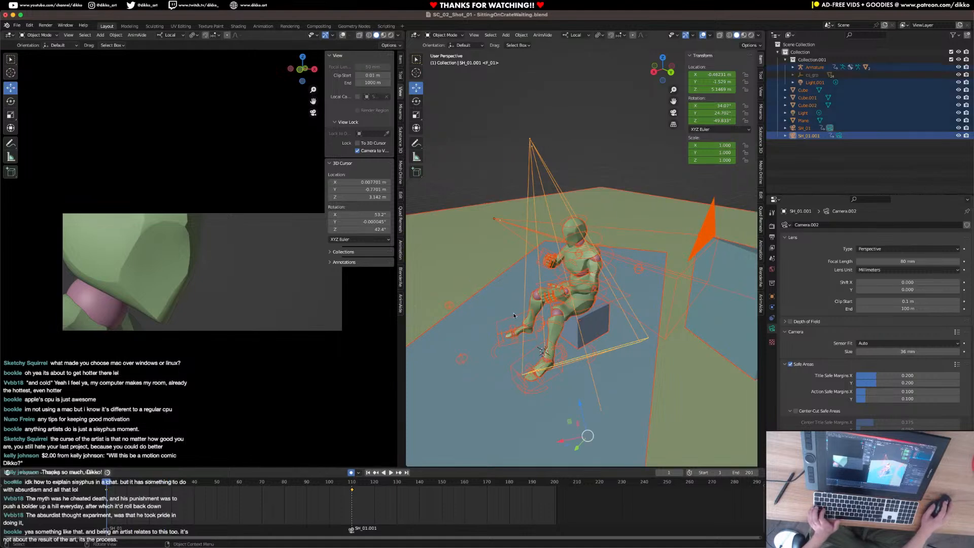
pyautogui.scroll(-4, 566, 362)
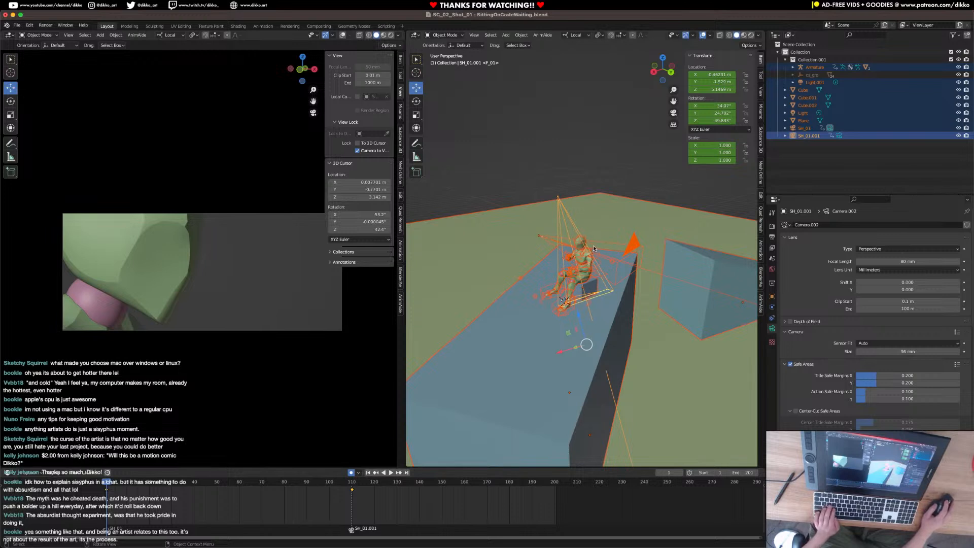
pyautogui.click(581, 234)
pyautogui.click(440, 35)
pyautogui.click(437, 60)
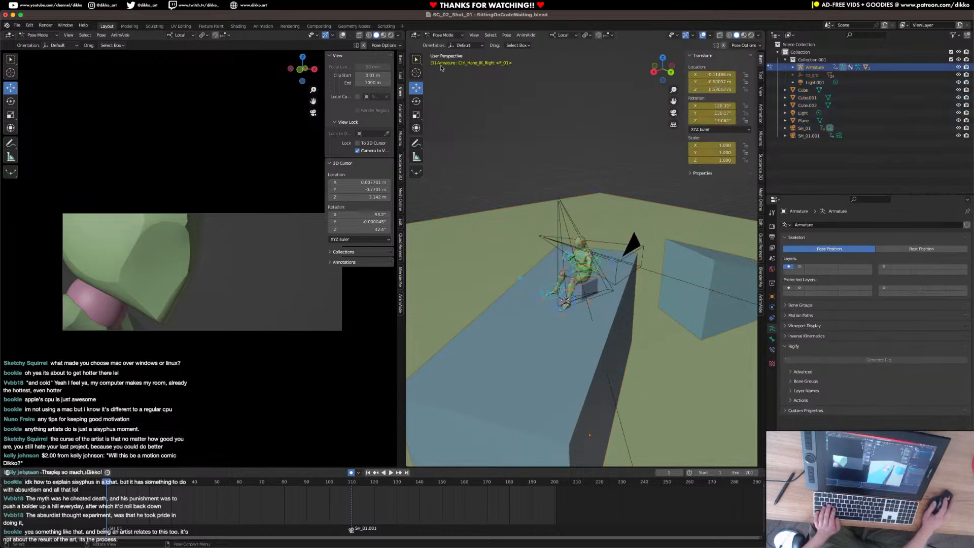
pyautogui.press('a')
pyautogui.moveTo(409, 517); pyautogui.dragTo(90, 490)
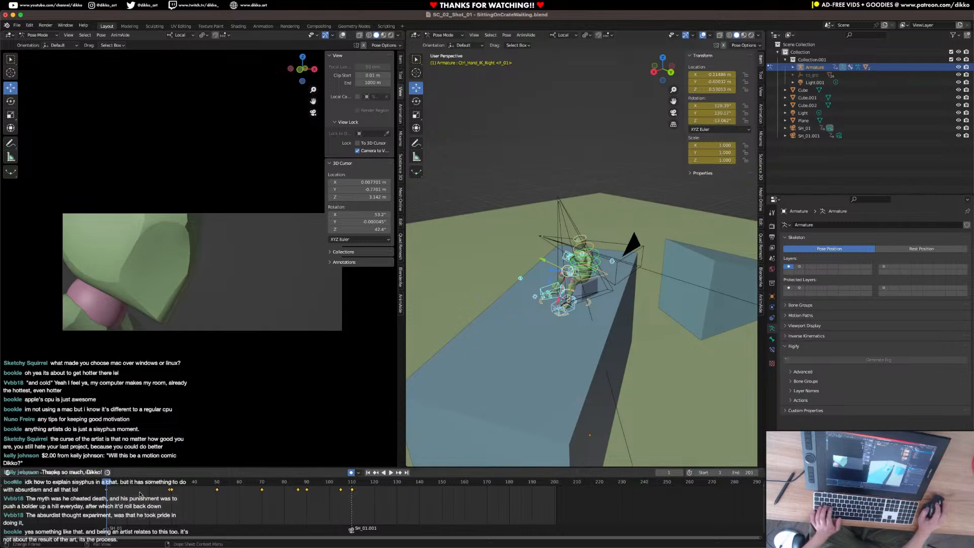
pyautogui.press('g')
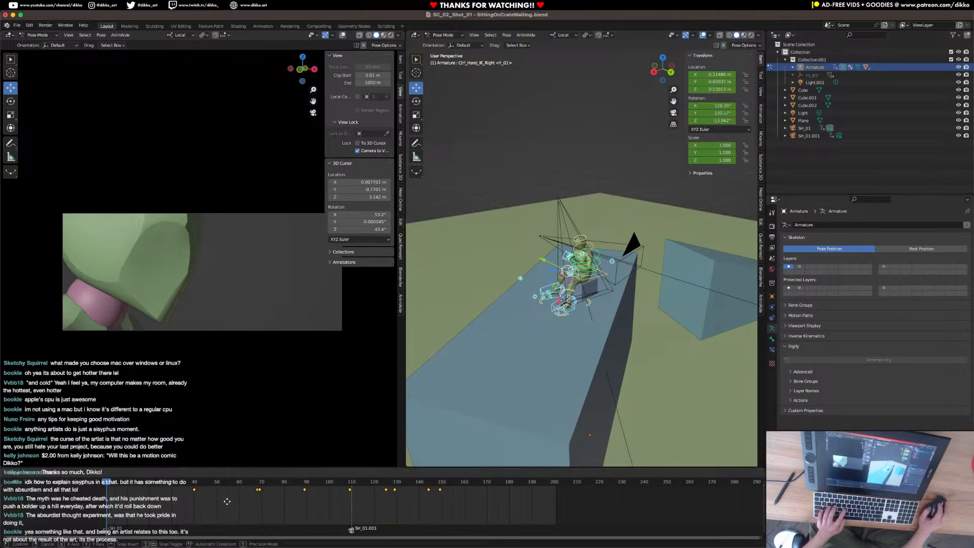
pyautogui.click(227, 501)
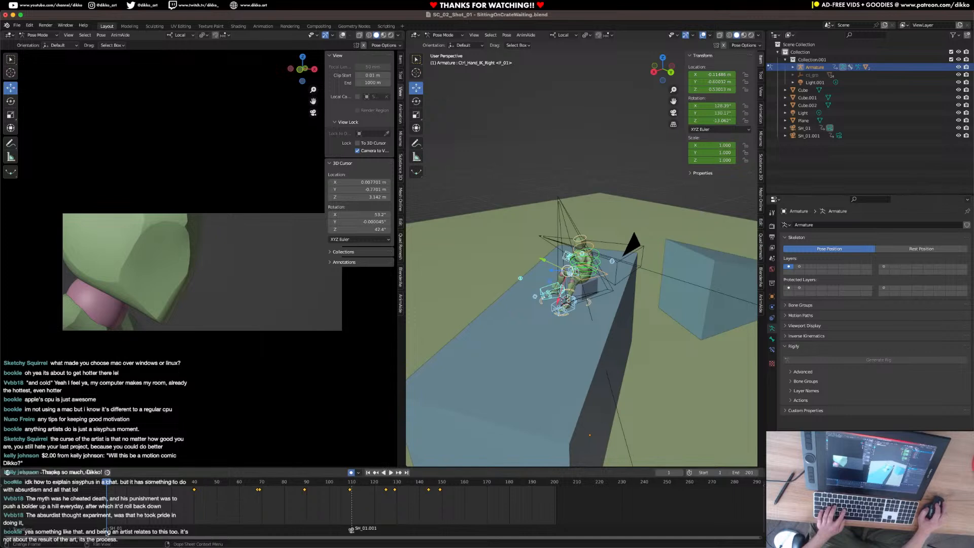
# Move the SH_01 and SH_01.001 camera markers to frames 40 and 149, replay the shot, and return to frame 1.
pyautogui.moveTo(108, 529); pyautogui.dragTo(203, 531)
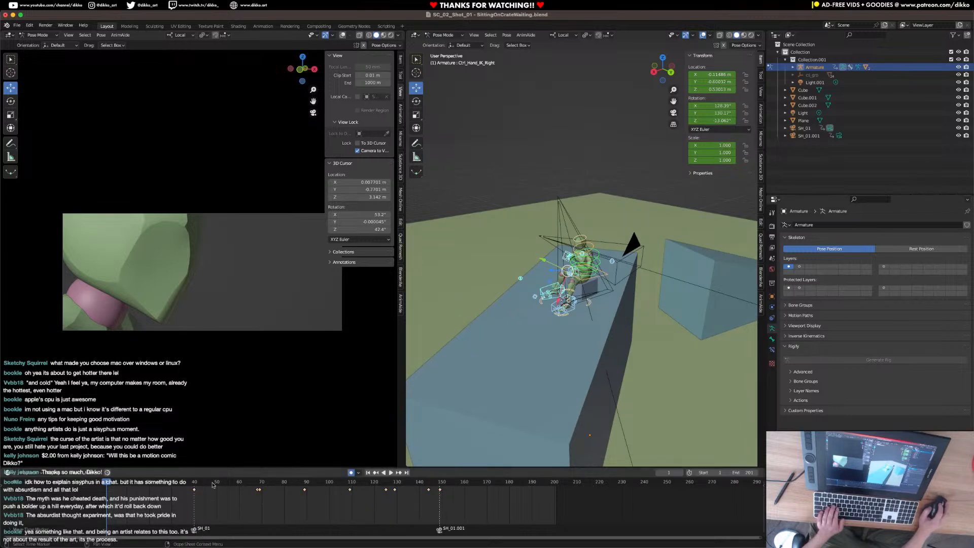
pyautogui.press('space')
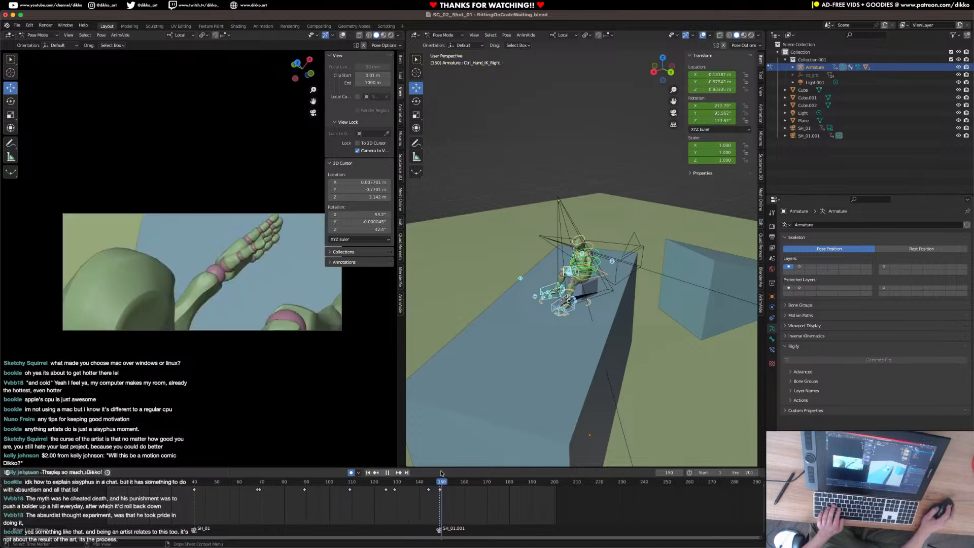
pyautogui.moveTo(441, 473); pyautogui.dragTo(92, 505)
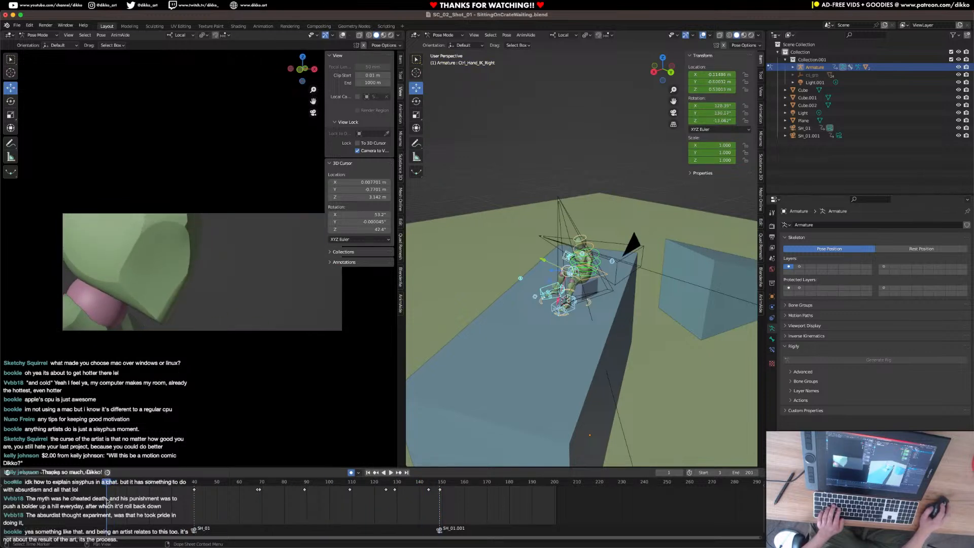
# Return to Object Mode with the bones deselected, save the file, and duplicate the SH_01 camera in place.
pyautogui.moveTo(472, 286); pyautogui.dragTo(556, 247, button='middle')
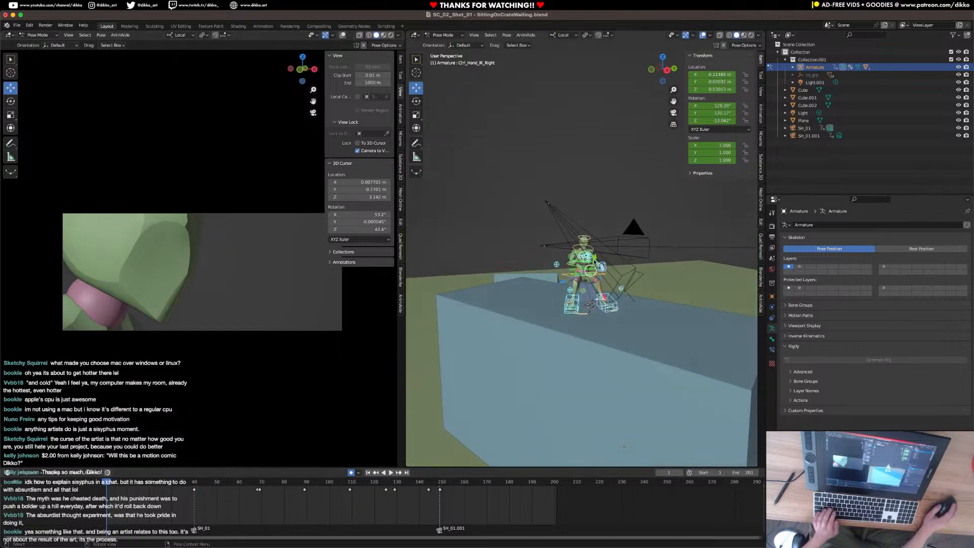
pyautogui.hotkey('alt', 'a')
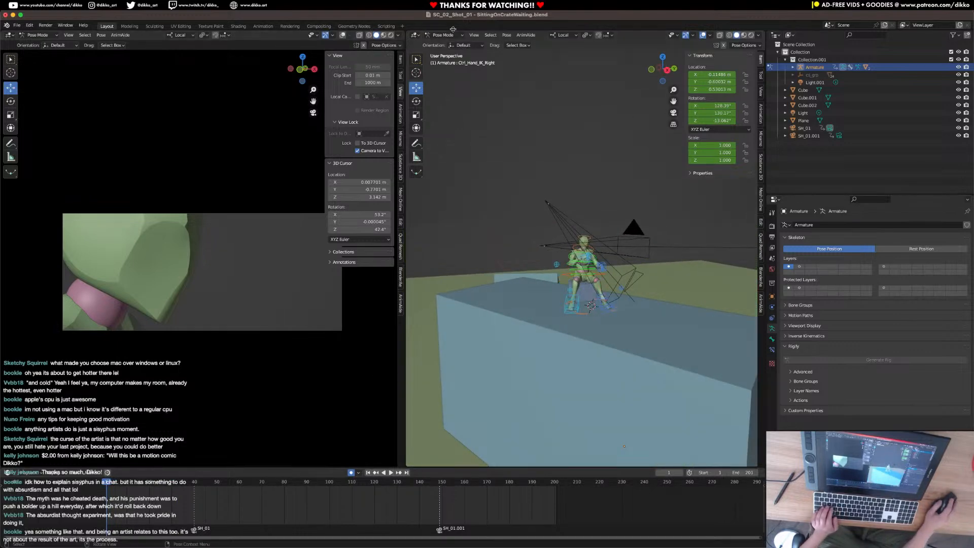
pyautogui.hotkey('ctrl', 'Tab')
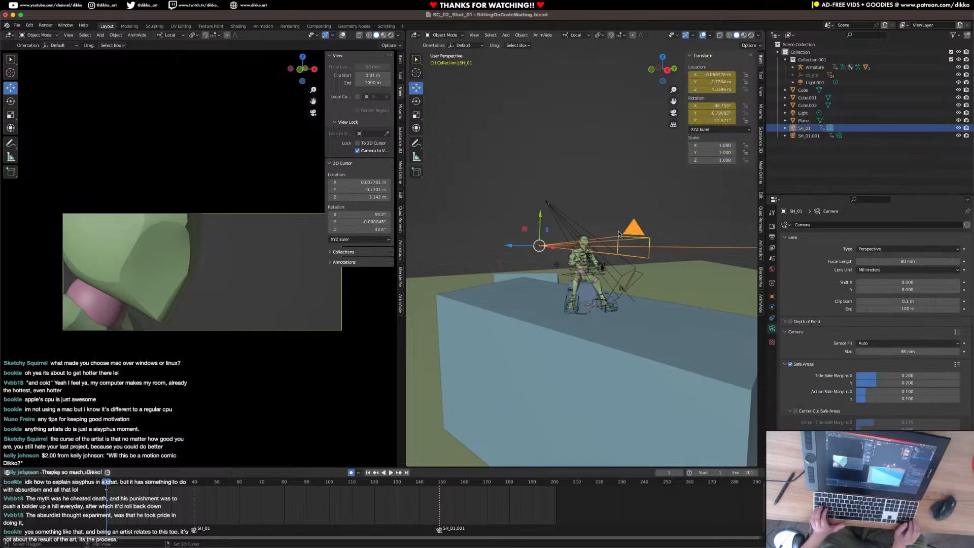
pyautogui.press('super+s')
pyautogui.hotkey('shift', 'd')
pyautogui.press('Escape')
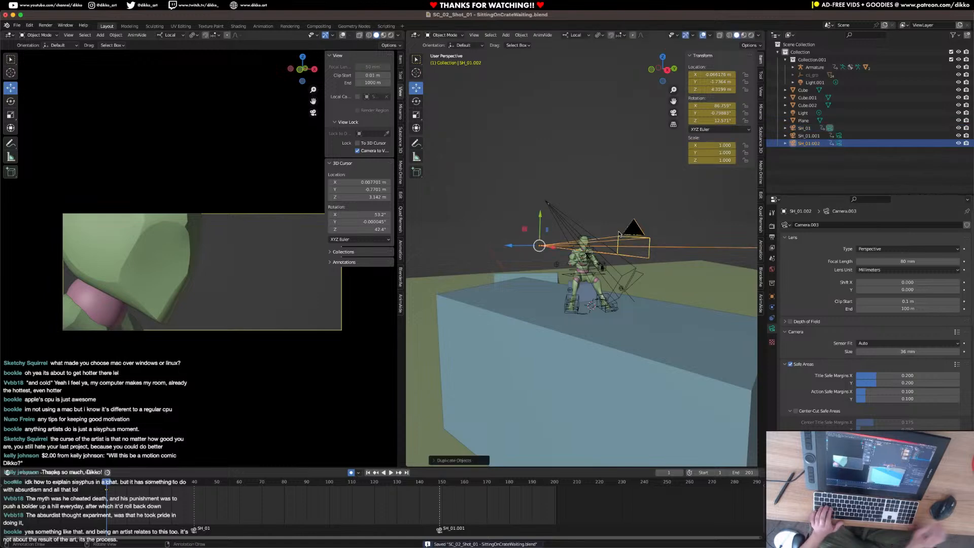
# Lower the new SH_01.002 camera to the character's foot level and rotate it about the global Z axis.
pyautogui.moveTo(540, 216); pyautogui.dragTo(542, 275)
pyautogui.moveTo(541, 276); pyautogui.dragTo(603, 341, button='middle')
pyautogui.press('r')
pyautogui.press('z')
pyautogui.press('z')
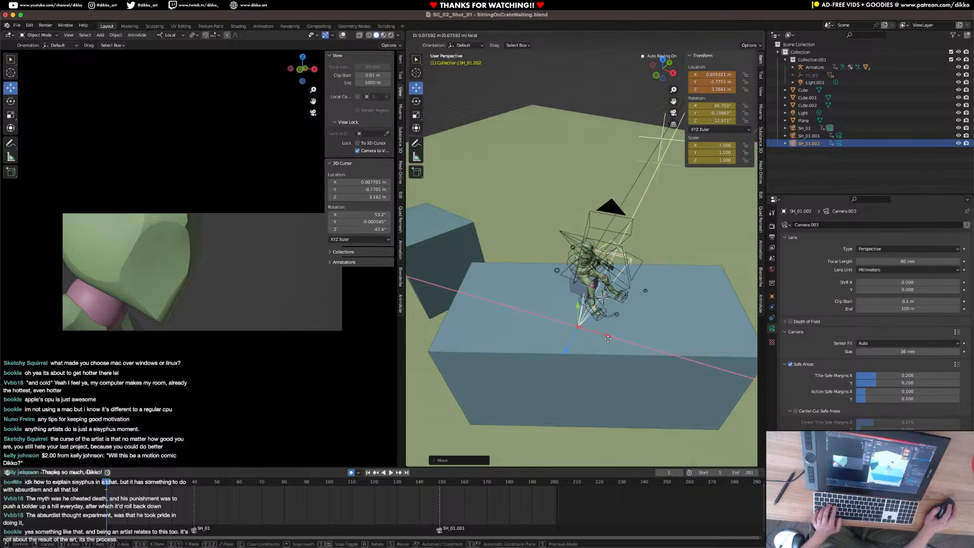
pyautogui.click(653, 353)
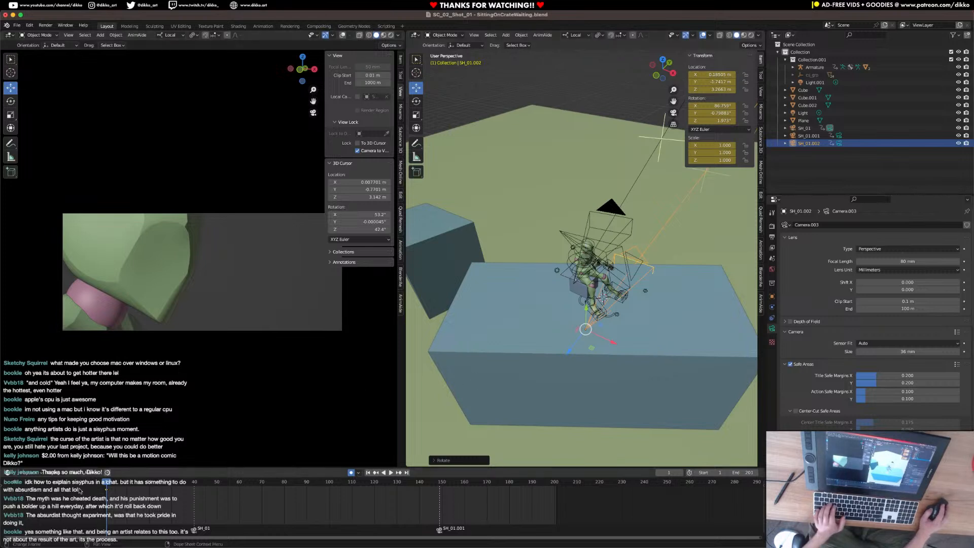
# Bind the SH_01.002 camera to a timeline marker at frame 1.
pyautogui.rightClick(101, 479)
pyautogui.moveTo(101, 449)
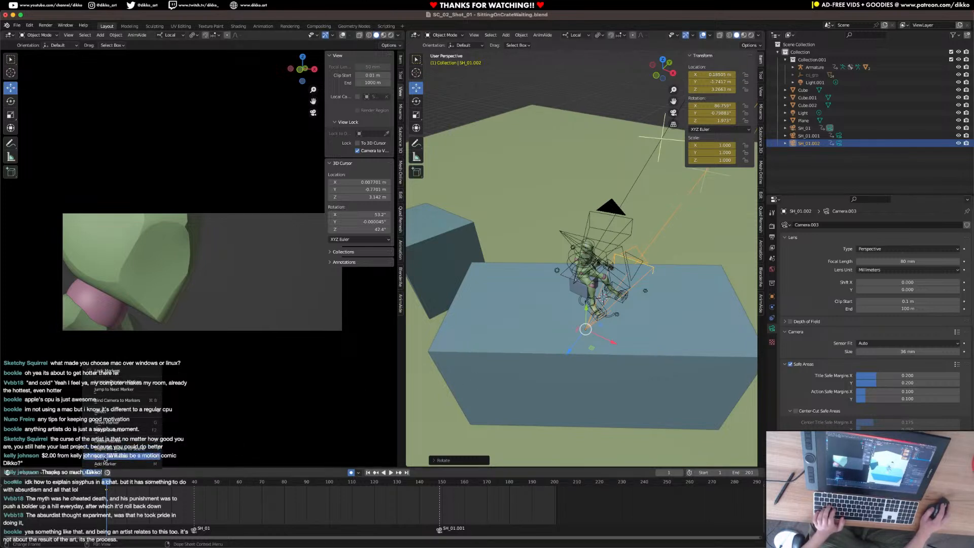
pyautogui.click(111, 400)
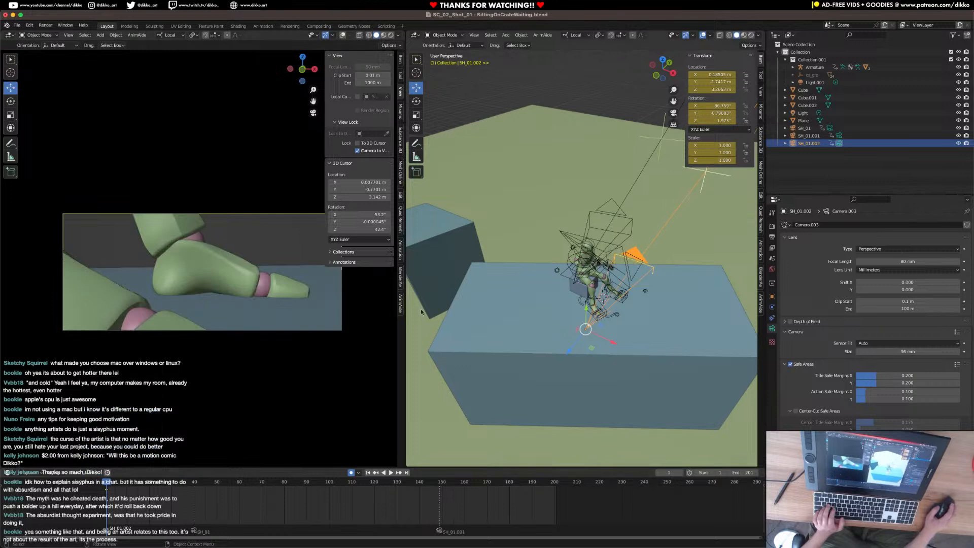
# Move and rotate the SH_01.002 camera to frame the character's foot in a side close-up, and save the file.
pyautogui.moveTo(558, 281); pyautogui.dragTo(558, 340, button='middle')
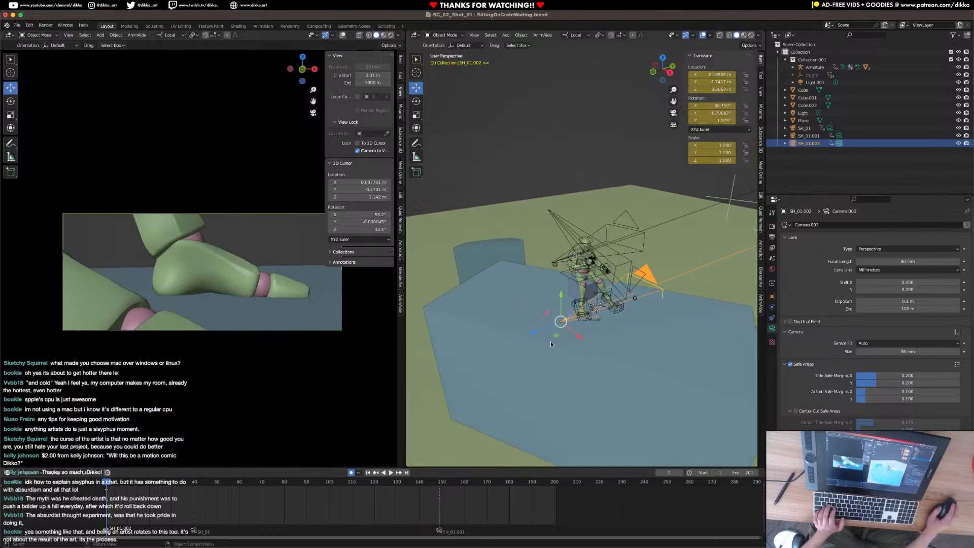
pyautogui.moveTo(535, 332); pyautogui.dragTo(497, 346)
pyautogui.moveTo(537, 346); pyautogui.dragTo(628, 318, button='middle')
pyautogui.scroll(3, 681, 315)
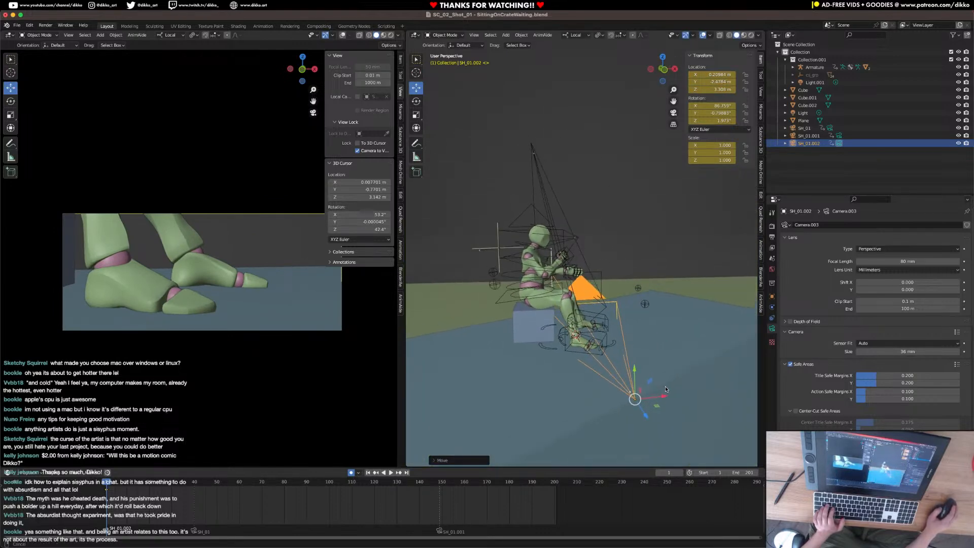
pyautogui.moveTo(667, 399); pyautogui.dragTo(576, 394)
pyautogui.press('r')
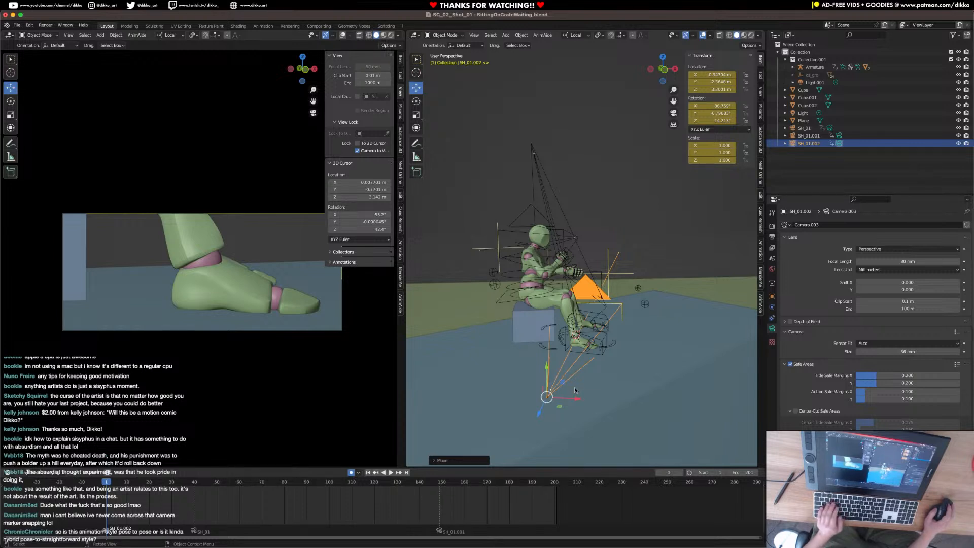
pyautogui.press('super+s')
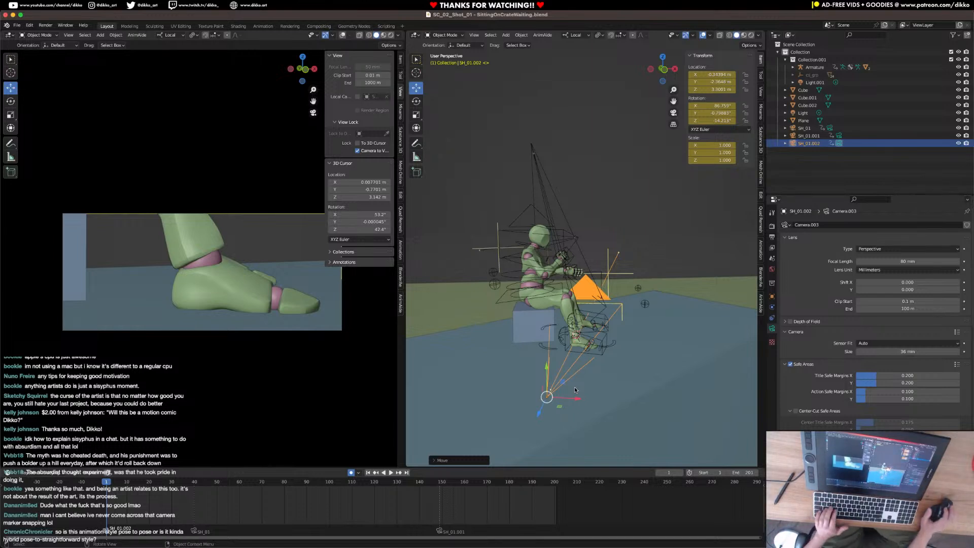
# Put the armature in Pose Mode and move the right foot IK control back toward the crate at frame 1.
pyautogui.moveTo(470, 354); pyautogui.dragTo(554, 363, button='middle')
pyautogui.click(557, 361)
pyautogui.click(443, 34)
pyautogui.click(446, 60)
pyautogui.moveTo(509, 261); pyautogui.dragTo(556, 306, button='middle')
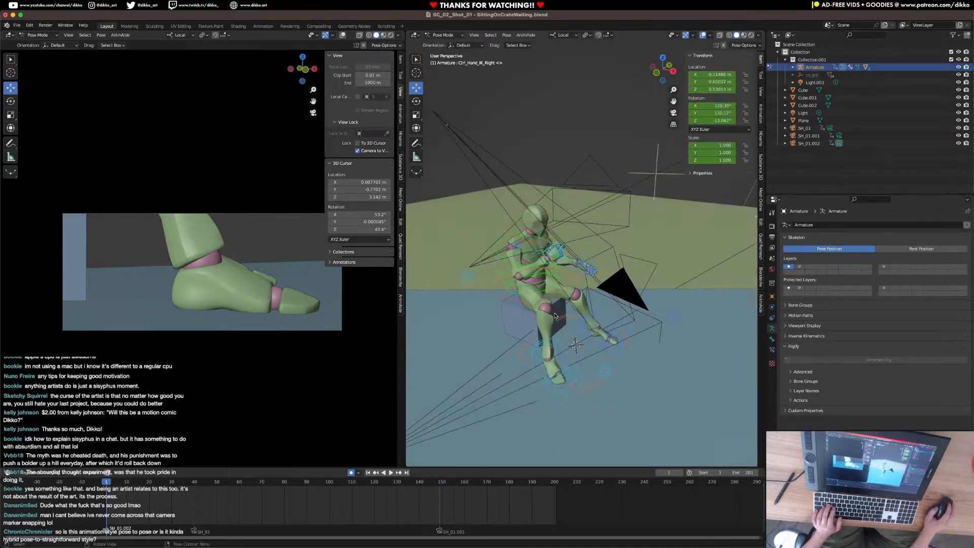
pyautogui.click(558, 384)
pyautogui.moveTo(563, 377); pyautogui.dragTo(555, 357)
pyautogui.moveTo(555, 358); pyautogui.dragTo(541, 359, button='middle')
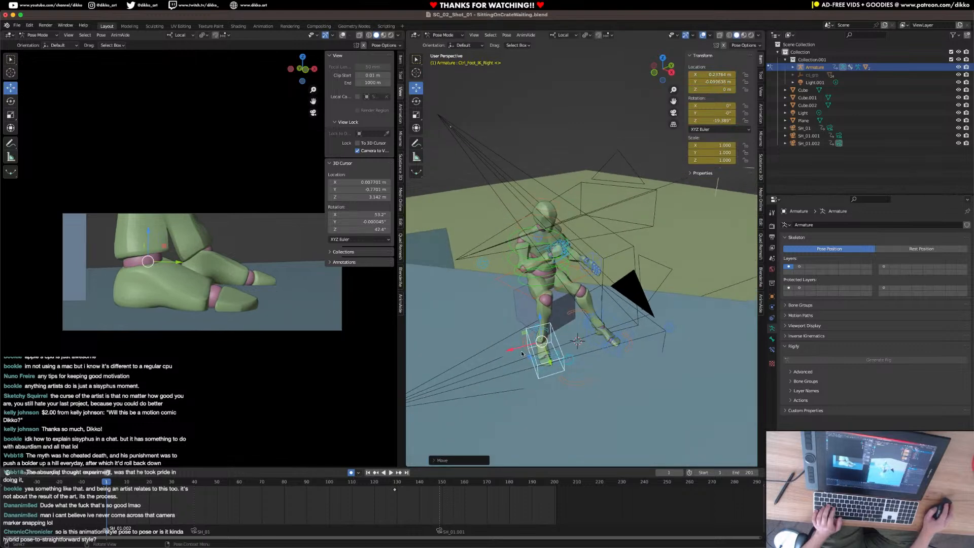
pyautogui.moveTo(517, 353); pyautogui.dragTo(532, 351)
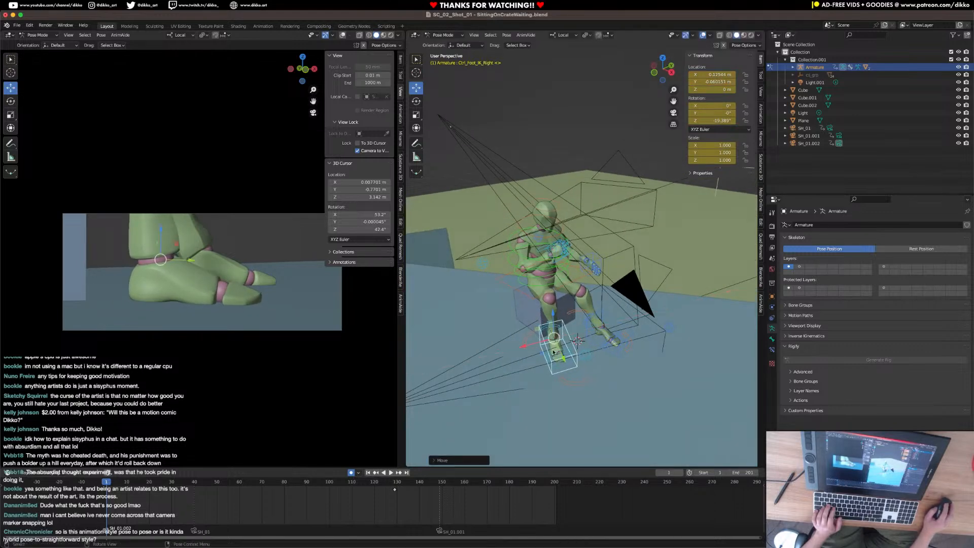
# Try to move the left foot IK control back beside the right foot and rotate it about its local Z axis.
pyautogui.click(614, 355)
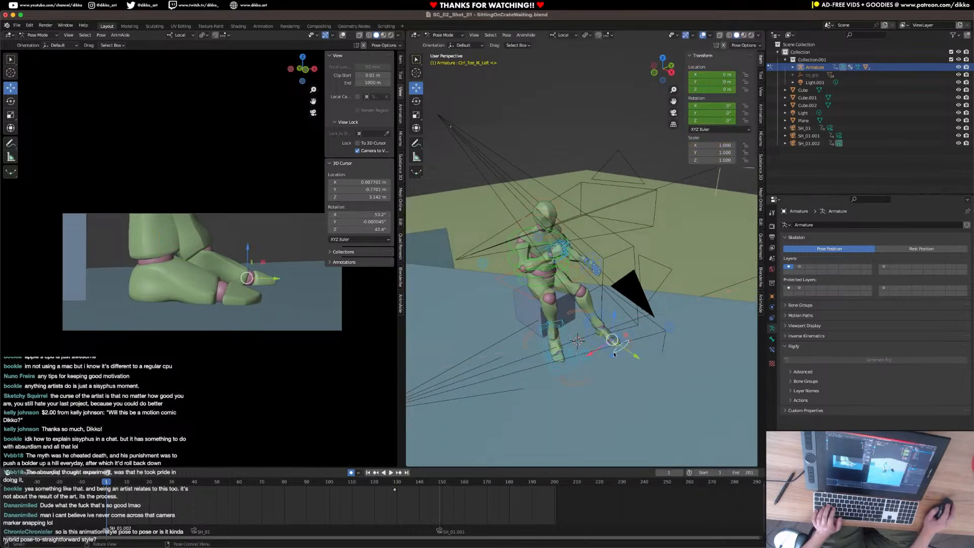
pyautogui.click(583, 348)
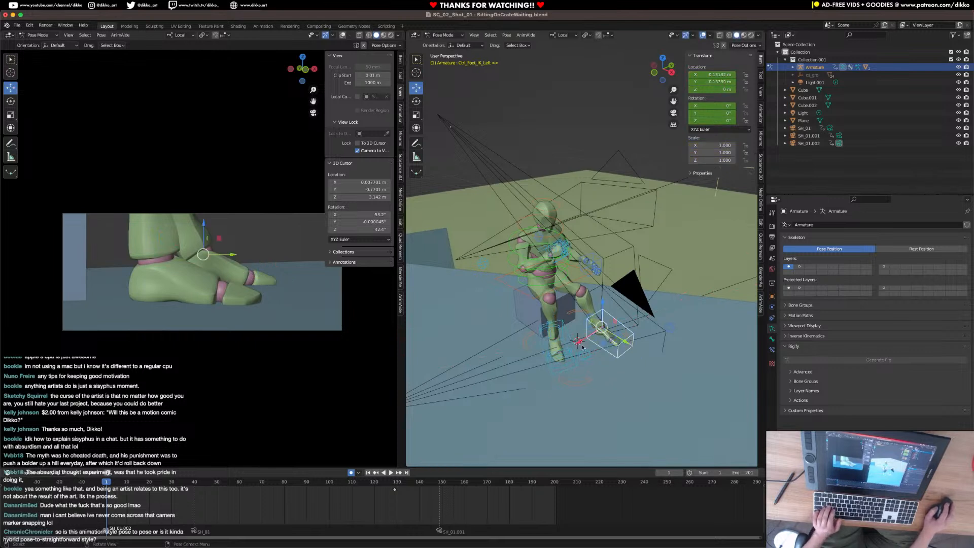
pyautogui.moveTo(581, 343)
pyautogui.mouseDown()
pyautogui.moveTo(629, 364)
pyautogui.moveTo(595, 343)
pyautogui.mouseUp()
pyautogui.press('g')
pyautogui.press('y')
pyautogui.moveTo(595, 343); pyautogui.dragTo(558, 329, button='middle')
pyautogui.moveTo(549, 343); pyautogui.dragTo(565, 341)
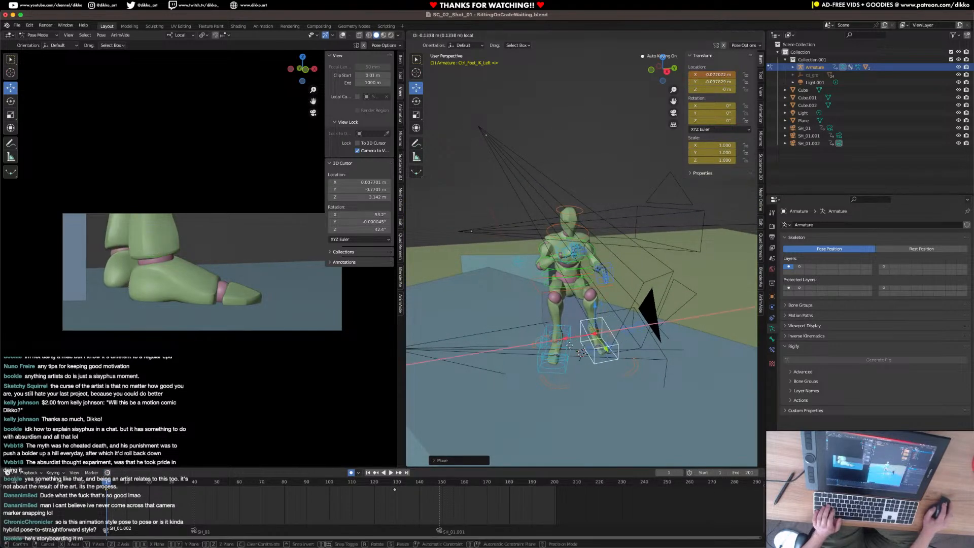
pyautogui.press('r')
pyautogui.press('z')
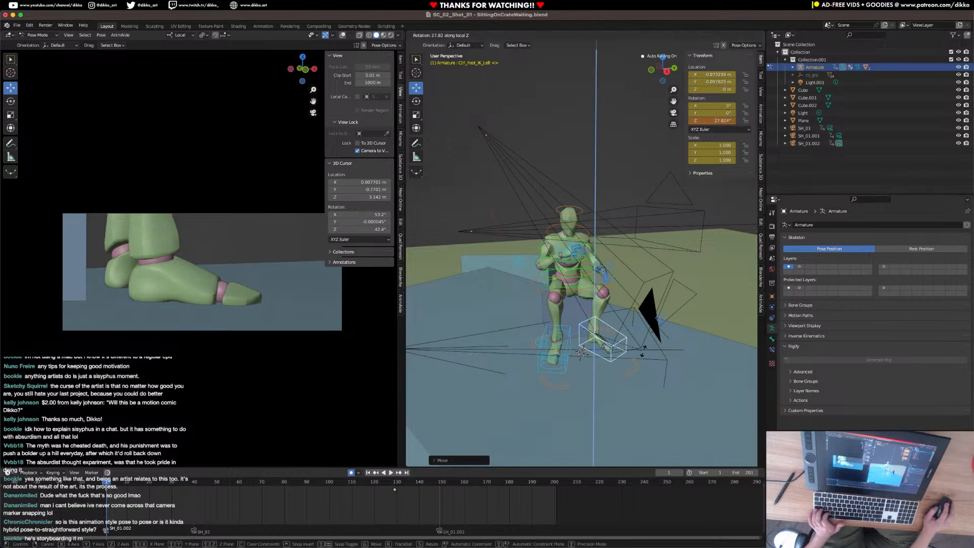
pyautogui.click(639, 357)
# Undo the left foot control's rotation and moves to restore its earlier pose.
pyautogui.press('super+z')
pyautogui.press('super+z')
pyautogui.press('super+z')
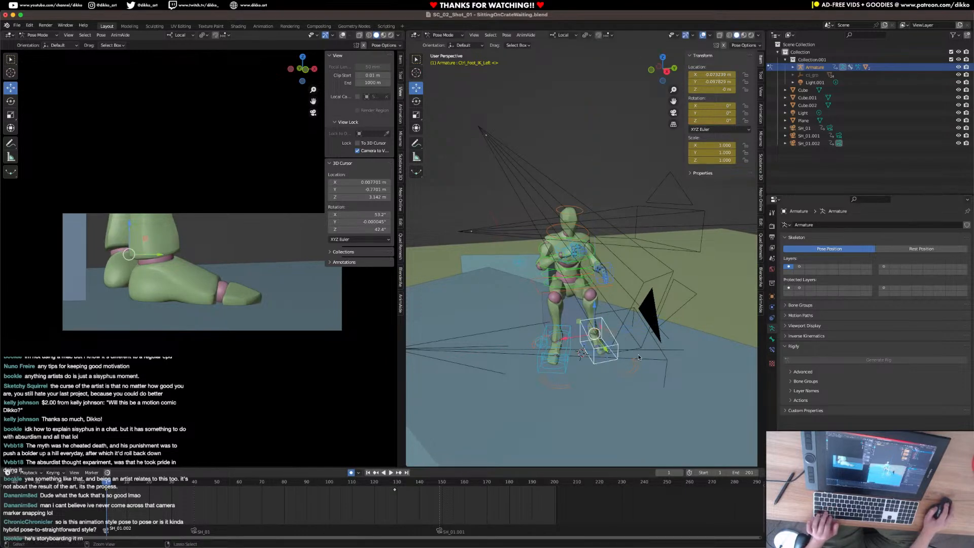
pyautogui.press('super+z')
pyautogui.press('super+z')
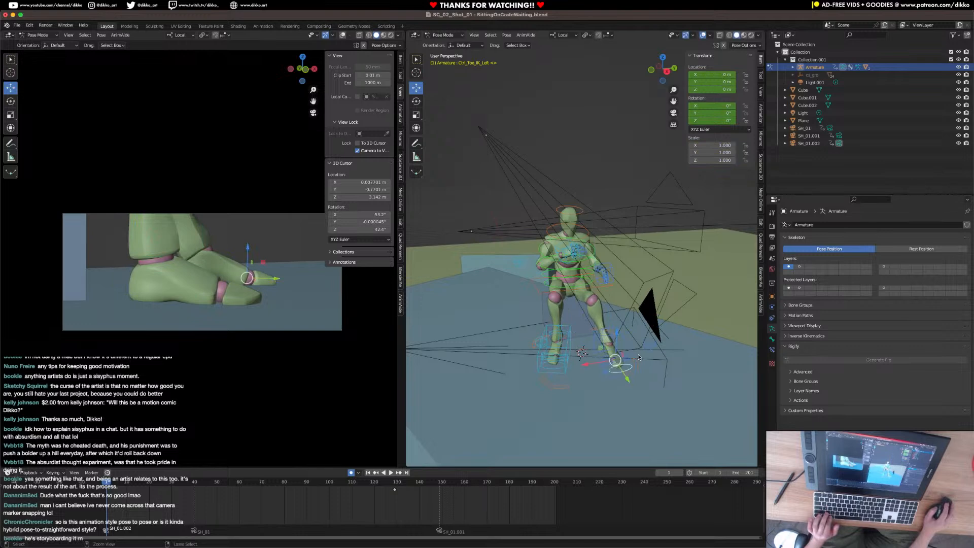
# Move the left leg's IK pole control to about 0.31 m on its local X axis at frame 1.
pyautogui.moveTo(639, 357); pyautogui.dragTo(664, 356, button='middle')
pyautogui.click(672, 326)
pyautogui.moveTo(667, 345); pyautogui.dragTo(713, 335)
pyautogui.moveTo(713, 335); pyautogui.dragTo(554, 370, button='middle')
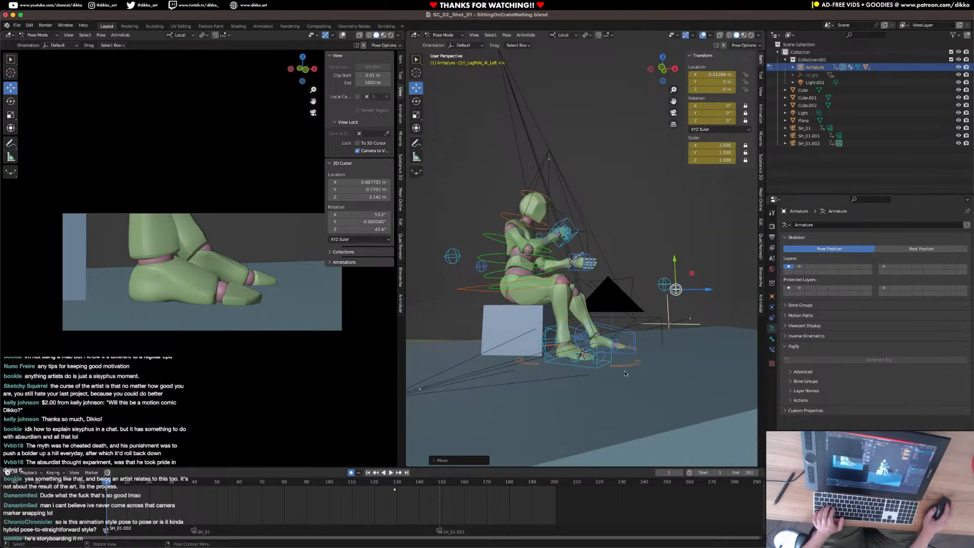
# Insert keyframes for all of the character's pose controls at frame 1.
pyautogui.press('a')
pyautogui.press('i')
pyautogui.click(581, 357)
pyautogui.moveTo(116, 486)
pyautogui.mouseDown()
pyautogui.moveTo(277, 486)
pyautogui.moveTo(106, 485)
pyautogui.mouseUp()
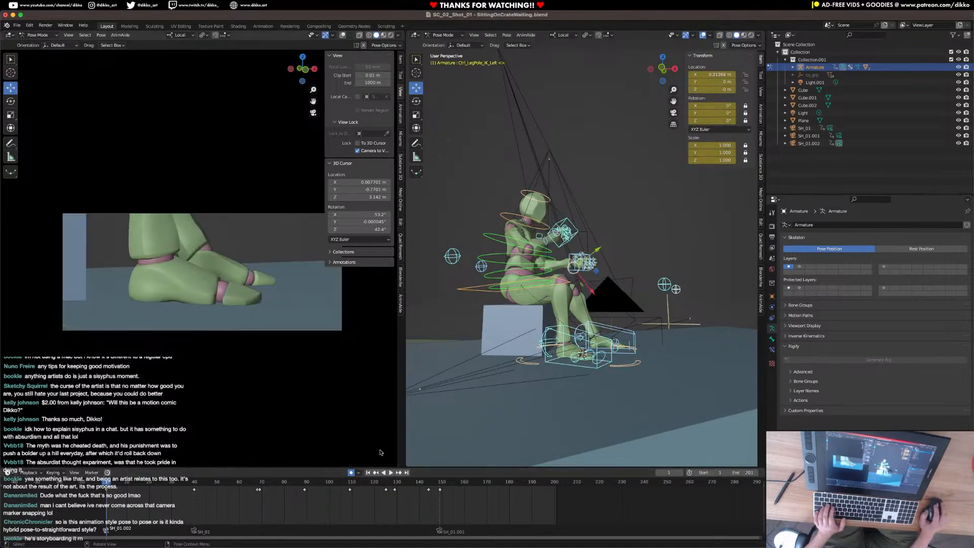
# Select the right foot IK control, preview the animation by playing and scrubbing to frame 123, and save the file.
pyautogui.click(599, 370)
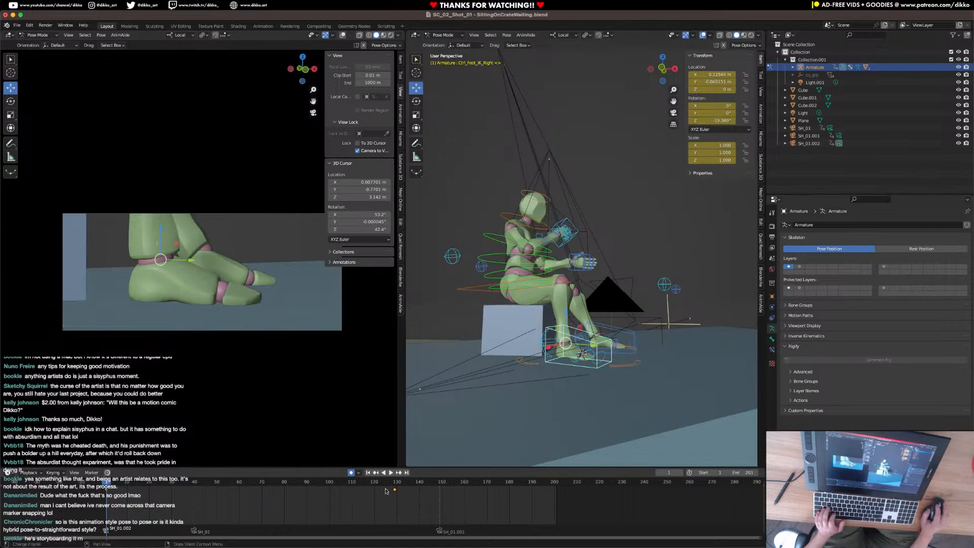
pyautogui.press('space')
pyautogui.press('space')
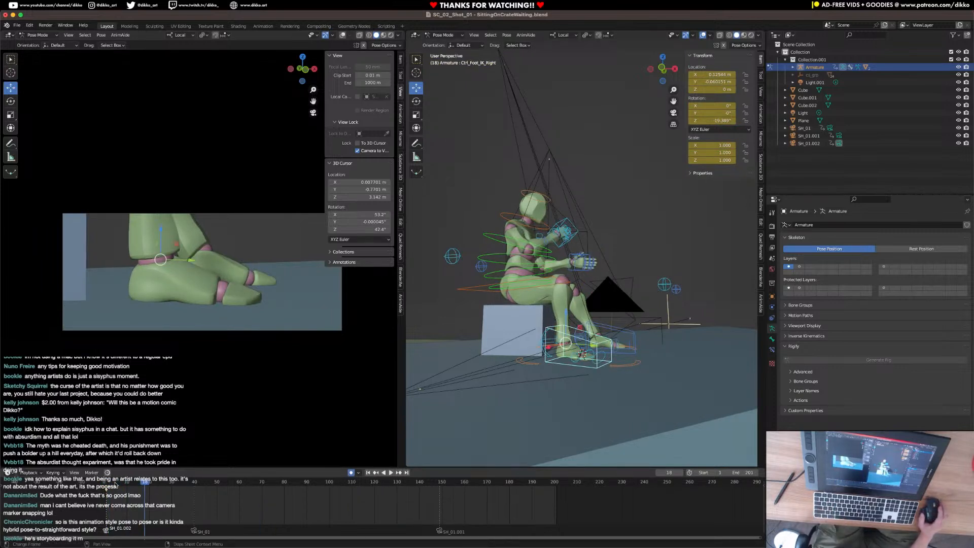
pyautogui.moveTo(145, 486); pyautogui.dragTo(382, 513)
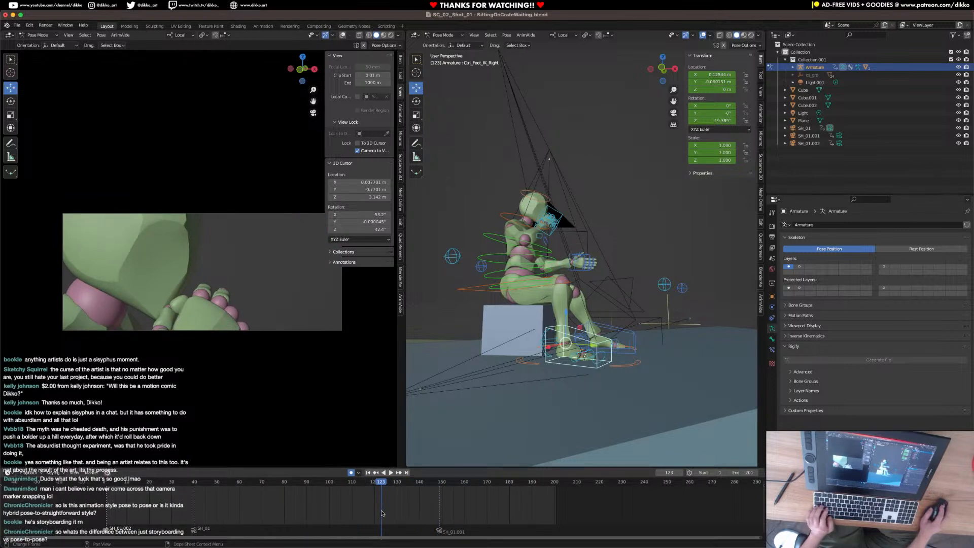
pyautogui.press('super+s')
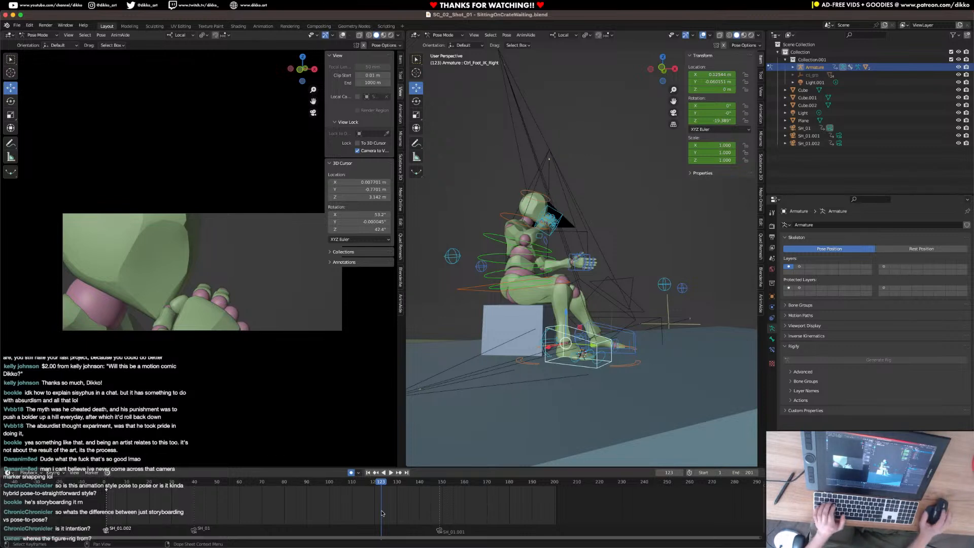
# Play the foot close-up from the start and return to frame 1.
pyautogui.click(107, 487)
pyautogui.press('space')
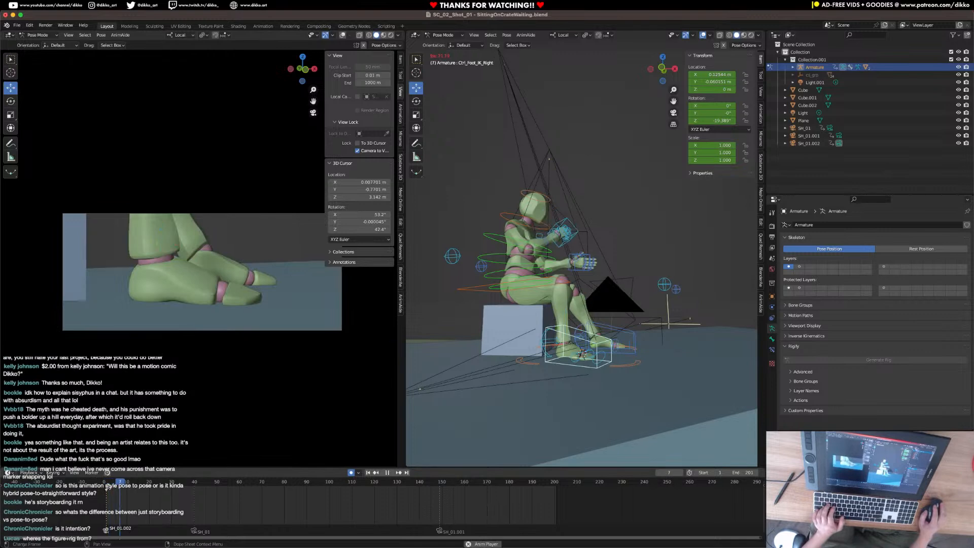
pyautogui.press('space')
pyautogui.click(105, 487)
# Try rotating the right foot roll control and raising it along local Z at frame 1.
pyautogui.scroll(5, 523, 347)
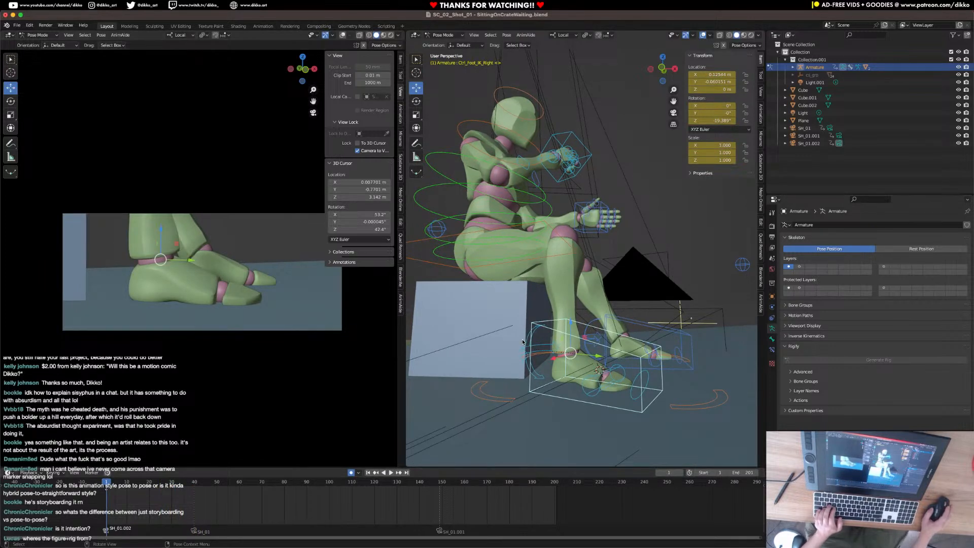
pyautogui.click(538, 375)
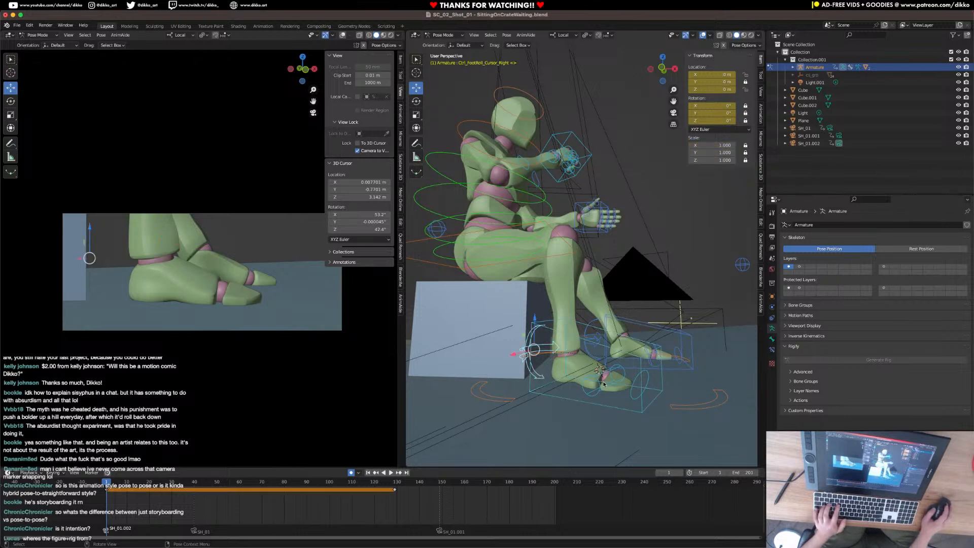
pyautogui.press('r')
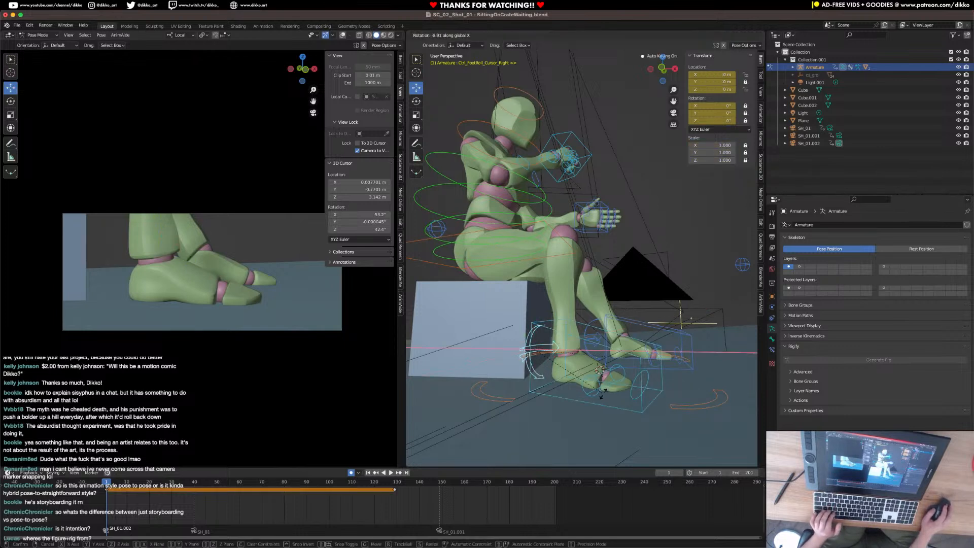
pyautogui.press('g')
pyautogui.press('z')
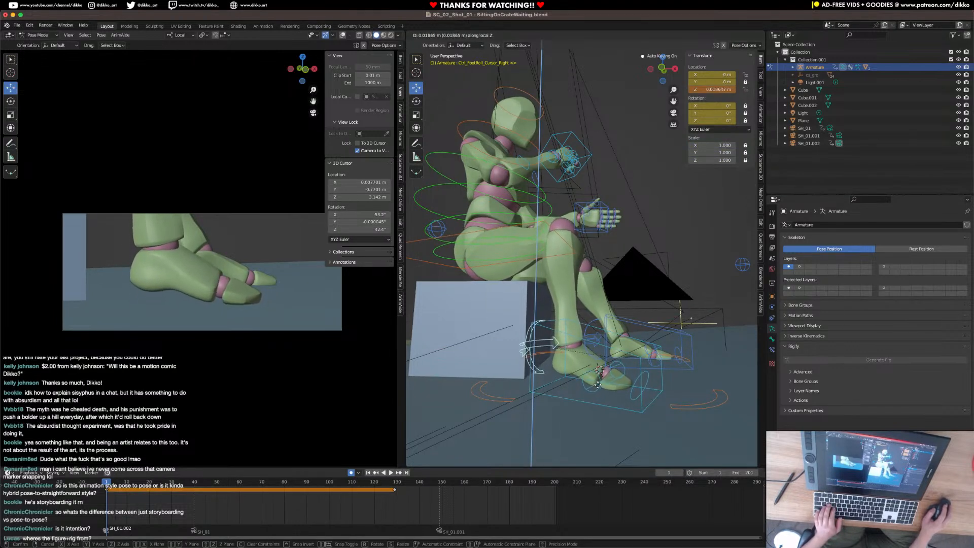
pyautogui.rightClick(599, 384)
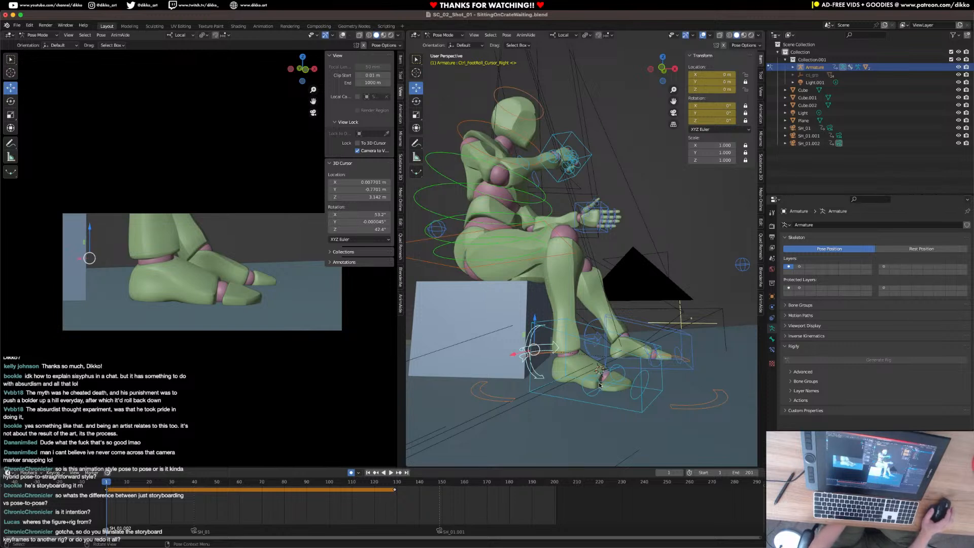
# Delete the right foot roll control's keyframe at about frame 129.
pyautogui.moveTo(419, 507); pyautogui.dragTo(390, 486)
pyautogui.press('x')
pyautogui.click(390, 487)
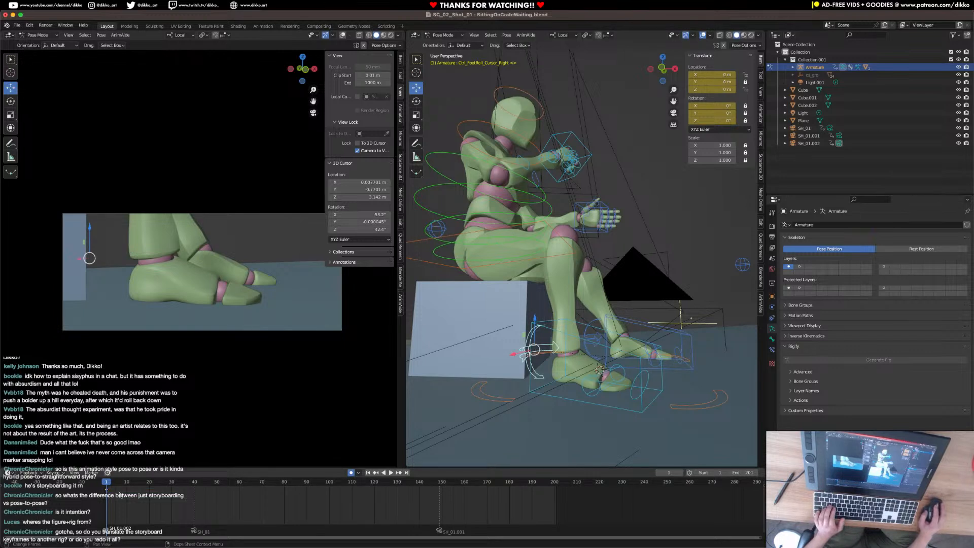
pyautogui.moveTo(533, 319); pyautogui.dragTo(542, 317)
pyautogui.press('super+z')
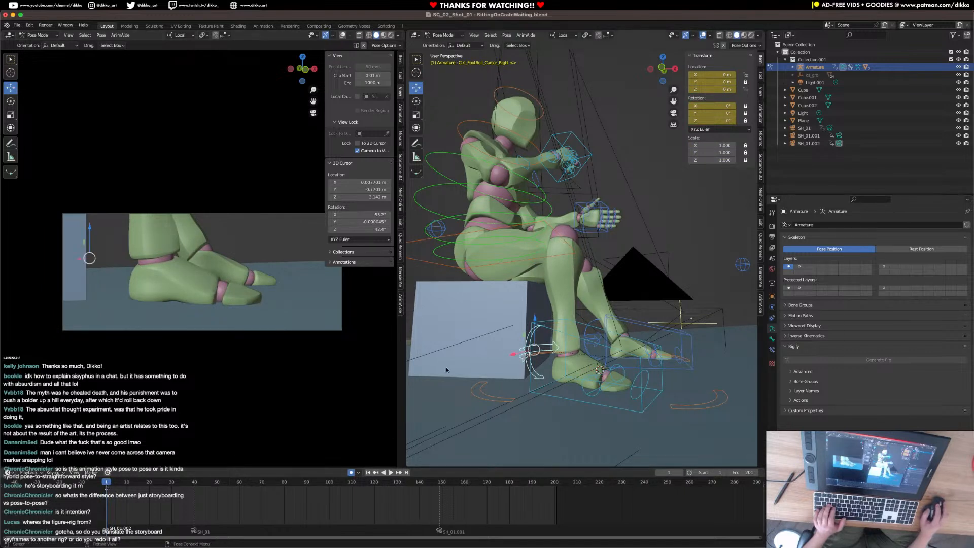
pyautogui.rightClick(615, 328)
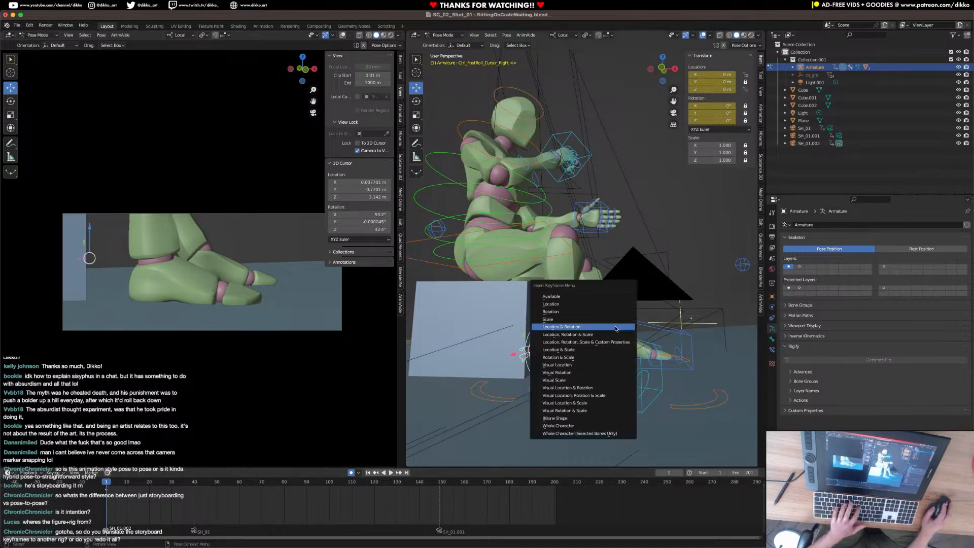
pyautogui.press('Escape')
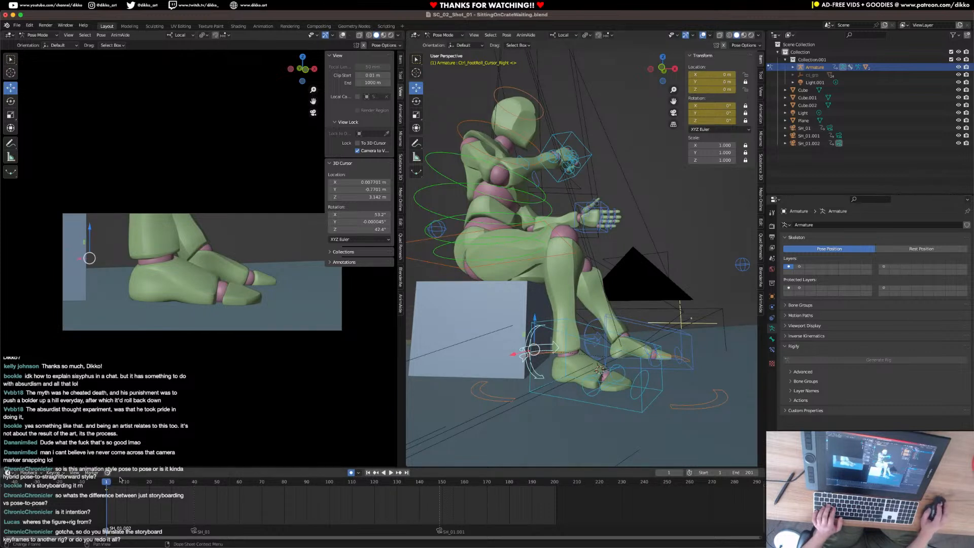
# Key a foot tap by raising the right foot roll control about 0.02 m at frame 5 and returning it to rest at frame 9.
pyautogui.moveTo(537, 328); pyautogui.dragTo(537, 321)
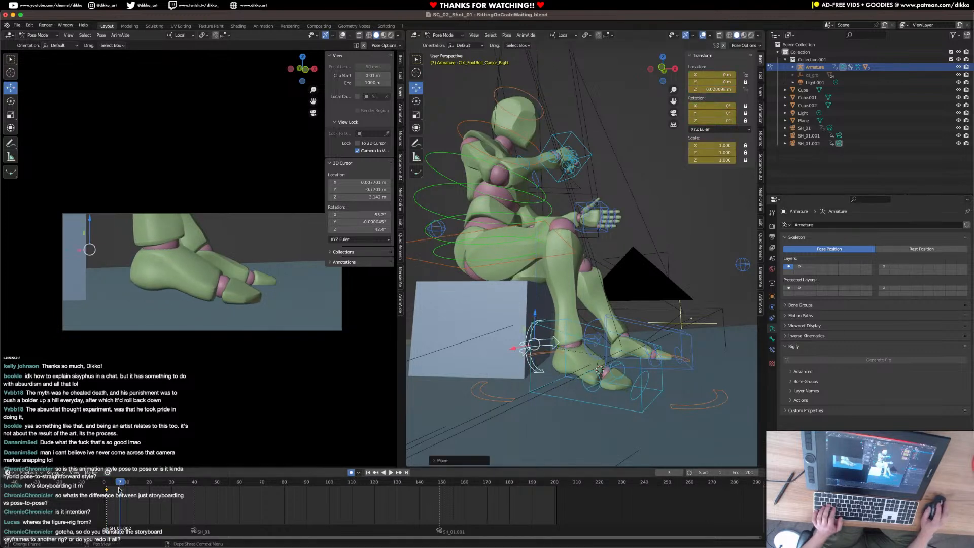
pyautogui.moveTo(120, 490); pyautogui.dragTo(114, 491)
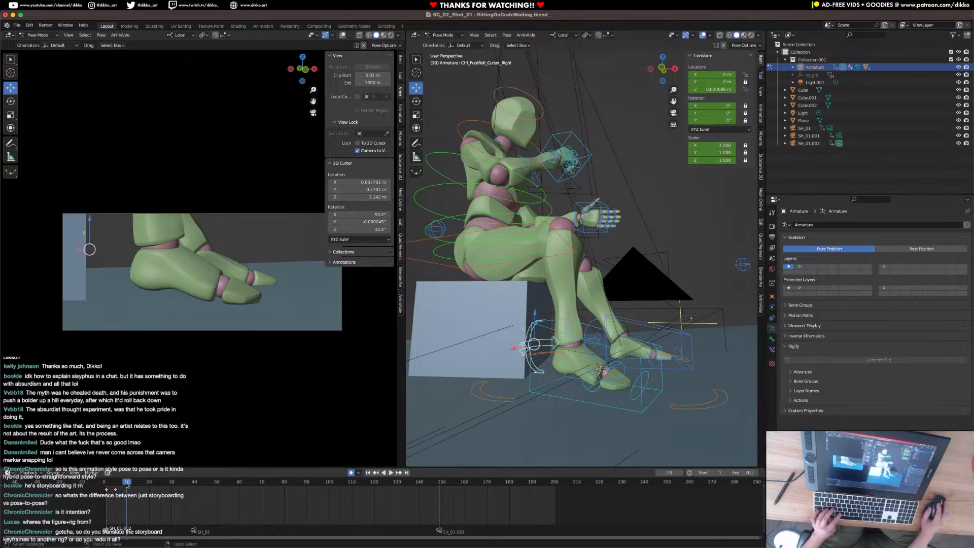
pyautogui.hotkey('ctrl', 'v')
pyautogui.moveTo(126, 491)
pyautogui.mouseDown()
pyautogui.moveTo(118, 485)
pyautogui.moveTo(130, 486)
pyautogui.mouseUp()
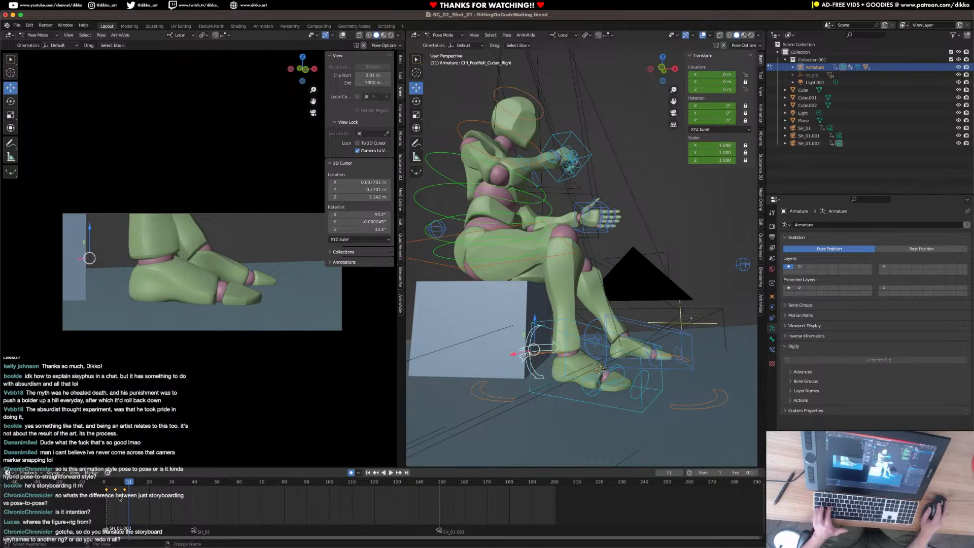
# Make the right foot roll animation cyclic and play the looping foot tap from the start.
pyautogui.rightClick(120, 498)
pyautogui.click(116, 506)
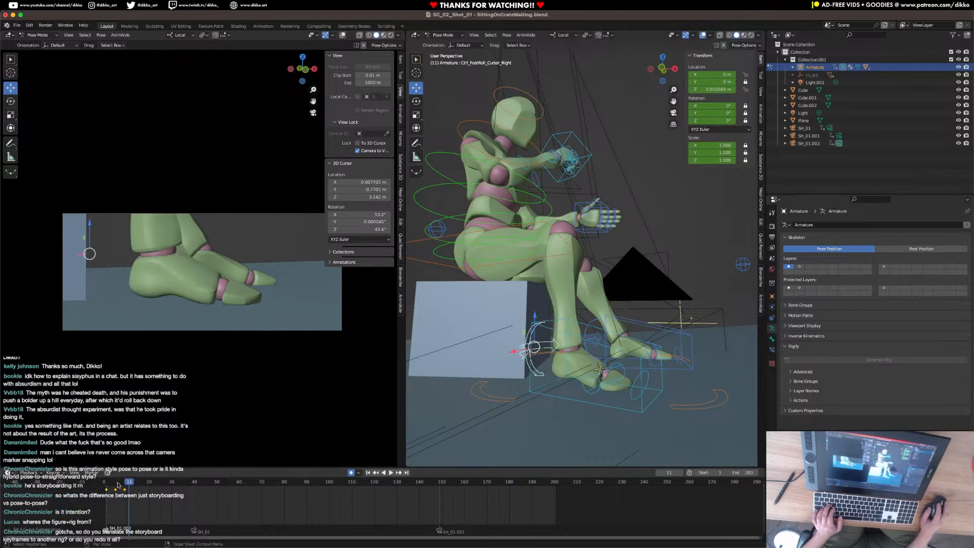
pyautogui.press('space')
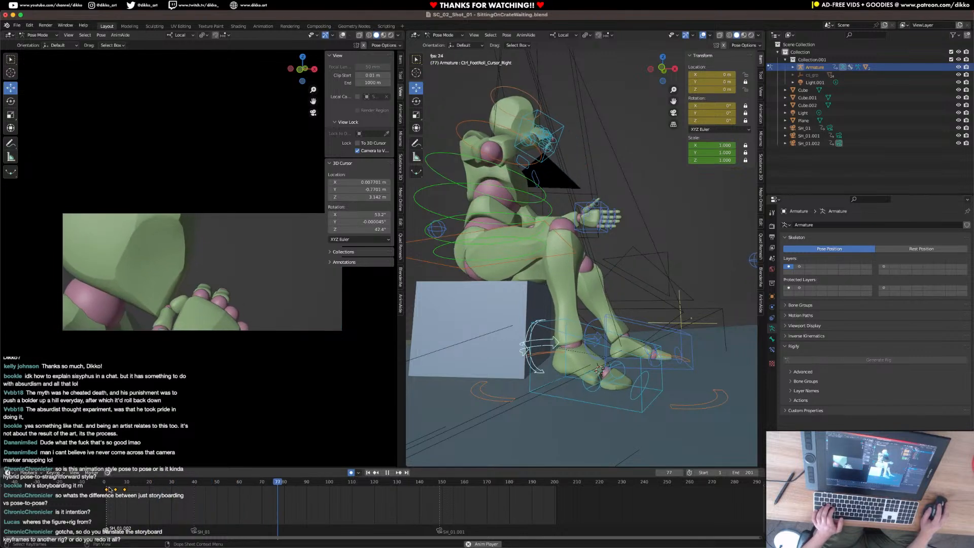
pyautogui.press('space')
pyautogui.click(108, 482)
pyautogui.press('space')
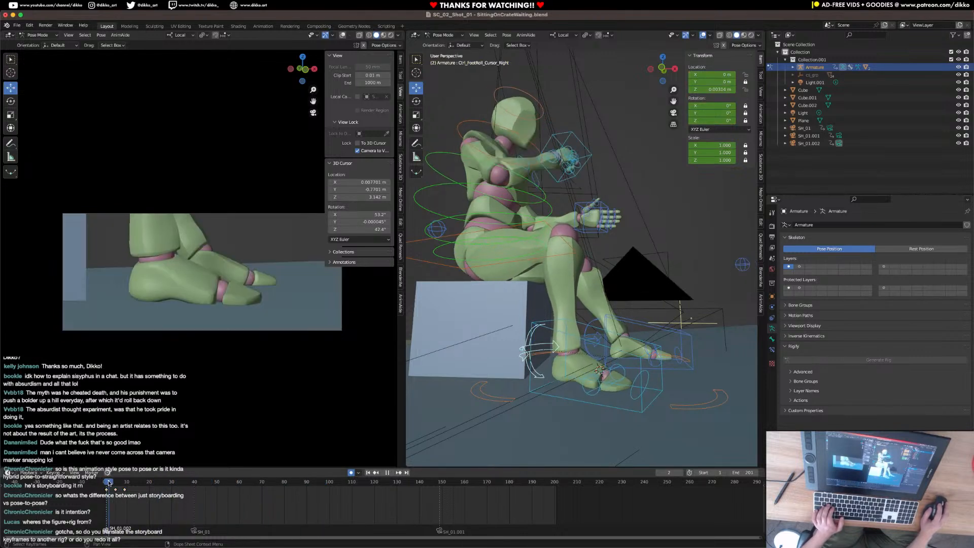
# Retime the foot tap keyframes to about frames 1, 4 and 7 and play the faster loop.
pyautogui.press('g')
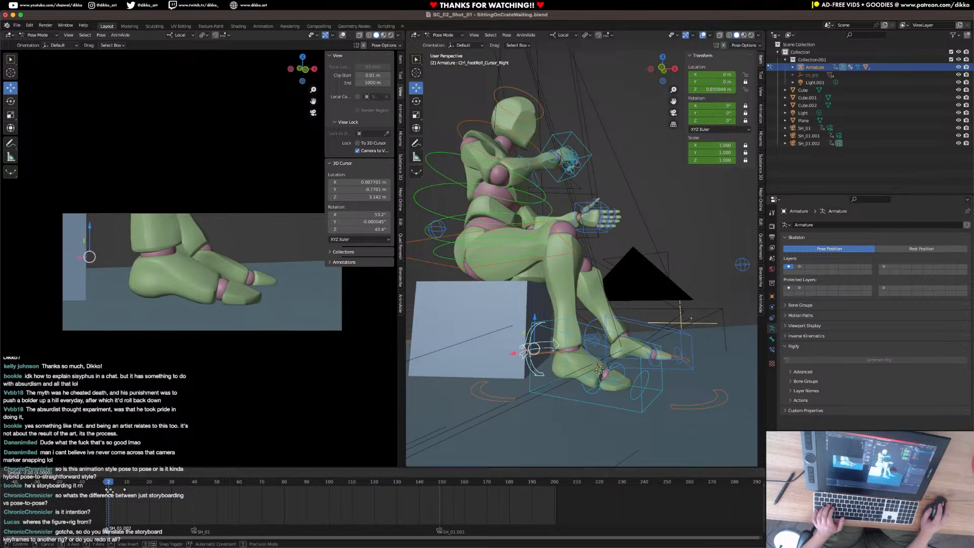
pyautogui.click(115, 491)
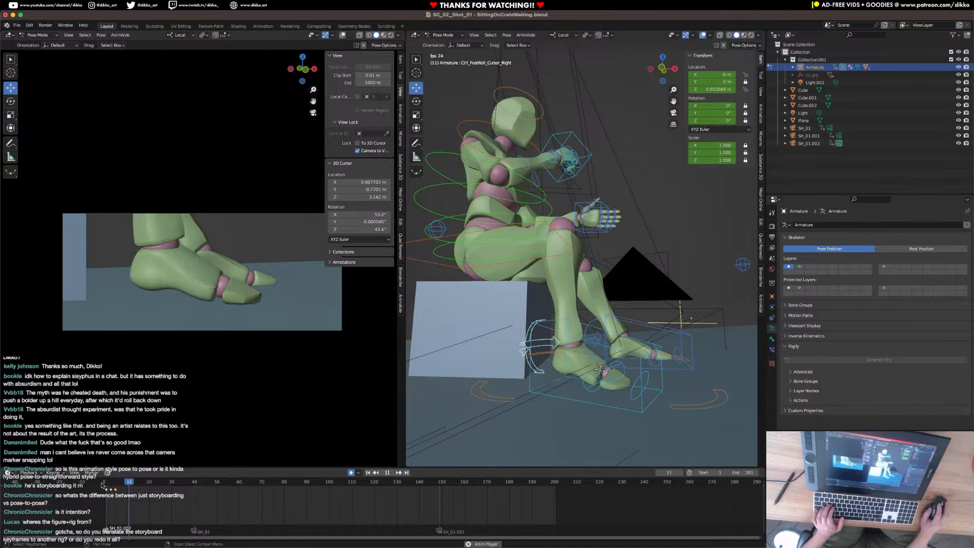
pyautogui.press('space')
pyautogui.press('space')
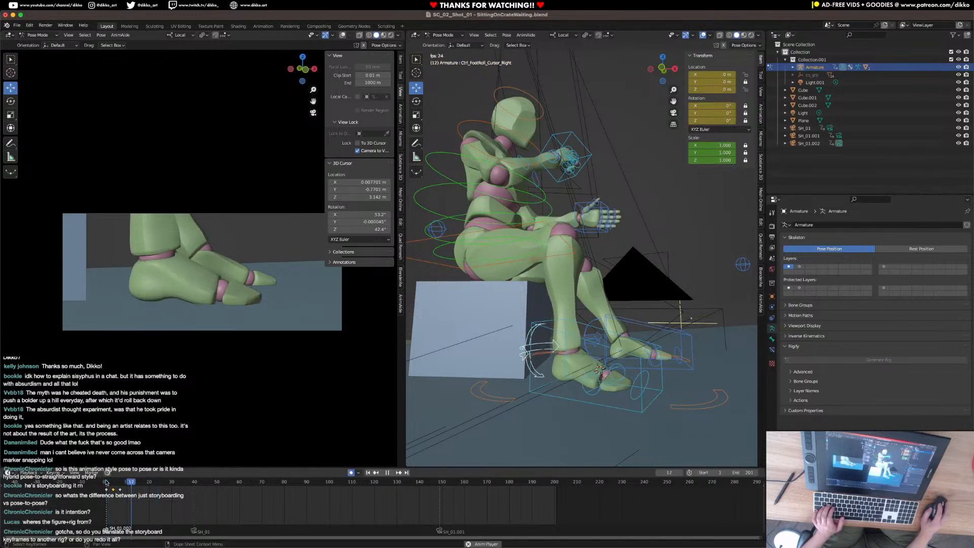
# Lower the right foot roll control to about 0.011 m on Z at frame 4 and play the softened tap.
pyautogui.moveTo(105, 482); pyautogui.dragTo(113, 485)
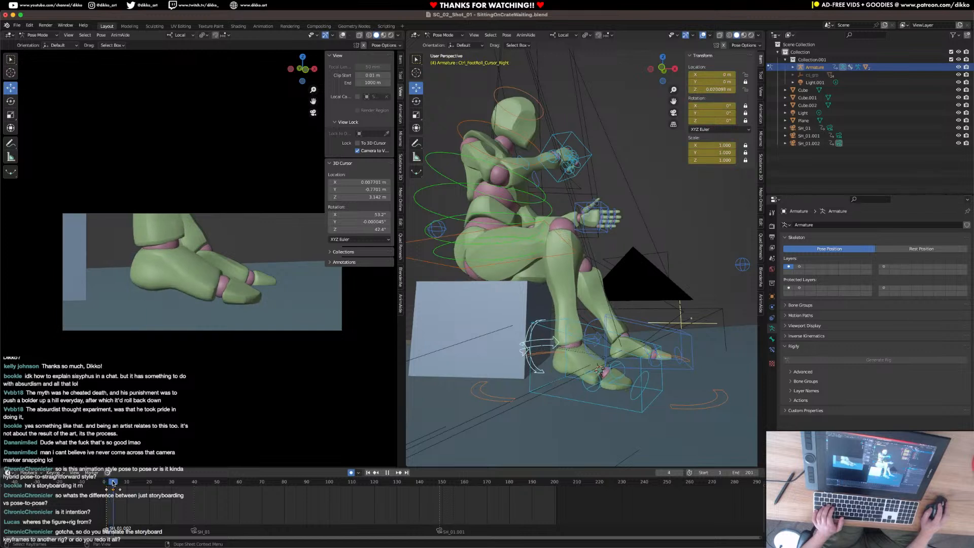
pyautogui.moveTo(536, 316); pyautogui.dragTo(536, 320)
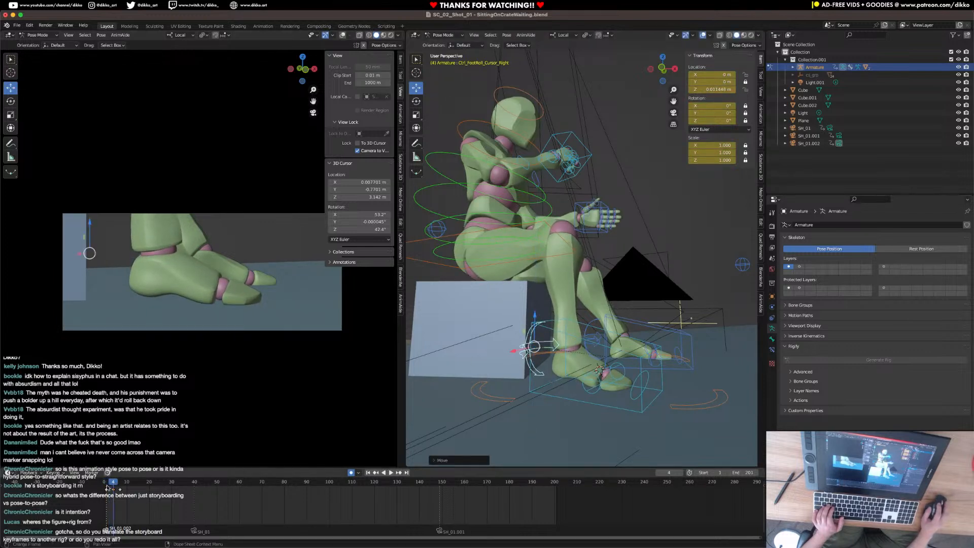
pyautogui.press('space')
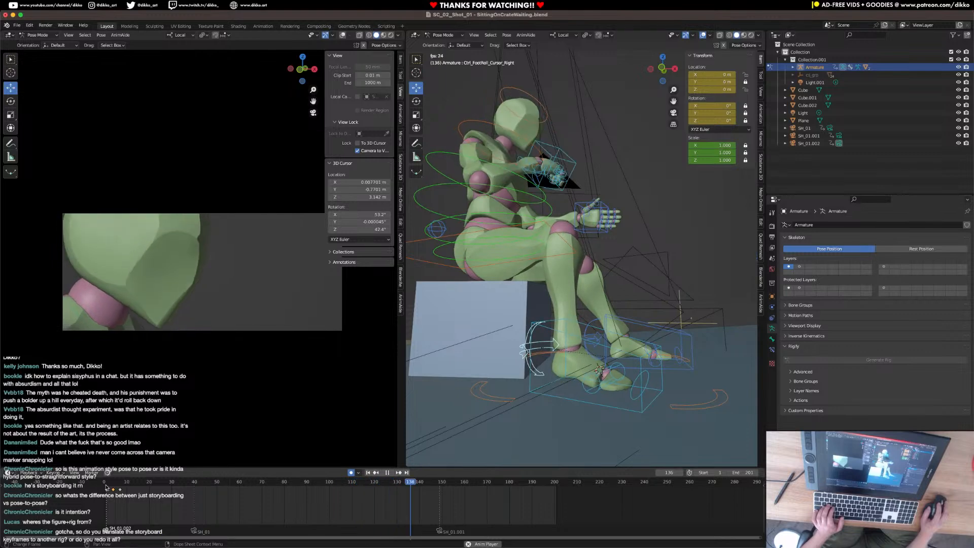
pyautogui.press('space')
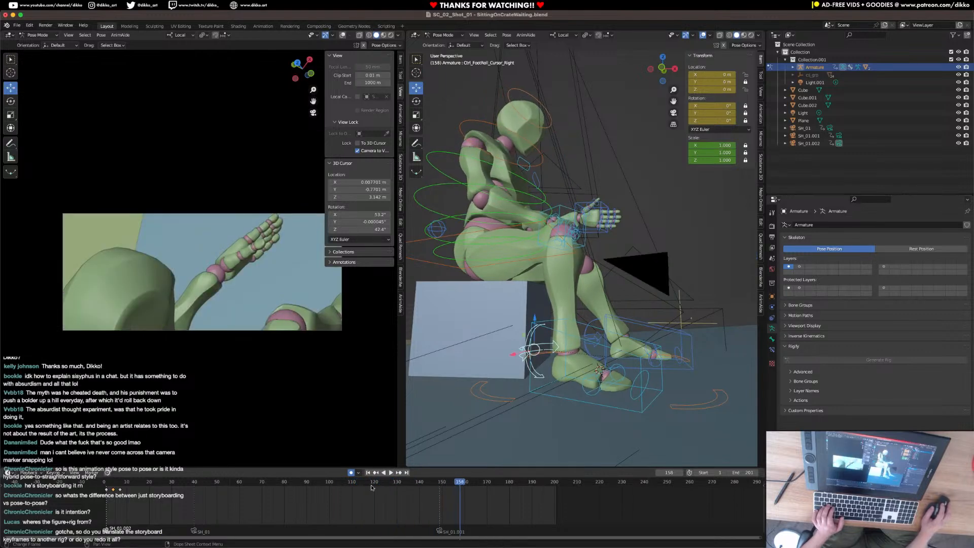
# Key the left hand IK control's current pose at frame 149.
pyautogui.click(439, 482)
pyautogui.moveTo(571, 262); pyautogui.dragTo(633, 287, button='middle')
pyautogui.scroll(2, 662, 254)
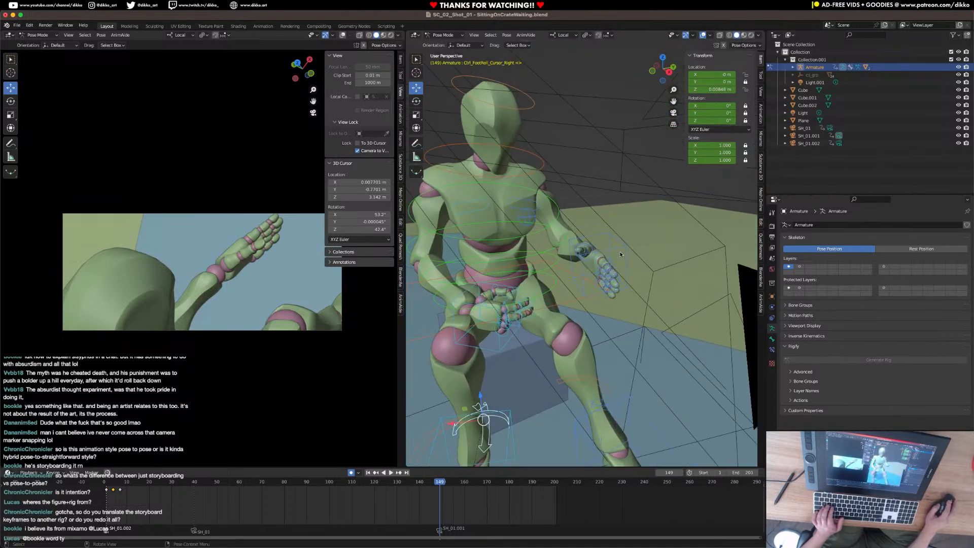
pyautogui.click(617, 297)
pyautogui.press('KP_Decimal')
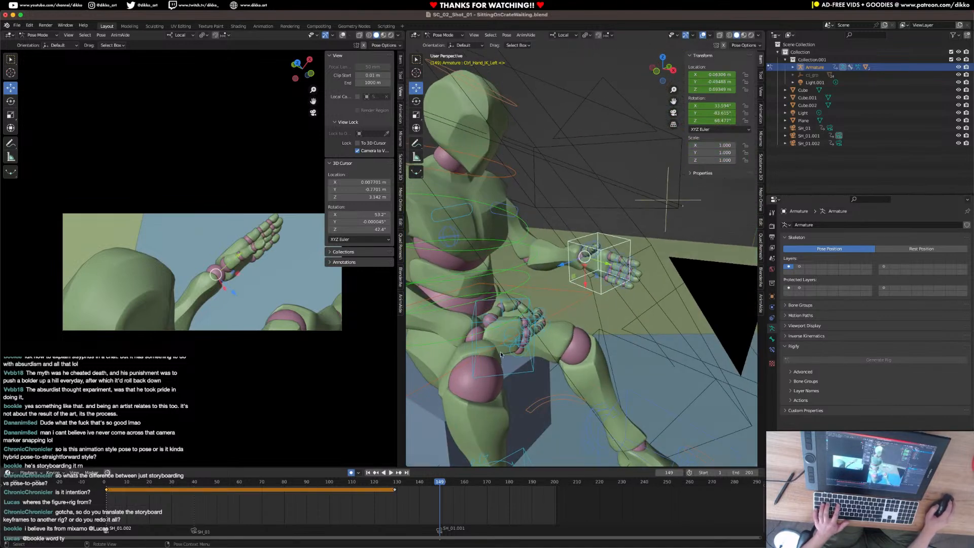
pyautogui.moveTo(390, 486); pyautogui.dragTo(439, 486)
pyautogui.moveTo(559, 323); pyautogui.dragTo(429, 323, button='middle')
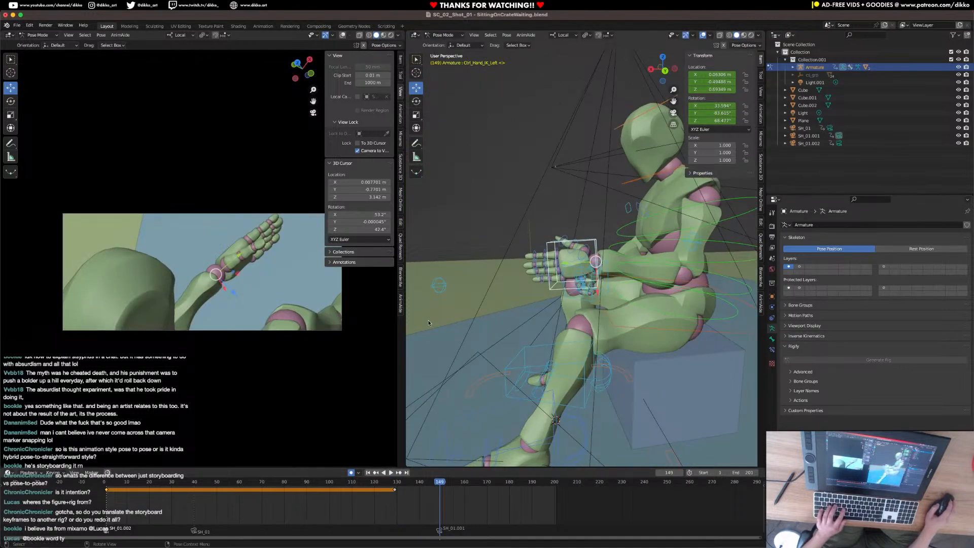
pyautogui.rightClick(578, 297)
pyautogui.click(439, 490)
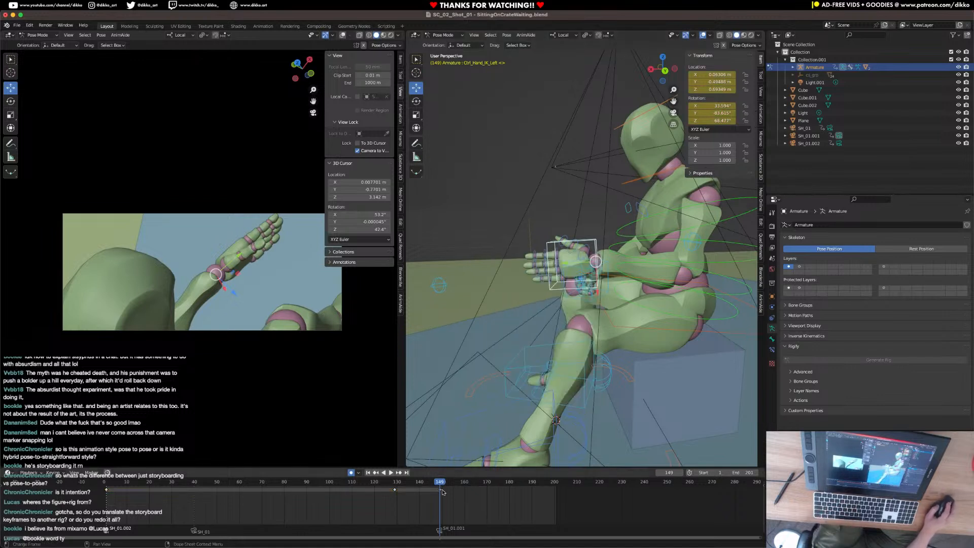
# Shift the left hand's raised-pose key to about frame 191 and key the same pose at frame 149.
pyautogui.press('g')
pyautogui.click(536, 497)
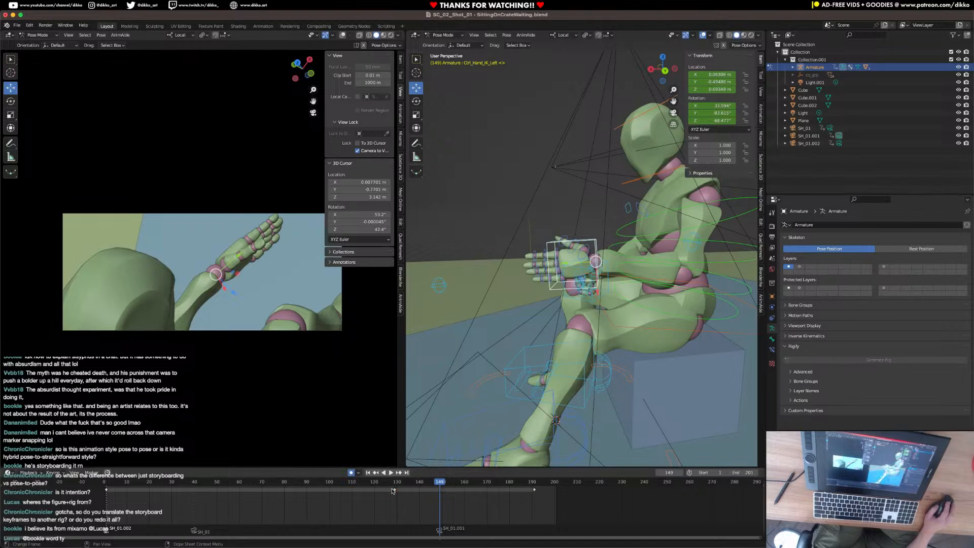
pyautogui.press('a')
pyautogui.press('g')
pyautogui.click(438, 493)
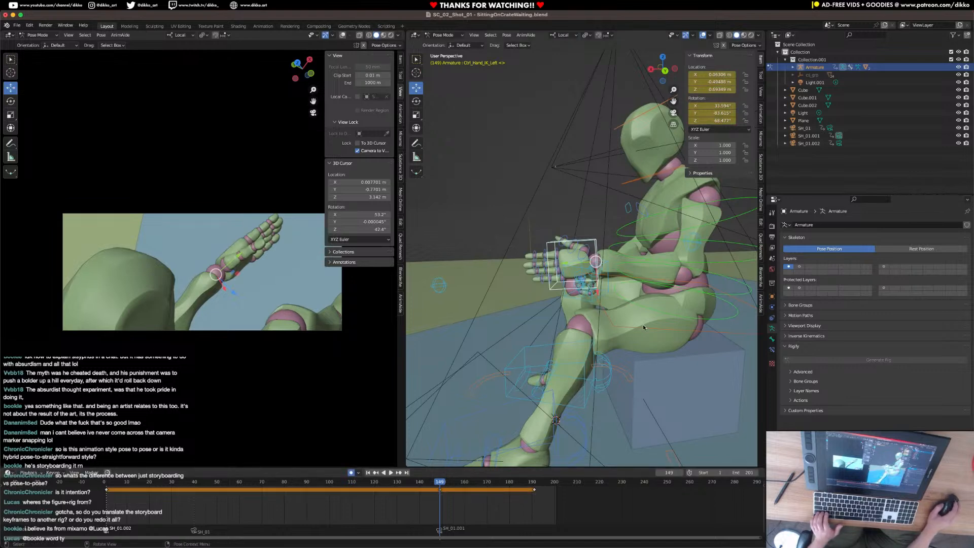
# Lower the left hand IK control beside the thigh at frame 149 and rotate the fingers downward.
pyautogui.moveTo(643, 325); pyautogui.dragTo(632, 305, button='middle')
pyautogui.press('g')
pyautogui.click(693, 385)
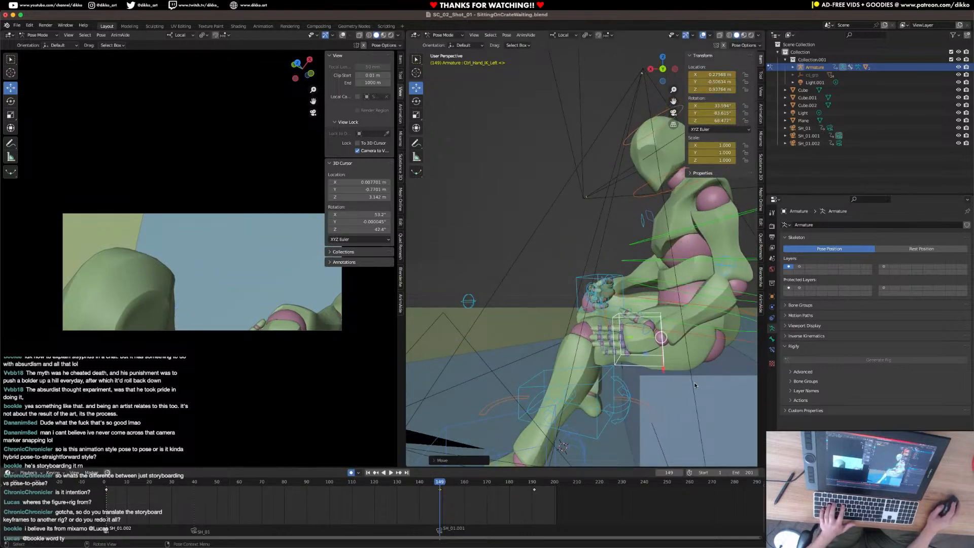
pyautogui.press('r')
pyautogui.press('r')
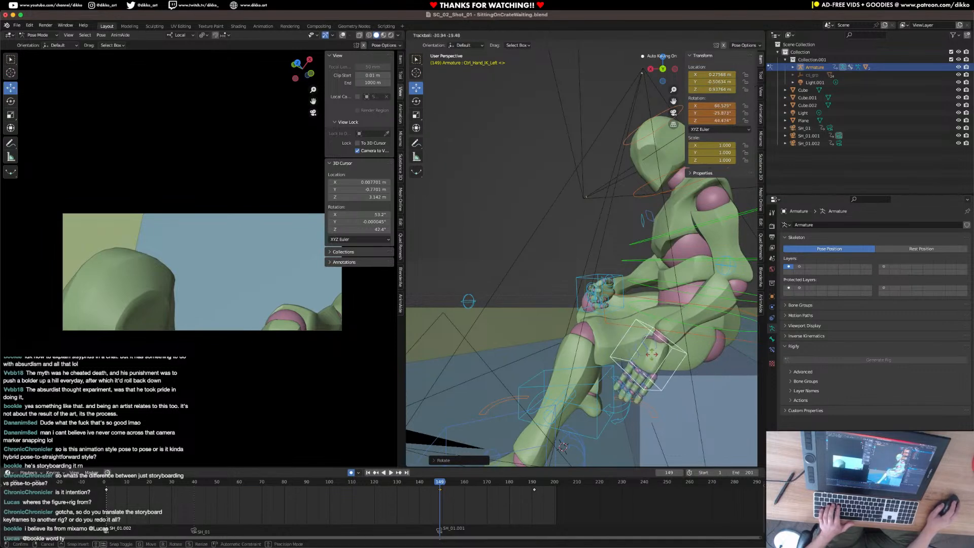
pyautogui.click(699, 374)
pyautogui.press('h')
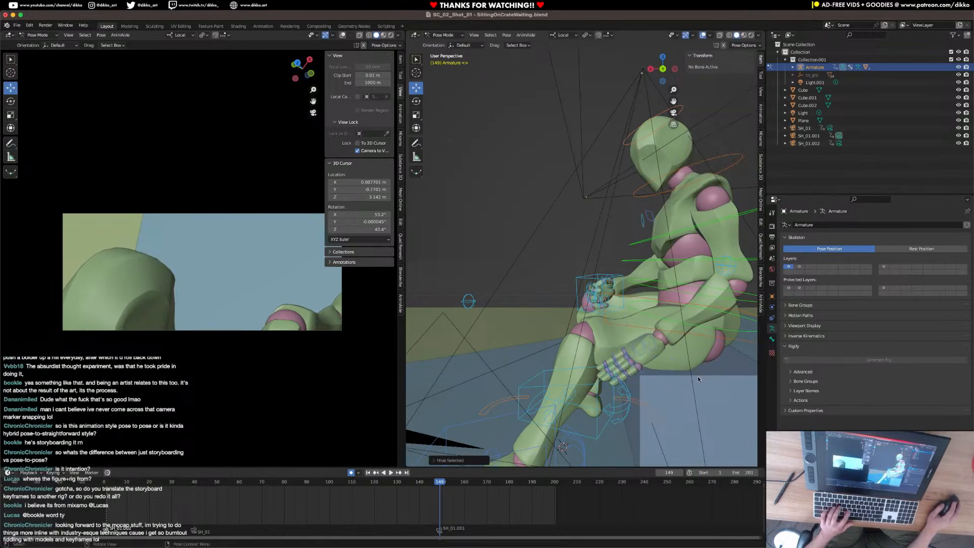
pyautogui.hotkey('alt', 'h')
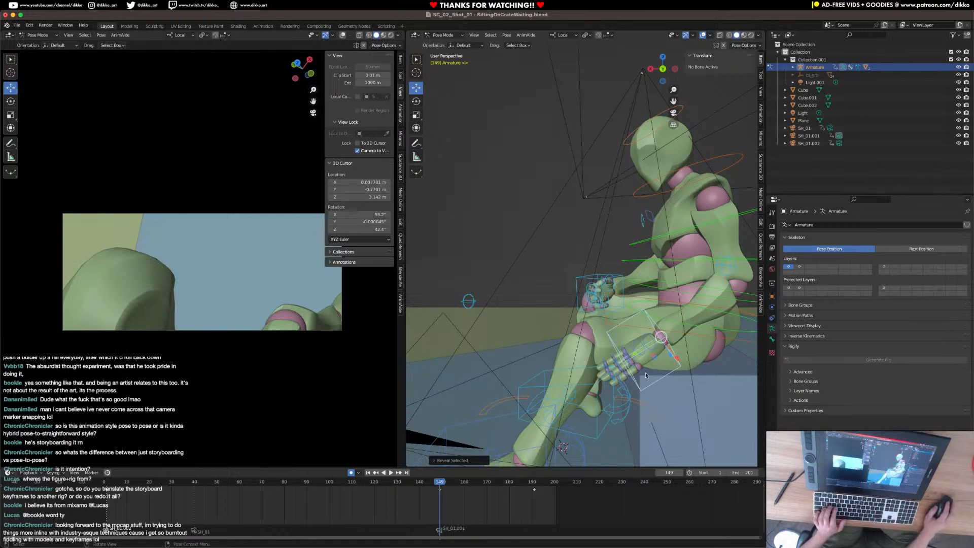
# Refine the lowered left hand's position beside the left knee at frame 149, outside the camera's framing.
pyautogui.press('g')
pyautogui.click(672, 388)
pyautogui.moveTo(672, 388); pyautogui.dragTo(695, 372, button='middle')
pyautogui.press('g')
pyautogui.click(676, 366)
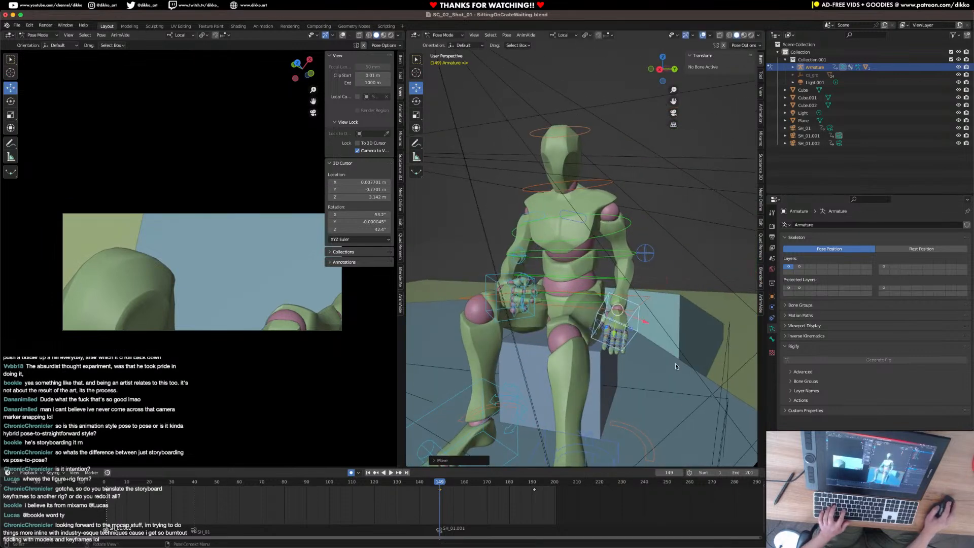
# Retime the raised left hand key to frame 165 and move and rotate the hand there into an open palm-up pose.
pyautogui.moveTo(448, 486); pyautogui.dragTo(475, 486)
pyautogui.press('r')
pyautogui.press('r')
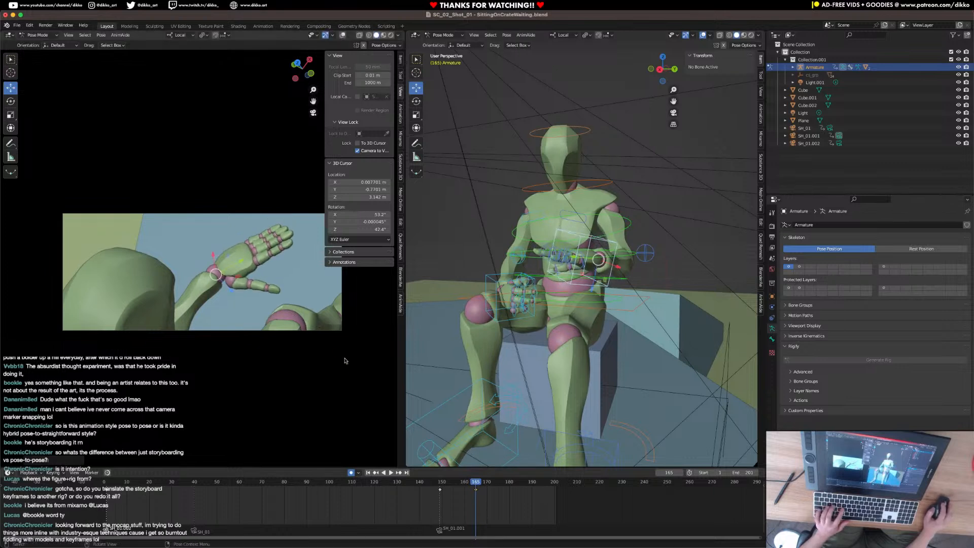
pyautogui.press('g')
pyautogui.press('r')
pyautogui.press('r')
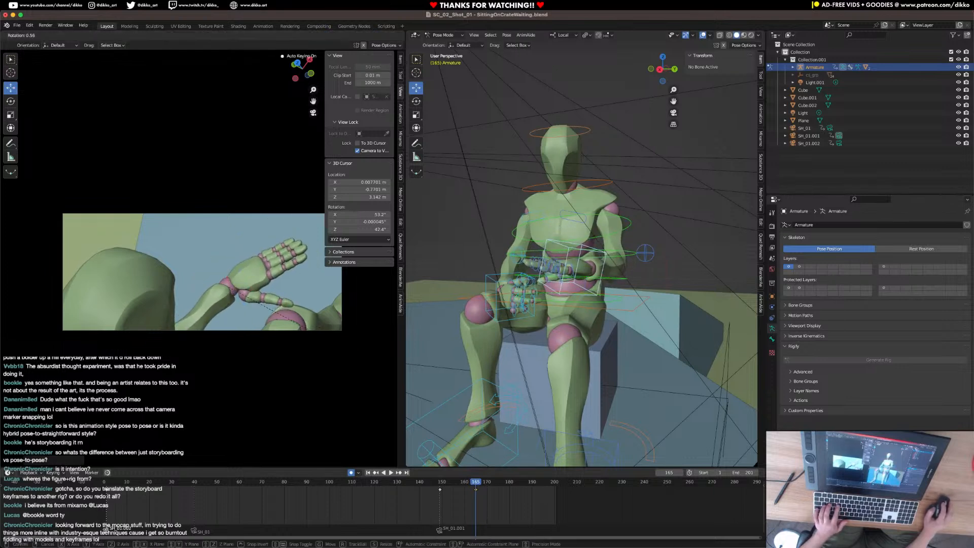
pyautogui.click(358, 356)
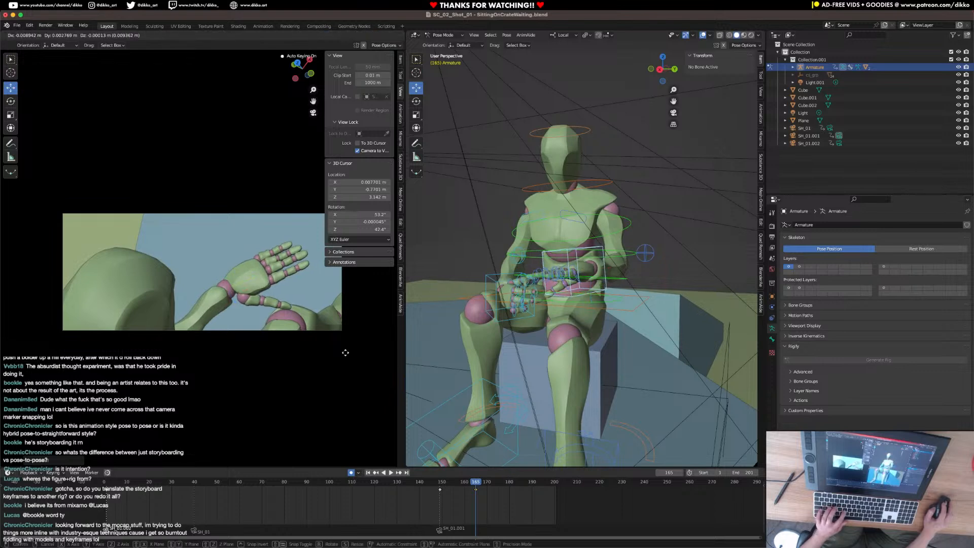
# Play the hand raise and add a breakdown pose at frame 159 with the left hand moved outward and rotated.
pyautogui.click(422, 485)
pyautogui.press('space')
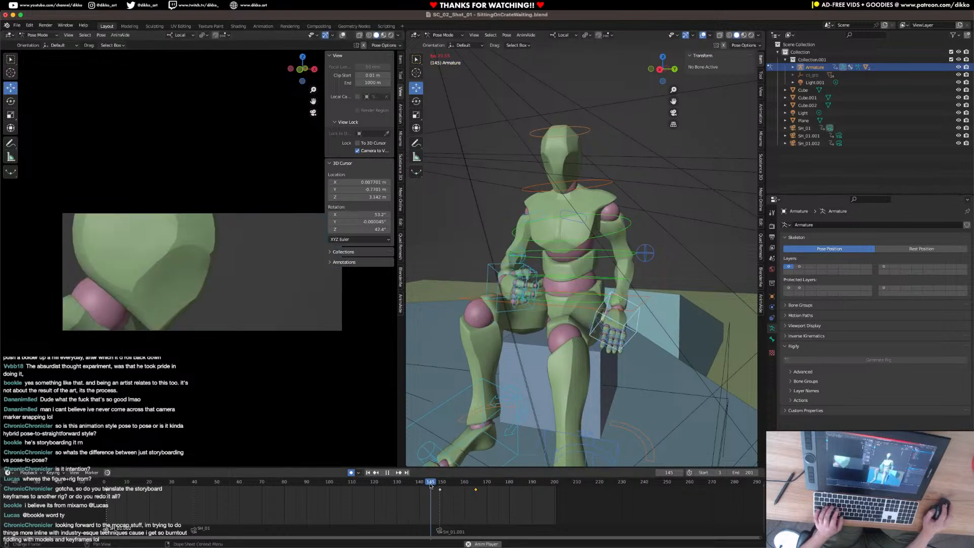
pyautogui.press('space')
pyautogui.moveTo(442, 483); pyautogui.dragTo(461, 486)
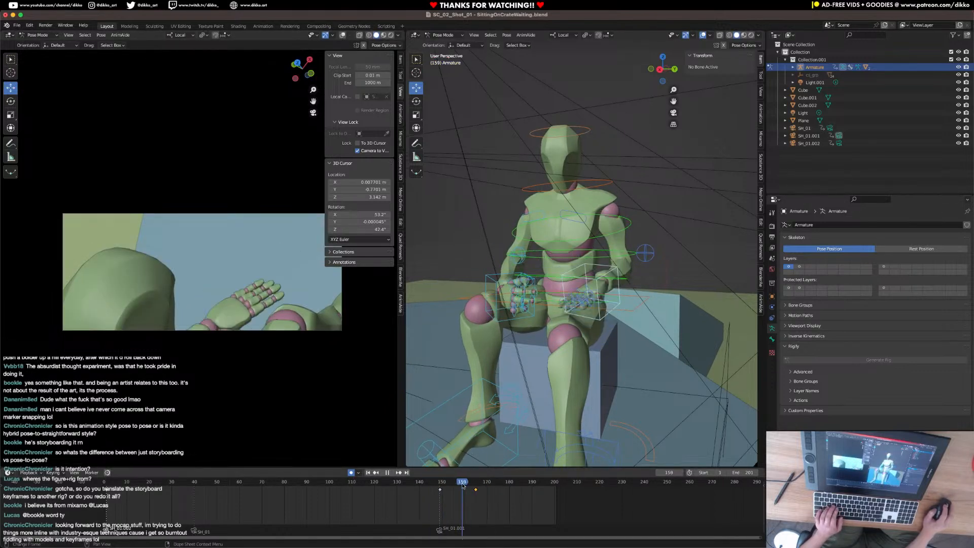
pyautogui.press('g')
pyautogui.click(356, 395)
pyautogui.press('r')
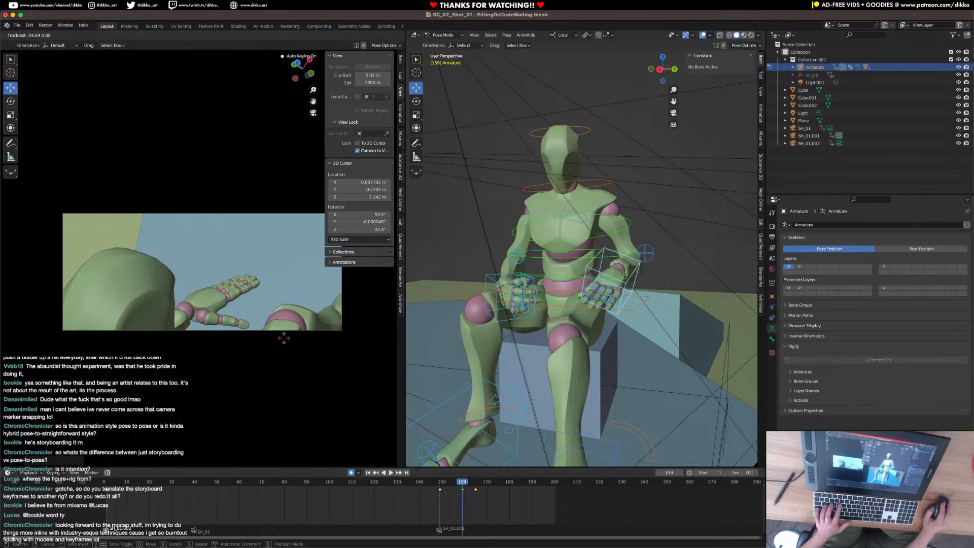
pyautogui.click(413, 439)
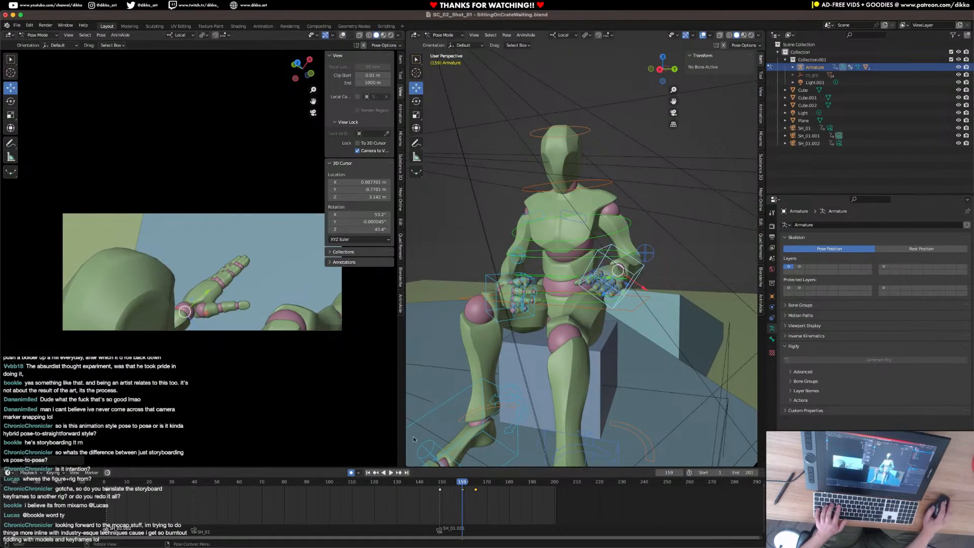
# Retime the final raised-hand key to frame 170 and play the slower hand raise.
pyautogui.click(429, 484)
pyautogui.press('space')
pyautogui.press('space')
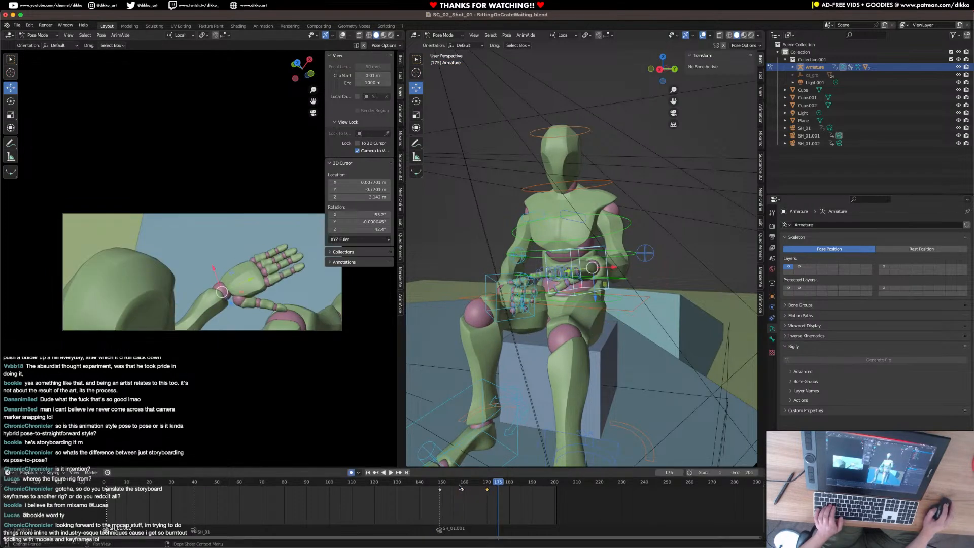
pyautogui.click(440, 486)
pyautogui.press('space')
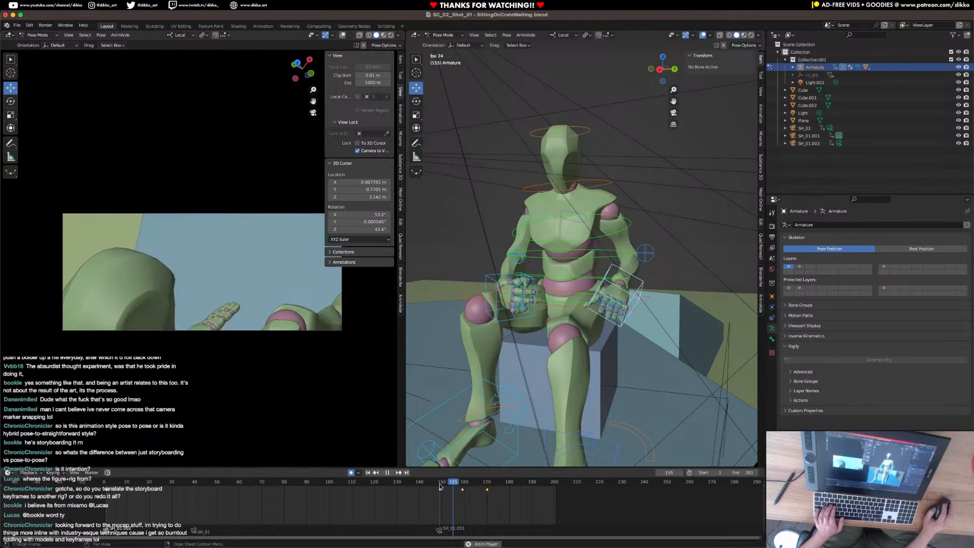
pyautogui.press('space')
# Key the left arm pole control at frame 149 and move it forward, away from the crate, at frame 170.
pyautogui.click(487, 482)
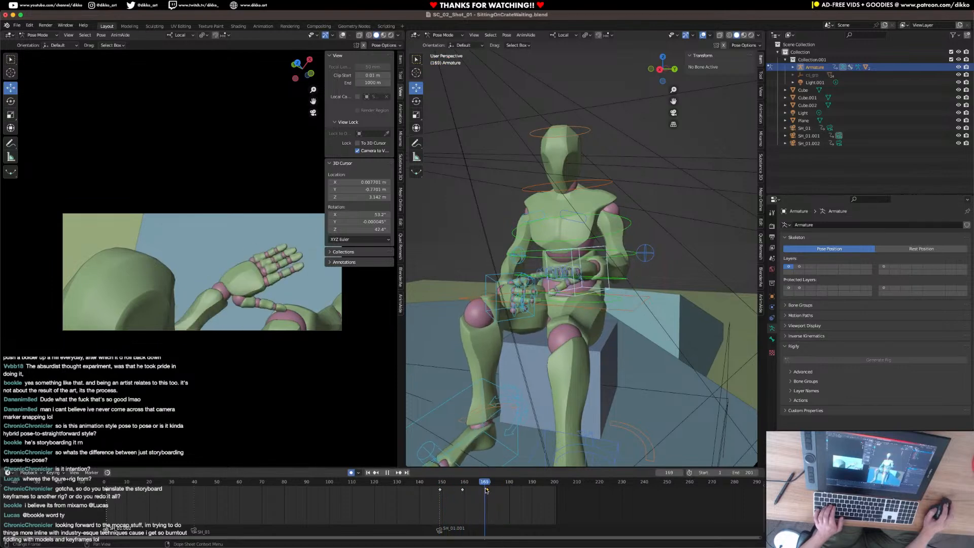
pyautogui.moveTo(547, 417); pyautogui.dragTo(565, 254, button='middle')
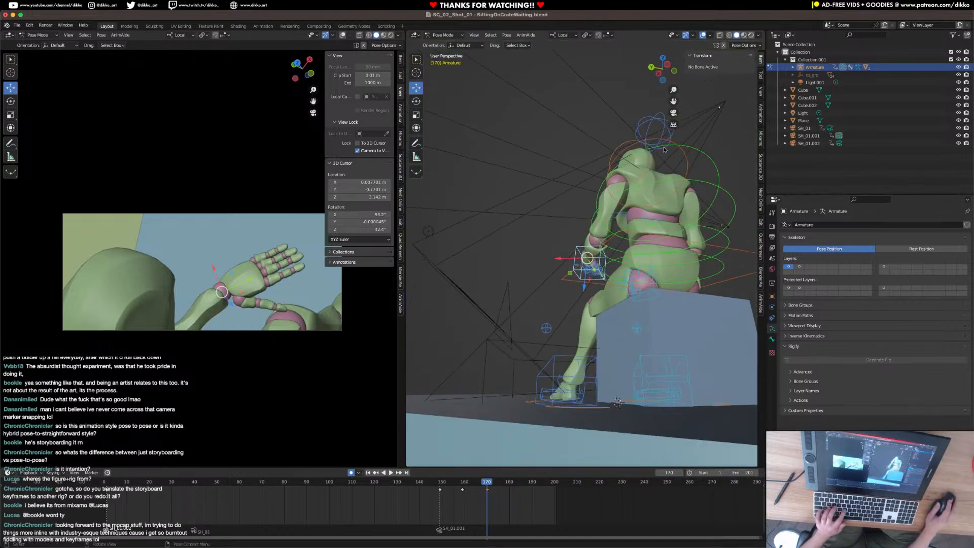
pyautogui.click(647, 123)
pyautogui.moveTo(485, 483); pyautogui.dragTo(439, 484)
pyautogui.press('i')
pyautogui.click(549, 364)
pyautogui.press('Up')
pyautogui.moveTo(549, 364); pyautogui.dragTo(626, 316, button='middle')
pyautogui.press('g')
pyautogui.click(507, 338)
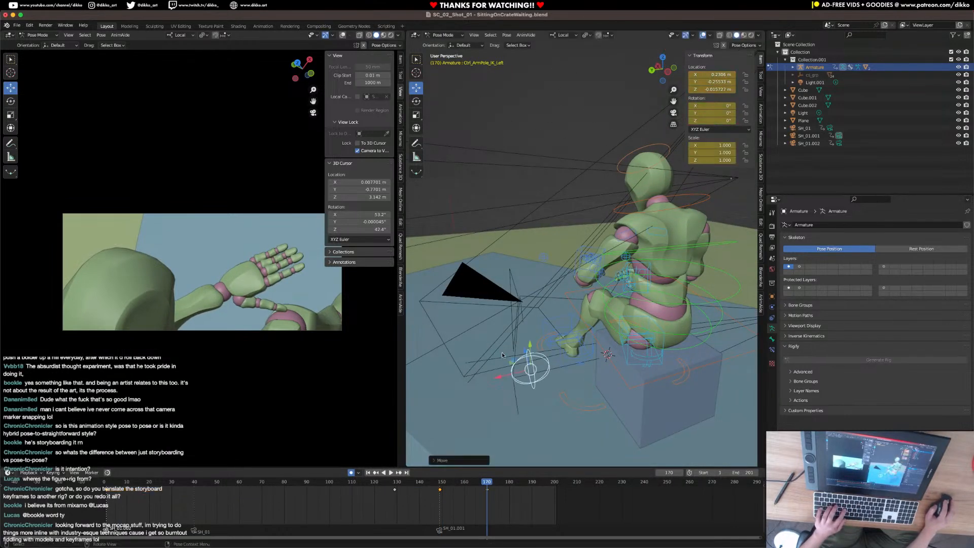
# Replay the left hand raise from about frame 148 to check the elbow motion.
pyautogui.click(437, 483)
pyautogui.press('space')
pyautogui.click(436, 483)
pyautogui.click(436, 484)
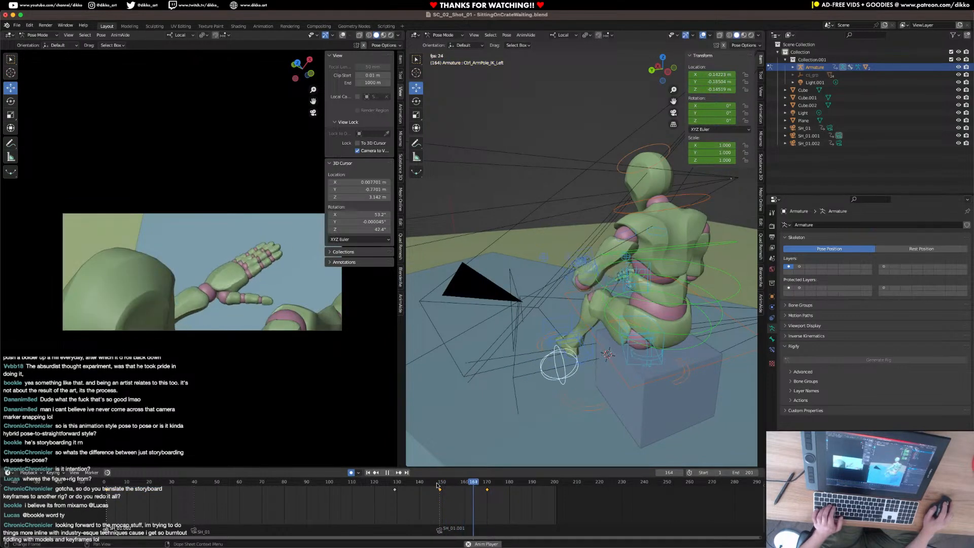
pyautogui.click(436, 486)
pyautogui.press('space')
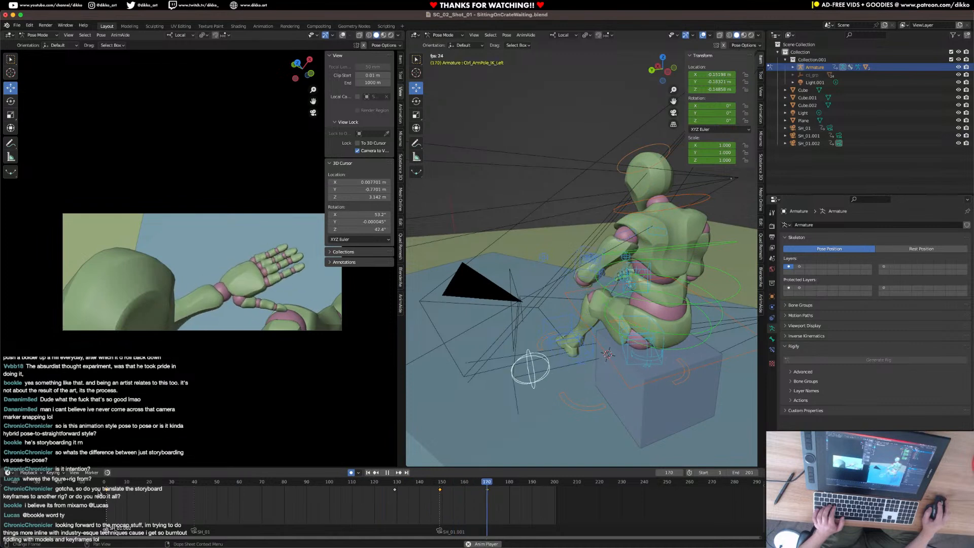
# Play the whole shot from frame 1 to review the foot tap, camera cuts and hand movement.
pyautogui.click(180, 480)
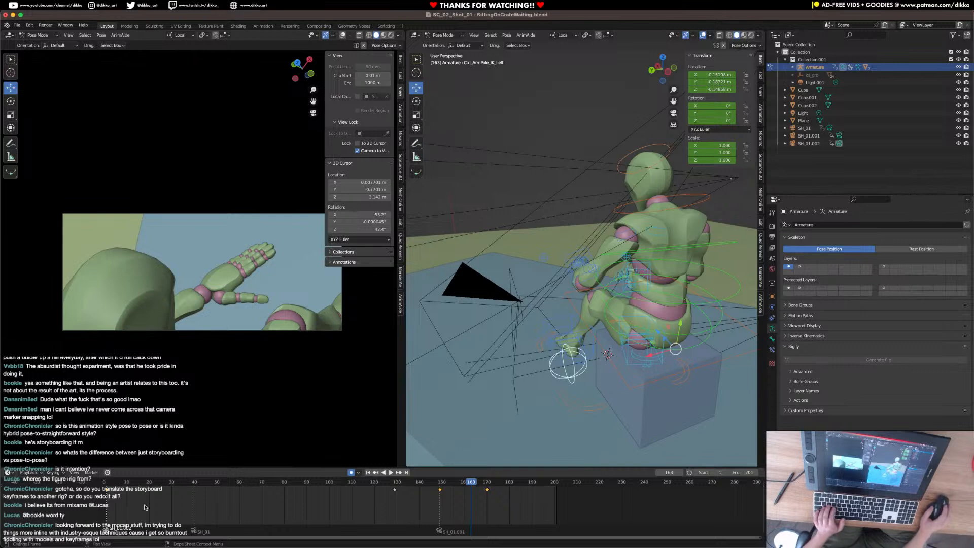
pyautogui.click(106, 485)
pyautogui.press('space')
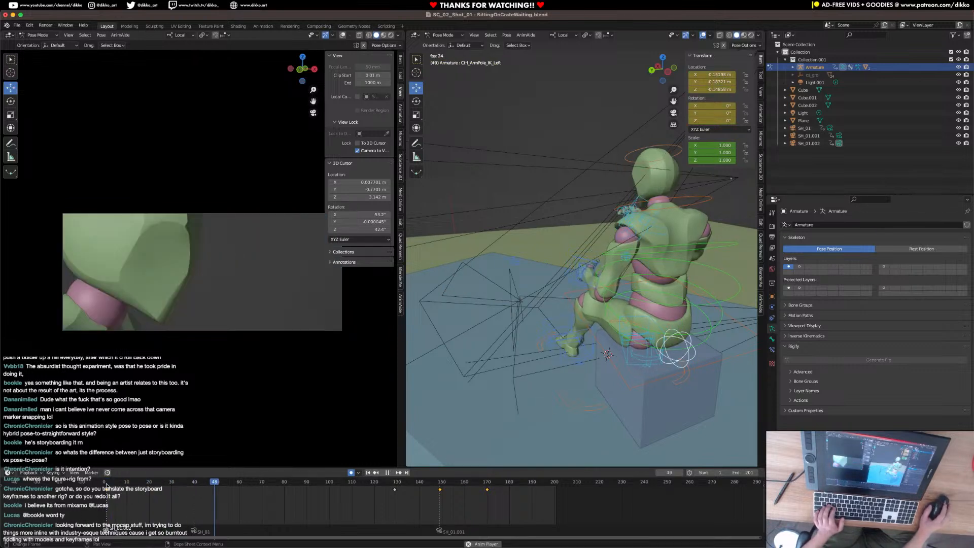
pyautogui.press('space')
pyautogui.click(106, 486)
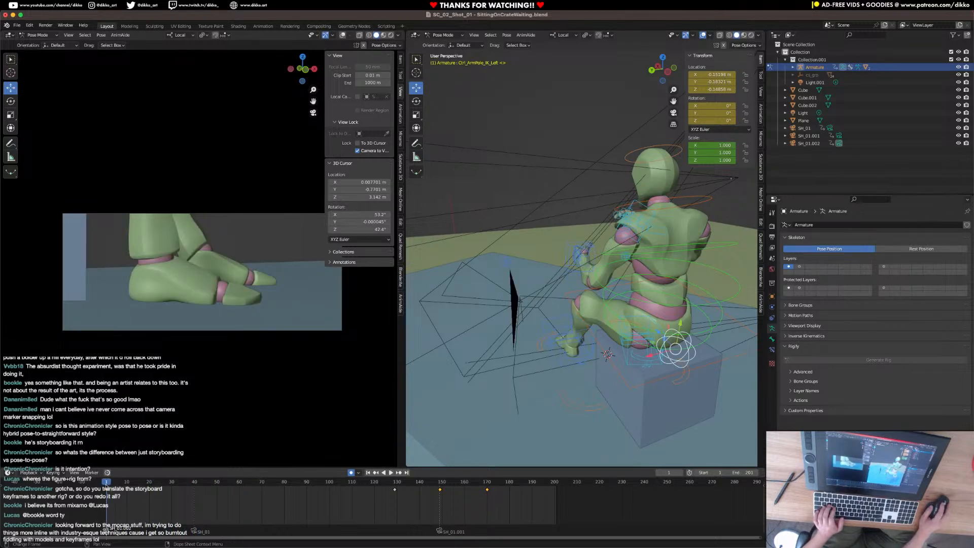
pyautogui.press('space')
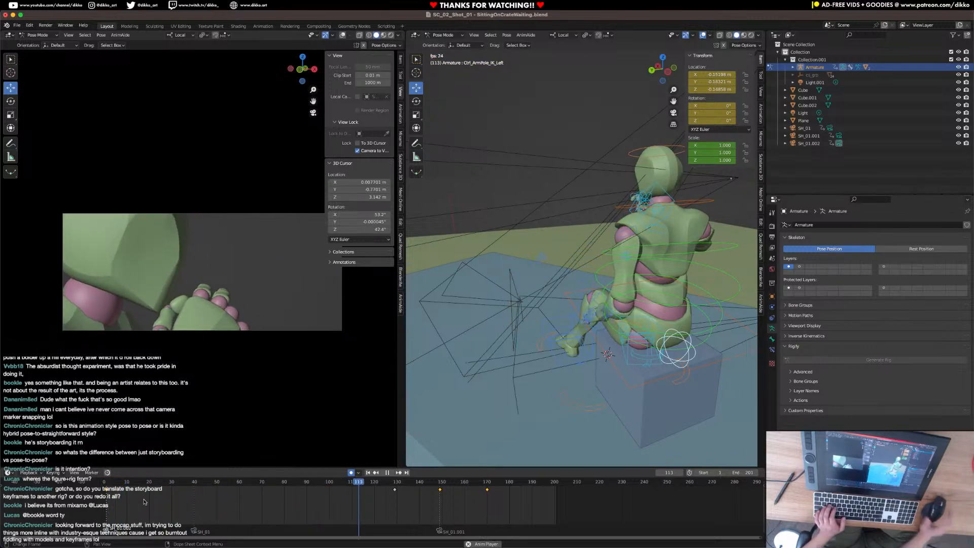
pyautogui.press('space')
pyautogui.click(107, 486)
pyautogui.press('space')
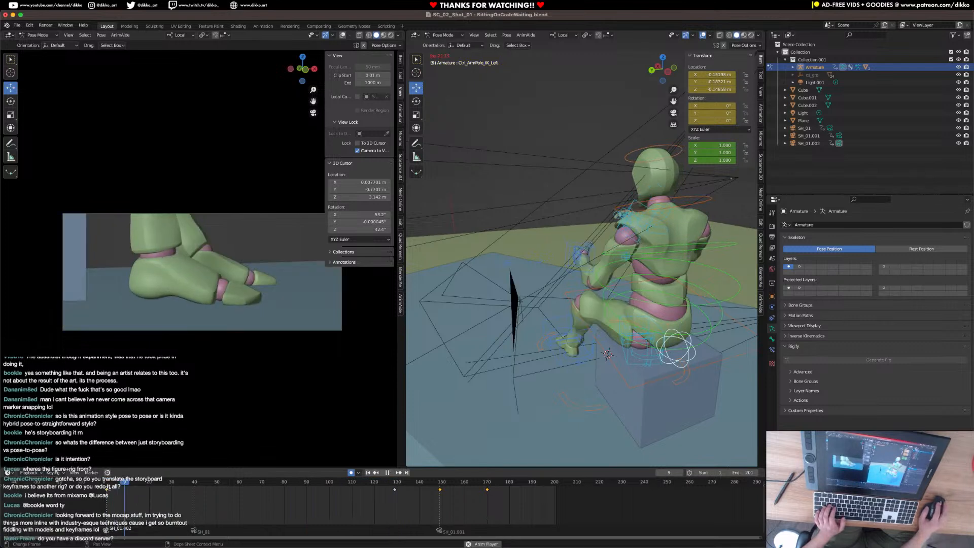
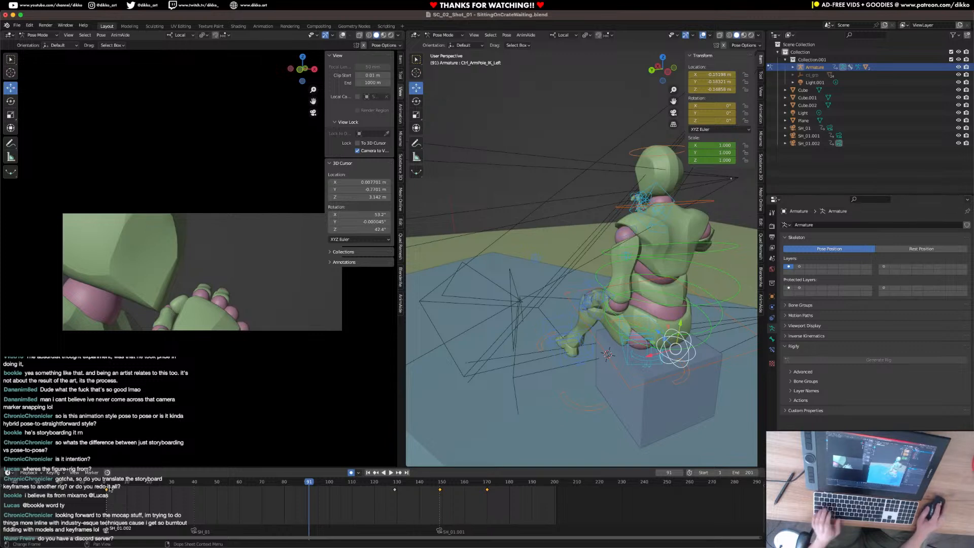
# Play the shot repeatedly from frame 1 to judge the timing of the foot tap, camera cuts and left hand raise.
pyautogui.hotkey('shift', 'Left')
pyautogui.press('space')
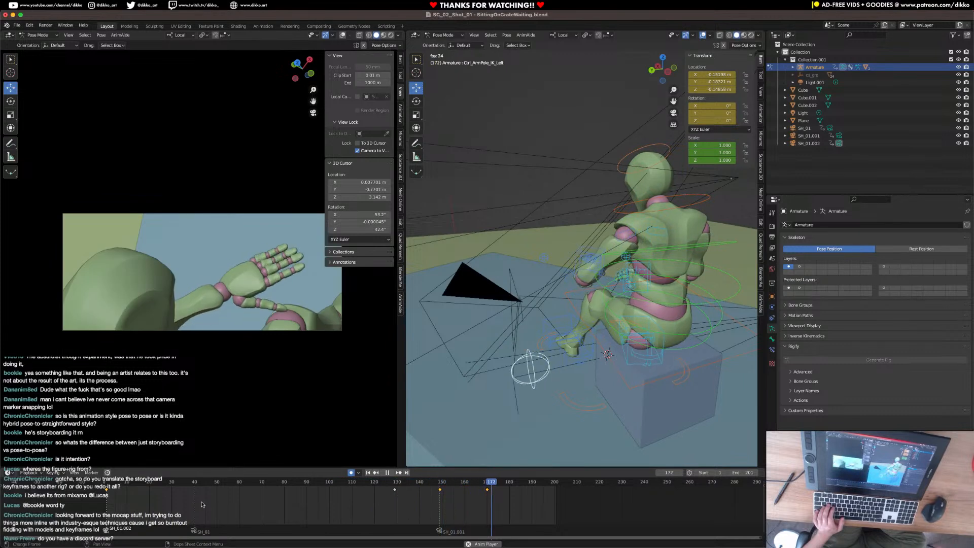
pyautogui.press('space')
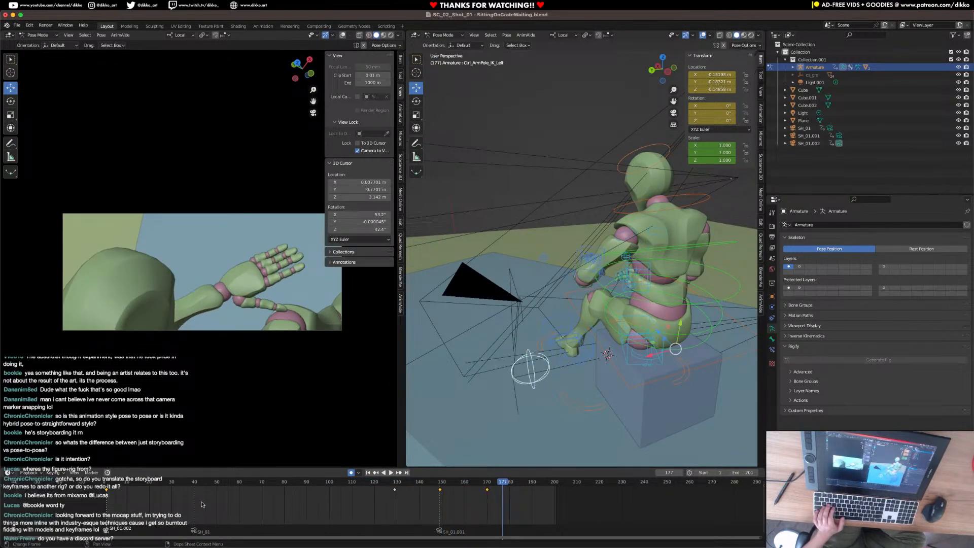
pyautogui.click(107, 488)
pyautogui.press('space')
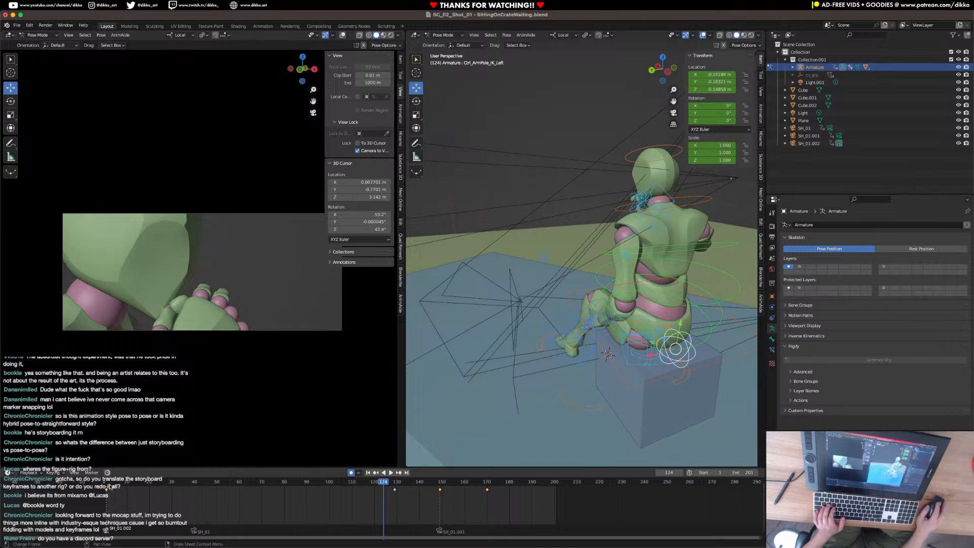
pyautogui.click(107, 485)
pyautogui.press('space')
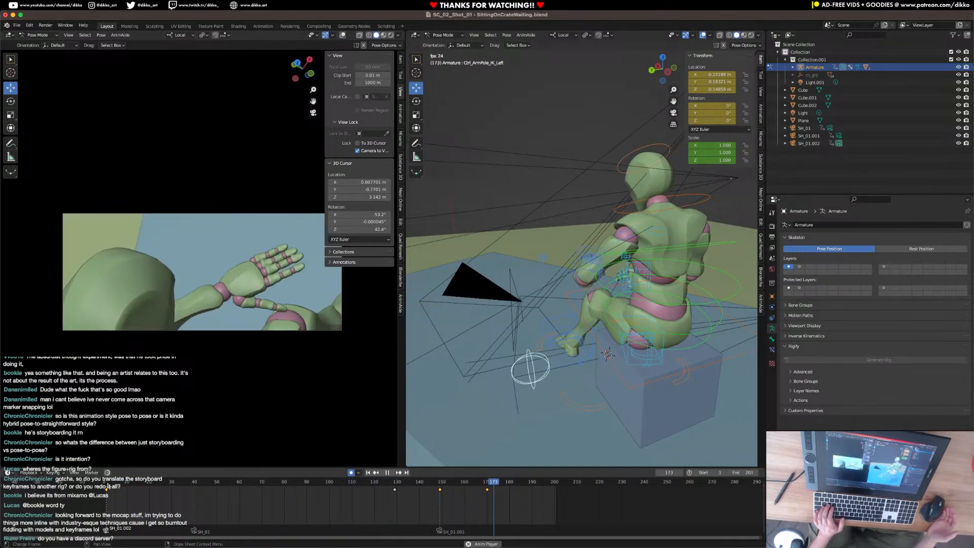
pyautogui.press('space')
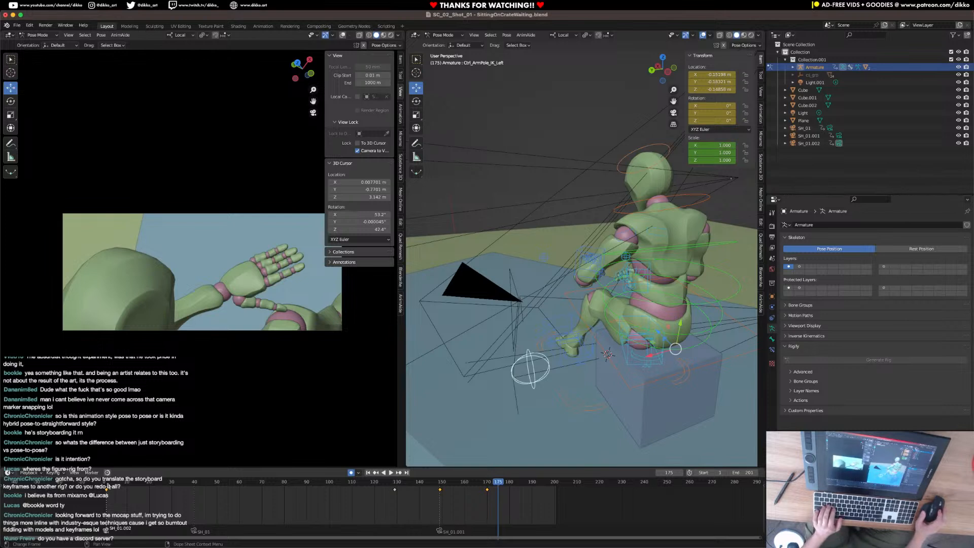
pyautogui.click(107, 487)
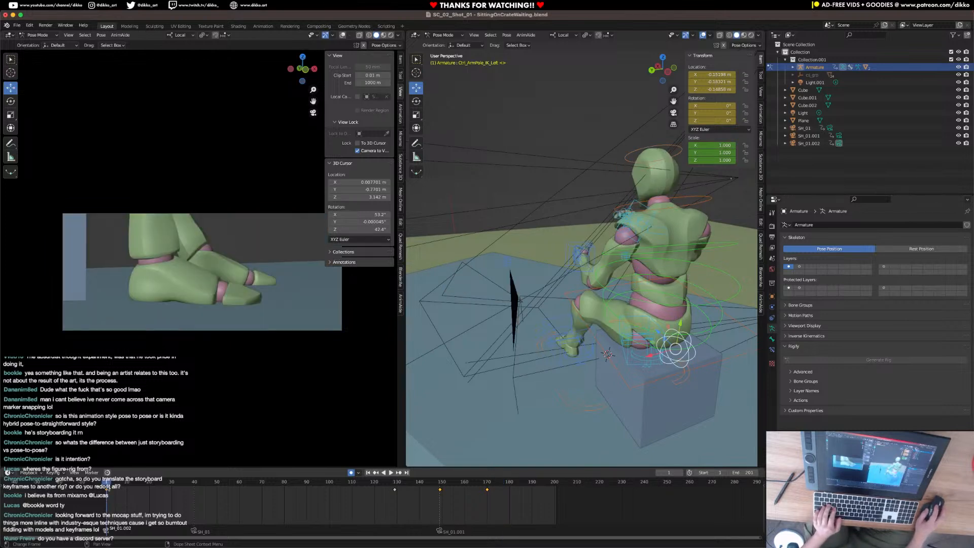
pyautogui.press('space')
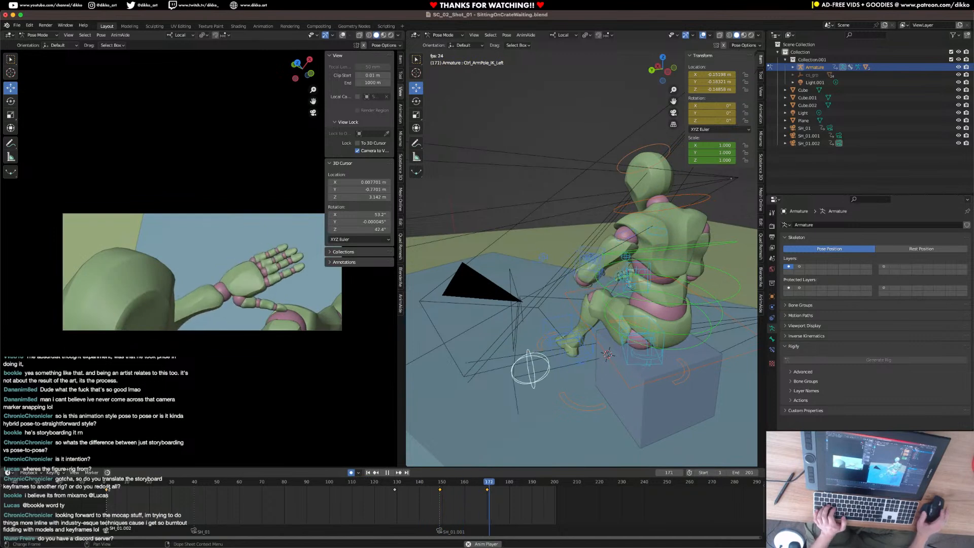
pyautogui.press('space')
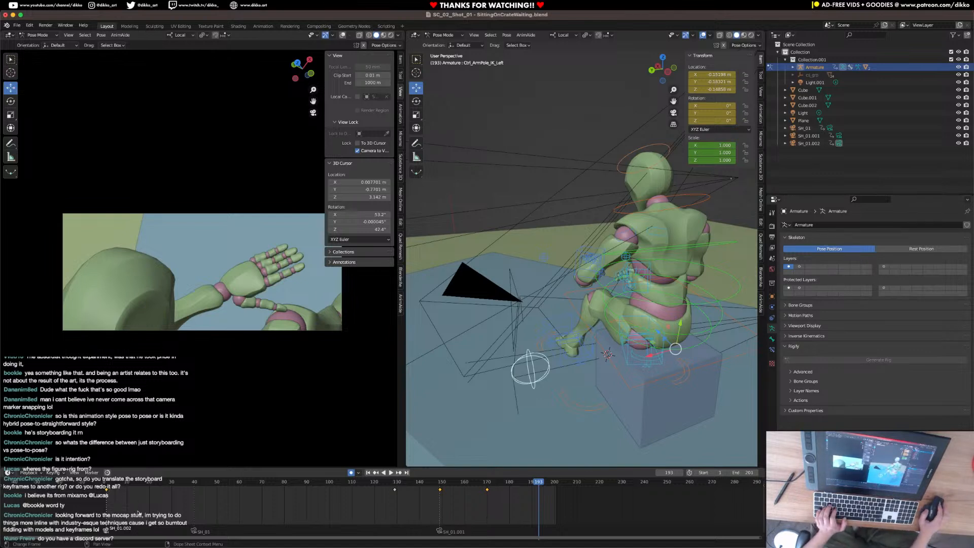
pyautogui.click(118, 510)
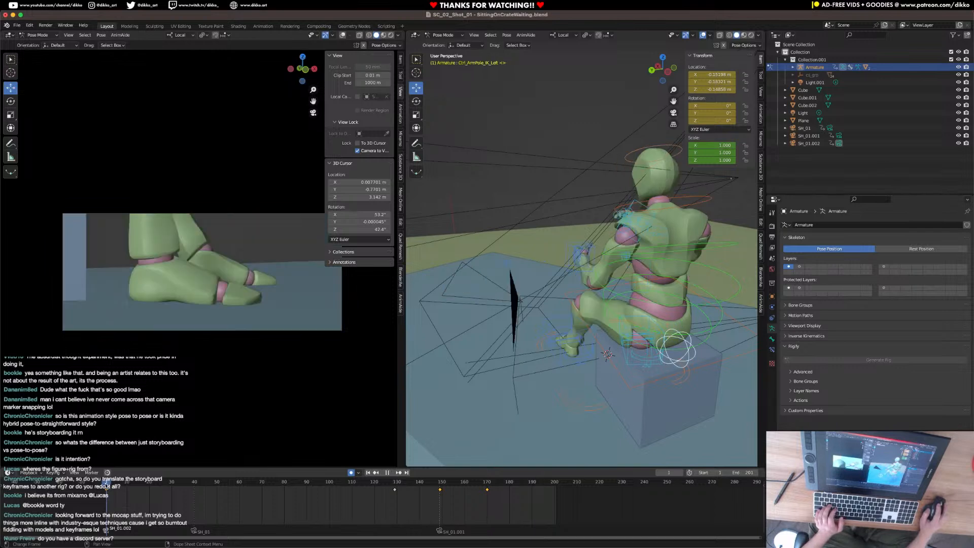
pyautogui.press('space')
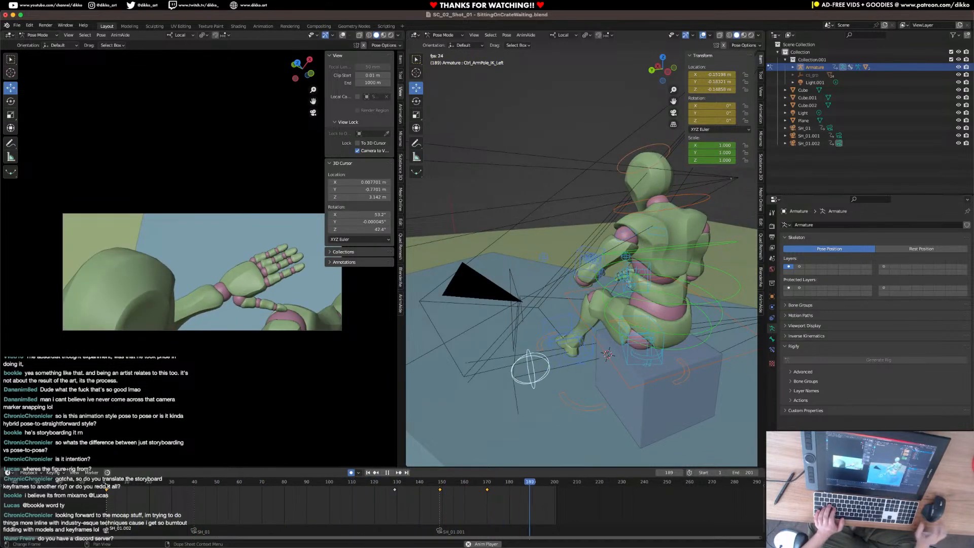
pyautogui.press('space')
pyautogui.press('space')
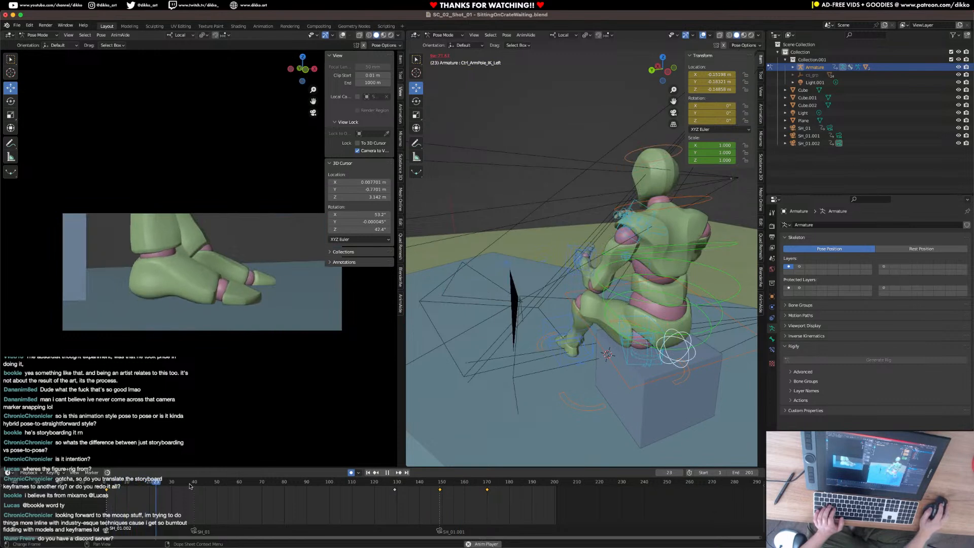
pyautogui.press('space')
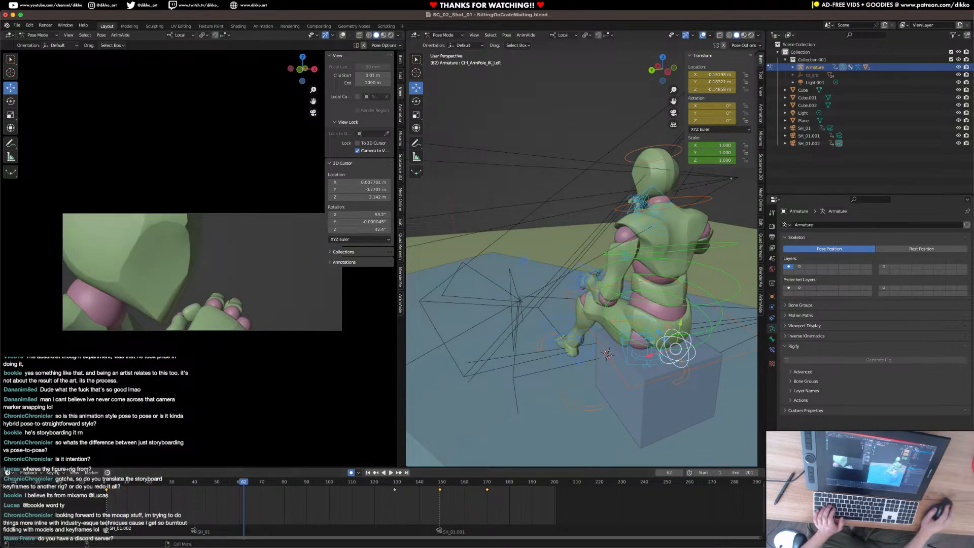
pyautogui.click(105, 484)
pyautogui.press('space')
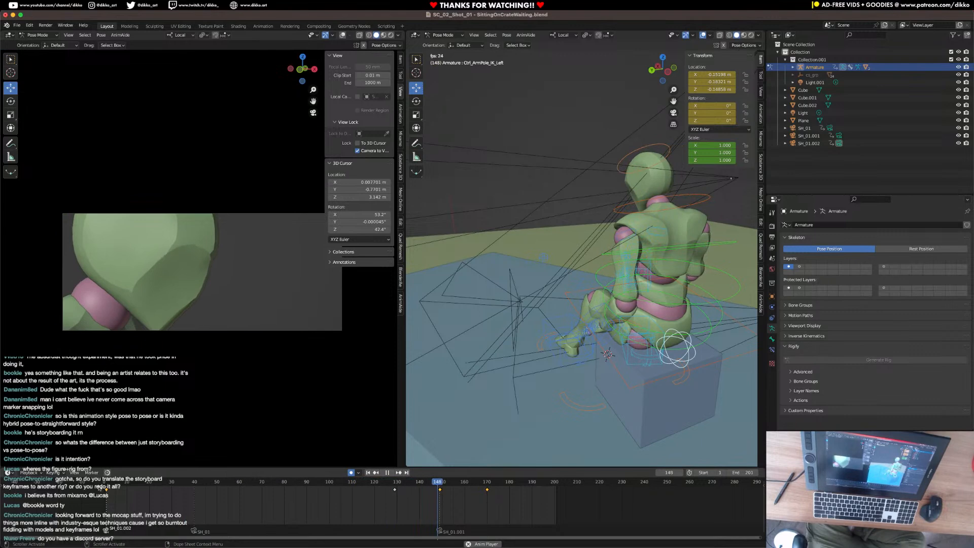
pyautogui.press('space')
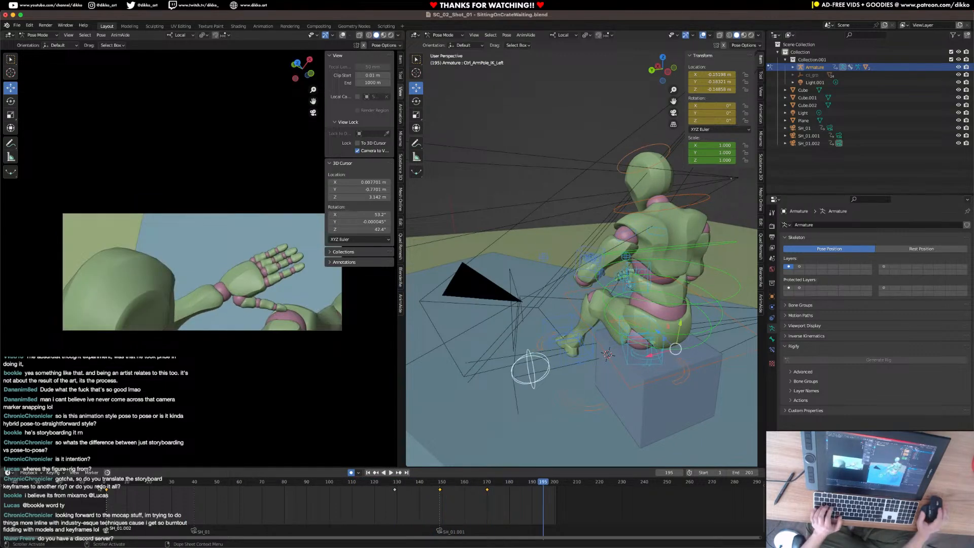
pyautogui.moveTo(142, 483); pyautogui.dragTo(483, 501)
pyautogui.press('space')
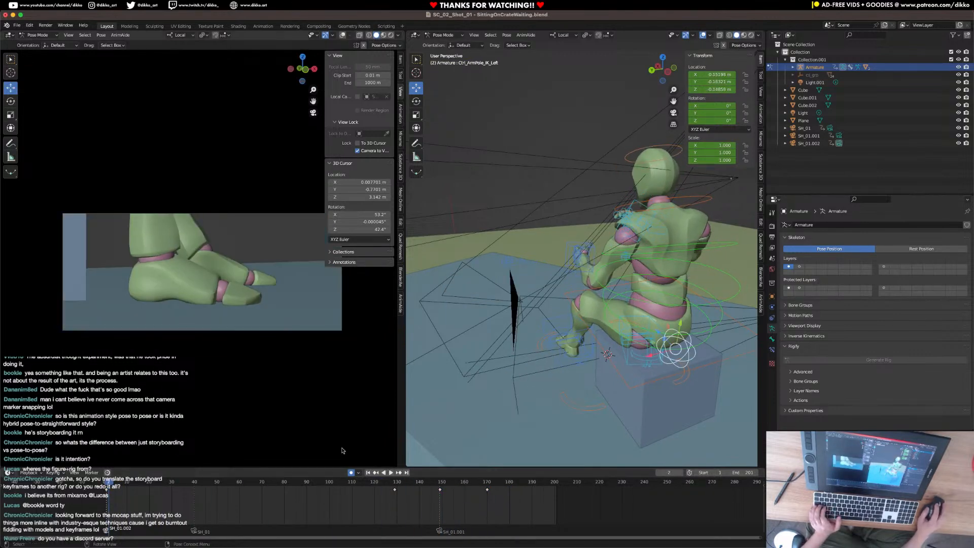
# Select the head control and replay the shot to check the head motion against its keyframes.
pyautogui.click(644, 149)
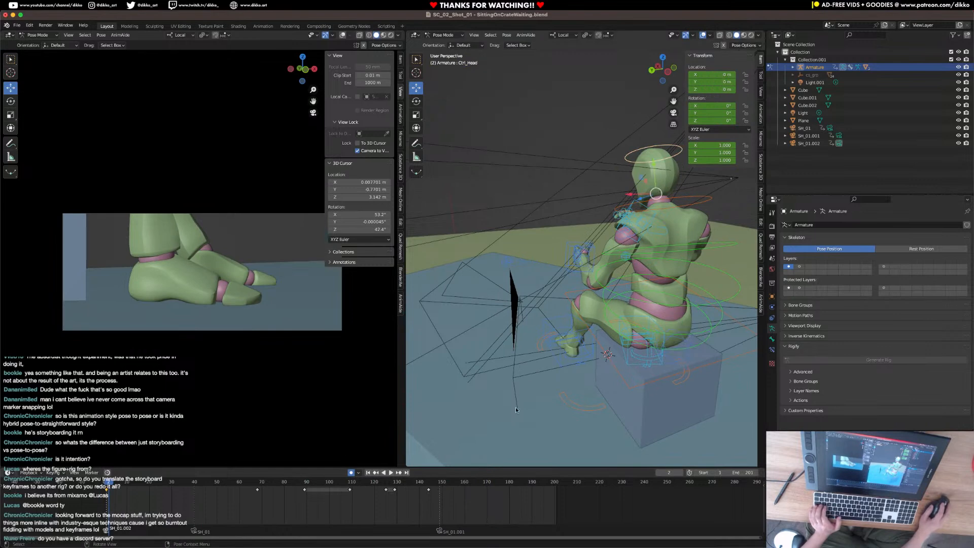
pyautogui.click(445, 483)
pyautogui.press('space')
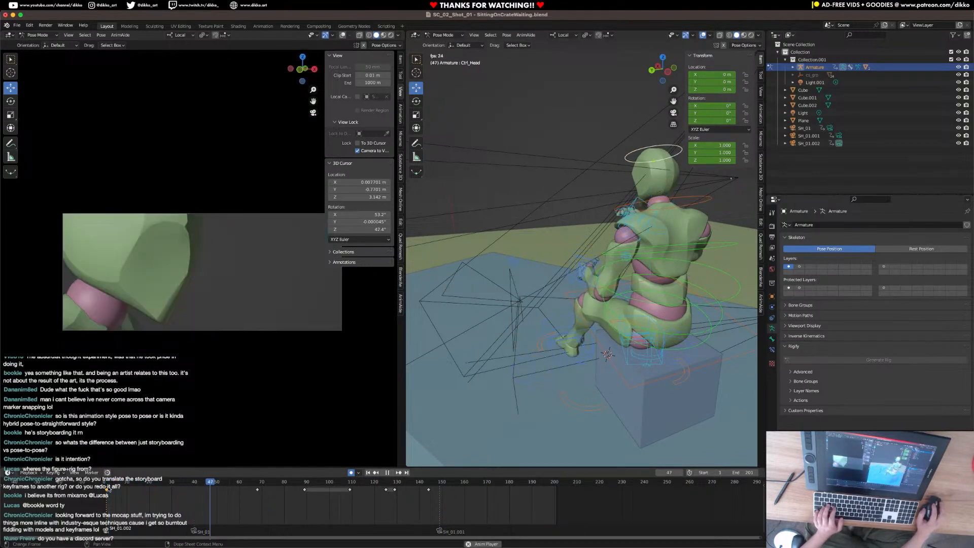
pyautogui.press('space')
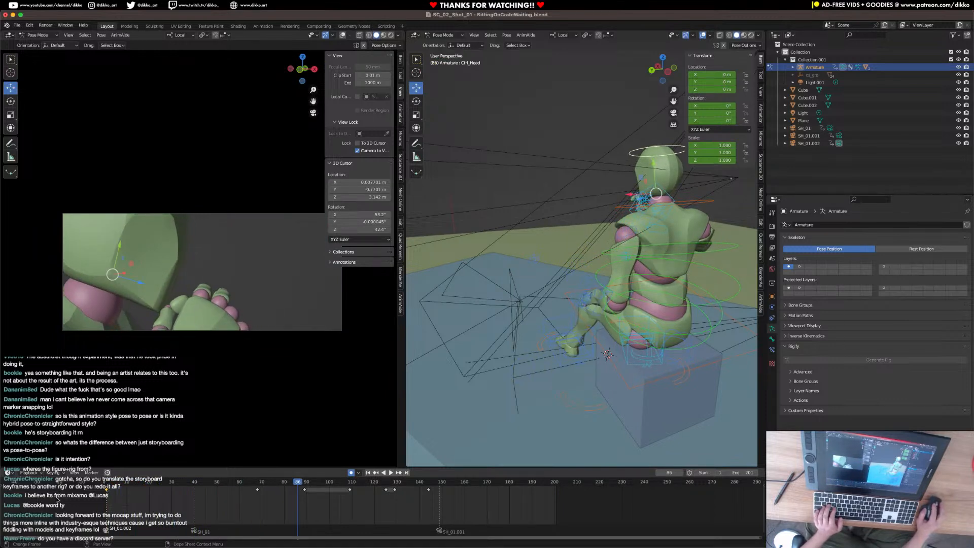
pyautogui.press('space')
pyautogui.hotkey('shift', 'Left')
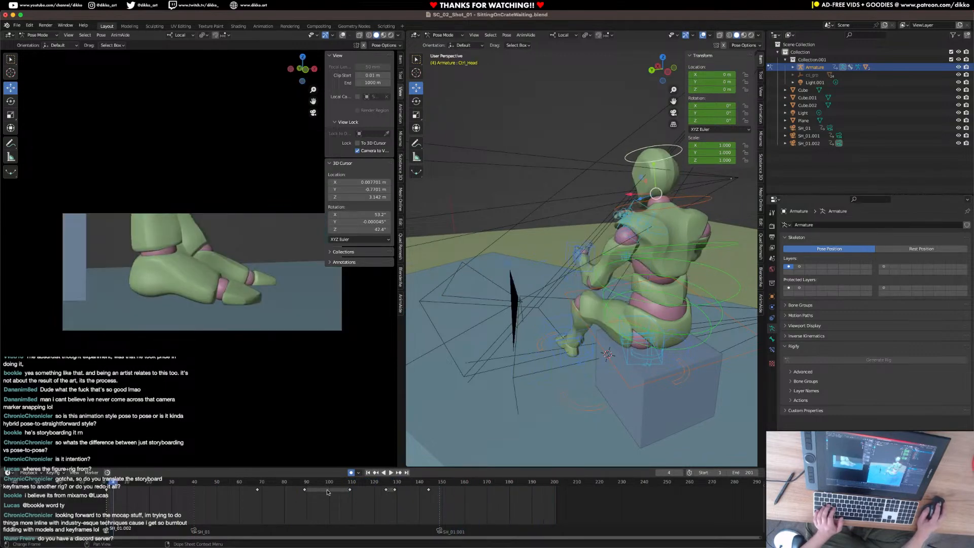
# Go to frame 201, view the seated character from the front and save the file.
pyautogui.click(555, 485)
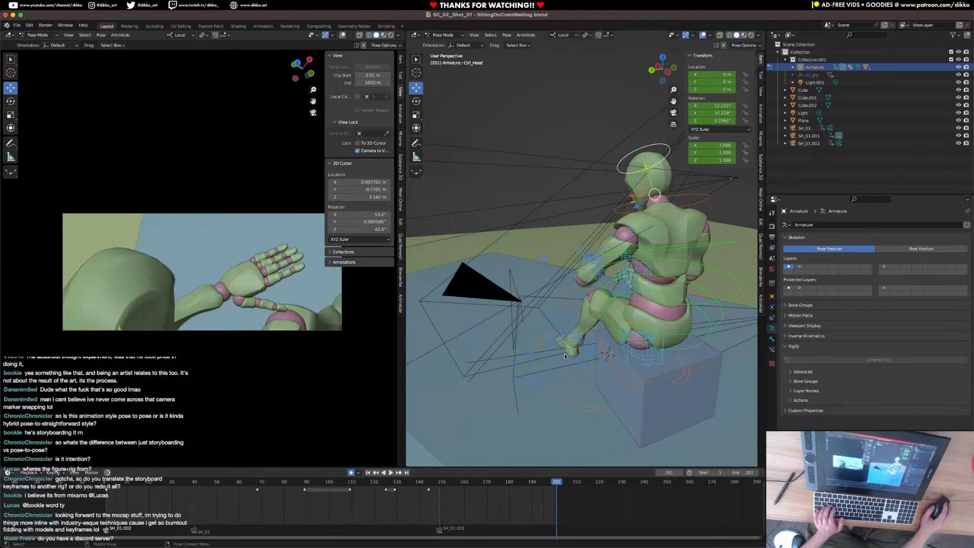
pyautogui.moveTo(514, 282); pyautogui.dragTo(639, 274, button='middle')
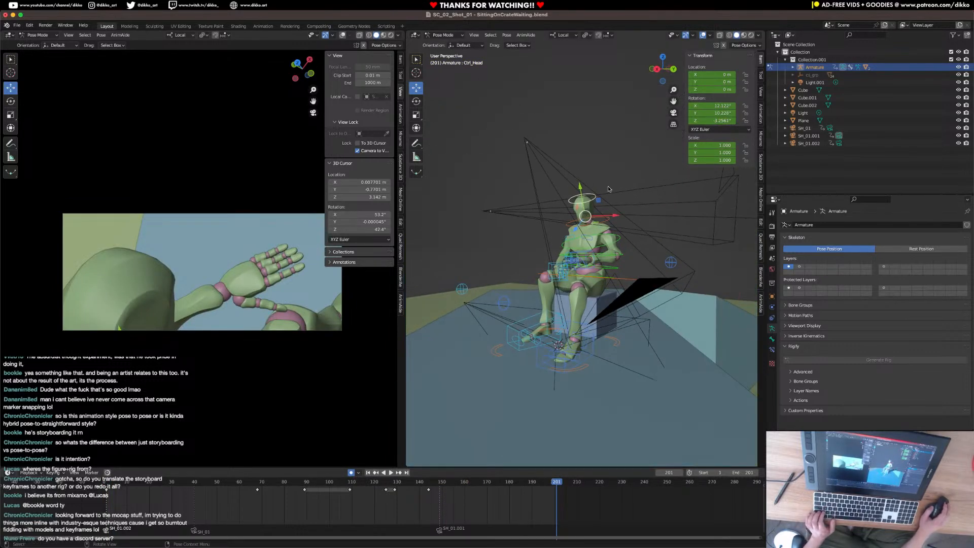
pyautogui.moveTo(522, 325); pyautogui.dragTo(576, 314, button='middle')
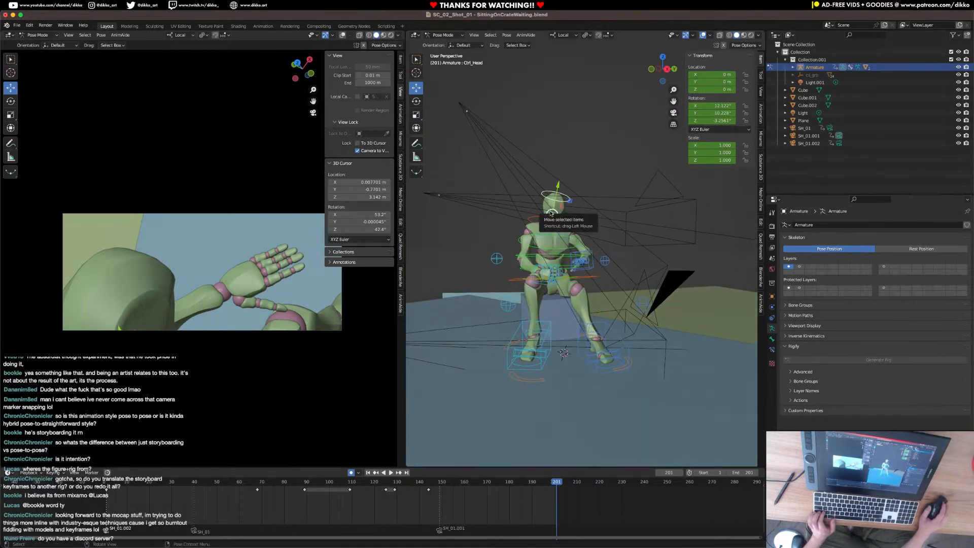
pyautogui.hotkey('ctrl', 's')
pyautogui.moveTo(552, 230); pyautogui.dragTo(535, 227, button='middle')
# Switch to Object Mode, add a new camera and bind it to a timeline marker at frame 201.
pyautogui.click(445, 36)
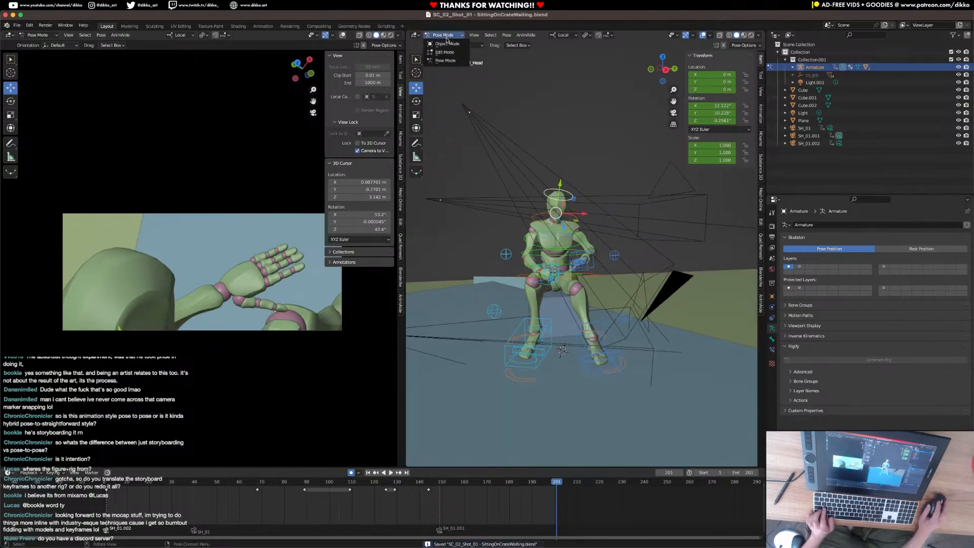
pyautogui.click(446, 43)
pyautogui.moveTo(523, 284); pyautogui.dragTo(527, 305, button='middle')
pyautogui.hotkey('shift', 'a')
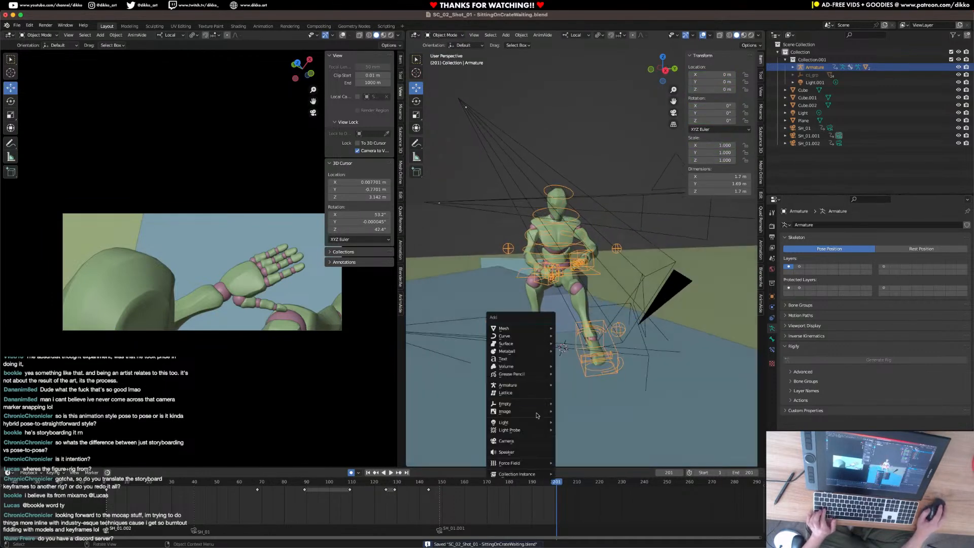
pyautogui.click(538, 442)
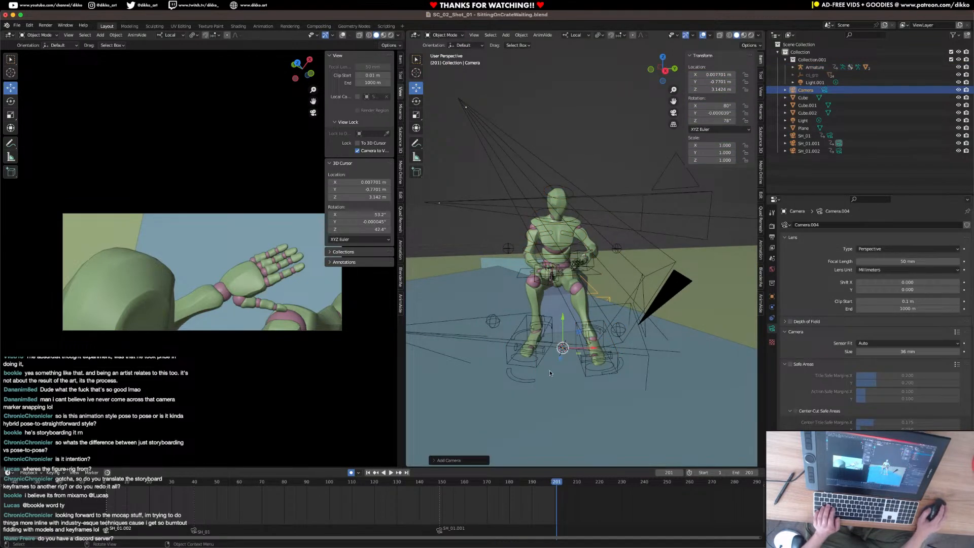
pyautogui.click(99, 476)
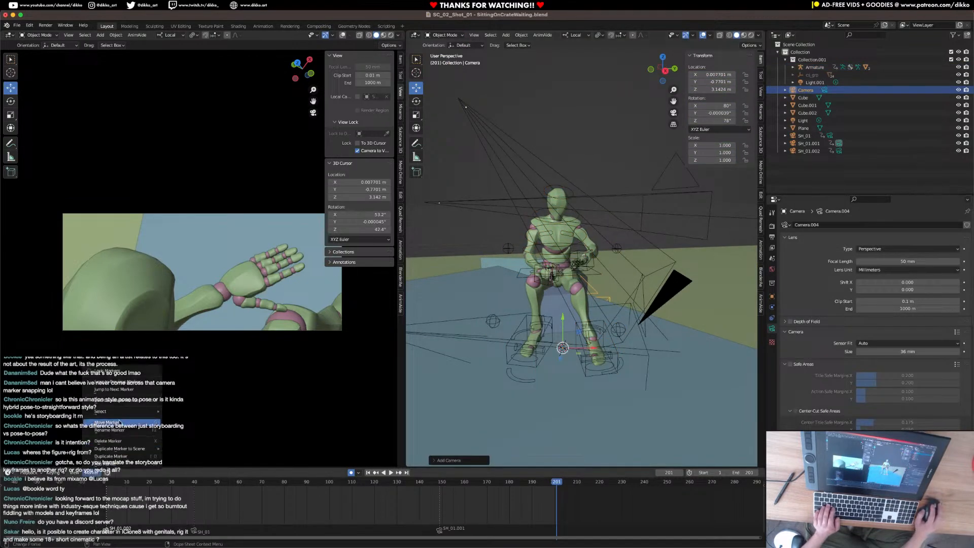
pyautogui.click(127, 401)
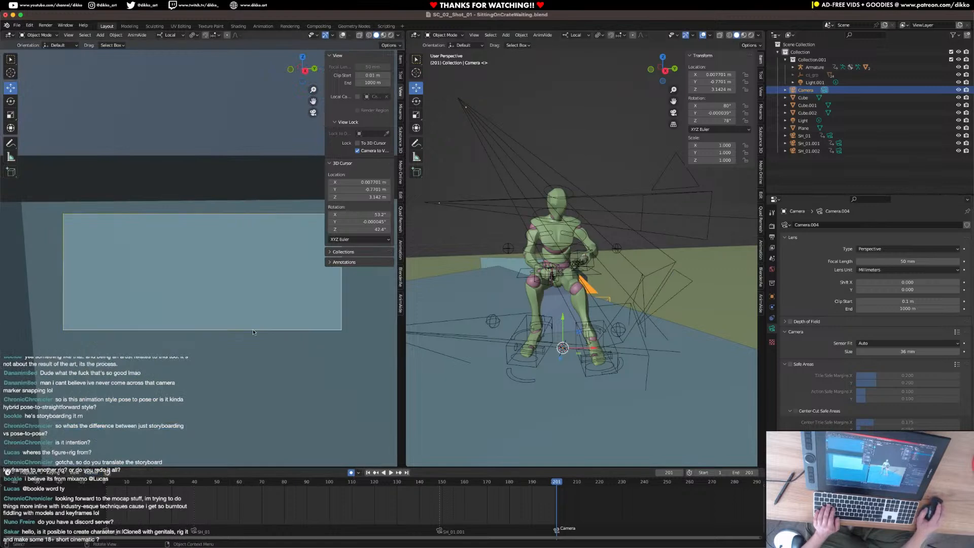
# Frame the crate-sitting character head-on through the new camera and set its focal length to 25 mm.
pyautogui.moveTo(285, 207); pyautogui.dragTo(242, 183, button='middle')
pyautogui.keyDown('shift'); pyautogui.moveTo(242, 184); pyautogui.dragTo(242, 280, button='middle'); pyautogui.keyUp('shift')
pyautogui.keyDown('ctrl'); pyautogui.moveTo(242, 223); pyautogui.dragTo(243, 245, button='middle'); pyautogui.keyUp('ctrl')
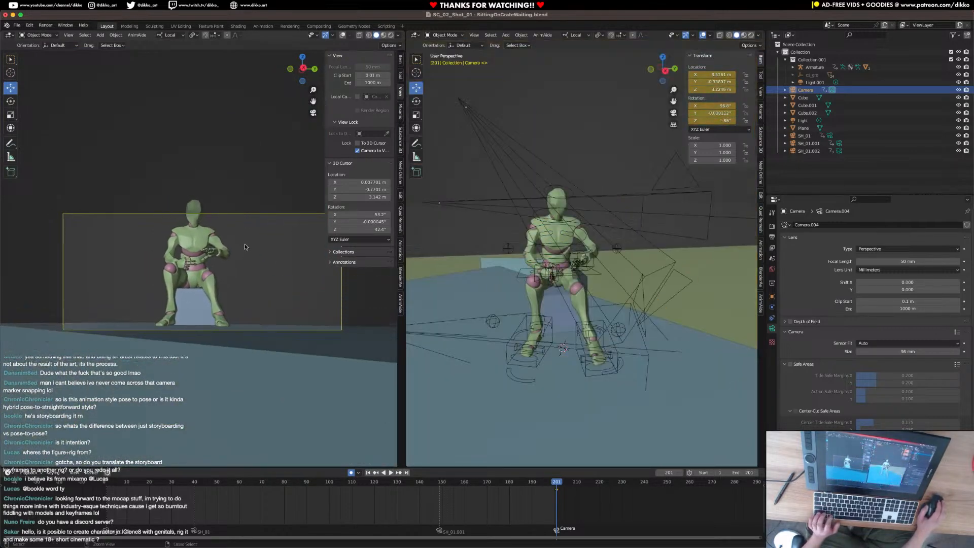
pyautogui.click(905, 262)
pyautogui.write('25')
pyautogui.press('Return')
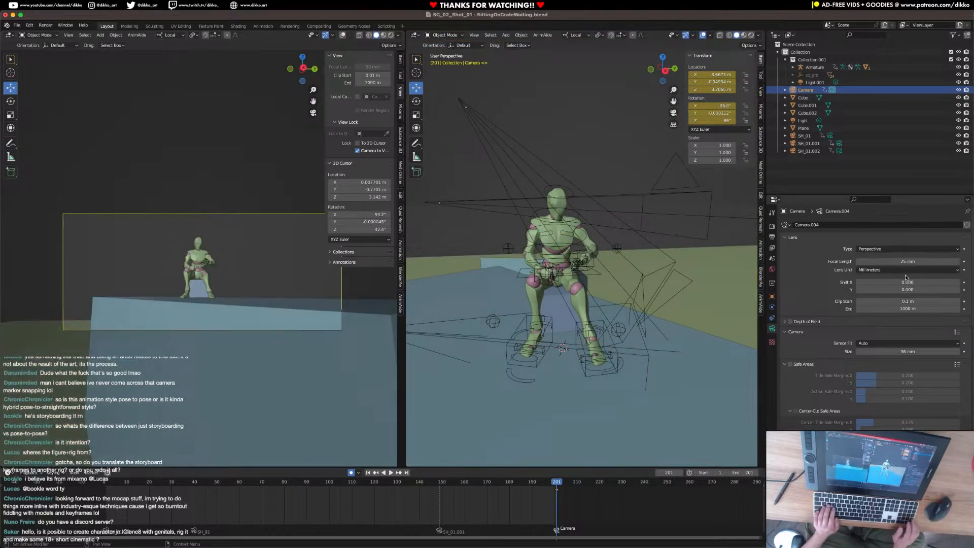
# Move the new camera closer to a low, centered full-body view of the character and set its focal length to 20 mm.
pyautogui.scroll(4, 259, 285)
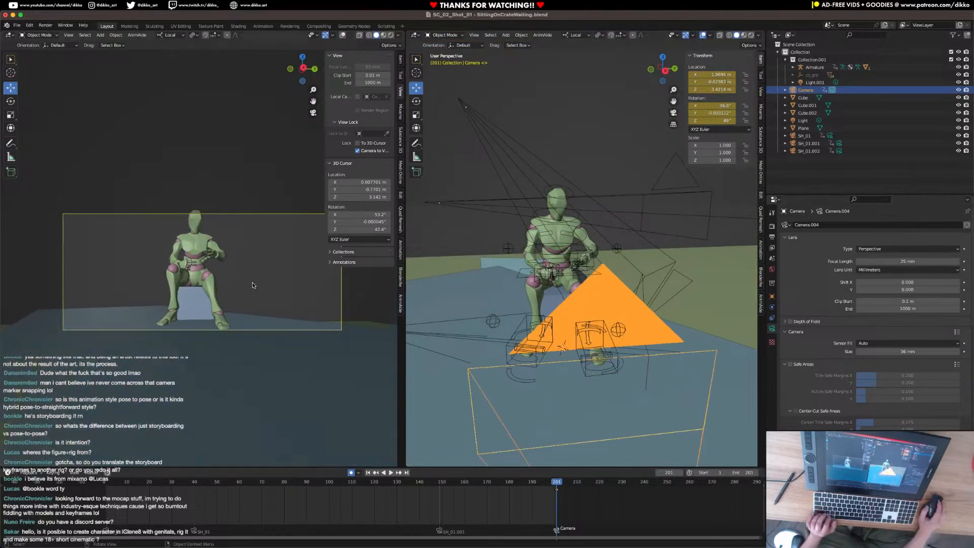
pyautogui.moveTo(259, 286); pyautogui.dragTo(258, 280, button='middle')
pyautogui.keyDown('shift'); pyautogui.moveTo(233, 239); pyautogui.dragTo(274, 263, button='middle'); pyautogui.keyUp('shift')
pyautogui.scroll(3, 236, 274)
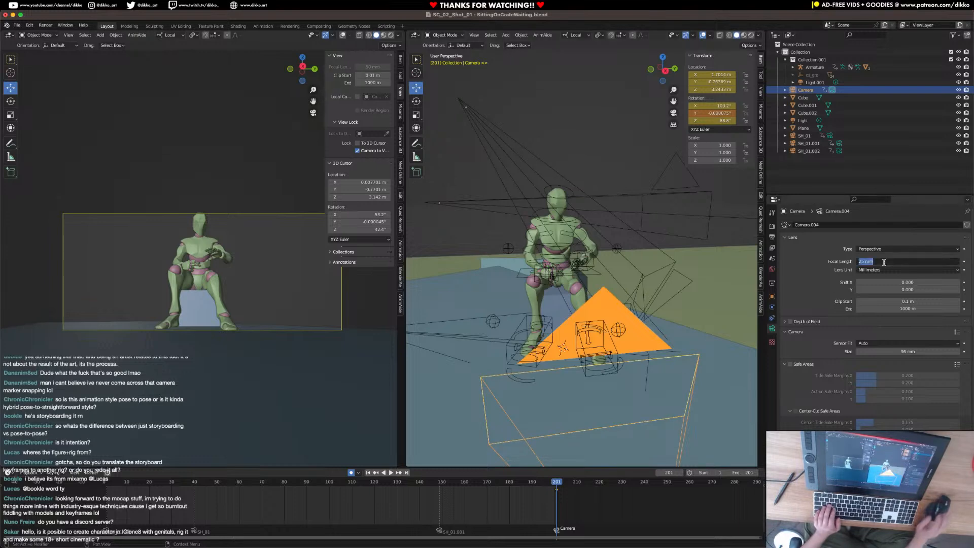
pyautogui.write('0')
pyautogui.press('Return')
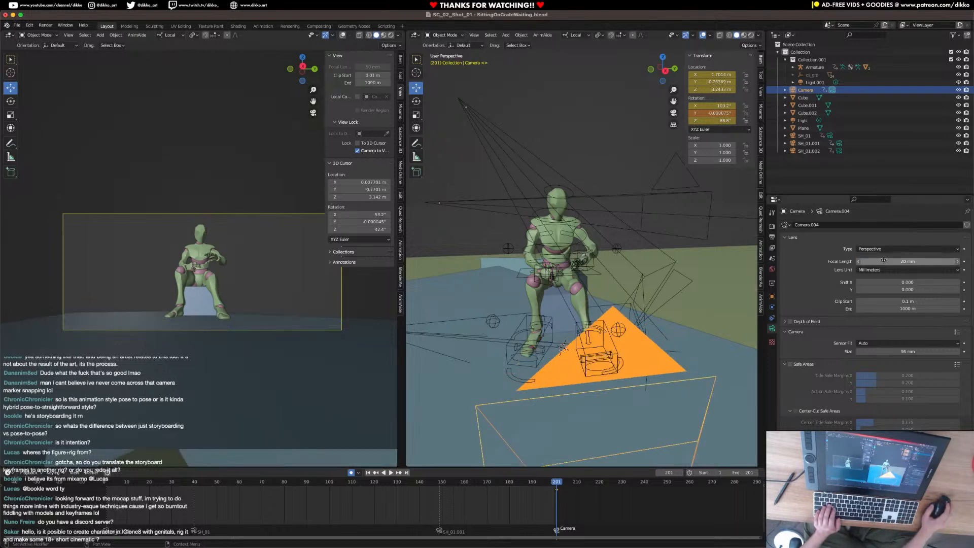
# Rotate the new camera slightly about its local X axis, to about 103.27°.
pyautogui.scroll(-3, 883, 262)
pyautogui.scroll(-3, 540, 356)
pyautogui.moveTo(541, 356)
pyautogui.mouseDown(button='middle')
pyautogui.moveTo(482, 343)
pyautogui.moveTo(543, 340)
pyautogui.mouseUp(button='middle')
pyautogui.scroll(4, 487, 345)
pyautogui.moveTo(463, 348); pyautogui.dragTo(531, 348, button='middle')
pyautogui.press('r')
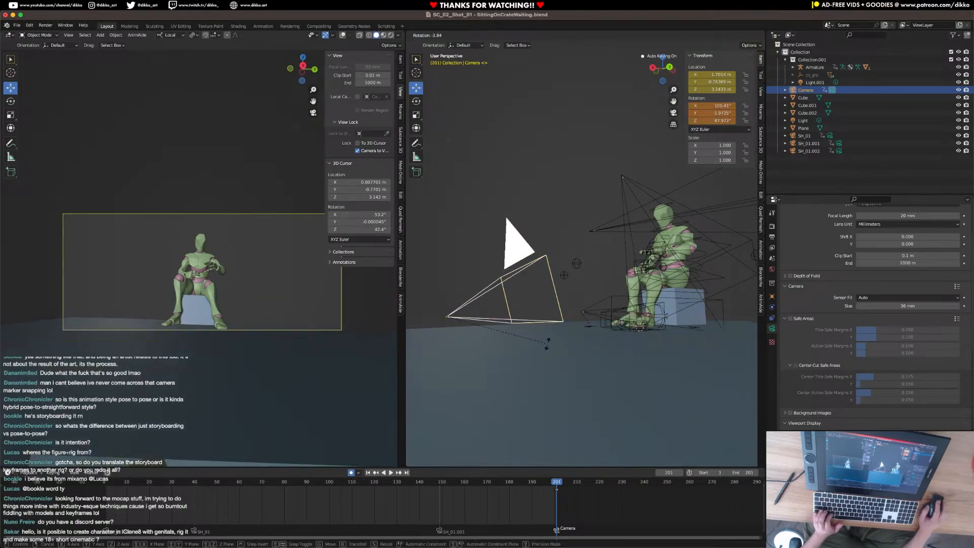
pyautogui.press('x')
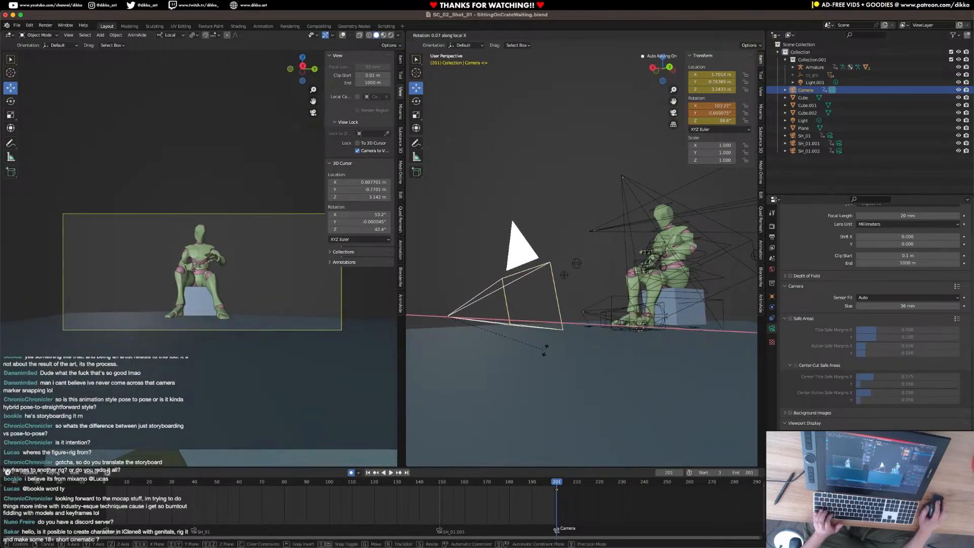
pyautogui.click(545, 350)
pyautogui.moveTo(545, 350); pyautogui.dragTo(686, 385, button='middle')
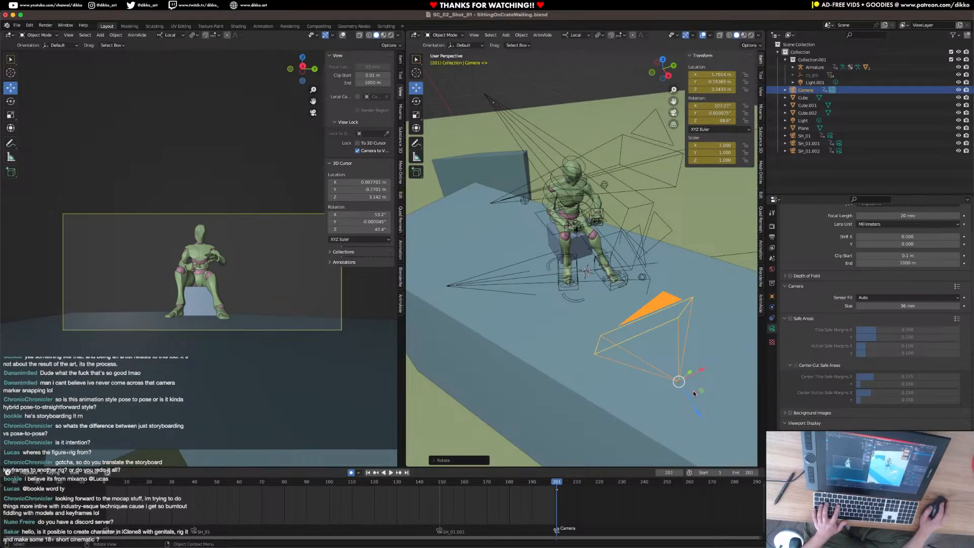
# Shift the new camera sideways along its local X axis and rotate it about global Z toward the seated character.
pyautogui.moveTo(702, 397); pyautogui.dragTo(681, 390)
pyautogui.click(599, 375)
pyautogui.press('r')
pyautogui.press('z')
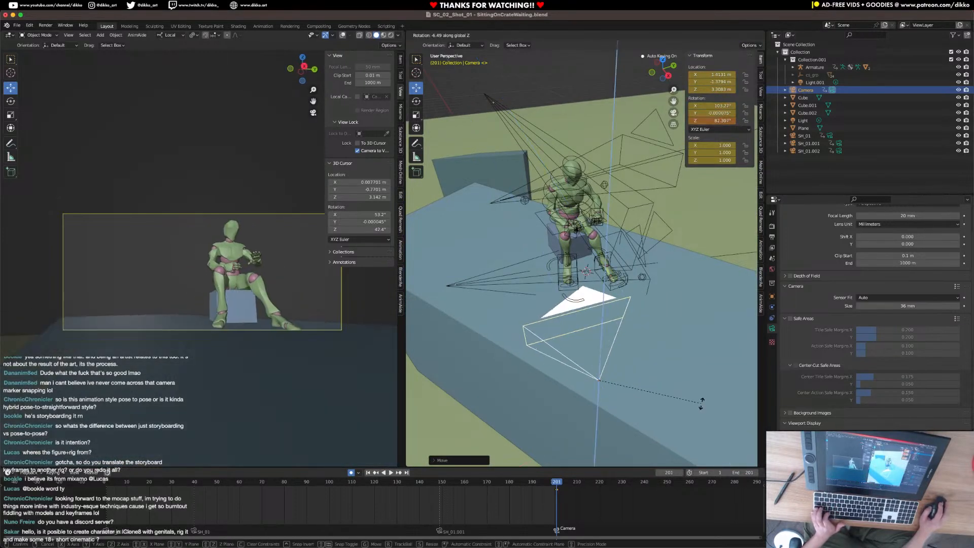
pyautogui.click(700, 420)
# Rotate the new camera about its local Z axis to give the shot a tilted angle, with about 9.8° Y rotation.
pyautogui.press('r')
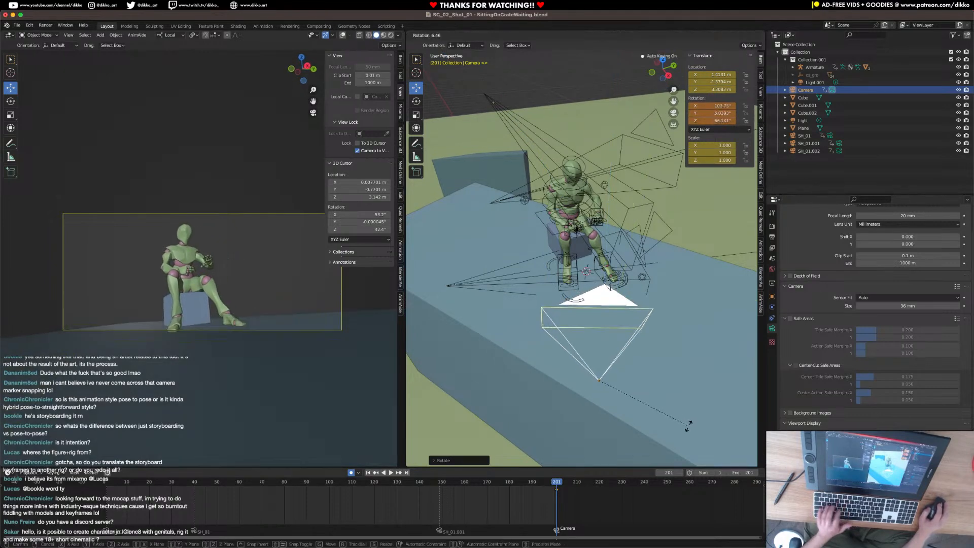
pyautogui.press('z')
pyautogui.press('z')
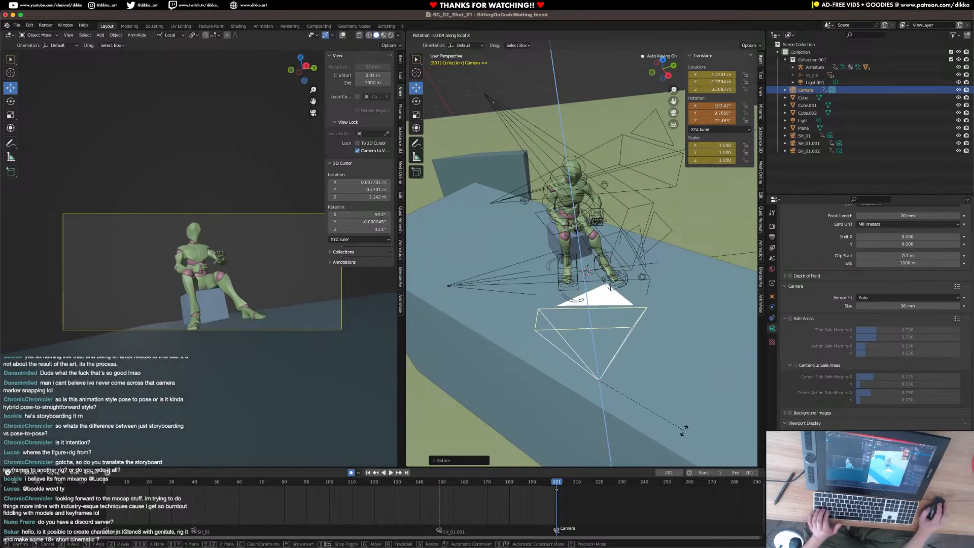
pyautogui.click(684, 429)
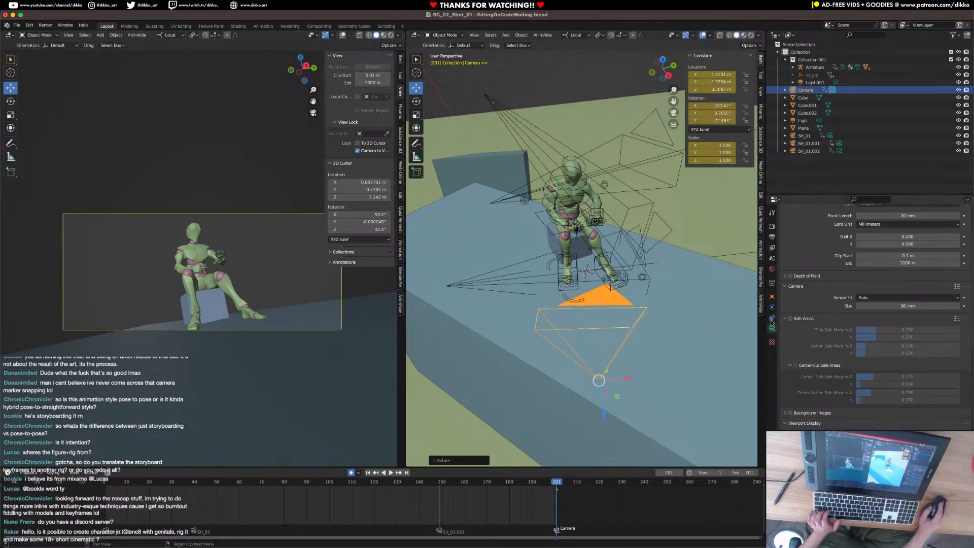
# Enable the camera's safe areas, show overlays in the camera view and set its passepartout to 1.000.
pyautogui.click(790, 319)
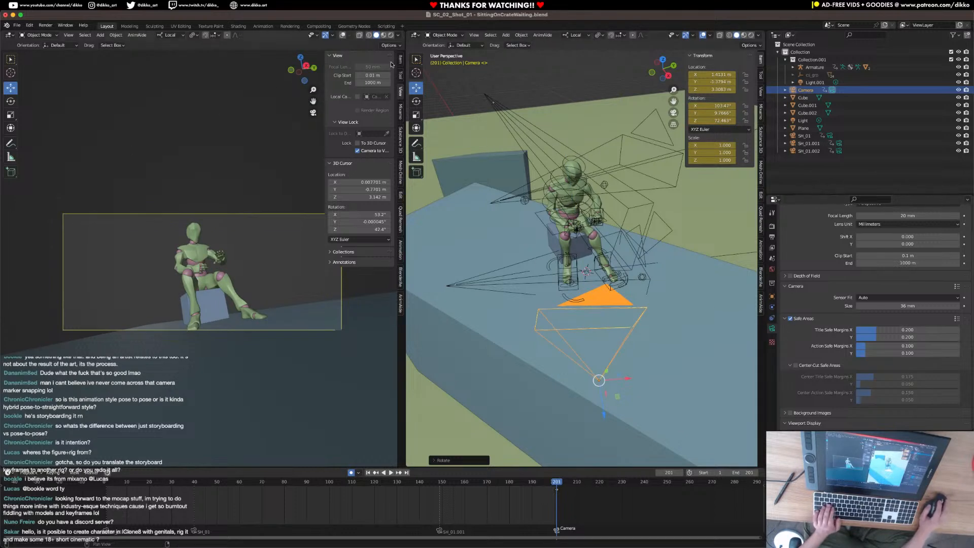
pyautogui.click(342, 36)
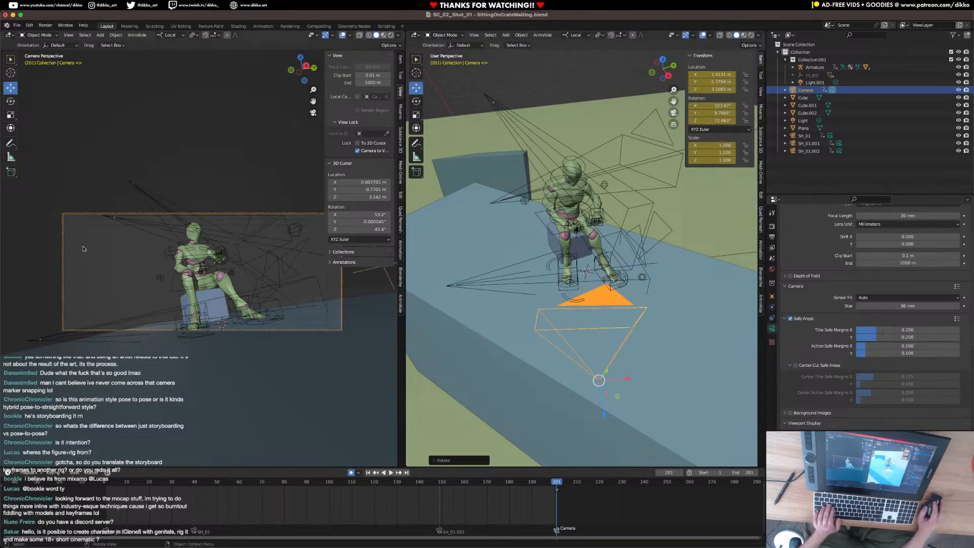
pyautogui.scroll(-2, 794, 412)
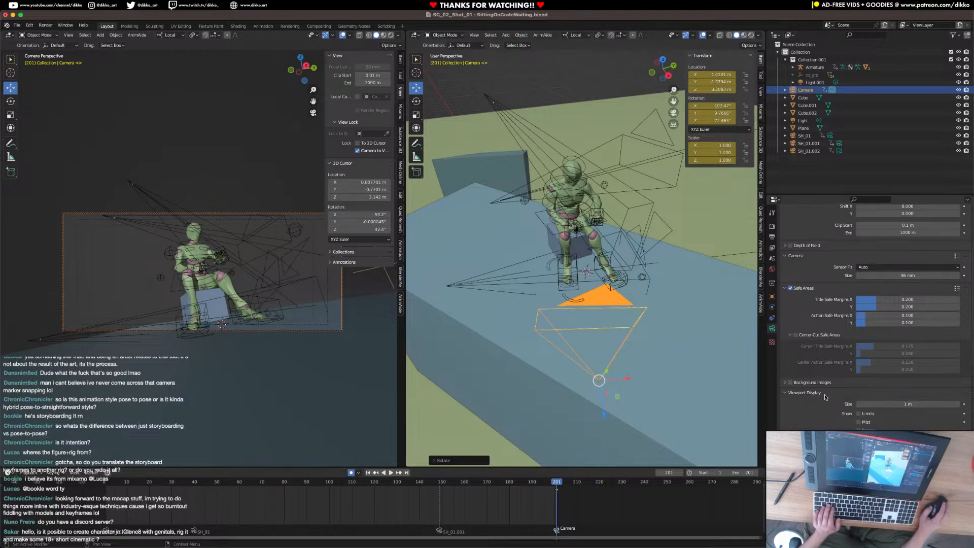
pyautogui.scroll(-4, 828, 398)
pyautogui.moveTo(906, 386); pyautogui.dragTo(959, 387)
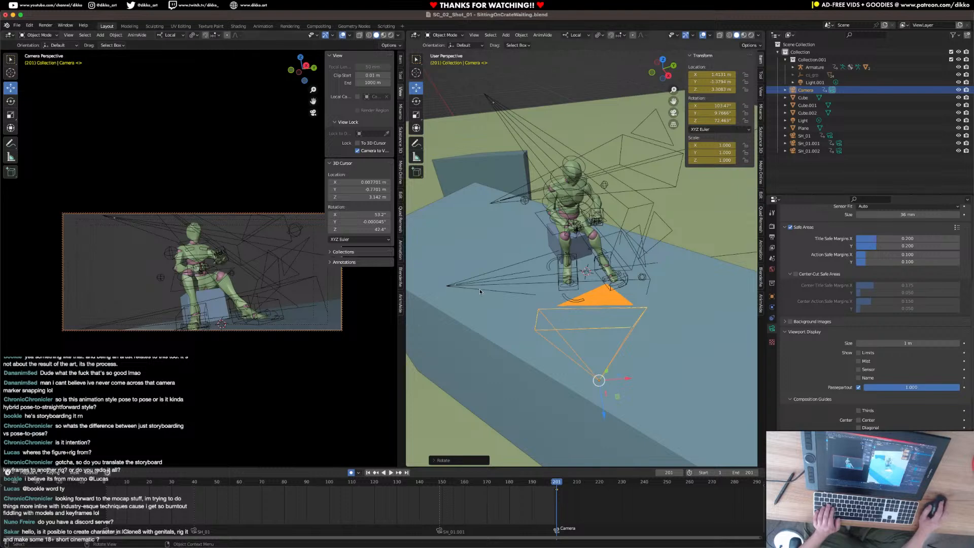
# Reselect the new camera, save the file and set the camera's focal length to 18 mm.
pyautogui.click(463, 286)
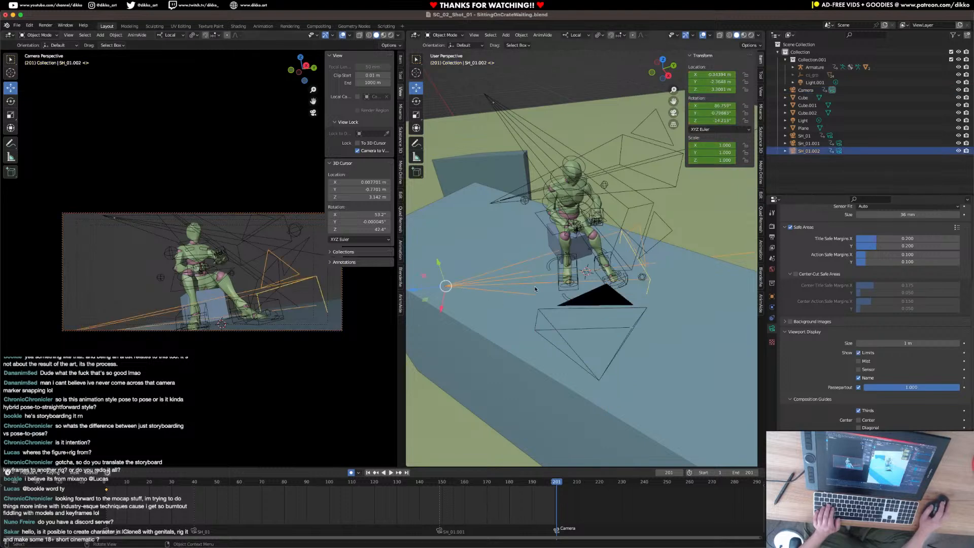
pyautogui.click(570, 349)
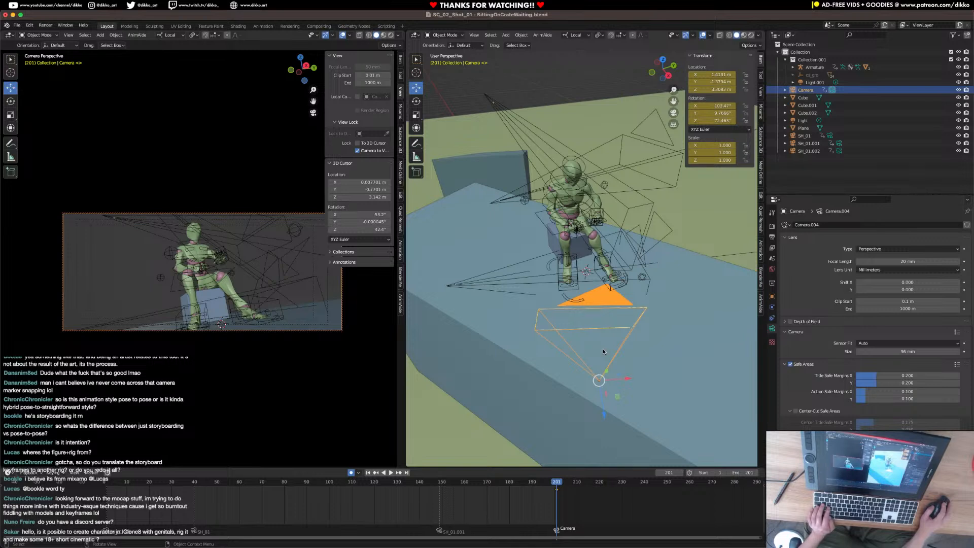
pyautogui.hotkey('ctrl', 's')
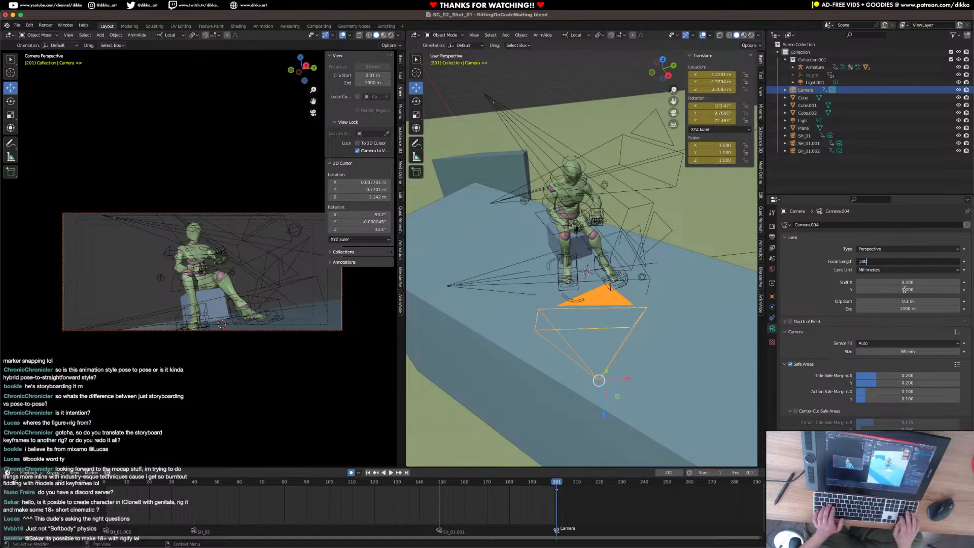
pyautogui.press('BackSpace')
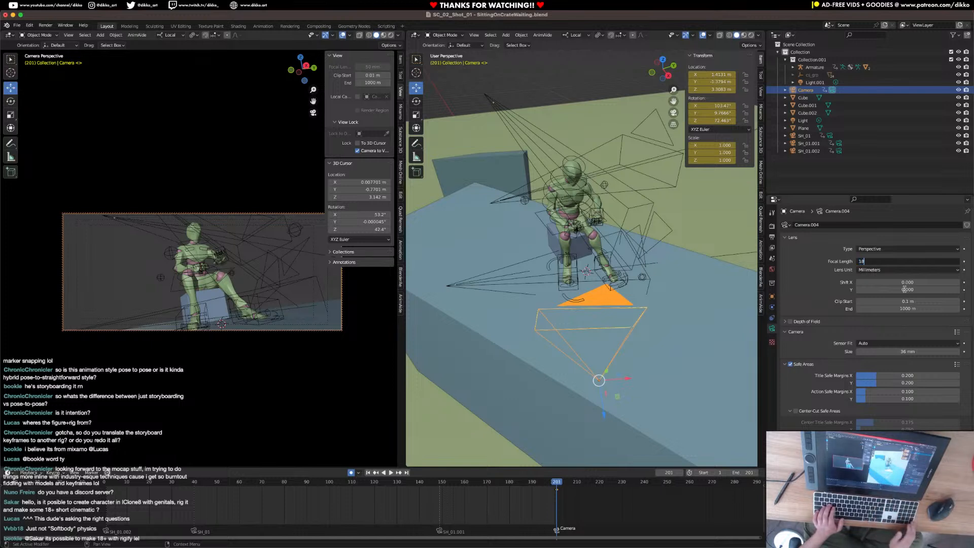
pyautogui.press('Return')
# Select the character's armature, switch it to Pose Mode and extend the animation's end frame to 294.
pyautogui.moveTo(533, 274); pyautogui.dragTo(579, 299, button='middle')
pyautogui.click(580, 300)
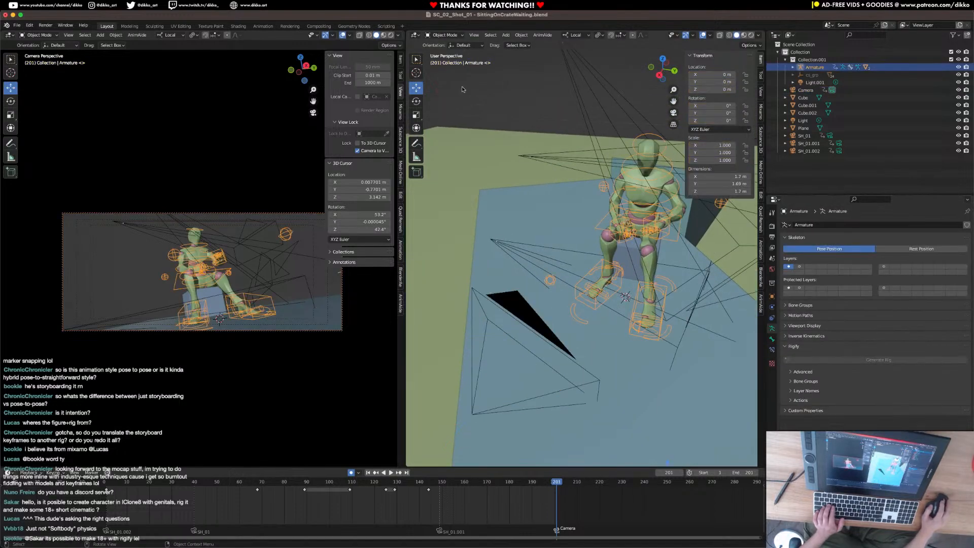
pyautogui.click(445, 35)
pyautogui.click(445, 60)
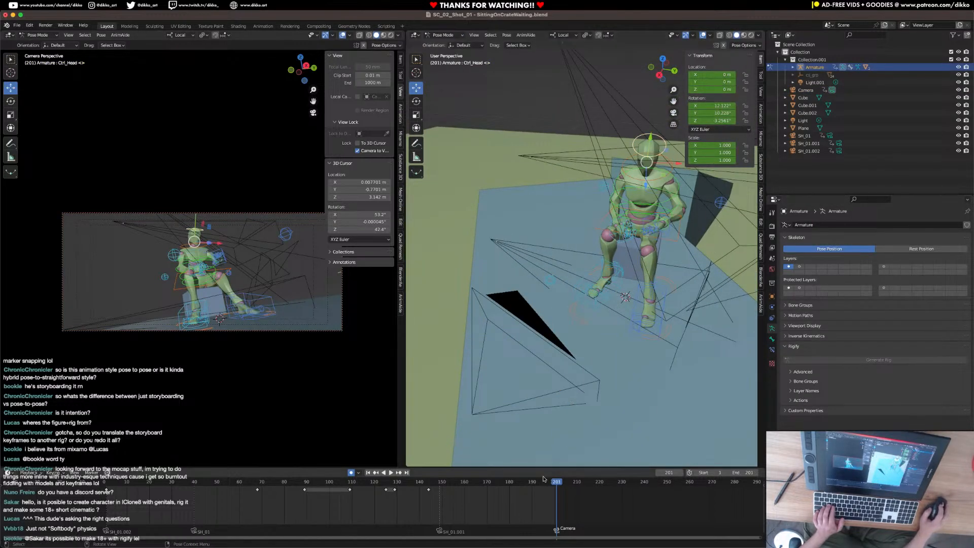
pyautogui.moveTo(743, 474); pyautogui.dragTo(781, 473)
# Keyframe all channels of the head control at the frame 201 camera cut.
pyautogui.moveTo(555, 486)
pyautogui.mouseDown()
pyautogui.moveTo(140, 482)
pyautogui.moveTo(304, 467)
pyautogui.moveTo(557, 477)
pyautogui.mouseUp()
pyautogui.press('space')
pyautogui.press('i')
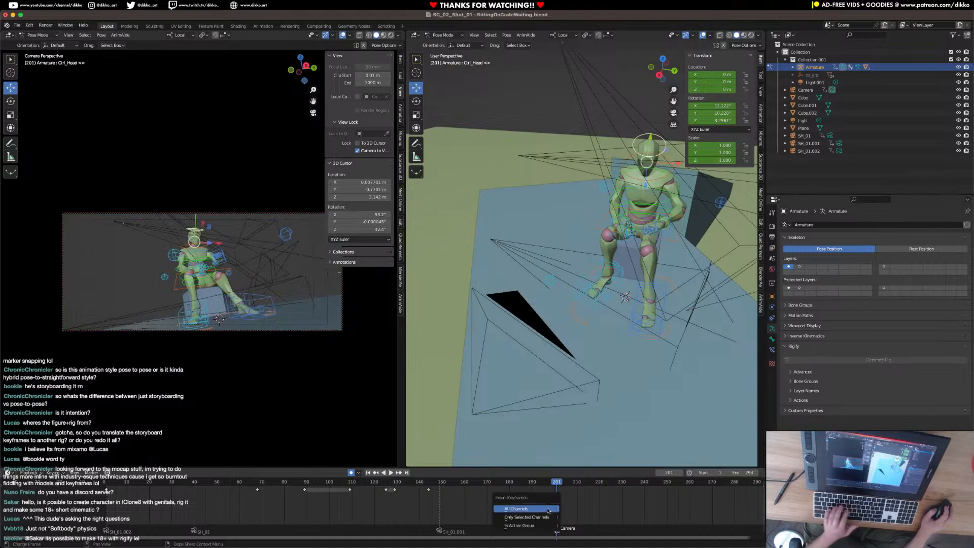
pyautogui.click(555, 509)
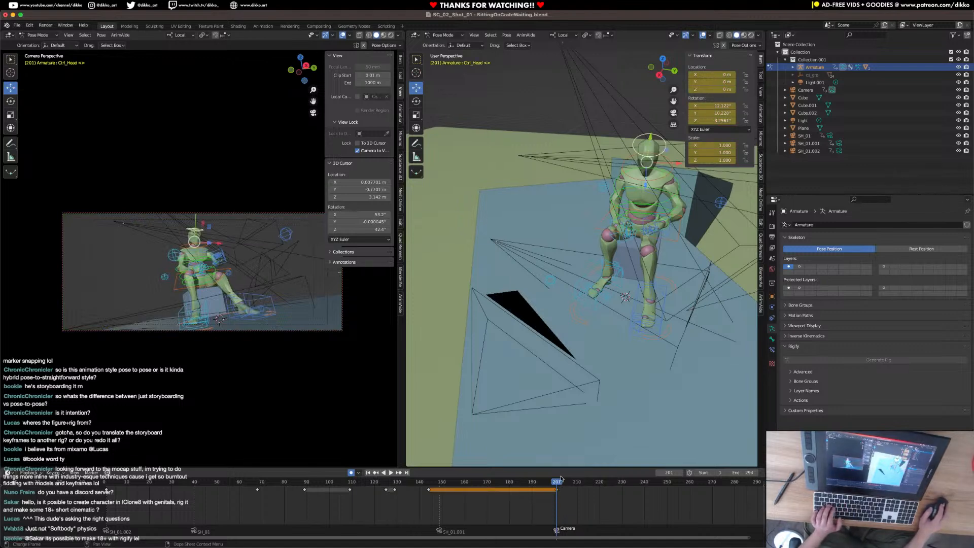
pyautogui.moveTo(557, 485); pyautogui.dragTo(554, 481)
pyautogui.press('i')
pyautogui.click(548, 371)
pyautogui.click(557, 486)
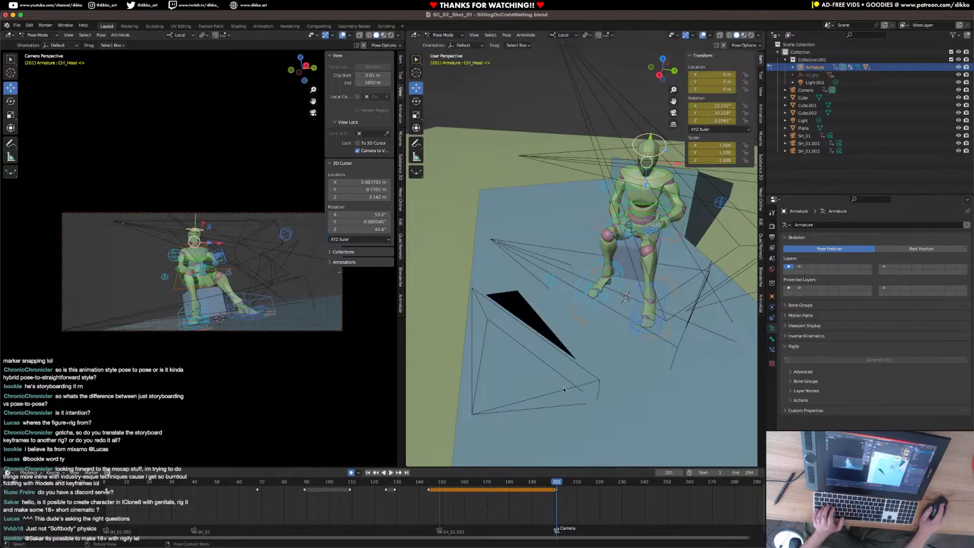
# Move the right foot IK control forward along its local Y axis at frame 201.
pyautogui.click(594, 296)
pyautogui.click(593, 306)
pyautogui.press('g')
pyautogui.press('y')
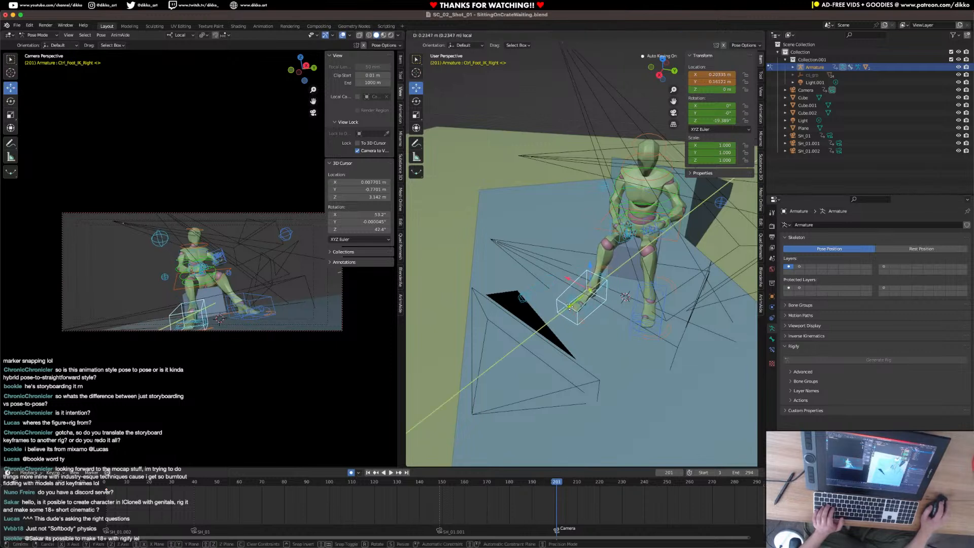
pyautogui.click(623, 312)
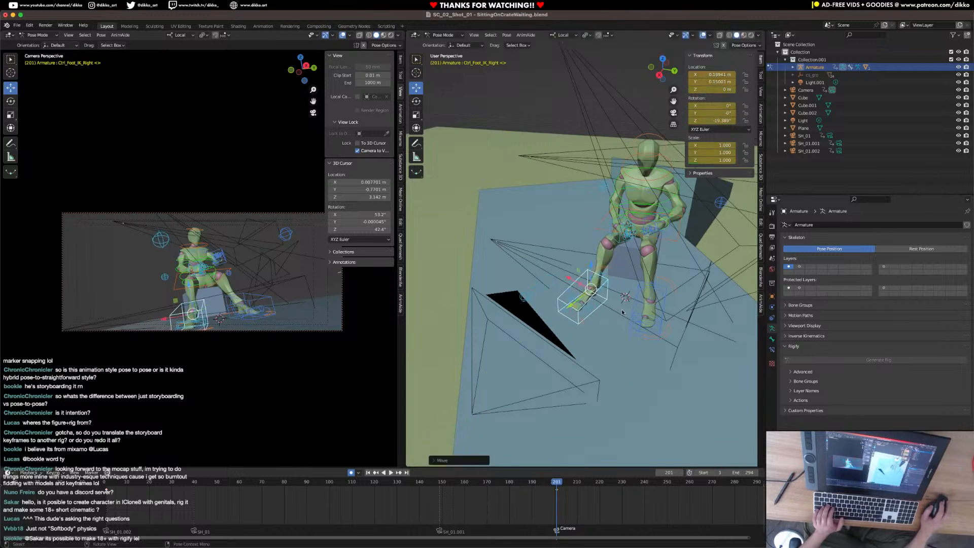
# Keyframe the left foot IK control's location and rotation at frames 201 and 200.
pyautogui.click(661, 332)
pyautogui.rightClick(636, 380)
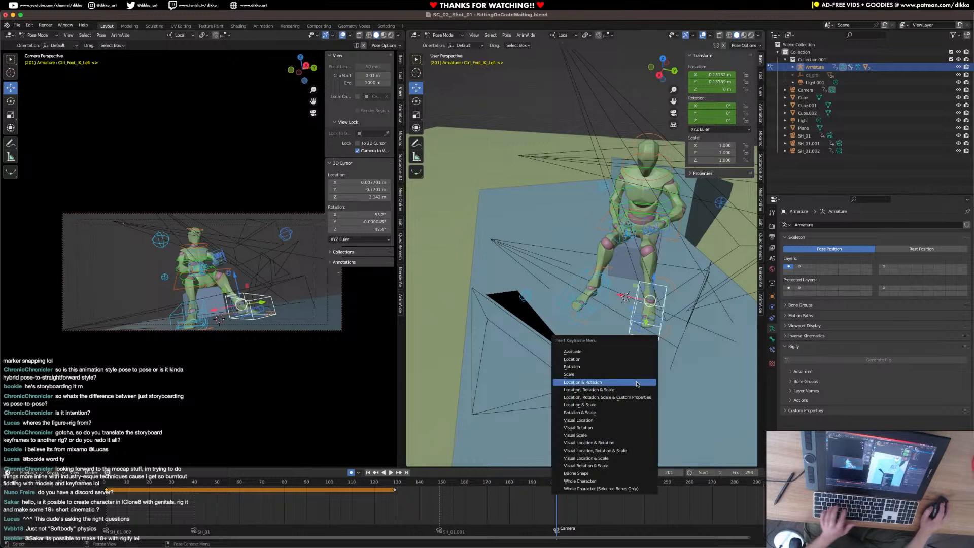
pyautogui.click(554, 486)
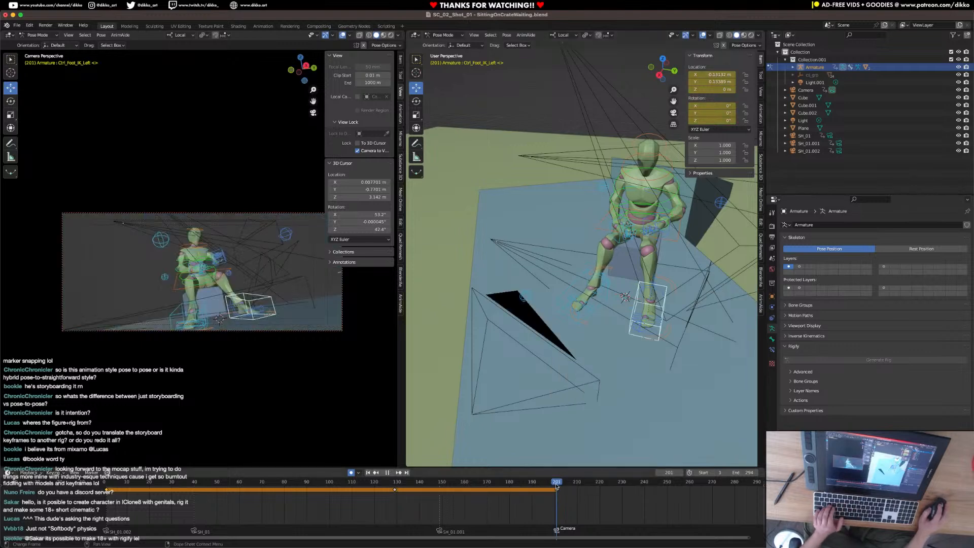
pyautogui.press('i')
pyautogui.click(652, 378)
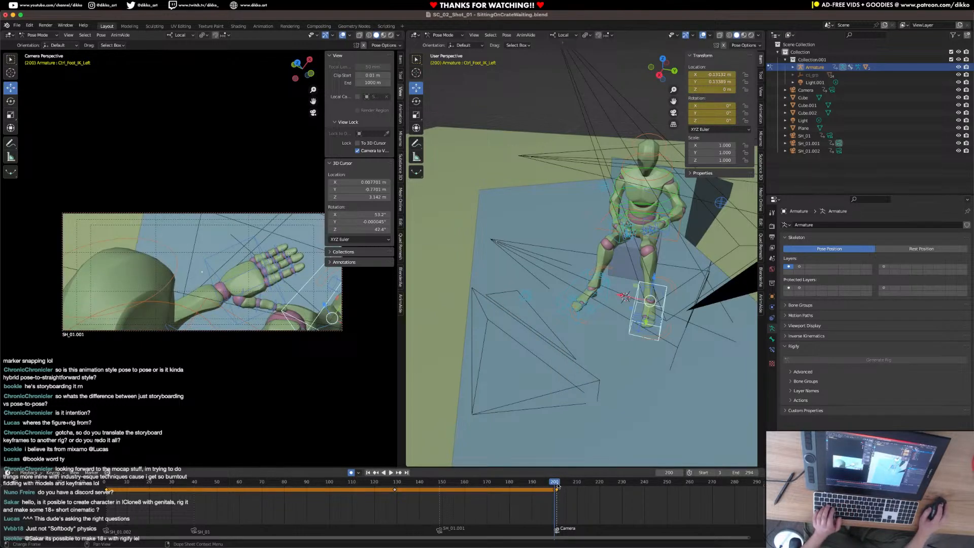
# Pull the left foot IK control back toward the crate at frame 201 and compare the pose across the cut.
pyautogui.click(558, 483)
pyautogui.moveTo(647, 326); pyautogui.dragTo(649, 310)
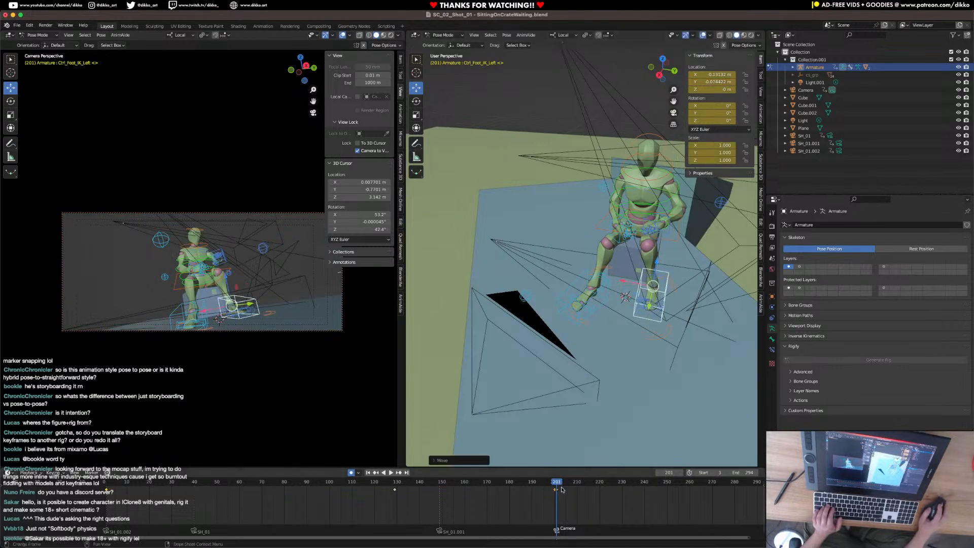
pyautogui.moveTo(551, 482); pyautogui.dragTo(558, 481)
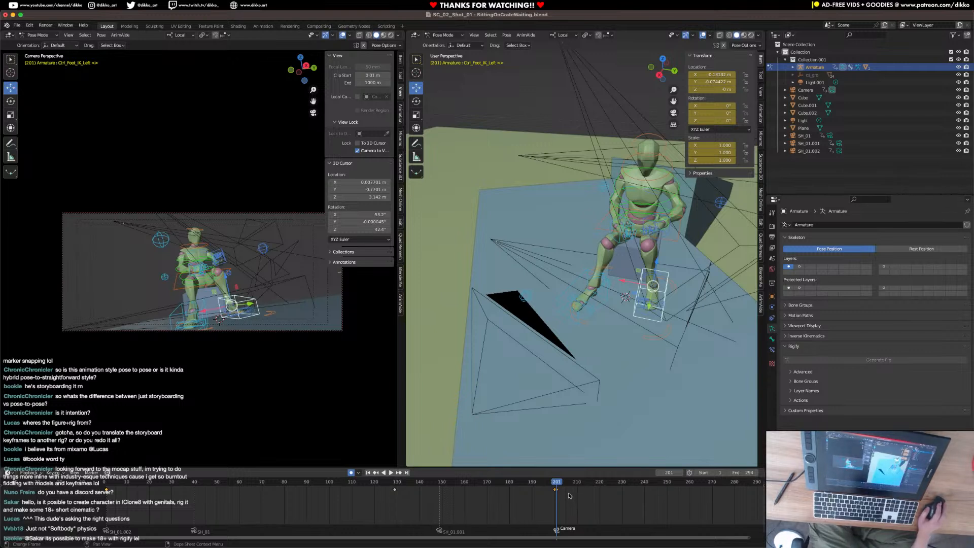
# Select the right foot IK control and paste its starting keyframe at frame 200 to hold the foot still before the cut.
pyautogui.click(588, 300)
pyautogui.moveTo(578, 500); pyautogui.dragTo(147, 490)
pyautogui.press('space')
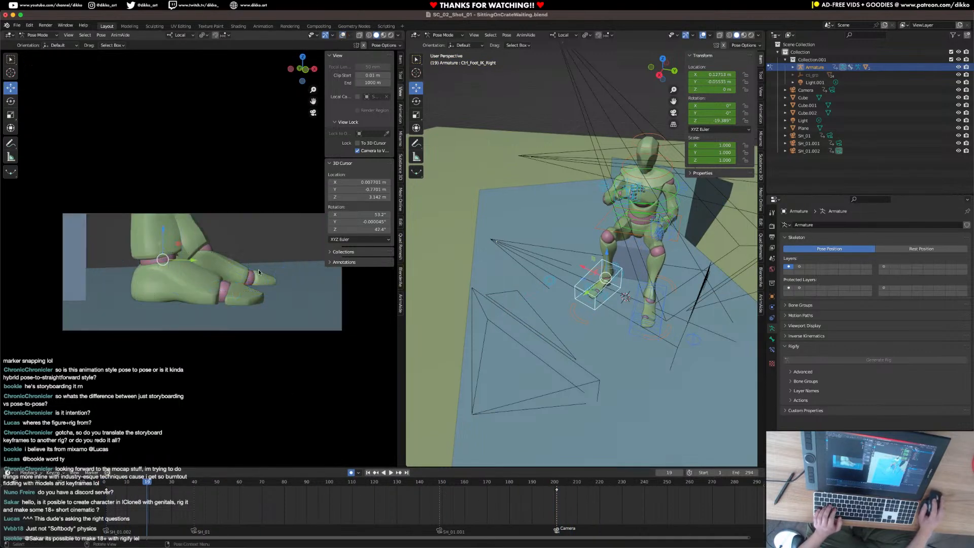
pyautogui.press('space')
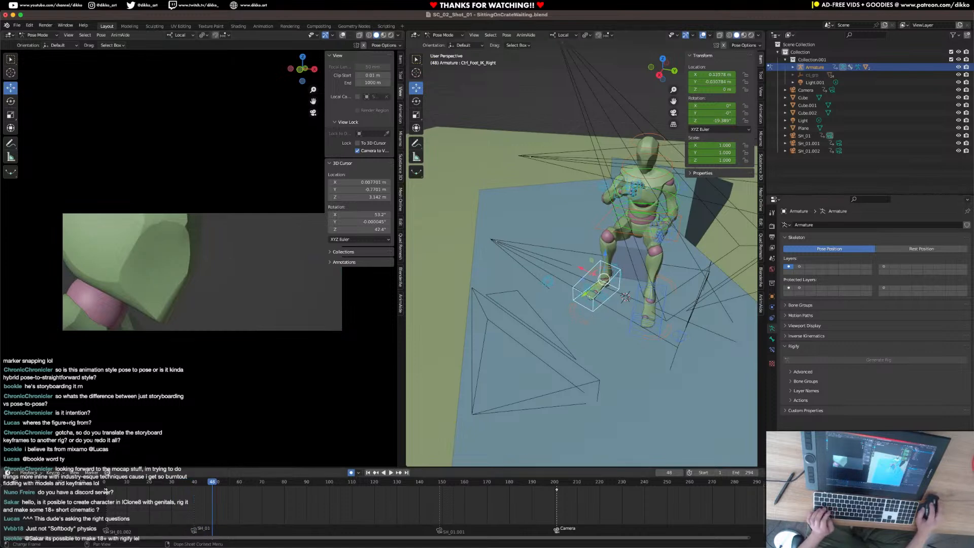
pyautogui.moveTo(556, 482); pyautogui.dragTo(555, 483)
pyautogui.hotkey('ctrl', 'v')
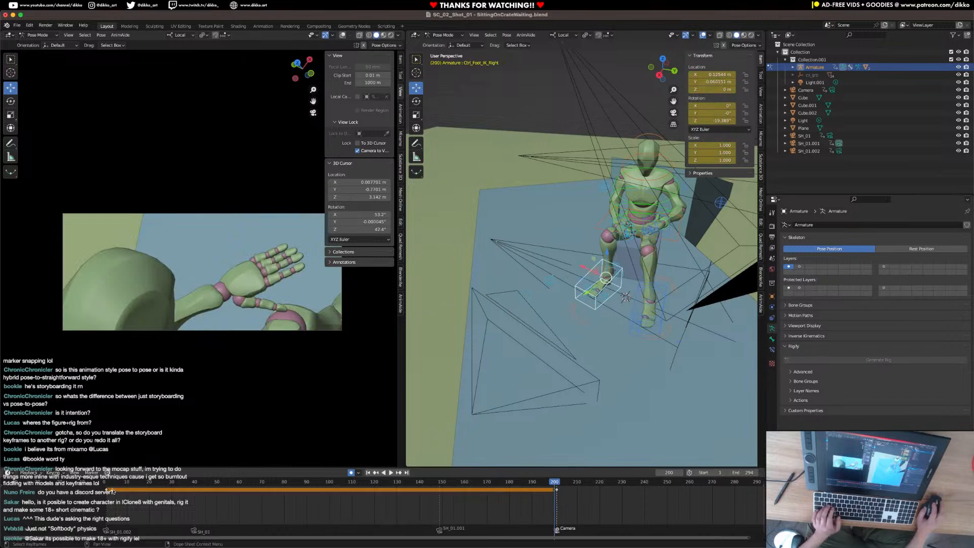
# Play the animation repeatedly from the start through the frame 201 cut to check the held pose and the camera changes.
pyautogui.click(108, 484)
pyautogui.press('space')
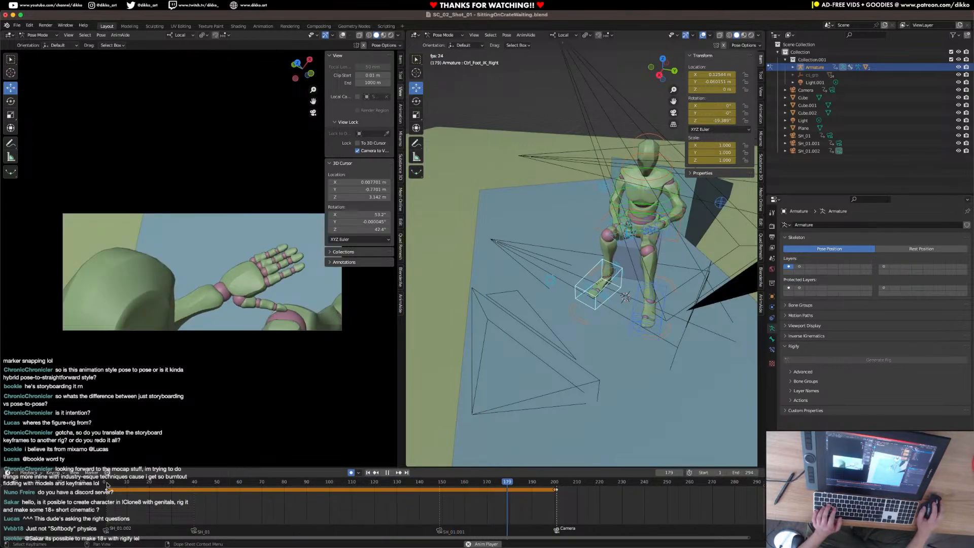
pyautogui.press('space')
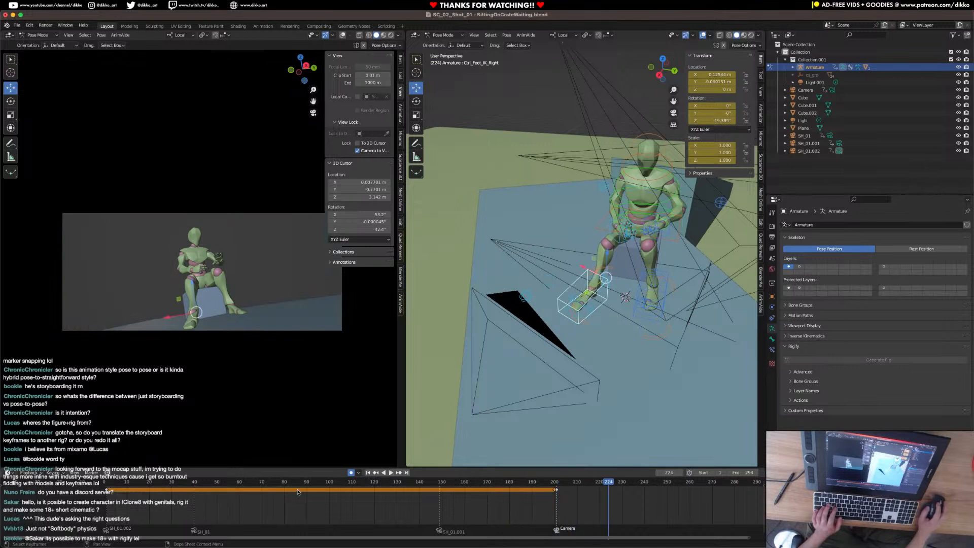
pyautogui.click(525, 486)
pyautogui.press('space')
pyautogui.press('space')
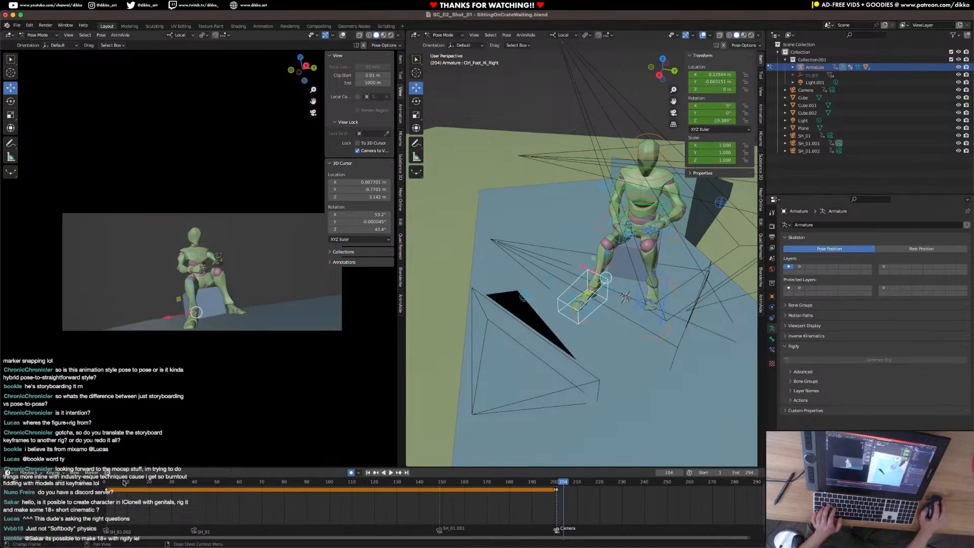
pyautogui.click(102, 485)
pyautogui.press('space')
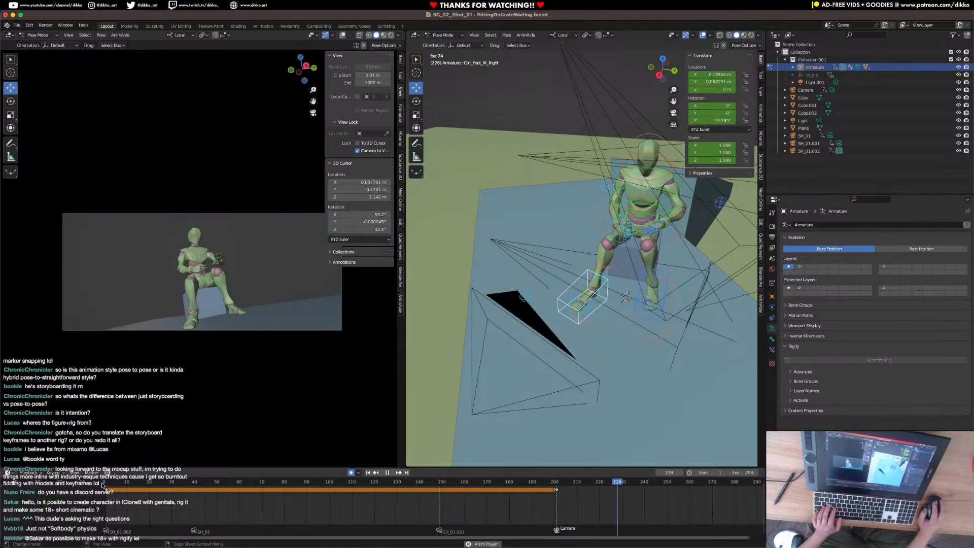
pyautogui.press('space')
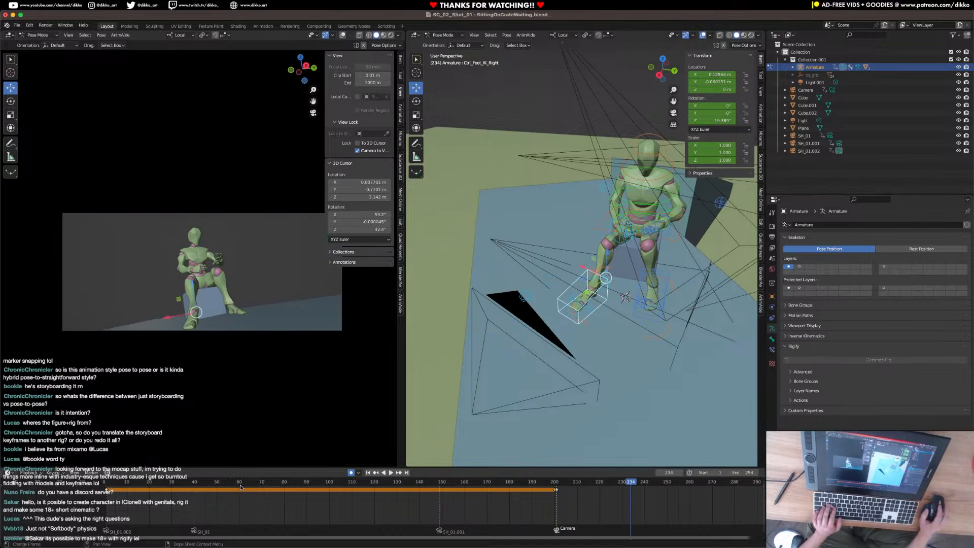
pyautogui.click(106, 488)
pyautogui.press('space')
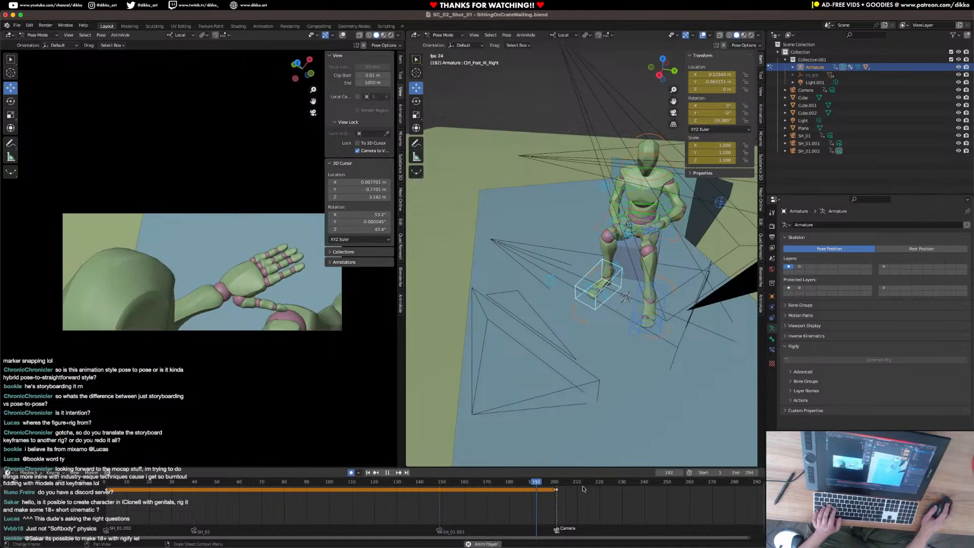
pyautogui.press('space')
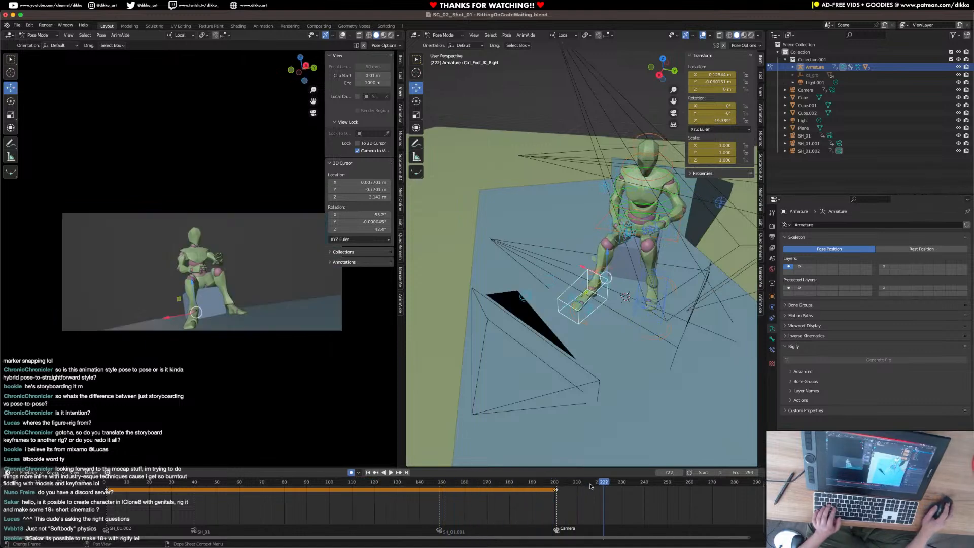
# Select the left hand IK control from a side view and keyframe it at the frame 201 cut.
pyautogui.click(556, 487)
pyautogui.moveTo(537, 218); pyautogui.dragTo(506, 278, button='middle')
pyautogui.click(573, 274)
pyautogui.moveTo(445, 482); pyautogui.dragTo(576, 481)
pyautogui.press('i')
pyautogui.click(557, 484)
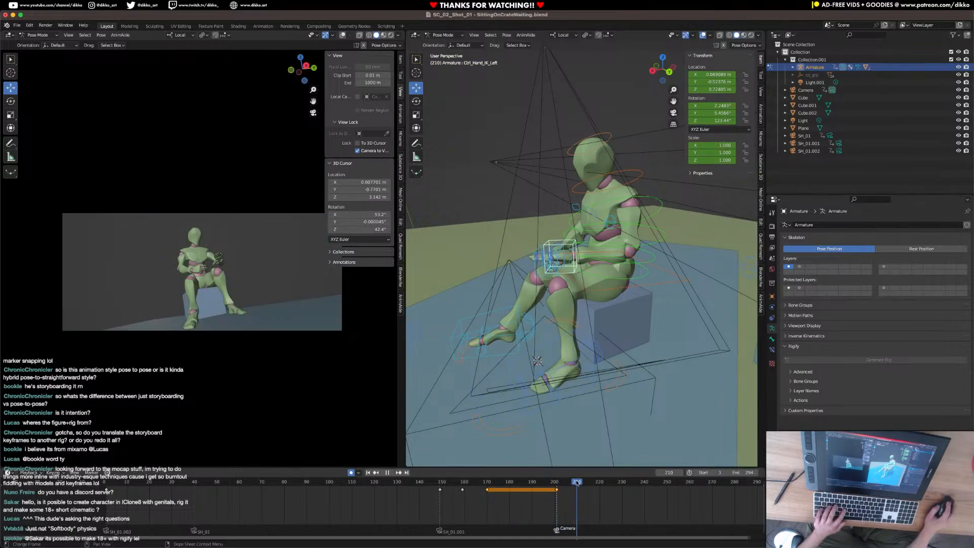
# Move and rotate the left hand IK control so the hand drops beside the left thigh at frame 210.
pyautogui.moveTo(589, 320); pyautogui.dragTo(577, 305, button='middle')
pyautogui.press('g')
pyautogui.click(609, 341)
pyautogui.press('r')
pyautogui.press('r')
pyautogui.click(659, 318)
pyautogui.moveTo(599, 324); pyautogui.dragTo(677, 327, button='middle')
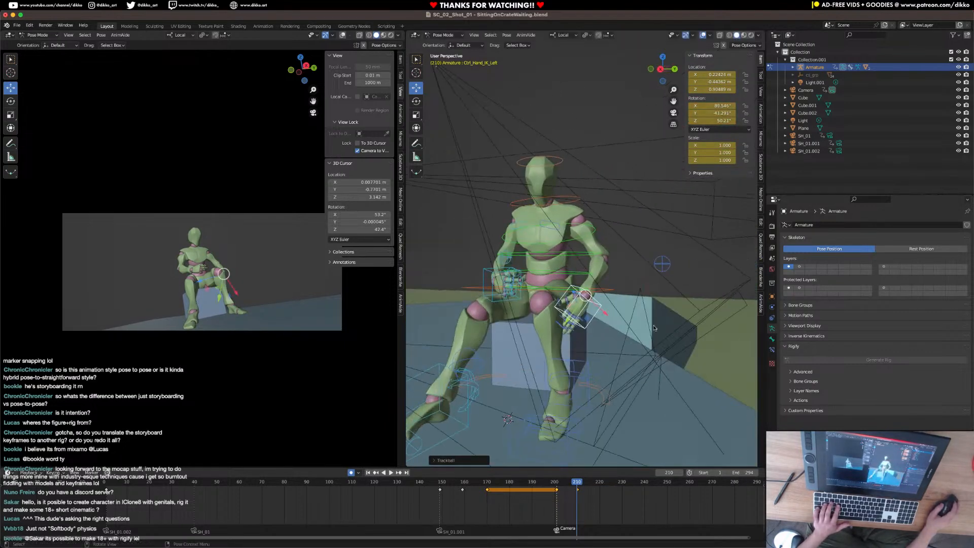
pyautogui.press('r')
pyautogui.press('r')
pyautogui.click(624, 316)
pyautogui.press('g')
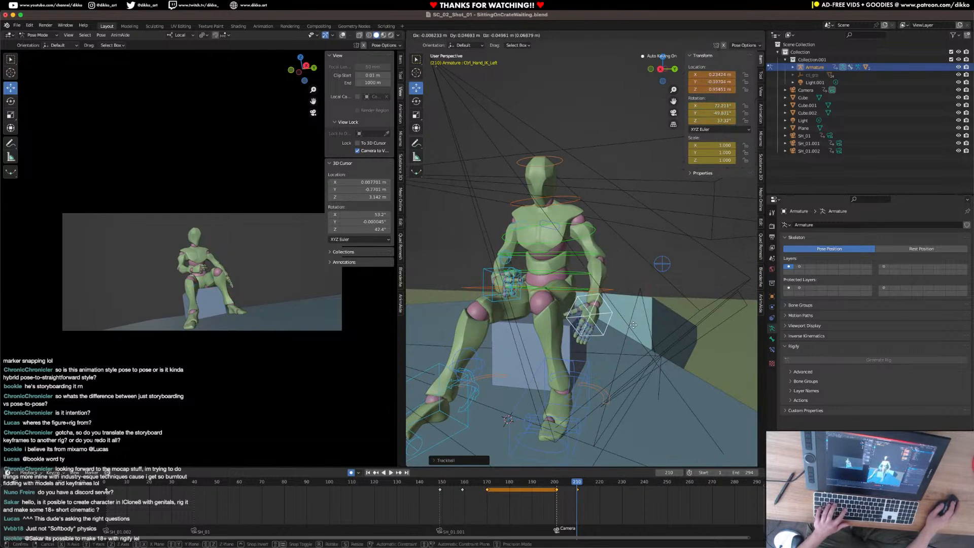
pyautogui.click(629, 319)
# Keyframe the left leg pole control at frame 200, move it outward from the knee at frame 201, and save the file.
pyautogui.moveTo(629, 320); pyautogui.dragTo(597, 333, button='middle')
pyautogui.click(596, 334)
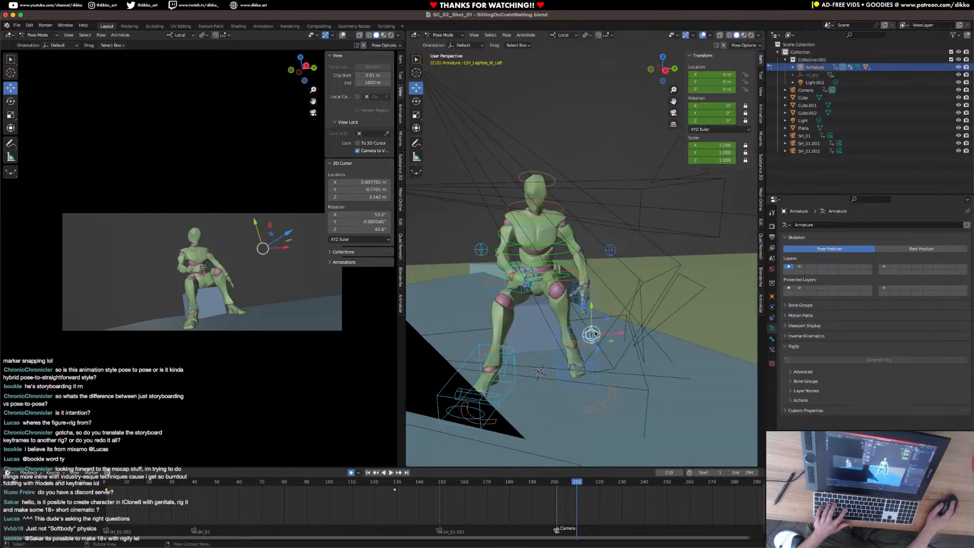
pyautogui.press('space')
pyautogui.click(555, 482)
pyautogui.press('i')
pyautogui.click(555, 483)
pyautogui.press('Right')
pyautogui.press('g')
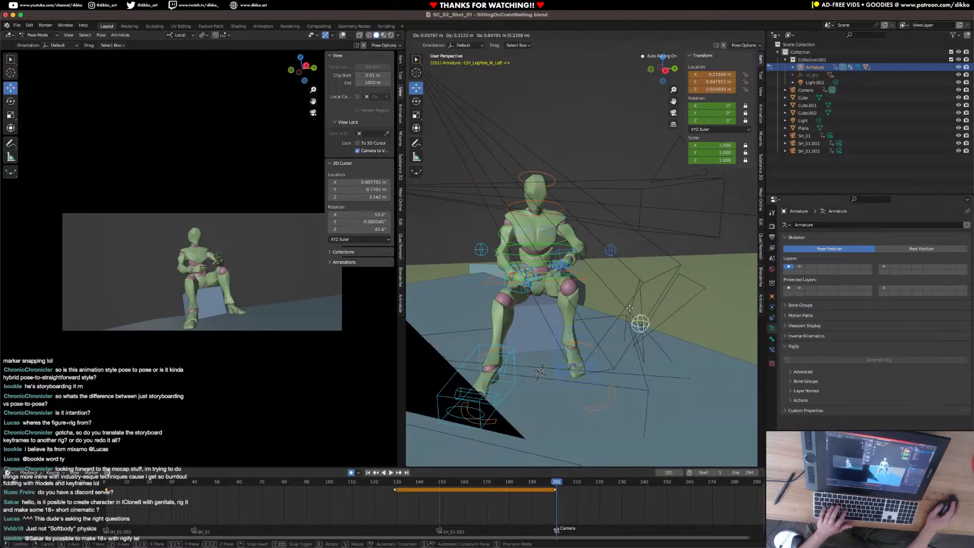
pyautogui.click(643, 303)
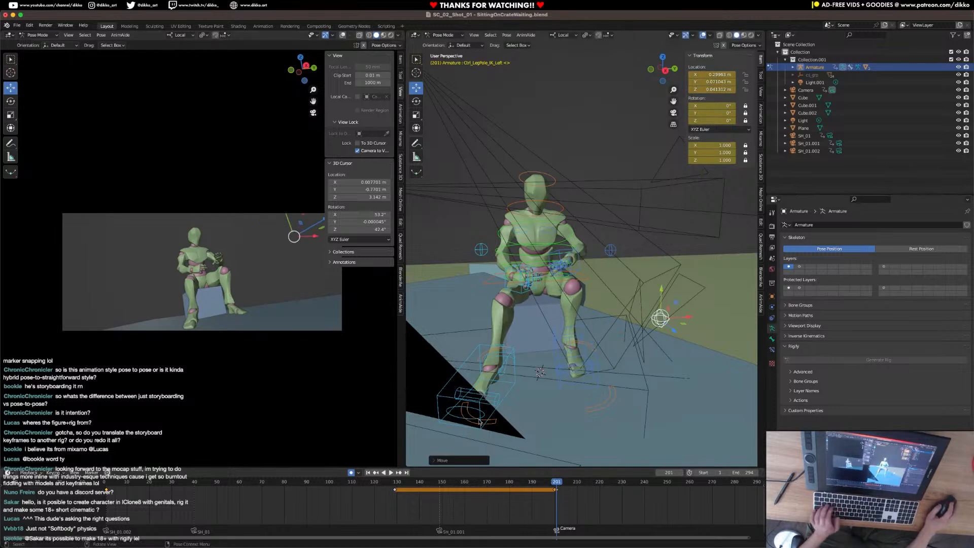
pyautogui.hotkey('ctrl', 's')
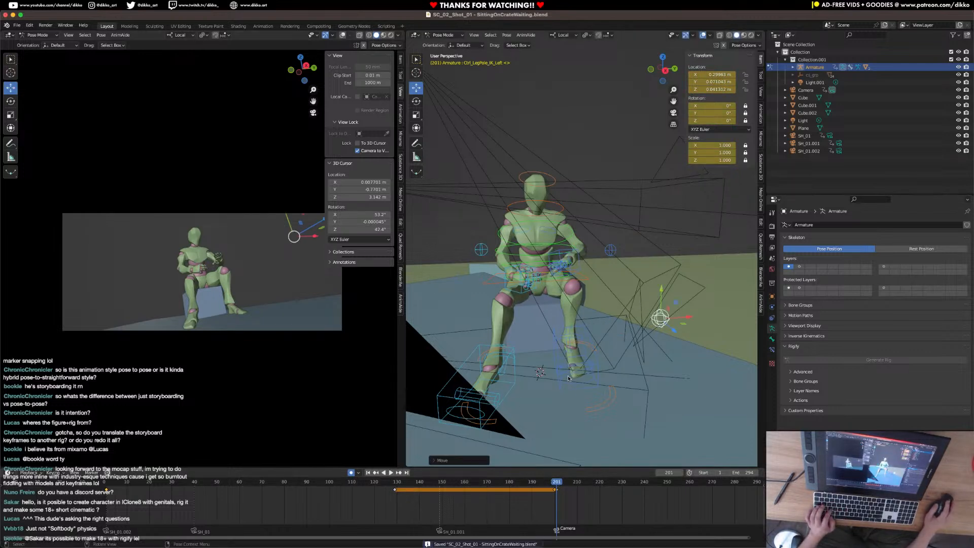
# Play the animation from the start through the frame 201 cut to check the left leg and hand.
pyautogui.click(106, 486)
pyautogui.press('space')
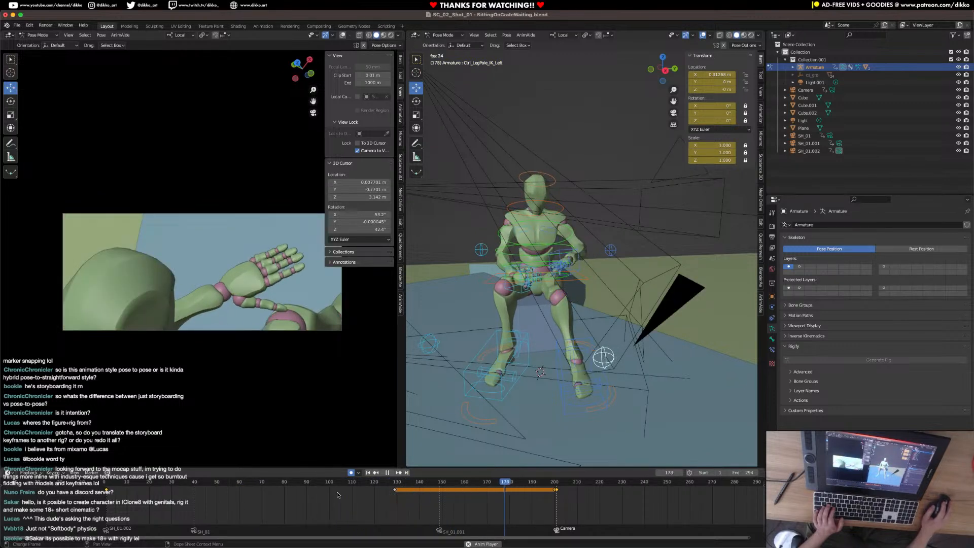
pyautogui.press('space')
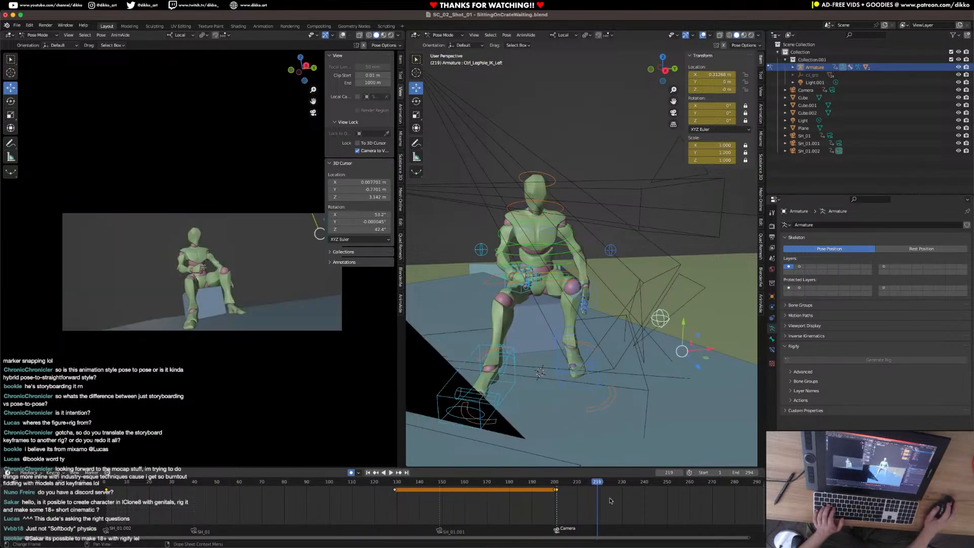
# Keyframe all the rig's controls at frame 201 and go to frame 210.
pyautogui.click(559, 485)
pyautogui.click(541, 177)
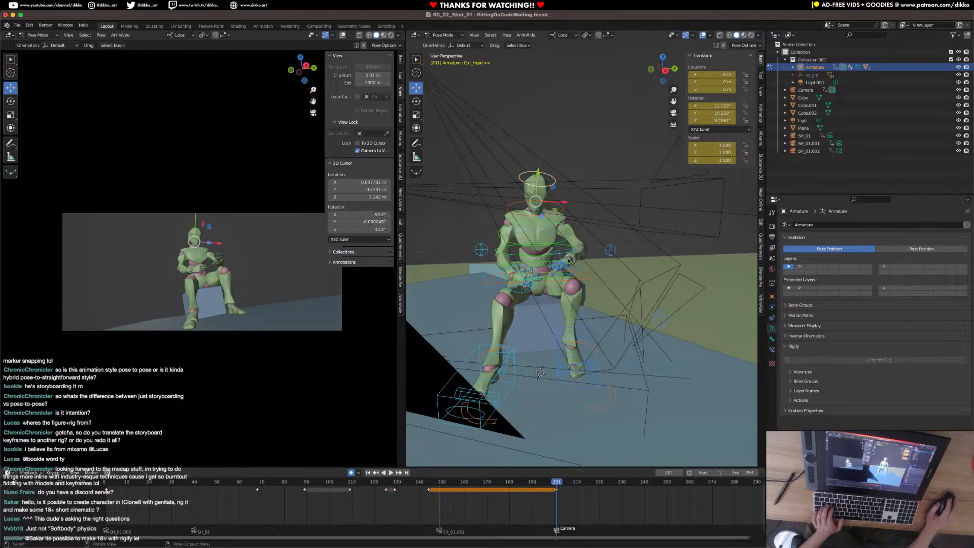
pyautogui.press('a')
pyautogui.press('i')
pyautogui.click(570, 283)
pyautogui.moveTo(561, 484); pyautogui.dragTo(577, 485)
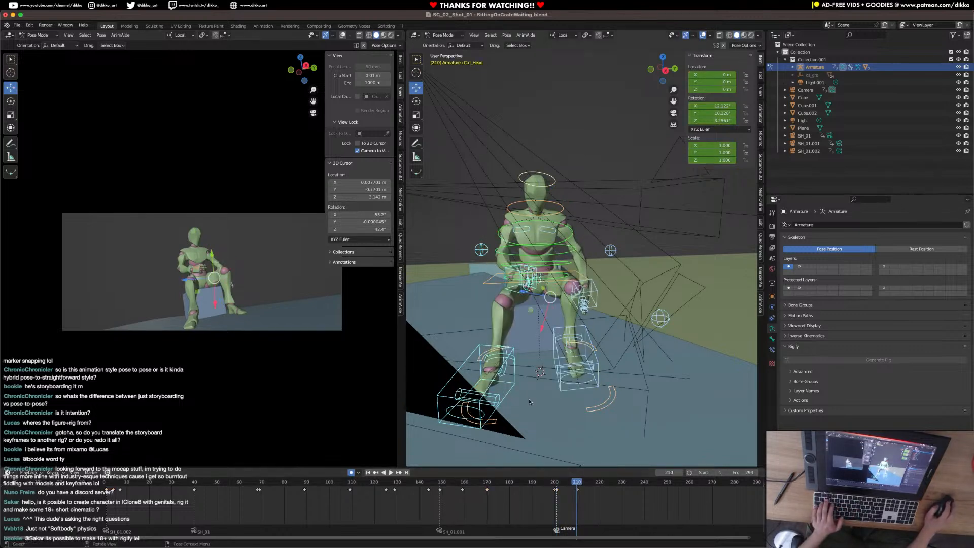
# Replay the opening and scrub past the cut to examine the head, right hand and spine controls of the seated pose.
pyautogui.click(504, 374)
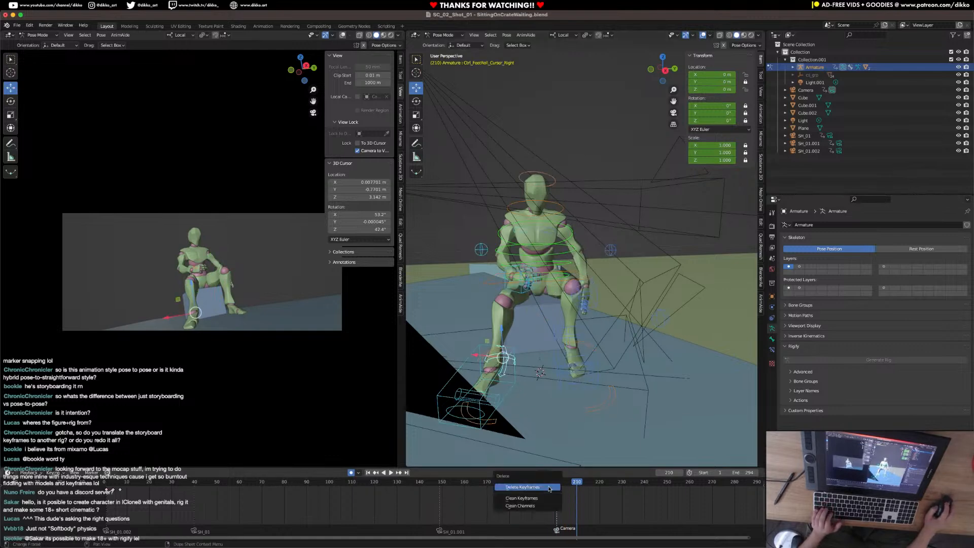
pyautogui.click(170, 485)
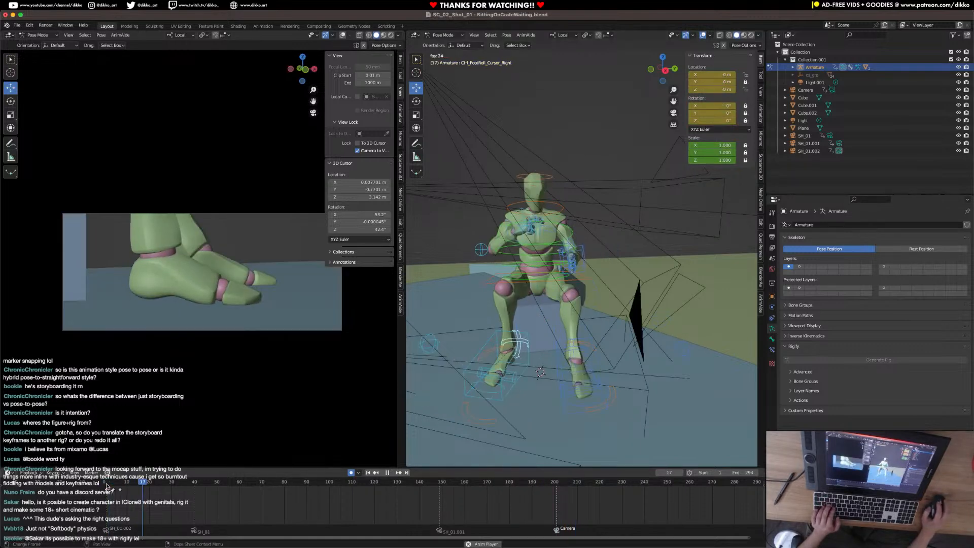
pyautogui.click(553, 185)
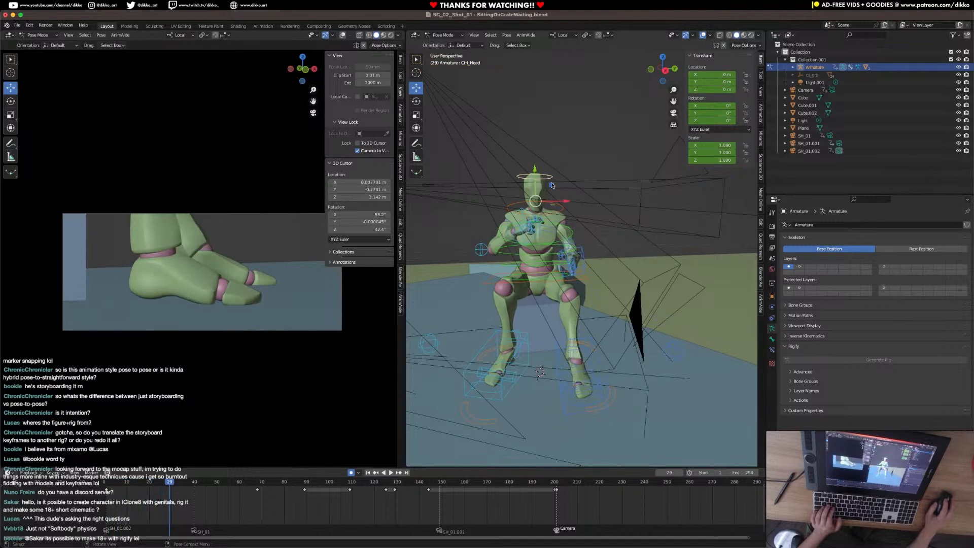
pyautogui.click(558, 211)
pyautogui.moveTo(423, 482); pyautogui.dragTo(601, 488)
pyautogui.moveTo(562, 327); pyautogui.dragTo(500, 327, button='middle')
pyautogui.scroll(5, 573, 299)
pyautogui.moveTo(573, 299); pyautogui.dragTo(539, 298, button='middle')
pyautogui.click(534, 296)
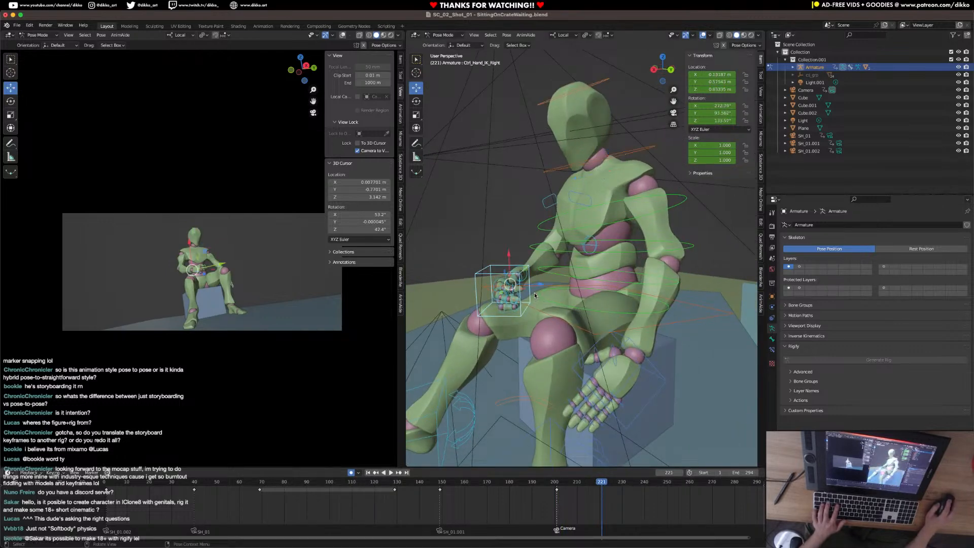
pyautogui.moveTo(542, 485); pyautogui.dragTo(628, 487)
pyautogui.moveTo(523, 315); pyautogui.dragTo(497, 328, button='middle')
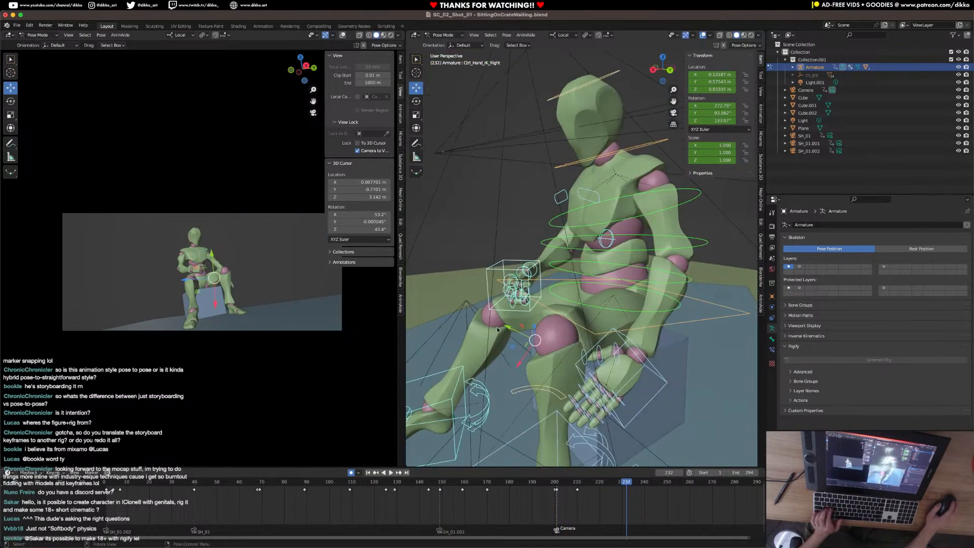
pyautogui.click(562, 269)
pyautogui.click(552, 224)
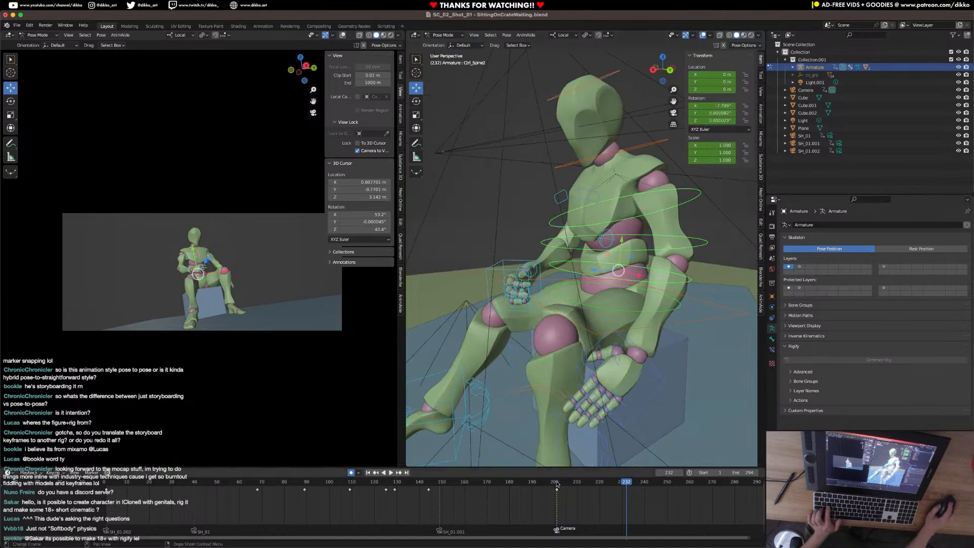
# Select the rig's controls and keyframe the held seated pose at frame 210.
pyautogui.moveTo(565, 484)
pyautogui.mouseDown()
pyautogui.moveTo(588, 481)
pyautogui.moveTo(571, 482)
pyautogui.mouseUp()
pyautogui.press('a')
pyautogui.keyDown('shift'); pyautogui.click(484, 415); pyautogui.keyUp('shift')
pyautogui.keyDown('shift'); pyautogui.click(484, 415); pyautogui.keyUp('shift')
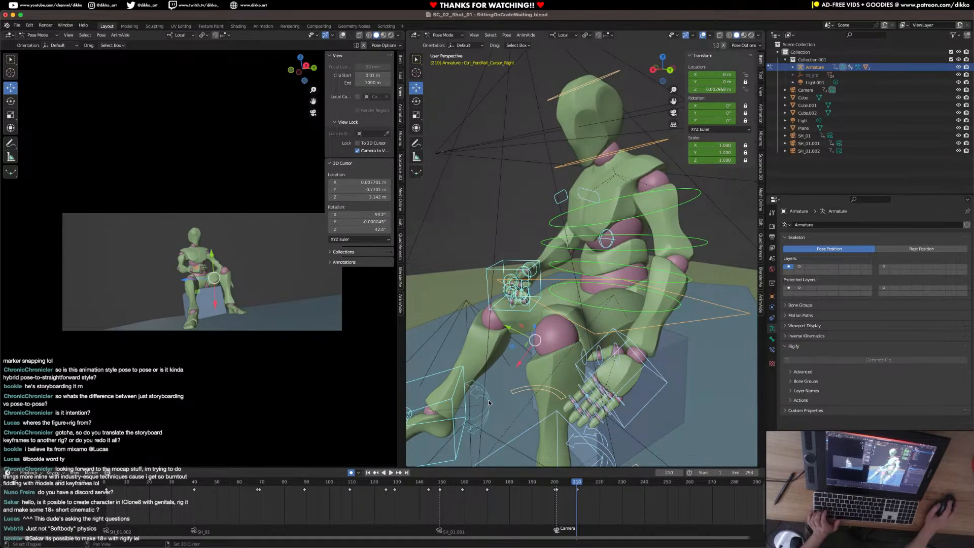
pyautogui.press('i')
pyautogui.click(587, 403)
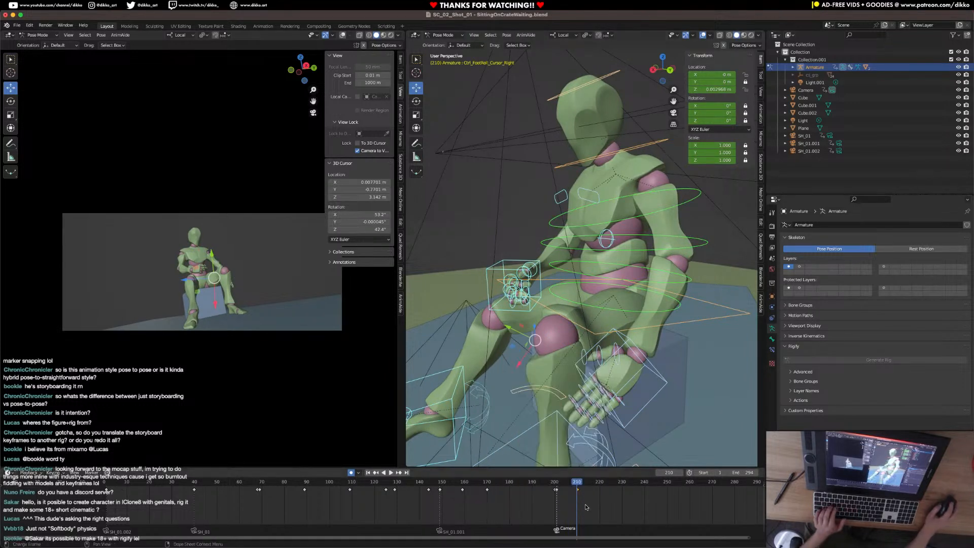
# Rotate the Ctrl_Spine2 control around its X axis at frame 225 to lean the torso forward.
pyautogui.press('space')
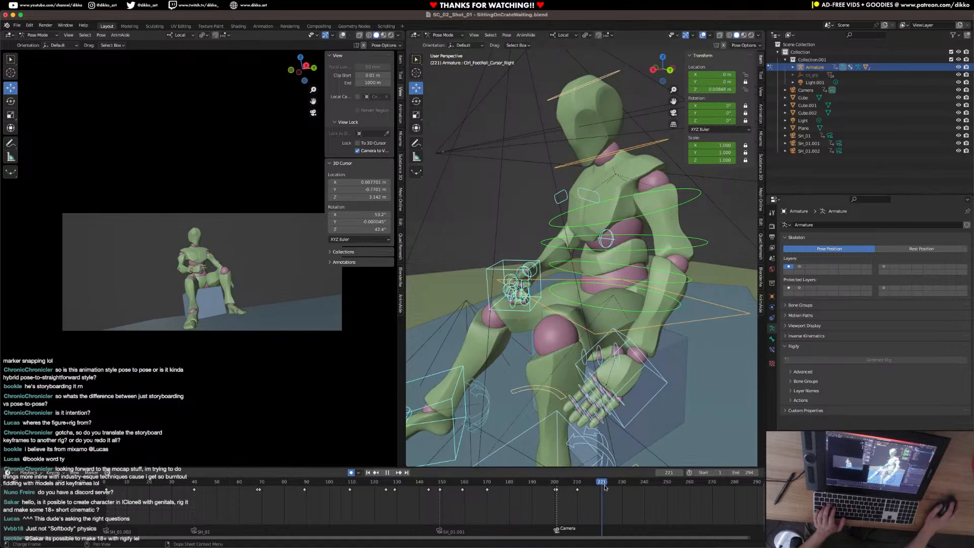
pyautogui.press('space')
pyautogui.click(560, 256)
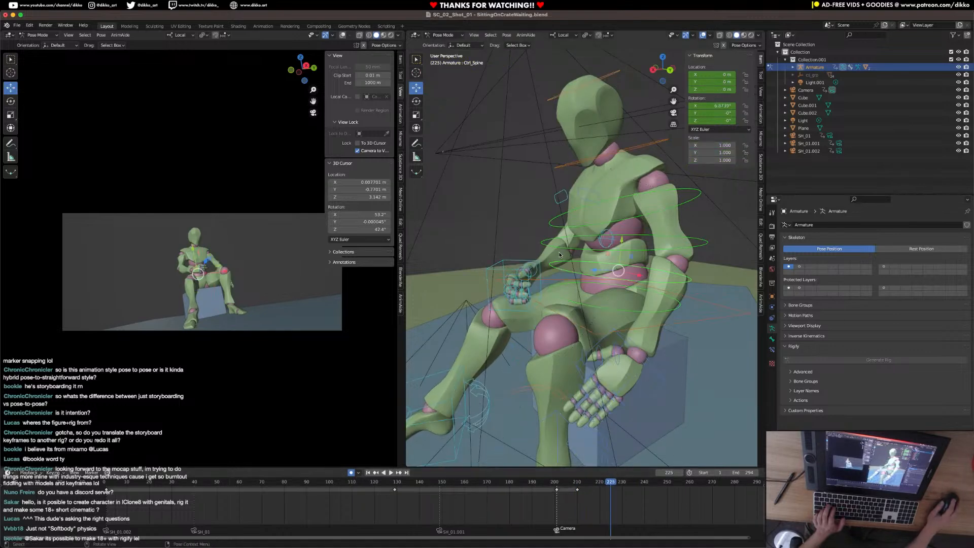
pyautogui.click(545, 243)
pyautogui.press('r')
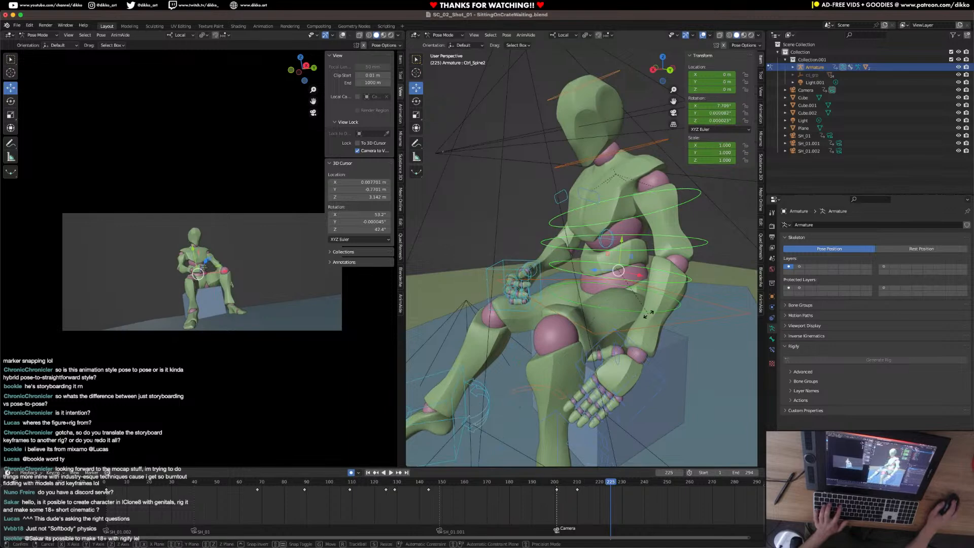
pyautogui.press('x')
pyautogui.click(575, 185)
# Rotate the neck and head controls at frame 225 so the head bows and tilts to the side.
pyautogui.moveTo(609, 133); pyautogui.dragTo(597, 184, button='middle')
pyautogui.click(569, 174)
pyautogui.press('r')
pyautogui.press('r')
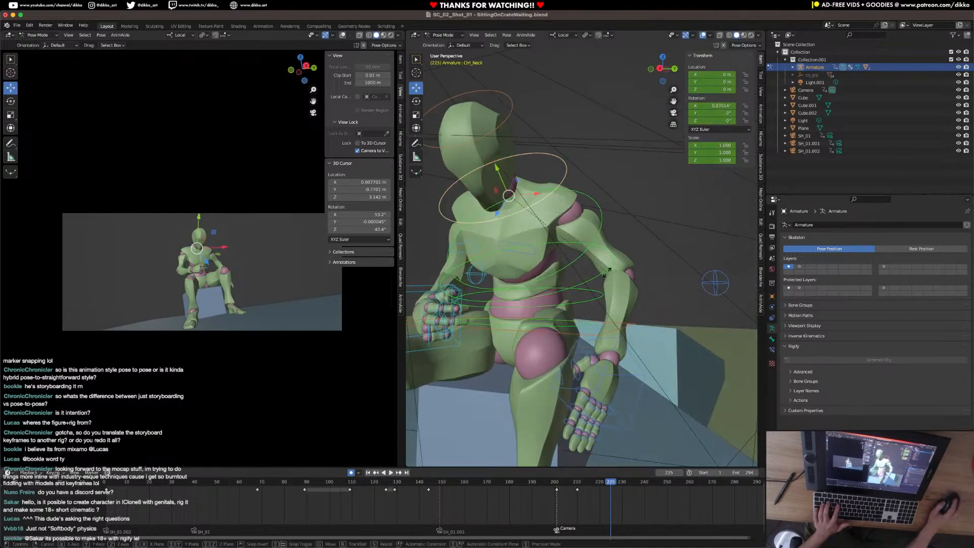
pyautogui.click(500, 144)
pyautogui.click(478, 117)
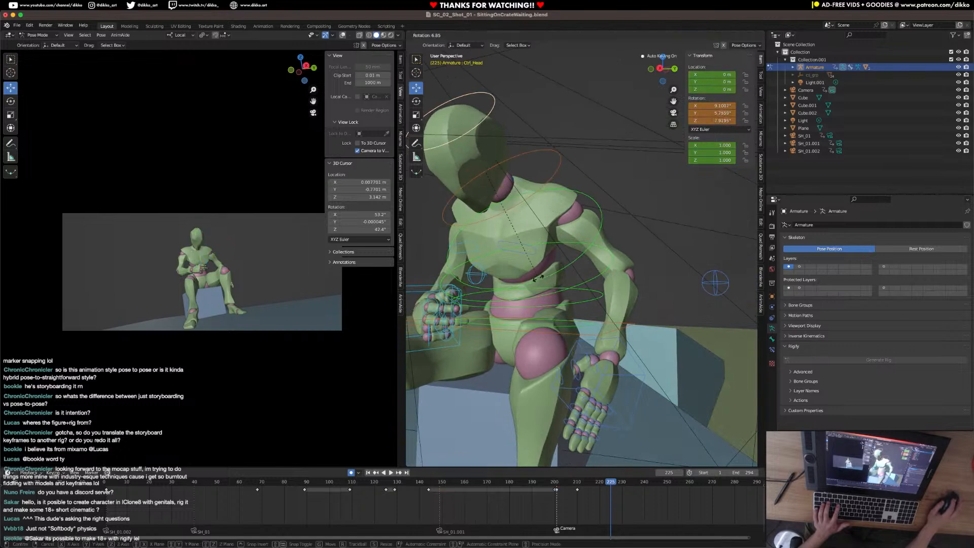
pyautogui.press('r')
pyautogui.click(603, 258)
pyautogui.press('r')
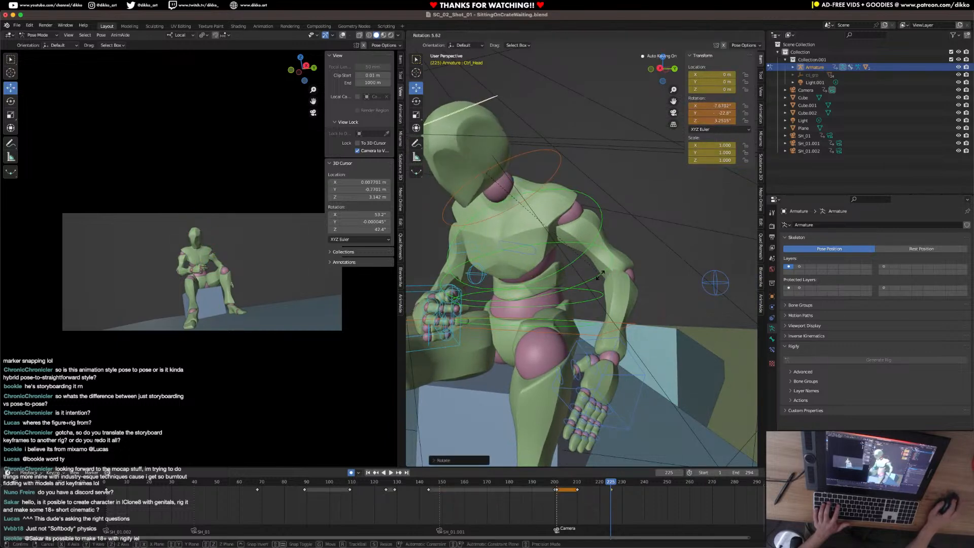
pyautogui.click(451, 347)
# Rotate the right hand IK control and shift it slightly to rest the hand on the right thigh at frame 225.
pyautogui.moveTo(452, 347); pyautogui.dragTo(515, 318, button='middle')
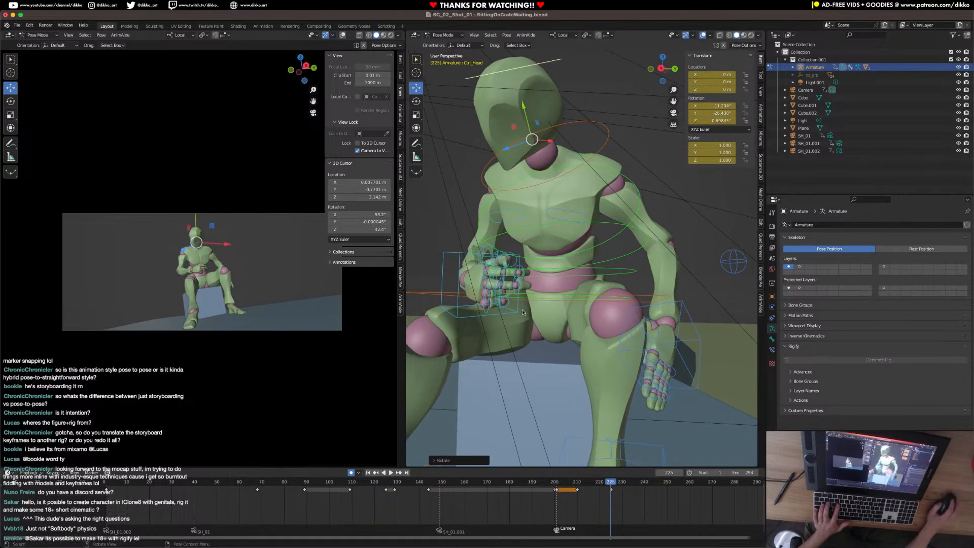
pyautogui.click(512, 314)
pyautogui.press('r')
pyautogui.click(572, 339)
pyautogui.press('g')
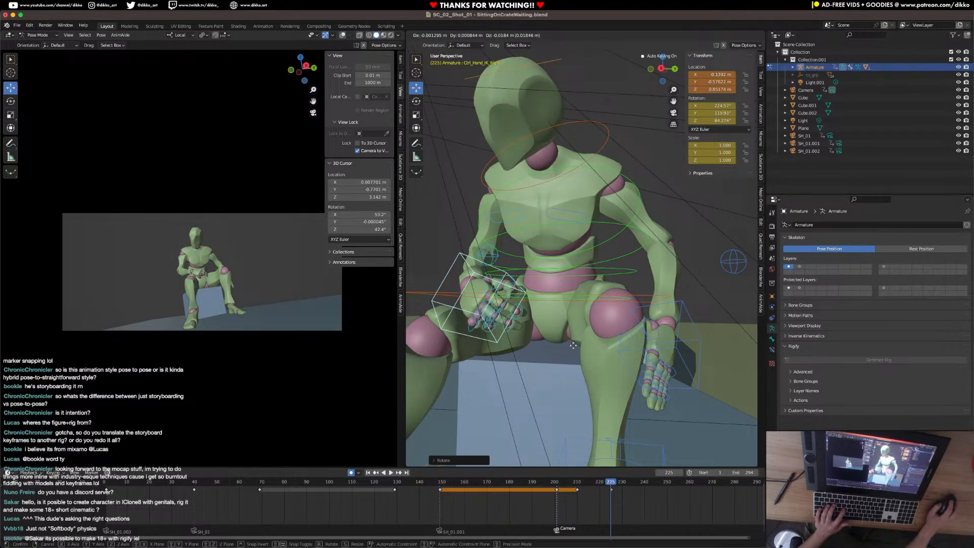
pyautogui.click(573, 342)
# Lower the left hand IK control beside the crate and rotate the hand at frame 225.
pyautogui.moveTo(655, 355); pyautogui.dragTo(582, 307, button='middle')
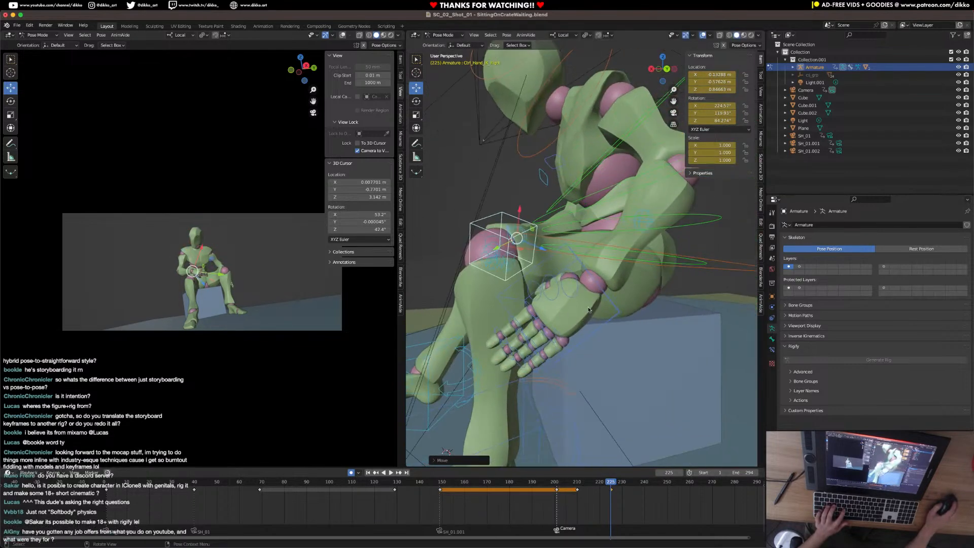
pyautogui.click(609, 307)
pyautogui.press('g')
pyautogui.click(658, 388)
pyautogui.press('r')
pyautogui.press('r')
pyautogui.click(708, 393)
pyautogui.press('r')
pyautogui.click(720, 367)
# Refine the left hand's position and rotation so it hangs beside the crate's front edge, and save the file.
pyautogui.moveTo(660, 362); pyautogui.dragTo(641, 323, button='middle')
pyautogui.press('g')
pyautogui.click(636, 350)
pyautogui.press('r')
pyautogui.press('r')
pyautogui.click(623, 369)
pyautogui.moveTo(623, 369); pyautogui.dragTo(602, 355, button='middle')
pyautogui.press('g')
pyautogui.click(601, 369)
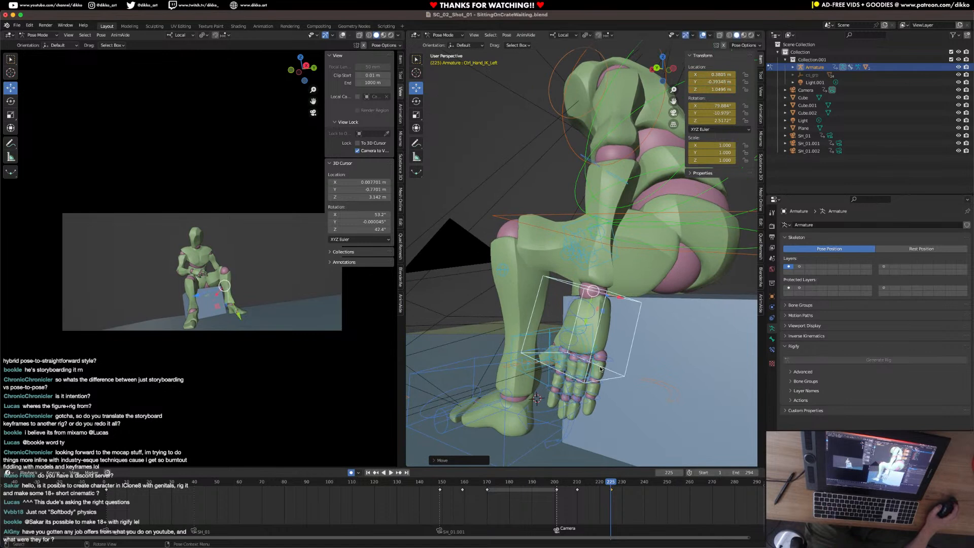
pyautogui.hotkey('ctrl', 's')
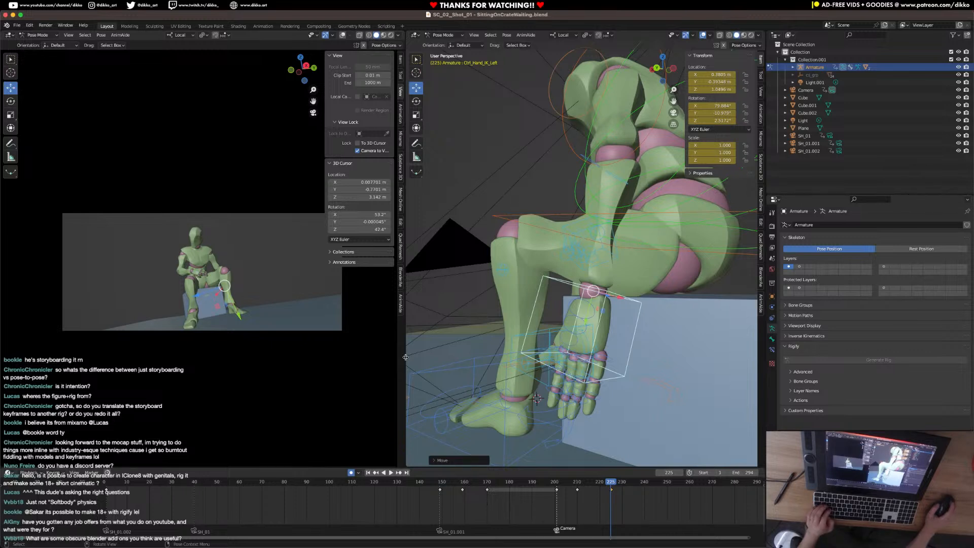
pyautogui.hotkey('ctrl', 's')
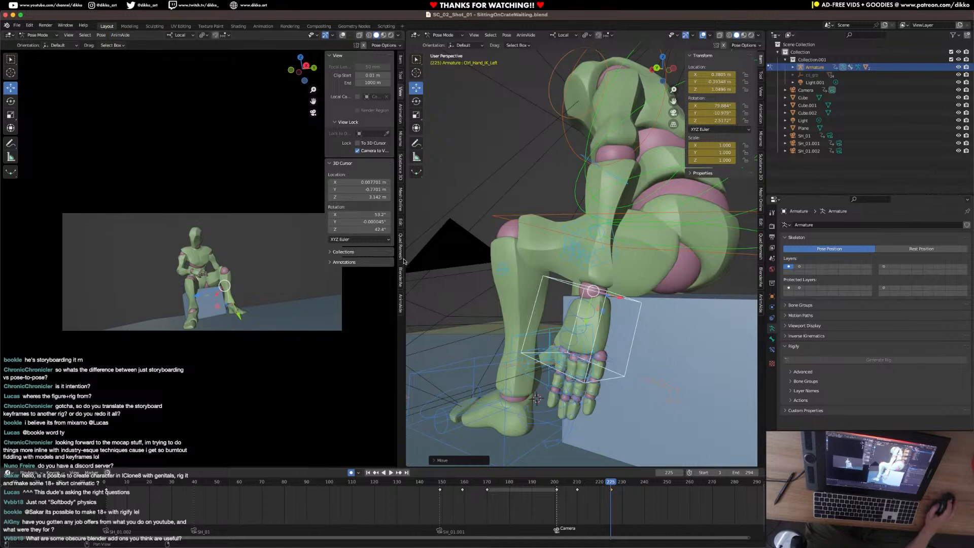
# Browse the Mixamo Control Rig, BlenderAe and Voxel Heat Diffuse Skinning add-ons, collapsing the Surface Heat Diffuse Skinning and Corrective Smooth Baker sections.
pyautogui.click(400, 138)
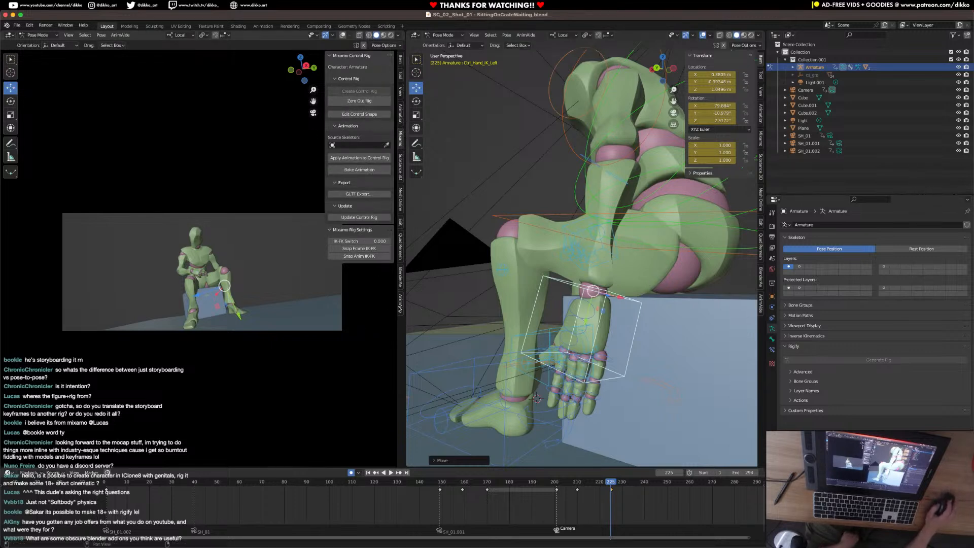
pyautogui.click(400, 277)
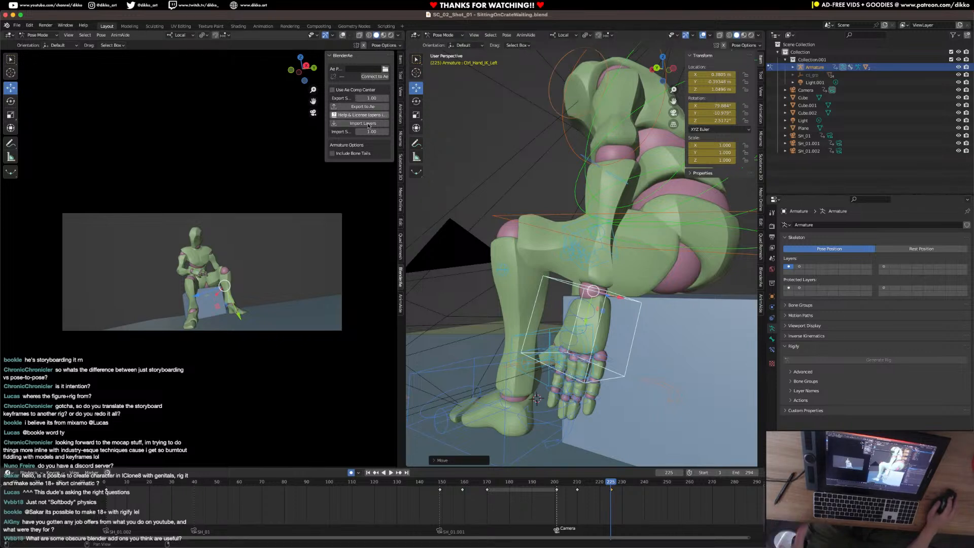
pyautogui.click(297, 214)
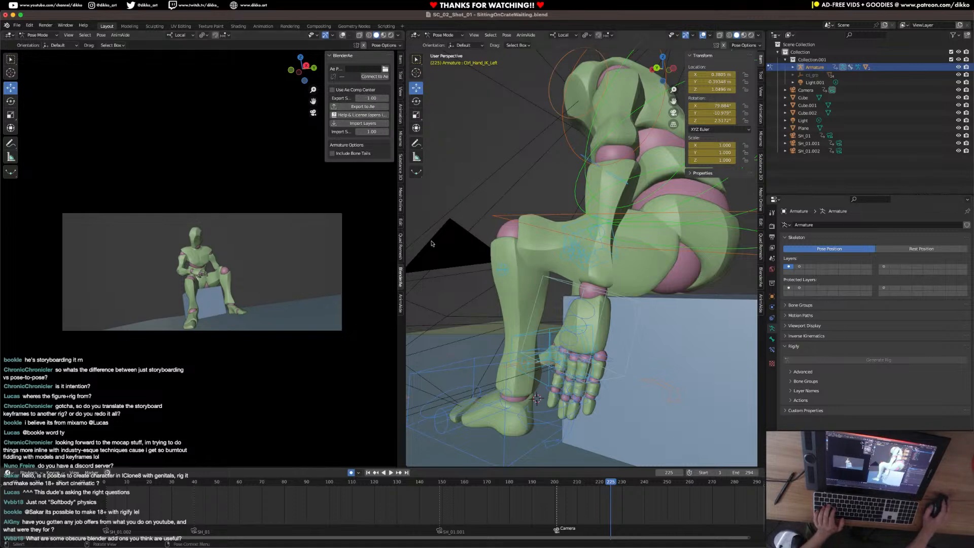
pyautogui.click(400, 203)
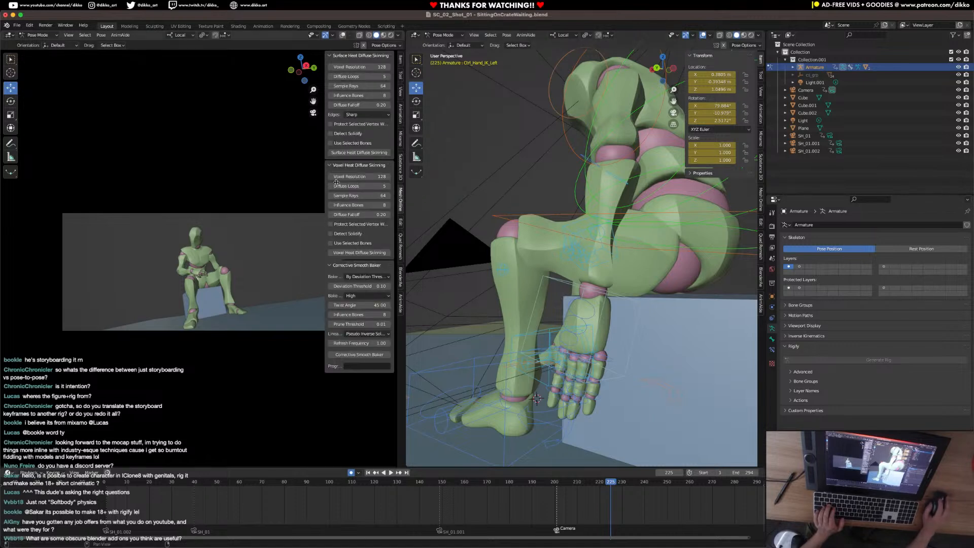
pyautogui.click(331, 55)
pyautogui.click(333, 166)
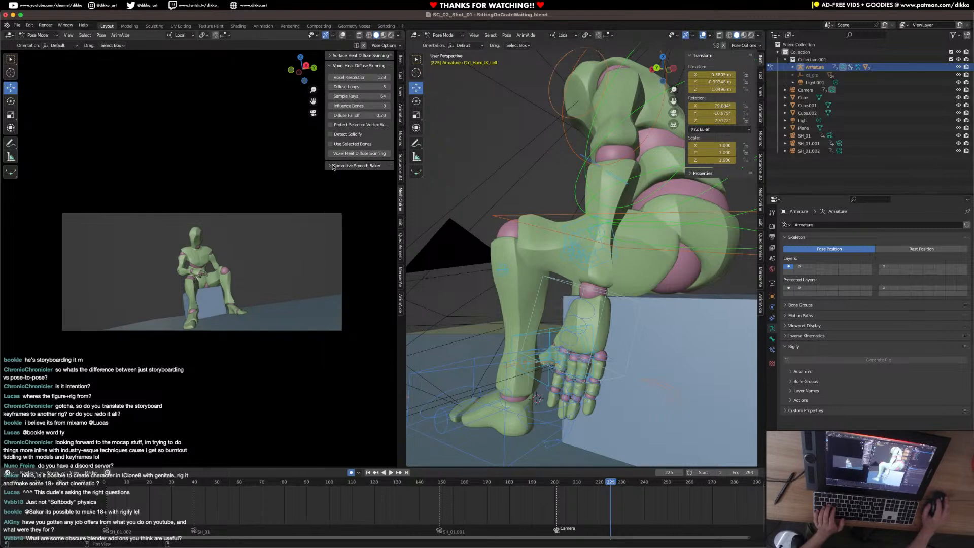
# Play the animation from the start, restarting it to review the foot and head close-up shots against the full character.
pyautogui.moveTo(543, 276); pyautogui.dragTo(529, 454, button='middle')
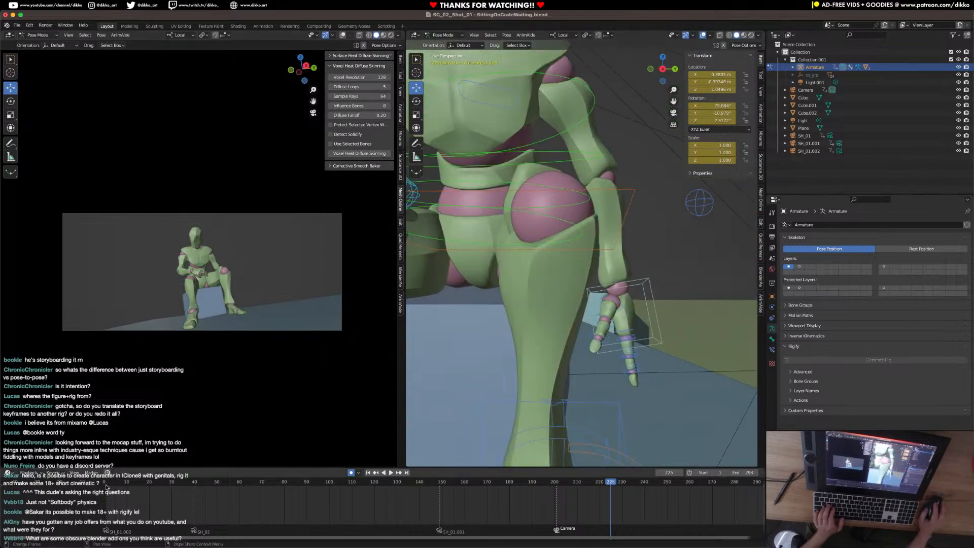
pyautogui.click(107, 487)
pyautogui.press('space')
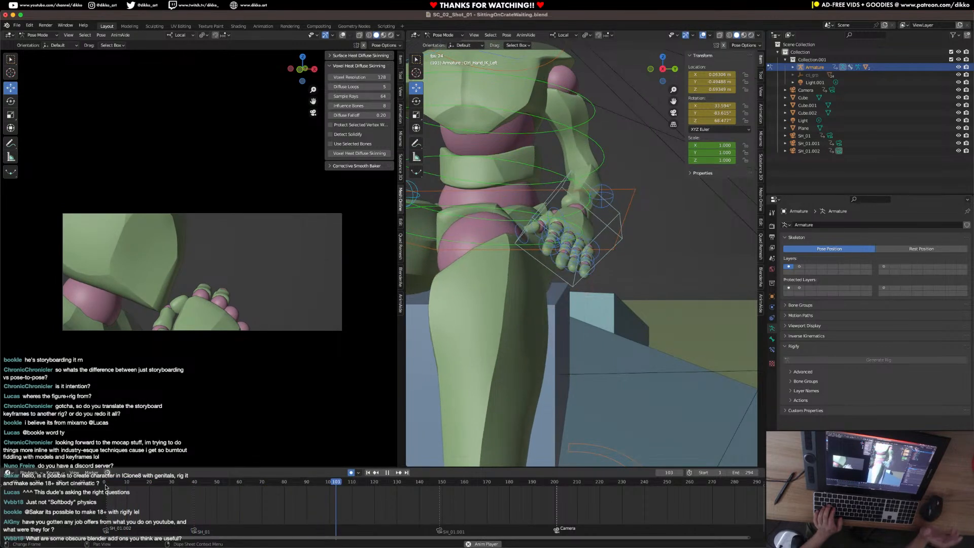
pyautogui.press('space')
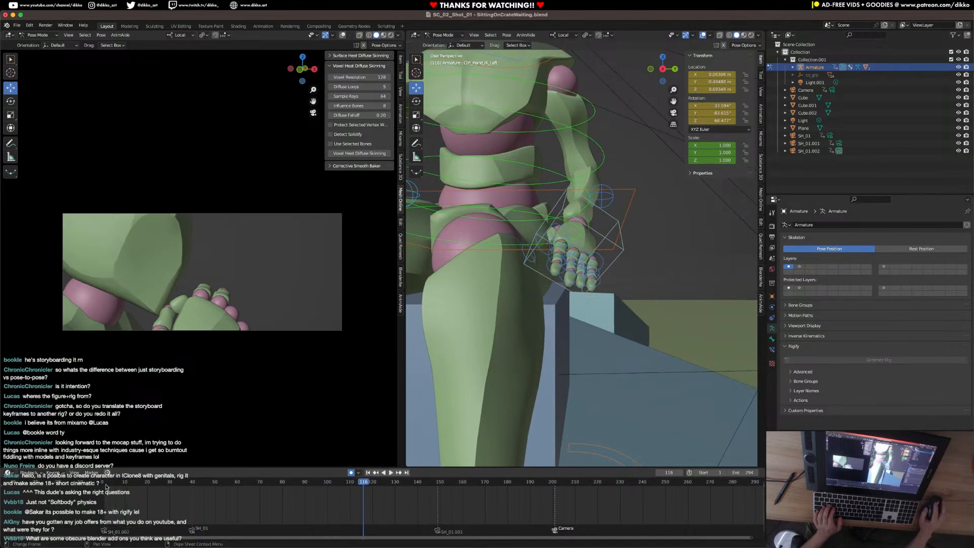
pyautogui.click(106, 486)
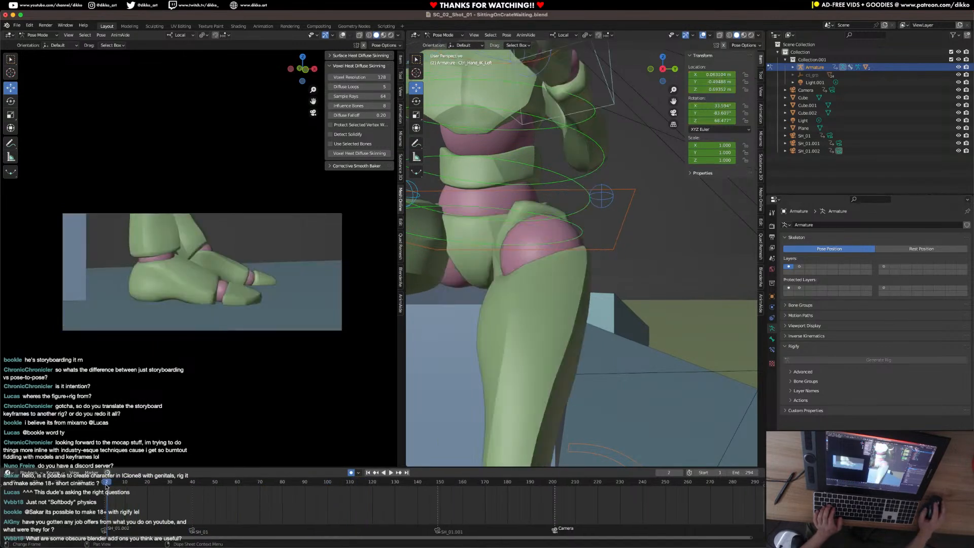
pyautogui.press('space')
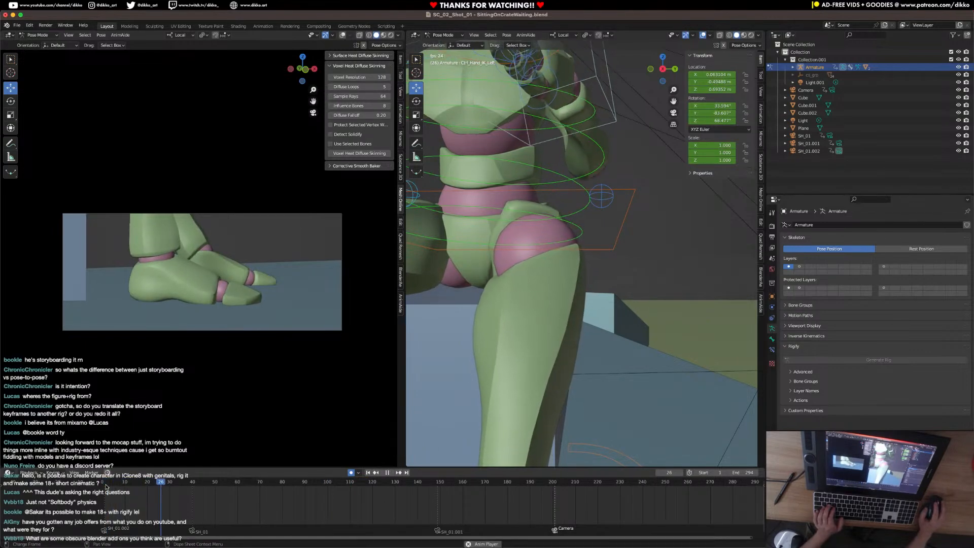
pyautogui.press('space')
pyautogui.press('space')
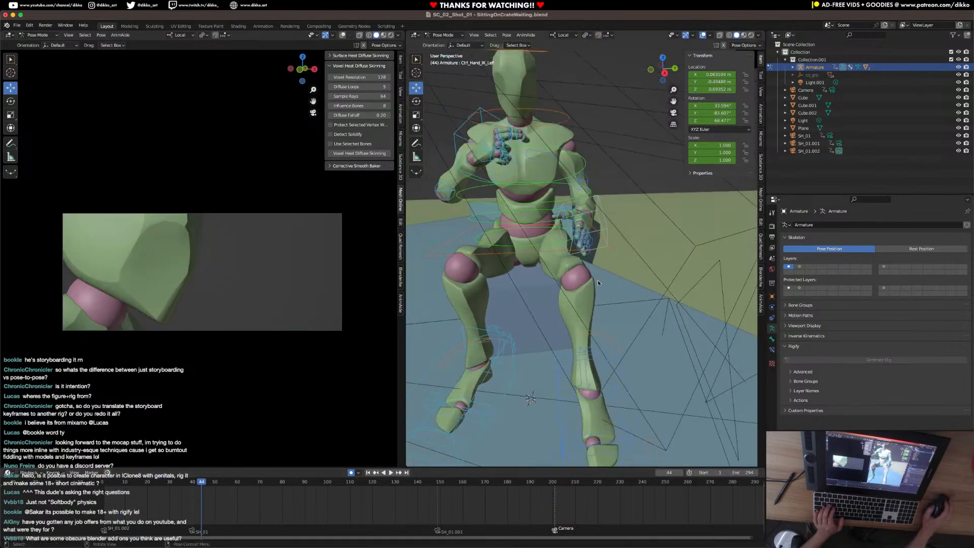
pyautogui.press('space')
pyautogui.click(102, 483)
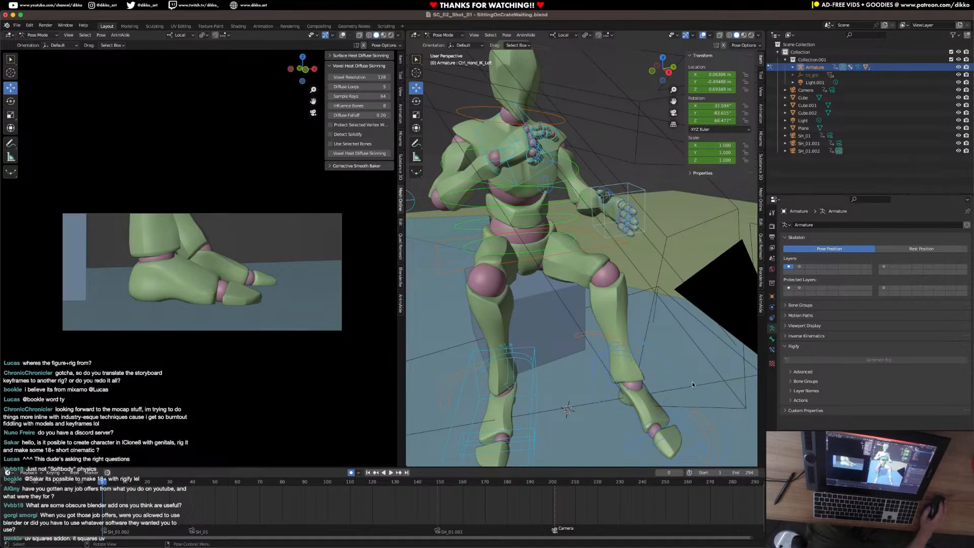
# Select the left leg pole IK control and scrub the timeline to examine how the left knee moves.
pyautogui.scroll(-3, 592, 294)
pyautogui.moveTo(592, 294); pyautogui.dragTo(563, 283, button='middle')
pyautogui.click(595, 217)
pyautogui.click(661, 284)
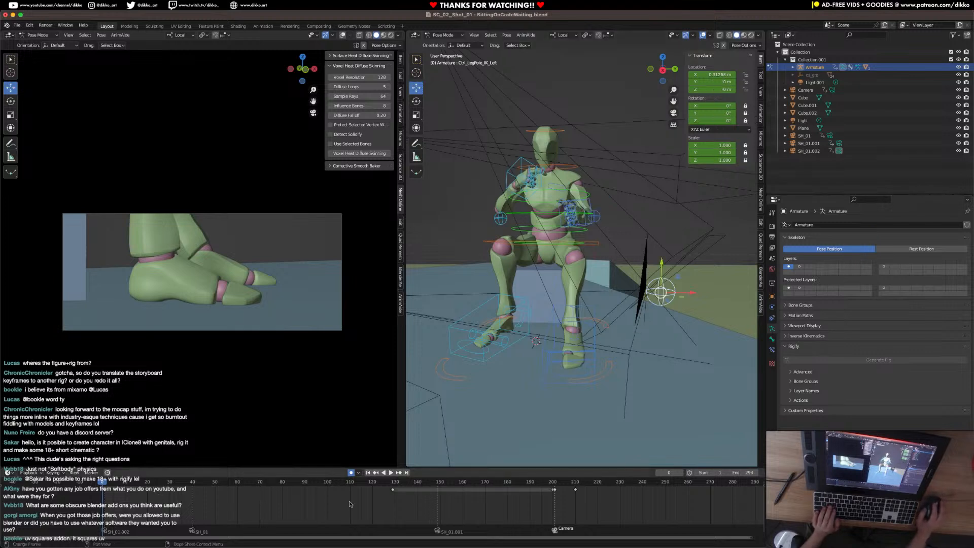
pyautogui.press('space')
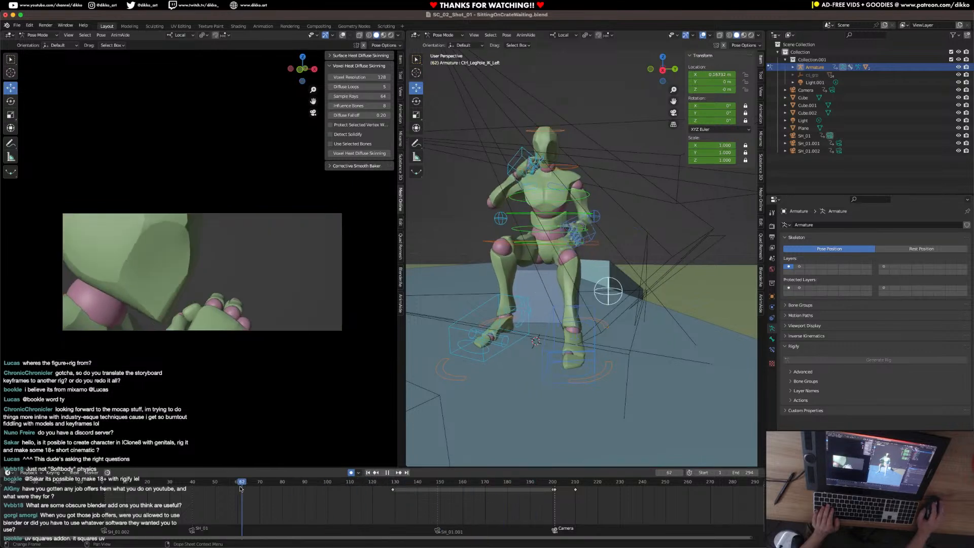
pyautogui.moveTo(129, 491); pyautogui.dragTo(537, 487)
pyautogui.press('x')
pyautogui.click(360, 495)
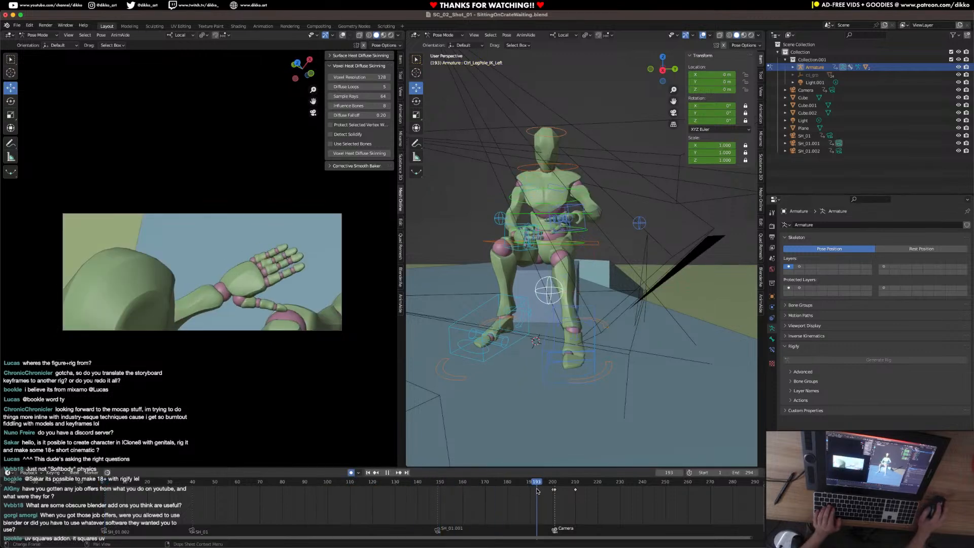
pyautogui.hotkey('ctrl', 'z')
pyautogui.hotkey('ctrl', 'z')
# Delete the left leg pole IK control's keyframes from about frame 129 through 210.
pyautogui.press('space')
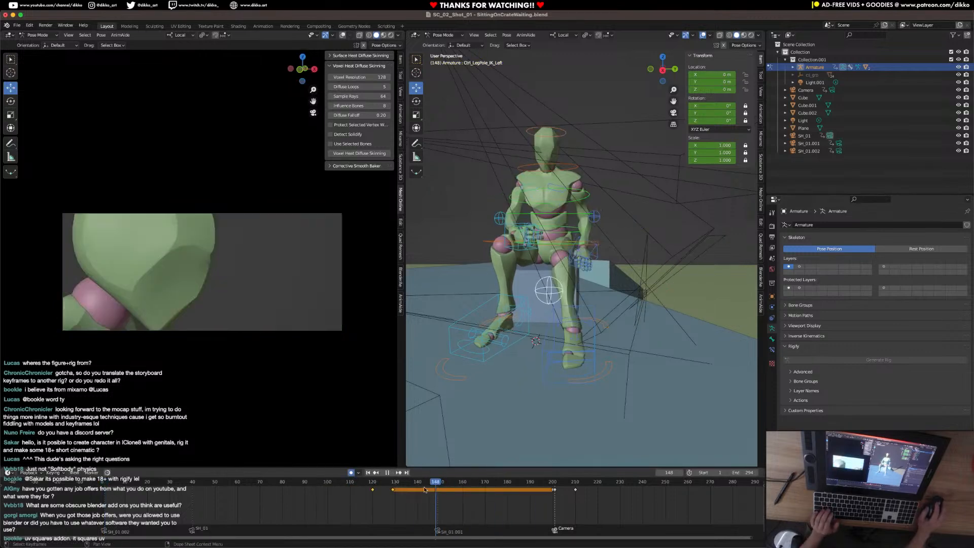
pyautogui.click(357, 508)
pyautogui.moveTo(608, 507); pyautogui.dragTo(384, 486)
pyautogui.press('x')
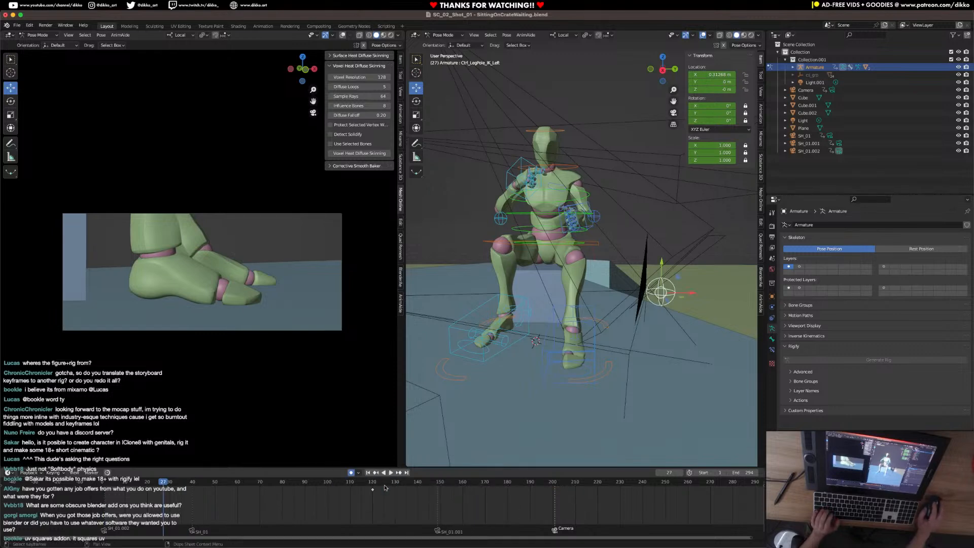
# Scrub and play the animation past the frame 201 cut to check the left leg's motion.
pyautogui.click(384, 486)
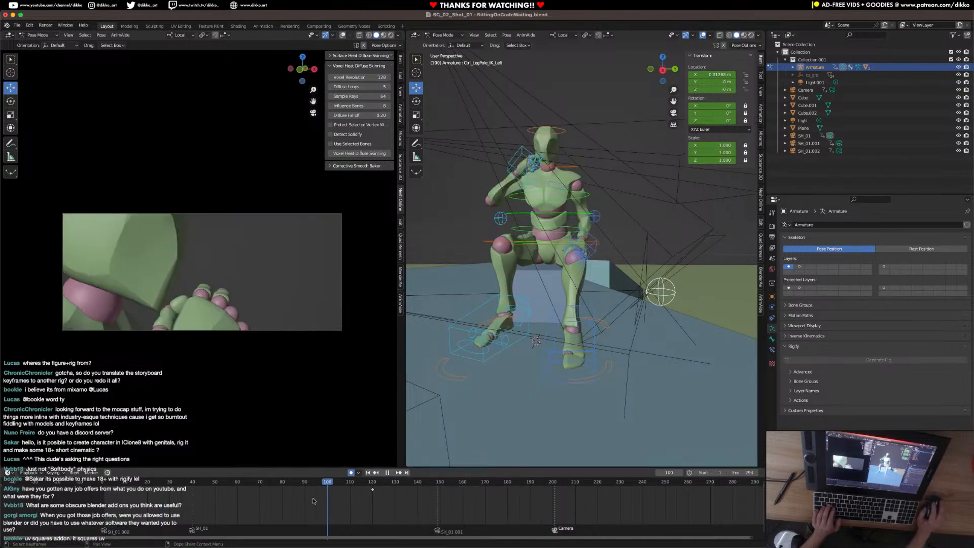
pyautogui.keyDown('shift'); pyautogui.moveTo(410, 504); pyautogui.dragTo(105, 499, button='right'); pyautogui.keyUp('shift')
pyautogui.press('space')
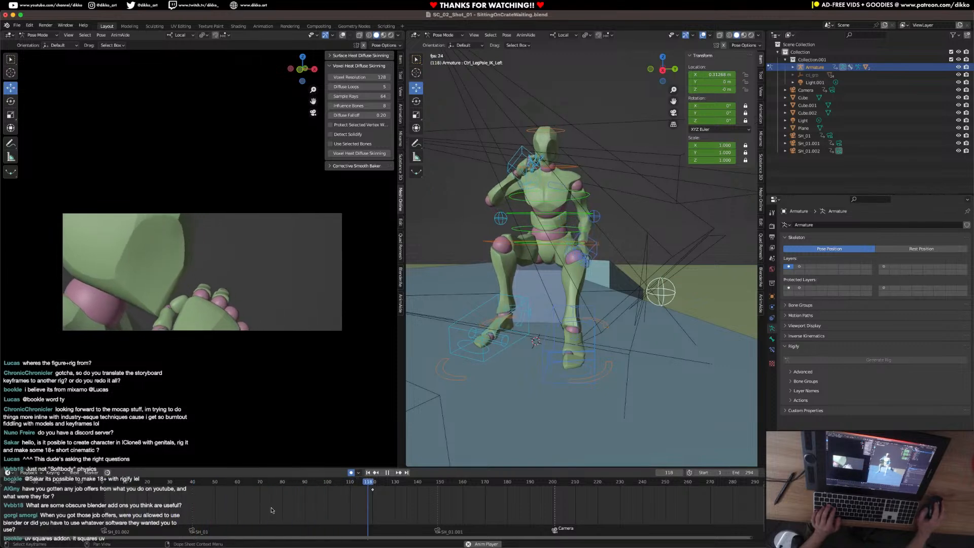
pyautogui.press('space')
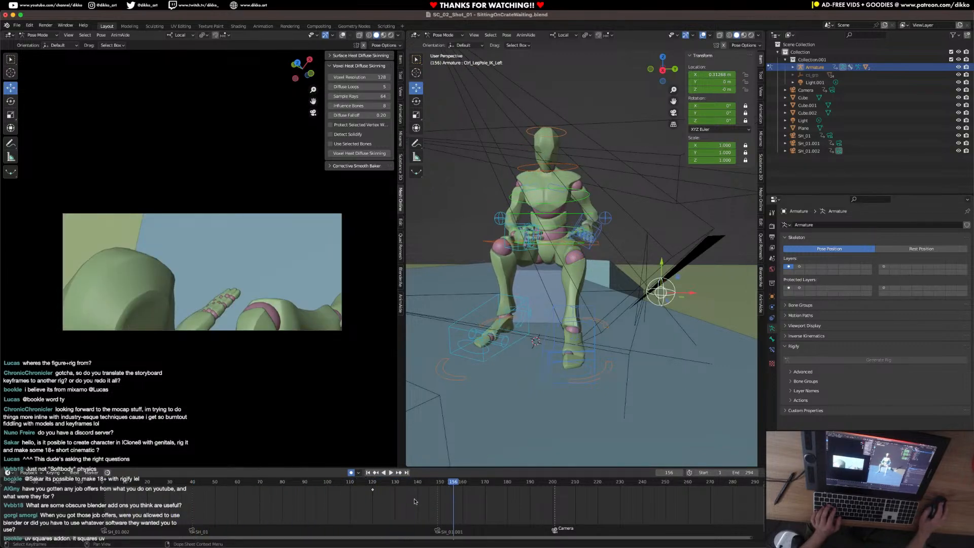
pyautogui.press('space')
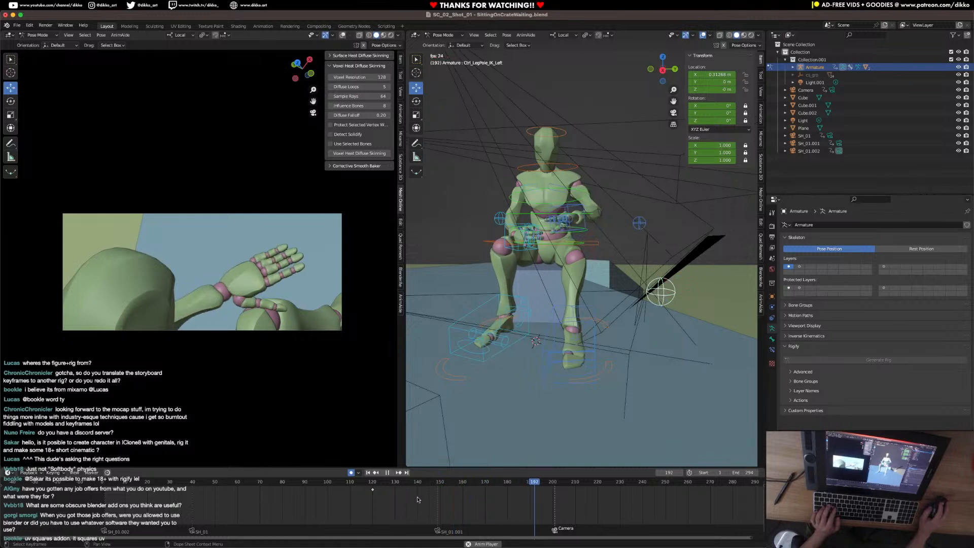
pyautogui.press('space')
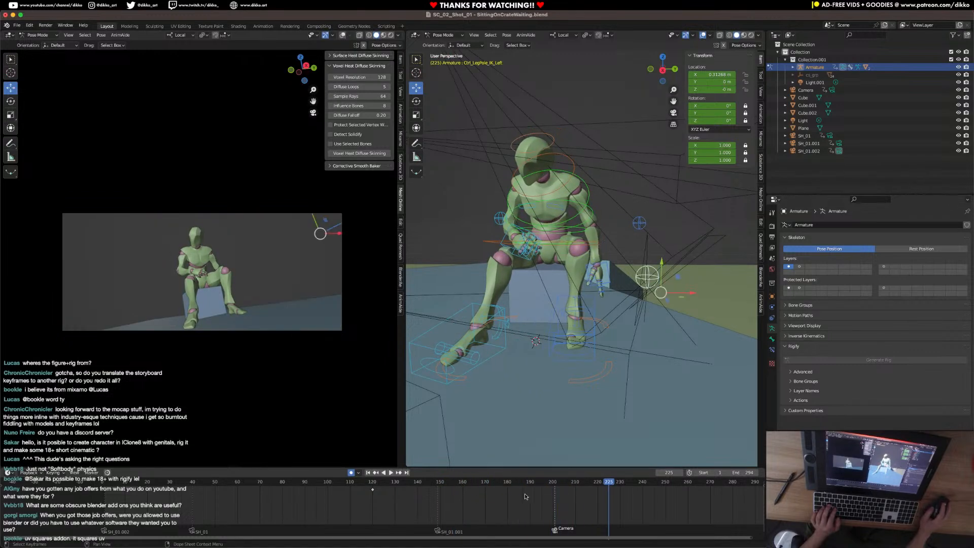
# Replay the hand shot and the cut at frame 201 several times to judge the timing of the slump.
pyautogui.click(369, 481)
pyautogui.press('space')
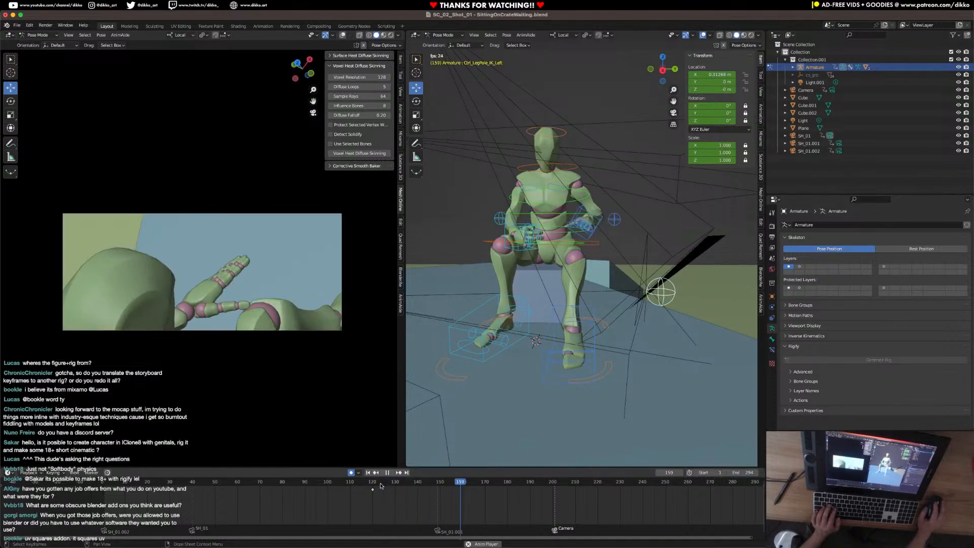
pyautogui.press('space')
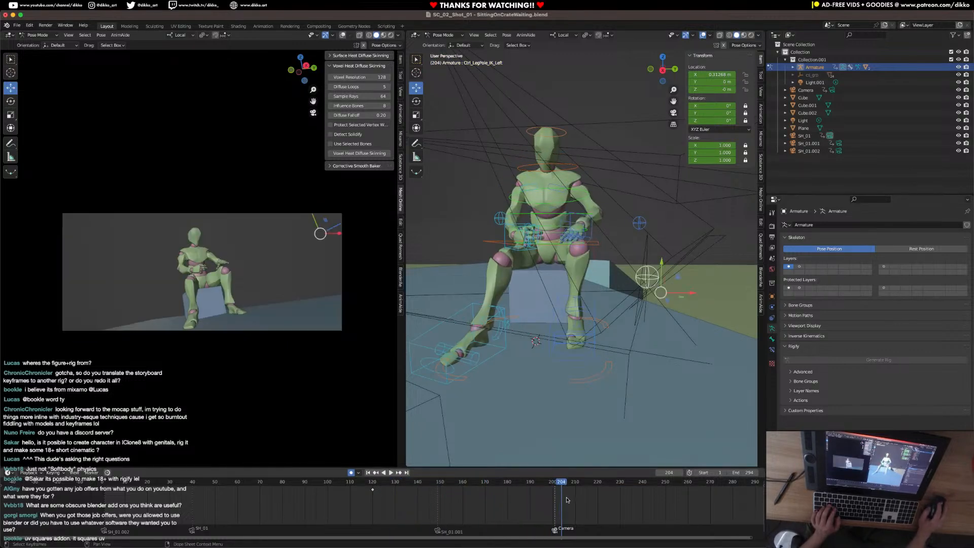
pyautogui.click(544, 483)
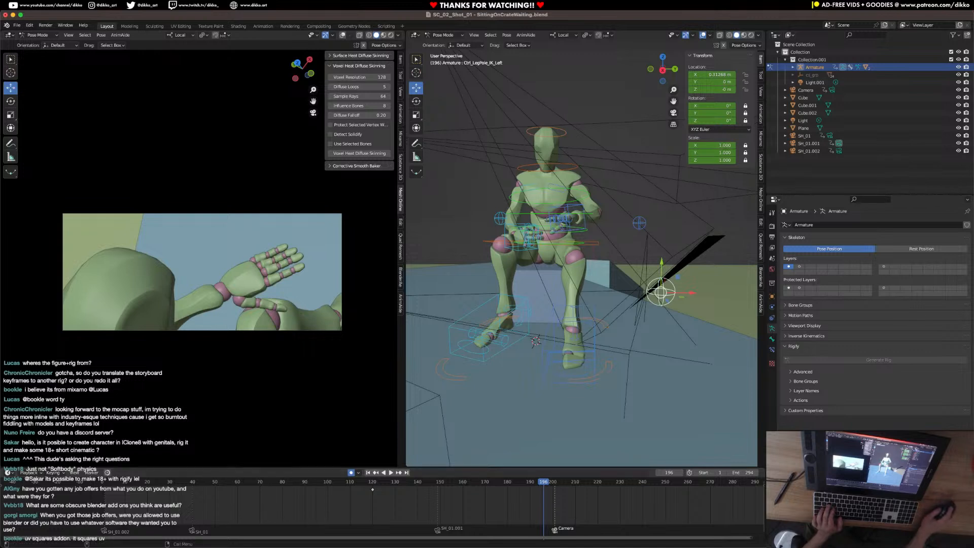
pyautogui.click(535, 482)
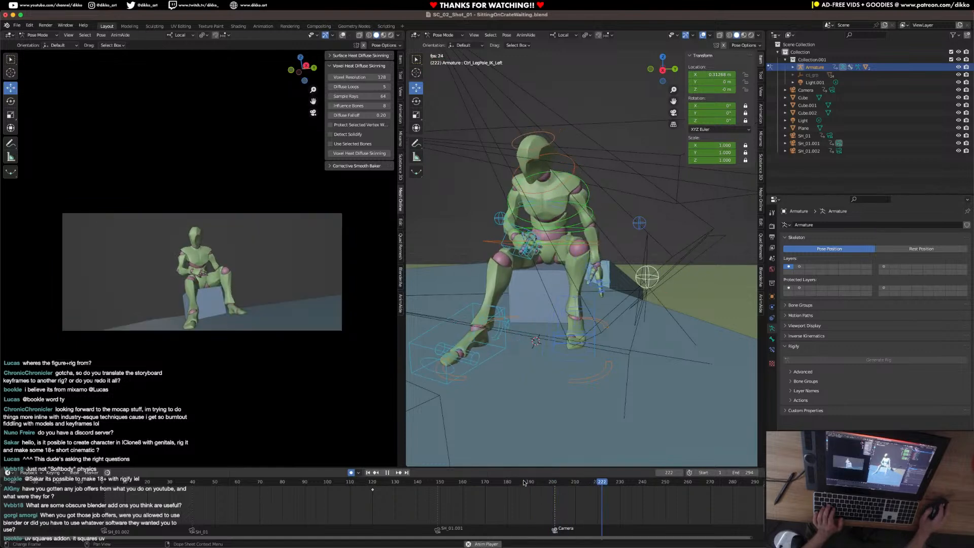
pyautogui.press('space')
pyautogui.press('space')
pyautogui.click(360, 482)
pyautogui.press('space')
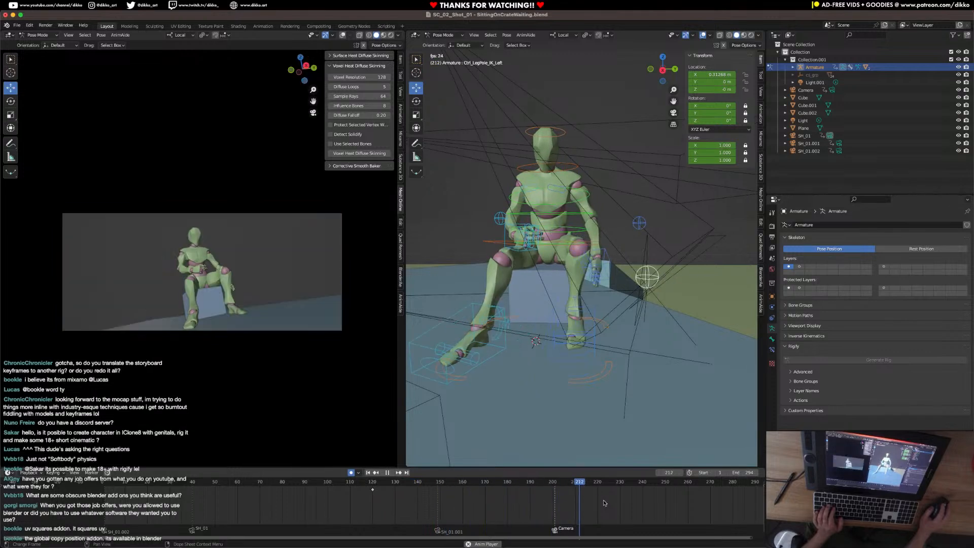
pyautogui.press('space')
# Select all the rig's controls to examine their keyframes, scrubbing around the frame 225 pose.
pyautogui.keyDown('ctrl'); pyautogui.scroll(-5, 614, 507); pyautogui.keyUp('ctrl')
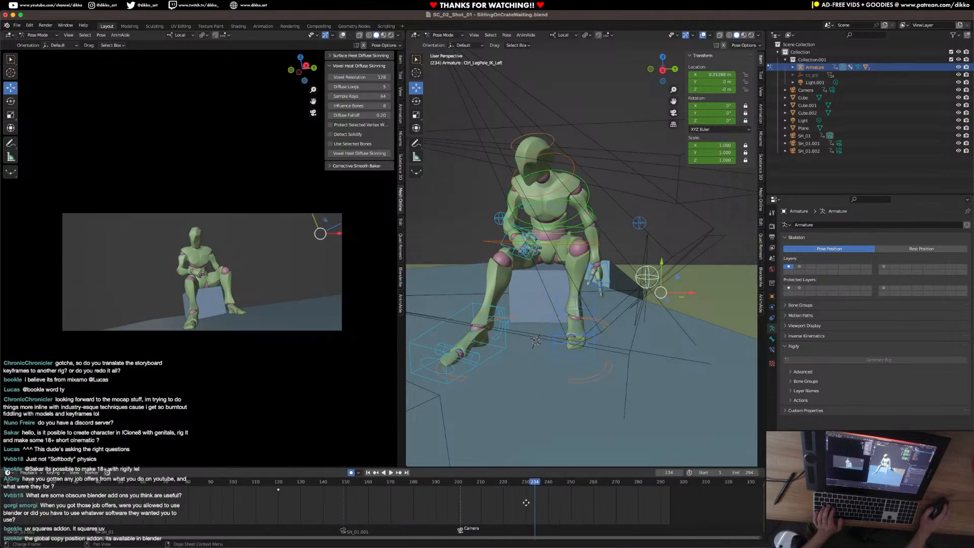
pyautogui.click(554, 147)
pyautogui.press('a')
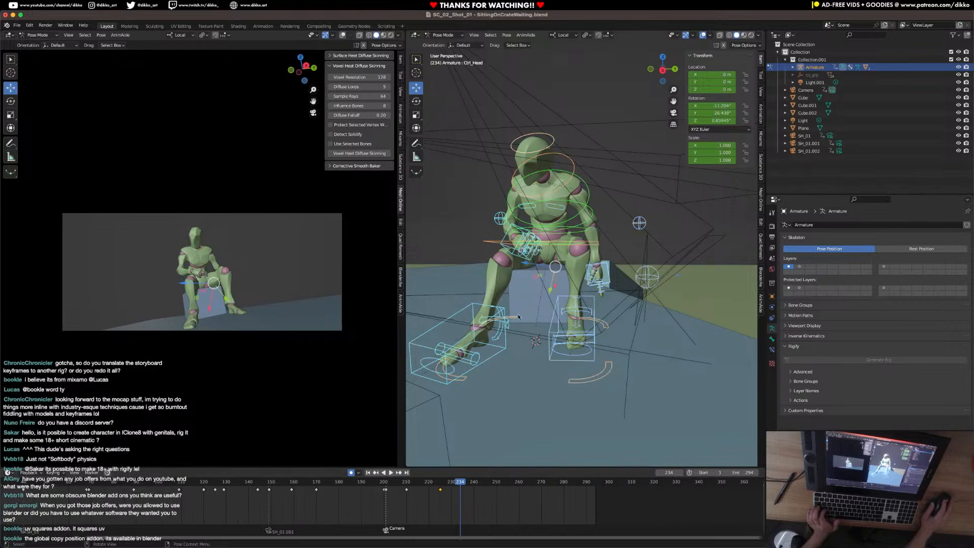
pyautogui.click(440, 488)
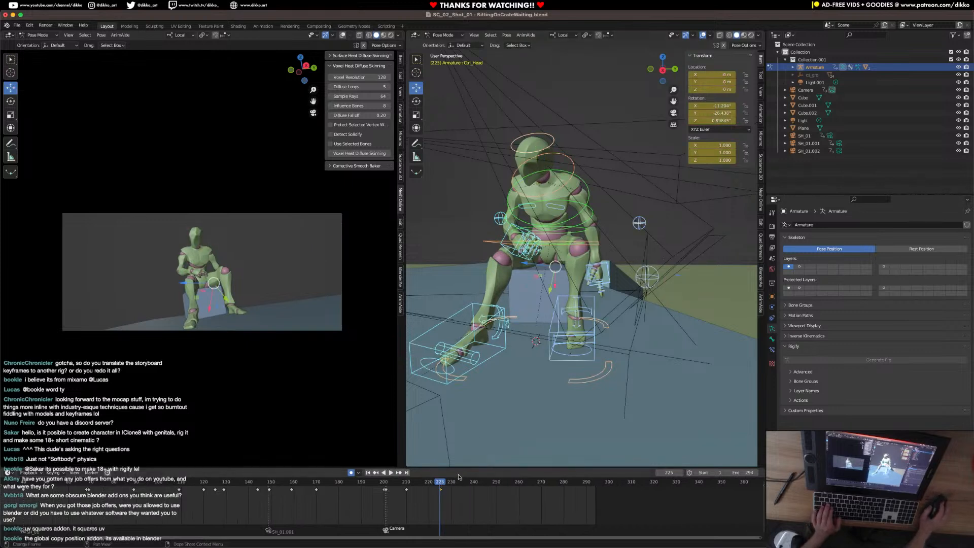
pyautogui.scroll(-4, 8, 486)
pyautogui.moveTo(57, 485); pyautogui.dragTo(440, 509)
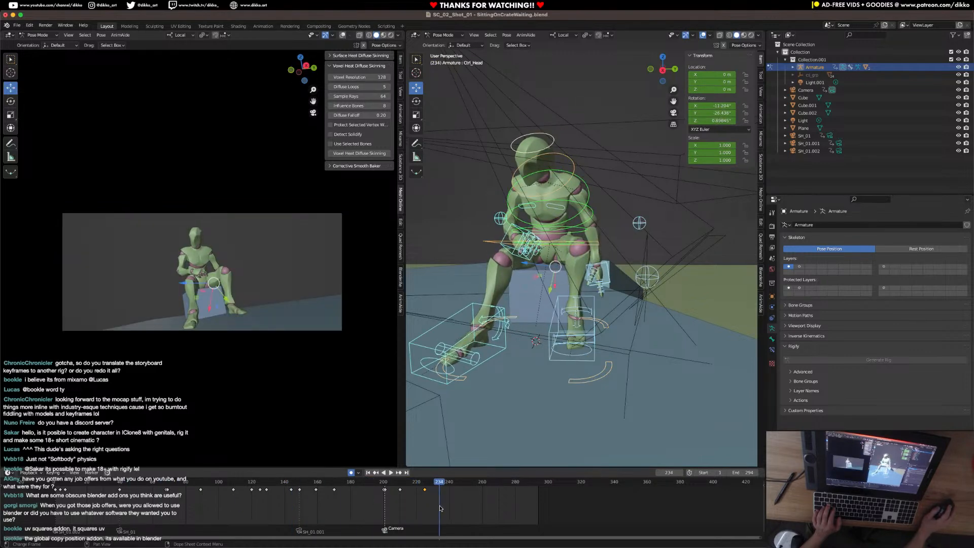
# At frame 248, raise the right hand IK control from the thigh to the upper chest and rotate the hand.
pyautogui.moveTo(382, 483); pyautogui.dragTo(434, 482)
pyautogui.scroll(2, 547, 300)
pyautogui.moveTo(553, 284)
pyautogui.keyDown('shift'); pyautogui.mouseDown(button='middle')
pyautogui.moveTo(567, 324)
pyautogui.moveTo(520, 317)
pyautogui.moveTo(554, 303)
pyautogui.mouseUp(button='middle'); pyautogui.keyUp('shift')
pyautogui.click(514, 311)
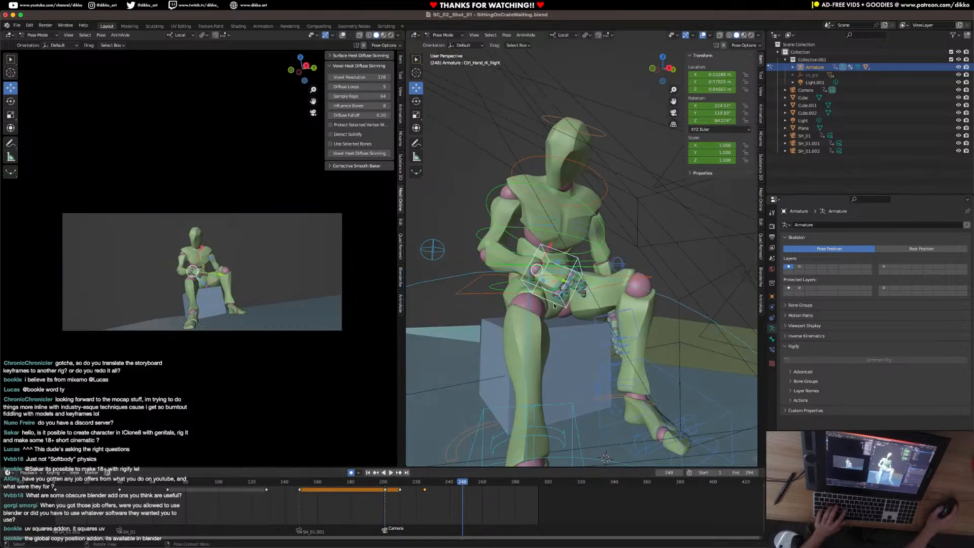
pyautogui.press('g')
pyautogui.click(568, 215)
pyautogui.press('r')
pyautogui.click(591, 205)
pyautogui.press('g')
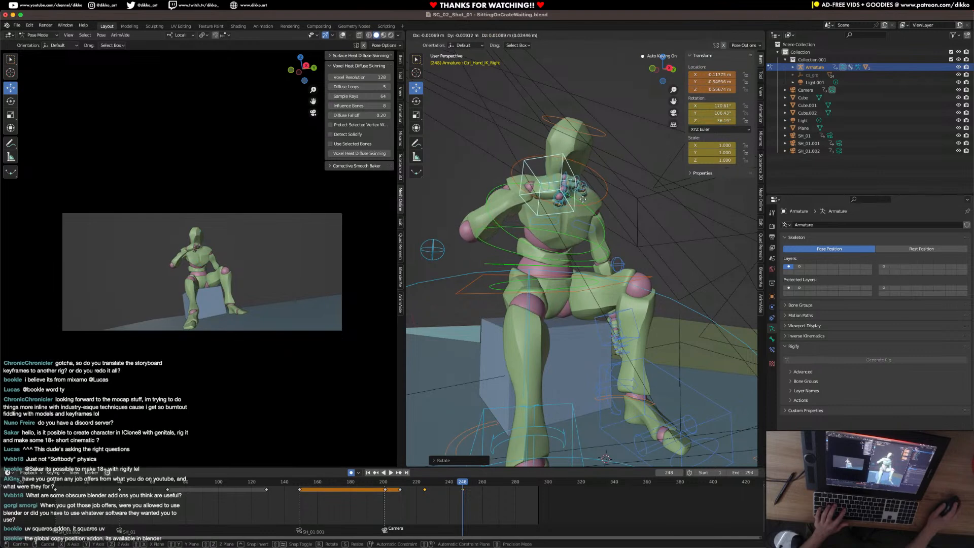
pyautogui.click(564, 200)
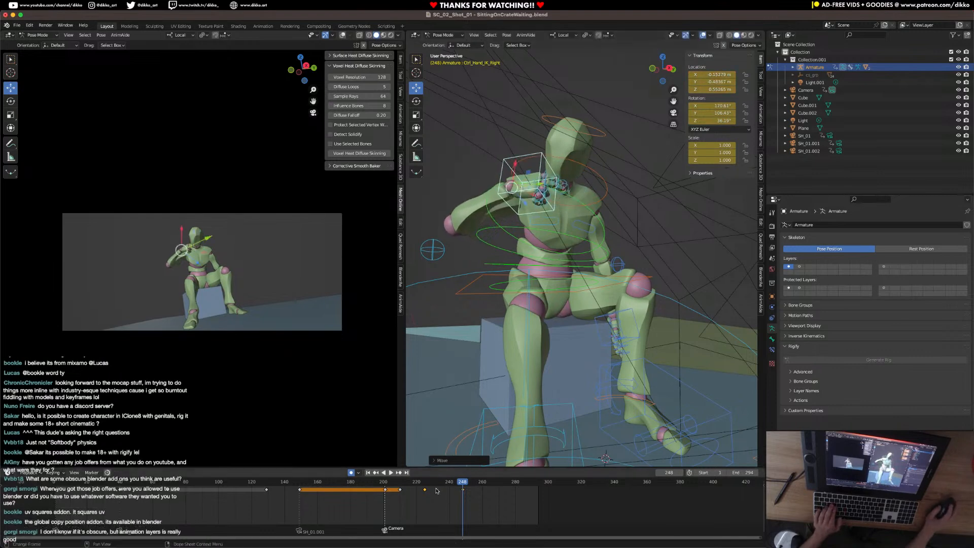
# Play the right hand's raise from before the cut and keyframe the raised pose as a hold at about frame 259.
pyautogui.moveTo(425, 487); pyautogui.dragTo(373, 487)
pyautogui.press('space')
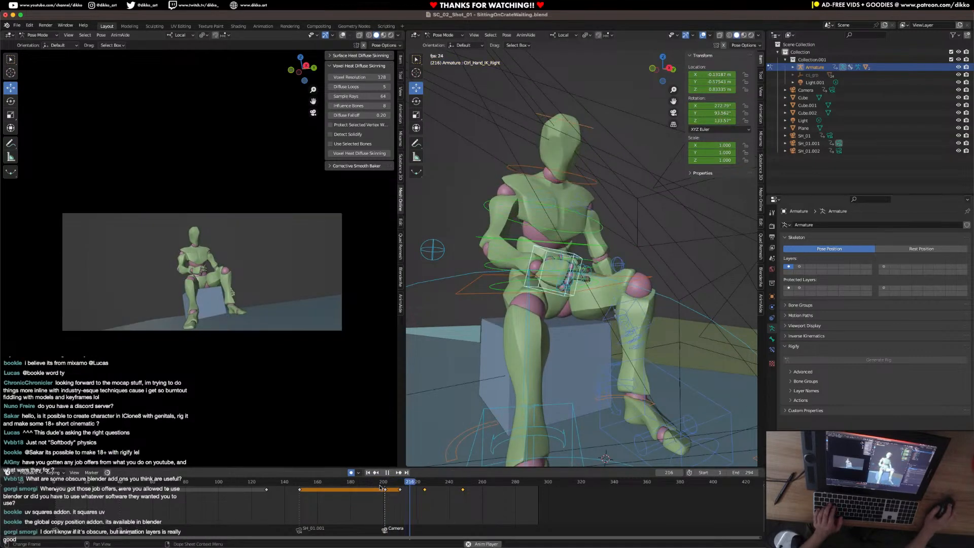
pyautogui.press('space')
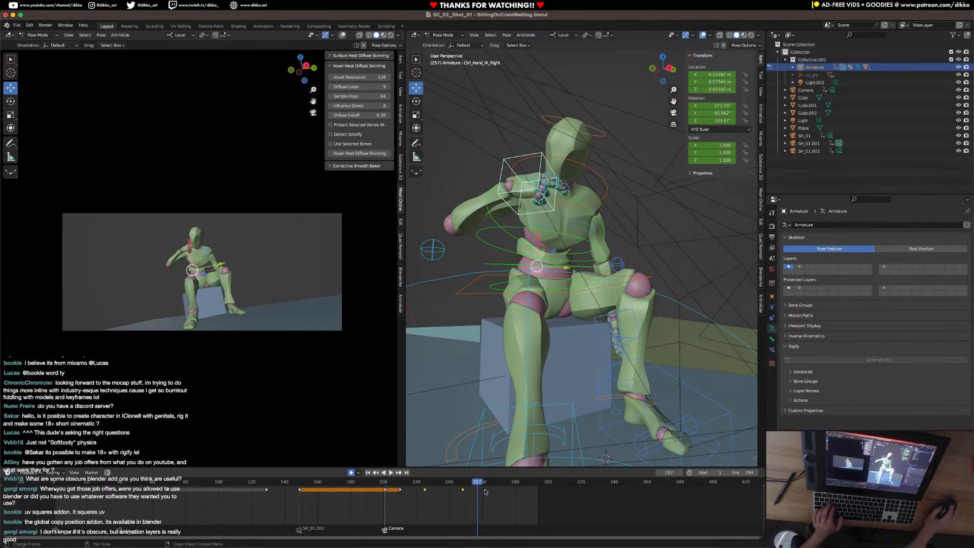
pyautogui.press('i')
pyautogui.press('space')
# Copy the right hand's frame 225 keyframe to frame 267, shift it to about frame 270, and play the result.
pyautogui.moveTo(489, 484); pyautogui.dragTo(494, 483)
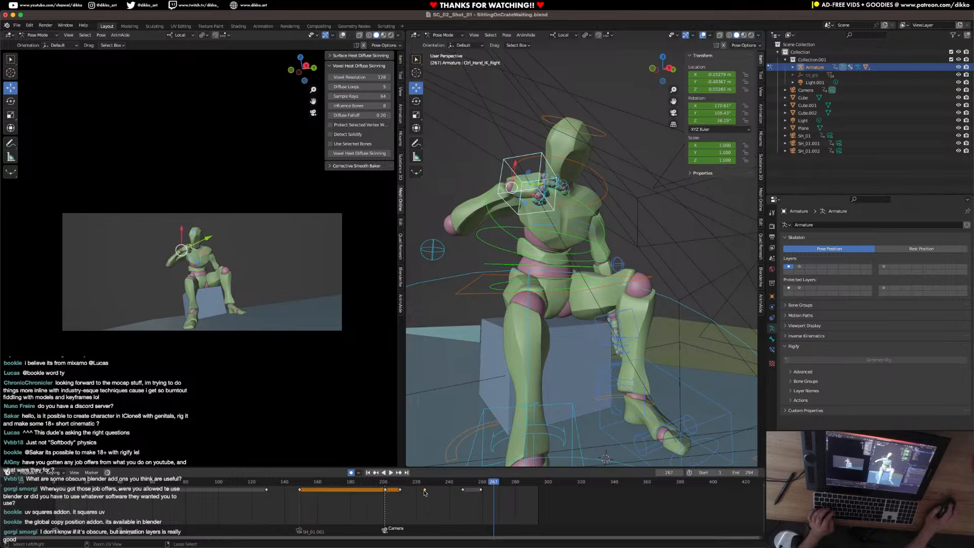
pyautogui.hotkey('ctrl', 'v')
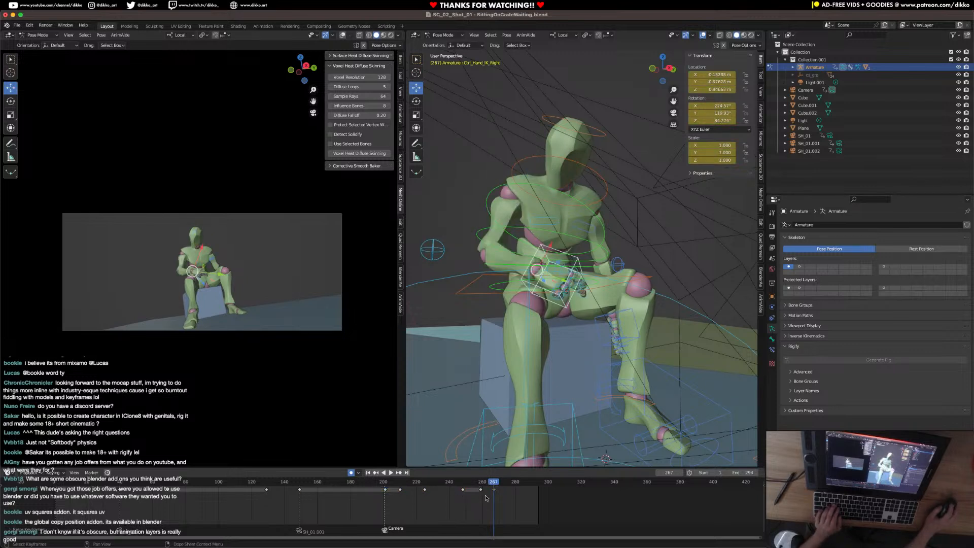
pyautogui.moveTo(494, 492); pyautogui.dragTo(499, 492)
pyautogui.hotkey('ctrl', 'shift', 'space')
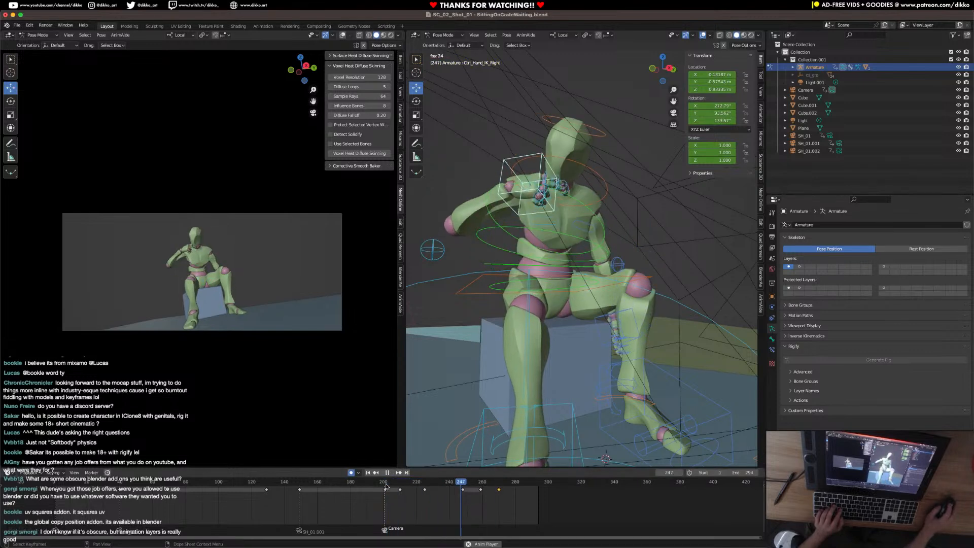
pyautogui.press('space')
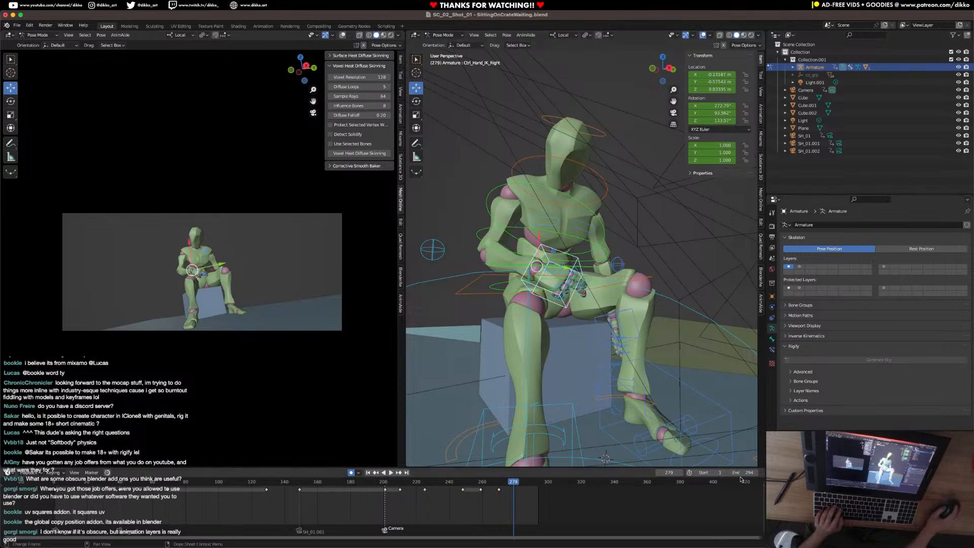
# Extend the scene's end frame to 320 and play the shot from the camera cut at about frame 201.
pyautogui.write('0')
pyautogui.press('Return')
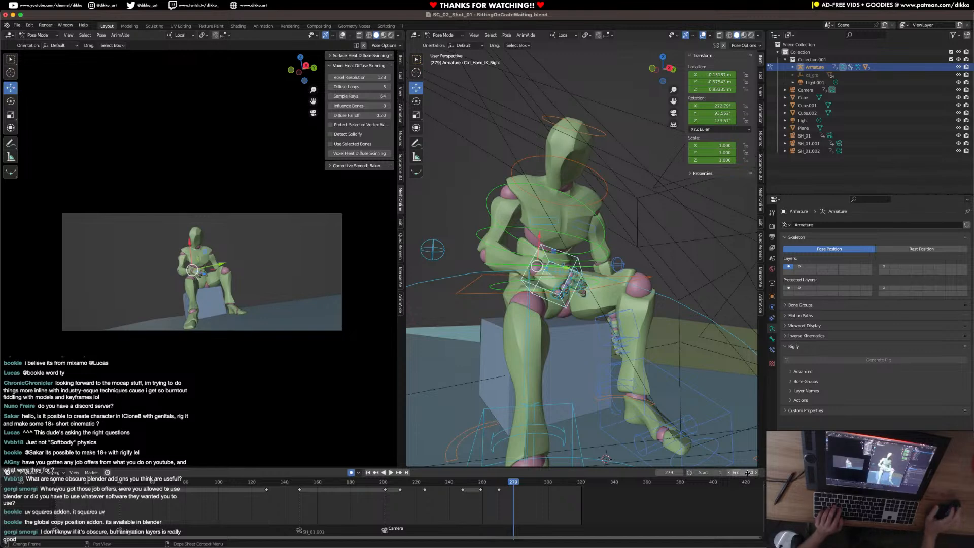
pyautogui.click(384, 488)
pyautogui.press('space')
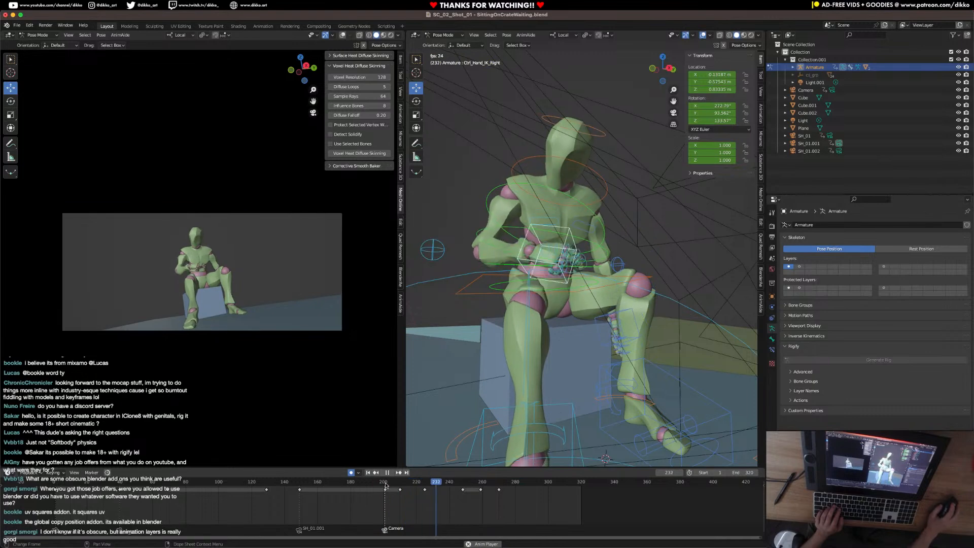
pyautogui.press('space')
# Keyframe the neck and head controls at frame 294 to hold their current pose.
pyautogui.moveTo(476, 501); pyautogui.dragTo(331, 498, button='middle')
pyautogui.moveTo(369, 483); pyautogui.dragTo(400, 485)
pyautogui.moveTo(573, 162); pyautogui.dragTo(592, 146, button='middle')
pyautogui.click(599, 199)
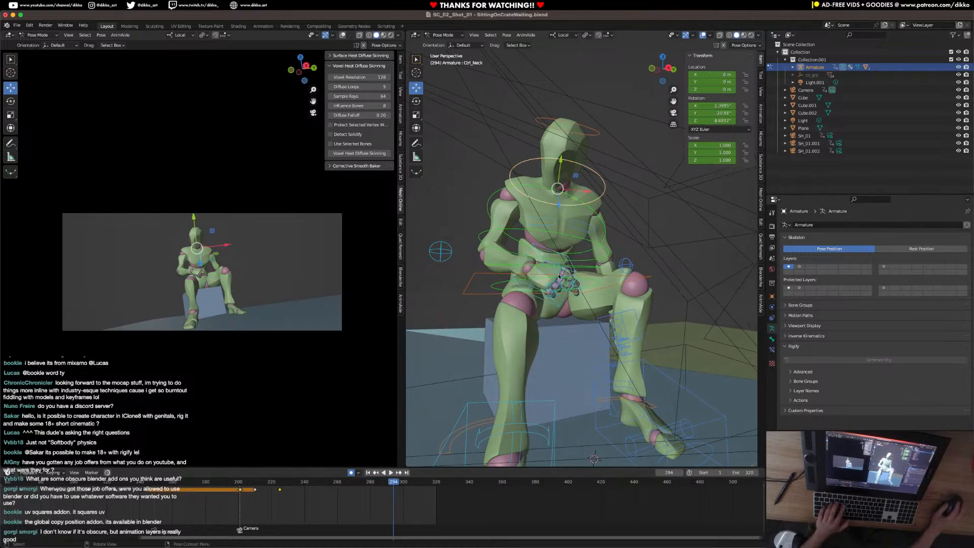
pyautogui.press('a')
pyautogui.click(589, 134)
pyautogui.keyDown('shift'); pyautogui.click(606, 196); pyautogui.keyUp('shift')
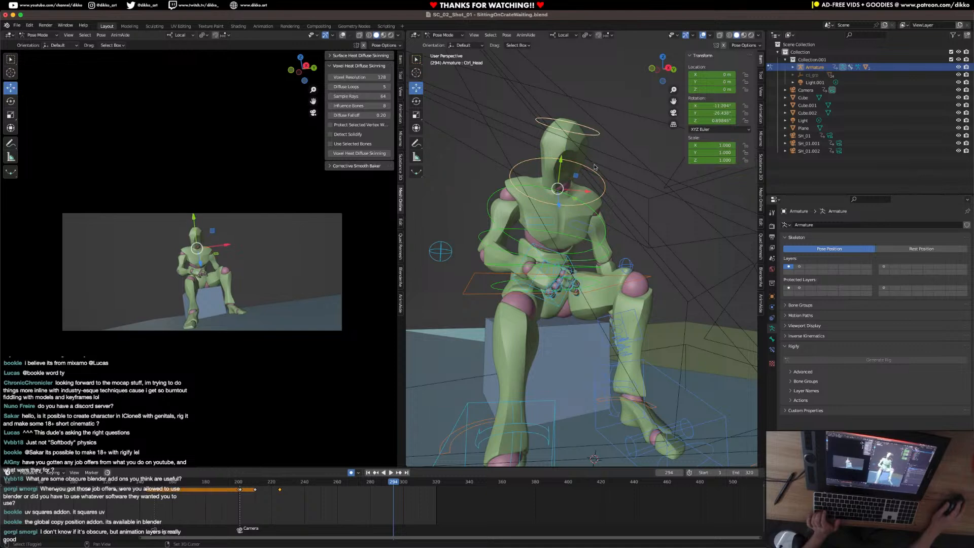
pyautogui.press('i')
pyautogui.click(597, 315)
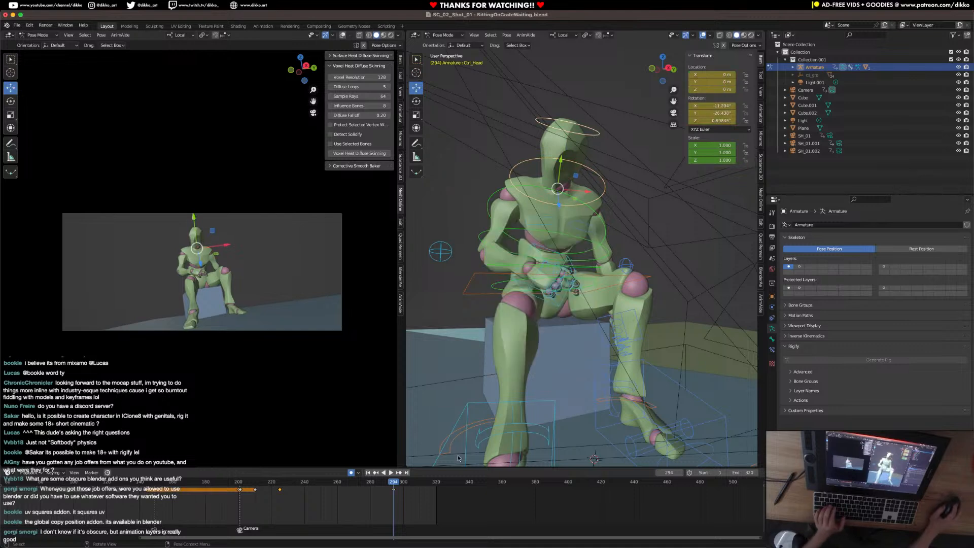
# Keyframe the rig's remaining controls, including the feet, at frame 294 and play the result from the camera cut.
pyautogui.click(597, 315)
pyautogui.click(532, 427)
pyautogui.press('i')
pyautogui.click(554, 421)
pyautogui.click(245, 487)
pyautogui.press('space')
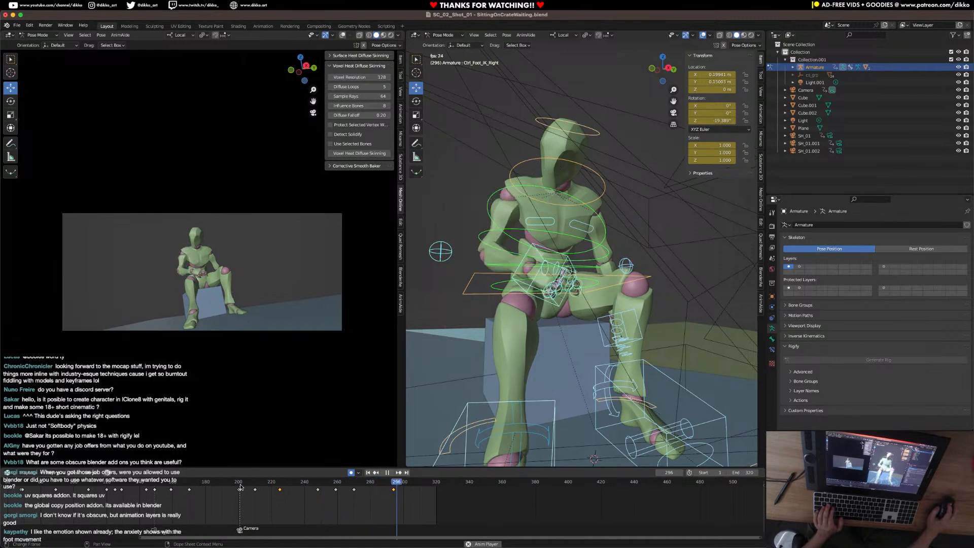
pyautogui.press('space')
# At frame 306, twist the upper spine and neck controls around their local Y axis.
pyautogui.moveTo(420, 483); pyautogui.dragTo(415, 484)
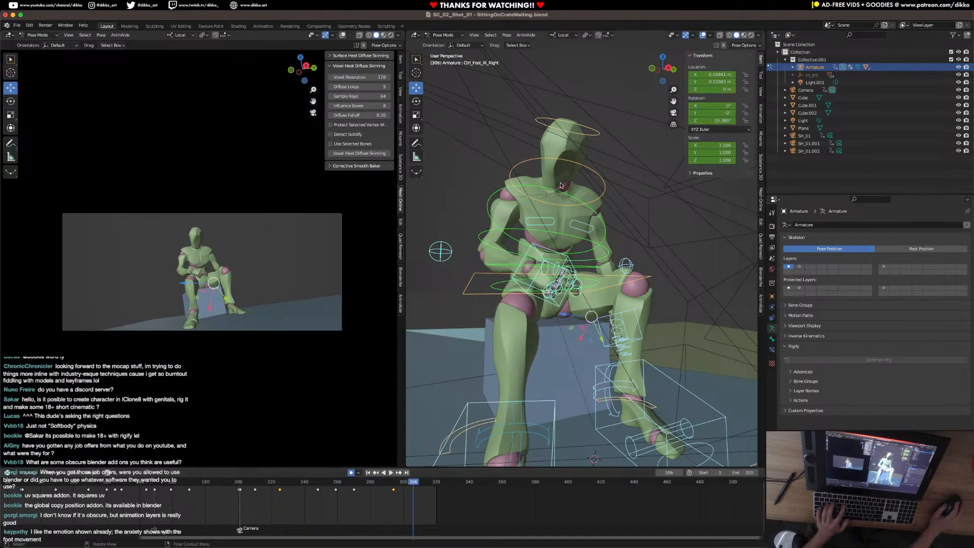
pyautogui.click(571, 209)
pyautogui.click(573, 255)
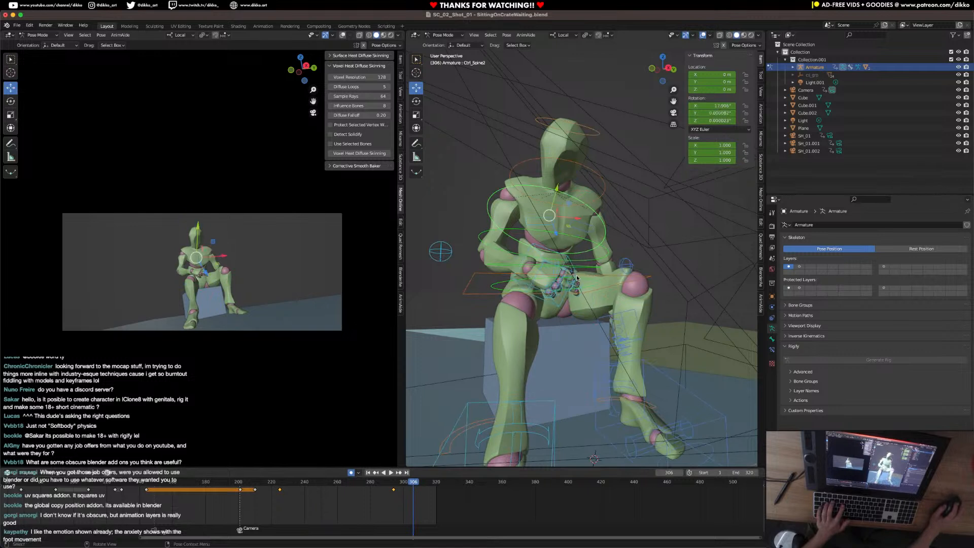
pyautogui.press('r')
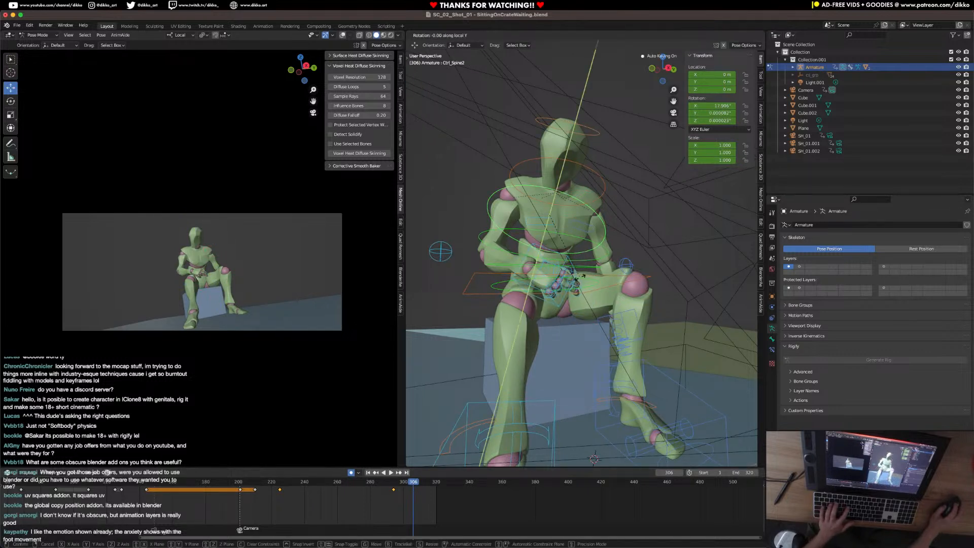
pyautogui.click(586, 274)
pyautogui.click(582, 204)
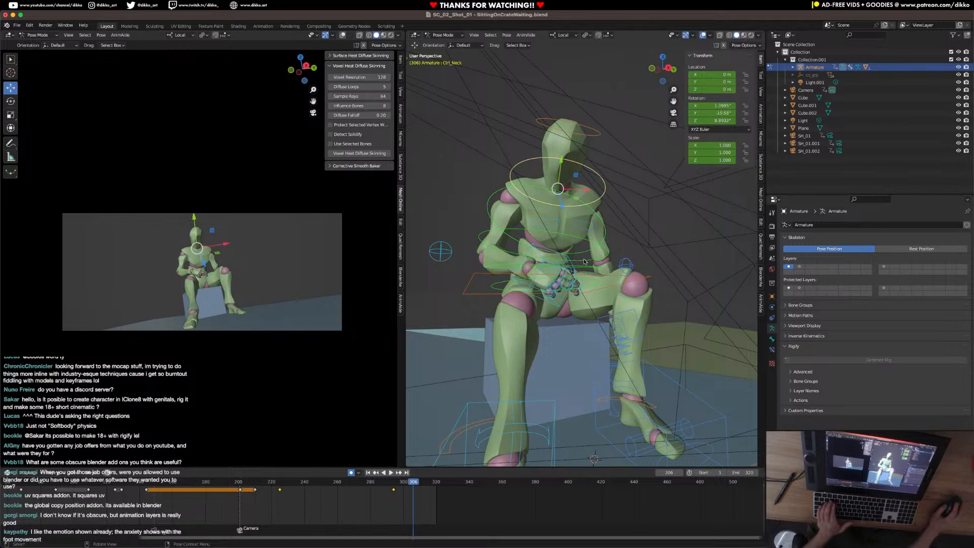
pyautogui.press('r')
pyautogui.press('y')
pyautogui.click(567, 269)
# Rotate the head control freely at frame 306 so the face turns and looks down toward the hands.
pyautogui.click(577, 133)
pyautogui.press('r')
pyautogui.press('r')
pyautogui.click(590, 260)
pyautogui.press('r')
pyautogui.press('r')
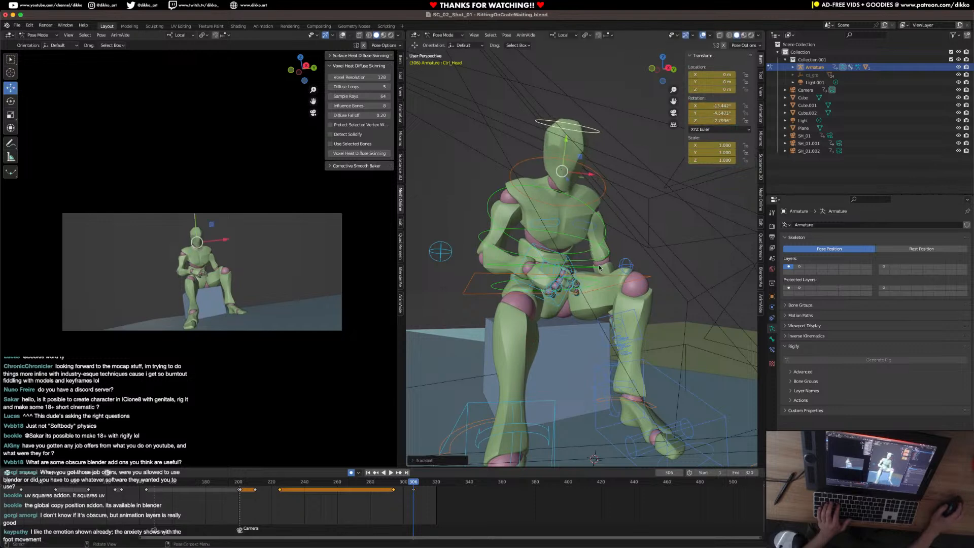
pyautogui.click(594, 459)
# Move the left hand IK control from beside the crate to the left thigh at frame 306 and rotate it.
pyautogui.moveTo(607, 277); pyautogui.dragTo(592, 324, button='middle')
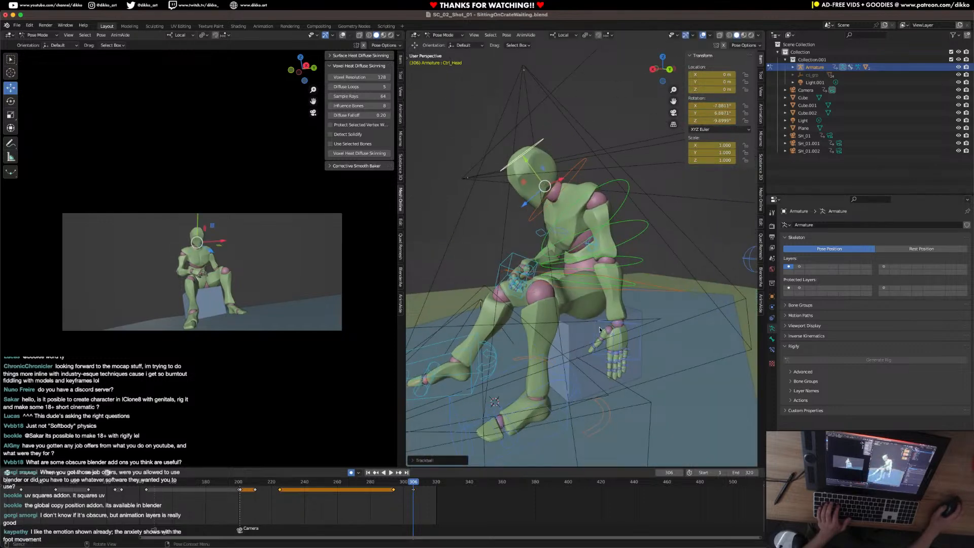
pyautogui.click(638, 325)
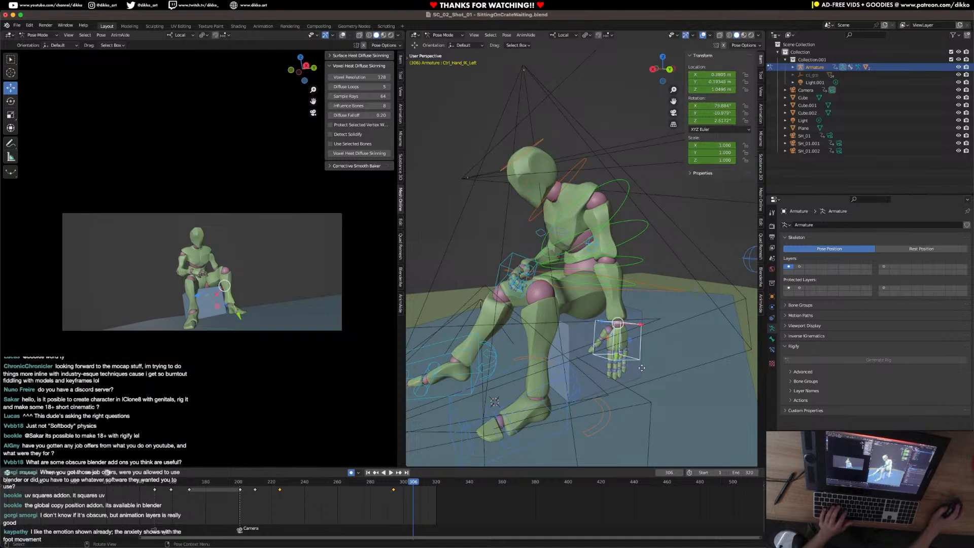
pyautogui.press('g')
pyautogui.click(548, 307)
pyautogui.press('r')
pyautogui.press('r')
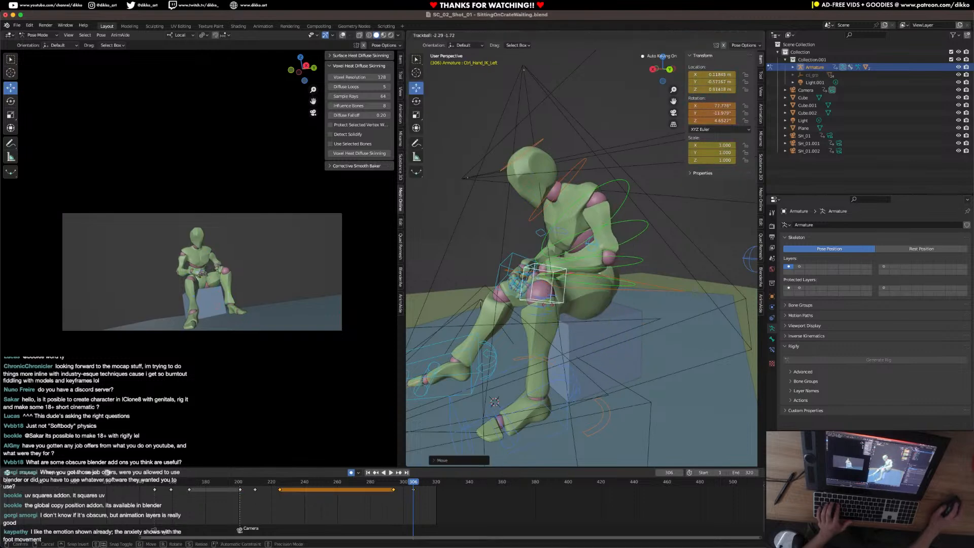
pyautogui.click(546, 302)
# Rotate the left hand IK control inward through several free rotations so the hand points across the lap toward the right hand.
pyautogui.moveTo(547, 303); pyautogui.dragTo(601, 303, button='middle')
pyautogui.press('h')
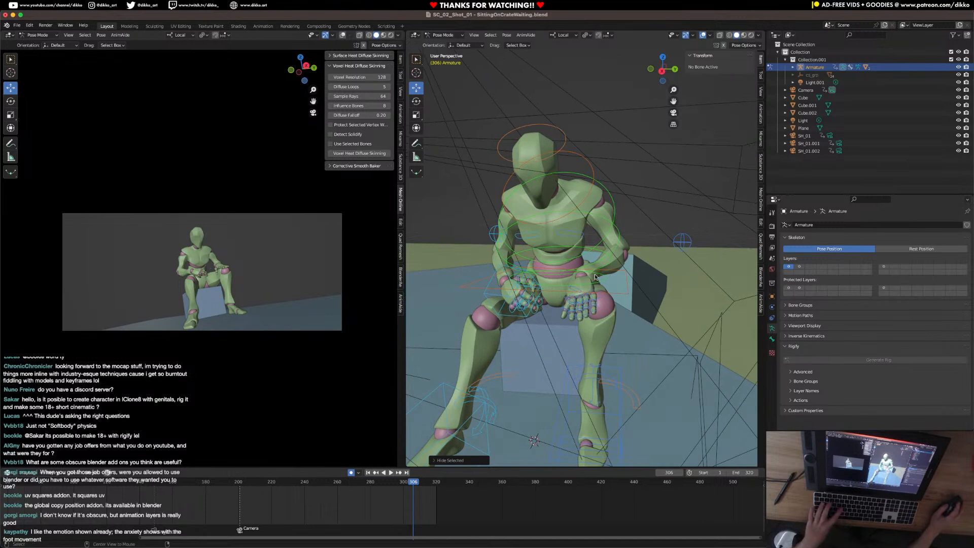
pyautogui.click(594, 277)
pyautogui.press('r')
pyautogui.press('r')
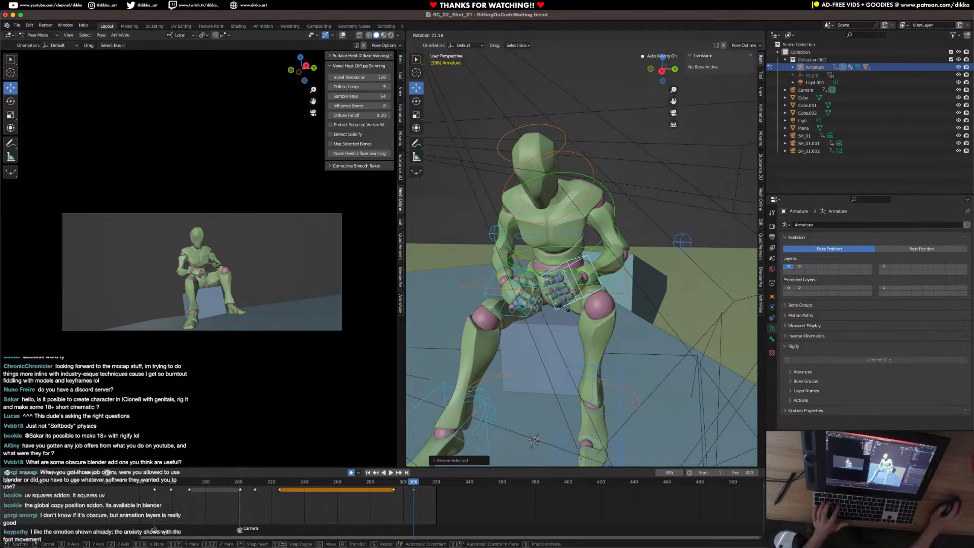
pyautogui.click(569, 308)
pyautogui.press('r')
pyautogui.press('r')
pyautogui.click(651, 299)
pyautogui.press('r')
pyautogui.click(654, 318)
pyautogui.press('r')
pyautogui.press('r')
pyautogui.click(673, 317)
# Raise the left hand IK control from the lap to in front of the stomach at frame 306.
pyautogui.press('h')
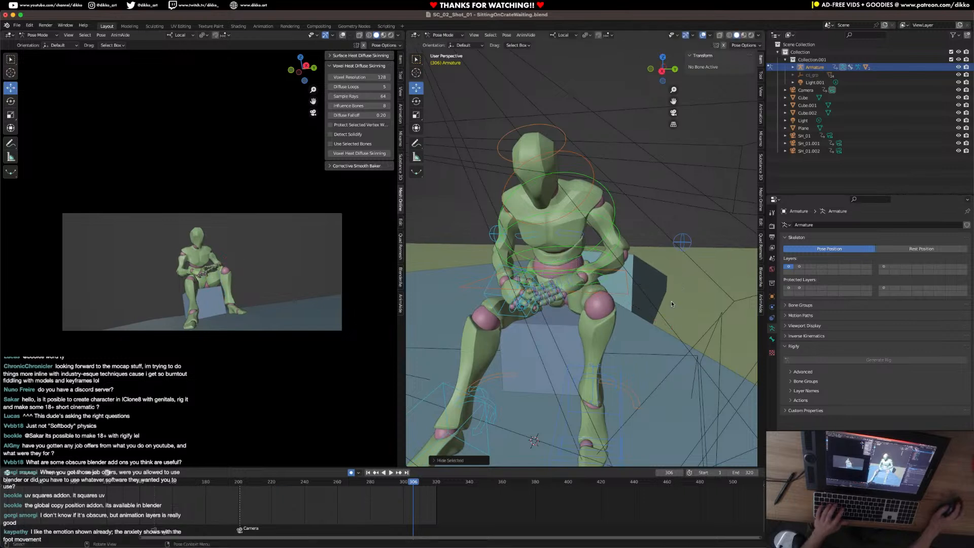
pyautogui.hotkey('alt', 'h')
pyautogui.press('g')
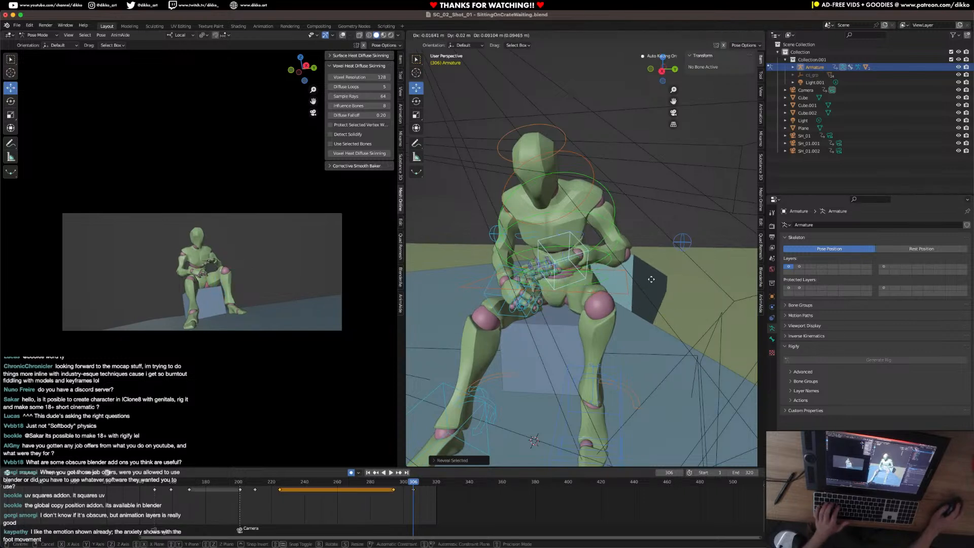
pyautogui.click(665, 259)
# Reposition the left elbow's pole control to adjust the bend of the raised left arm.
pyautogui.click(681, 242)
pyautogui.moveTo(681, 242); pyautogui.dragTo(618, 303, button='middle')
pyautogui.press('h')
pyautogui.hotkey('alt', 'h')
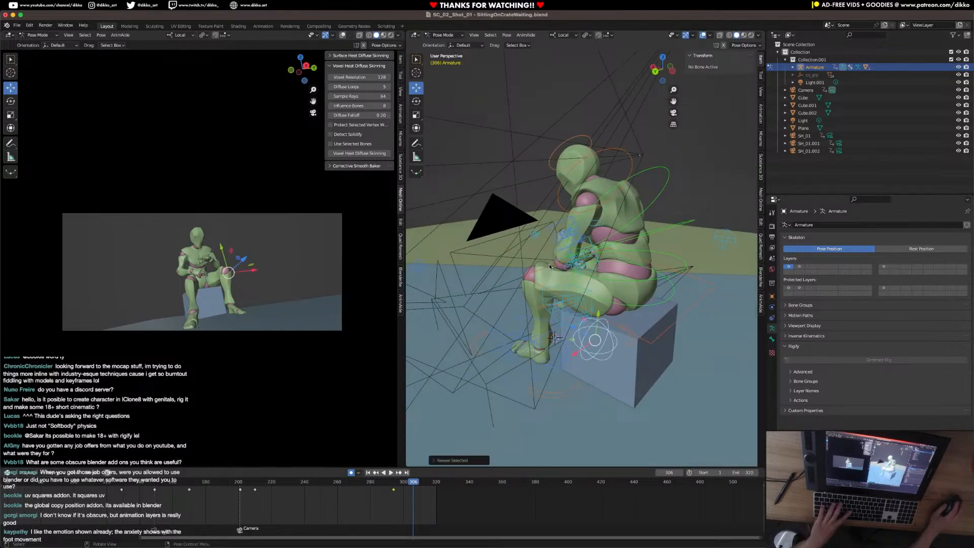
pyautogui.press('g')
pyautogui.click(501, 200)
# Level the left hand with further rotations and move it forward, away from the torso and above the right hand.
pyautogui.moveTo(501, 199); pyautogui.dragTo(579, 270, button='middle')
pyautogui.click(554, 280)
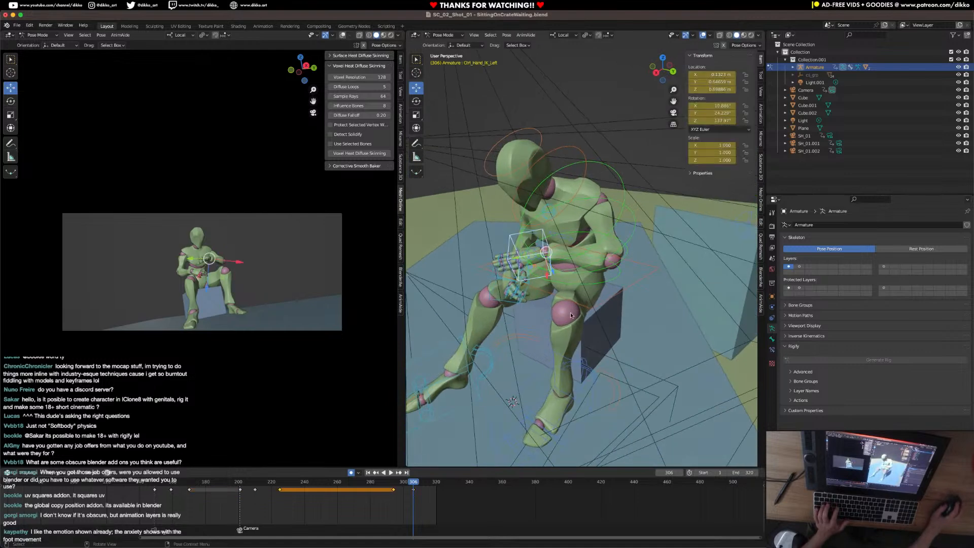
pyautogui.press('r')
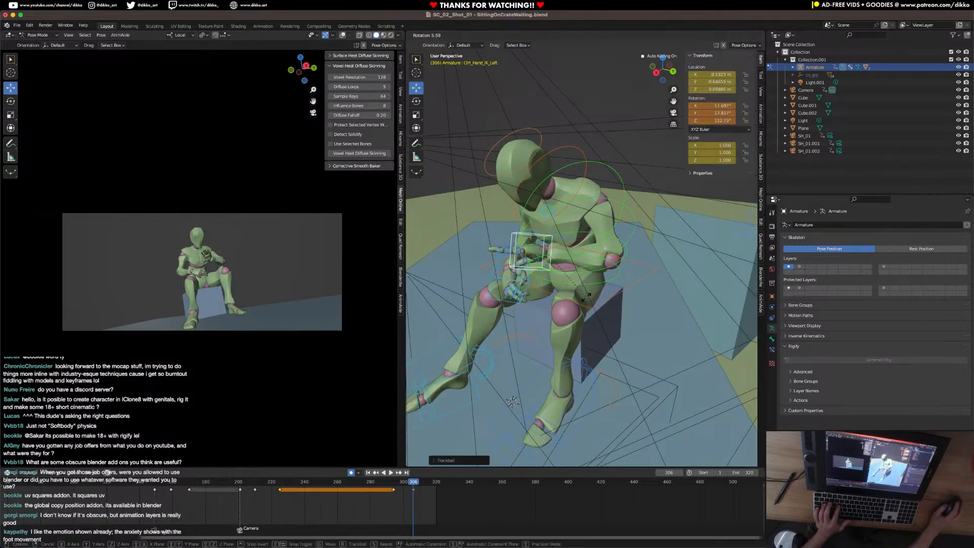
pyautogui.click(566, 296)
pyautogui.press('h')
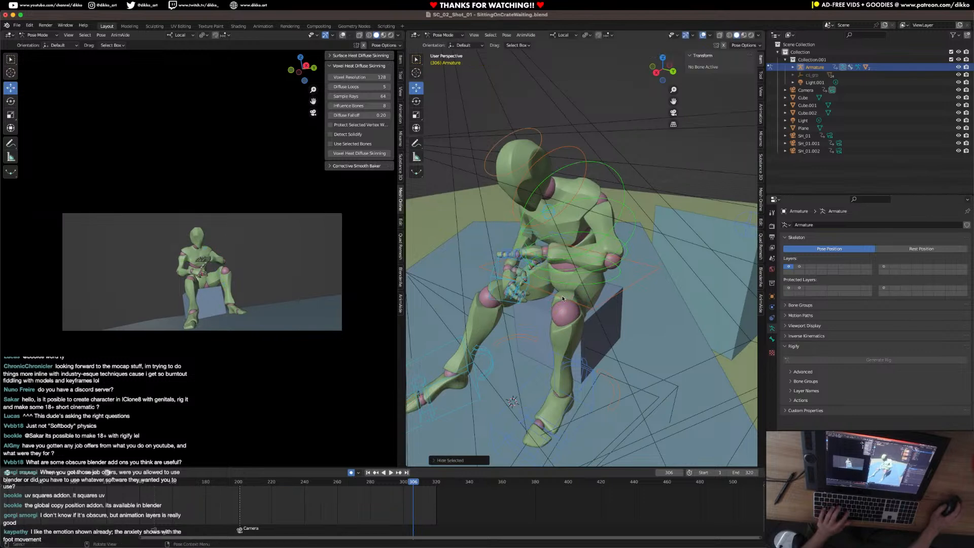
pyautogui.hotkey('alt', 'h')
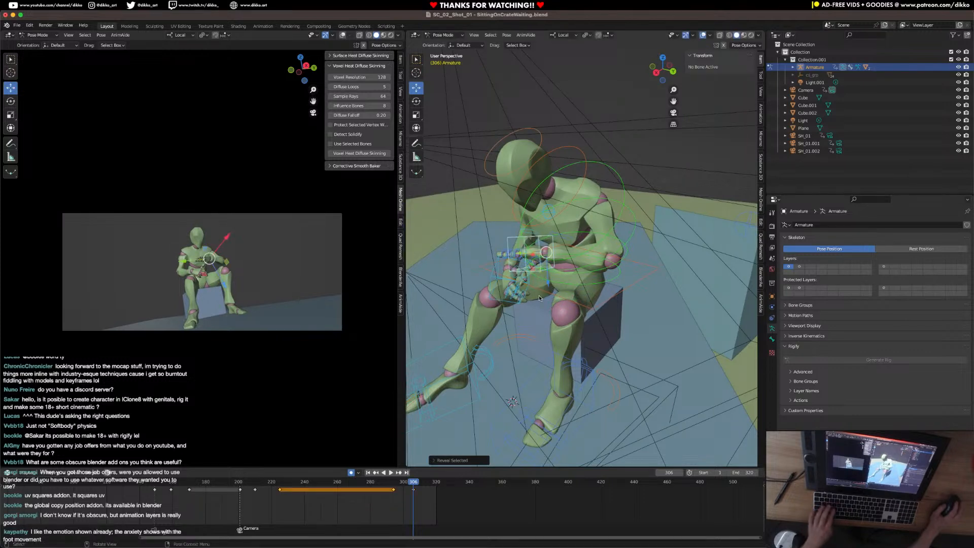
pyautogui.press('g')
pyautogui.press('r')
pyautogui.press('r')
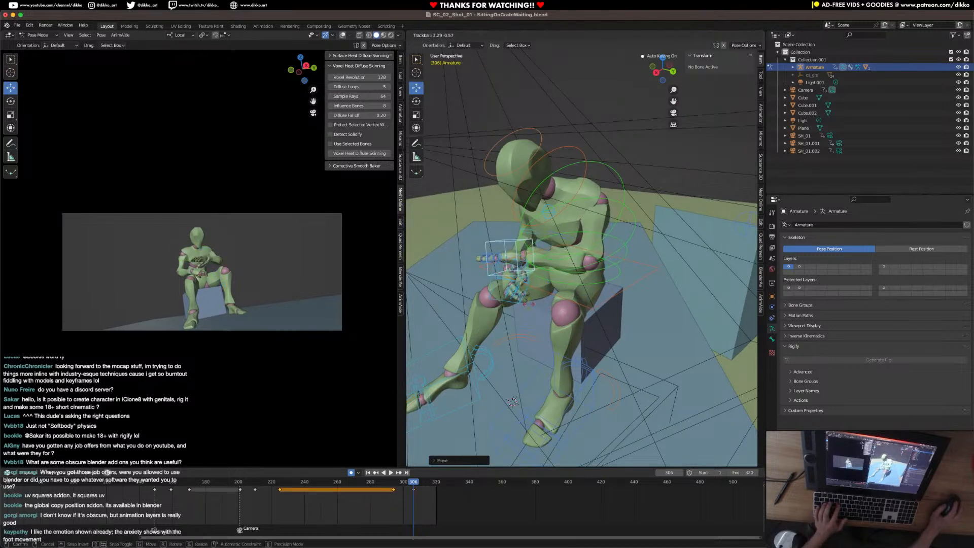
pyautogui.click(527, 324)
# Fine-tune the left hand's position and lower the left elbow's pole control slightly at frame 306.
pyautogui.moveTo(527, 325); pyautogui.dragTo(683, 275, button='middle')
pyautogui.press('g')
pyautogui.click(545, 296)
pyautogui.press('h')
pyautogui.hotkey('alt', 'h')
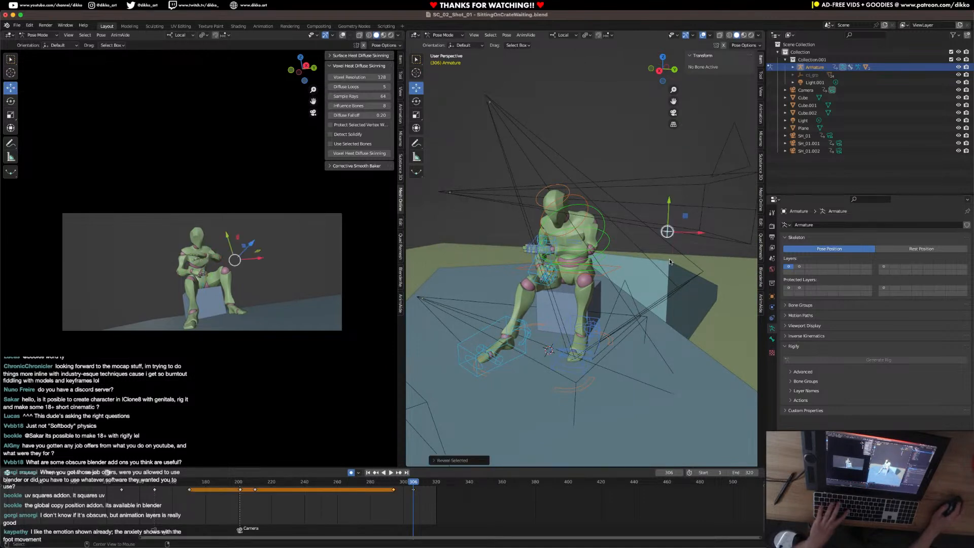
pyautogui.press('g')
pyautogui.click(667, 267)
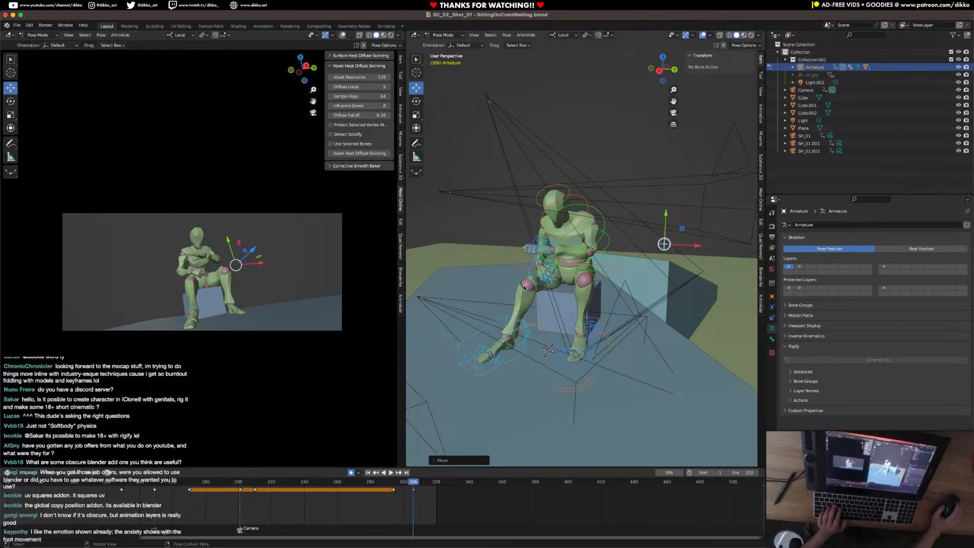
# Bring up the Black Curtain - Part 2 - Stock Trade script, enlarge its window, read the opening outpost scene, and move it away.
pyautogui.moveTo(523, 286); pyautogui.dragTo(475, 293, button='middle')
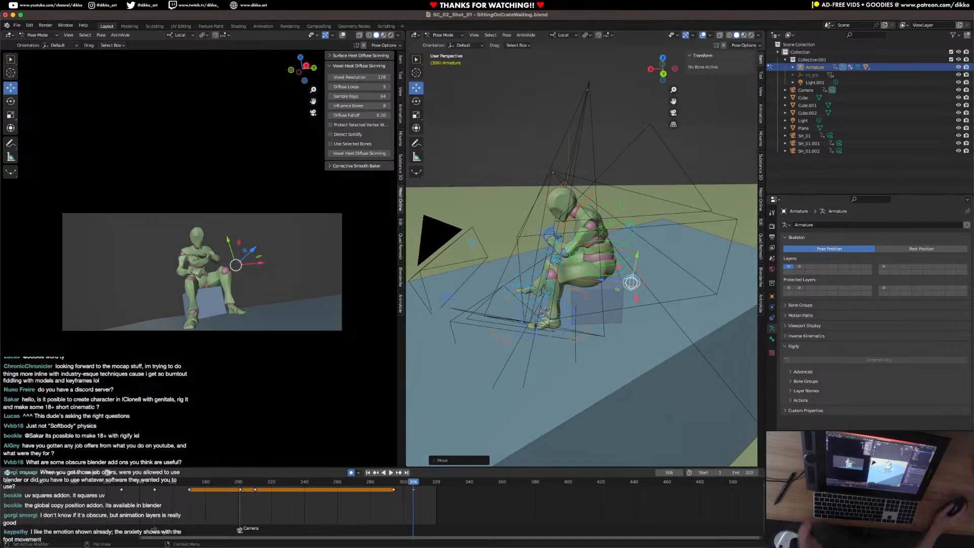
pyautogui.moveTo(973, 161); pyautogui.dragTo(505, 149)
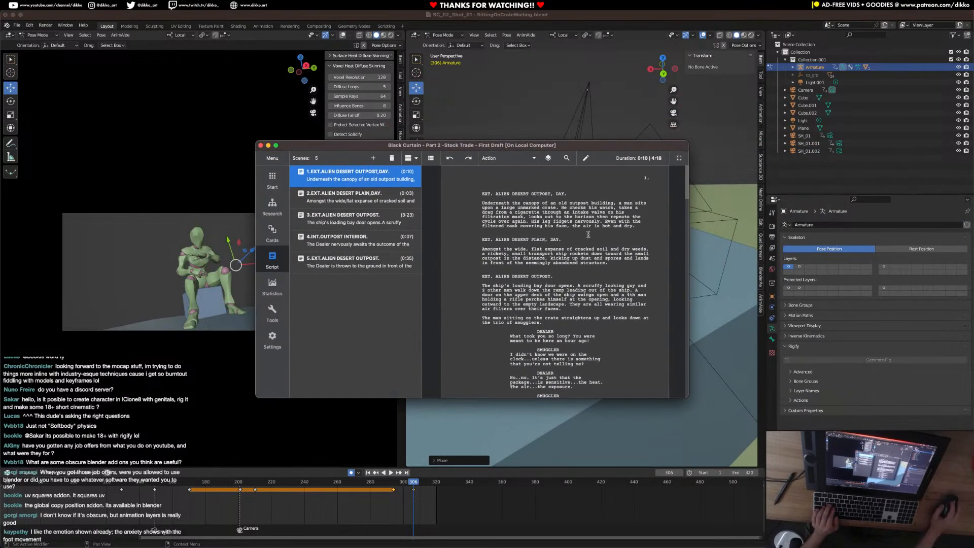
pyautogui.moveTo(688, 397); pyautogui.dragTo(807, 475)
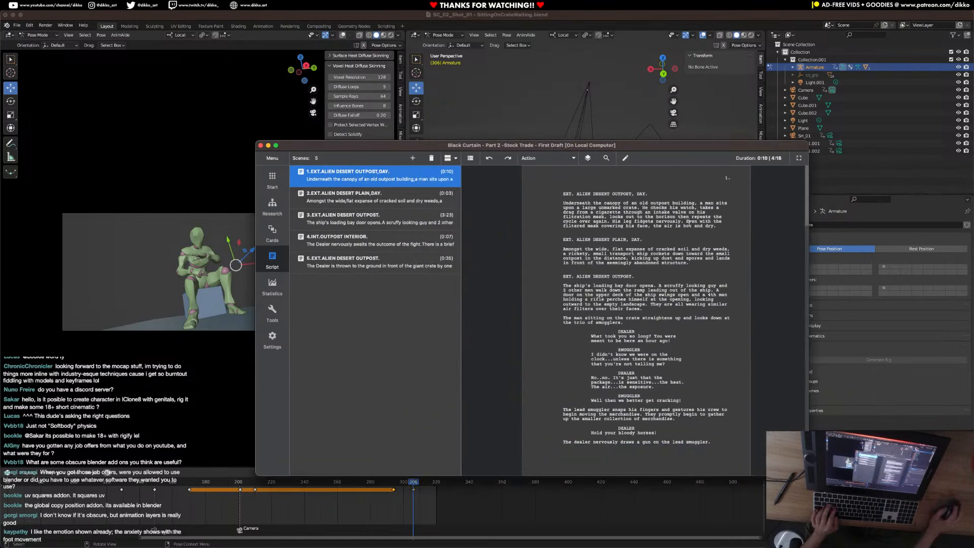
pyautogui.moveTo(481, 146); pyautogui.dragTo(314, 96)
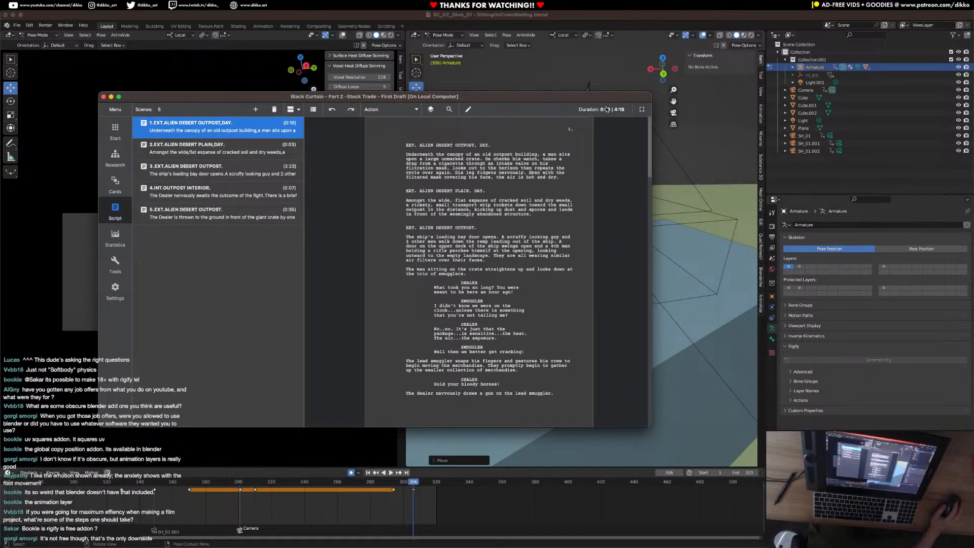
pyautogui.moveTo(540, 100)
pyautogui.mouseDown()
pyautogui.moveTo(538, 88)
pyautogui.moveTo(568, 99)
pyautogui.moveTo(533, 89)
pyautogui.mouseUp()
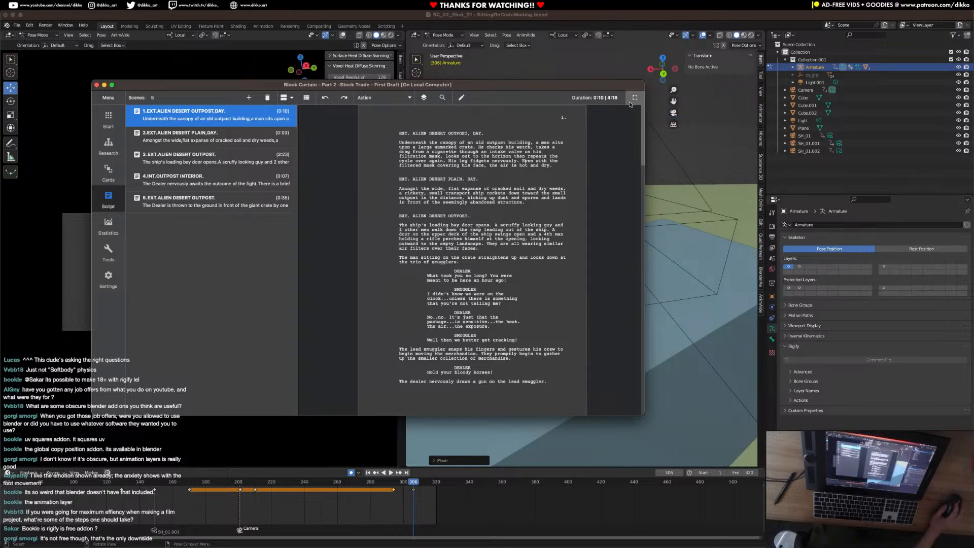
pyautogui.moveTo(560, 85); pyautogui.dragTo(553, 89)
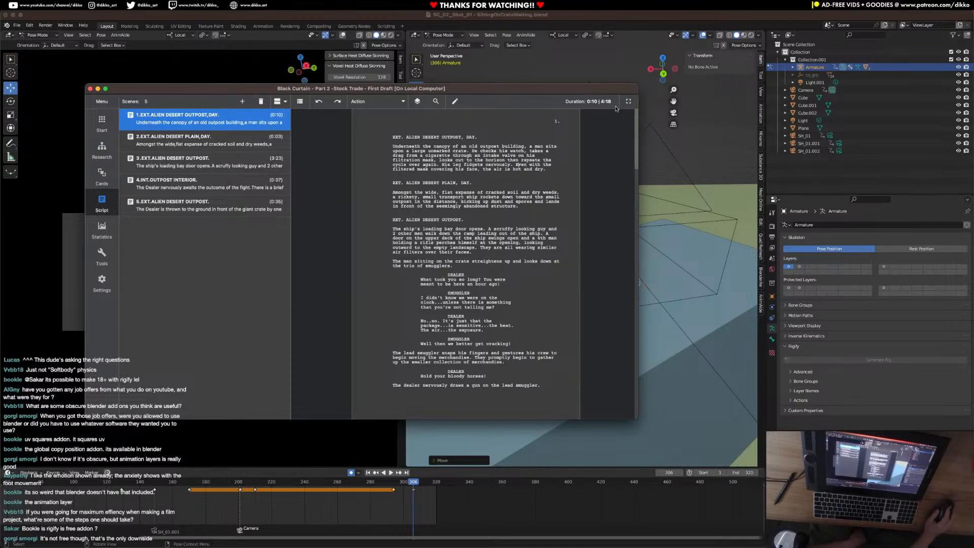
pyautogui.moveTo(527, 96); pyautogui.dragTo(973, 146)
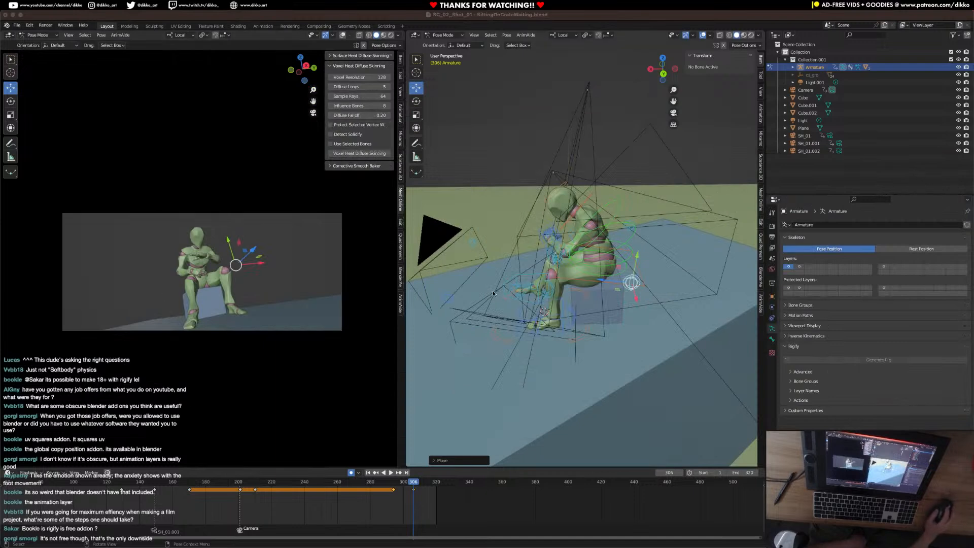
# Play the shot from frame 201, then shift the left hand control slightly at frame 247 and review the motion.
pyautogui.moveTo(474, 292); pyautogui.dragTo(428, 446, button='middle')
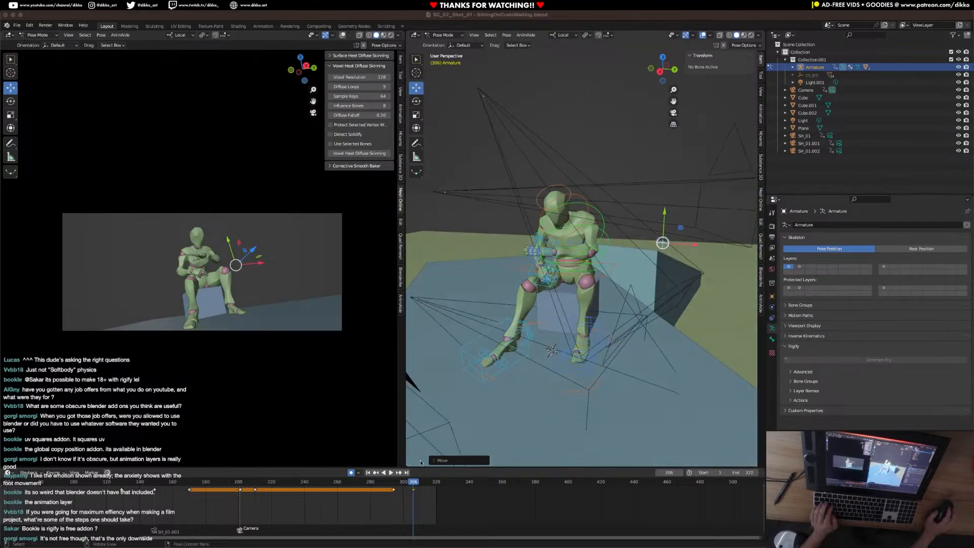
pyautogui.click(240, 484)
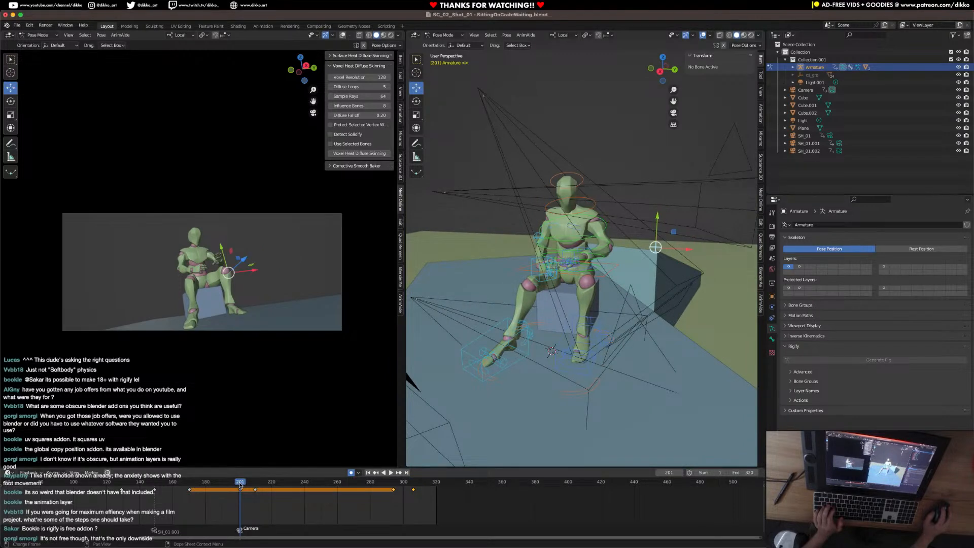
pyautogui.press('space')
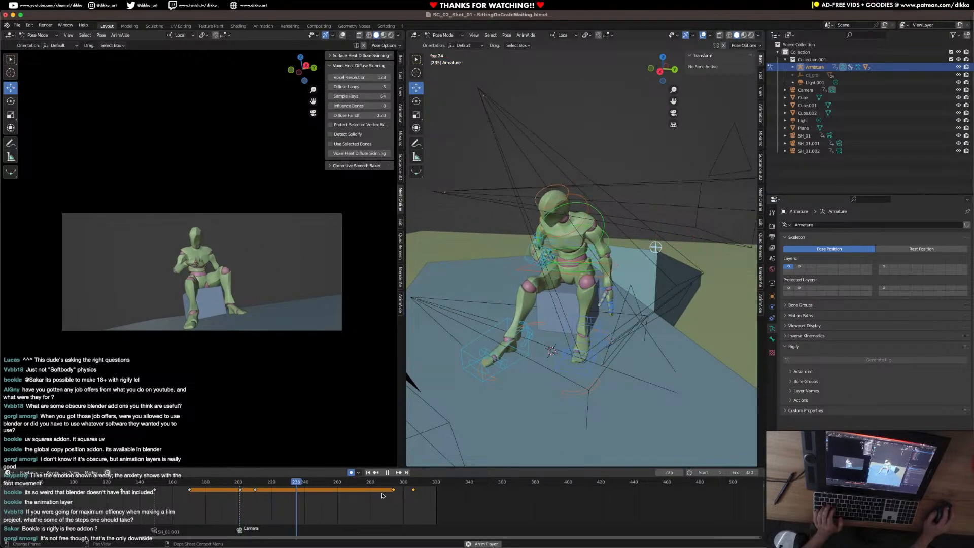
pyautogui.press('space')
pyautogui.click(609, 297)
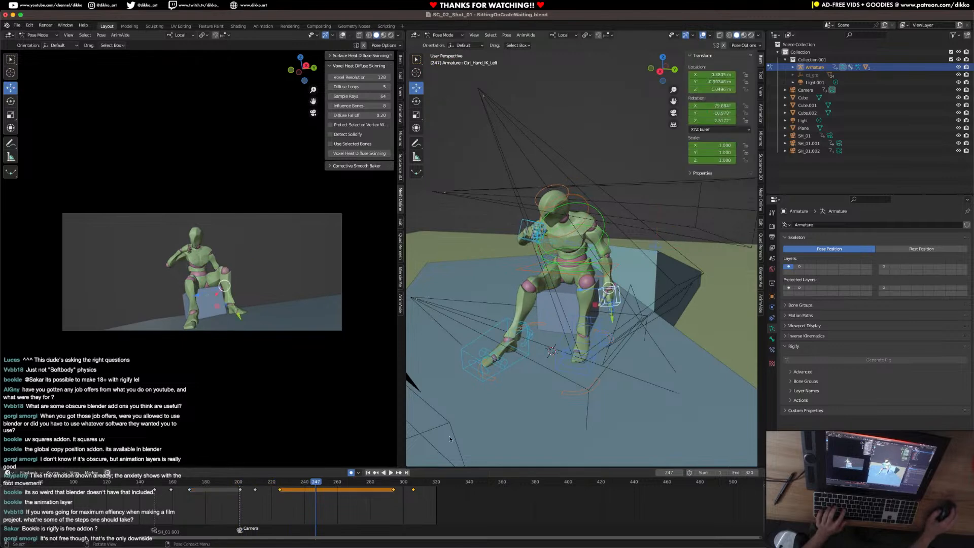
pyautogui.moveTo(502, 404); pyautogui.dragTo(616, 340, button='middle')
pyautogui.press('g')
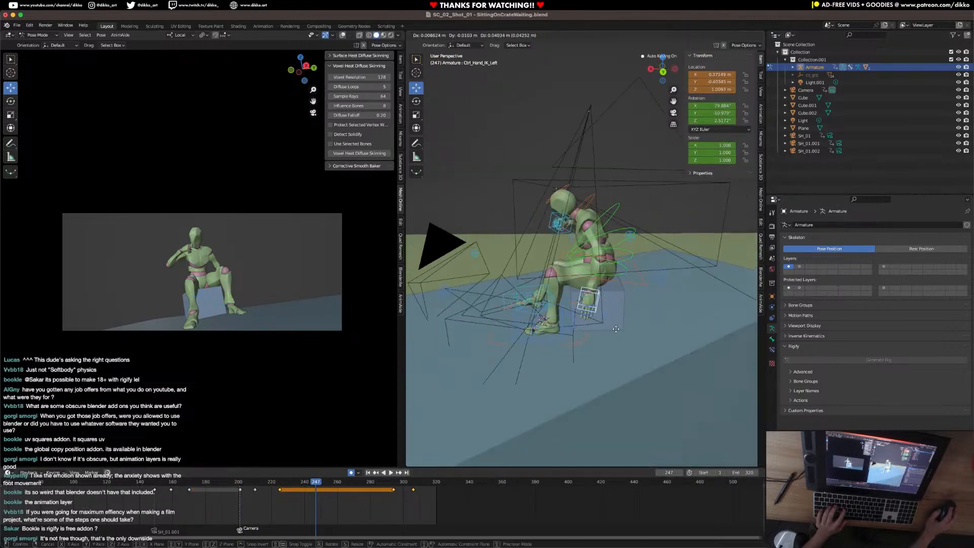
pyautogui.click(614, 330)
pyautogui.click(268, 481)
pyautogui.press('space')
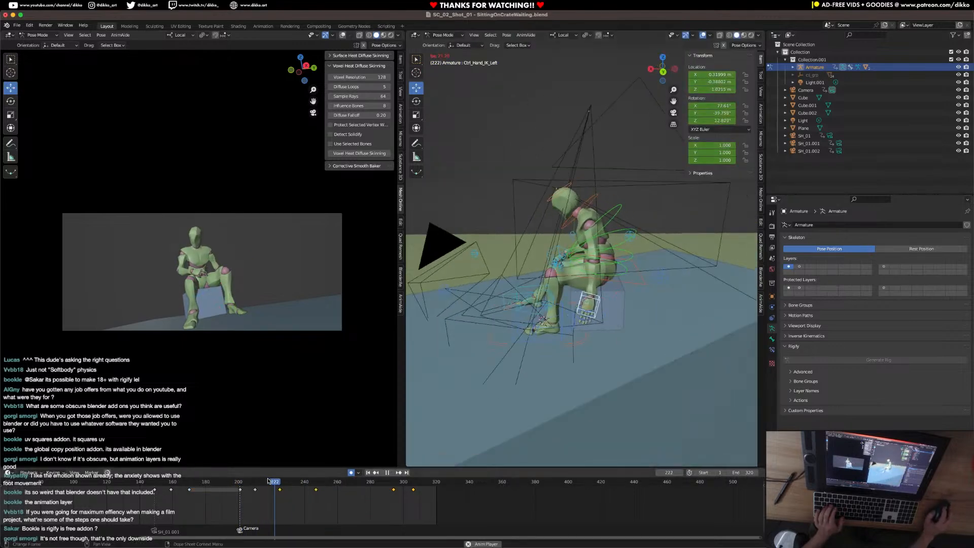
pyautogui.press('space')
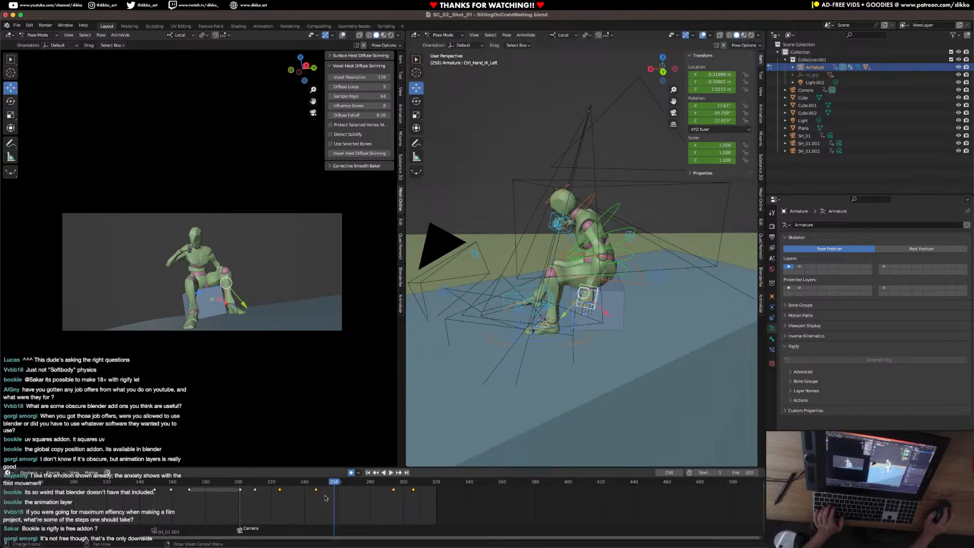
# Remove the left hand's keyframe at frame 247 and reposition the hand beside the crate at frame 258.
pyautogui.press('g')
pyautogui.click(279, 498)
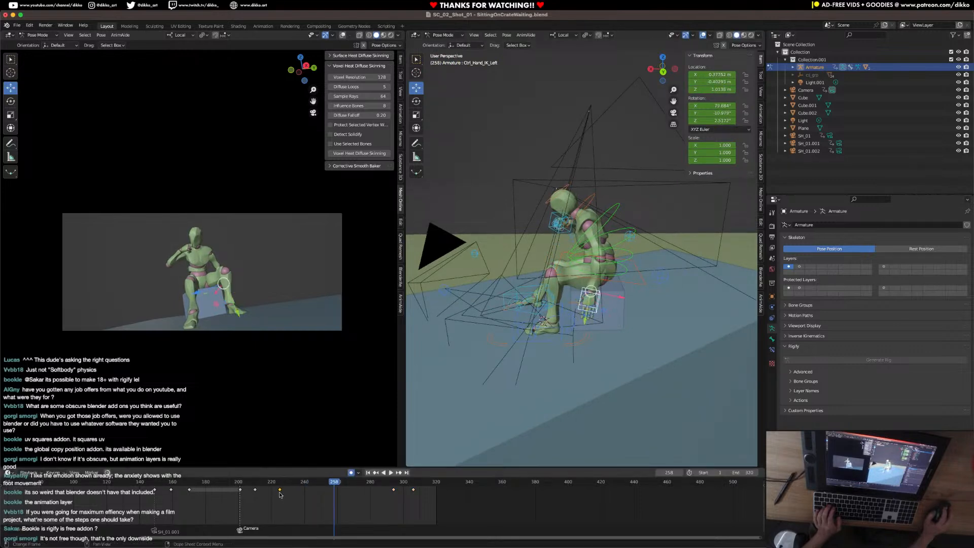
pyautogui.moveTo(548, 350); pyautogui.dragTo(629, 326, button='middle')
pyautogui.press('g')
pyautogui.click(630, 324)
# Move the left elbow's pole control inward toward the body at frame 258.
pyautogui.click(658, 253)
pyautogui.moveTo(652, 258); pyautogui.dragTo(660, 255, button='middle')
pyautogui.press('g')
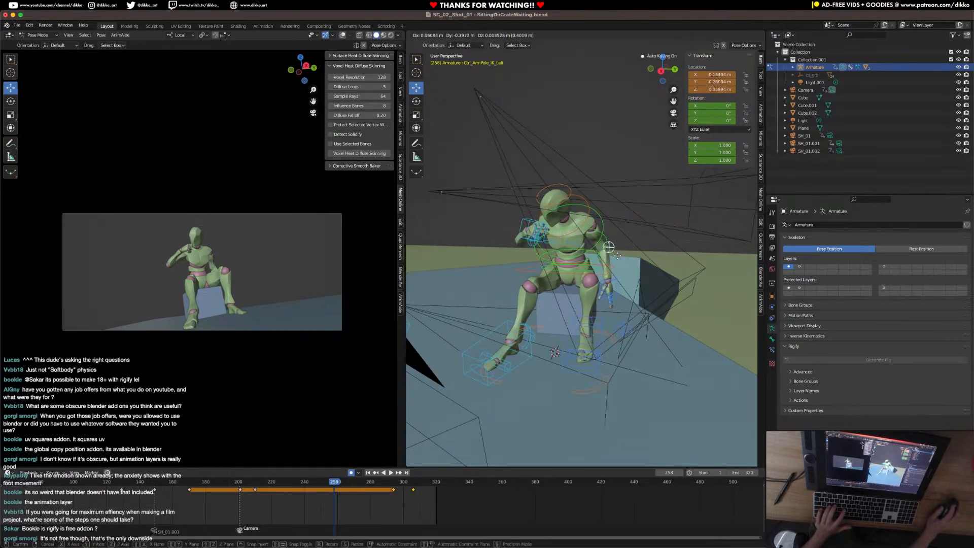
pyautogui.click(614, 253)
# Copy the left hand's keyframe from frame 258 to frame 294 so the pose holds between them.
pyautogui.click(619, 295)
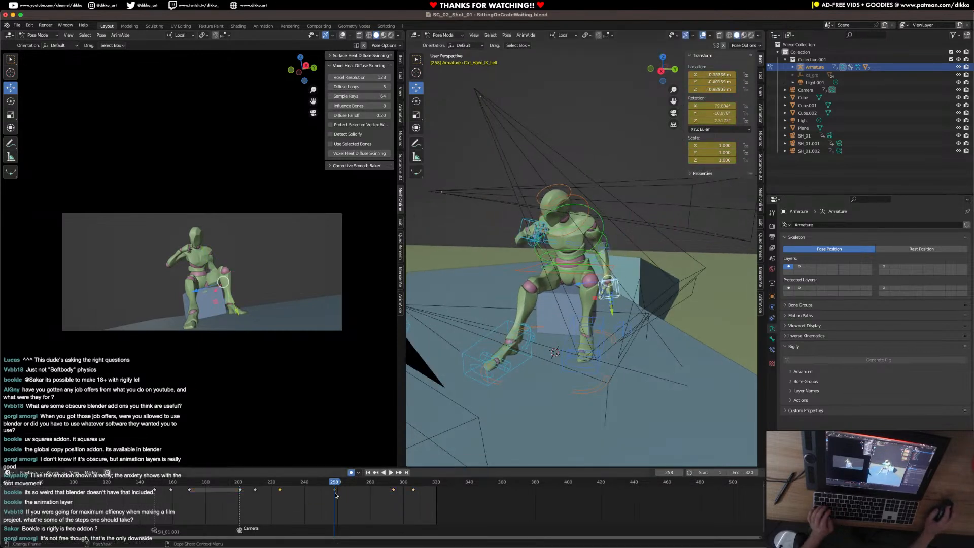
pyautogui.hotkey('ctrl', 'c')
pyautogui.click(394, 482)
pyautogui.hotkey('ctrl', 'v')
# Move the left elbow's pole control closer to the body at frame 294 and play the shot back.
pyautogui.click(651, 247)
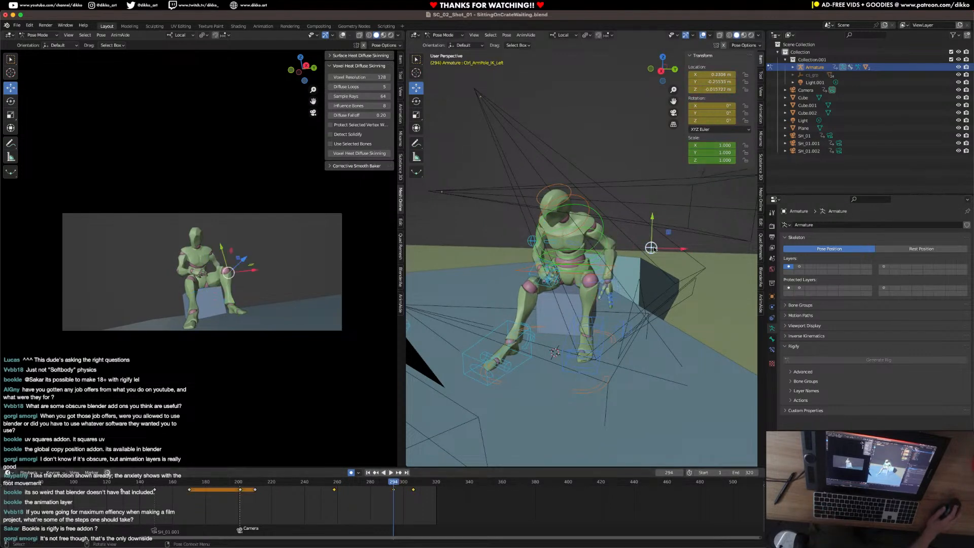
pyautogui.press('g')
pyautogui.click(612, 234)
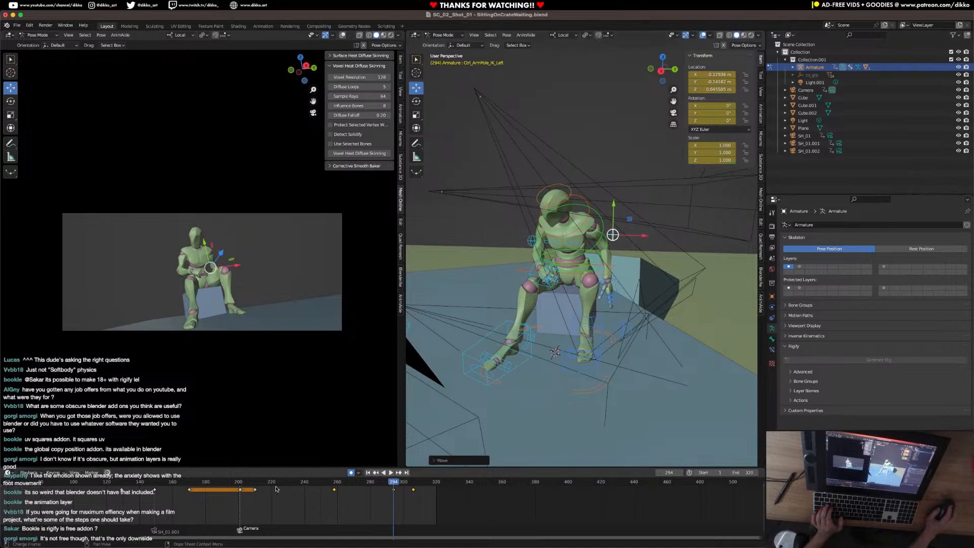
pyautogui.click(234, 484)
pyautogui.press('space')
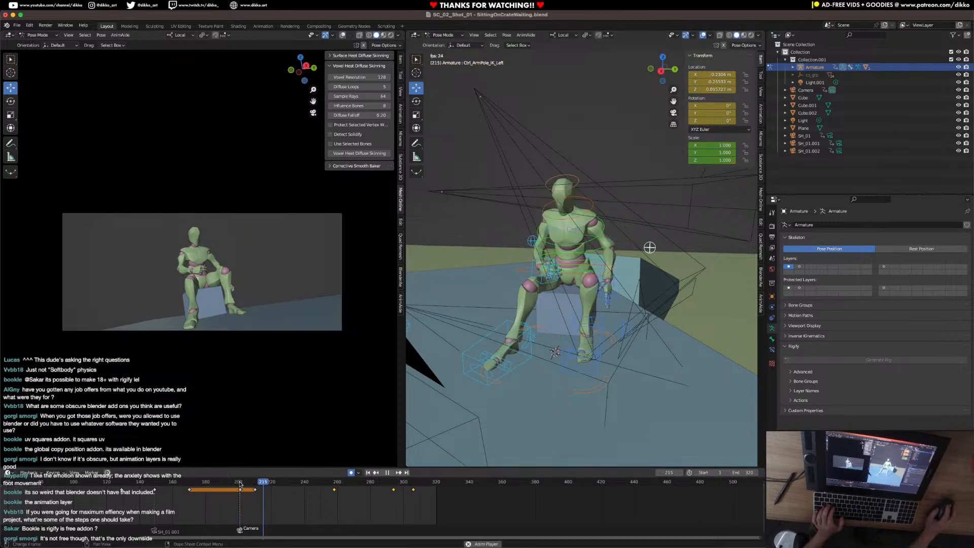
pyautogui.click(241, 486)
pyautogui.press('space')
# Undo the left elbow pole adjustment at frame 294.
pyautogui.moveTo(249, 485)
pyautogui.mouseDown()
pyautogui.moveTo(340, 493)
pyautogui.moveTo(224, 494)
pyautogui.moveTo(265, 494)
pyautogui.mouseUp()
pyautogui.hotkey('ctrl', 'z')
pyautogui.hotkey('ctrl', 'z')
pyautogui.hotkey('ctrl', 'z')
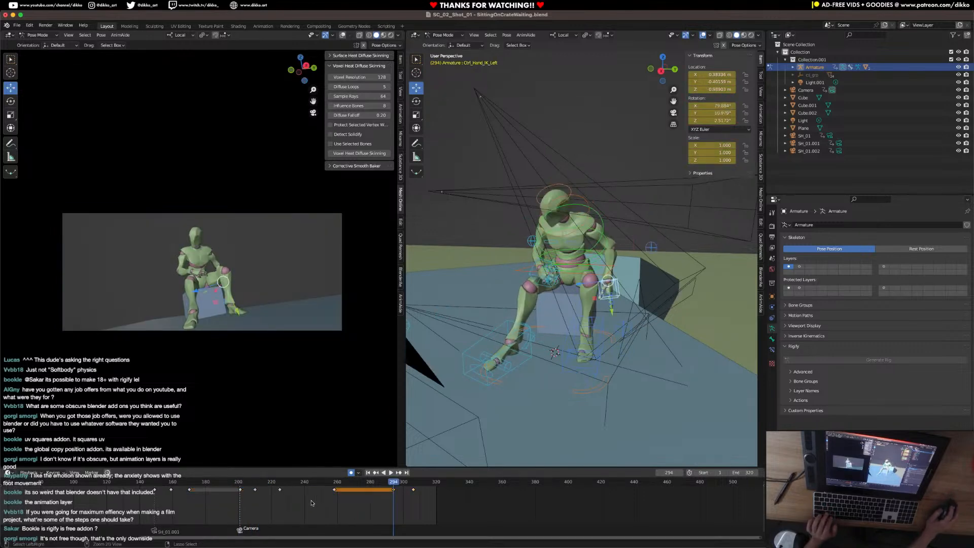
# Copy the left hand's keyframe from frame 210 onto frame 225 to hold the resting pose.
pyautogui.moveTo(392, 485); pyautogui.dragTo(255, 490)
pyautogui.click(256, 490)
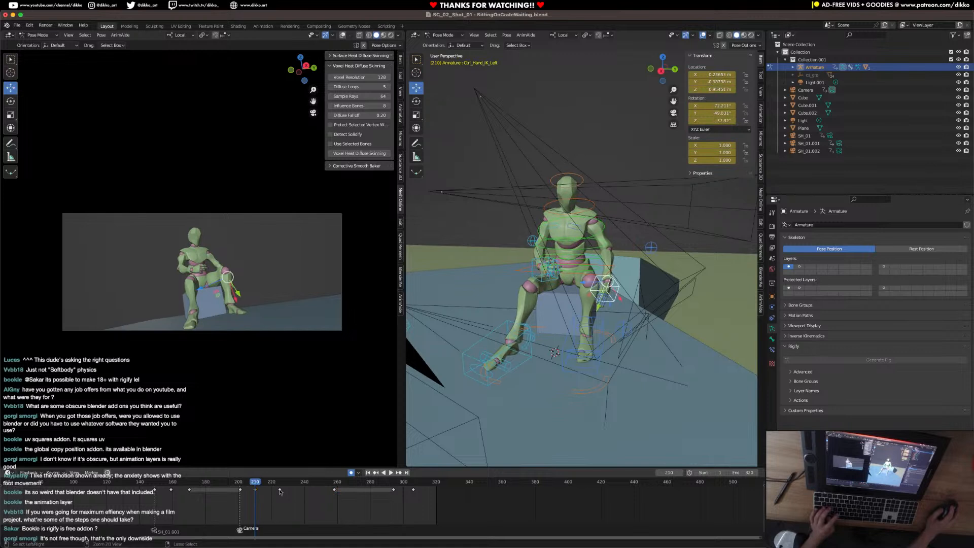
pyautogui.press('space')
pyautogui.press('space')
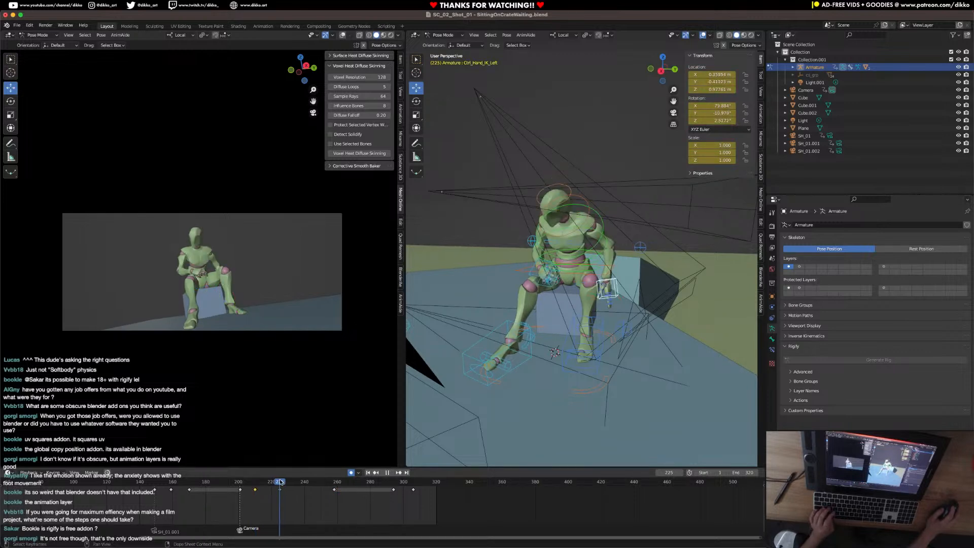
pyautogui.hotkey('ctrl', 'v')
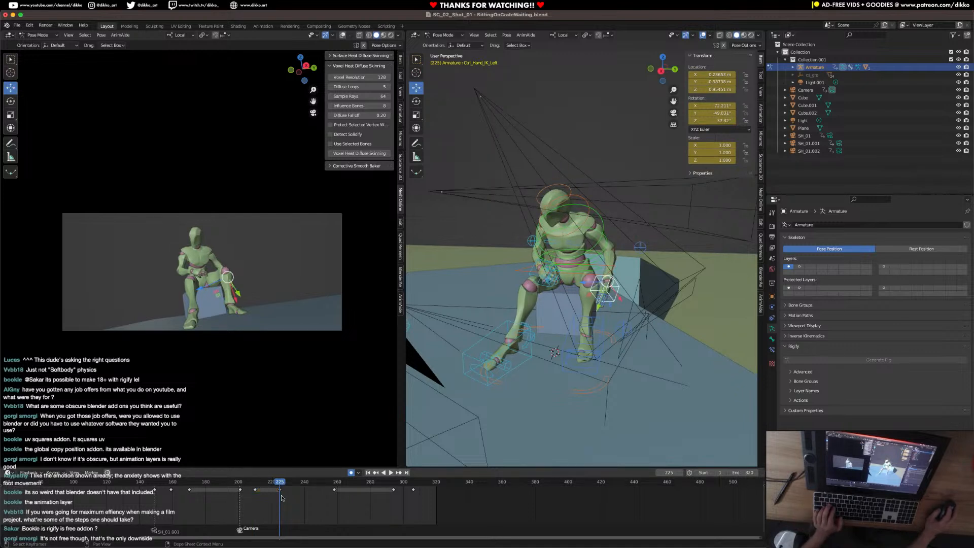
# Retime the left hand's keyframes, moving frame 225 to 221 and frame 258 to 237, and check the playback.
pyautogui.moveTo(281, 491); pyautogui.dragTo(336, 491)
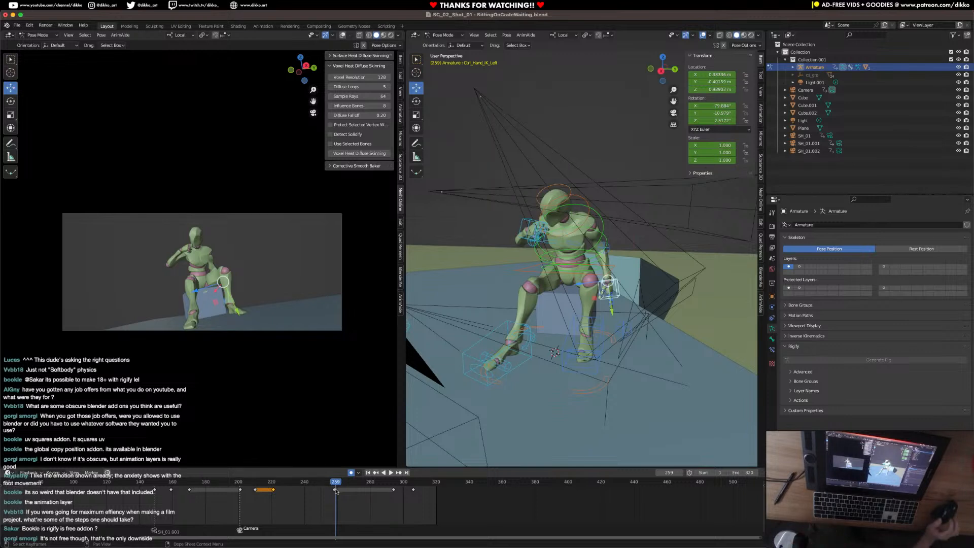
pyautogui.click(335, 490)
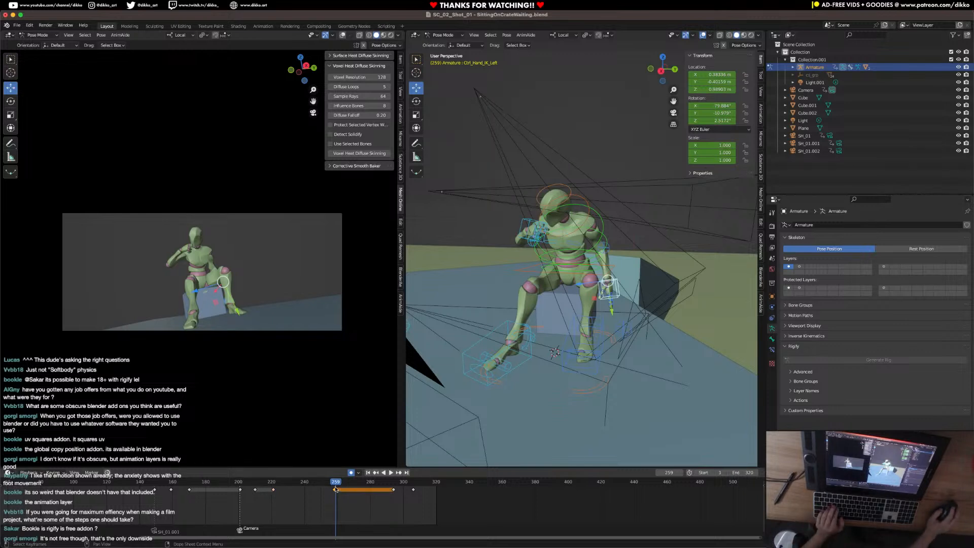
pyautogui.moveTo(336, 492); pyautogui.dragTo(300, 484)
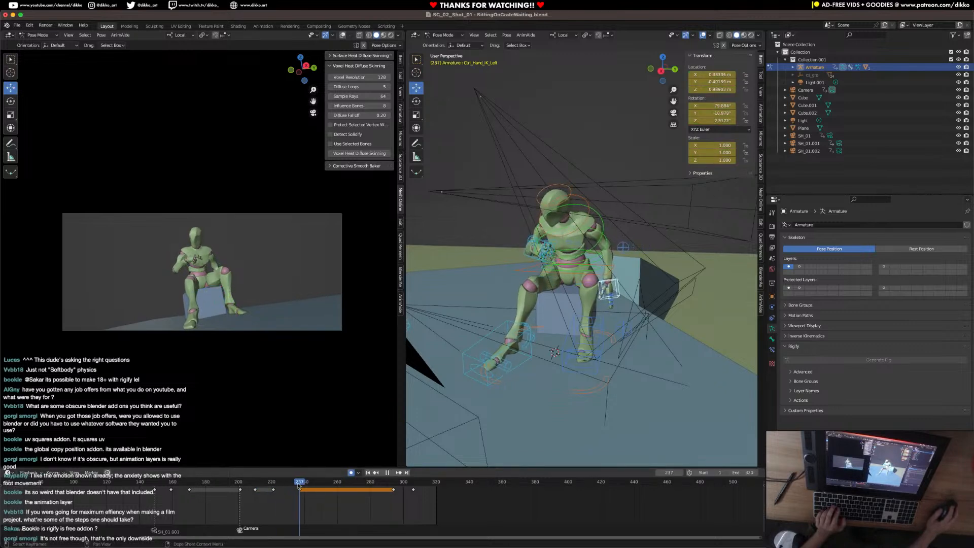
pyautogui.press('space')
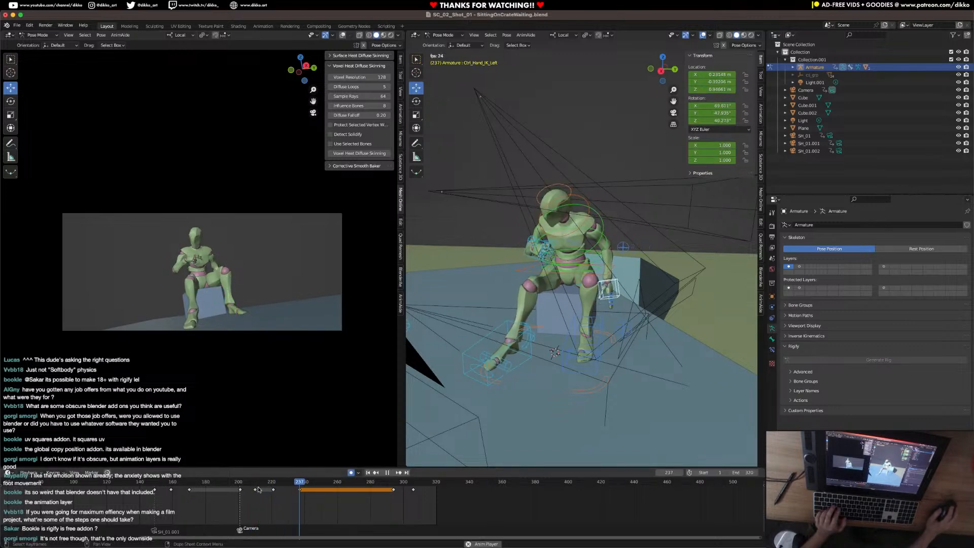
pyautogui.press('space')
# Reposition the left elbow's pole control behind the character at frame 294.
pyautogui.moveTo(368, 481); pyautogui.dragTo(394, 482)
pyautogui.click(651, 247)
pyautogui.moveTo(651, 247); pyautogui.dragTo(492, 325, button='middle')
pyautogui.press('g')
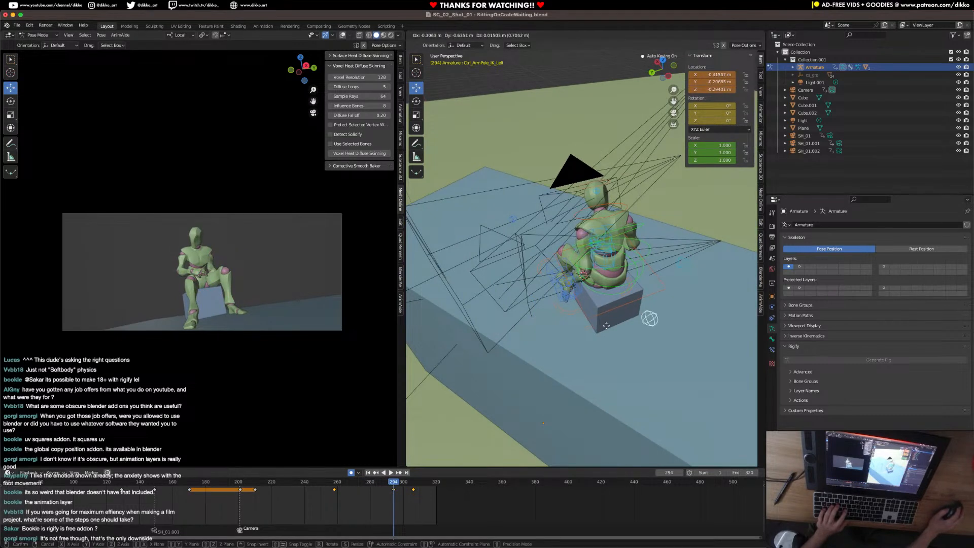
pyautogui.click(563, 327)
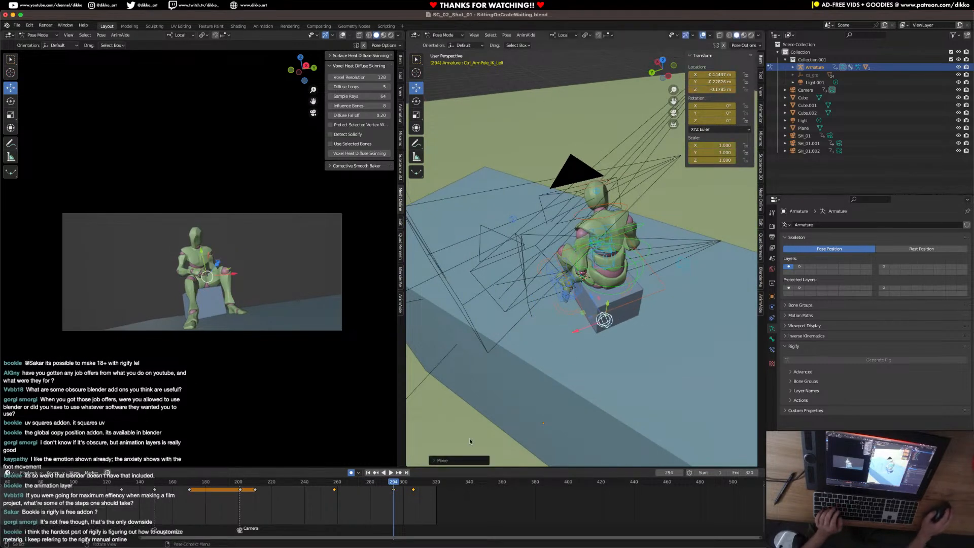
# Delete the left elbow pole's keyframe at frame 258.
pyautogui.moveTo(359, 512); pyautogui.dragTo(321, 488)
pyautogui.press('x')
pyautogui.click(328, 489)
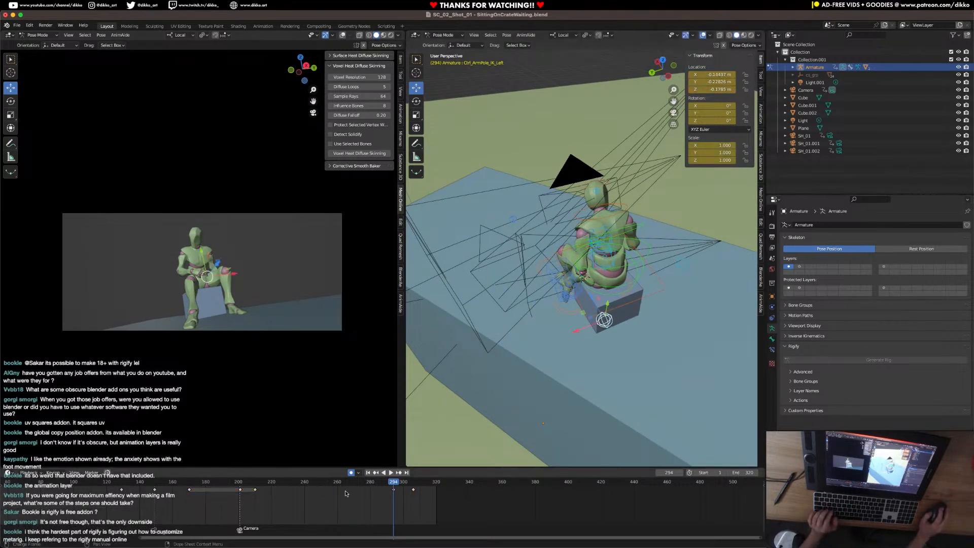
pyautogui.moveTo(391, 490)
pyautogui.mouseDown()
pyautogui.moveTo(260, 499)
pyautogui.moveTo(391, 506)
pyautogui.mouseUp()
pyautogui.moveTo(492, 365); pyautogui.dragTo(591, 329, button='middle')
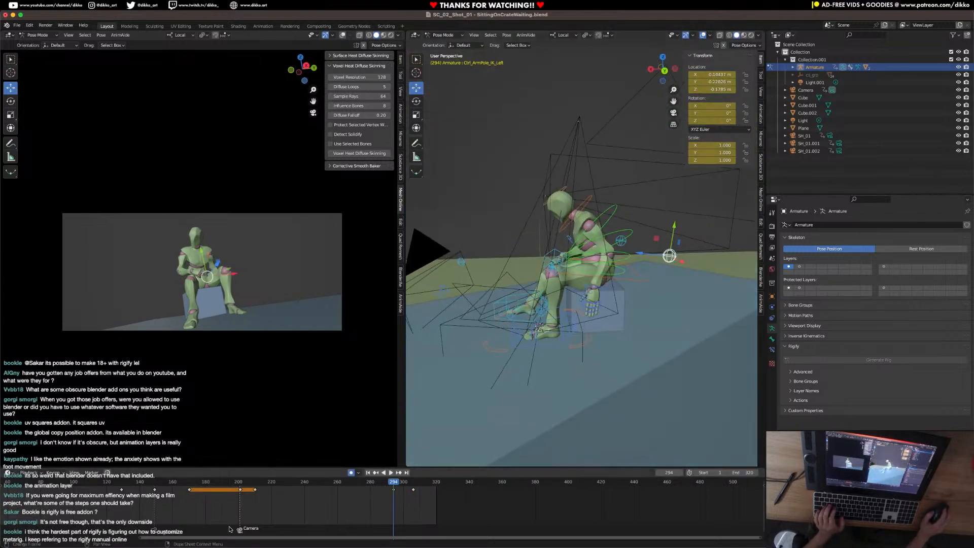
# Play the shot from frame 201 and move the left hand's keyframe from frame 237 to frame 221.
pyautogui.click(240, 482)
pyautogui.press('space')
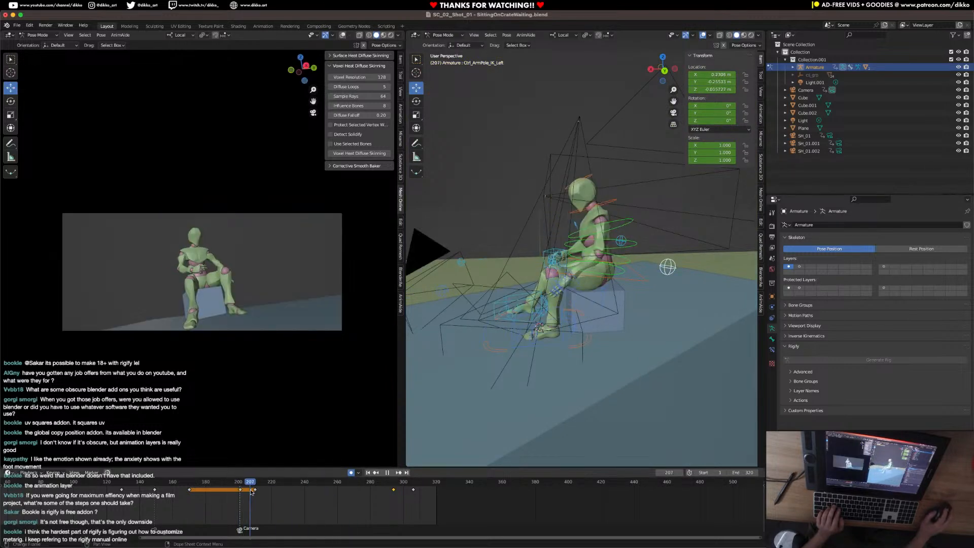
pyautogui.press('space')
pyautogui.click(600, 293)
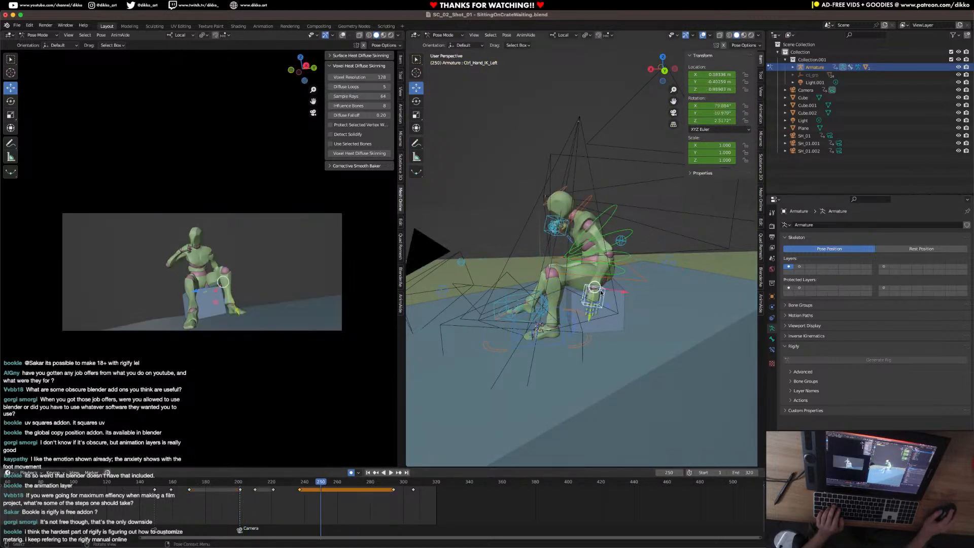
pyautogui.press('space')
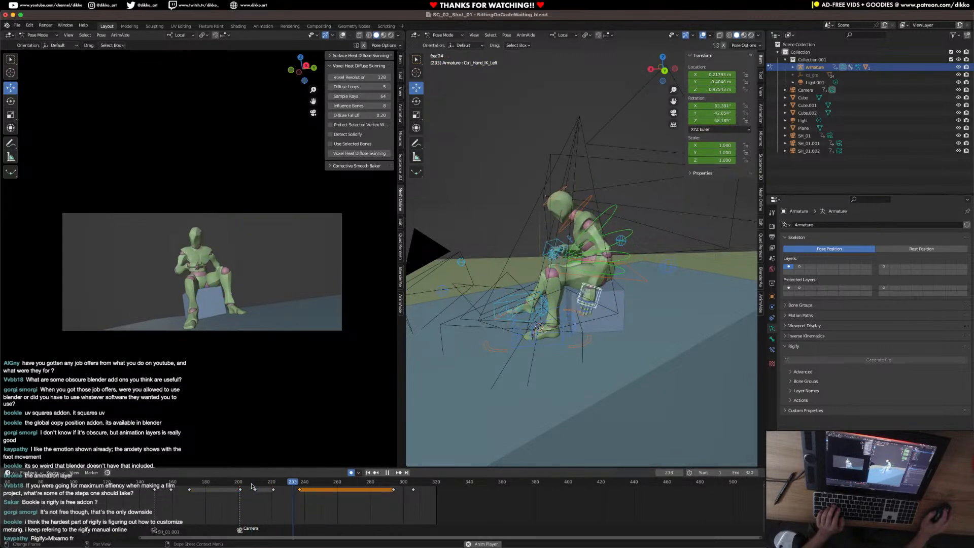
pyautogui.press('space')
pyautogui.moveTo(299, 491); pyautogui.dragTo(269, 495)
pyautogui.press('space')
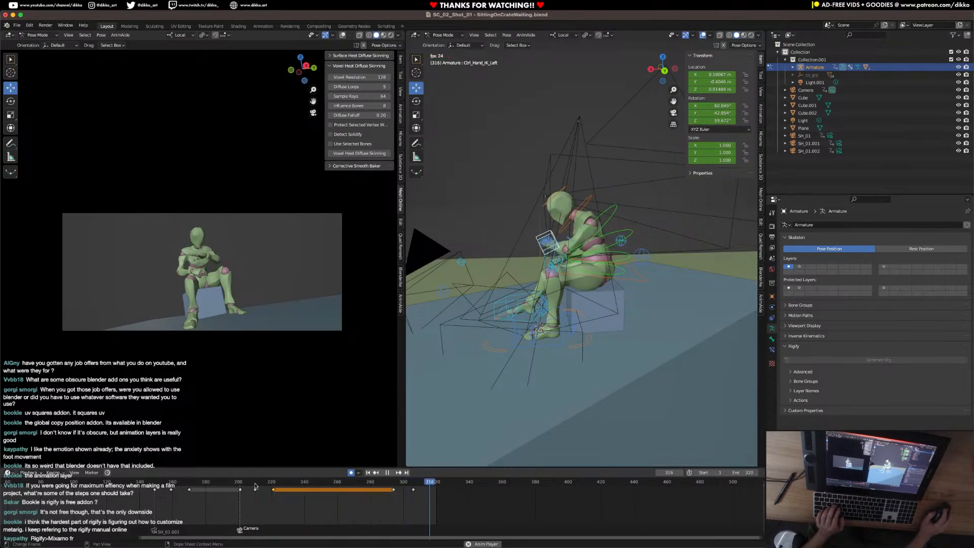
pyautogui.press('space')
# Extend the animation's end frame to 360 and play back the left hand raise.
pyautogui.click(432, 485)
pyautogui.moveTo(431, 484); pyautogui.dragTo(434, 484)
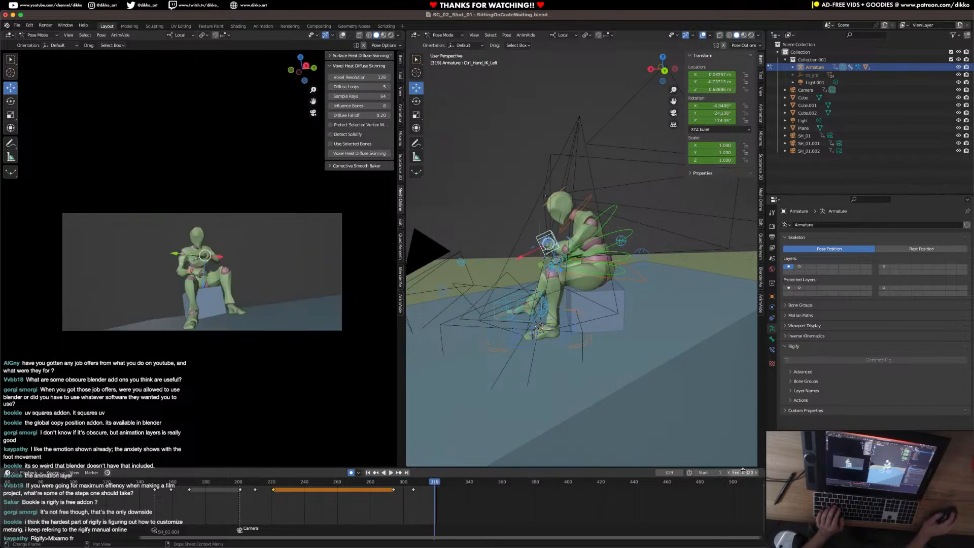
pyautogui.moveTo(741, 472); pyautogui.dragTo(761, 472)
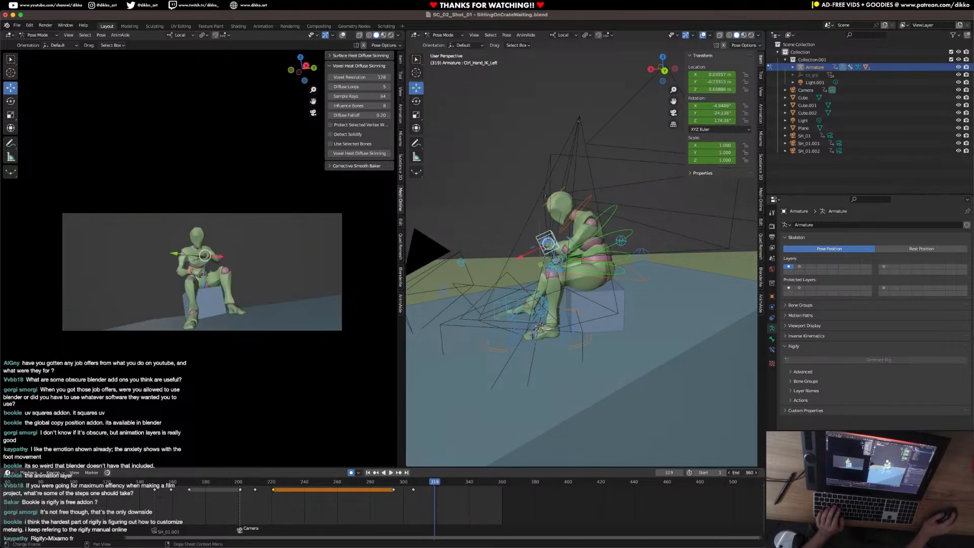
pyautogui.click(353, 485)
pyautogui.press('space')
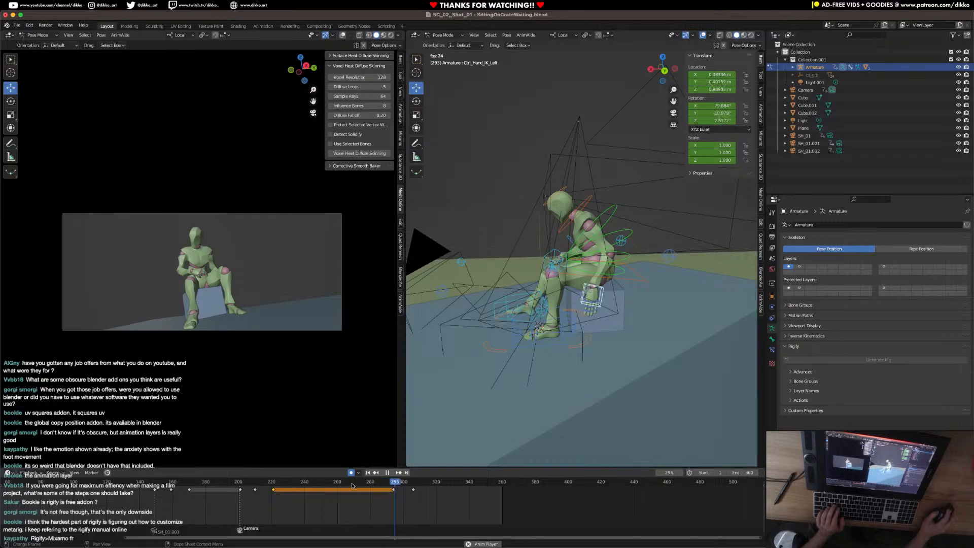
pyautogui.press('space')
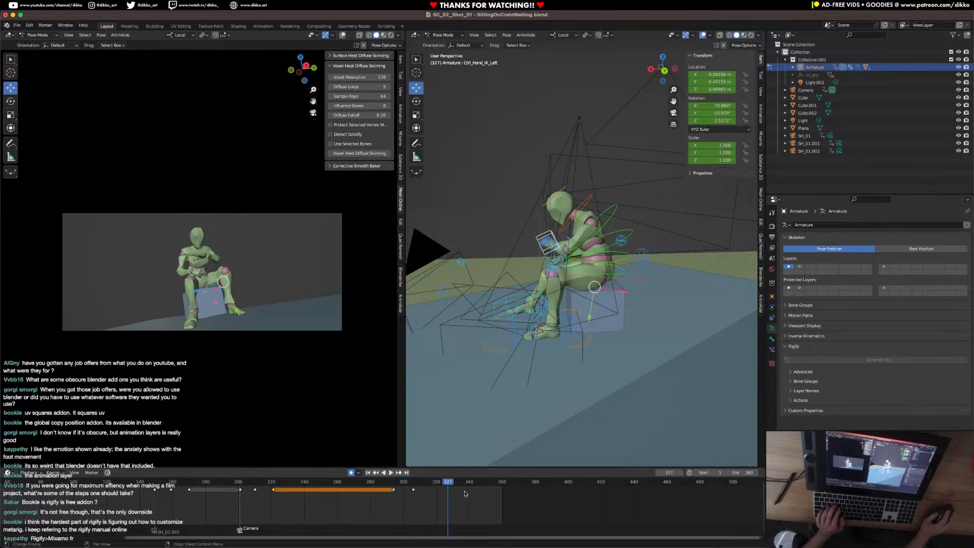
# Inspect the pose at frame 221 and replay the left arm's motion several times from frame 201.
pyautogui.moveTo(268, 488)
pyautogui.mouseDown()
pyautogui.moveTo(226, 488)
pyautogui.moveTo(273, 489)
pyautogui.mouseUp()
pyautogui.click(614, 219)
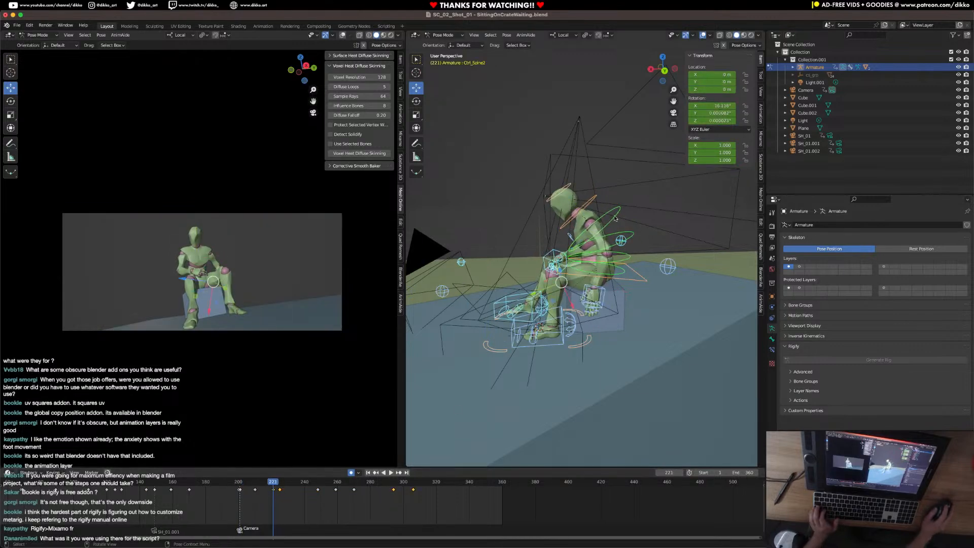
pyautogui.moveTo(522, 315); pyautogui.dragTo(549, 318, button='middle')
pyautogui.click(530, 322)
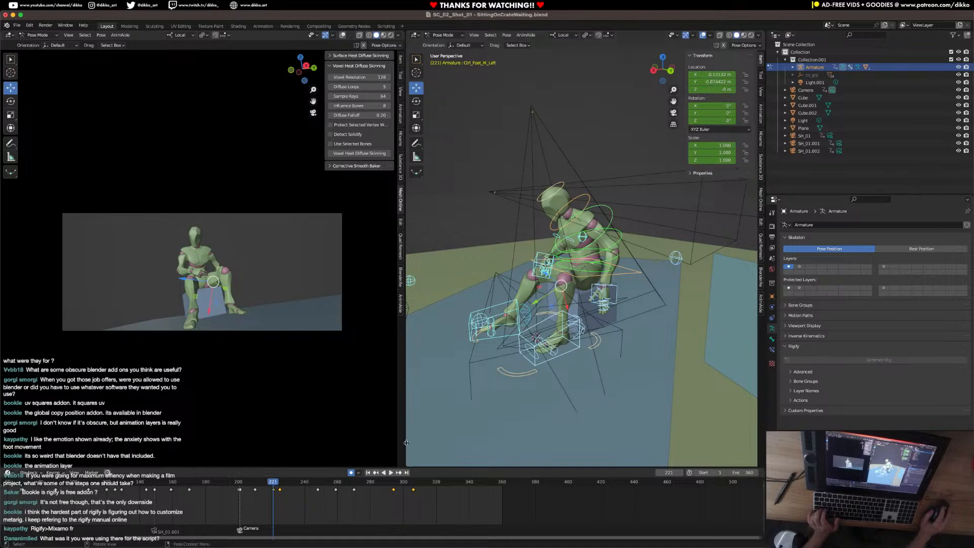
pyautogui.click(238, 483)
pyautogui.press('space')
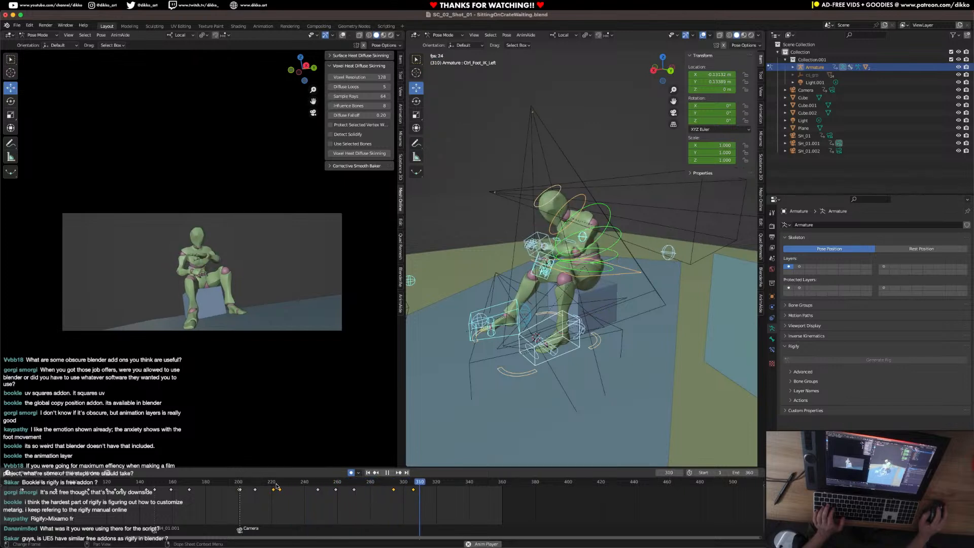
pyautogui.press('space')
pyautogui.click(246, 484)
pyautogui.press('space')
pyautogui.press('space')
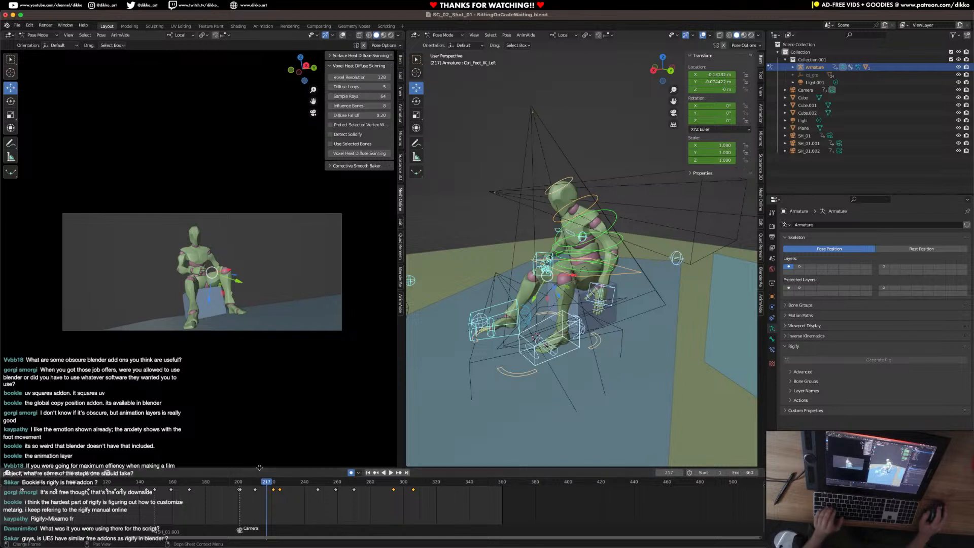
pyautogui.click(241, 485)
pyautogui.press('space')
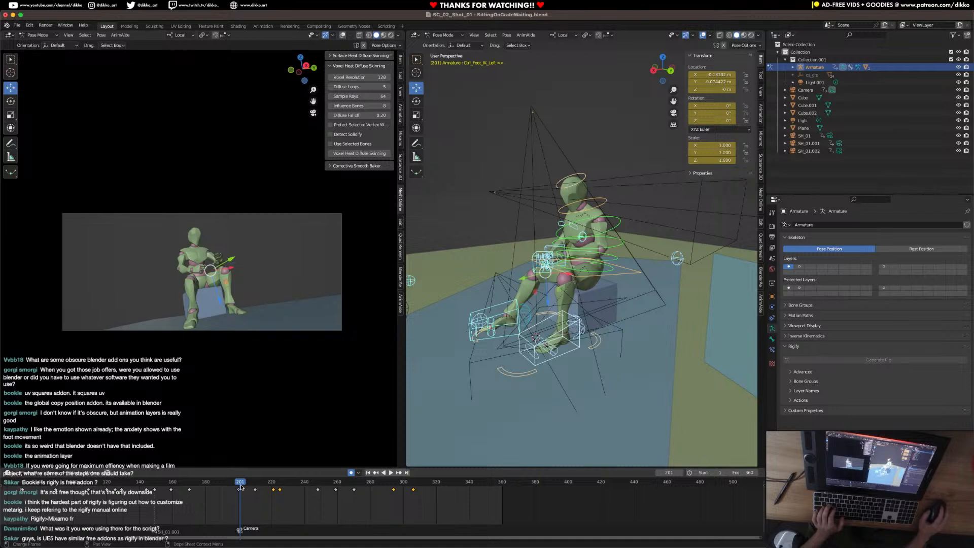
# Copy the frame 201 pose to frame 325 and hold the frame 306 pose until frame 315.
pyautogui.moveTo(557, 314); pyautogui.dragTo(607, 315, button='middle')
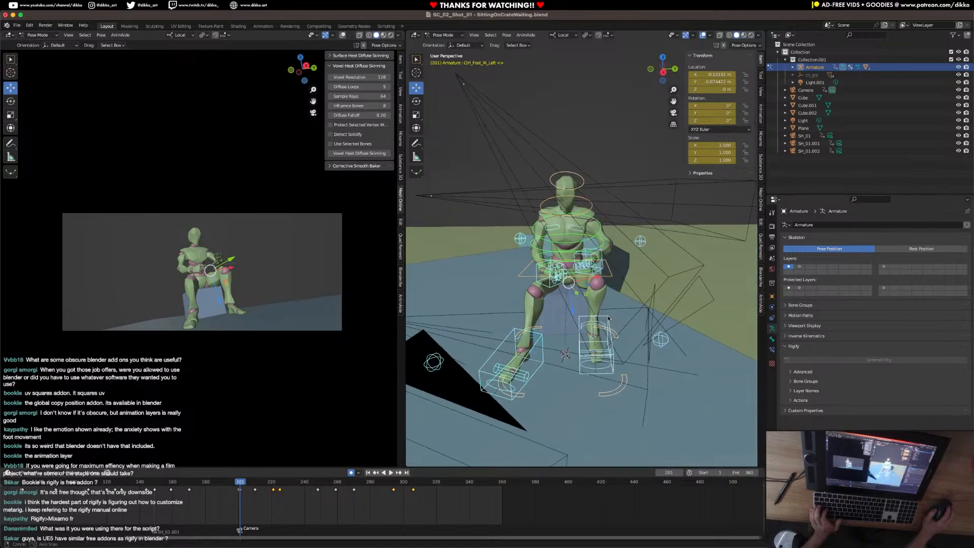
pyautogui.press('i')
pyautogui.click(608, 315)
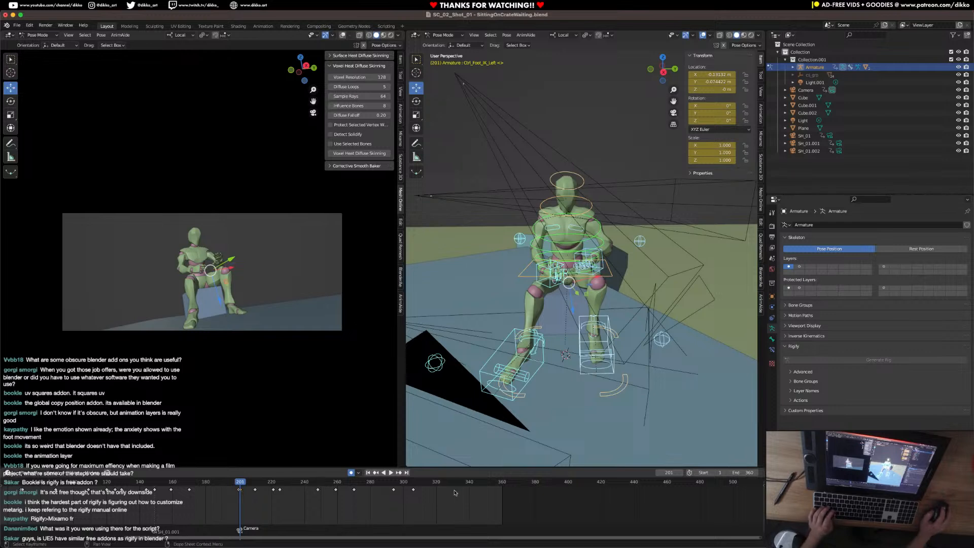
pyautogui.click(413, 484)
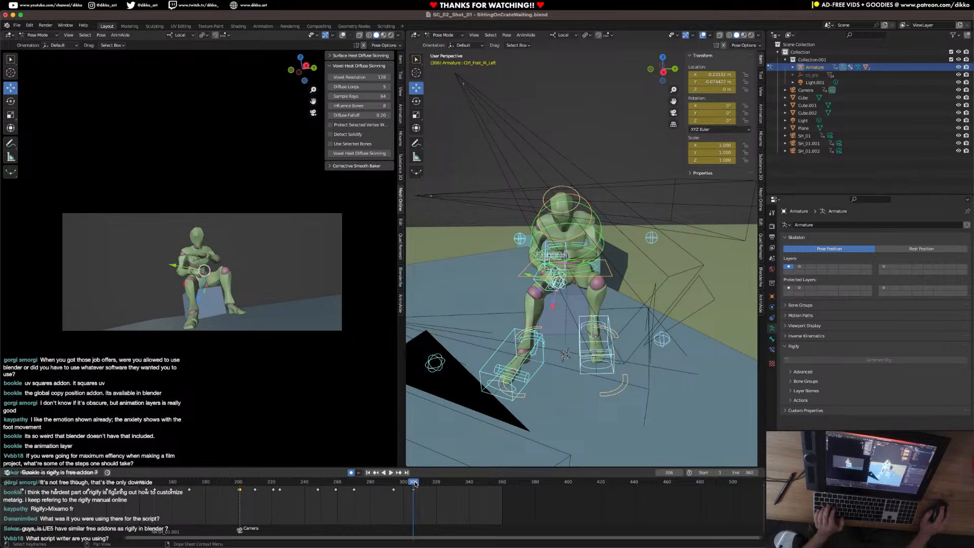
pyautogui.press('space')
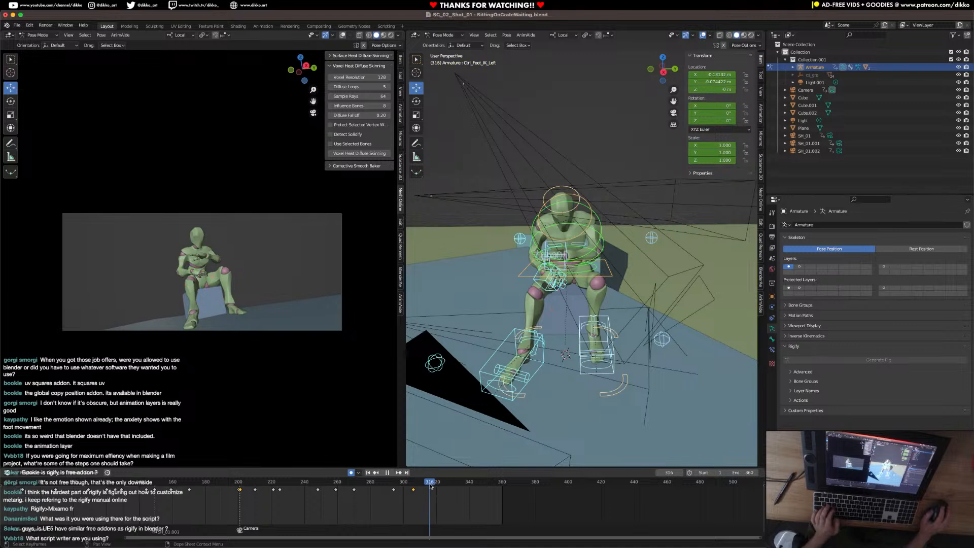
pyautogui.moveTo(446, 490)
pyautogui.mouseDown()
pyautogui.moveTo(357, 490)
pyautogui.moveTo(428, 486)
pyautogui.mouseUp()
pyautogui.hotkey('ctrl', 'v')
pyautogui.hotkey('ctrl', 'c')
pyautogui.hotkey('ctrl', 'v')
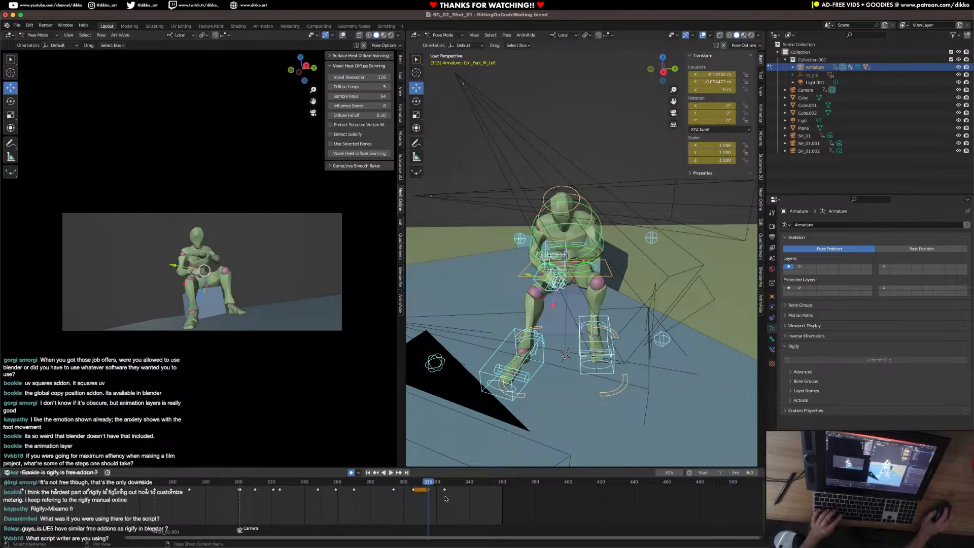
pyautogui.press('space')
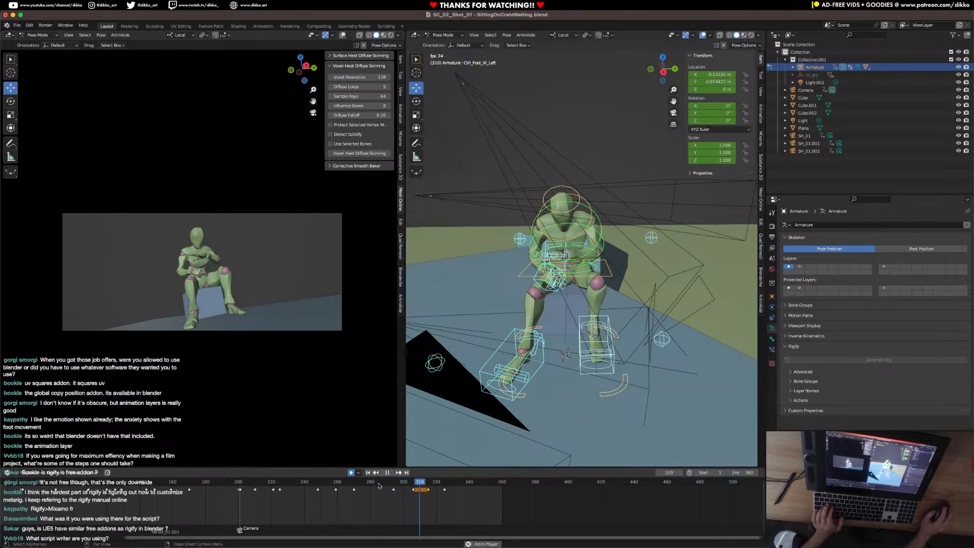
pyautogui.press('space')
# Copy the character's pose at frame 225 and paste it at frame 325.
pyautogui.moveTo(450, 485); pyautogui.dragTo(280, 491)
pyautogui.click(281, 491)
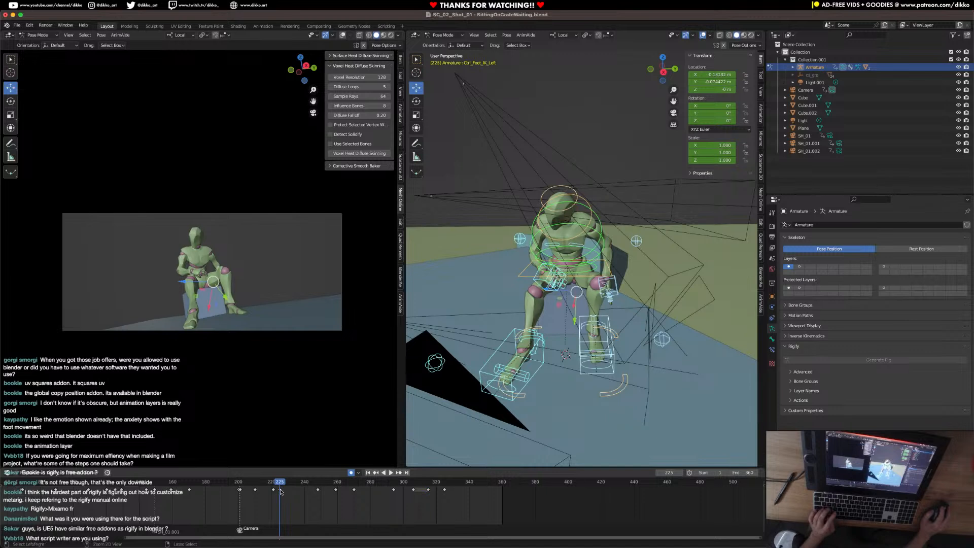
pyautogui.hotkey('ctrl', 'c')
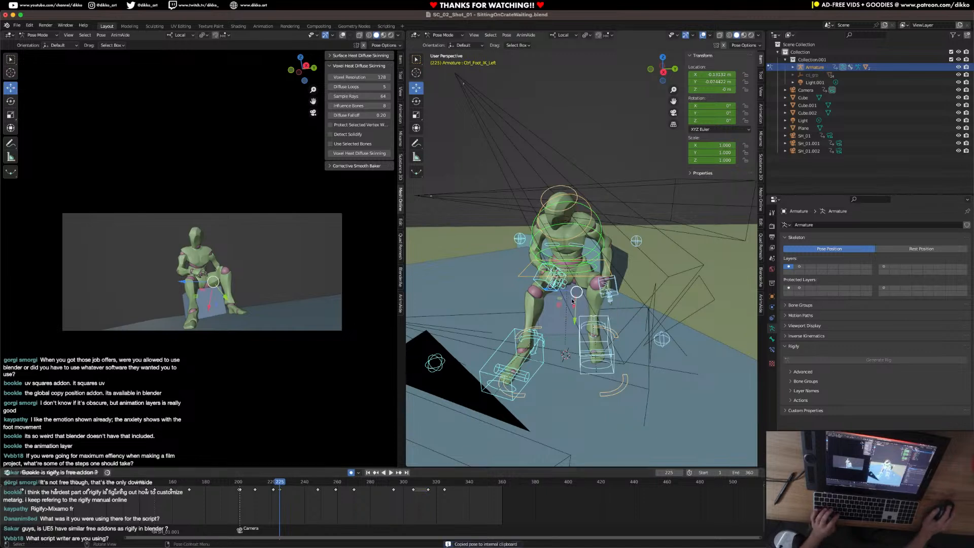
pyautogui.click(443, 487)
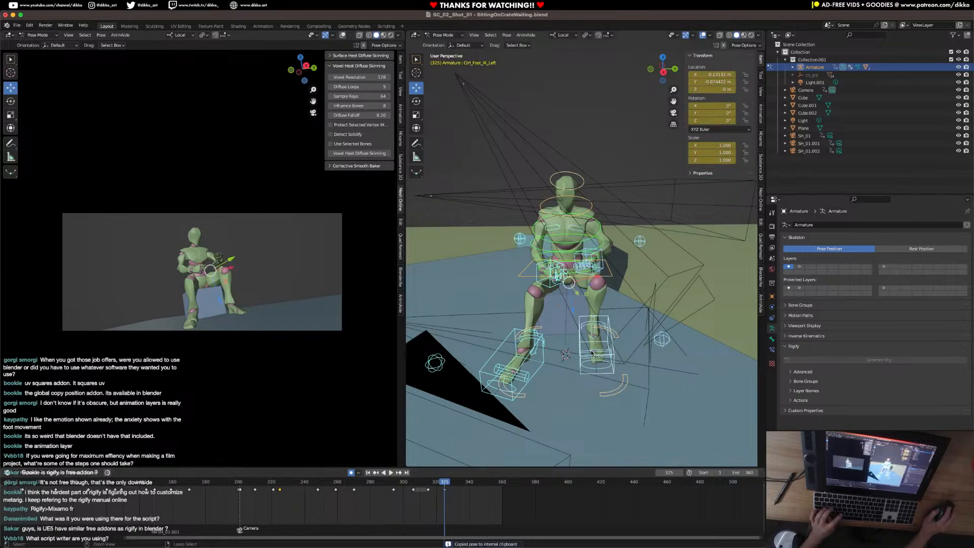
# Play back the shot from frame 201 to review the timing of the hand raise and lowering.
pyautogui.click(240, 487)
pyautogui.press('space')
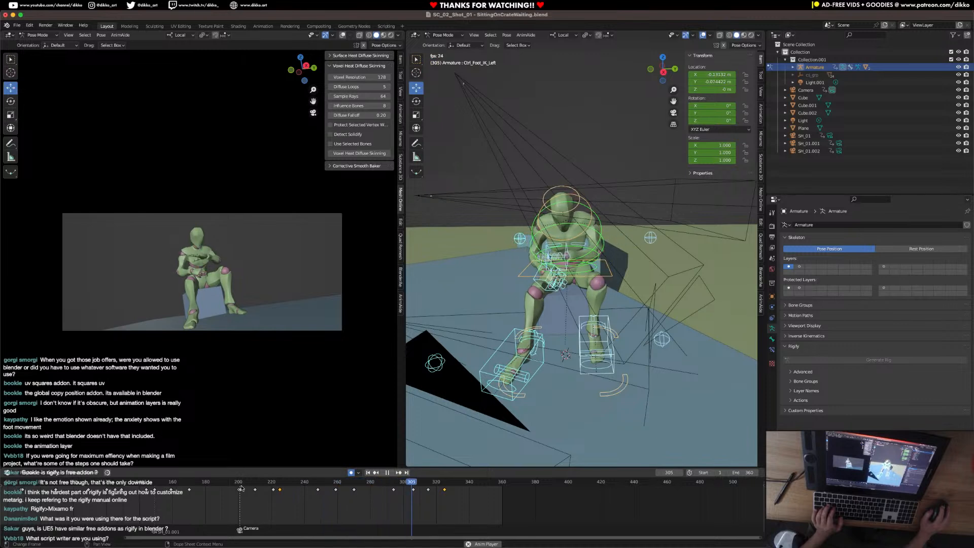
pyautogui.press('space')
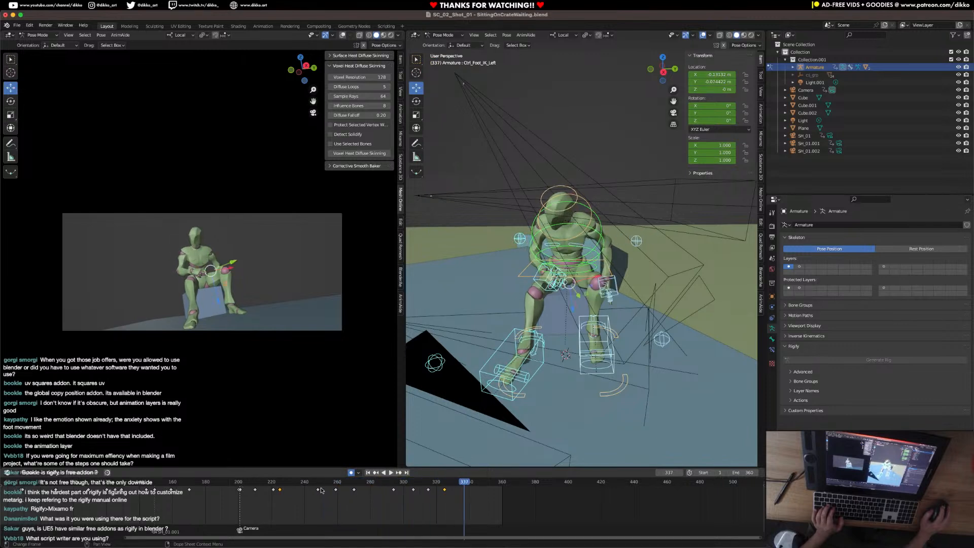
pyautogui.click(260, 487)
pyautogui.press('space')
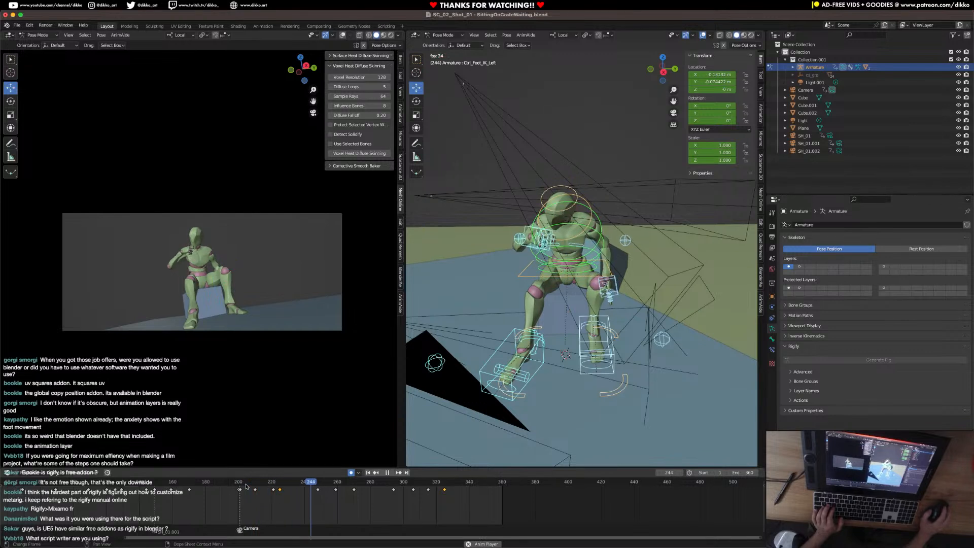
pyautogui.press('space')
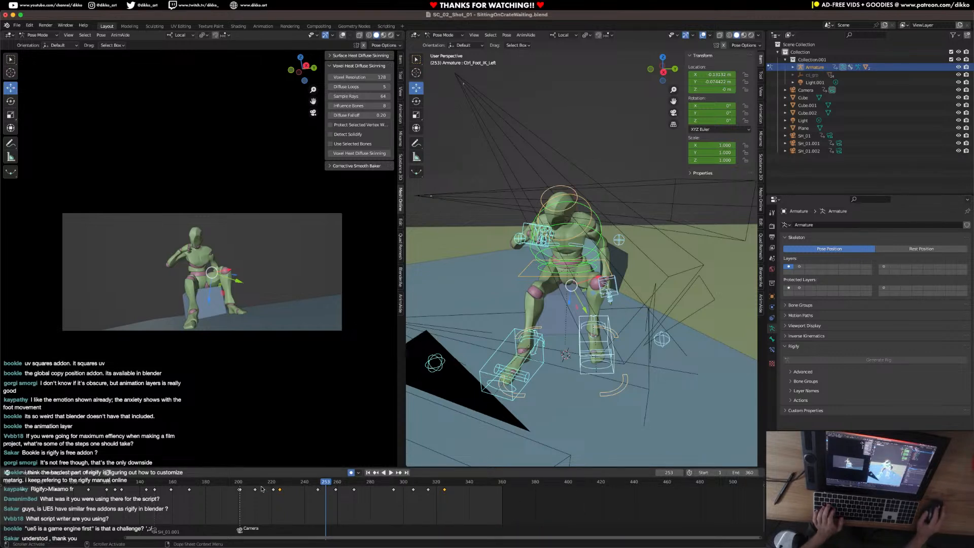
pyautogui.click(240, 481)
pyautogui.press('space')
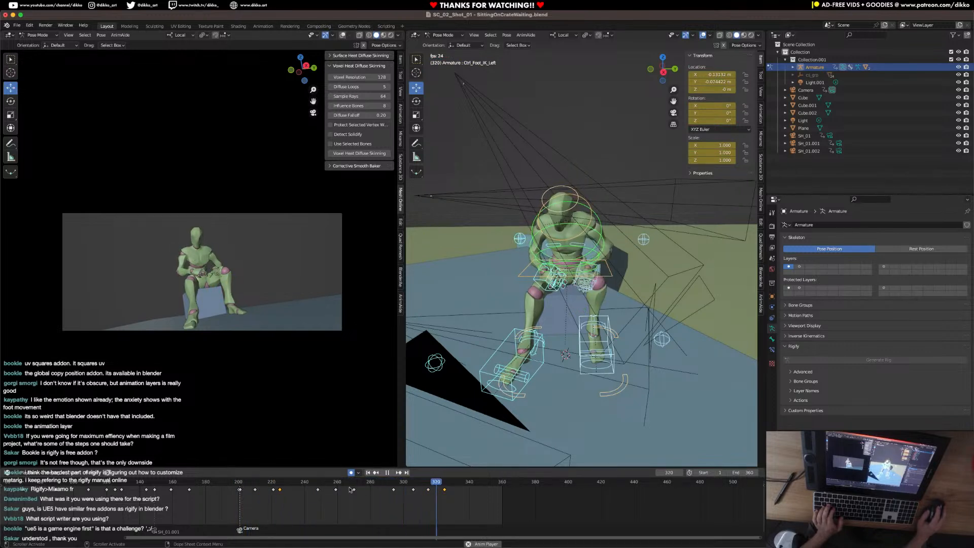
pyautogui.press('space')
# Keyframe the character's pose at frame 335 and the head control at frame 341.
pyautogui.moveTo(573, 215); pyautogui.dragTo(595, 249, button='middle')
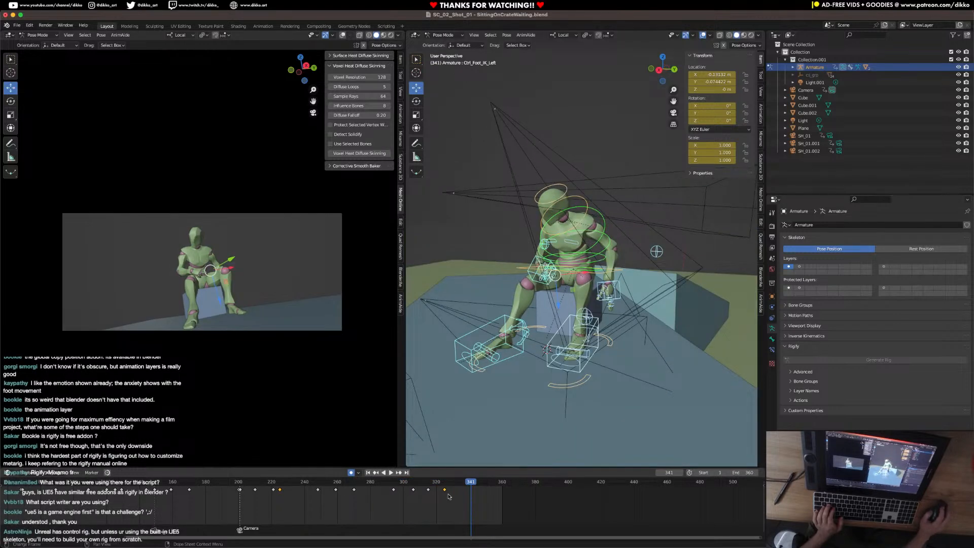
pyautogui.click(460, 483)
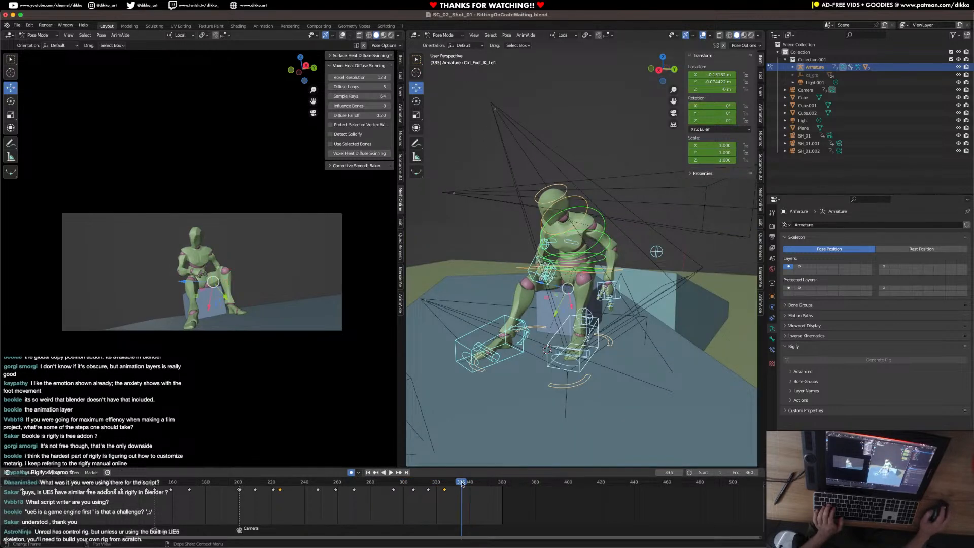
pyautogui.click(591, 252)
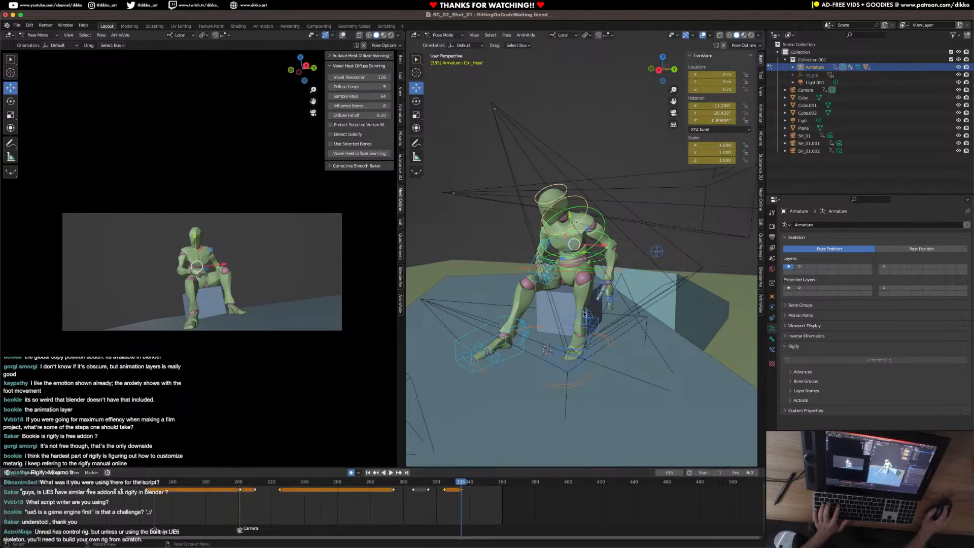
pyautogui.moveTo(471, 485); pyautogui.dragTo(486, 483)
pyautogui.press('i')
# Rotate the head control about its local X axis at frame 350 to lift the head, and play the result.
pyautogui.click(587, 379)
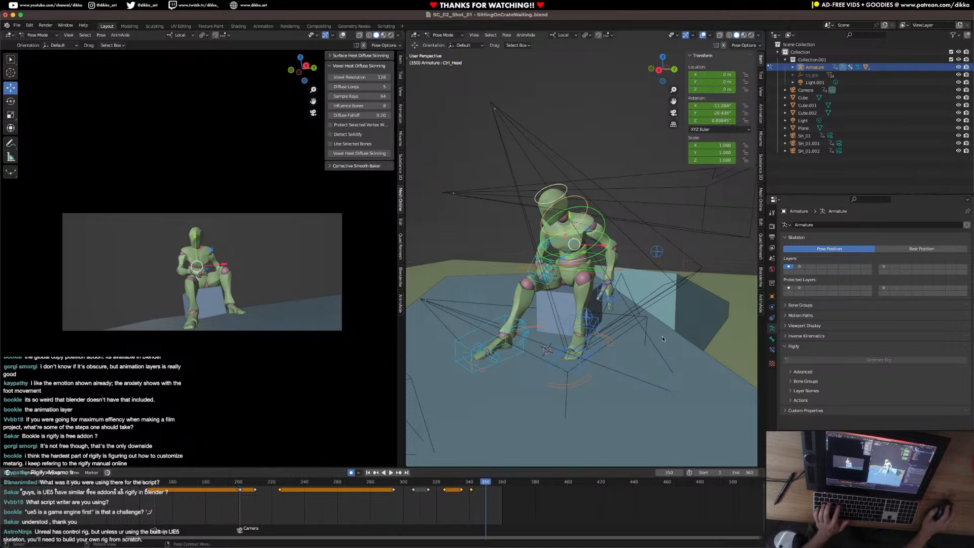
pyautogui.press('r')
pyautogui.press('x')
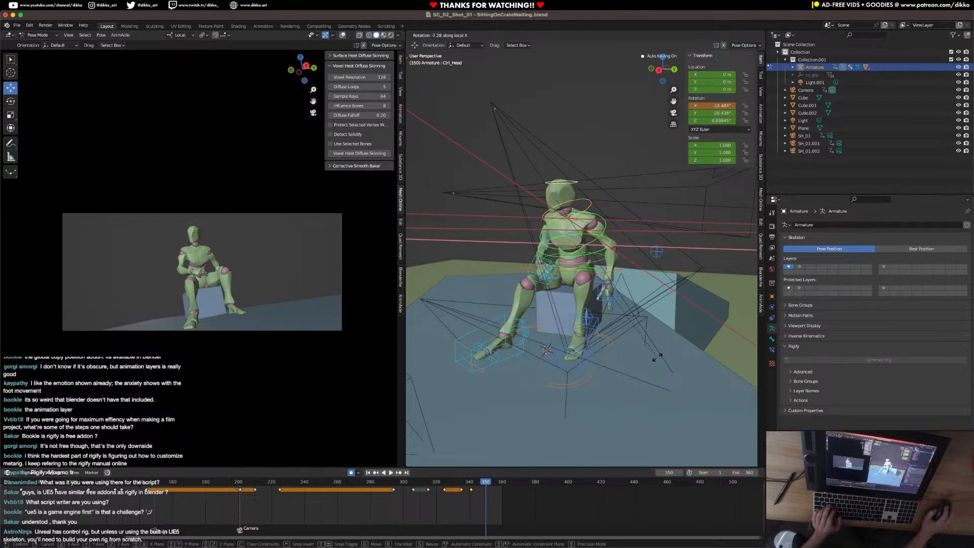
pyautogui.click(658, 357)
pyautogui.press('space')
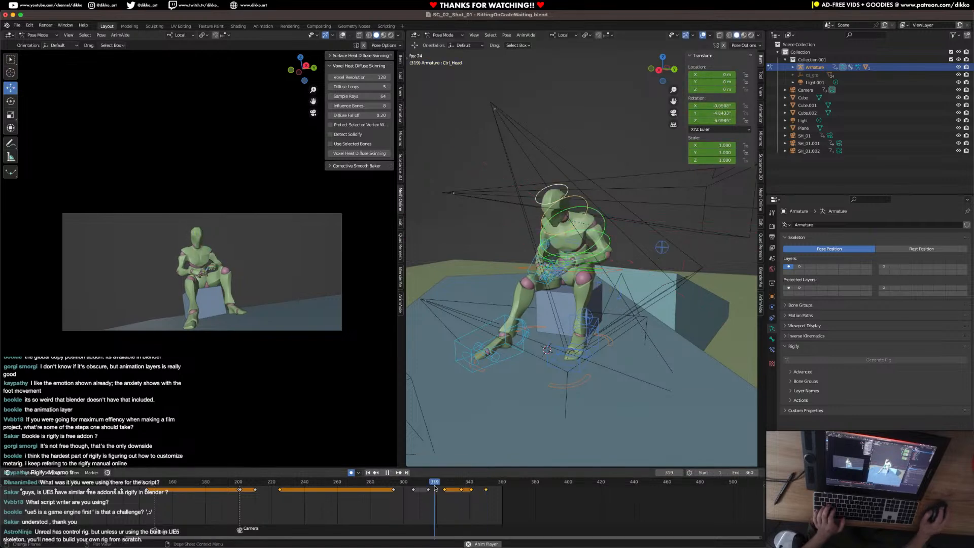
pyautogui.press('space')
# Move the head's hold keyframe to about frame 343 and its lifted-head keyframe to frame 360, then replay the ending.
pyautogui.click(492, 494)
pyautogui.moveTo(500, 500); pyautogui.dragTo(466, 486)
pyautogui.press('g')
pyautogui.click(478, 493)
pyautogui.press('g')
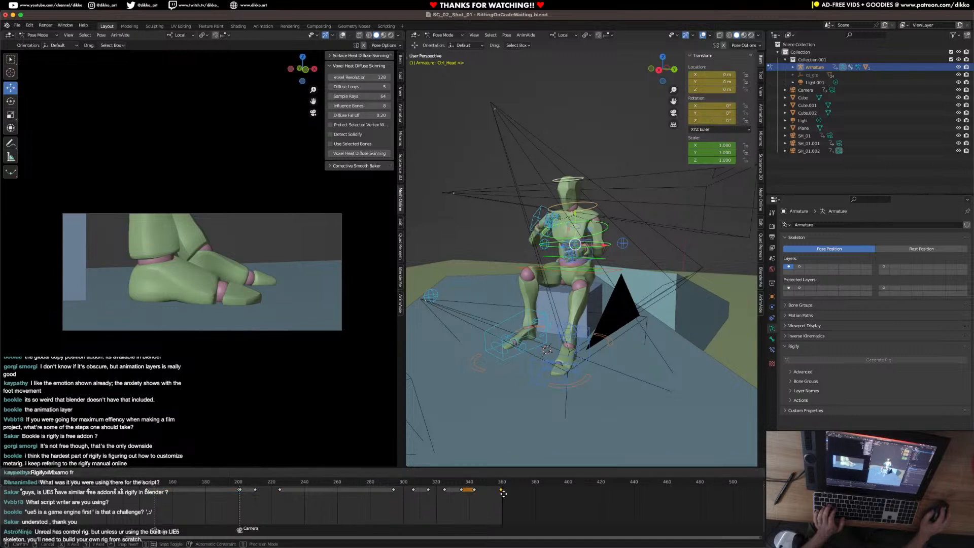
pyautogui.click(502, 493)
pyautogui.click(444, 483)
pyautogui.press('space')
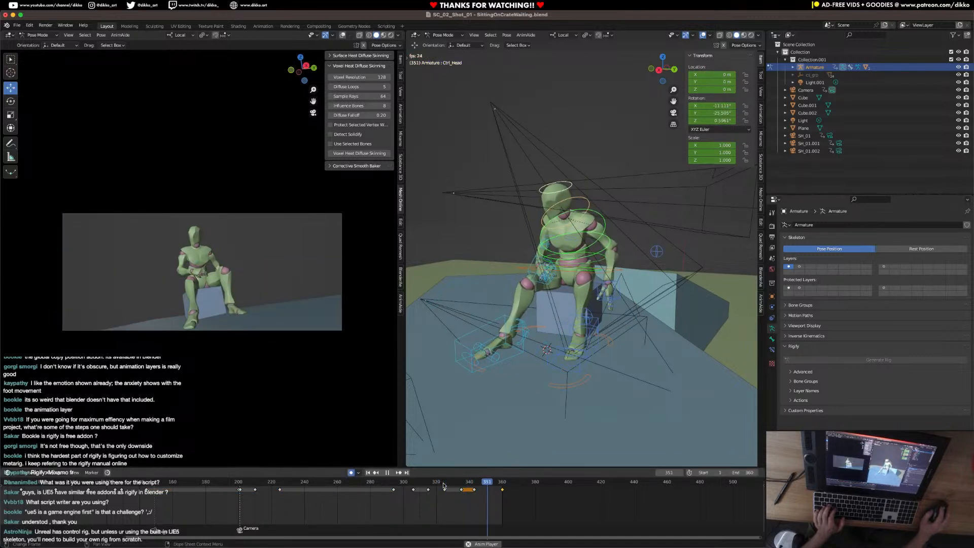
pyautogui.press('space')
# Save the file and play the animation from frame 0.
pyautogui.scroll(-2, 292, 517)
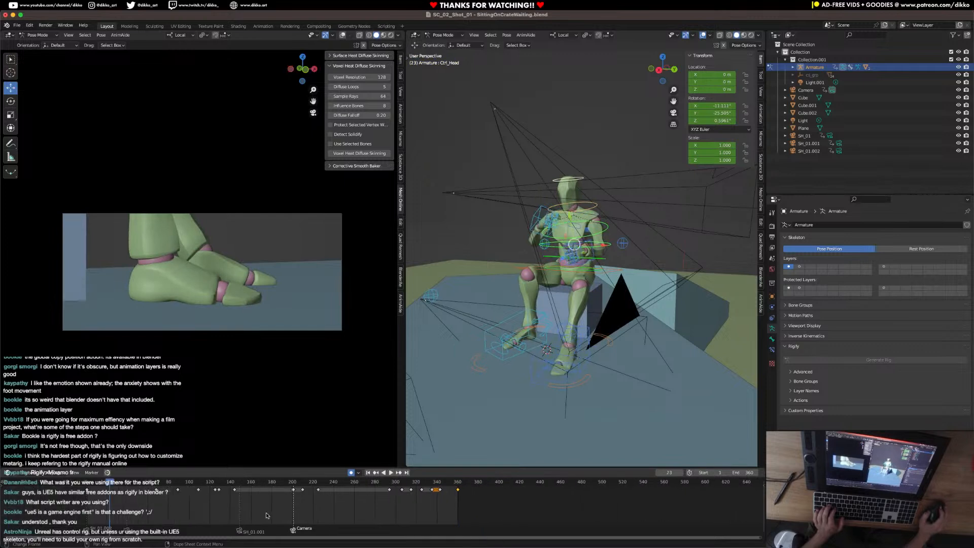
pyautogui.scroll(-2, 165, 501)
pyautogui.click(165, 486)
pyautogui.hotkey('ctrl', 's')
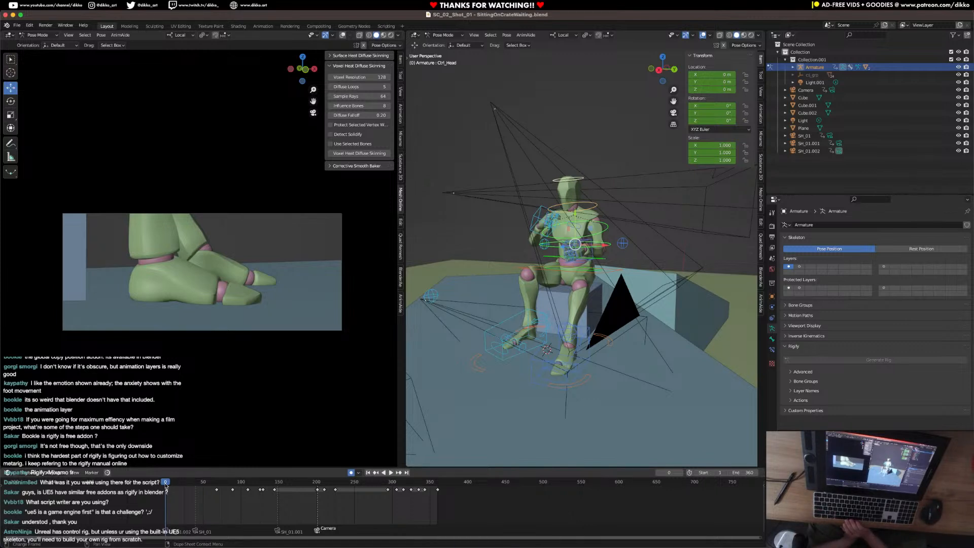
pyautogui.press('space')
pyautogui.hscroll(1, 165, 485)
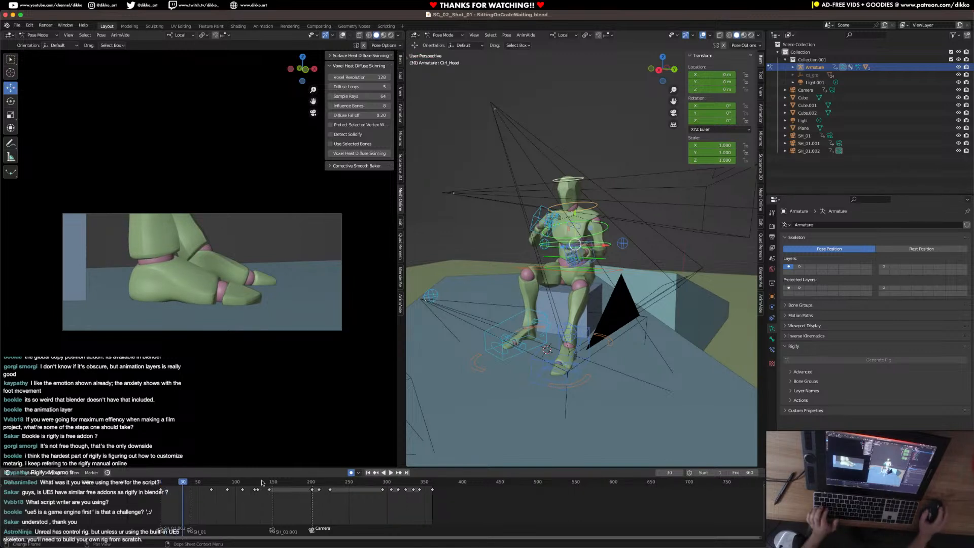
# Delete the right foot roll control's keyframes from frame 201 onward.
pyautogui.click(543, 322)
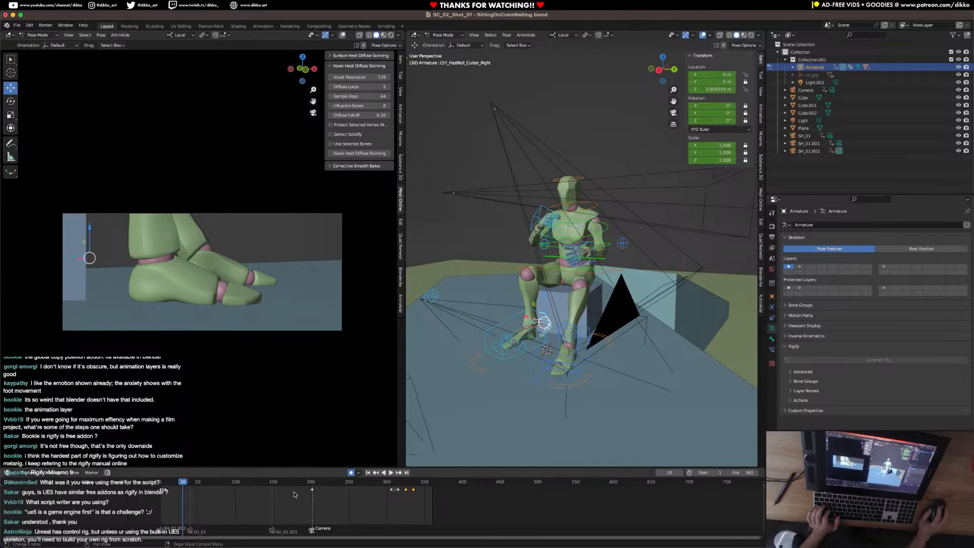
pyautogui.press('a')
pyautogui.press('x')
pyautogui.click(323, 501)
# Play back the full animation from the beginning and check the ending pose at frame 361.
pyautogui.click(158, 485)
pyautogui.press('space')
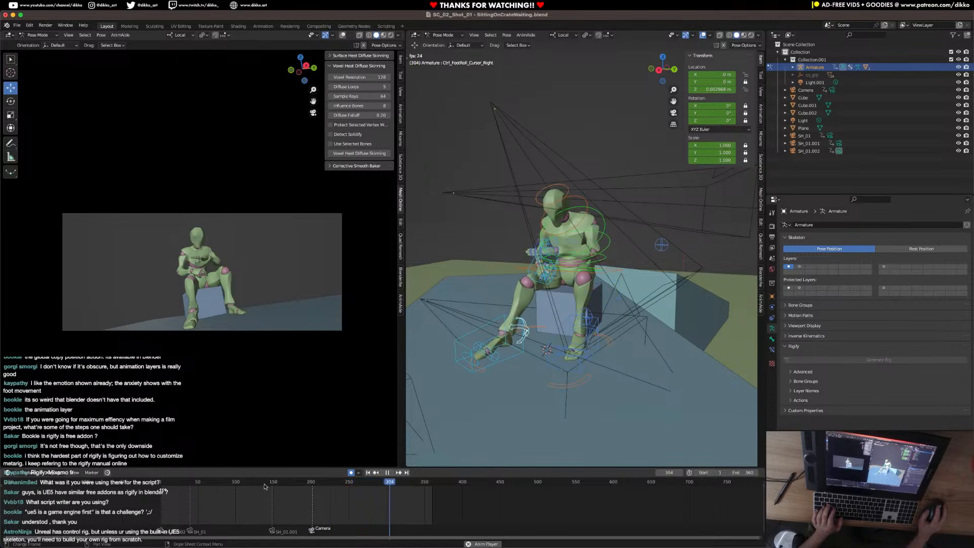
pyautogui.press('space')
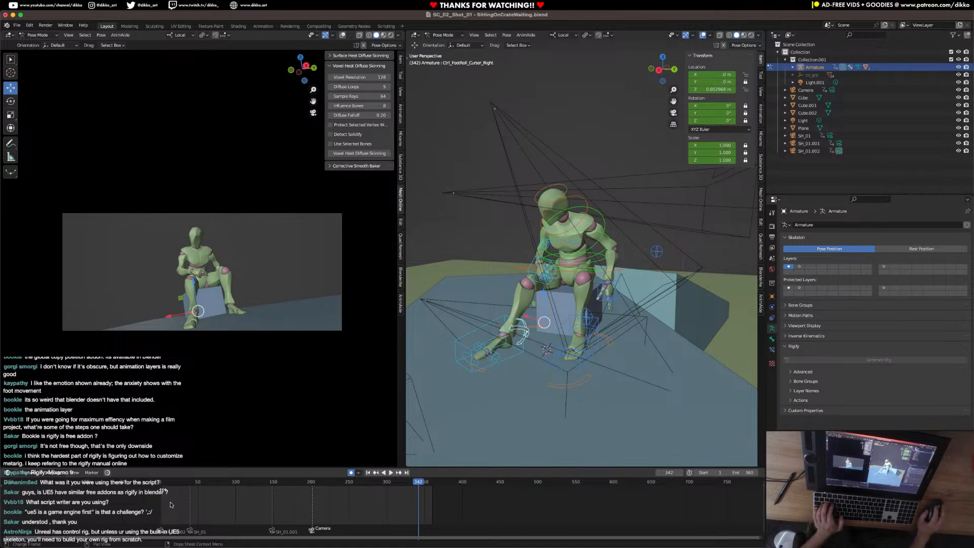
pyautogui.press('space')
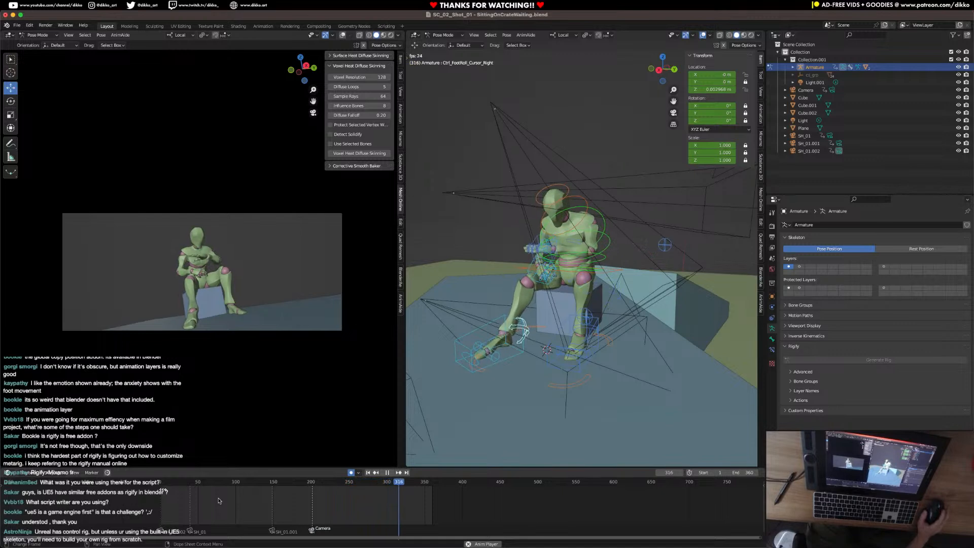
pyautogui.click(433, 481)
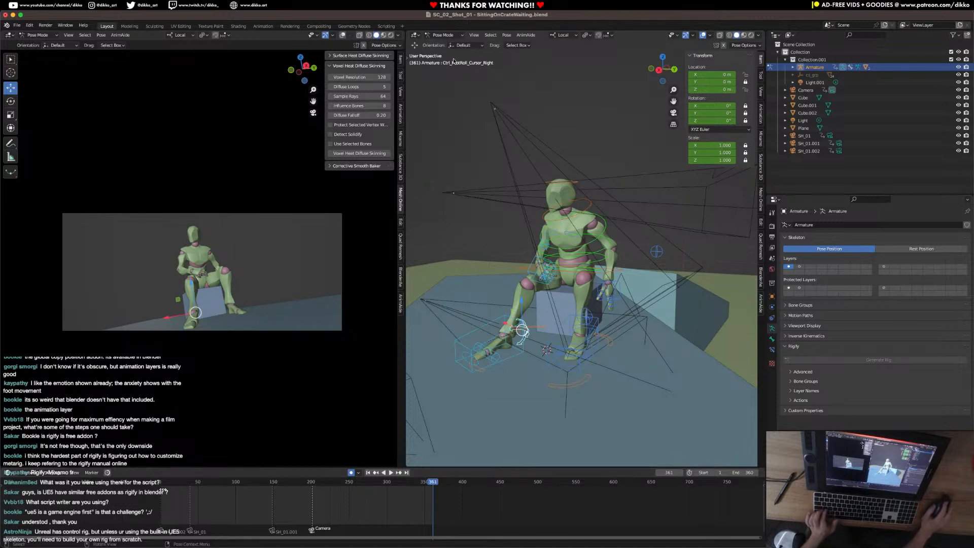
# Switch the armature from Pose Mode to Object Mode and save the file.
pyautogui.click(437, 35)
pyautogui.click(439, 43)
pyautogui.click(453, 127)
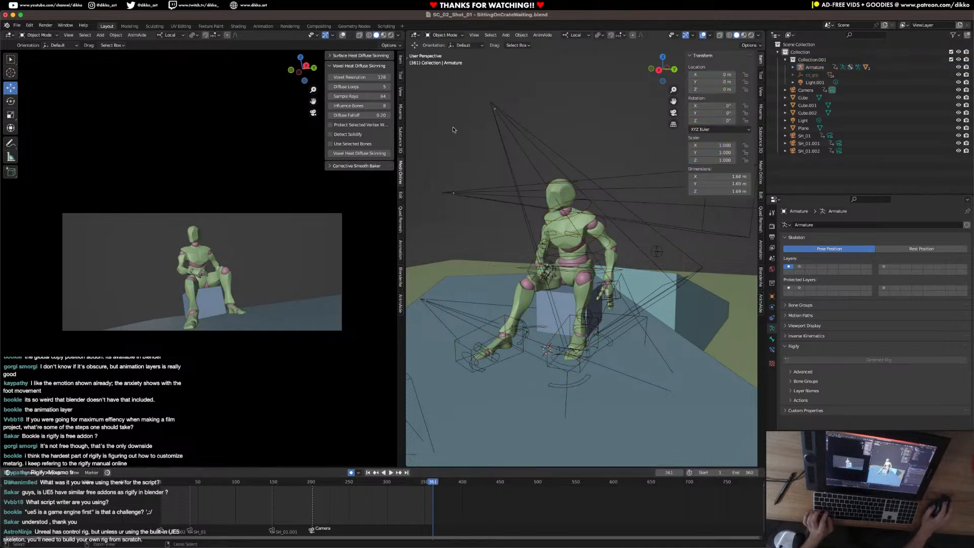
pyautogui.hotkey('ctrl', 's')
# Add a new camera to the scene and bind it to a timeline marker at frame 361.
pyautogui.hotkey('shift', 'a')
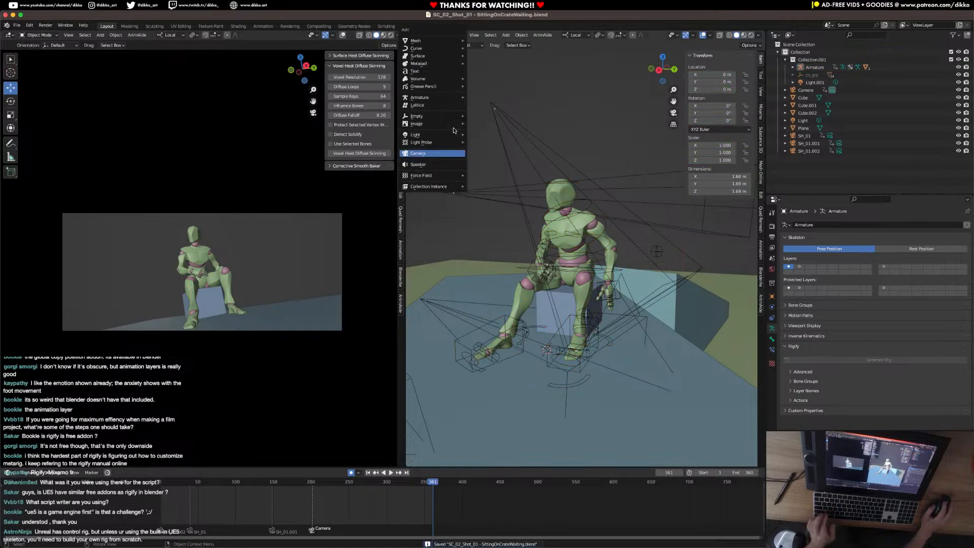
pyautogui.click(444, 153)
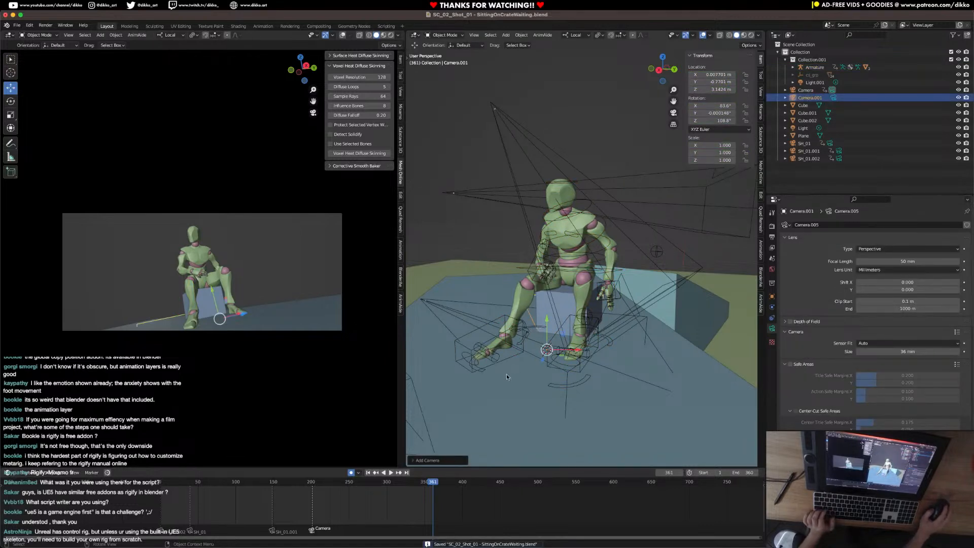
pyautogui.click(762, 91)
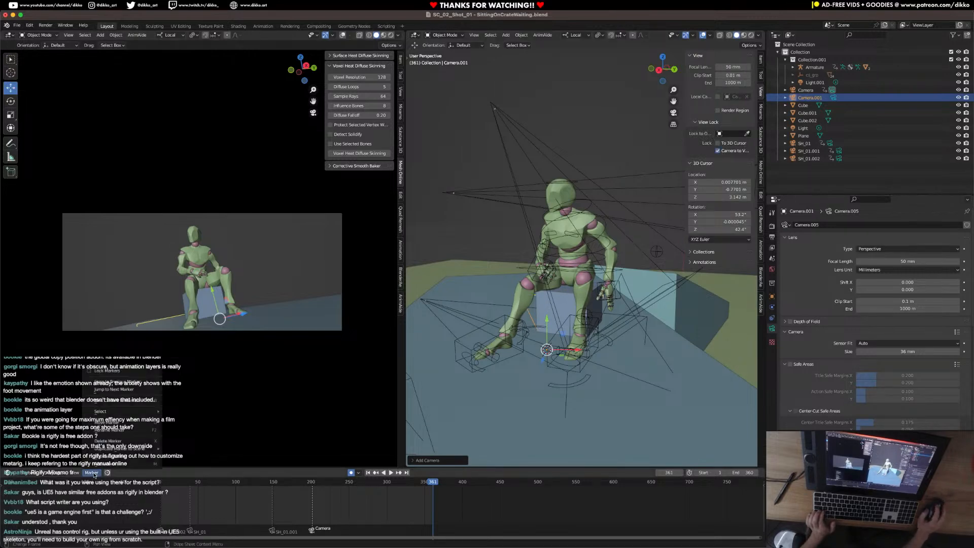
pyautogui.hotkey('ctrl', 'b')
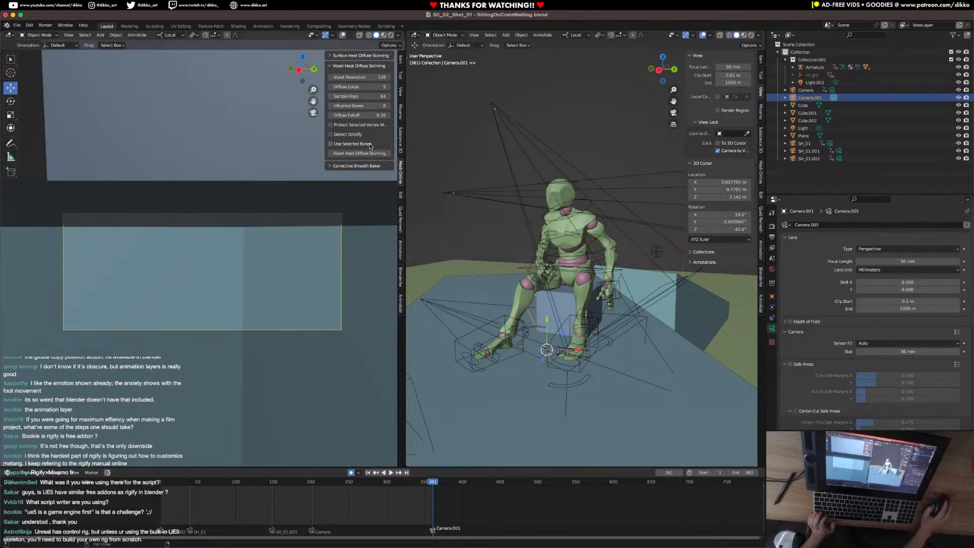
# Move the new camera through its locked view to frame the character's head and upper body from the front.
pyautogui.click(401, 93)
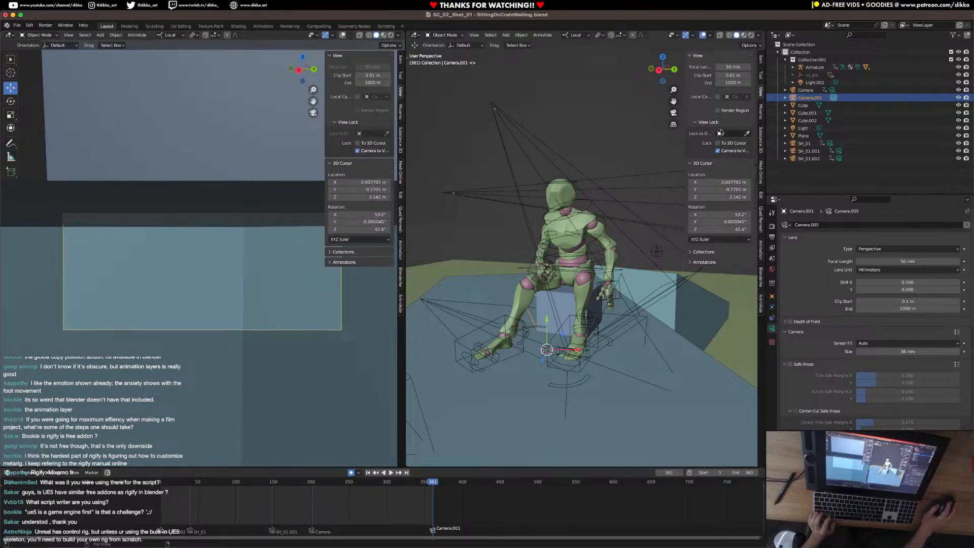
pyautogui.scroll(-8, 210, 245)
pyautogui.scroll(3, 210, 246)
pyautogui.keyDown('shift'); pyautogui.moveTo(210, 245); pyautogui.dragTo(239, 283, button='middle'); pyautogui.keyUp('shift')
pyautogui.scroll(4, 243, 236)
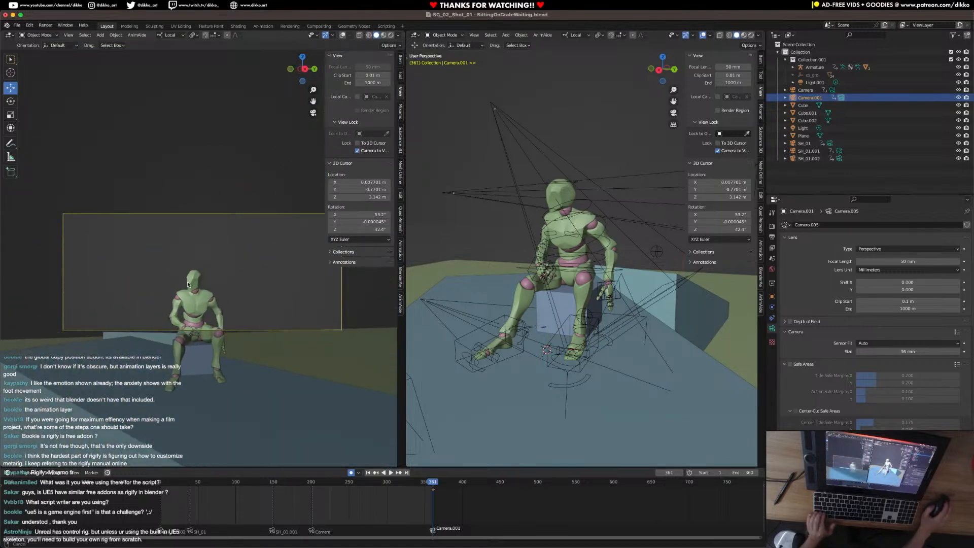
pyautogui.scroll(4, 239, 283)
pyautogui.scroll(5, 239, 283)
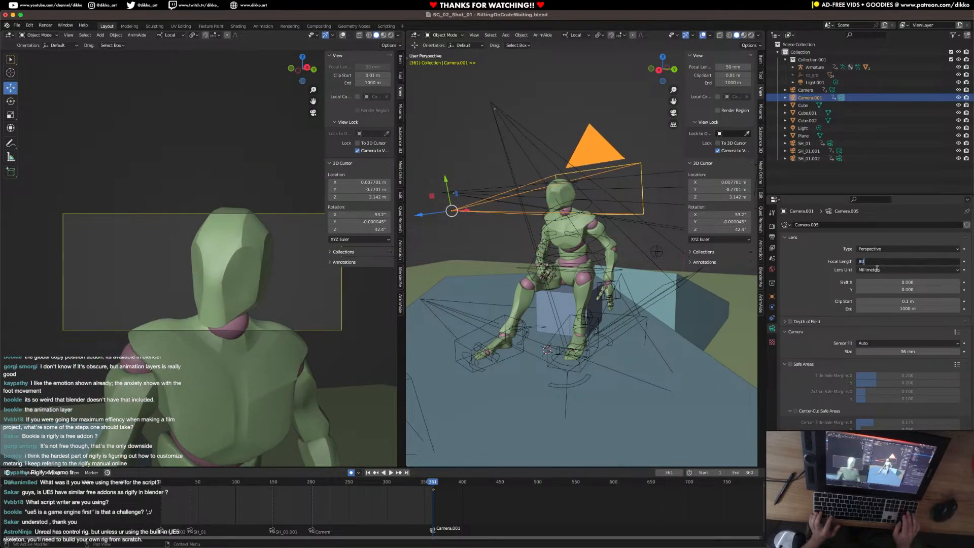
# Set the new camera's focal length to 80 mm and reframe the shot on the character's head and shoulders.
pyautogui.press('Return')
pyautogui.moveTo(251, 277)
pyautogui.mouseDown(button='middle')
pyautogui.moveTo(276, 281)
pyautogui.moveTo(218, 270)
pyautogui.moveTo(239, 264)
pyautogui.mouseUp(button='middle')
pyautogui.scroll(4, 234, 264)
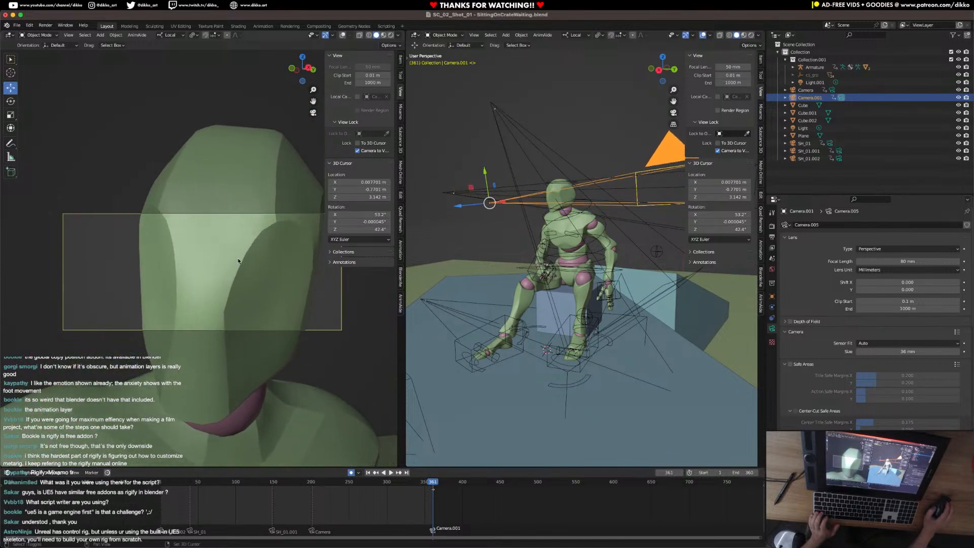
pyautogui.scroll(2, 239, 260)
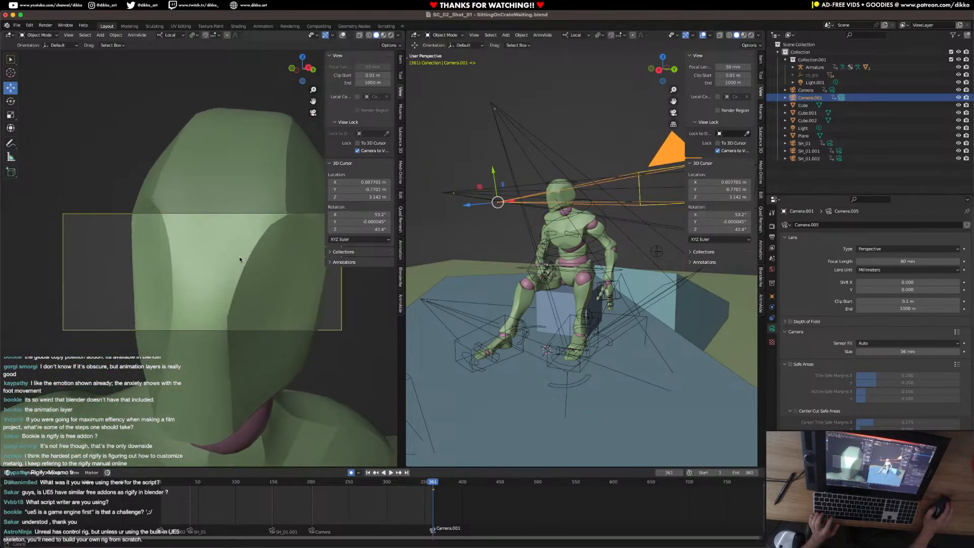
pyautogui.scroll(-3, 240, 259)
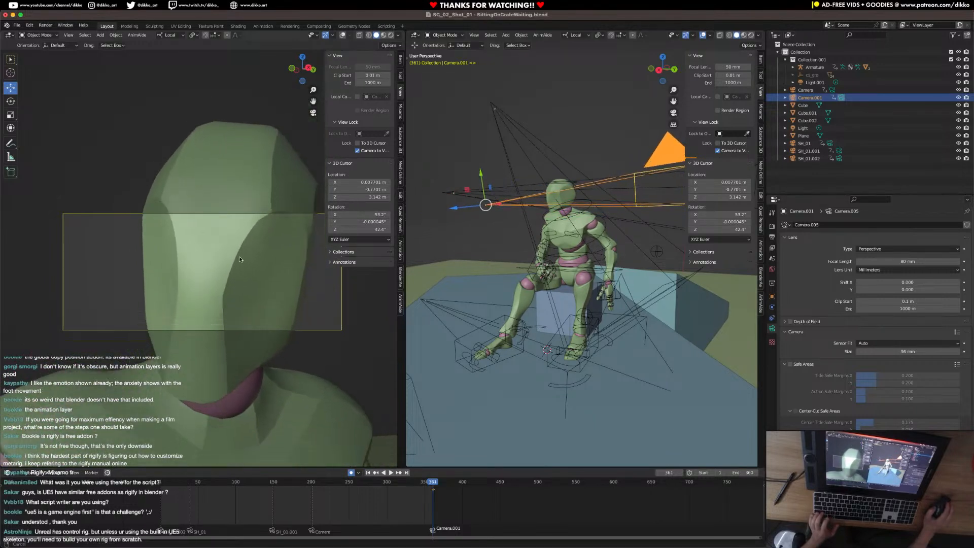
pyautogui.scroll(-5, 311, 309)
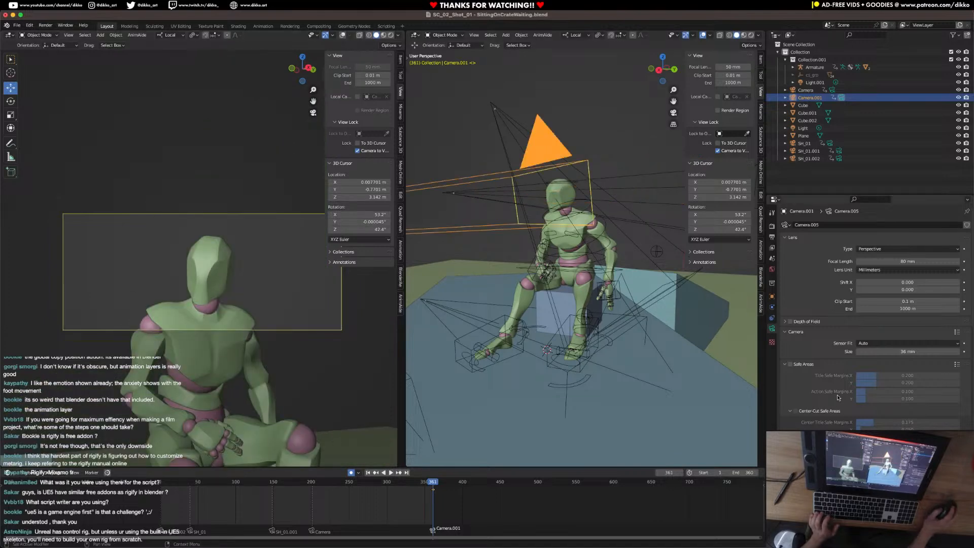
# Set the new camera's passepartout opacity to 1.000 and extend the scene's end frame to 400.
pyautogui.scroll(-4, 802, 386)
pyautogui.scroll(-5, 801, 388)
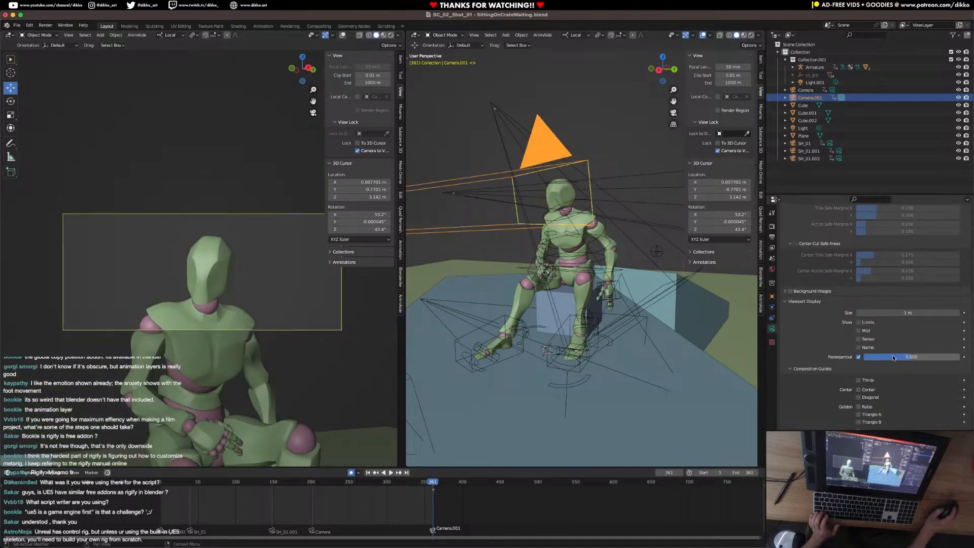
pyautogui.moveTo(893, 358); pyautogui.dragTo(962, 358)
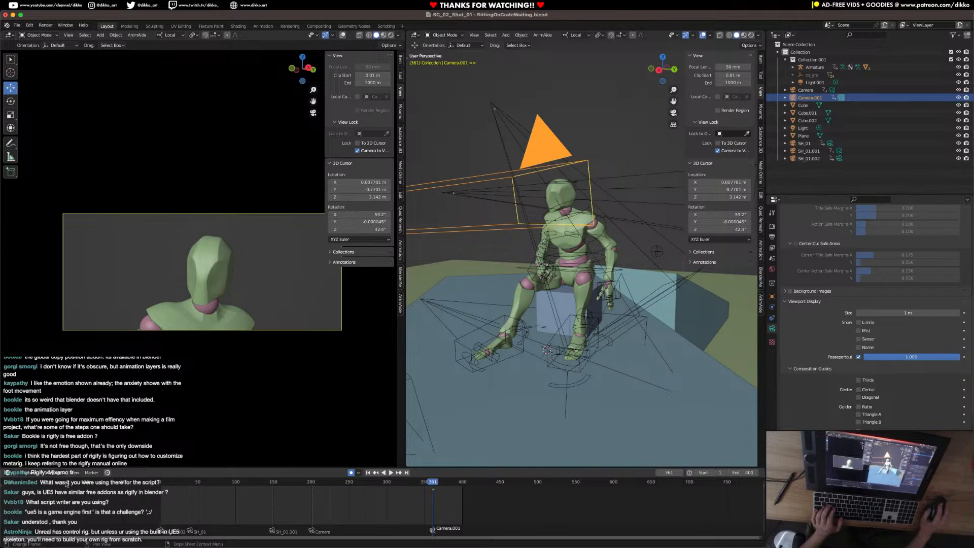
# Play the animation from the start through the cut to the new camera, stopping at frame 369.
pyautogui.click(163, 486)
pyautogui.press('space')
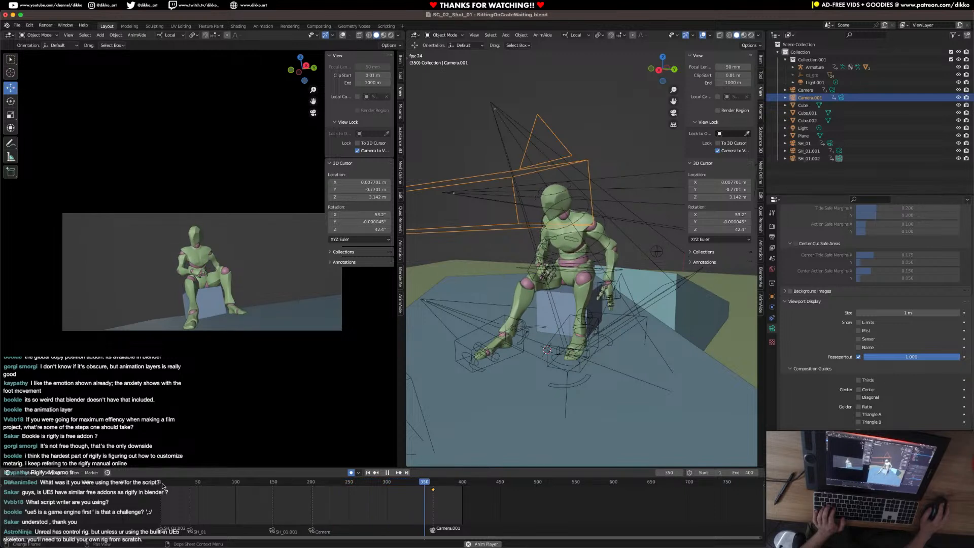
pyautogui.press('space')
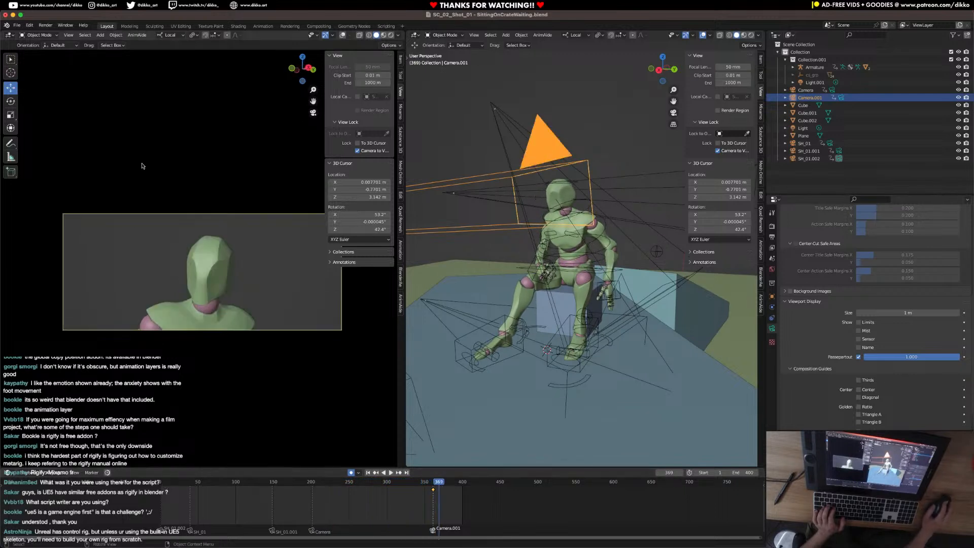
# Disable Camera to View in the camera viewport while replaying the animation from the start, and save the file with that viewport's overlays hidden.
pyautogui.hotkey('shift', 'alt', 'z')
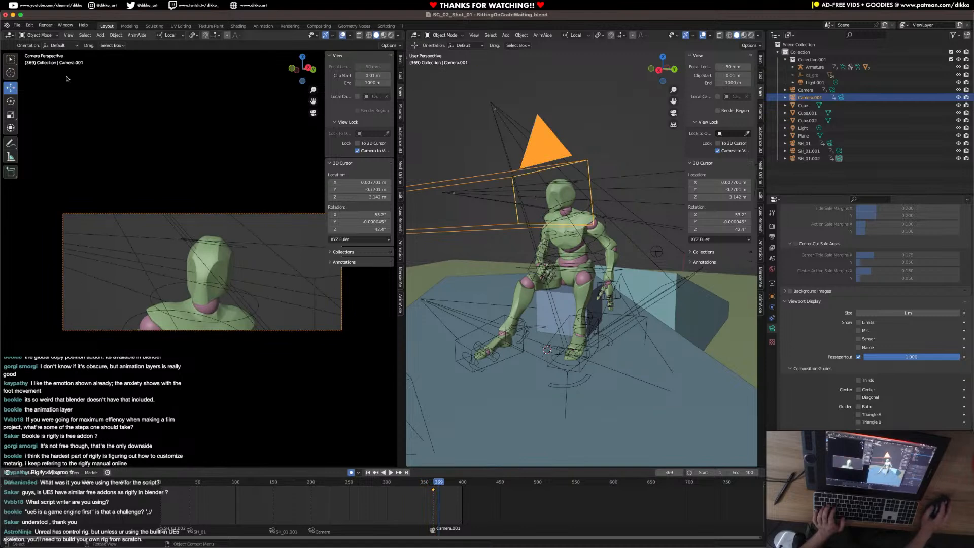
pyautogui.click(160, 482)
pyautogui.press('space')
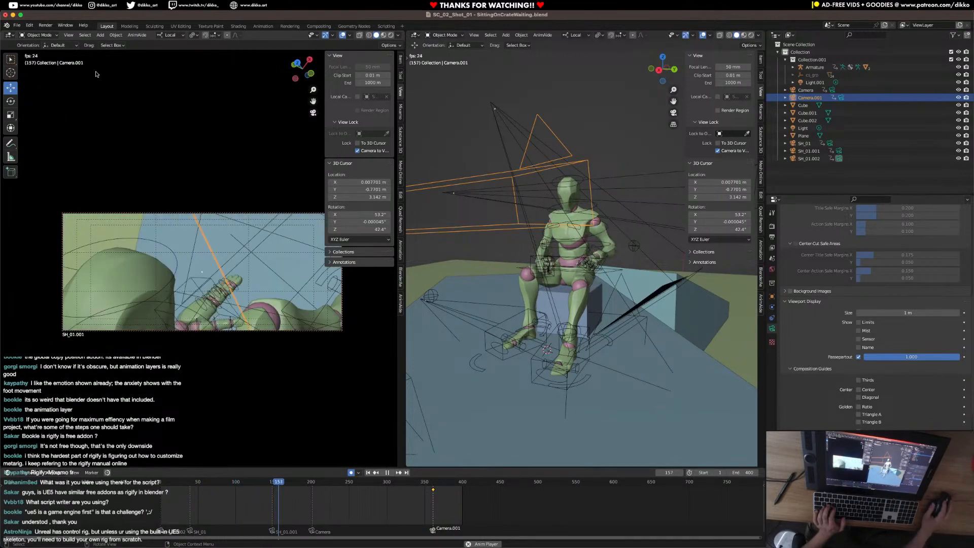
pyautogui.click(358, 151)
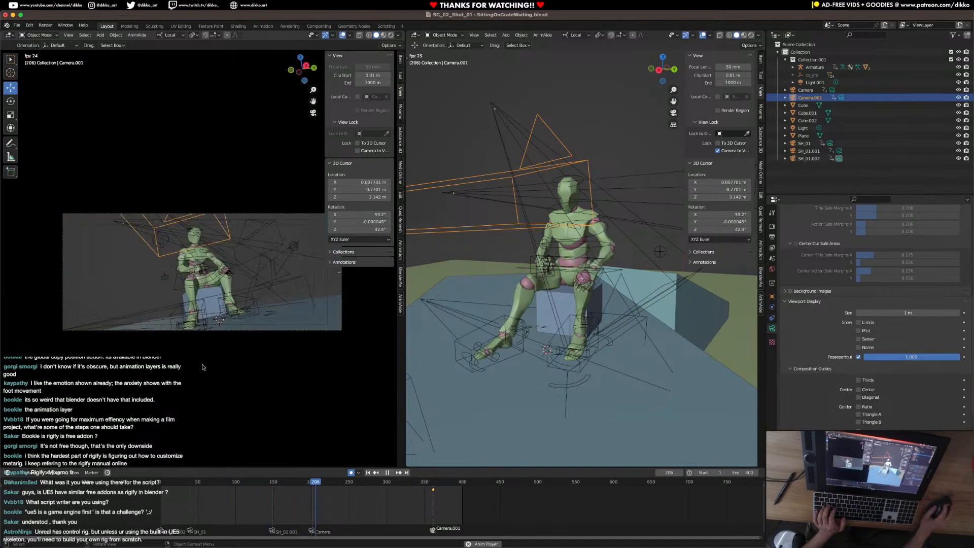
pyautogui.click(343, 35)
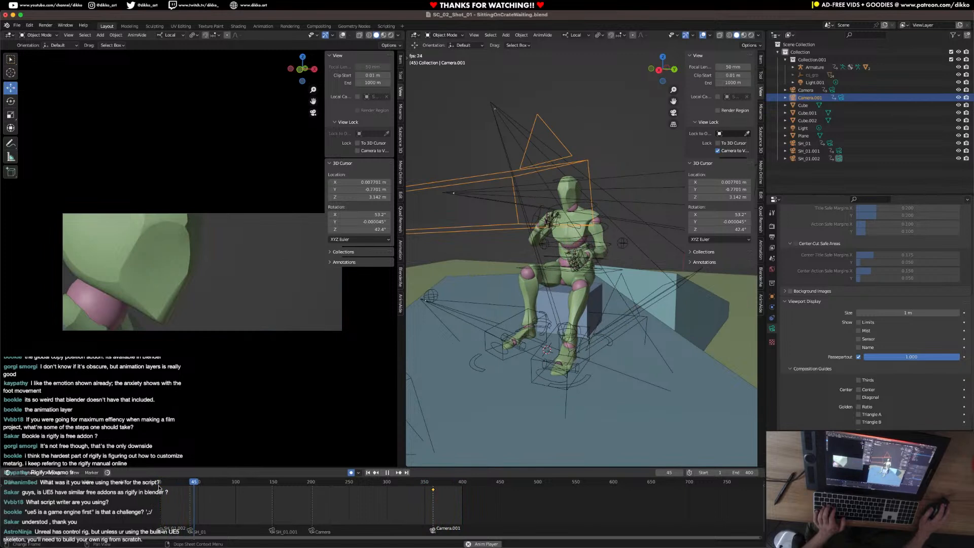
pyautogui.press('super+s')
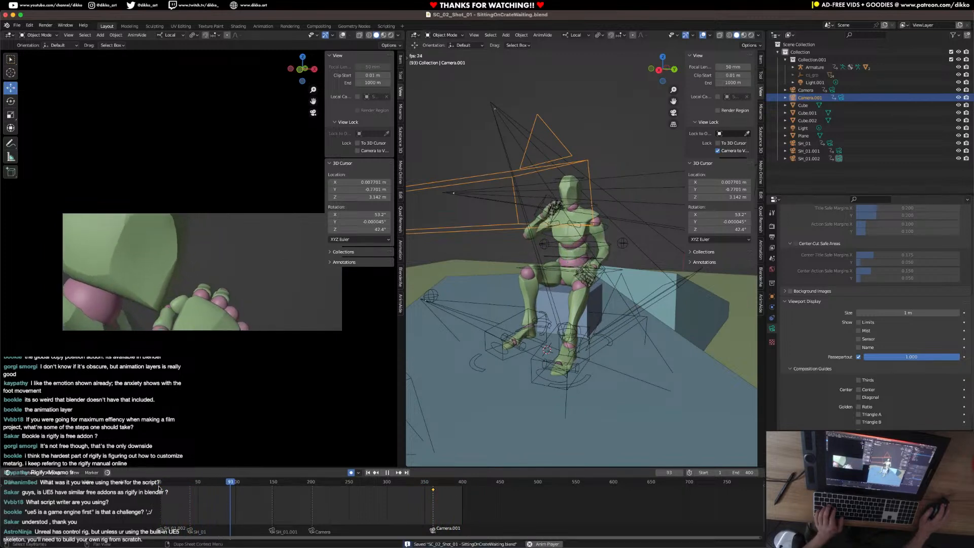
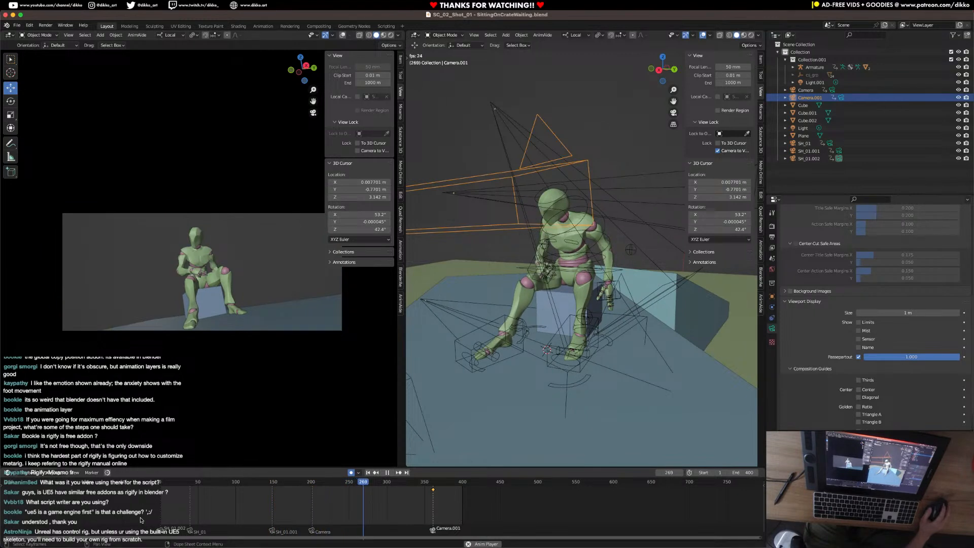
# Play the shot through from the start to review the character's animation and the camera cuts.
pyautogui.click(160, 482)
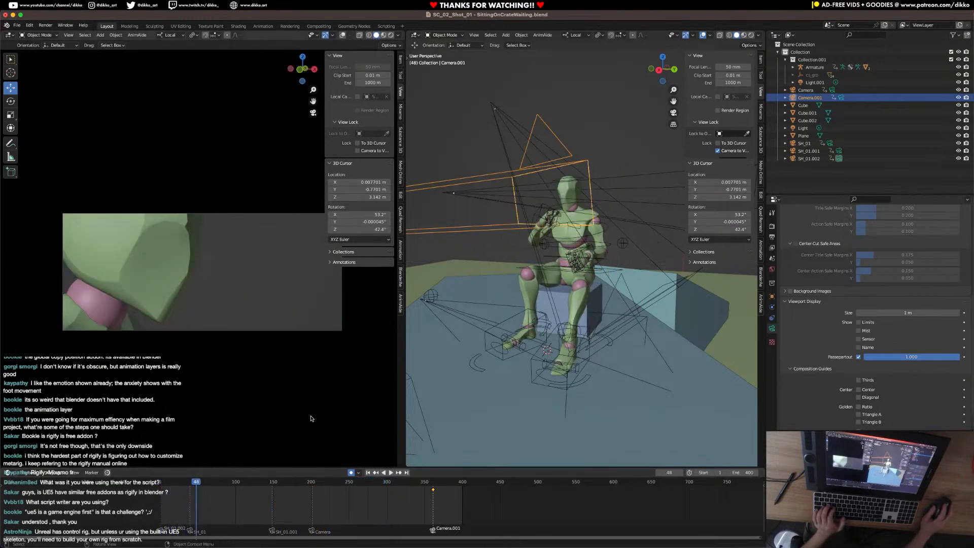
pyautogui.press('space')
pyautogui.click(599, 270)
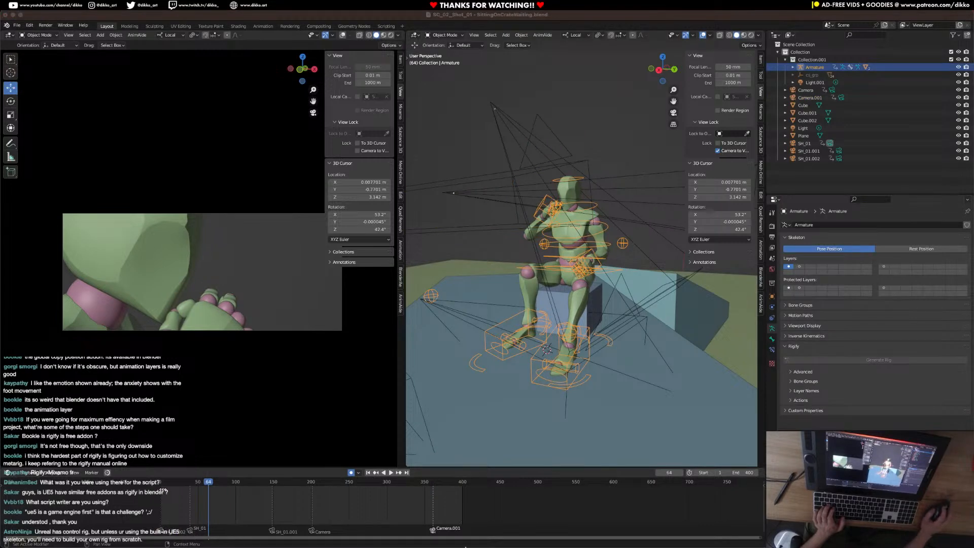
pyautogui.click(160, 486)
pyautogui.press('space')
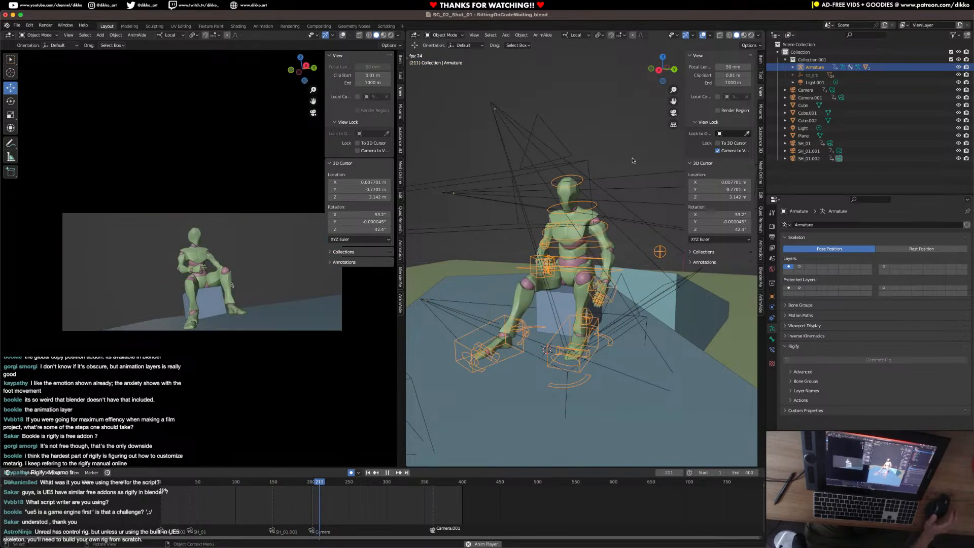
pyautogui.press('space')
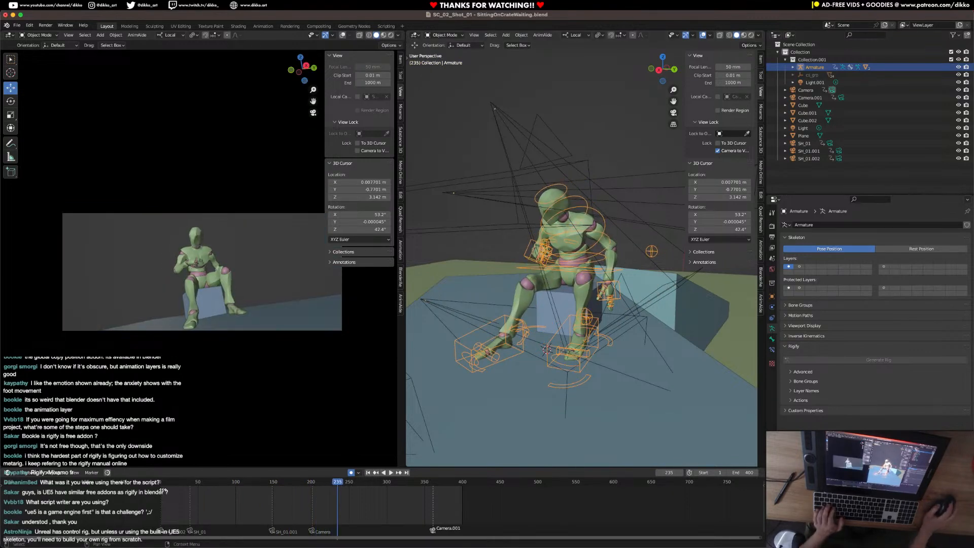
pyautogui.hotkey('ctrl', 'Up')
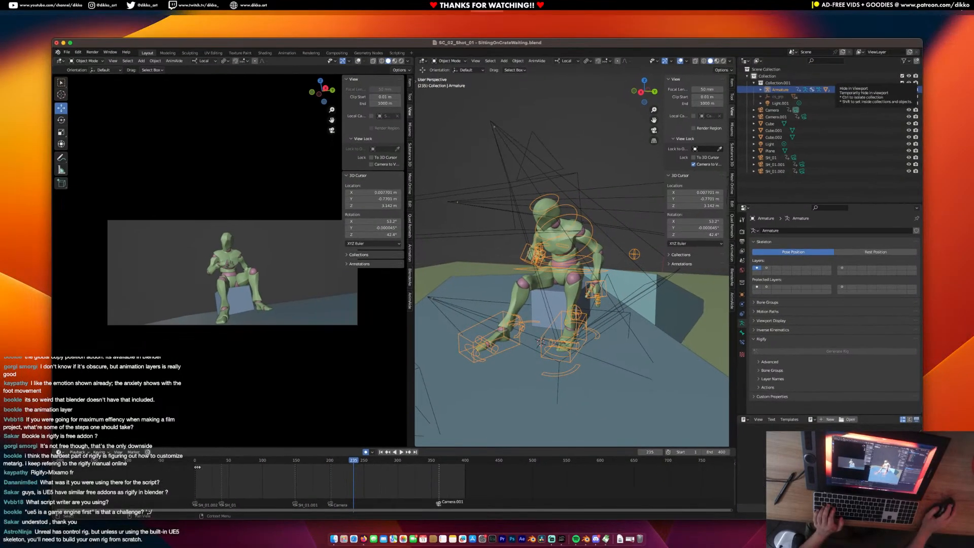
pyautogui.hotkey('ctrl', 'Up')
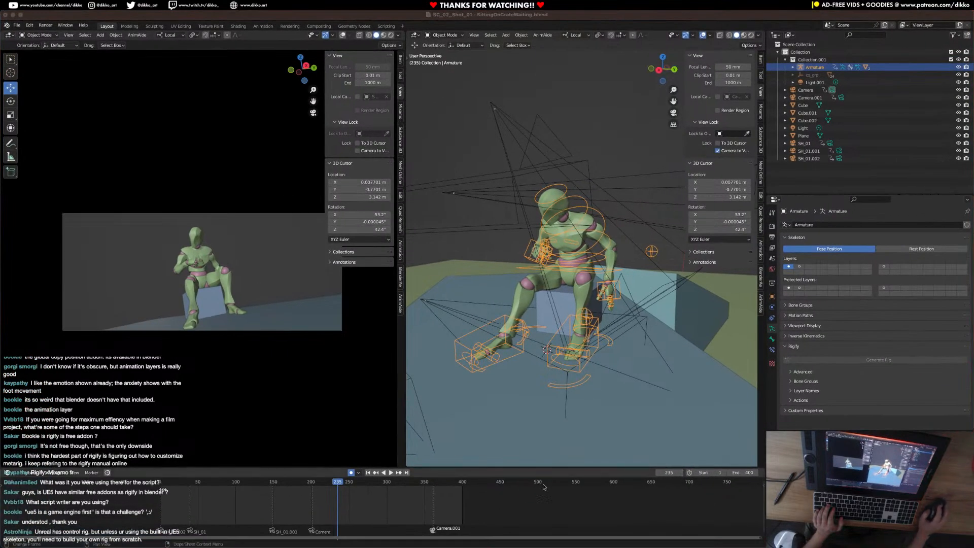
pyautogui.click(160, 488)
pyautogui.press('space')
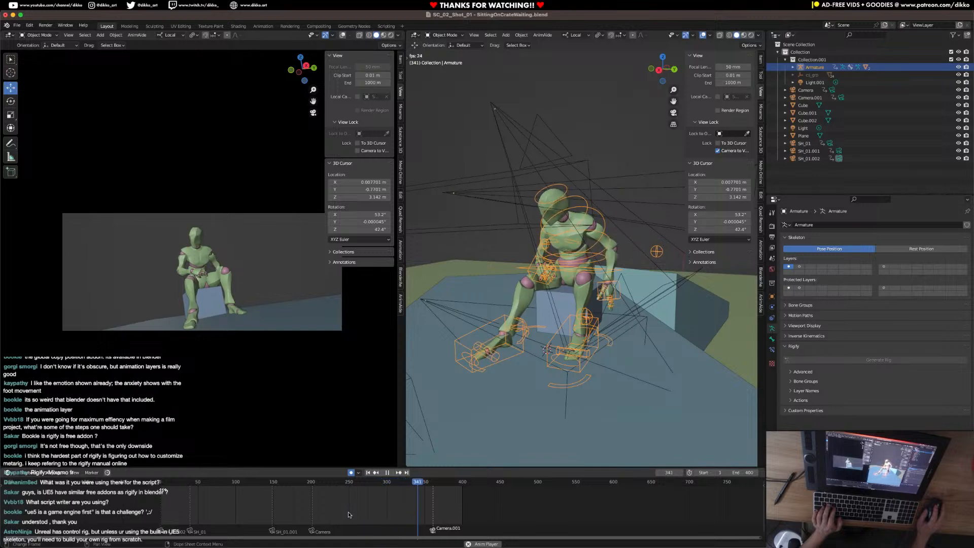
pyautogui.press('space')
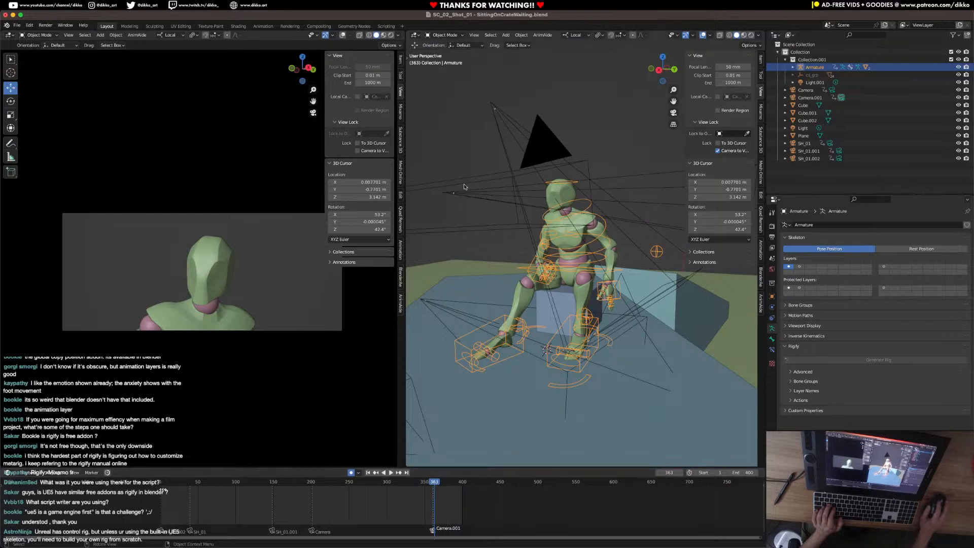
# Select the close-up camera, Camera.001, and go to its cut at frame 361.
pyautogui.scroll(-4, 465, 186)
pyautogui.click(486, 237)
pyautogui.scroll(3, 444, 481)
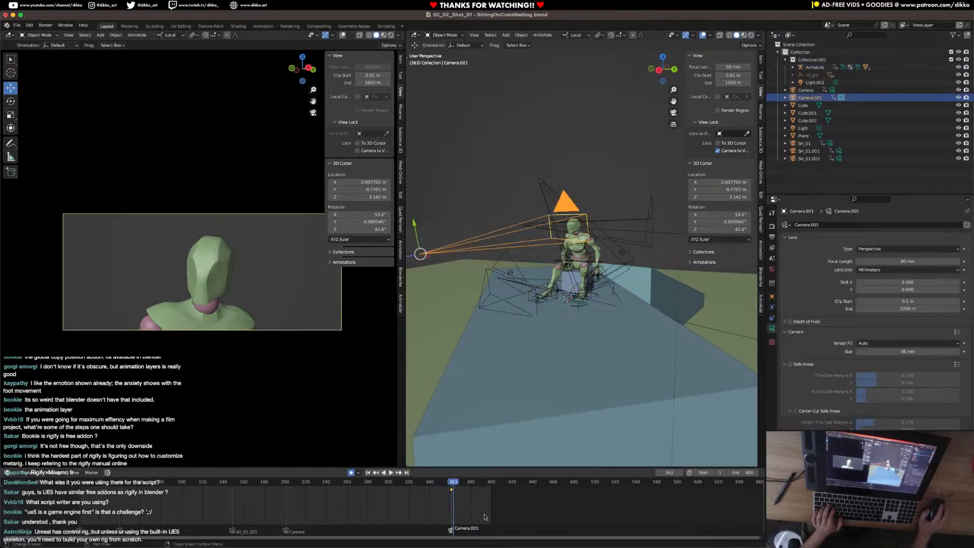
pyautogui.scroll(2, 512, 508)
pyautogui.press('Left')
pyautogui.press('Left')
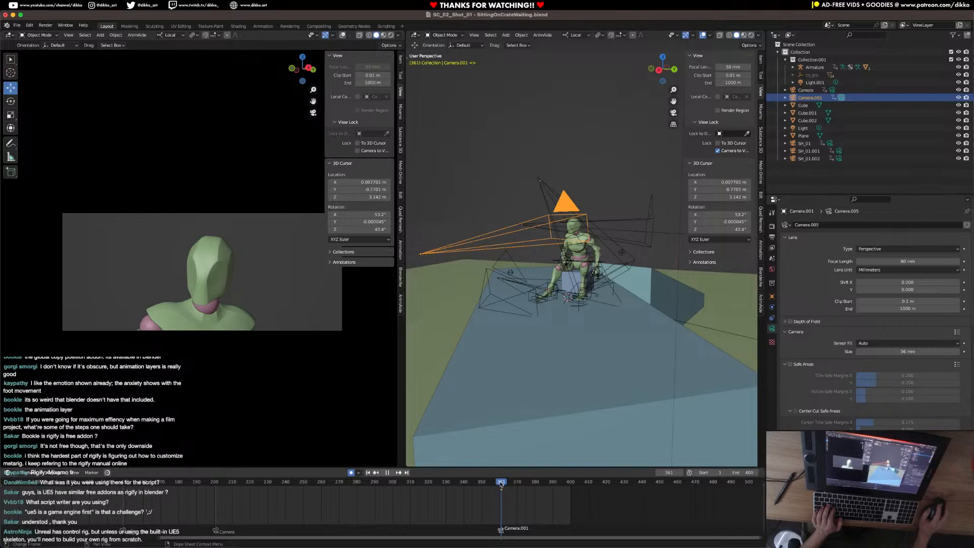
# Fill the preview with the camera frame, lock the camera to the view and dolly in tightly on the face.
pyautogui.press('Home')
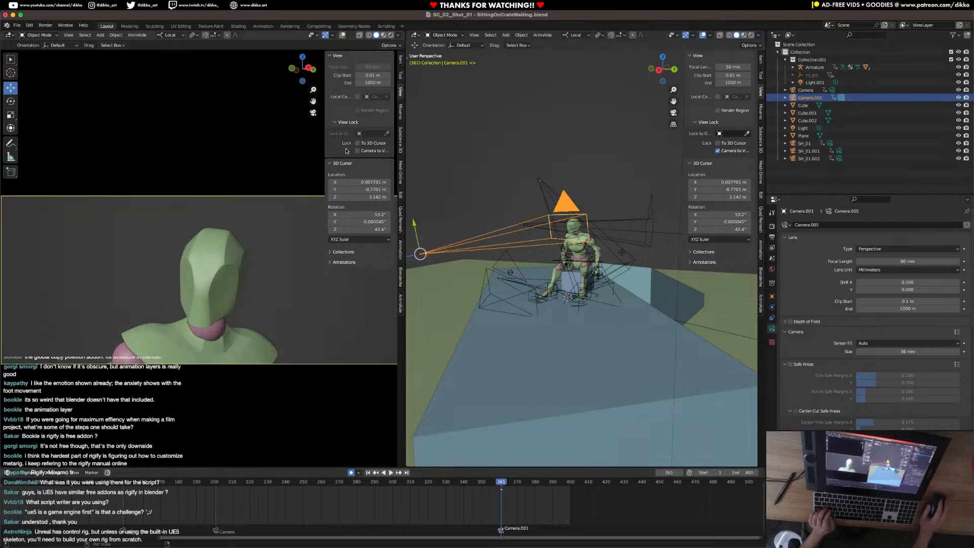
pyautogui.scroll(8, 277, 320)
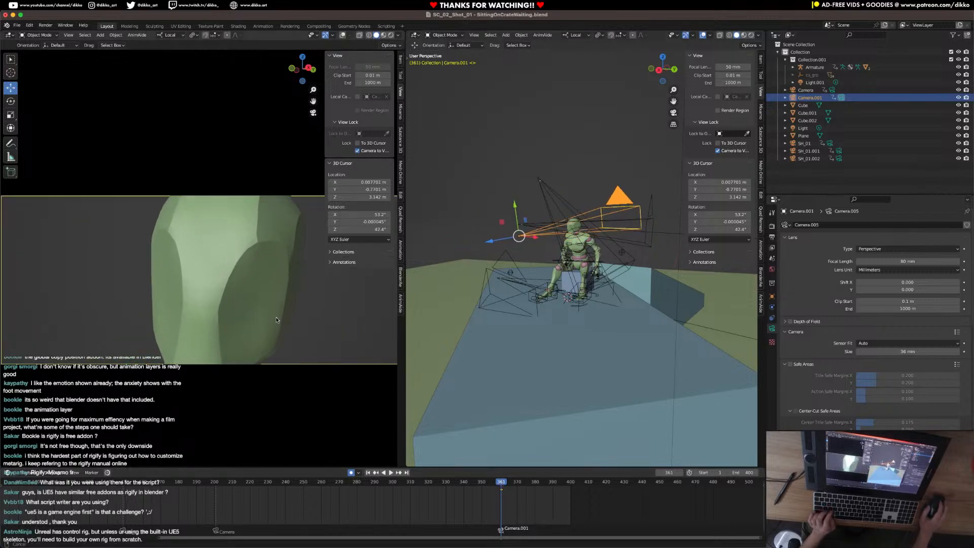
pyautogui.scroll(2, 276, 320)
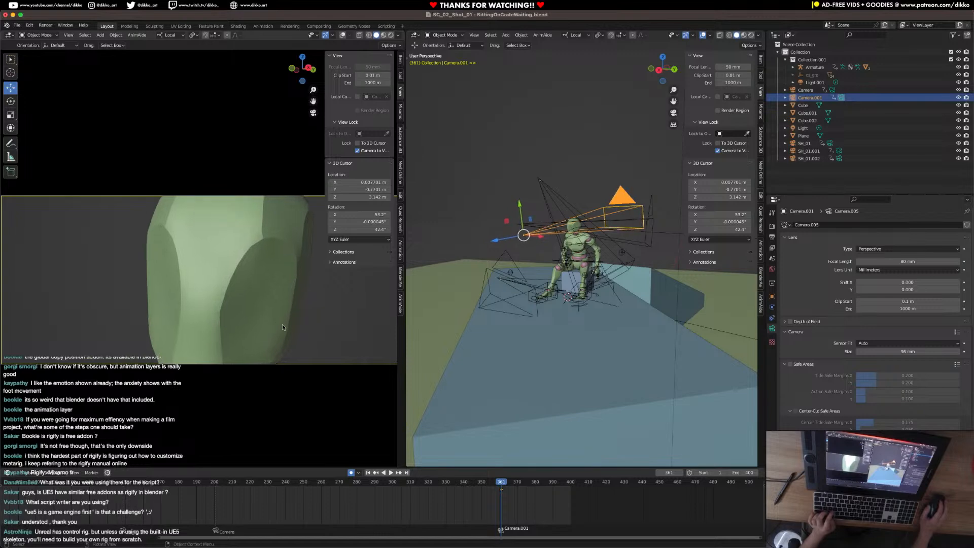
# Rotate Camera.001 slightly about its local Z axis and reposition it in front of the character's head.
pyautogui.moveTo(537, 255); pyautogui.dragTo(638, 298, button='middle')
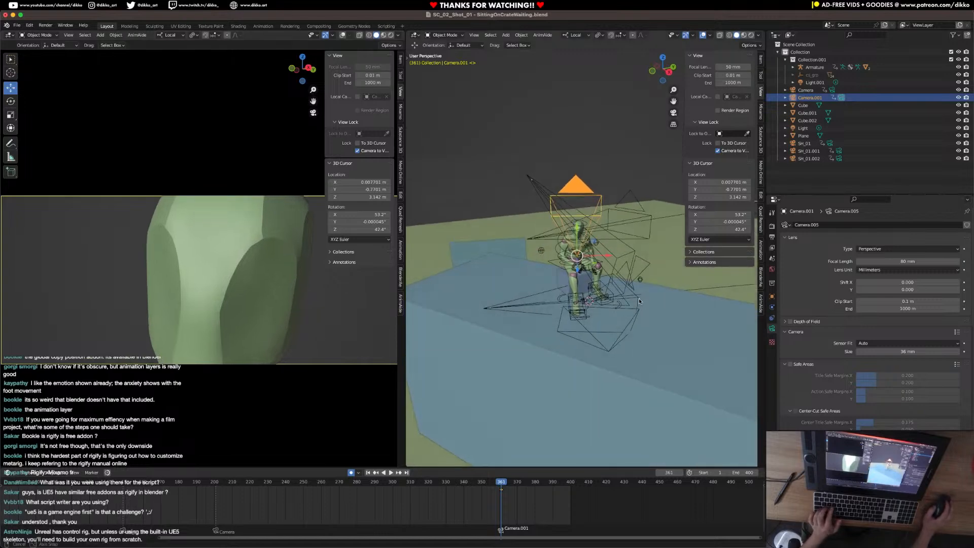
pyautogui.press('r')
pyautogui.press('z')
pyautogui.press('z')
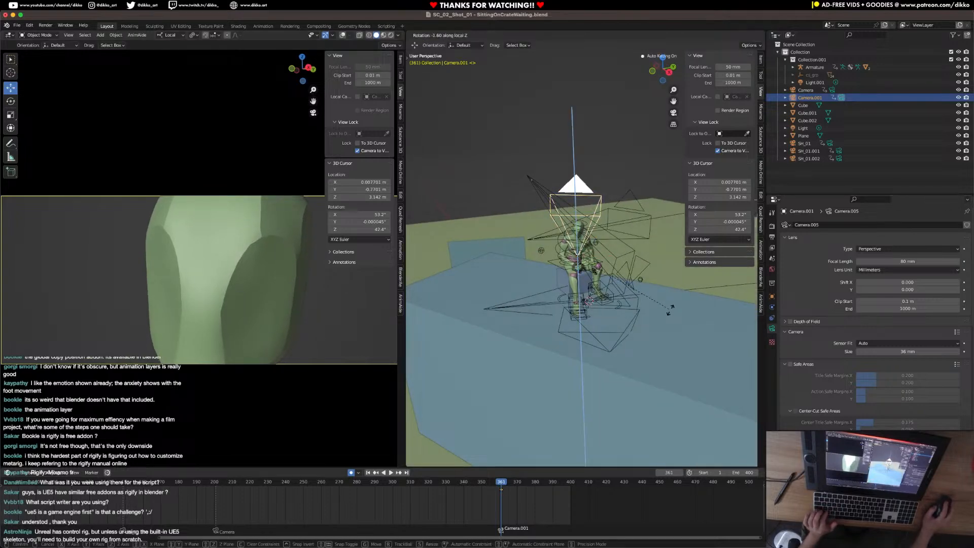
pyautogui.click(664, 307)
pyautogui.moveTo(665, 307); pyautogui.dragTo(627, 293, button='middle')
pyautogui.moveTo(591, 209); pyautogui.dragTo(588, 209)
pyautogui.press('z')
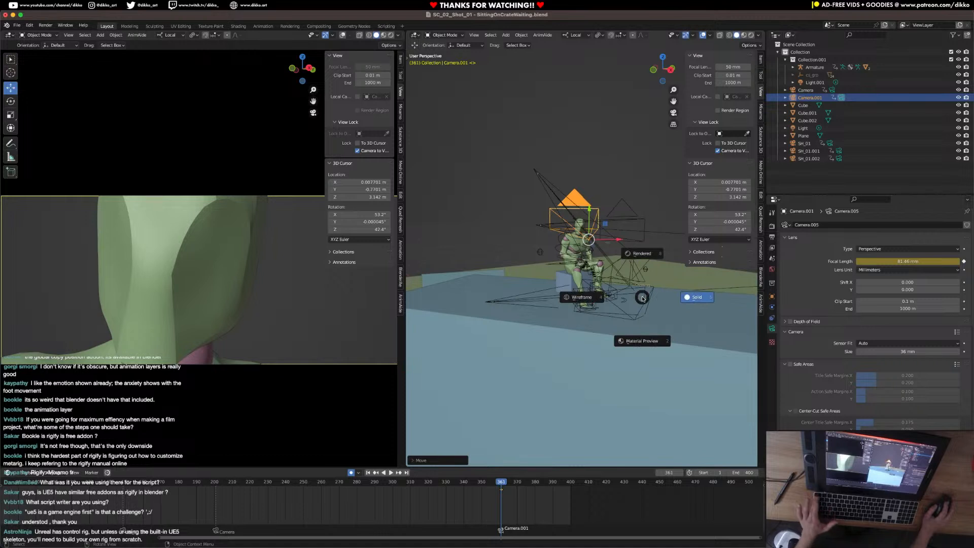
pyautogui.press('Escape')
# Tilt Camera.001 about its X axis and nudge it along its local axes to reframe the face.
pyautogui.press('r')
pyautogui.press('x')
pyautogui.click(634, 262)
pyautogui.moveTo(621, 242); pyautogui.dragTo(620, 240)
pyautogui.moveTo(621, 240); pyautogui.dragTo(619, 240)
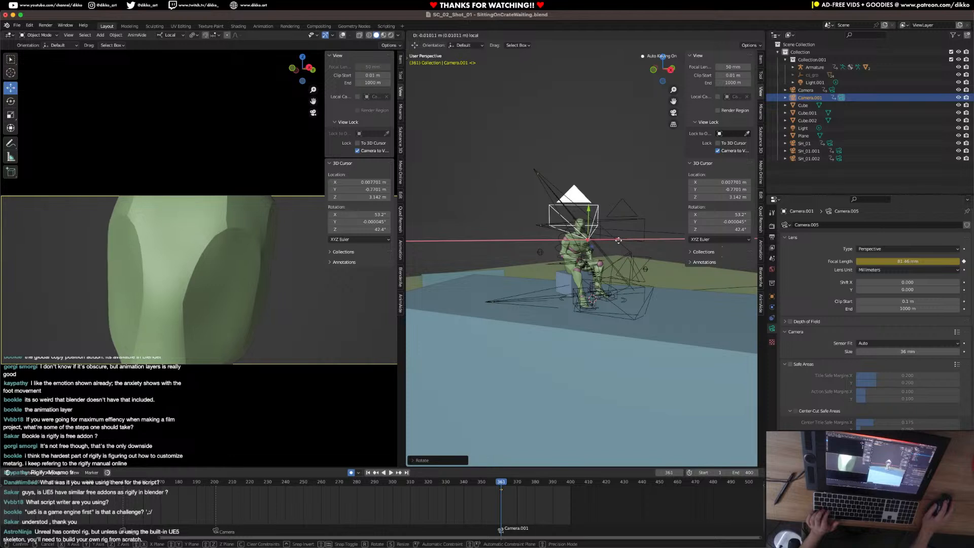
pyautogui.moveTo(618, 240); pyautogui.dragTo(618, 241)
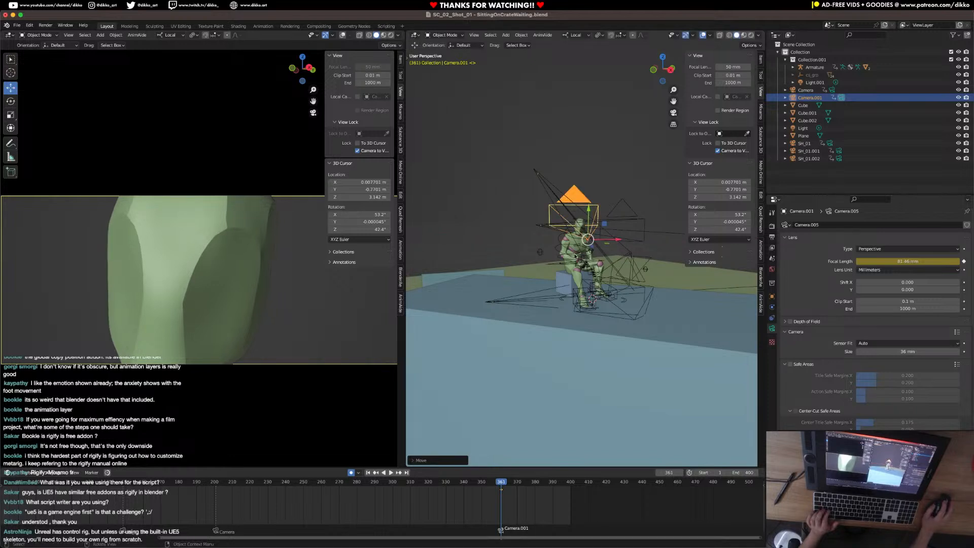
# Select the character's armature, switch it to Pose Mode and select the Ctrl_Head bone.
pyautogui.click(582, 221)
pyautogui.click(444, 35)
pyautogui.click(442, 60)
pyautogui.scroll(5, 587, 197)
pyautogui.click(585, 181)
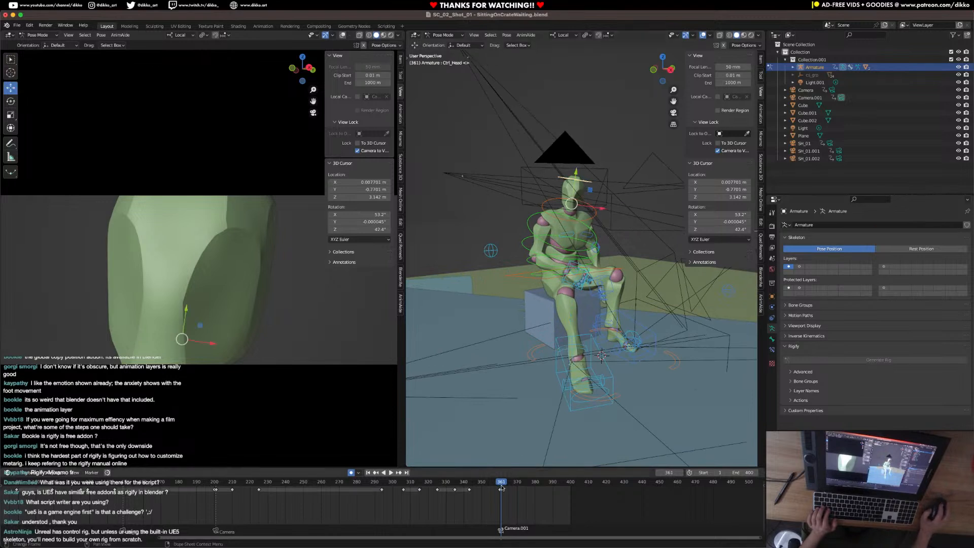
# Place a keyframe of the head's current pose at frame 372 and return to frame 361.
pyautogui.scroll(6, 502, 489)
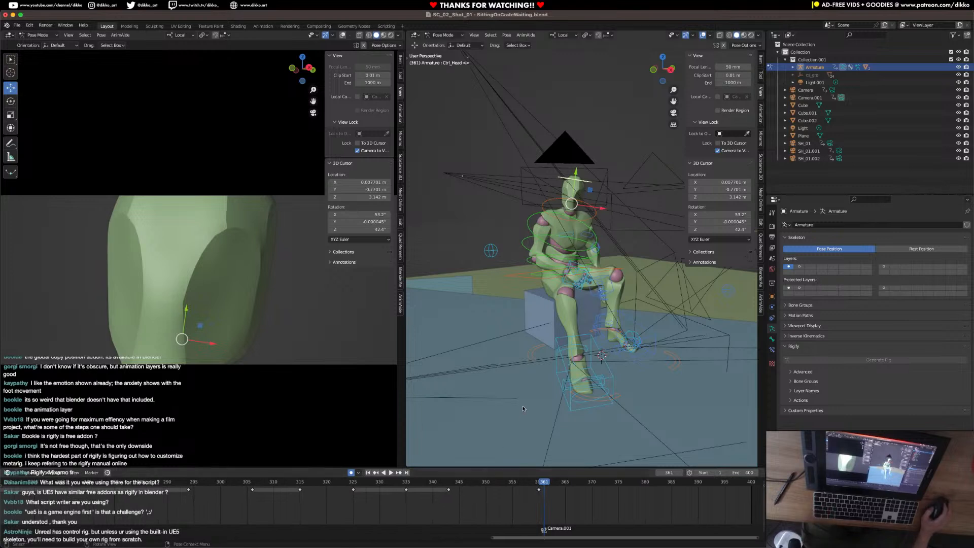
pyautogui.rightClick(537, 370)
pyautogui.click(538, 369)
pyautogui.press('space')
pyautogui.moveTo(543, 485); pyautogui.dragTo(602, 487)
pyautogui.press('space')
pyautogui.press('Down')
# Turn the head about its local Y axis at frame 361 and refine the pose with a trackball rotation.
pyautogui.press('r')
pyautogui.press('z')
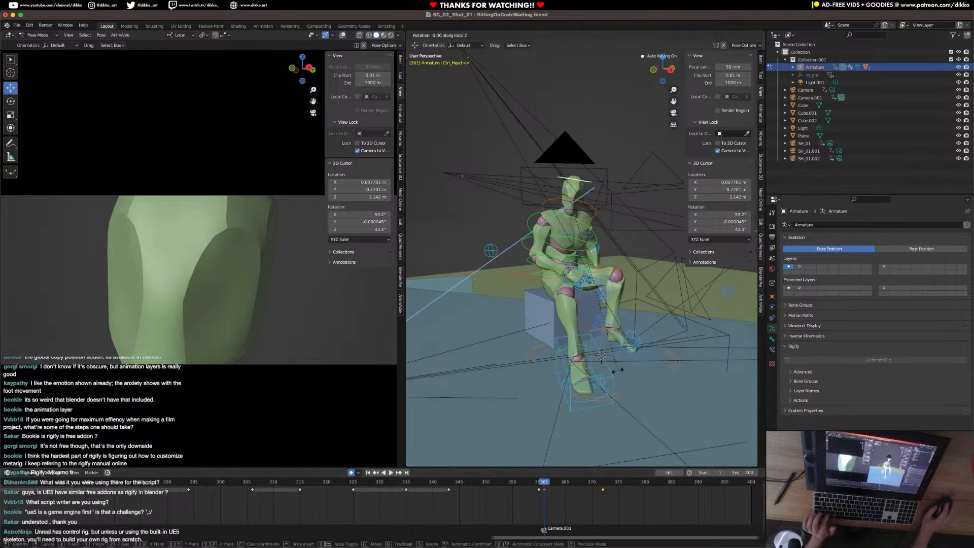
pyautogui.press('y')
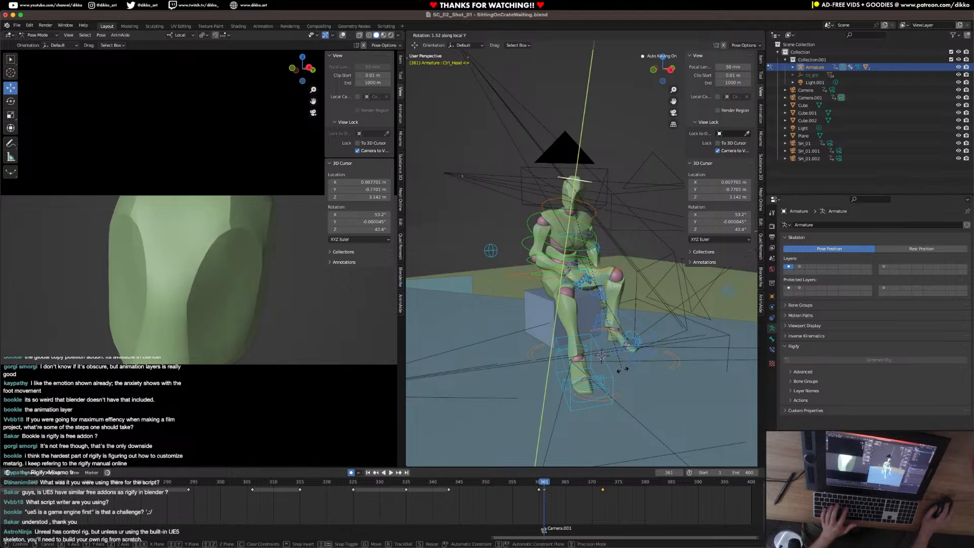
pyautogui.click(591, 376)
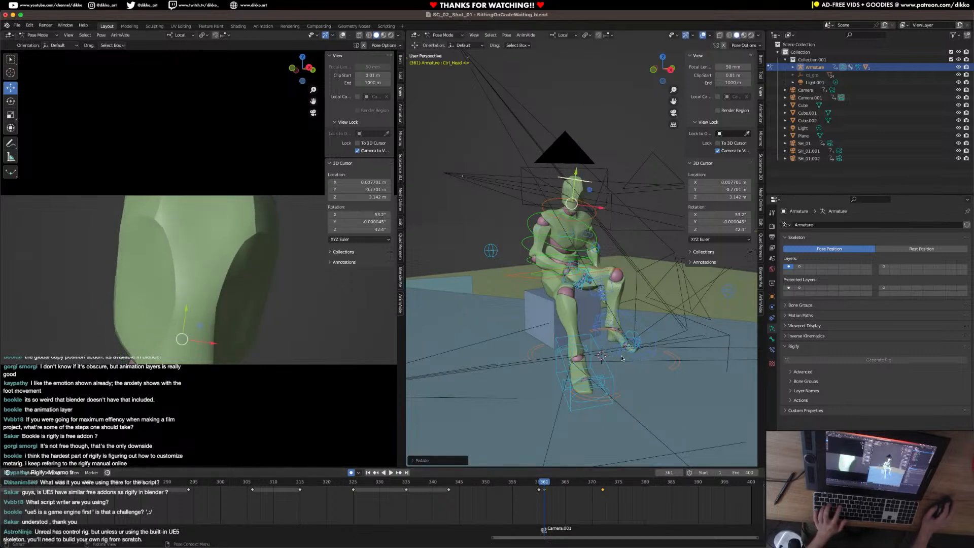
pyautogui.press('r')
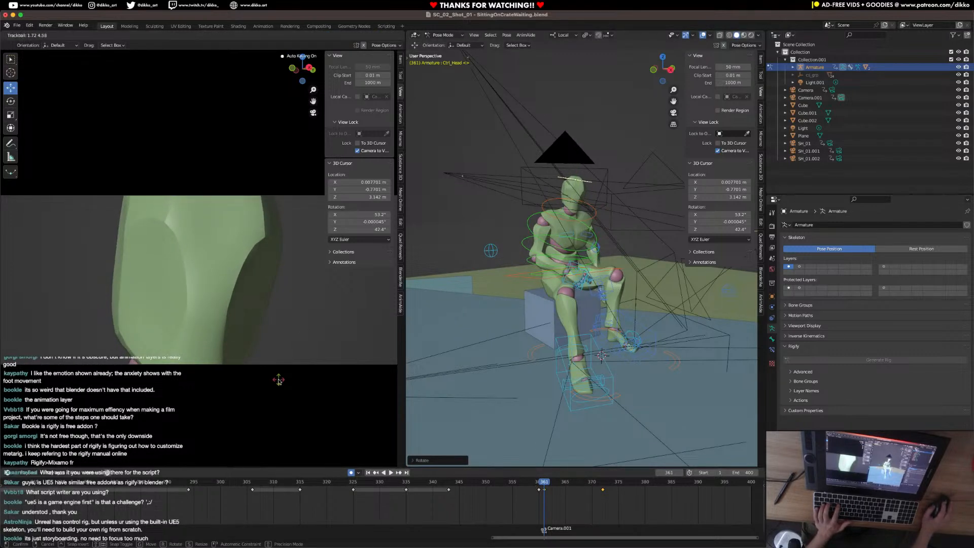
pyautogui.click(313, 285)
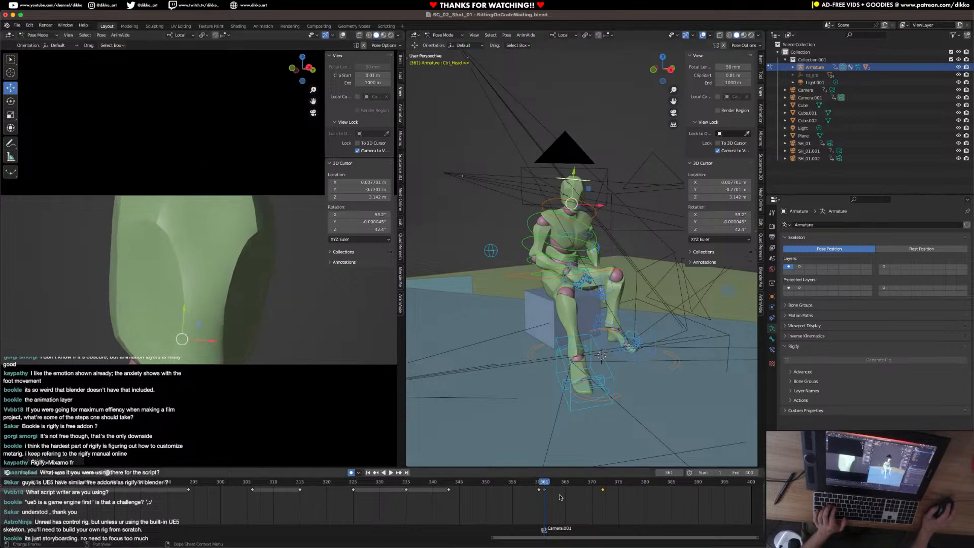
# Retime the head turn's ending keyframe, trying frame 367 and settling on frame 383, and play back the motion.
pyautogui.moveTo(604, 489); pyautogui.dragTo(577, 489)
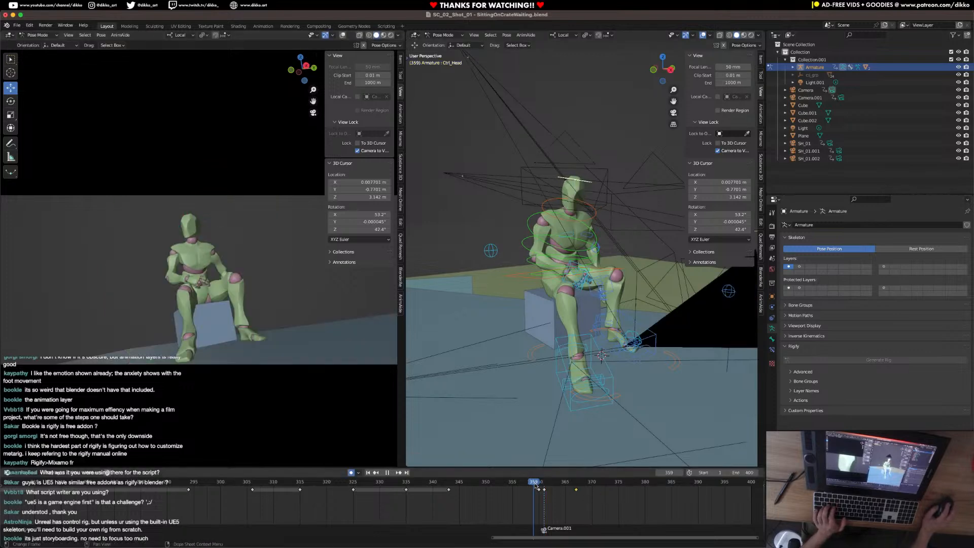
pyautogui.press('space')
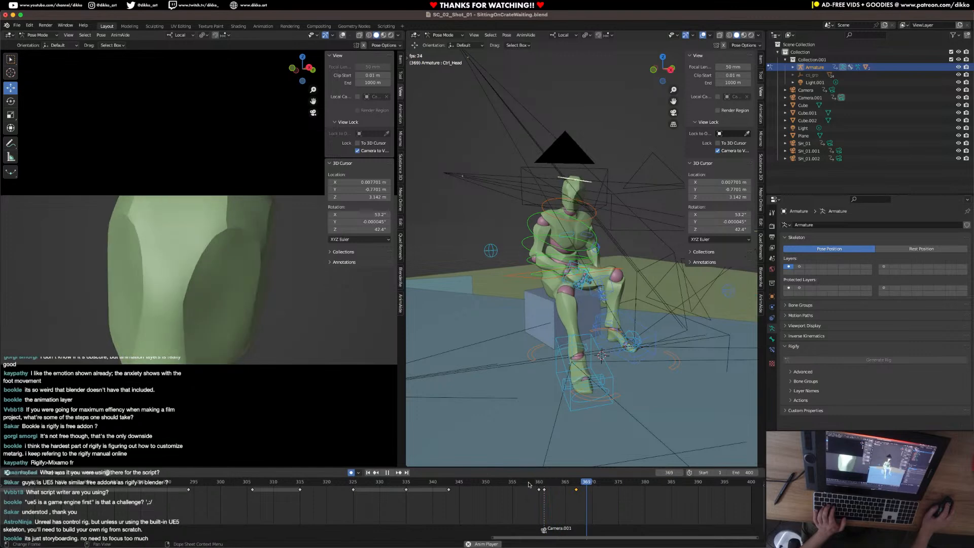
pyautogui.click(417, 483)
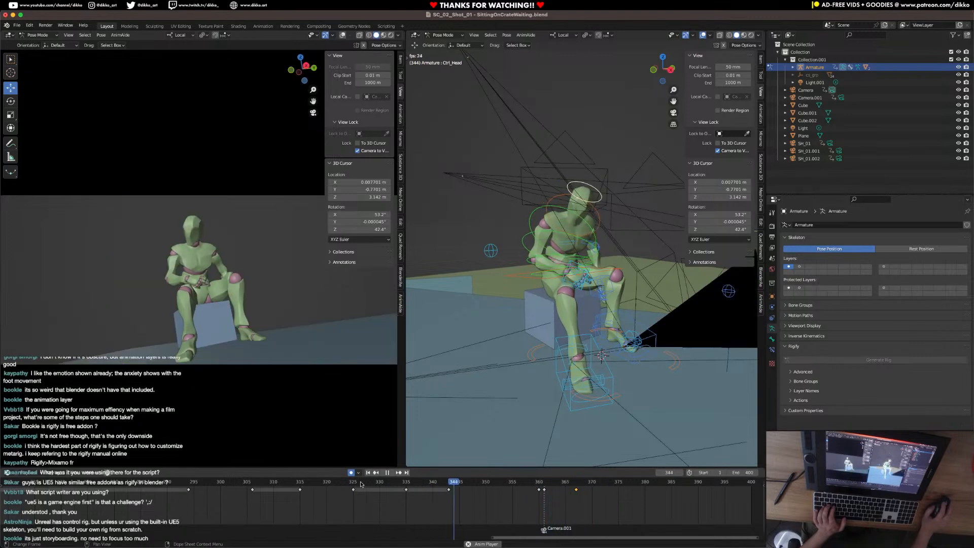
pyautogui.click(569, 483)
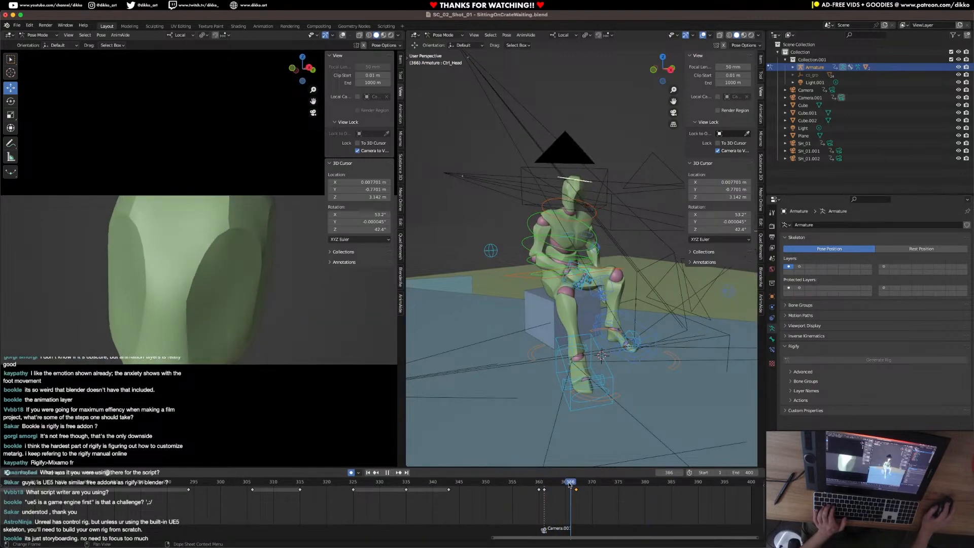
pyautogui.press('space')
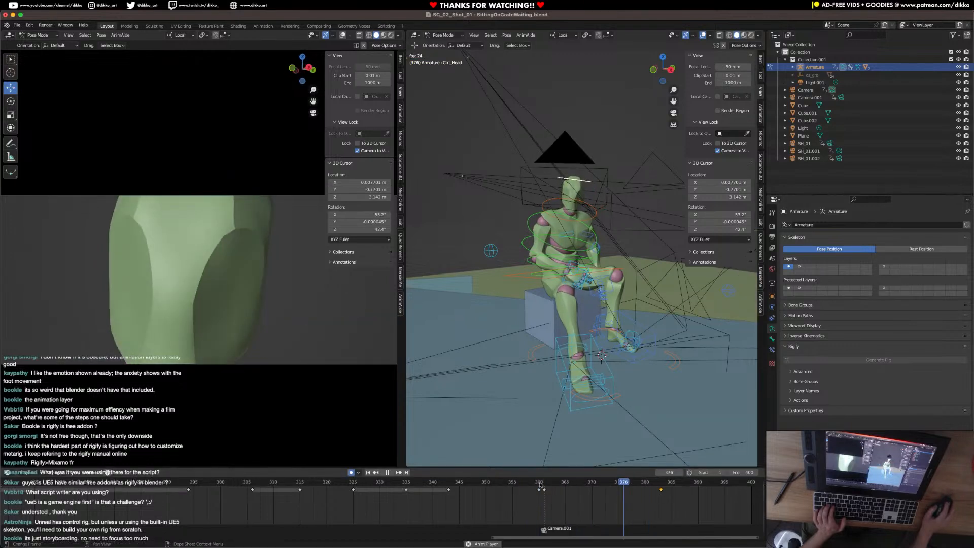
pyautogui.press('space')
# Rotate the head slightly about its local X axis at frame 371 and play back the head turn.
pyautogui.click(566, 483)
pyautogui.click(597, 483)
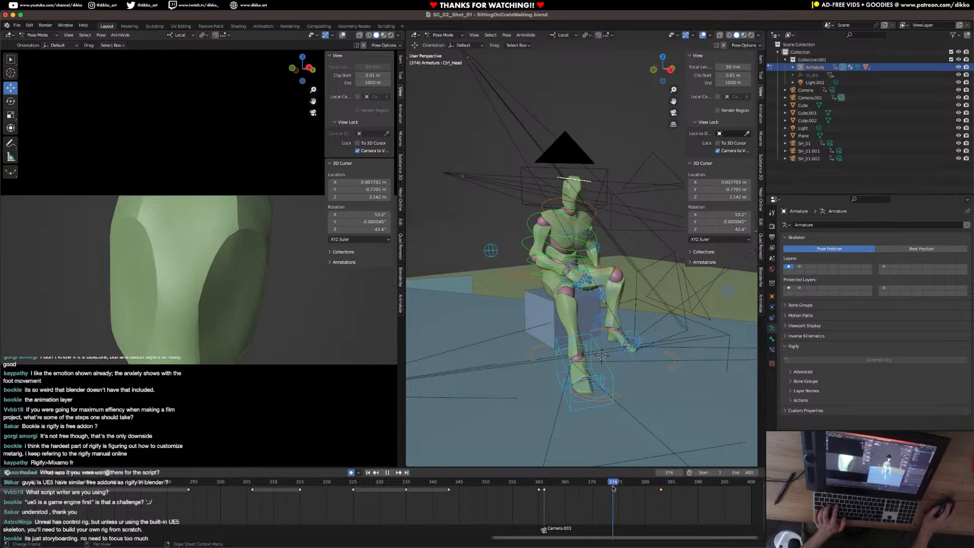
pyautogui.press('r')
pyautogui.press('x')
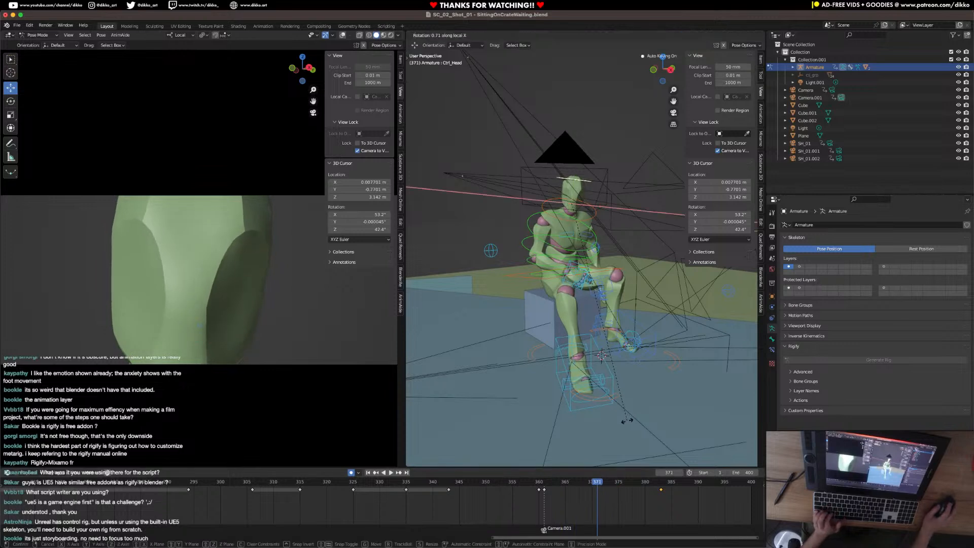
pyautogui.click(606, 428)
pyautogui.press('space')
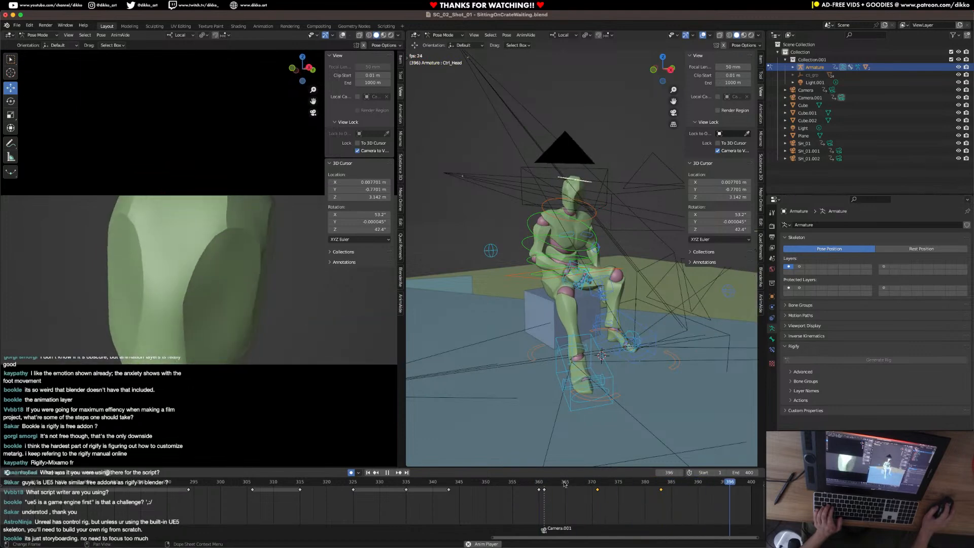
# Stop playback and move the head keyframe at frame 371 to frame 365.
pyautogui.press('space')
pyautogui.moveTo(592, 489); pyautogui.dragTo(583, 491)
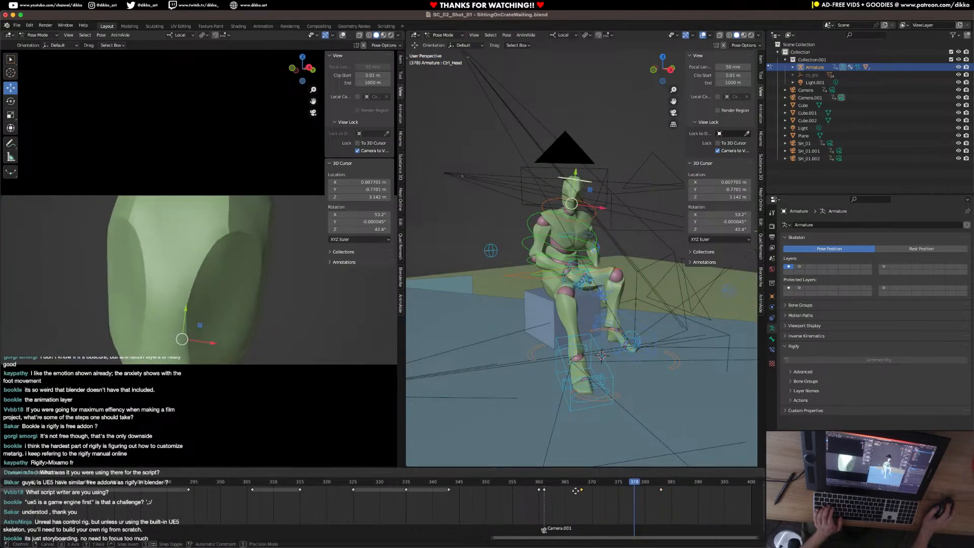
pyautogui.click(565, 491)
# Insert another head keyframe near frame 380, retime it to frame 370, and play back the head turn from frame 361.
pyautogui.click(639, 491)
pyautogui.press('i')
pyautogui.click(641, 490)
pyautogui.moveTo(644, 490); pyautogui.dragTo(618, 497)
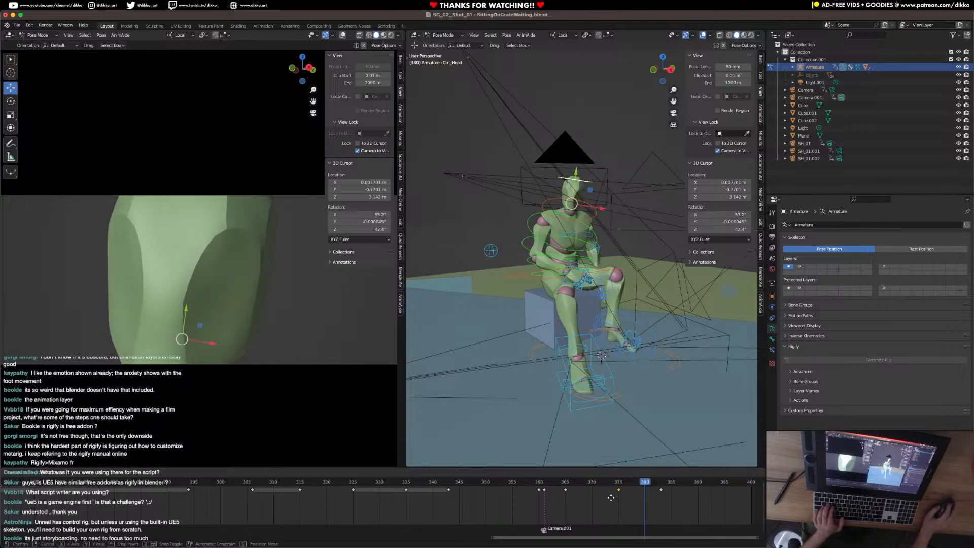
pyautogui.click(587, 499)
pyautogui.click(543, 484)
pyautogui.press('space')
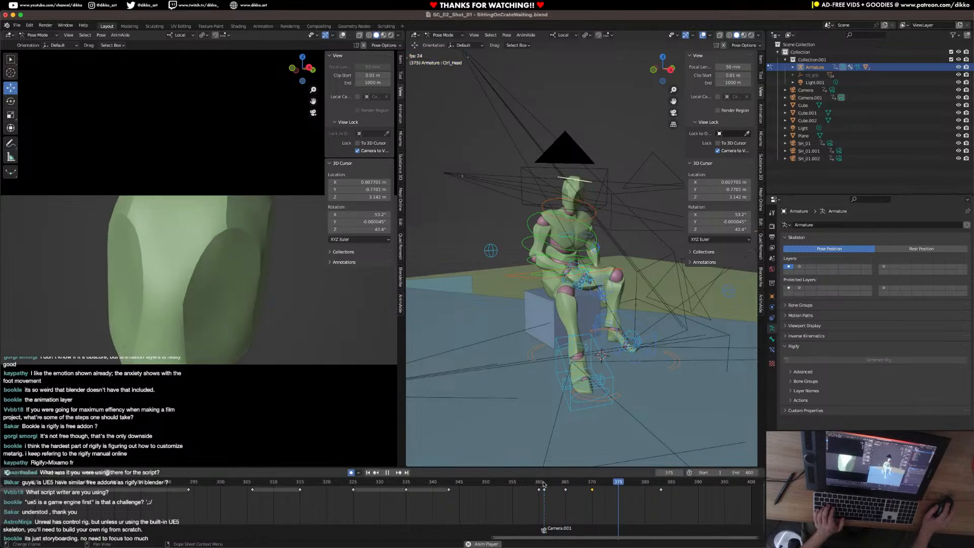
pyautogui.press('space')
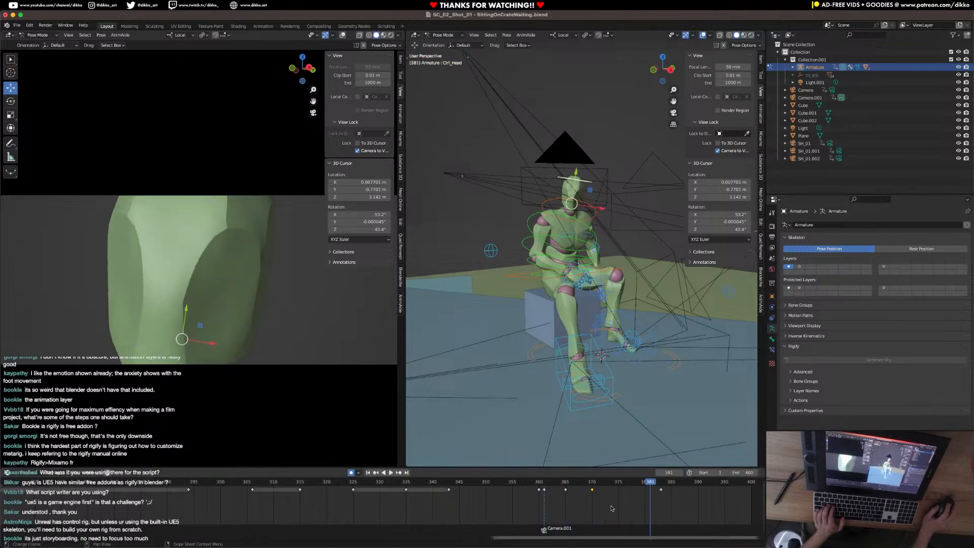
# Shift the two middle head keyframes to frames 368 and 373 and play back the head turn.
pyautogui.click(570, 490)
pyautogui.moveTo(592, 490)
pyautogui.mouseDown()
pyautogui.moveTo(608, 490)
pyautogui.moveTo(577, 491)
pyautogui.mouseUp()
pyautogui.press('space')
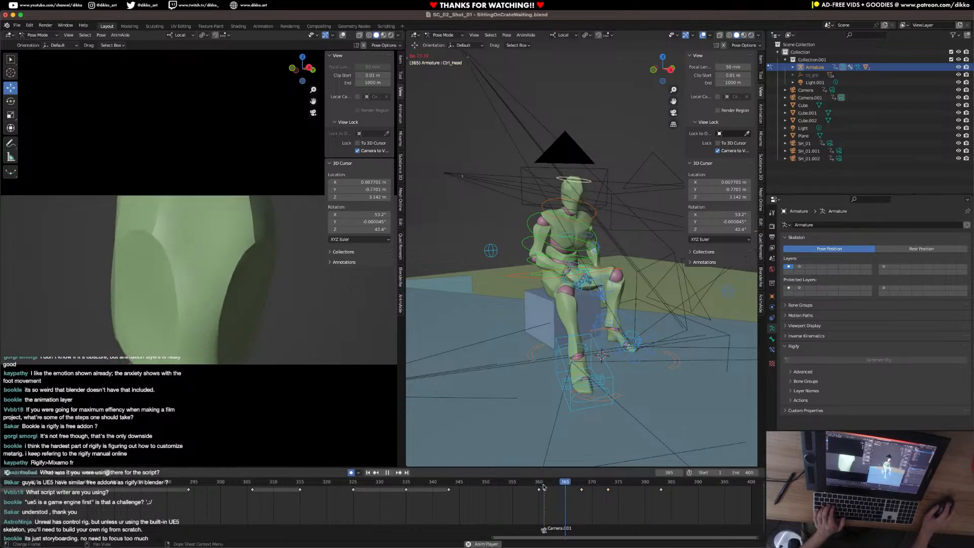
pyautogui.press('space')
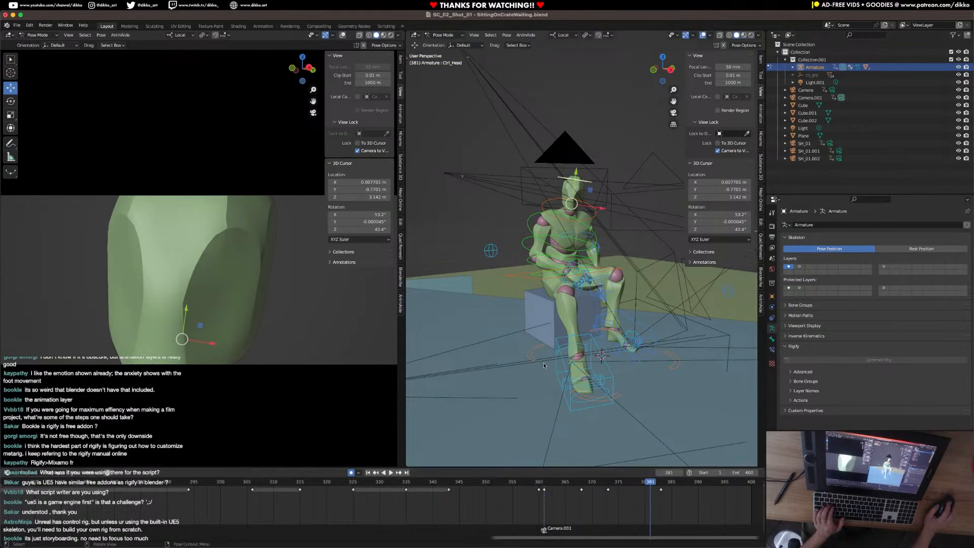
# Switch from posing the armature to Object Mode, select the long background block Cube, and save the file.
pyautogui.scroll(-8, 549, 364)
pyautogui.click(483, 280)
pyautogui.moveTo(482, 278); pyautogui.dragTo(528, 333, button='middle')
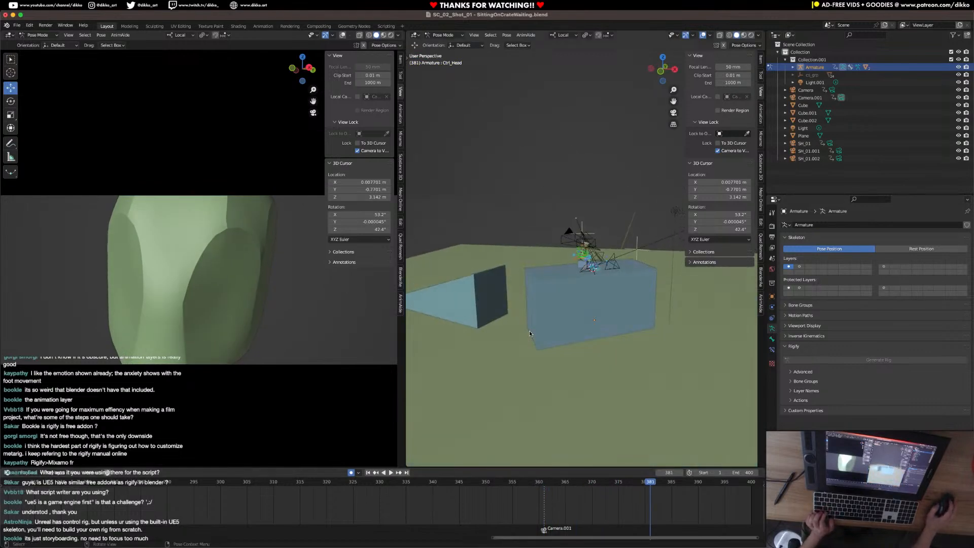
pyautogui.click(444, 36)
pyautogui.click(445, 43)
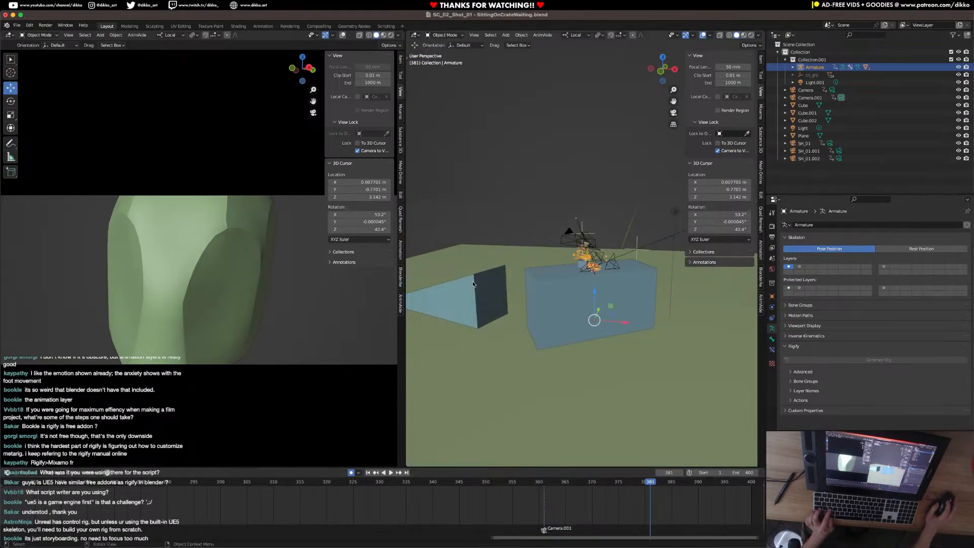
pyautogui.click(446, 309)
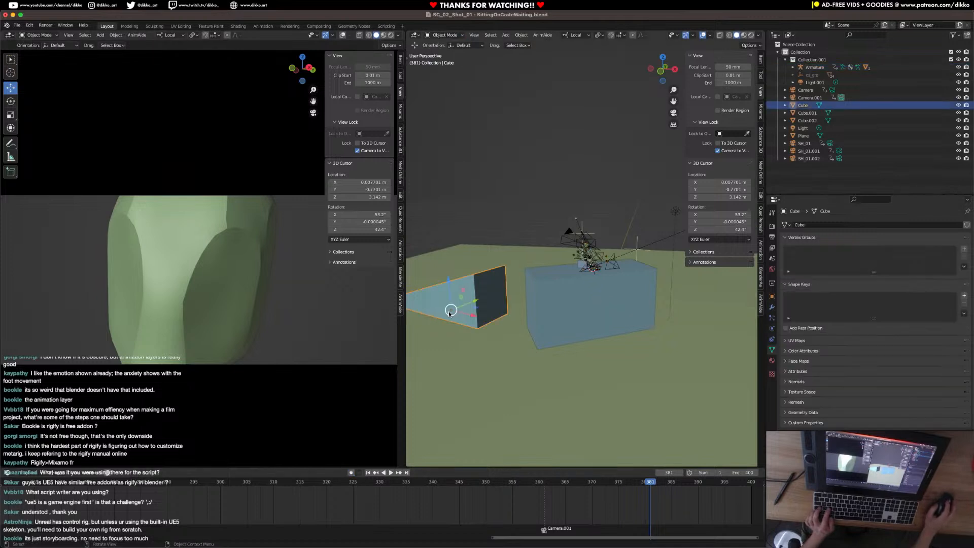
pyautogui.hotkey('ctrl', 's')
# Scale up the block Cube considerably, judging its size in the camera view at frame 271.
pyautogui.scroll(-3, 495, 302)
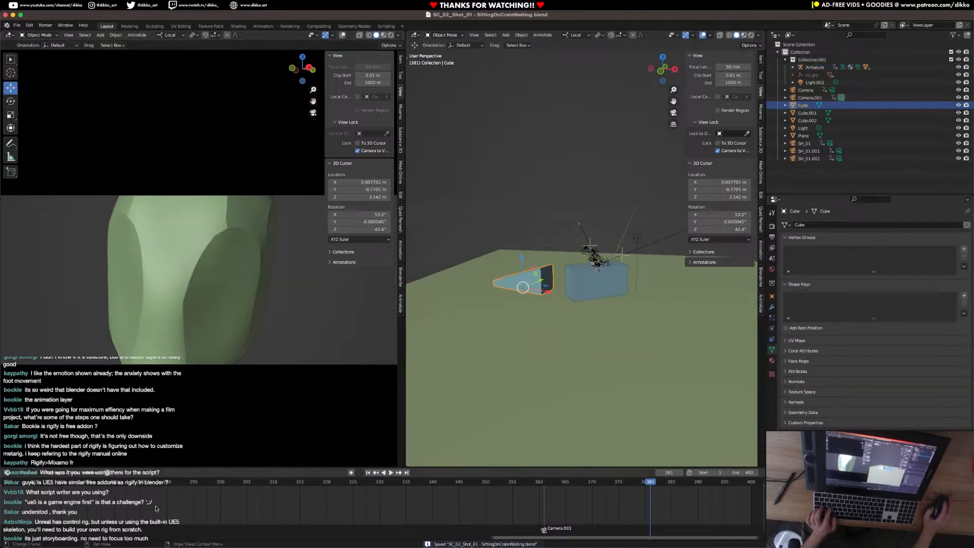
pyautogui.scroll(-4, 336, 488)
pyautogui.press('space')
pyautogui.click(238, 487)
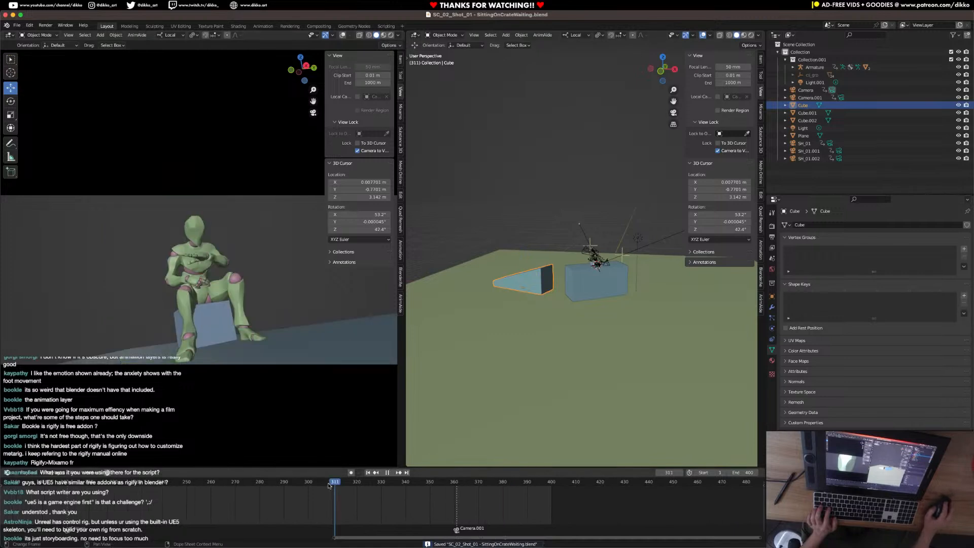
pyautogui.press('s')
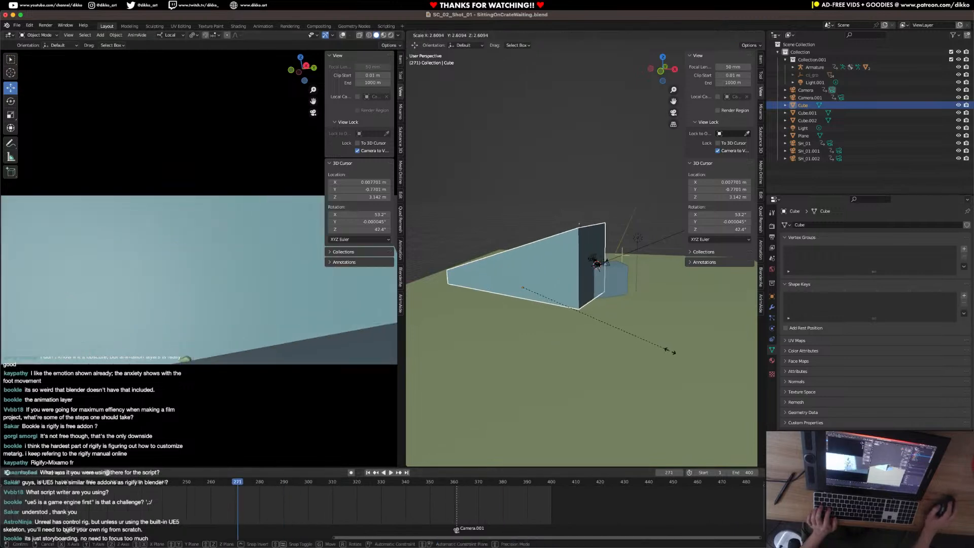
pyautogui.click(732, 319)
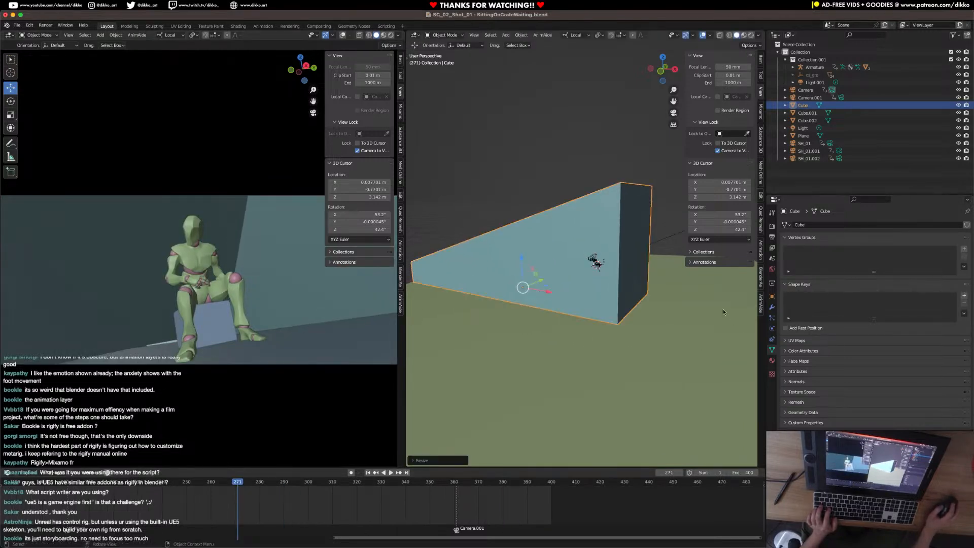
# Move the enlarged Cube away from the crate, scale it up slightly as a backdrop, and play back the shot.
pyautogui.press('g')
pyautogui.click(516, 305)
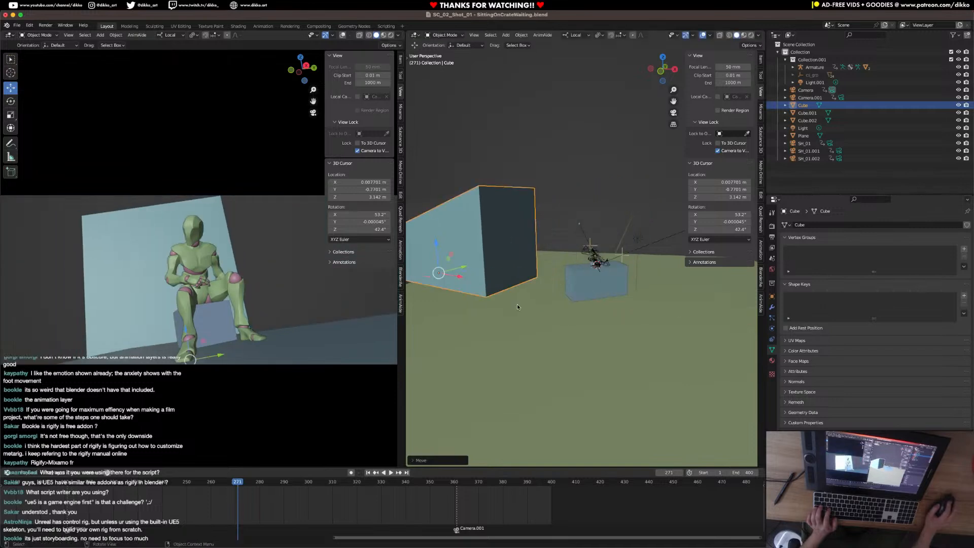
pyautogui.press('s')
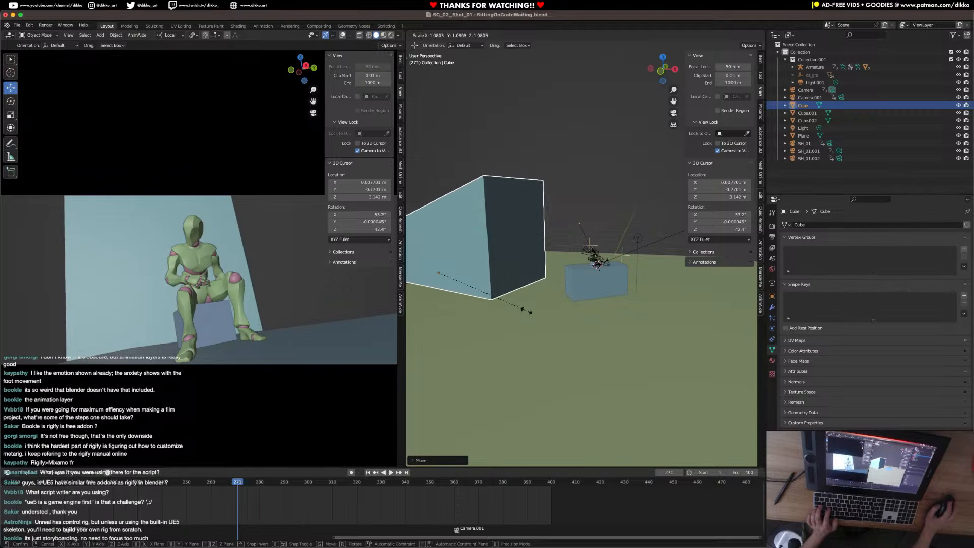
pyautogui.click(526, 310)
pyautogui.click(121, 483)
pyautogui.press('space')
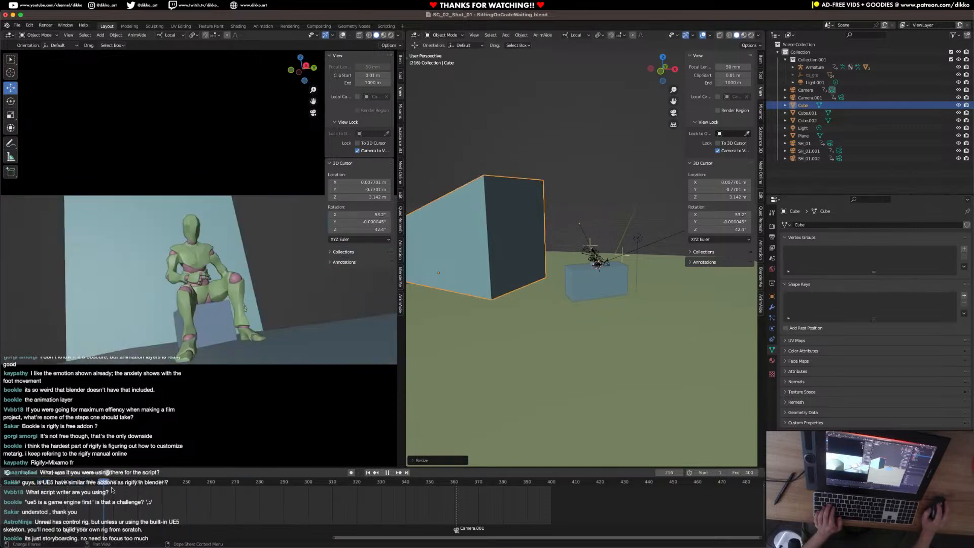
pyautogui.press('space')
# Fine-tune the backdrop Cube's scale and shift it along its local X axis, away from the crate.
pyautogui.scroll(-2, 617, 289)
pyautogui.moveTo(616, 289)
pyautogui.mouseDown(button='middle')
pyautogui.moveTo(632, 282)
pyautogui.moveTo(568, 327)
pyautogui.moveTo(603, 303)
pyautogui.mouseUp(button='middle')
pyautogui.press('s')
pyautogui.click(629, 315)
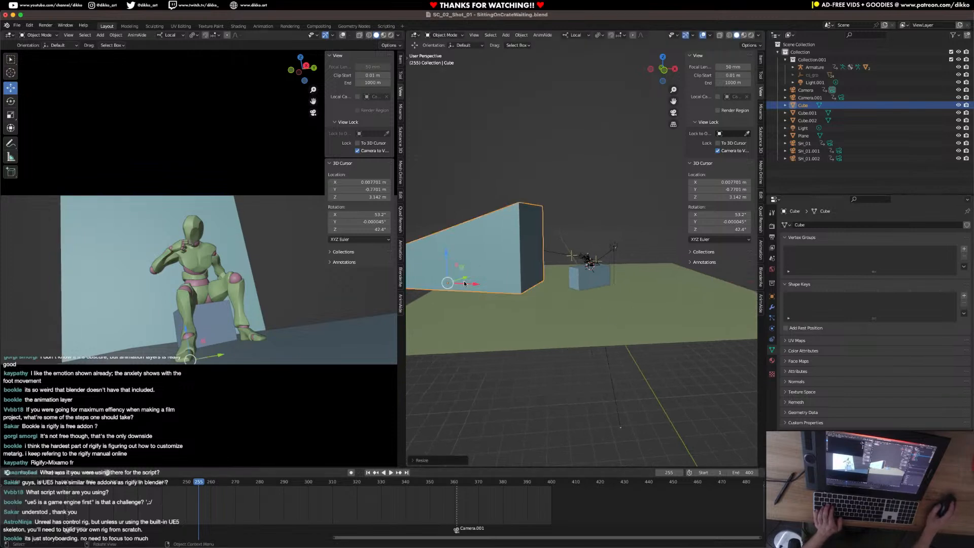
pyautogui.moveTo(472, 285); pyautogui.dragTo(461, 283)
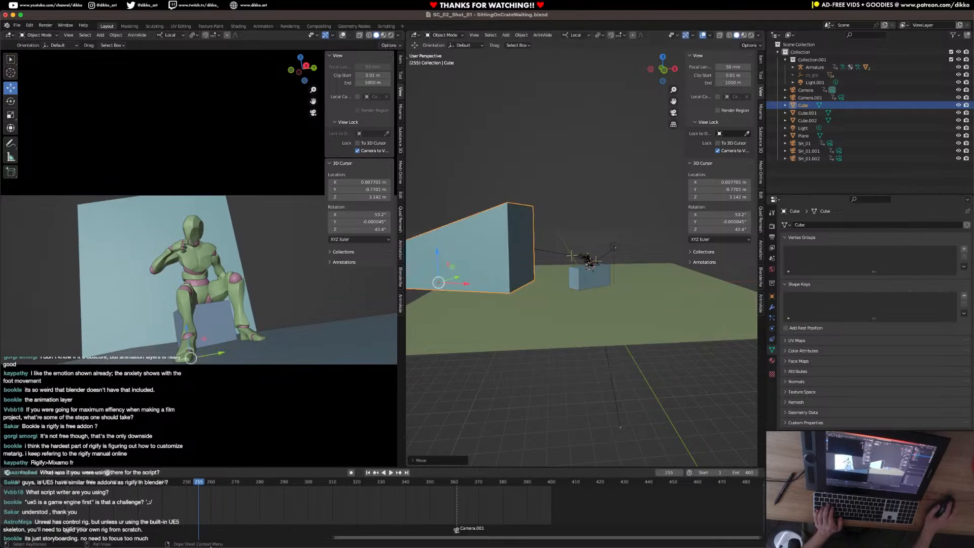
# Try rotating the backdrop Cube about its local Z axis and undo the rotation.
pyautogui.scroll(-2, 93, 521)
pyautogui.scroll(-4, 94, 521)
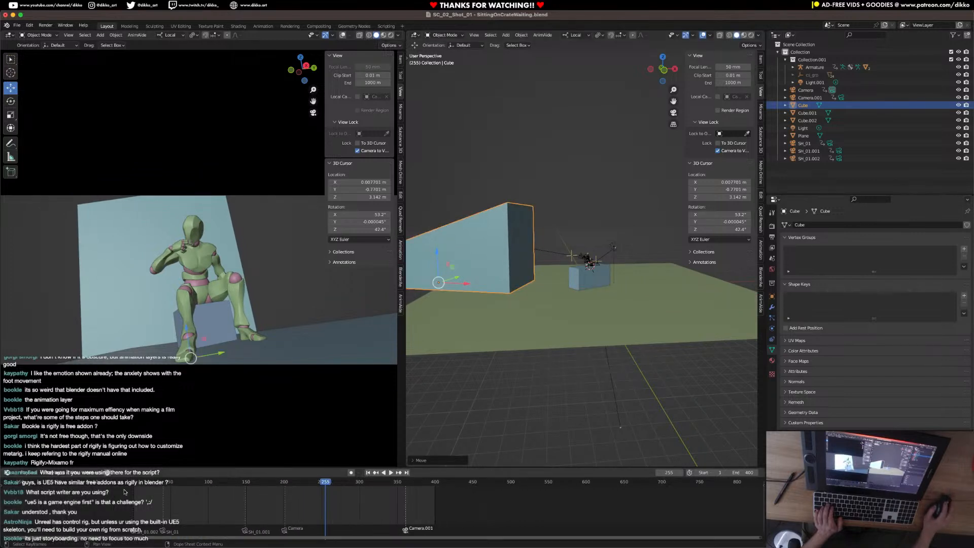
pyautogui.press('r')
pyautogui.press('z')
pyautogui.press('z')
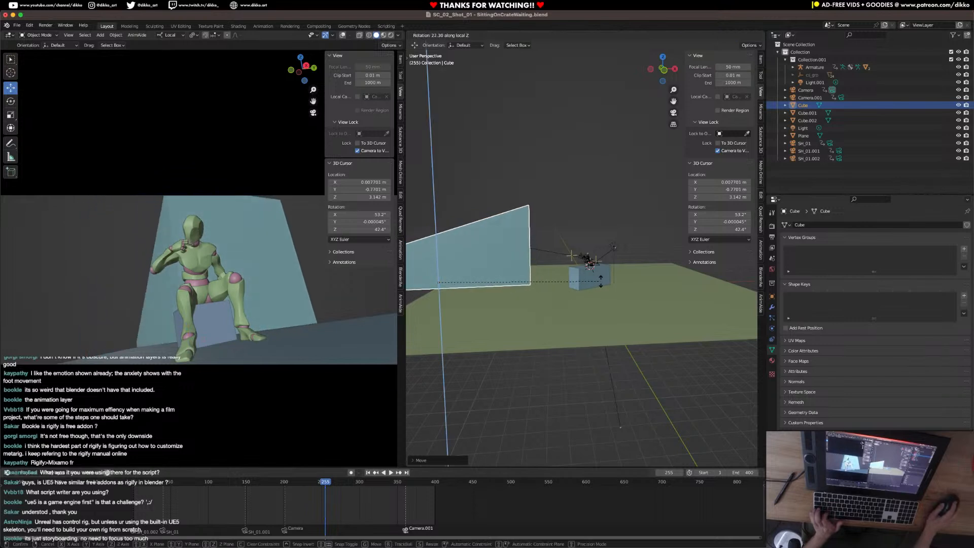
pyautogui.click(600, 290)
pyautogui.press('super+z')
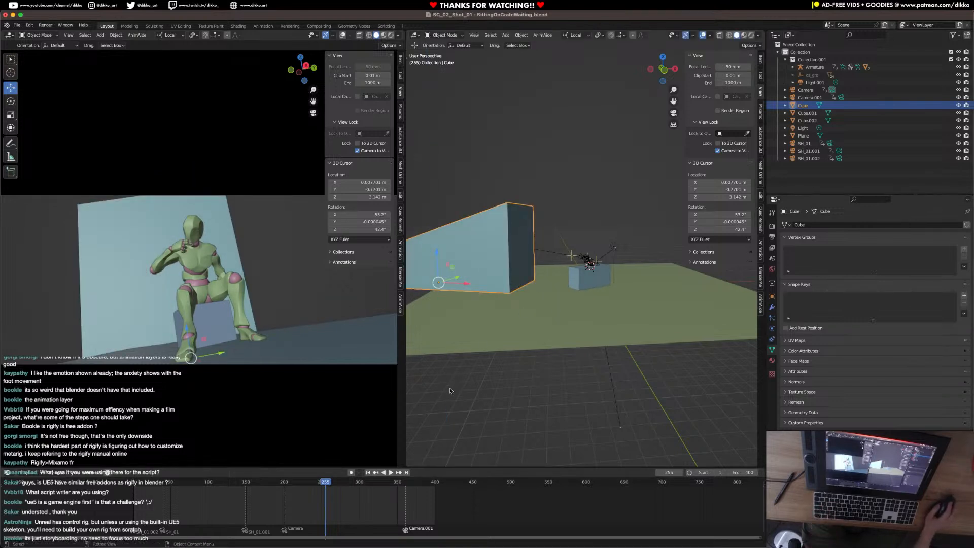
# Play the whole shot repeatedly from its start and scrub through the frames around the cut to Camera.001.
pyautogui.click(133, 484)
pyautogui.press('space')
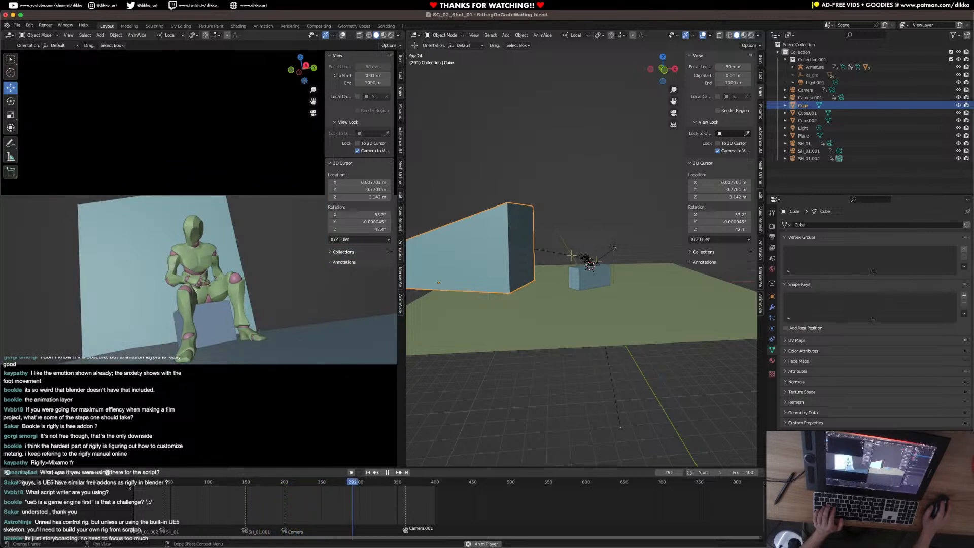
pyautogui.press('space')
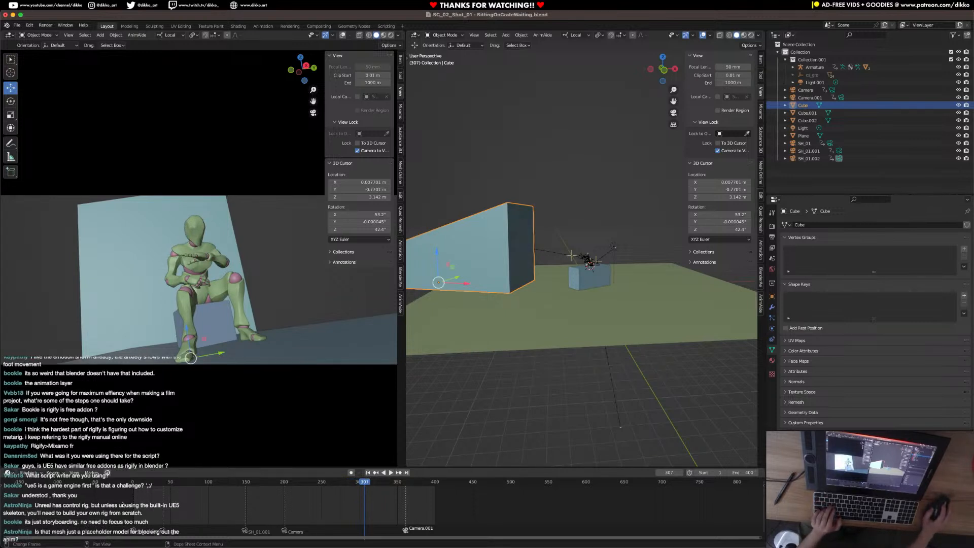
pyautogui.click(133, 485)
pyautogui.press('space')
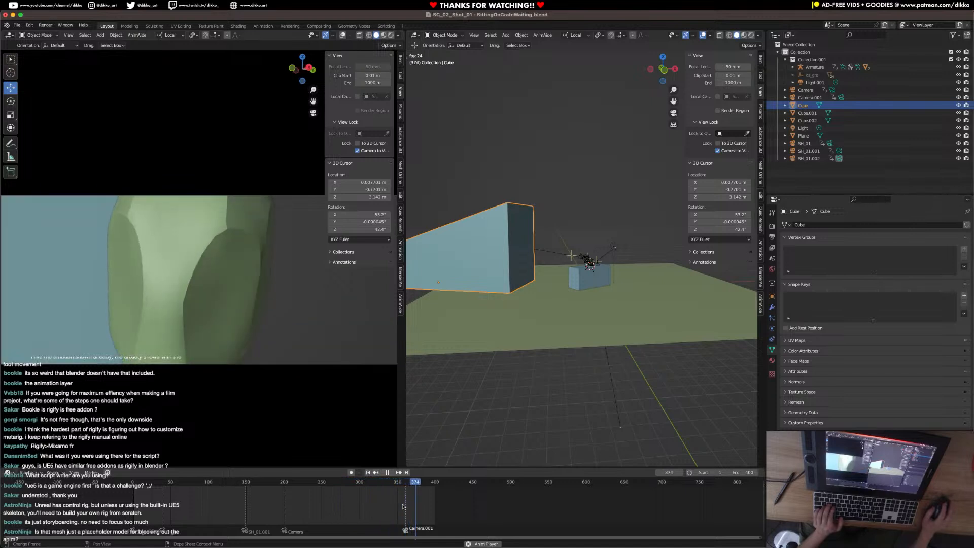
pyautogui.press('space')
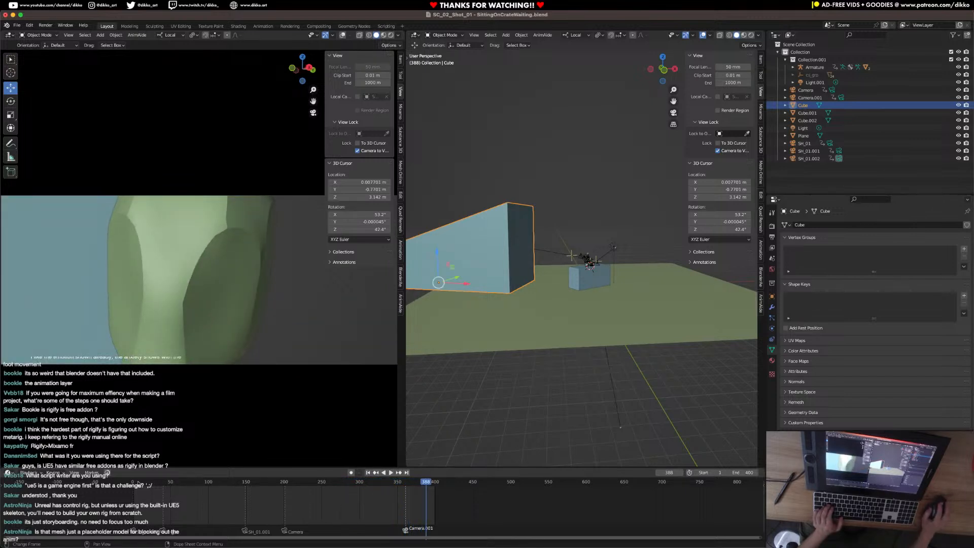
pyautogui.click(133, 485)
pyautogui.press('space')
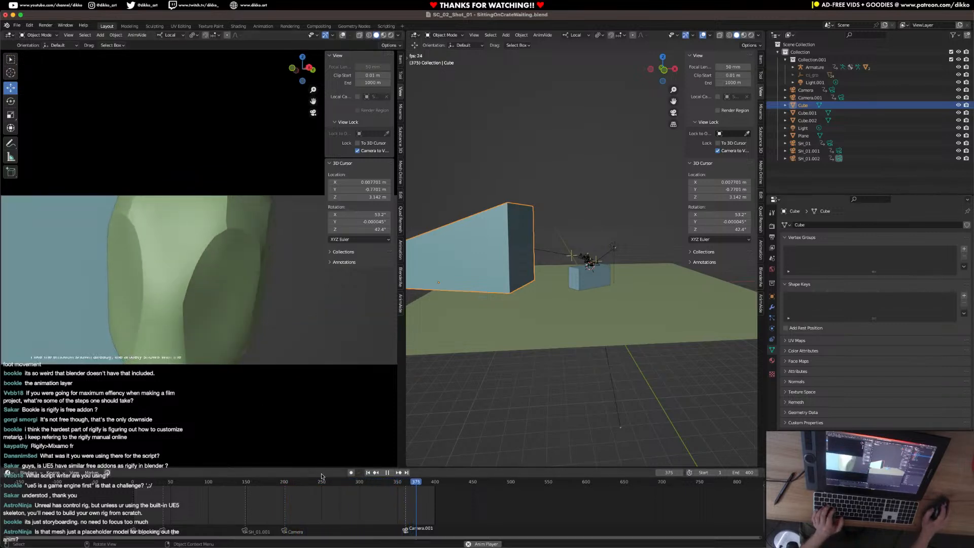
pyautogui.press('space')
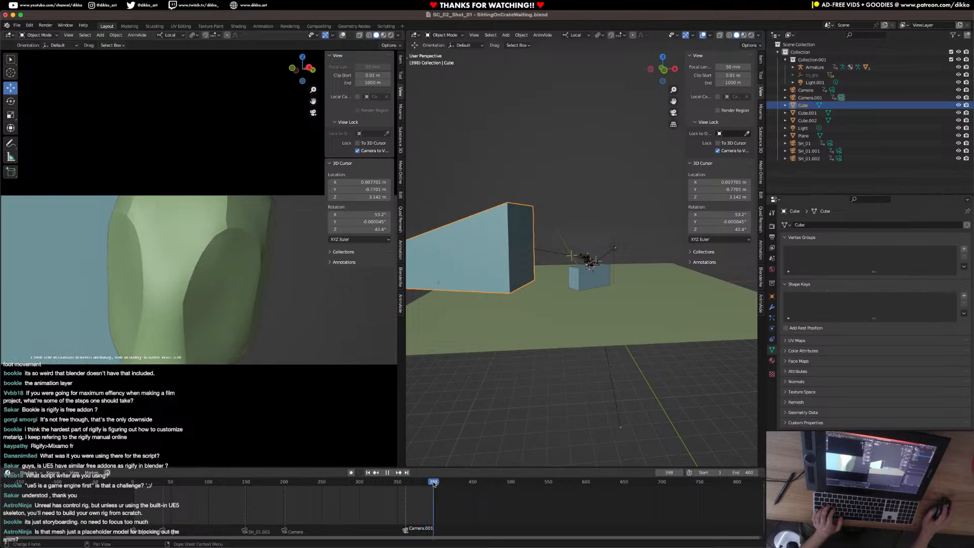
pyautogui.moveTo(418, 486); pyautogui.dragTo(393, 488)
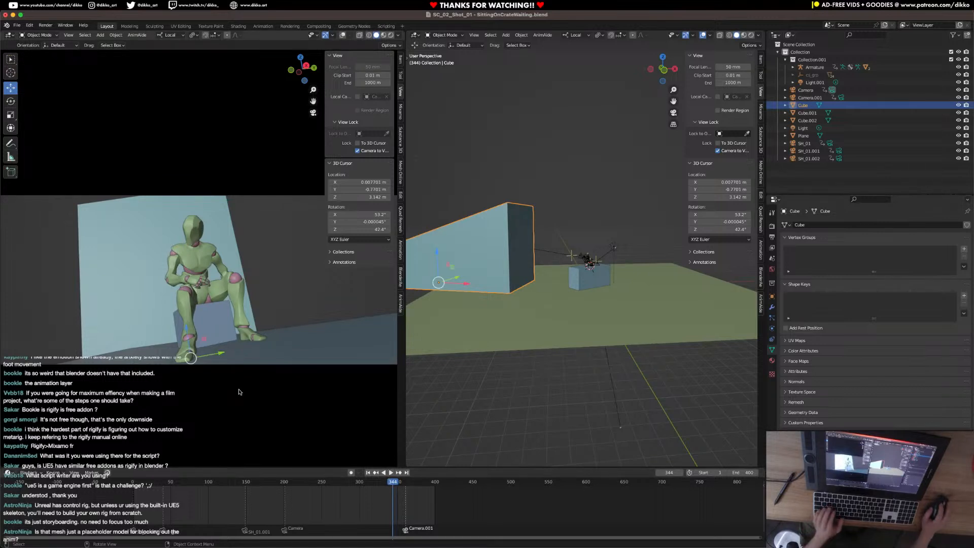
pyautogui.moveTo(425, 482)
pyautogui.mouseDown()
pyautogui.moveTo(376, 483)
pyautogui.moveTo(420, 486)
pyautogui.mouseUp()
# Scale up the ground Plane so it extends well beyond the crate and backdrop block, and save the file.
pyautogui.press('super+s')
pyautogui.moveTo(569, 348); pyautogui.dragTo(542, 361, button='middle')
pyautogui.moveTo(208, 483); pyautogui.dragTo(368, 509)
pyautogui.press('space')
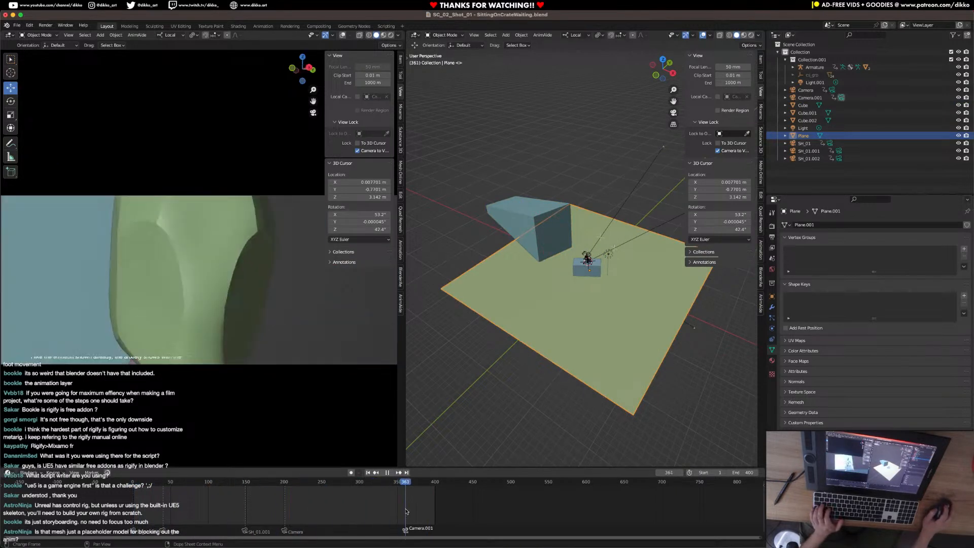
pyautogui.press('s')
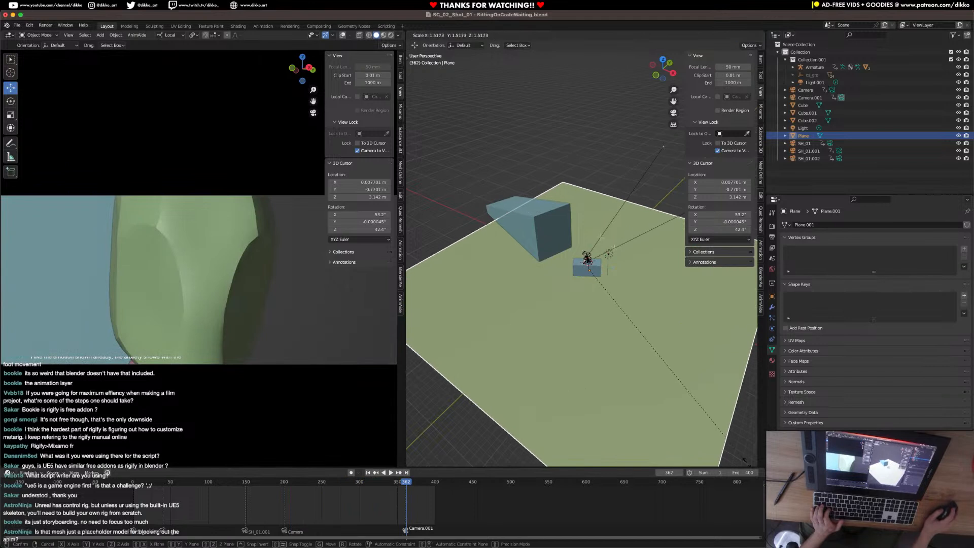
pyautogui.click(472, 448)
pyautogui.moveTo(578, 374); pyautogui.dragTo(514, 320, button='middle')
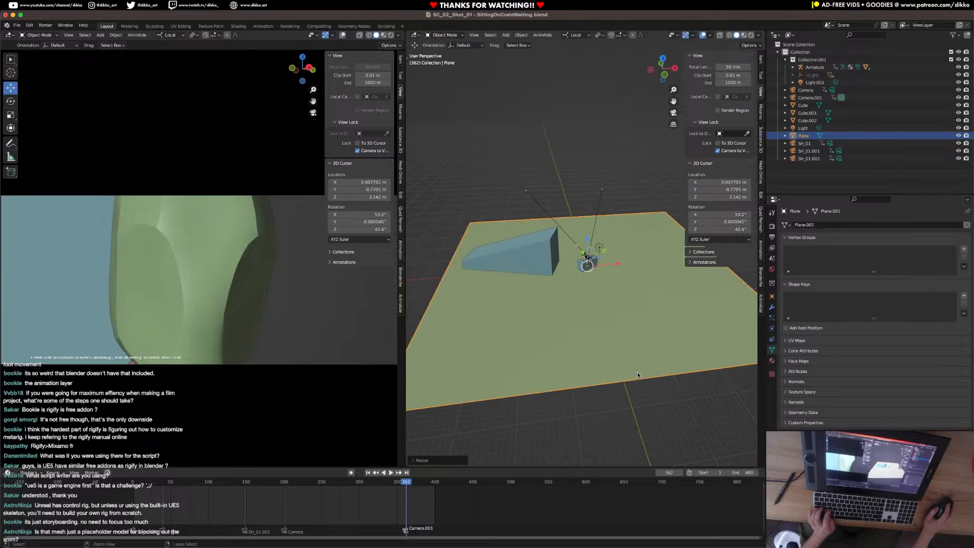
pyautogui.hotkey('ctrl', 's')
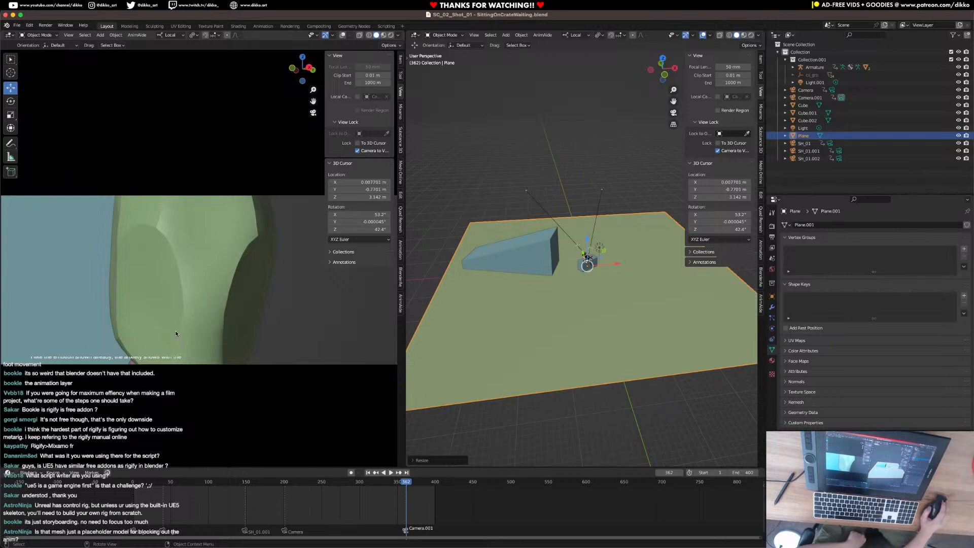
# Play back the close-up head turn once more and save the file.
pyautogui.press('space')
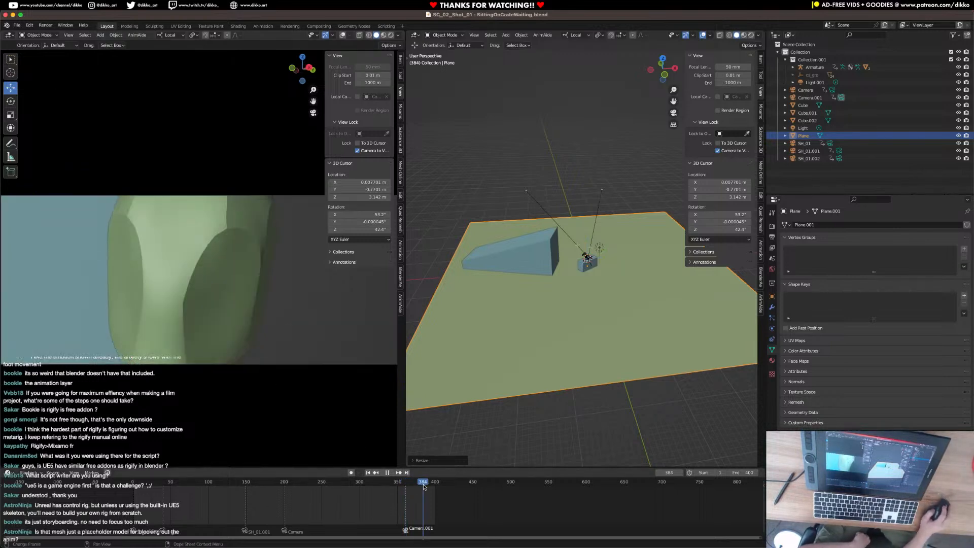
pyautogui.press('space')
pyautogui.hotkey('ctrl', 's')
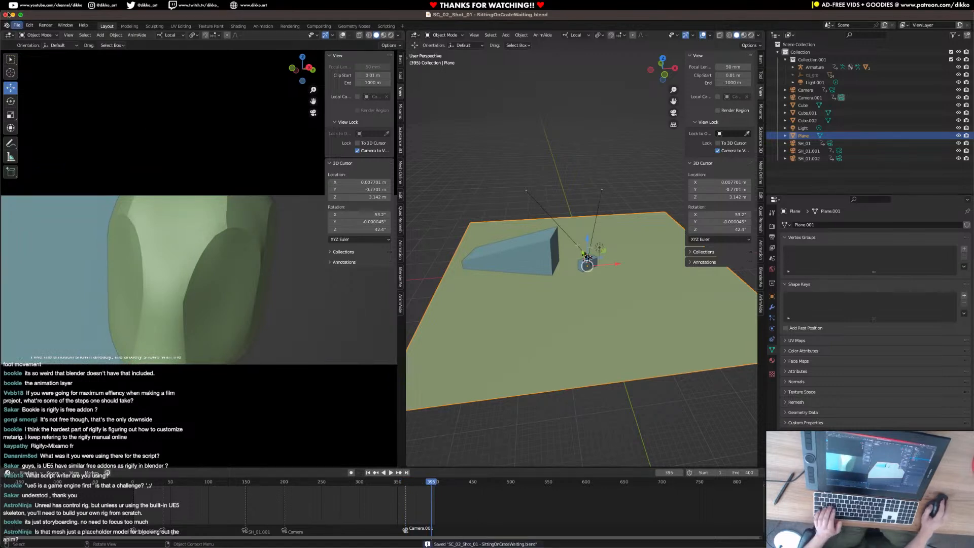
pyautogui.click(17, 26)
pyautogui.moveTo(38, 49)
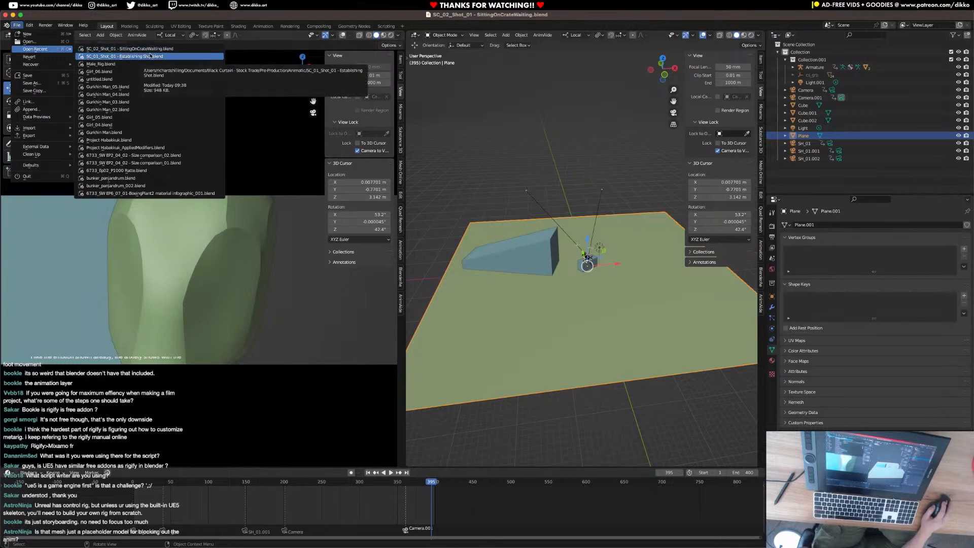
pyautogui.moveTo(88, 22)
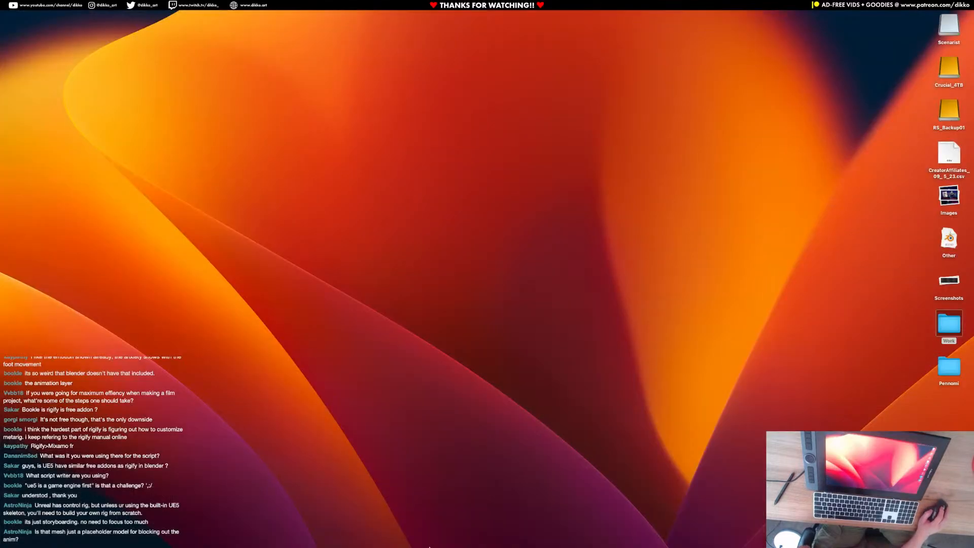
# Switch to Finder and widen the Animatic folder's file column to fit the full file names.
pyautogui.moveTo(433, 536)
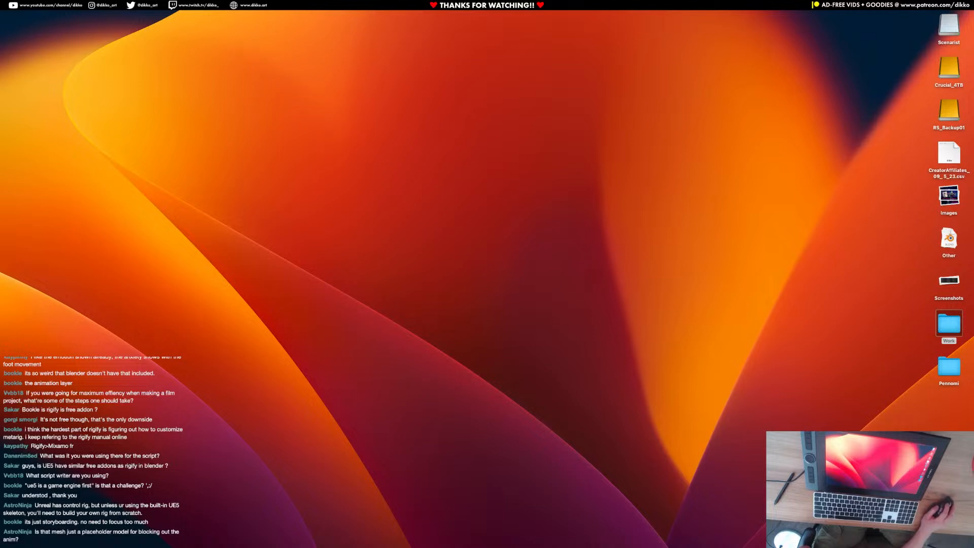
pyautogui.moveTo(973, 127); pyautogui.dragTo(413, 104)
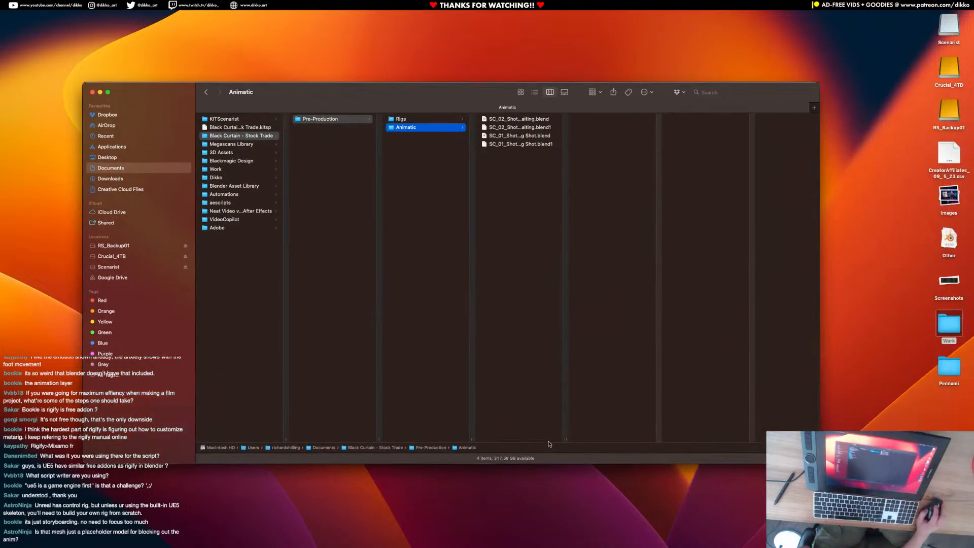
pyautogui.doubleClick(563, 441)
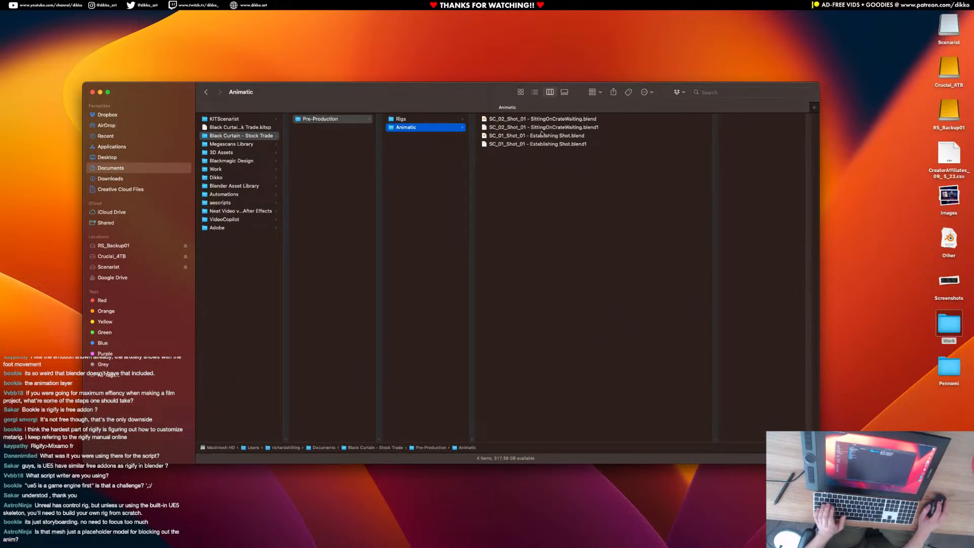
# Rename SC_02_Shot_01 - SittingOnCrateWaiting.blend as SC_02 - SittingOnCrateWaiting.blend.
pyautogui.click(527, 120)
pyautogui.click(526, 120)
pyautogui.click(526, 121)
pyautogui.press('BackSpace')
pyautogui.press('BackSpace')
pyautogui.press('BackSpace')
pyautogui.press('BackSpace')
pyautogui.press('BackSpace')
pyautogui.press('BackSpace')
pyautogui.press('BackSpace')
pyautogui.press('BackSpace')
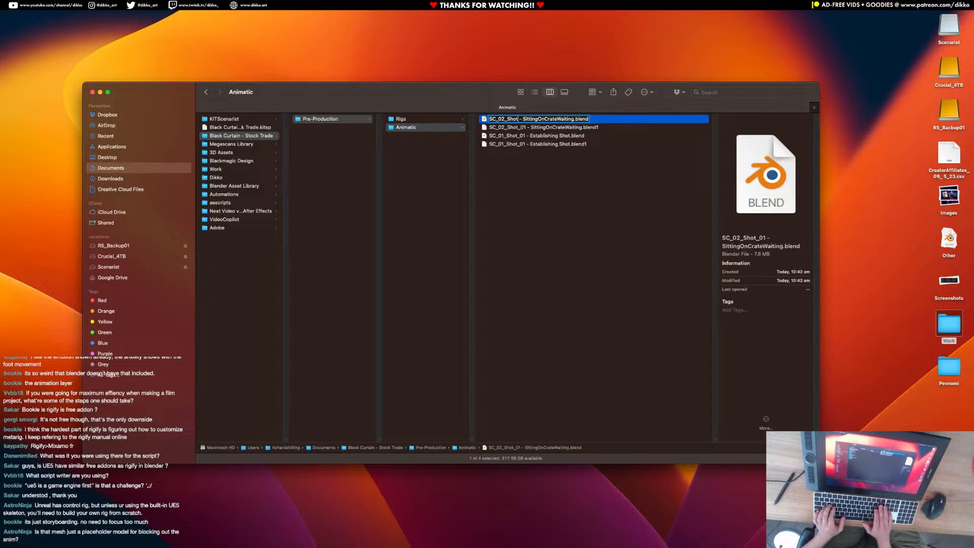
pyautogui.press('Return')
# Rename the backup SC_02_Shot_01 - SittingOnCrateWaiting.blend1 as SC_02 - SittingOnCrateWaiting.blend1.
pyautogui.click(519, 128)
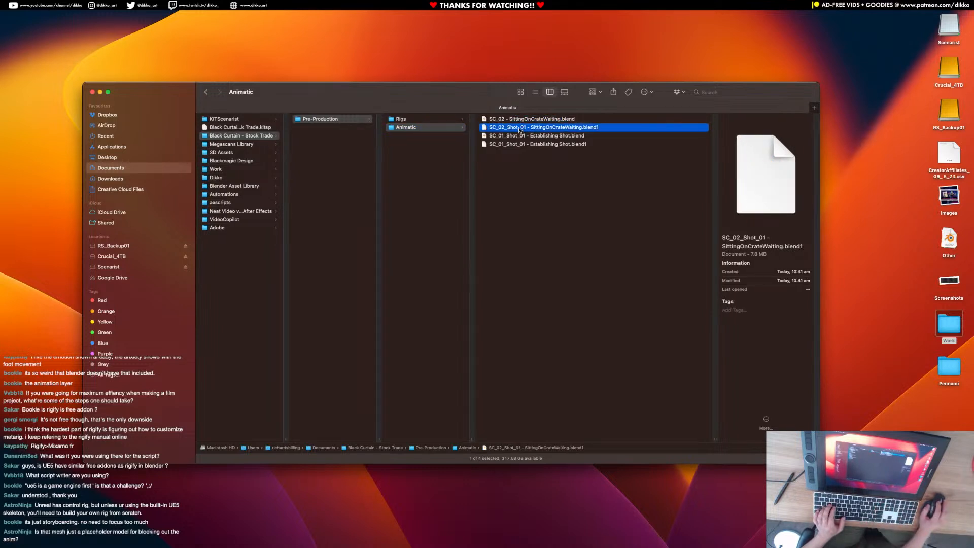
pyautogui.click(521, 128)
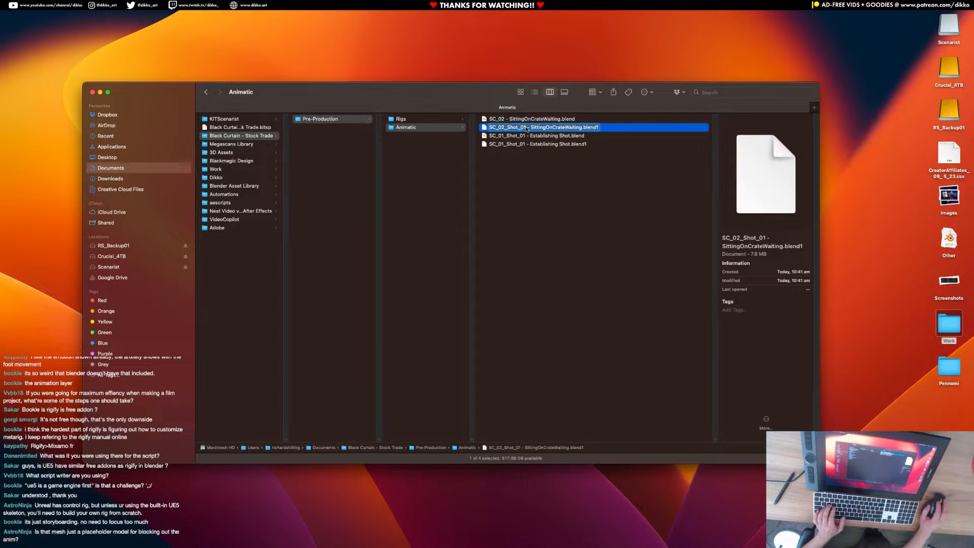
pyautogui.click(528, 127)
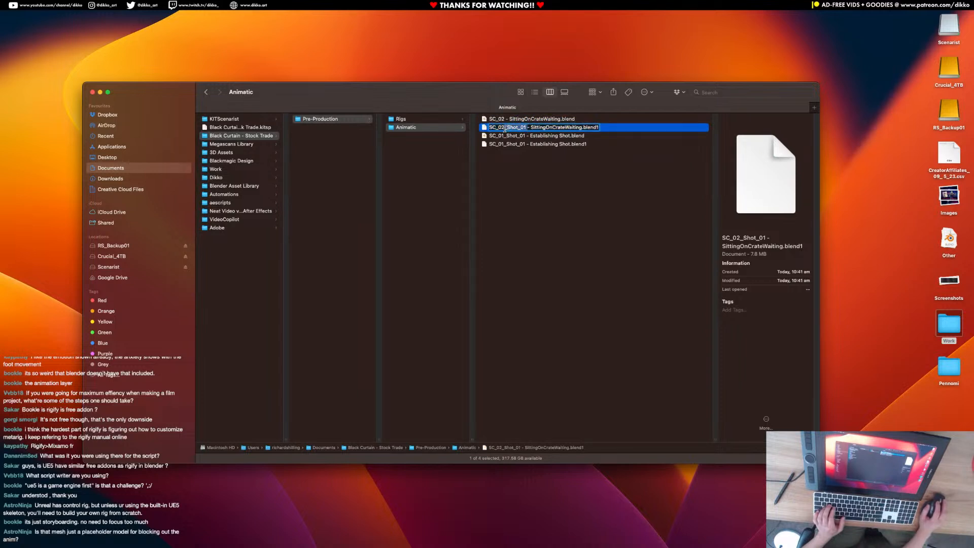
pyautogui.press('BackSpace')
pyautogui.press('BackSpace')
pyautogui.press('BackSpace')
pyautogui.press('BackSpace')
pyautogui.press('BackSpace')
pyautogui.press('BackSpace')
pyautogui.press('BackSpace')
pyautogui.press('BackSpace')
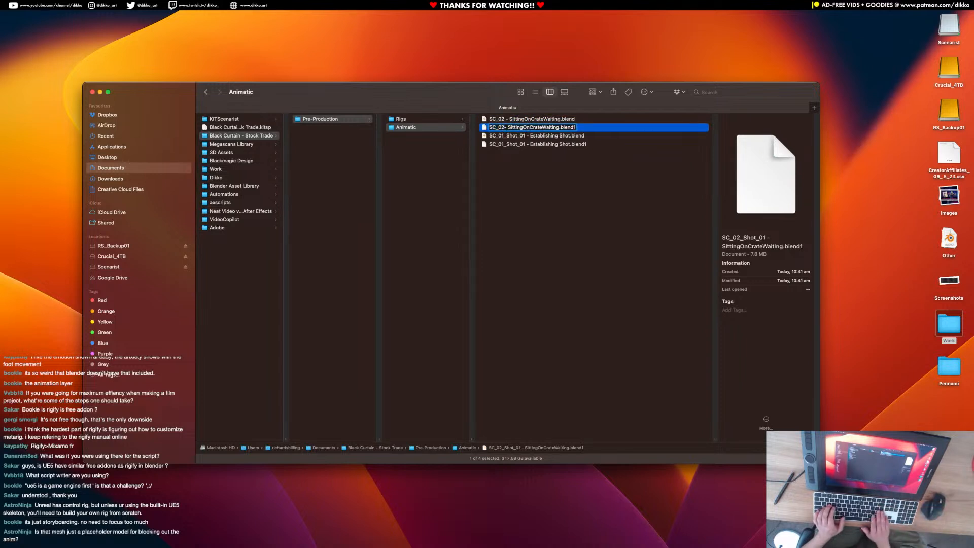
pyautogui.press('Return')
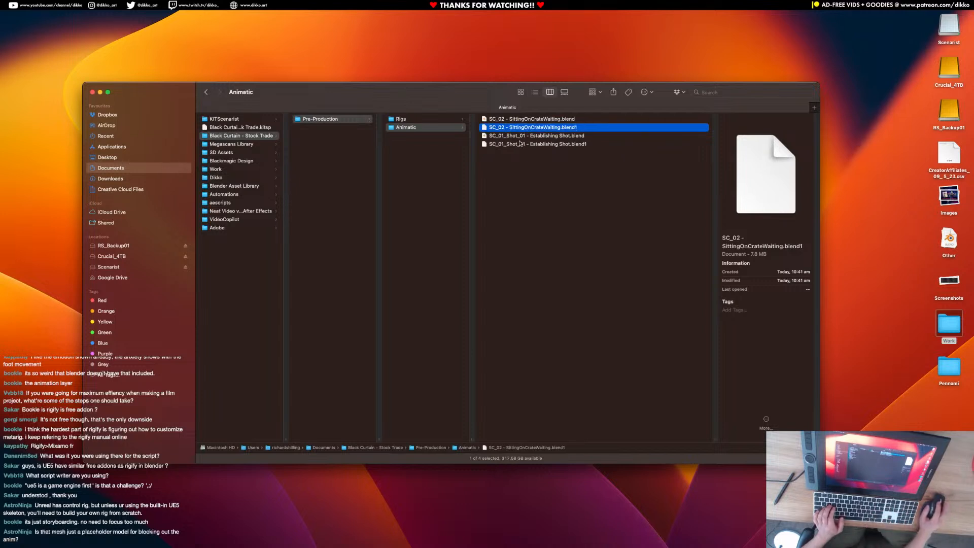
pyautogui.press('Down')
pyautogui.hotkey('shift', 'Down')
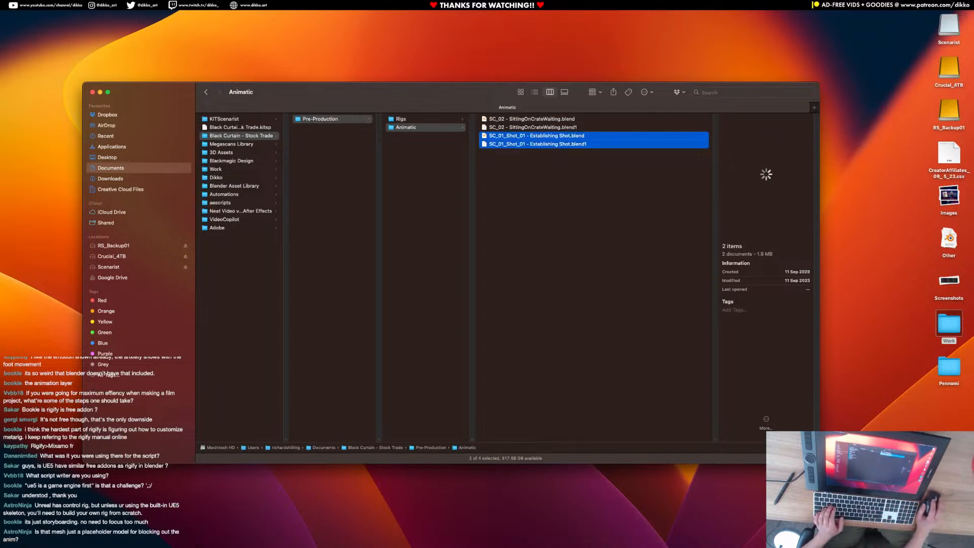
pyautogui.click(115, 5)
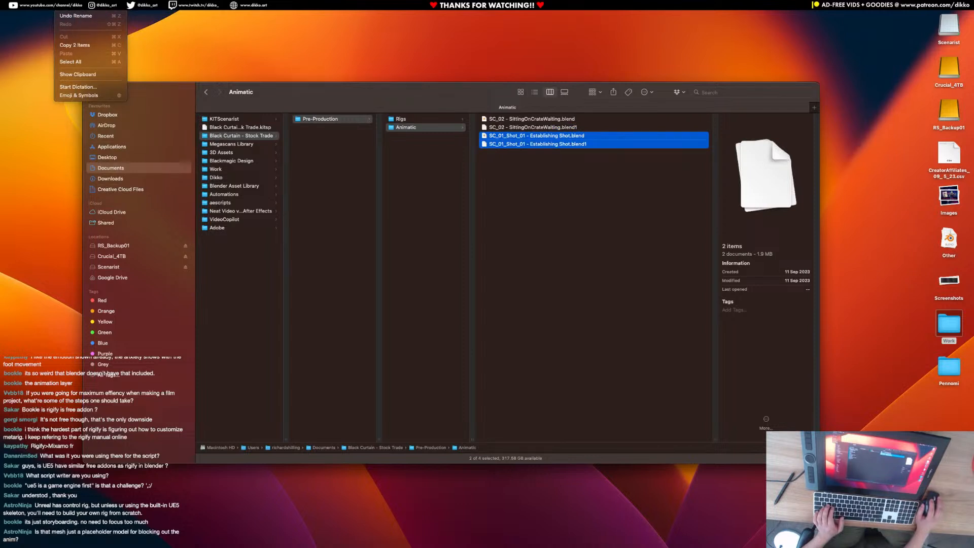
pyautogui.moveTo(64, 6)
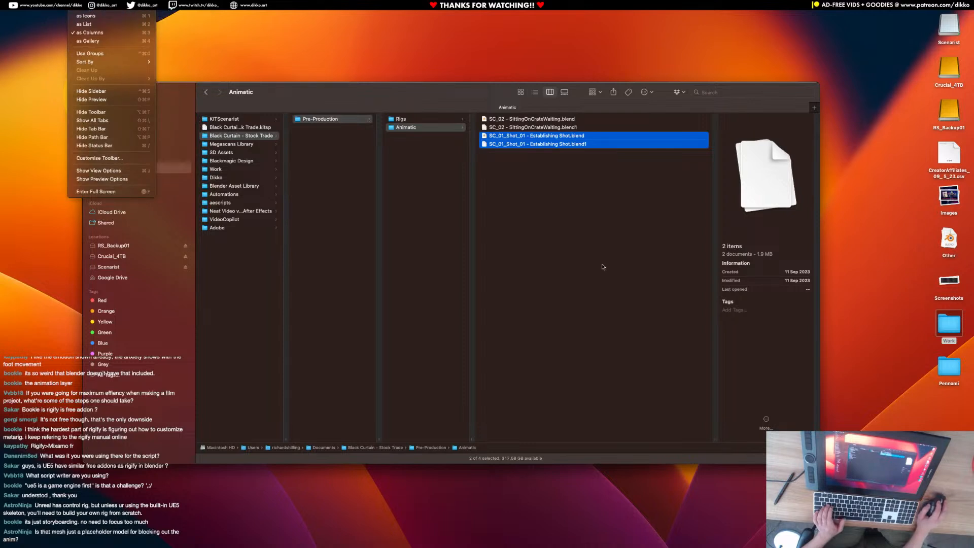
pyautogui.click(562, 264)
# Rename SC_01_Shot_01 - Establishing Shot.blend as SC_01 - Establishing Shot.blend.
pyautogui.click(512, 144)
pyautogui.click(513, 137)
pyautogui.click(517, 137)
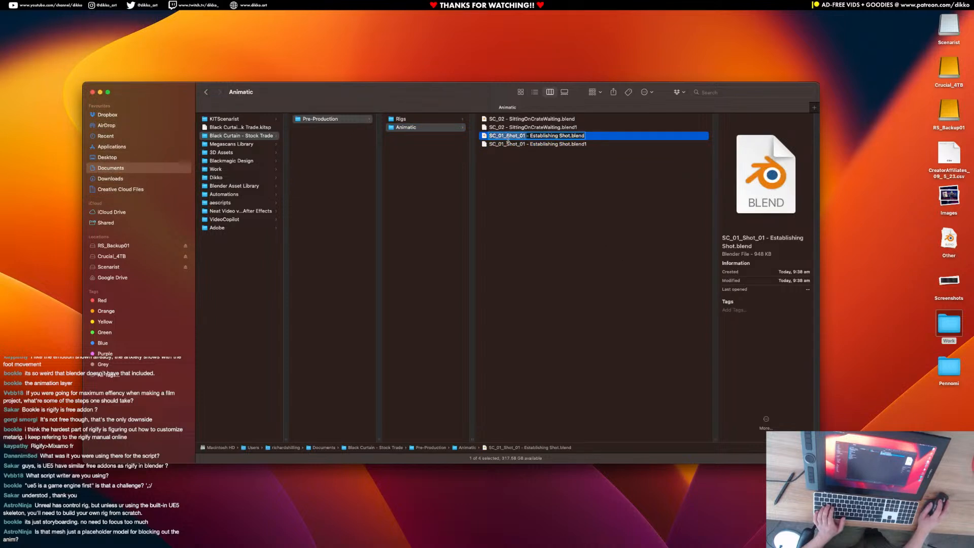
pyautogui.press('BackSpace')
pyautogui.press('Return')
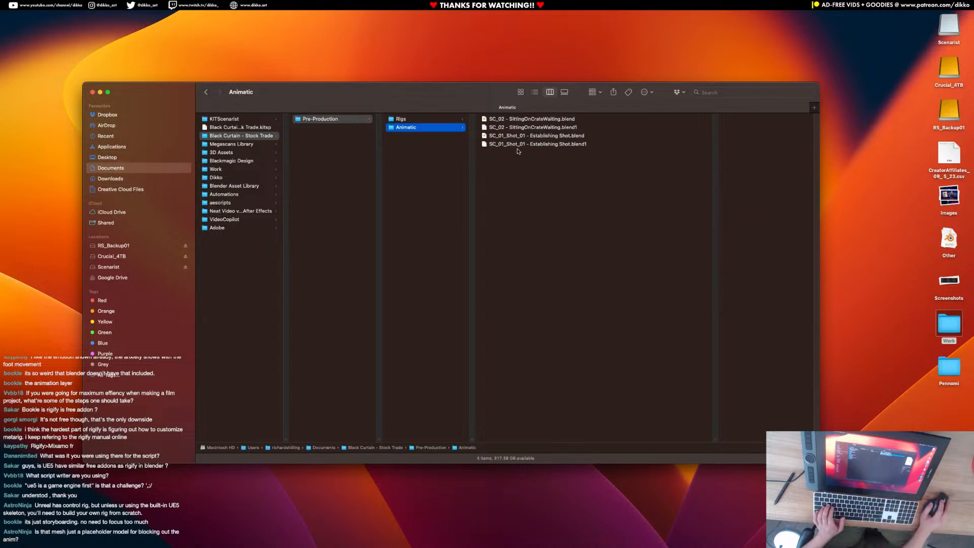
# Rename the backup SC_01_Shot_01 - Establishing Shot.blend1 as SC_01 - Establishing Shot.blend1.
pyautogui.click(517, 144)
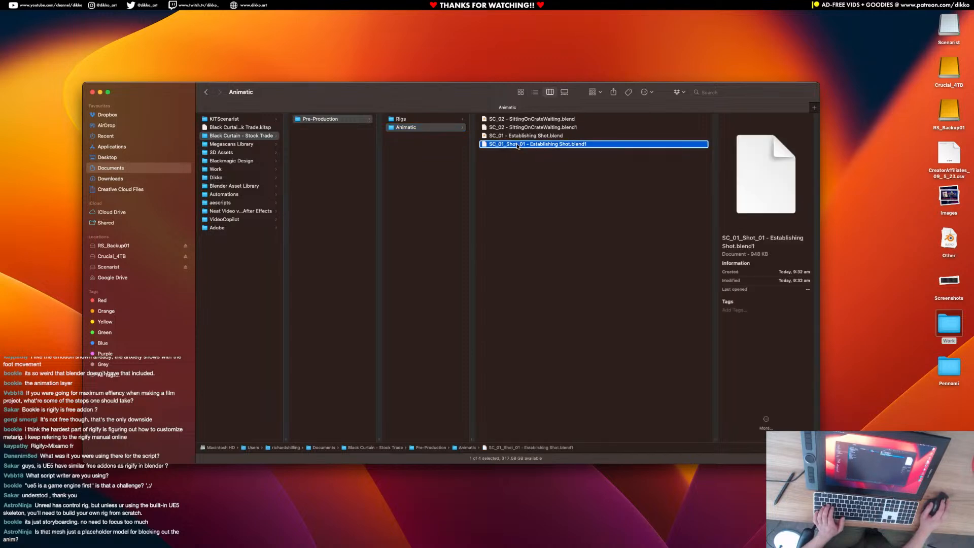
pyautogui.rightClick(517, 145)
pyautogui.click(541, 191)
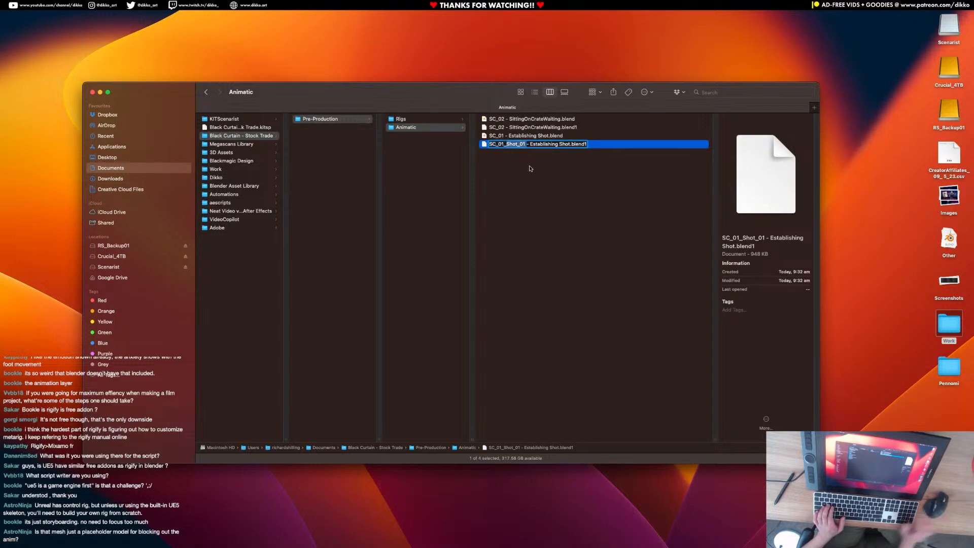
pyautogui.press('BackSpace')
pyautogui.press('BackSpace')
pyautogui.press('Return')
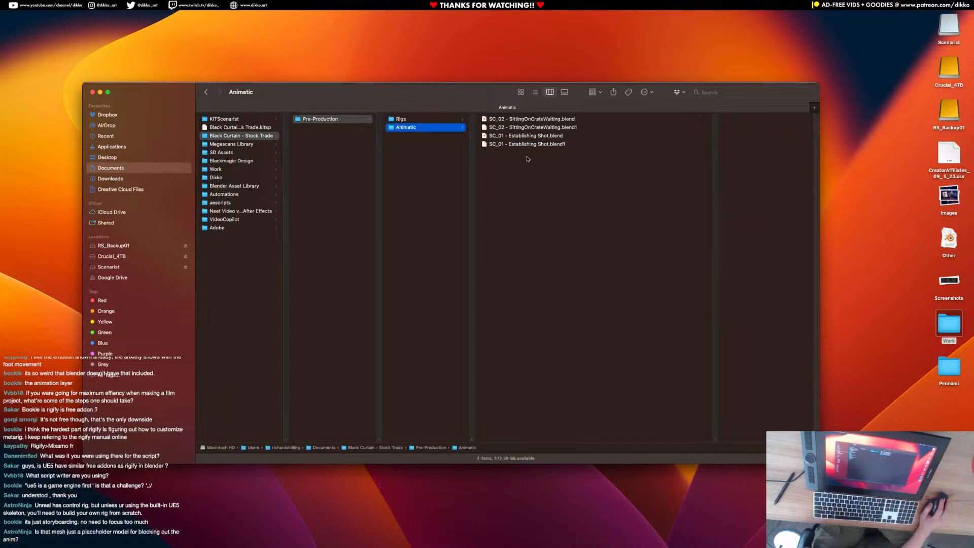
# Open SC_01 - Establishing Shot.blend in Blender and enter SC_03 - Ship Landing.blend as the file name for saving it under a new name.
pyautogui.click(522, 137)
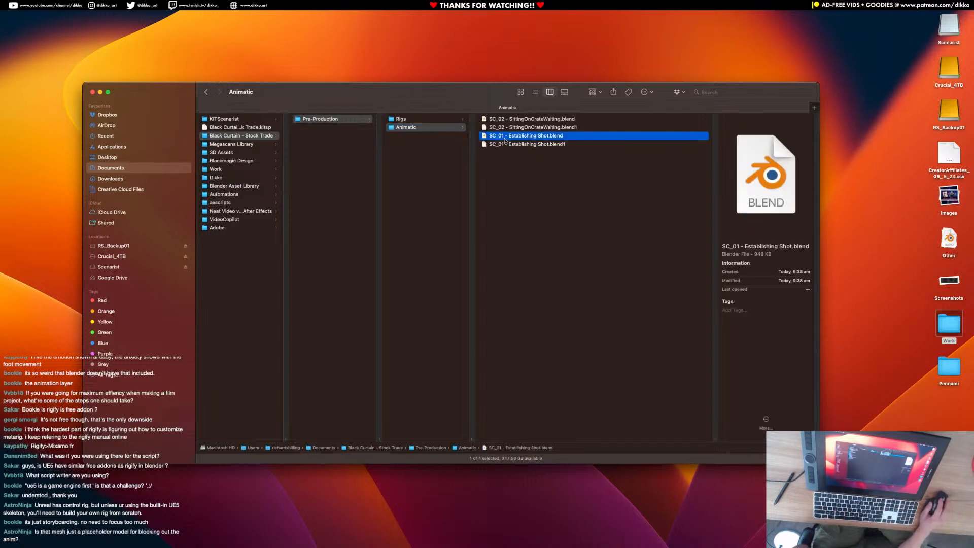
pyautogui.doubleClick(506, 137)
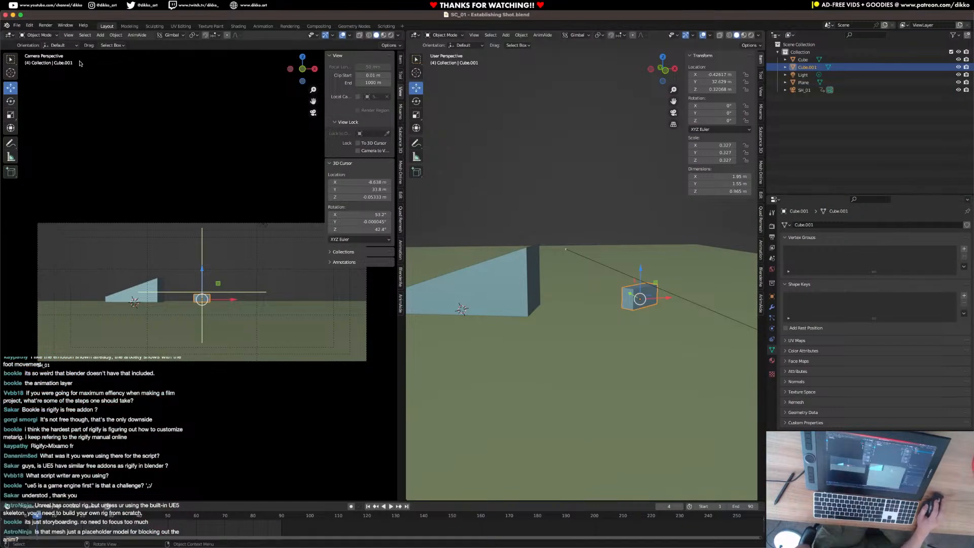
pyautogui.click(18, 25)
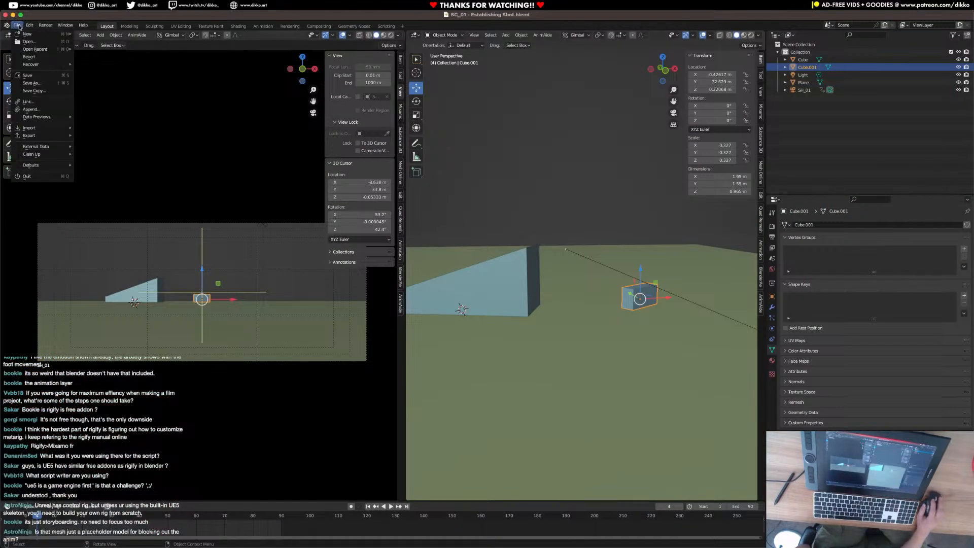
pyautogui.click(32, 83)
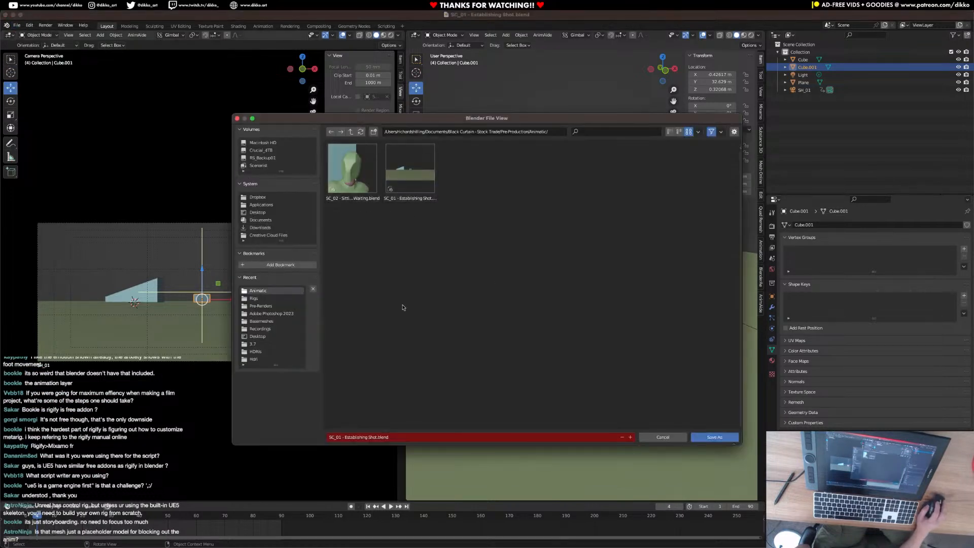
pyautogui.click(340, 437)
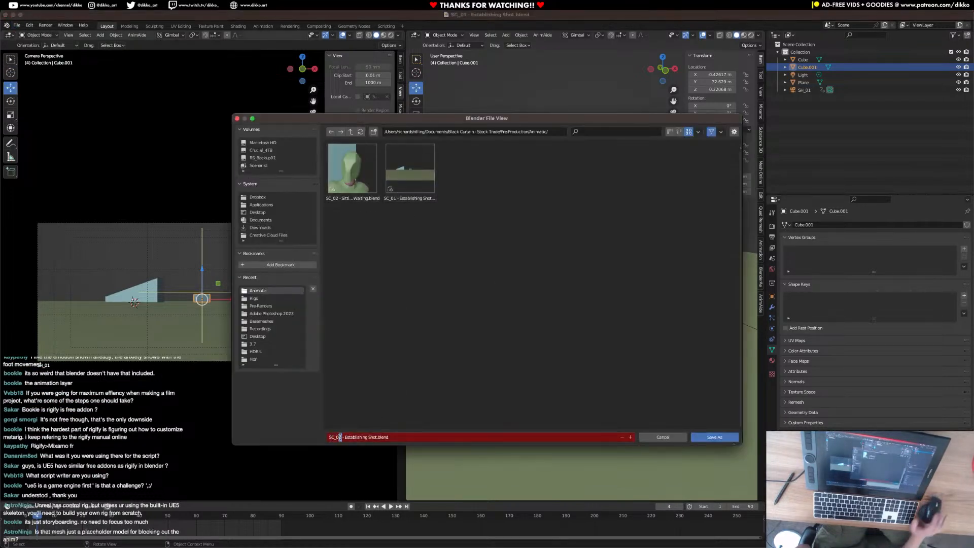
pyautogui.press('Delete')
pyautogui.write('3')
pyautogui.moveTo(344, 437); pyautogui.dragTo(375, 442)
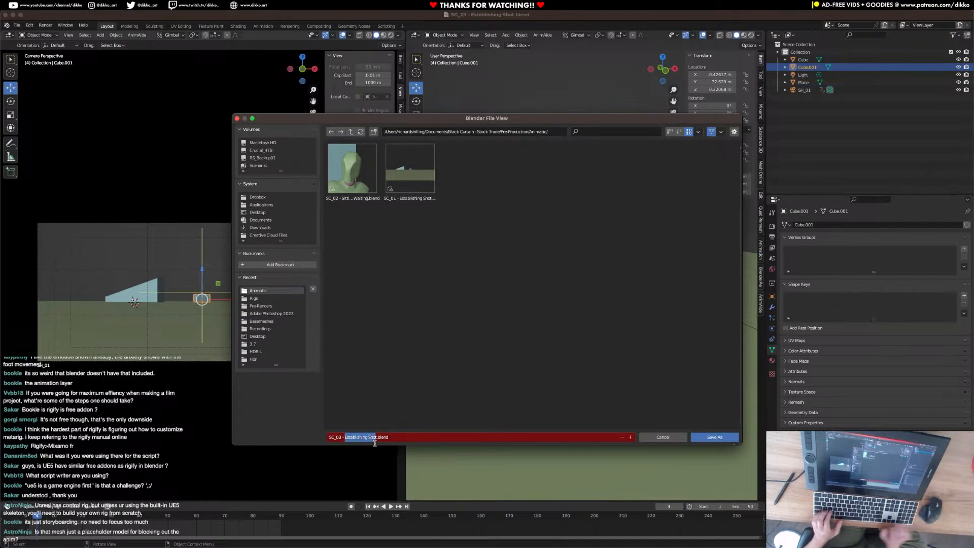
pyautogui.press('BackSpace')
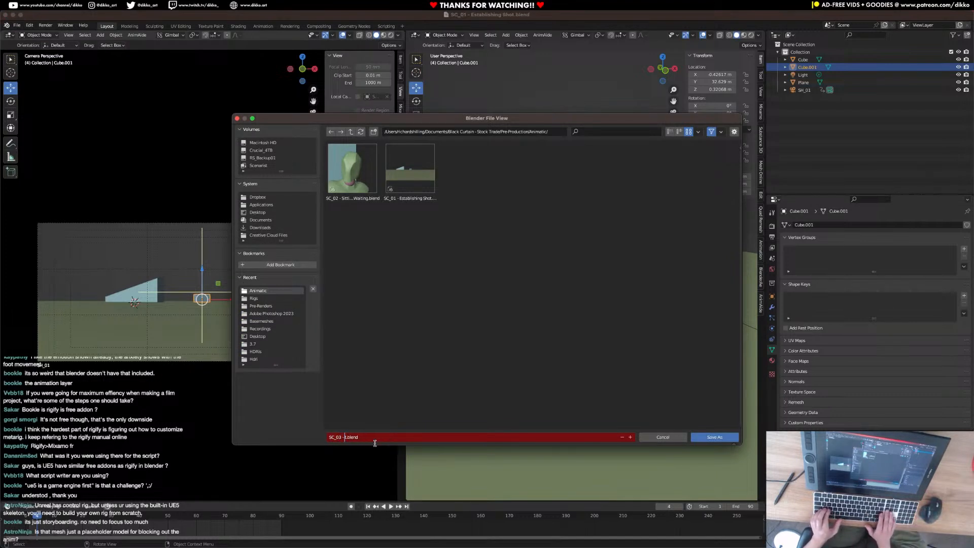
pyautogui.write('Ship')
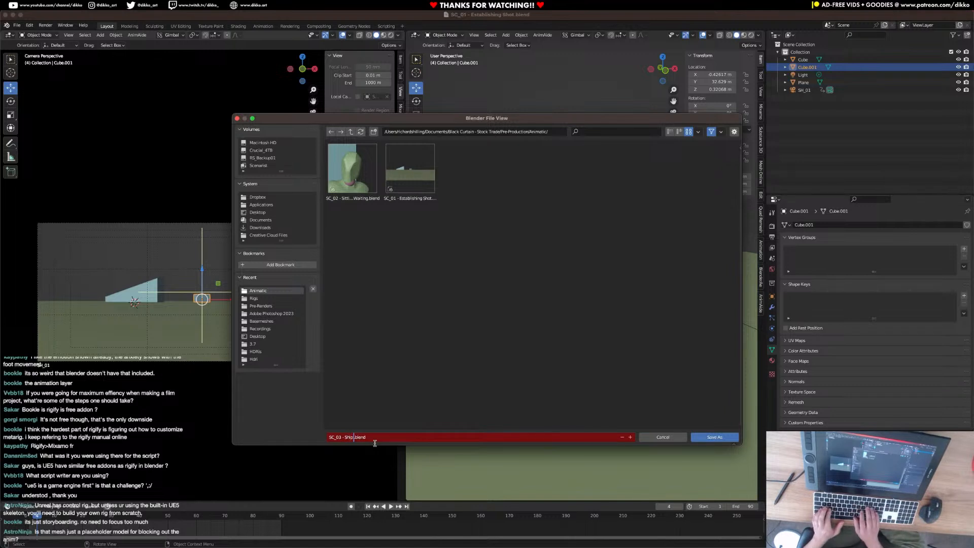
pyautogui.write(' Landing')
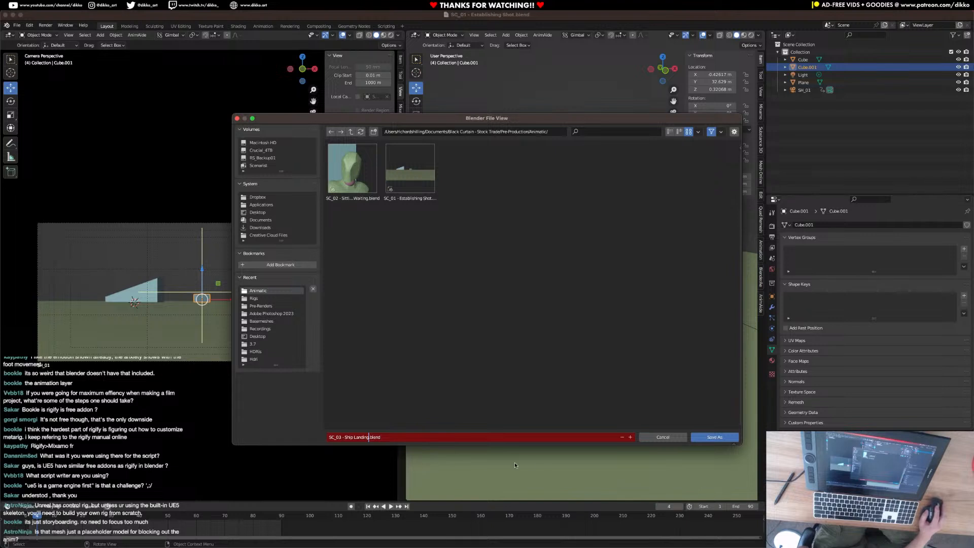
pyautogui.click(541, 411)
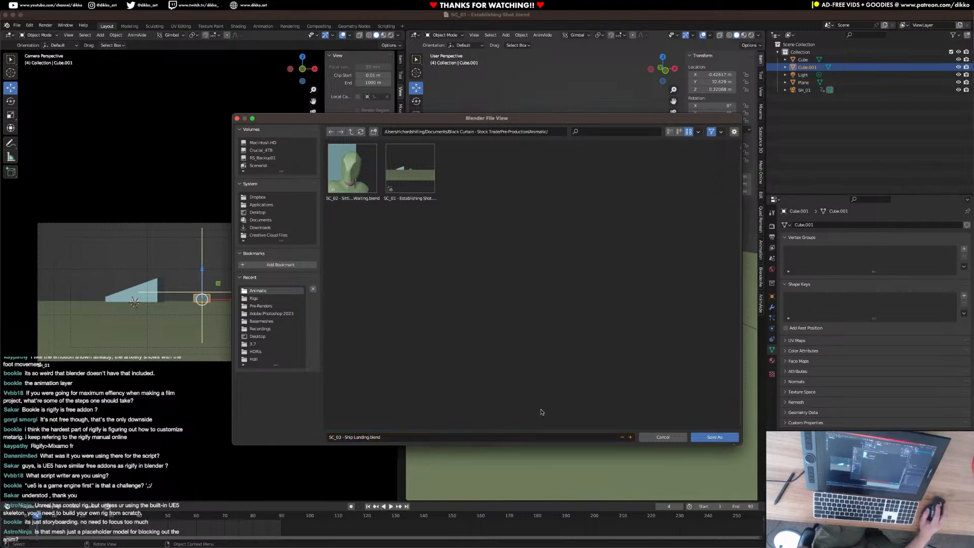
# Append _Wide to the new file's name, before the .blend extension.
pyautogui.click(366, 439)
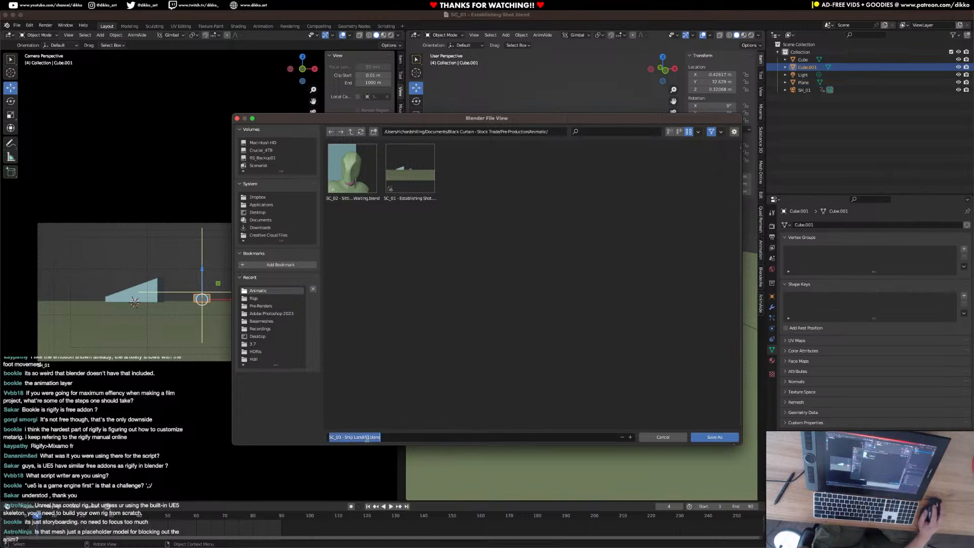
pyautogui.click(370, 438)
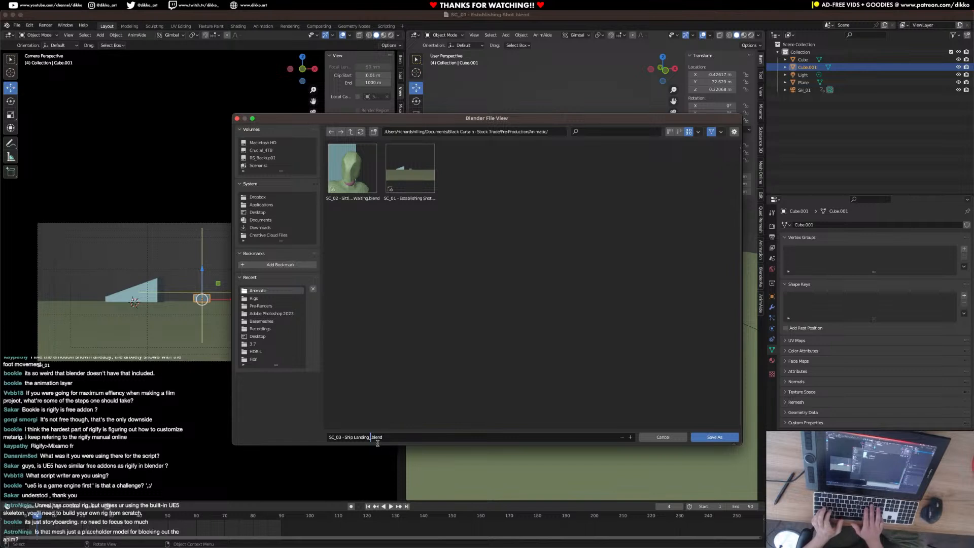
pyautogui.write('_Wide')
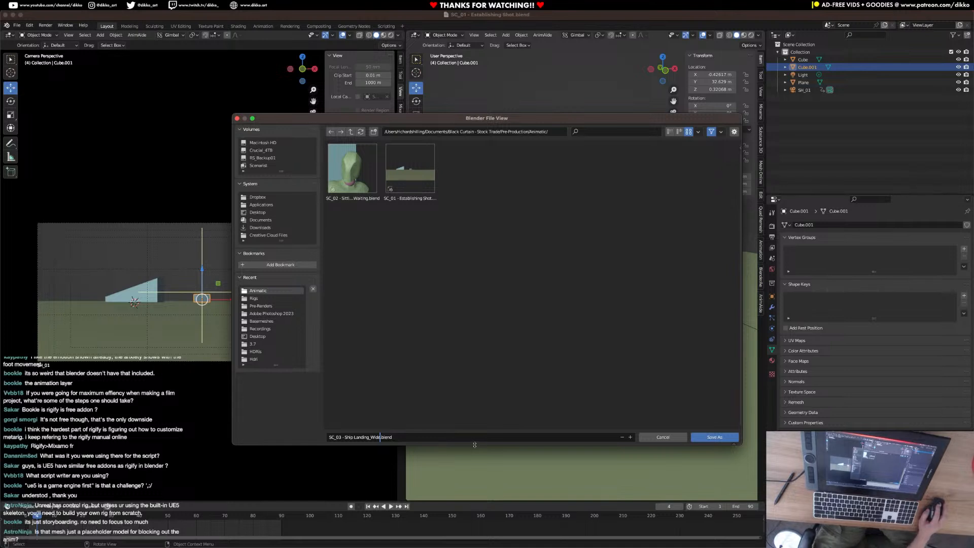
pyautogui.click(720, 440)
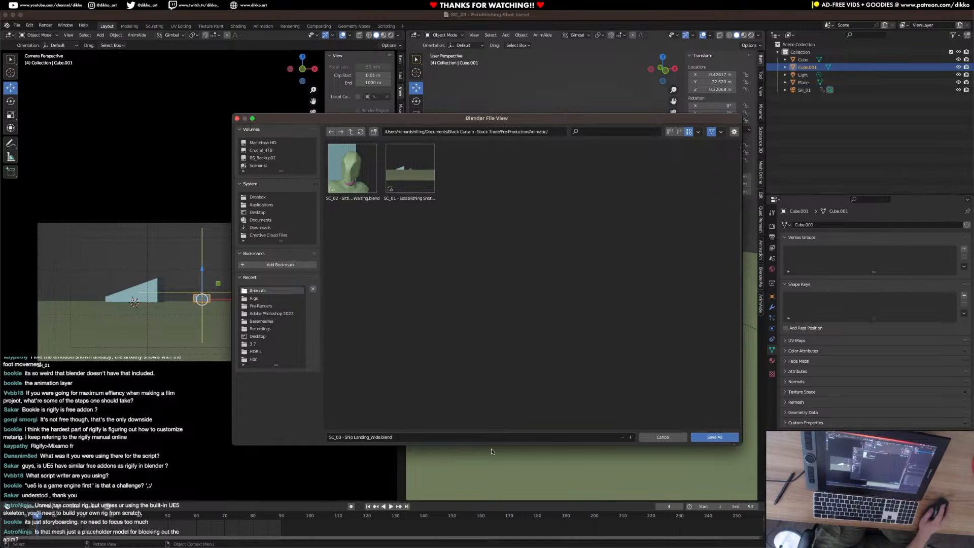
# Replace Wide with WA in the file name and save the scene as SC_03 - Ship Landing_WA.blend.
pyautogui.click(368, 439)
pyautogui.click(371, 437)
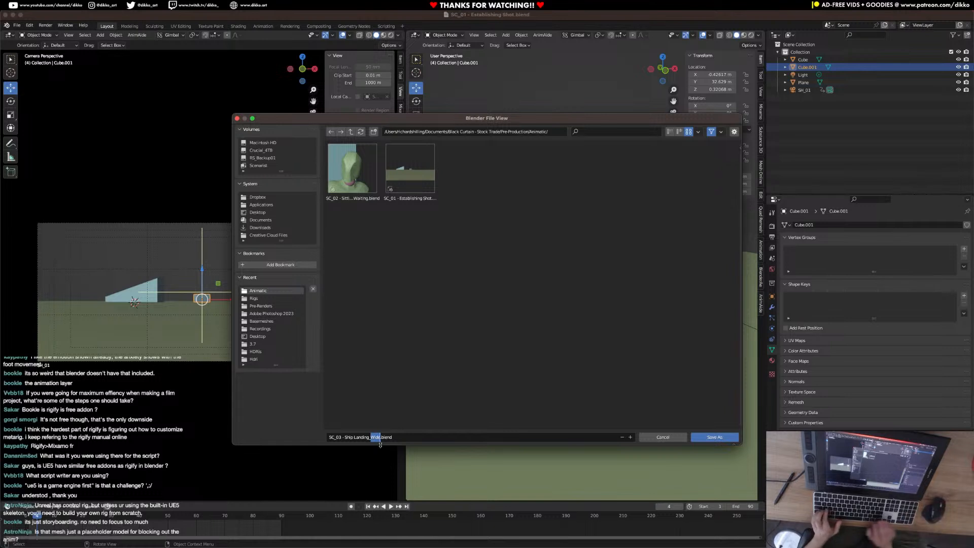
pyautogui.write('WA')
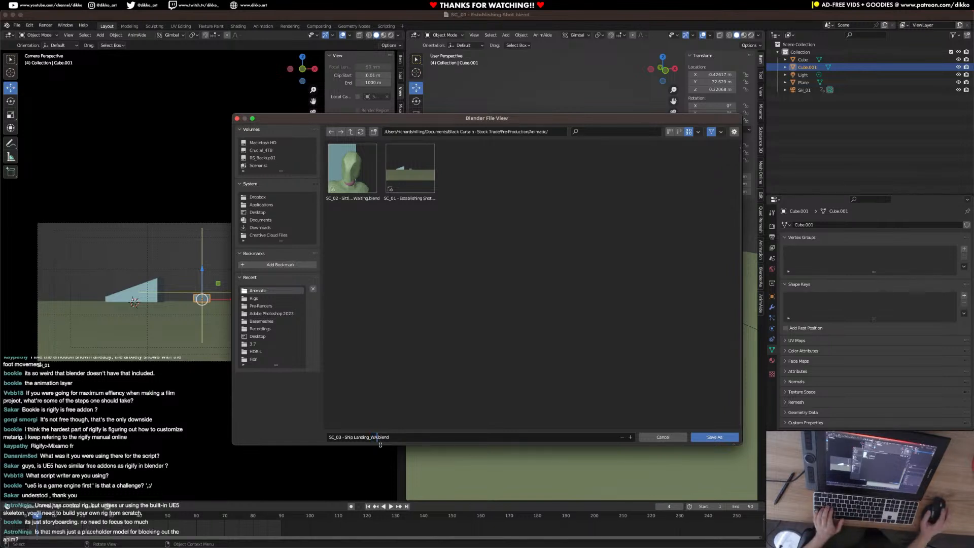
pyautogui.click(720, 438)
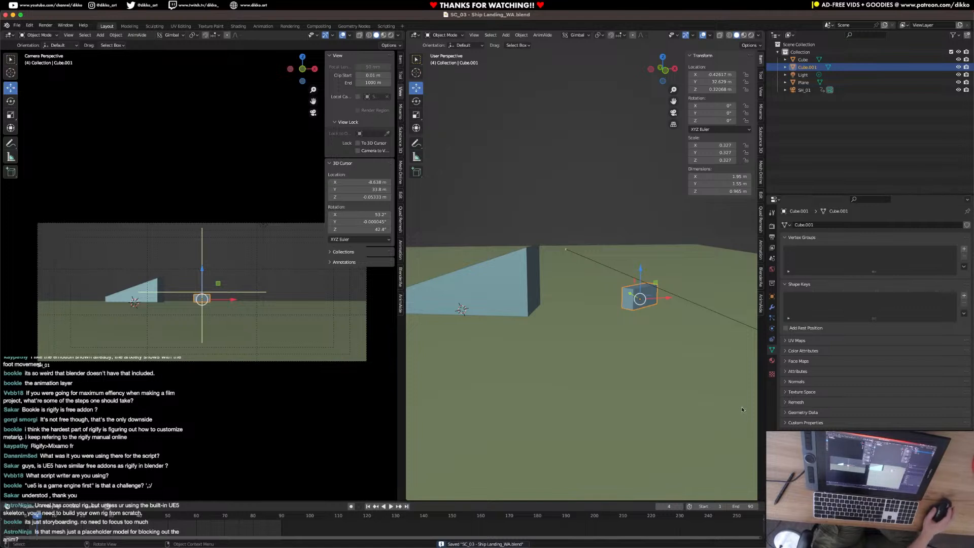
pyautogui.moveTo(503, 238); pyautogui.dragTo(597, 368, button='middle')
pyautogui.click(529, 405)
pyautogui.keyDown('shift'); pyautogui.moveTo(529, 405); pyautogui.dragTo(582, 370, button='middle'); pyautogui.keyUp('shift')
pyautogui.scroll(4, 553, 337)
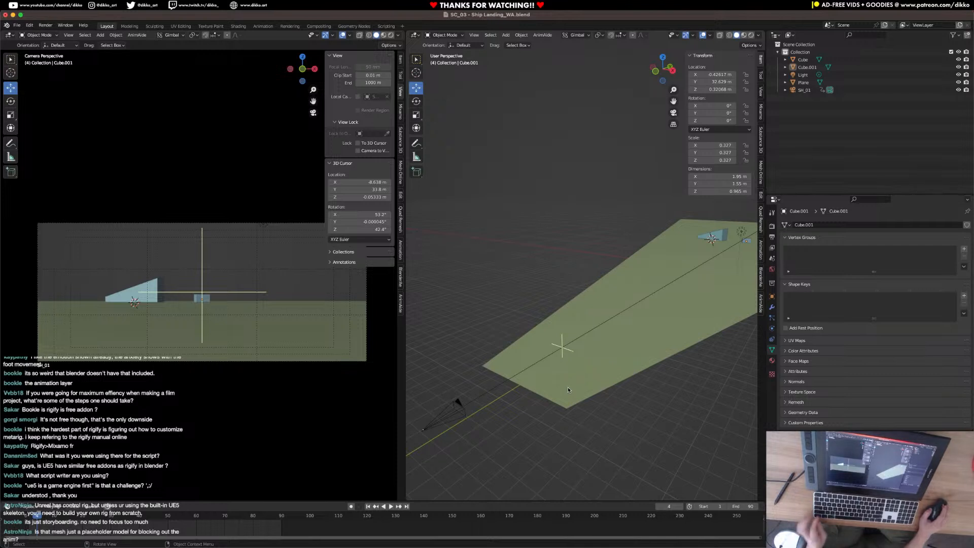
# Apply the scale of the large ground plane.
pyautogui.moveTo(526, 435); pyautogui.dragTo(527, 376, button='middle')
pyautogui.keyDown('shift'); pyautogui.rightClick(520, 309); pyautogui.keyUp('shift')
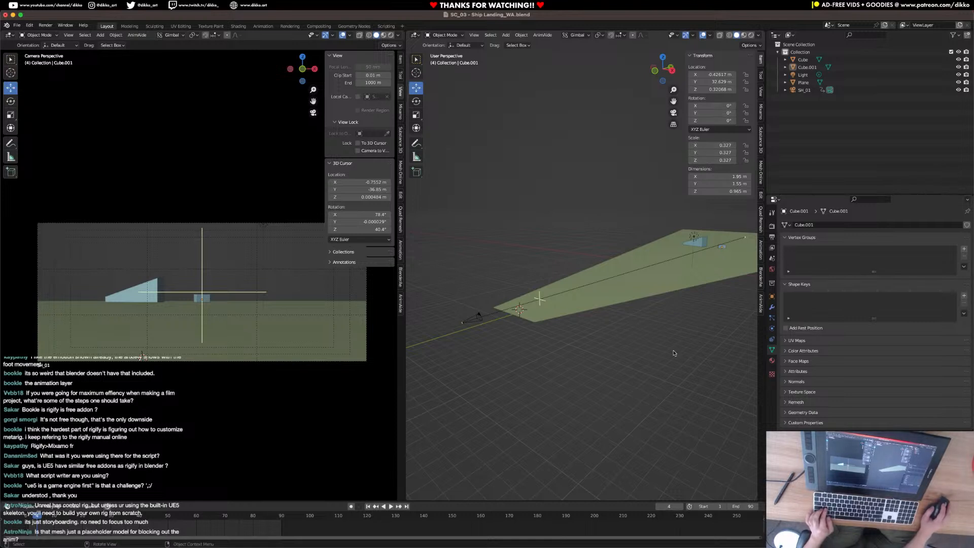
pyautogui.click(640, 287)
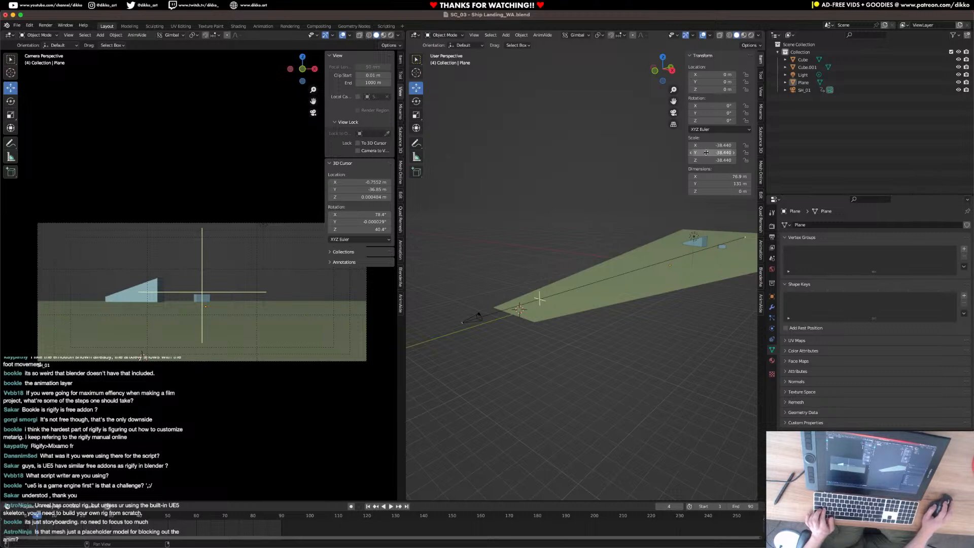
pyautogui.hotkey('ctrl', 'a')
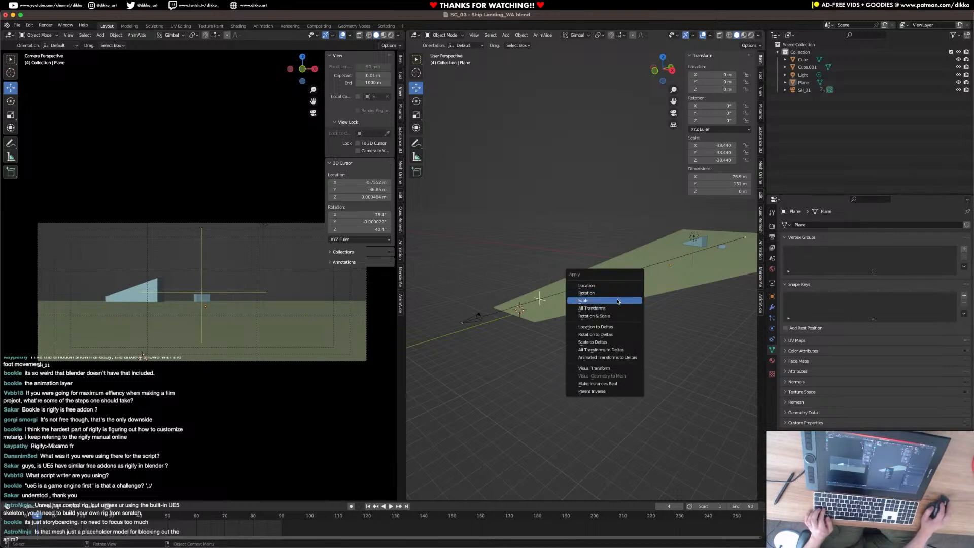
pyautogui.click(618, 302)
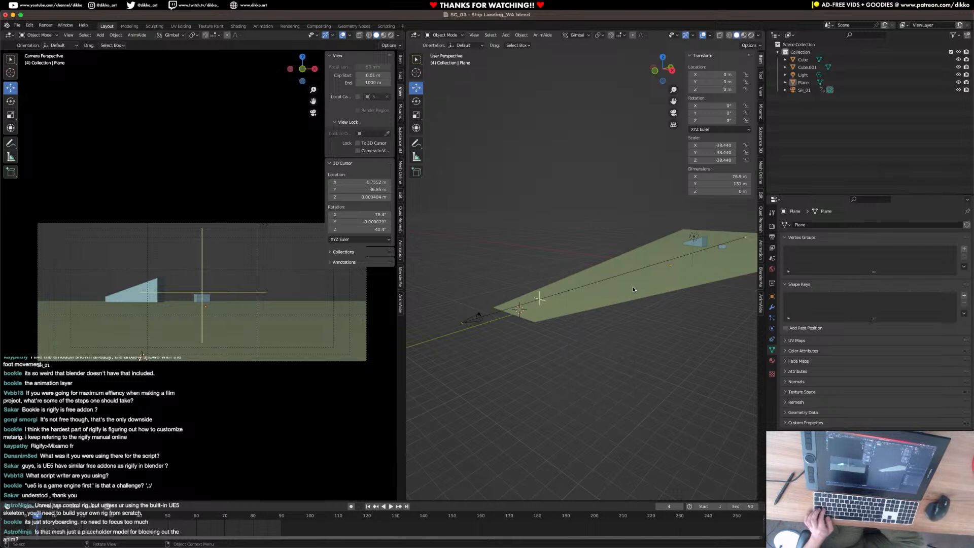
pyautogui.click(632, 286)
pyautogui.hotkey('ctrl', 'a')
pyautogui.click(634, 284)
pyautogui.click(642, 310)
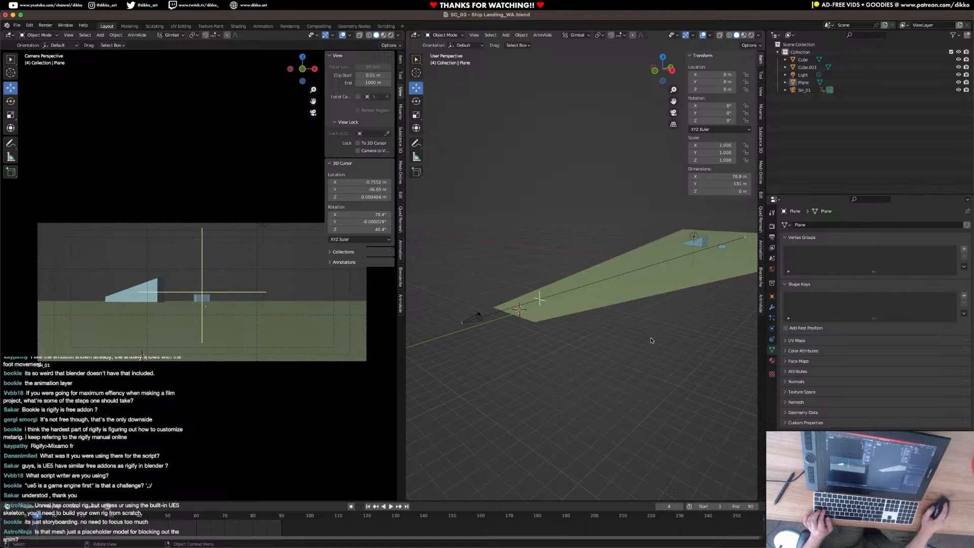
# Set the 3D cursor's location and rotation to 0 on all axes.
pyautogui.scroll(2, 634, 355)
pyautogui.hotkey('shift', 'a')
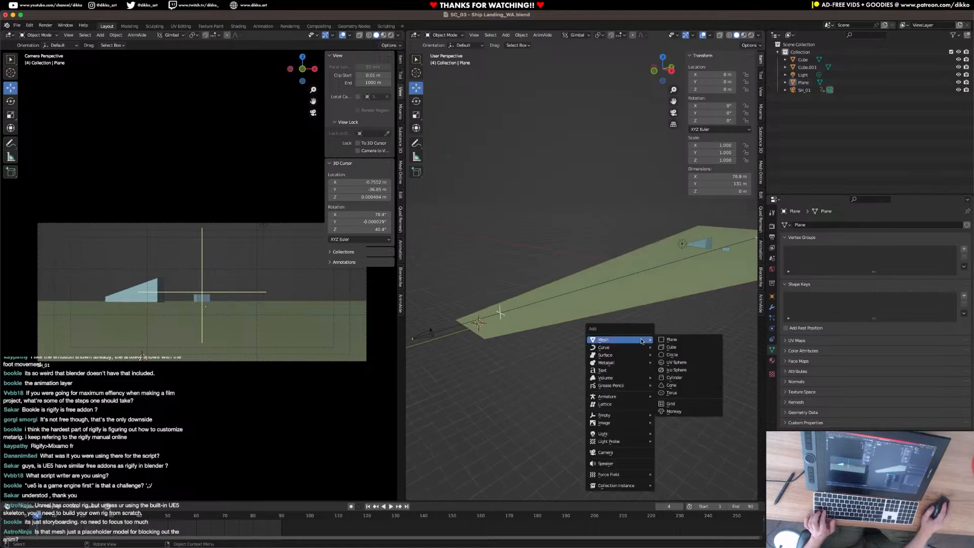
pyautogui.click(759, 94)
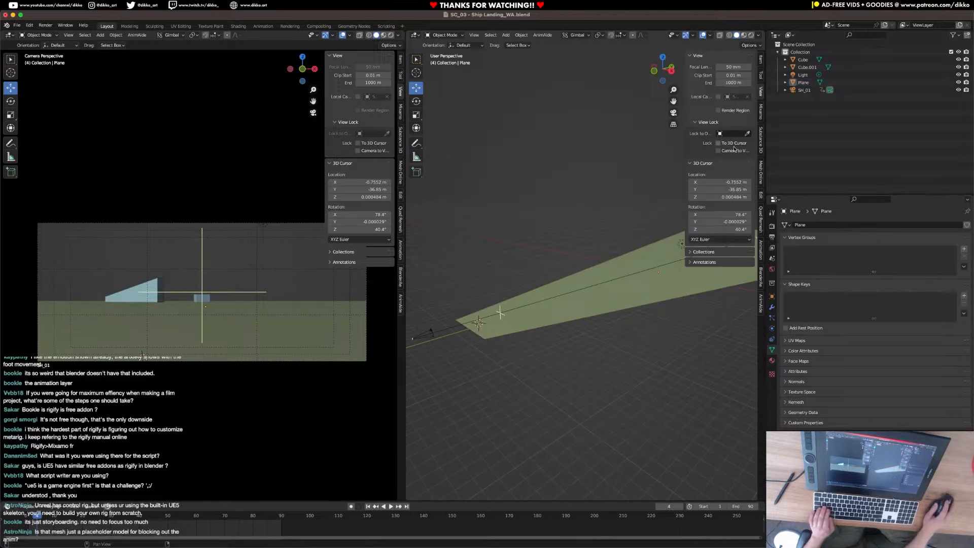
pyautogui.moveTo(720, 182); pyautogui.dragTo(736, 230)
pyautogui.write('0')
pyautogui.press('Return')
pyautogui.write('0')
pyautogui.press('Return')
# Add a cube at the world origin and raise it until it rests on the ground plane.
pyautogui.hotkey('shift', 'a')
pyautogui.moveTo(657, 389)
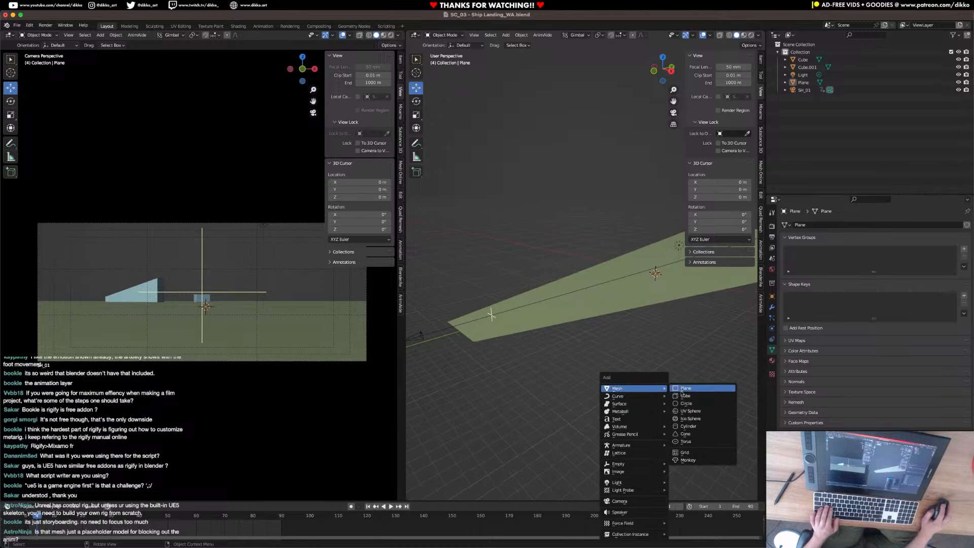
pyautogui.click(694, 401)
pyautogui.scroll(6, 526, 358)
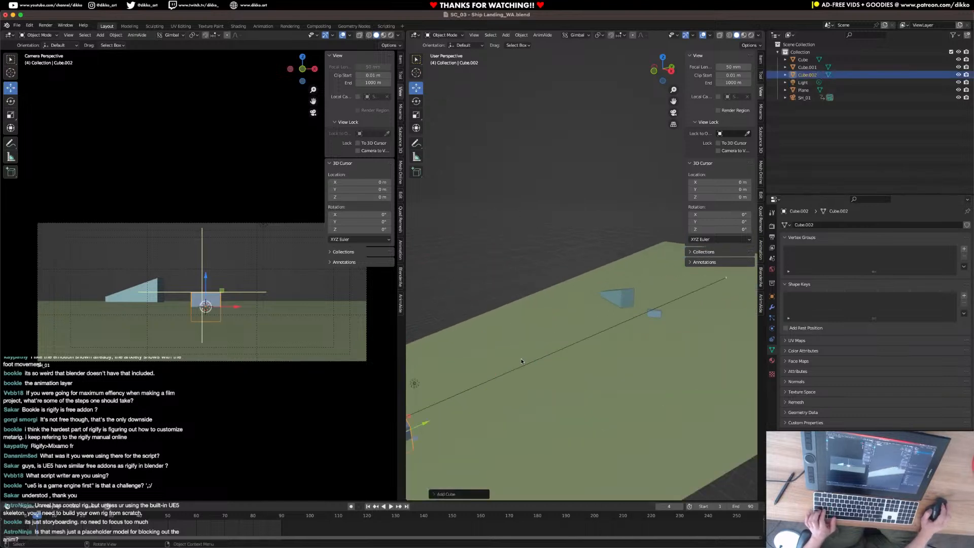
pyautogui.moveTo(503, 354); pyautogui.dragTo(513, 349, button='middle')
pyautogui.press('KP_0')
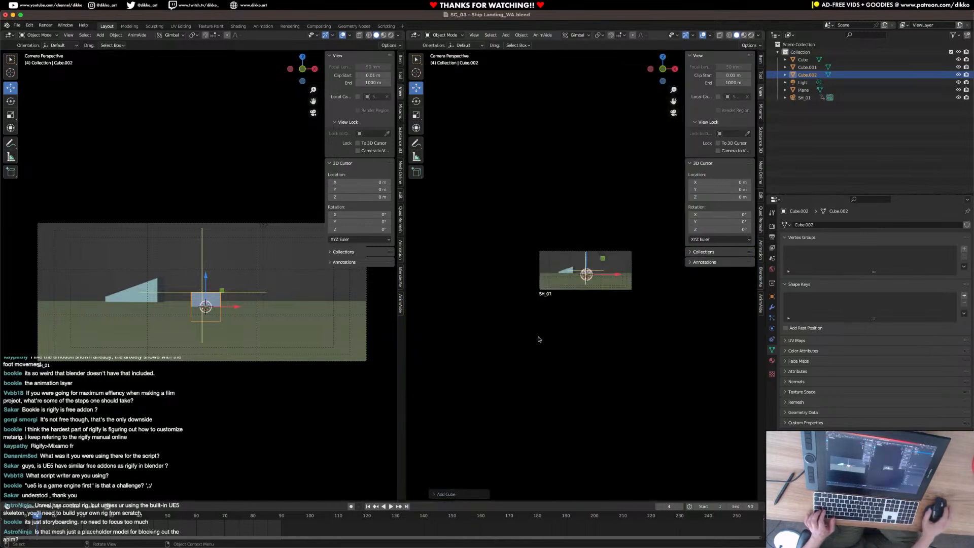
pyautogui.scroll(8, 583, 347)
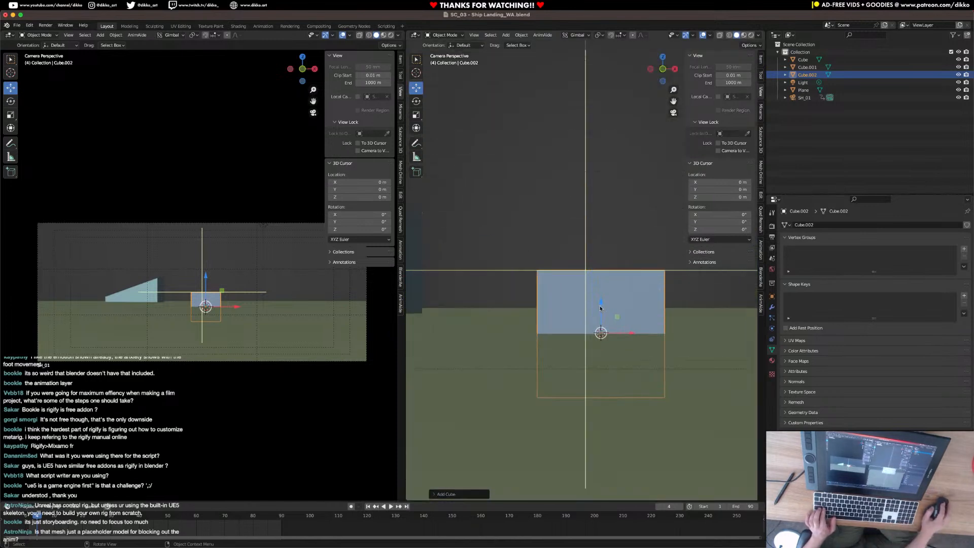
pyautogui.moveTo(600, 308); pyautogui.dragTo(616, 232)
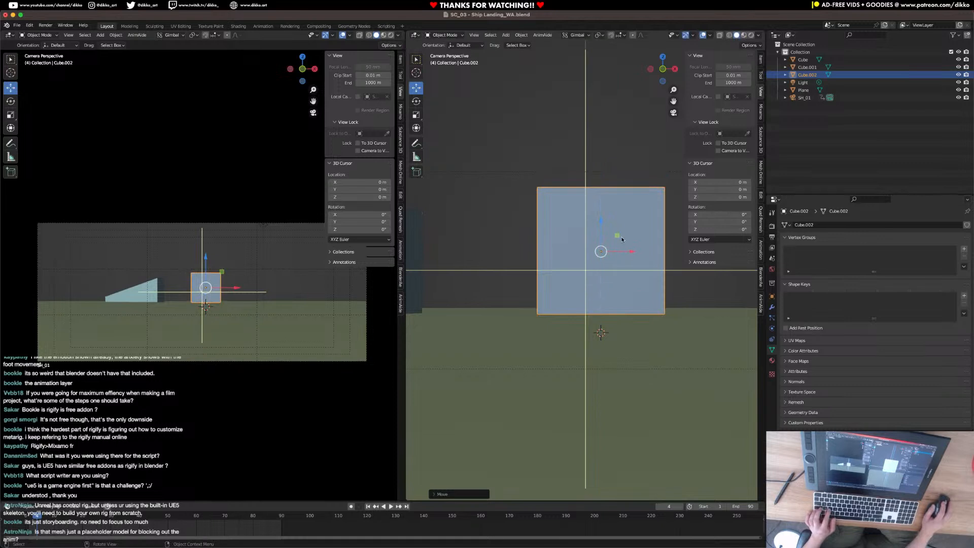
# Scale the new cube along X to about twice its width.
pyautogui.press('s')
pyautogui.press('x')
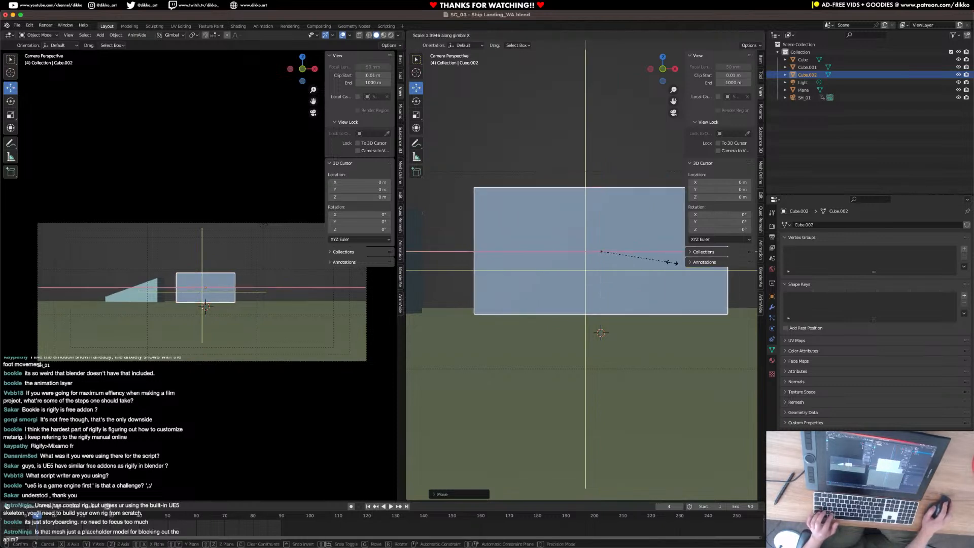
pyautogui.click(672, 262)
# Move the stretched cube's upper front edge outward along X to give the ship a slanted, overhanging nose.
pyautogui.moveTo(526, 230); pyautogui.dragTo(632, 304, button='middle')
pyautogui.scroll(8, 629, 299)
pyautogui.moveTo(519, 246); pyautogui.dragTo(525, 250, button='middle')
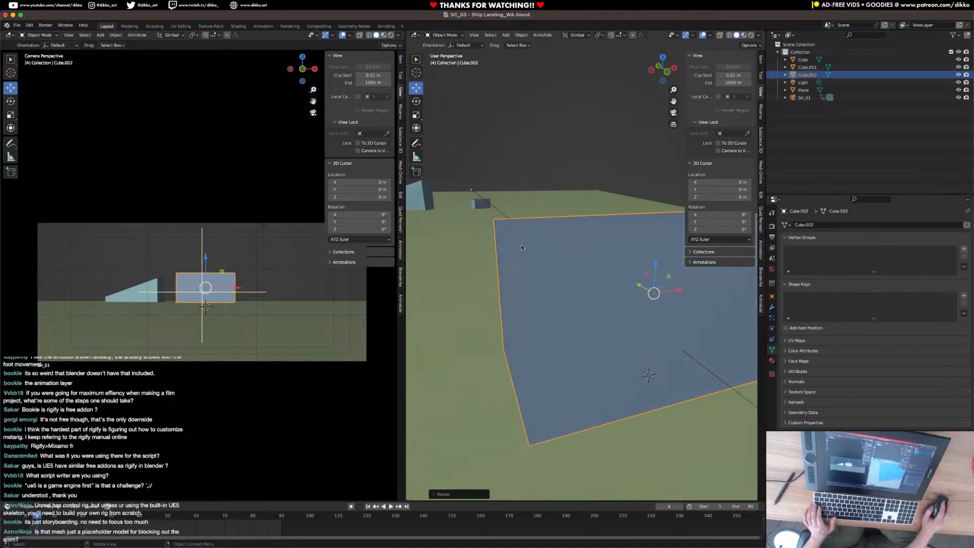
pyautogui.press('Tab')
pyautogui.click(478, 35)
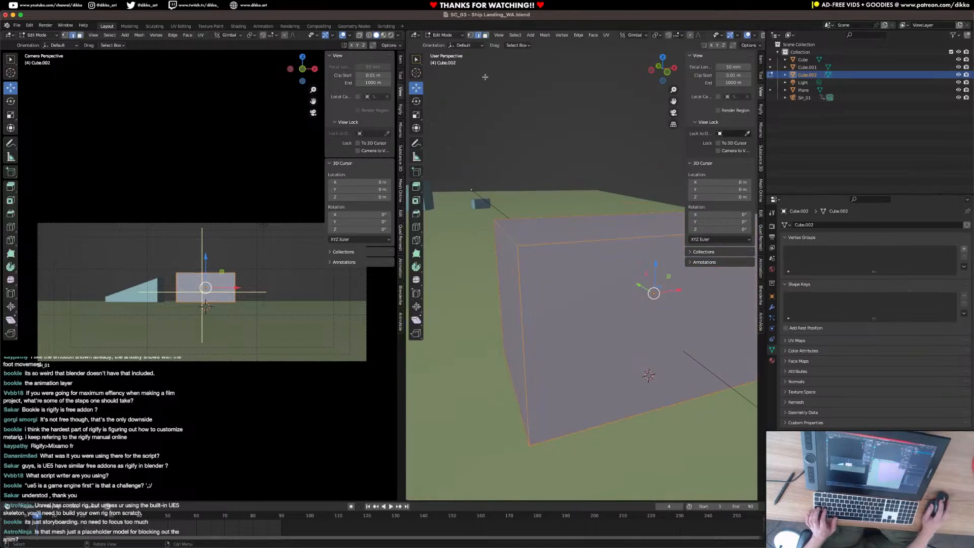
pyautogui.click(502, 228)
pyautogui.moveTo(530, 229); pyautogui.dragTo(439, 243)
pyautogui.moveTo(440, 242); pyautogui.dragTo(491, 213, button='middle')
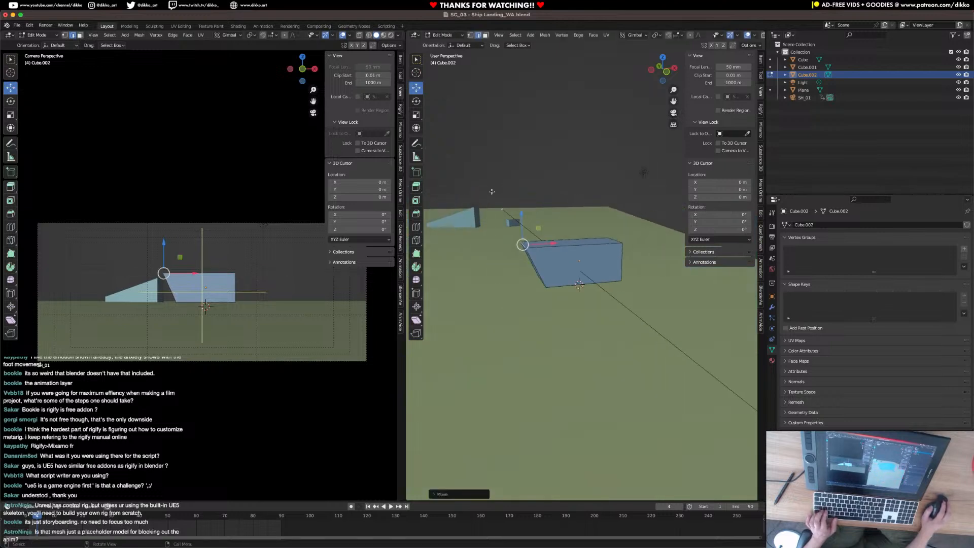
pyautogui.moveTo(550, 245); pyautogui.dragTo(545, 245)
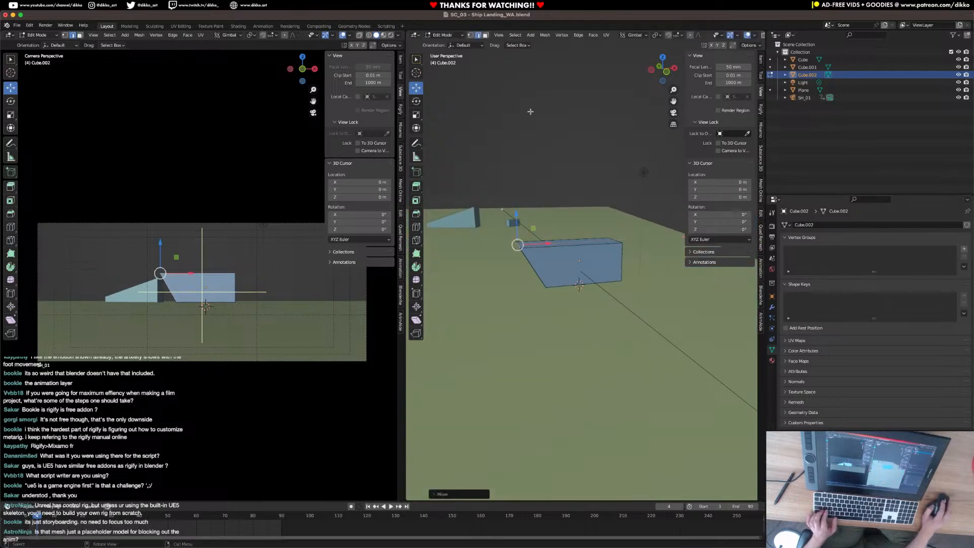
# Add one vertical loop cut around the ship's hull and move it along X close to the slanted nose.
pyautogui.click(486, 35)
pyautogui.scroll(3, 552, 232)
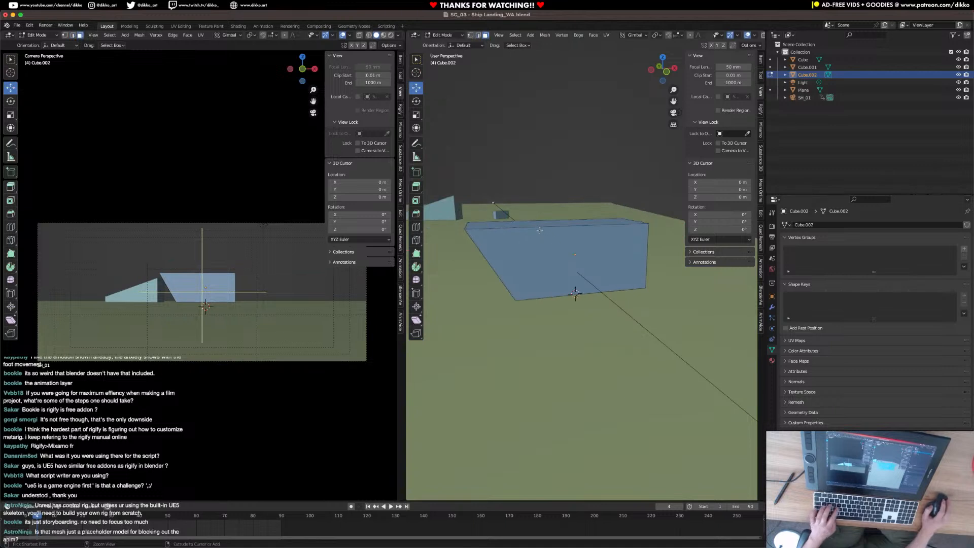
pyautogui.moveTo(539, 231); pyautogui.dragTo(577, 301, button='middle')
pyautogui.hotkey('ctrl', 'r')
pyautogui.click(559, 305)
pyautogui.rightClick(559, 305)
pyautogui.press('s')
pyautogui.press('y')
pyautogui.press('Return')
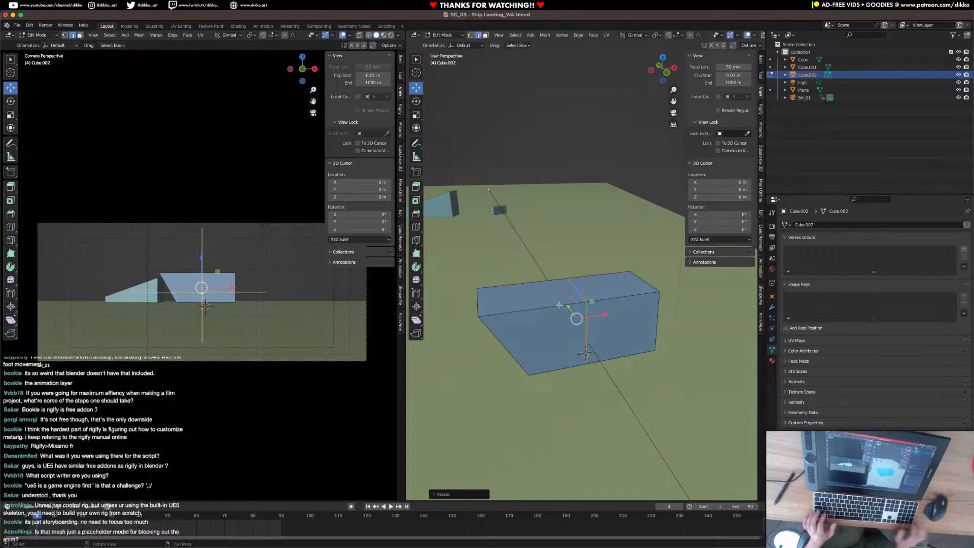
pyautogui.moveTo(603, 318); pyautogui.dragTo(551, 325)
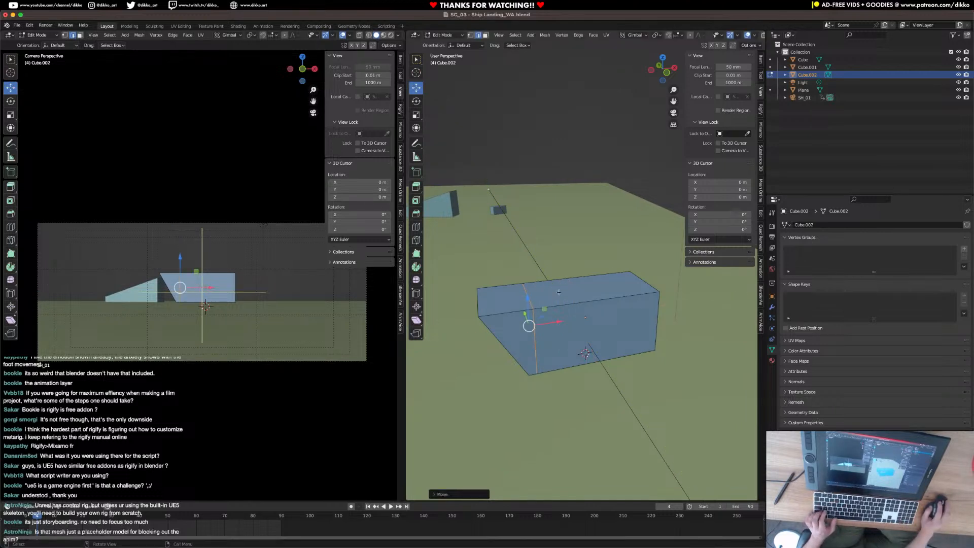
# Extrude the top face behind the loop cut slightly upward along Z to form a raised rear deck.
pyautogui.click(557, 307)
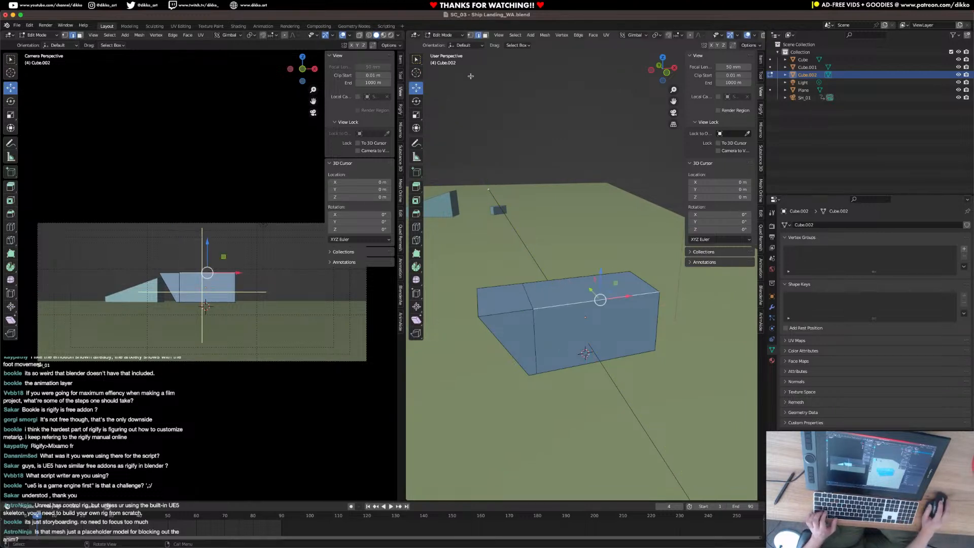
pyautogui.click(551, 291)
pyautogui.press('e')
pyautogui.press('z')
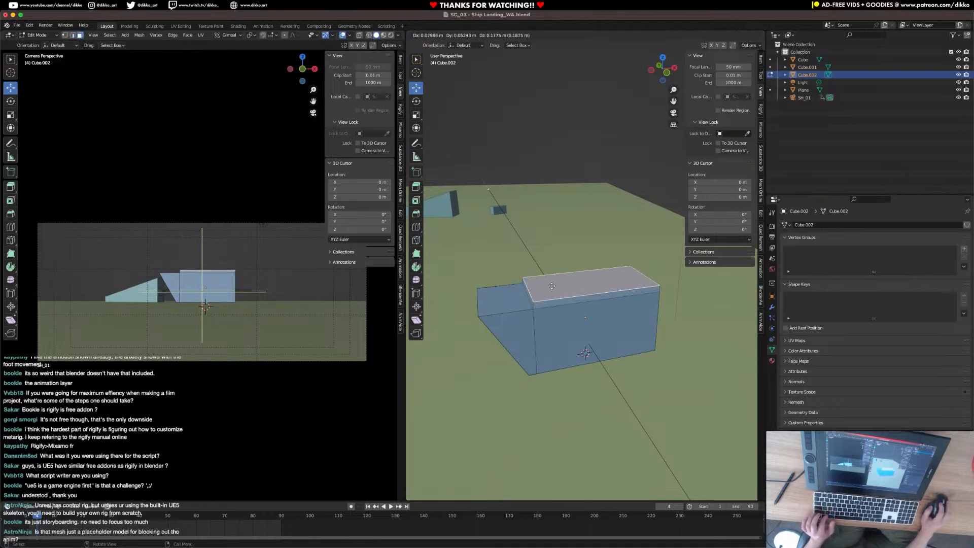
pyautogui.press('z')
pyautogui.click(551, 279)
# Add two horizontal loop cuts around the hull, dividing its sides and nose into three bands.
pyautogui.moveTo(551, 280); pyautogui.dragTo(582, 322, button='middle')
pyautogui.hotkey('ctrl', 'r')
pyautogui.scroll(1, 582, 321)
pyautogui.click(582, 323)
pyautogui.rightClick(591, 295)
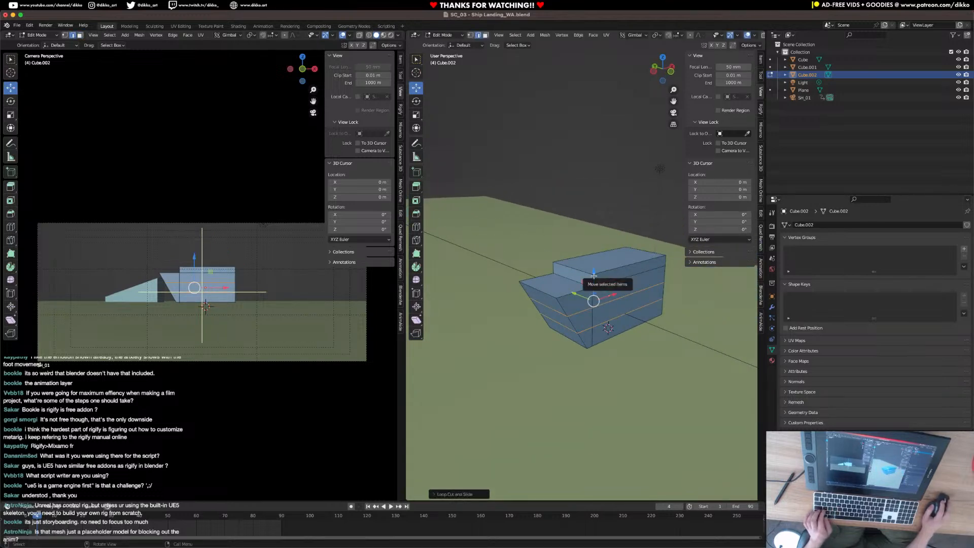
# Extrude the middle-band faces on both sides of the hull outward along their normals.
pyautogui.click(486, 34)
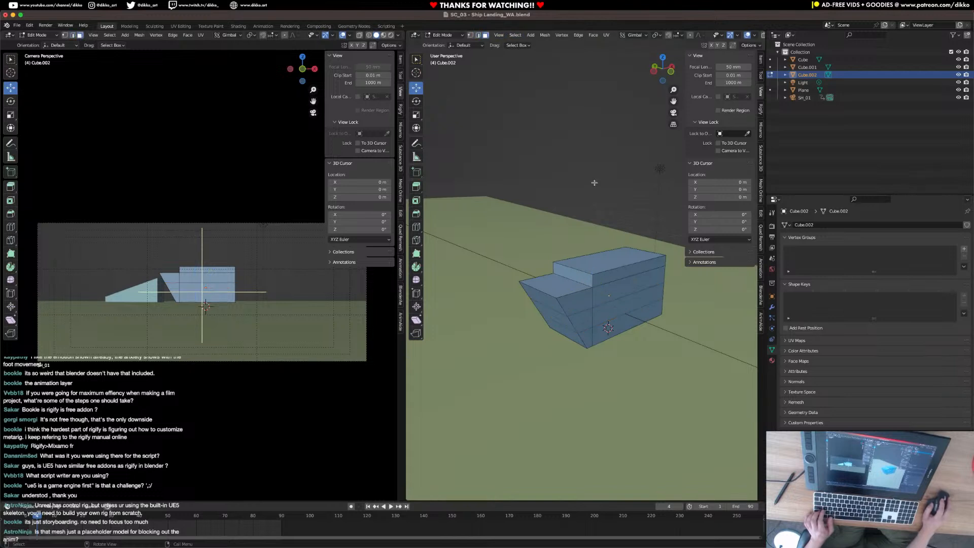
pyautogui.click(617, 307)
pyautogui.moveTo(616, 306); pyautogui.dragTo(677, 349, button='middle')
pyautogui.click(661, 350)
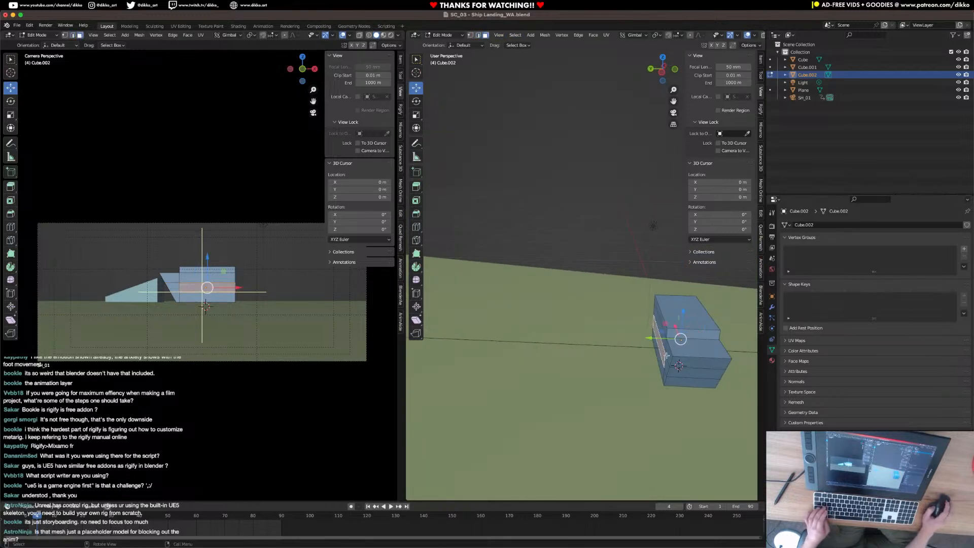
pyautogui.hotkey('alt', 'e')
pyautogui.click(662, 364)
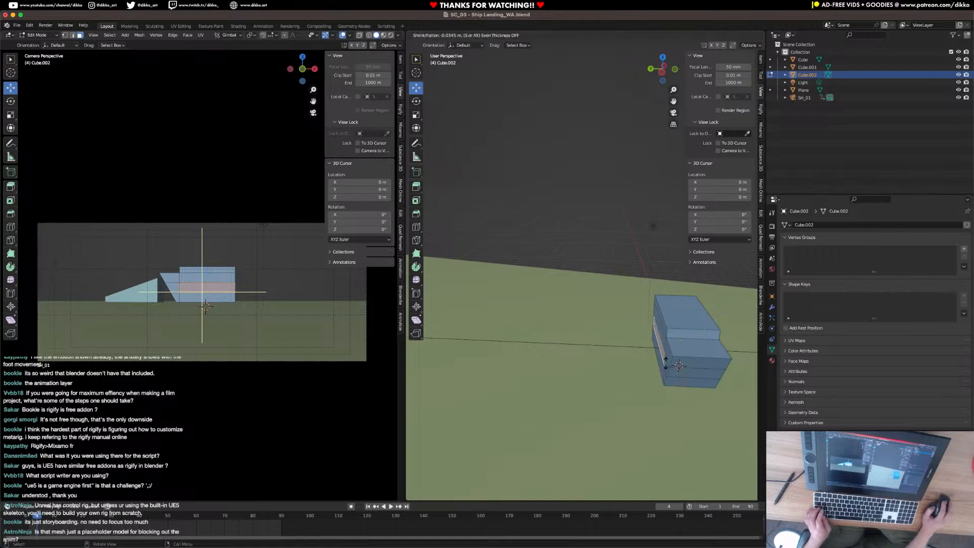
pyautogui.click(678, 365)
pyautogui.moveTo(679, 365); pyautogui.dragTo(602, 338, button='middle')
pyautogui.press('Tab')
pyautogui.scroll(4, 553, 350)
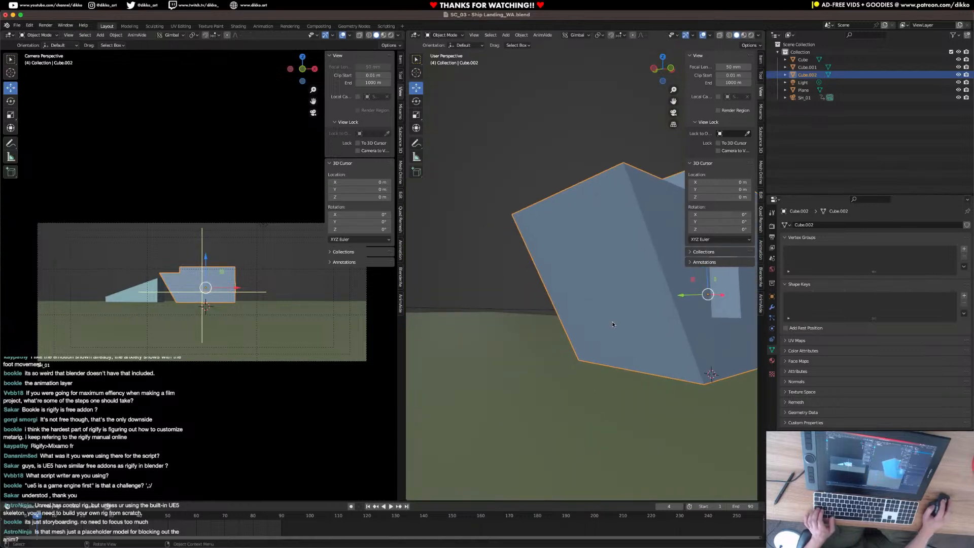
# Inset the three faces of the slanted nose together, leaving an even frame around them.
pyautogui.press('Tab')
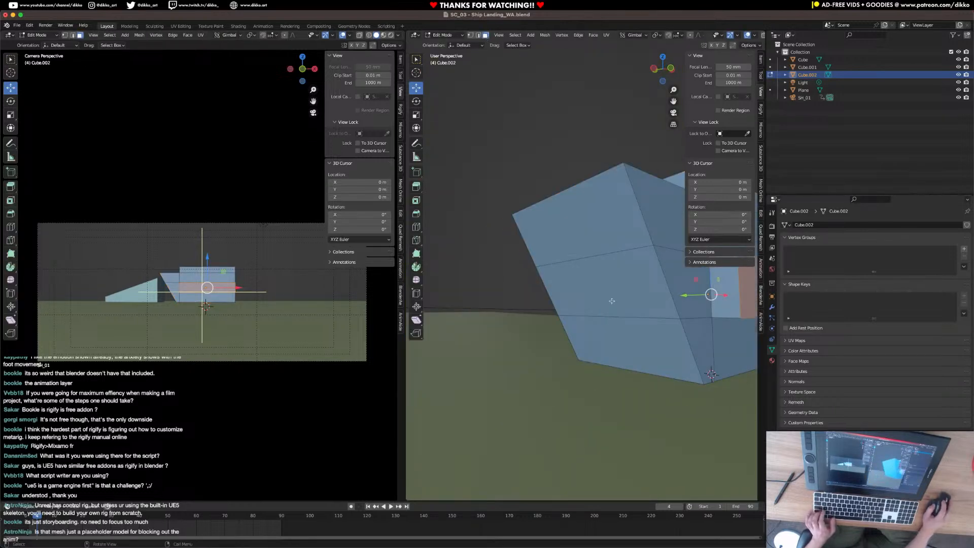
pyautogui.click(619, 345)
pyautogui.keyDown('shift'); pyautogui.click(605, 284); pyautogui.keyUp('shift')
pyautogui.keyDown('shift'); pyautogui.click(596, 222); pyautogui.keyUp('shift')
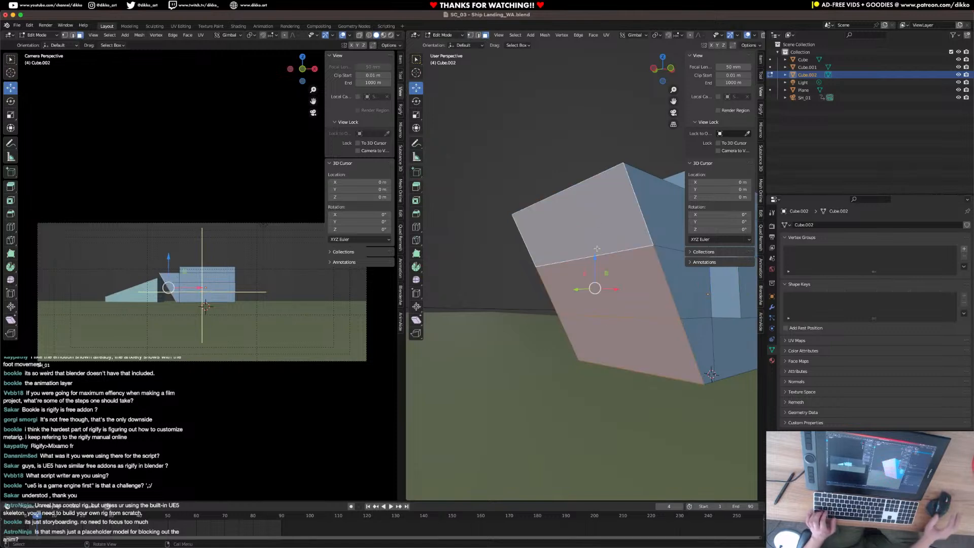
pyautogui.press('i')
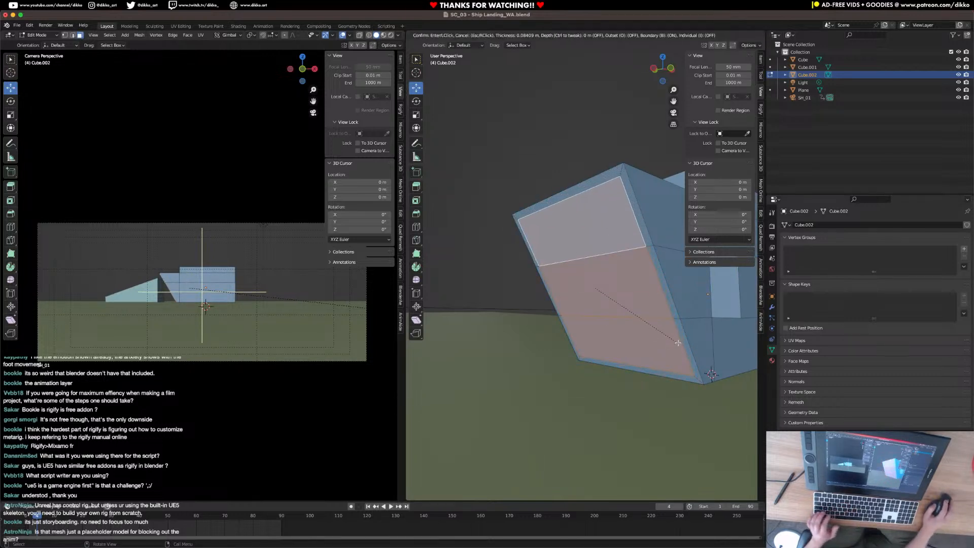
pyautogui.click(664, 333)
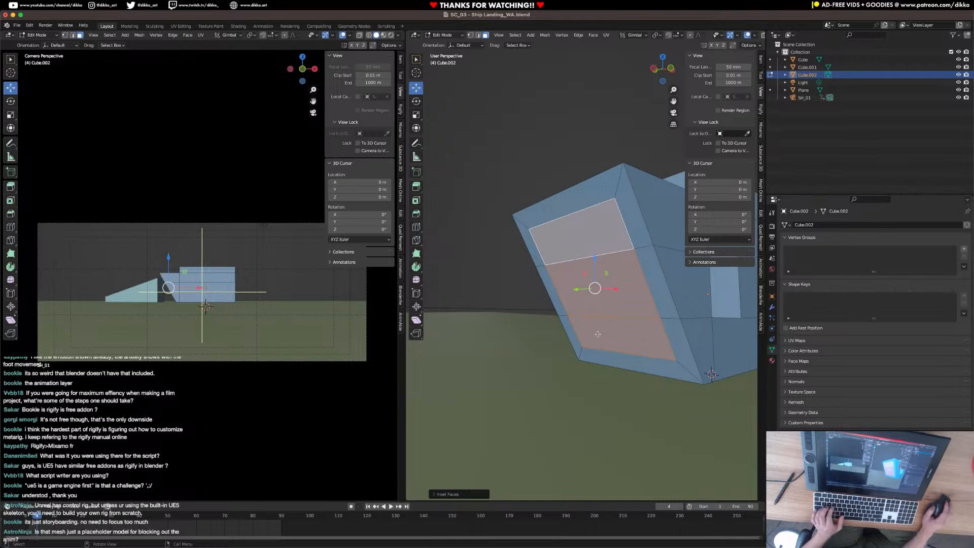
# Duplicate the inset nose faces in place and separate the copy into its own object as a door panel.
pyautogui.hotkey('shift', 'd')
pyautogui.press('Return')
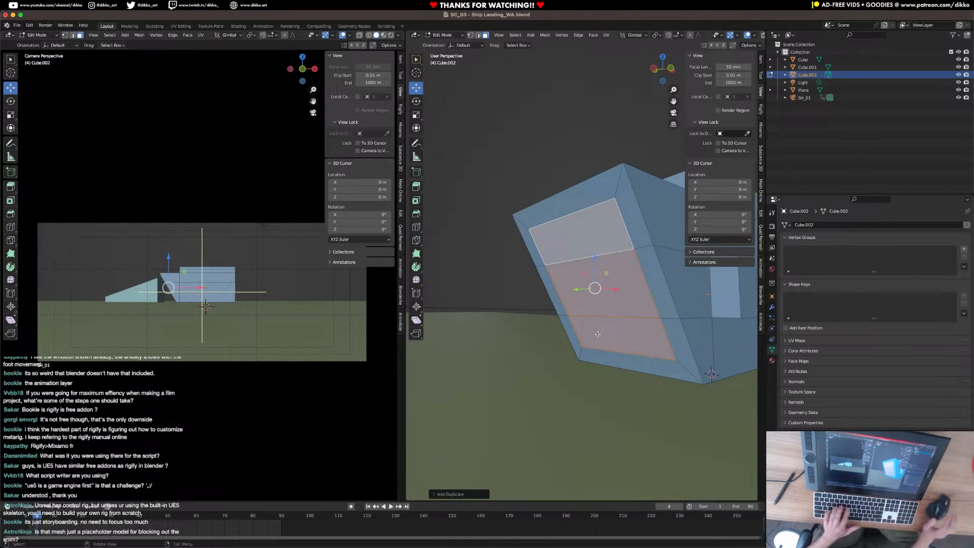
pyautogui.press('p')
pyautogui.click(598, 334)
pyautogui.press('Tab')
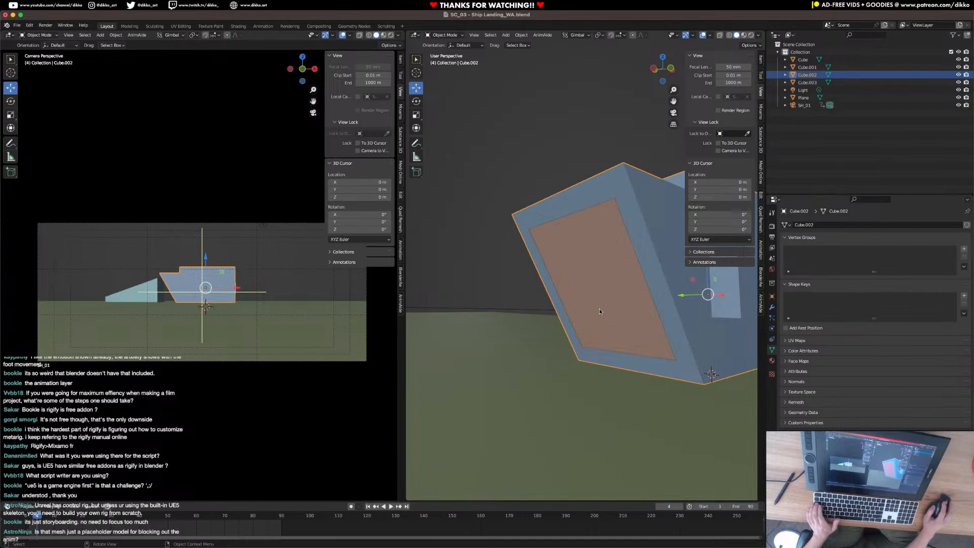
# Set the transform orientation to Global and move the separated nose panel slightly outward along X.
pyautogui.keyDown('shift'); pyautogui.moveTo(606, 300); pyautogui.dragTo(536, 337, button='middle'); pyautogui.keyUp('shift')
pyautogui.scroll(-4, 536, 337)
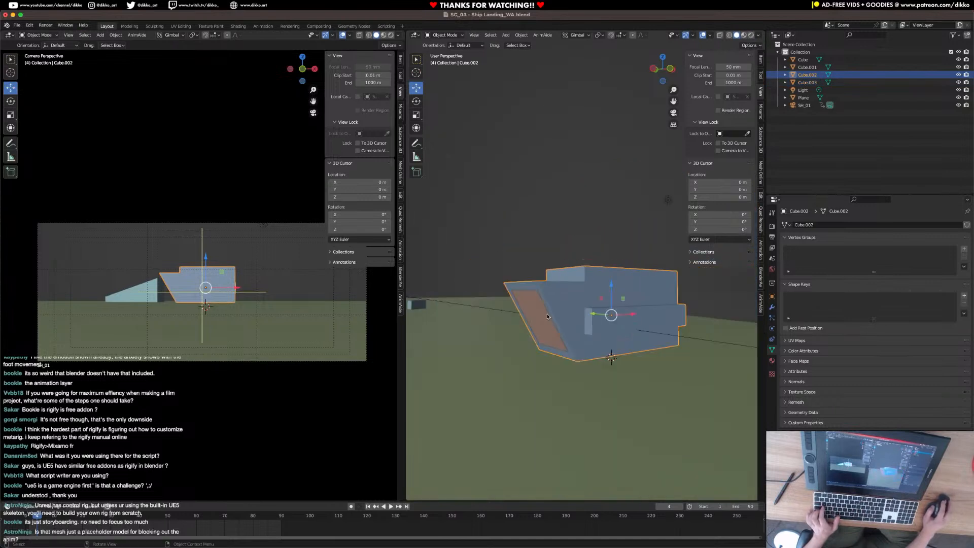
pyautogui.click(547, 316)
pyautogui.click(574, 35)
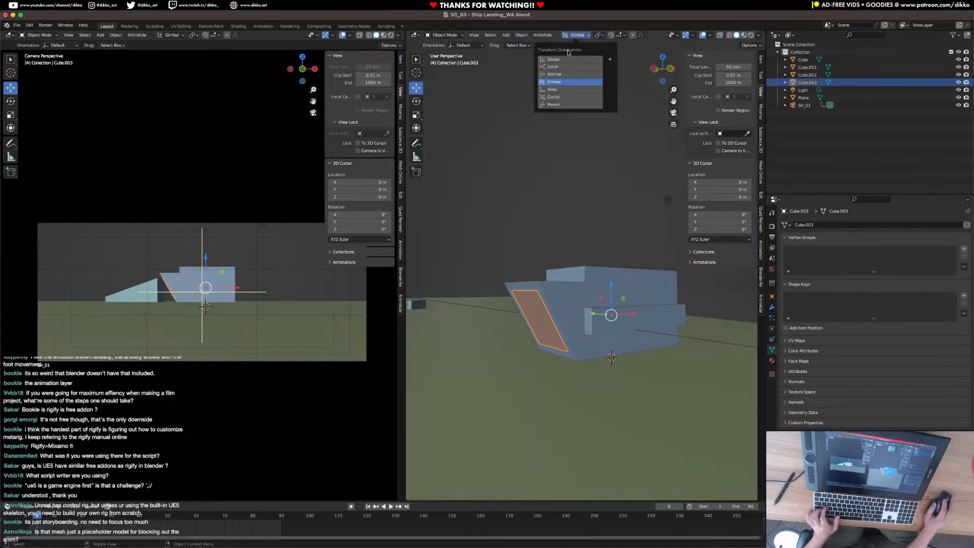
pyautogui.click(558, 54)
pyautogui.moveTo(629, 314); pyautogui.dragTo(596, 308)
pyautogui.scroll(-4, 596, 308)
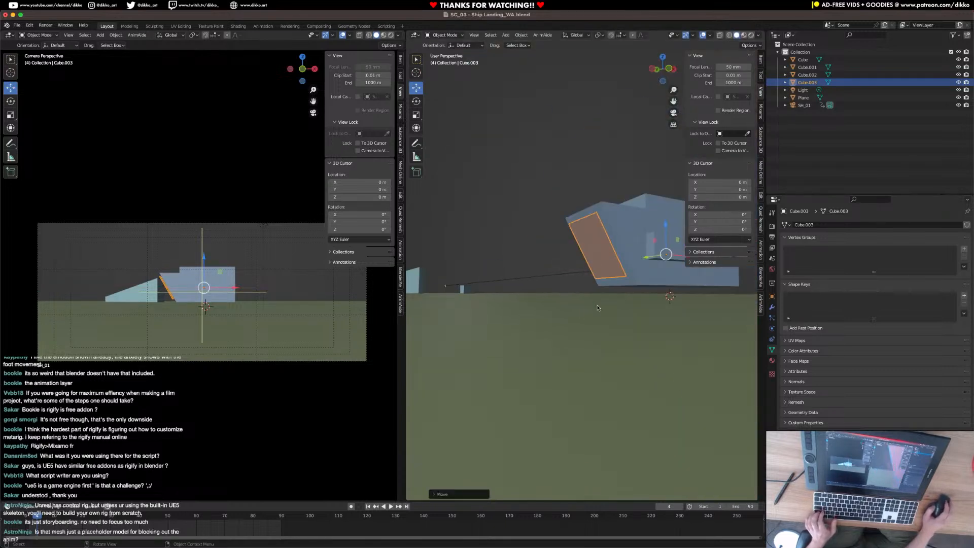
# Add a Solidify modifier to the separated door panel and set its thickness to 0.034 m.
pyautogui.click(771, 310)
pyautogui.click(820, 226)
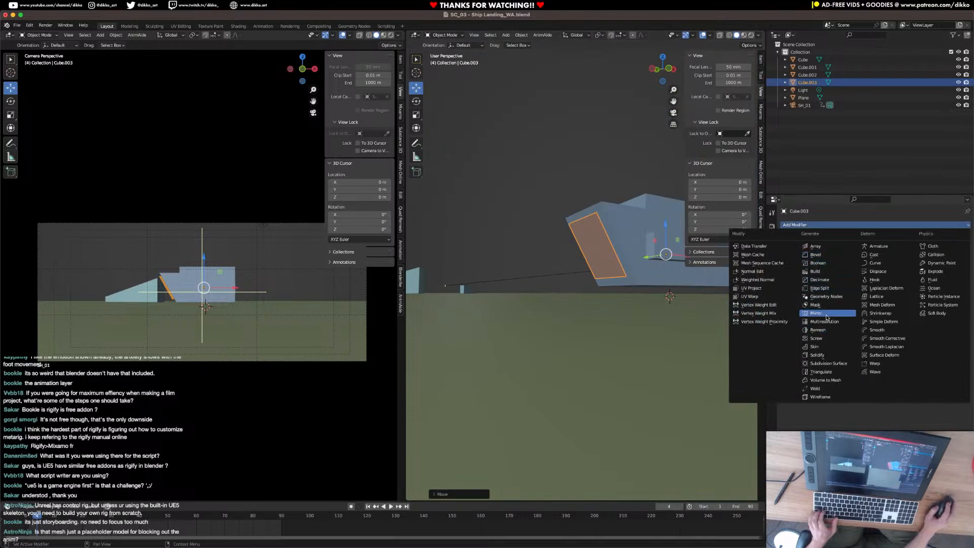
pyautogui.click(823, 355)
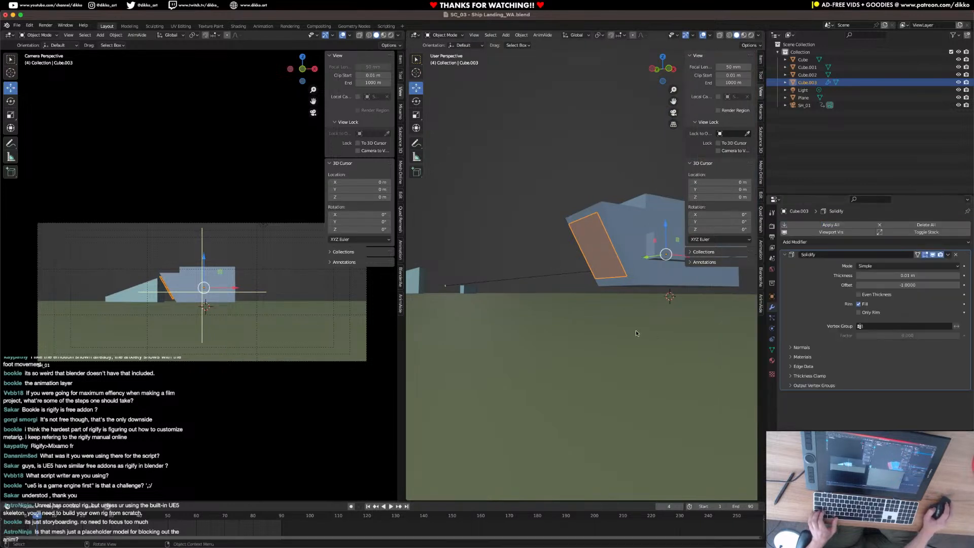
pyautogui.press('KP_Decimal')
pyautogui.moveTo(608, 312); pyautogui.dragTo(588, 332, button='middle')
pyautogui.moveTo(893, 275); pyautogui.dragTo(910, 276)
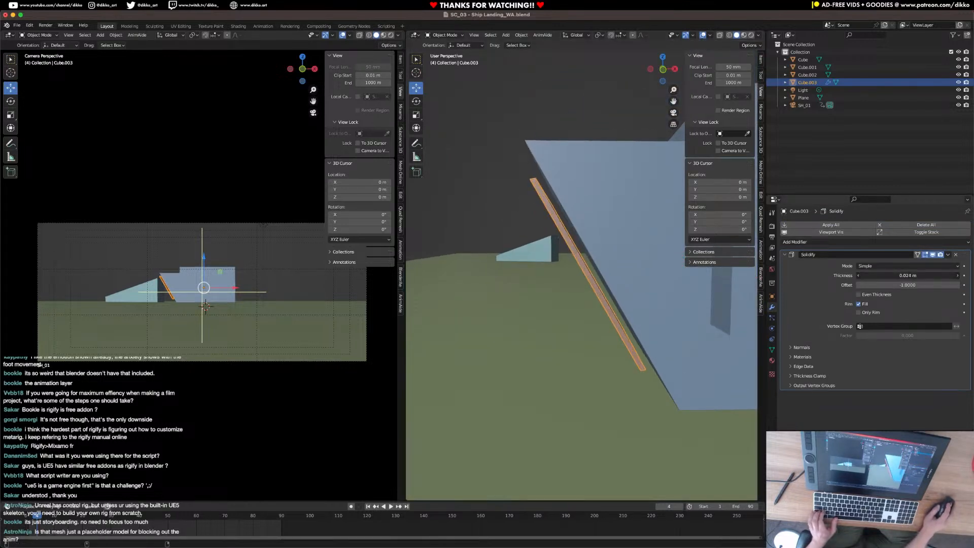
pyautogui.moveTo(657, 334); pyautogui.dragTo(634, 336, button='middle')
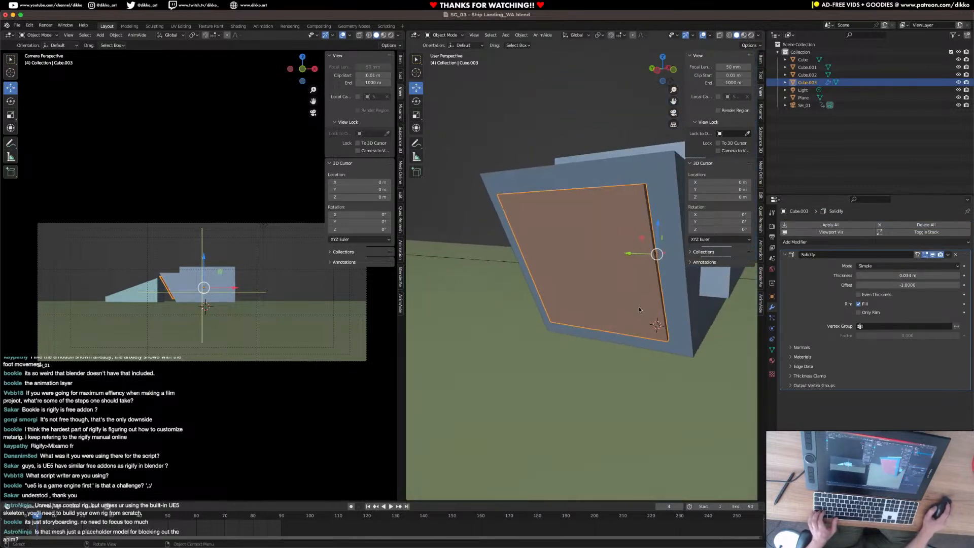
# Isolate the hull and delete the lower and middle inset faces of its nose to open a doorway.
pyautogui.click(659, 221)
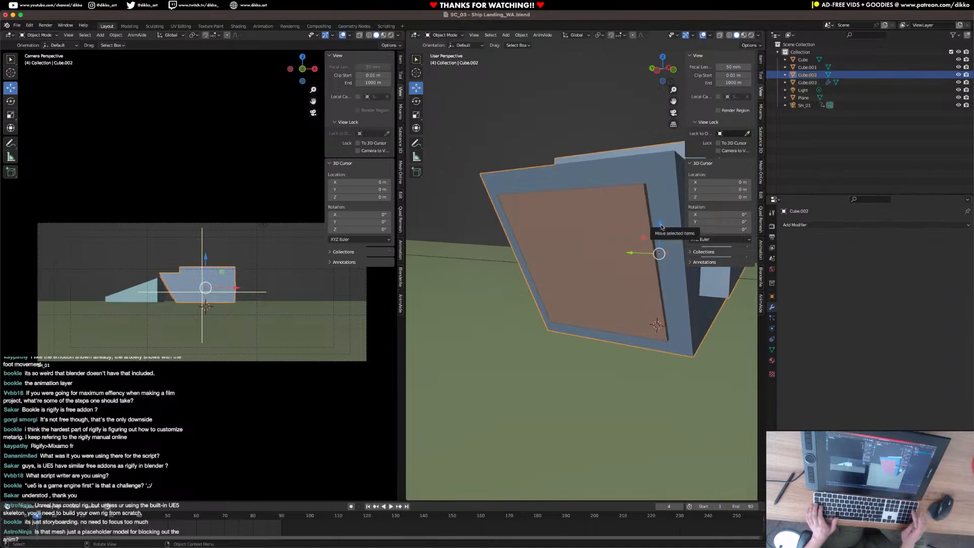
pyautogui.press('KP_Divide')
pyautogui.press('Tab')
pyautogui.moveTo(573, 300); pyautogui.dragTo(571, 295, button='middle')
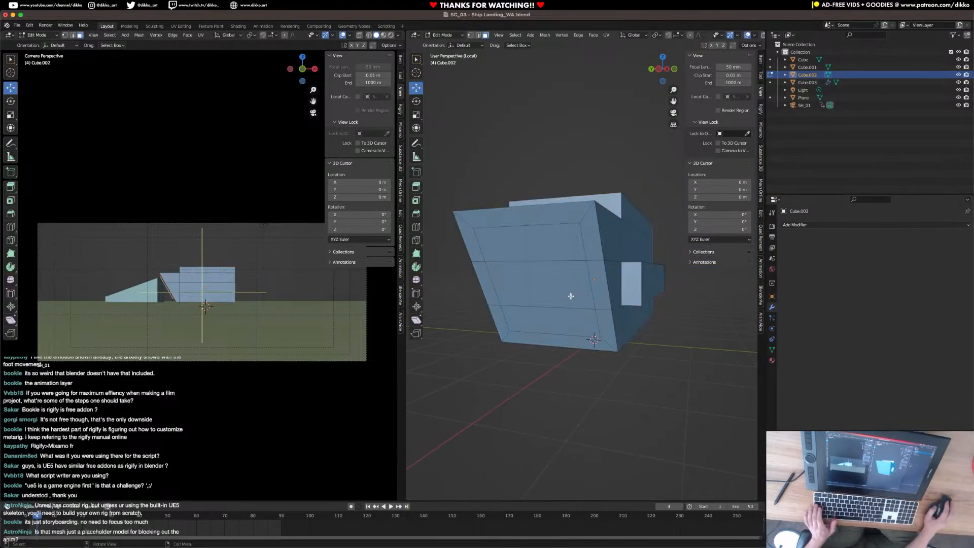
pyautogui.click(537, 320)
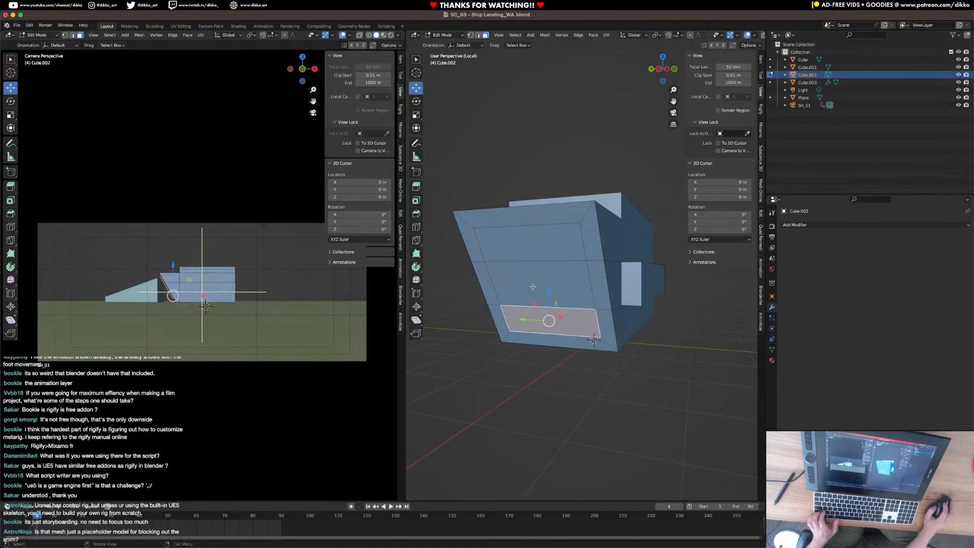
pyautogui.keyDown('shift'); pyautogui.click(537, 281); pyautogui.keyUp('shift')
pyautogui.press('x')
pyautogui.click(537, 279)
pyautogui.moveTo(537, 279); pyautogui.dragTo(545, 318, button='middle')
pyautogui.press('Tab')
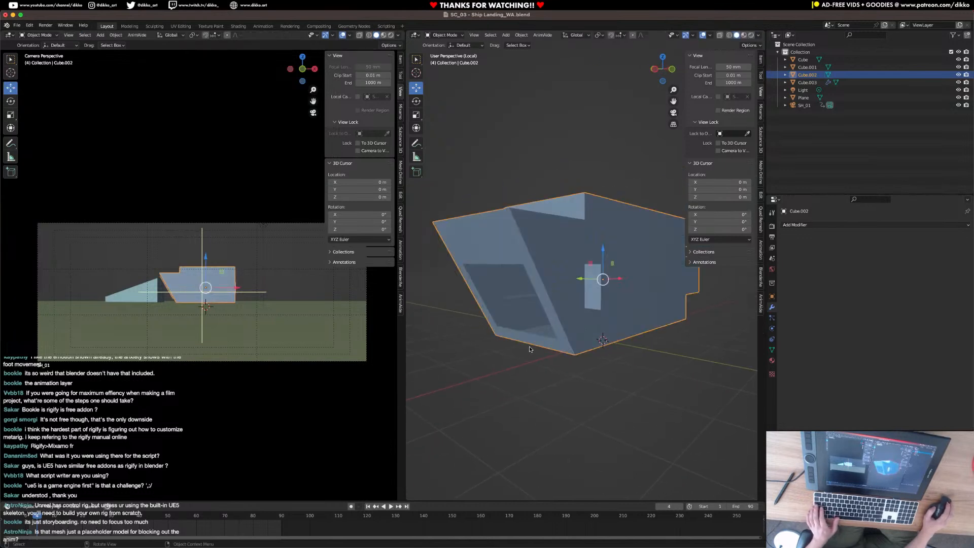
# Extrude the edge loop around the nose opening inward along X to form a recessed doorway, and leave the hull's isolated view.
pyautogui.press('Tab')
pyautogui.moveTo(528, 346); pyautogui.dragTo(568, 318, button='middle')
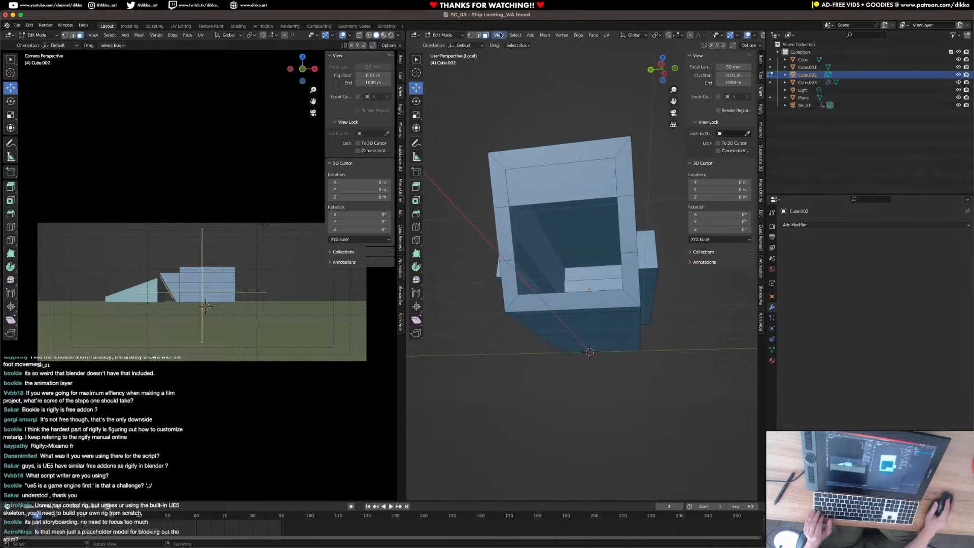
pyautogui.keyDown('alt'); pyautogui.click(537, 187); pyautogui.keyUp('alt')
pyautogui.moveTo(538, 188); pyautogui.dragTo(485, 191, button='middle')
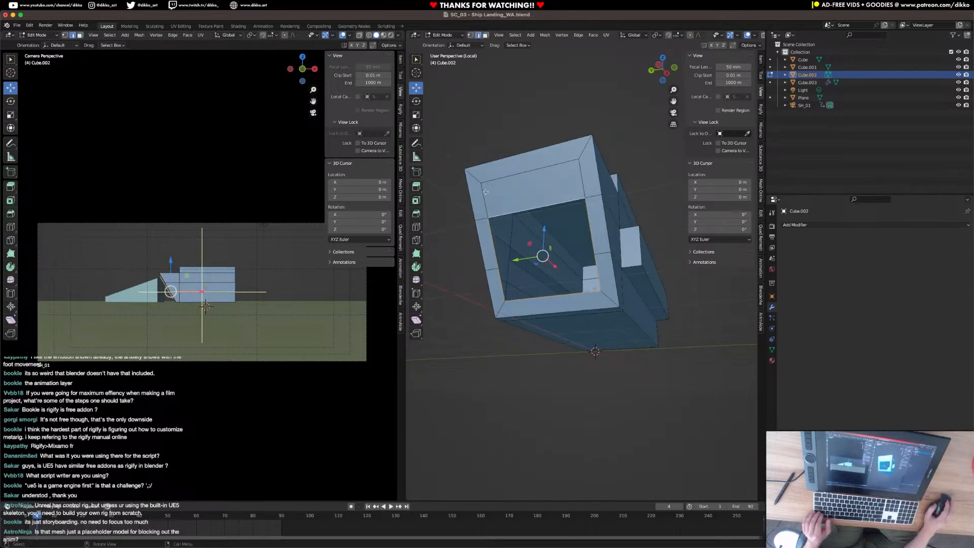
pyautogui.moveTo(570, 294); pyautogui.dragTo(571, 296, button='middle')
pyautogui.press('g')
pyautogui.press('y')
pyautogui.press('x')
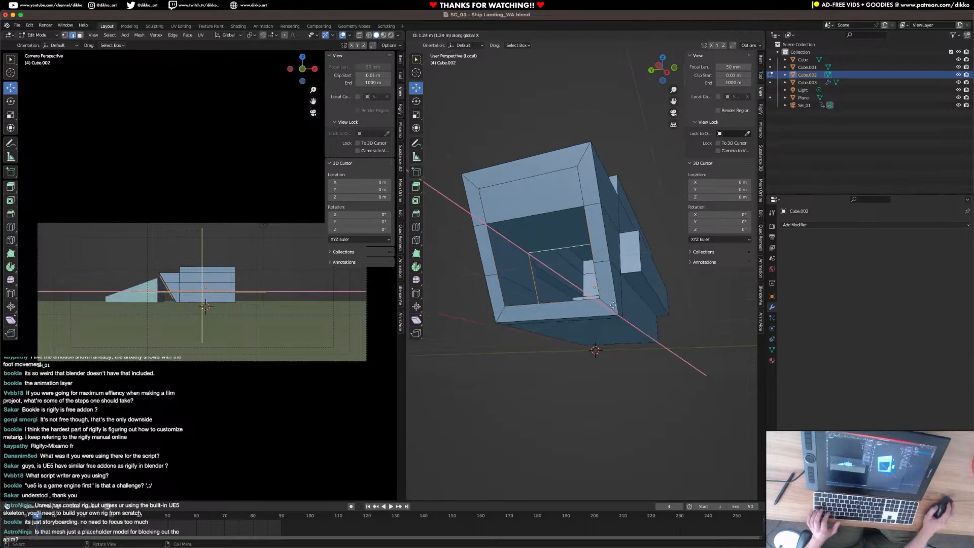
pyautogui.click(628, 306)
pyautogui.press('Tab')
pyautogui.moveTo(628, 306); pyautogui.dragTo(588, 362, button='middle')
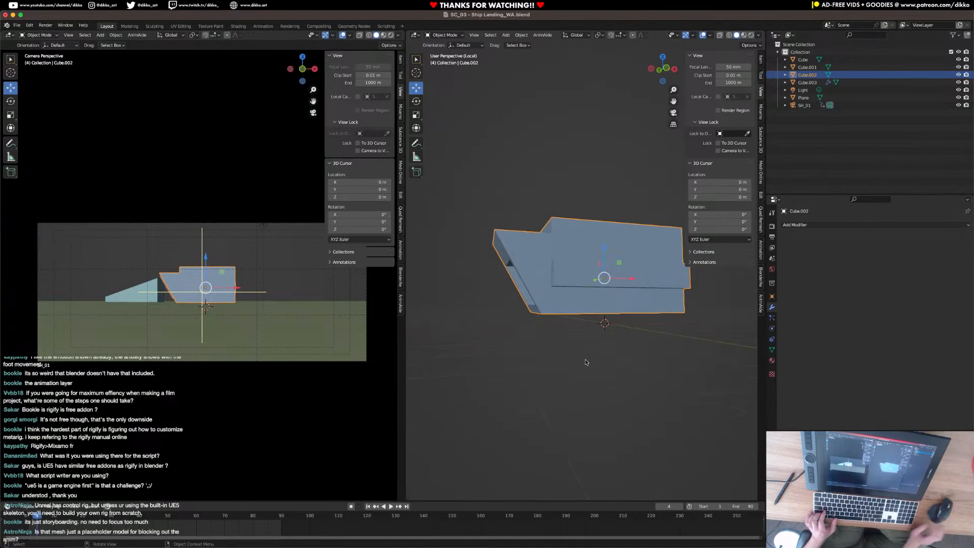
pyautogui.press('/')
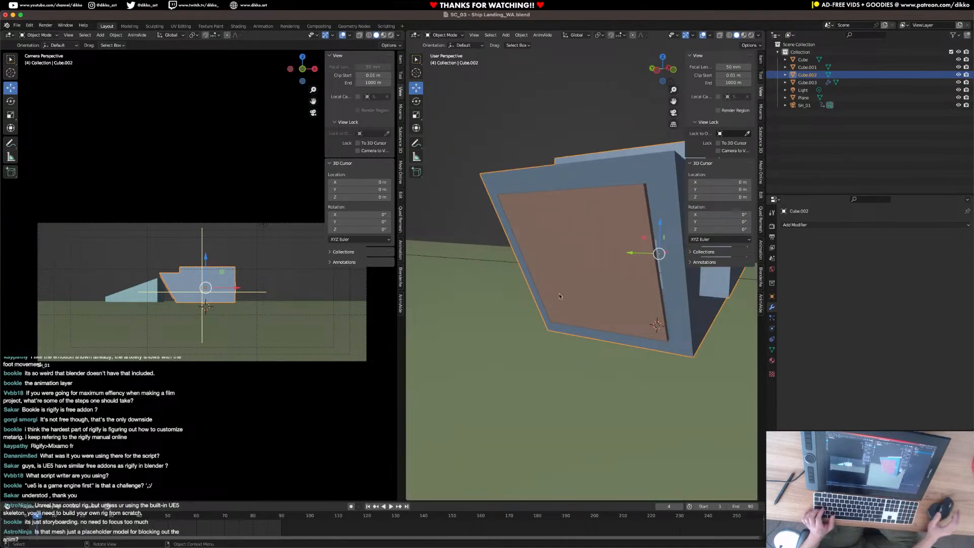
# Snap the 3D cursor to the middle of the door panel's bottom edge.
pyautogui.click(557, 295)
pyautogui.moveTo(556, 295); pyautogui.dragTo(576, 265, button='middle')
pyautogui.press('Tab')
pyautogui.moveTo(598, 400)
pyautogui.mouseDown(button='middle')
pyautogui.moveTo(610, 326)
pyautogui.moveTo(609, 408)
pyautogui.mouseUp(button='middle')
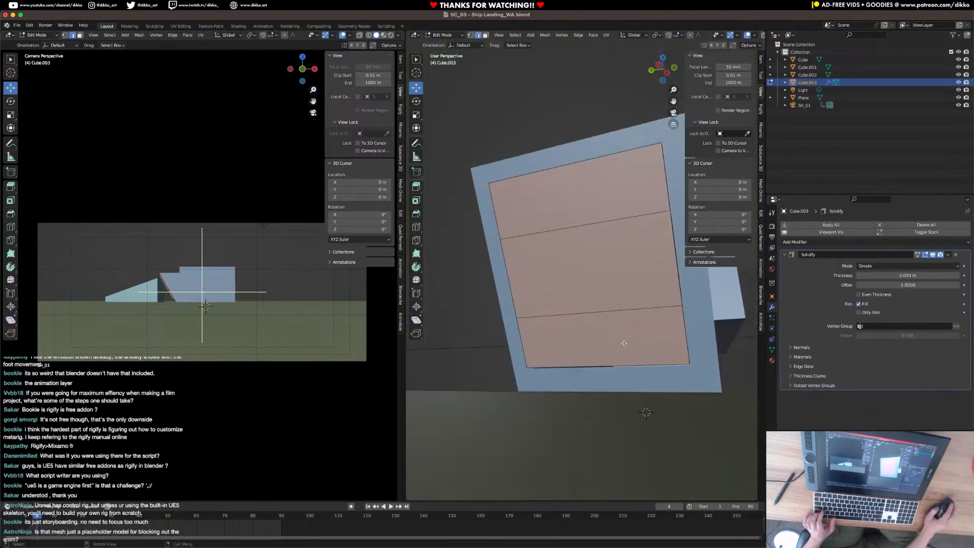
pyautogui.scroll(3, 610, 406)
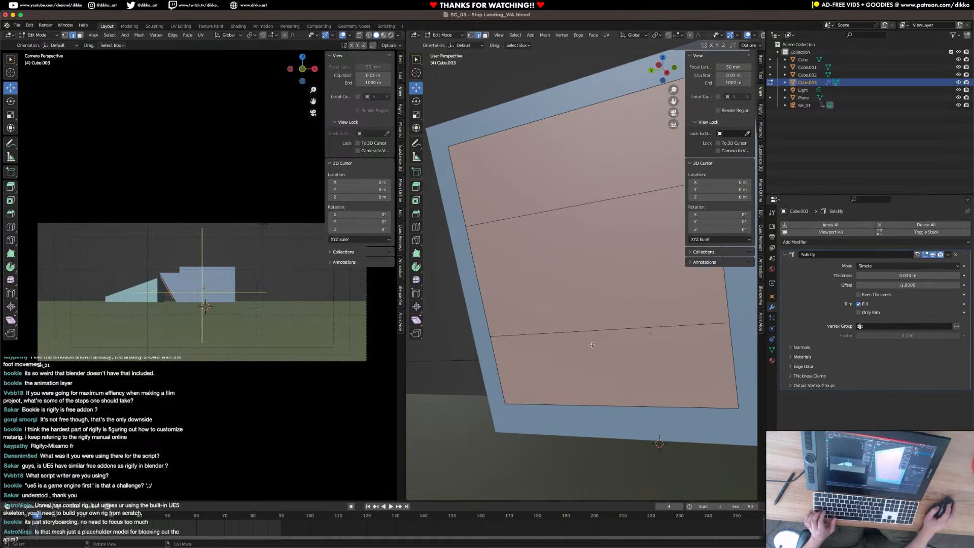
pyautogui.hotkey('shift', 's')
pyautogui.click(596, 445)
pyautogui.moveTo(609, 423); pyautogui.dragTo(594, 463, button='middle')
pyautogui.press('Tab')
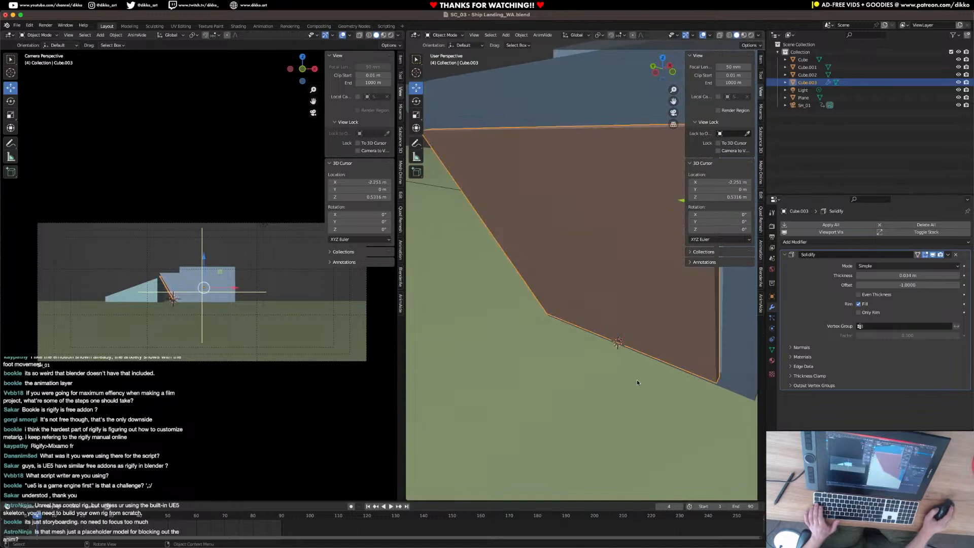
# Set the door panel's origin to the 3D cursor.
pyautogui.moveTo(638, 380); pyautogui.dragTo(618, 307, button='middle')
pyautogui.rightClick(618, 307)
pyautogui.moveTo(598, 338)
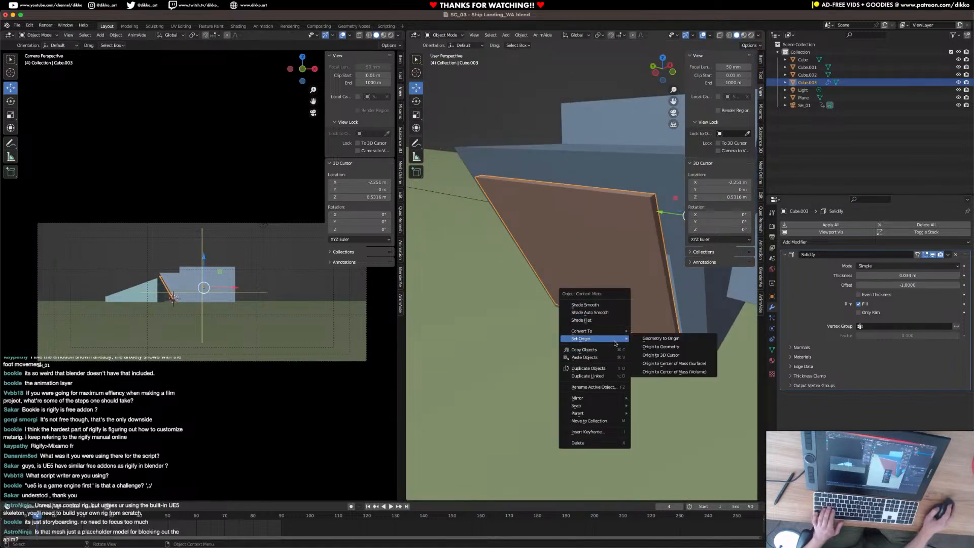
pyautogui.click(670, 355)
# Move the door panel slightly along X toward the hull so it sits against the nose opening.
pyautogui.moveTo(647, 310); pyautogui.dragTo(609, 282, button='middle')
pyautogui.press('g')
pyautogui.press('x')
pyautogui.click(650, 318)
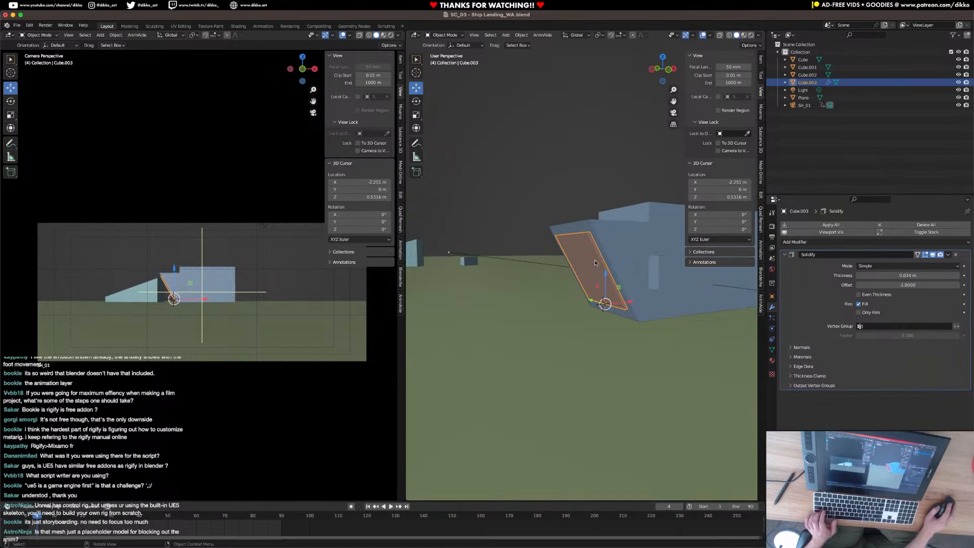
# Parent the door panel to the ship hull.
pyautogui.keyDown('shift'); pyautogui.click(616, 234); pyautogui.keyUp('shift')
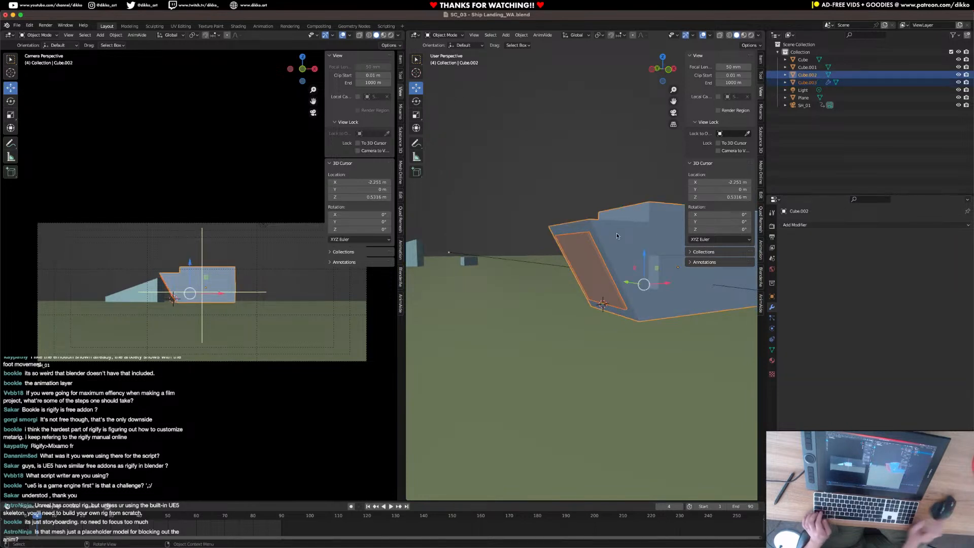
pyautogui.hotkey('ctrl', 'p')
pyautogui.click(617, 235)
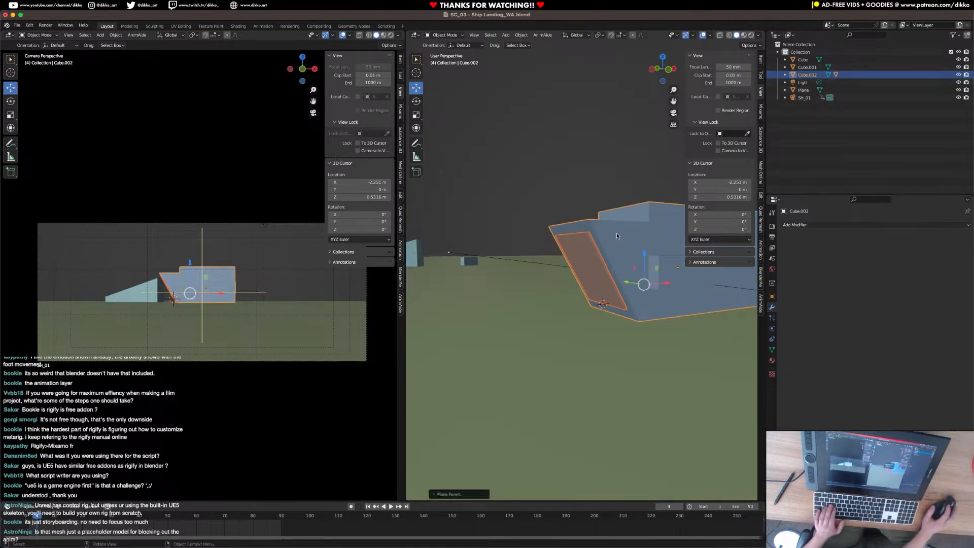
# Move the ship farther away from the camera along Y.
pyautogui.scroll(-3, 461, 284)
pyautogui.moveTo(461, 284); pyautogui.dragTo(438, 286, button='middle')
pyautogui.click(645, 274)
pyautogui.moveTo(646, 279); pyautogui.dragTo(518, 312, button='middle')
pyautogui.moveTo(518, 312); pyautogui.dragTo(709, 272)
pyautogui.keyDown('shift'); pyautogui.moveTo(654, 301); pyautogui.dragTo(592, 318, button='middle'); pyautogui.keyUp('shift')
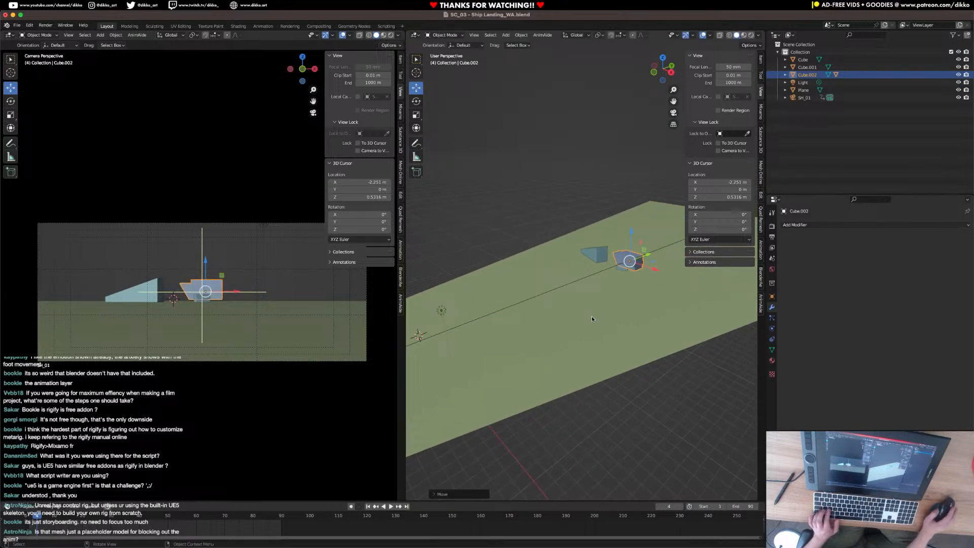
# Move the ship along X until it stands clear beyond the small block.
pyautogui.press('KP_Decimal')
pyautogui.scroll(-5, 592, 319)
pyautogui.moveTo(559, 355); pyautogui.dragTo(604, 297, button='middle')
pyautogui.moveTo(601, 288); pyautogui.dragTo(692, 286)
pyautogui.moveTo(693, 285); pyautogui.dragTo(628, 272, button='middle')
pyautogui.moveTo(628, 272)
pyautogui.mouseDown()
pyautogui.moveTo(631, 282)
pyautogui.moveTo(634, 269)
pyautogui.mouseUp()
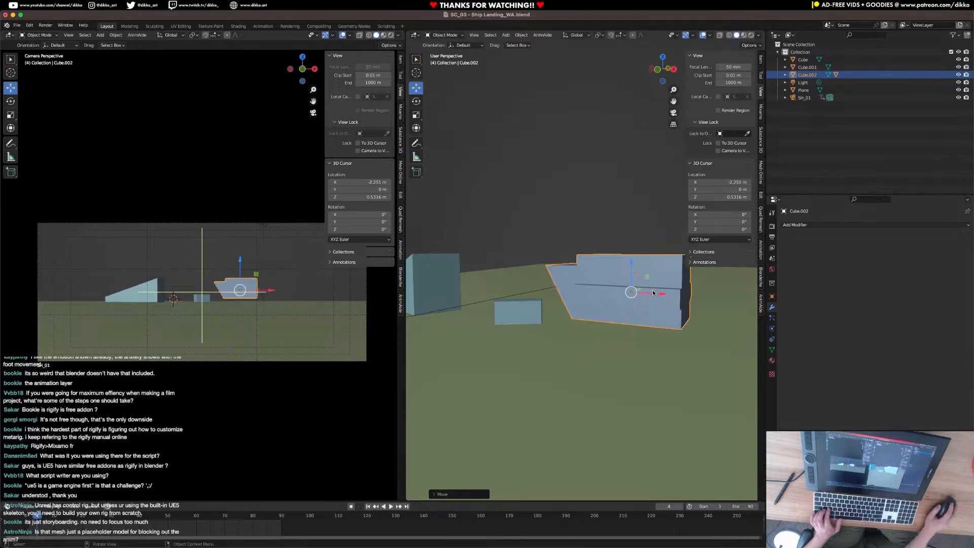
pyautogui.moveTo(684, 303); pyautogui.dragTo(674, 335, button='middle')
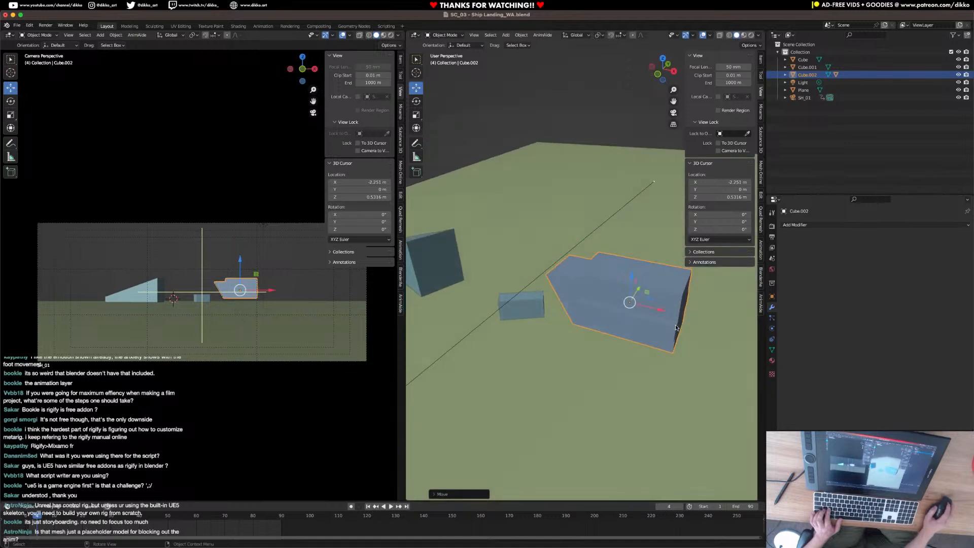
pyautogui.moveTo(651, 299); pyautogui.dragTo(687, 316)
pyautogui.moveTo(688, 316); pyautogui.dragTo(693, 375, button='middle')
# Rotate the ship about 17° around the global Z axis.
pyautogui.press('r')
pyautogui.press('z')
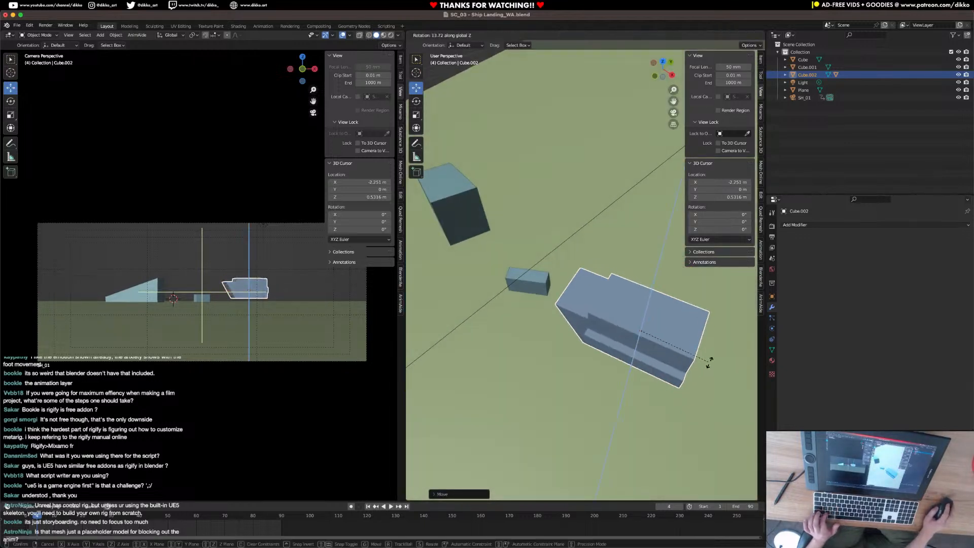
pyautogui.click(622, 365)
pyautogui.moveTo(622, 365); pyautogui.dragTo(649, 327, button='middle')
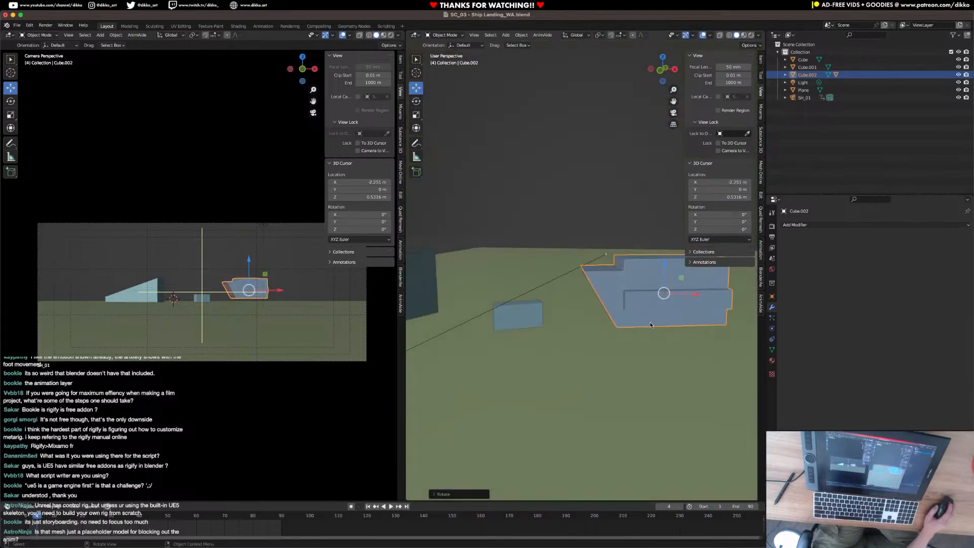
# Scale the ship down to about 0.8 and lower it slightly along Z.
pyautogui.press('s')
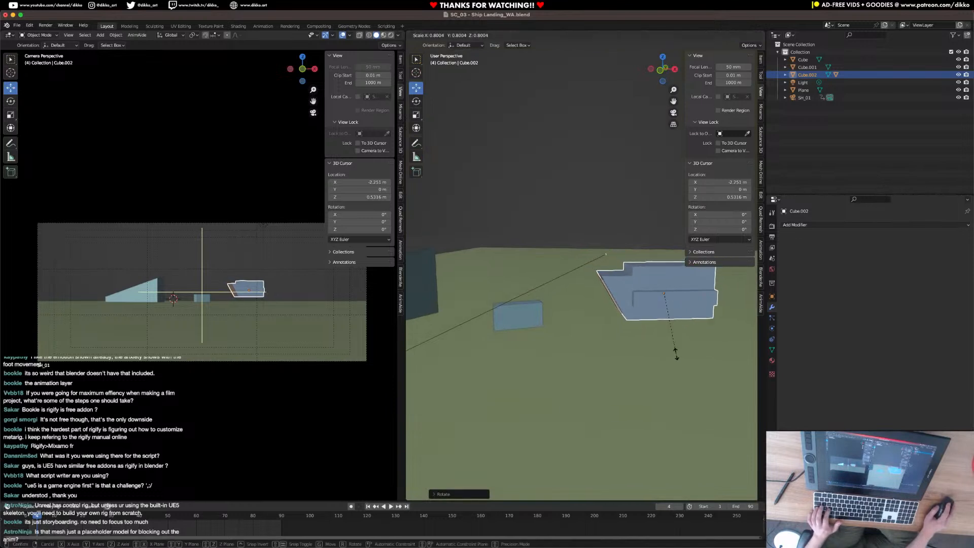
pyautogui.click(678, 351)
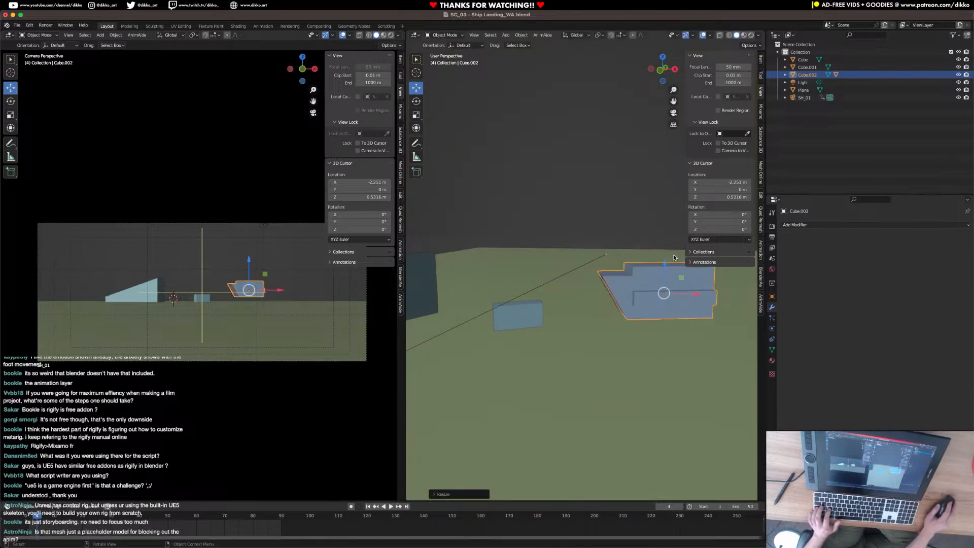
pyautogui.moveTo(665, 263); pyautogui.dragTo(665, 267)
# Save the SC_03 - Ship Landing_WA scene file.
pyautogui.hotkey('ctrl', 's')
pyautogui.moveTo(643, 286); pyautogui.dragTo(507, 314, button='middle')
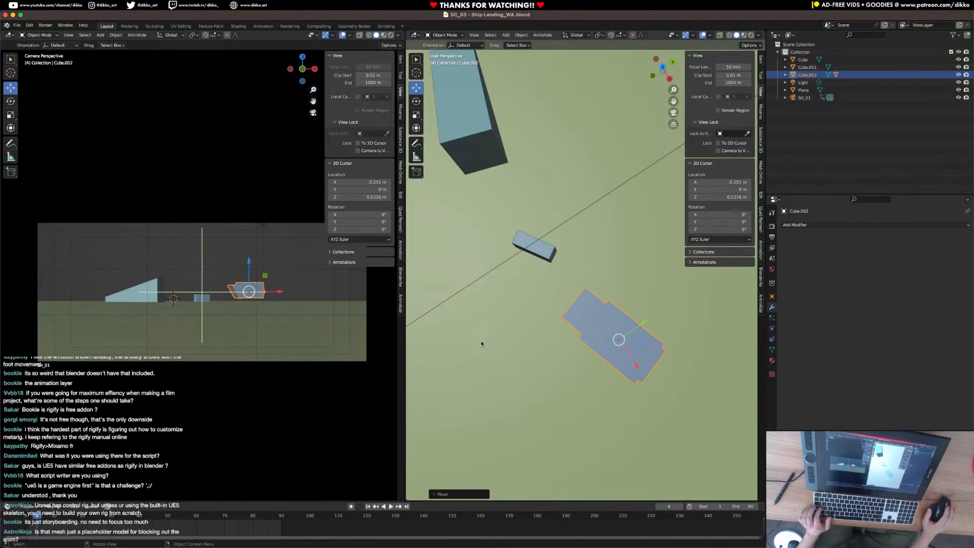
pyautogui.moveTo(603, 352); pyautogui.dragTo(617, 329, button='middle')
pyautogui.press('super+s')
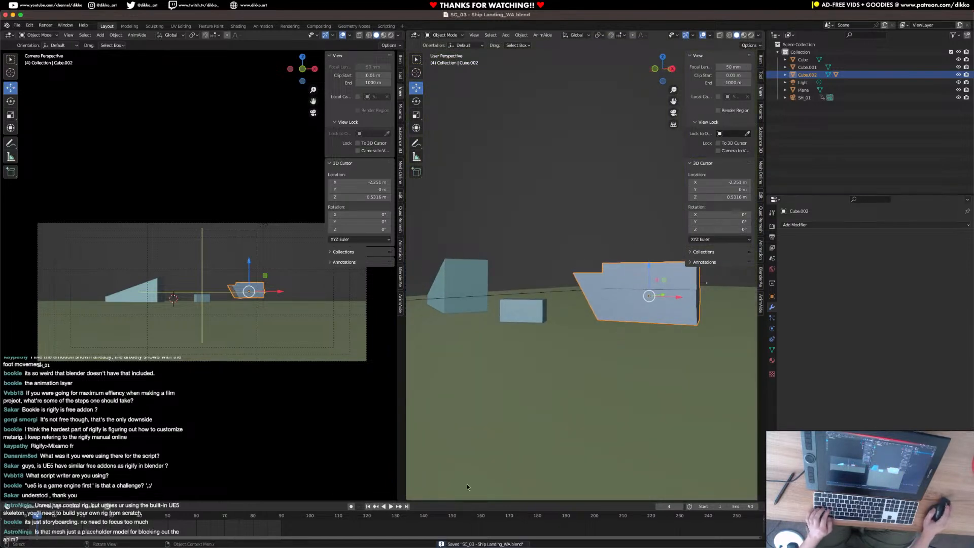
# Go to frame 90 and apply the ship's scale.
pyautogui.press('space')
pyautogui.click(277, 532)
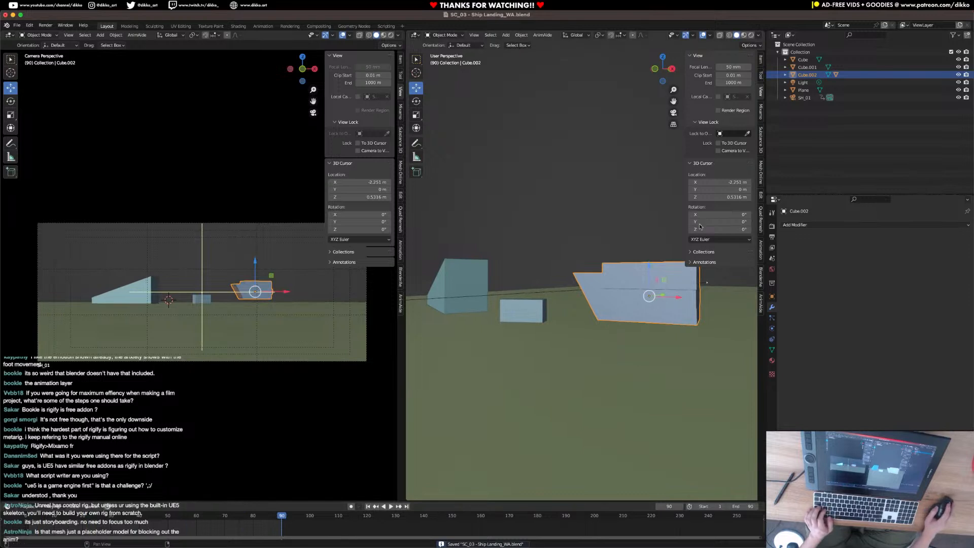
pyautogui.click(761, 62)
pyautogui.hotkey('ctrl', 'a')
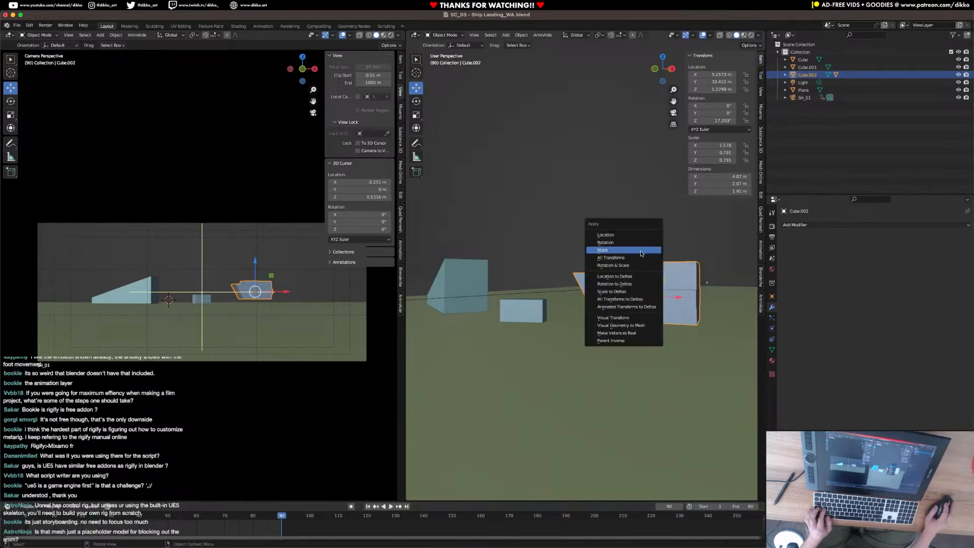
pyautogui.click(639, 251)
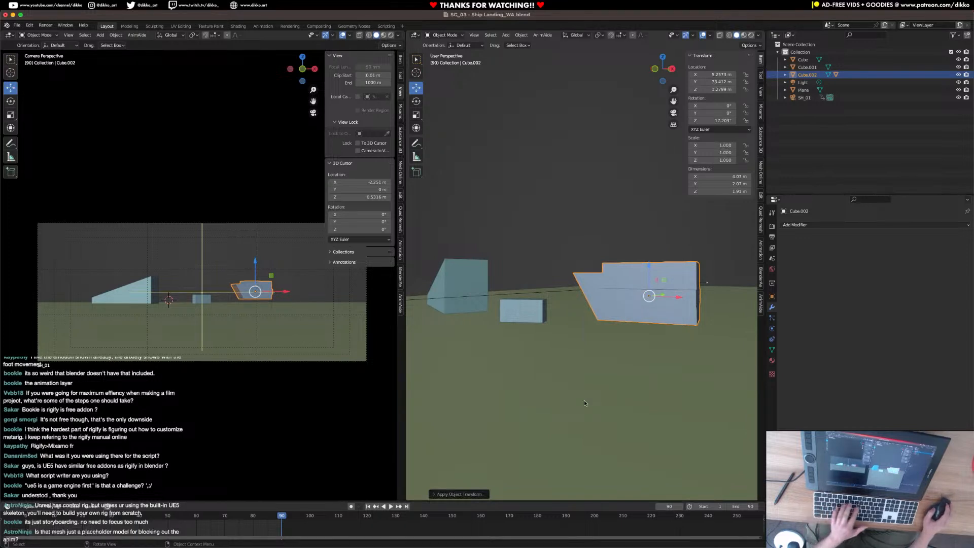
# Keyframe the ship's location and rotation at frame 90, and return to frame 1.
pyautogui.press('i')
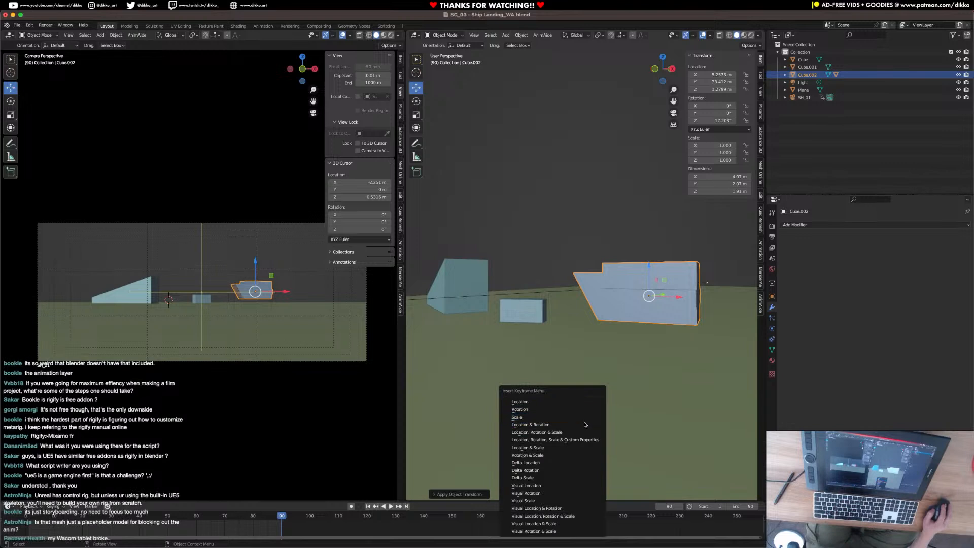
pyautogui.click(583, 424)
pyautogui.press('space')
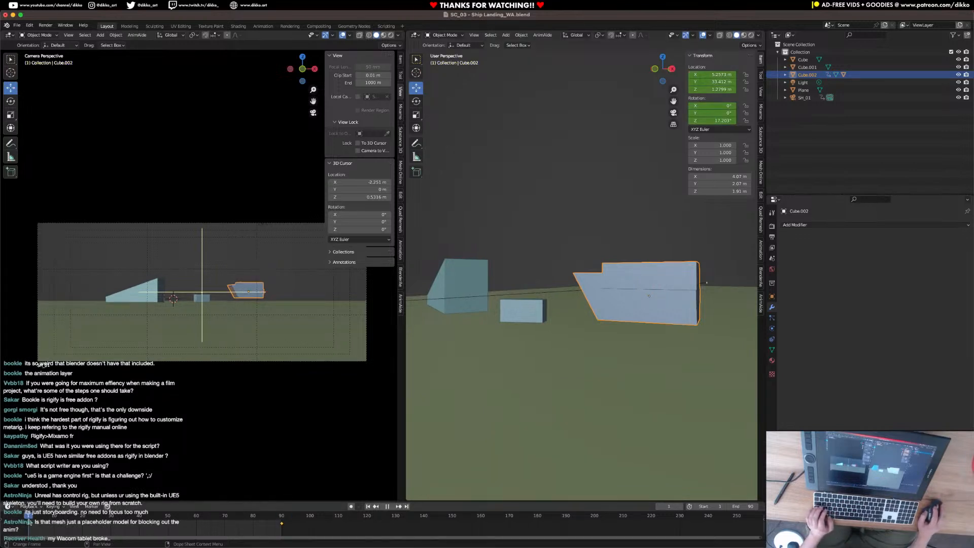
pyautogui.moveTo(412, 371); pyautogui.dragTo(554, 377, button='middle')
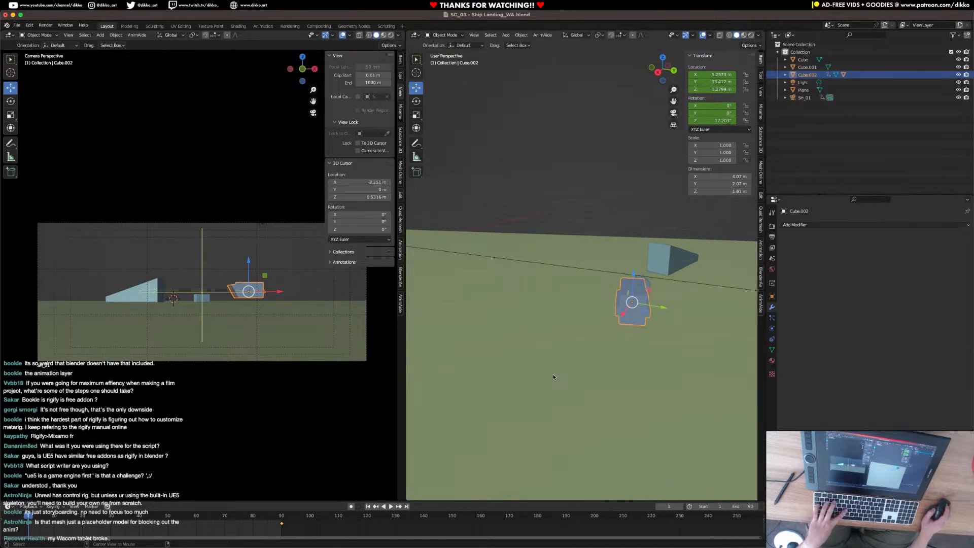
# Clear the ship's location and move it back along Y to about -51 m, behind the camera.
pyautogui.hotkey('alt', 'g')
pyautogui.moveTo(554, 377); pyautogui.dragTo(507, 417, button='middle')
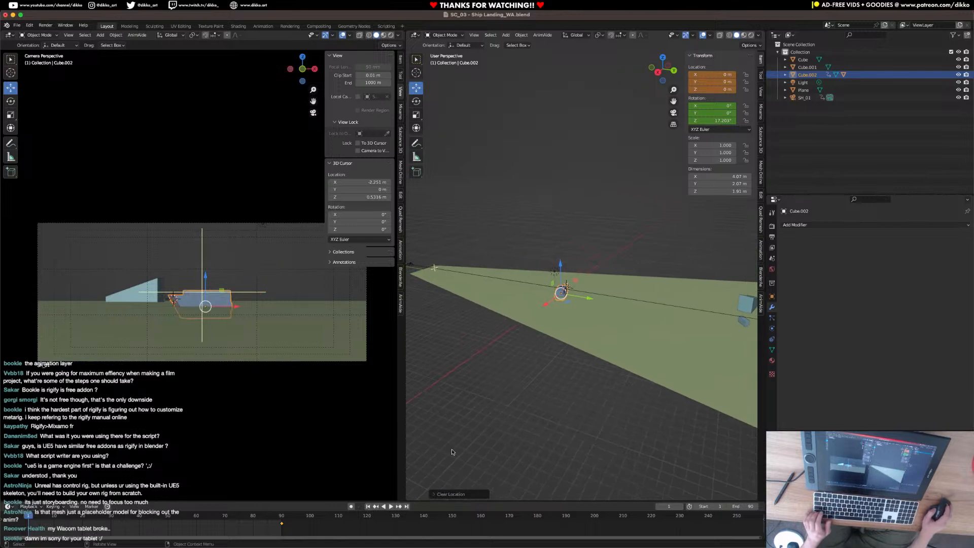
pyautogui.moveTo(576, 298); pyautogui.dragTo(405, 269)
pyautogui.keyDown('shift'); pyautogui.moveTo(513, 318); pyautogui.dragTo(566, 349, button='middle'); pyautogui.keyUp('shift')
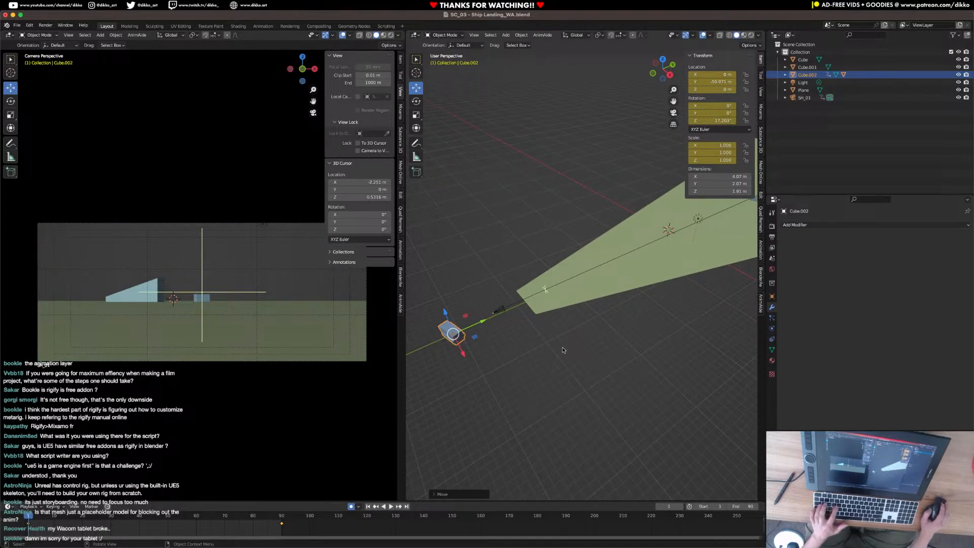
# Rotate the ship about Z to about -95.6° and raise it to a height of about 4.4 m.
pyautogui.press('r')
pyautogui.press('z')
pyautogui.click(429, 371)
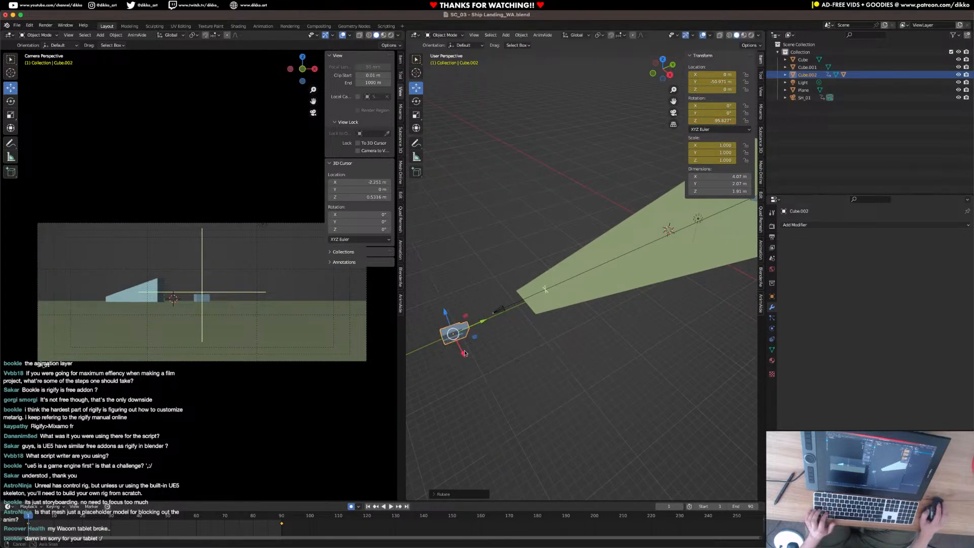
pyautogui.press('g')
pyautogui.press('z')
pyautogui.click(437, 278)
pyautogui.moveTo(438, 282); pyautogui.dragTo(463, 305, button='middle')
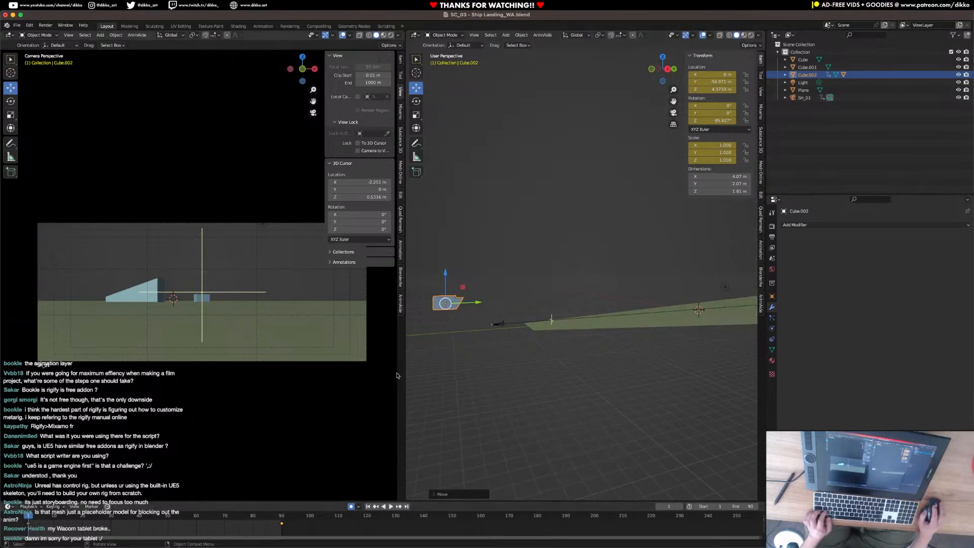
# Move the ship forward over the ground into the camera's right side and turn it slightly further about Z.
pyautogui.scroll(-3, 579, 254)
pyautogui.moveTo(580, 253); pyautogui.dragTo(482, 326, button='middle')
pyautogui.moveTo(465, 314); pyautogui.dragTo(710, 297)
pyautogui.keyDown('shift'); pyautogui.moveTo(710, 297); pyautogui.dragTo(631, 337, button='middle'); pyautogui.keyUp('shift')
pyautogui.moveTo(611, 321); pyautogui.dragTo(624, 336)
pyautogui.moveTo(624, 336)
pyautogui.mouseDown(button='middle')
pyautogui.moveTo(634, 385)
pyautogui.moveTo(626, 355)
pyautogui.mouseUp(button='middle')
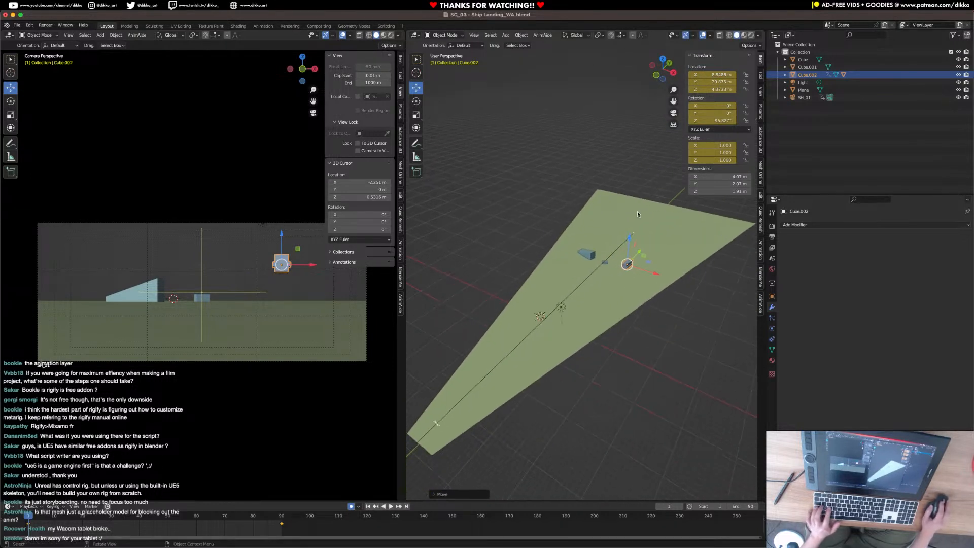
pyautogui.press('r')
pyautogui.press('z')
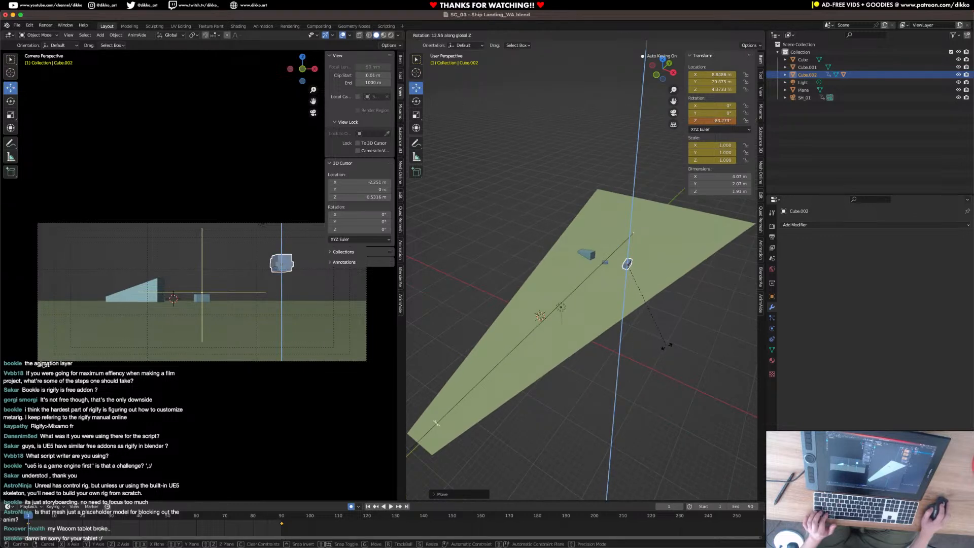
pyautogui.click(632, 352)
# Set the transform orientation to Local and shift the ship's frame 1 keyframe to frame 65.
pyautogui.click(577, 35)
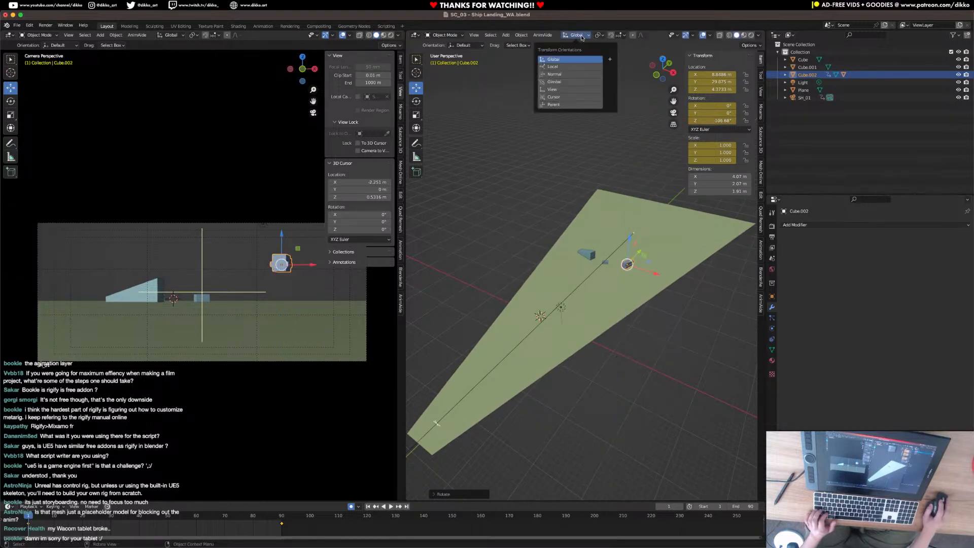
pyautogui.click(569, 68)
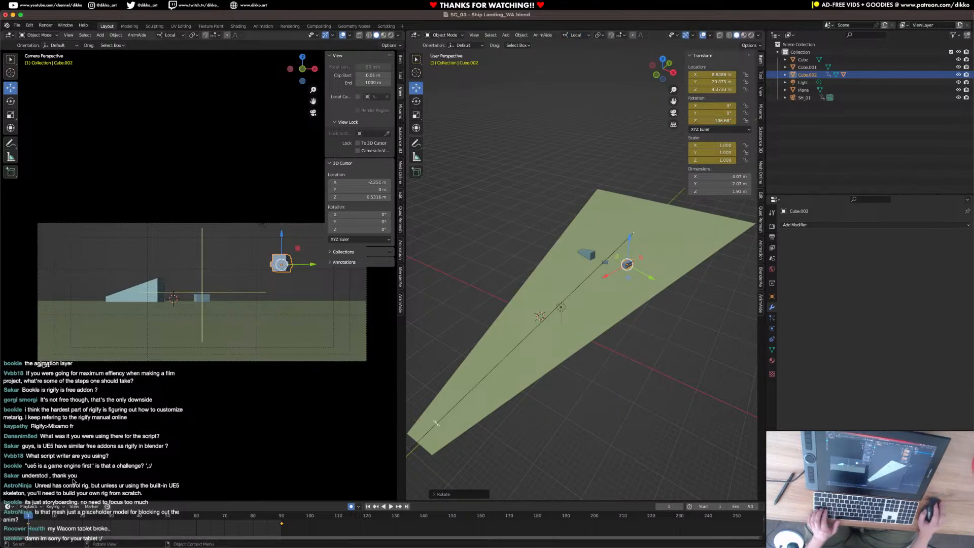
pyautogui.press('g')
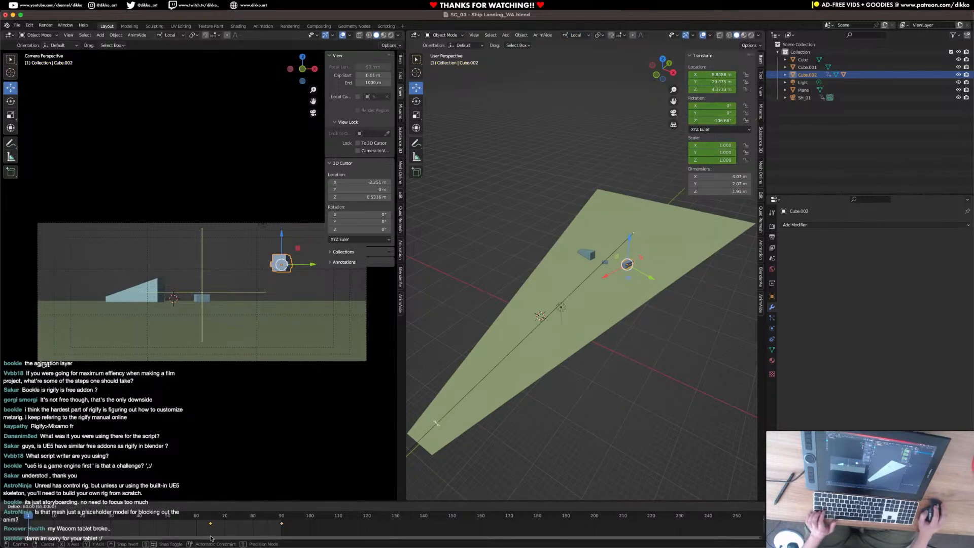
pyautogui.click(210, 536)
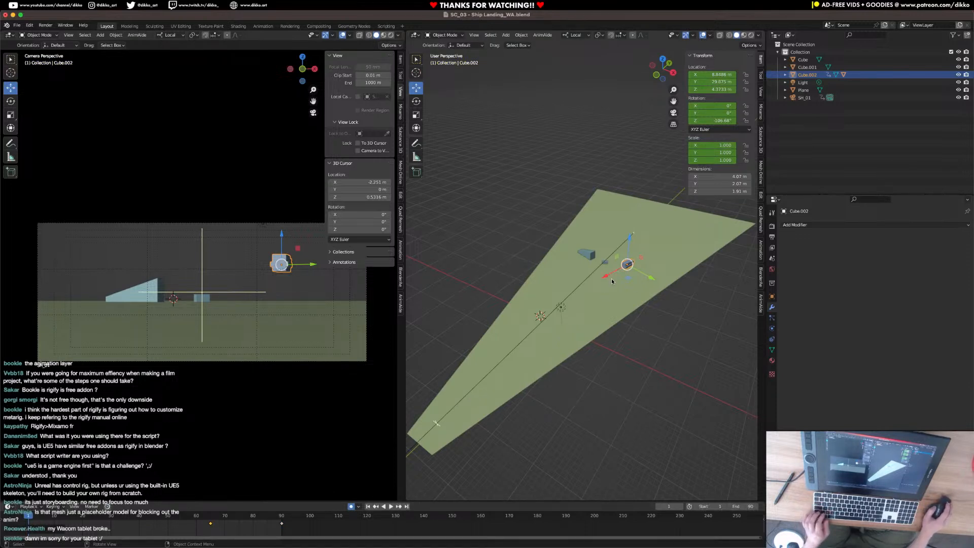
# At frame 1, move the ship back behind and above the camera, to a height of about 4.9 m.
pyautogui.moveTo(611, 281); pyautogui.dragTo(588, 280, button='middle')
pyautogui.moveTo(623, 280); pyautogui.dragTo(450, 323)
pyautogui.moveTo(471, 331); pyautogui.dragTo(547, 291, button='middle')
pyautogui.moveTo(590, 260); pyautogui.dragTo(498, 271)
pyautogui.moveTo(497, 274); pyautogui.dragTo(575, 302, button='middle')
pyautogui.moveTo(576, 301); pyautogui.dragTo(616, 309)
pyautogui.moveTo(589, 307); pyautogui.dragTo(528, 249, button='middle')
pyautogui.moveTo(529, 252); pyautogui.dragTo(527, 223)
# Tilt the ship's nose downward at frame 1 and lower it to a height of about 4.3 m.
pyautogui.press('r')
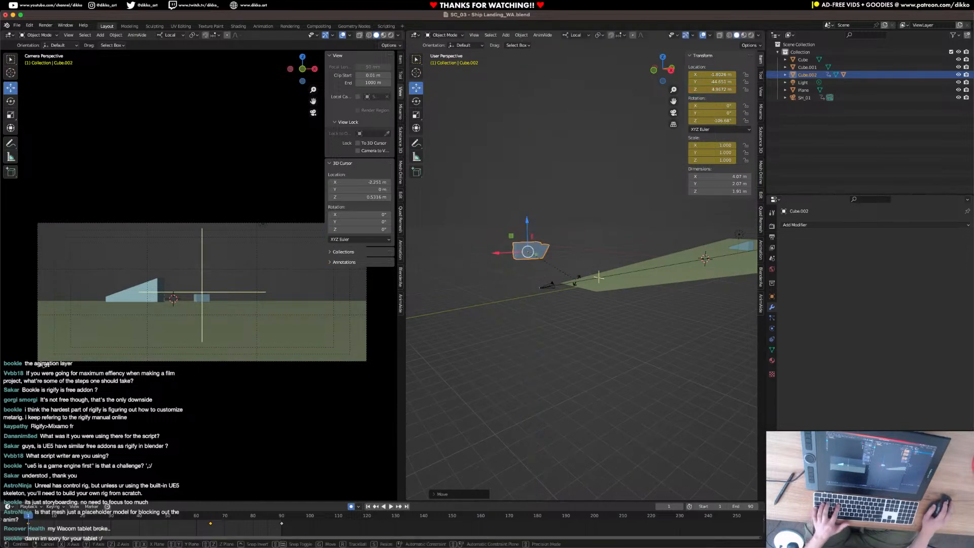
pyautogui.click(541, 227)
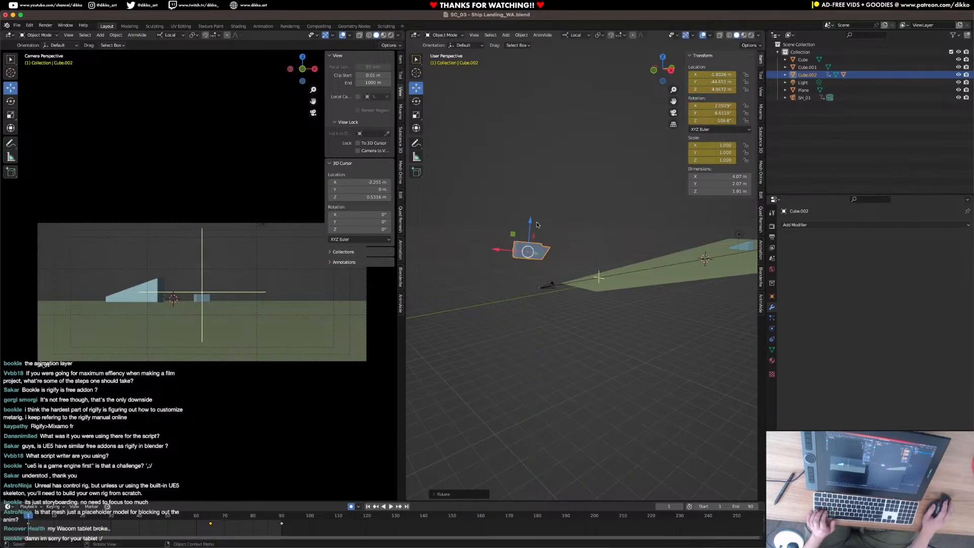
pyautogui.moveTo(530, 223); pyautogui.dragTo(530, 231)
pyautogui.click(29, 506)
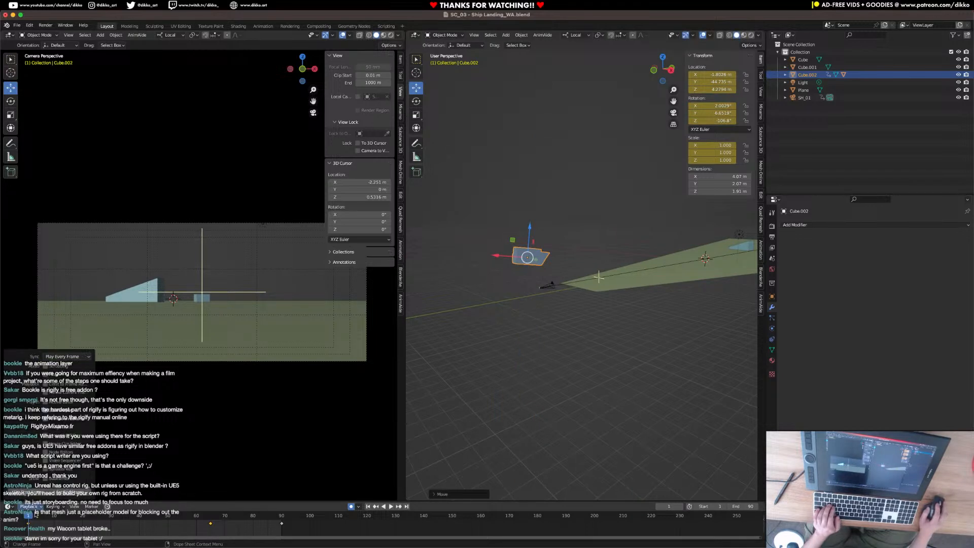
# At frame 12, lower the ship to about 2.2 m so it passes over the camera, and rotate it slightly about X.
pyautogui.press('space')
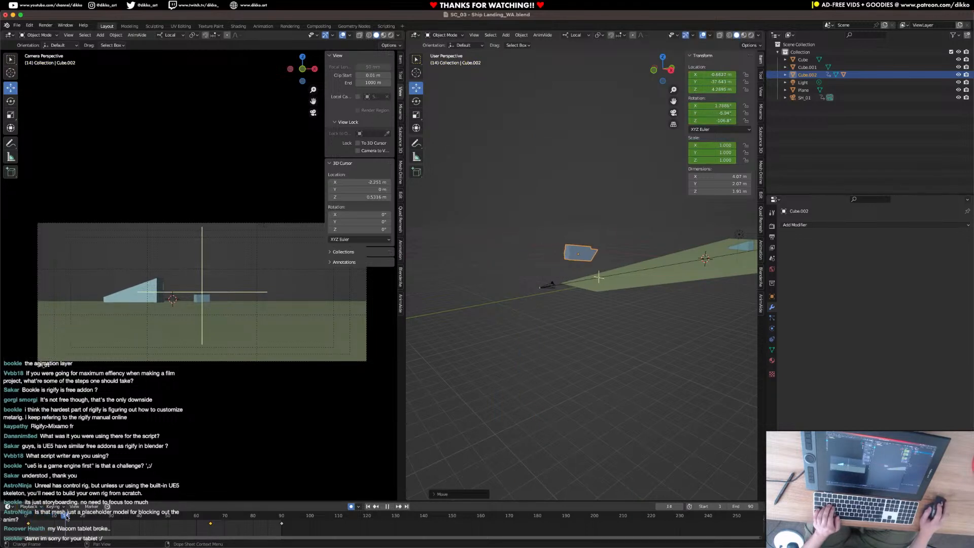
pyautogui.moveTo(91, 515); pyautogui.dragTo(60, 522)
pyautogui.moveTo(569, 224); pyautogui.dragTo(573, 252)
pyautogui.moveTo(574, 253); pyautogui.dragTo(552, 239, button='middle')
pyautogui.moveTo(504, 255); pyautogui.dragTo(523, 259)
pyautogui.moveTo(548, 227); pyautogui.dragTo(549, 222)
pyautogui.press('r')
pyautogui.press('x')
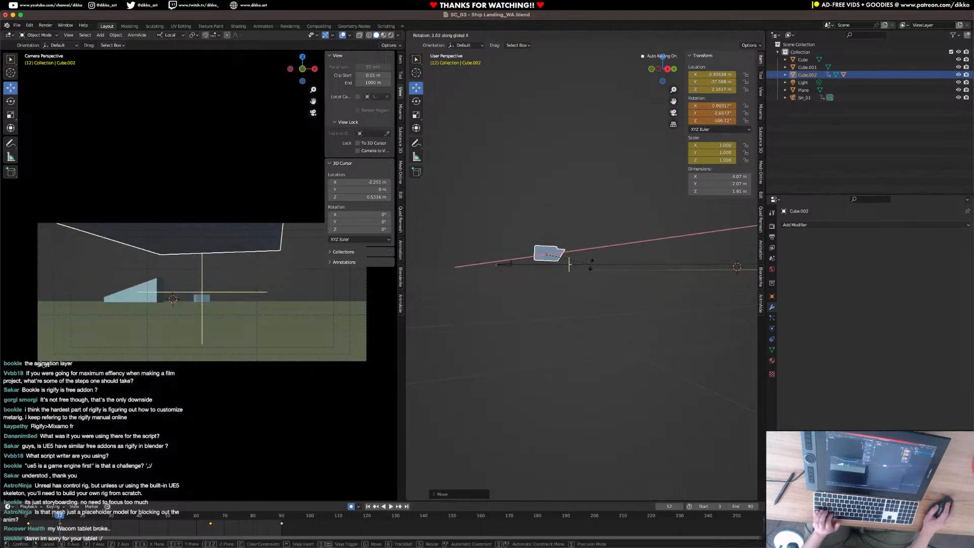
pyautogui.click(591, 264)
# At frame 39, move the ship toward the camera frame's right edge, to X about 7.6 m, and turn it about Z.
pyautogui.press('space')
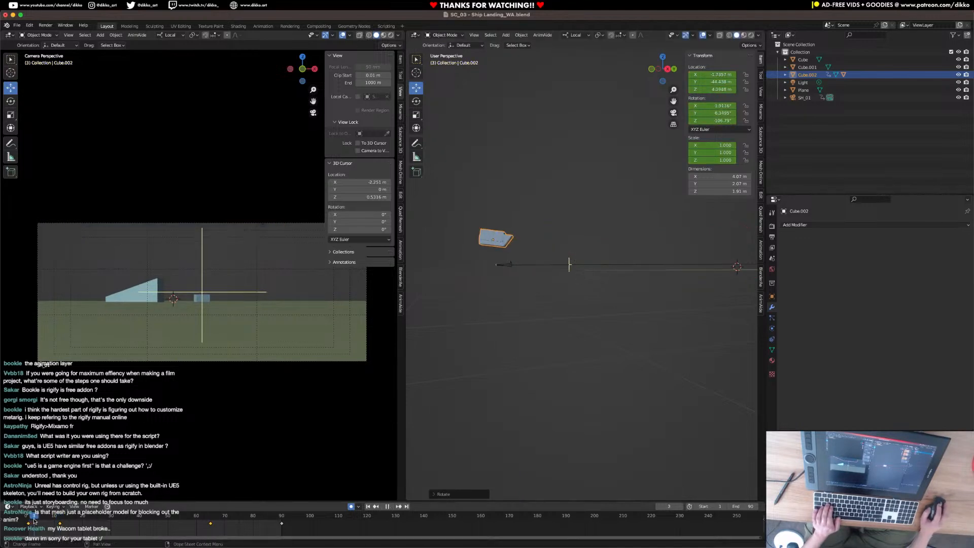
pyautogui.moveTo(60, 523); pyautogui.dragTo(136, 515)
pyautogui.moveTo(321, 261); pyautogui.dragTo(330, 261)
pyautogui.press('r')
pyautogui.press('z')
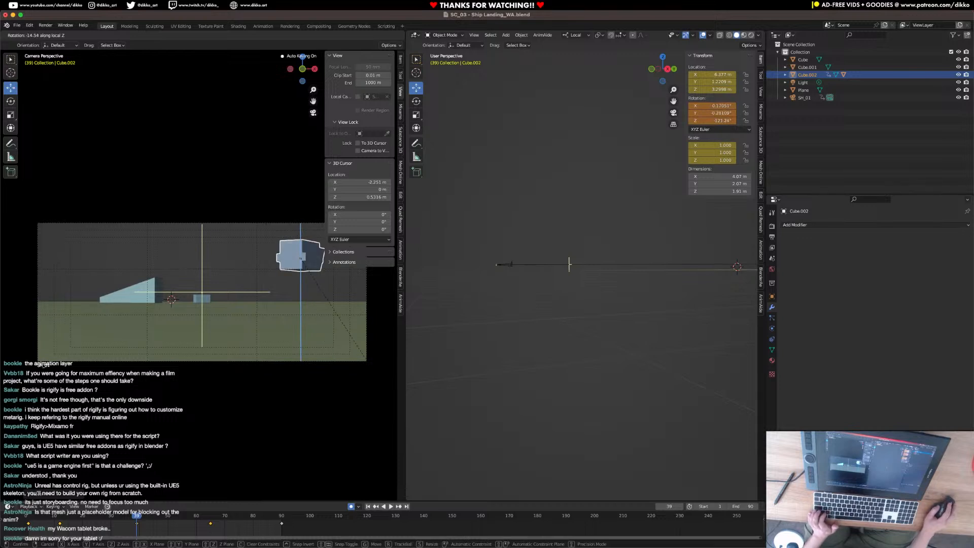
pyautogui.click(344, 329)
pyautogui.moveTo(317, 262); pyautogui.dragTo(334, 313)
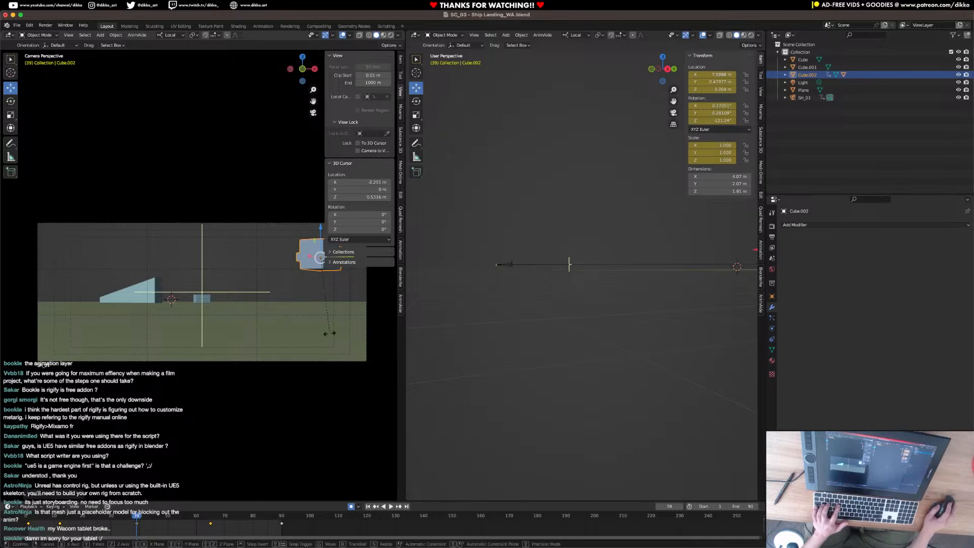
pyautogui.press('r')
pyautogui.press('x')
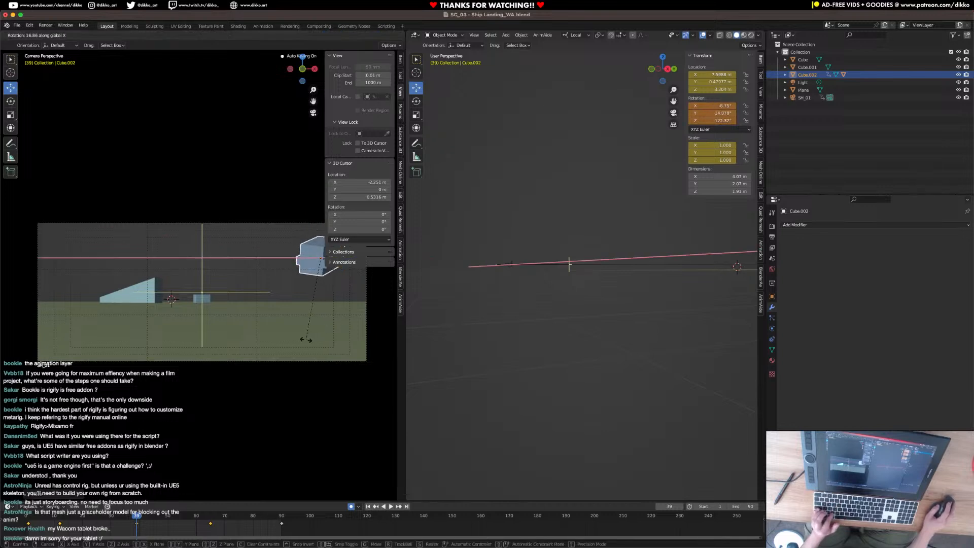
pyautogui.press('Escape')
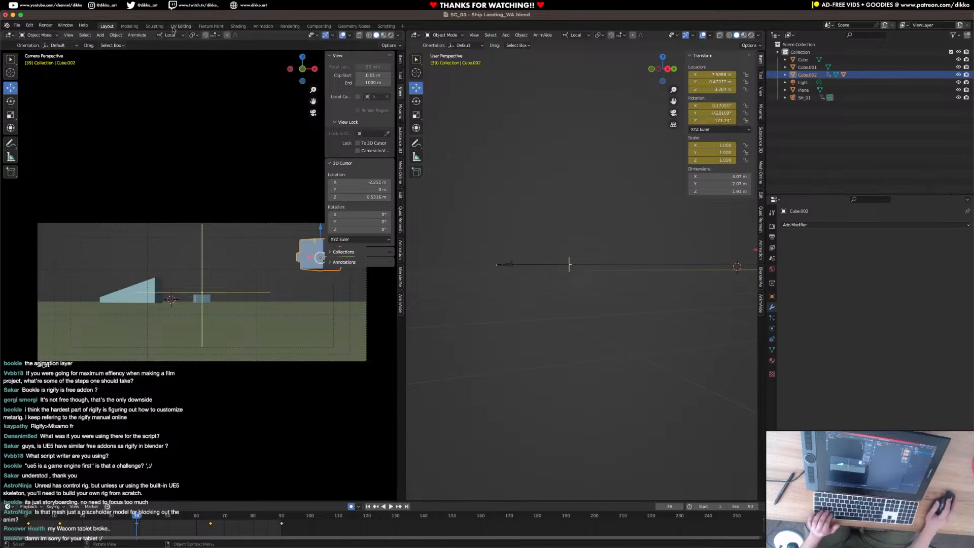
# Bank the ship about its local Y axis at frame 39 and check the motion in the timeline.
pyautogui.moveTo(576, 406); pyautogui.dragTo(614, 410, button='middle')
pyautogui.press('r')
pyautogui.press('y')
pyautogui.press('y')
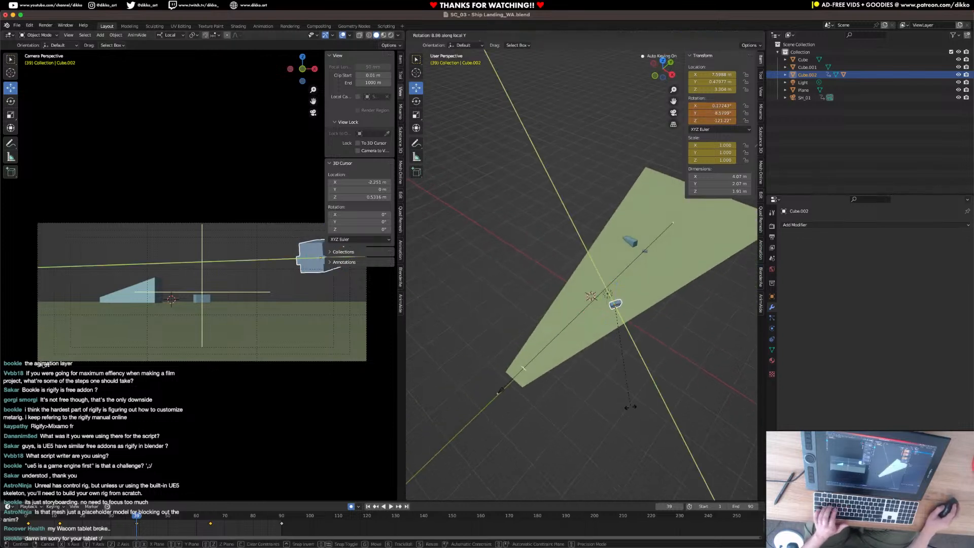
pyautogui.click(627, 408)
pyautogui.press('space')
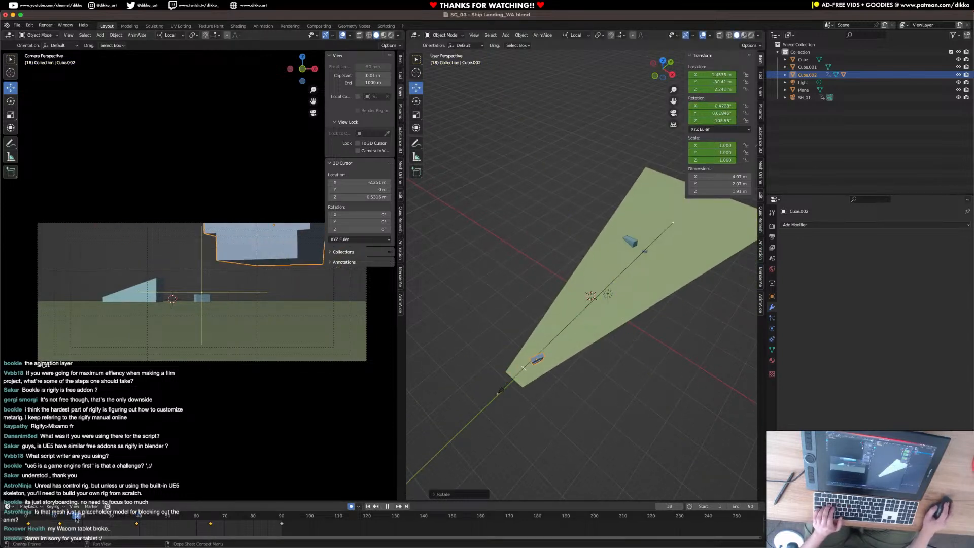
pyautogui.press('space')
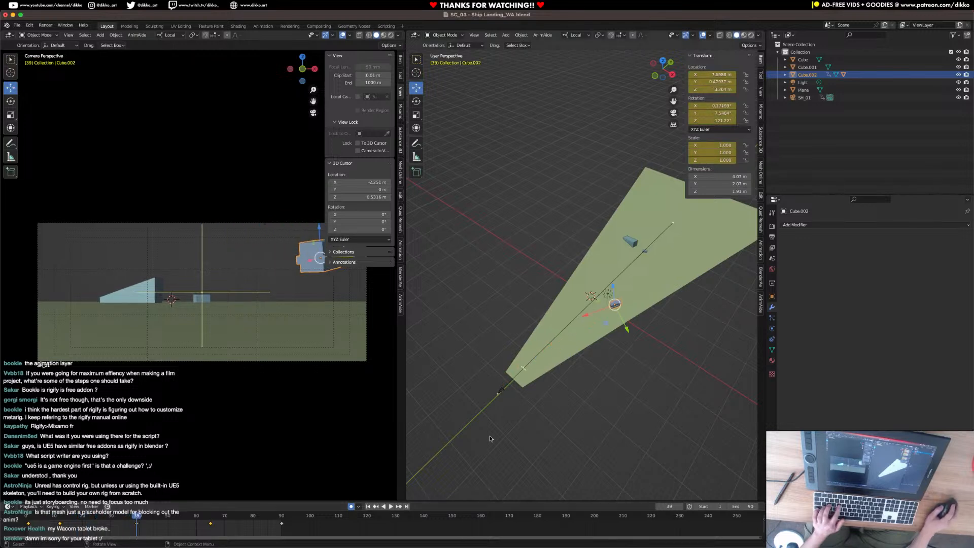
# Turn the ship about its local Z axis at frame 39 and preview the flight.
pyautogui.press('r')
pyautogui.press('z')
pyautogui.press('z')
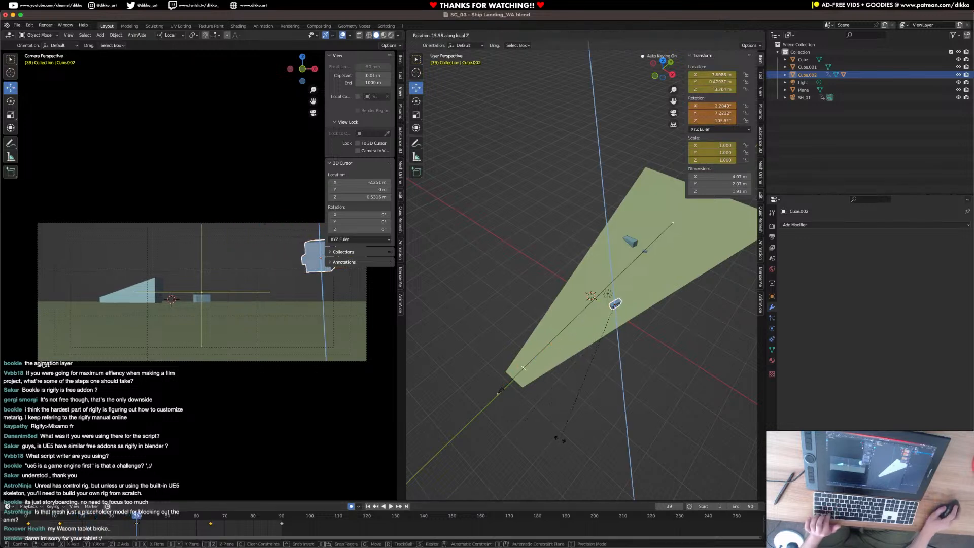
pyautogui.click(548, 452)
pyautogui.press('space')
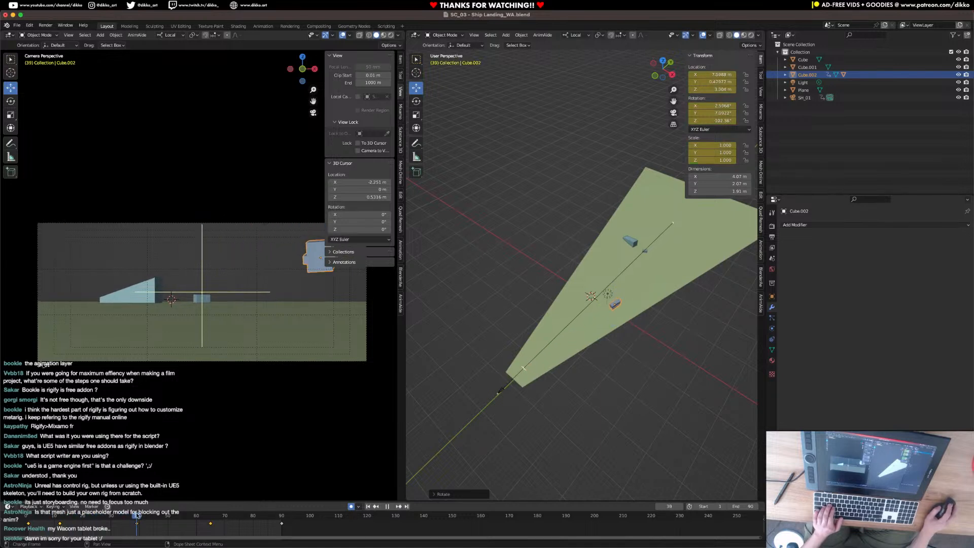
pyautogui.press('space')
# At frame 65, turn the ship about its local Z to about -83.9° and bank it about its local X.
pyautogui.press('r')
pyautogui.press('z')
pyautogui.press('z')
pyautogui.click(593, 439)
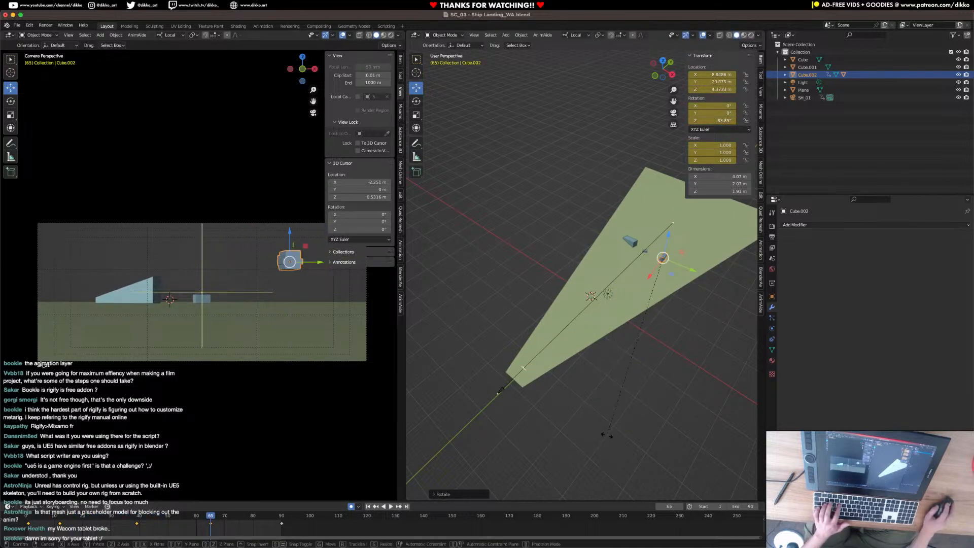
pyautogui.press('r')
pyautogui.press('y')
pyautogui.press('y')
pyautogui.press('x')
pyautogui.press('x')
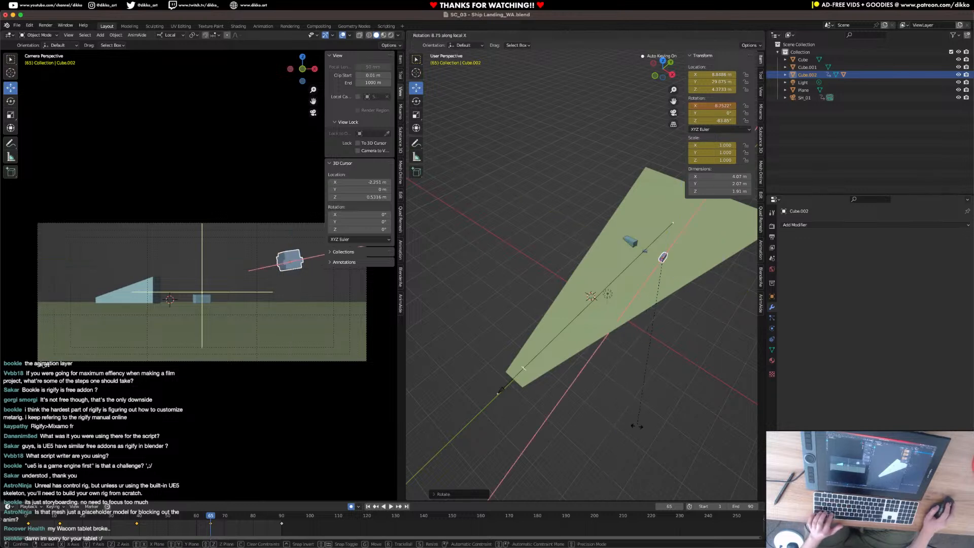
pyautogui.click(669, 412)
# Scrub through the ship's flight and play the animation back from frame 1.
pyautogui.moveTo(122, 517); pyautogui.dragTo(221, 525)
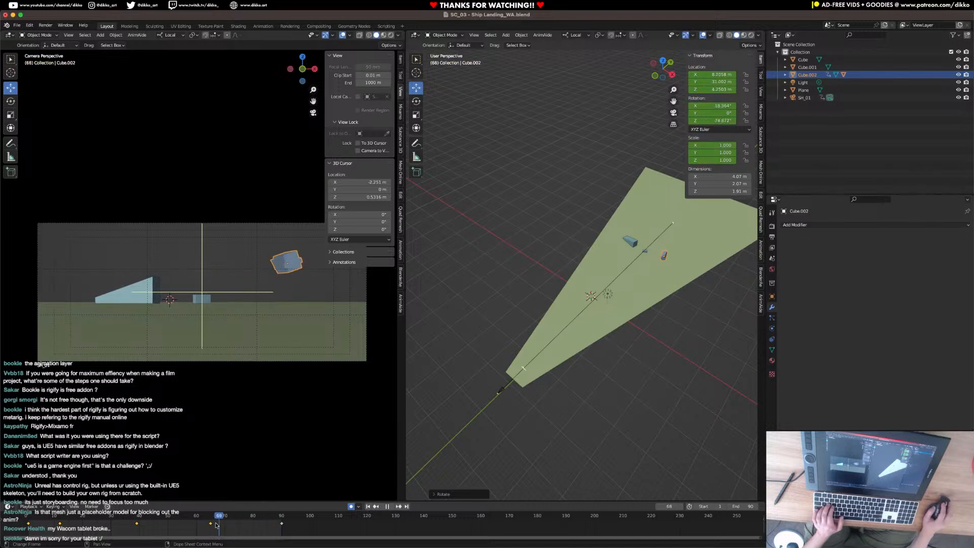
pyautogui.press('space')
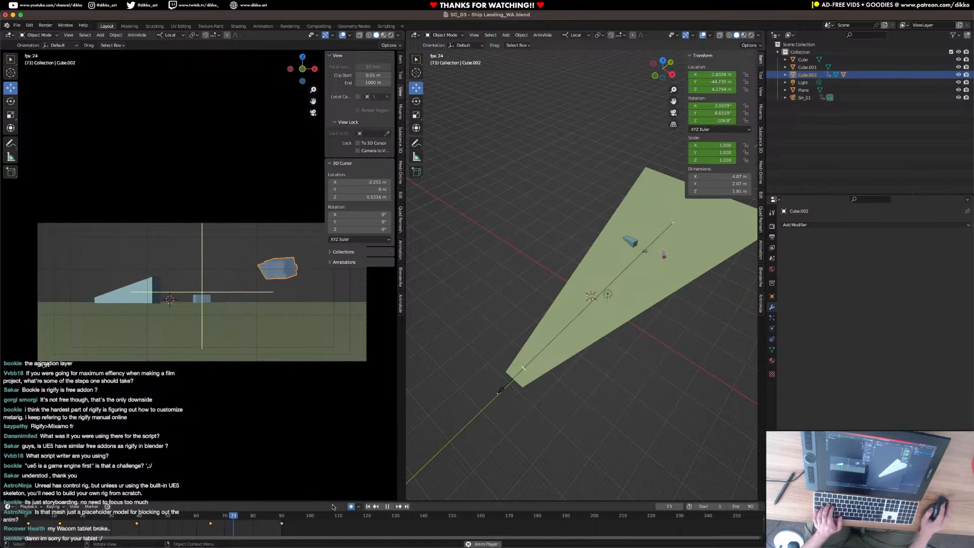
pyautogui.press('space')
pyautogui.click(27, 516)
pyautogui.press('space')
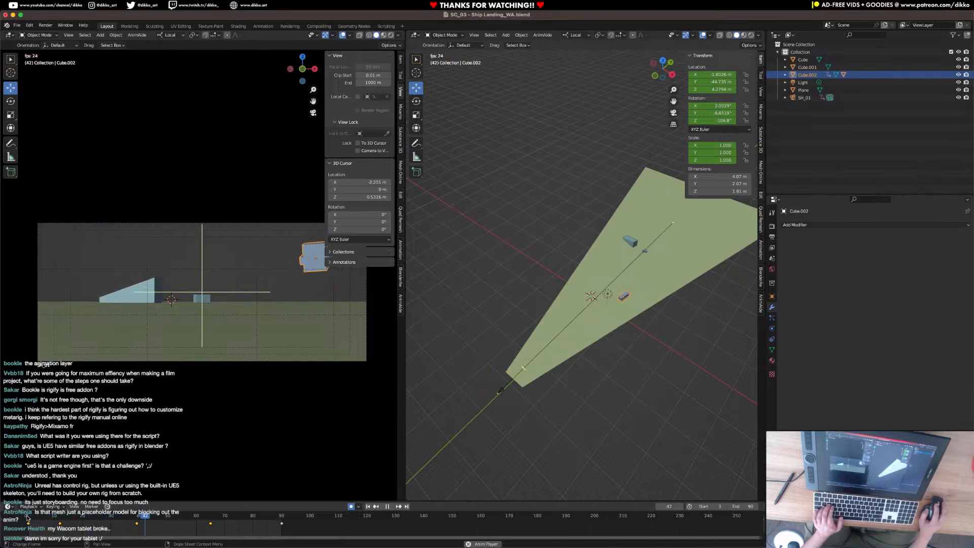
# Retime the ship's flight by moving the frame 39 keyframe to frame 29 and the frame 12 keyframe to about frame 9.
pyautogui.moveTo(44, 516); pyautogui.dragTo(137, 524)
pyautogui.press('space')
pyautogui.press('g')
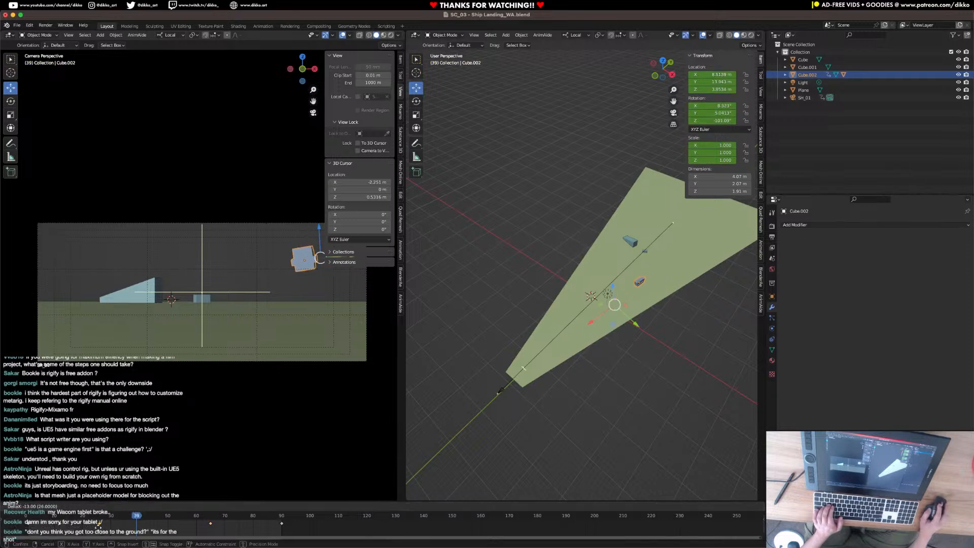
pyautogui.click(106, 528)
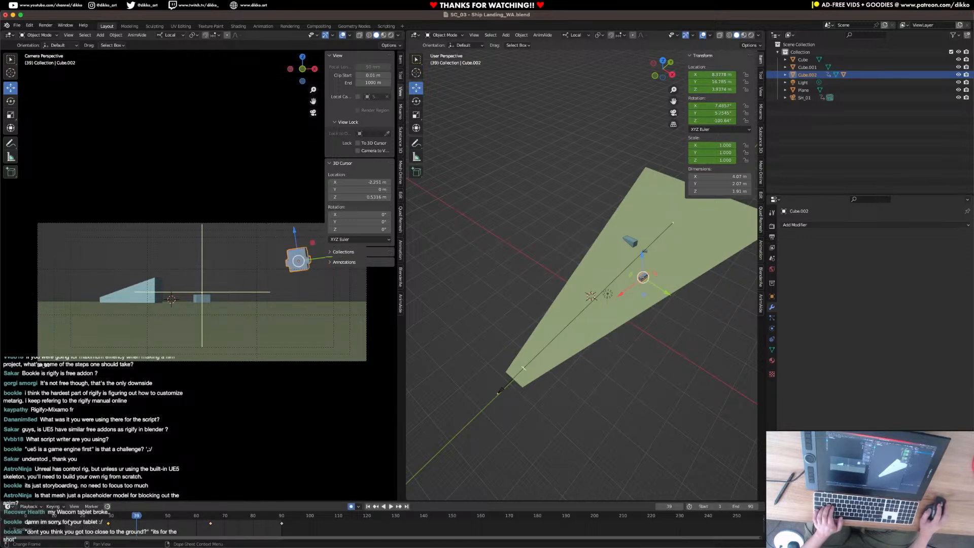
pyautogui.moveTo(61, 524); pyautogui.dragTo(50, 526)
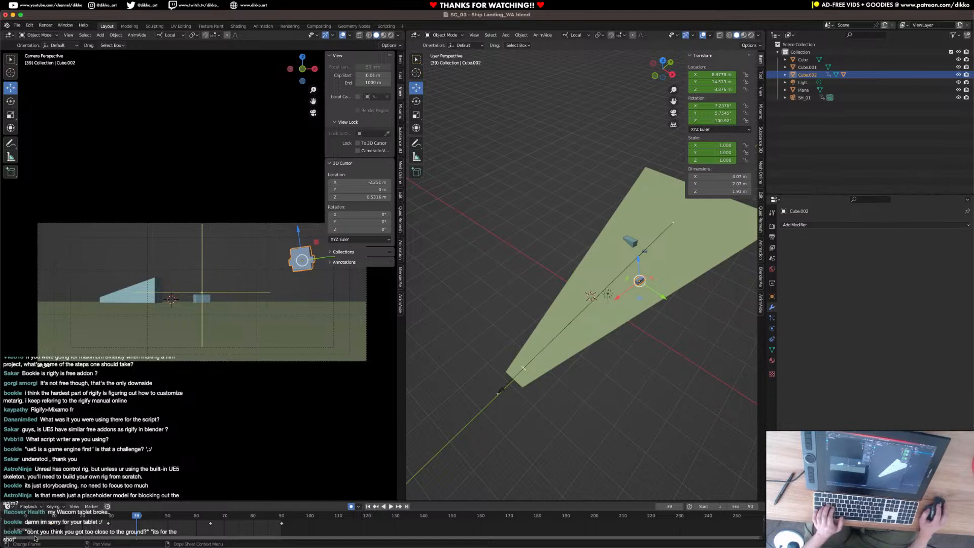
# Play back the retimed ship flight and scrub to frame 42.
pyautogui.press('space')
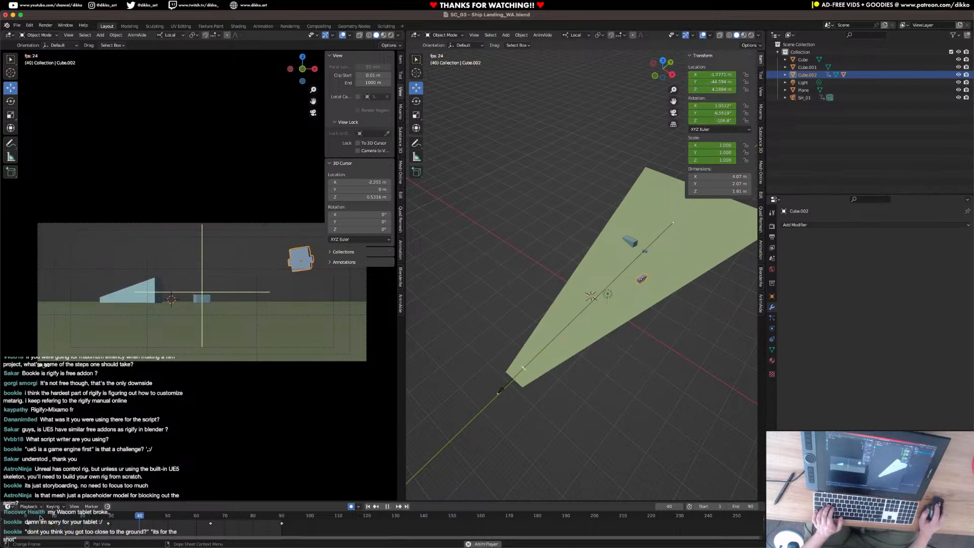
pyautogui.press('space')
pyautogui.moveTo(91, 519); pyautogui.dragTo(144, 528)
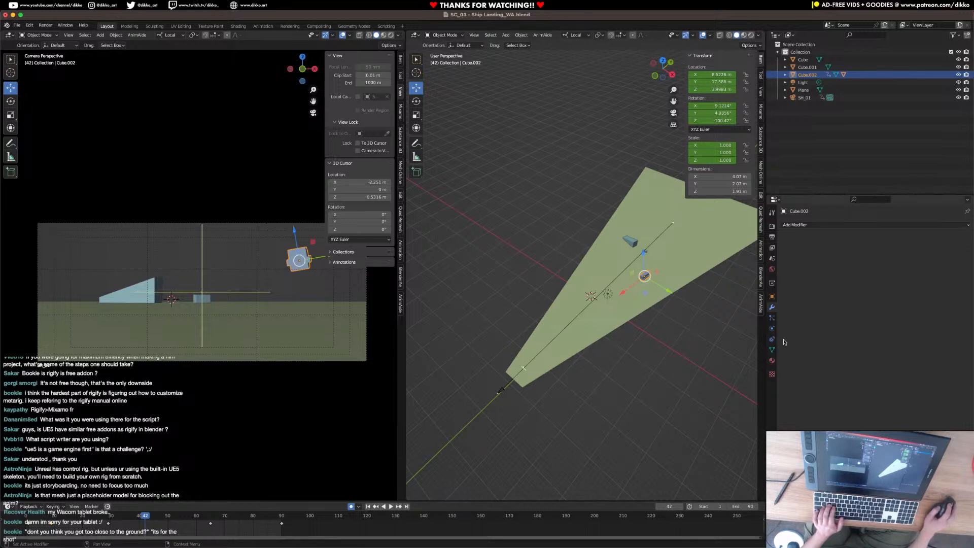
# Calculate an object motion path for the ship, displayed In Range and computed over the Scene Frame Range.
pyautogui.click(771, 296)
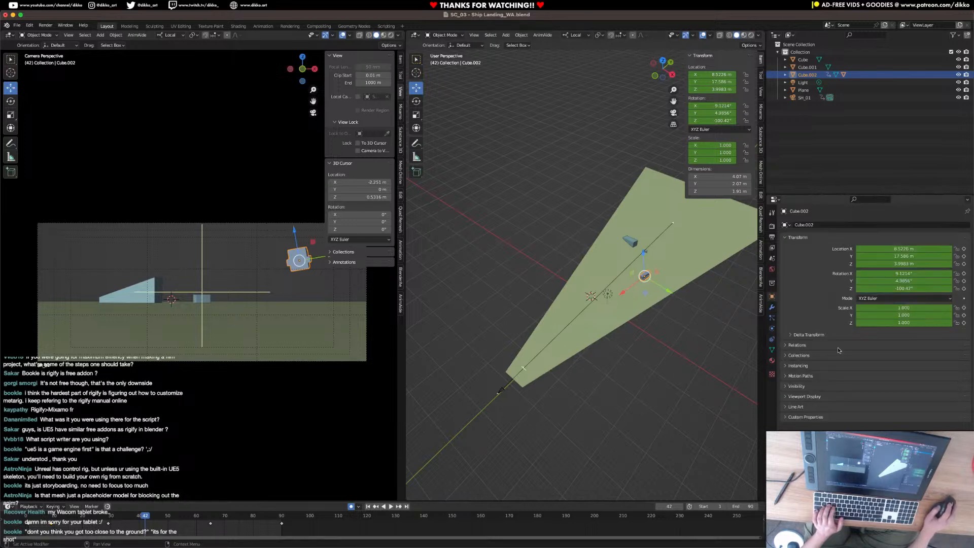
pyautogui.click(804, 396)
pyautogui.scroll(-4, 811, 386)
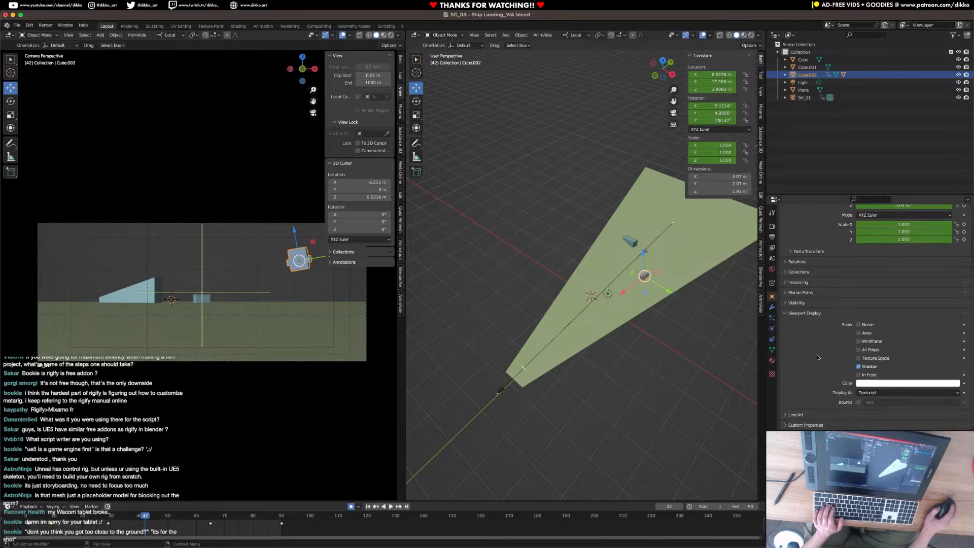
pyautogui.click(810, 312)
pyautogui.click(809, 313)
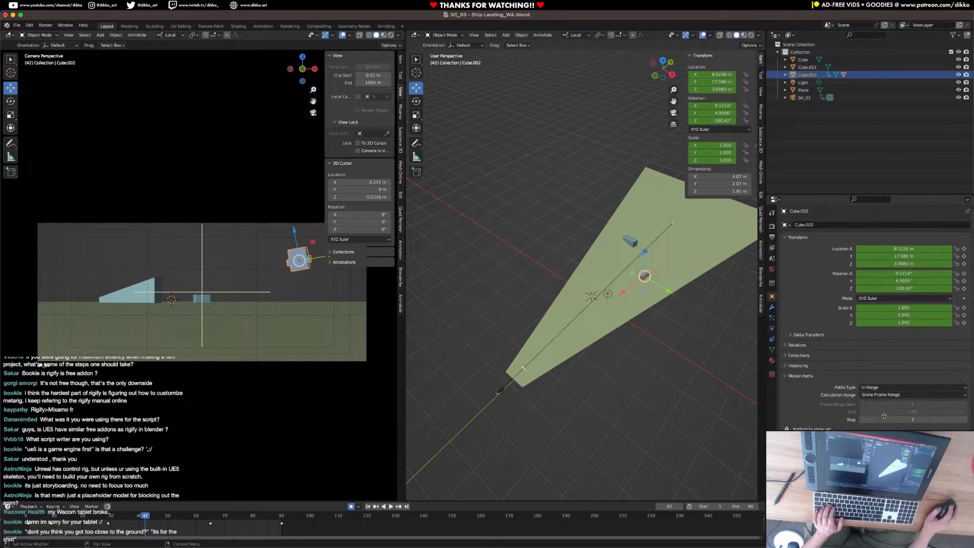
pyautogui.click(877, 376)
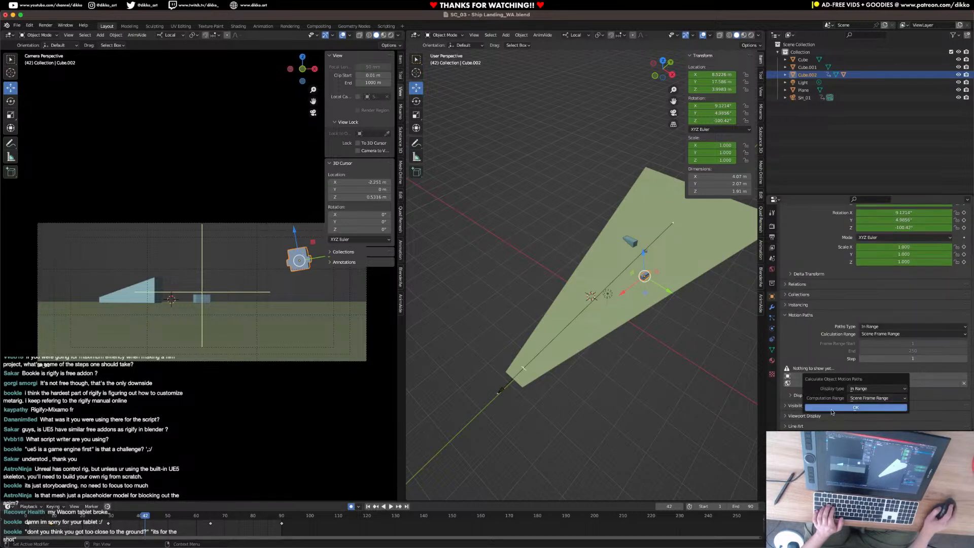
pyautogui.click(856, 412)
# At frame 42, move the ship outward along its local Y to widen the turn and rotate it about its local Z.
pyautogui.moveTo(732, 403); pyautogui.dragTo(592, 356, button='middle')
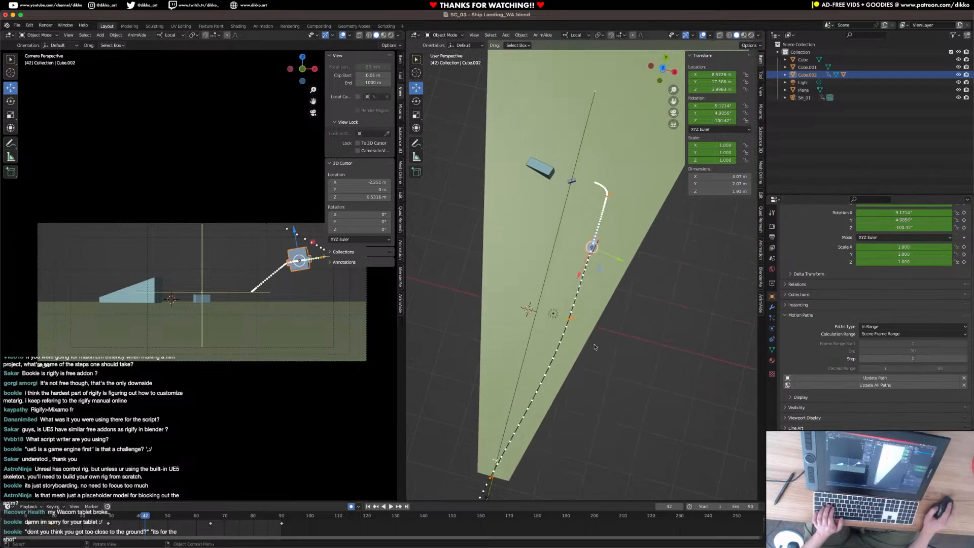
pyautogui.moveTo(623, 260); pyautogui.dragTo(633, 277)
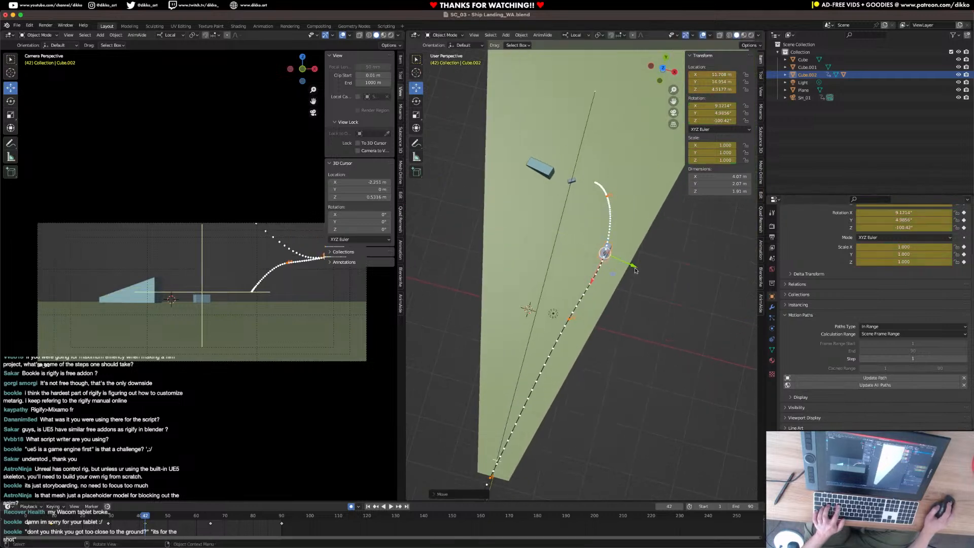
pyautogui.press('r')
pyautogui.press('z')
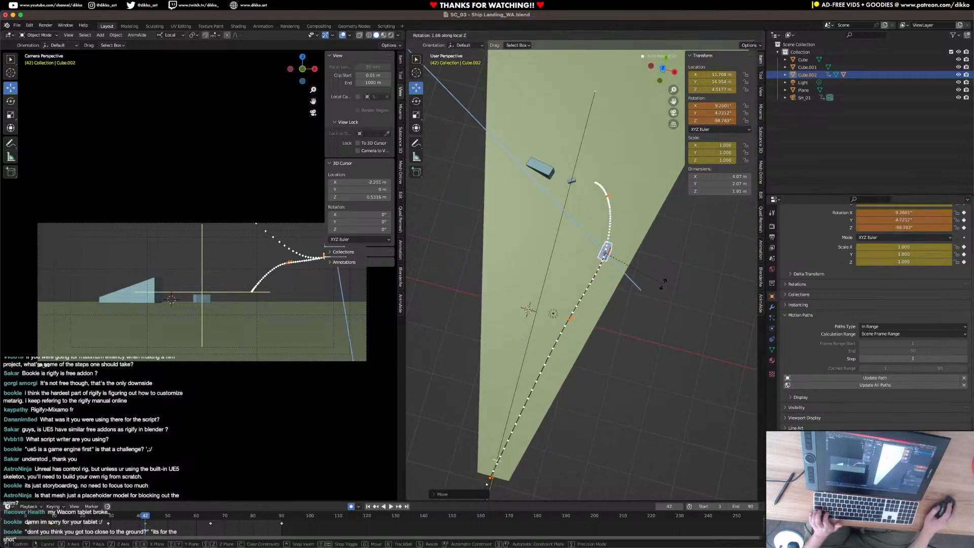
pyautogui.click(665, 281)
# At frame 51, raise the ship along its local Z to key a higher arc in the flight path.
pyautogui.keyDown('shift'); pyautogui.moveTo(370, 308); pyautogui.dragTo(309, 329, button='middle'); pyautogui.keyUp('shift')
pyautogui.moveTo(545, 366); pyautogui.dragTo(542, 285, button='middle')
pyautogui.moveTo(182, 516); pyautogui.dragTo(171, 516)
pyautogui.press('g')
pyautogui.press('z')
pyautogui.click(548, 269)
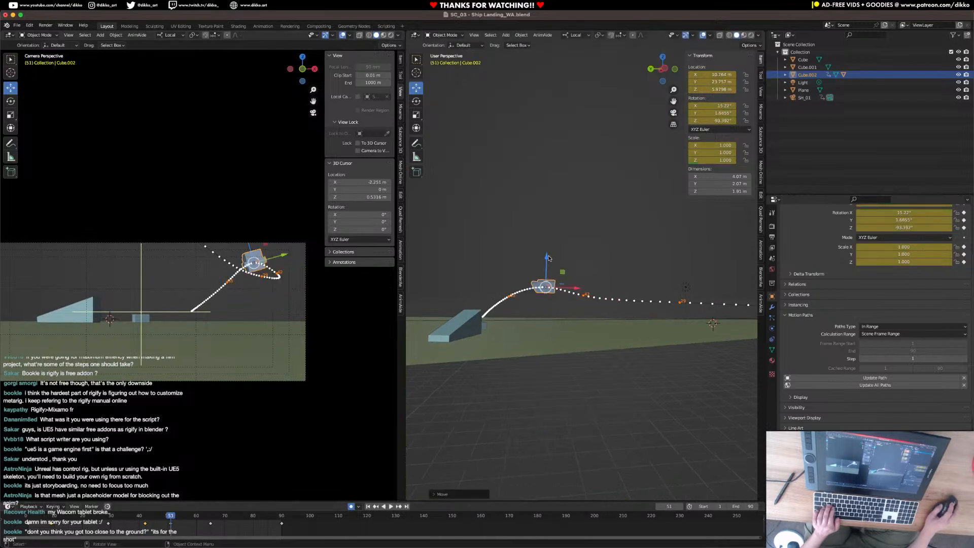
pyautogui.press('g')
pyautogui.press('z')
pyautogui.moveTo(547, 258); pyautogui.dragTo(548, 256)
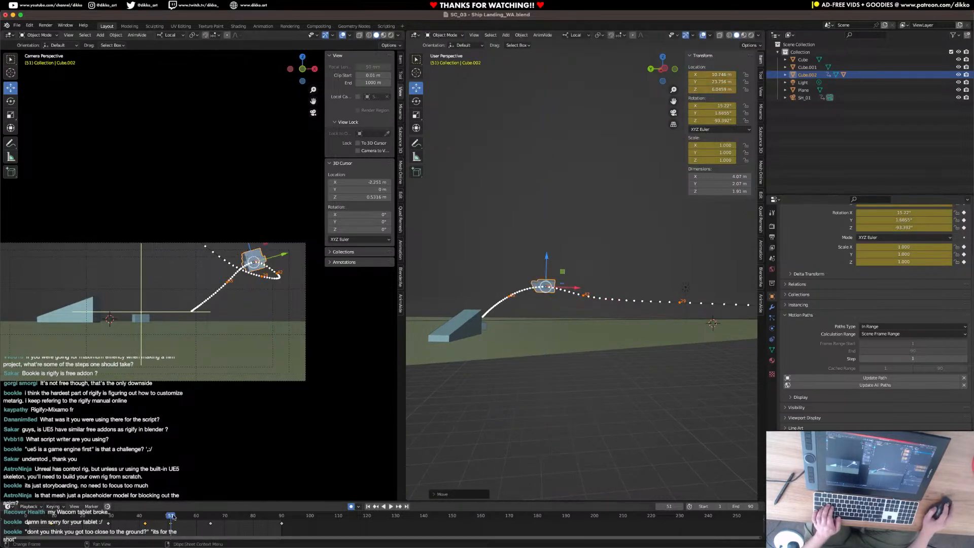
# Play the flight back from frame 1 and try repositioning the ship at frame 69 in the camera view.
pyautogui.click(28, 518)
pyautogui.press('space')
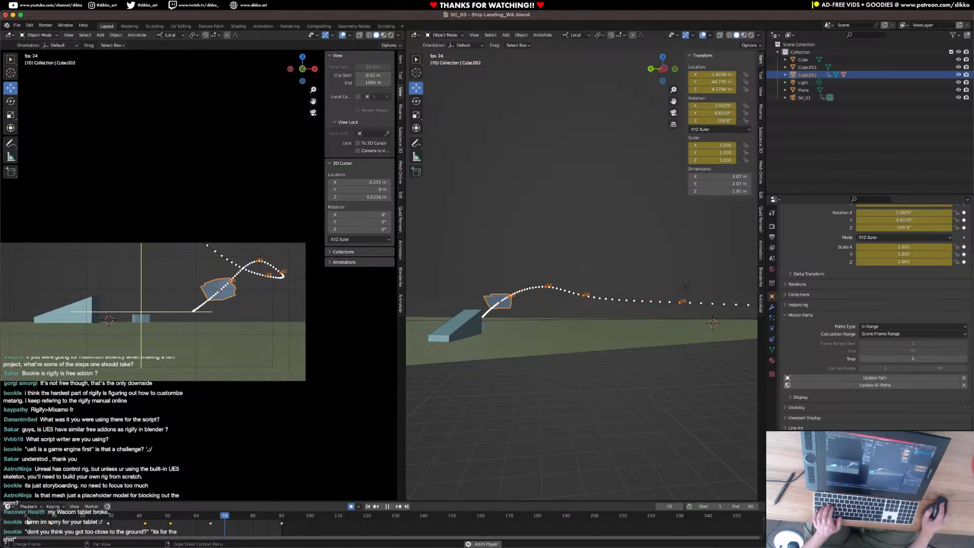
pyautogui.press('Escape')
pyautogui.press('space')
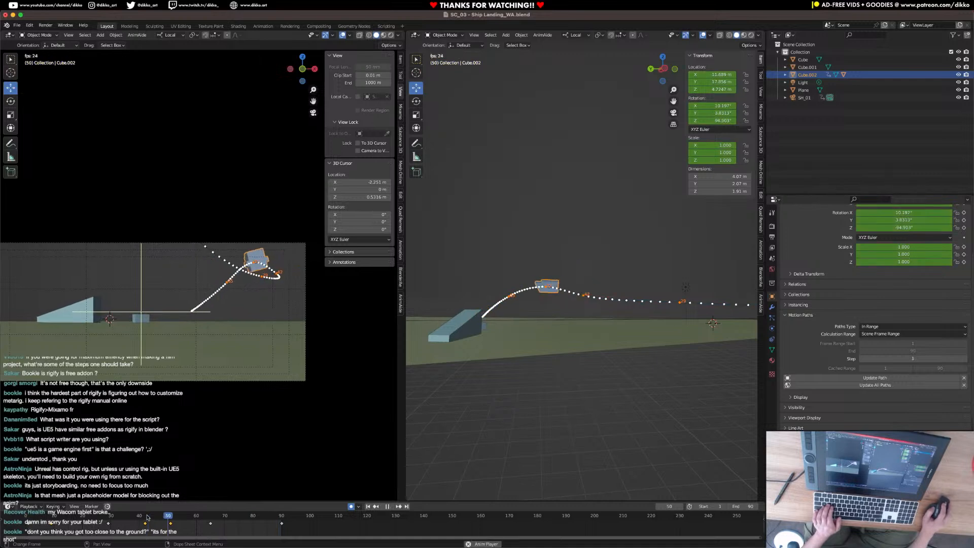
pyautogui.moveTo(268, 524); pyautogui.dragTo(222, 524)
pyautogui.press('g')
pyautogui.click(227, 295)
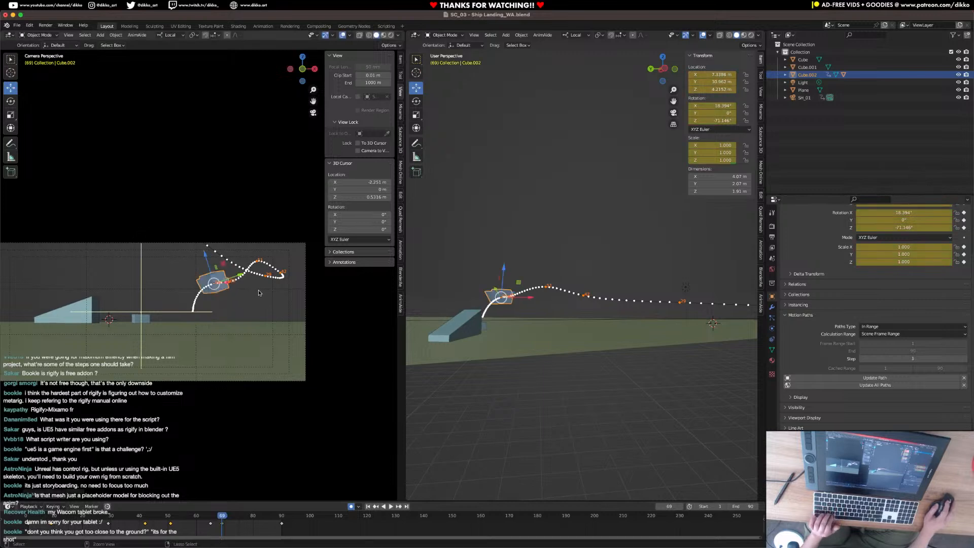
pyautogui.hotkey('ctrl', 'z')
# At frame 65, move the ship in the camera view to round out the descent curve and rotate it slightly.
pyautogui.moveTo(207, 519); pyautogui.dragTo(210, 519)
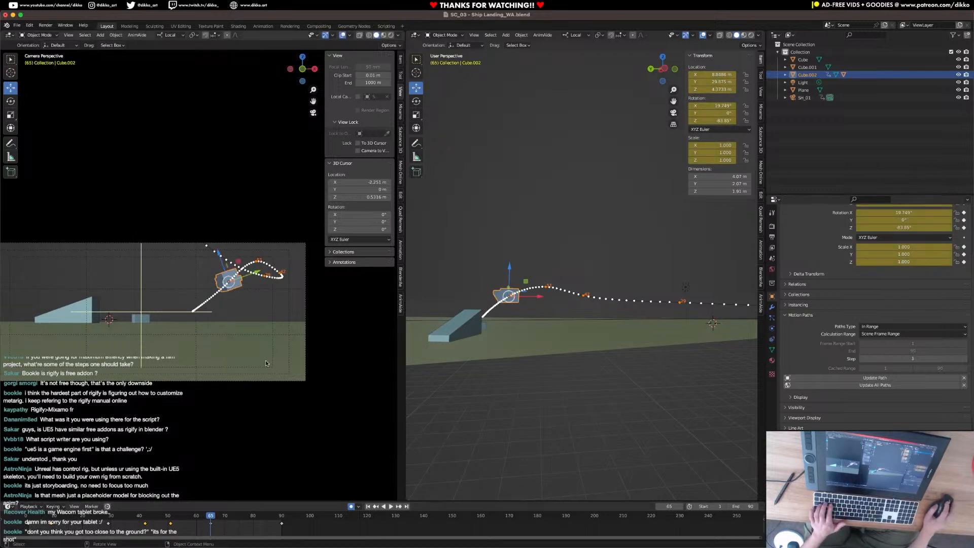
pyautogui.press('g')
pyautogui.click(255, 358)
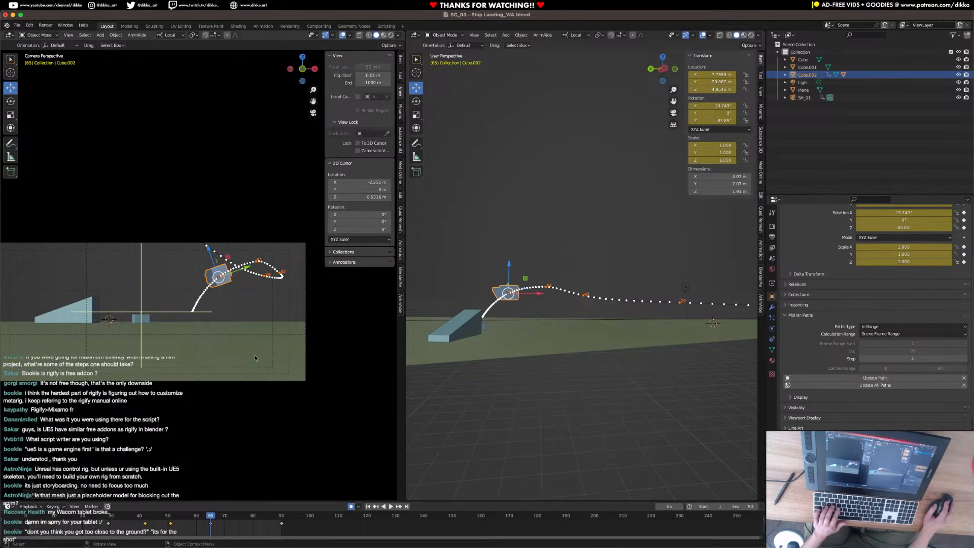
pyautogui.press('r')
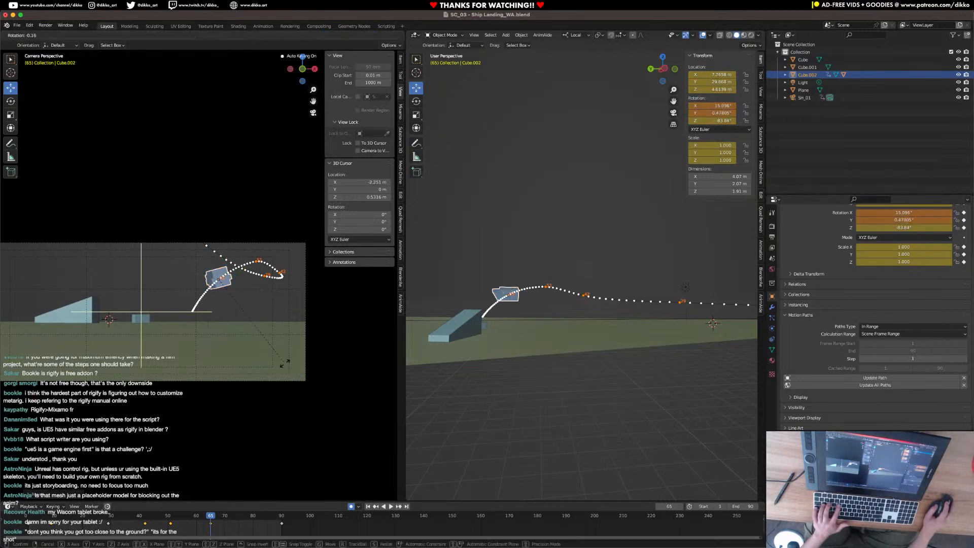
pyautogui.click(291, 374)
# At frame 76, key a new ship tilt by rotating it about its local X and adjusting it in the camera view.
pyautogui.moveTo(211, 516); pyautogui.dragTo(242, 516)
pyautogui.press('r')
pyautogui.press('x')
pyautogui.press('x')
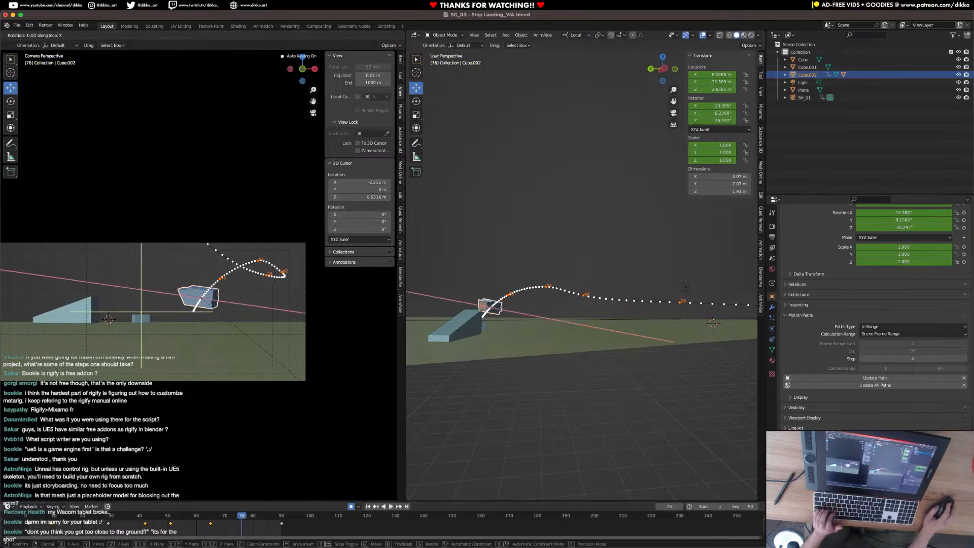
pyautogui.click(339, 389)
pyautogui.press('t')
pyautogui.press('r')
pyautogui.click(350, 406)
# Play back the ship's flight to review the reshaped turn and descent.
pyautogui.press('space')
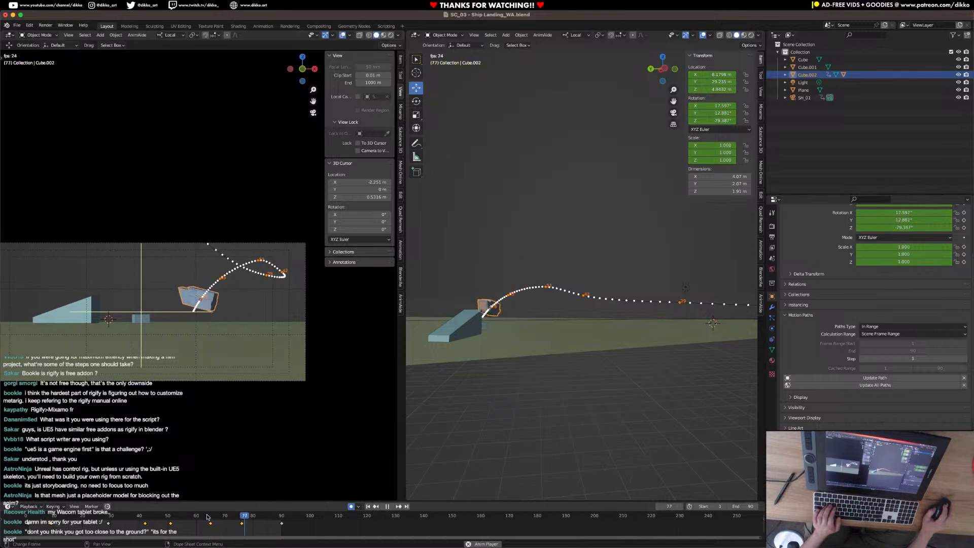
pyautogui.press('space')
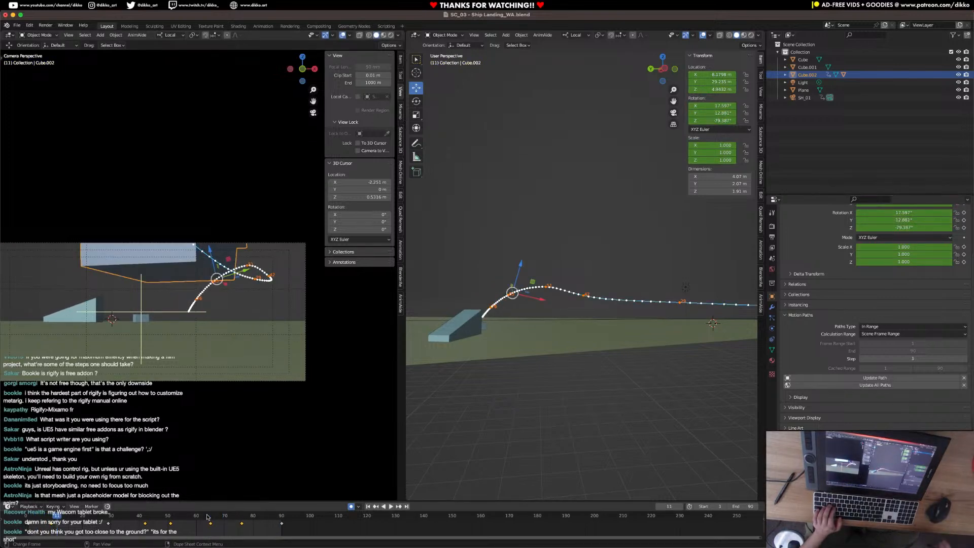
pyautogui.press('space')
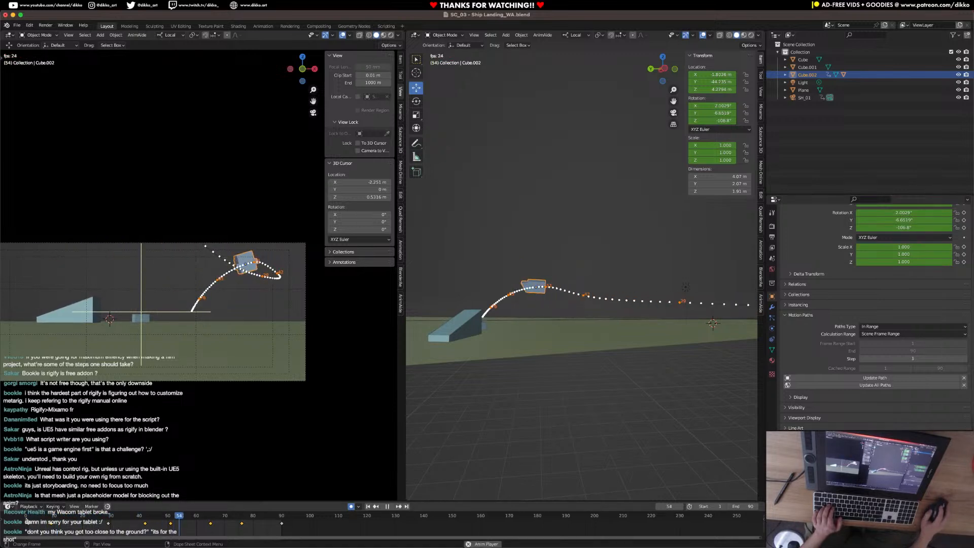
pyautogui.press('space')
pyautogui.press('space')
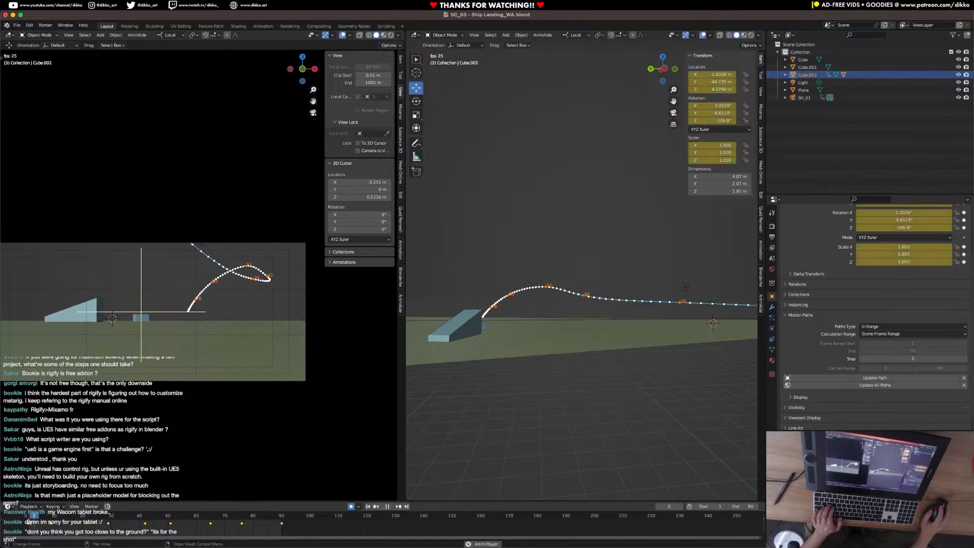
pyautogui.press('space')
# At frame 9, lower the ship along its local Z to a height of about 1.56 m for a low flyover.
pyautogui.moveTo(29, 522); pyautogui.dragTo(52, 522)
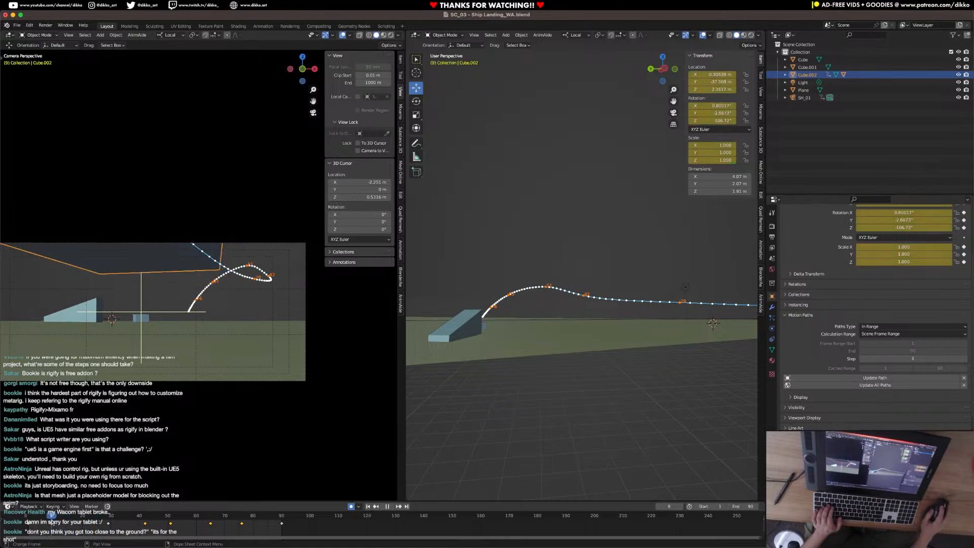
pyautogui.scroll(2, 605, 308)
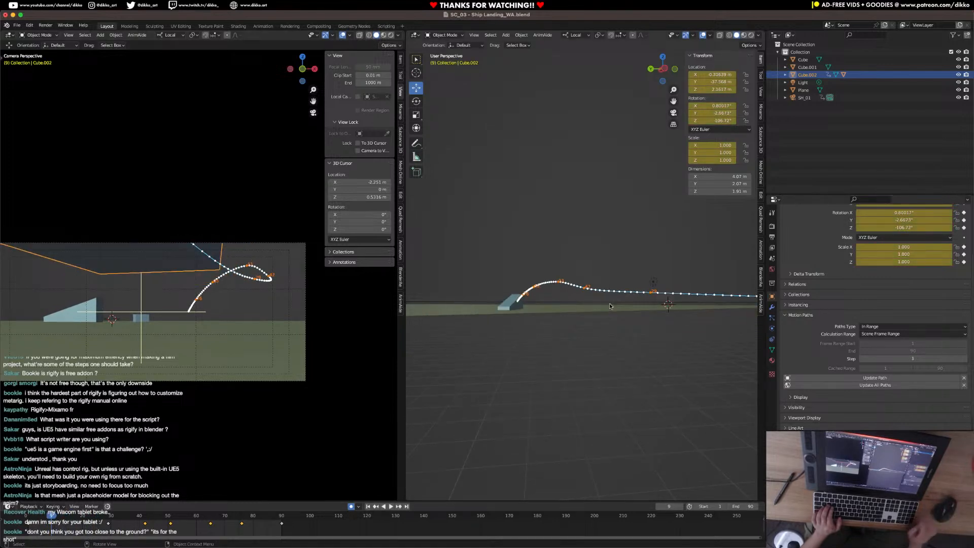
pyautogui.scroll(3, 610, 303)
pyautogui.scroll(-3, 609, 304)
pyautogui.press('g')
pyautogui.press('z')
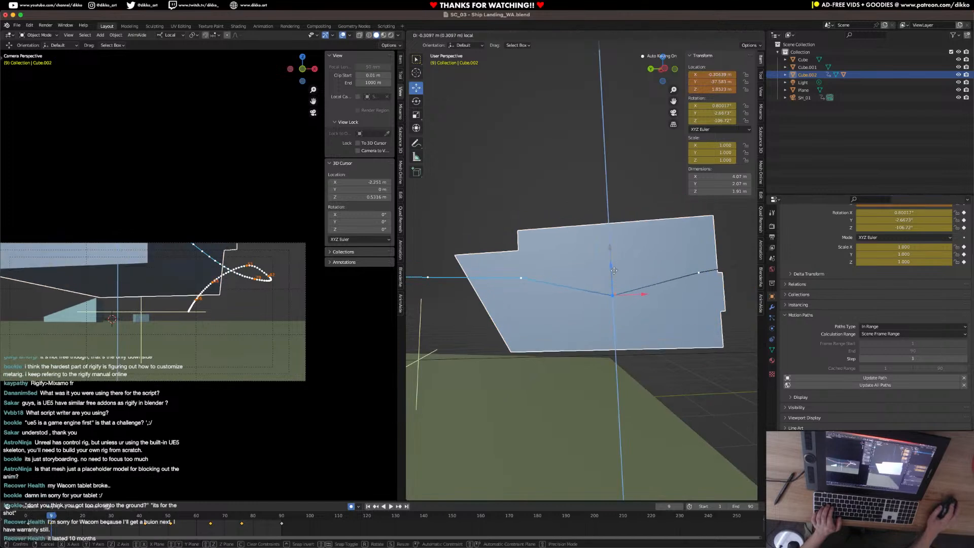
pyautogui.click(616, 283)
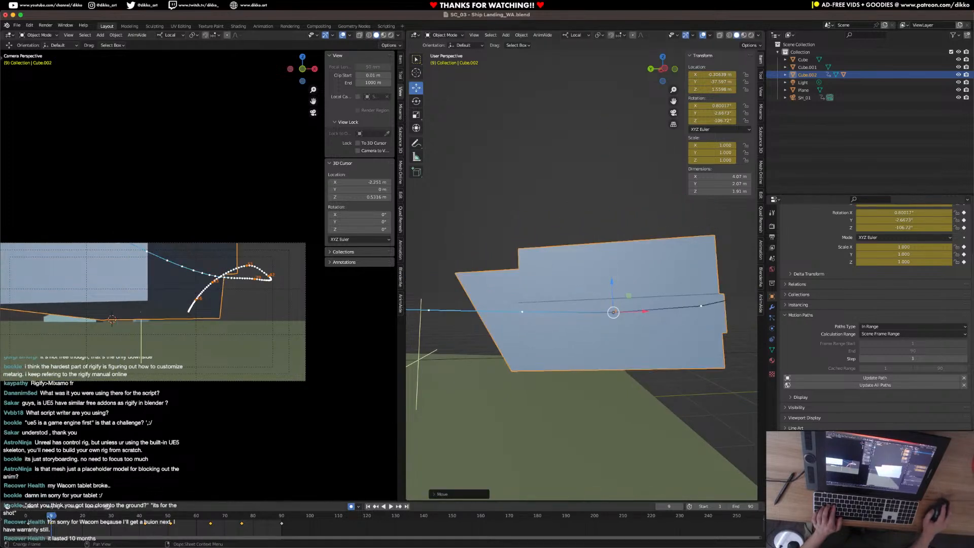
# At frame 29, lower the ship along its local Z so the flight path stays close to the ground.
pyautogui.press('space')
pyautogui.moveTo(99, 520)
pyautogui.mouseDown()
pyautogui.moveTo(117, 521)
pyautogui.moveTo(110, 521)
pyautogui.mouseUp()
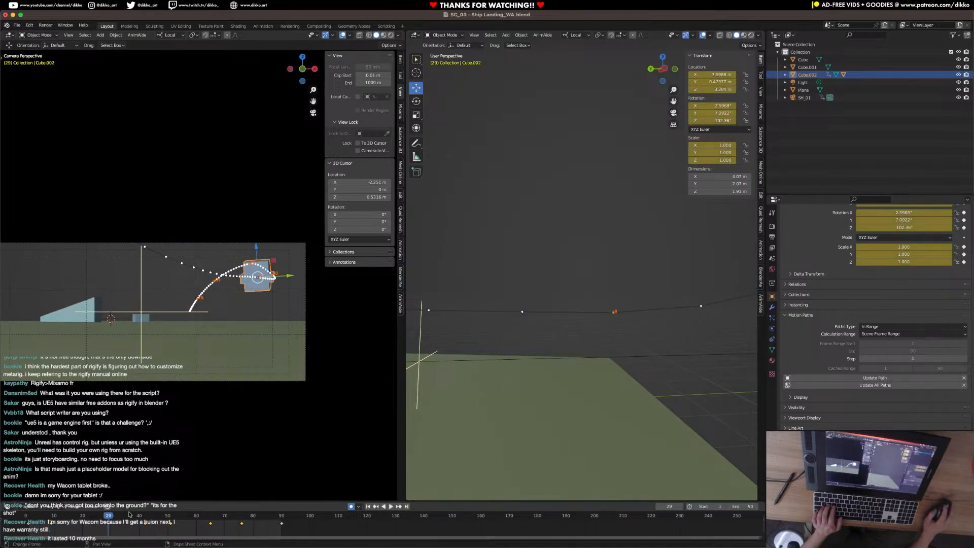
pyautogui.scroll(-8, 576, 382)
pyautogui.moveTo(576, 383); pyautogui.dragTo(469, 300, button='middle')
pyautogui.moveTo(521, 258); pyautogui.dragTo(521, 270)
# Play the animation back repeatedly from frame 1 to check the low flyover, the turn and the landing.
pyautogui.click(29, 521)
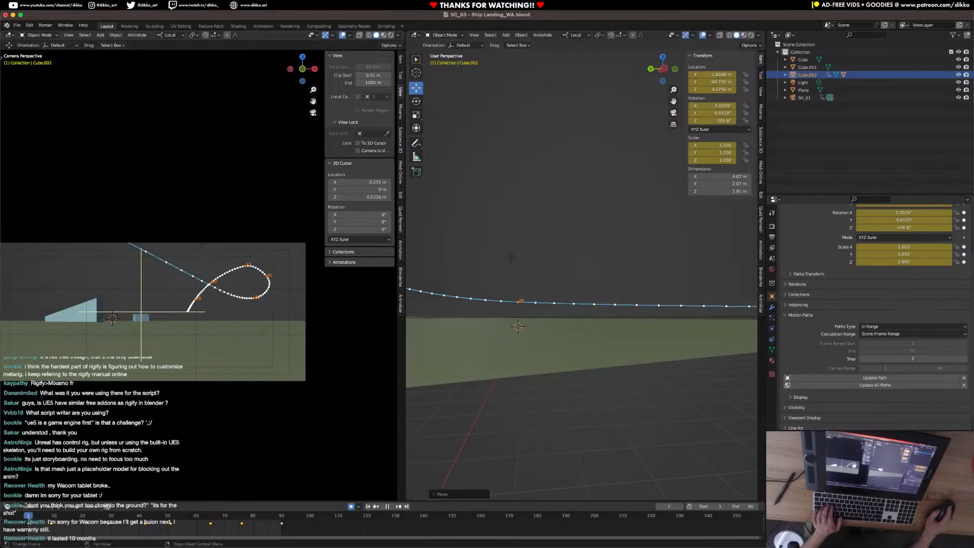
pyautogui.press('space')
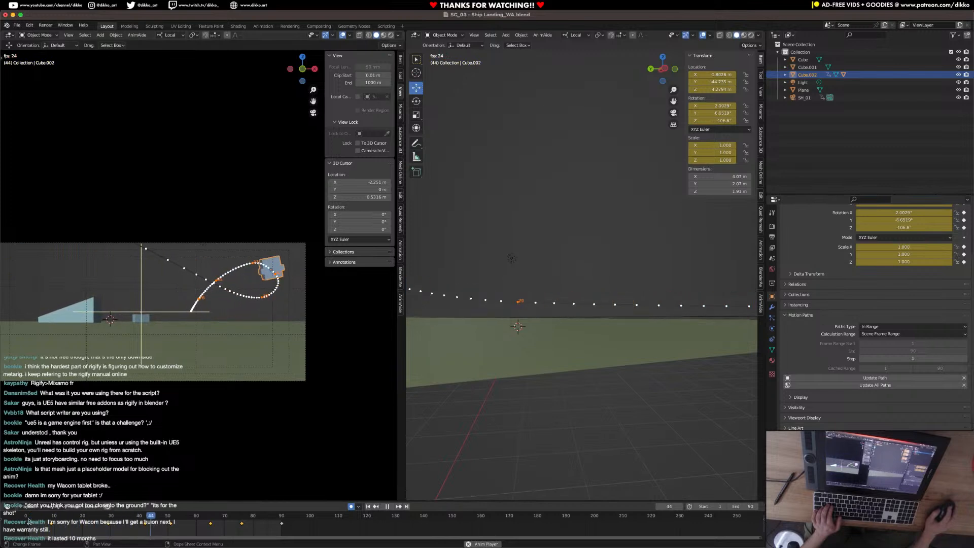
pyautogui.press('space')
pyautogui.click(149, 522)
pyautogui.press('space')
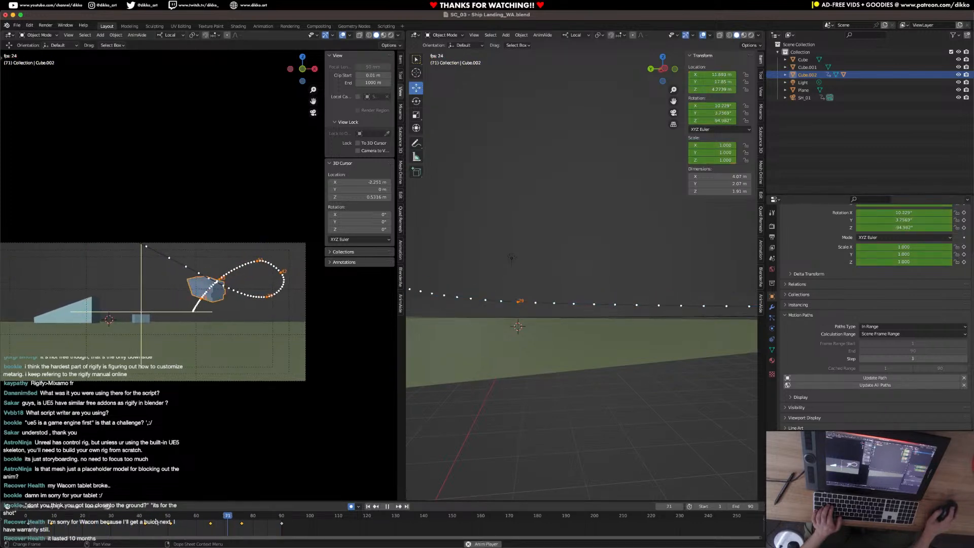
pyautogui.press('space')
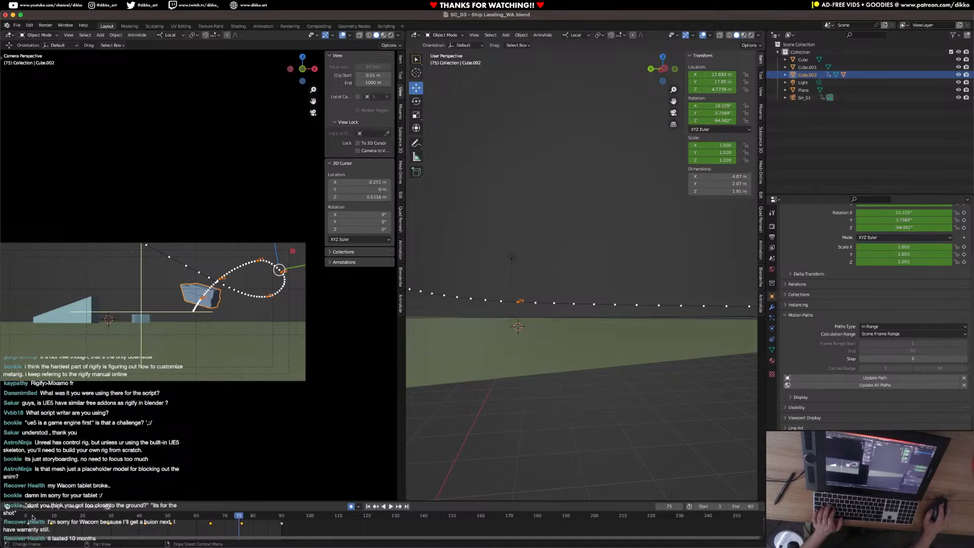
pyautogui.press('space')
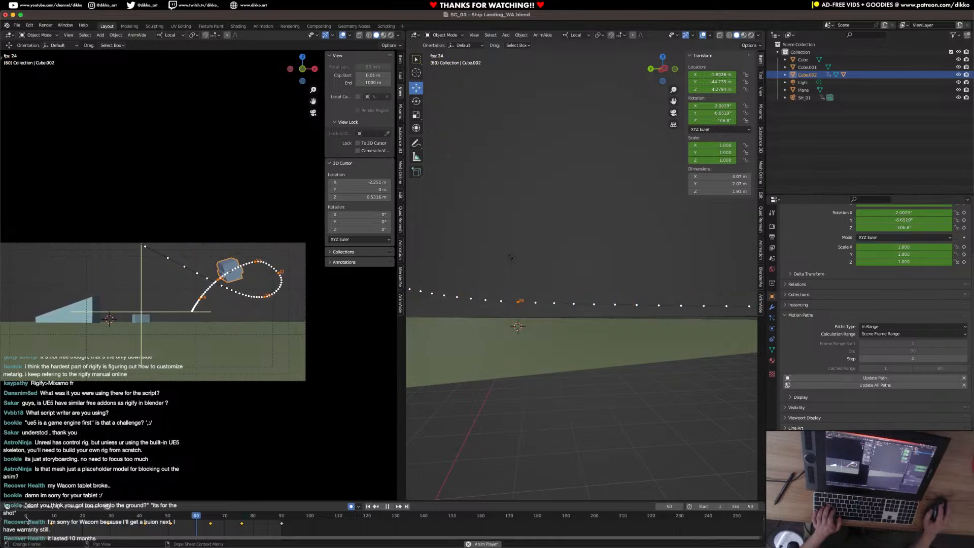
pyautogui.press('space')
pyautogui.click(34, 517)
pyautogui.press('space')
pyautogui.click(28, 517)
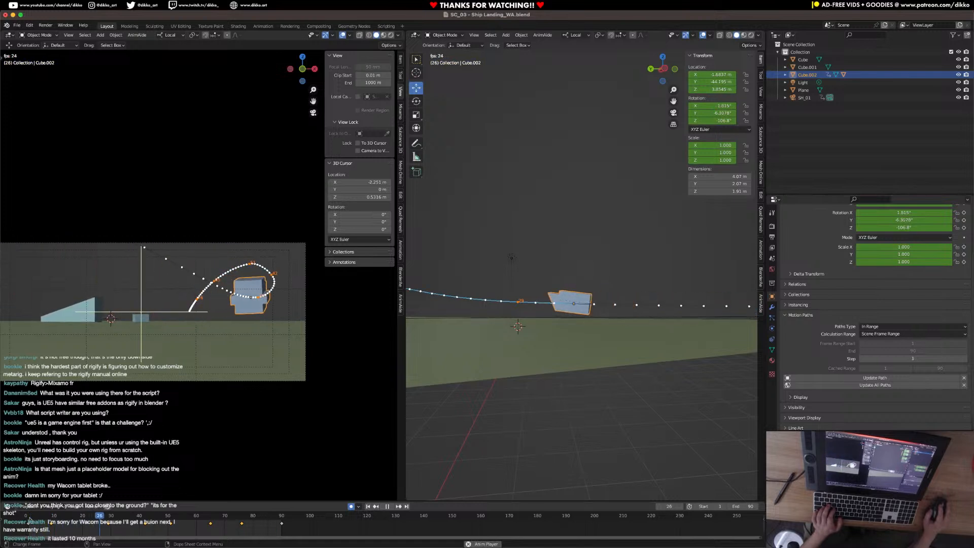
pyautogui.press('space')
pyautogui.click(29, 517)
pyautogui.press('space')
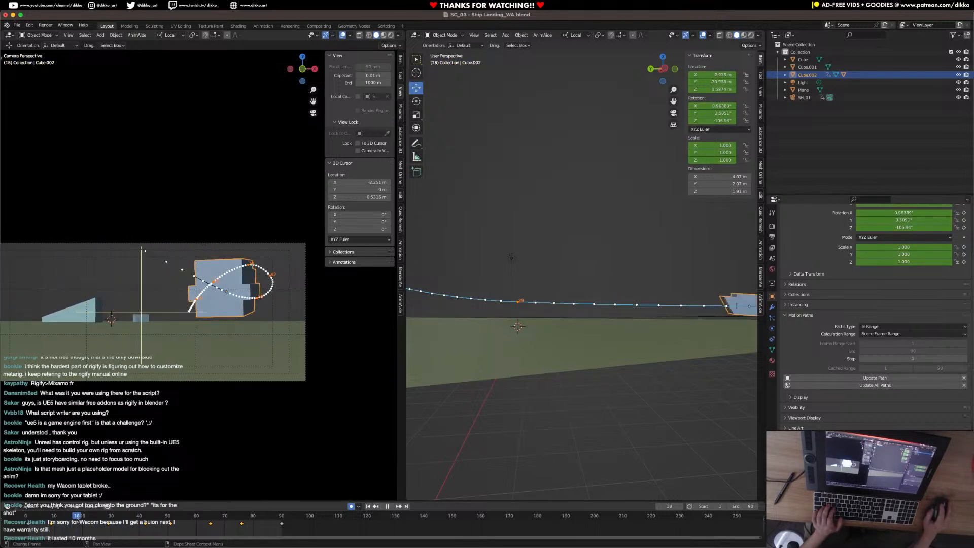
pyautogui.click(29, 518)
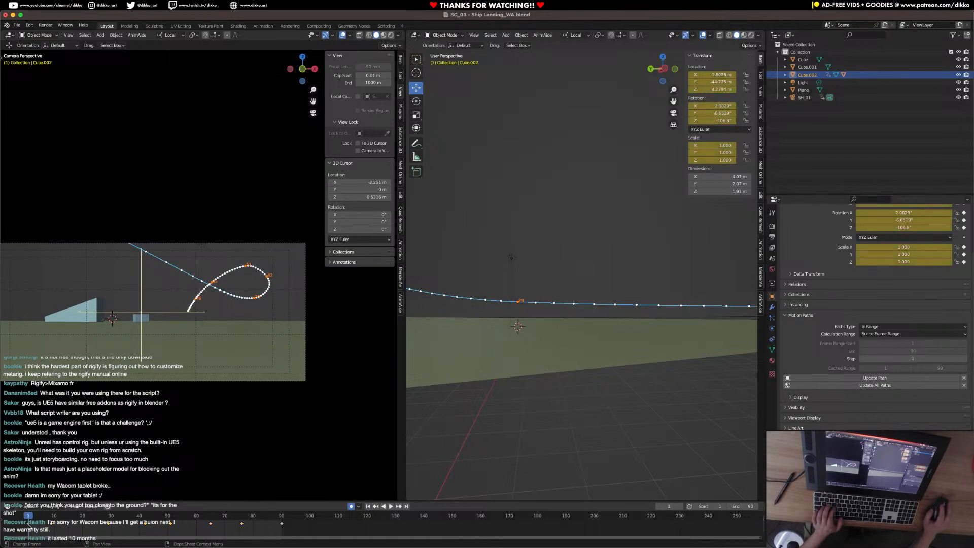
pyautogui.press('space')
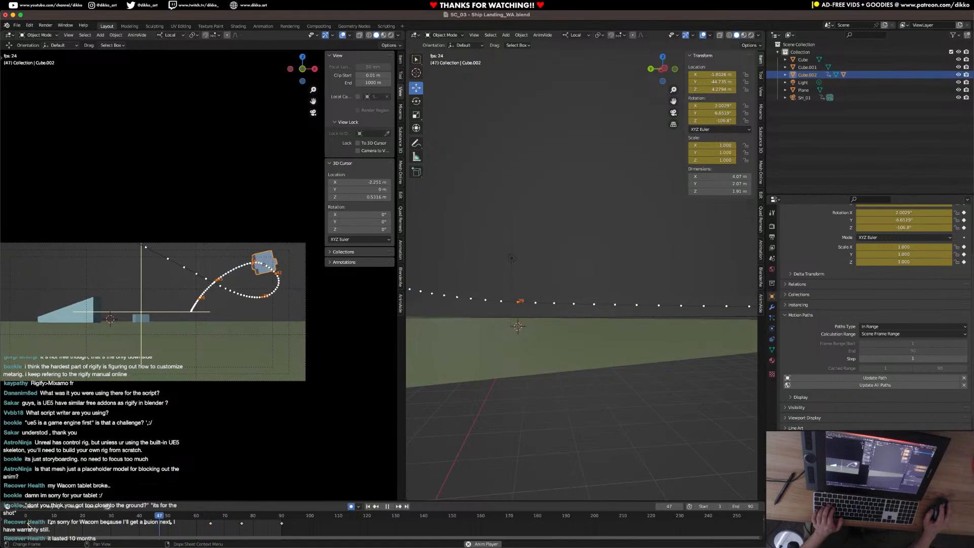
pyautogui.press('space')
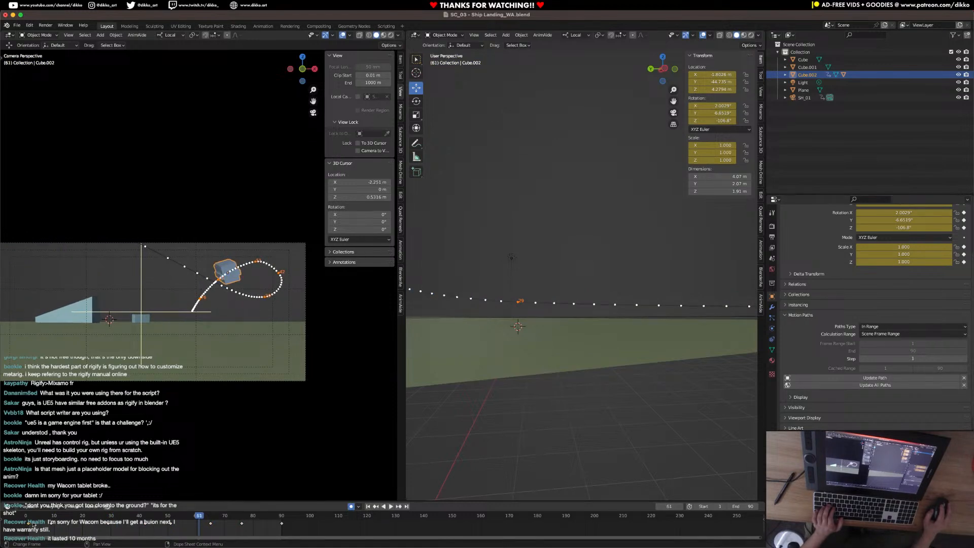
pyautogui.click(29, 520)
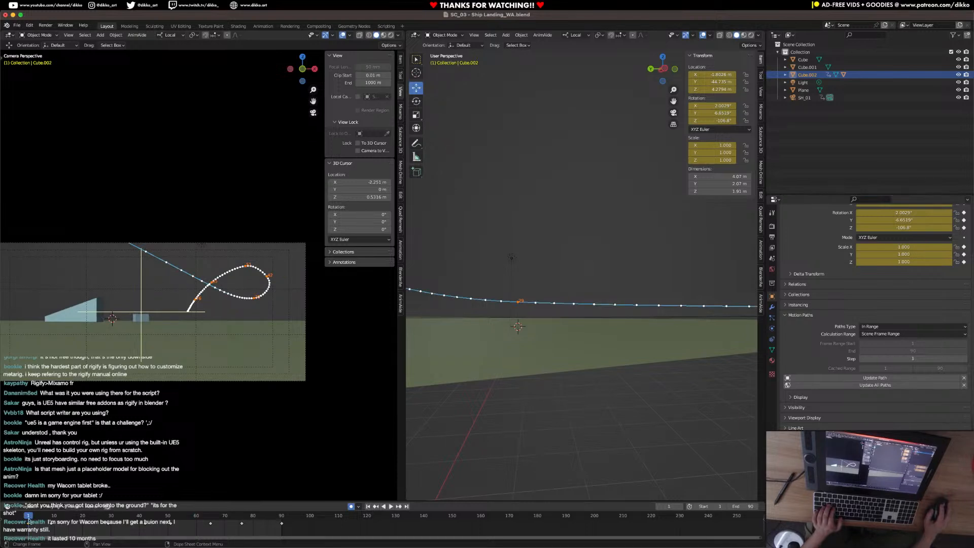
pyautogui.press('space')
pyautogui.press('space')
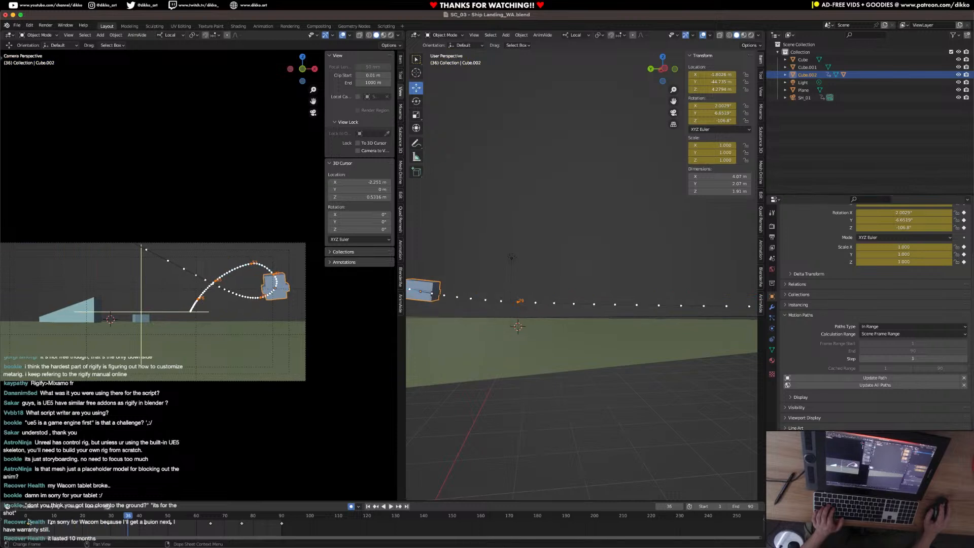
pyautogui.click(29, 520)
pyautogui.press('space')
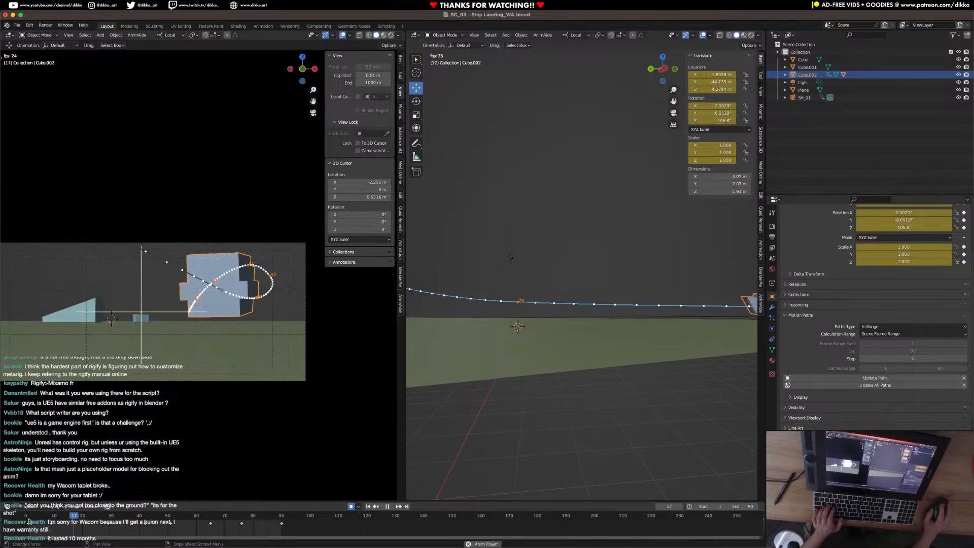
pyautogui.press('space')
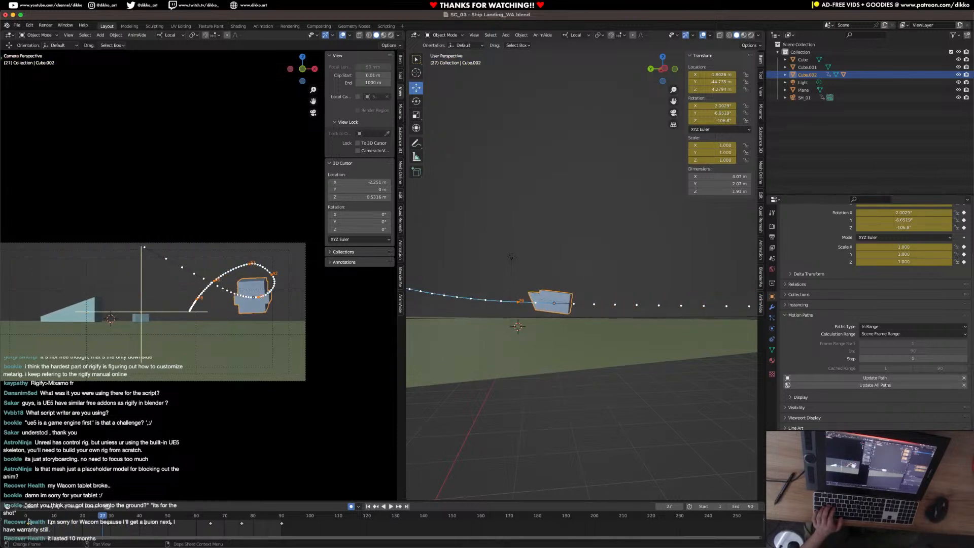
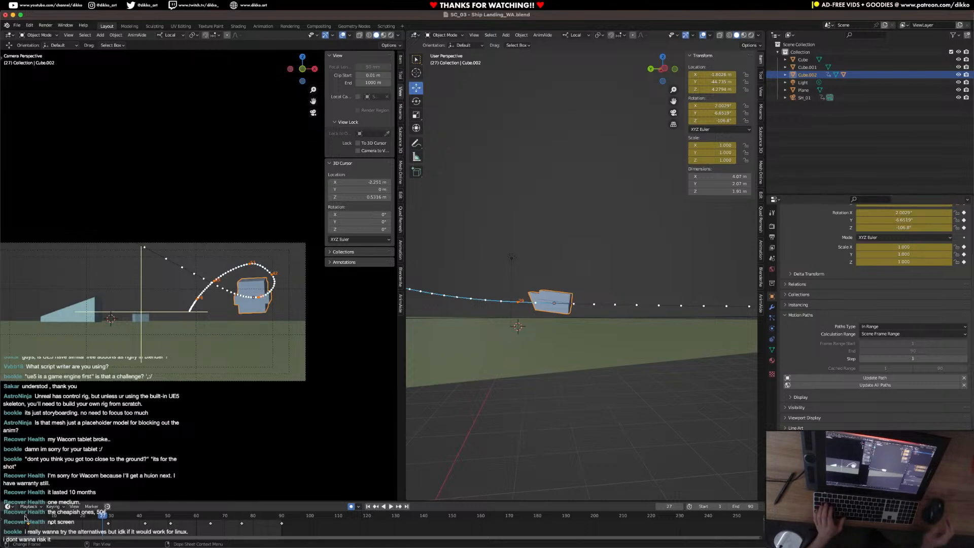
# Play the animation from frame 1 to review the ship's flight and landing, and save the file.
pyautogui.click(29, 521)
pyautogui.press('space')
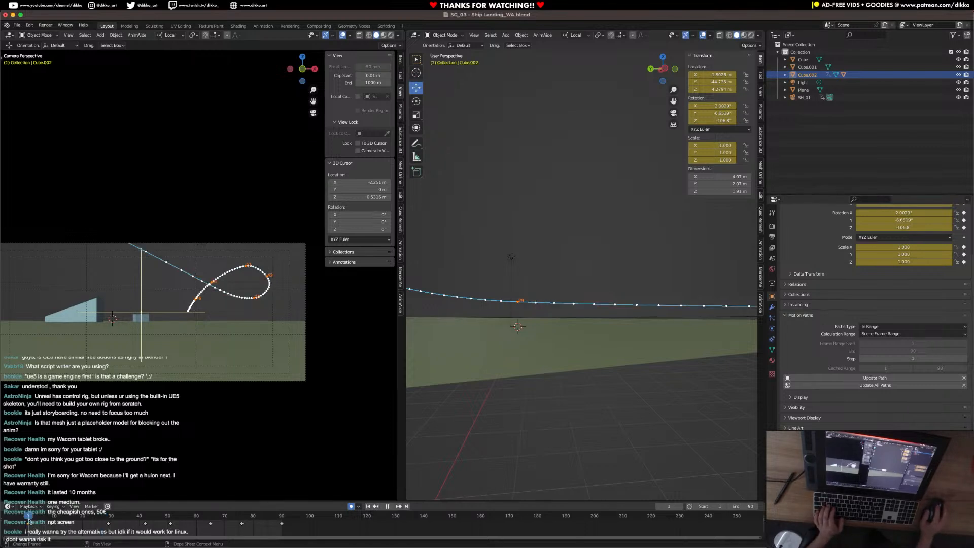
pyautogui.press('space')
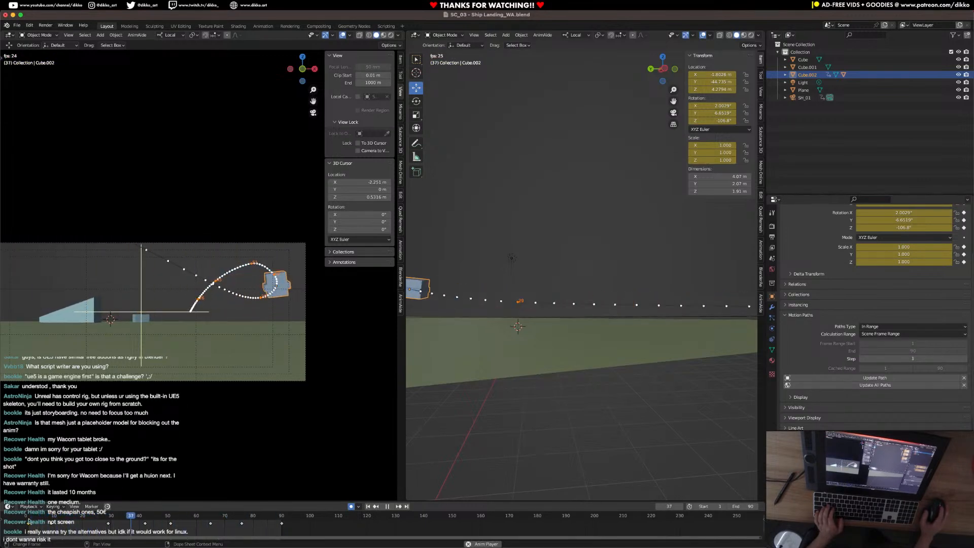
pyautogui.press('space')
pyautogui.hotkey('ctrl', 's')
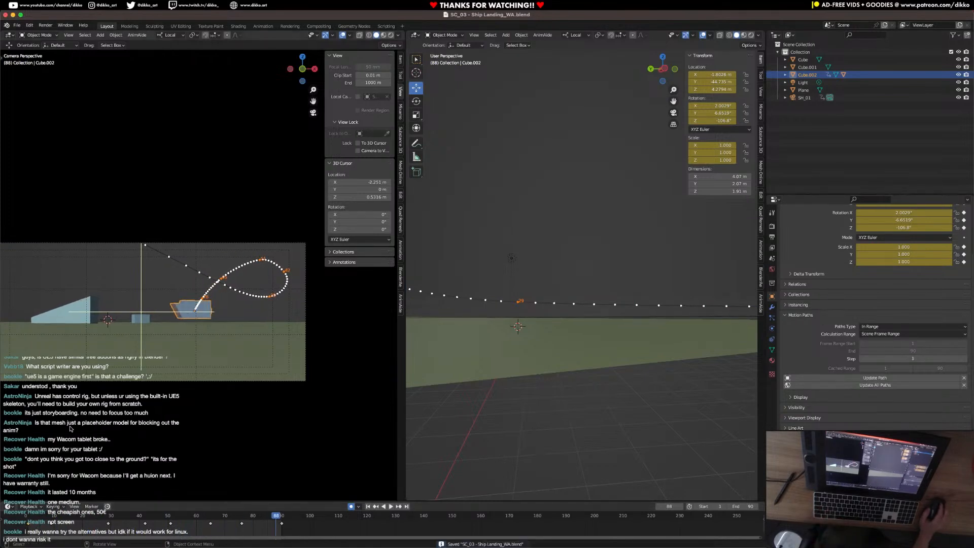
# Hide the overlays in the camera view, replay the shot from frame 1 and scrub to the landing at frame 90.
pyautogui.click(342, 36)
pyautogui.hotkey('shift', 'Left')
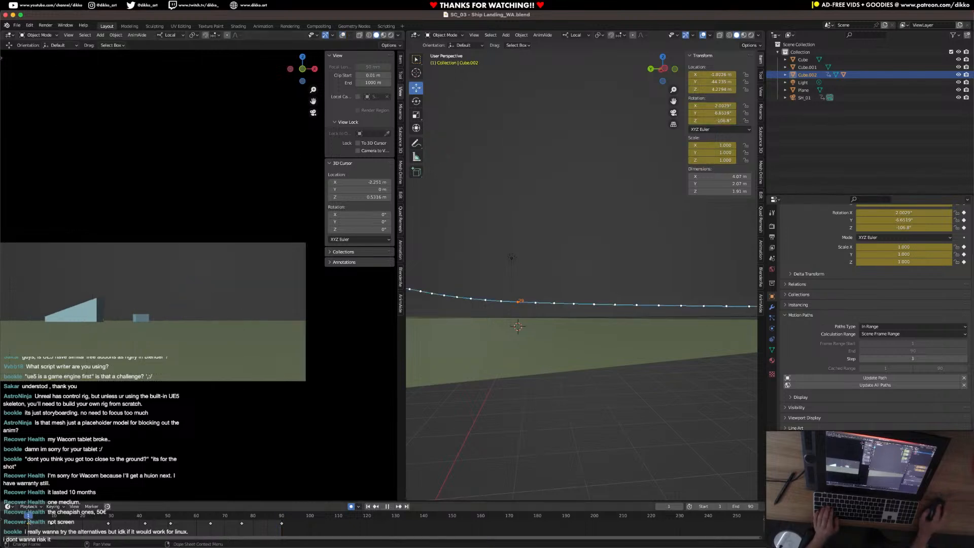
pyautogui.keyDown('shift'); pyautogui.moveTo(151, 361); pyautogui.dragTo(195, 369, button='middle'); pyautogui.keyUp('shift')
pyautogui.press('space')
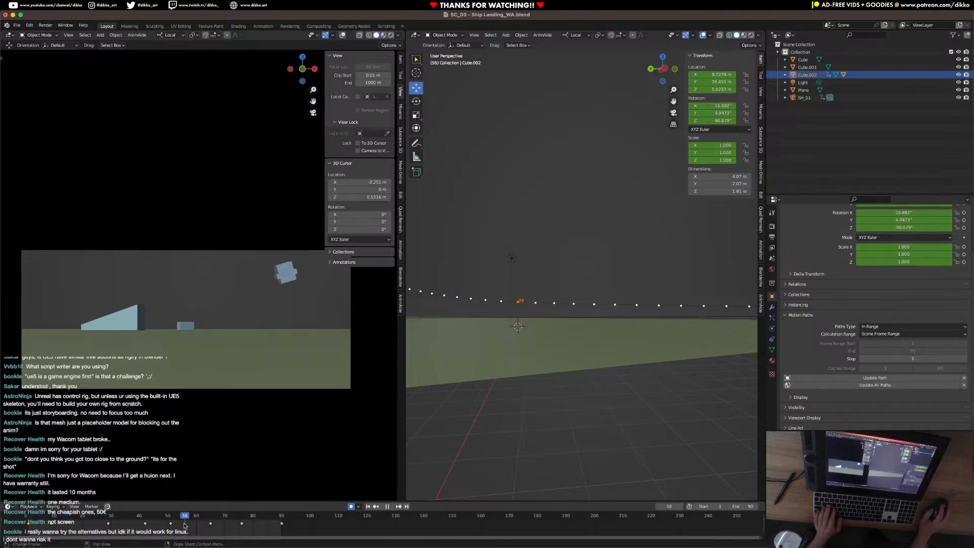
pyautogui.moveTo(232, 525); pyautogui.dragTo(282, 525)
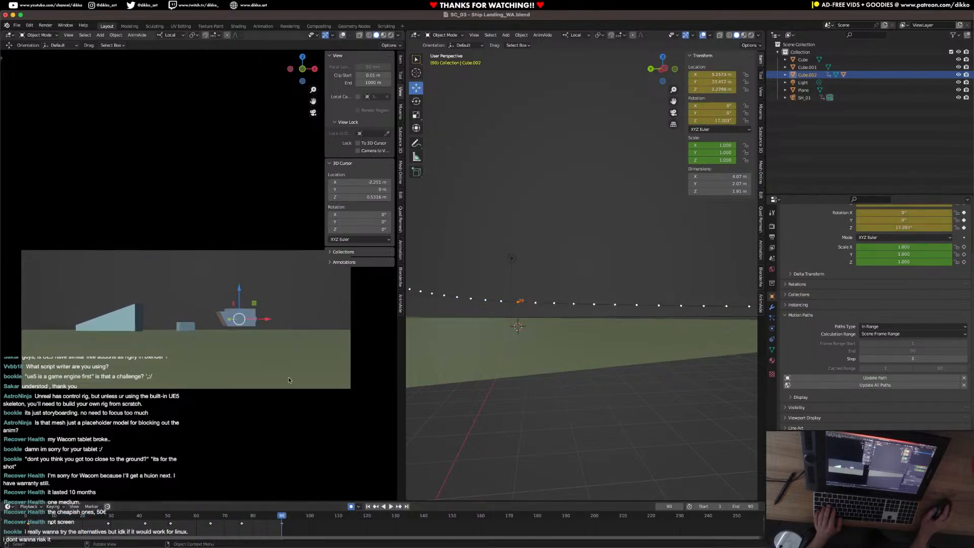
# Extend the scene's end frame to 120.
pyautogui.scroll(-5, 524, 299)
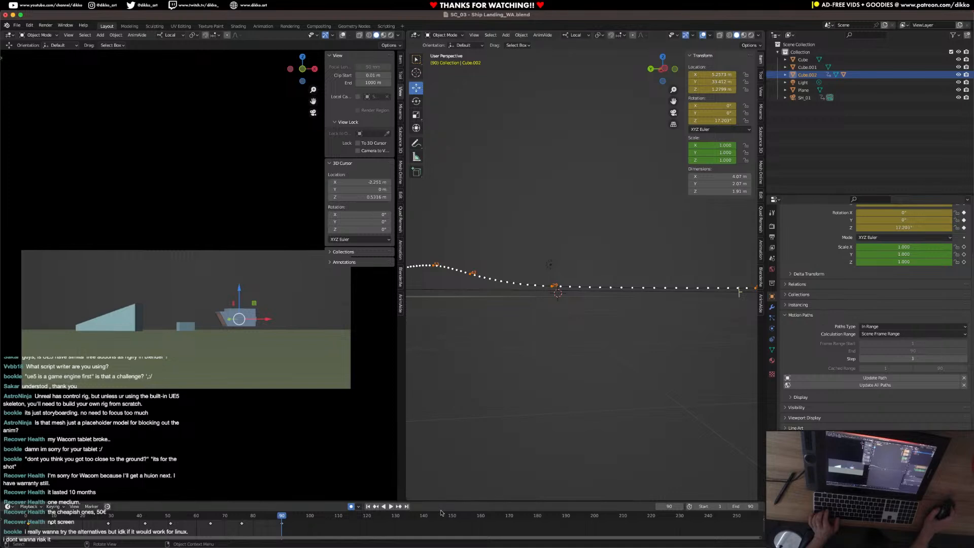
pyautogui.click(745, 505)
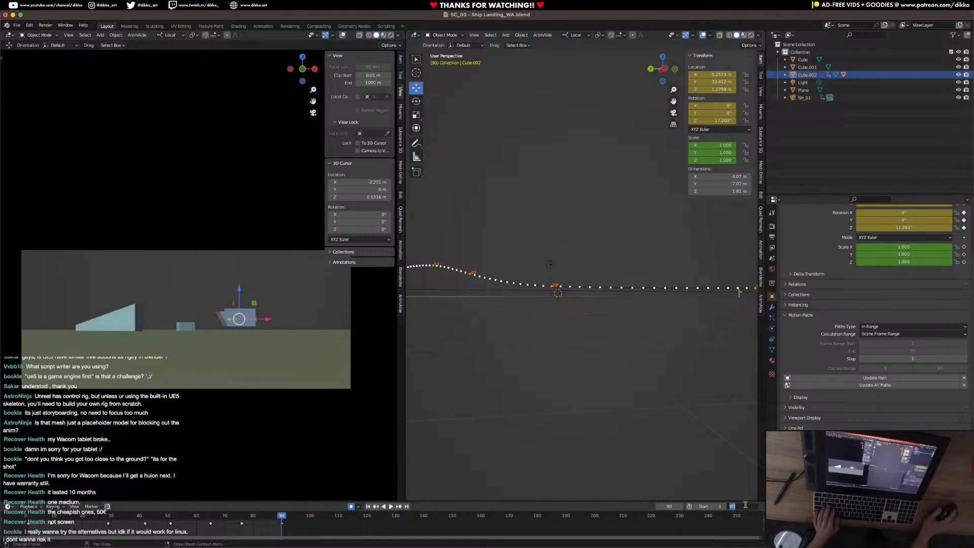
pyautogui.write('120')
pyautogui.press('Return')
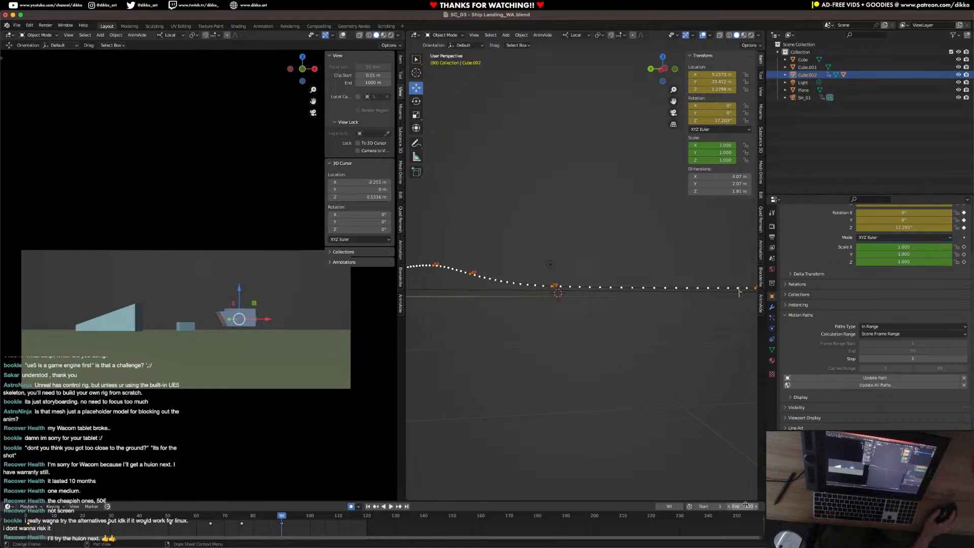
# Set the scene's end frame to 130.
pyautogui.click(745, 506)
pyautogui.write('13')
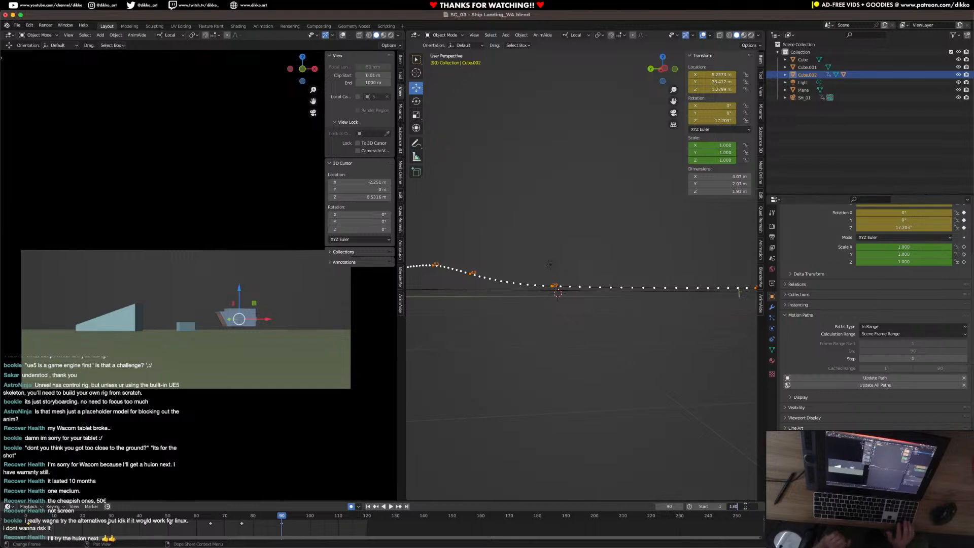
pyautogui.write('0')
pyautogui.press('Return')
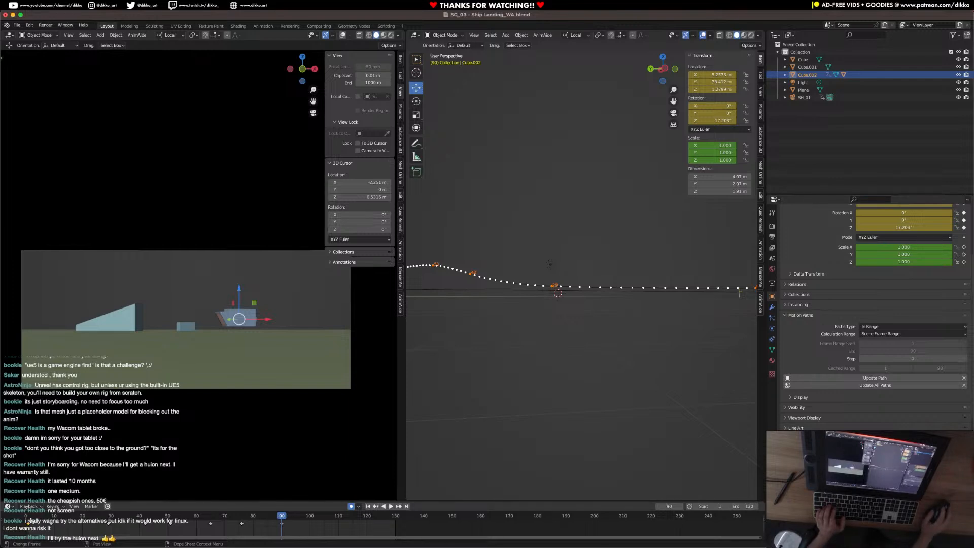
# Play the extended frame range from frame 1 to check the hold after the landing, and save the file.
pyautogui.hotkey('shift', 'Left')
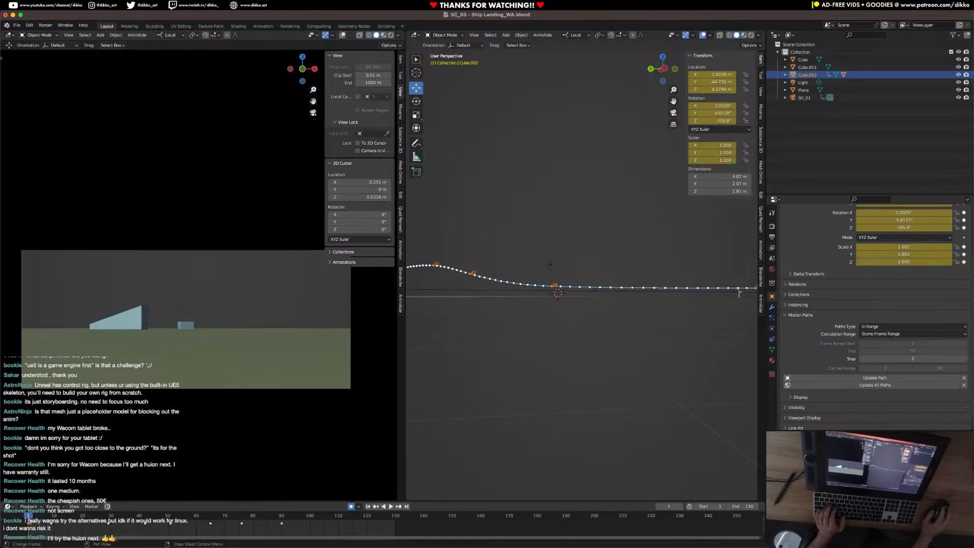
pyautogui.press('space')
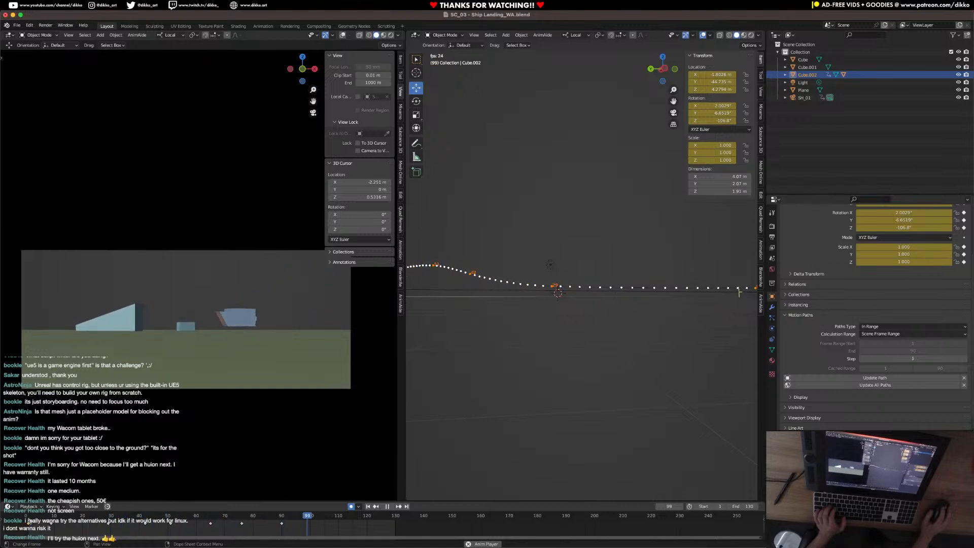
pyautogui.press('space')
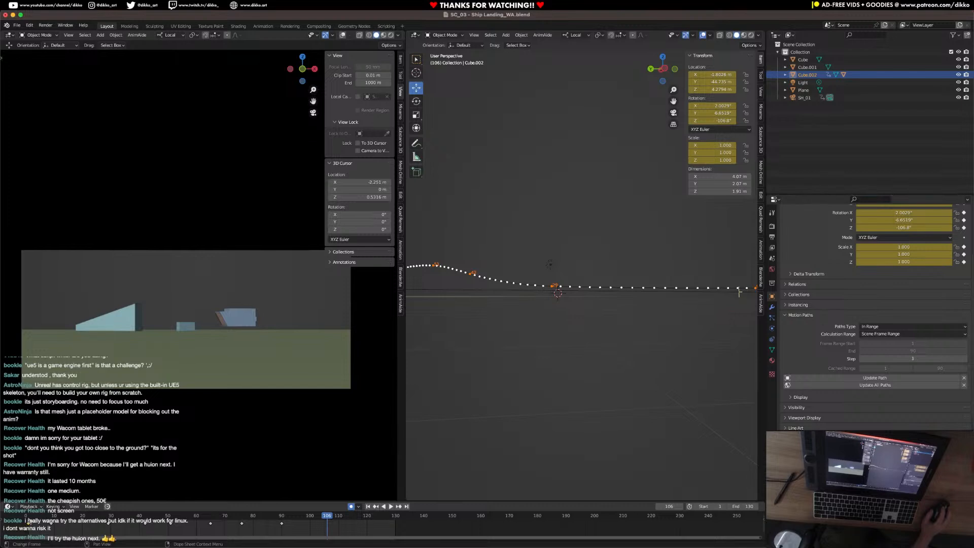
pyautogui.moveTo(35, 521); pyautogui.dragTo(62, 521)
pyautogui.press('Escape')
pyautogui.hotkey('ctrl', 's')
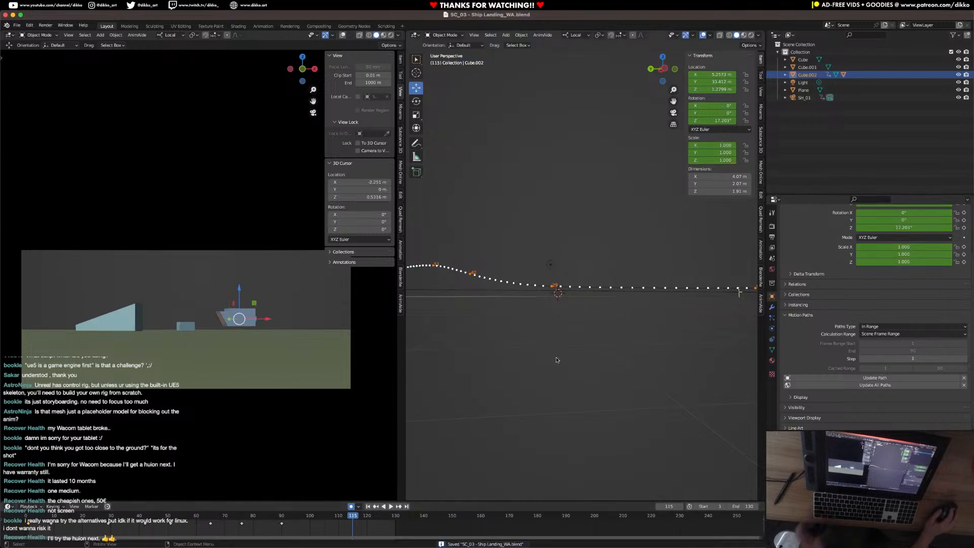
# For the render output path, create a Playblasts folder inside the project's Animatic folder and open it.
pyautogui.click(771, 248)
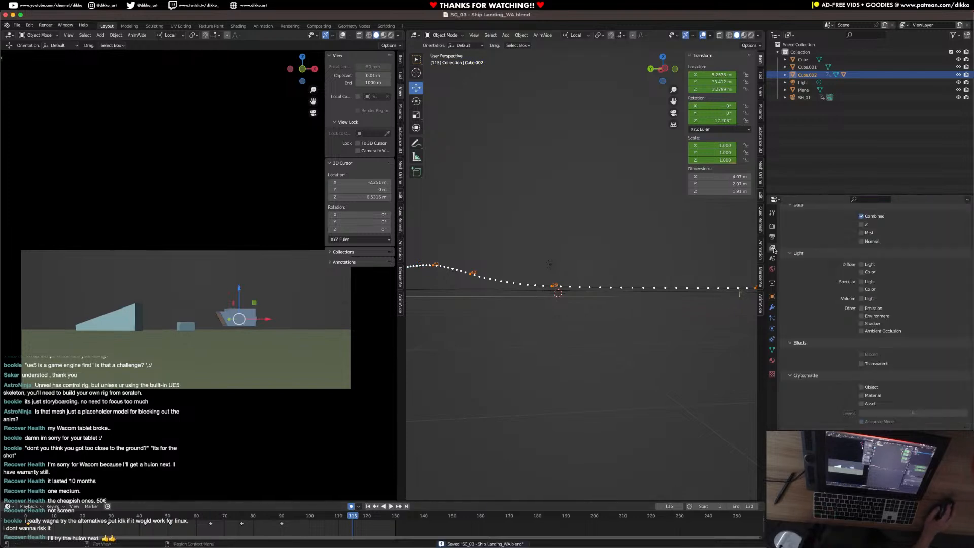
pyautogui.click(771, 237)
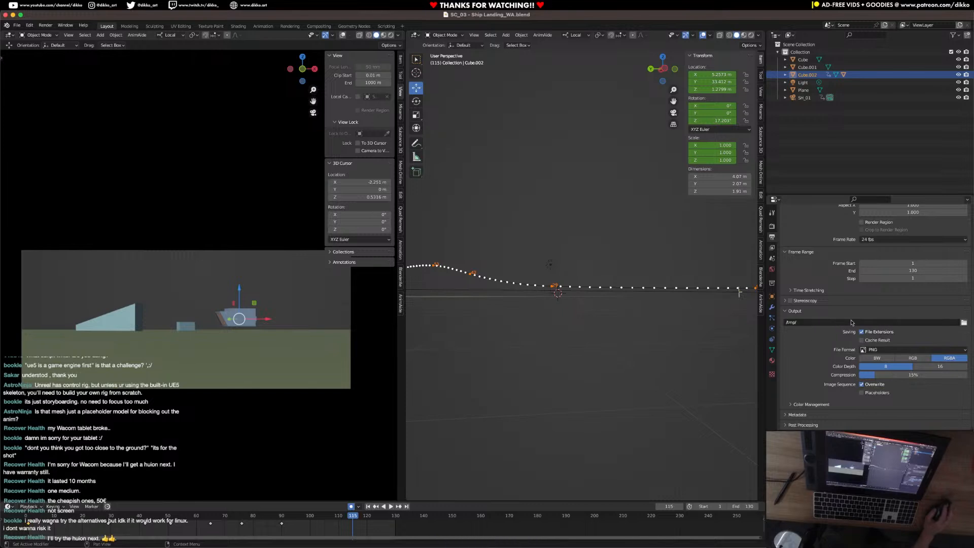
pyautogui.click(964, 322)
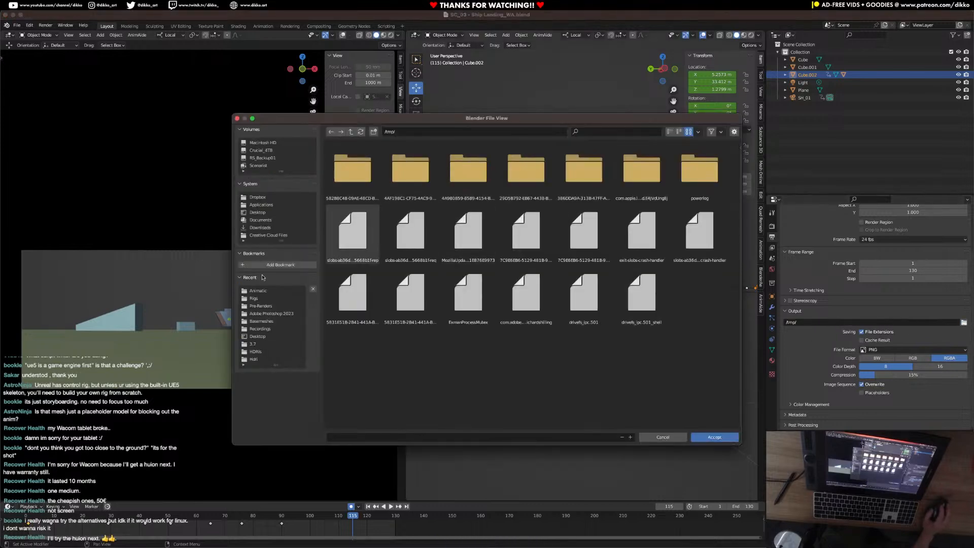
pyautogui.click(258, 290)
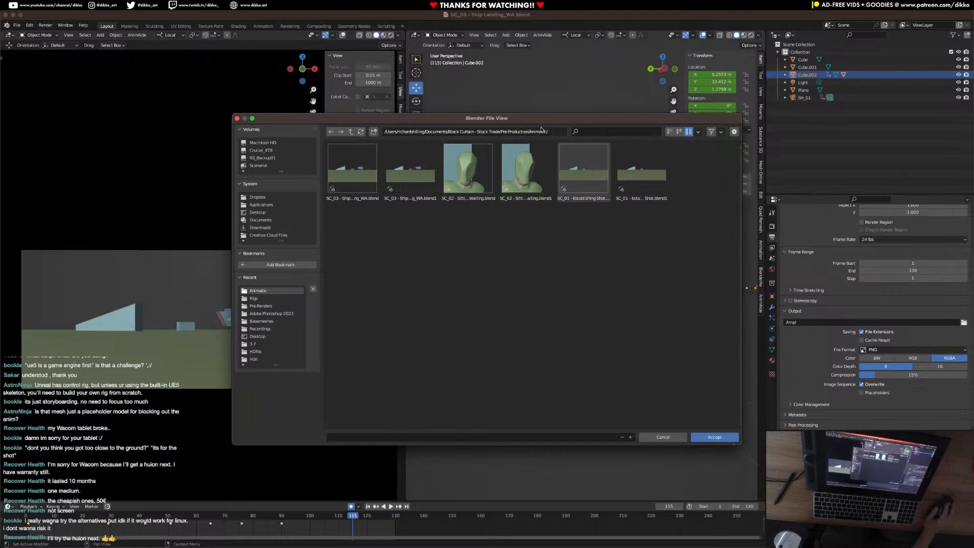
pyautogui.click(350, 133)
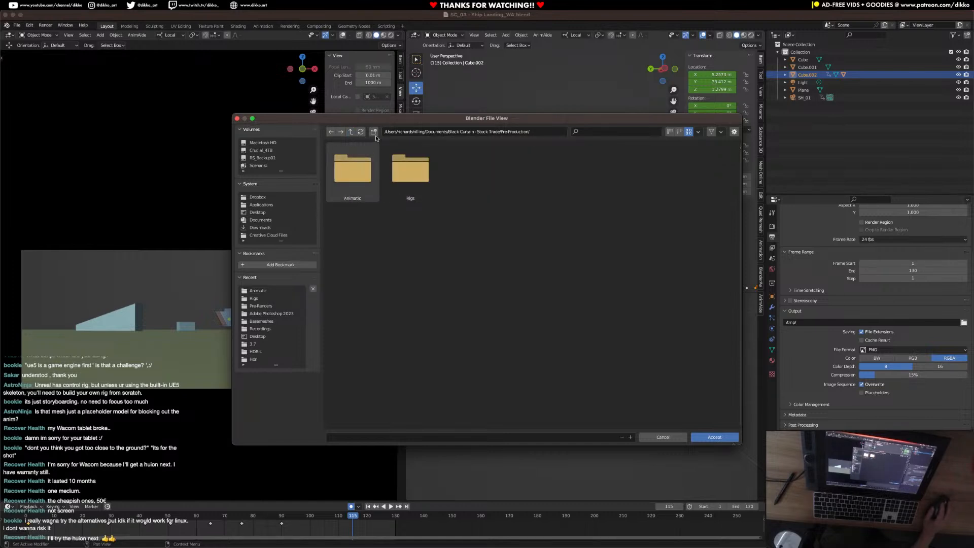
pyautogui.doubleClick(356, 177)
pyautogui.click(373, 131)
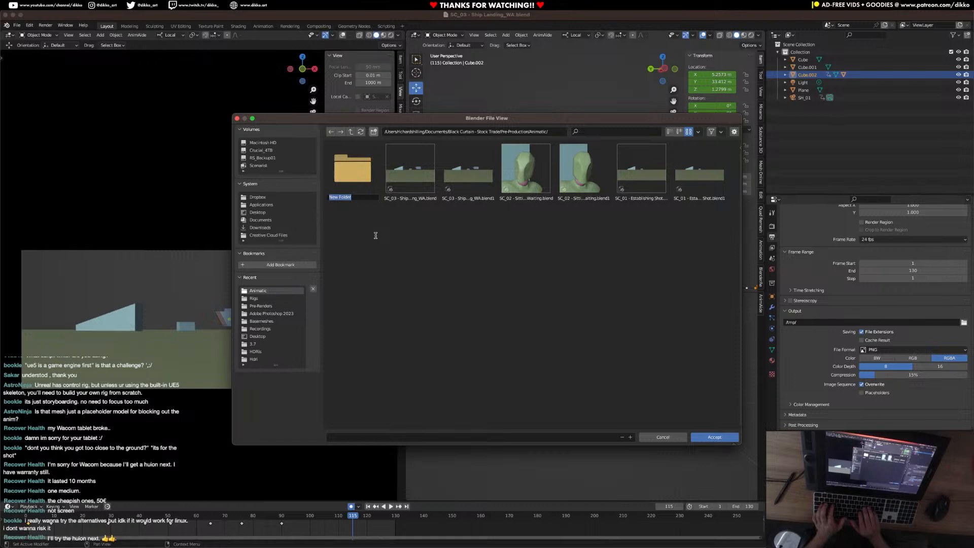
pyautogui.write('Plays')
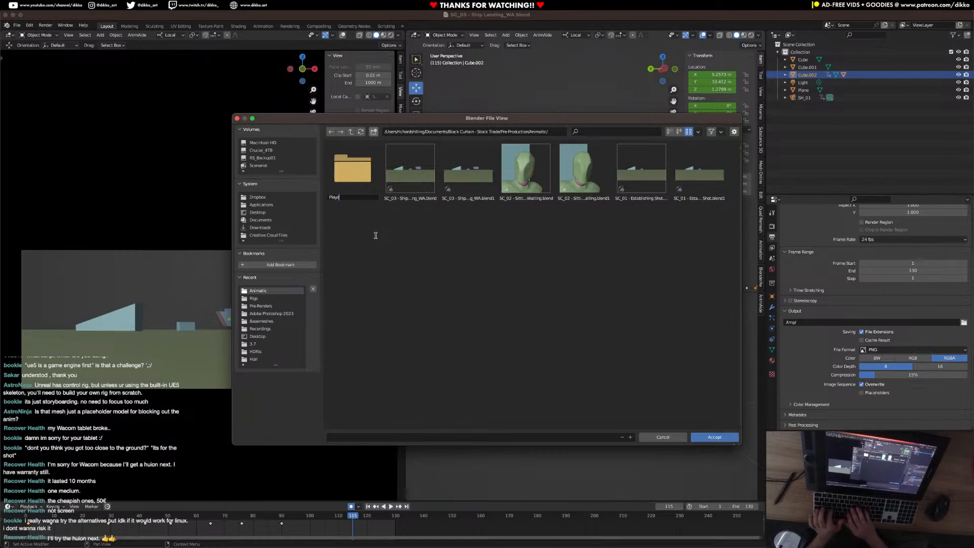
pyautogui.press('BackSpace')
pyautogui.write('blasts')
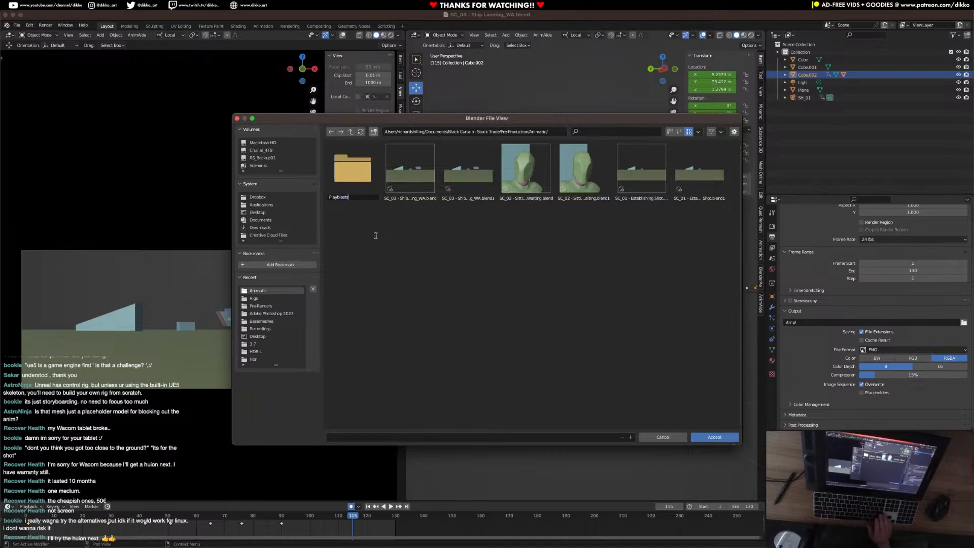
pyautogui.press('Return')
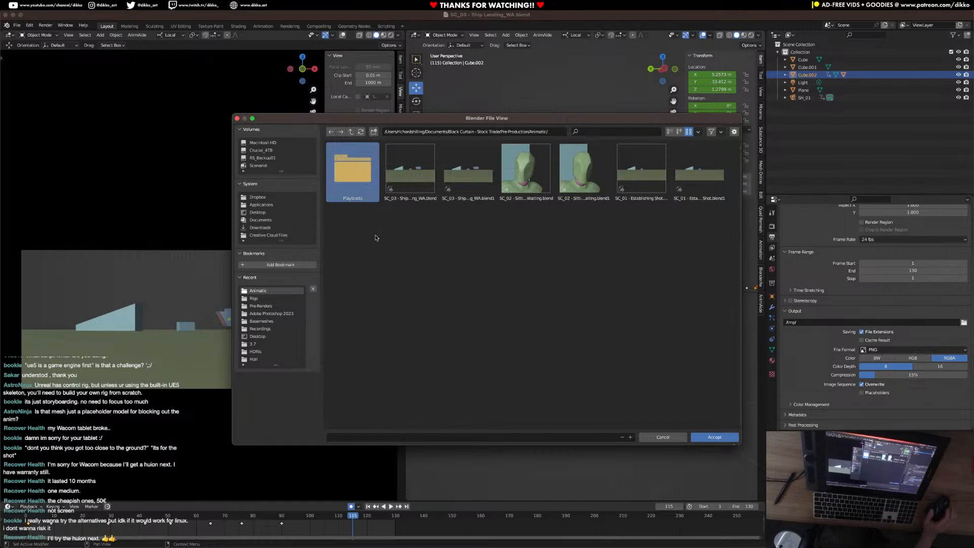
pyautogui.doubleClick(363, 194)
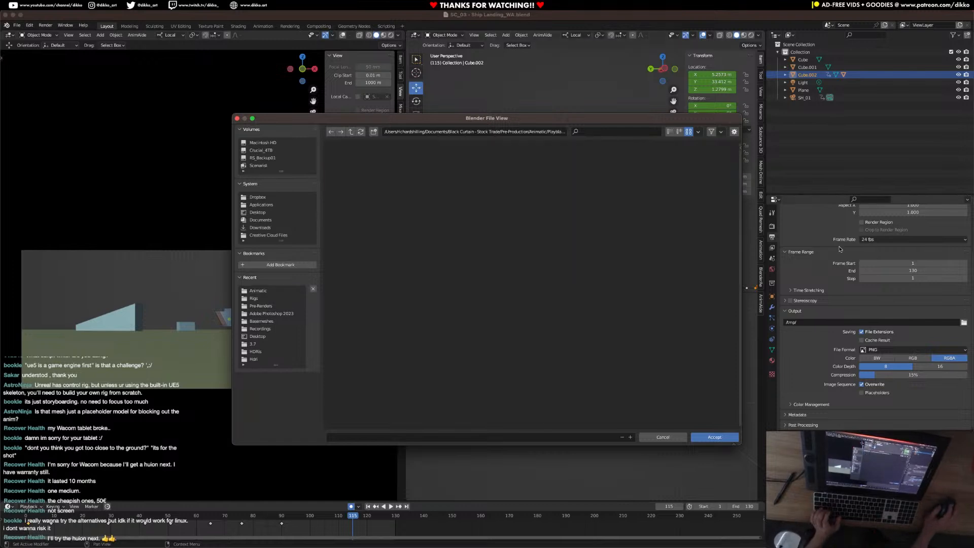
# Name the output file "SC_03 - Ship Landing_WA", accept the output path and save the scene.
pyautogui.click(340, 438)
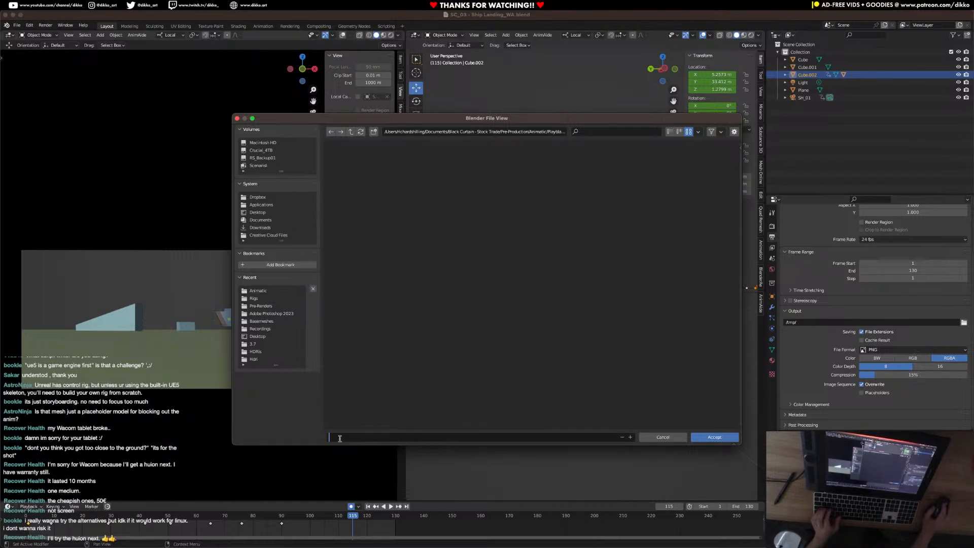
pyautogui.write('sc')
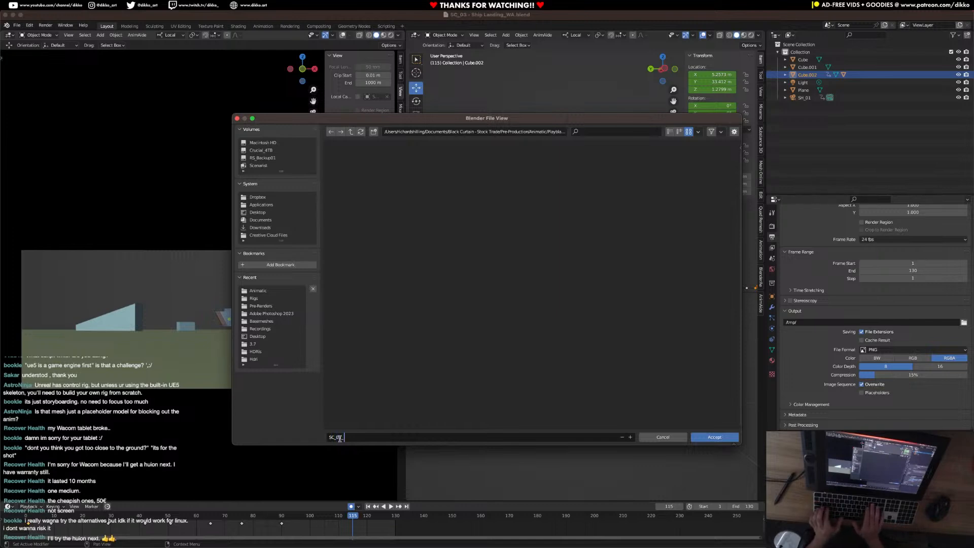
pyautogui.write('- Ship Landing_WA')
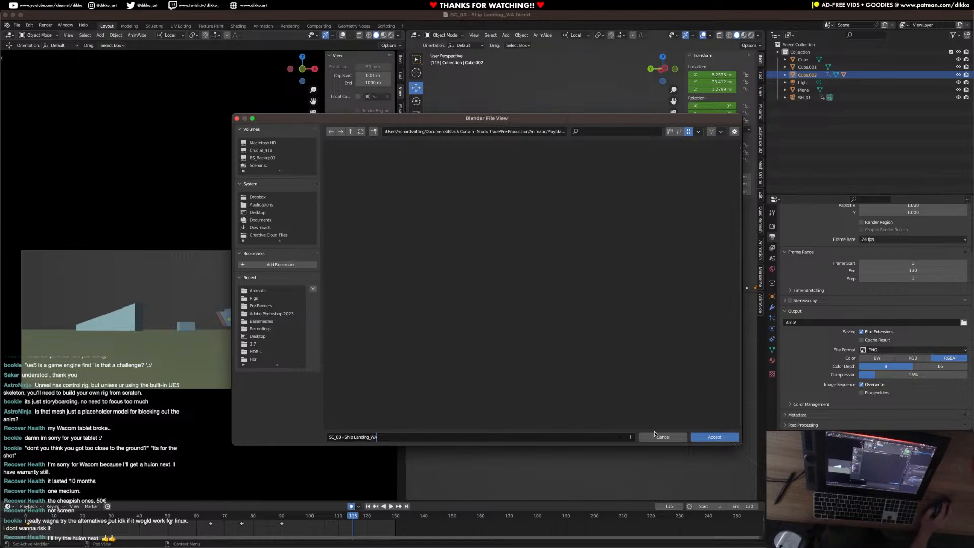
pyautogui.click(708, 438)
pyautogui.click(708, 437)
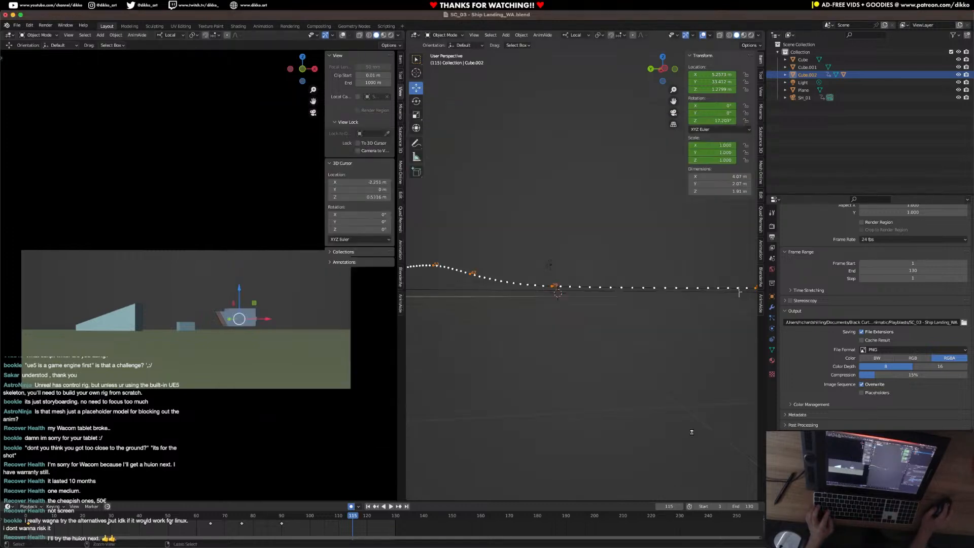
pyautogui.press('super+s')
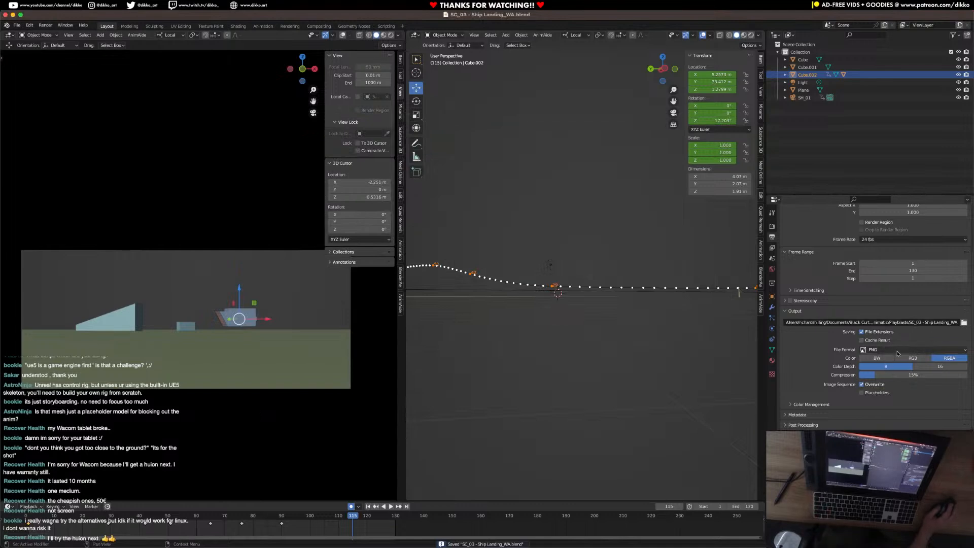
# Set the render output format to FFmpeg Video with a QuickTime container.
pyautogui.click(897, 351)
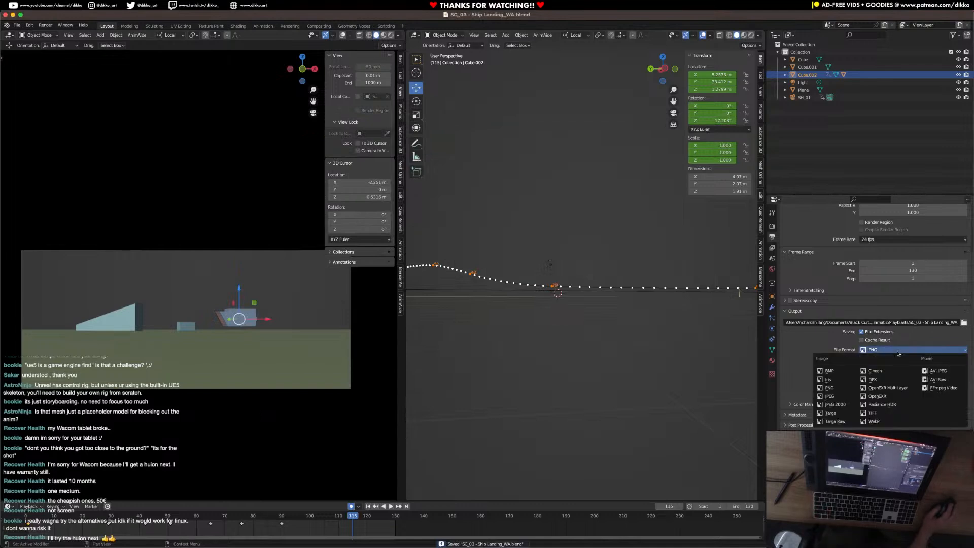
pyautogui.click(944, 388)
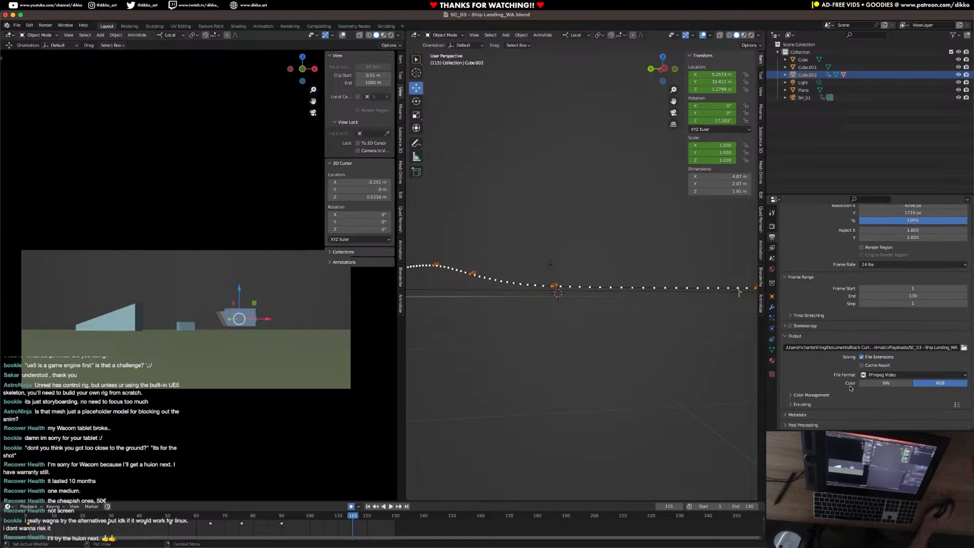
pyautogui.click(802, 405)
pyautogui.scroll(-3, 802, 404)
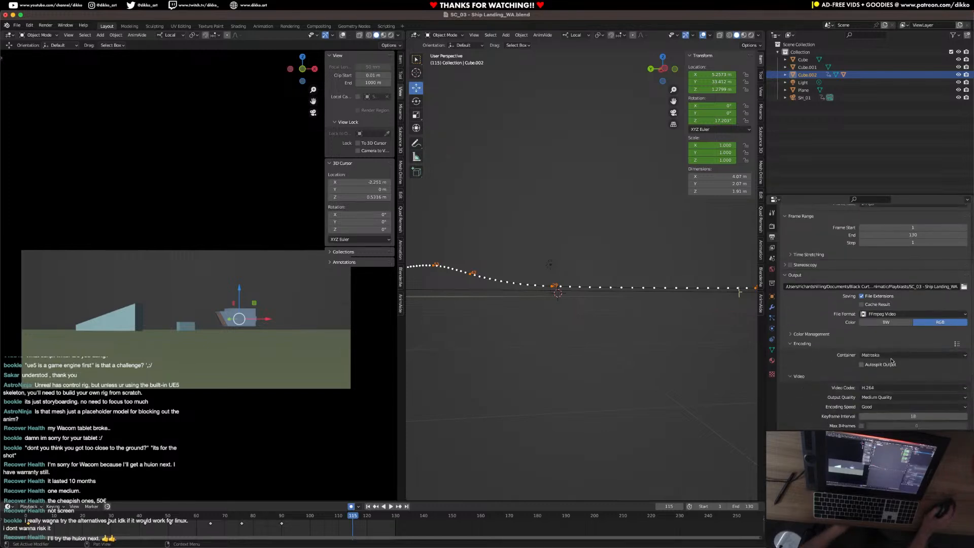
pyautogui.click(883, 354)
pyautogui.click(881, 397)
pyautogui.scroll(-2, 883, 395)
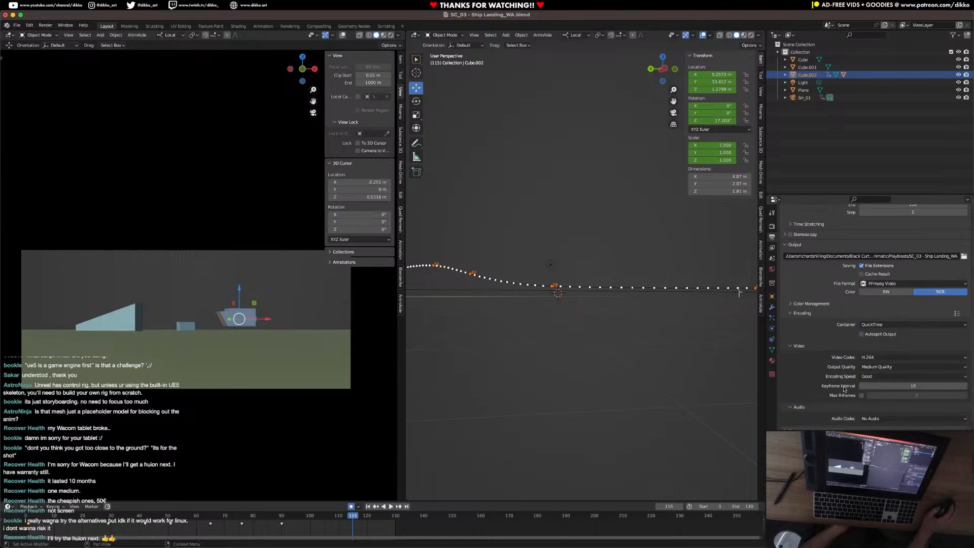
# Set the video codec to MPEG-4 (divx) and save the scene.
pyautogui.click(885, 357)
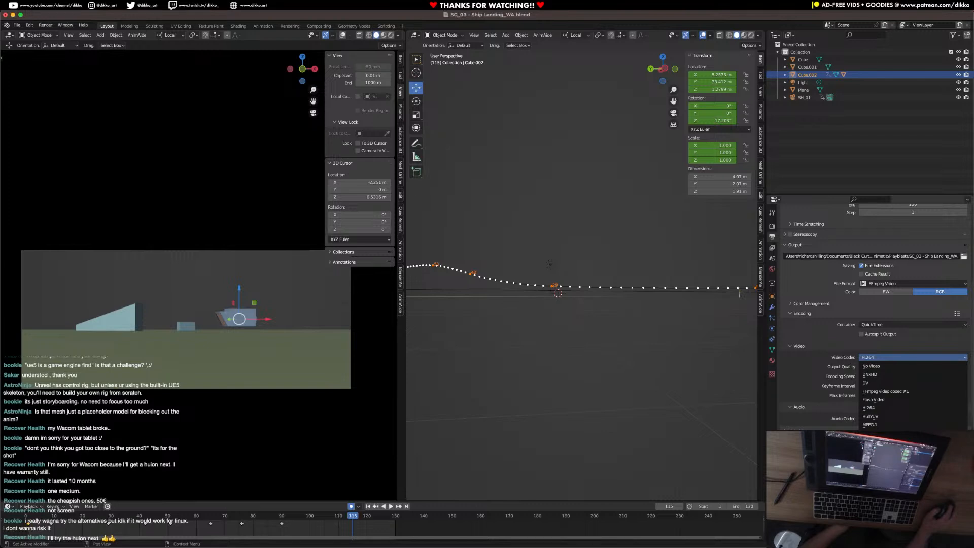
pyautogui.click(876, 441)
pyautogui.scroll(-1, 860, 374)
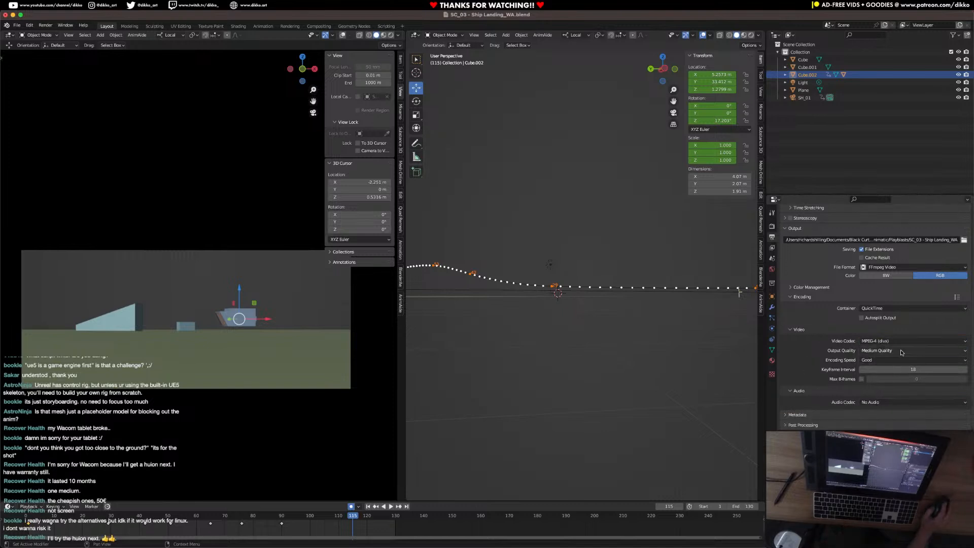
pyautogui.press('super+s')
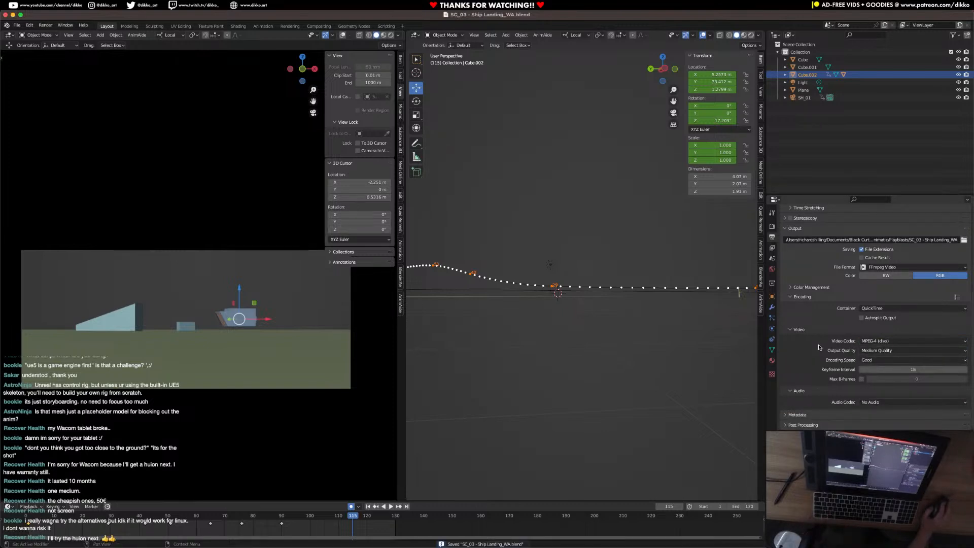
pyautogui.scroll(1, 822, 367)
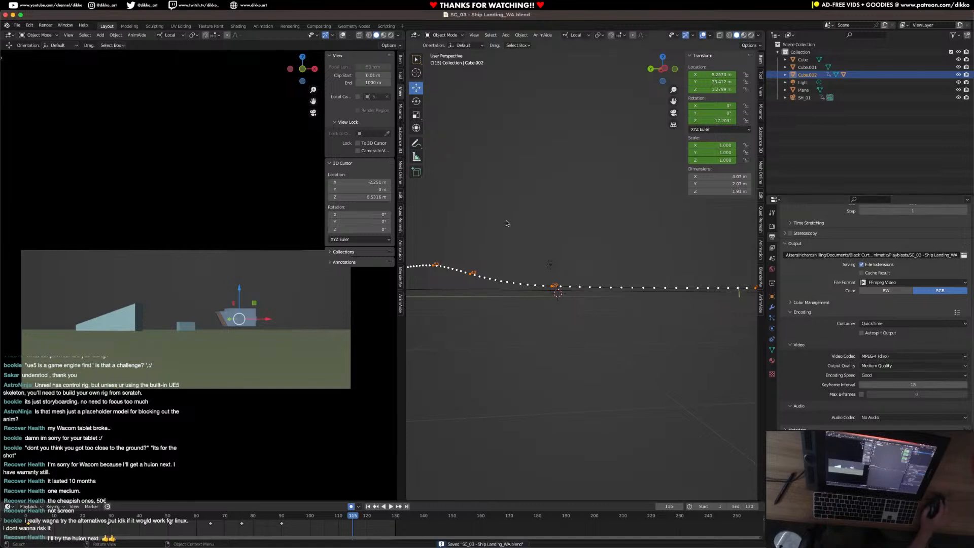
# Deselect the ship, render the viewport animation from the camera view, close the render window and save the scene.
pyautogui.click(67, 99)
pyautogui.click(68, 35)
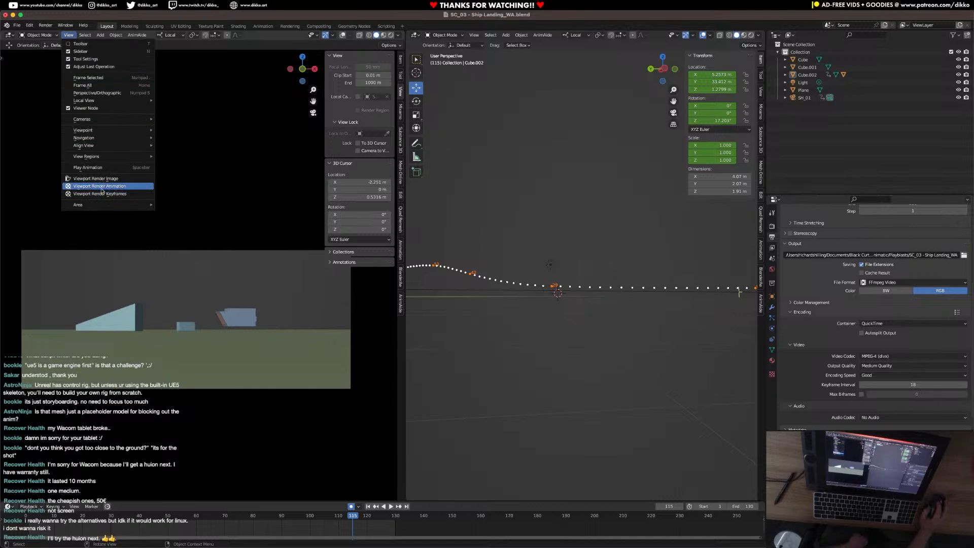
pyautogui.press('Escape')
pyautogui.press('super+s')
pyautogui.click(69, 35)
pyautogui.click(121, 186)
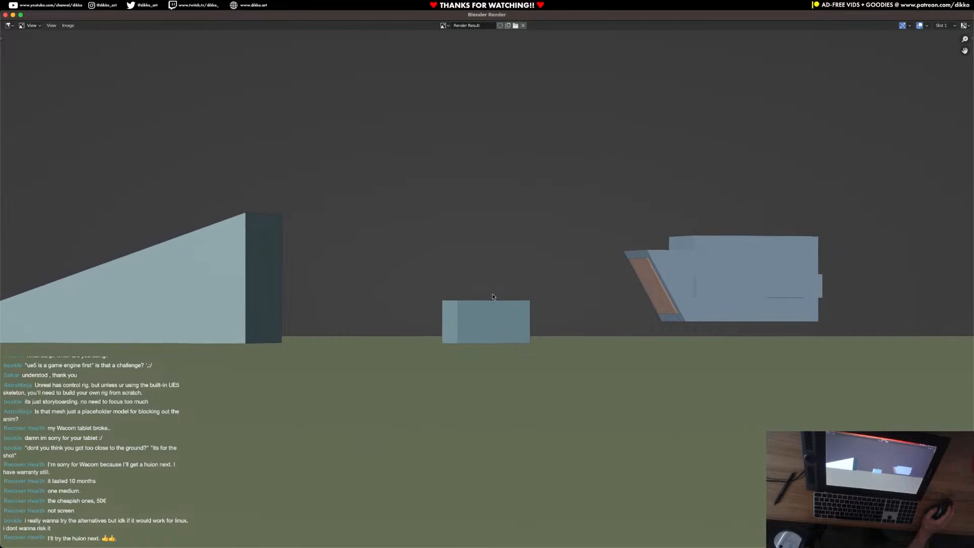
pyautogui.click(5, 15)
pyautogui.press('super+s')
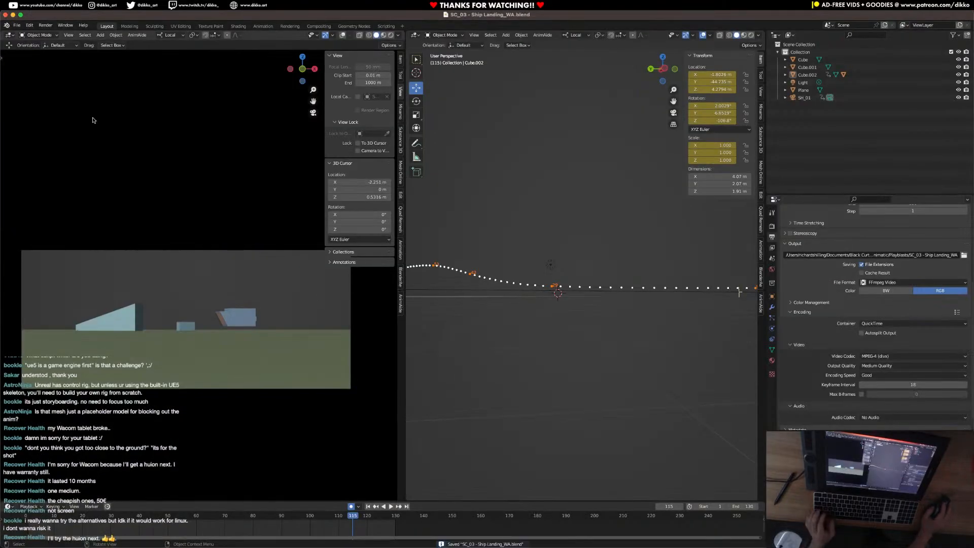
# Open the recent file SC_01 - Establishing Shot.blend, hide the overlays in the camera viewport and deselect the small box.
pyautogui.click(17, 25)
pyautogui.moveTo(23, 49)
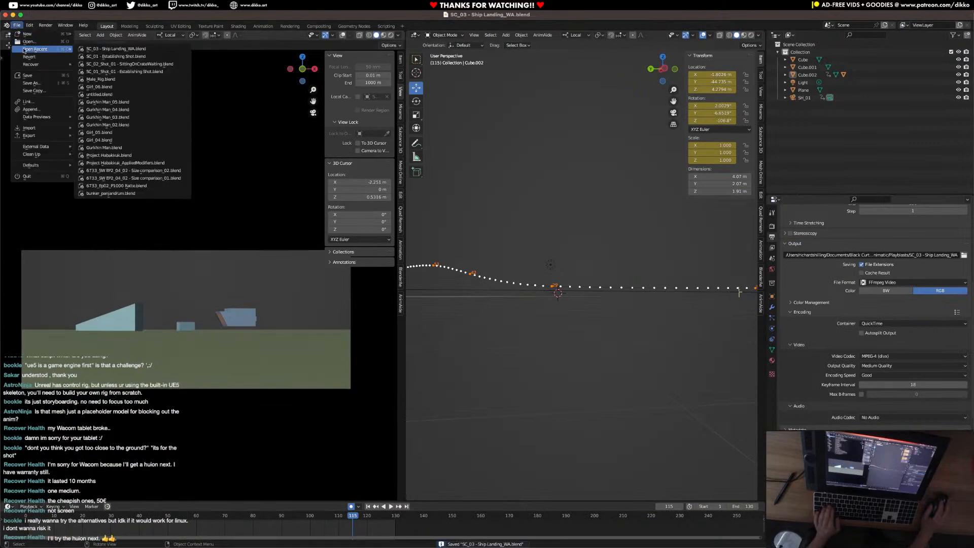
pyautogui.click(107, 57)
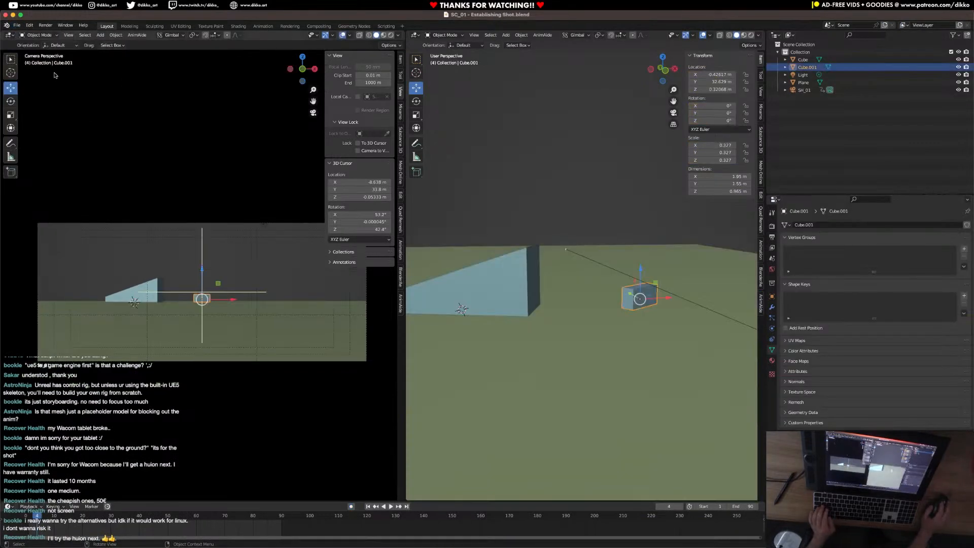
pyautogui.click(343, 35)
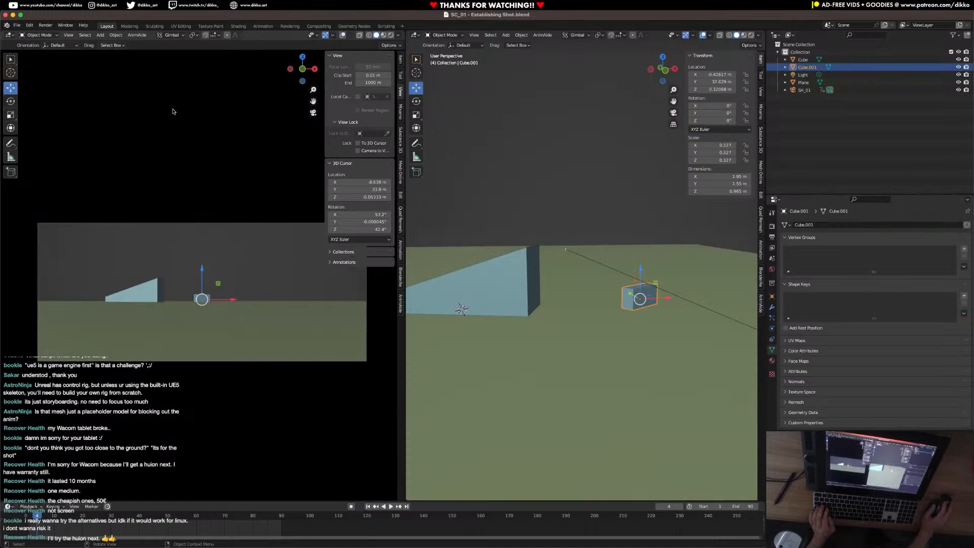
pyautogui.click(440, 212)
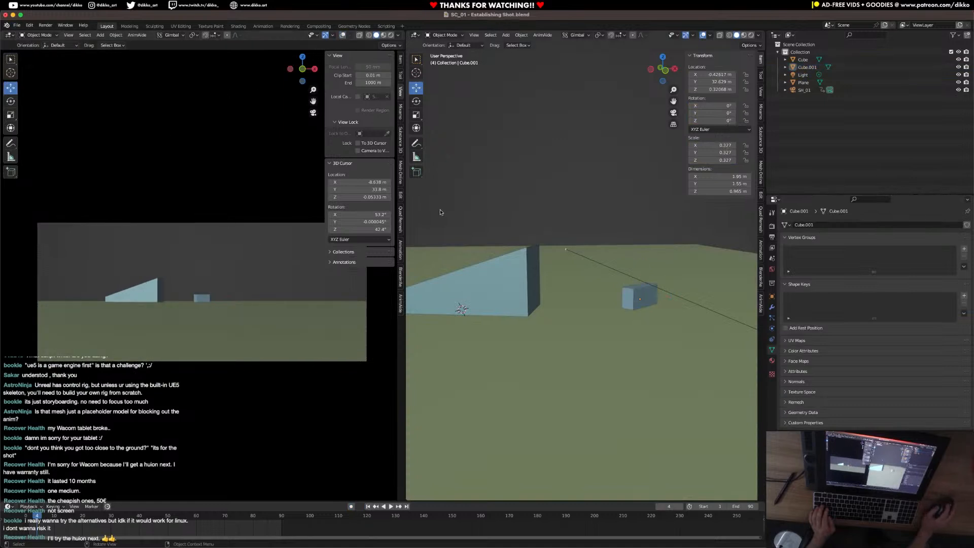
pyautogui.click(69, 35)
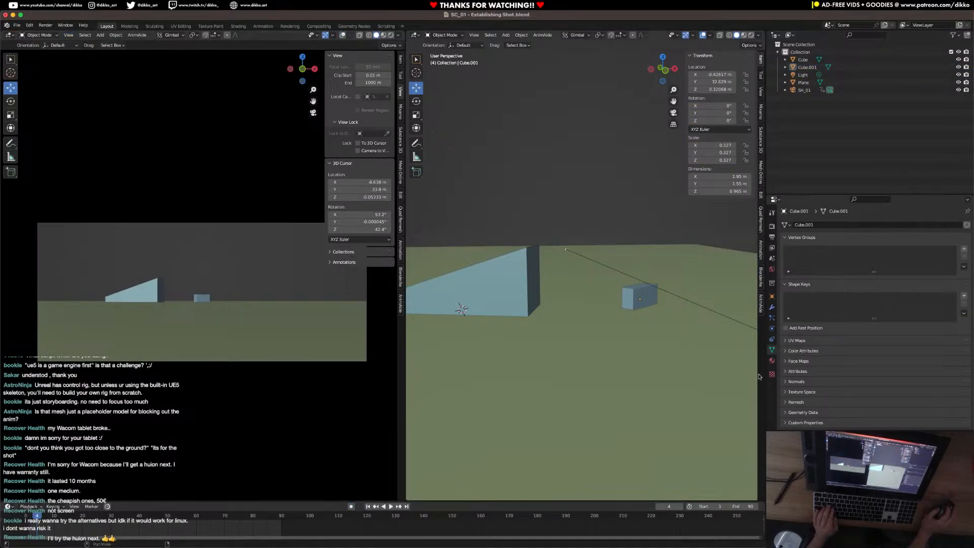
# Set the establishing shot's output file format to FFmpeg Video.
pyautogui.click(771, 237)
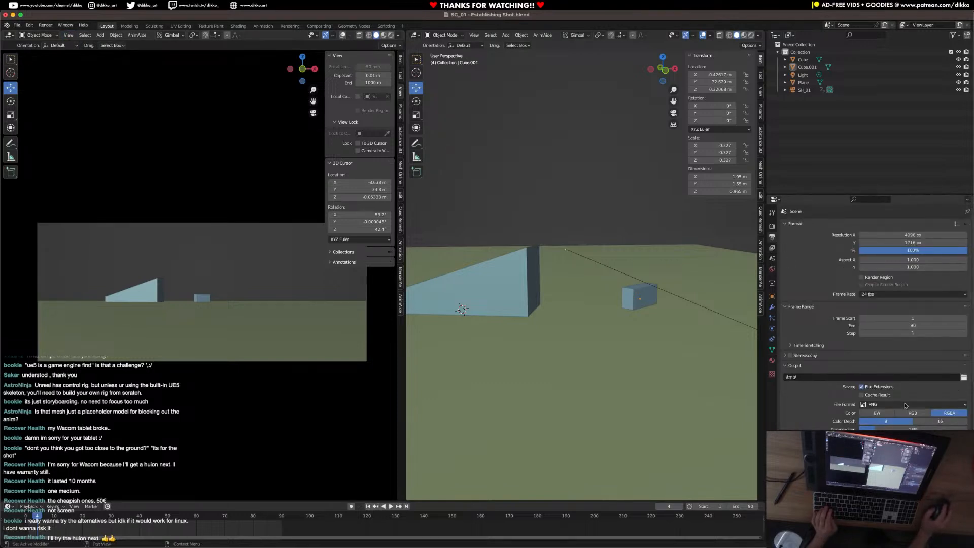
pyautogui.click(908, 404)
pyautogui.click(943, 443)
pyautogui.scroll(-2, 901, 401)
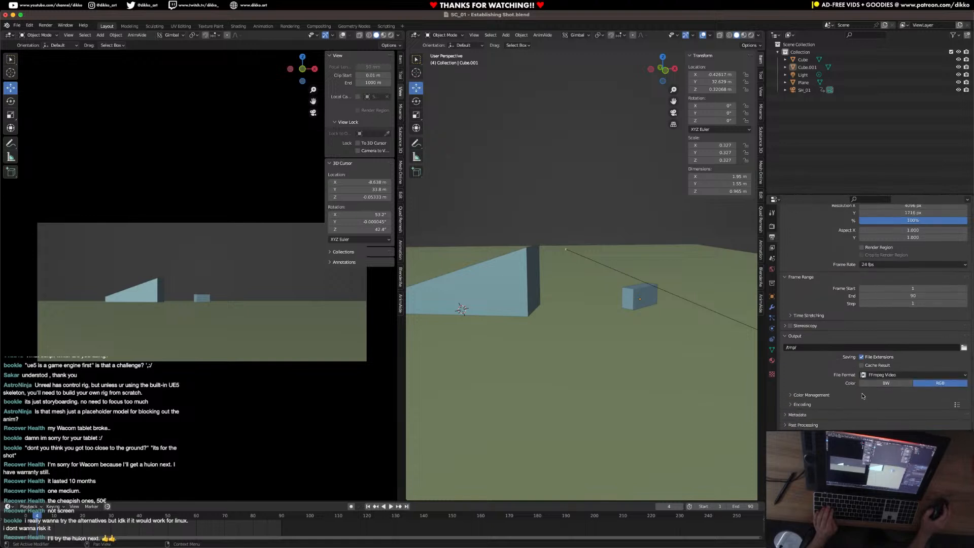
pyautogui.click(893, 376)
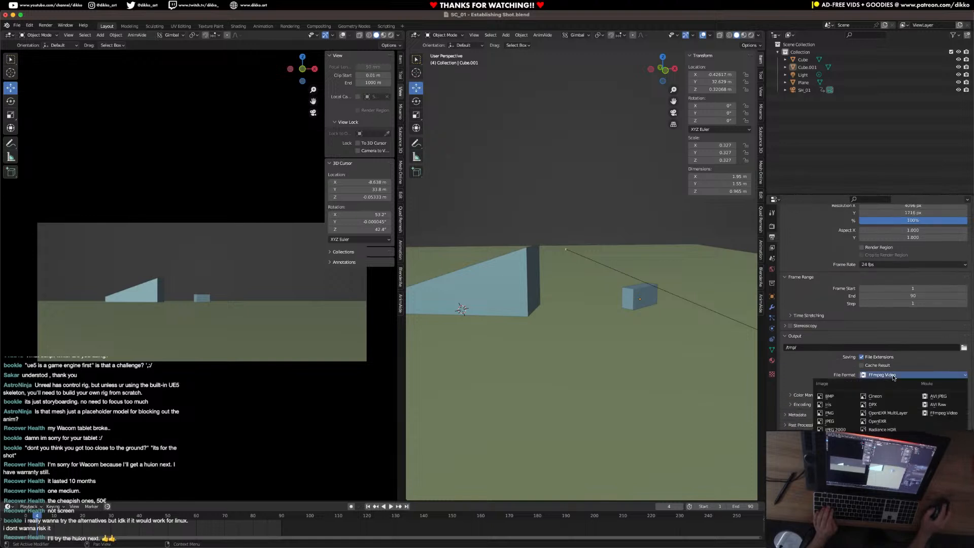
# Set the establishing shot's video encoding container to QuickTime.
pyautogui.click(798, 396)
pyautogui.scroll(-4, 832, 396)
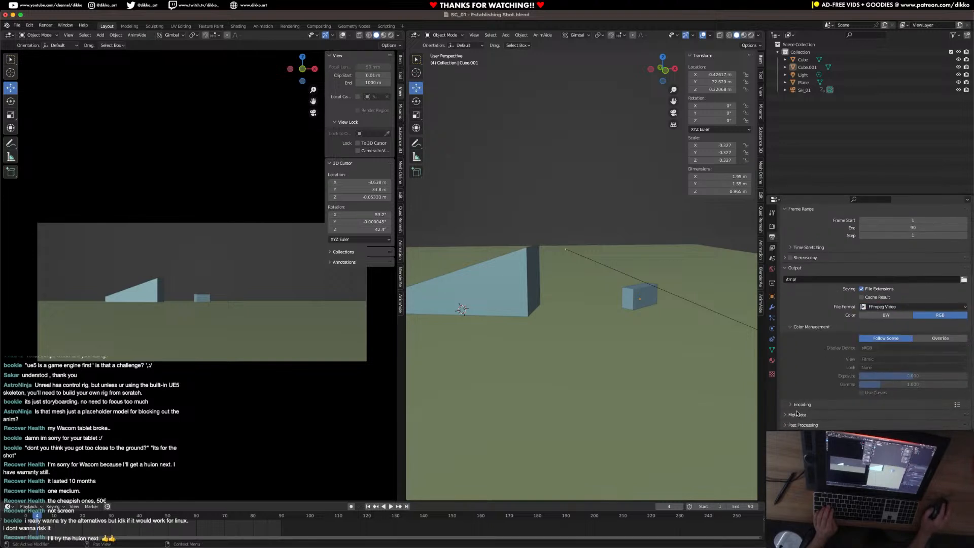
pyautogui.click(797, 404)
pyautogui.scroll(-2, 837, 406)
pyautogui.click(879, 385)
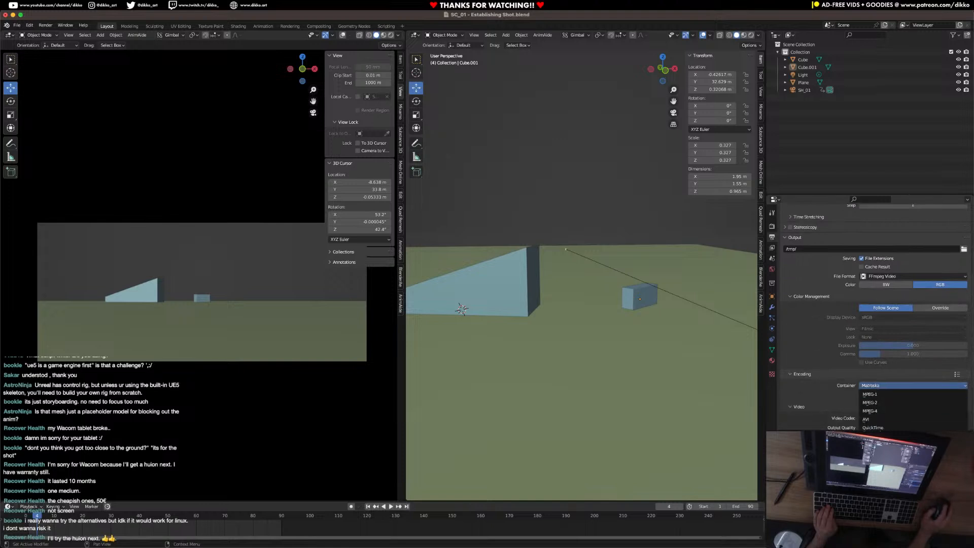
pyautogui.click(873, 428)
pyautogui.scroll(-3, 878, 385)
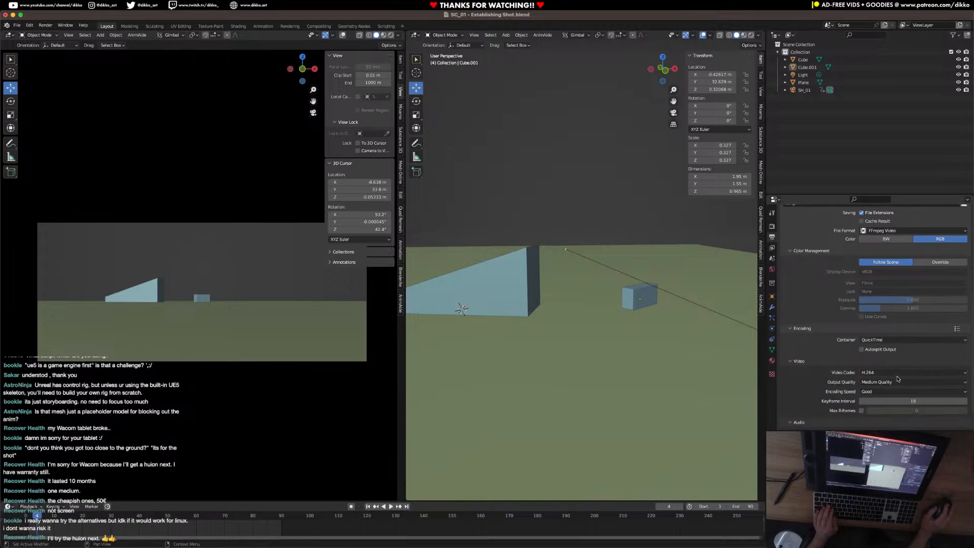
# Set the output path to the Playblasts folder with the file name "SC_01 - Establishing Shot" and save the scene.
pyautogui.scroll(8, 892, 376)
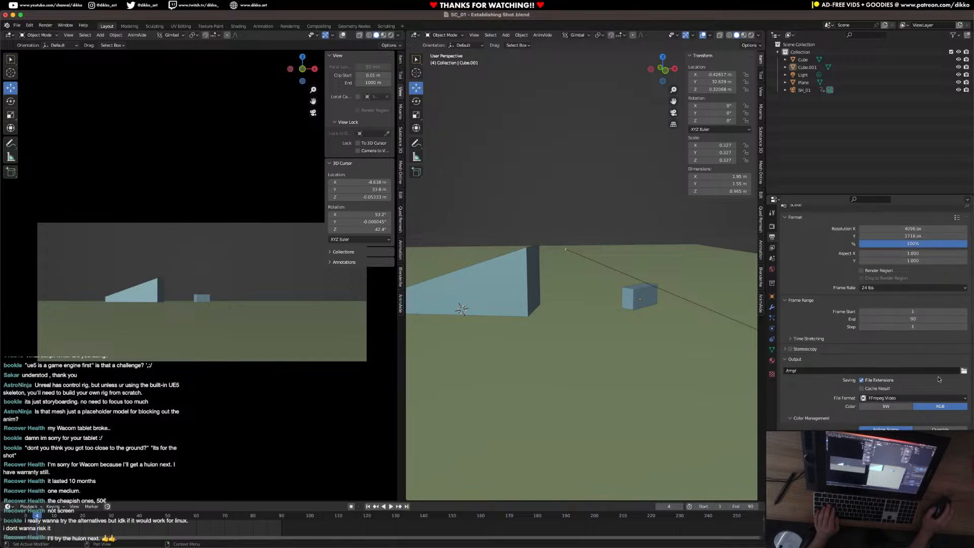
pyautogui.click(963, 371)
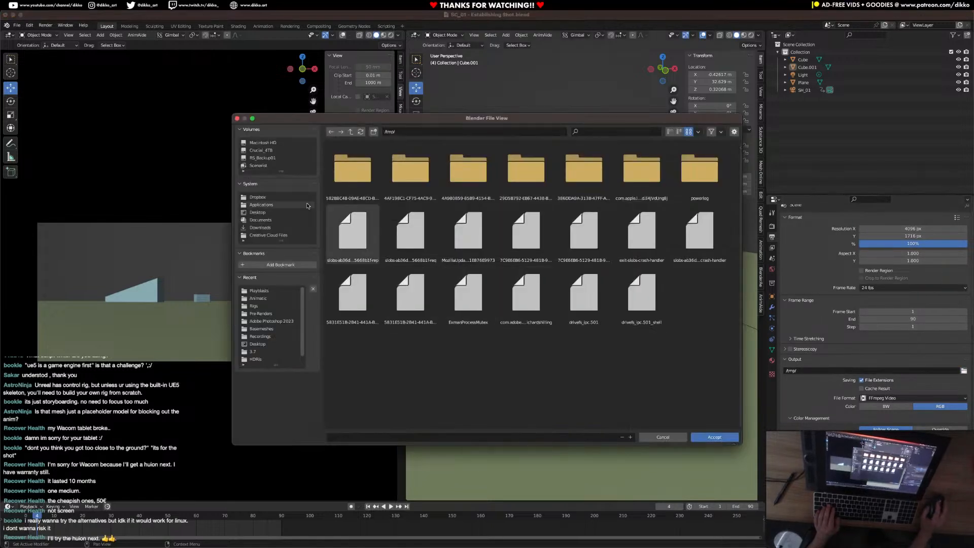
pyautogui.click(274, 291)
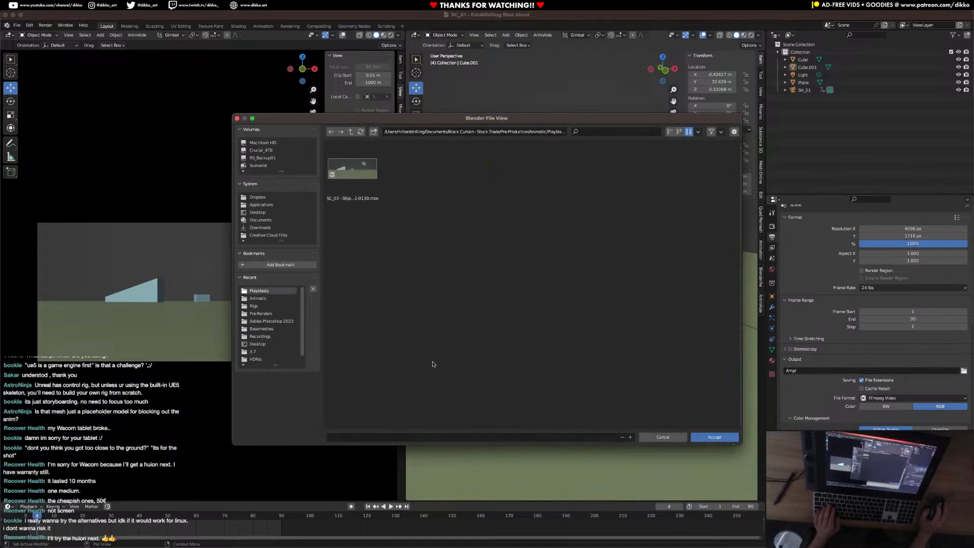
pyautogui.click(360, 437)
pyautogui.write('sc')
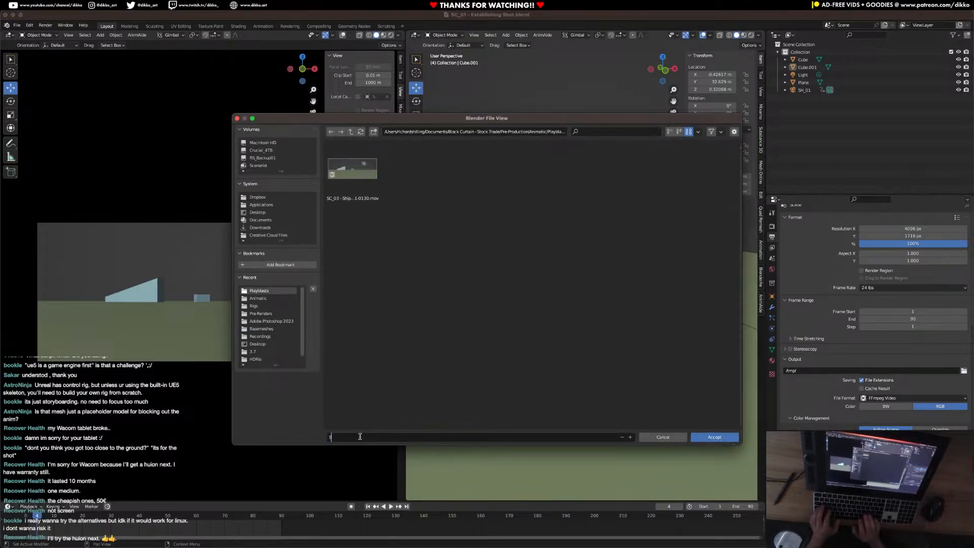
pyautogui.write('_02')
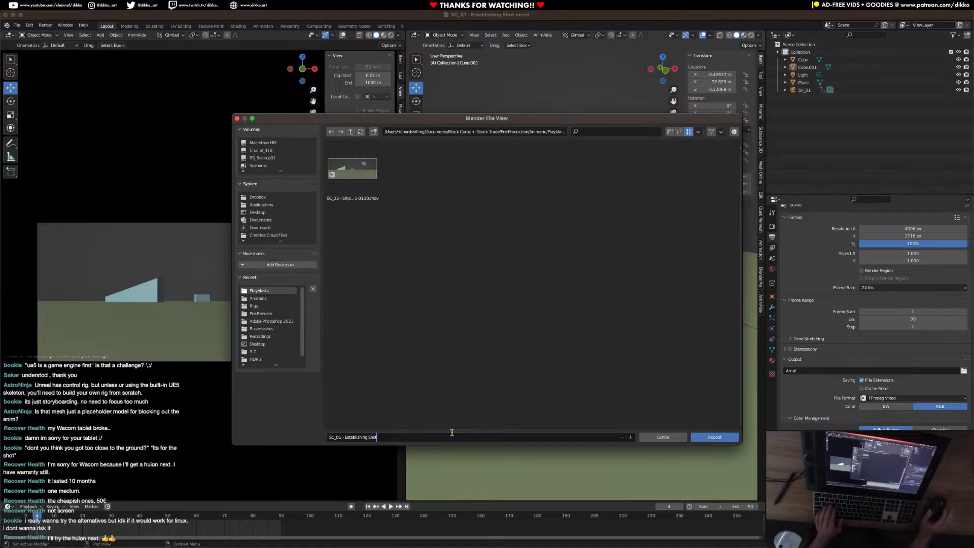
pyautogui.click(715, 439)
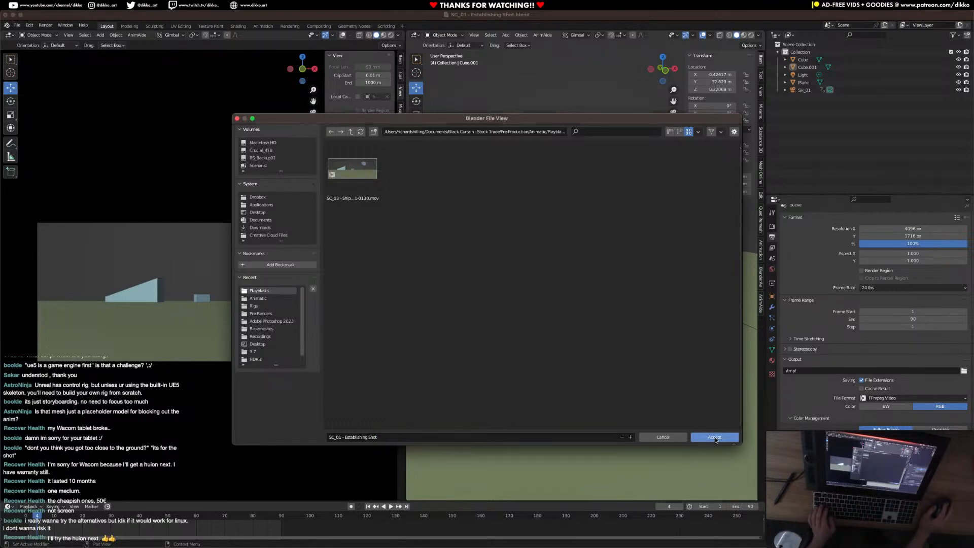
pyautogui.click(718, 438)
pyautogui.hotkey('ctrl', 's')
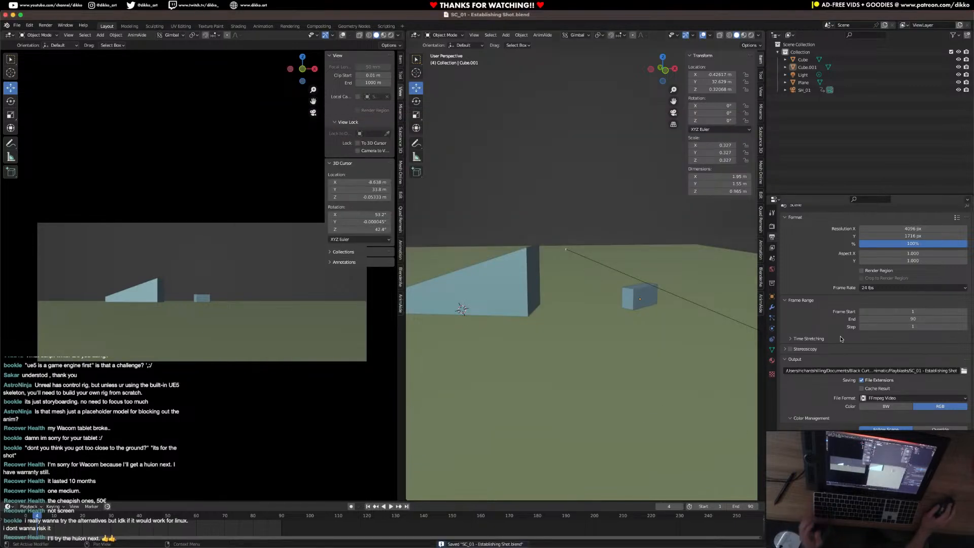
# Run a viewport render of the establishing shot from the camera view, close the render window and save the scene.
pyautogui.scroll(-6, 844, 350)
pyautogui.scroll(6, 851, 353)
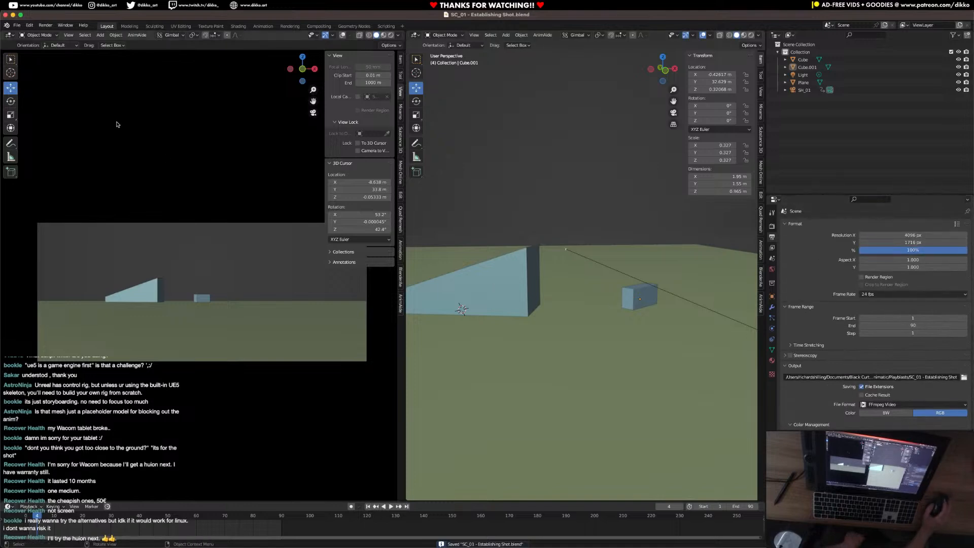
pyautogui.click(68, 35)
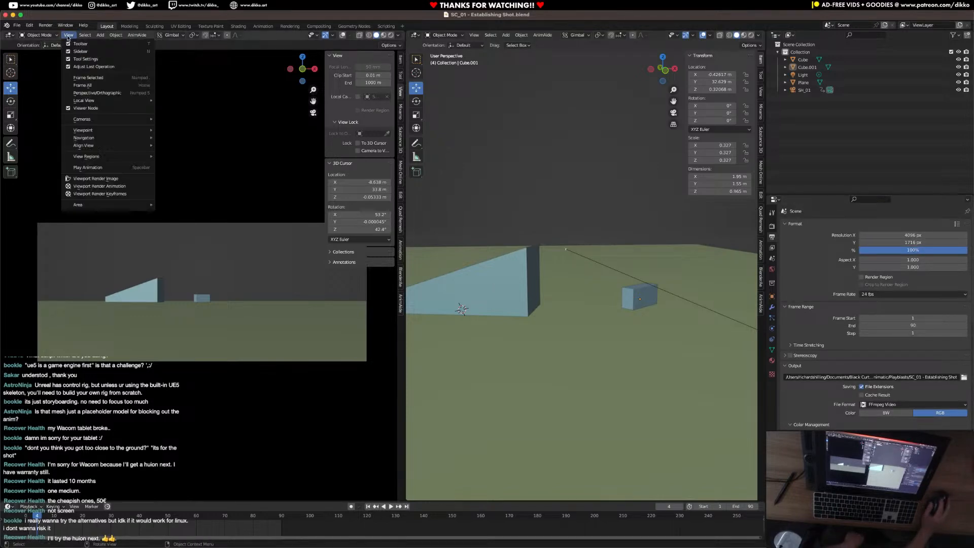
pyautogui.click(84, 195)
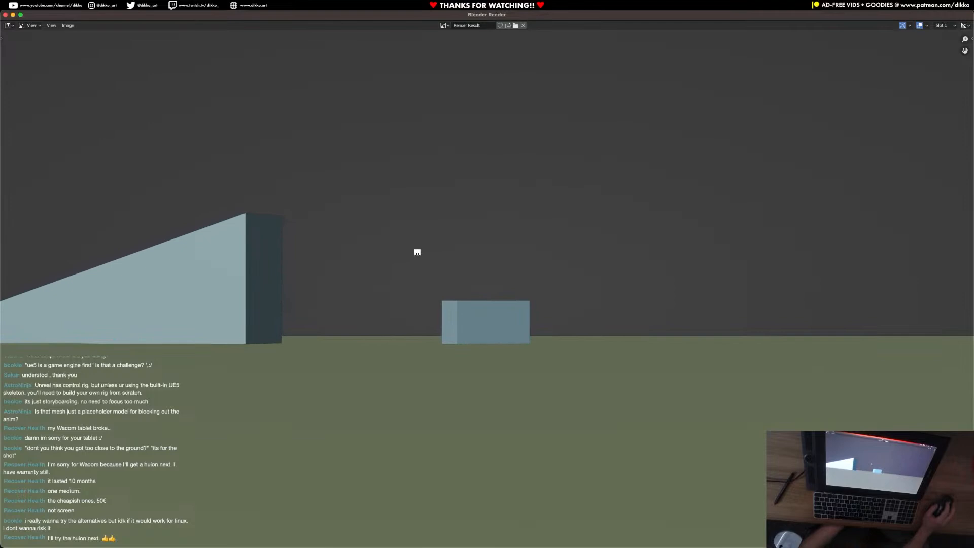
pyautogui.click(5, 16)
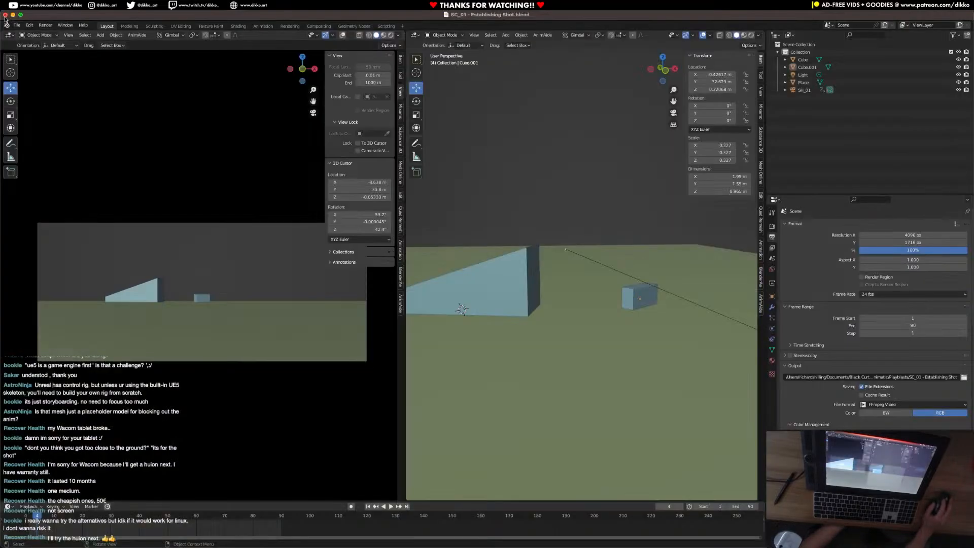
pyautogui.hotkey('ctrl', 's')
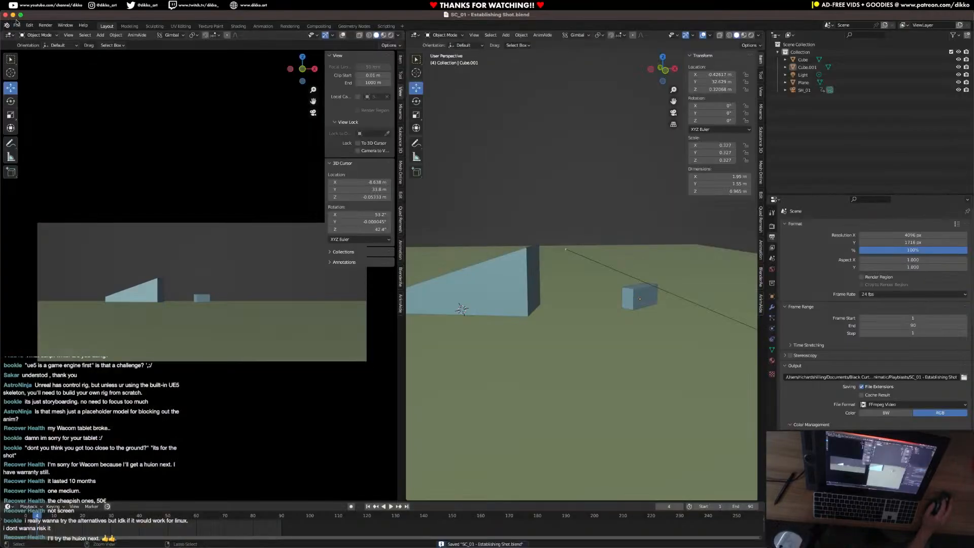
# Try to open the recent file SC_02_Shot_01 - SittingOnCrateWaiting.blend.
pyautogui.click(17, 24)
pyautogui.moveTo(53, 49)
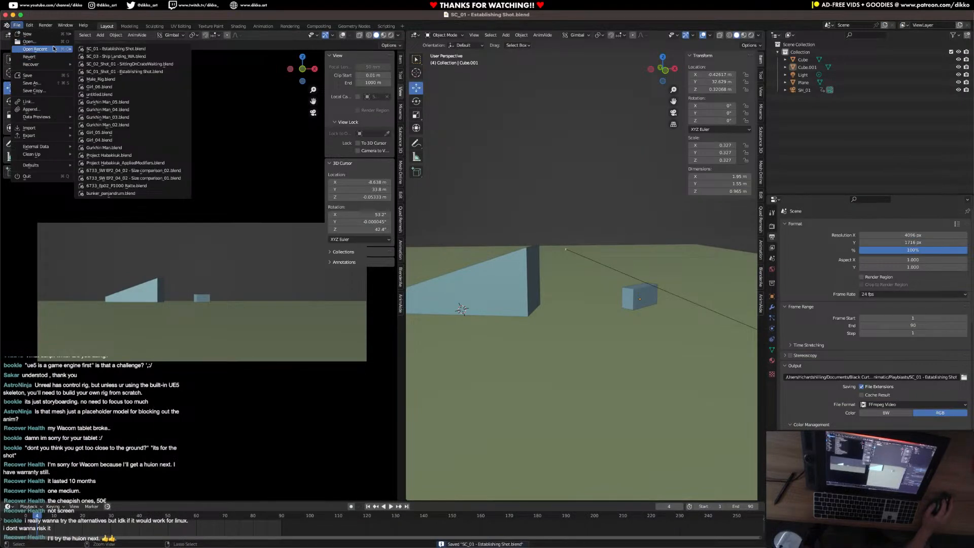
pyautogui.click(154, 65)
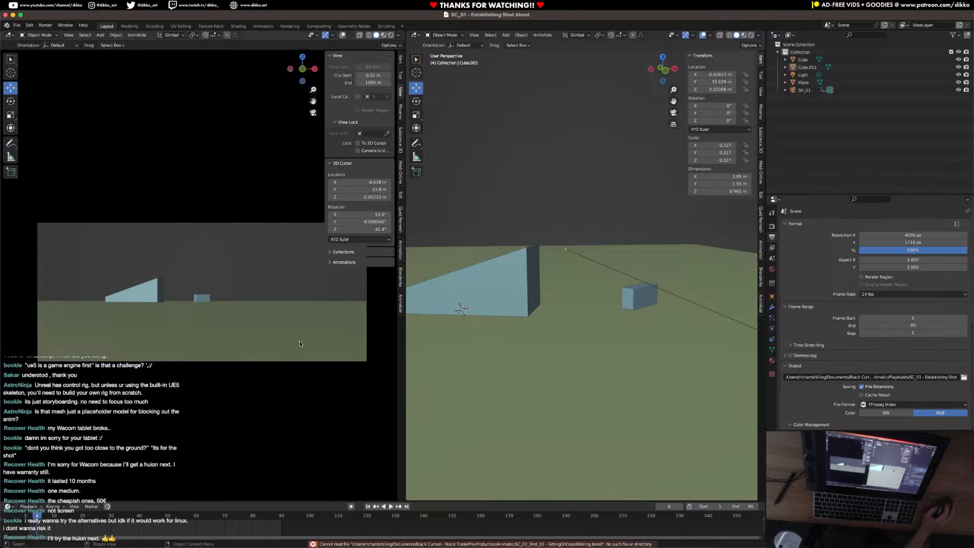
# Open the scene file SC_02 - SittingOnCrateWaiting.blend from the Animatic folder.
pyautogui.click(17, 25)
pyautogui.click(26, 42)
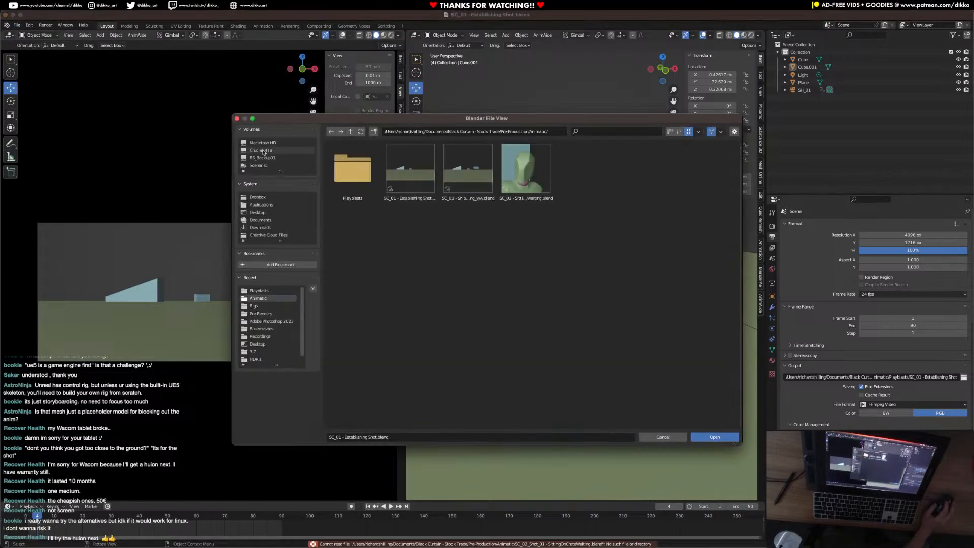
pyautogui.click(482, 201)
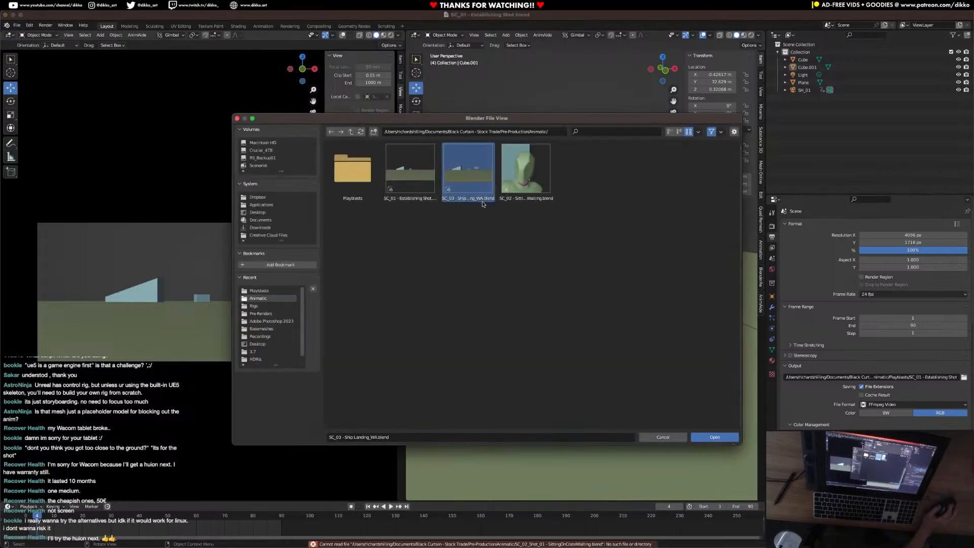
pyautogui.click(519, 177)
pyautogui.click(713, 435)
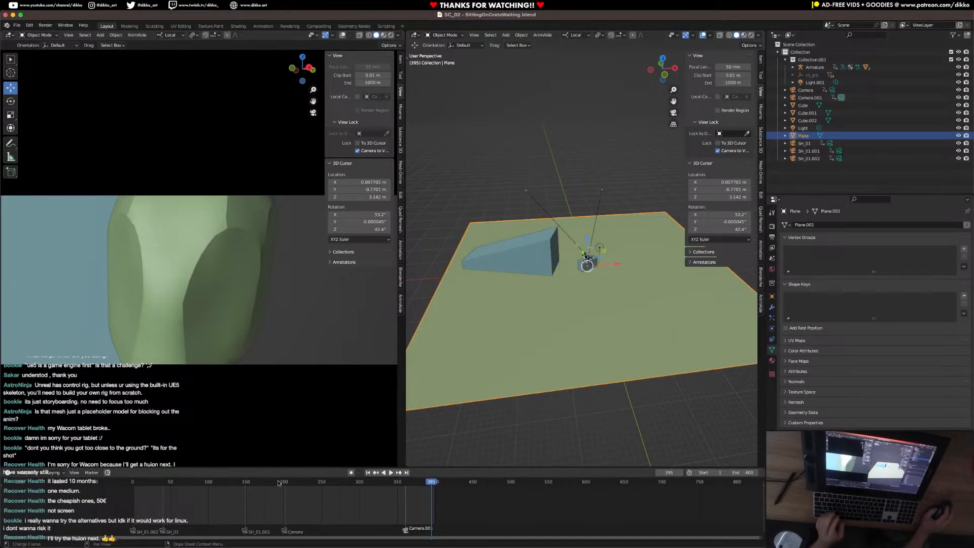
# Play back the sitting-on-crate animation through its camera cuts and save the scene.
pyautogui.press('space')
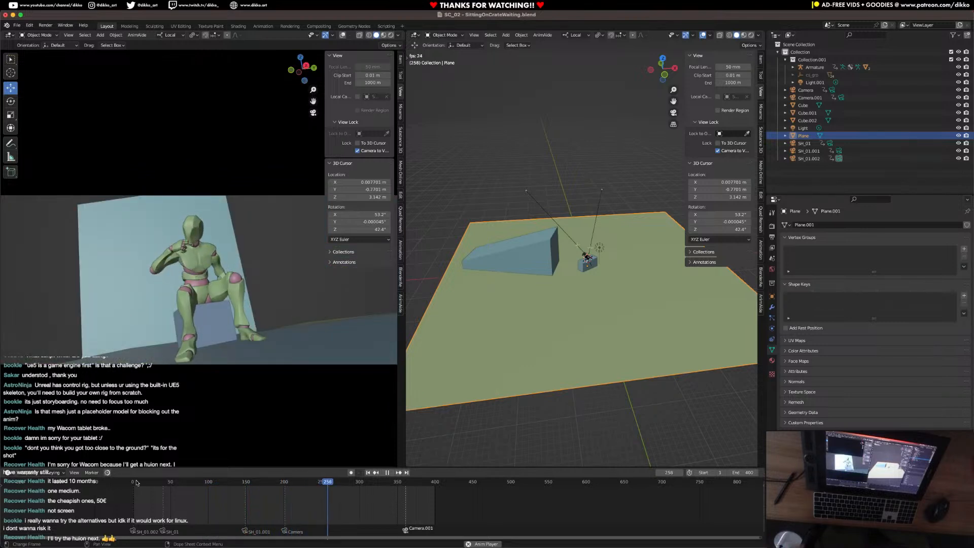
pyautogui.press('space')
pyautogui.hotkey('ctrl', 's')
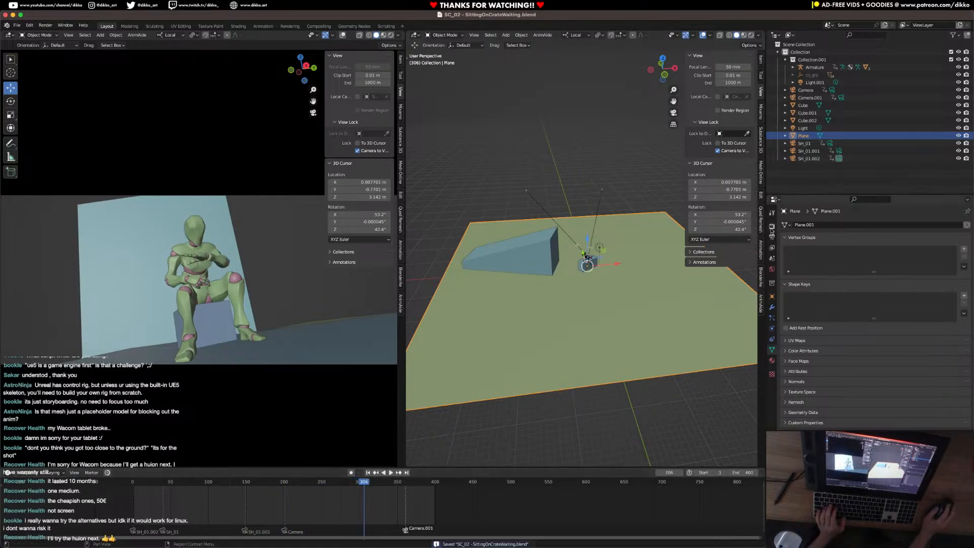
# Browse to the Playblasts folder as the render output location for the sitting-on-crate scene.
pyautogui.click(771, 227)
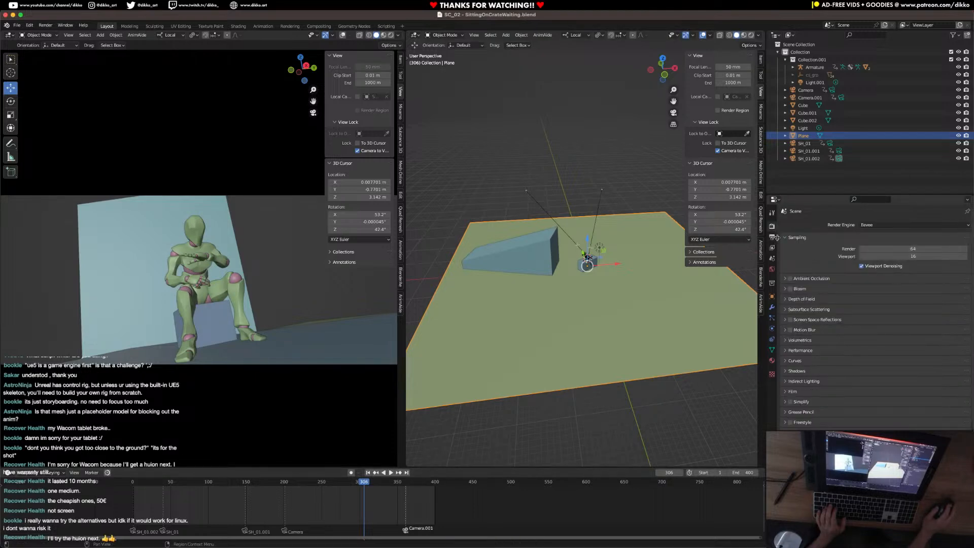
pyautogui.click(773, 237)
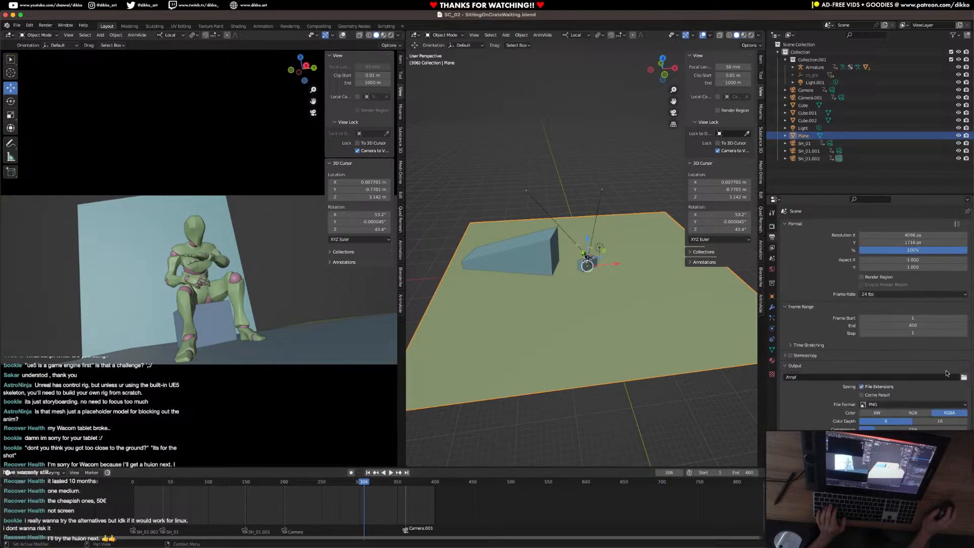
pyautogui.click(963, 376)
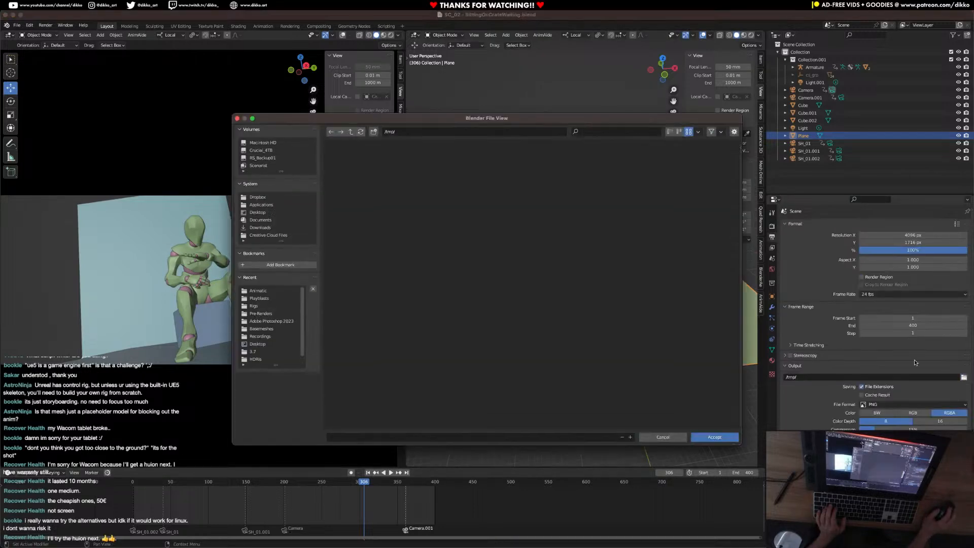
pyautogui.click(259, 290)
pyautogui.click(259, 298)
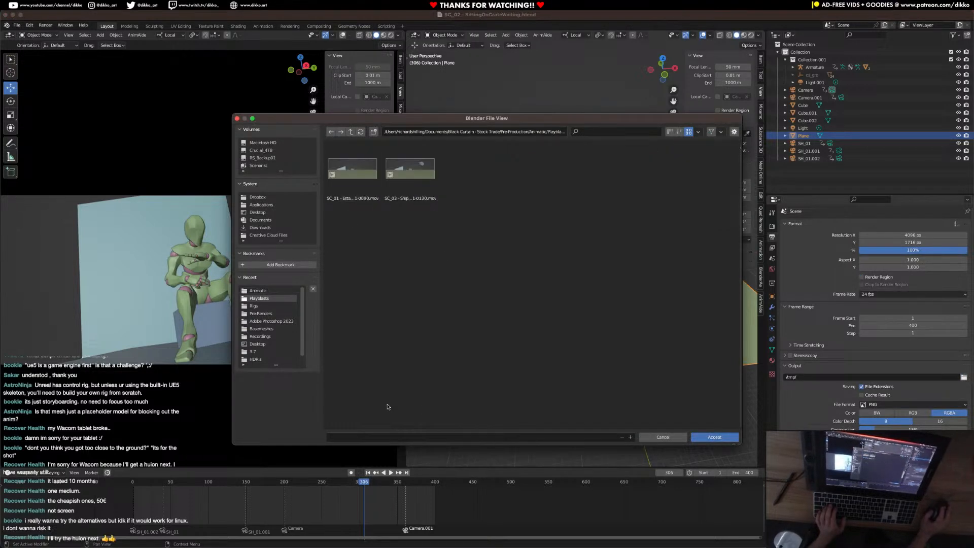
# Name the output file "SC_02 - SittingOnCrateWaiting", accept the path and save the scene.
pyautogui.click(349, 438)
pyautogui.write('s')
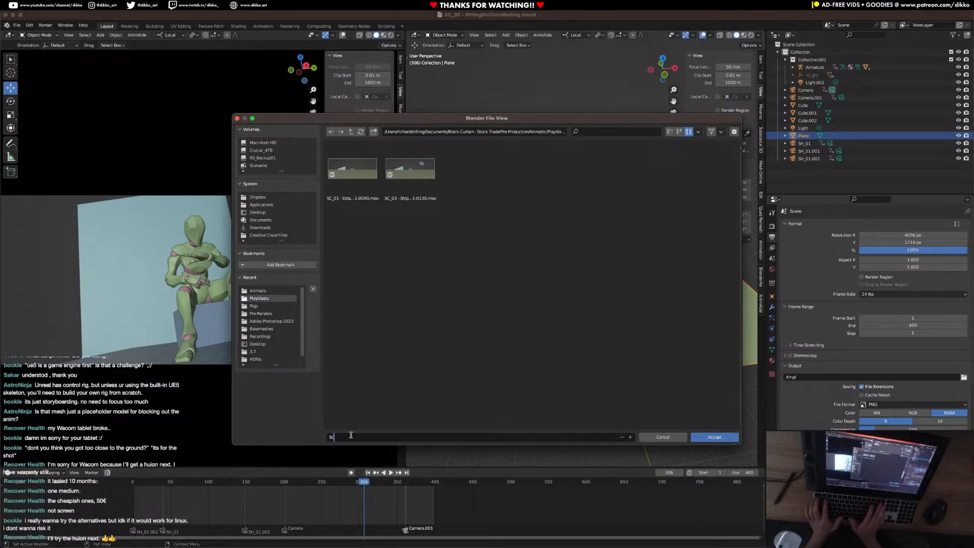
pyautogui.write('C_02')
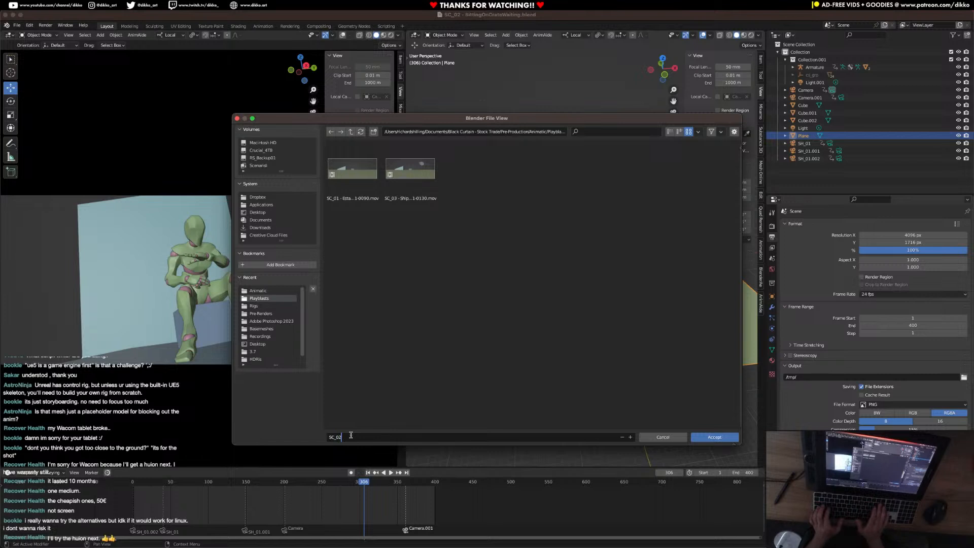
pyautogui.write(' - Sitting on Cra')
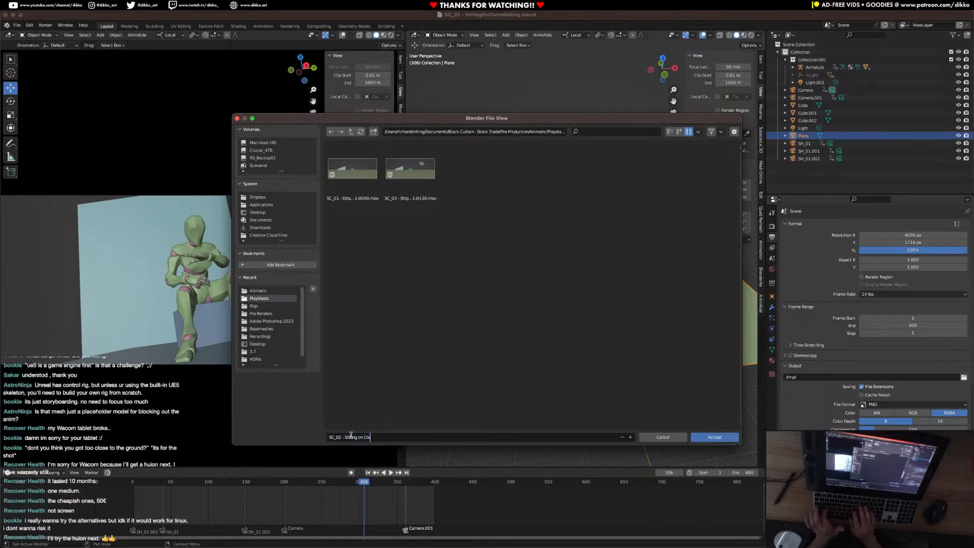
pyautogui.write('te Waiting')
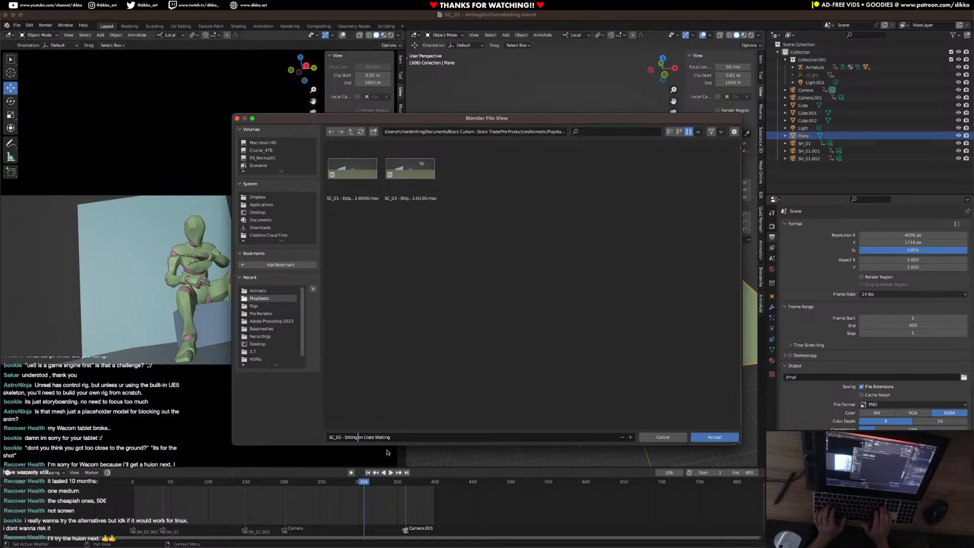
pyautogui.write('O')
pyautogui.press('BackSpace')
pyautogui.press('BackSpace')
pyautogui.write('On')
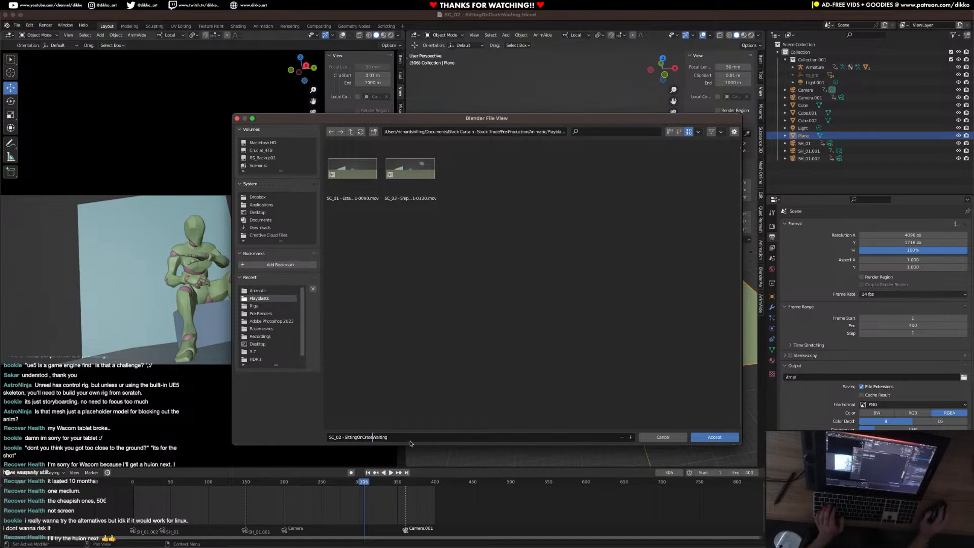
pyautogui.click(726, 439)
pyautogui.press('super+s')
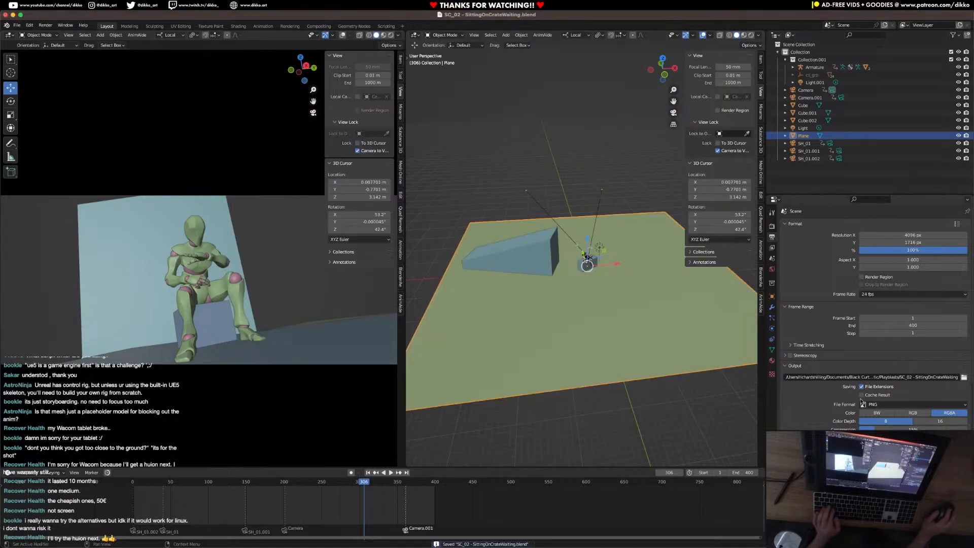
# Set the sitting-on-crate scene's output file format to FFmpeg Video.
pyautogui.scroll(-3, 841, 412)
pyautogui.click(913, 359)
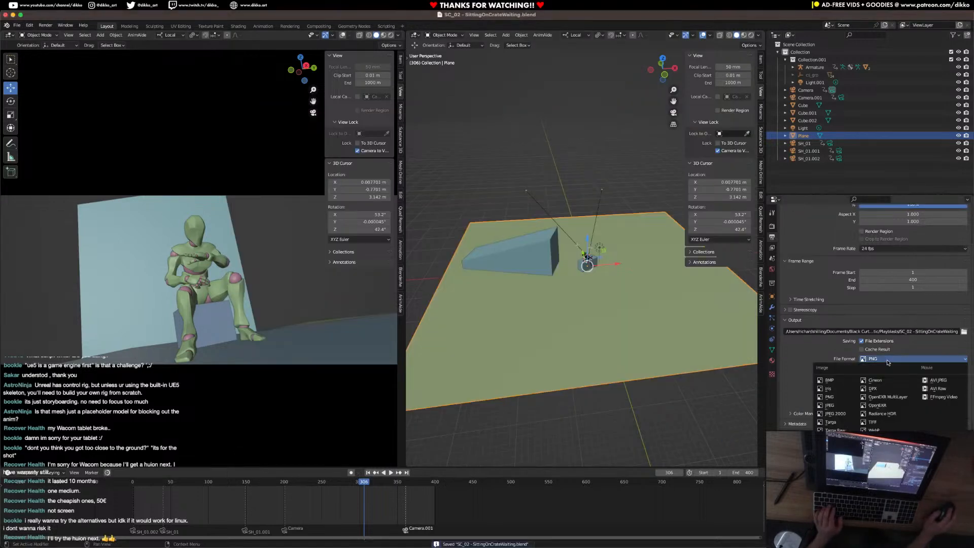
pyautogui.click(942, 396)
# Set the sitting-on-crate scene's video encoding container to QuickTime and save the scene.
pyautogui.click(806, 396)
pyautogui.scroll(-3, 804, 399)
pyautogui.click(803, 351)
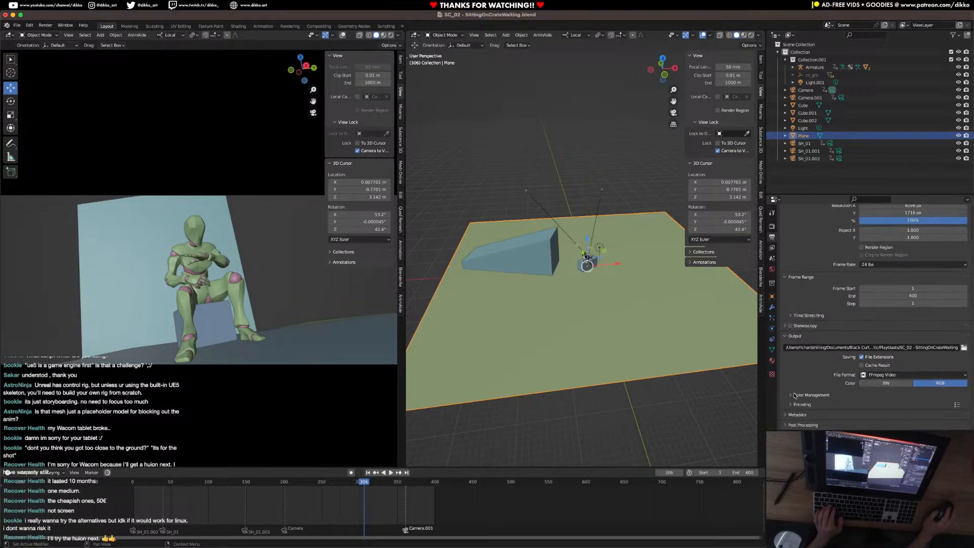
pyautogui.click(803, 343)
pyautogui.click(891, 355)
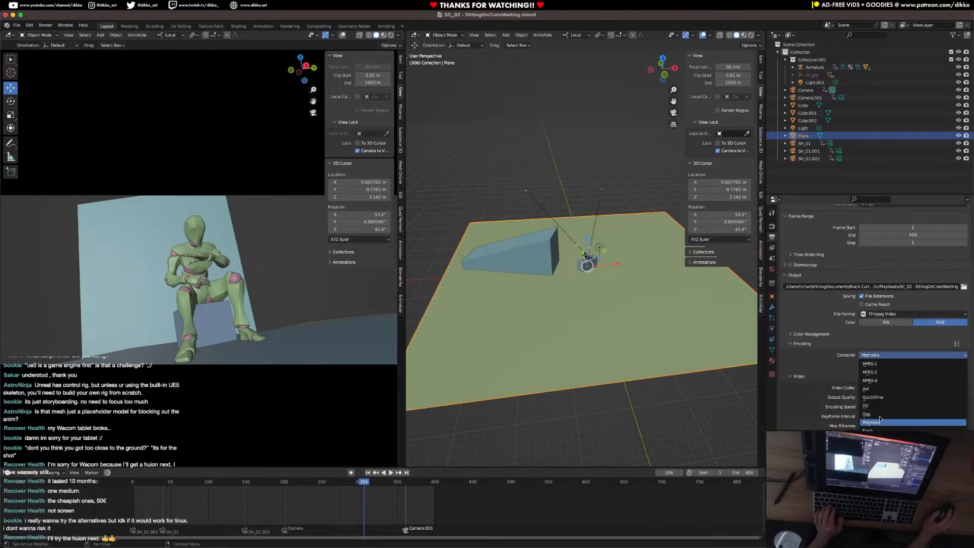
pyautogui.click(880, 397)
pyautogui.scroll(-3, 825, 399)
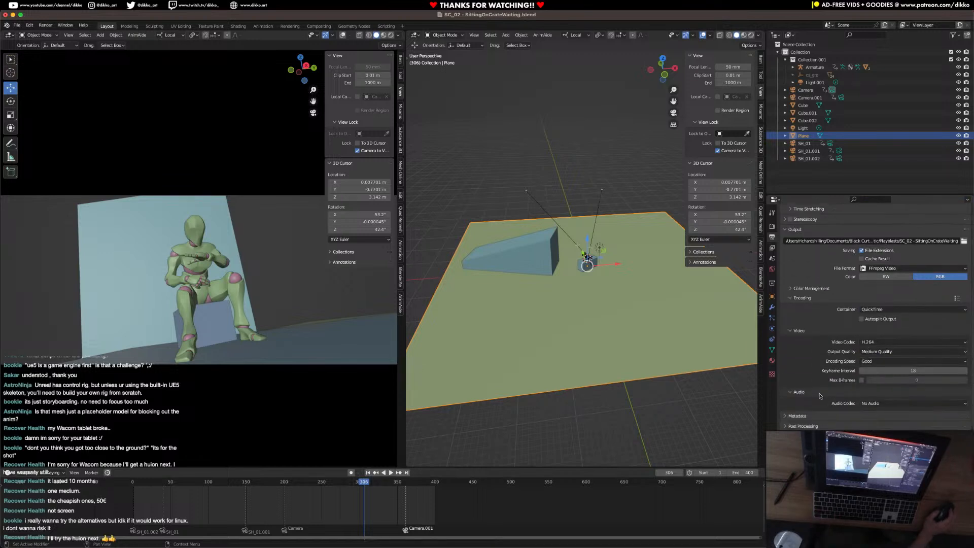
pyautogui.hotkey('ctrl', 's')
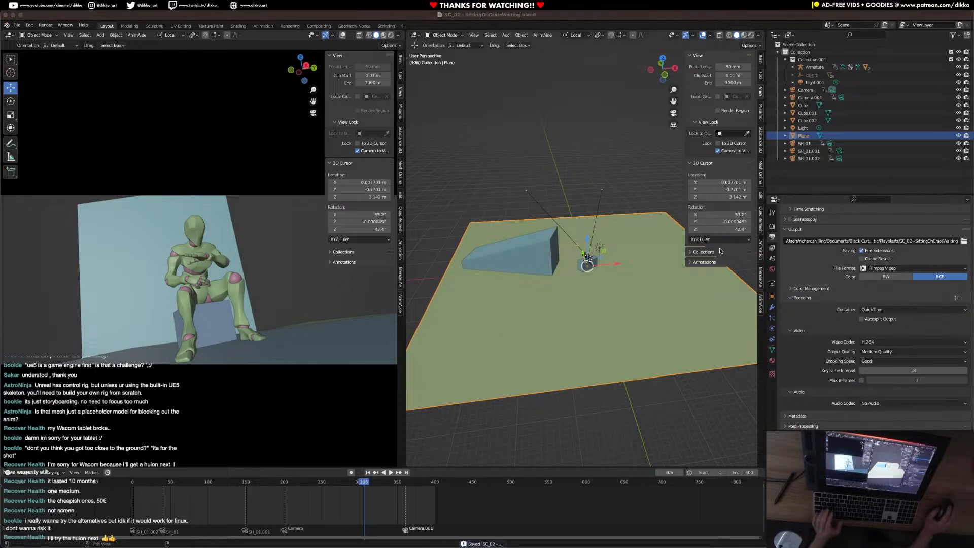
# Deselect the ground plane, save, run a viewport render of the animation from the camera view, and close the render window.
pyautogui.click(264, 274)
pyautogui.press('super+s')
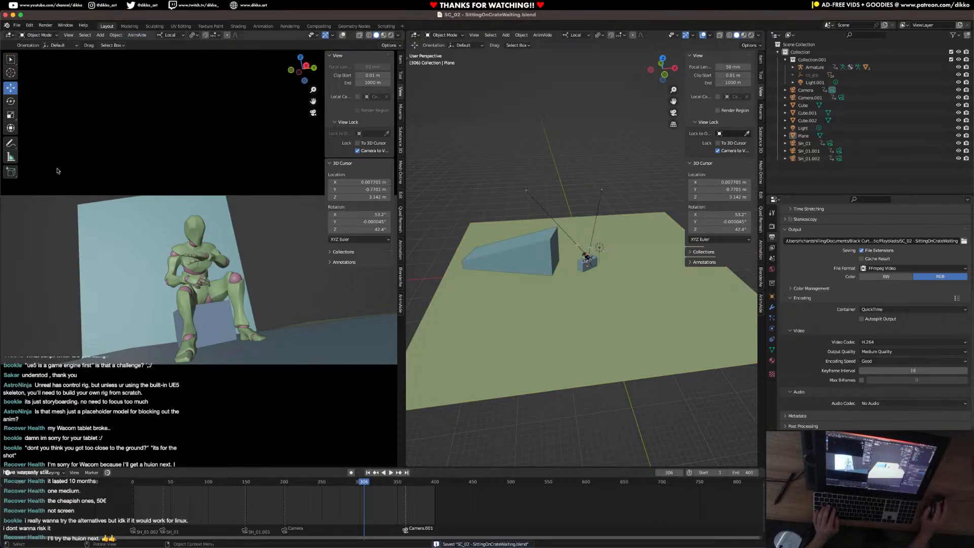
pyautogui.click(69, 34)
pyautogui.click(109, 186)
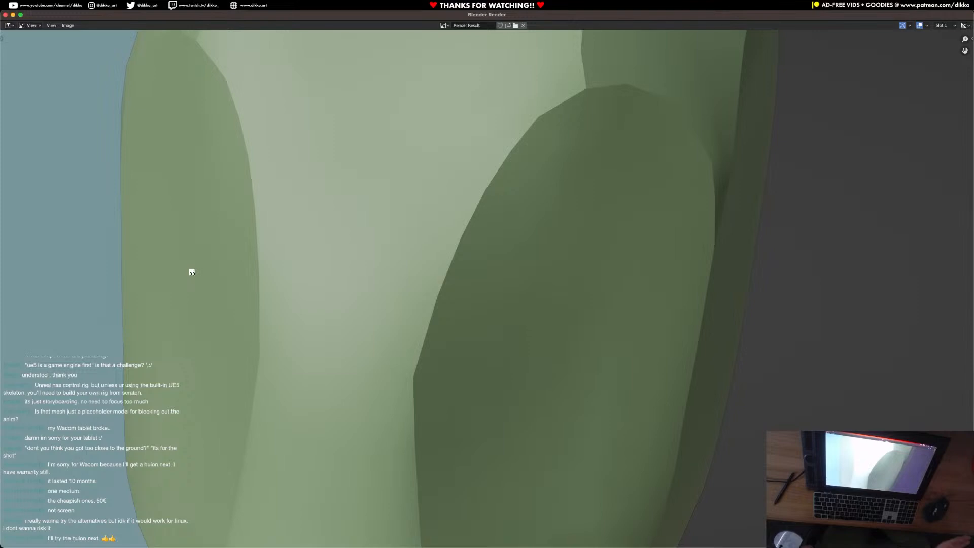
pyautogui.click(12, 16)
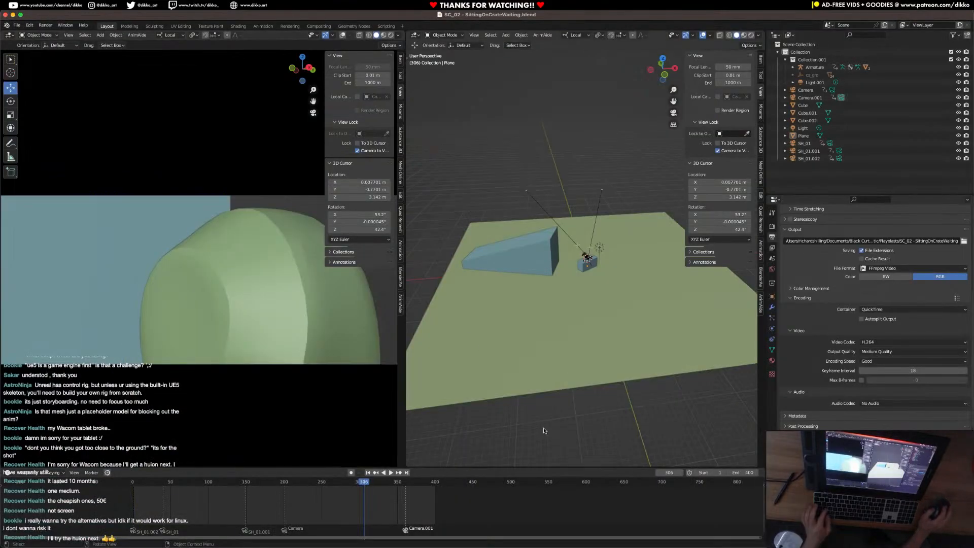
# Switch to DaVinci Resolve and create a new project named "Black Curtain - Episode 02 - Stock Trade".
pyautogui.moveTo(432, 546)
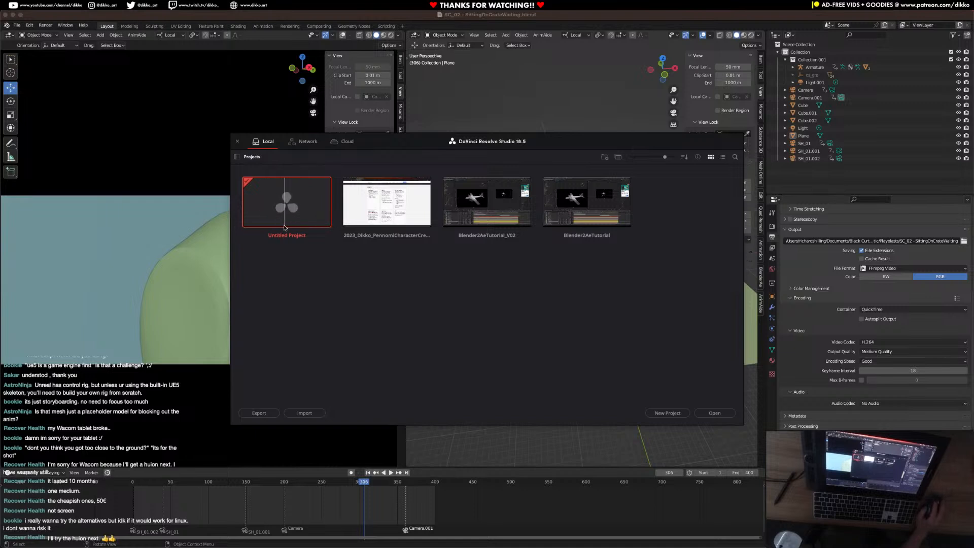
pyautogui.click(667, 413)
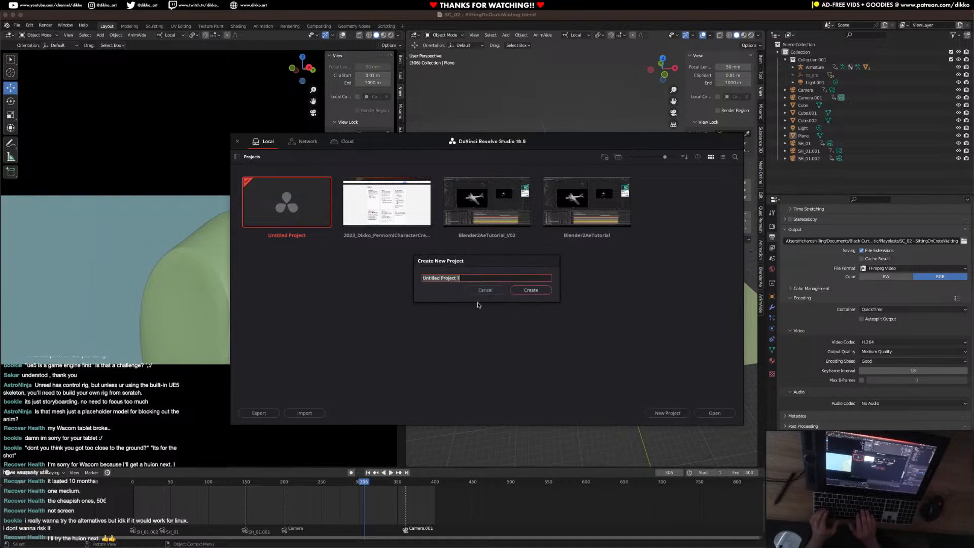
pyautogui.write('B')
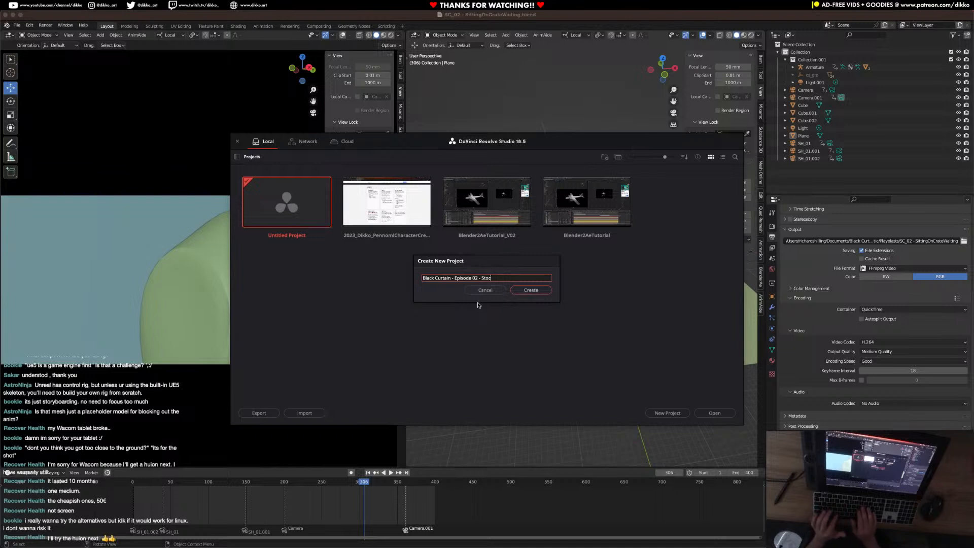
pyautogui.write('ade')
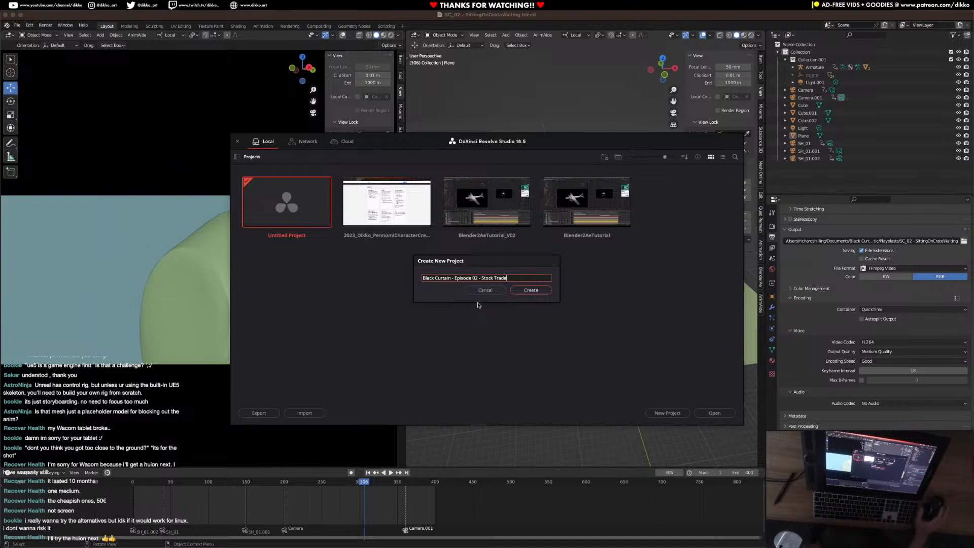
pyautogui.click(531, 290)
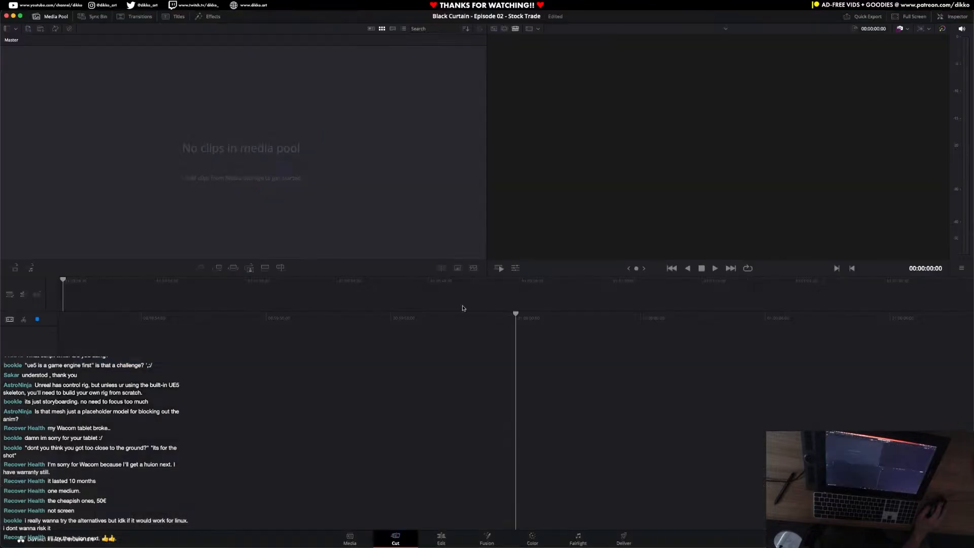
# Import the SC_01, SC_02 and SC_03 videos from the Playblasts folder into the project's media pool.
pyautogui.moveTo(246, 547)
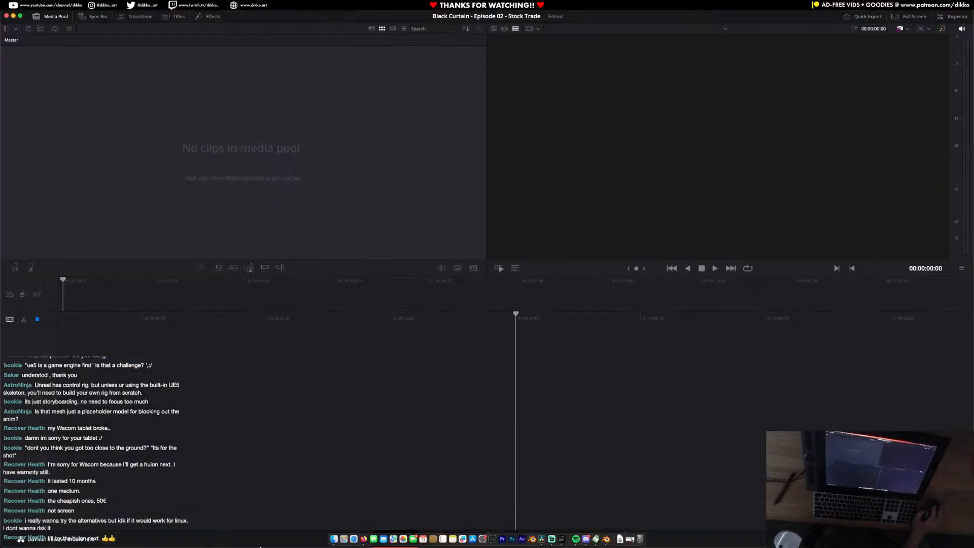
pyautogui.click(334, 539)
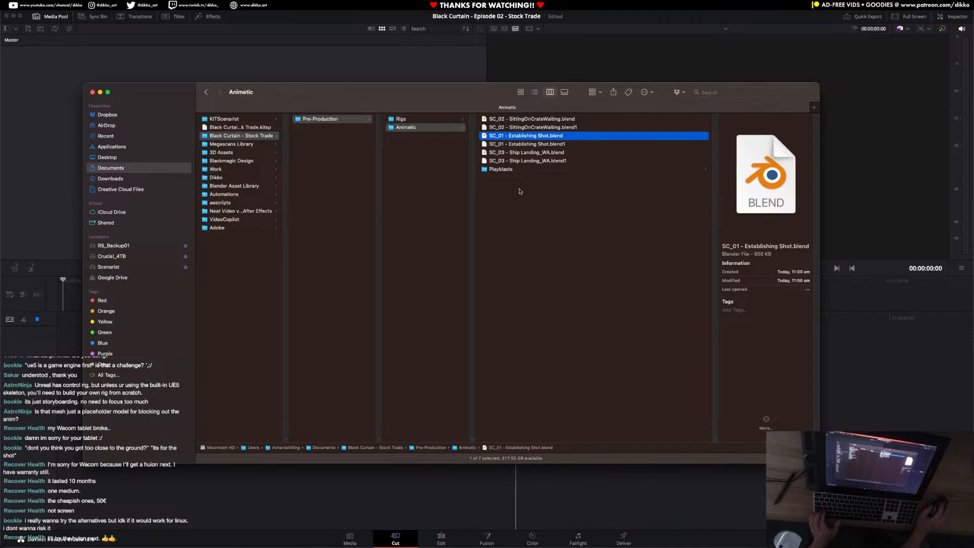
pyautogui.click(501, 169)
pyautogui.click(556, 119)
pyautogui.keyDown('shift'); pyautogui.click(571, 137); pyautogui.keyUp('shift')
pyautogui.moveTo(387, 96); pyautogui.dragTo(180, 200)
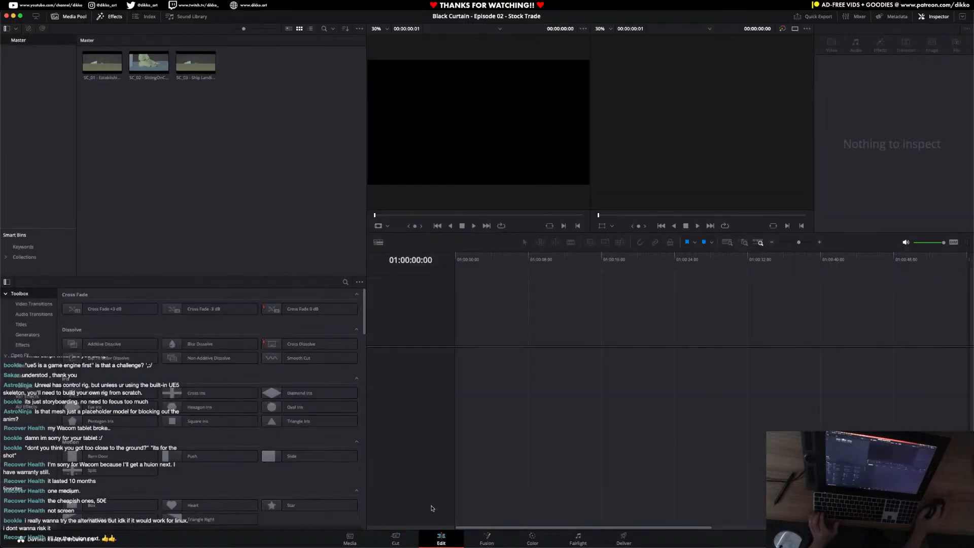
# Switch to the Edit workspace and place the SC_01 establishing shot at the start of a new timeline.
pyautogui.click(441, 539)
pyautogui.click(188, 65)
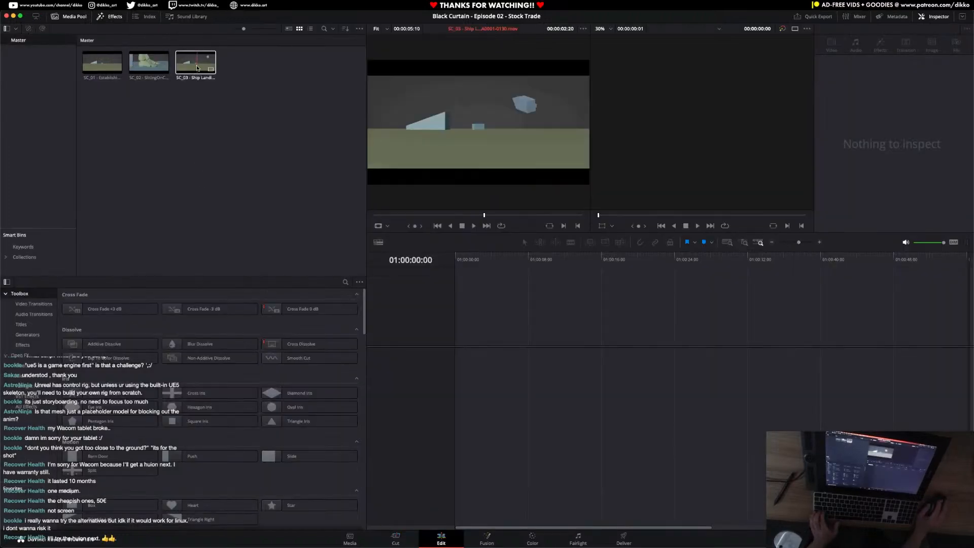
pyautogui.click(148, 65)
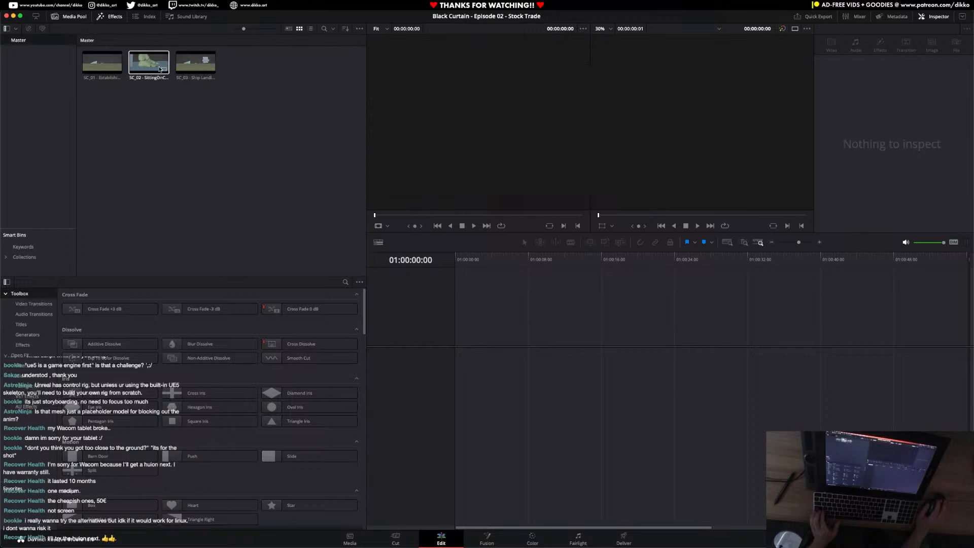
pyautogui.click(99, 71)
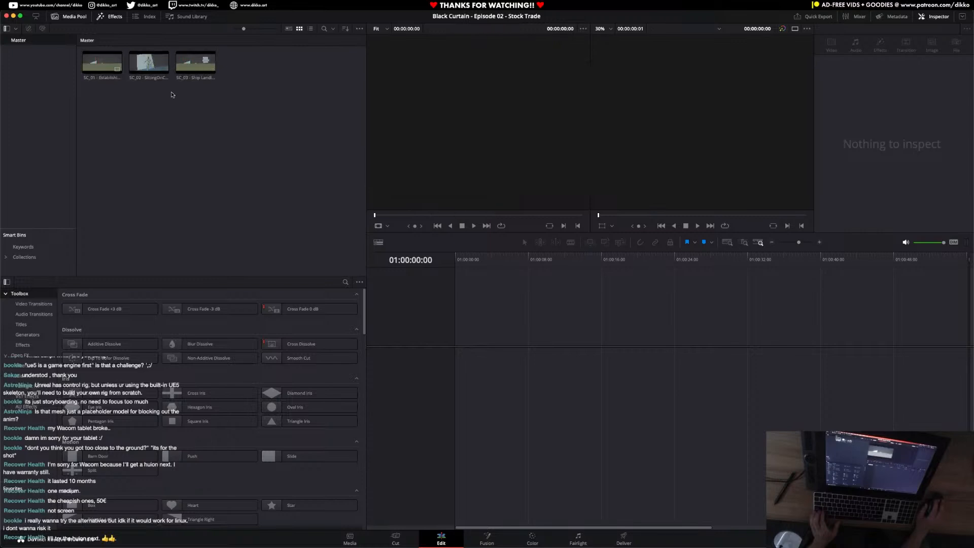
pyautogui.moveTo(103, 64); pyautogui.dragTo(451, 394)
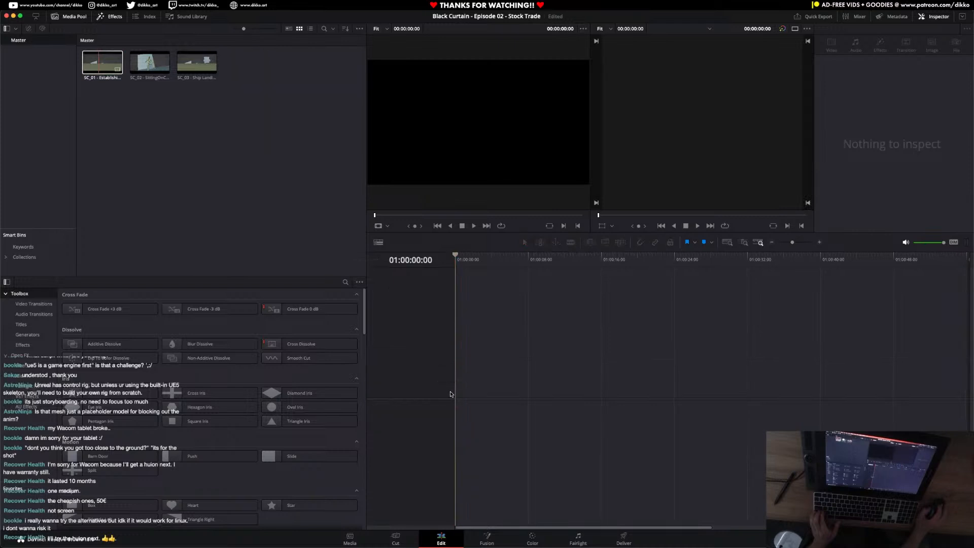
pyautogui.keyDown('alt'); pyautogui.scroll(5, 478, 382); pyautogui.keyUp('alt')
pyautogui.moveTo(103, 65); pyautogui.dragTo(456, 378)
pyautogui.keyDown('alt'); pyautogui.scroll(10, 425, 352); pyautogui.keyUp('alt')
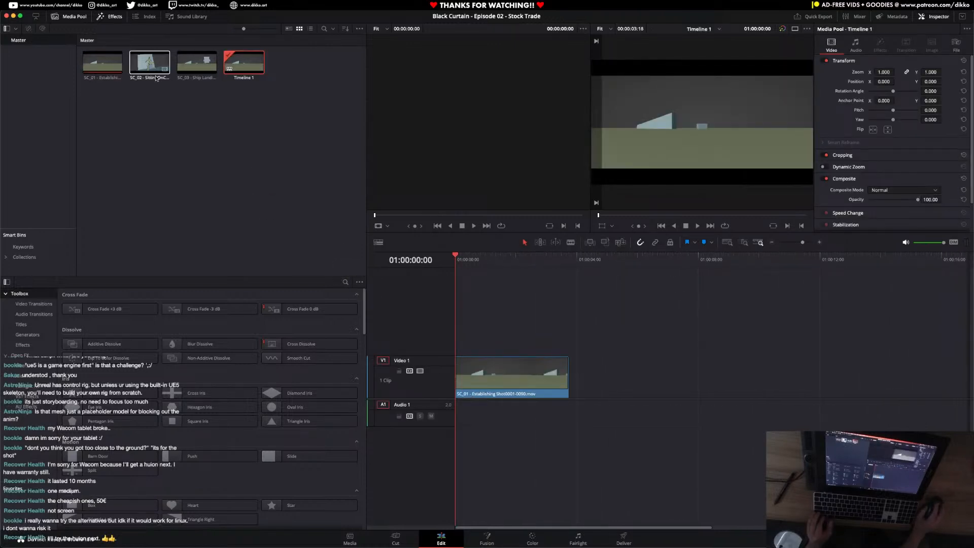
# Append the SC_02 sitting-on-crate clip and the SC_03 ship landing clip after SC_01 on Video 1, without gaps.
pyautogui.click(141, 66)
pyautogui.moveTo(141, 66); pyautogui.dragTo(566, 379)
pyautogui.keyDown('alt'); pyautogui.scroll(-3, 614, 403); pyautogui.keyUp('alt')
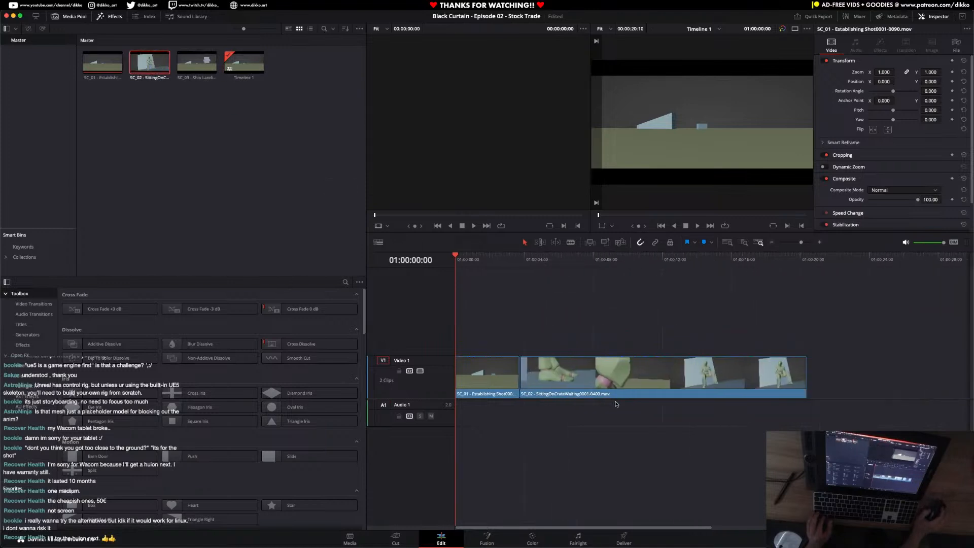
pyautogui.moveTo(197, 64); pyautogui.dragTo(785, 389)
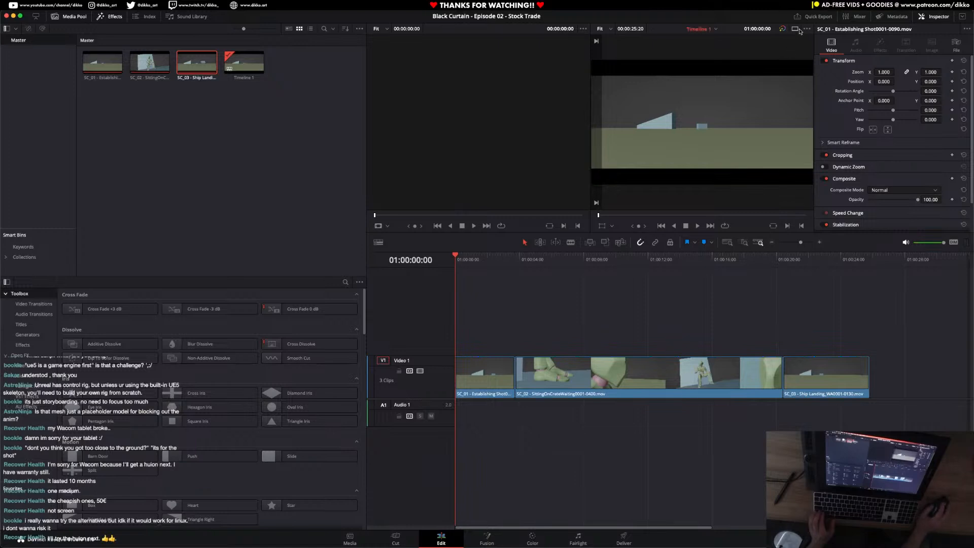
# Change to a single-viewer layout and narrow the media pool to enlarge the viewer and timeline area.
pyautogui.click(800, 29)
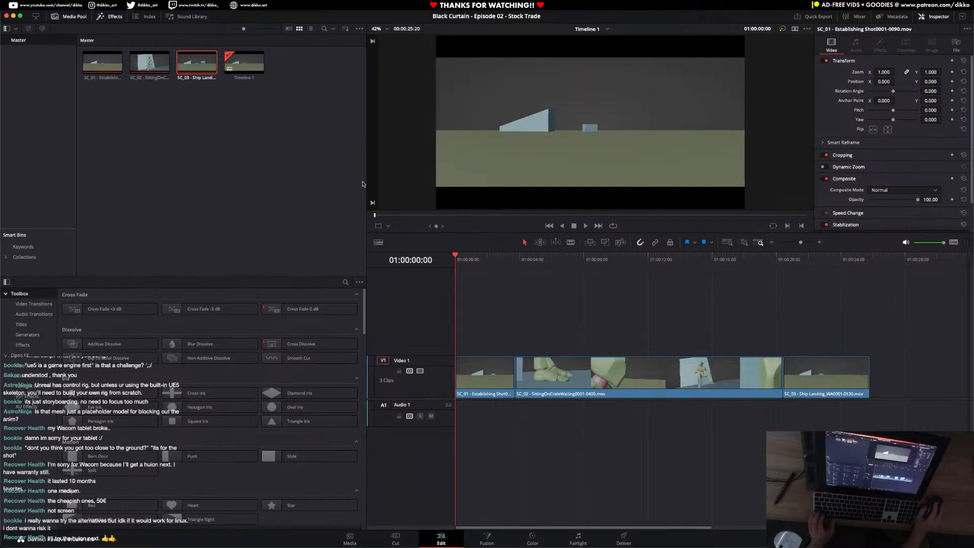
pyautogui.moveTo(366, 180); pyautogui.dragTo(238, 178)
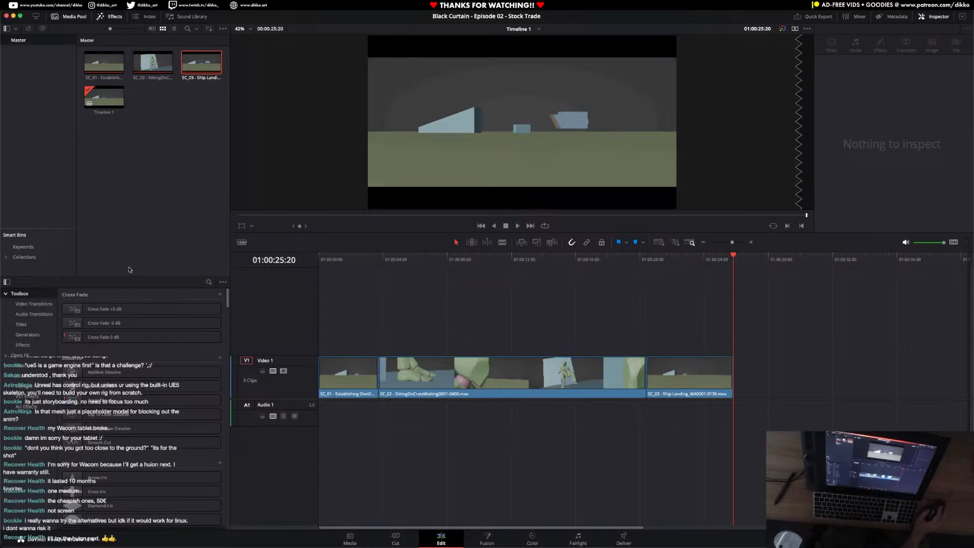
# Play the assembled three-shot timeline from the start several times to review the pacing and the cuts between shots.
pyautogui.press('Home')
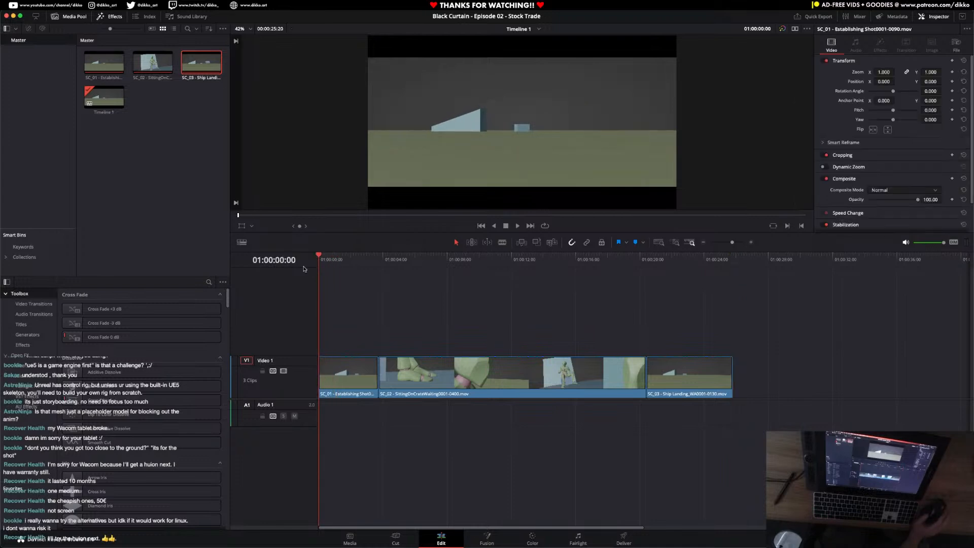
pyautogui.press('space')
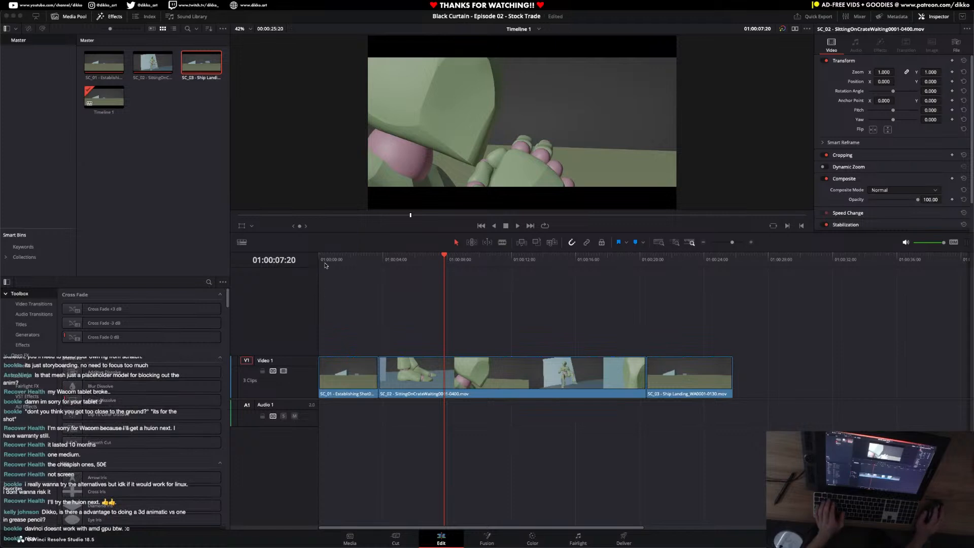
pyautogui.press('Home')
pyautogui.press('space')
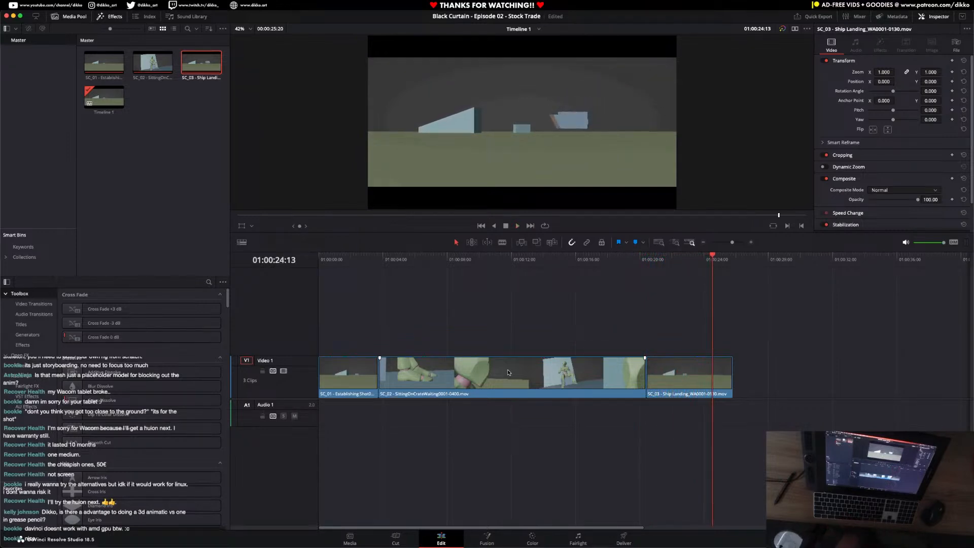
pyautogui.moveTo(354, 260); pyautogui.dragTo(304, 271)
pyautogui.press('space')
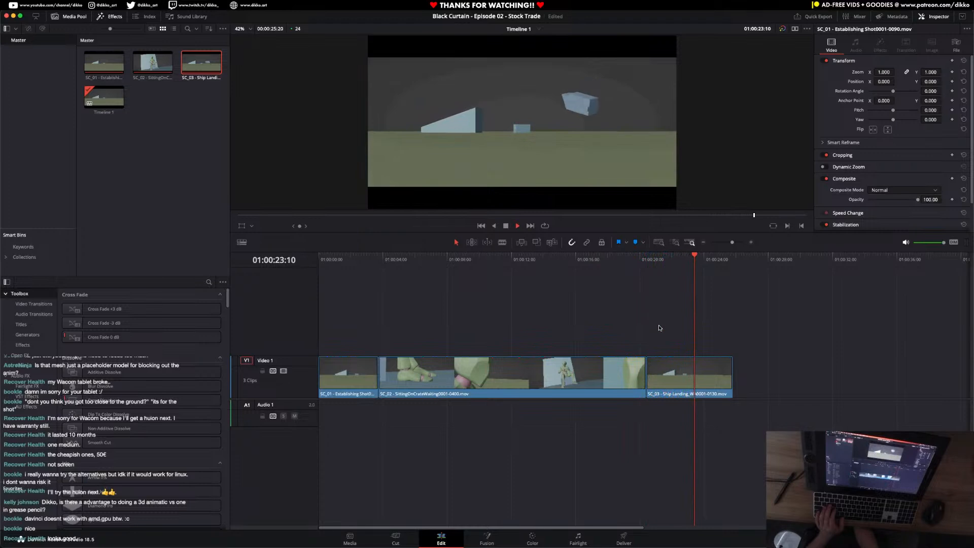
pyautogui.press('space')
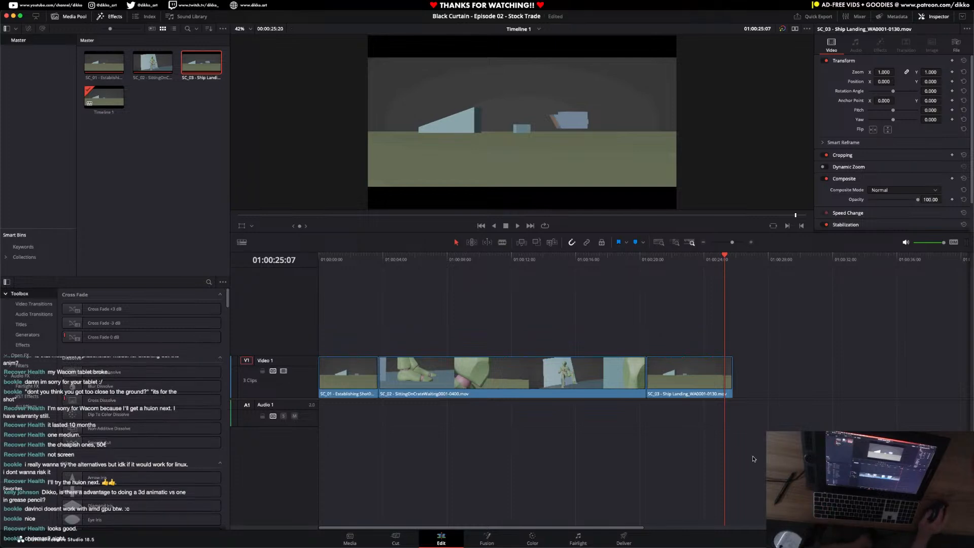
# Switch to Blender.
pyautogui.moveTo(589, 544)
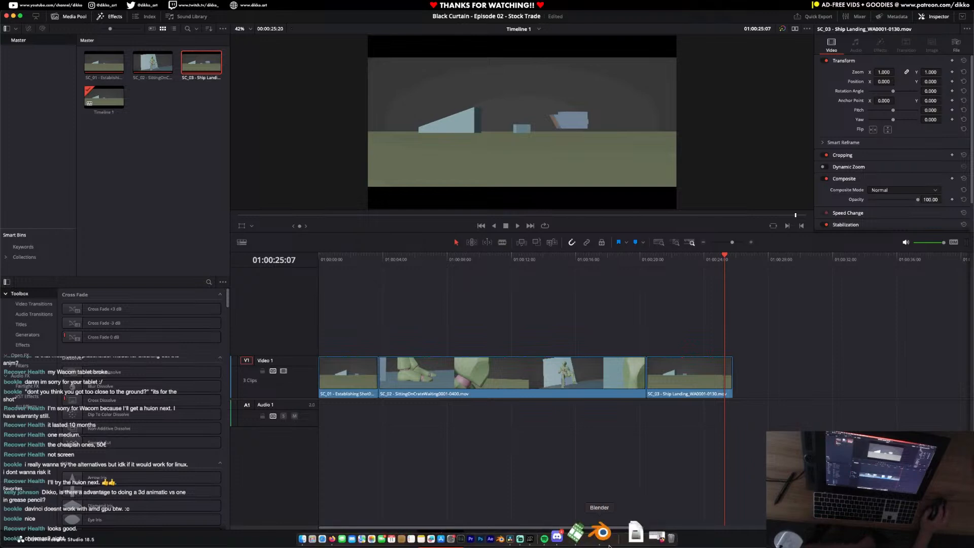